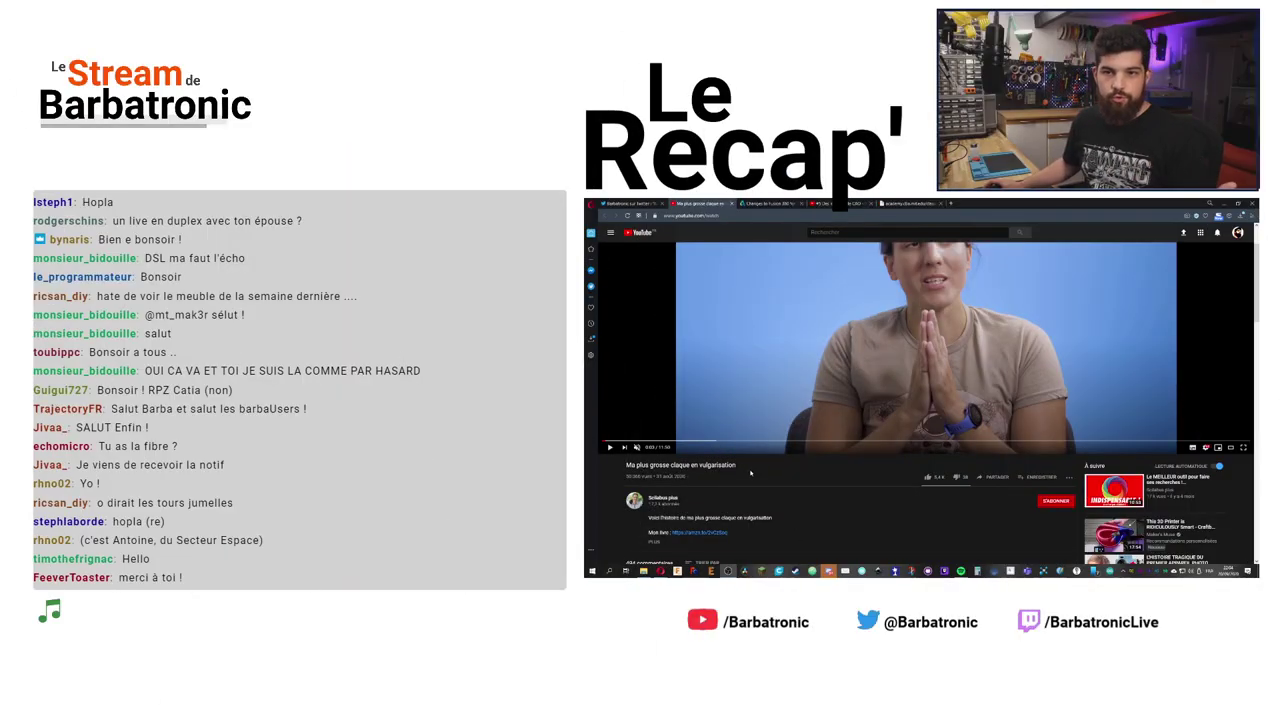
Step: Copy the YouTube video's URL into the stream chat, then return to the Changes to Fusion 360 blog tab
scroll(762, 482, up, 2)
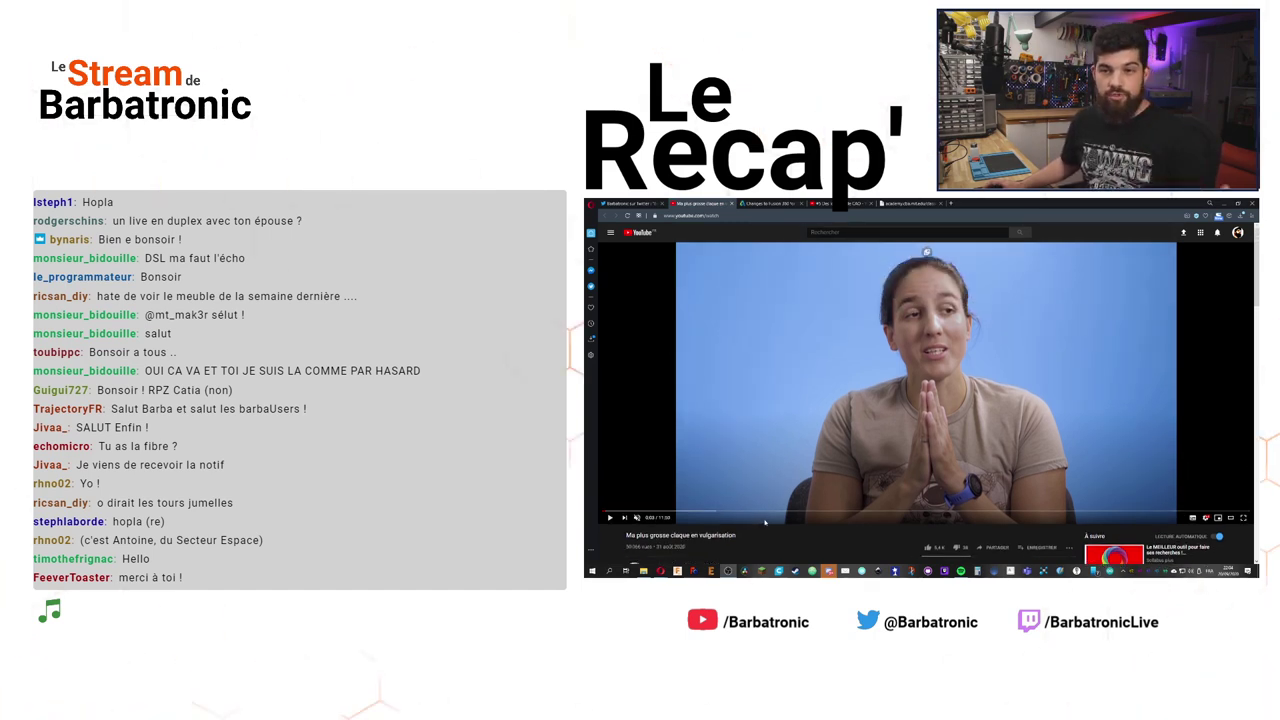
scroll(752, 516, down, 1)
scroll(736, 511, up, 1)
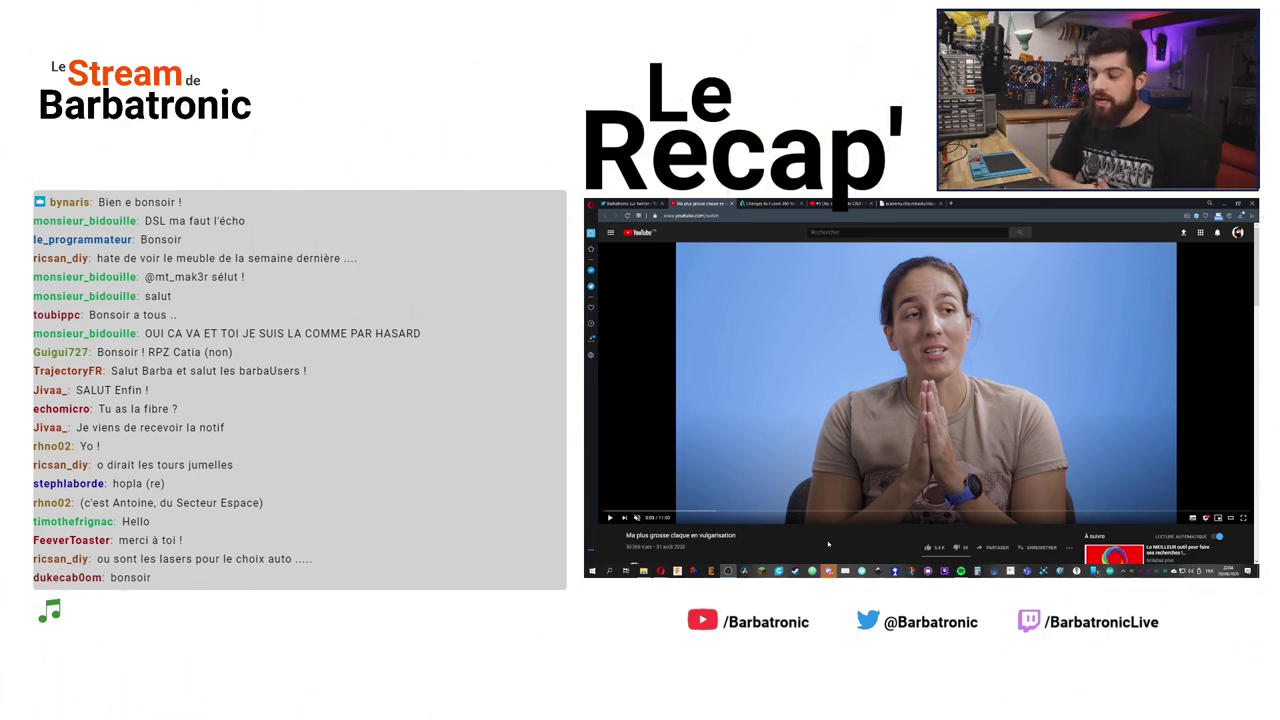
click(732, 218)
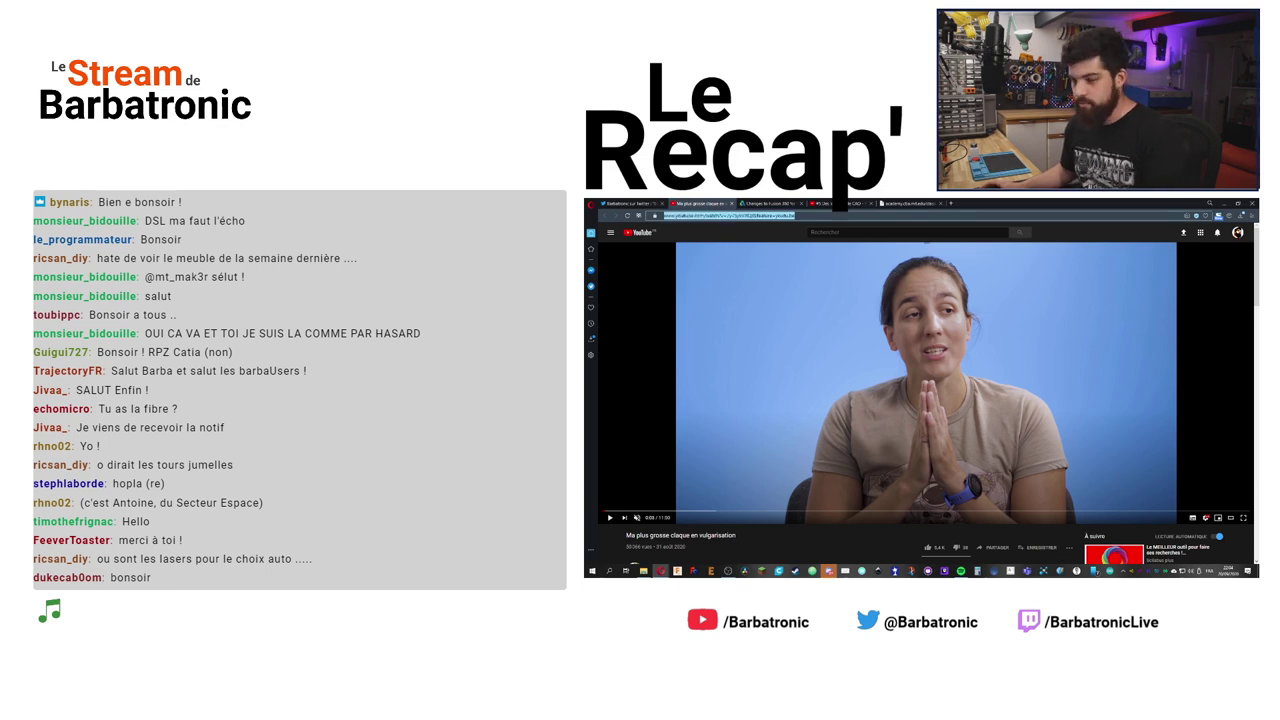
key(ctrl+c)
click(728, 571)
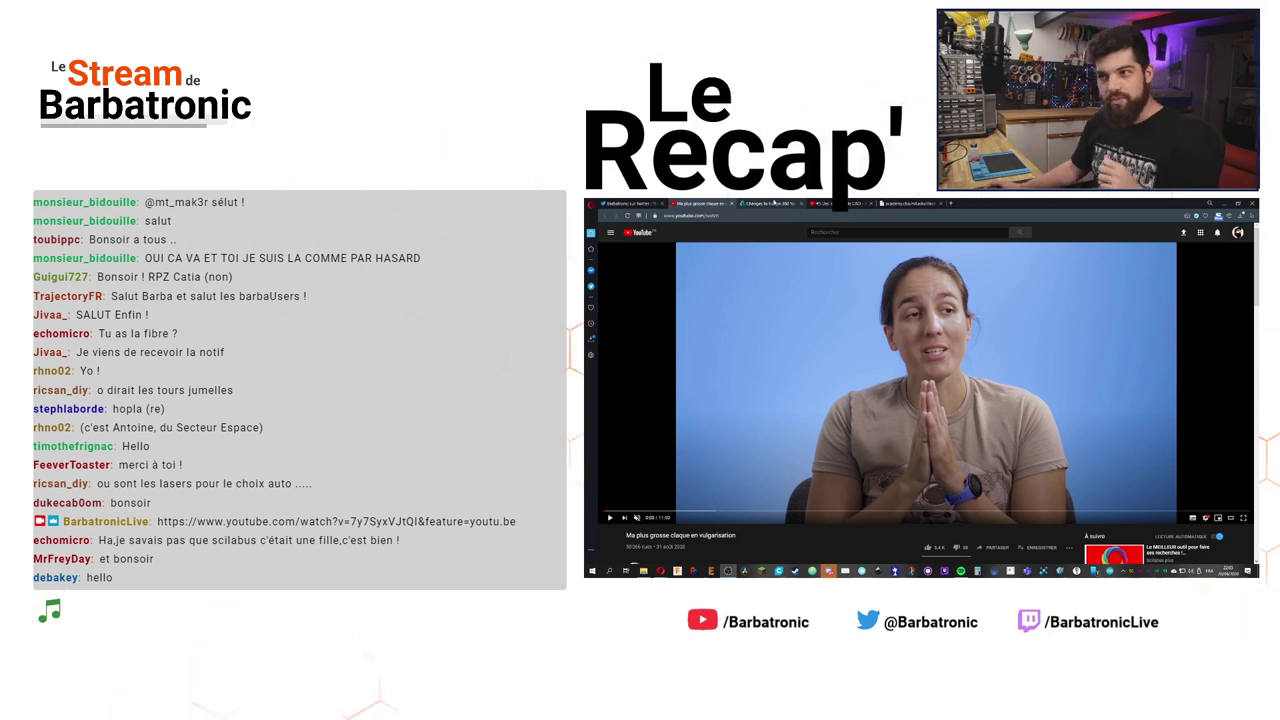
click(777, 203)
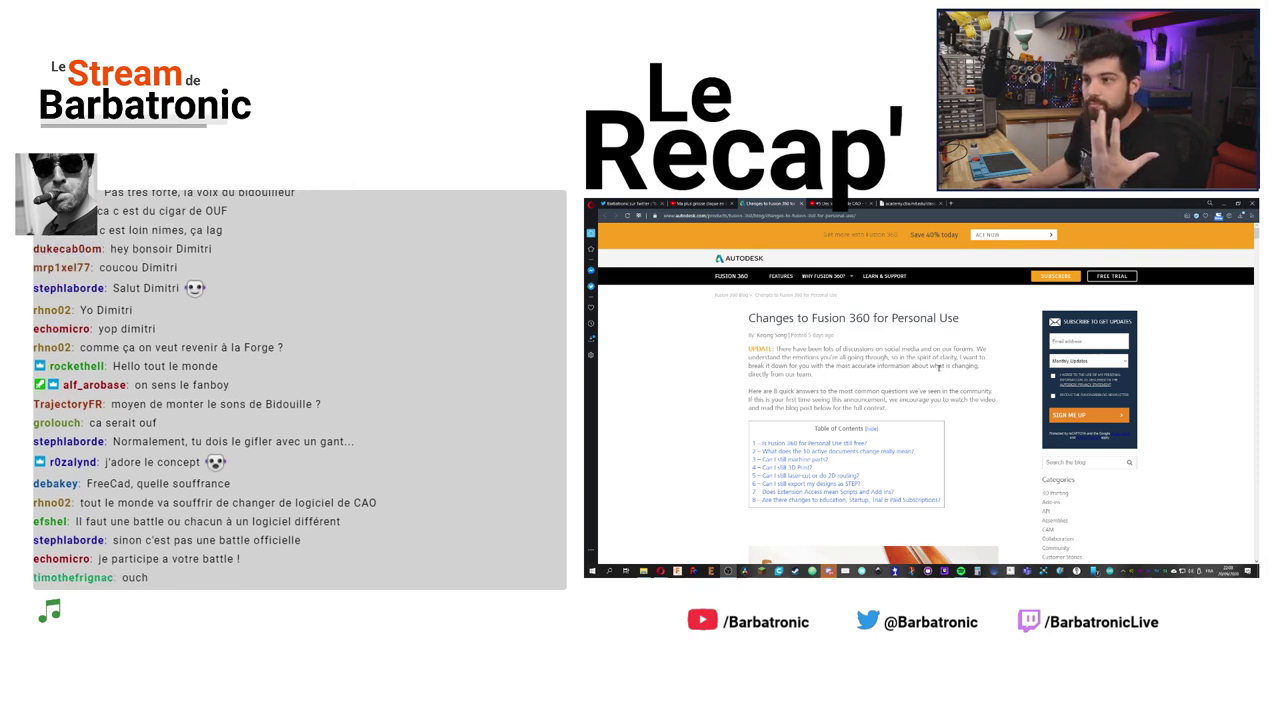
Step: Scroll through the Changes to Fusion 360 for Personal Use article and its FAQ
scroll(935, 382, down, 10)
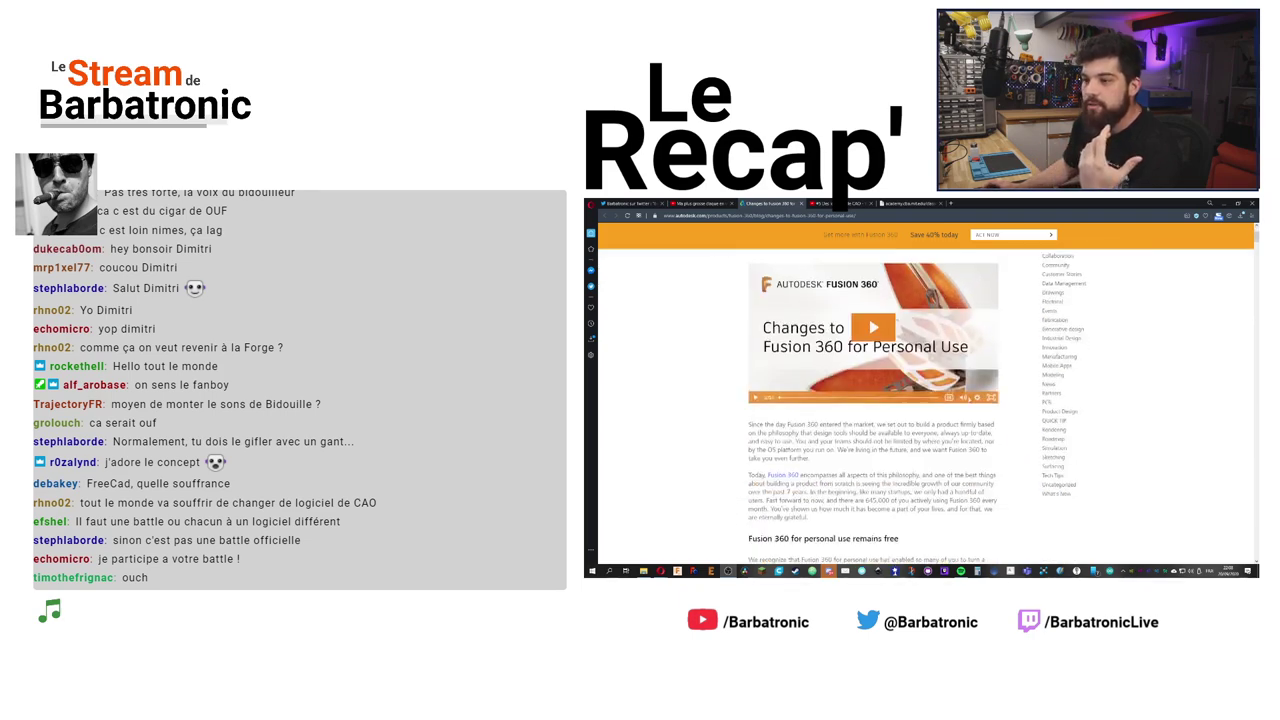
scroll(967, 402, down, 10)
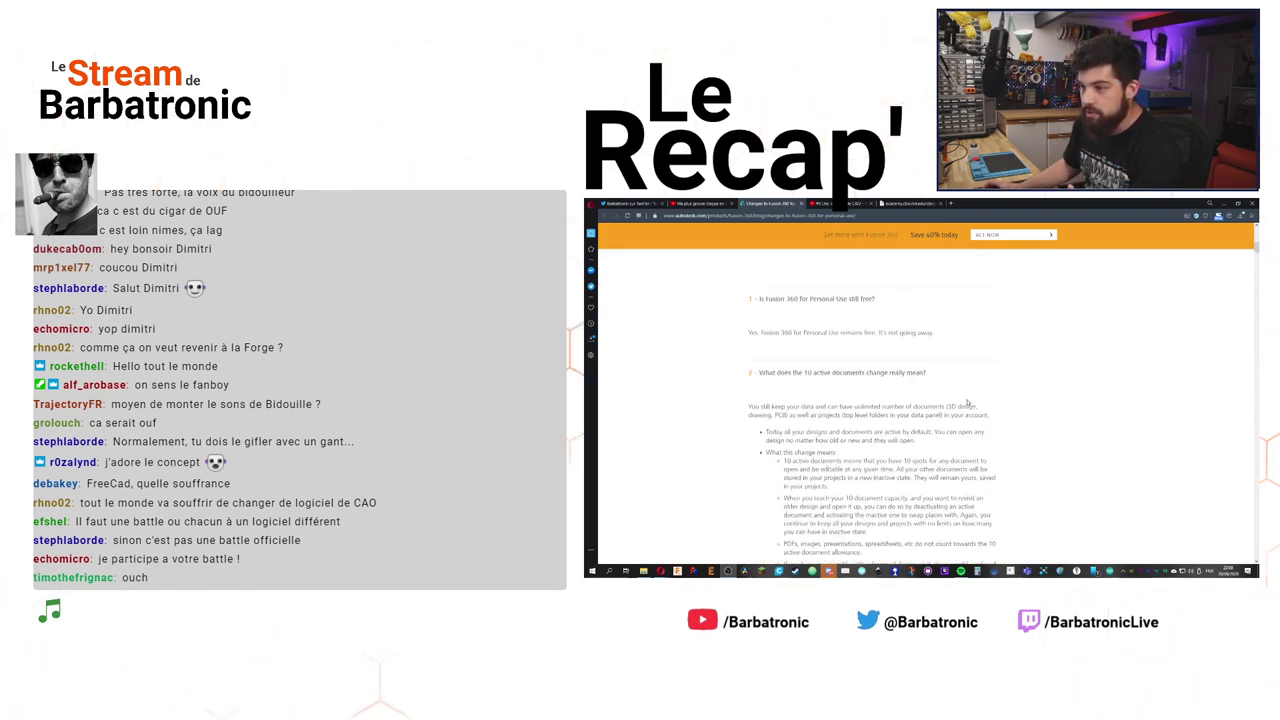
scroll(967, 402, up, 10)
scroll(968, 401, up, 10)
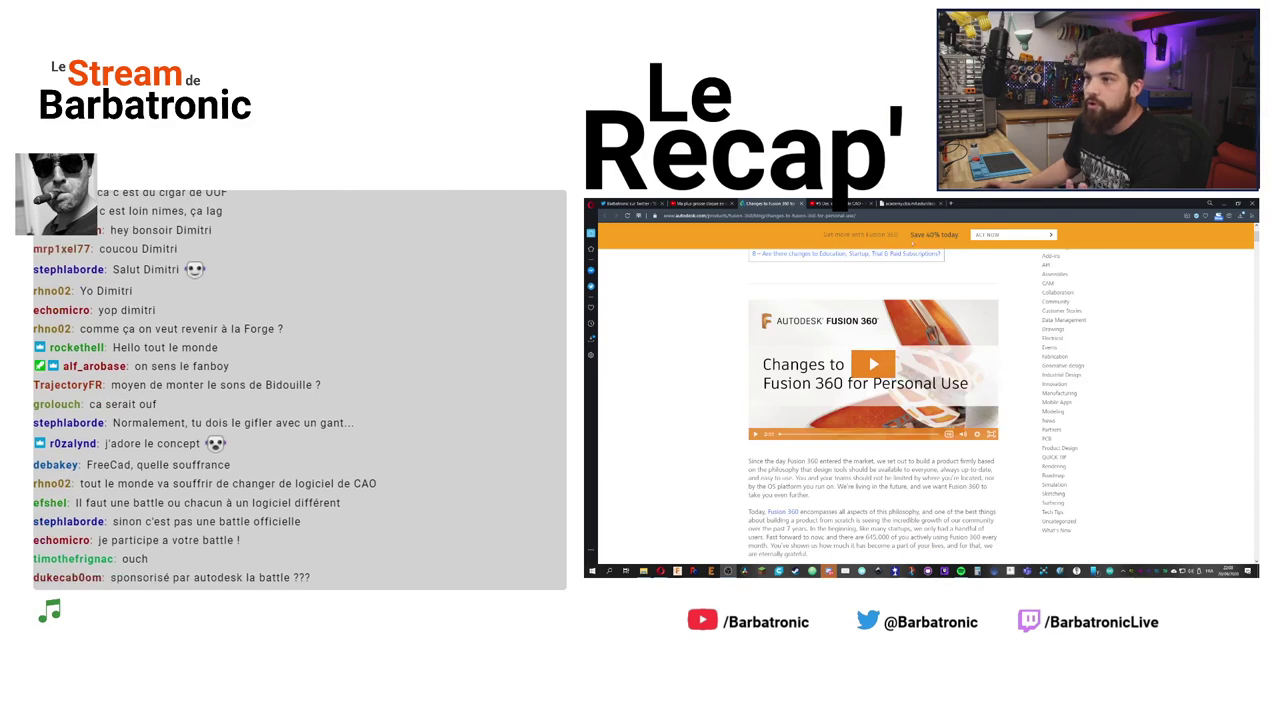
Step: Search Google for 'fusion360' in a new browser tab
click(952, 204)
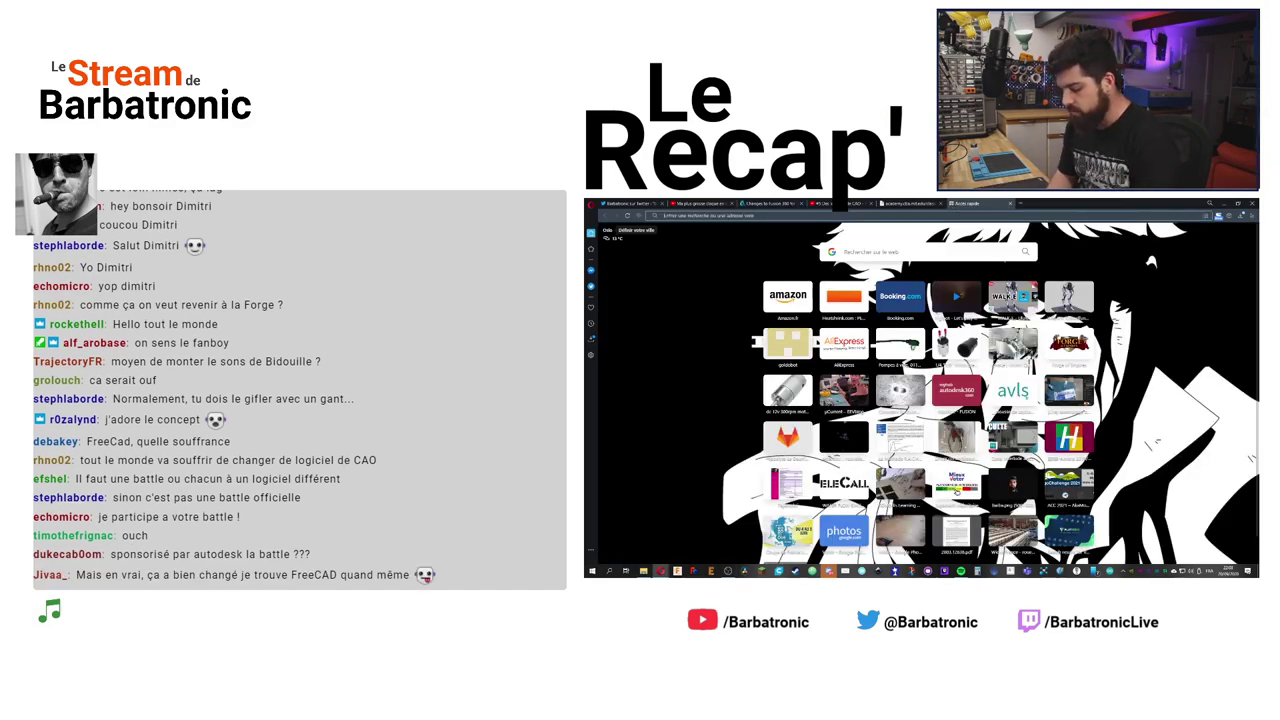
text(fusion360)
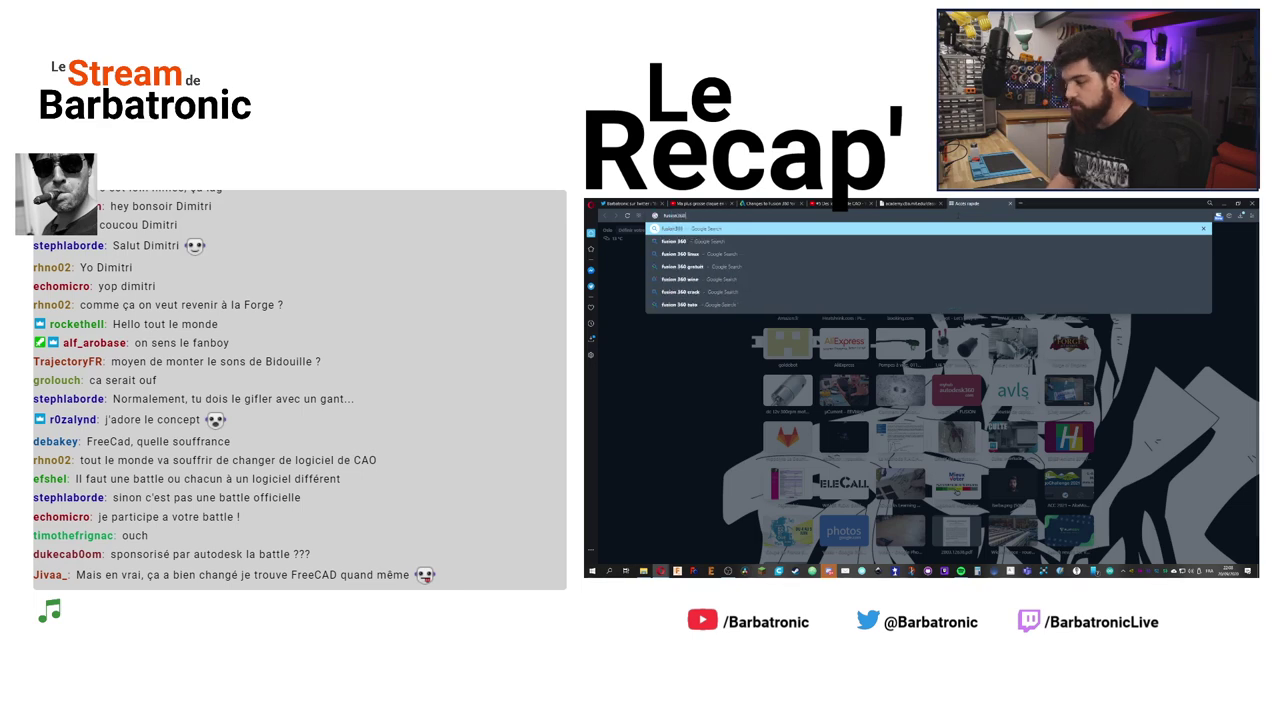
key(Return)
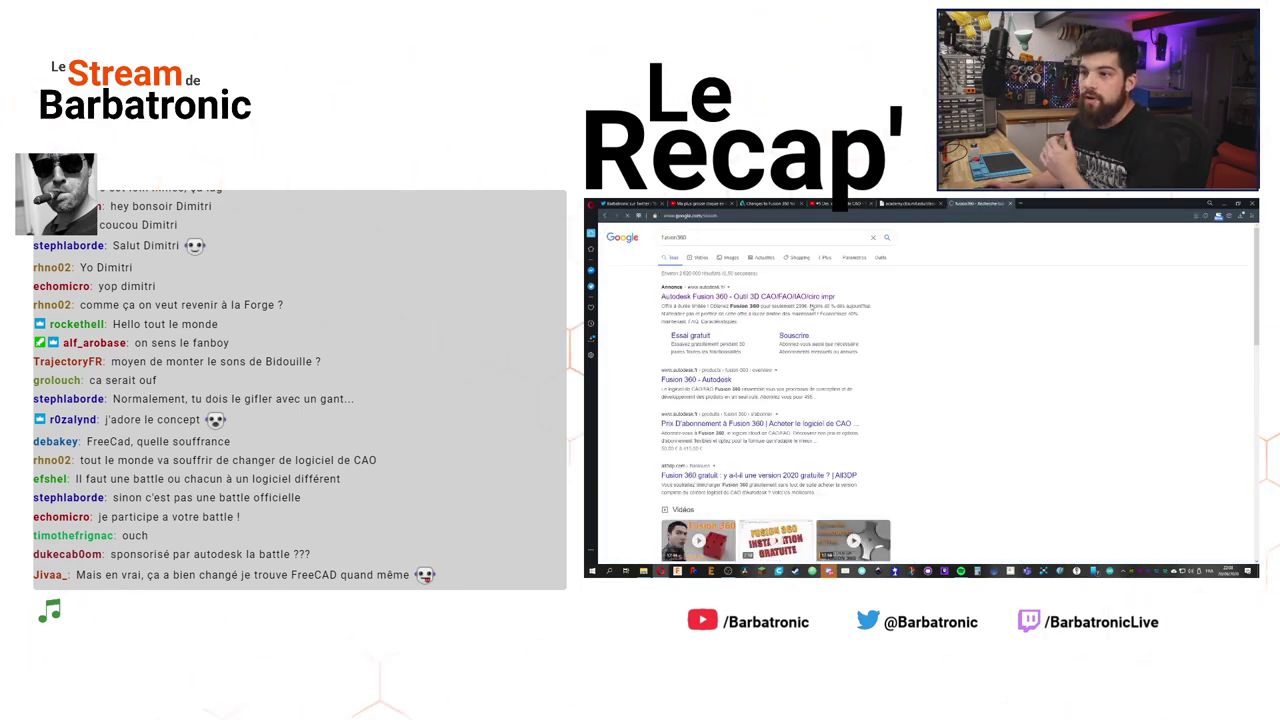
Step: Show image results for fusion360 and preview the All3DP 'Fusion 360 gratuit' picture
click(845, 308)
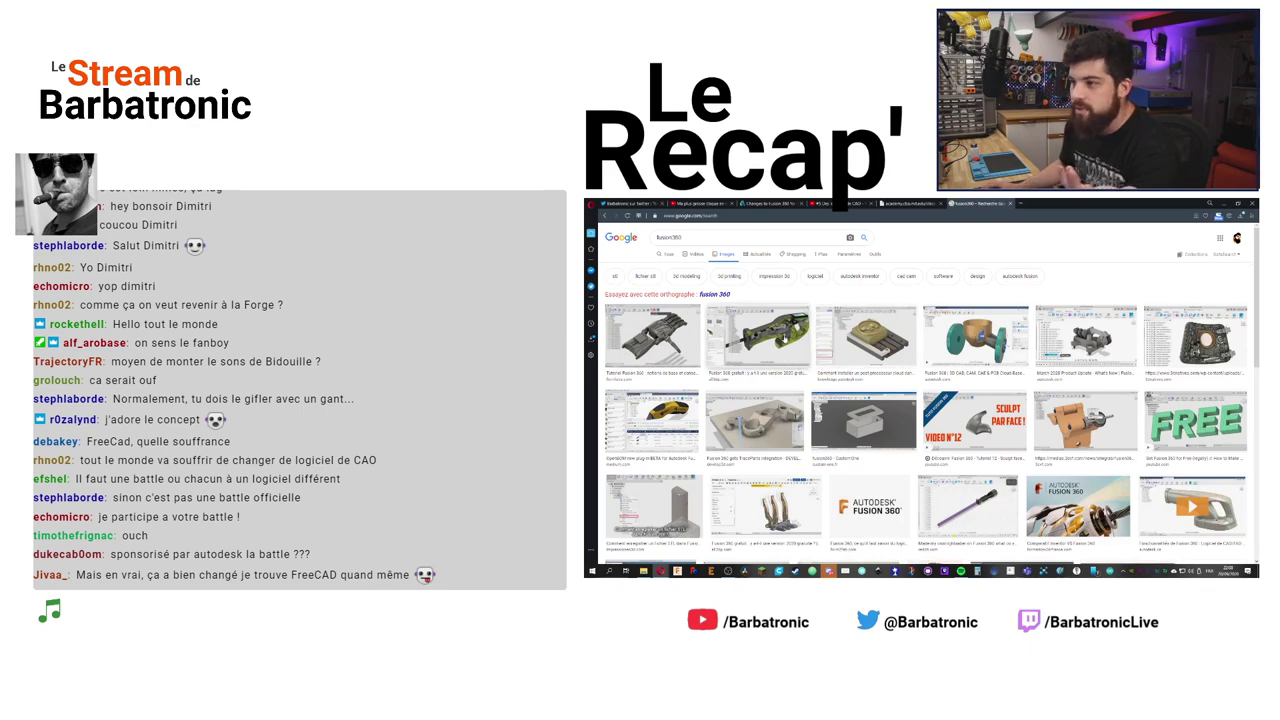
click(783, 339)
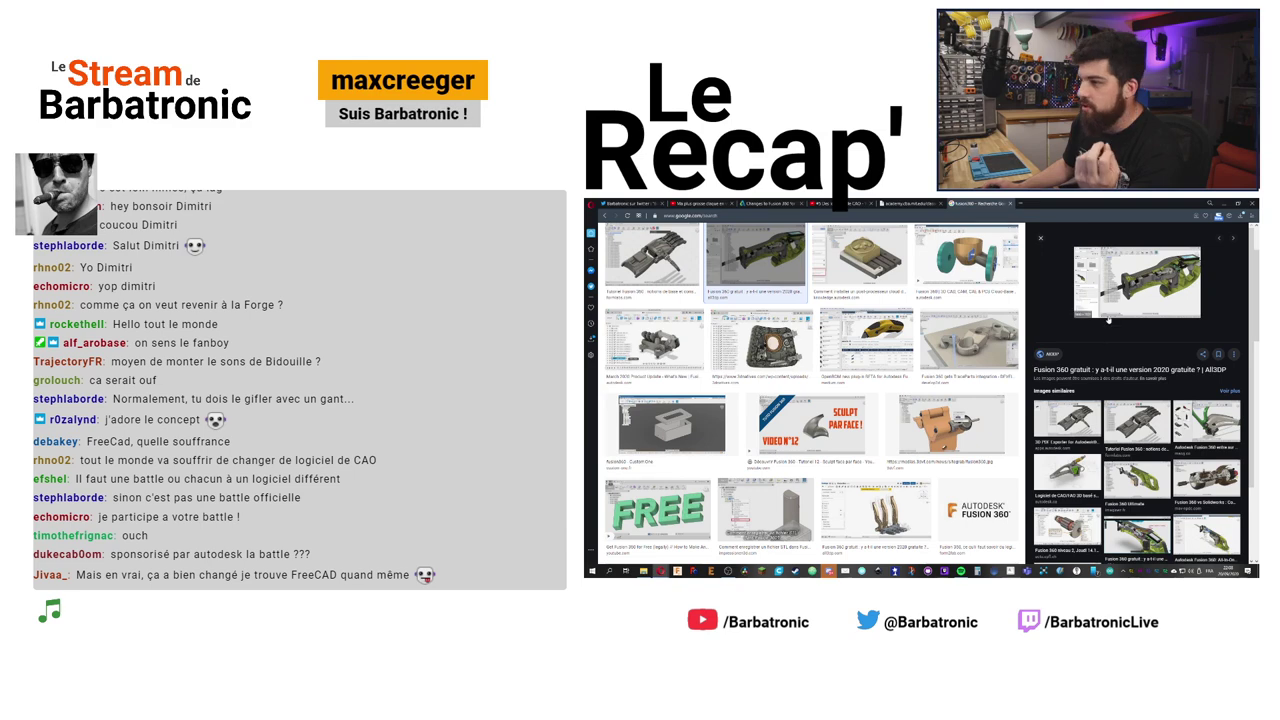
Step: Scroll up the fusion360 image results to reveal the search bar, tabs and suggestion chips
scroll(870, 357, up, 3)
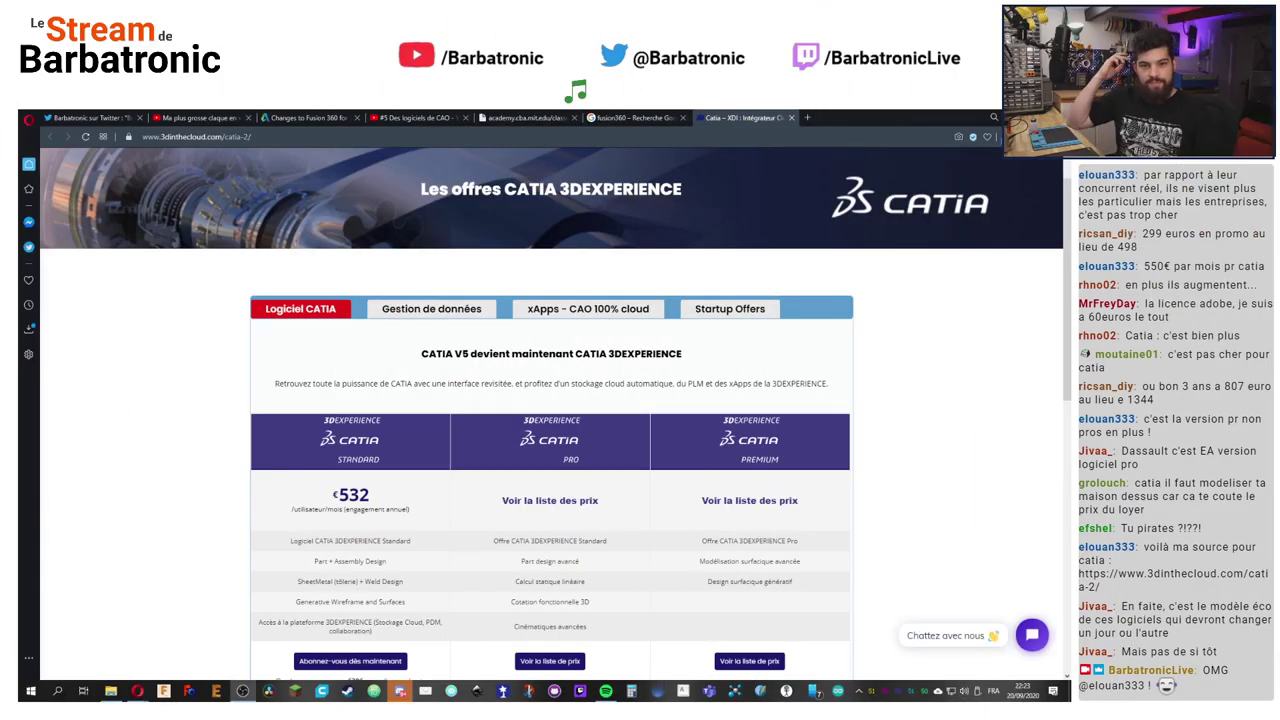
scroll(242, 522, down, 3)
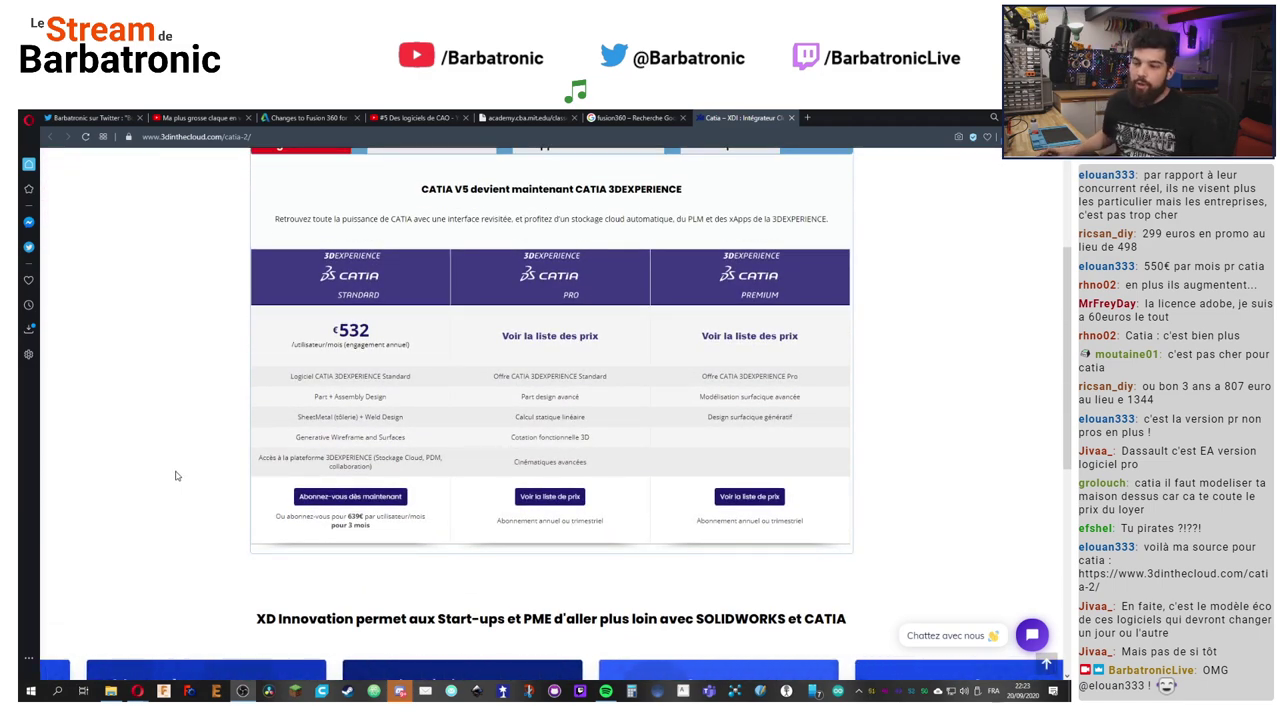
scroll(180, 472, up, 1)
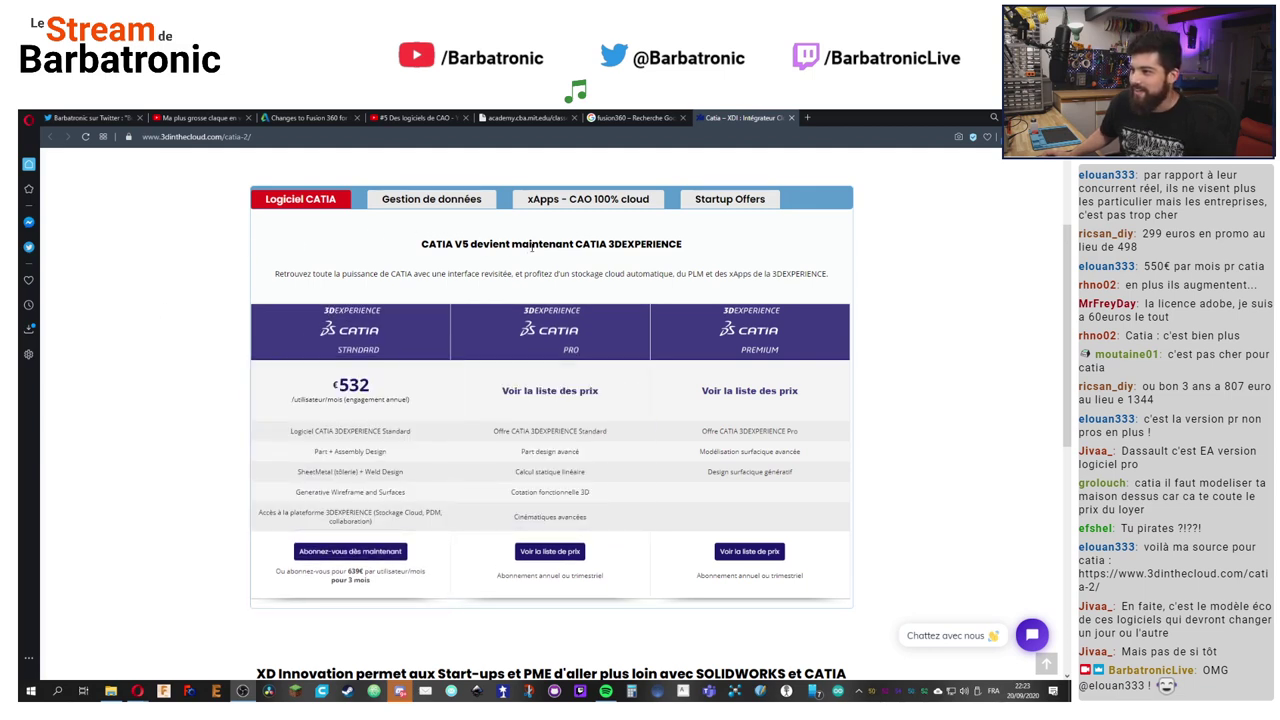
drag(577, 243, 682, 244)
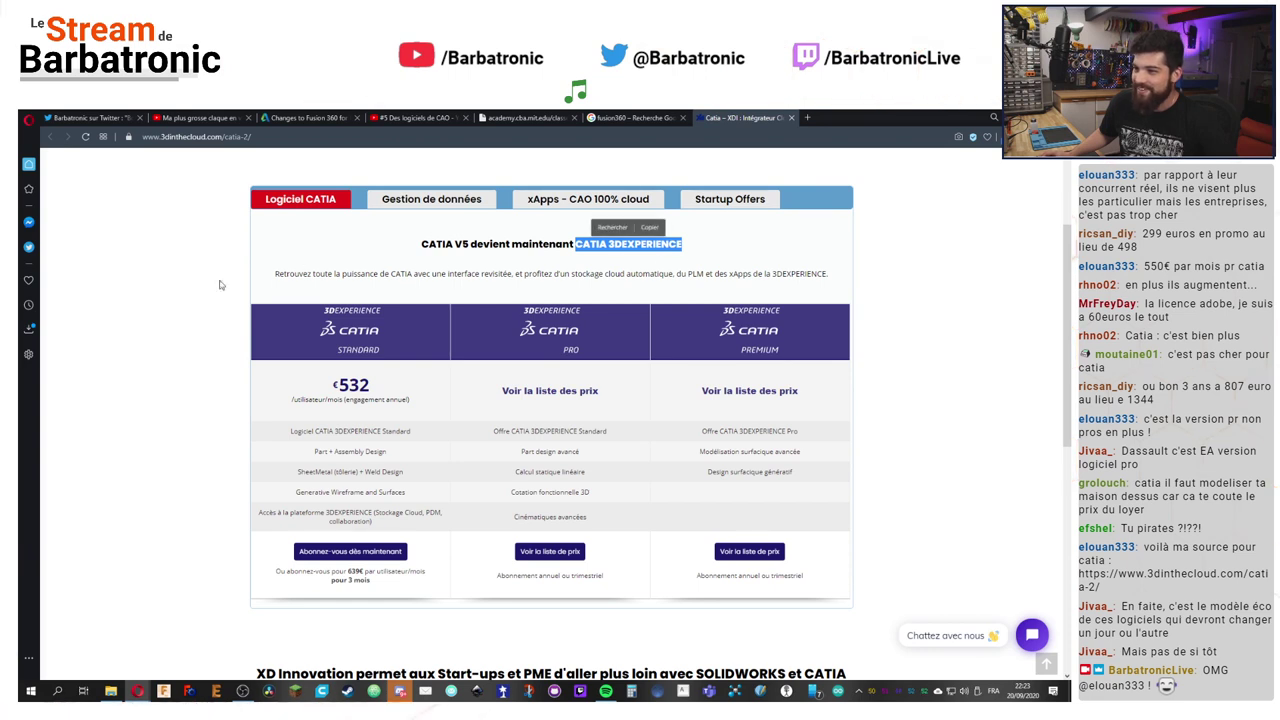
click(183, 346)
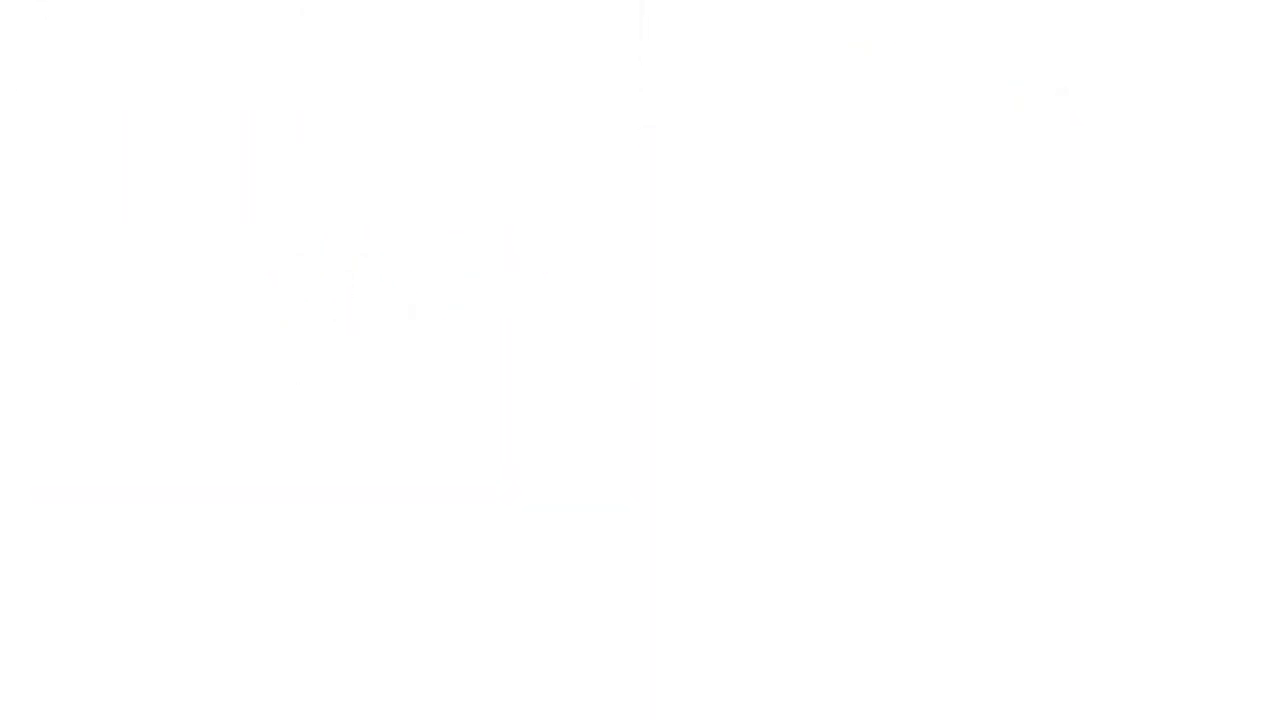
Step: Scroll the Autodesk blog to the previous-versus-new Fusion 360 personal-use comparison table
scroll(544, 467, up, 10)
scroll(544, 467, down, 15)
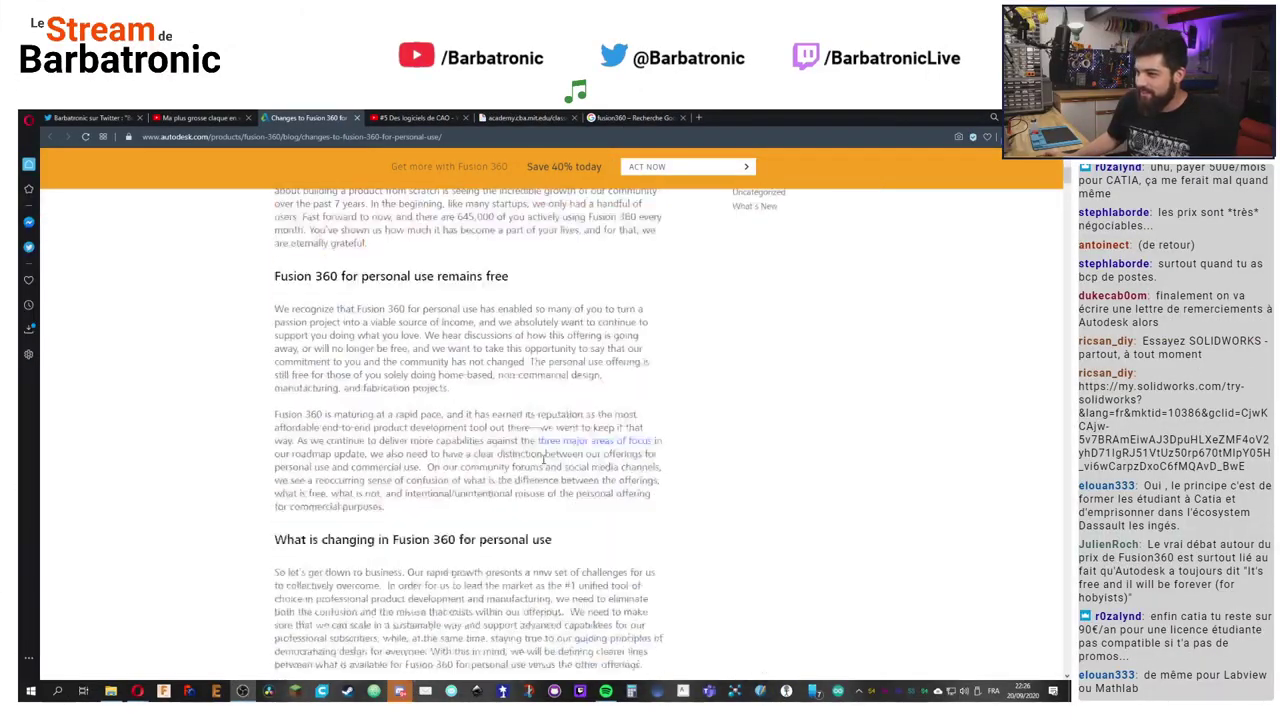
scroll(542, 457, up, 1)
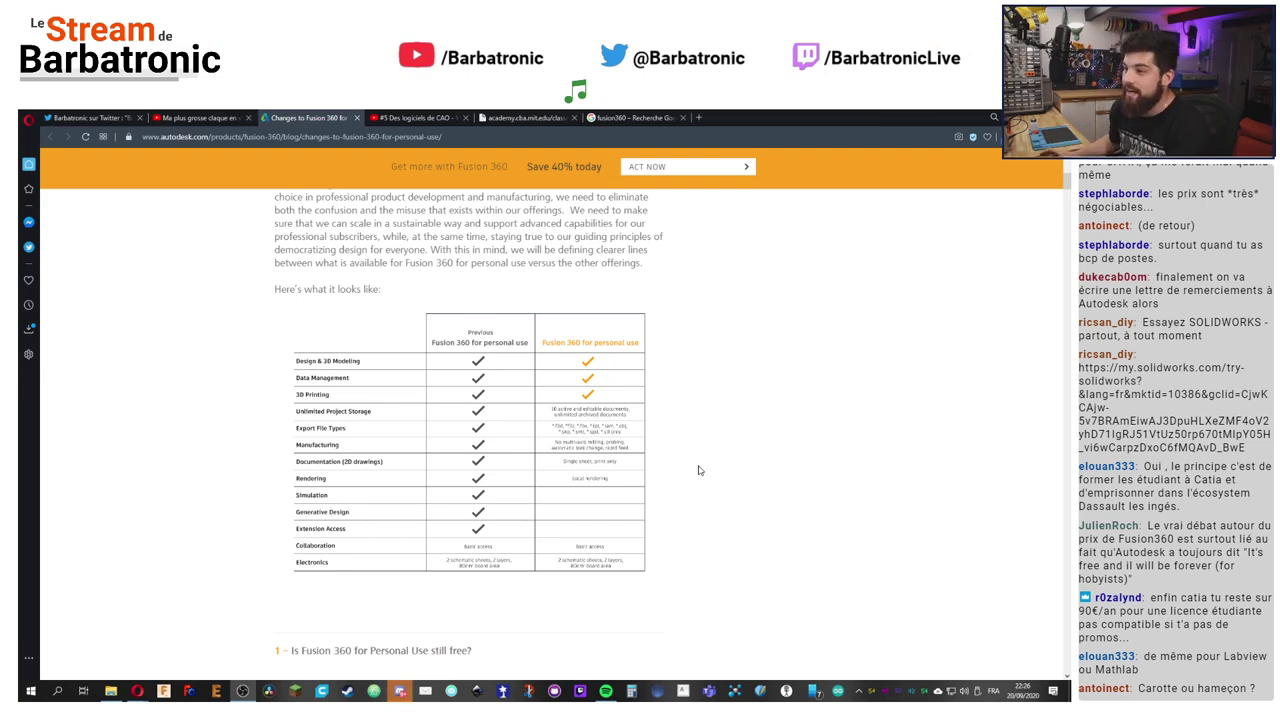
ctrl+scroll(508, 420, up, 1)
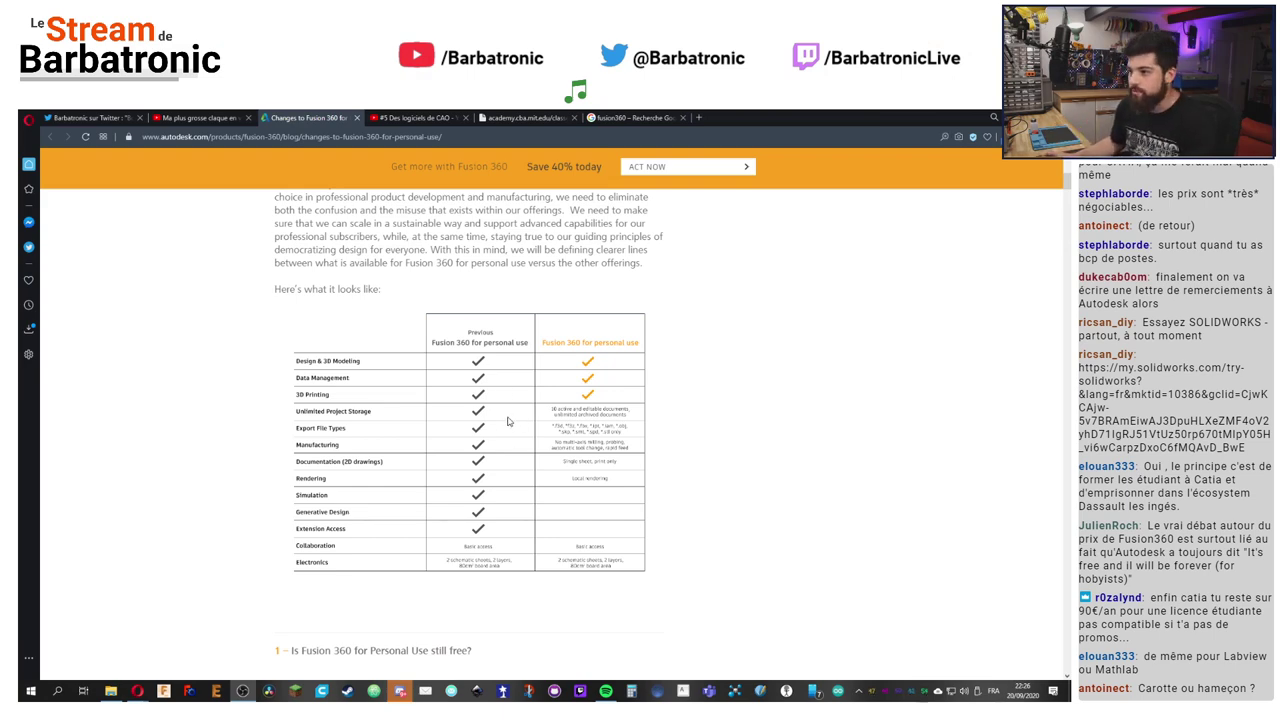
ctrl+scroll(500, 421, up, 5)
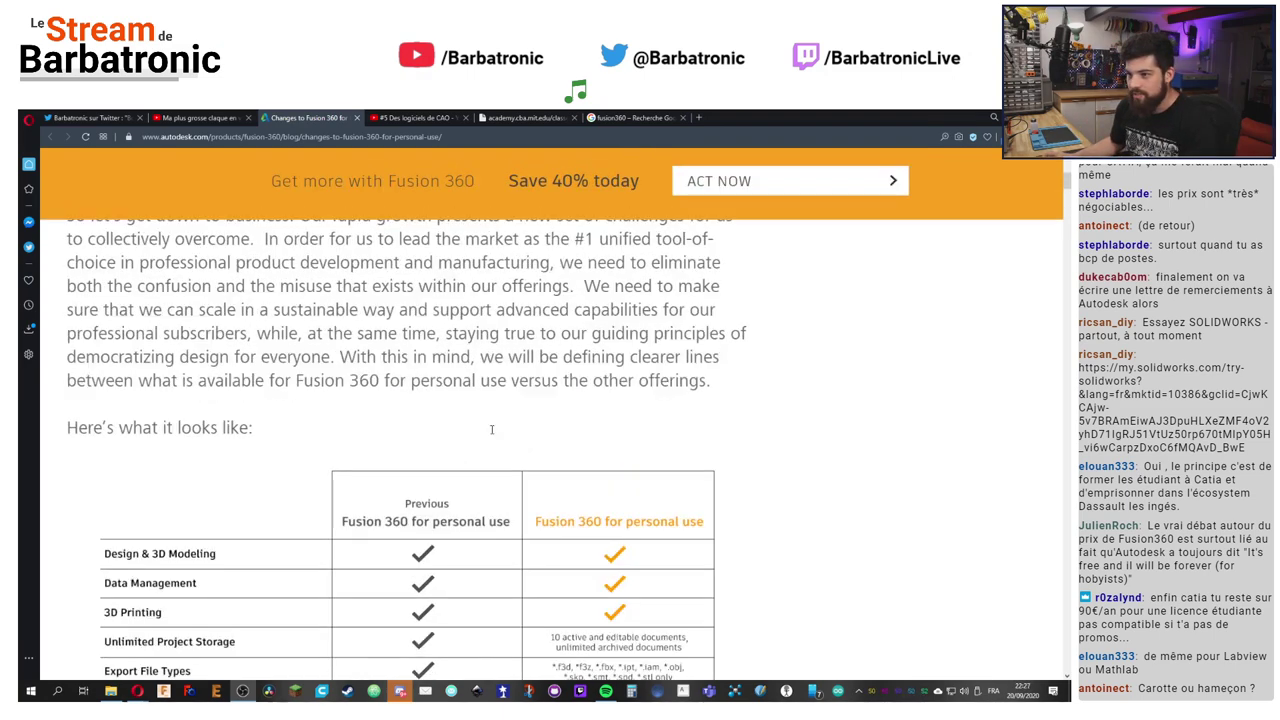
scroll(494, 425, up, 2)
scroll(496, 425, down, 6)
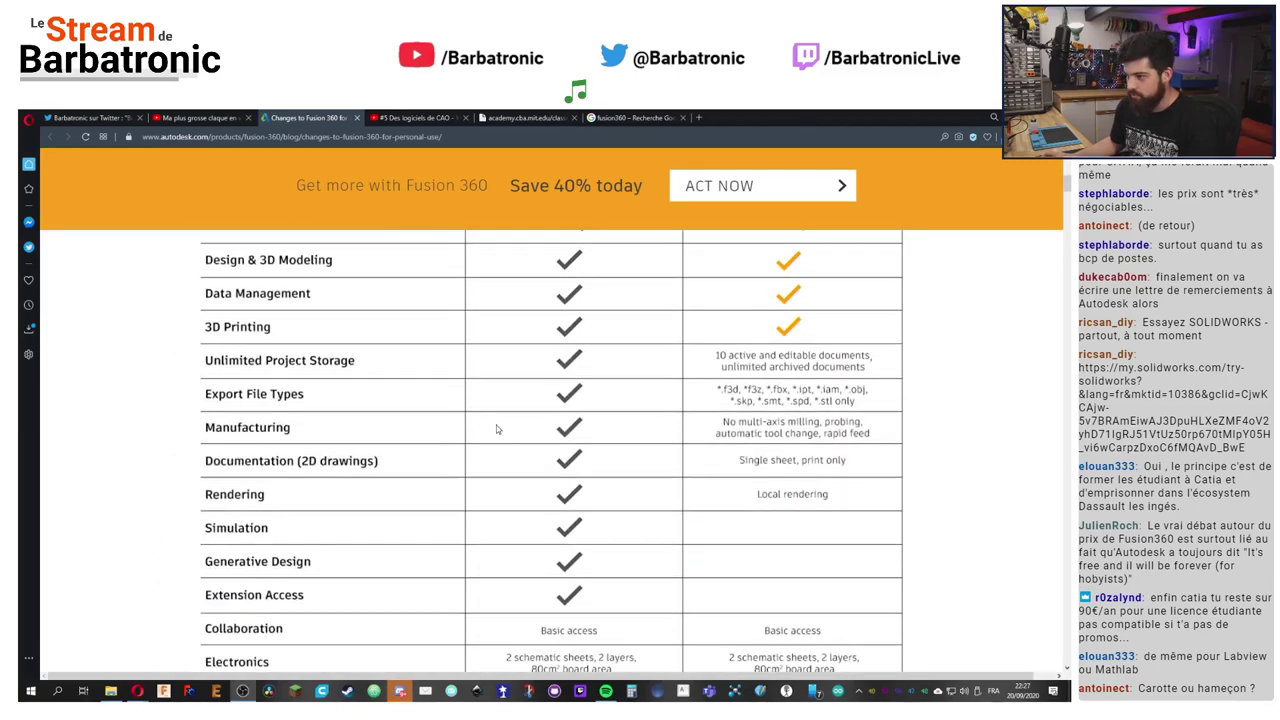
ctrl+scroll(496, 425, down, 1)
scroll(496, 425, up, 2)
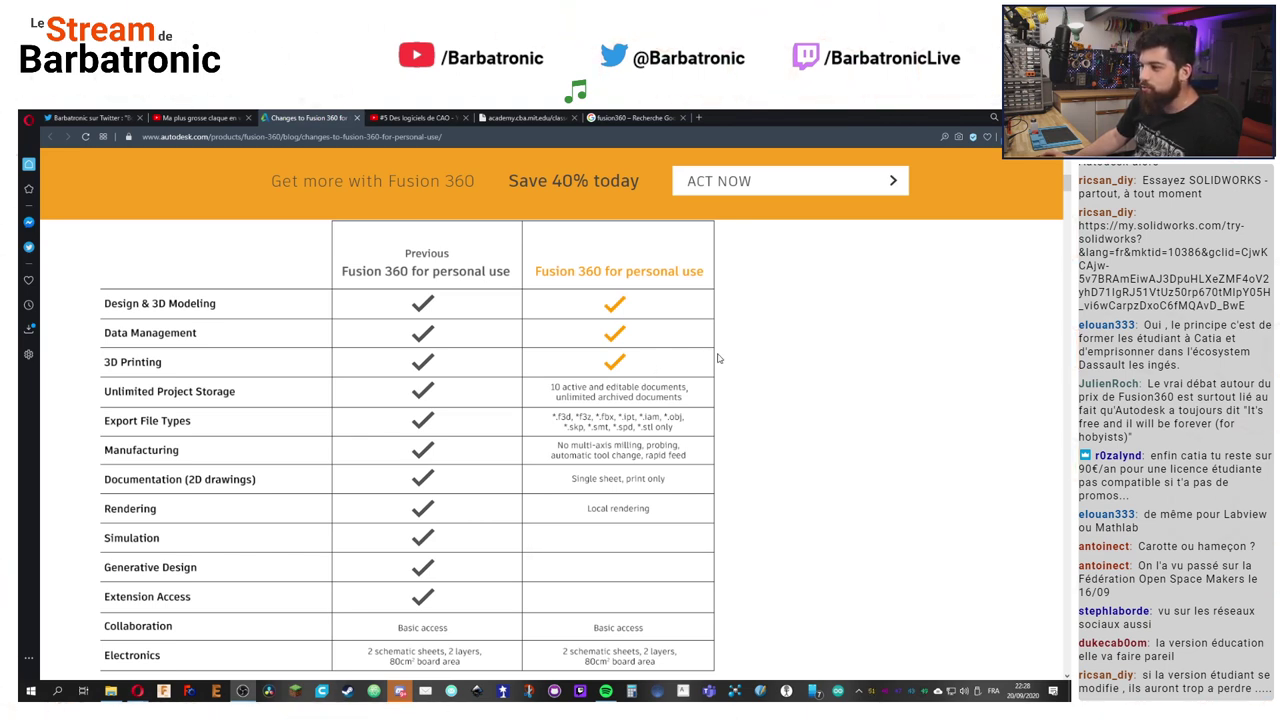
scroll(753, 364, down, 1)
scroll(754, 366, up, 1)
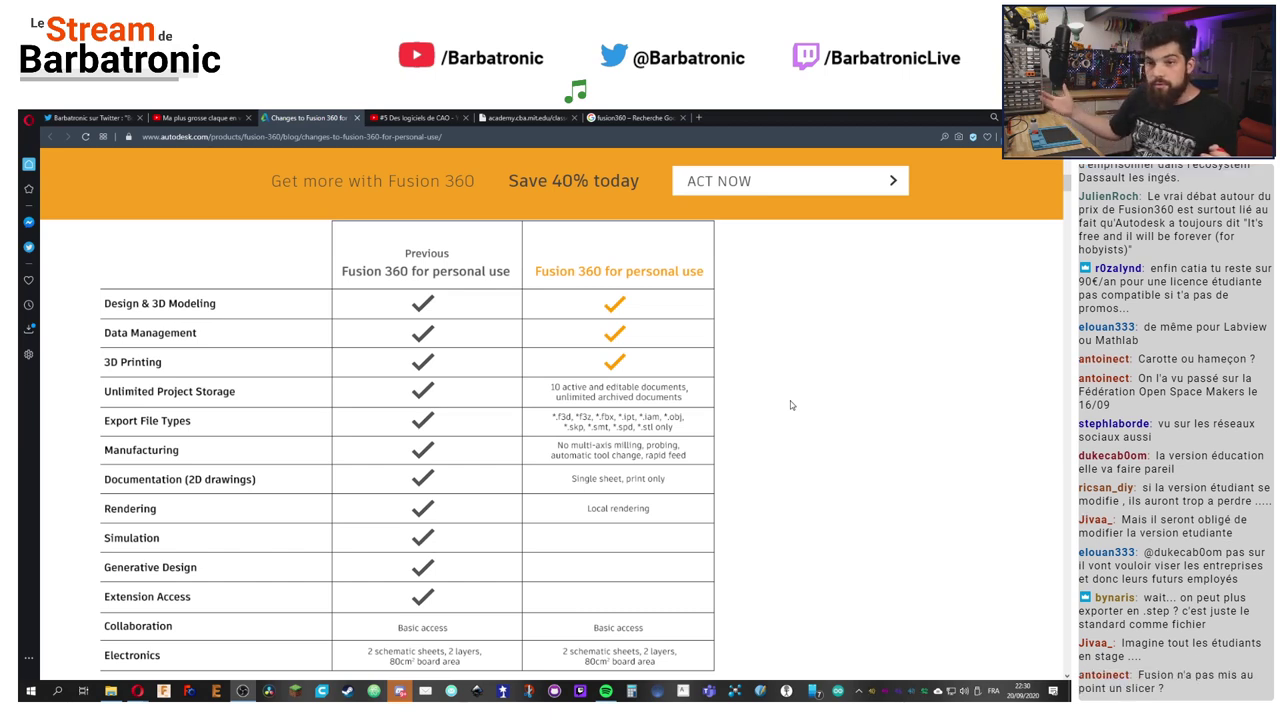
scroll(787, 385, down, 1)
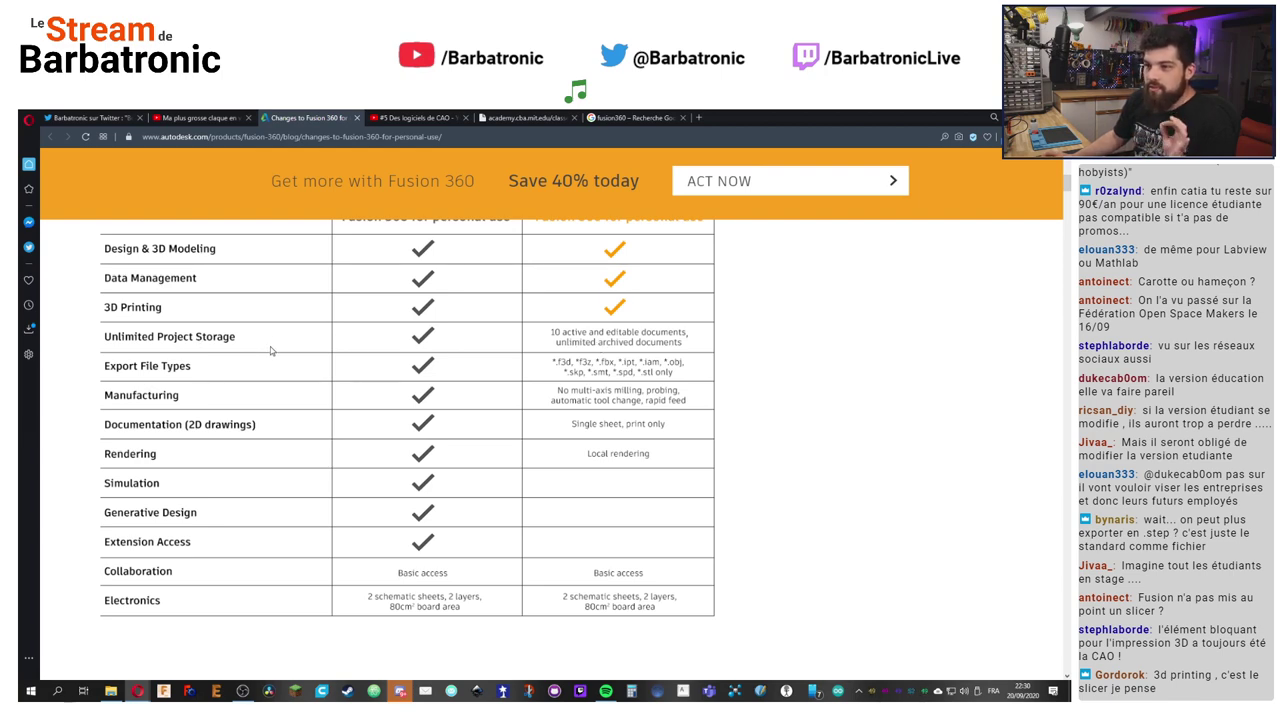
scroll(425, 345, up, 1)
scroll(432, 392, down, 1)
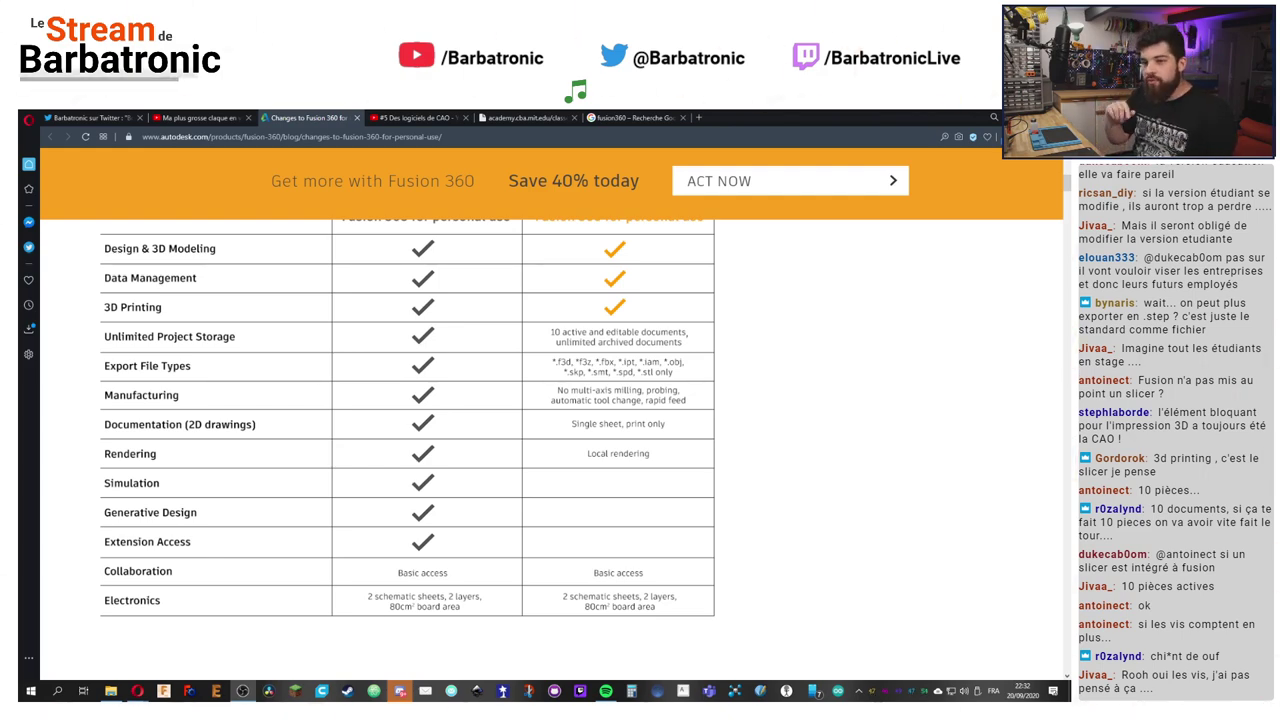
scroll(500, 568, down, 15)
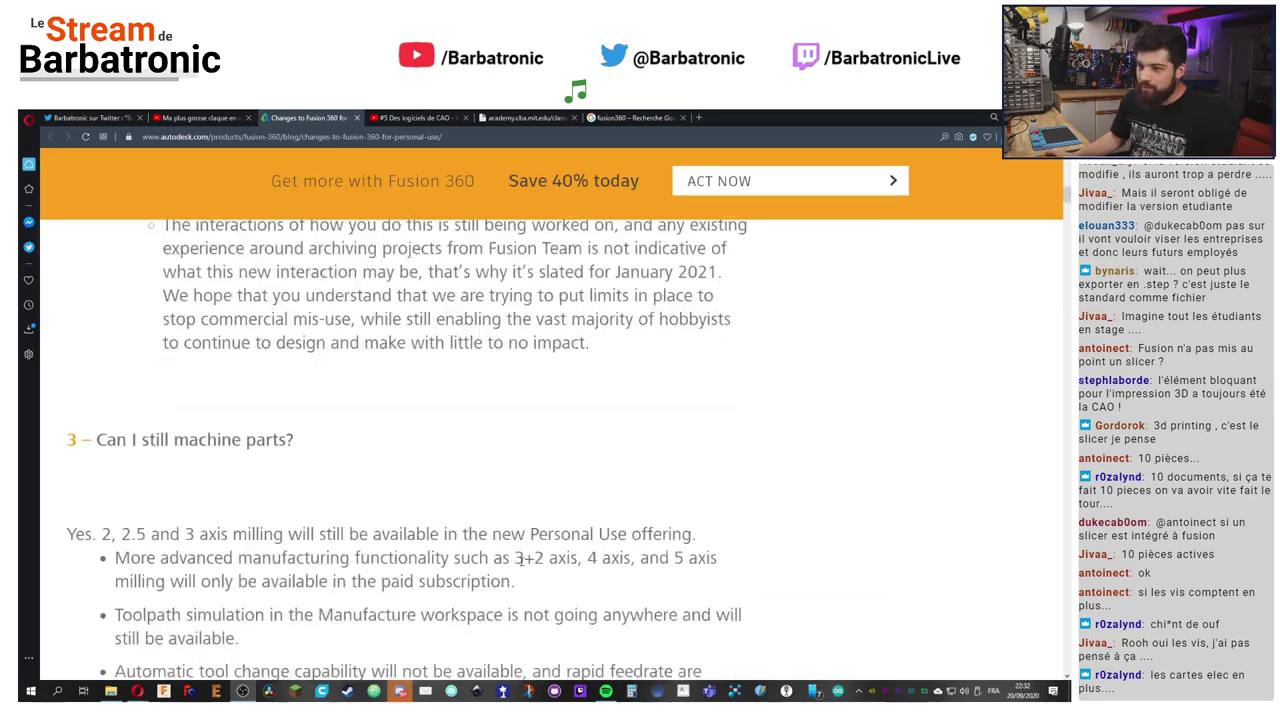
scroll(509, 566, down, 4)
scroll(500, 530, up, 20)
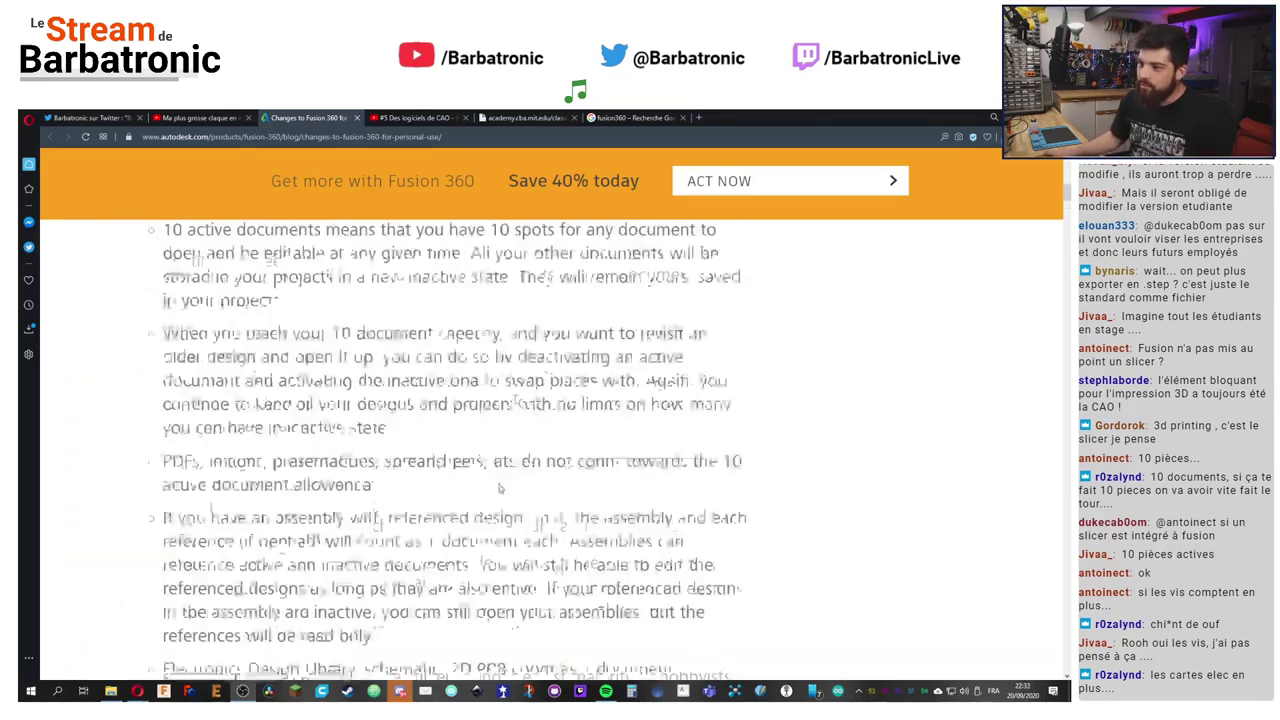
scroll(497, 505, up, 5)
scroll(495, 508, down, 2)
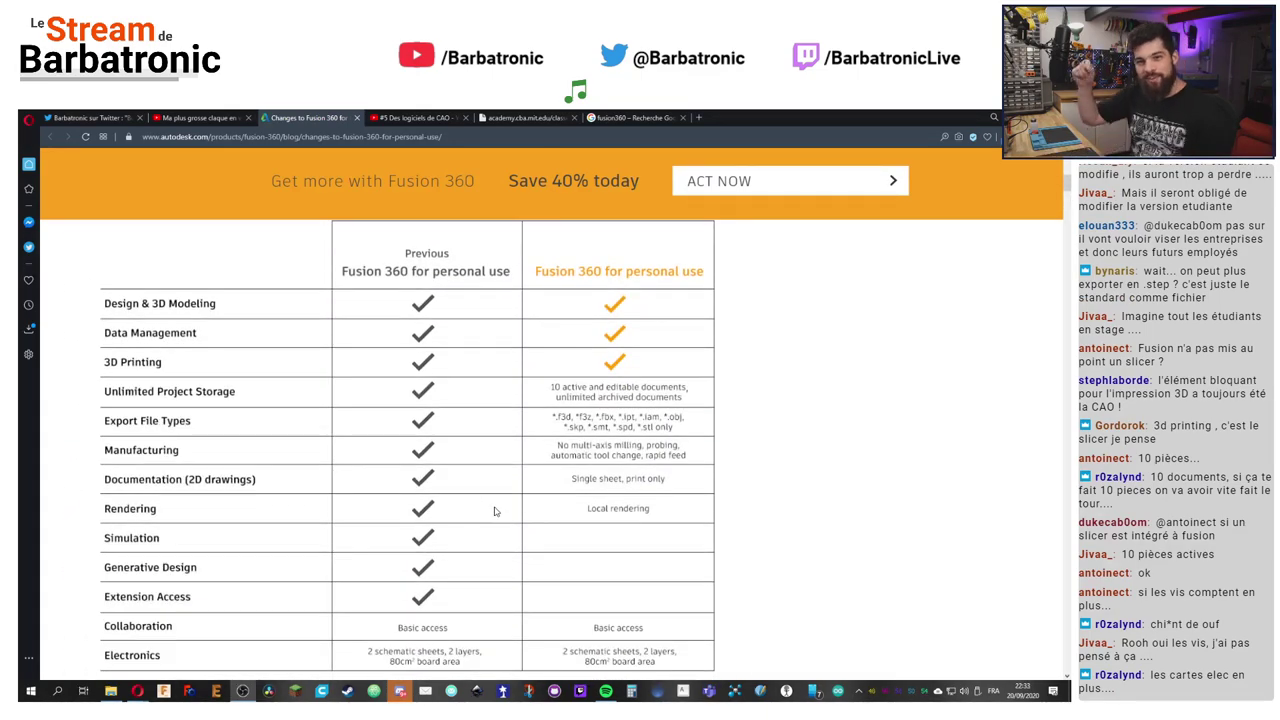
scroll(494, 470, down, 1)
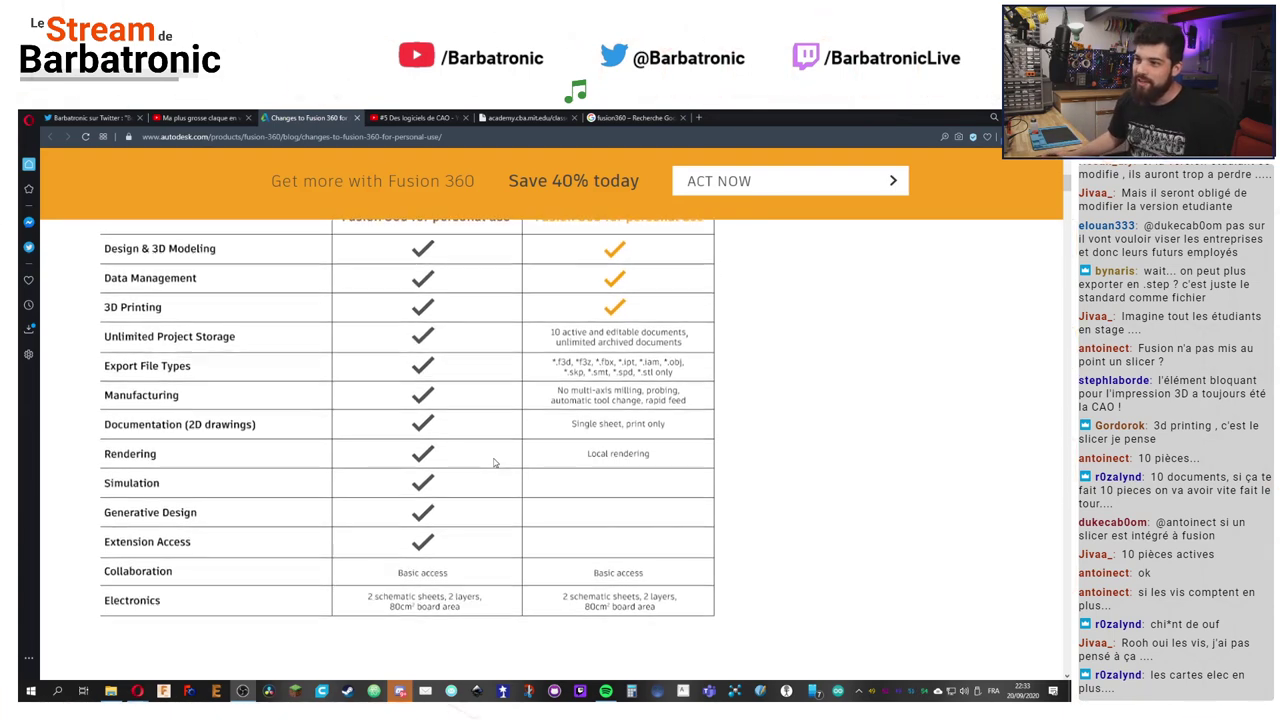
scroll(494, 463, up, 1)
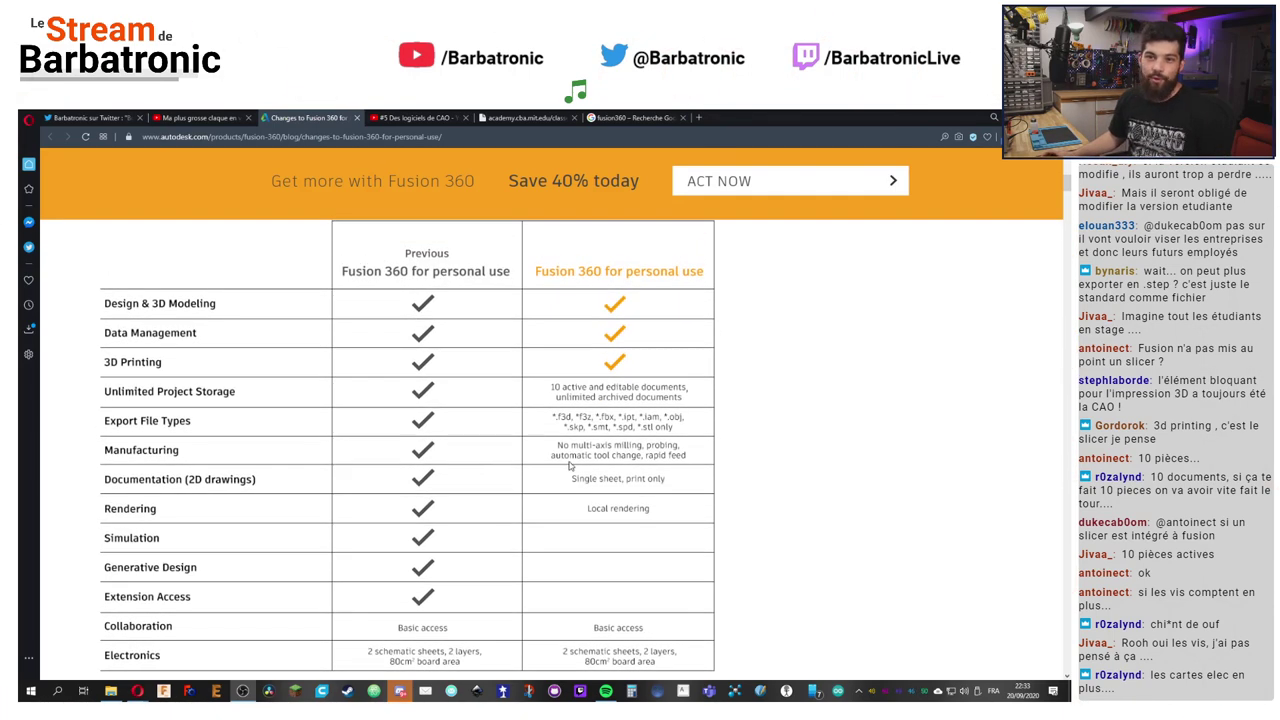
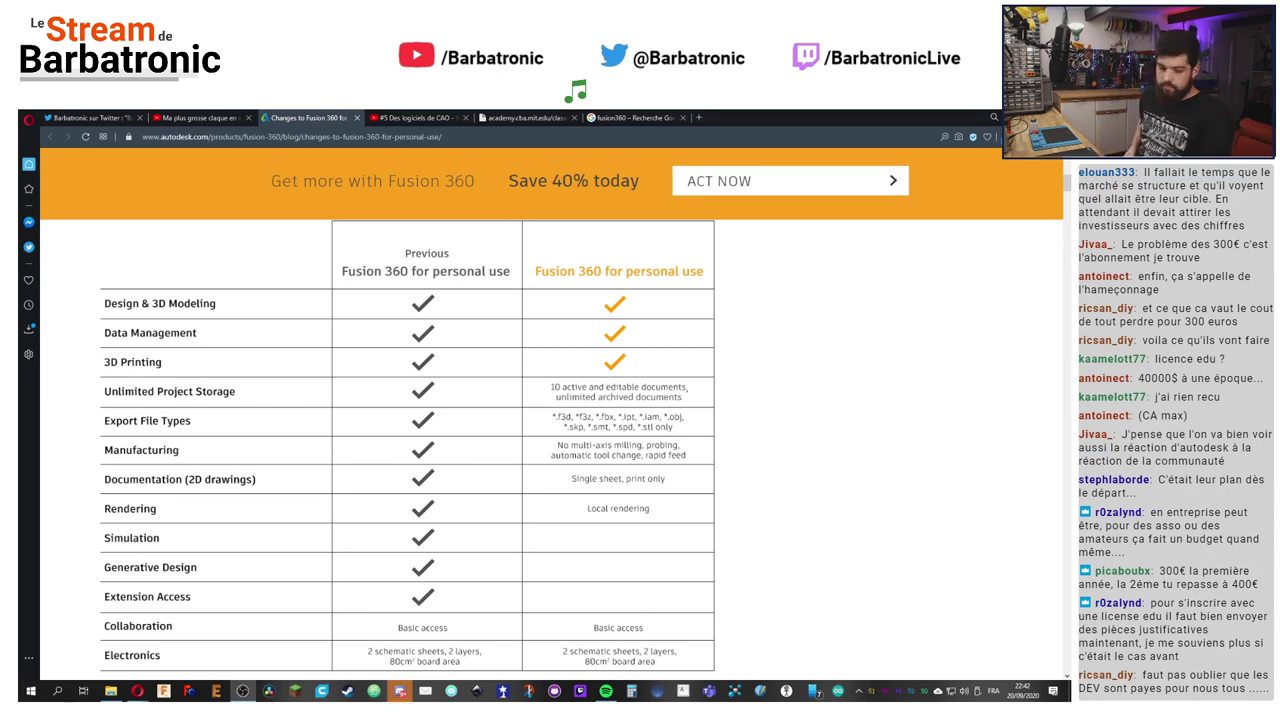
Step: Scroll the Fusion 360 blog post down to the personal-use feature comparison table
mouse_move(440, 357)
mouse_down()
mouse_move(440, 398)
mouse_move(605, 380)
mouse_move(598, 420)
mouse_up()
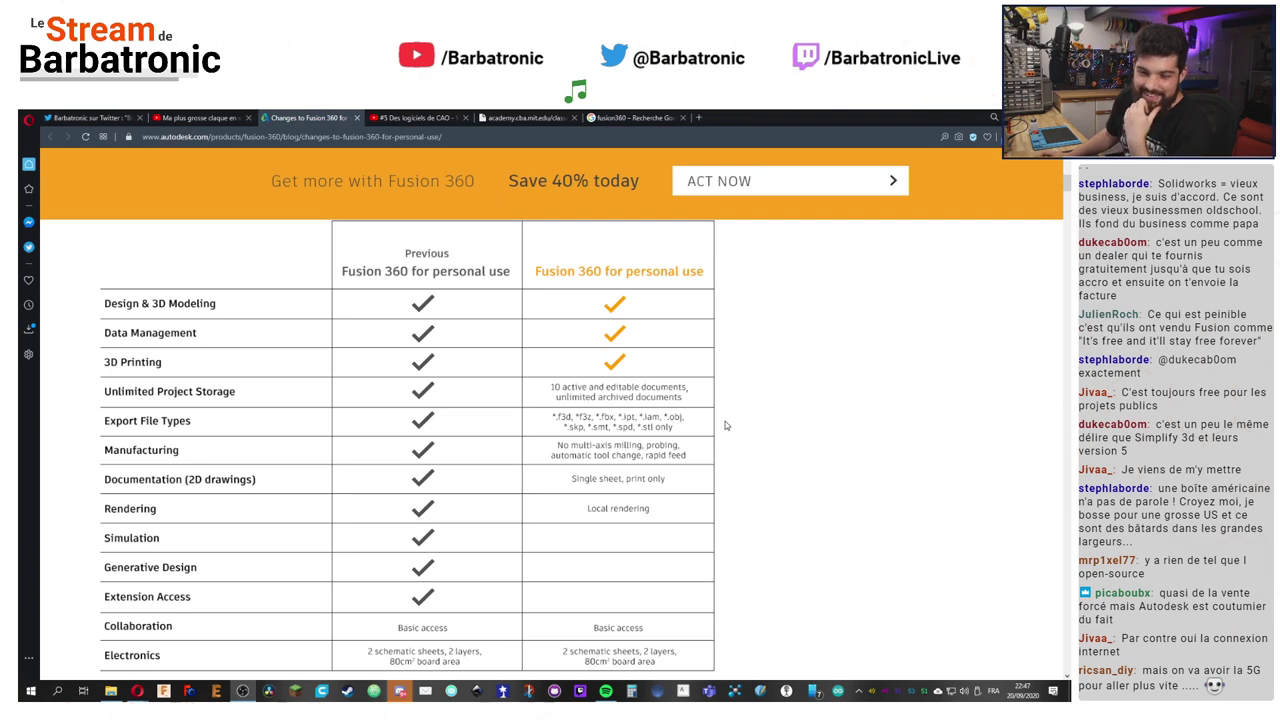
scroll(715, 424, down, 1)
scroll(707, 428, down, 1)
scroll(710, 430, up, 1)
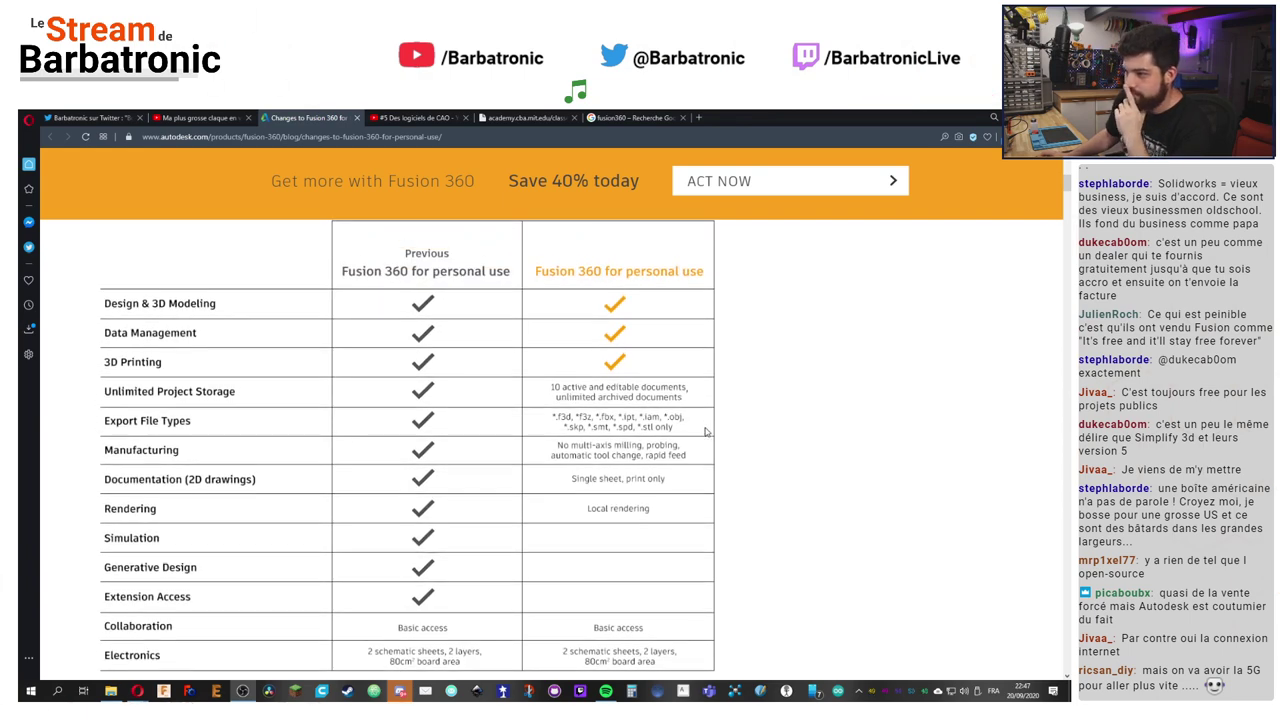
scroll(717, 438, down, 1)
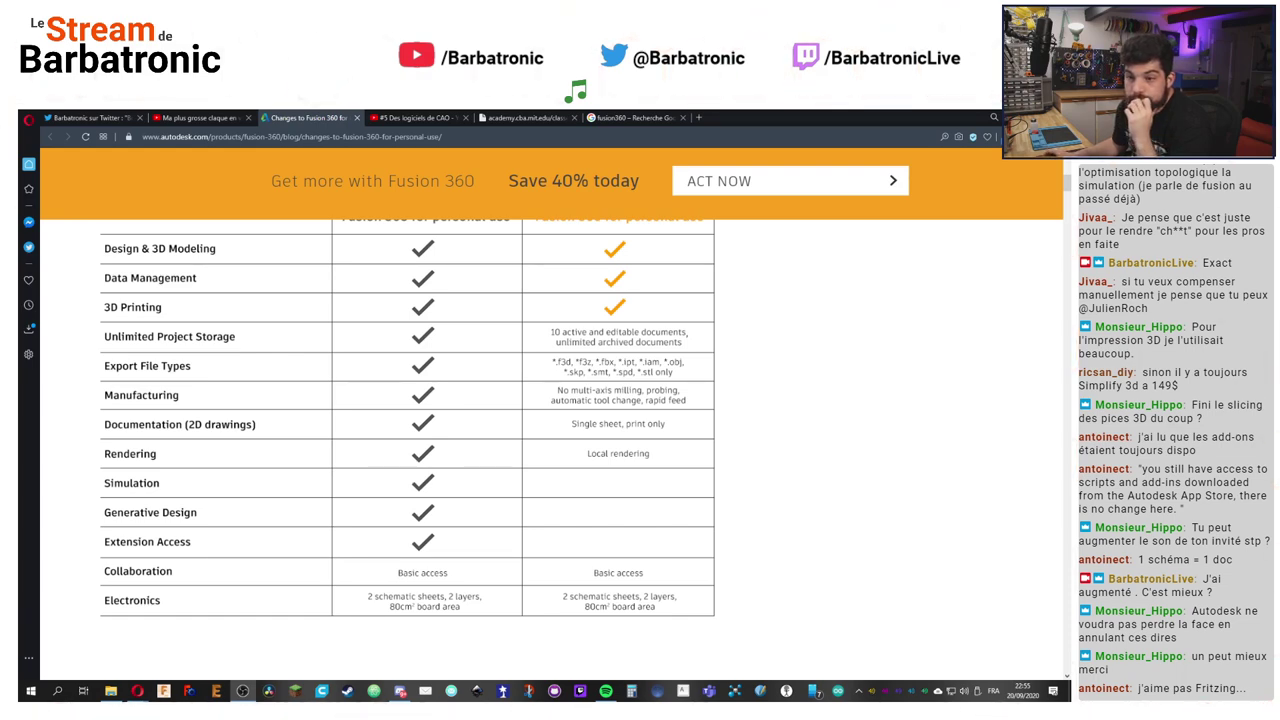
scroll(491, 523, up, 1)
scroll(491, 523, down, 1)
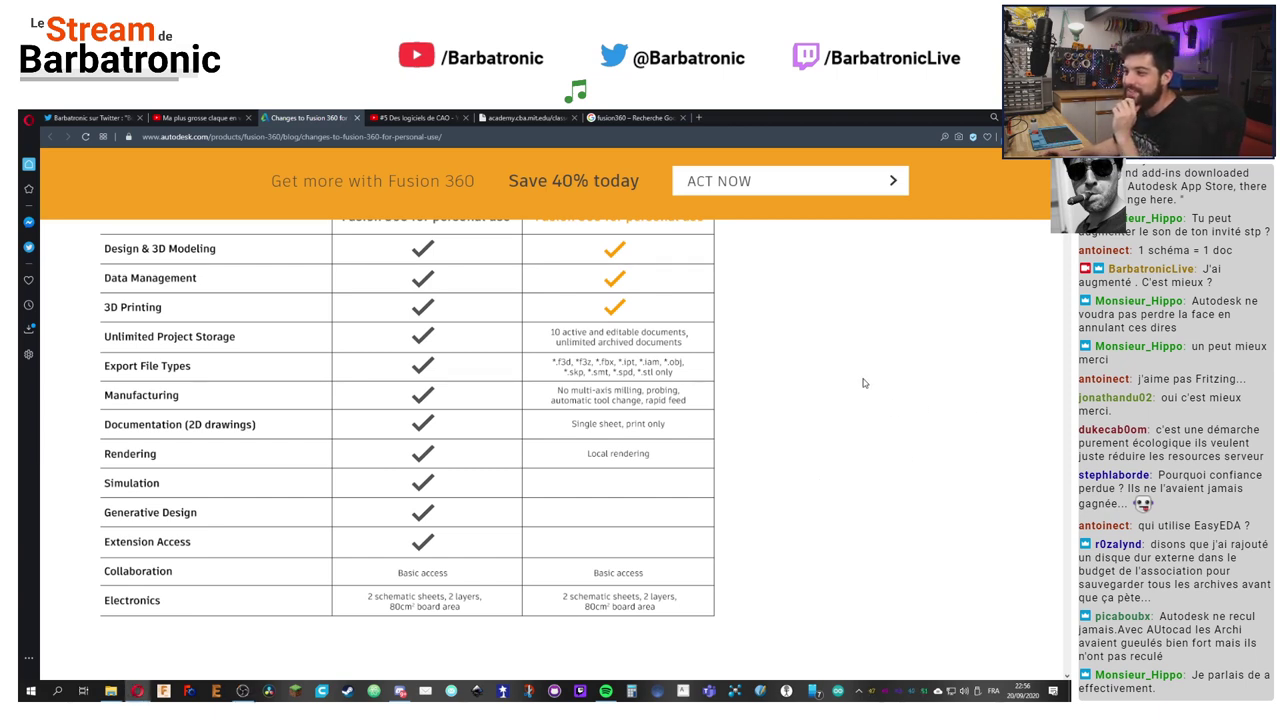
scroll(815, 390, up, 1)
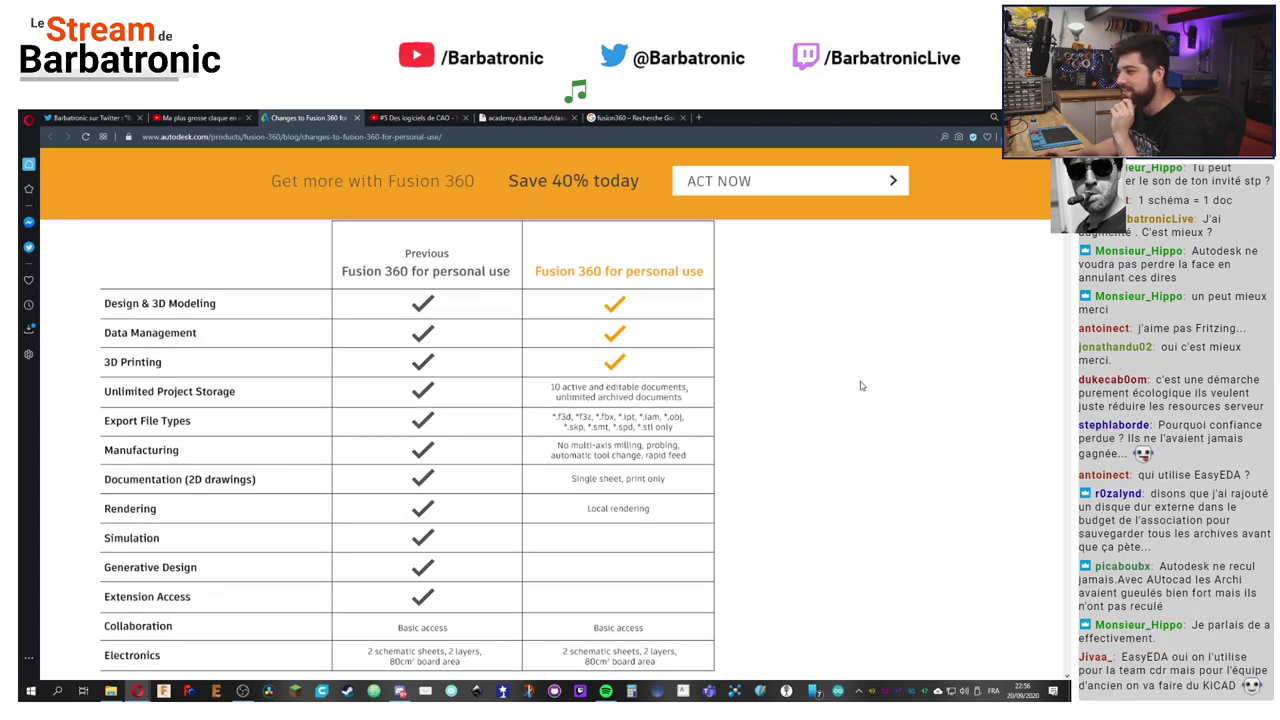
scroll(860, 385, down, 2)
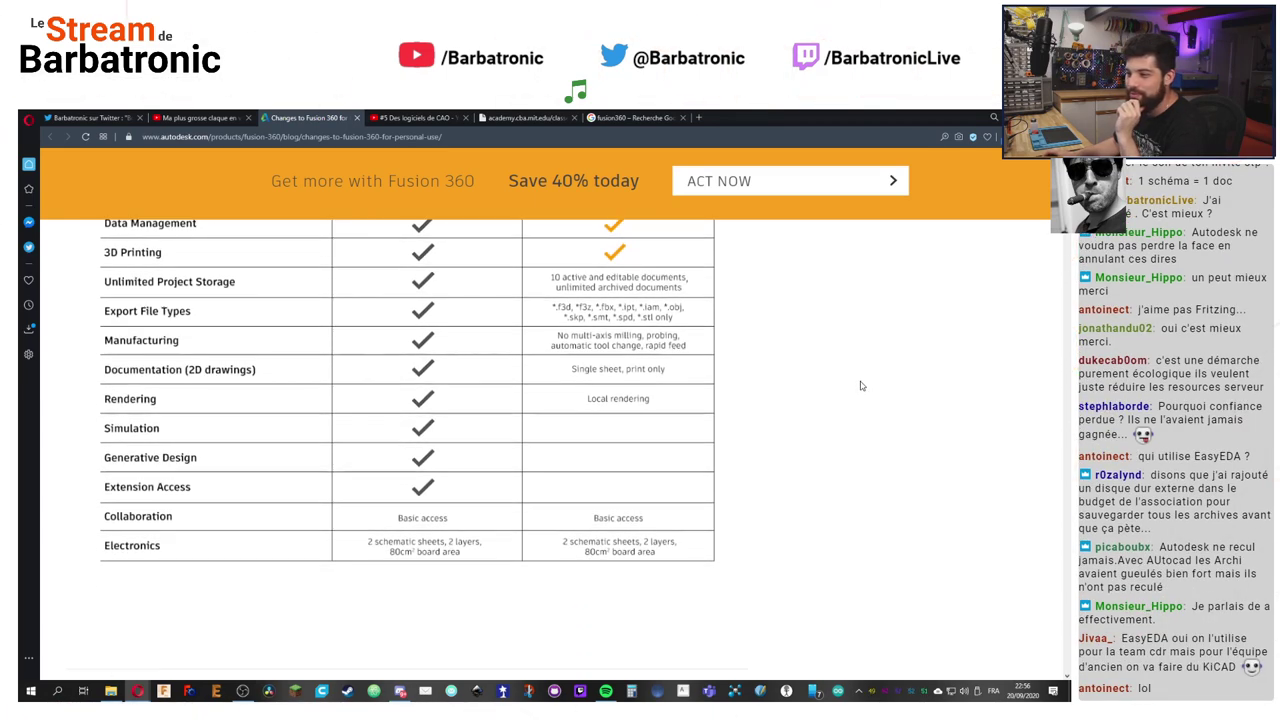
scroll(860, 385, up, 2)
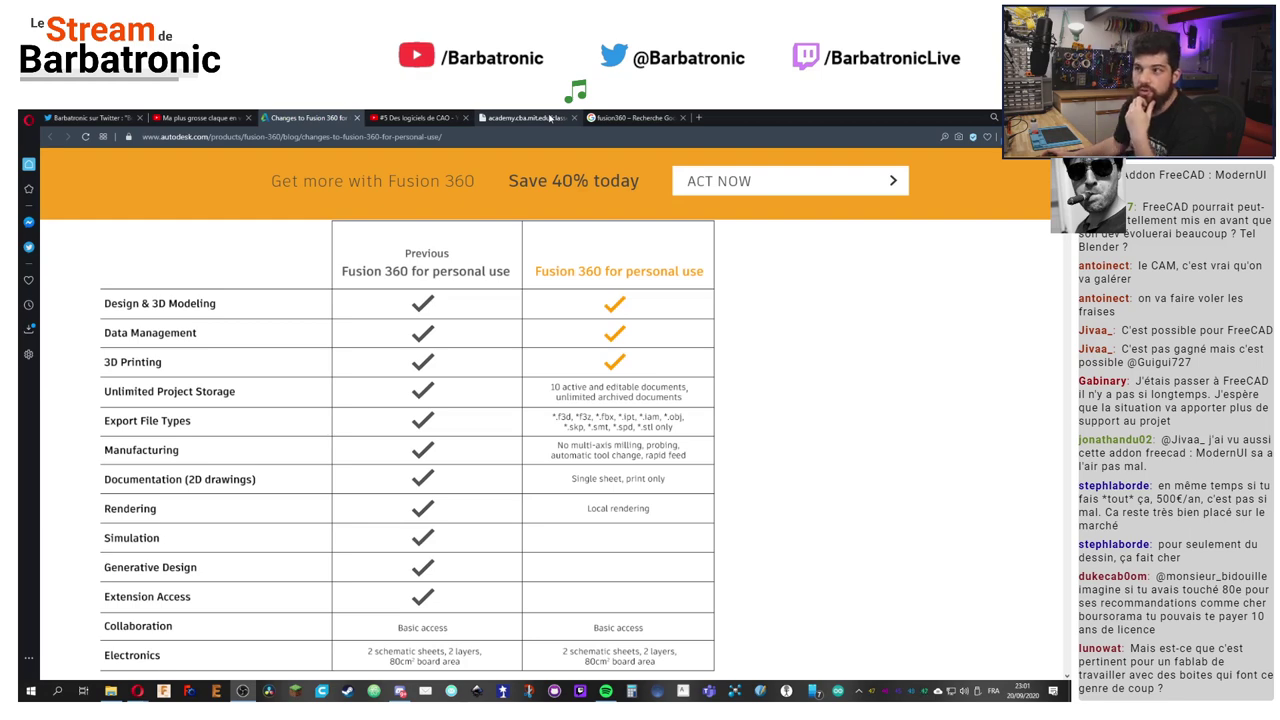
Step: Return to the MIT CAD software list tab and zoom it from 100% to 110%
click(549, 118)
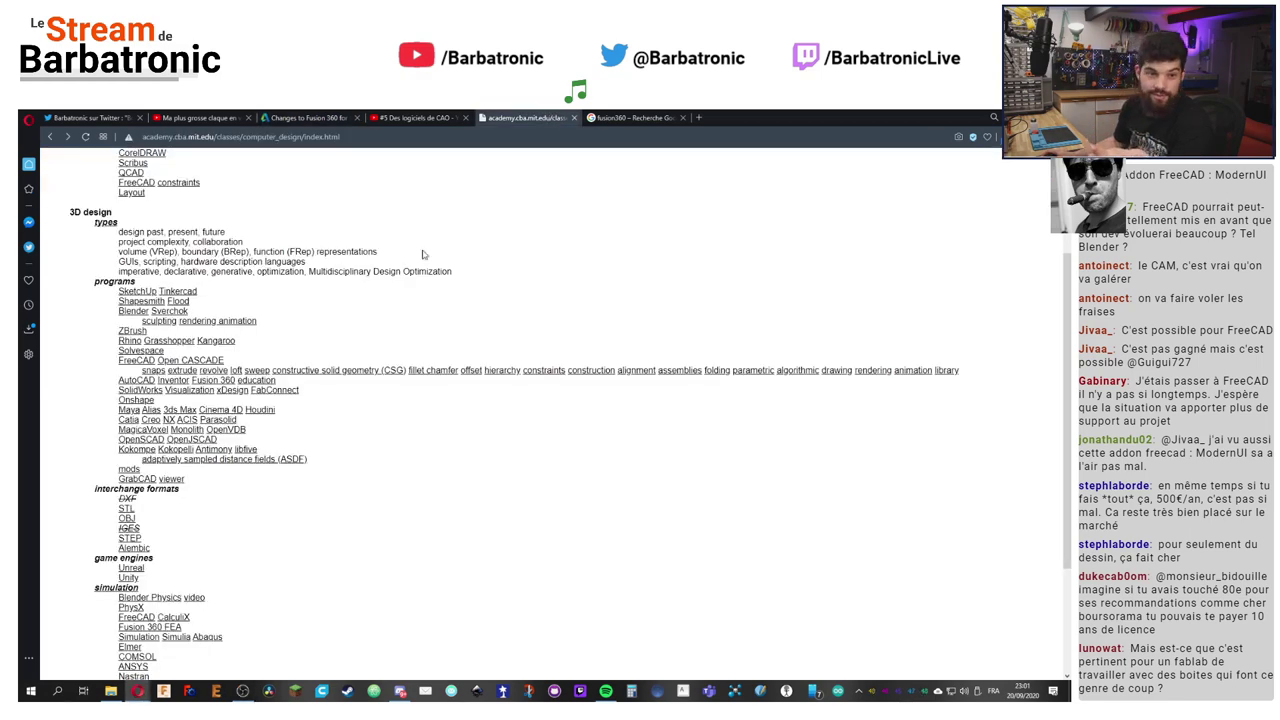
scroll(453, 300, up, 3)
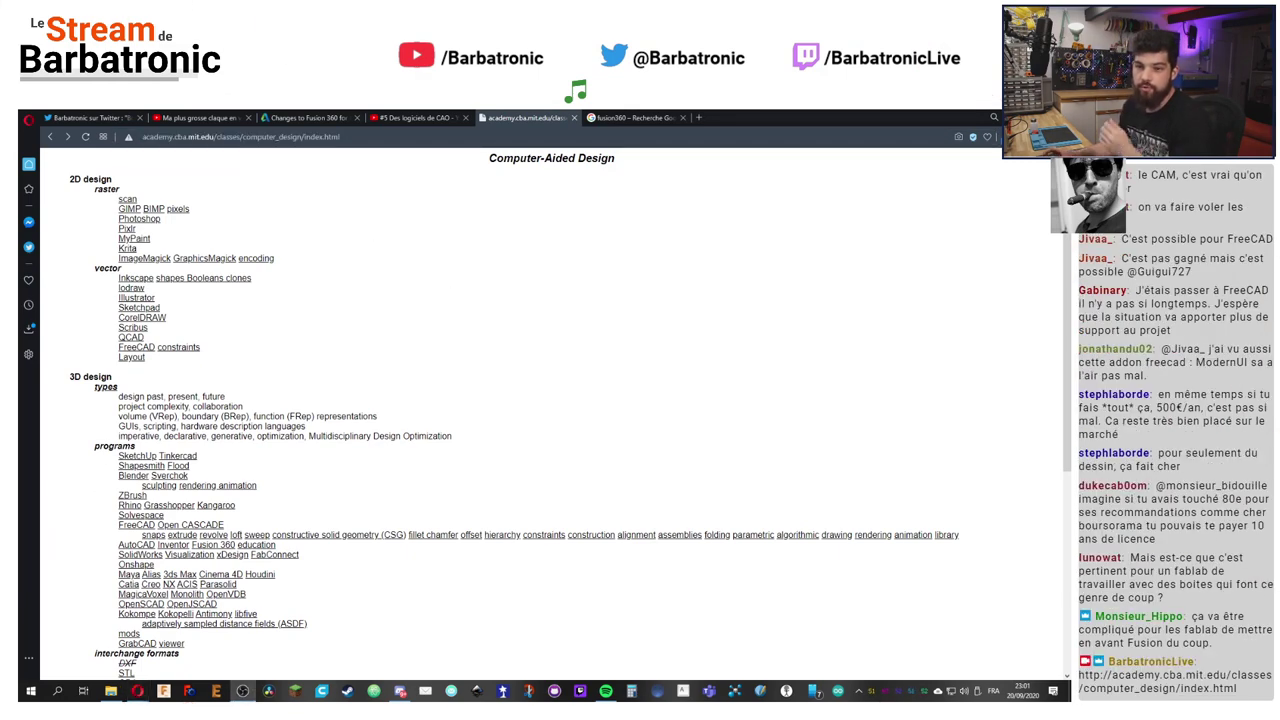
scroll(332, 360, down, 1)
scroll(332, 358, down, 4)
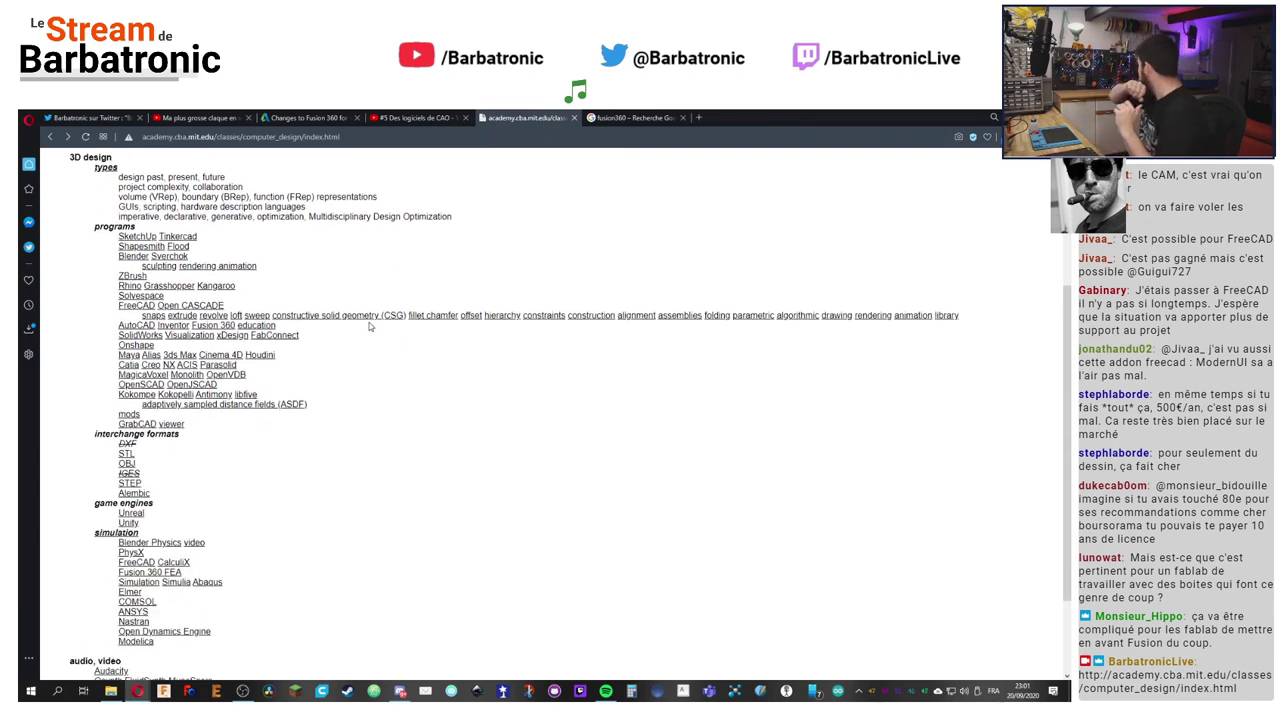
scroll(398, 256, up, 1)
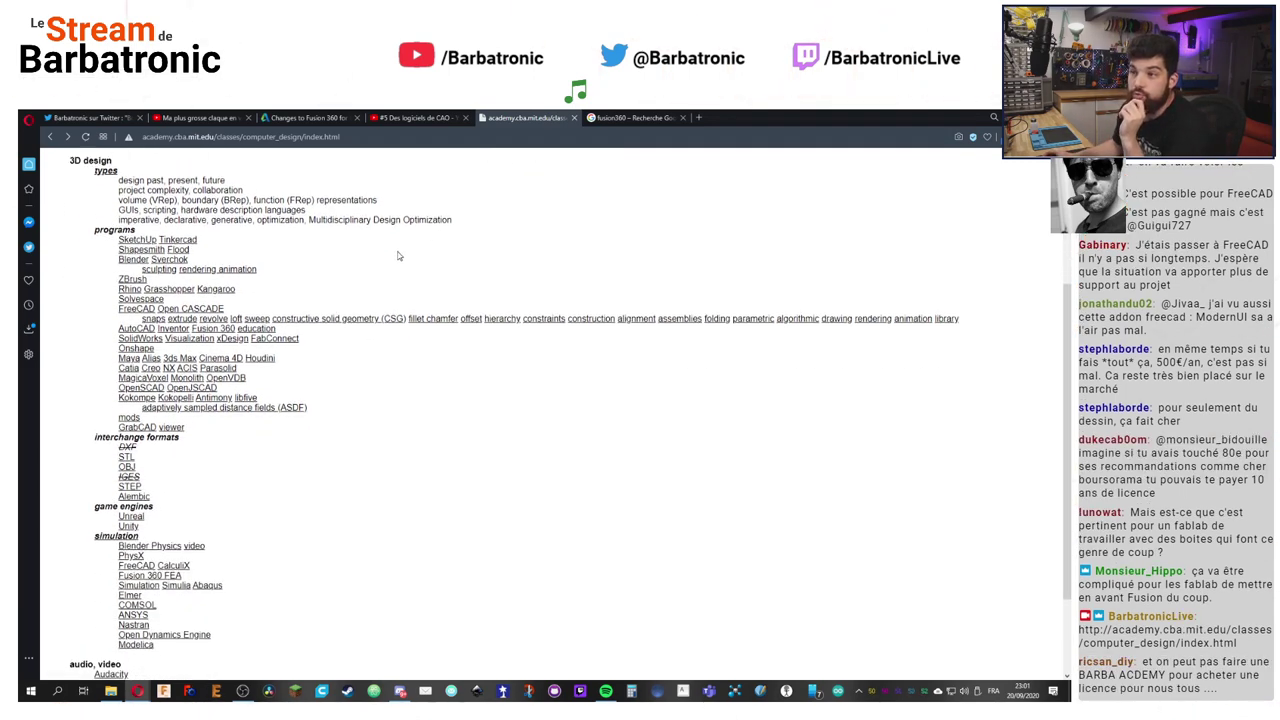
scroll(398, 256, up, 2)
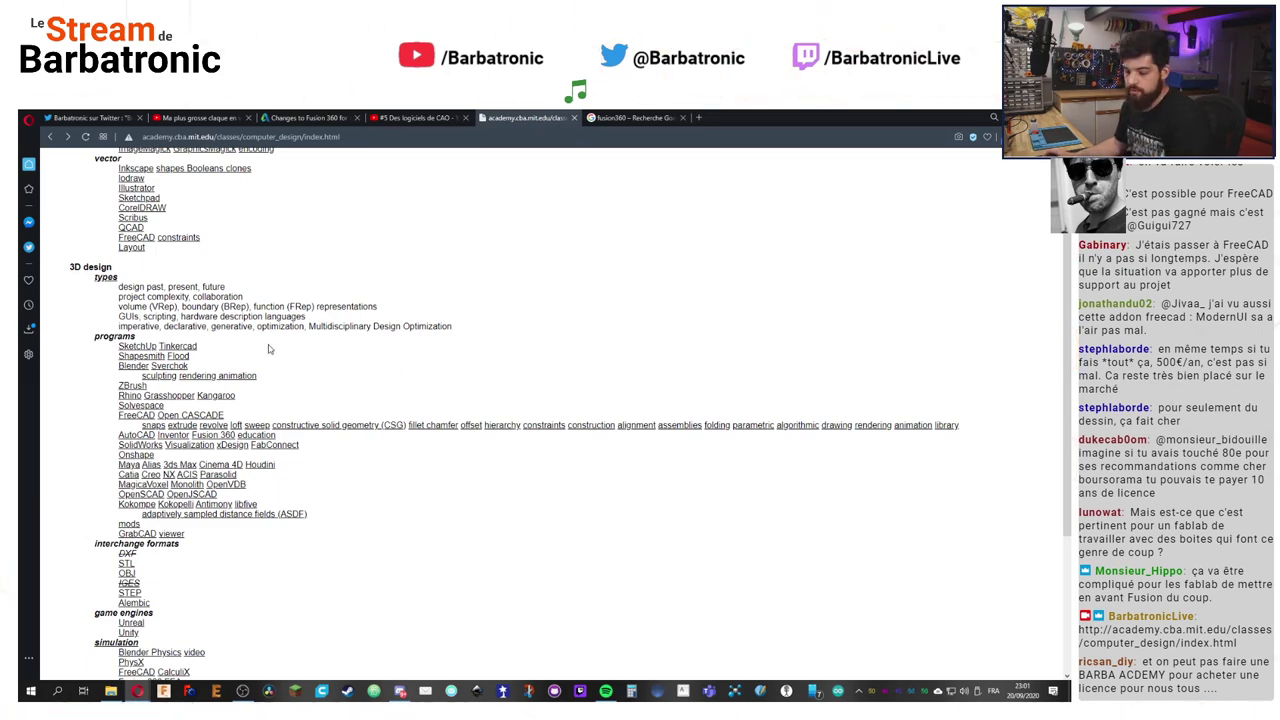
ctrl+scroll(82, 356, up, 1)
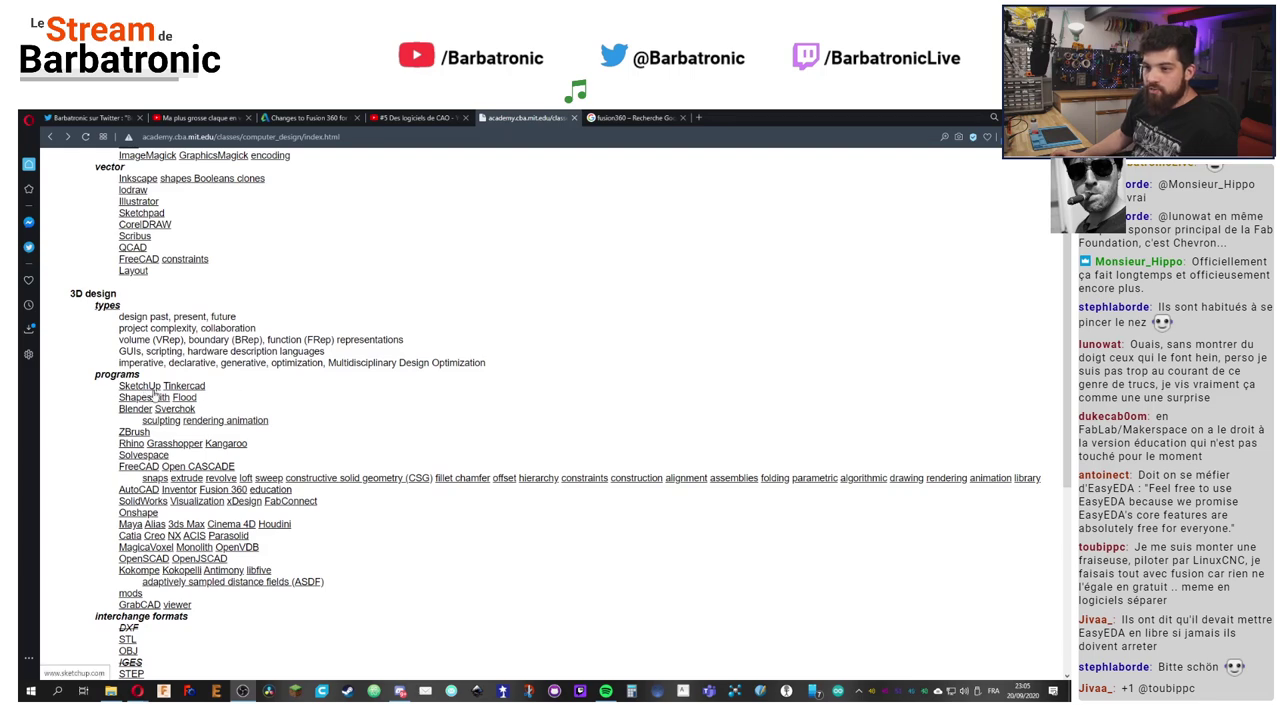
Step: Open the SketchUp link from the MIT list in a new tab and switch to it
scroll(147, 392, down, 1)
scroll(138, 362, up, 3)
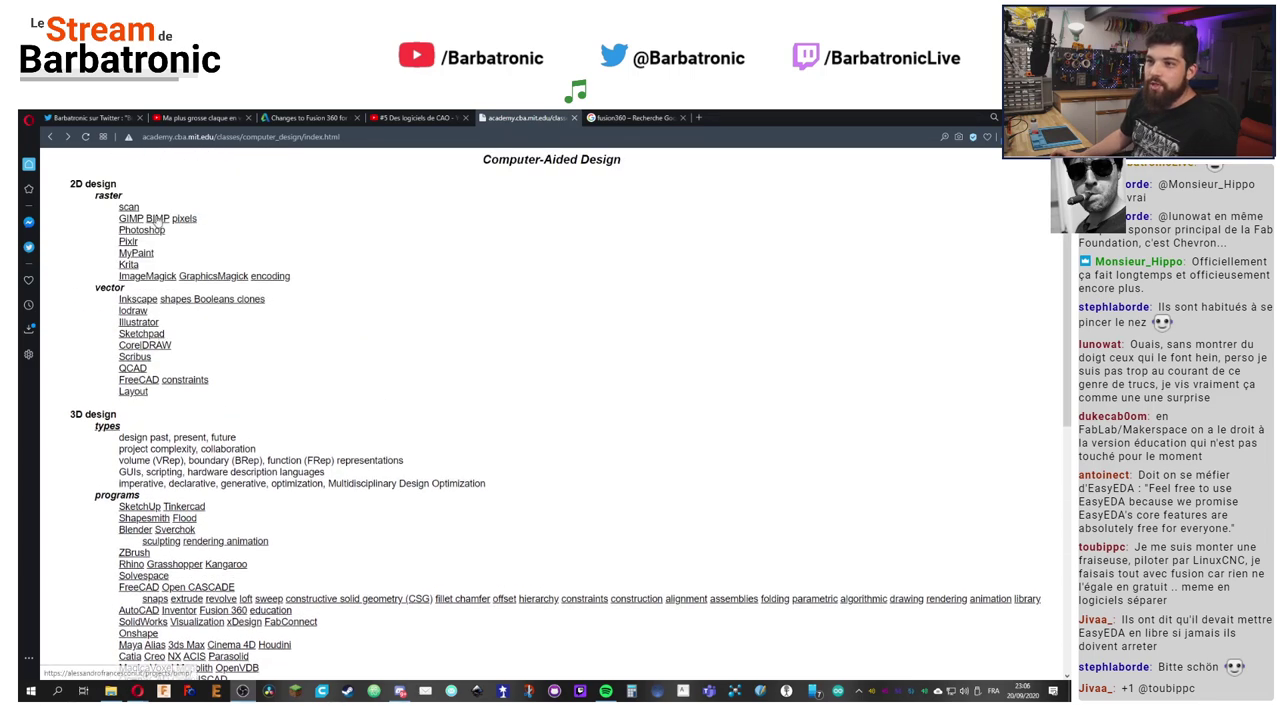
scroll(128, 318, down, 4)
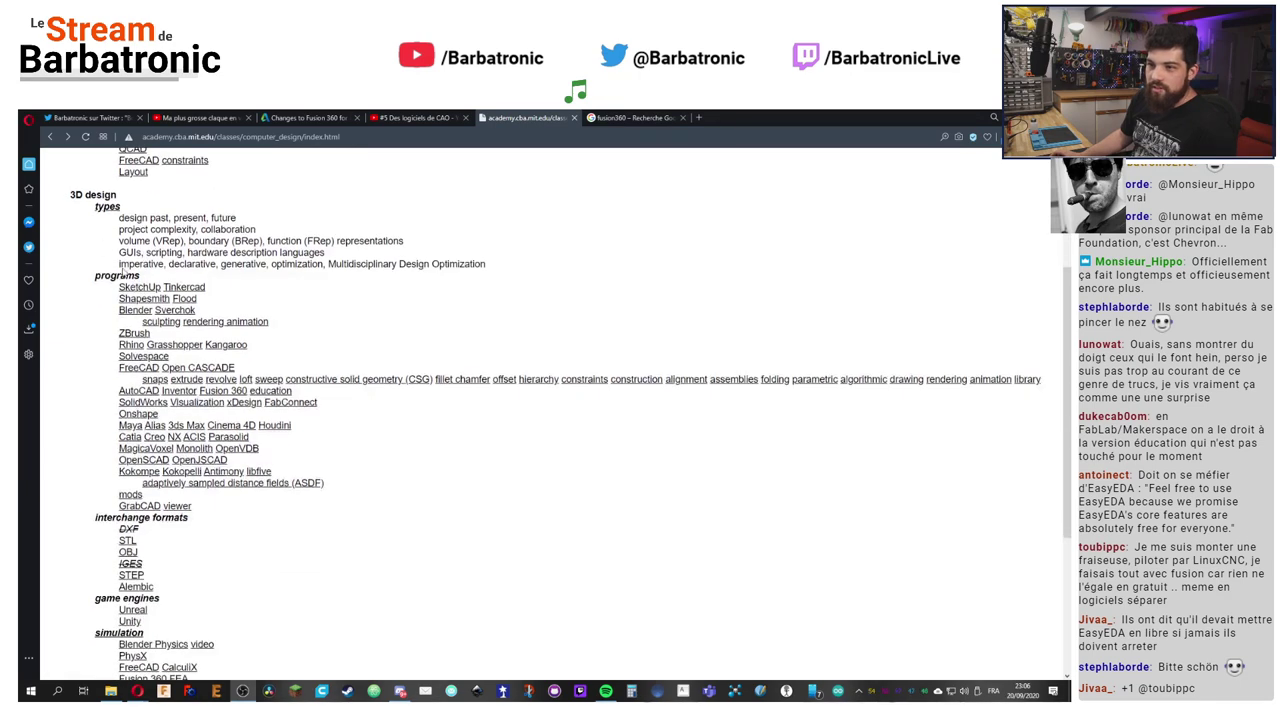
click(140, 288)
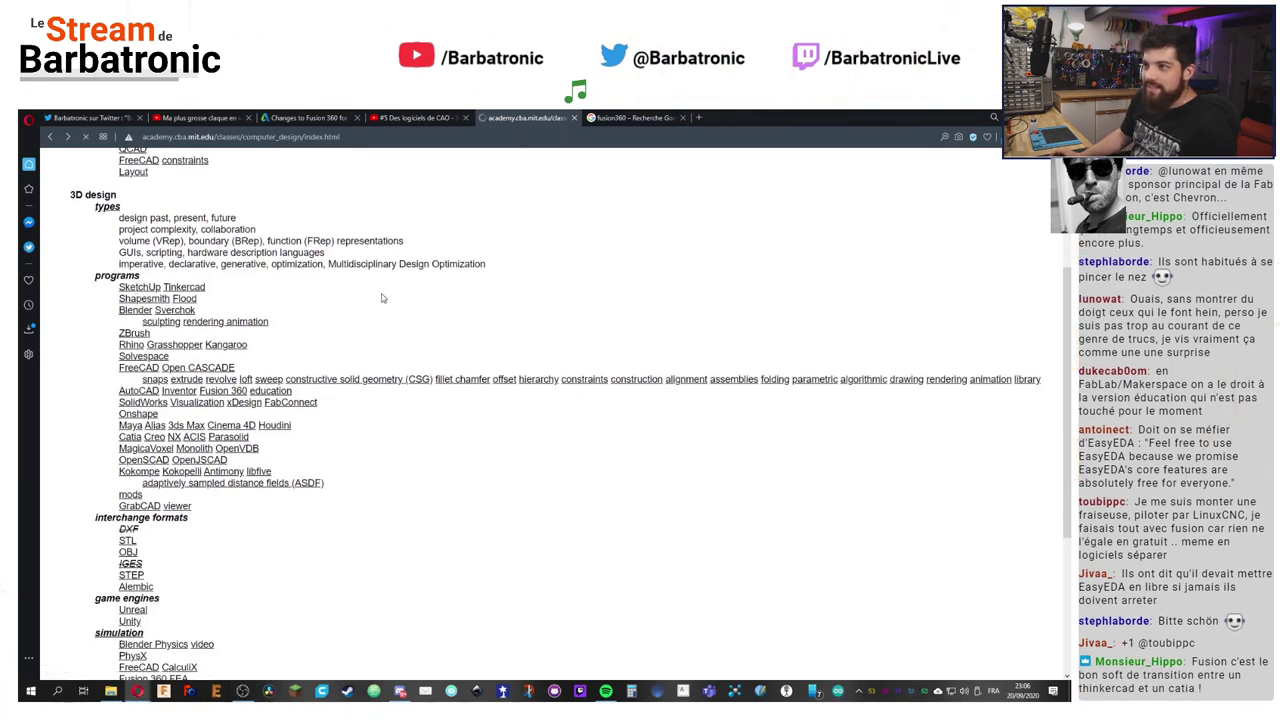
key(alt+Left)
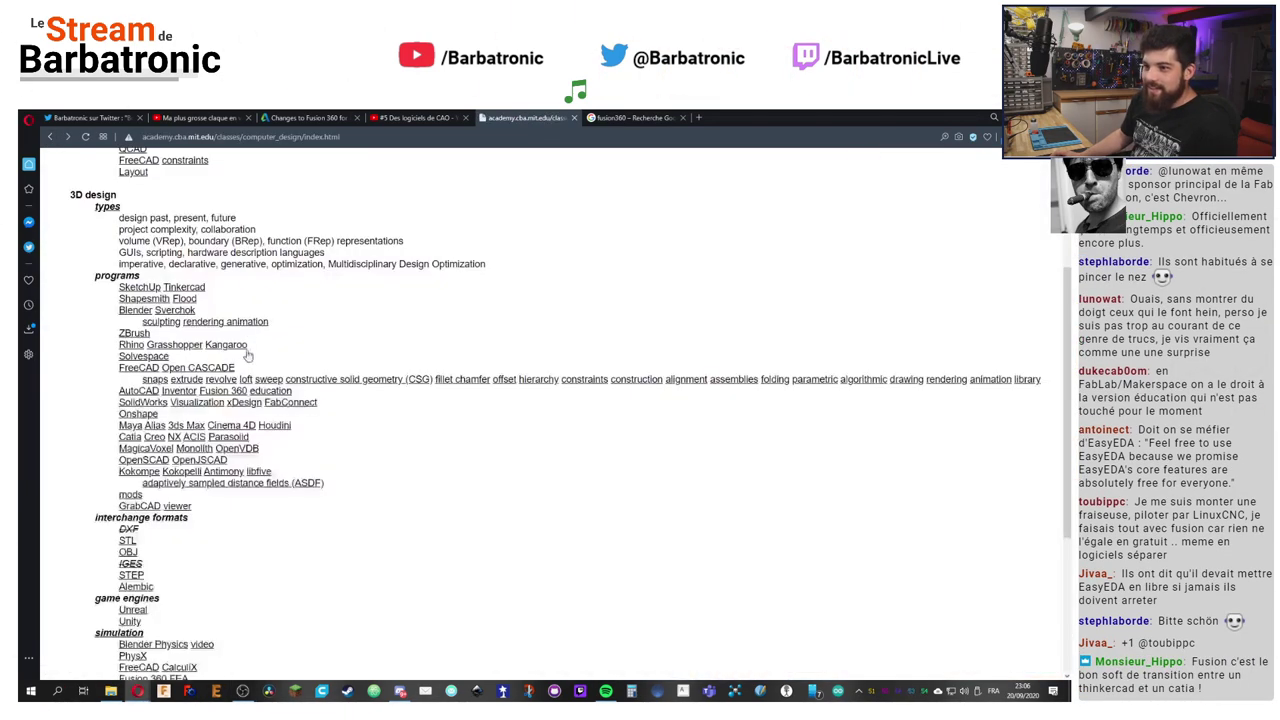
right_click(139, 286)
right_click(124, 288)
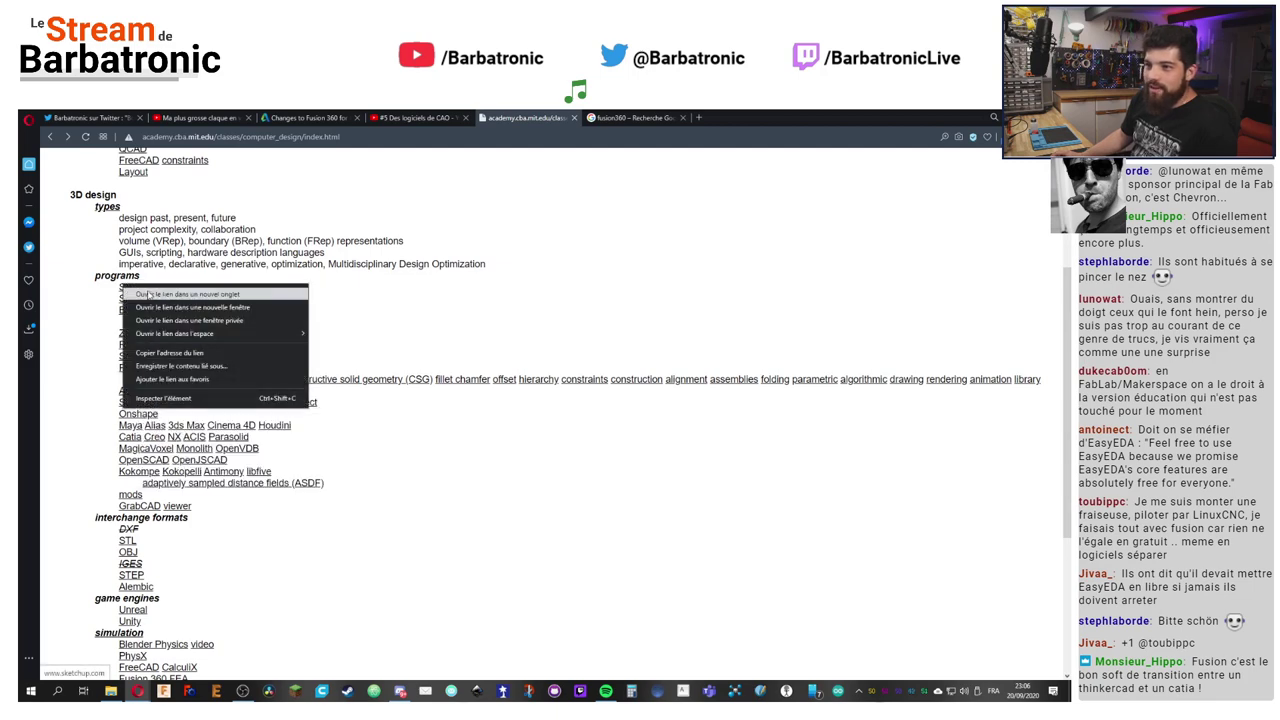
key(Escape)
right_click(141, 289)
click(190, 300)
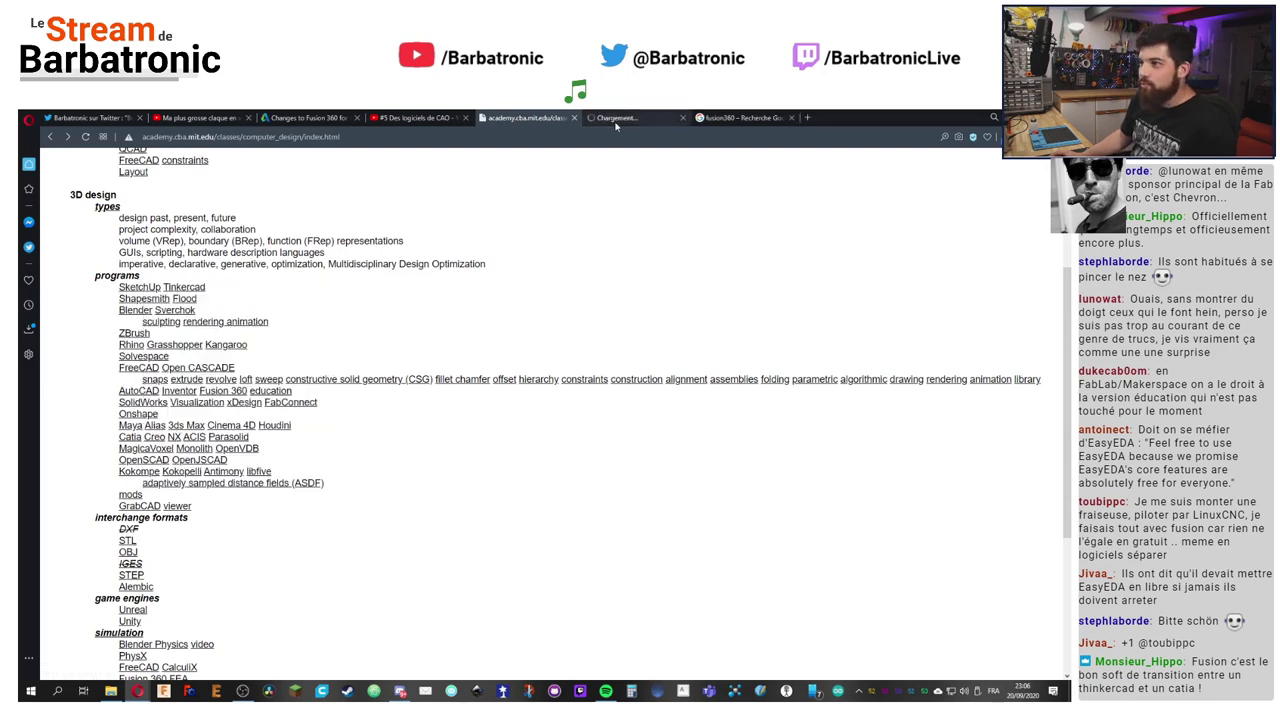
key(ctrl+Tab)
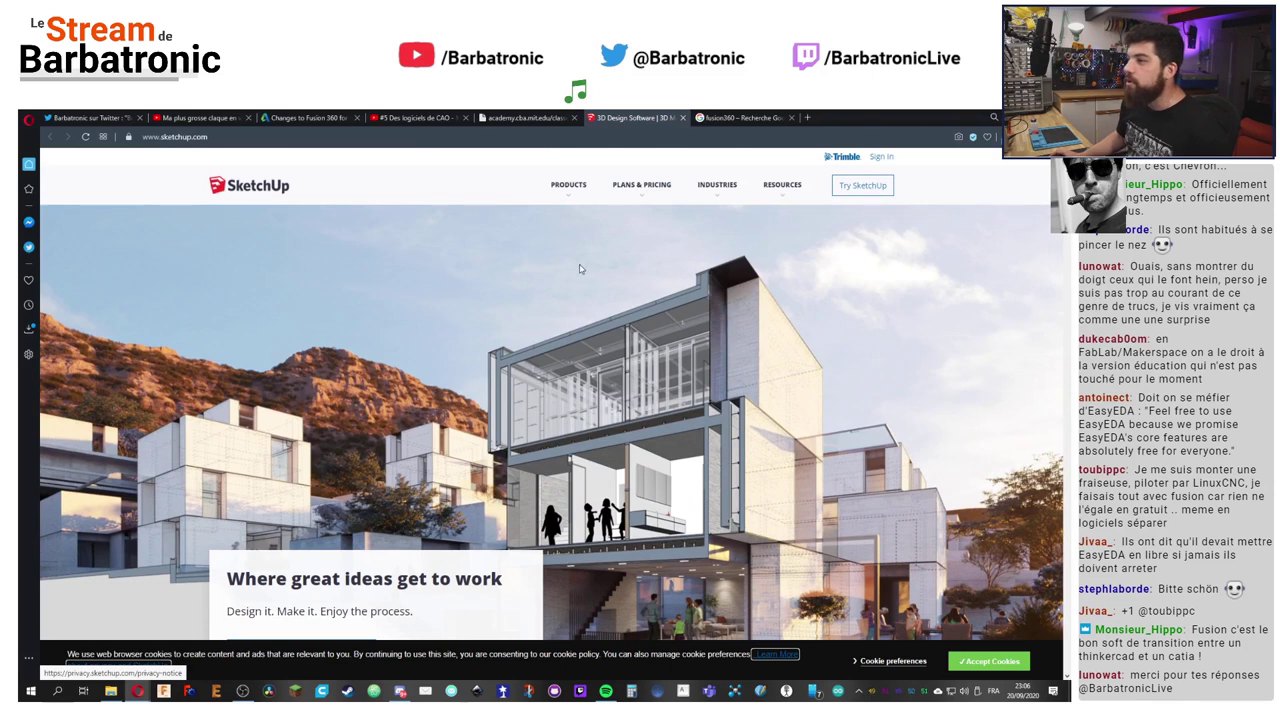
Step: Show the PLANS & PRICING dropdown in the SketchUp navigation bar
mouse_move(656, 196)
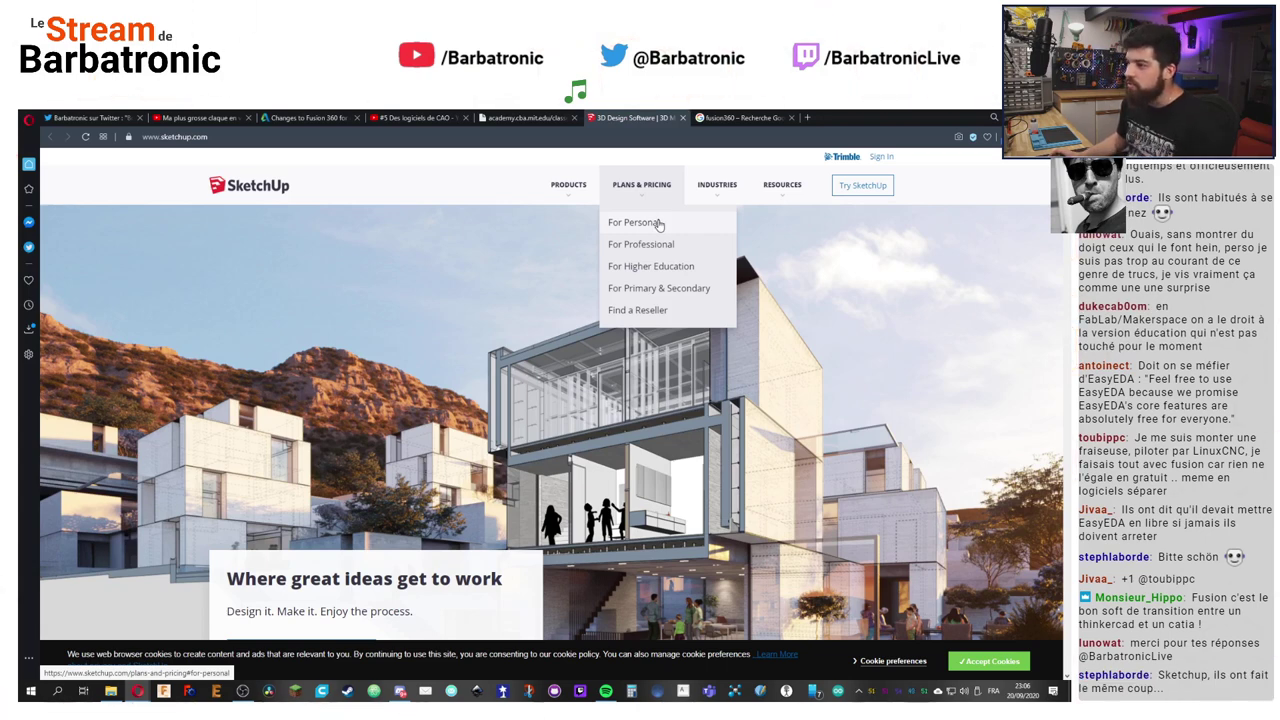
click(648, 223)
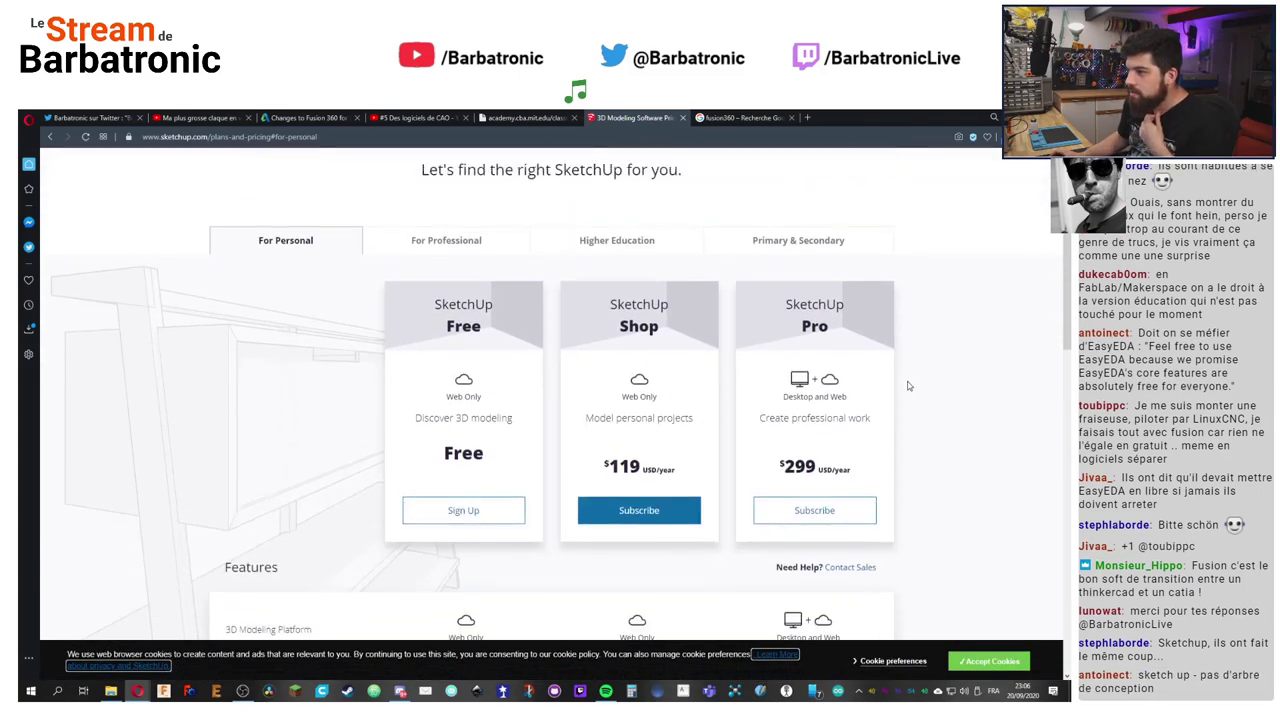
scroll(700, 300, up, 3)
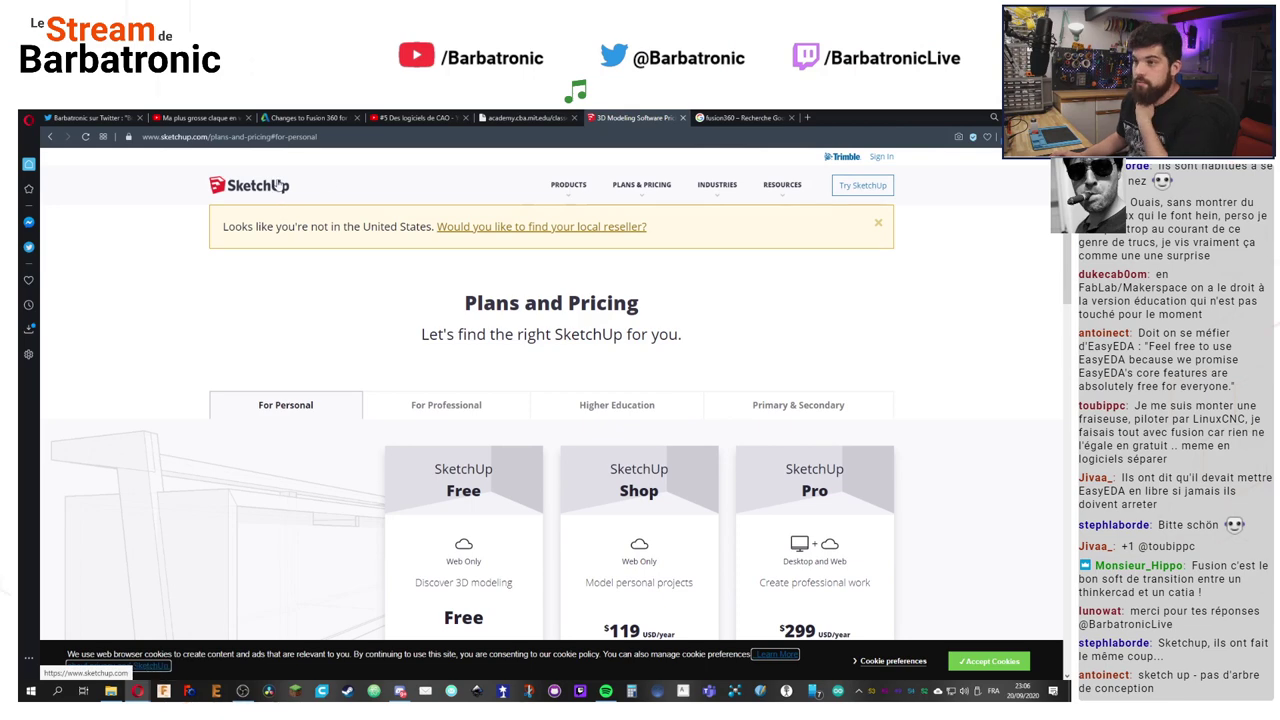
click(273, 186)
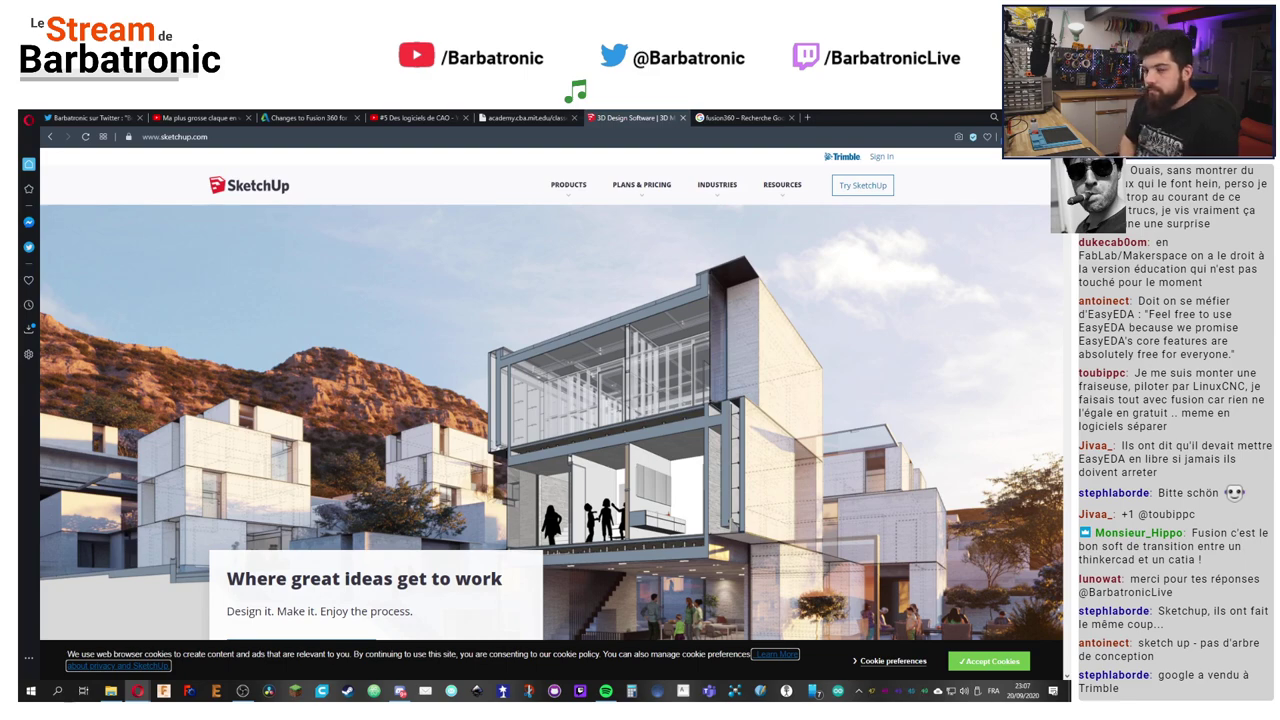
Step: Scroll partway down the SketchUp homepage, then back up to the header
scroll(586, 428, down, 10)
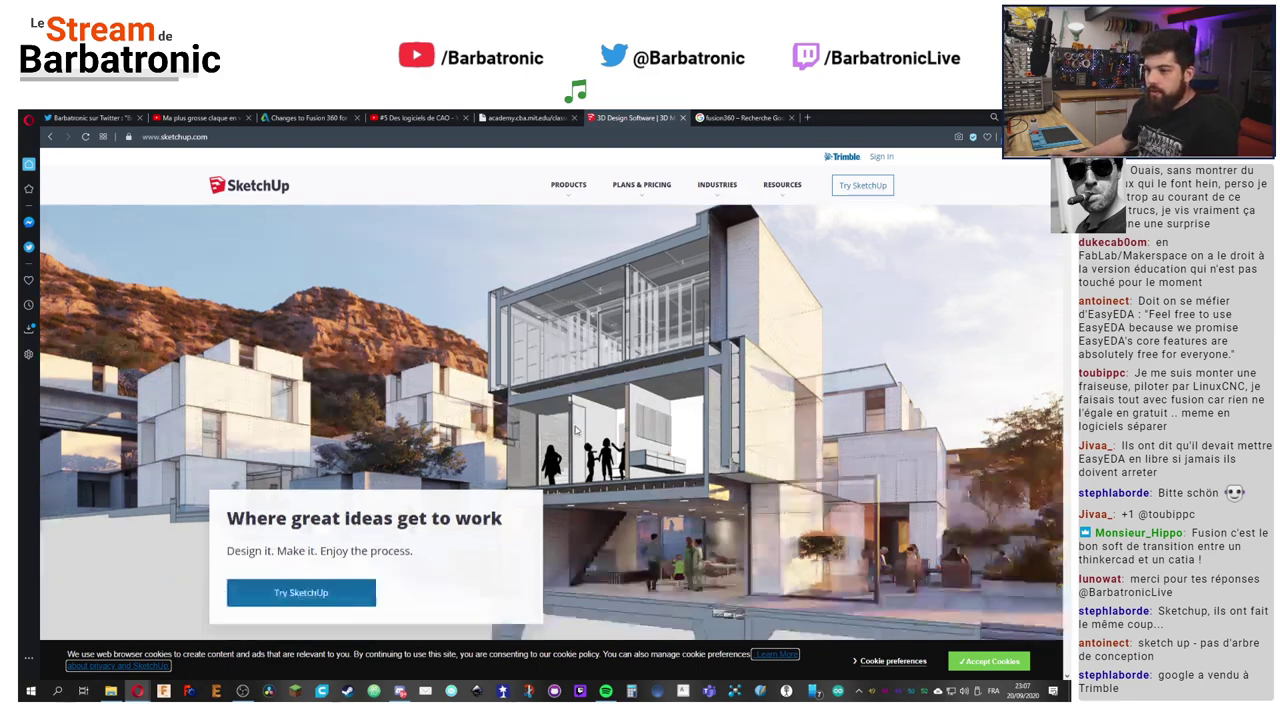
scroll(576, 431, up, 2)
scroll(576, 428, down, 4)
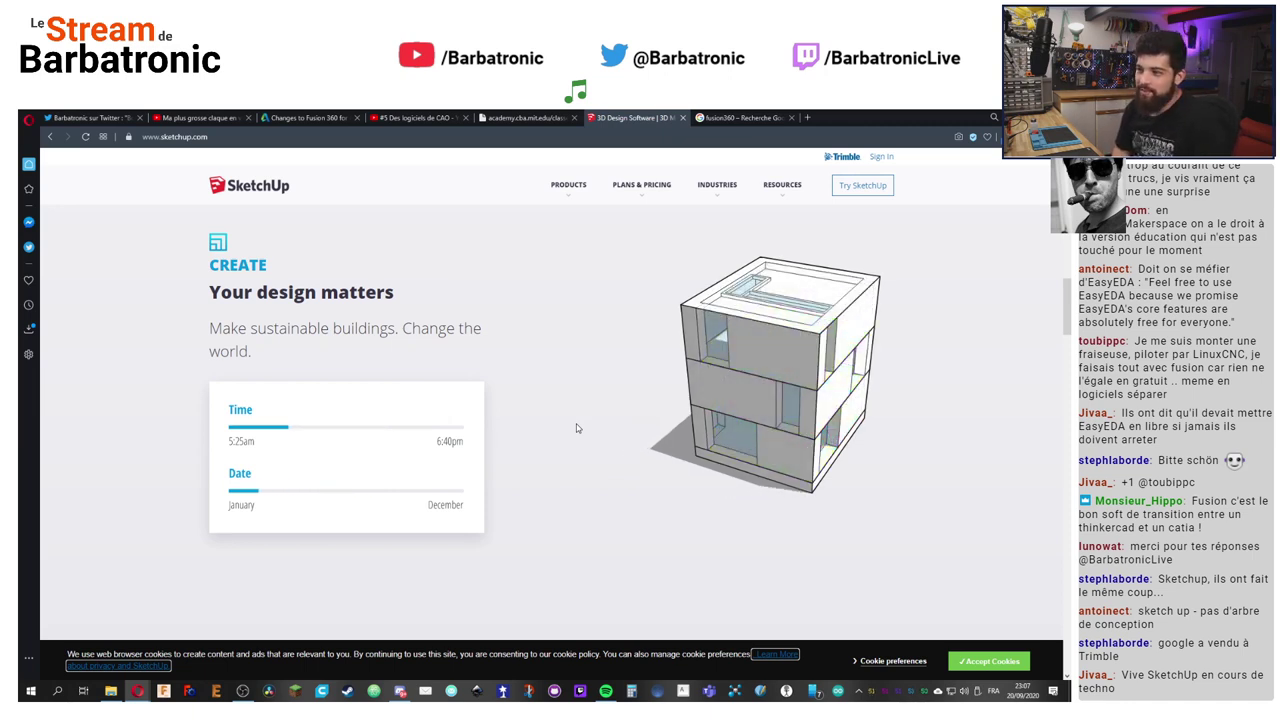
scroll(580, 380, up, 2)
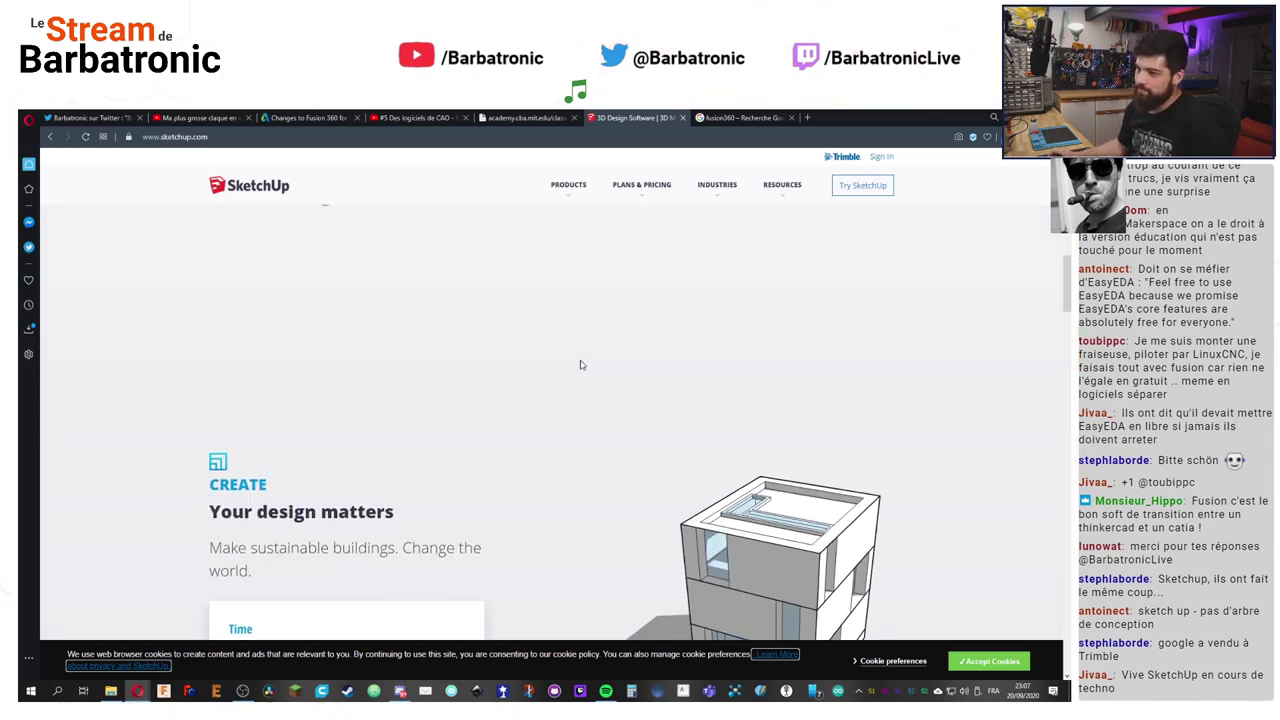
scroll(575, 367, up, 5)
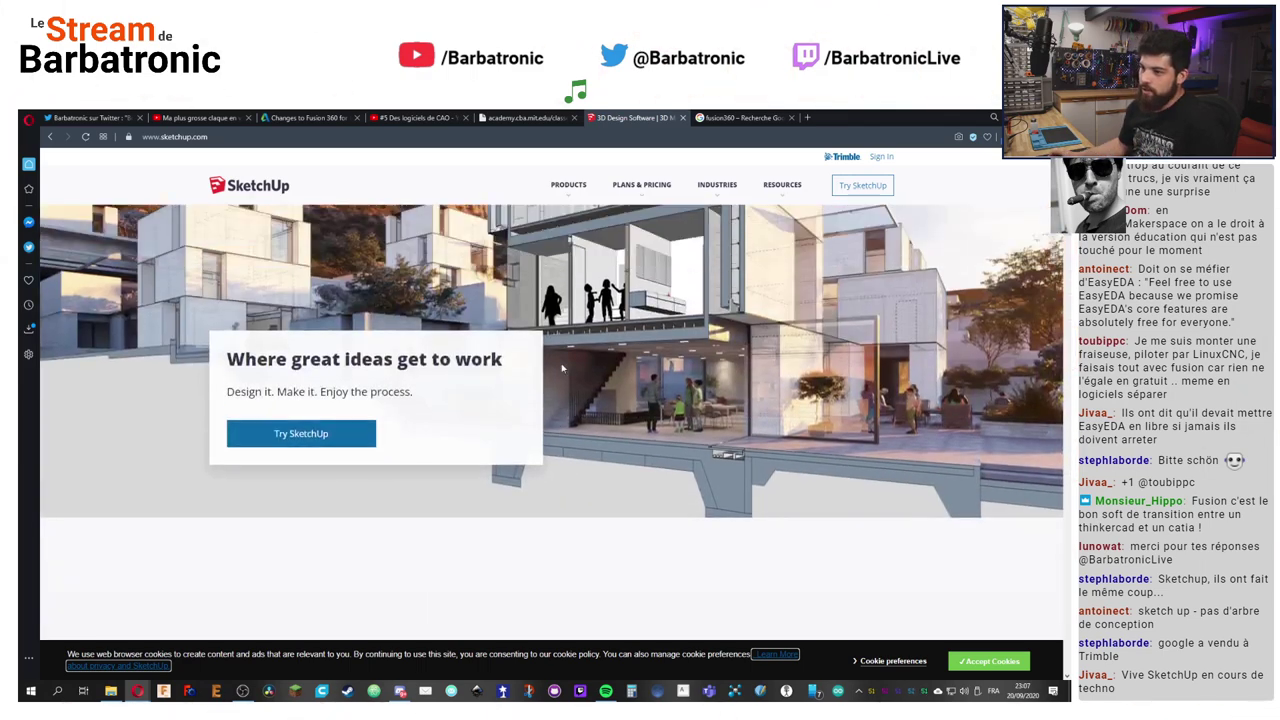
scroll(562, 369, up, 2)
Step: Scroll down through the Customize and Communicate sections to 'Tell the whole story'
scroll(562, 364, down, 8)
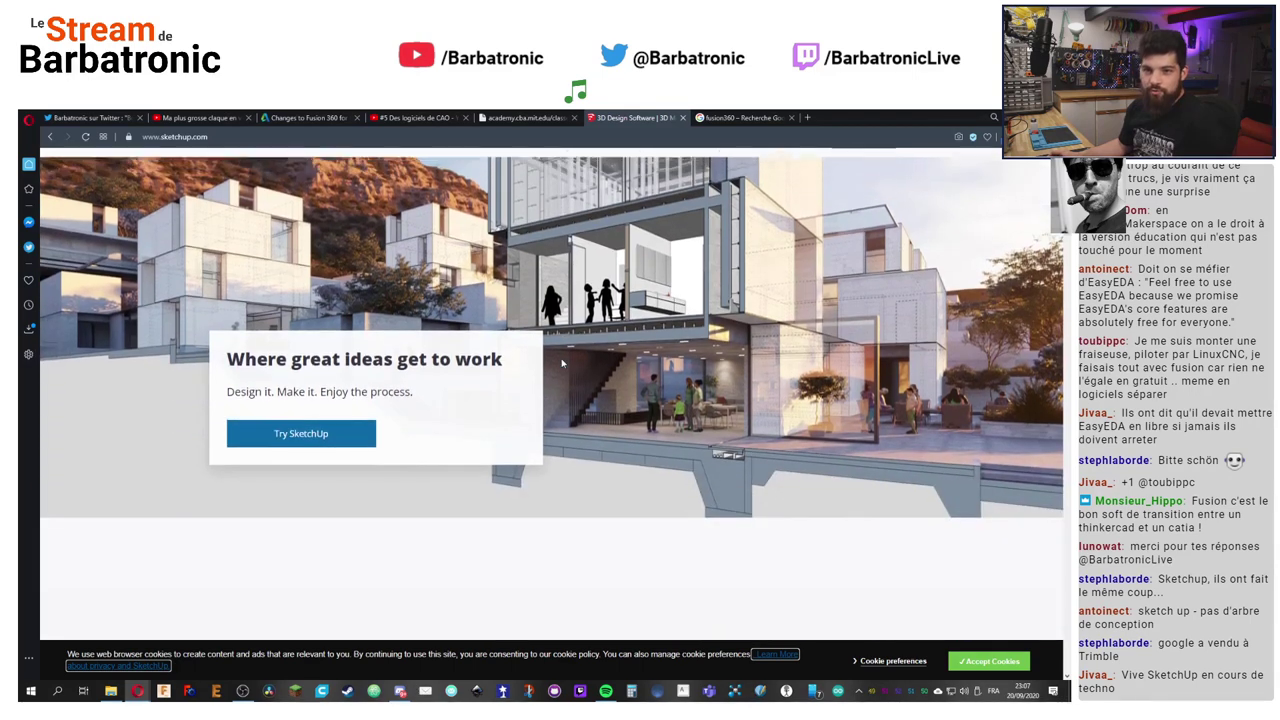
scroll(562, 364, down, 3)
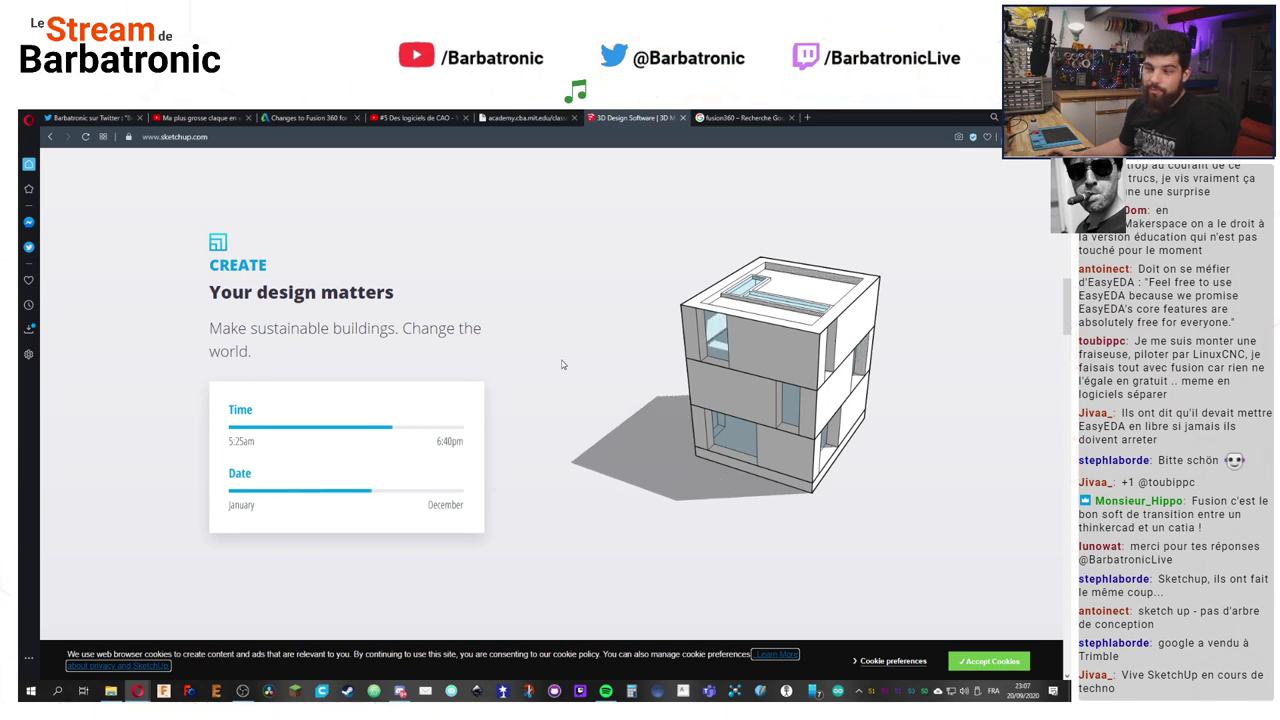
scroll(562, 364, down, 6)
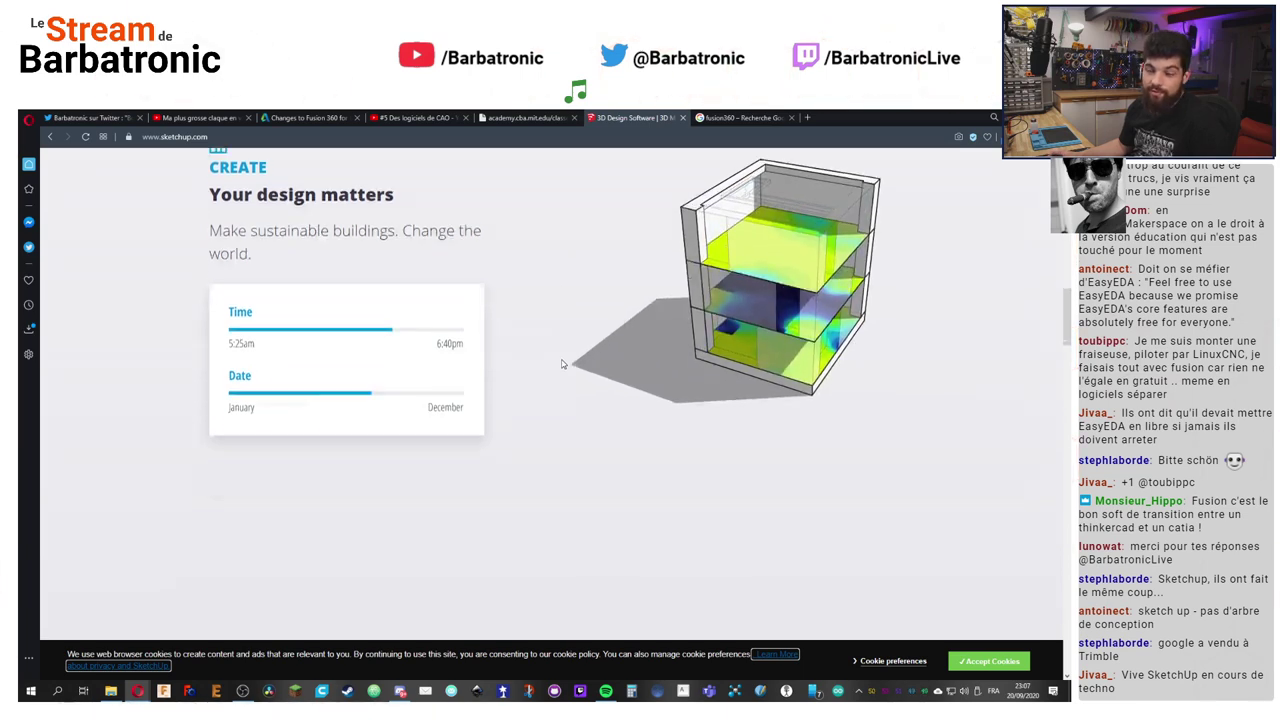
scroll(562, 364, down, 1)
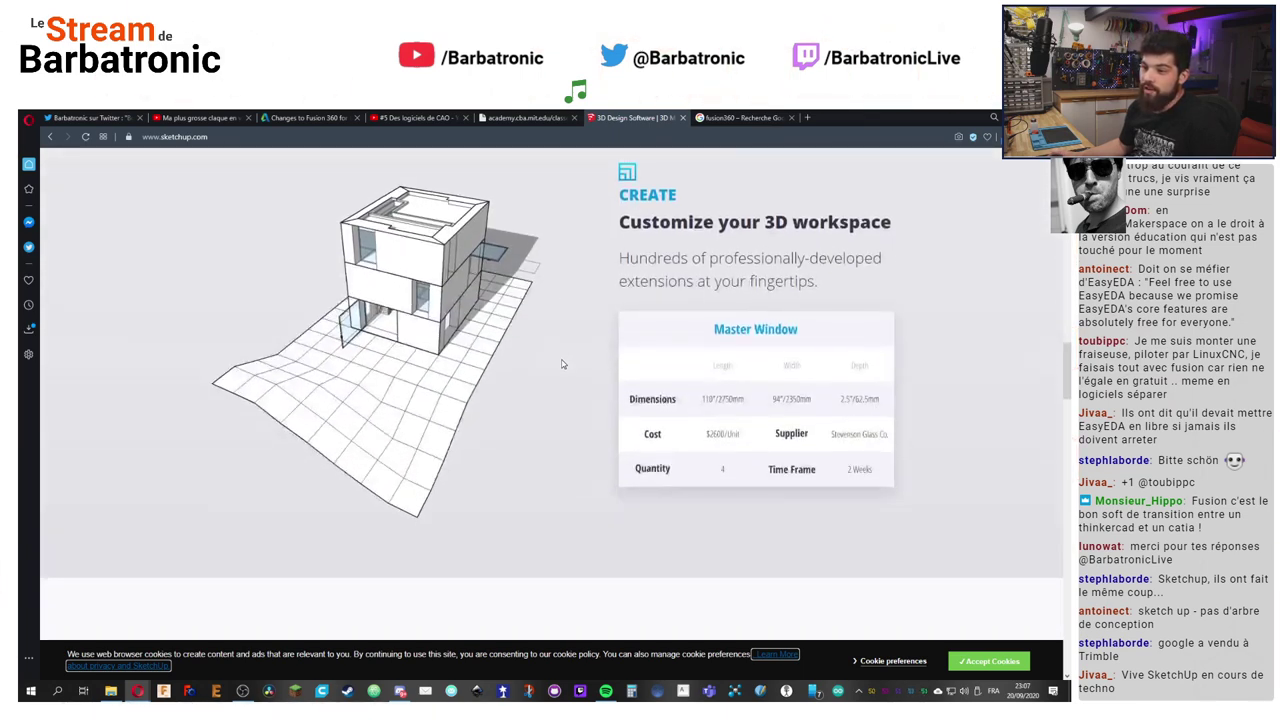
scroll(562, 364, down, 3)
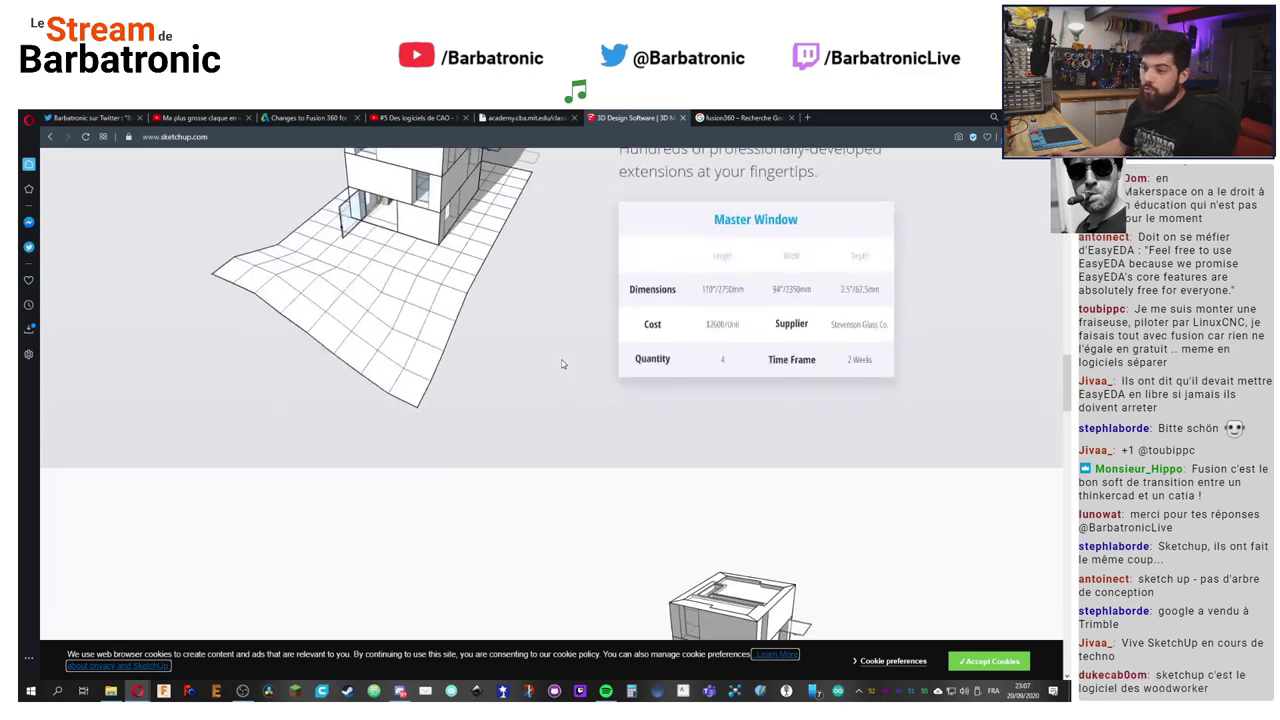
scroll(562, 364, down, 1)
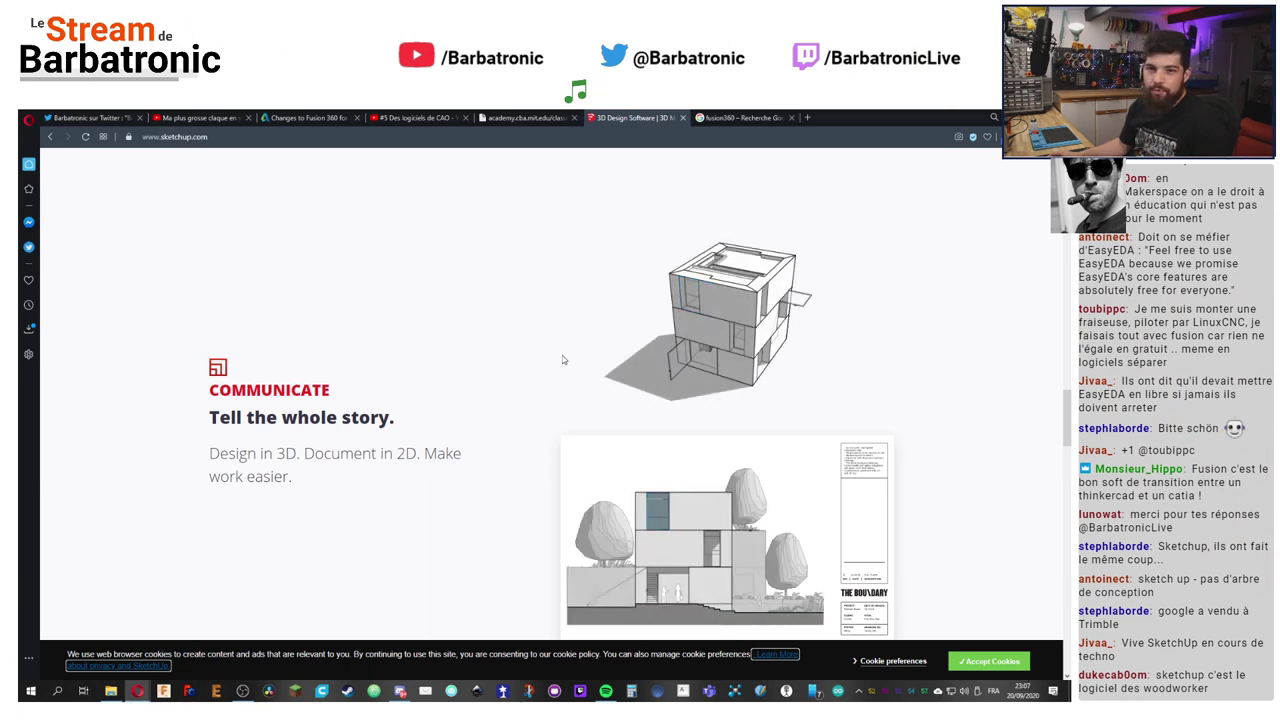
scroll(563, 360, down, 1)
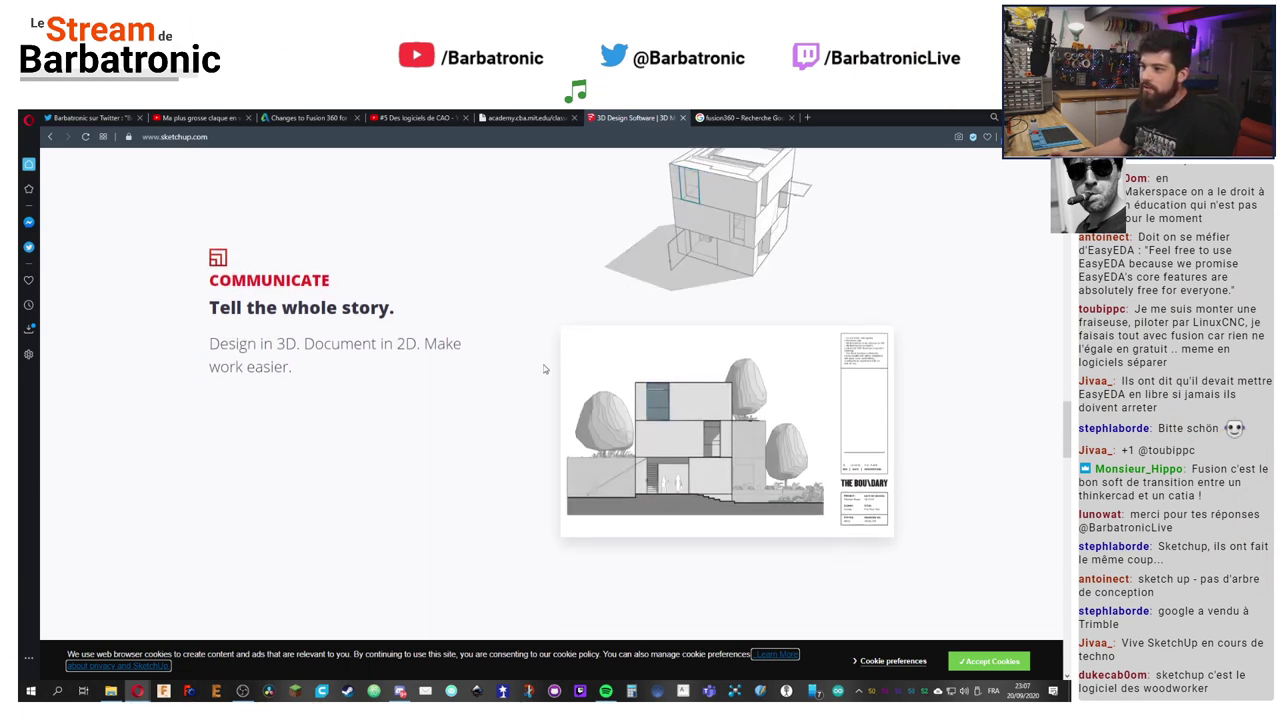
scroll(538, 370, up, 1)
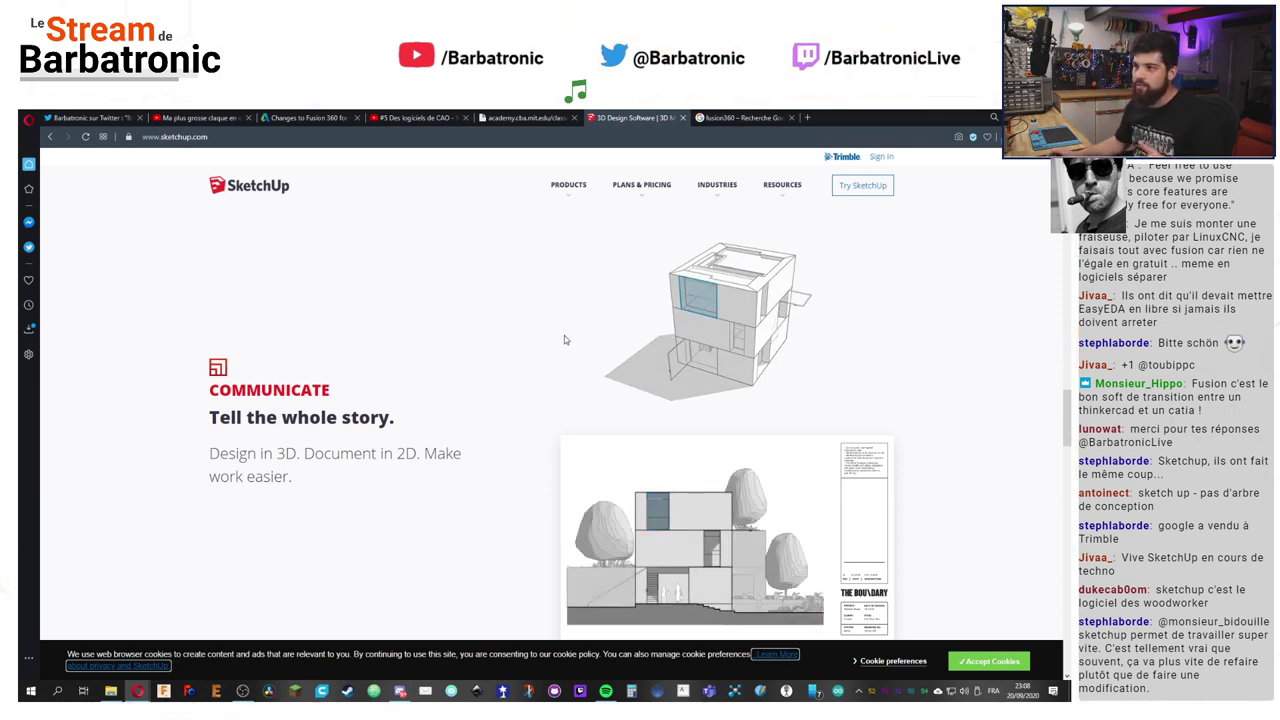
Step: Open SketchUp's Plans and Pricing page for personal use from the nav bar
click(650, 186)
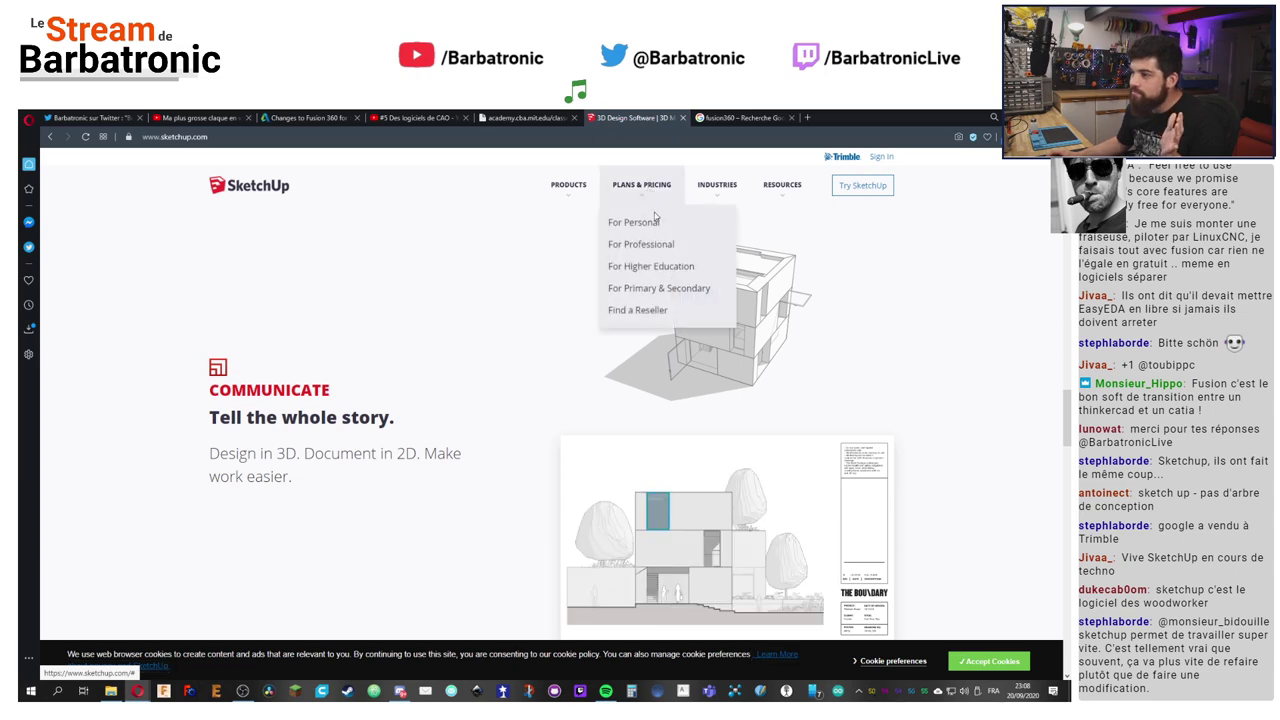
click(634, 222)
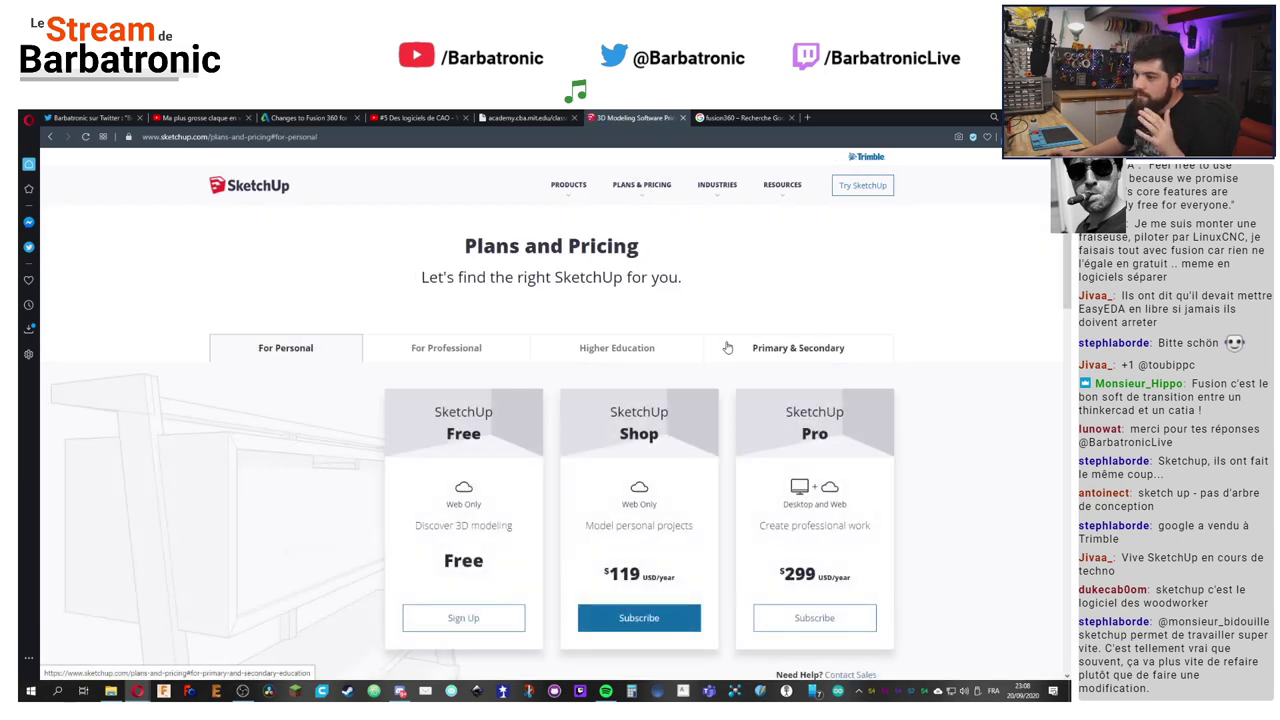
scroll(947, 377, down, 3)
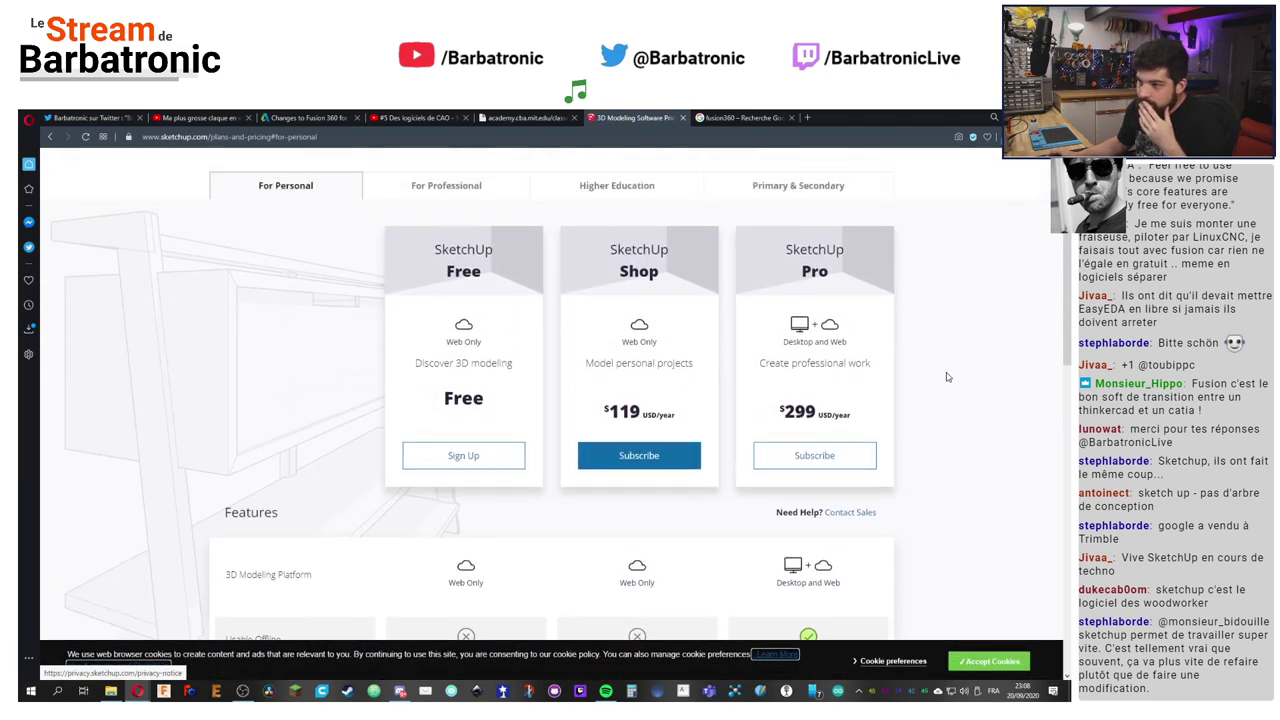
scroll(947, 377, down, 5)
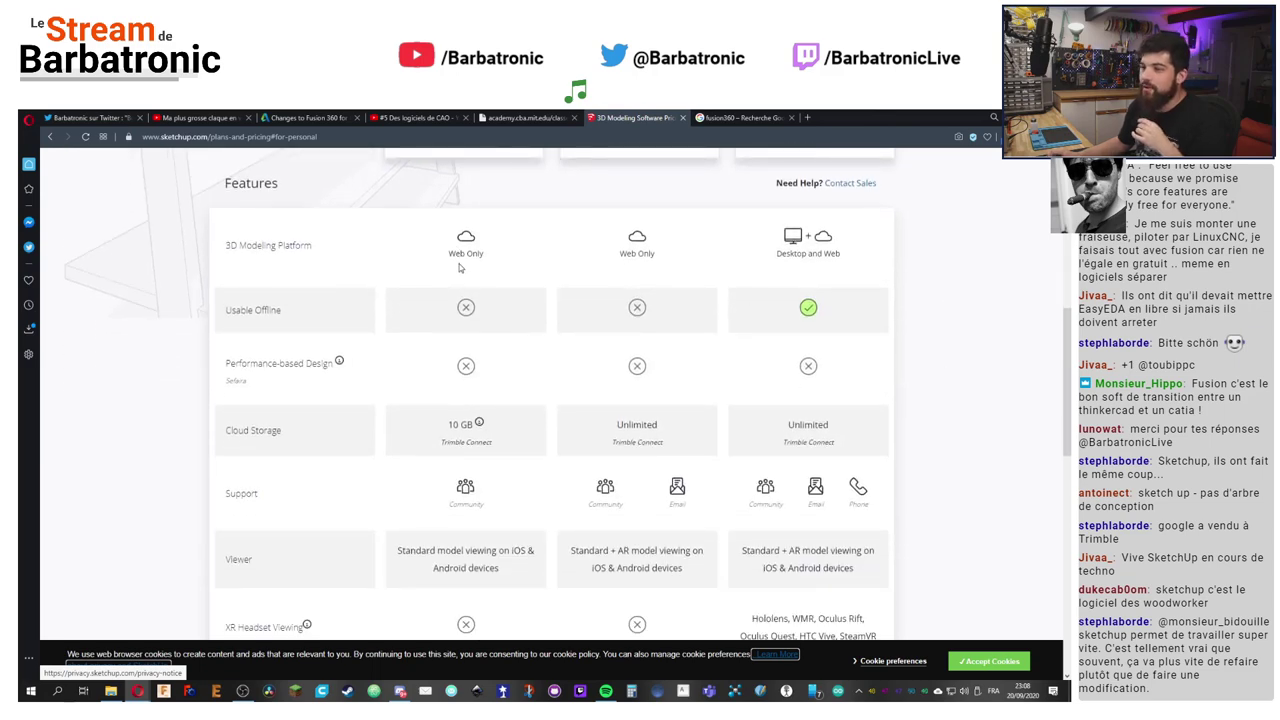
Step: Scan the For Personal features table and return to the Free, Shop ($119) and Pro ($299) cards
scroll(505, 274, up, 2)
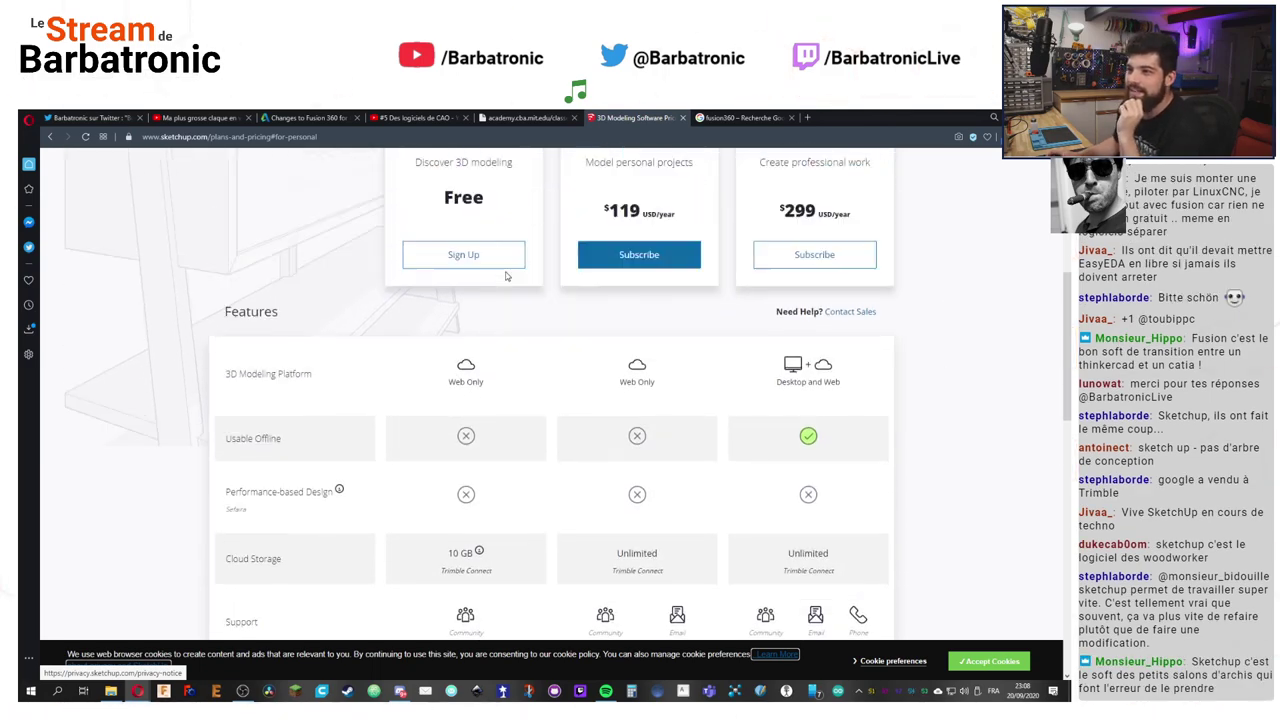
scroll(506, 276, up, 2)
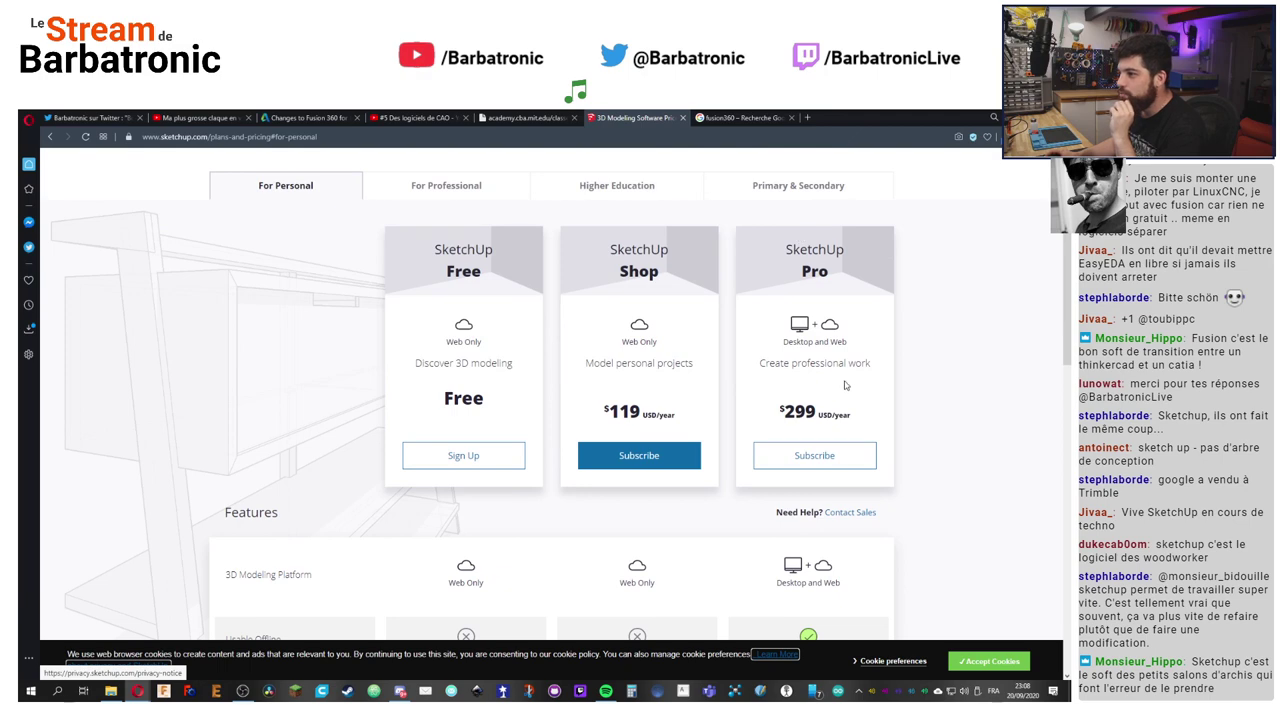
scroll(945, 354, down, 3)
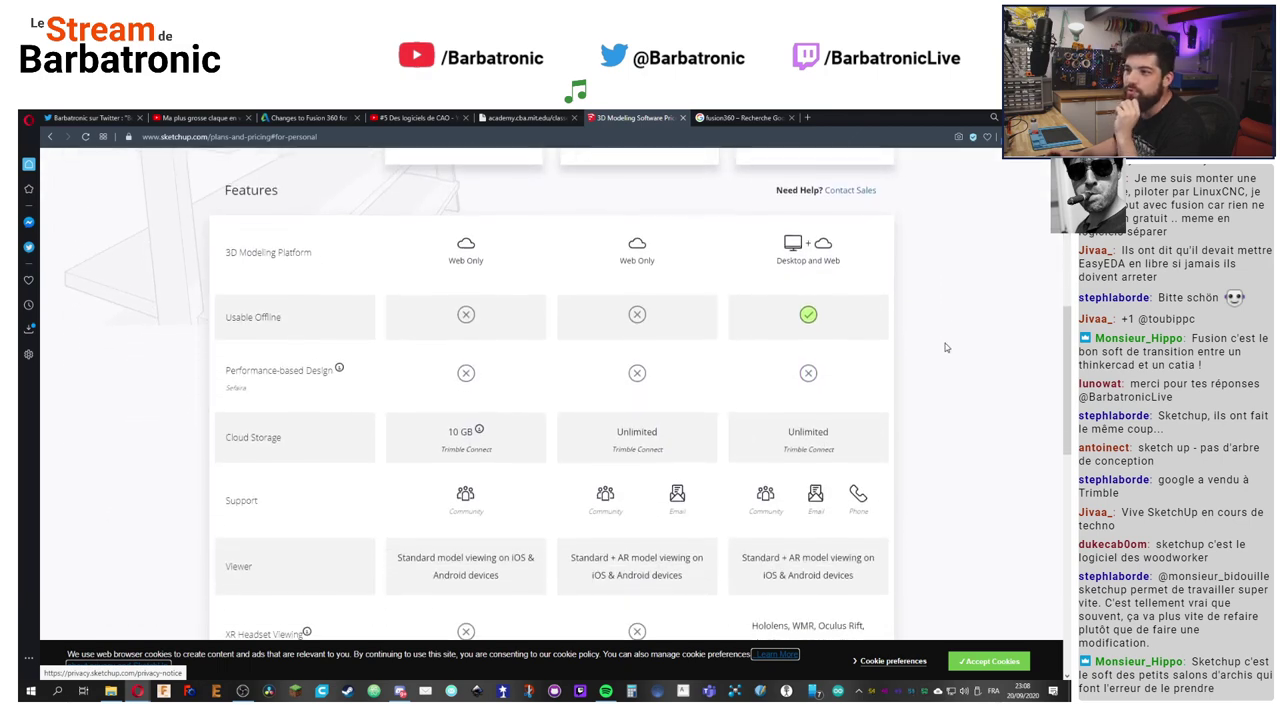
scroll(945, 343, up, 2)
scroll(444, 264, down, 2)
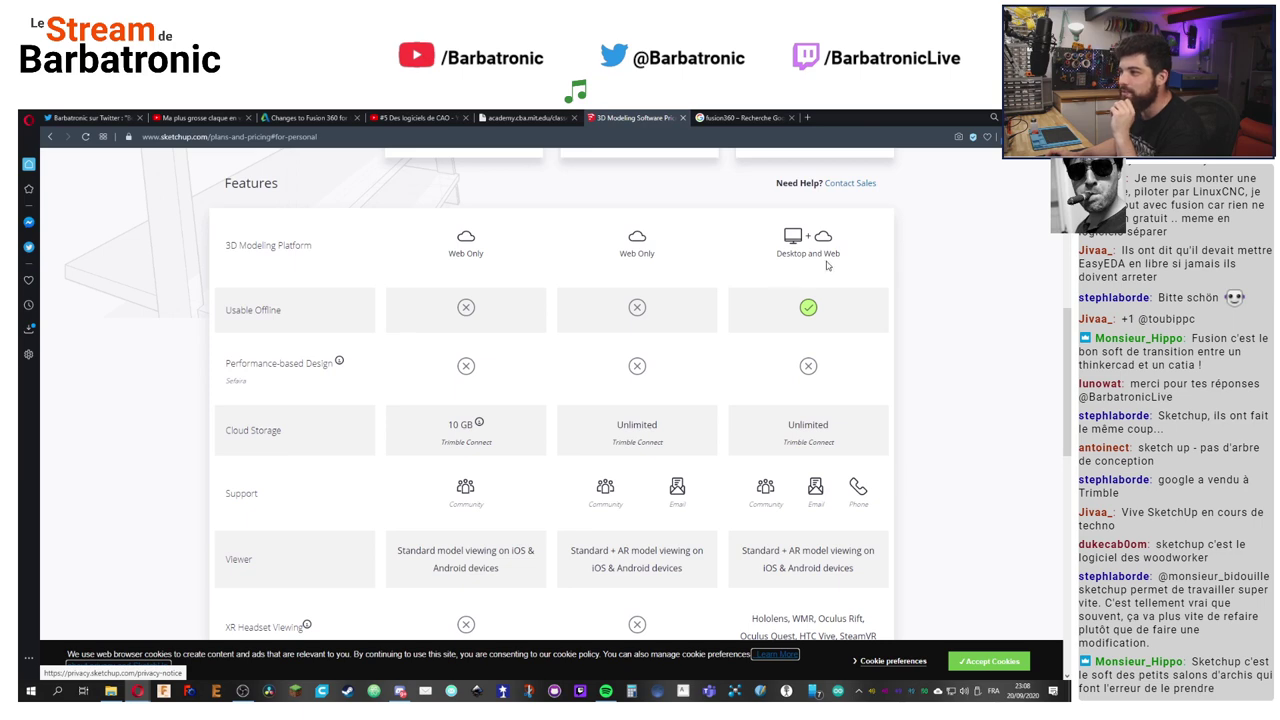
scroll(900, 280, up, 2)
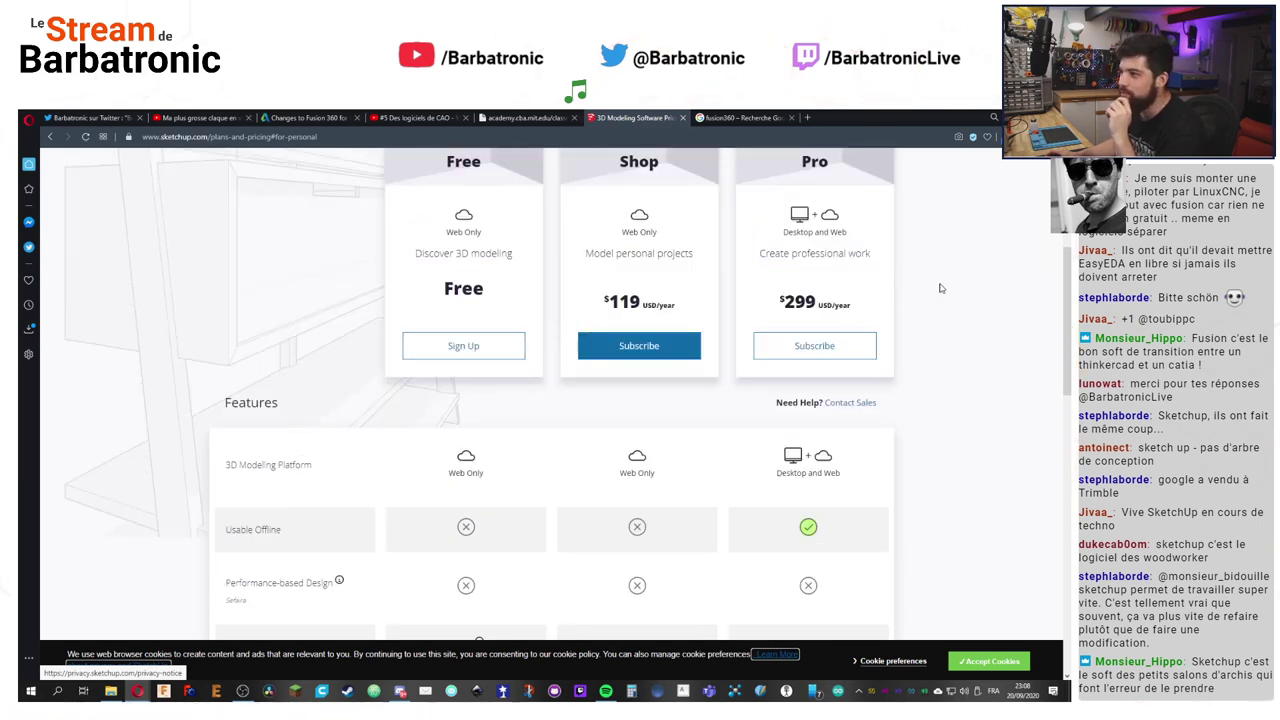
scroll(968, 365, down, 3)
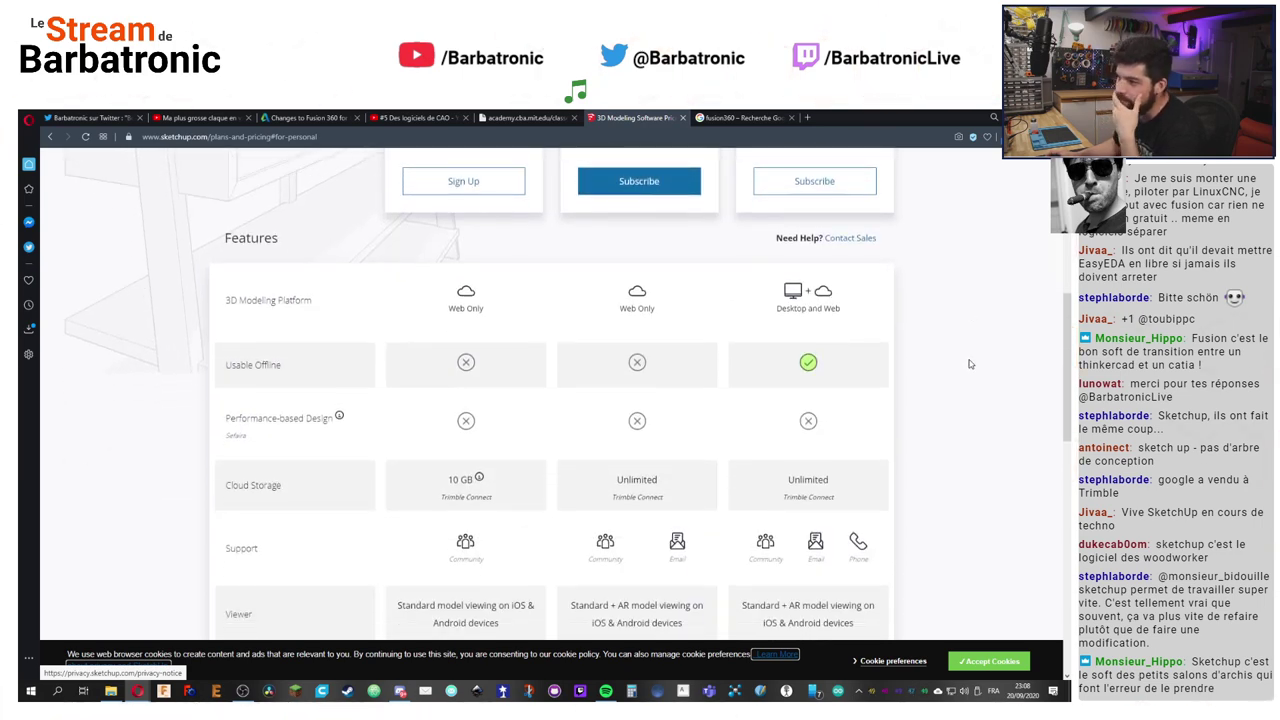
scroll(968, 361, down, 6)
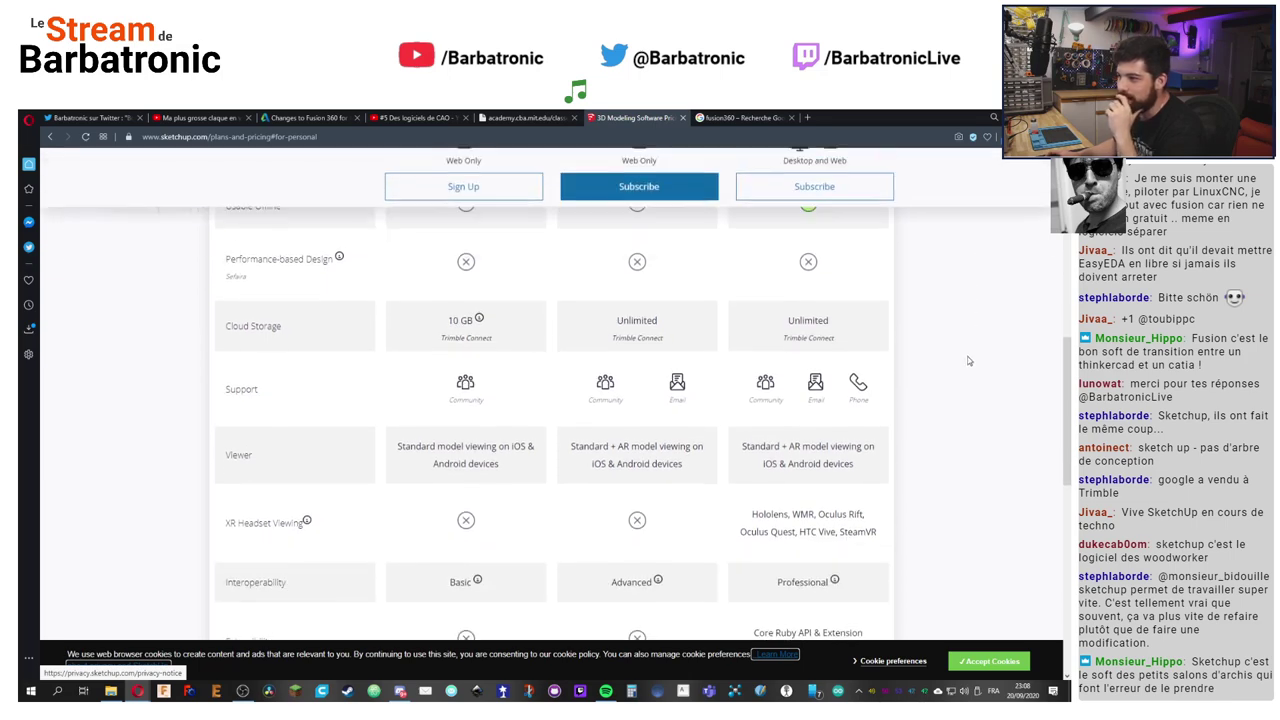
scroll(968, 361, down, 1)
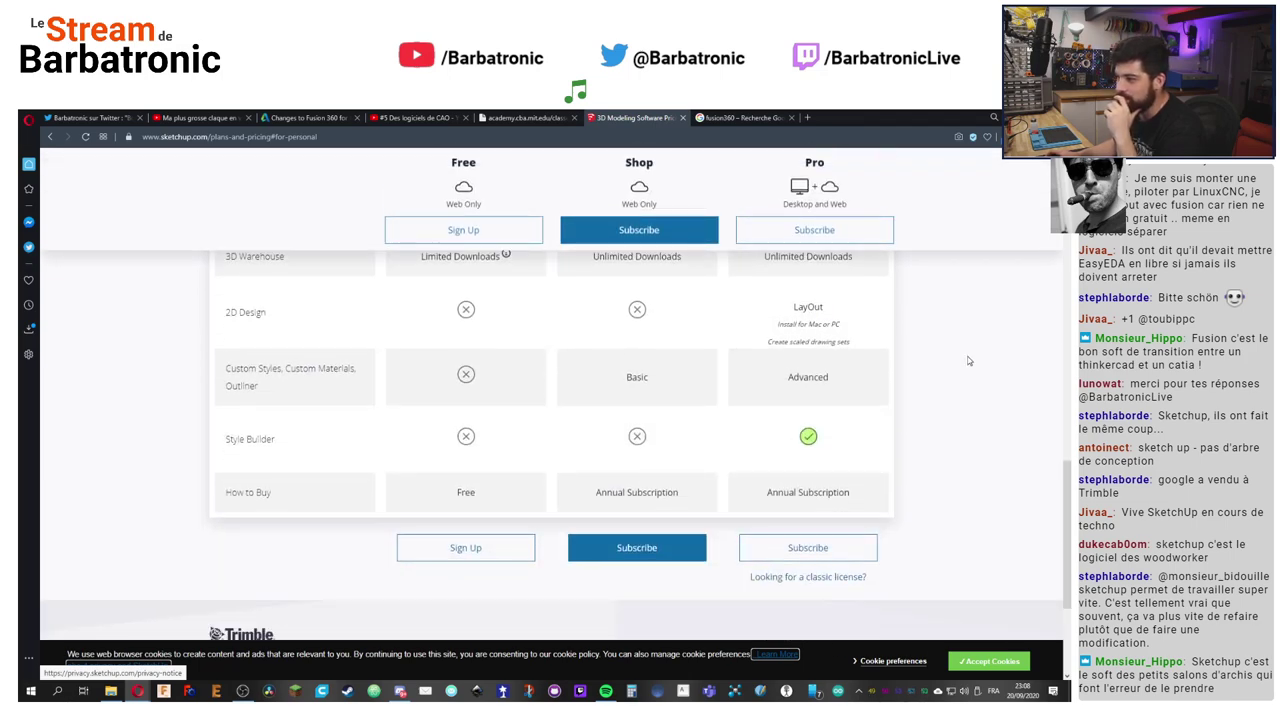
scroll(968, 361, up, 8)
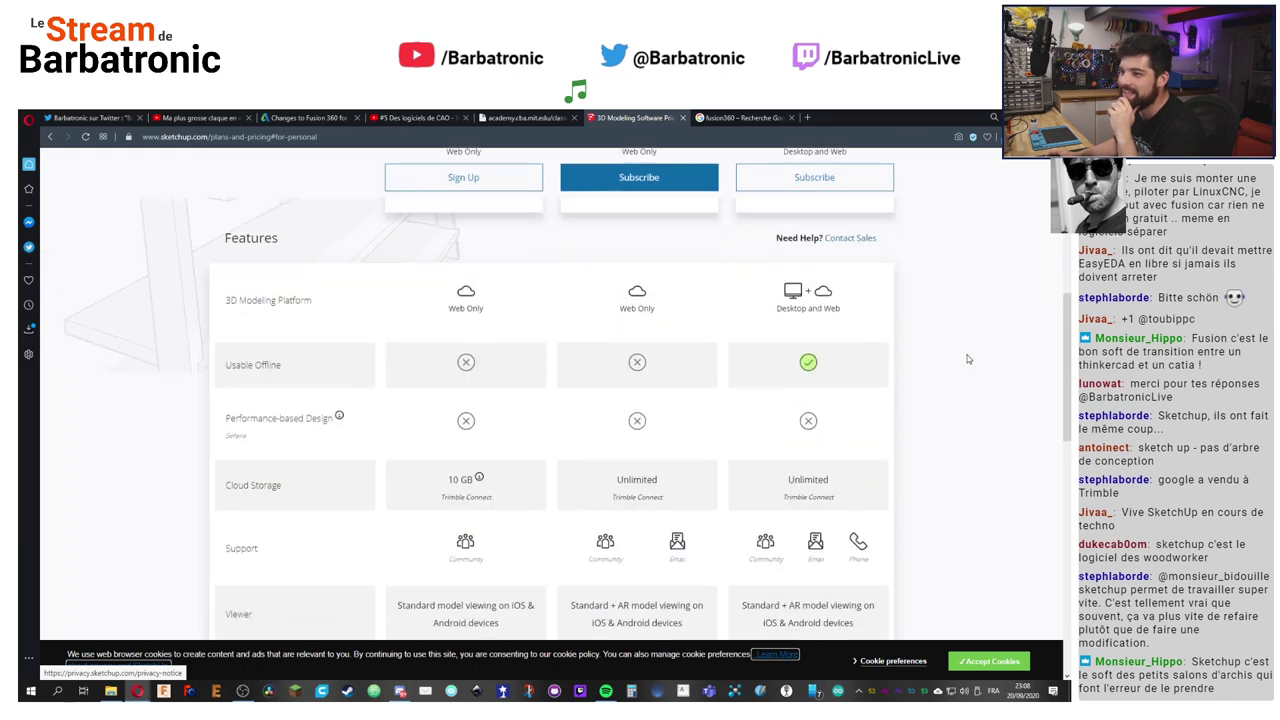
scroll(968, 359, up, 3)
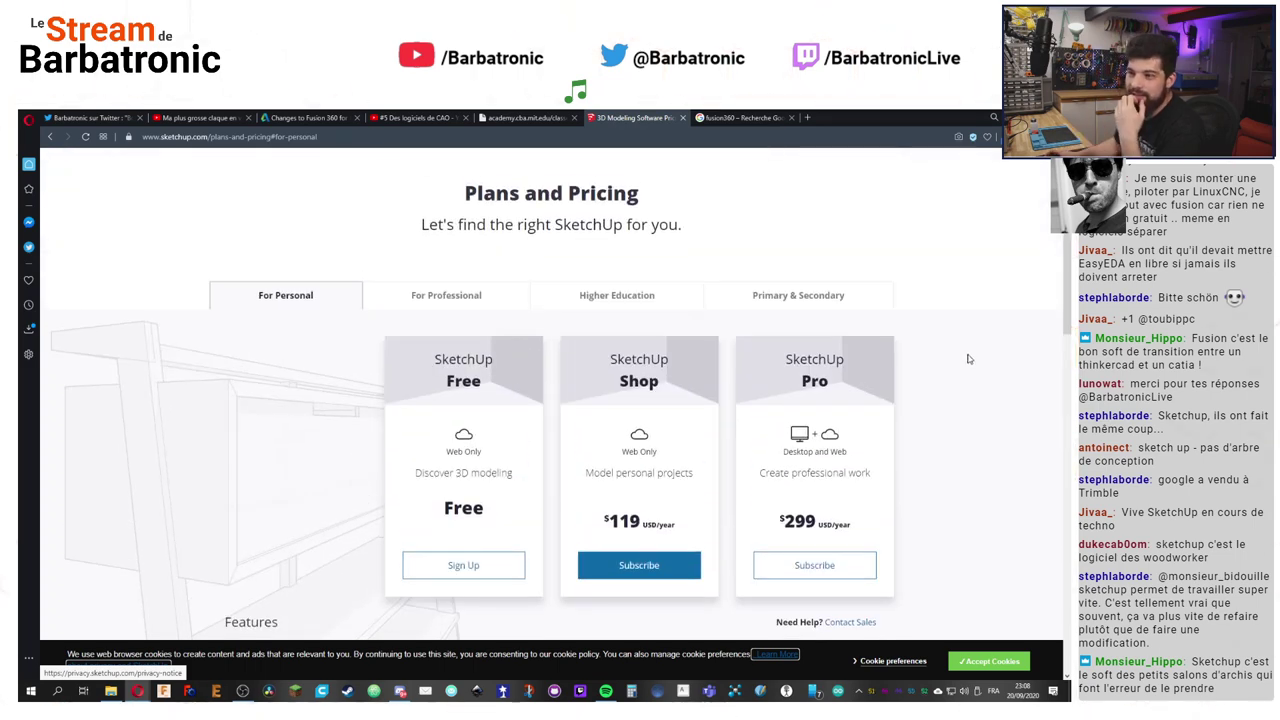
scroll(968, 358, up, 1)
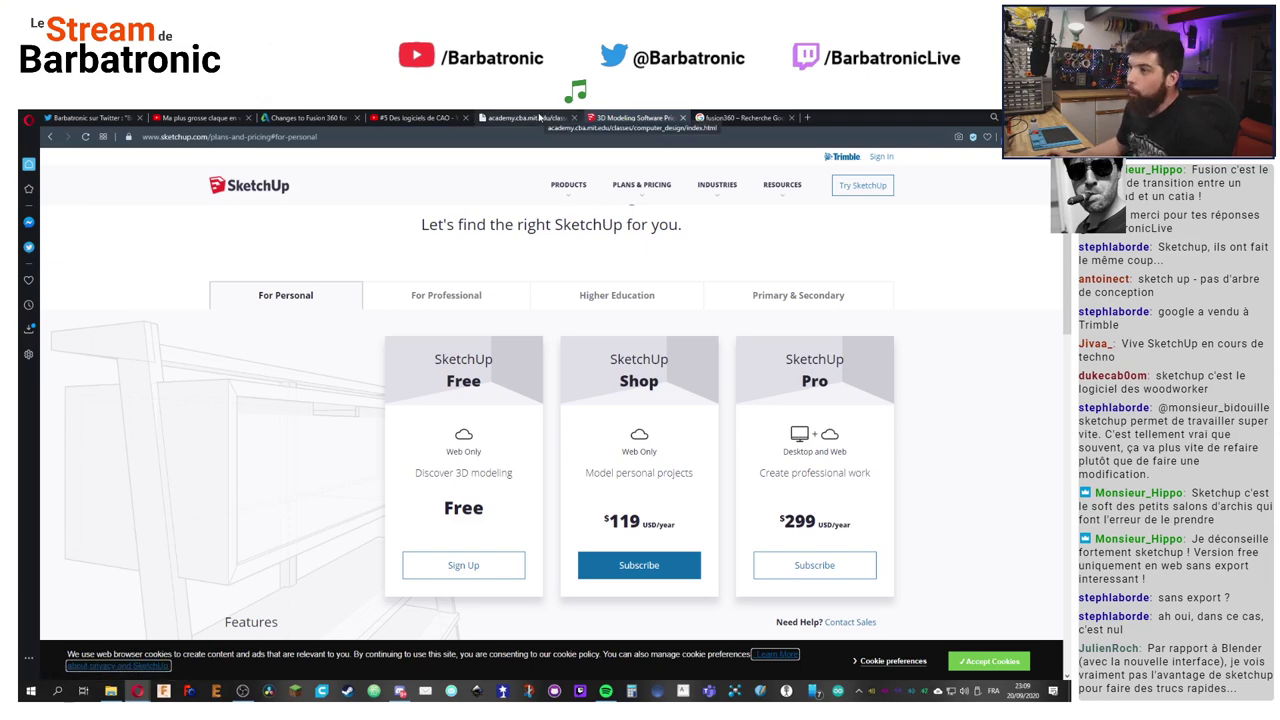
click(529, 118)
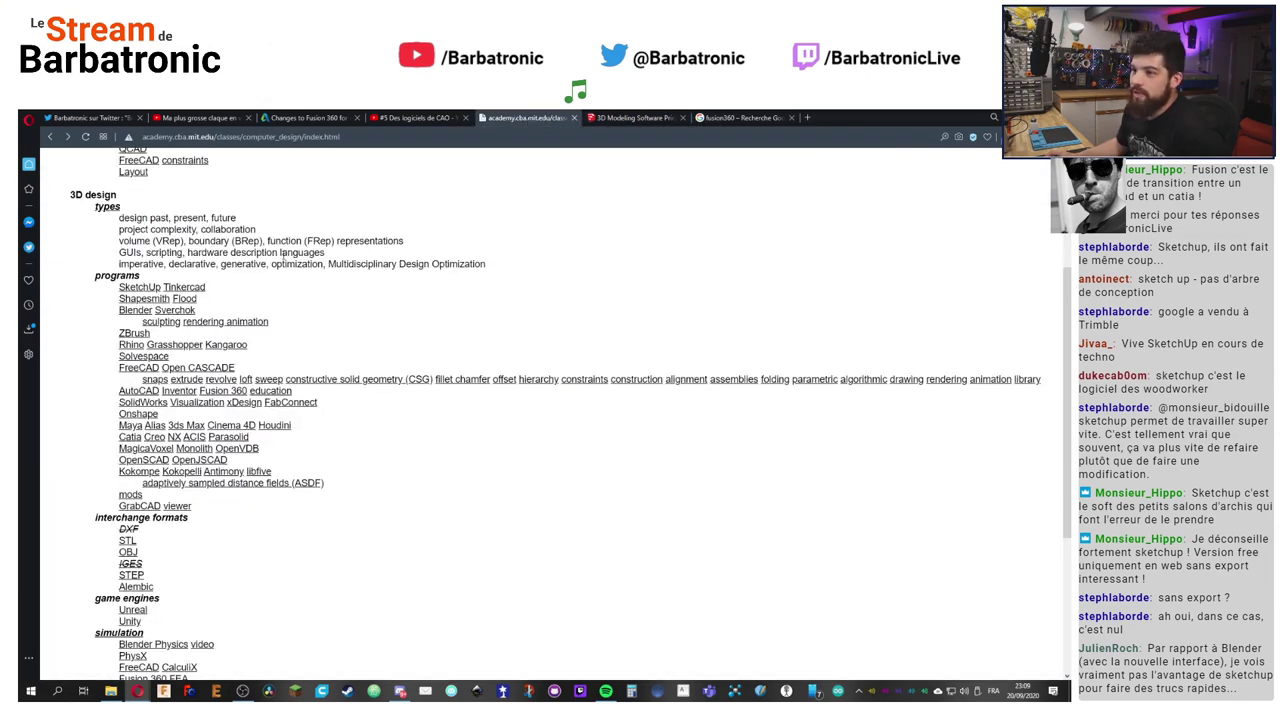
click(624, 118)
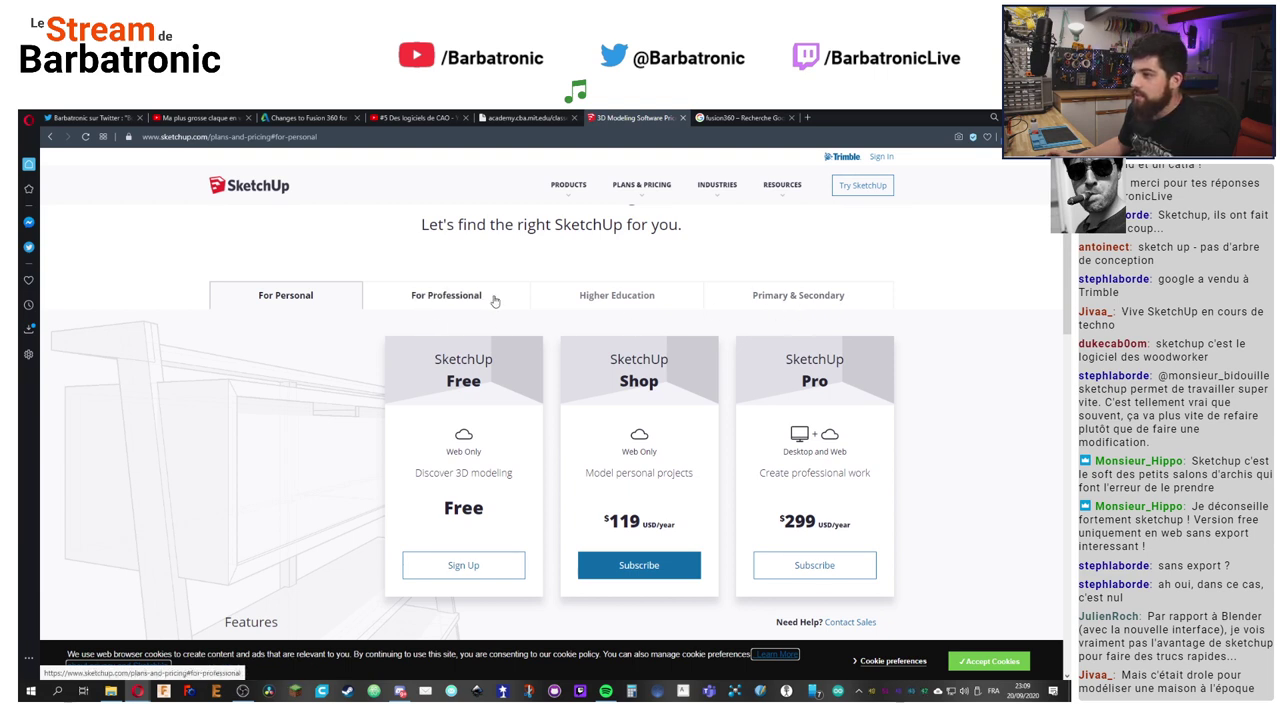
Step: Switch to the For Professional plans and scroll the Shop, Pro and Studio features table
click(649, 297)
click(457, 299)
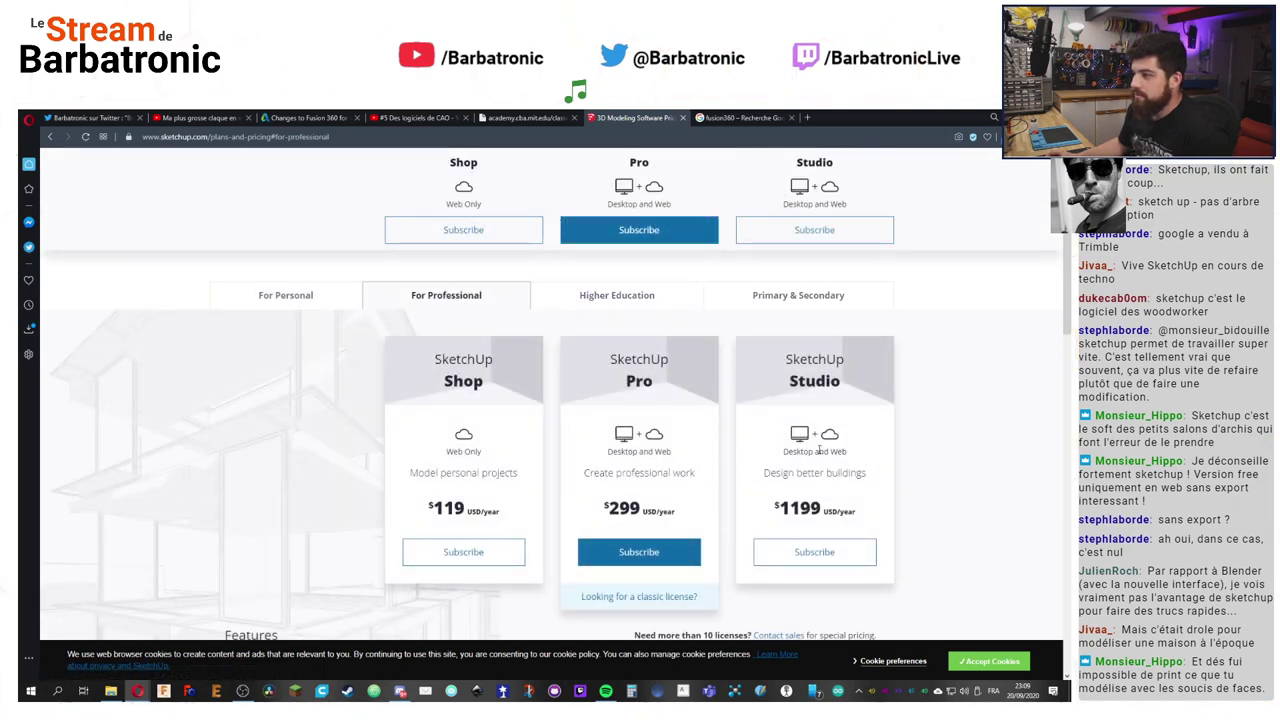
scroll(819, 450, down, 10)
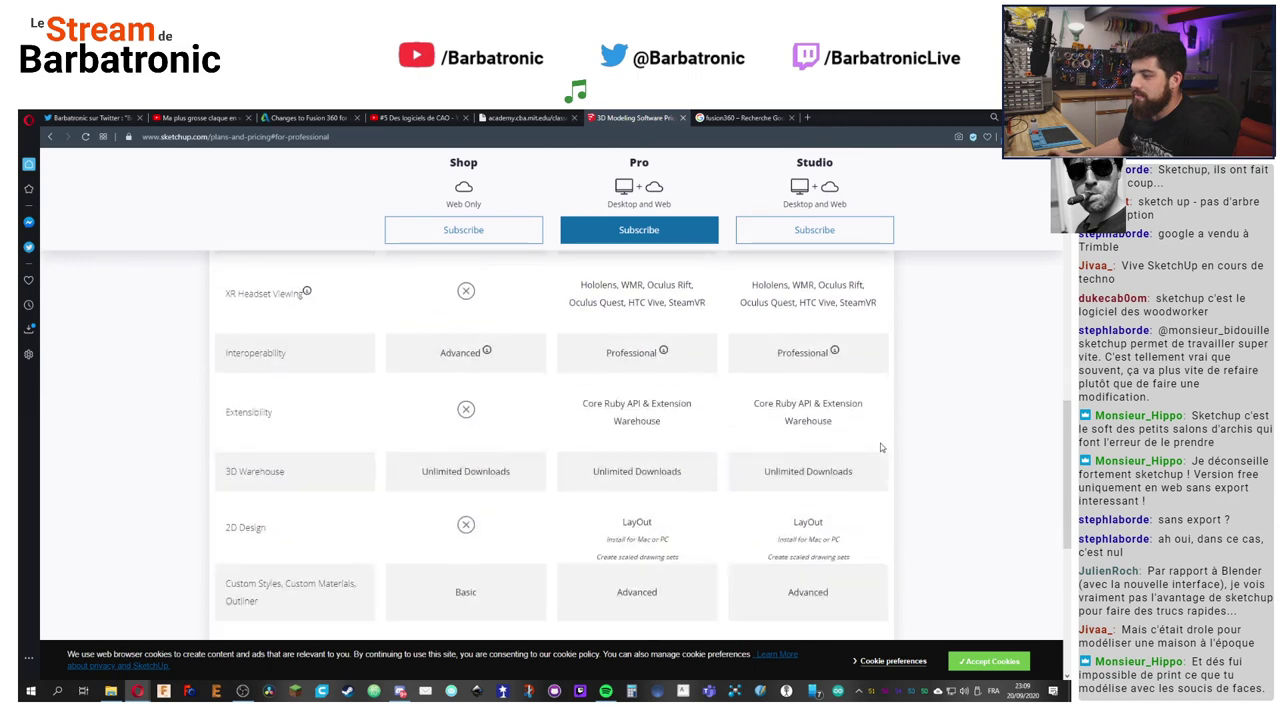
scroll(880, 443, up, 12)
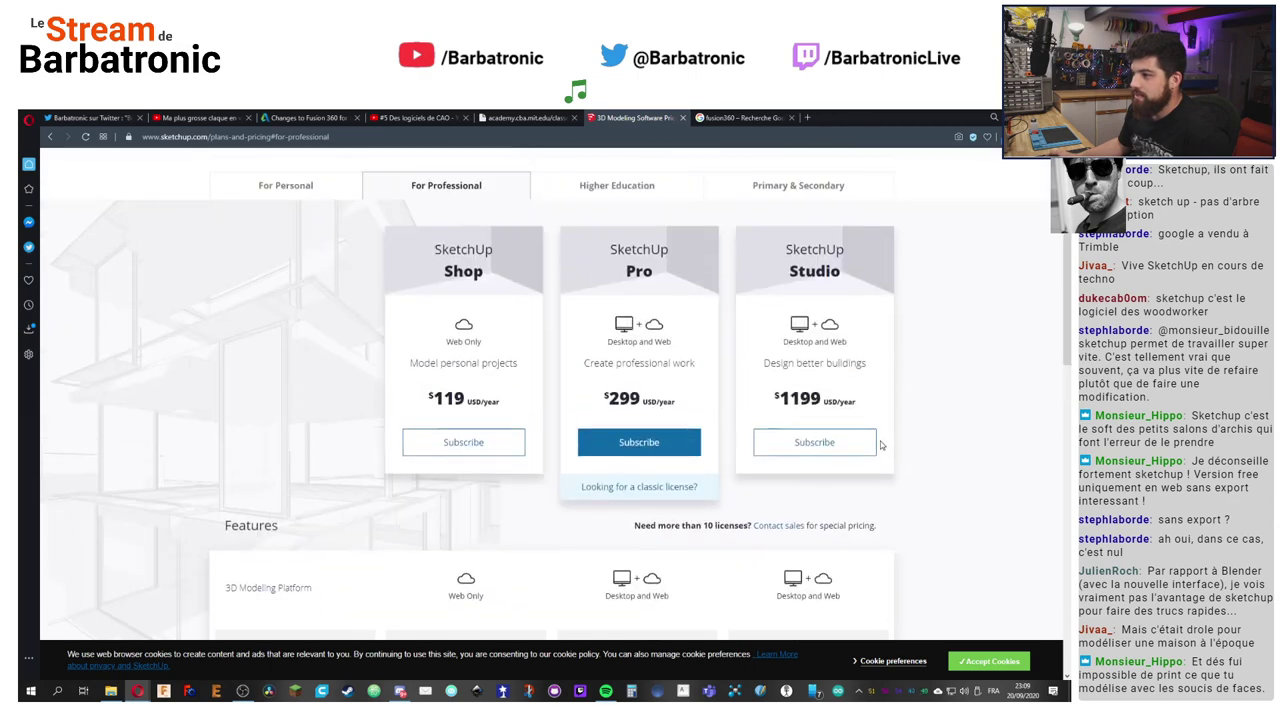
scroll(880, 445, up, 3)
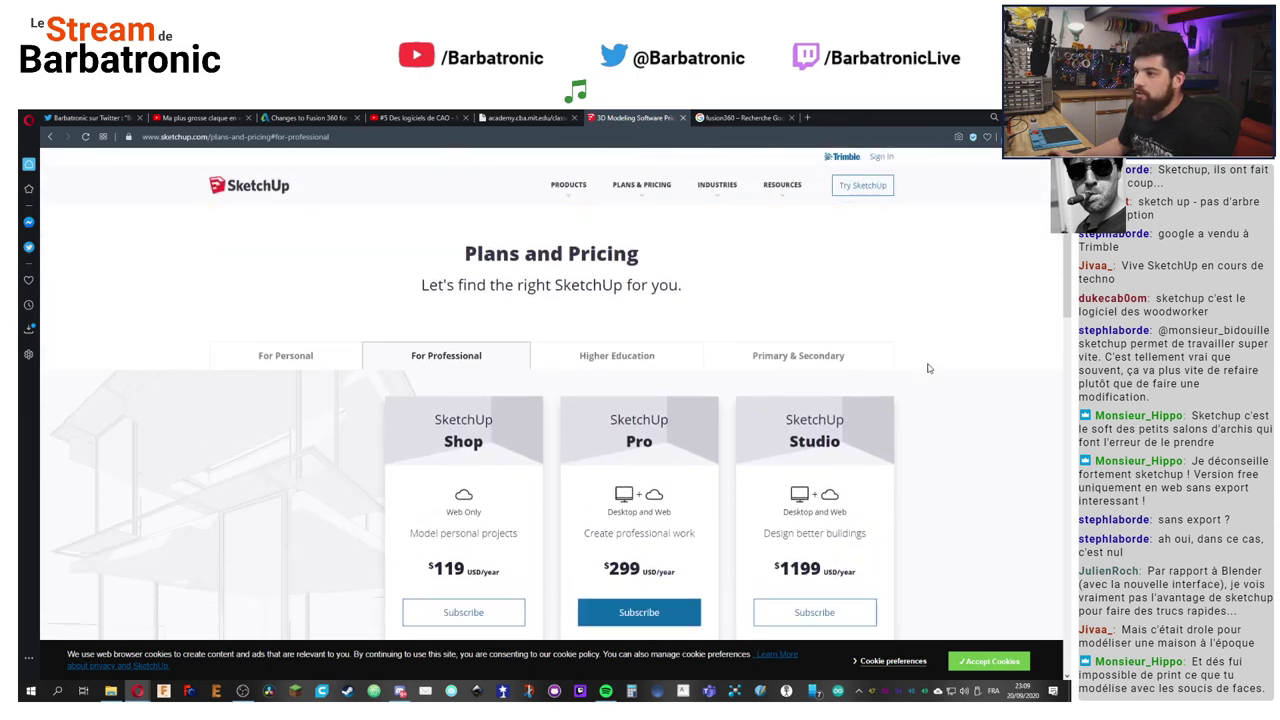
scroll(920, 365, down, 1)
scroll(915, 362, up, 1)
scroll(908, 360, down, 1)
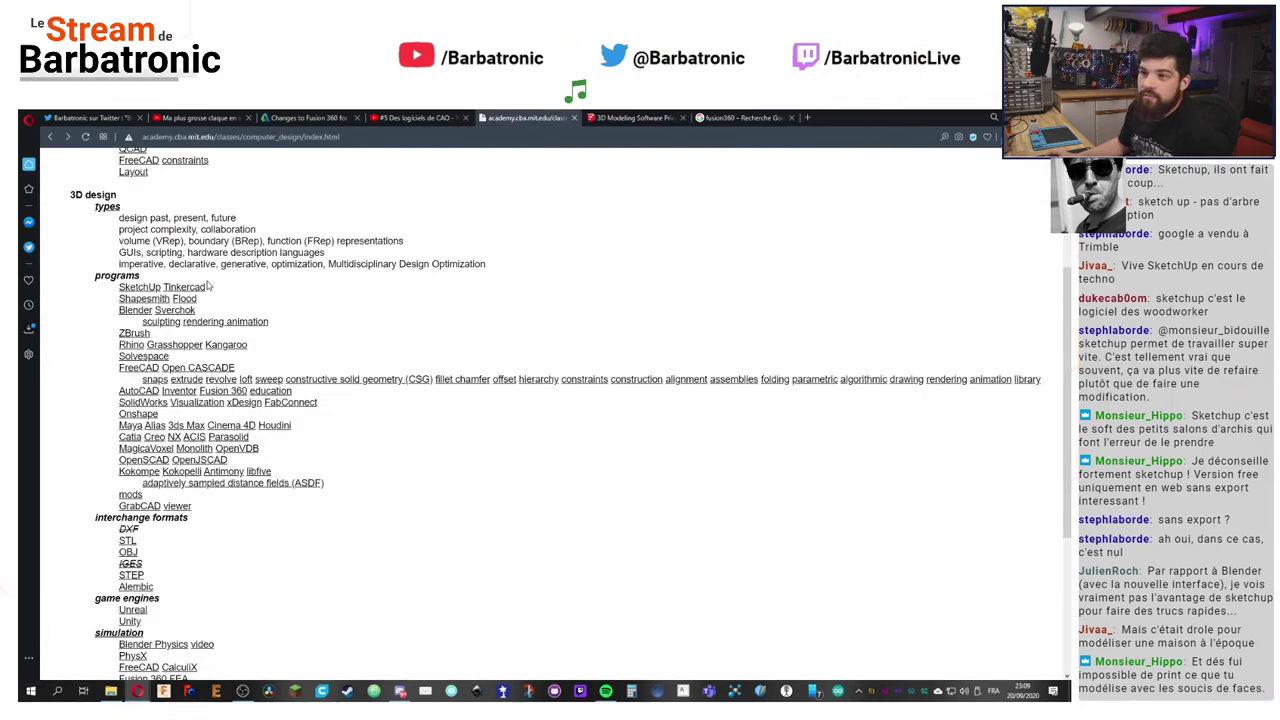
Step: Open the Tinkercad link from the 3D design programs list in a new tab
click(192, 289)
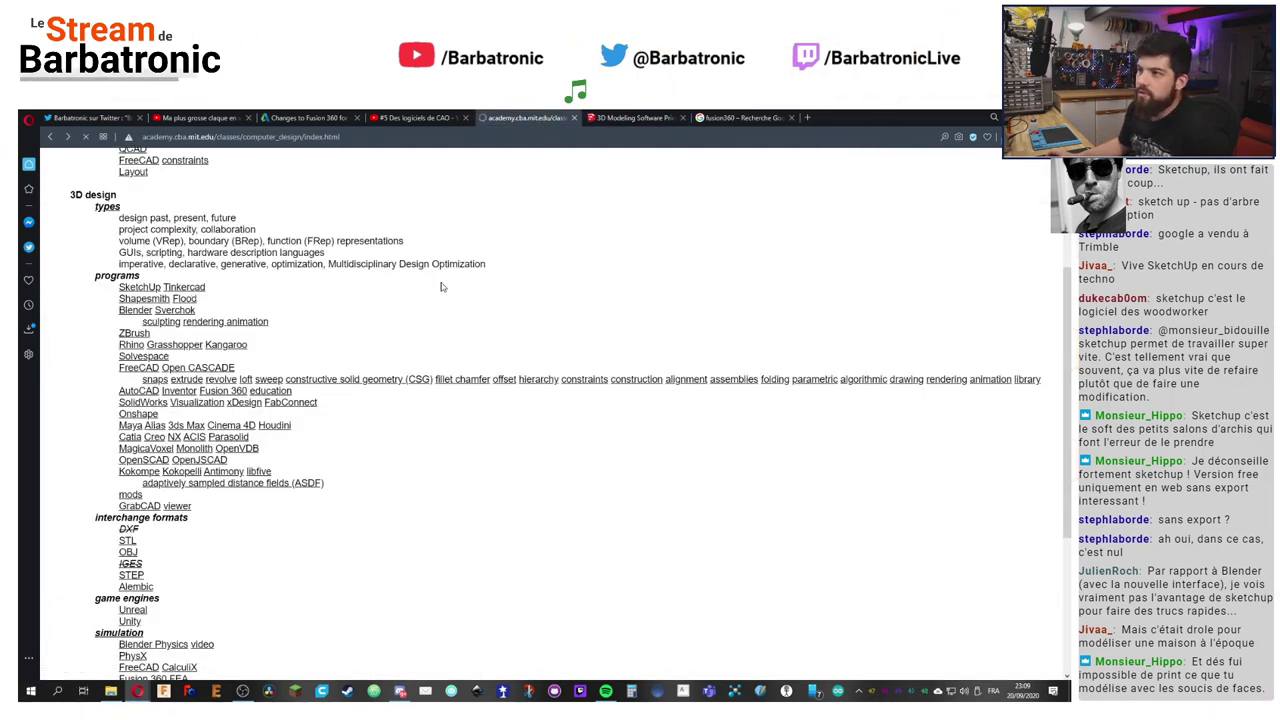
click(51, 137)
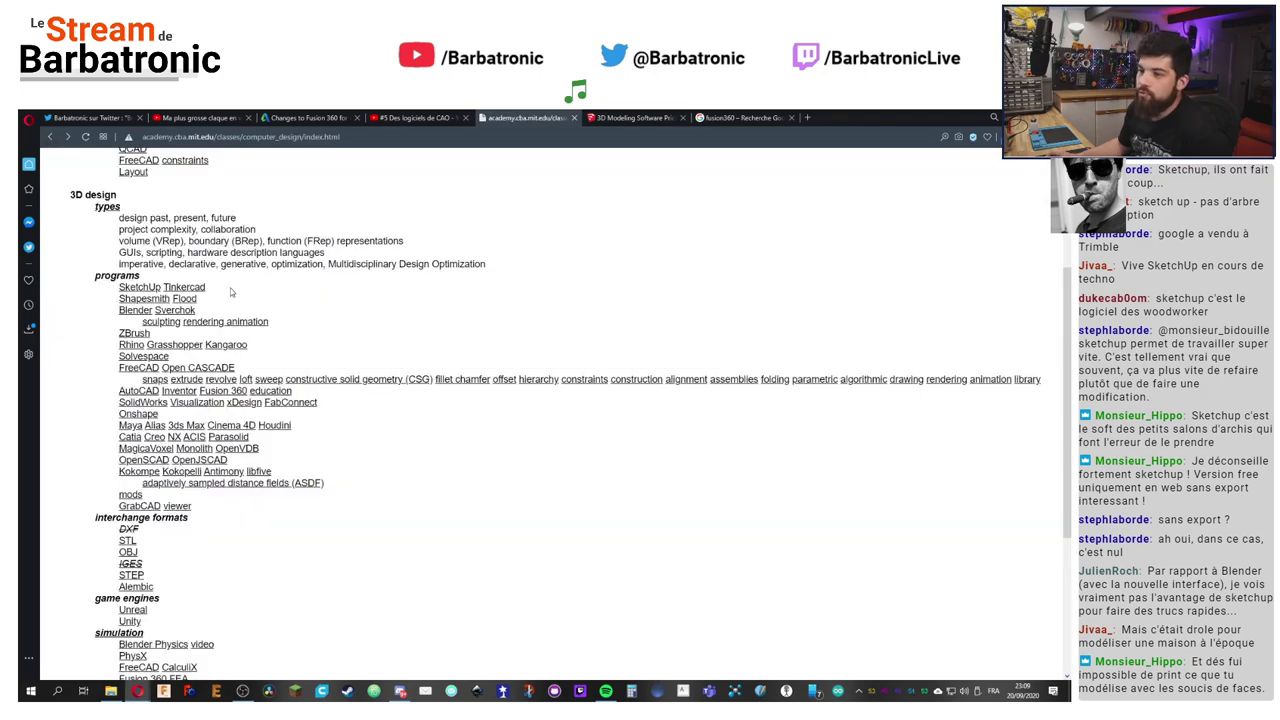
right_click(186, 288)
click(239, 298)
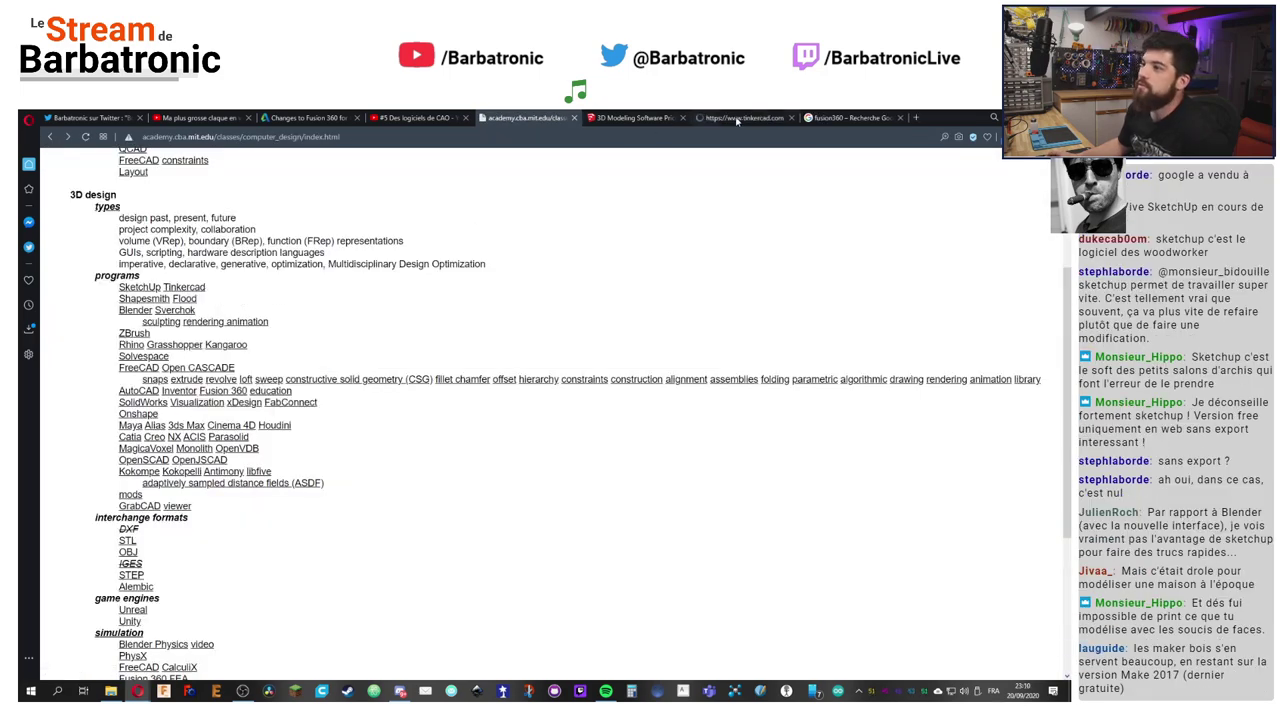
click(622, 119)
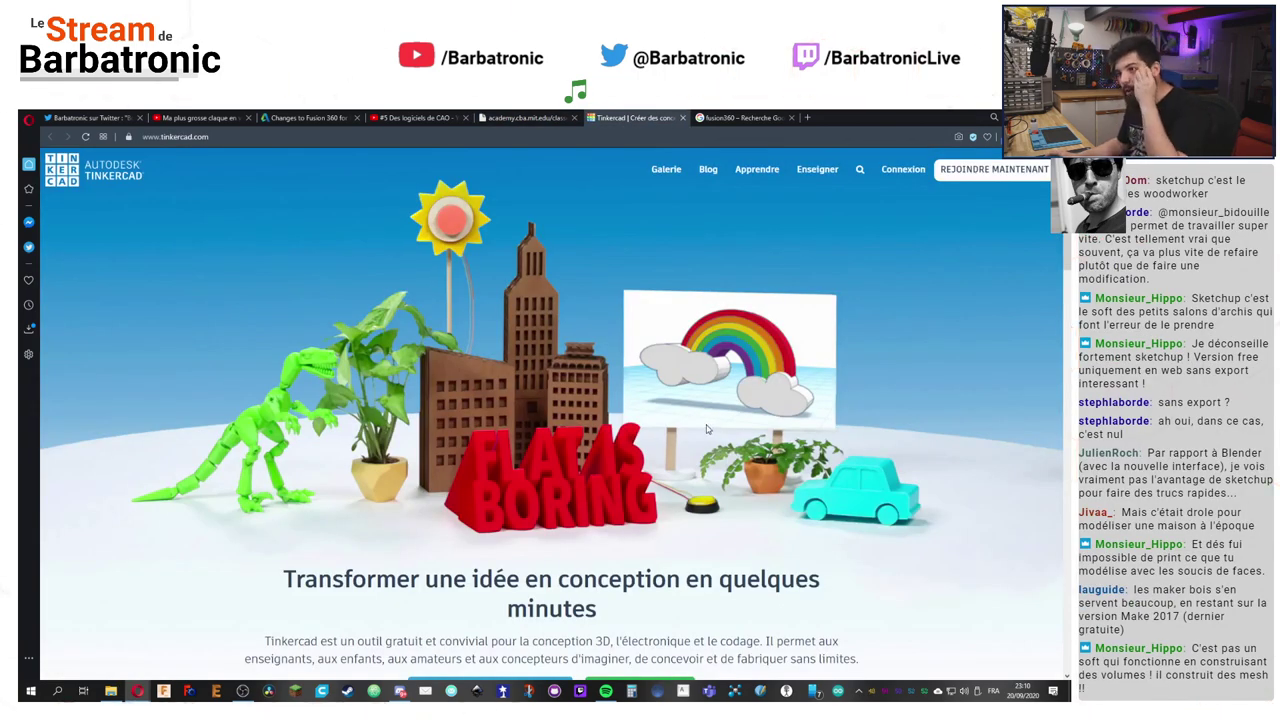
scroll(710, 432, down, 1)
scroll(693, 443, up, 1)
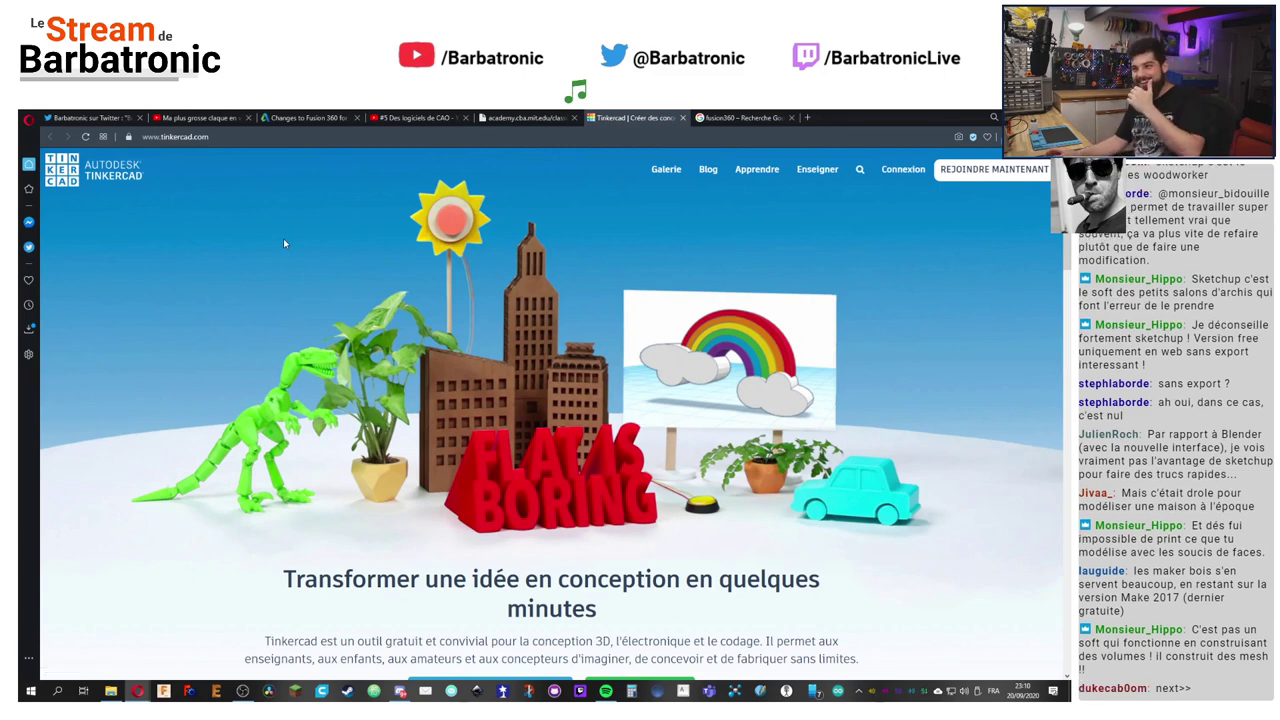
scroll(283, 238, down, 3)
scroll(930, 422, down, 9)
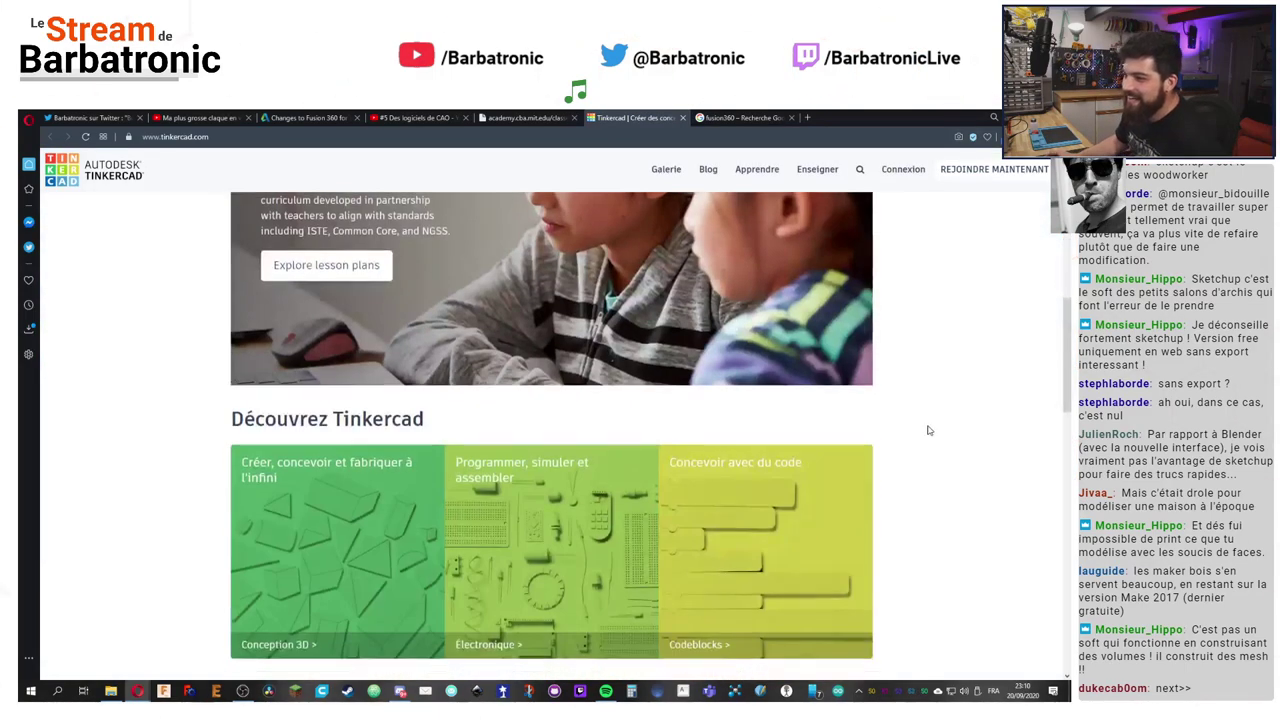
scroll(930, 420, down, 3)
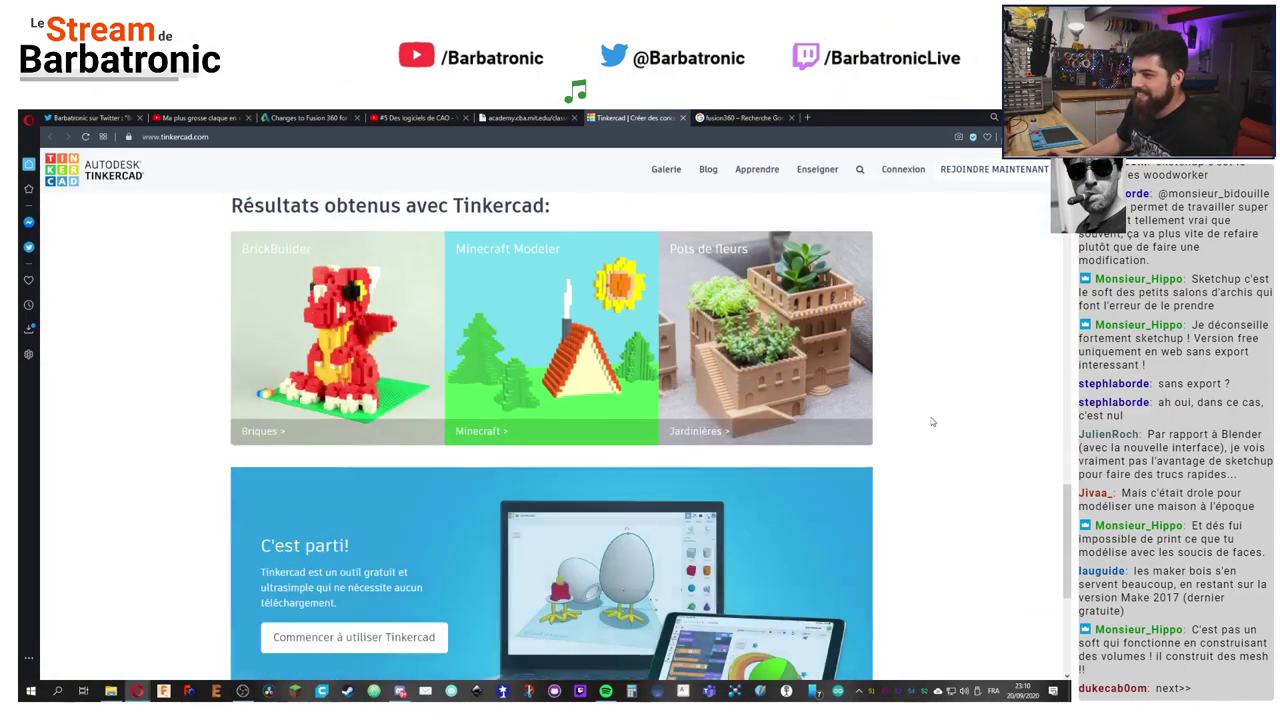
scroll(932, 412, down, 2)
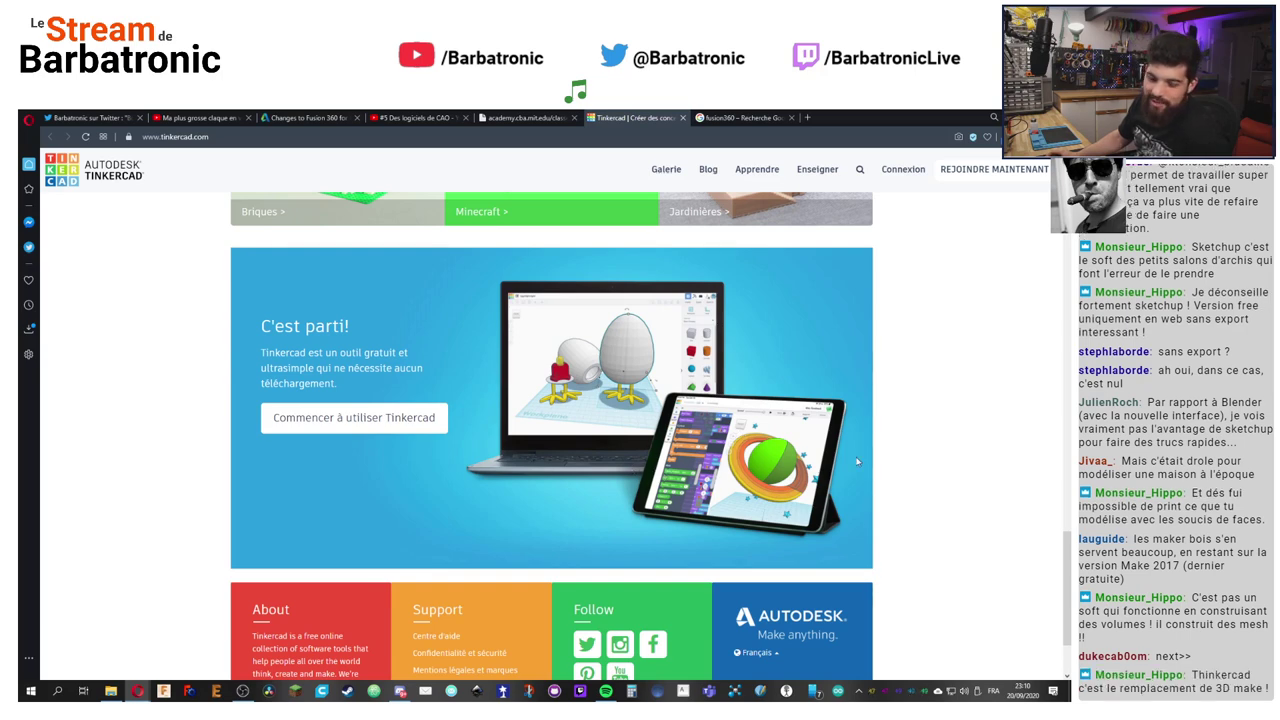
scroll(974, 472, down, 1)
scroll(976, 480, up, 1)
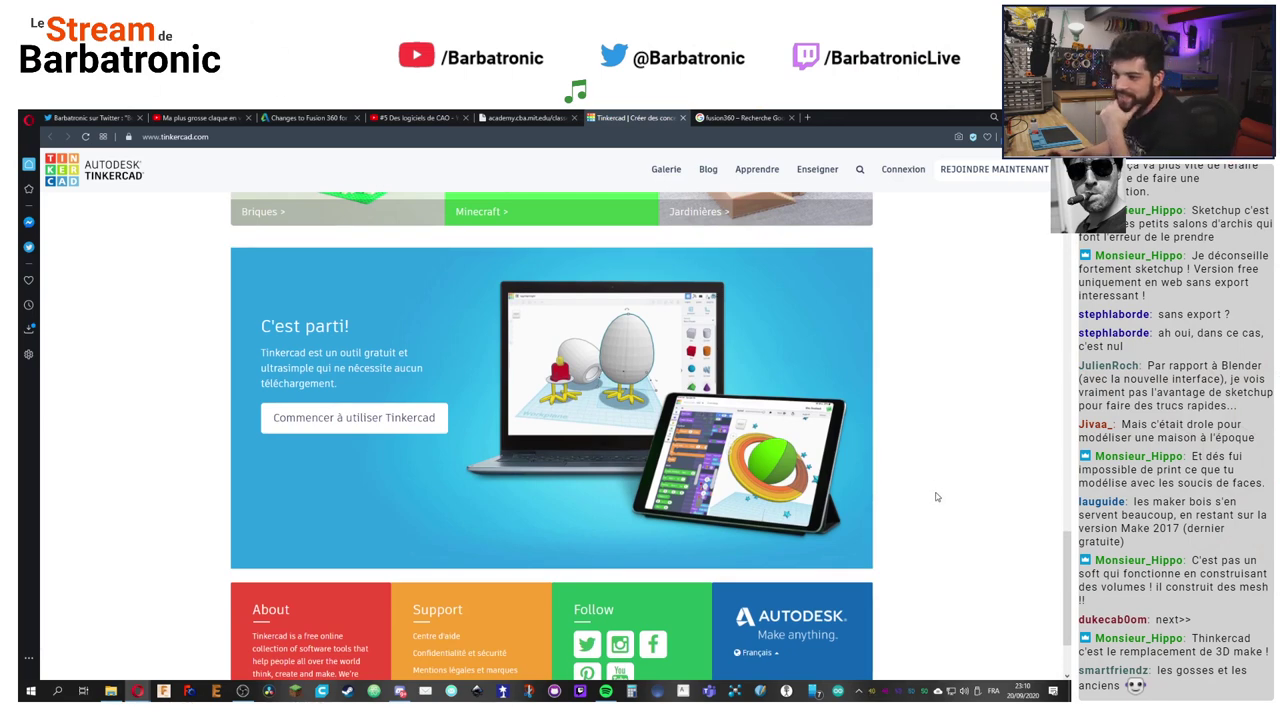
scroll(975, 505, up, 3)
scroll(975, 491, up, 4)
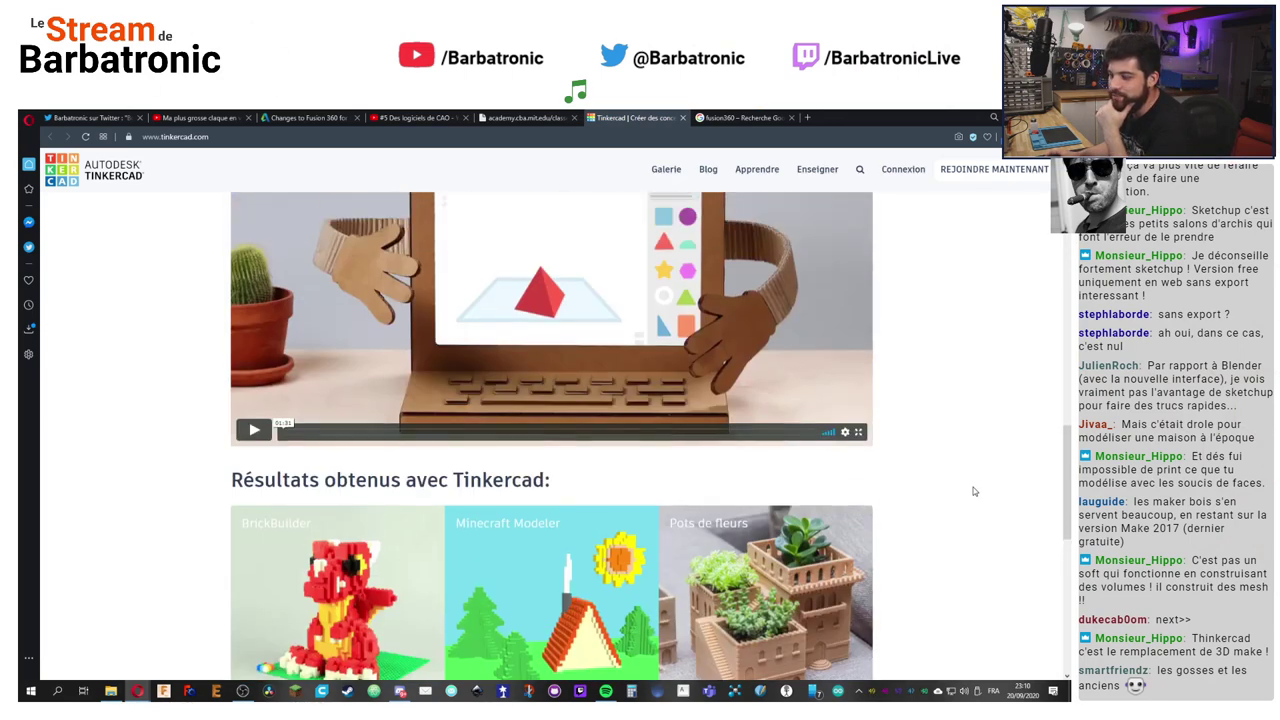
scroll(975, 489, up, 5)
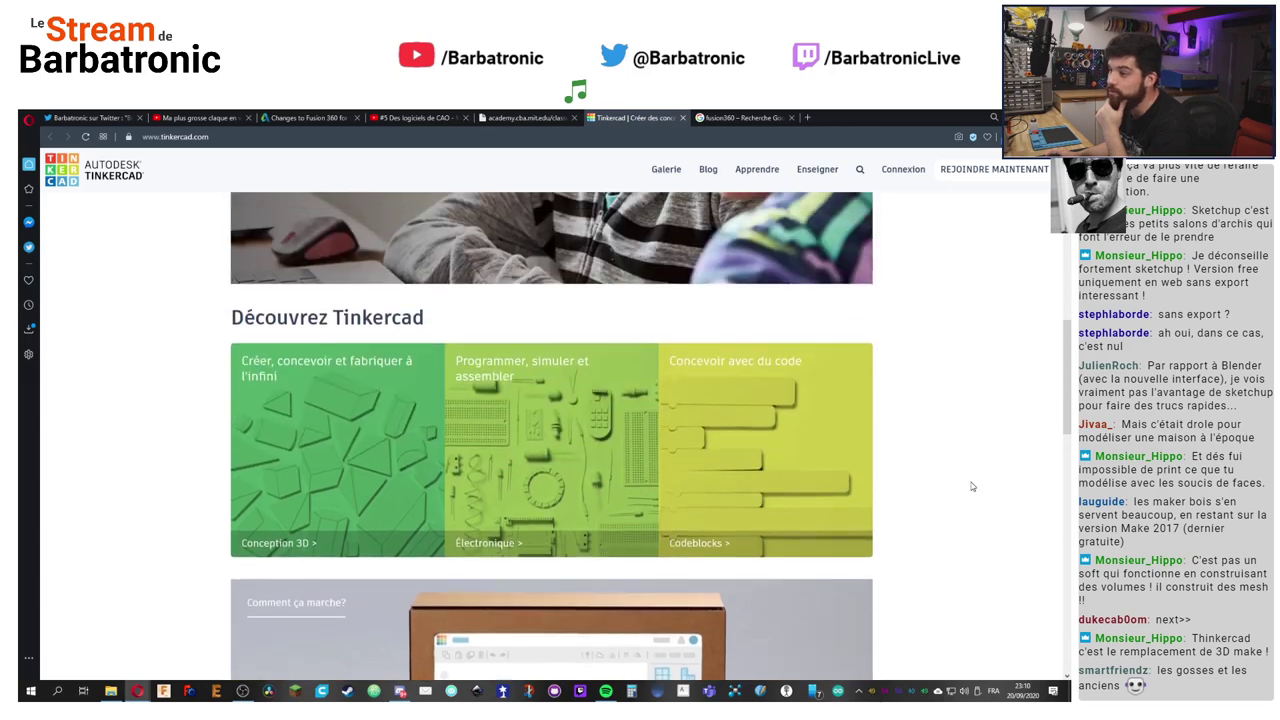
scroll(900, 497, down, 2)
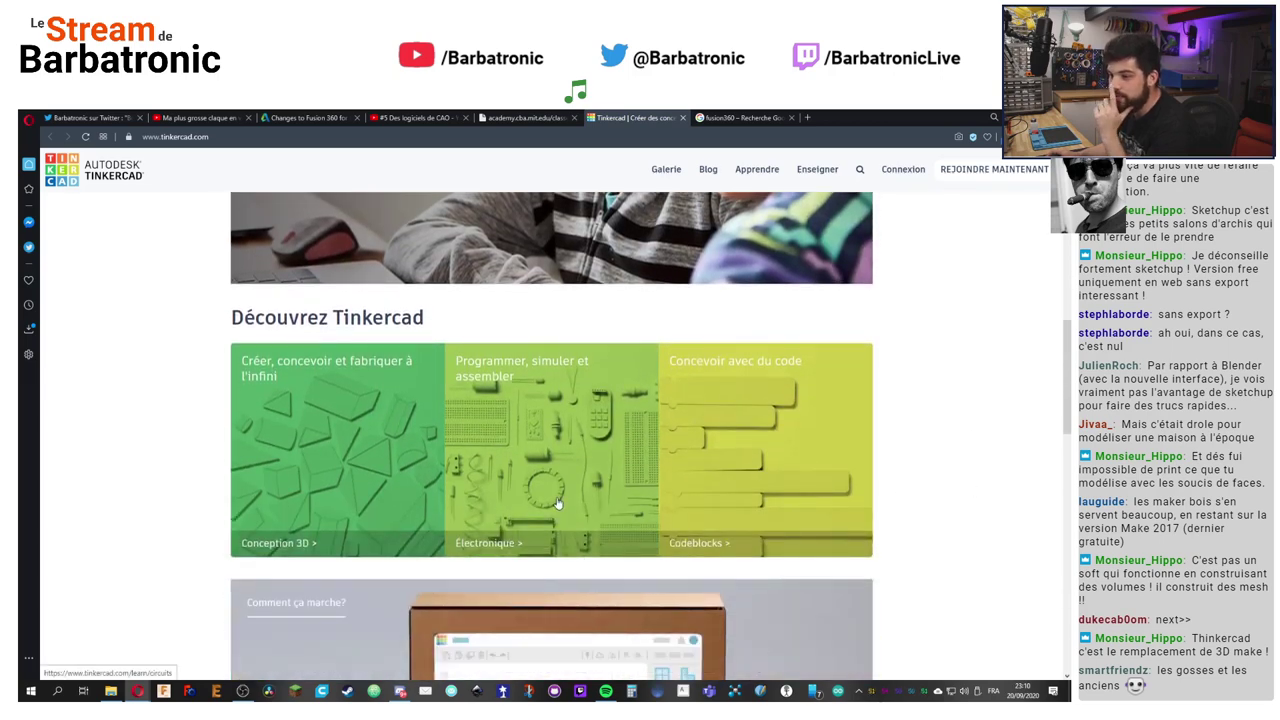
Step: Open the 'Électronique' Circuits page and scroll through its Concevoir, Programmer, Simuler steps
click(505, 544)
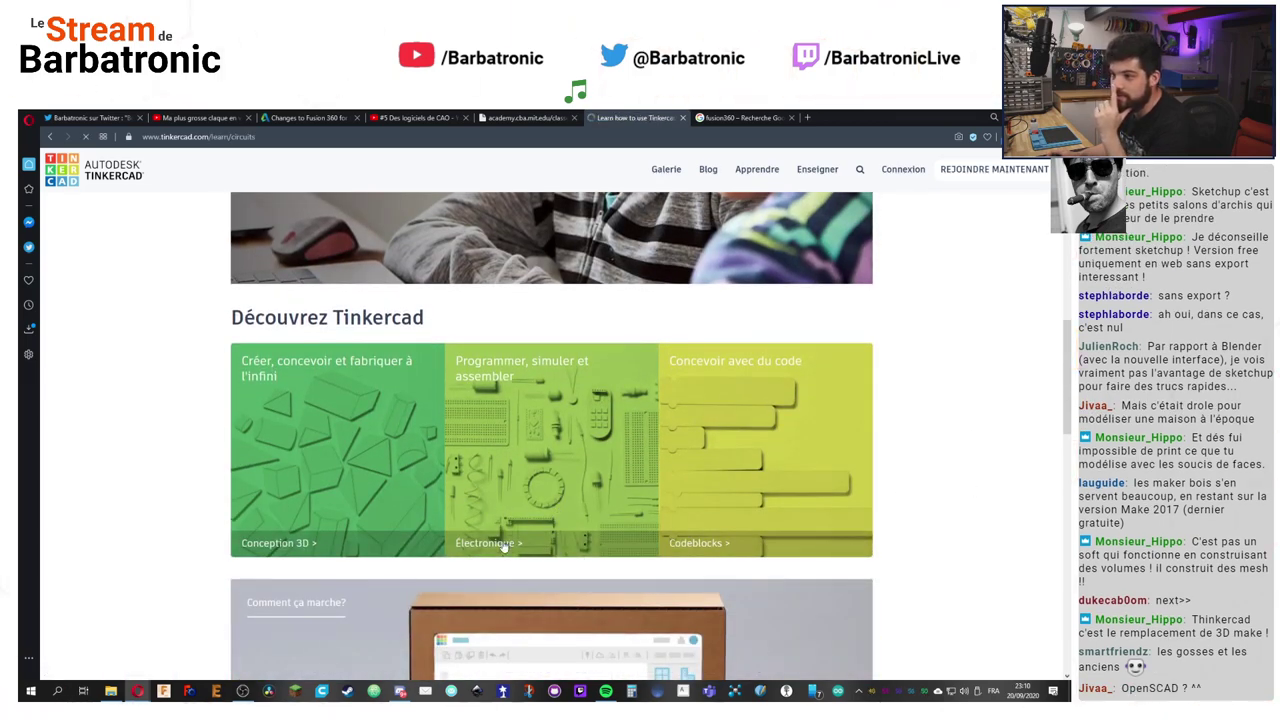
scroll(519, 447, down, 5)
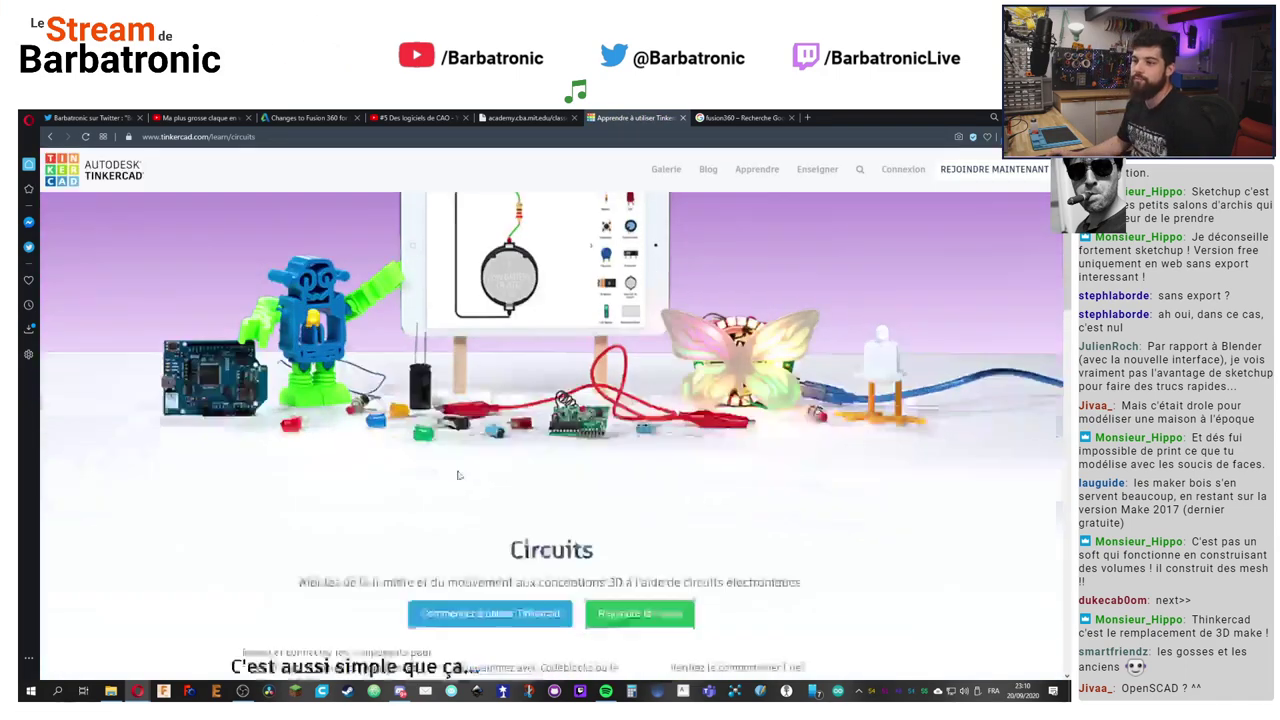
scroll(333, 465, up, 2)
scroll(333, 465, down, 1)
scroll(334, 457, down, 2)
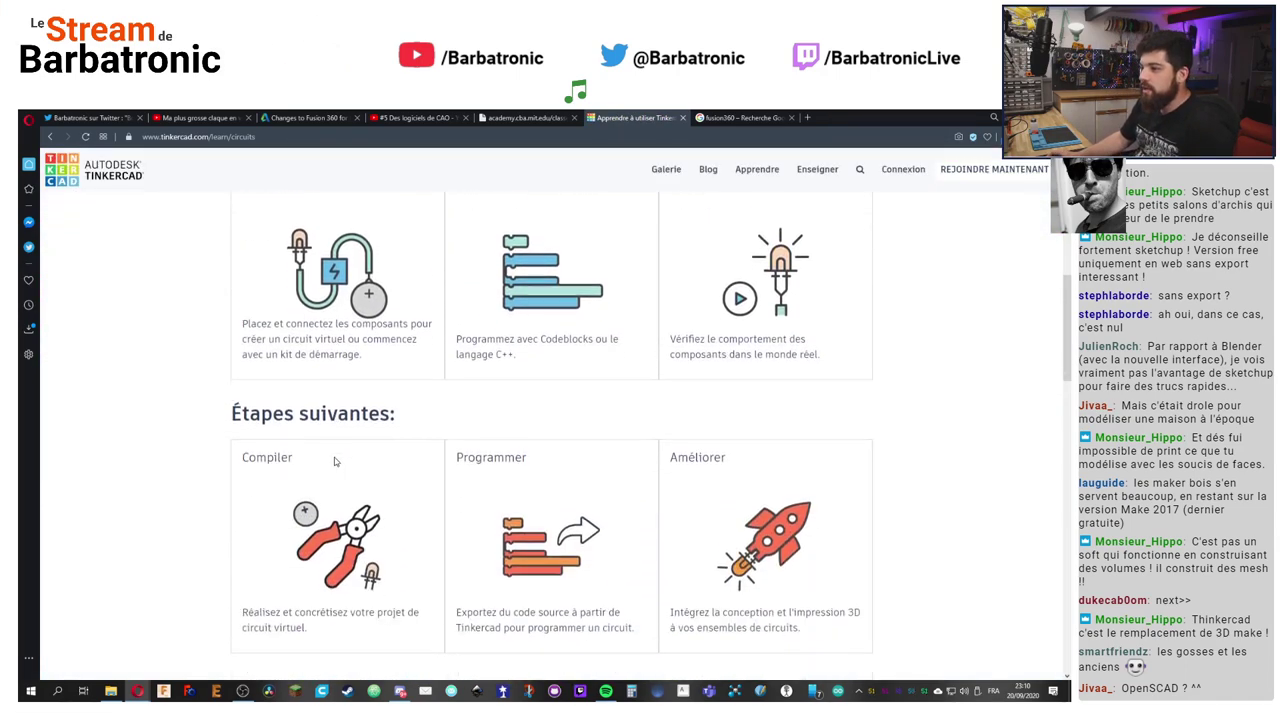
scroll(336, 459, up, 2)
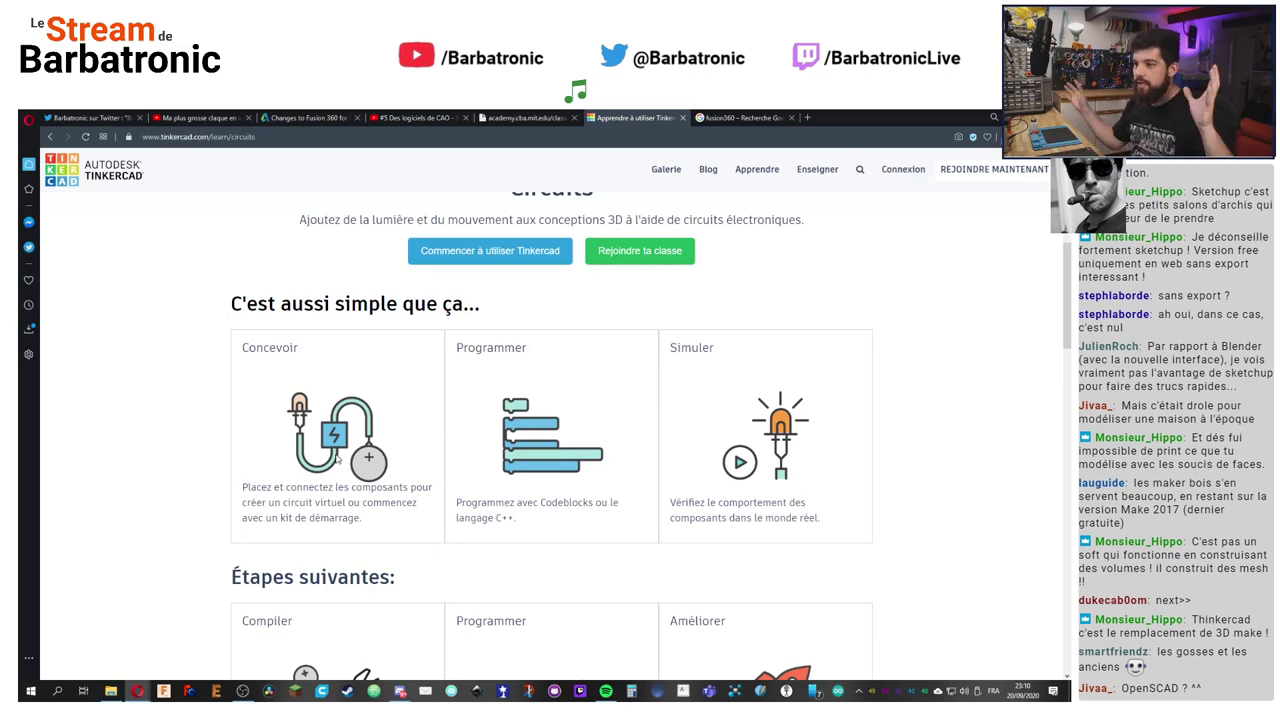
scroll(274, 423, down, 4)
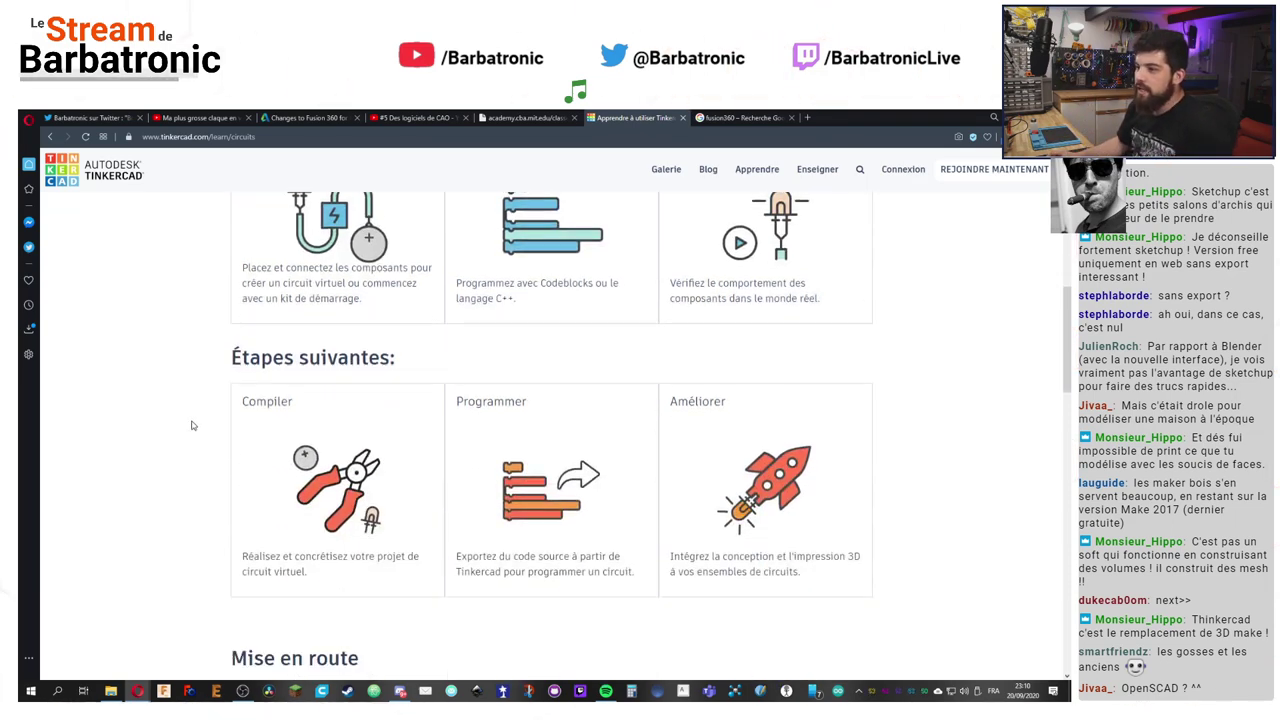
scroll(280, 420, up, 3)
scroll(288, 378, up, 3)
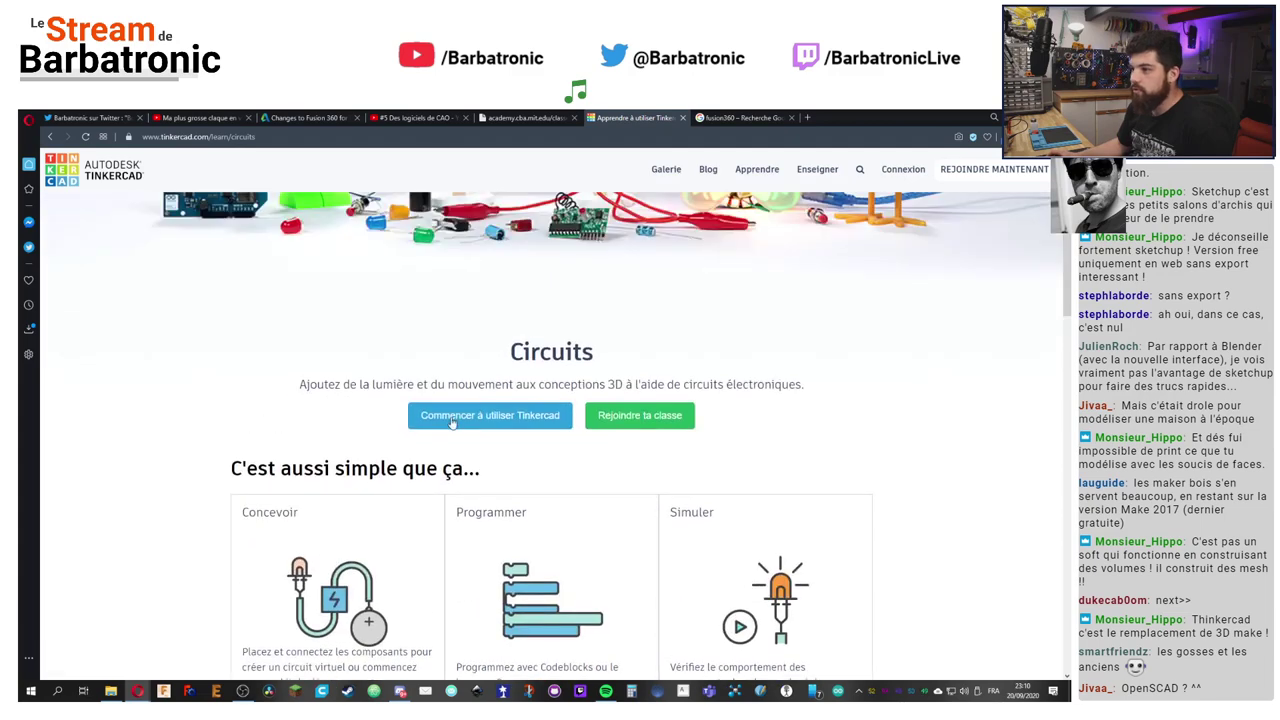
click(485, 415)
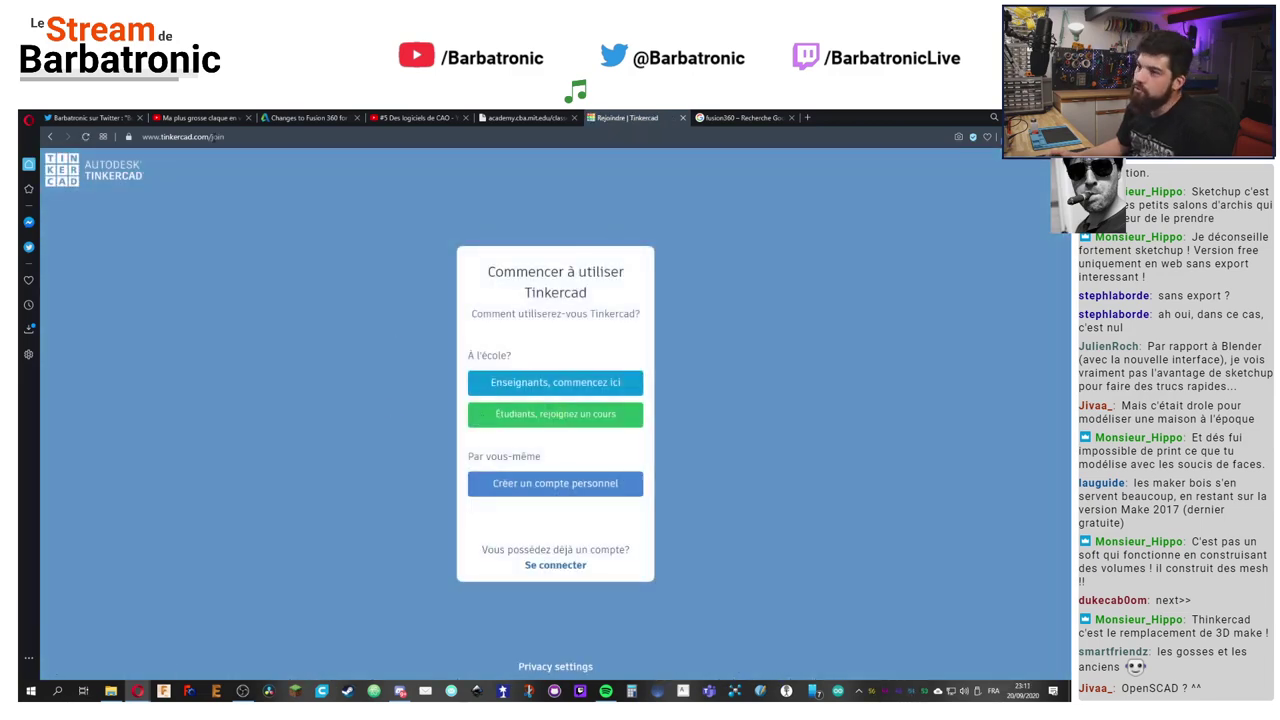
click(50, 136)
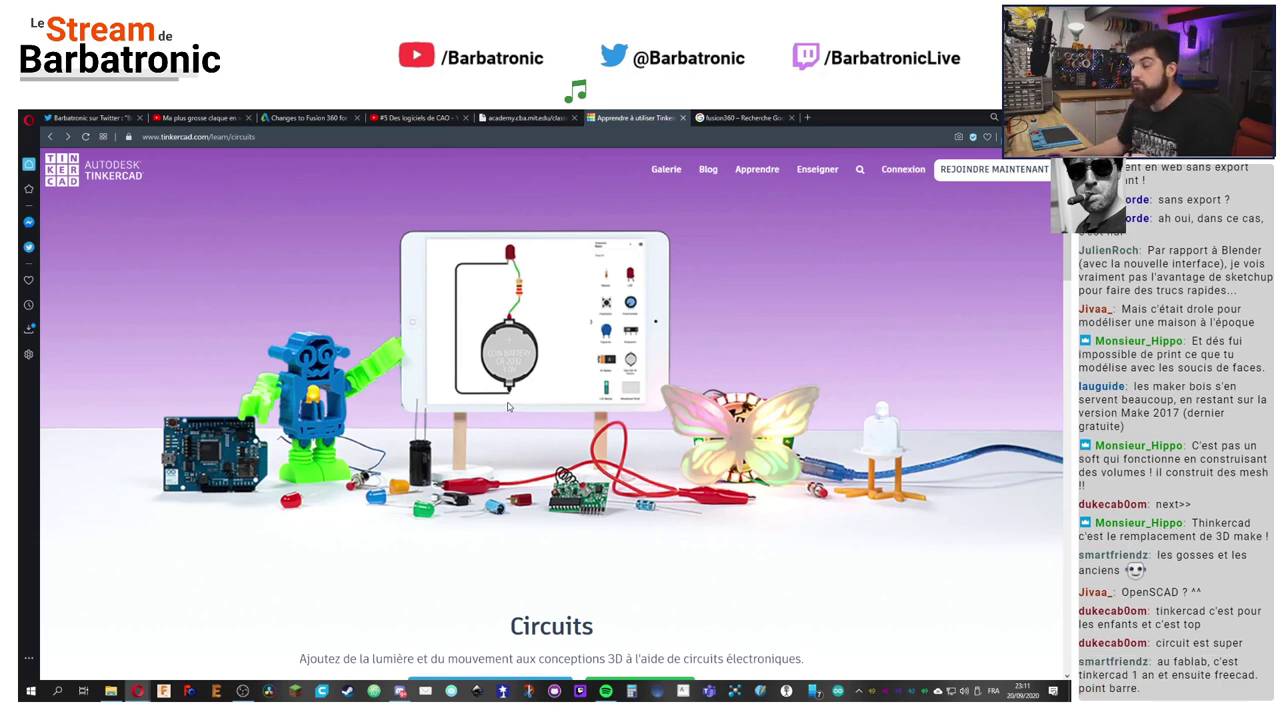
Step: Scroll the rest of the Circuits page, then return to the academy.cba.mit.edu tab and close Tinkercad
scroll(508, 407, down, 3)
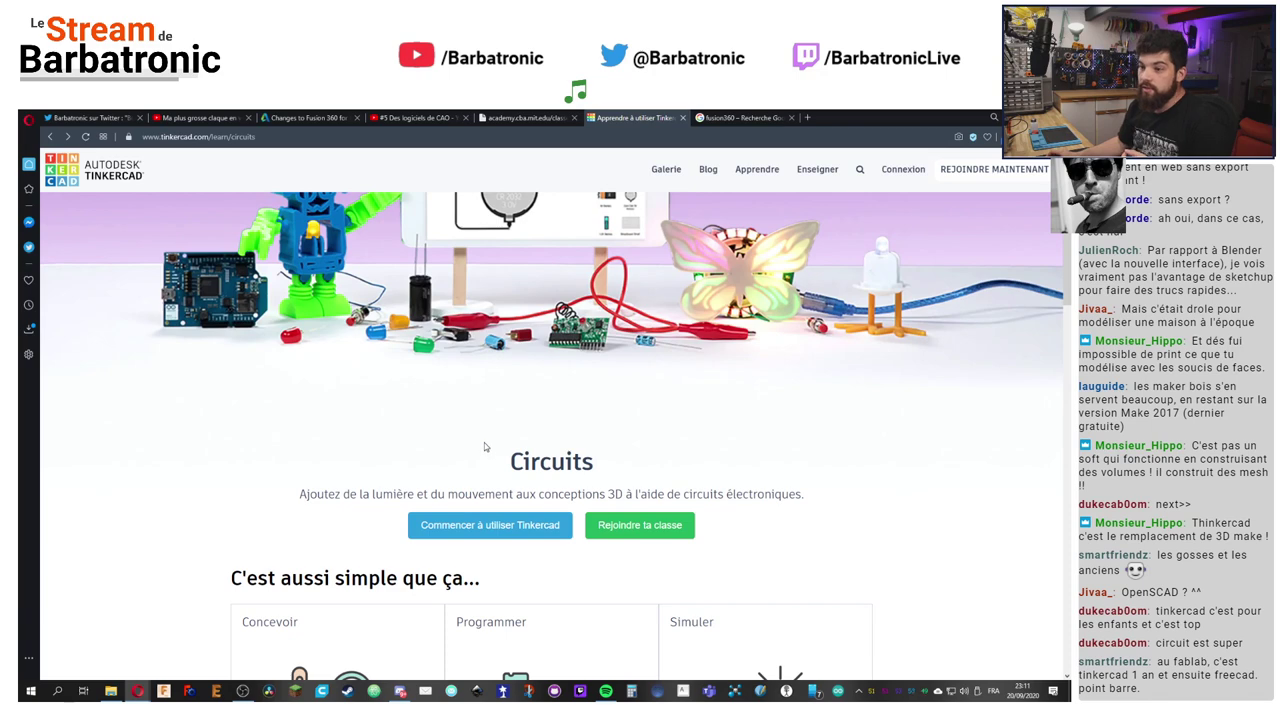
scroll(484, 442, up, 1)
scroll(484, 442, up, 1)
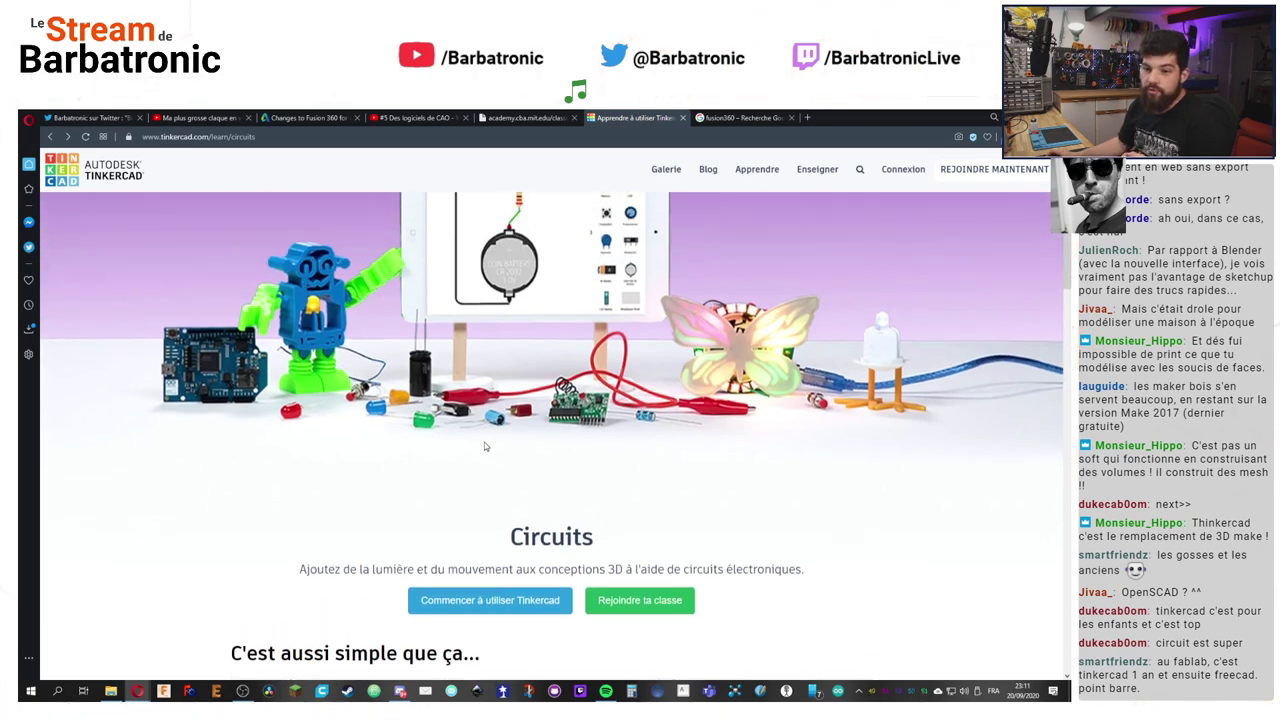
scroll(484, 446, up, 2)
scroll(484, 446, down, 2)
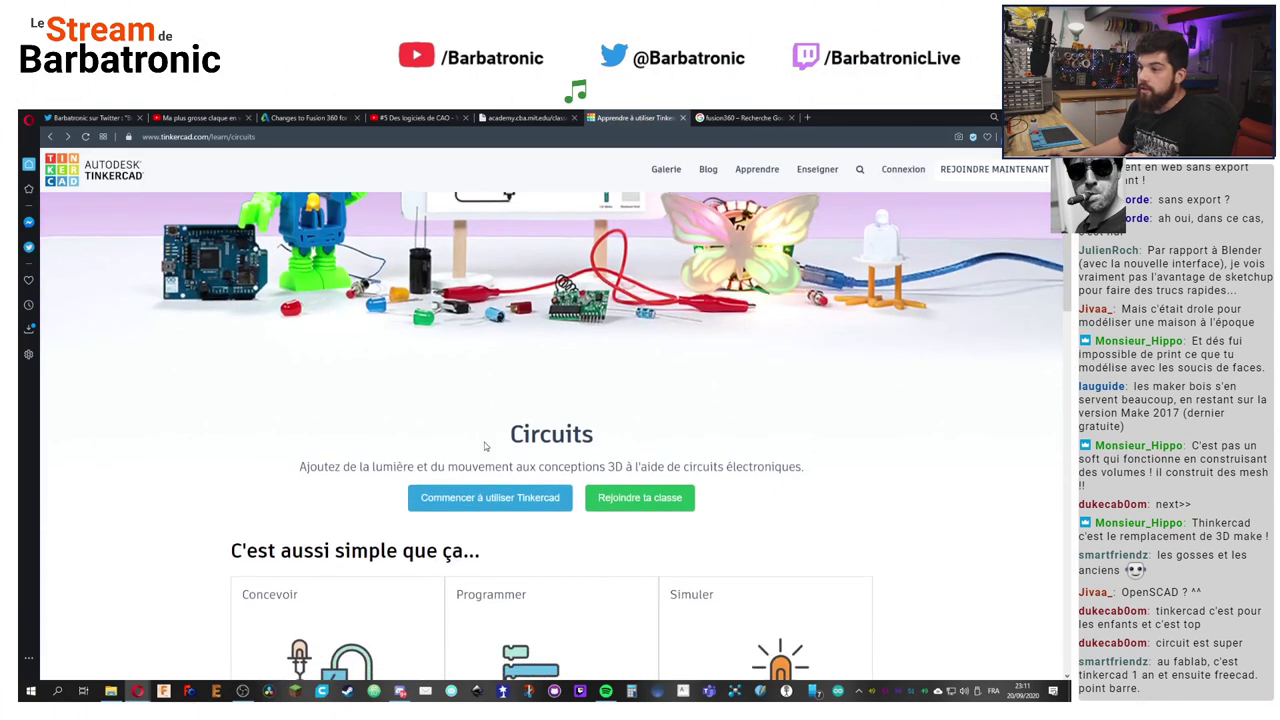
scroll(484, 446, up, 2)
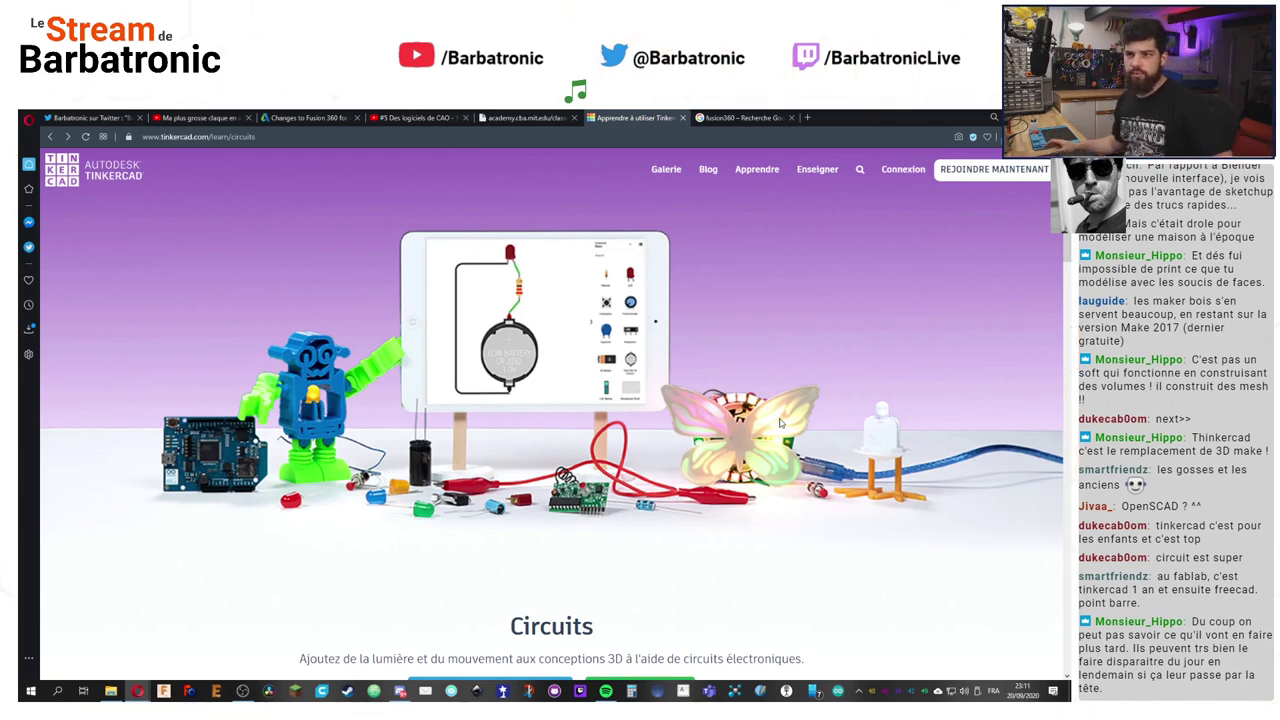
click(531, 120)
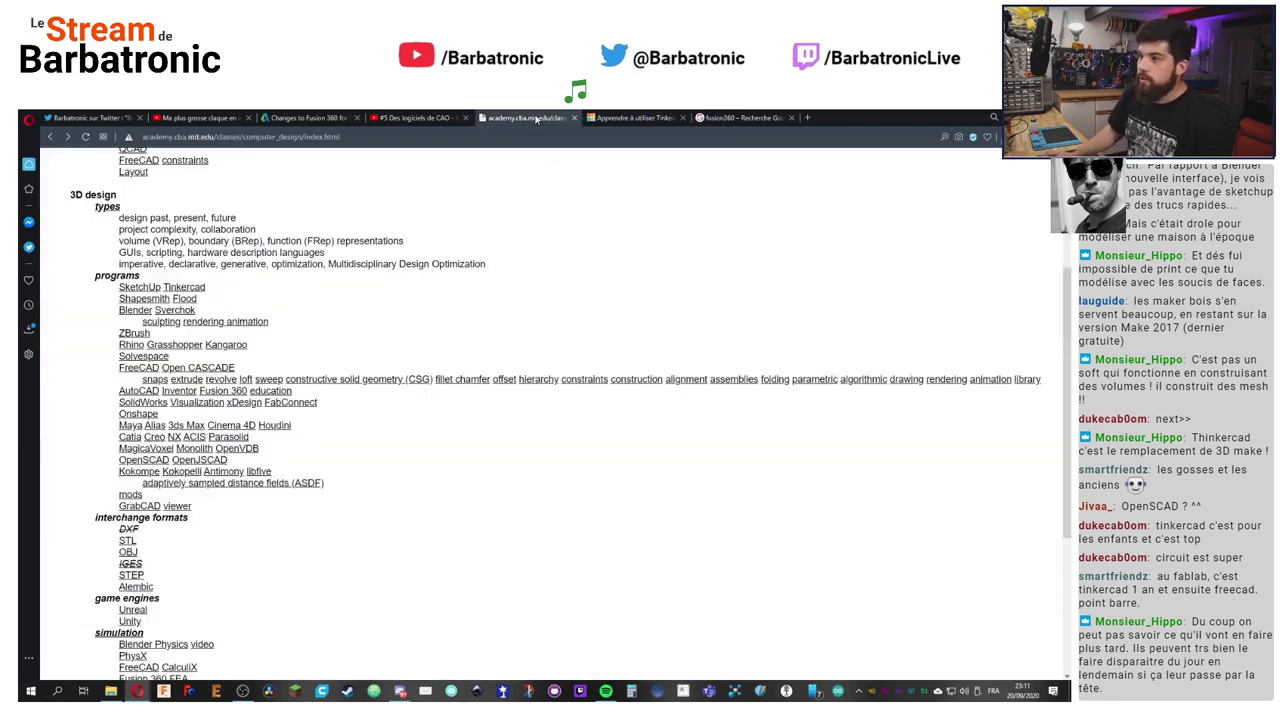
click(683, 118)
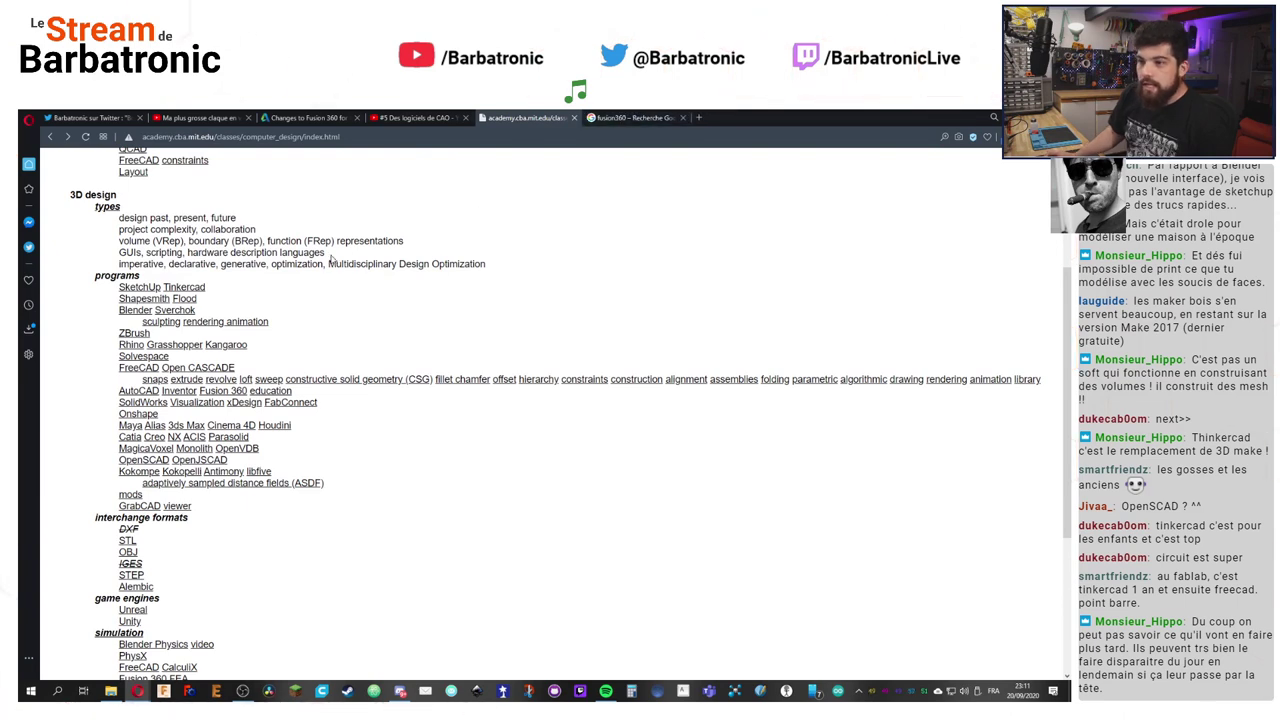
Step: Browse shapesmith.net's Parametric, 3D-print ready and browser-based sections, then return to the MIT class list
click(158, 299)
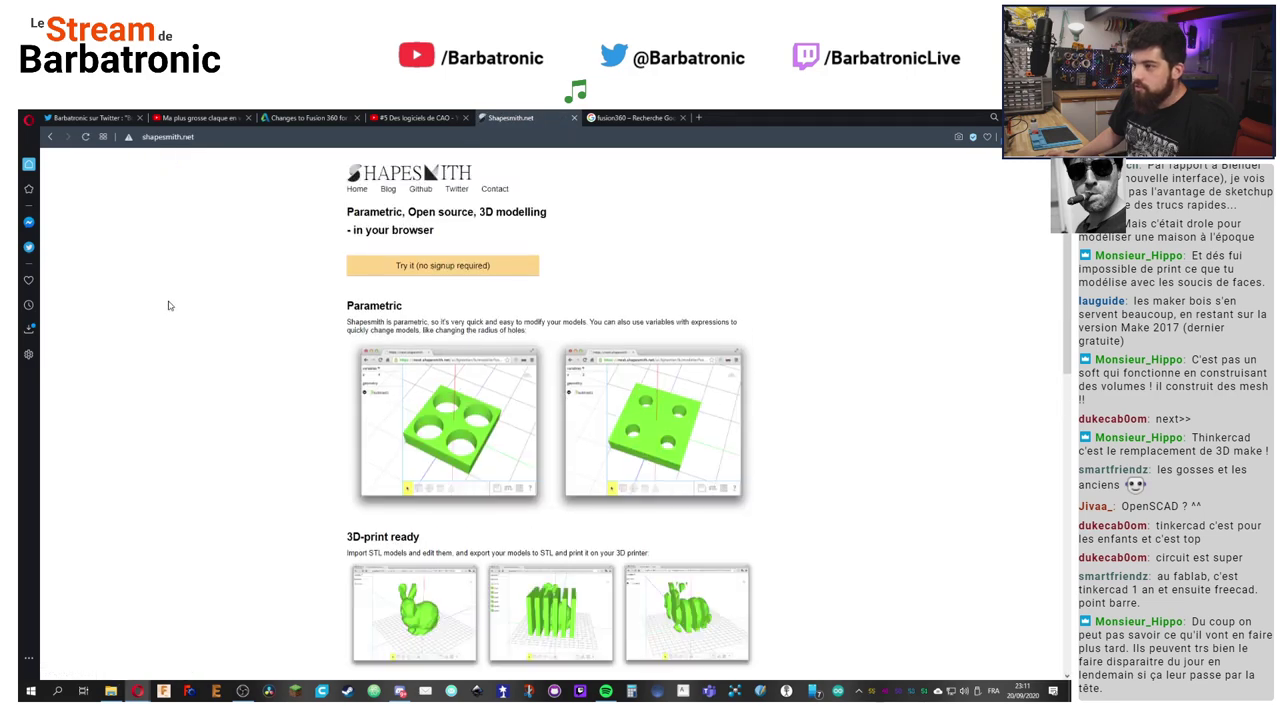
scroll(293, 341, down, 3)
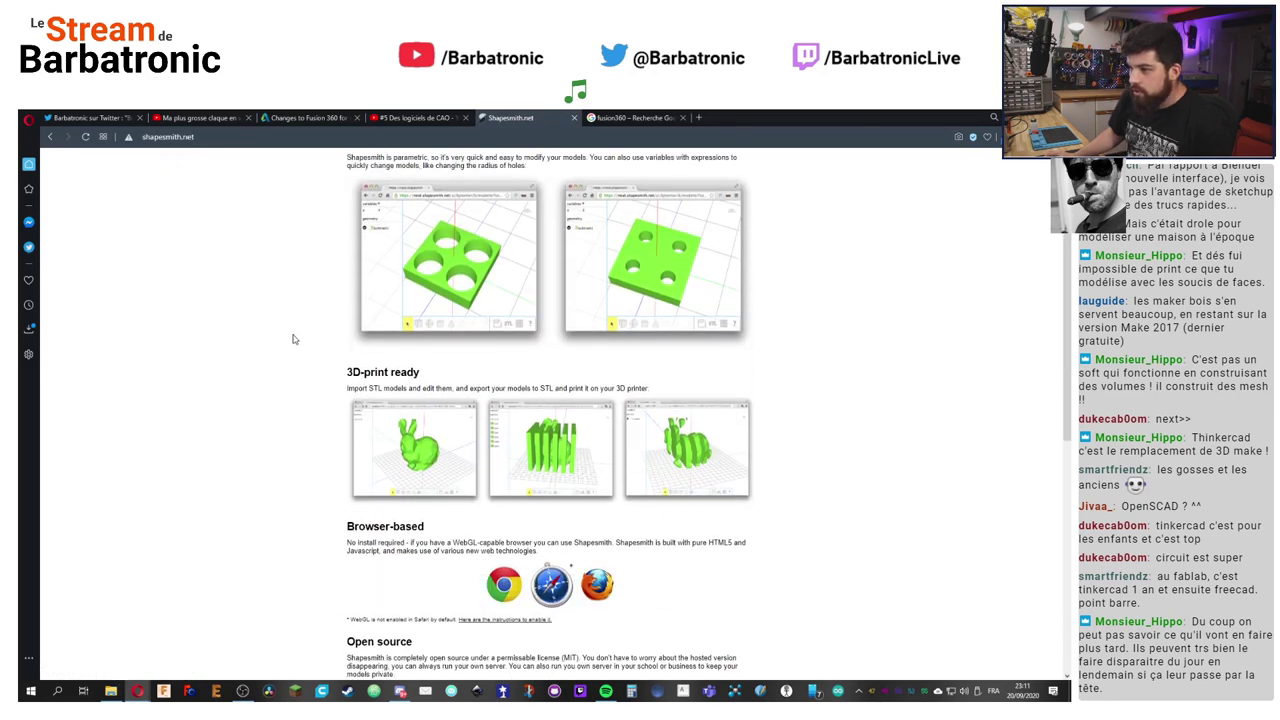
scroll(293, 339, up, 2)
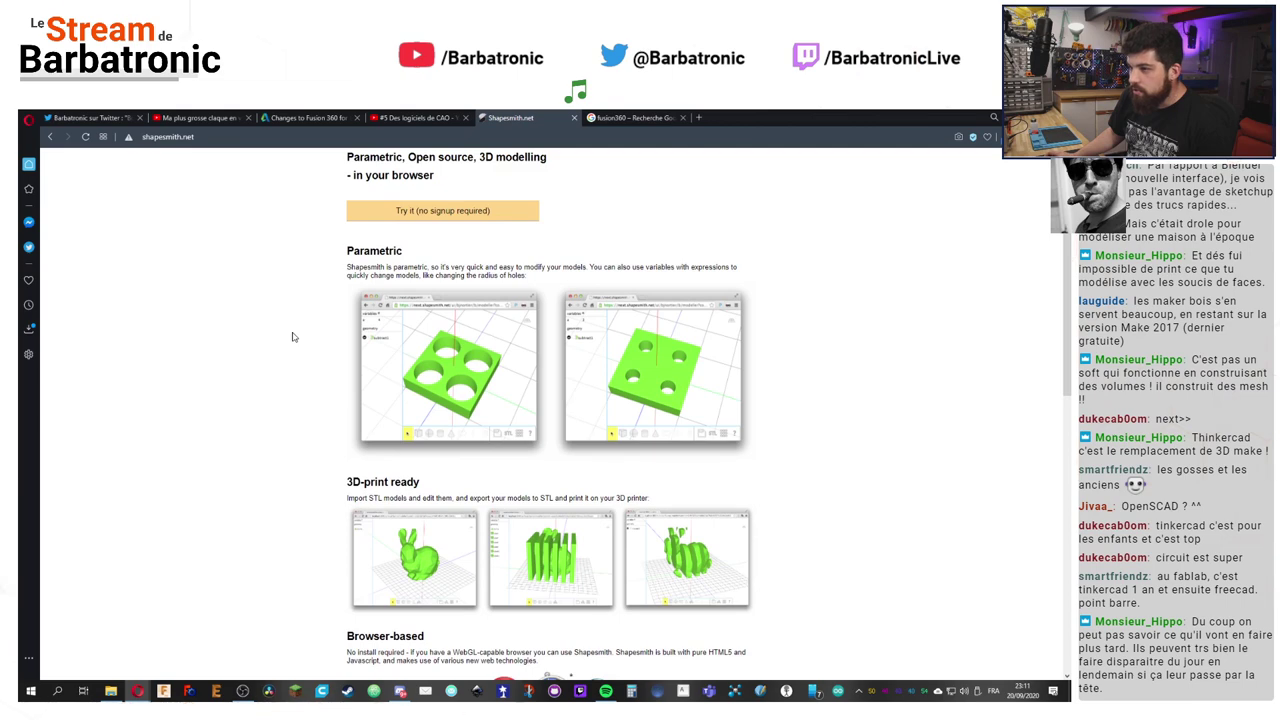
scroll(293, 337, up, 1)
scroll(293, 337, down, 10)
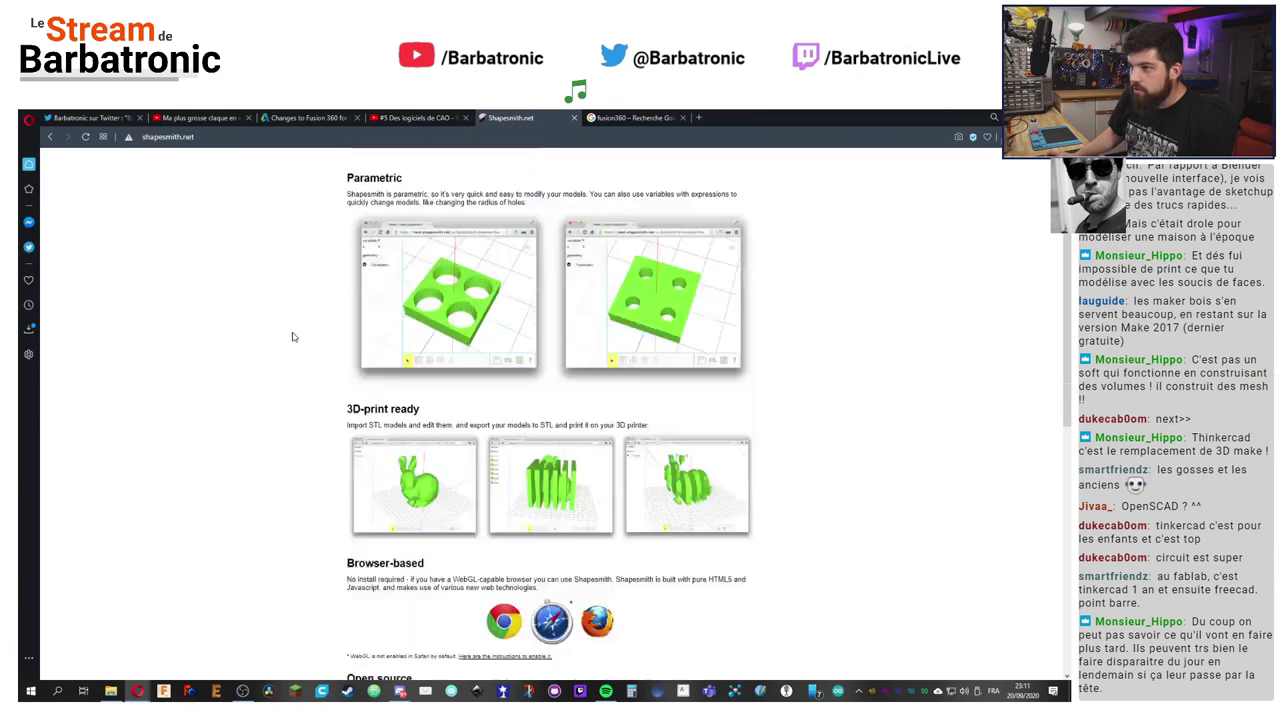
scroll(293, 337, down, 5)
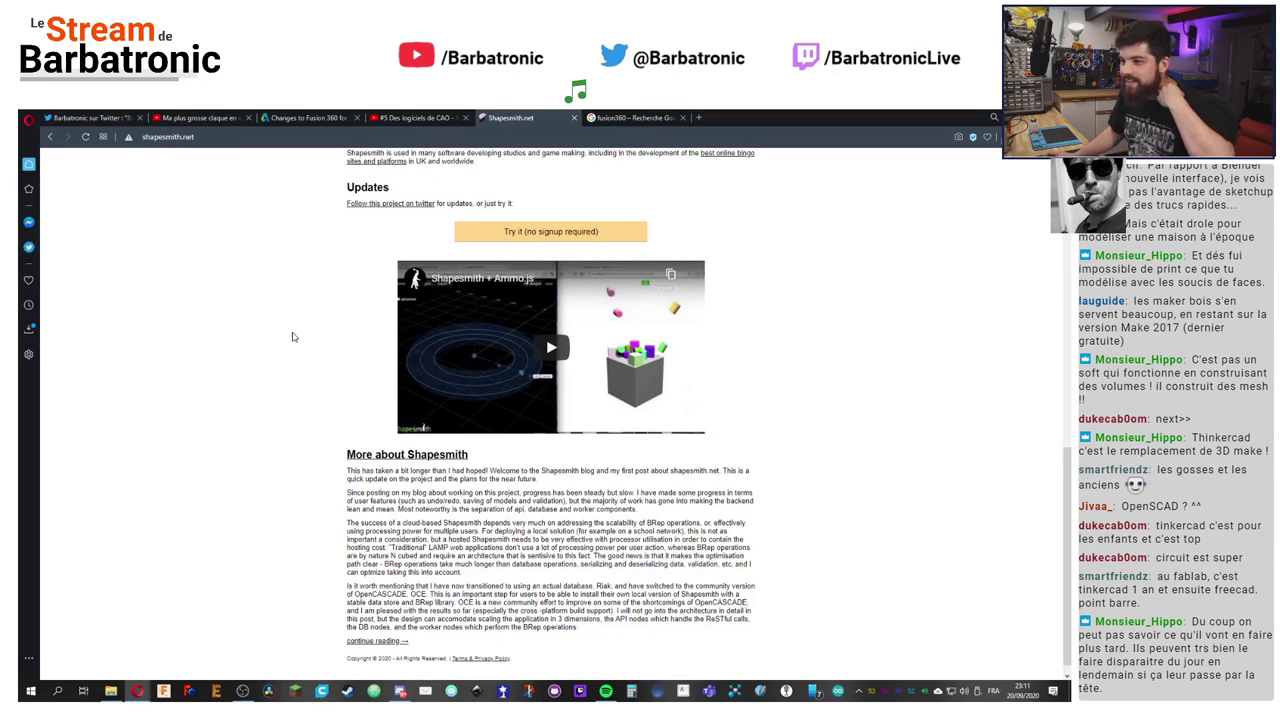
scroll(294, 336, up, 6)
scroll(293, 336, up, 8)
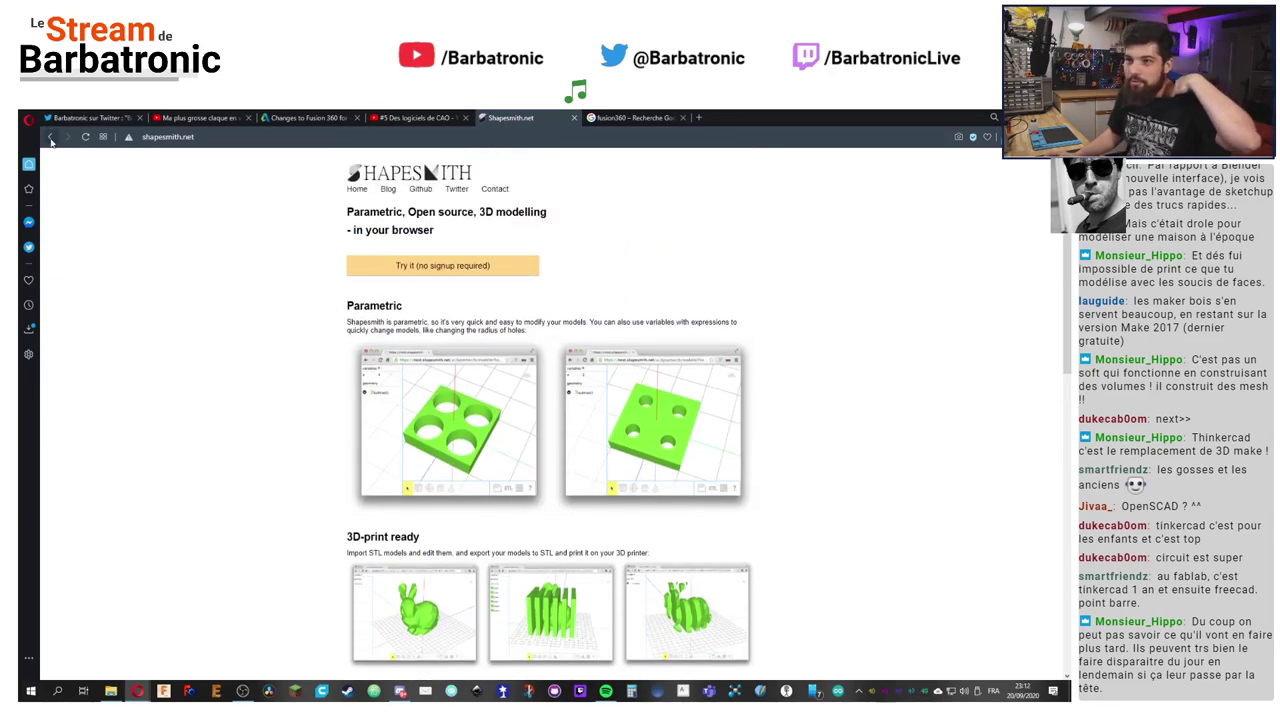
key(alt+Left)
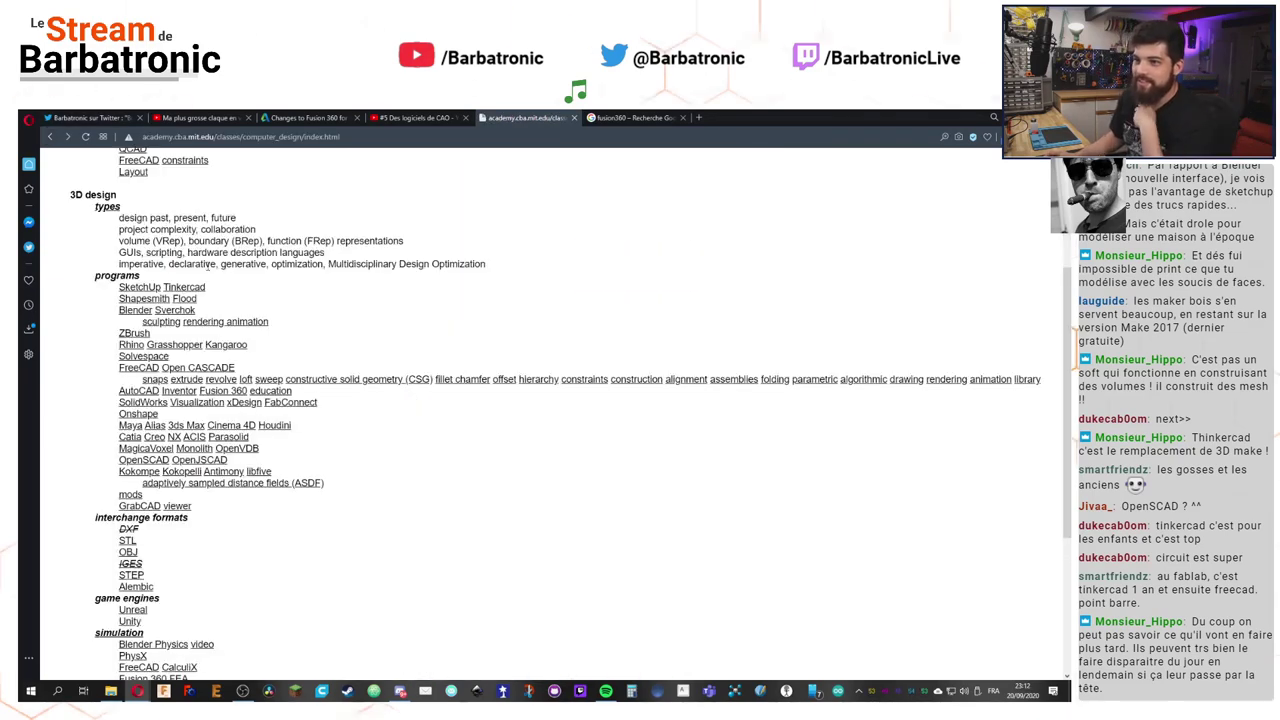
Step: Open the Blender link from the class list in a new tab and switch to it
right_click(137, 315)
click(152, 321)
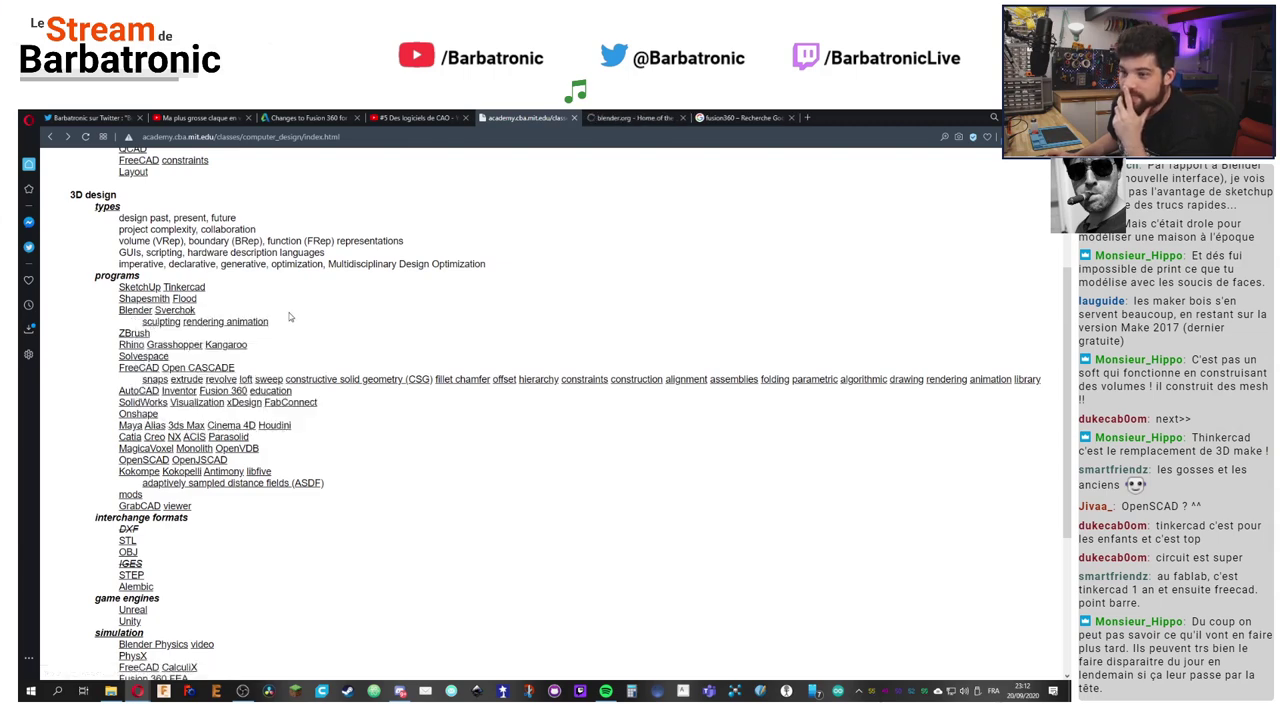
click(621, 119)
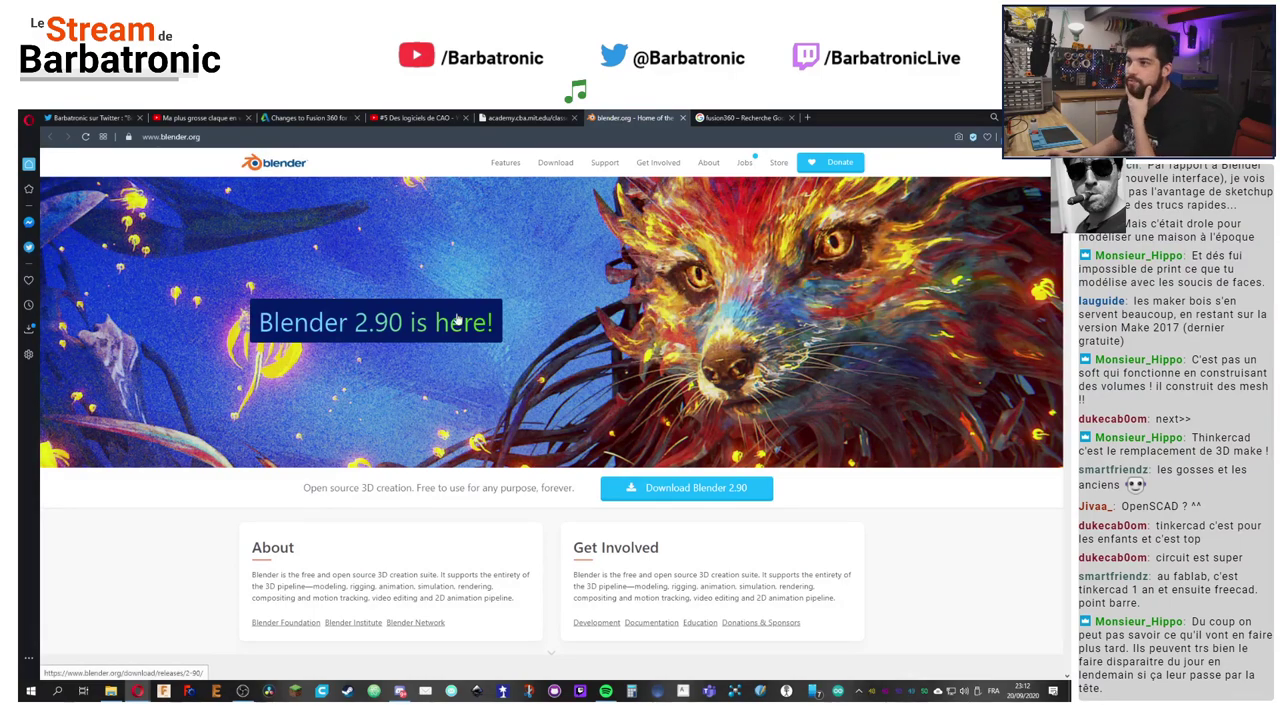
Step: Go to Blender's Features page and scroll down to its feature cards
click(506, 164)
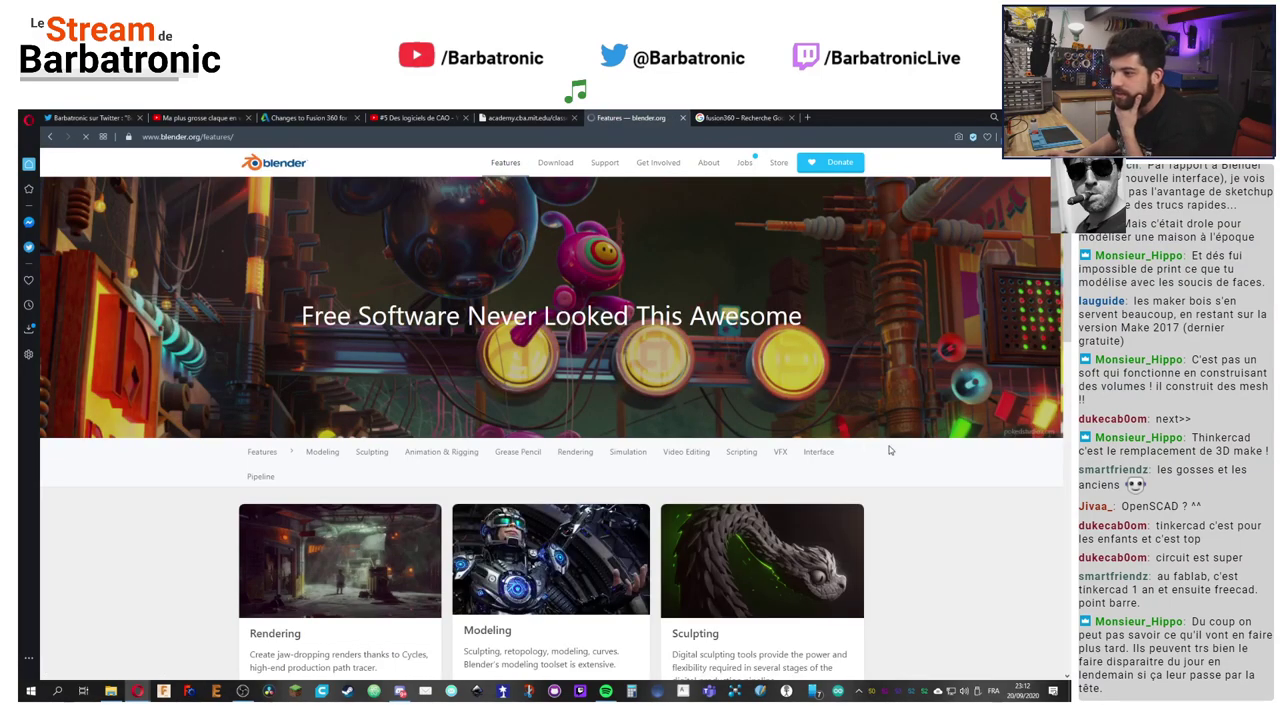
scroll(983, 455, down, 3)
scroll(968, 440, down, 3)
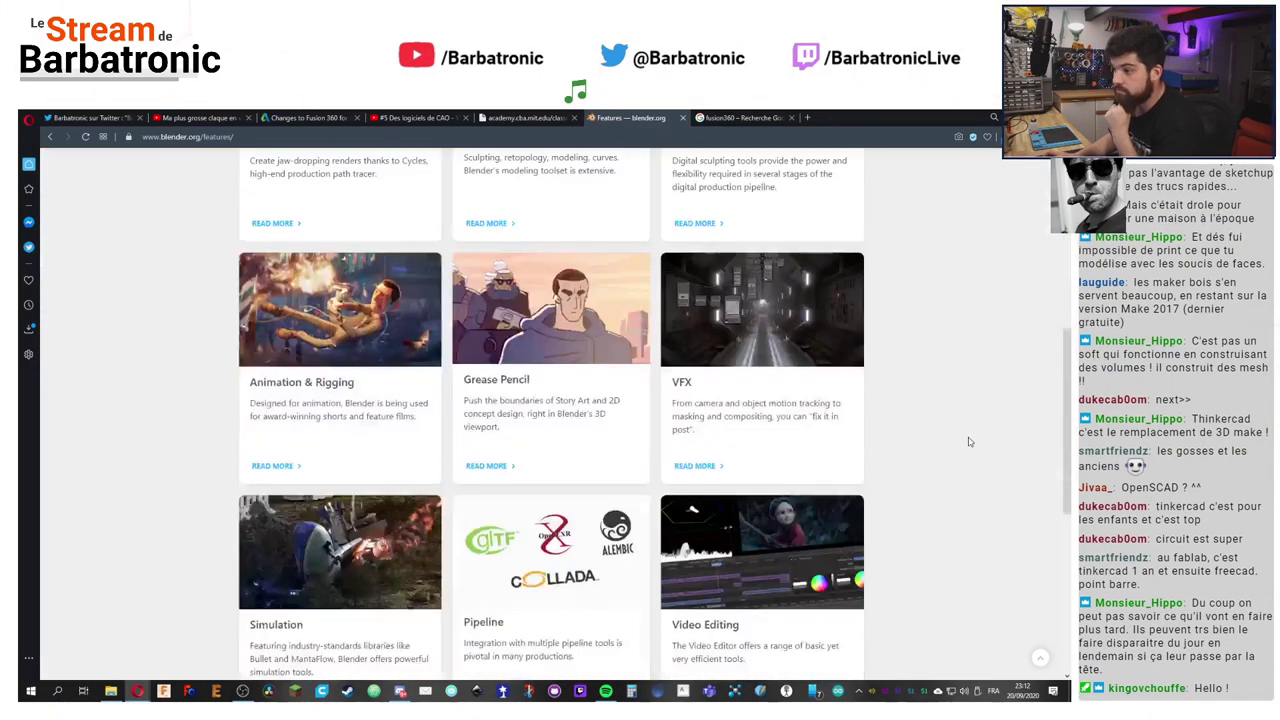
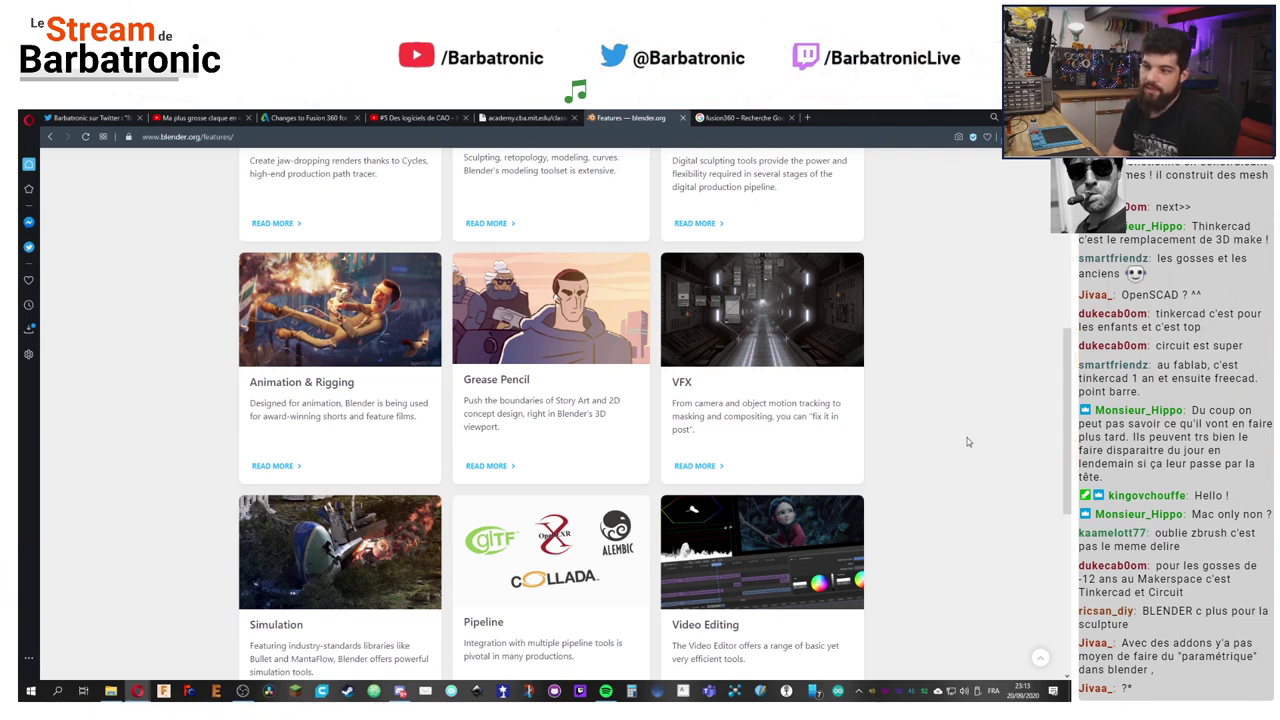
Step: Read through the Blender features page, highlighting the Scripting card's description
scroll(920, 380, down, 3)
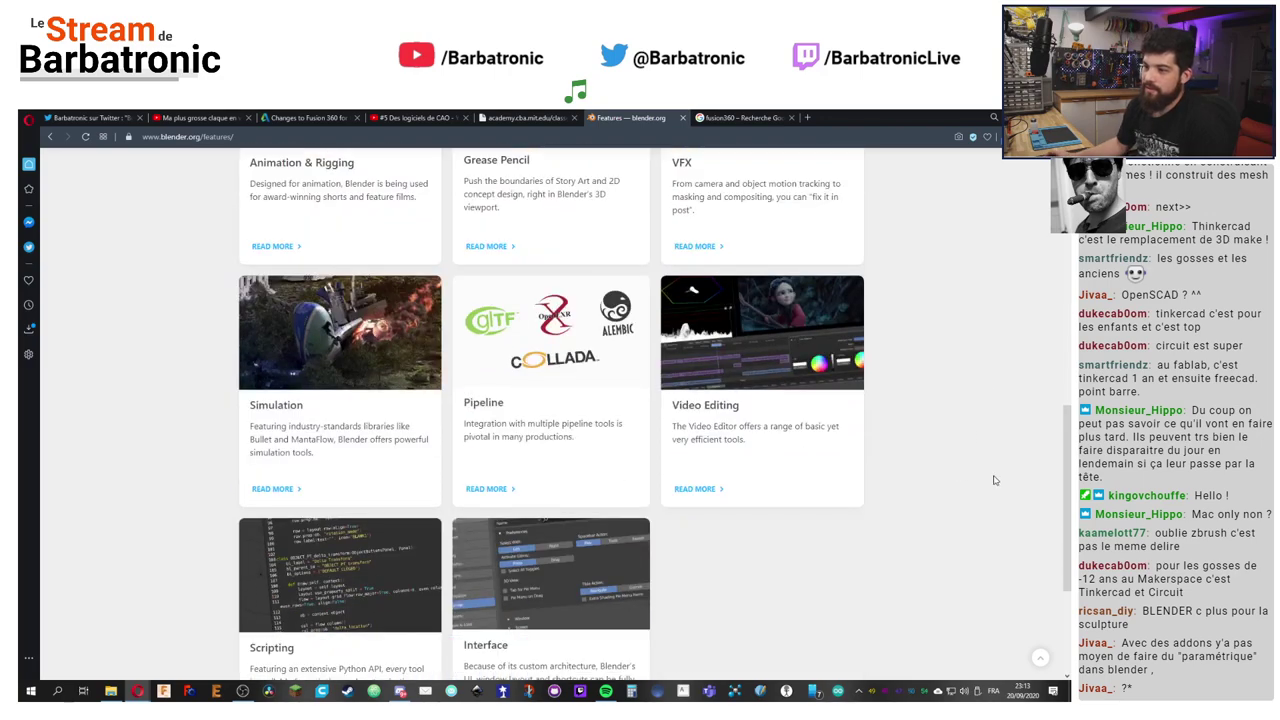
scroll(995, 478, down, 2)
scroll(995, 477, up, 5)
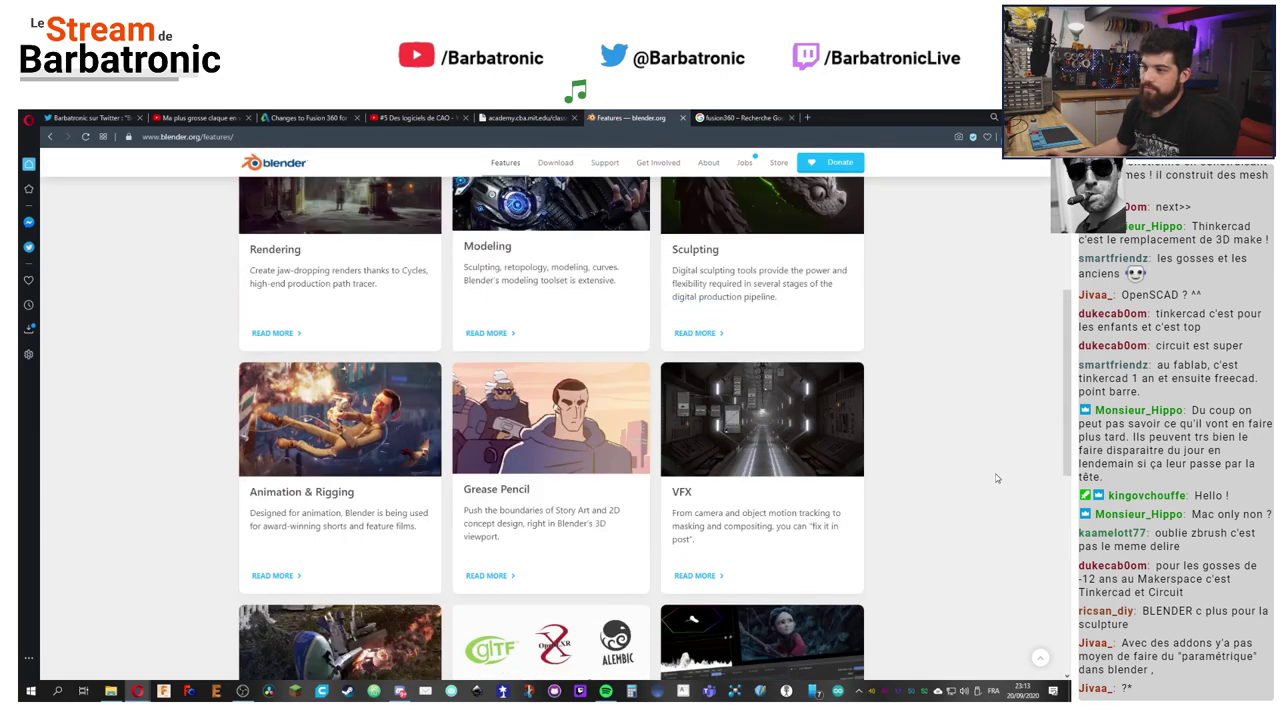
scroll(996, 478, up, 2)
scroll(996, 478, down, 2)
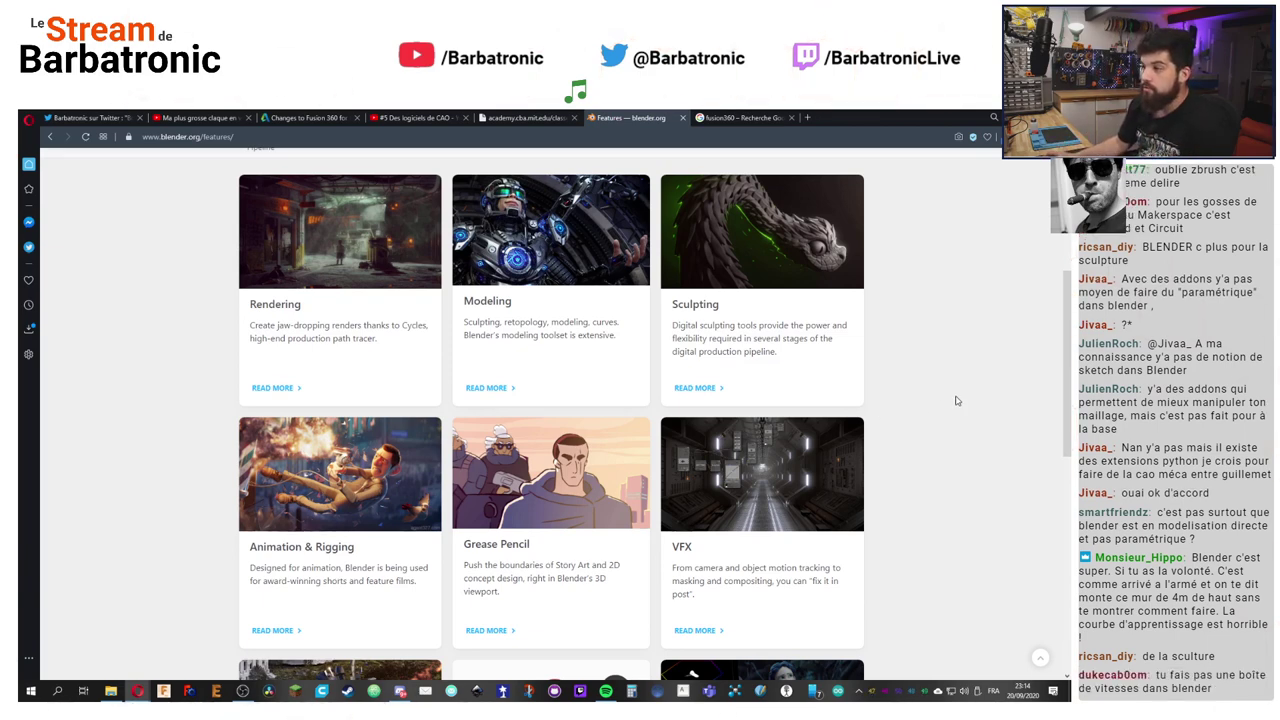
scroll(956, 401, down, 3)
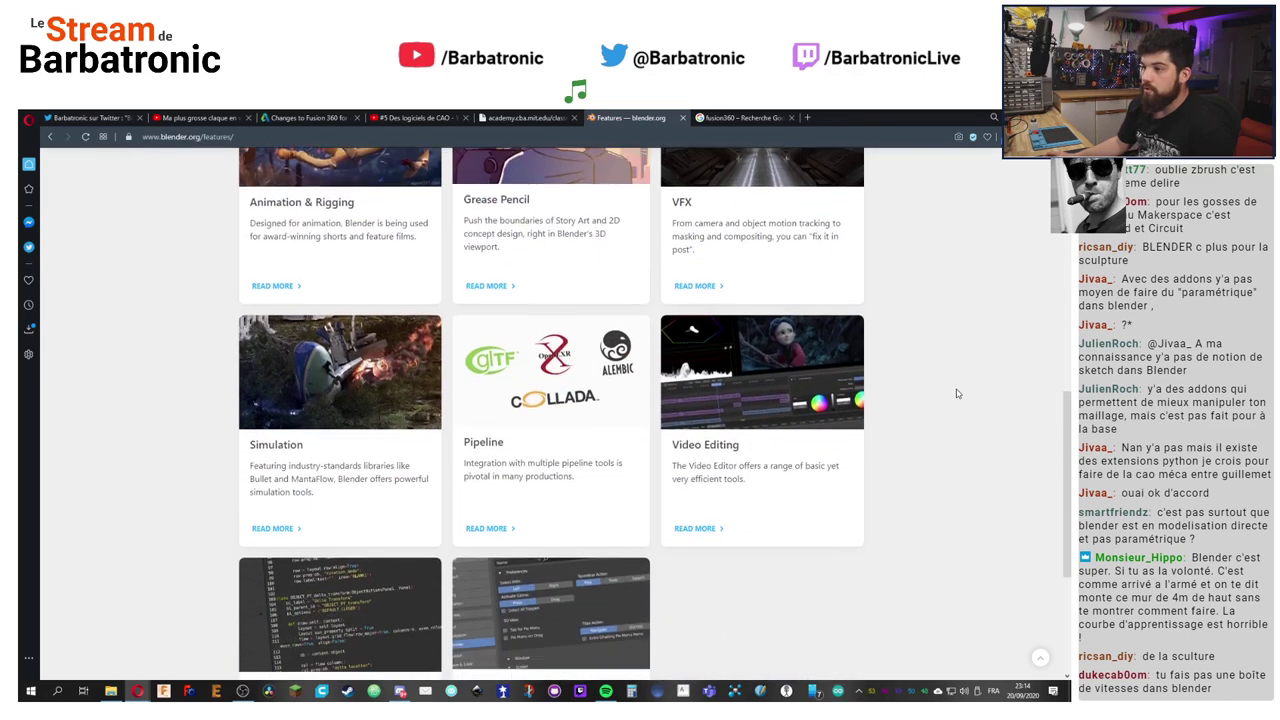
scroll(956, 394, down, 1)
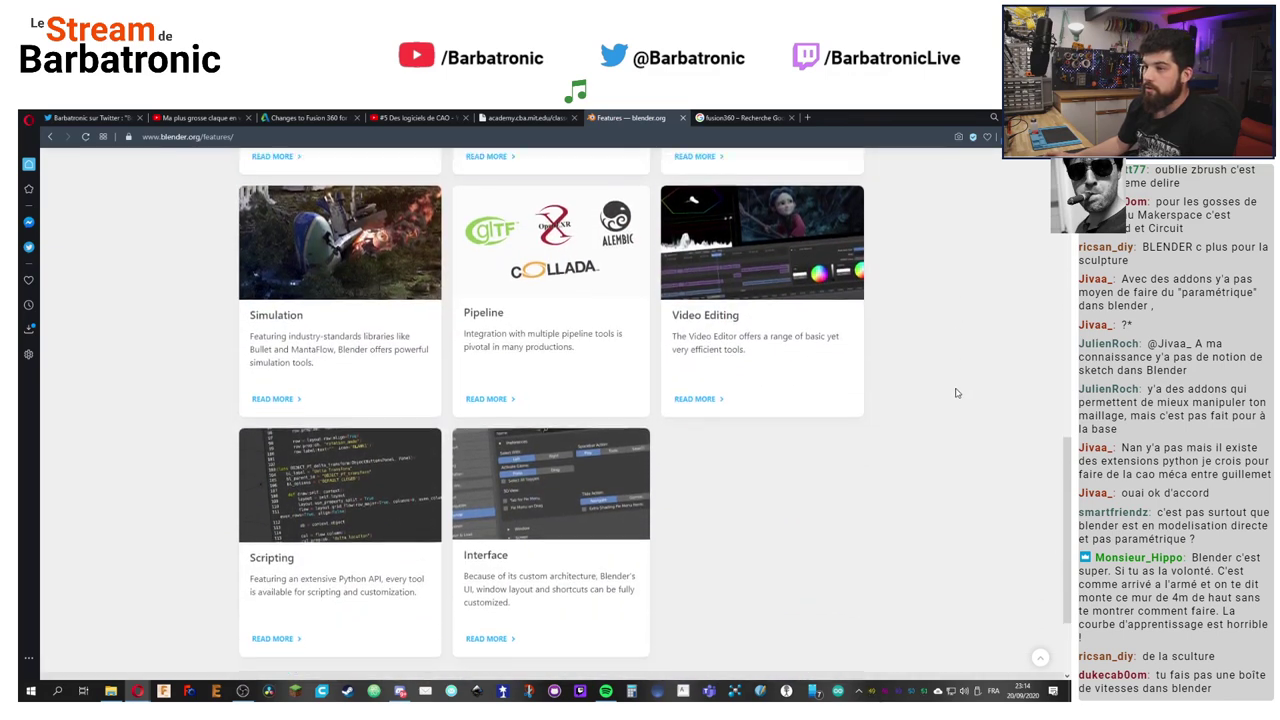
scroll(956, 410, up, 1)
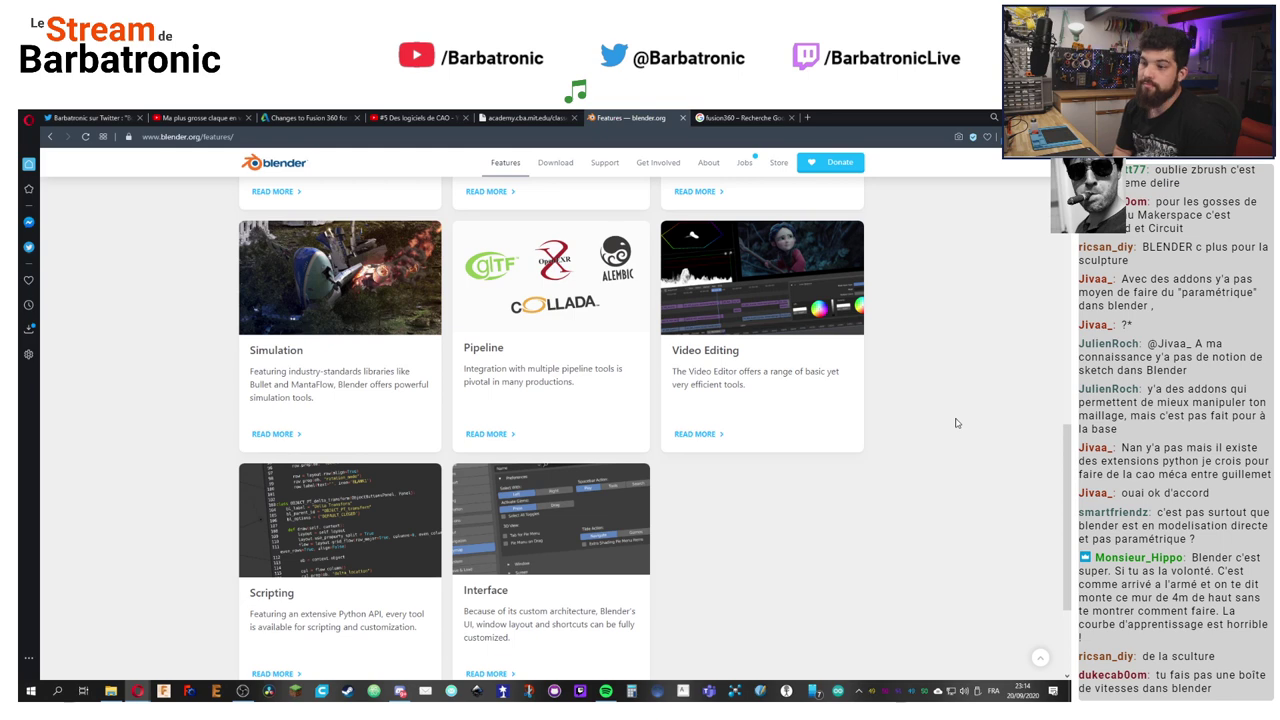
drag(243, 589, 407, 637)
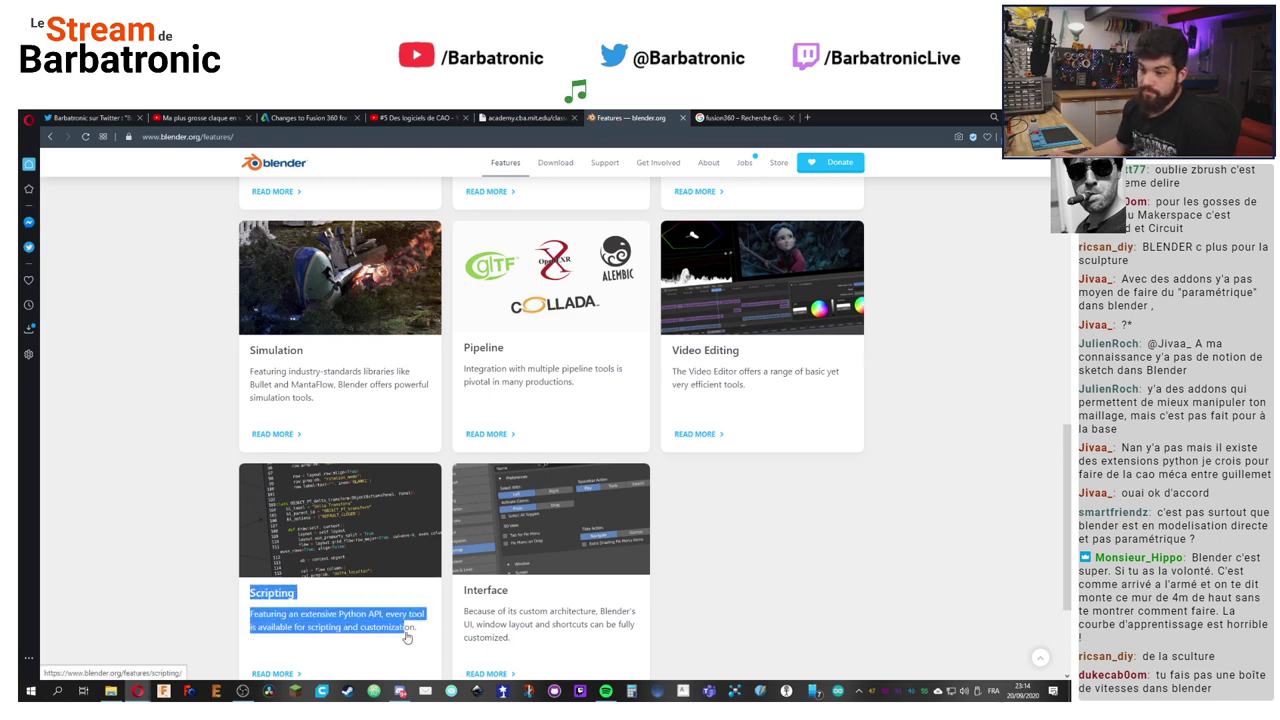
scroll(289, 571, down, 2)
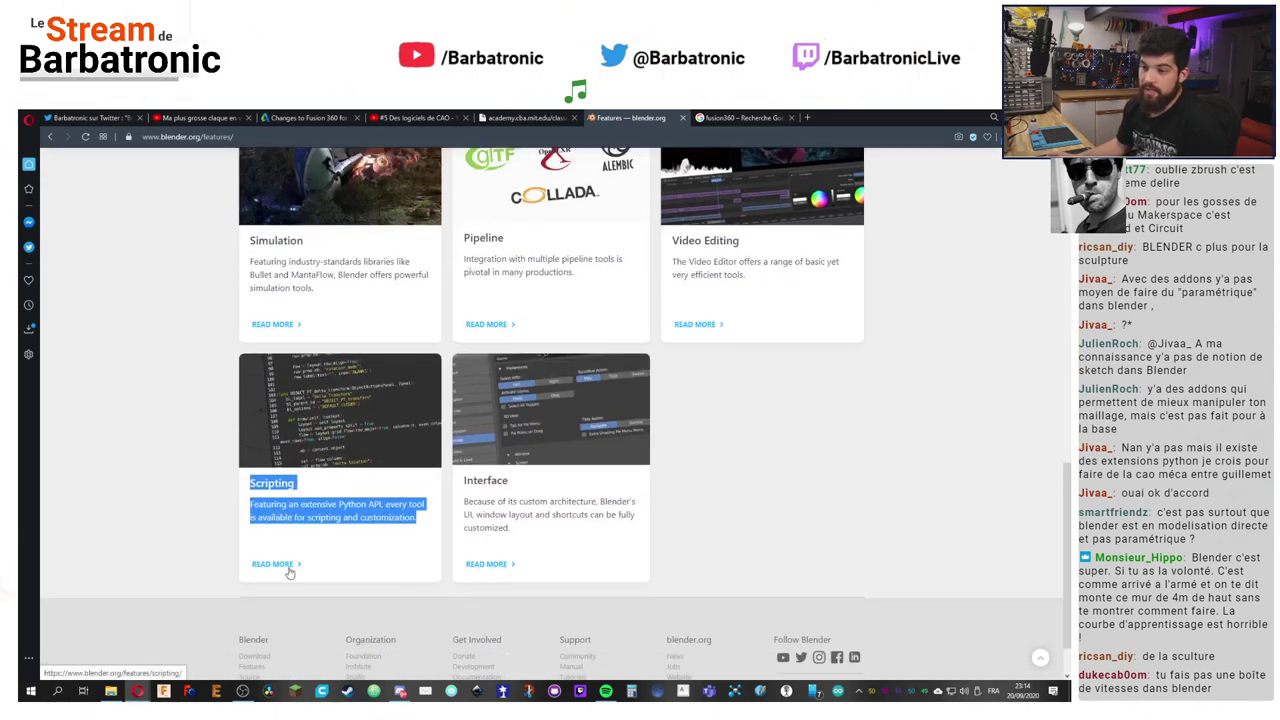
click(760, 512)
scroll(772, 513, up, 1)
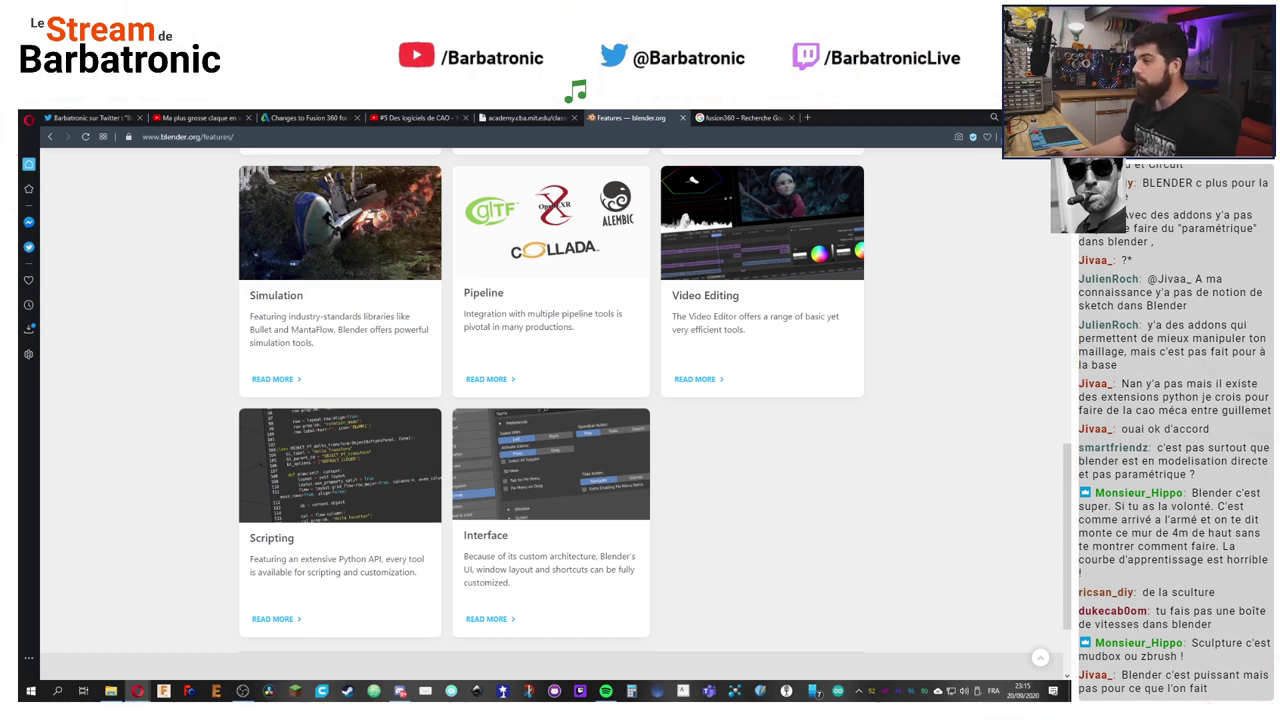
scroll(900, 490, up, 4)
scroll(940, 500, up, 4)
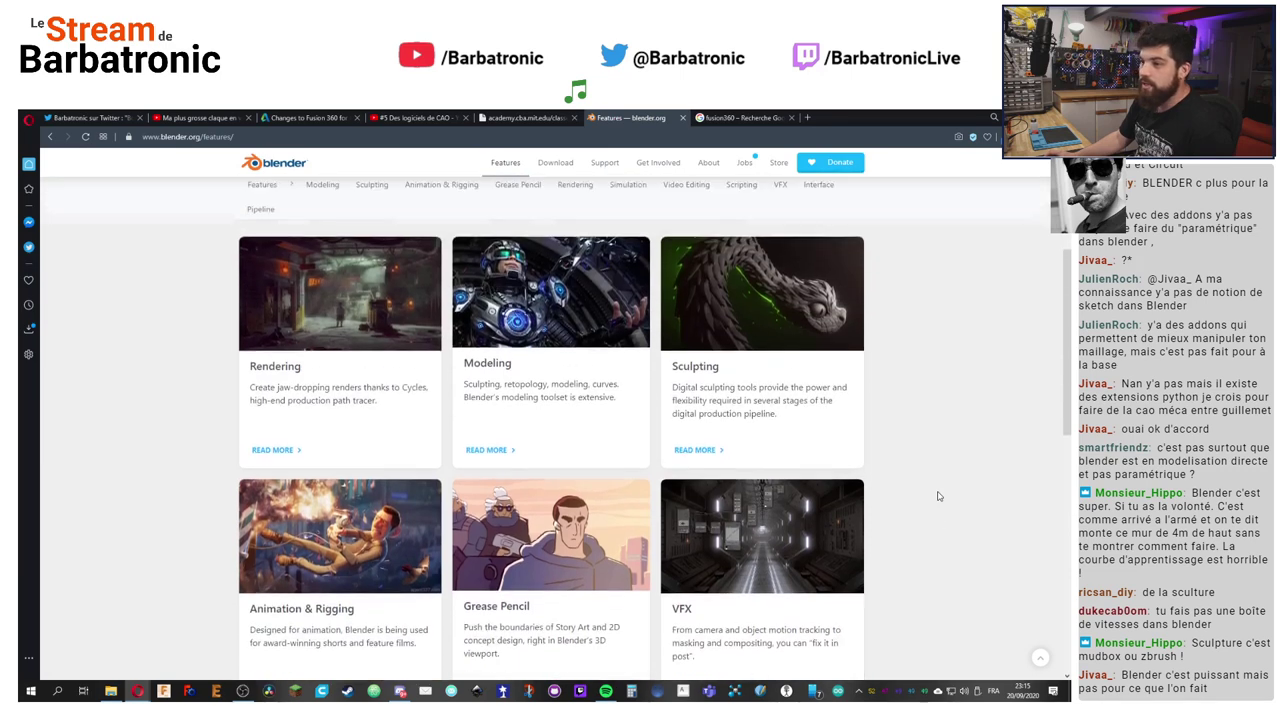
scroll(947, 520, down, 2)
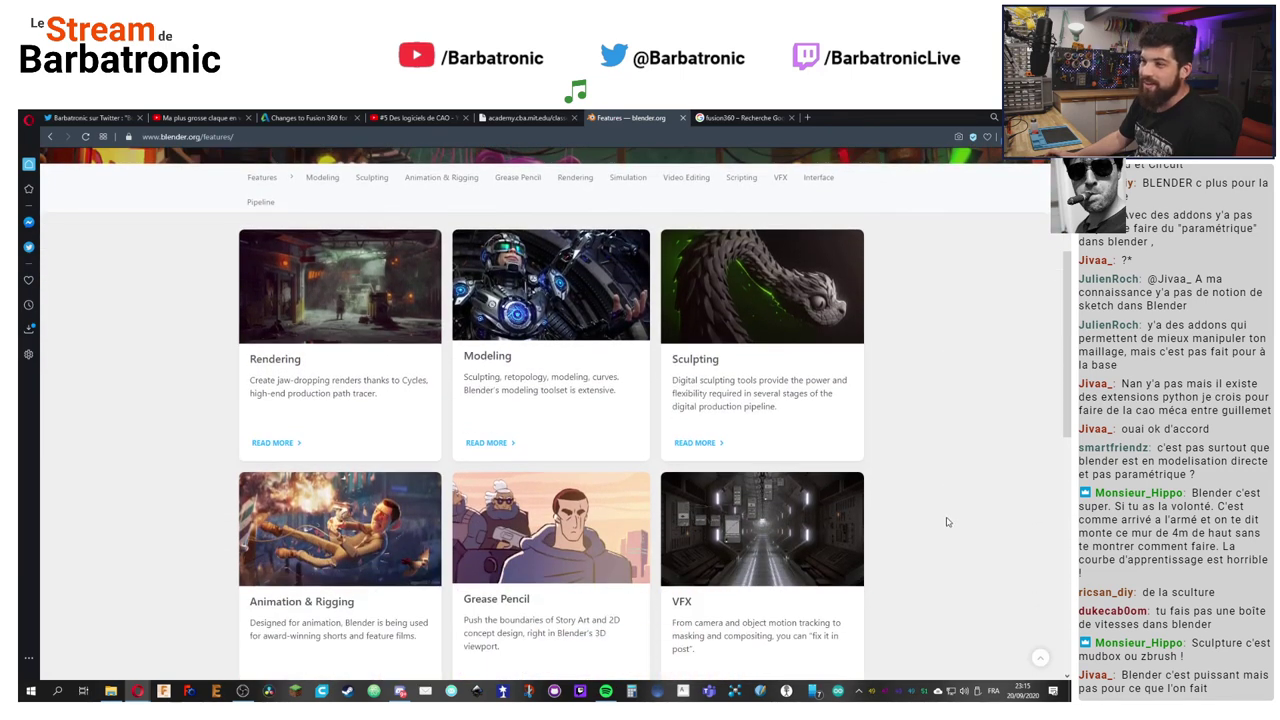
scroll(949, 524, down, 1)
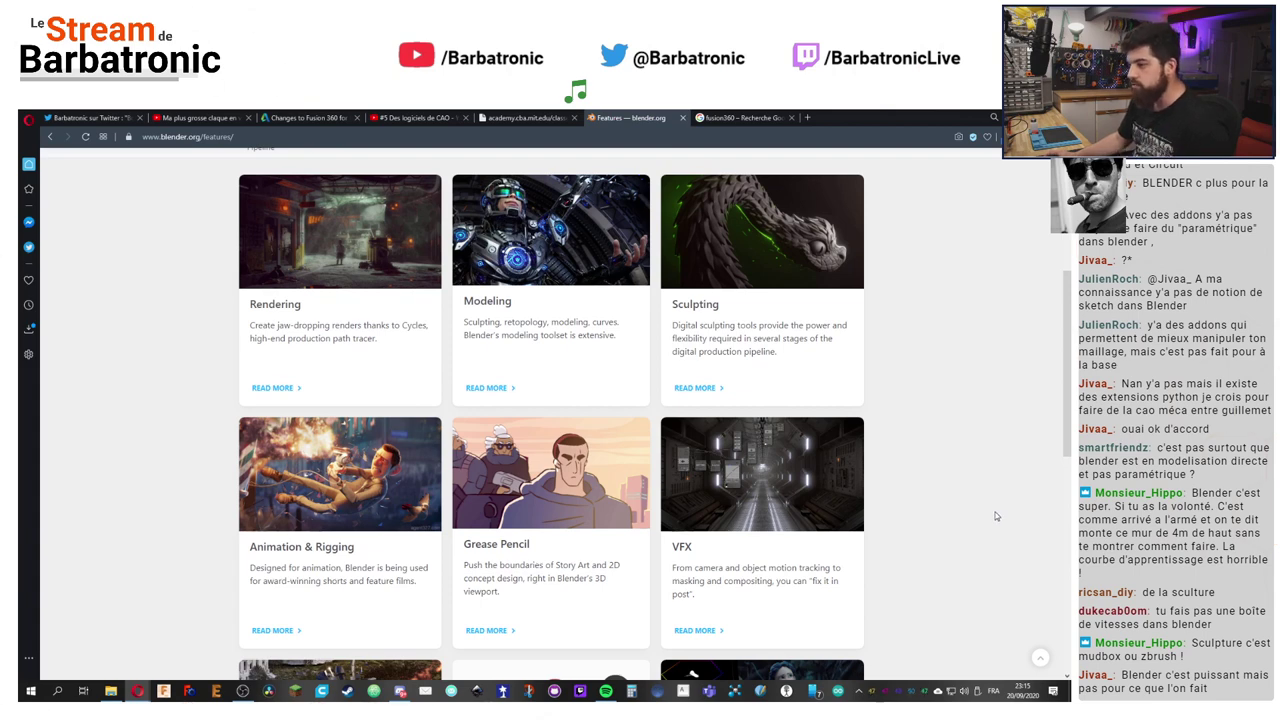
scroll(995, 515, down, 5)
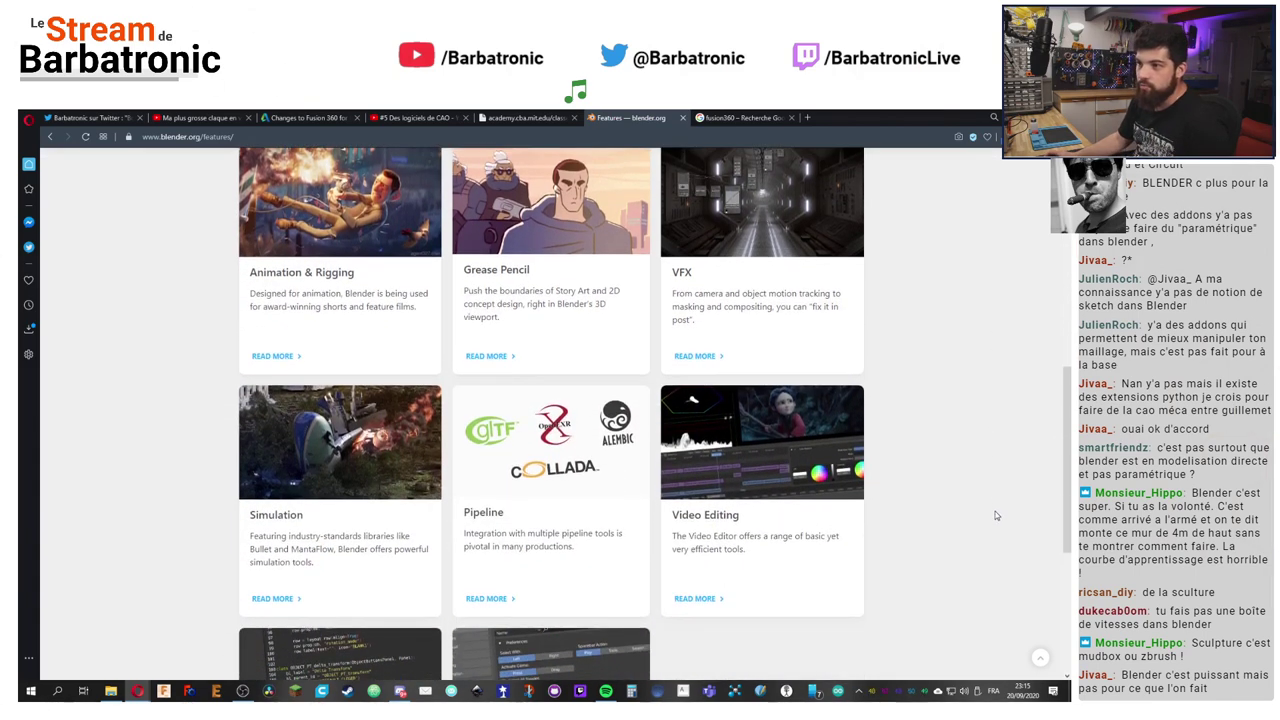
scroll(995, 515, down, 3)
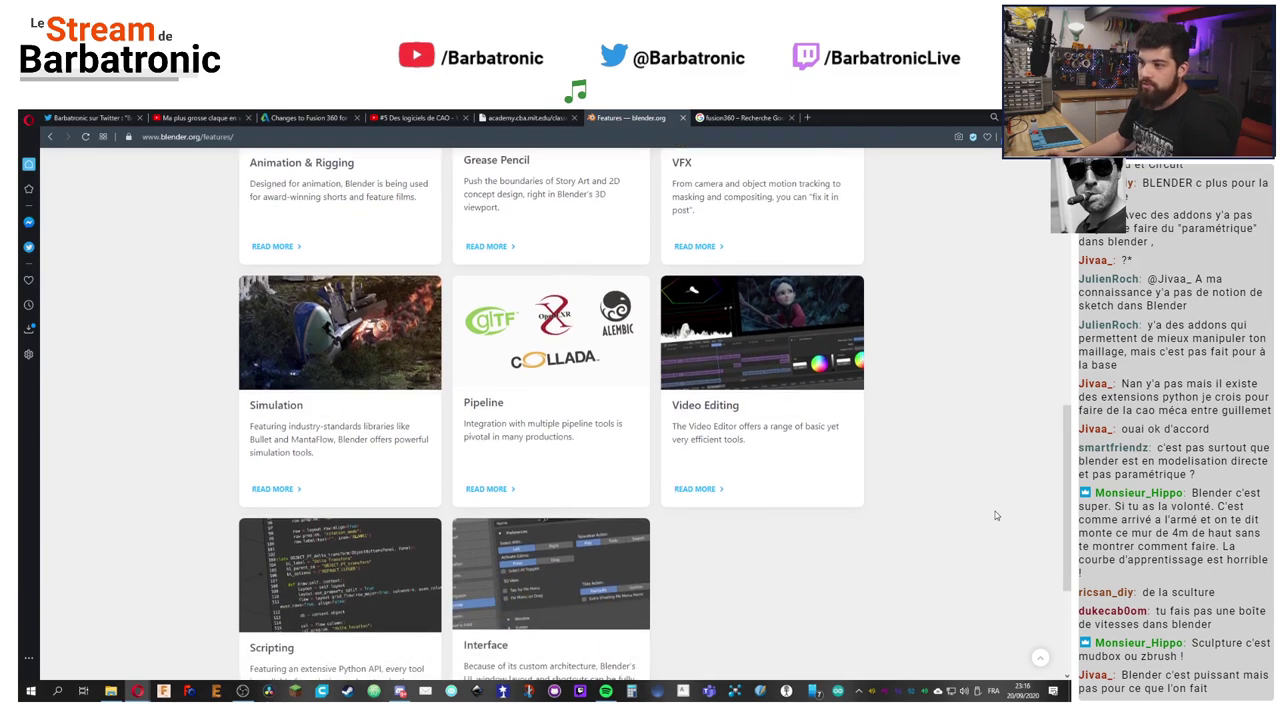
scroll(995, 515, up, 4)
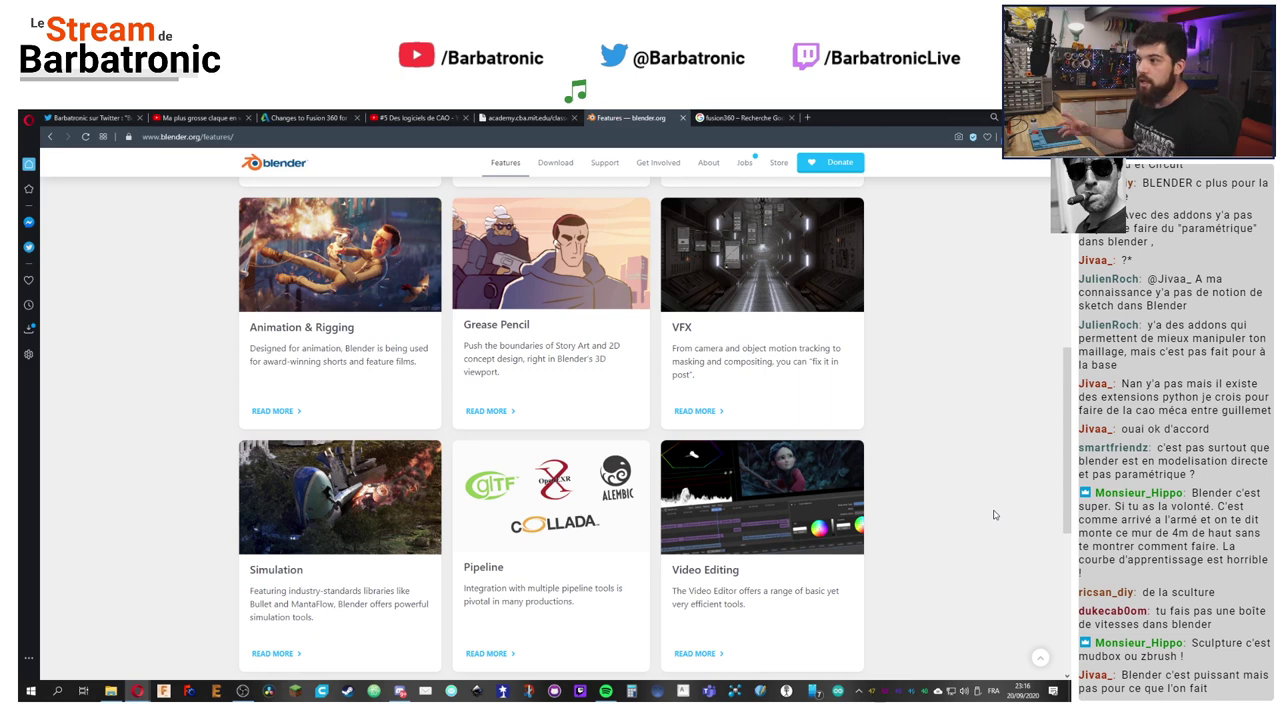
scroll(978, 438, up, 1)
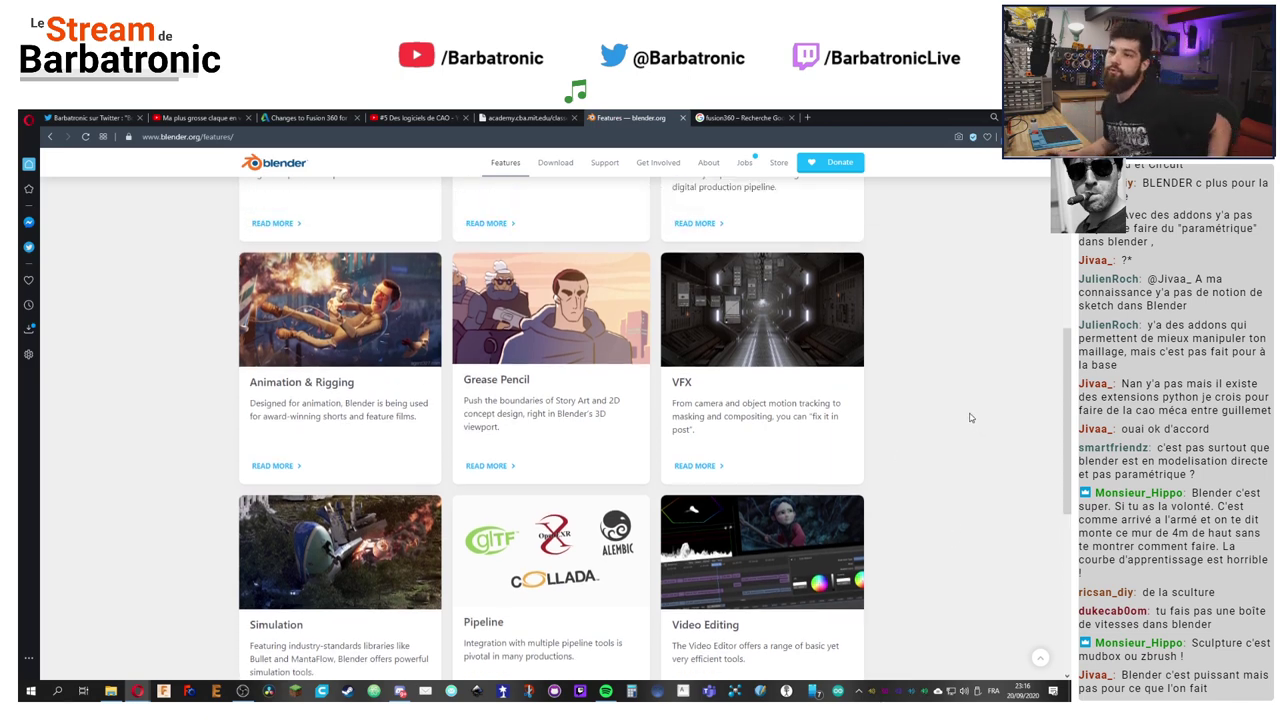
scroll(969, 418, up, 8)
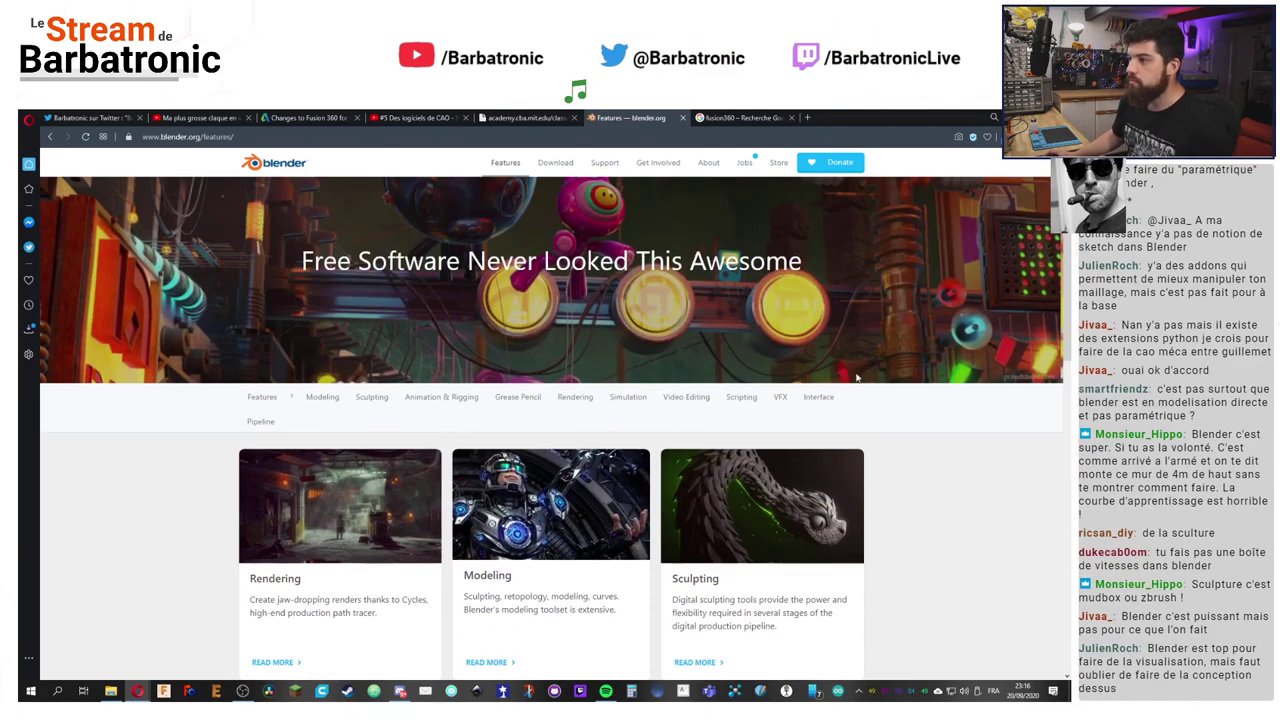
scroll(885, 430, up, 1)
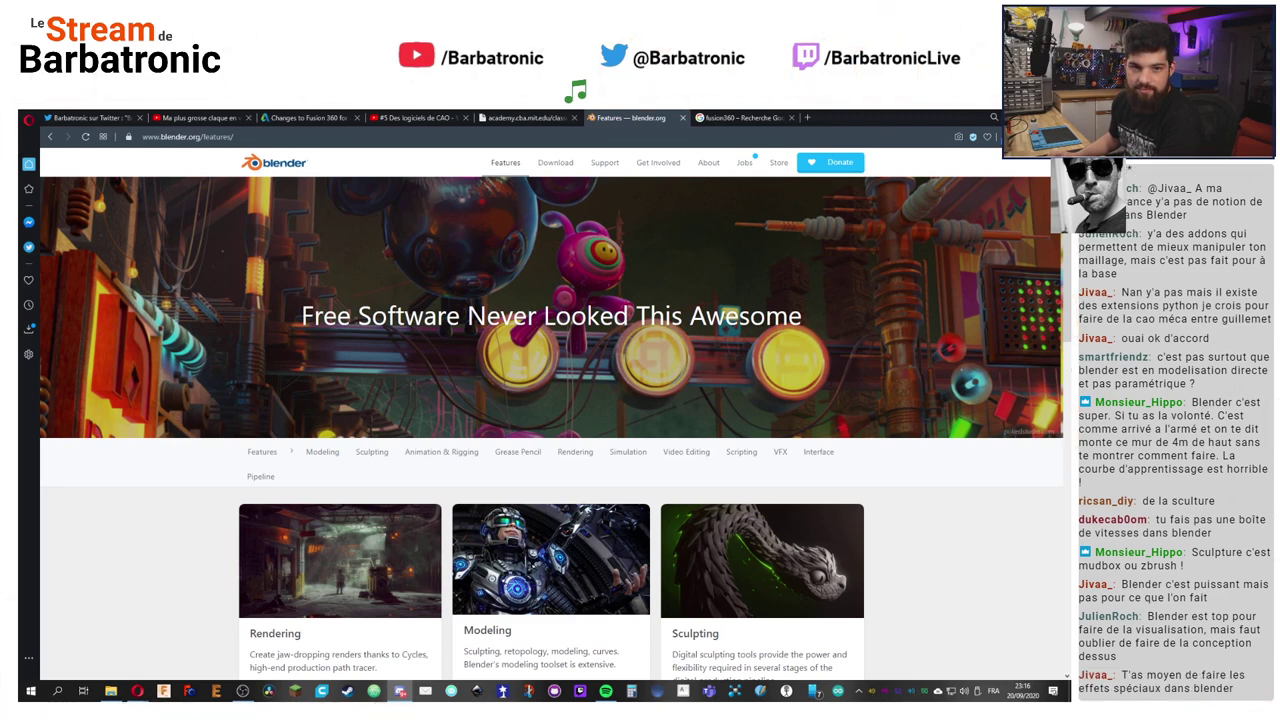
Step: Close the Blender tab and open the ZBrush link from the MIT list in a new tab
click(114, 516)
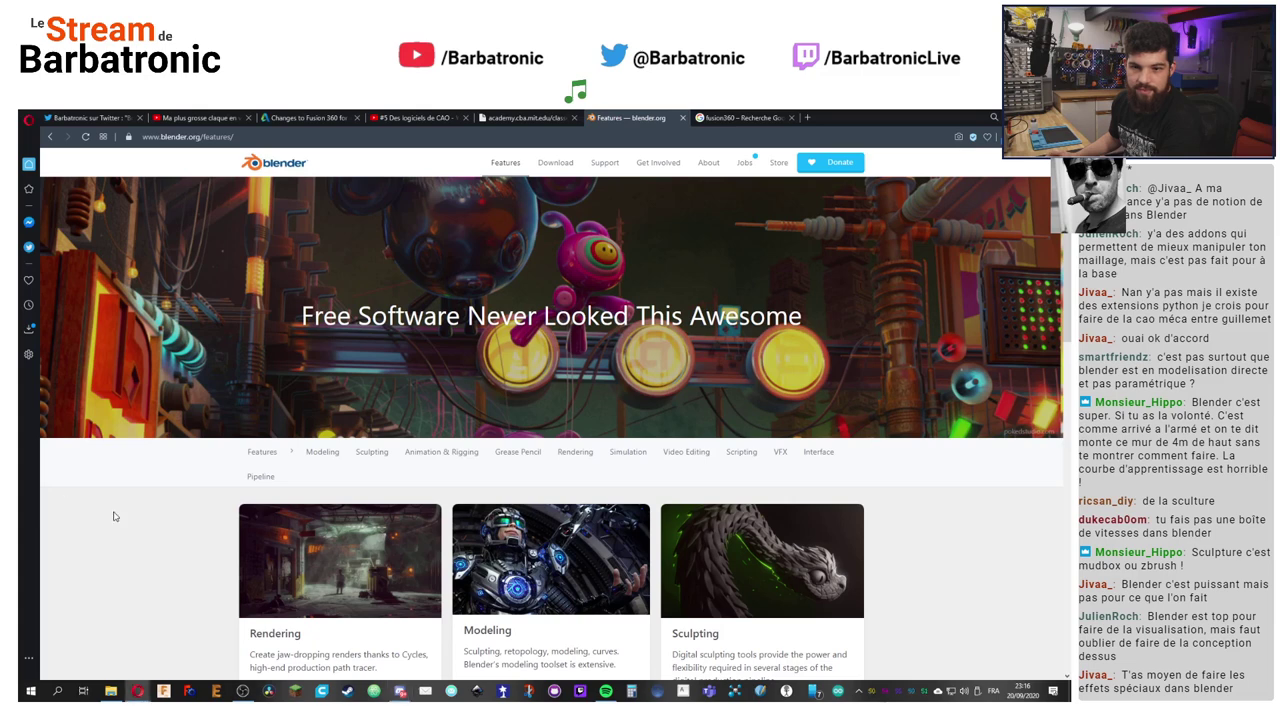
click(538, 120)
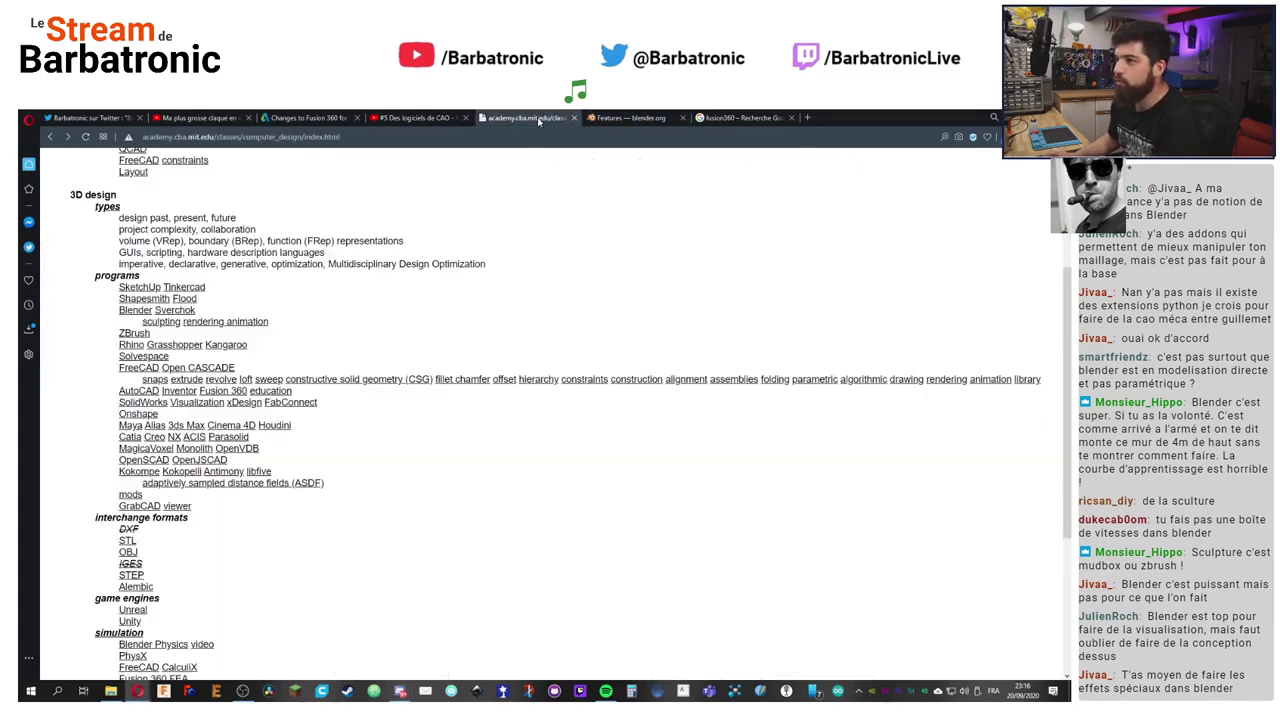
click(682, 118)
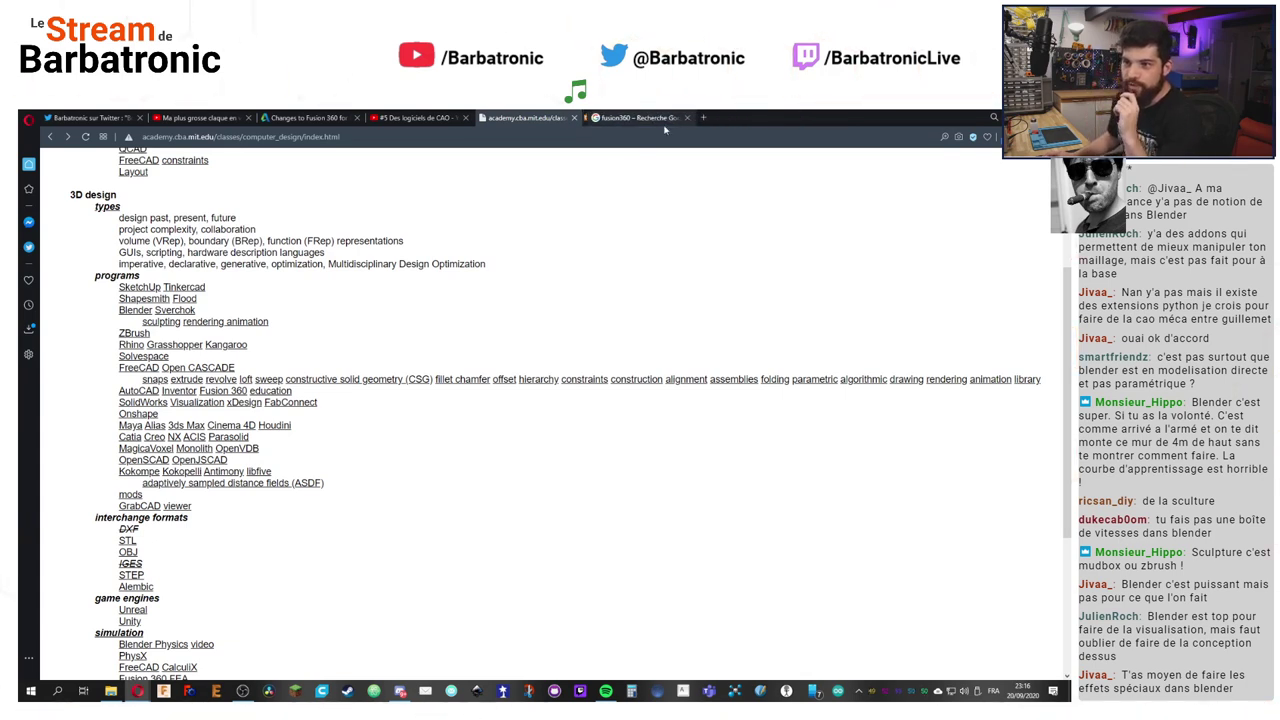
right_click(128, 334)
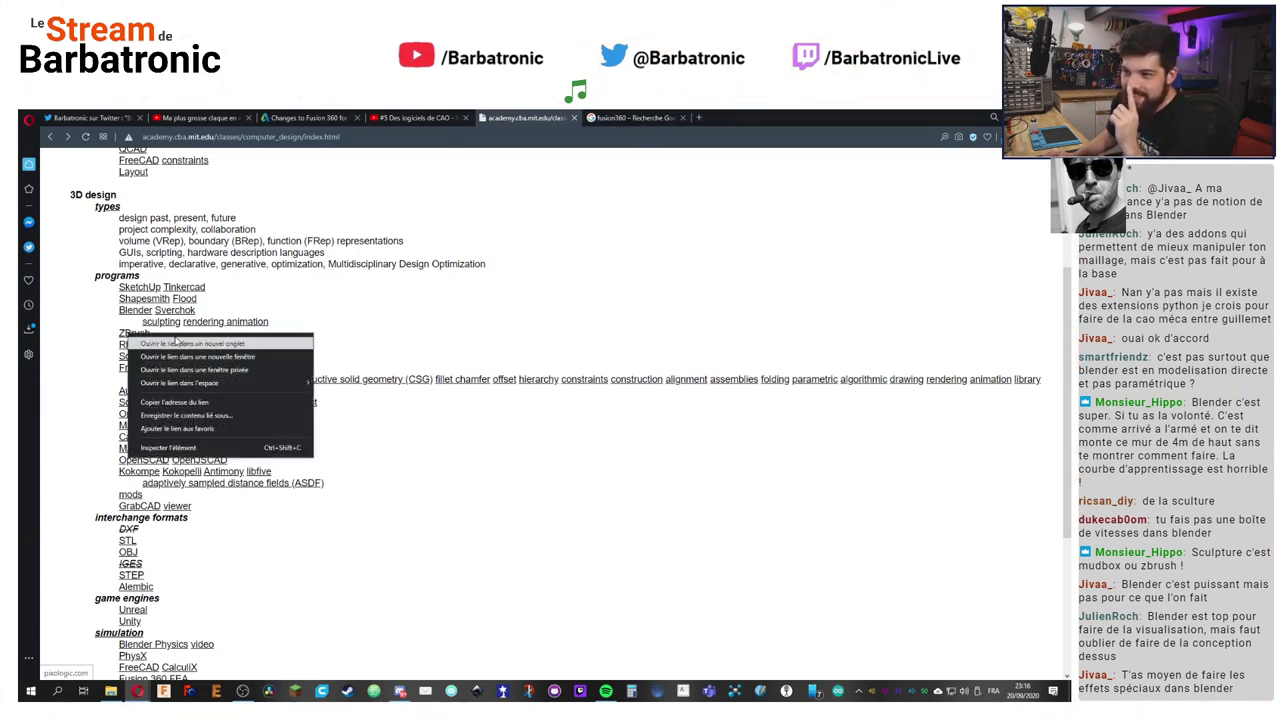
click(260, 342)
click(636, 120)
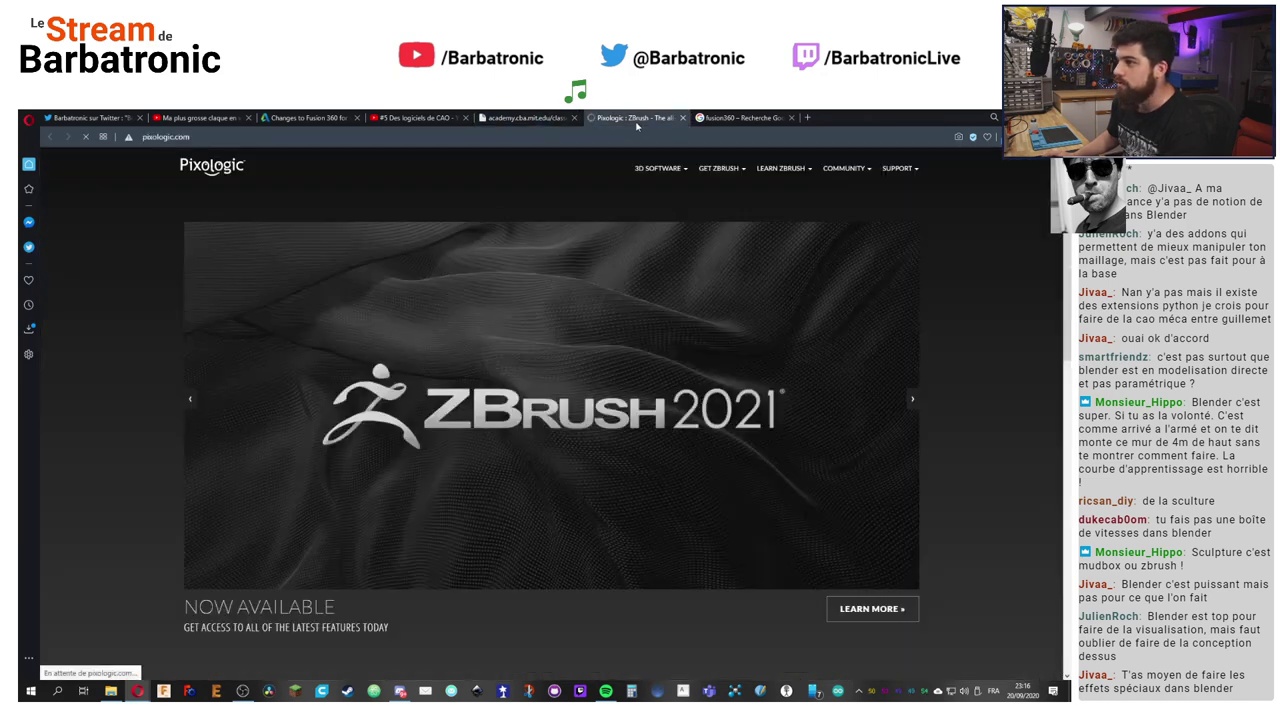
Step: View ZBrush's features page under 3D Software, then return to the MIT program list
scroll(948, 386, down, 4)
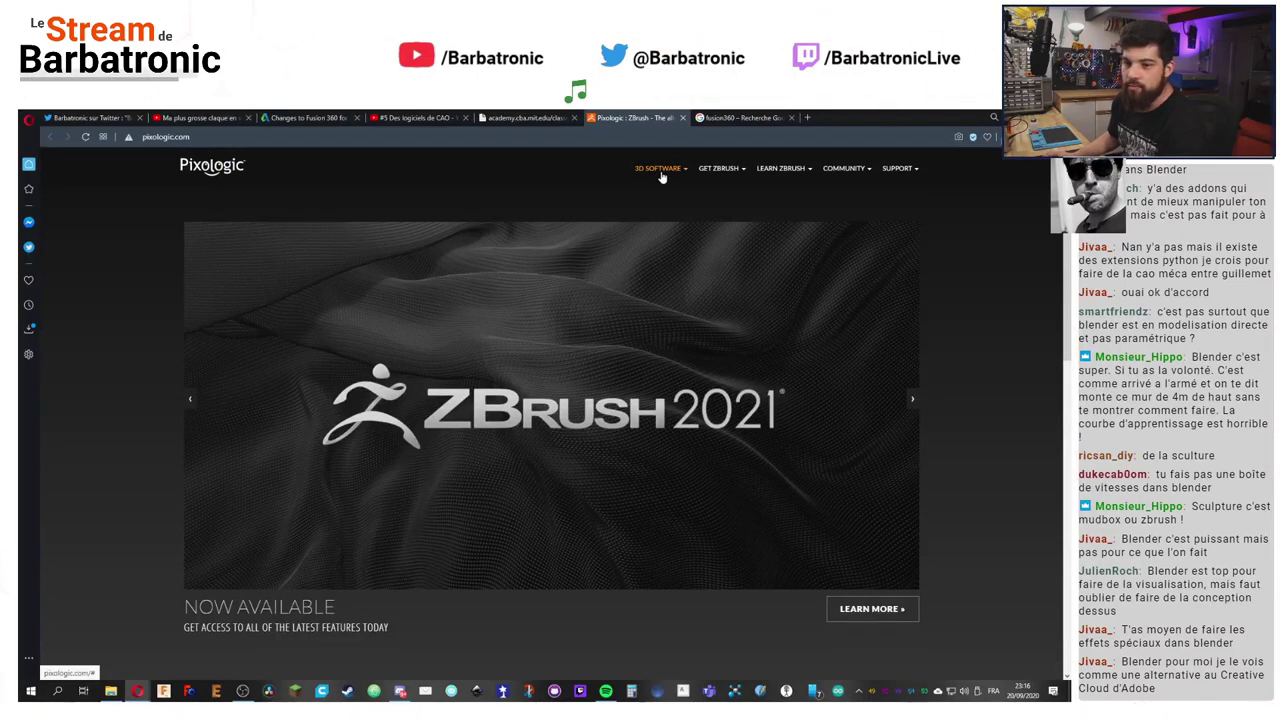
mouse_move(661, 176)
click(666, 213)
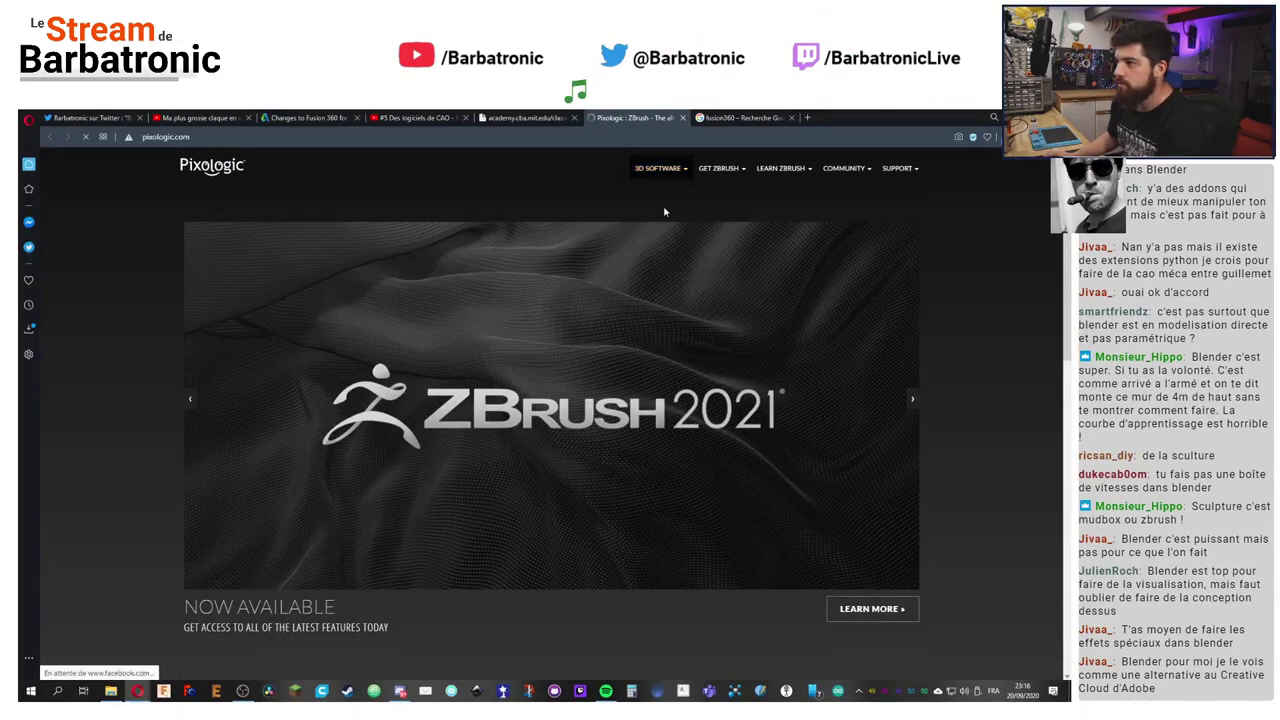
scroll(912, 400, down, 7)
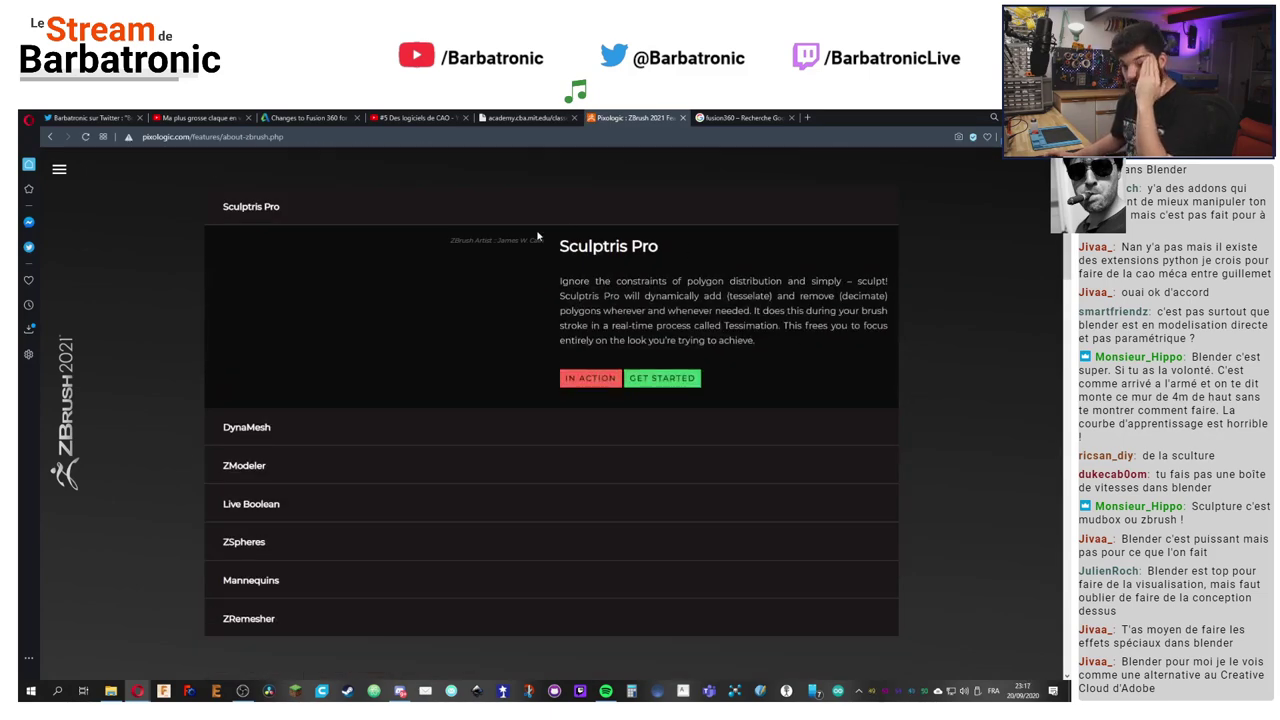
scroll(957, 369, up, 7)
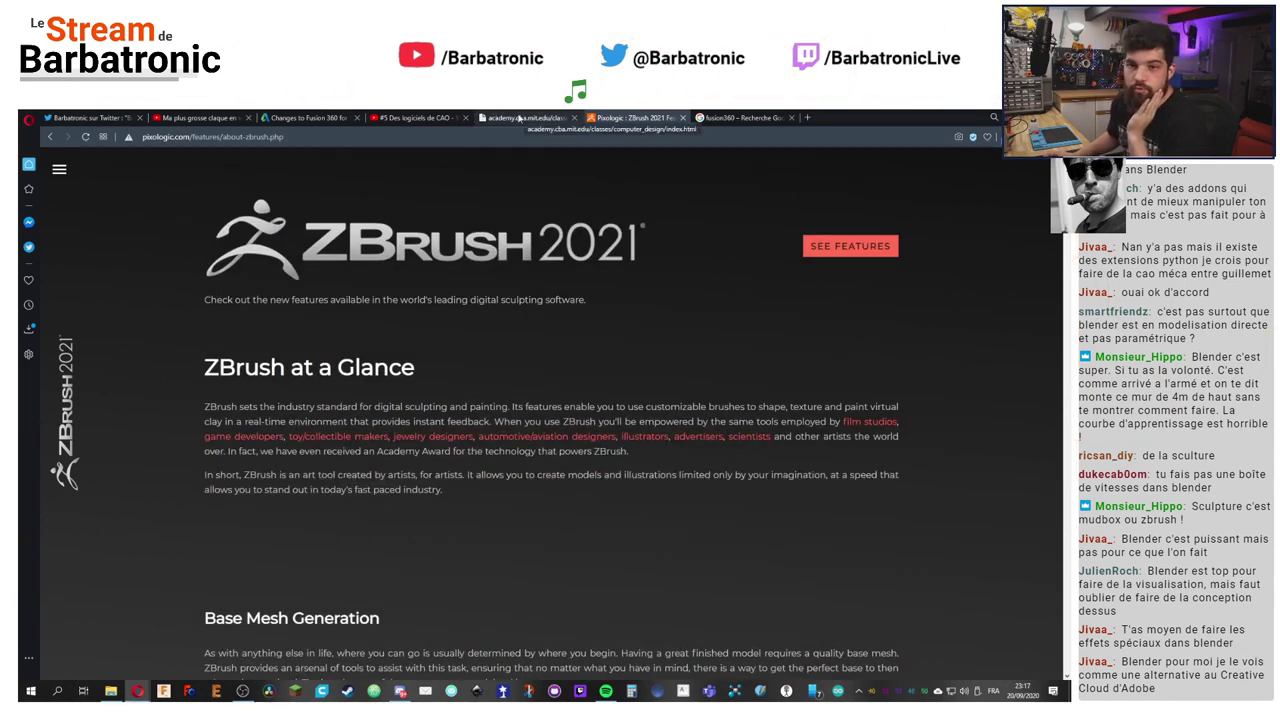
click(519, 118)
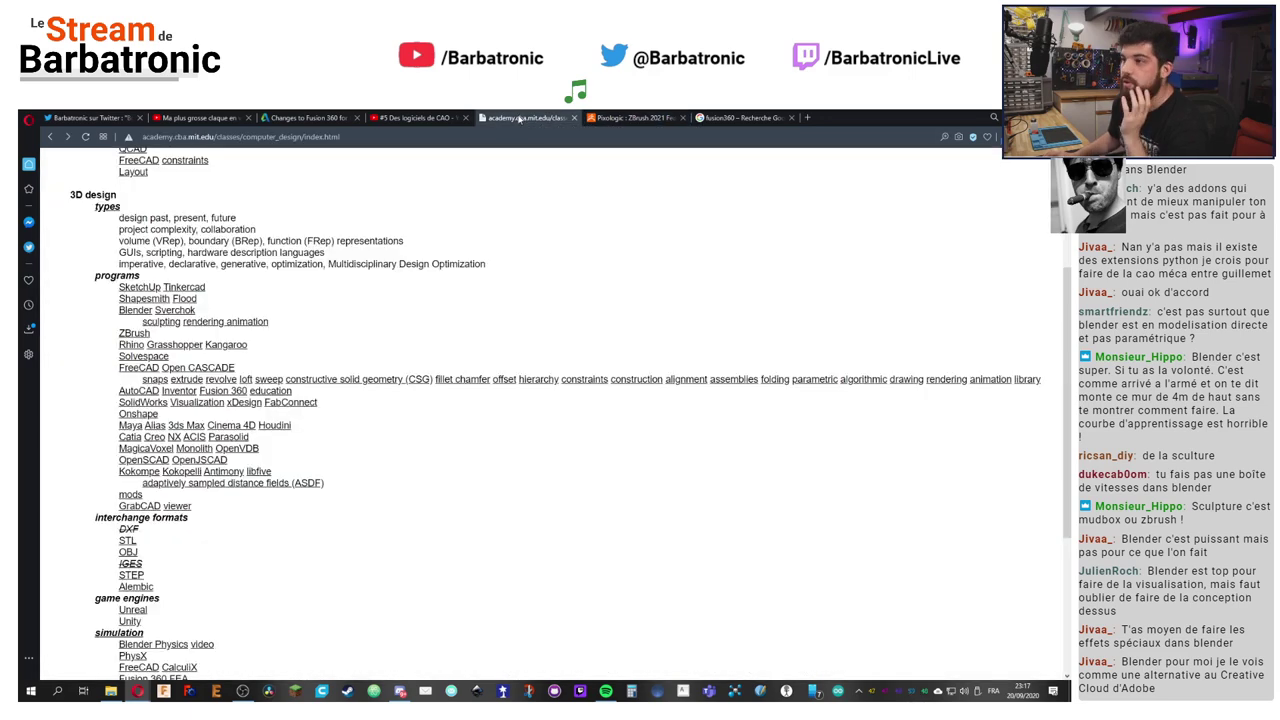
Step: Close the ZBrush tab and open the Rhino link in a new tab showing rhino3d.com
click(684, 118)
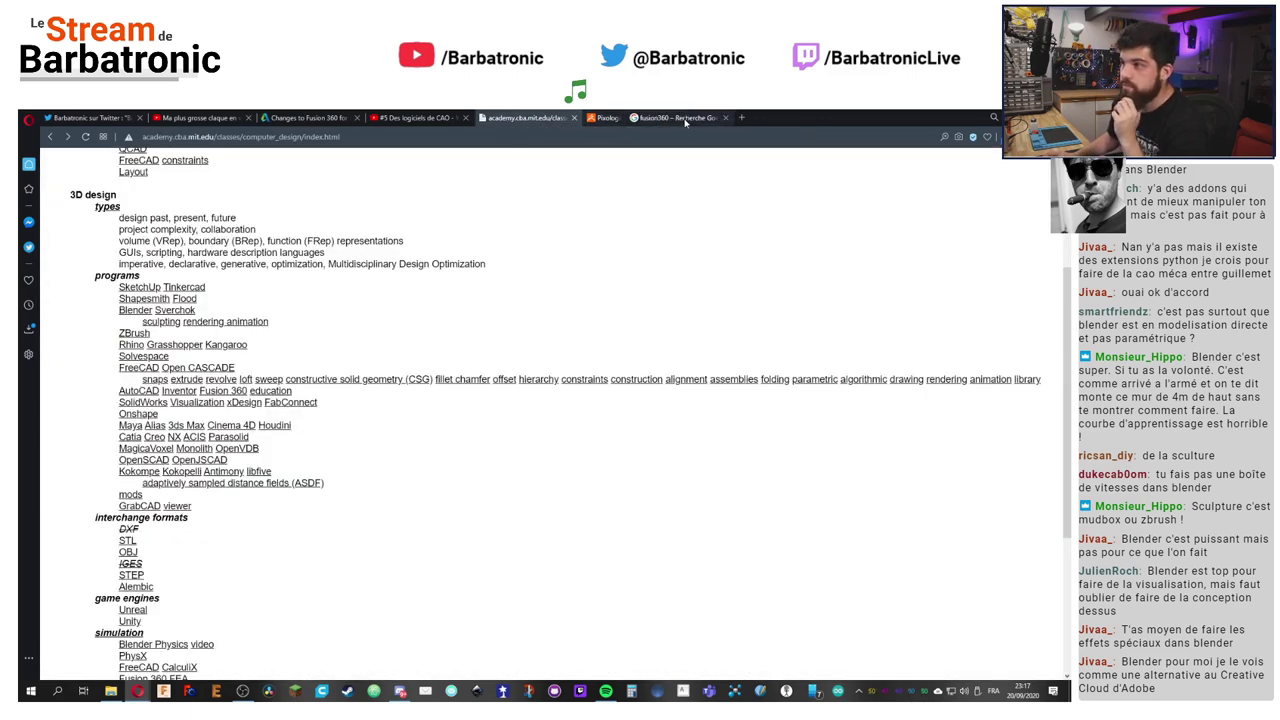
right_click(181, 347)
click(200, 356)
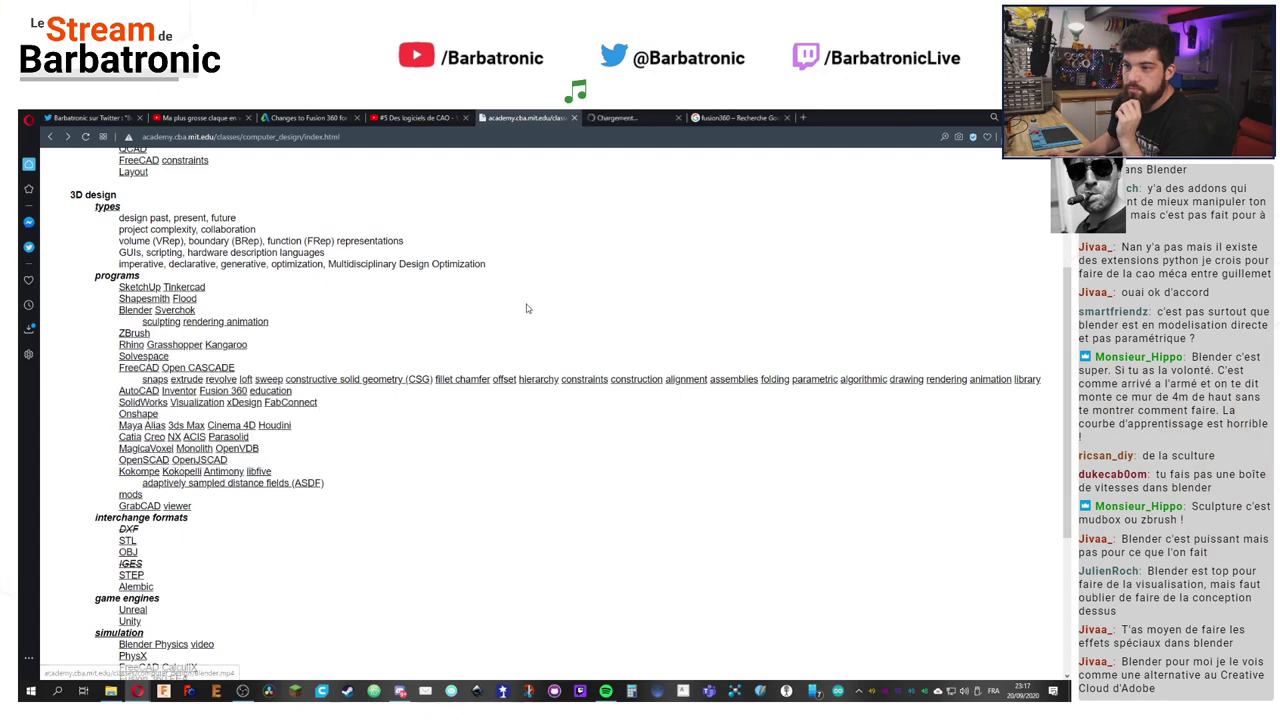
click(641, 118)
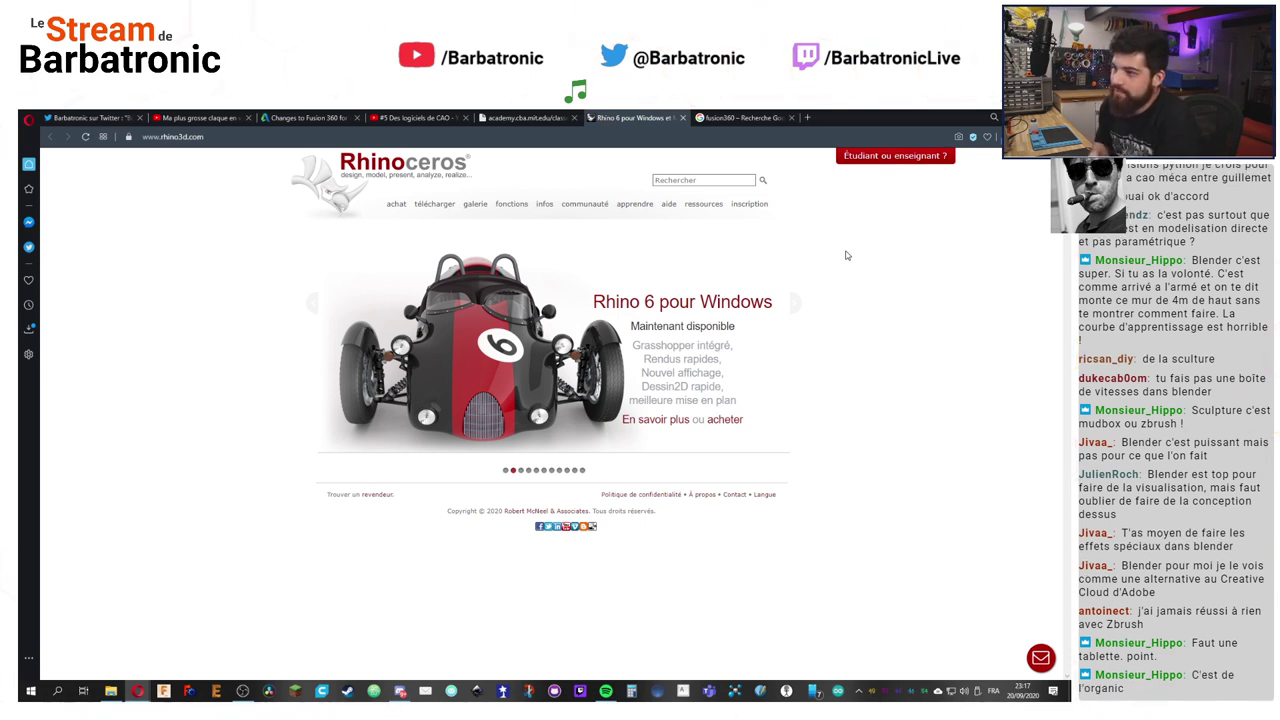
Step: Open the Rhino 'galerie' of top forum topics and scroll through it
click(470, 209)
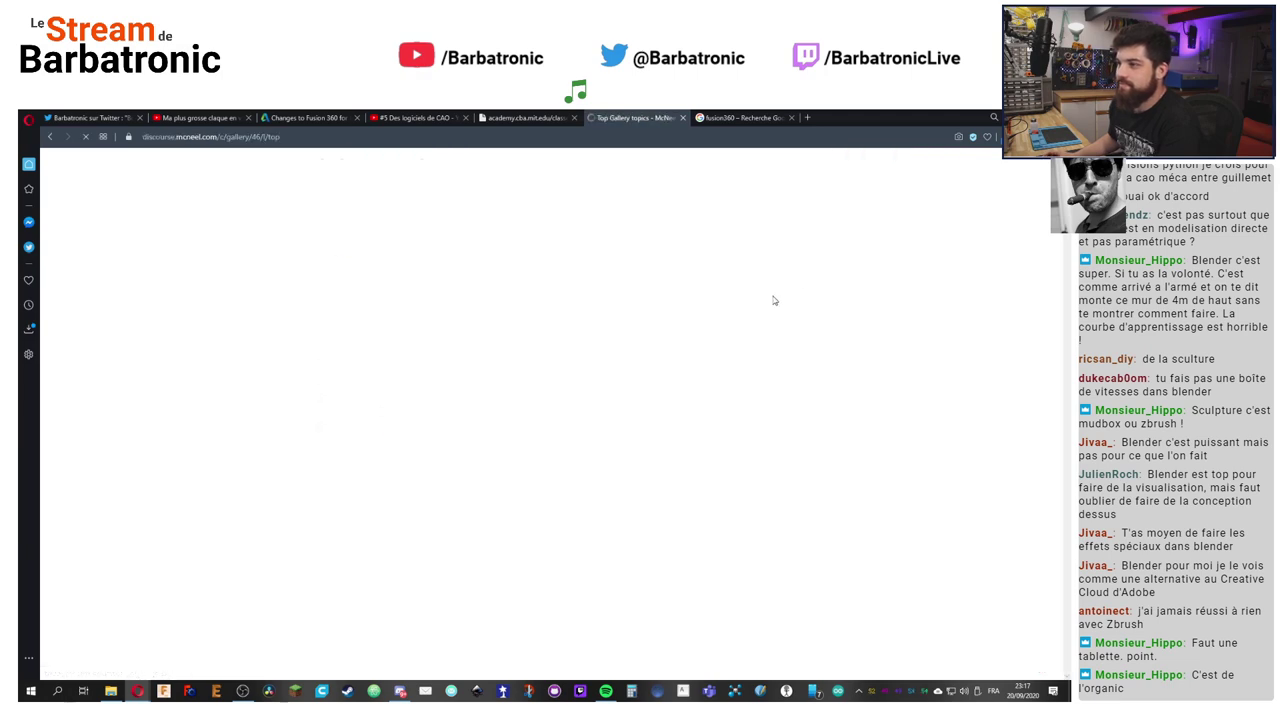
scroll(924, 325, down, 3)
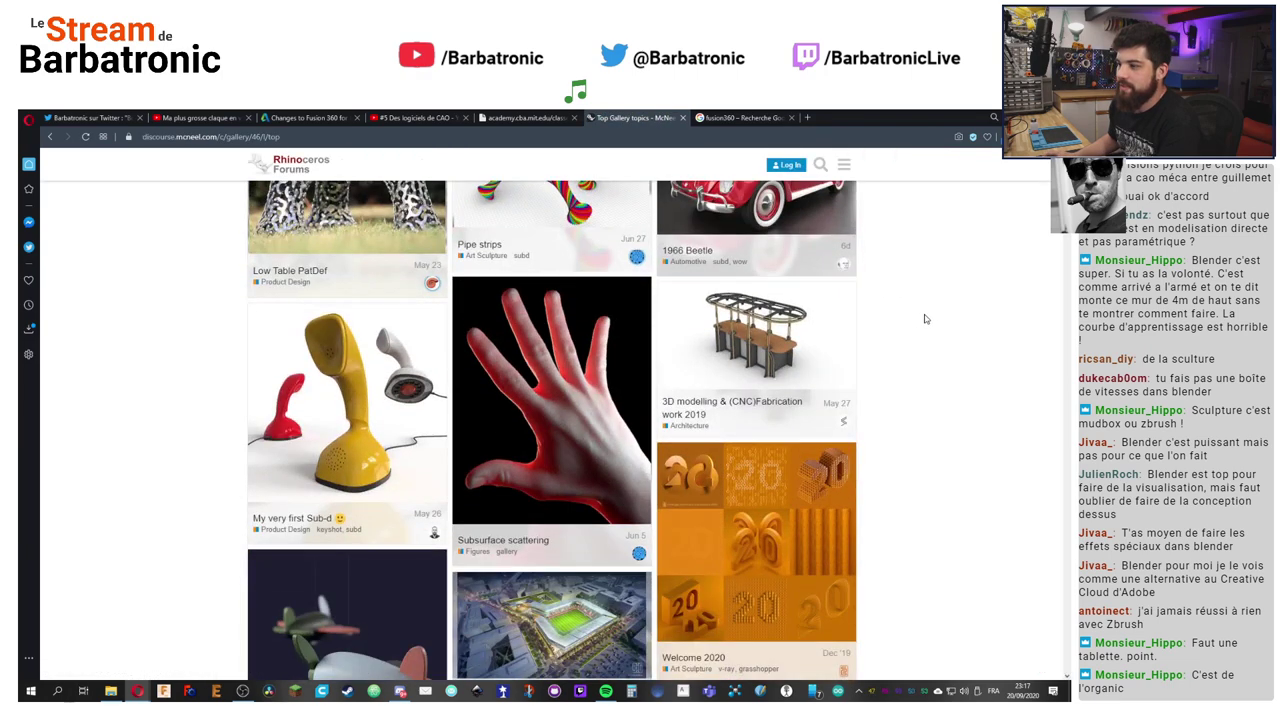
scroll(924, 319, down, 3)
scroll(924, 314, down, 2)
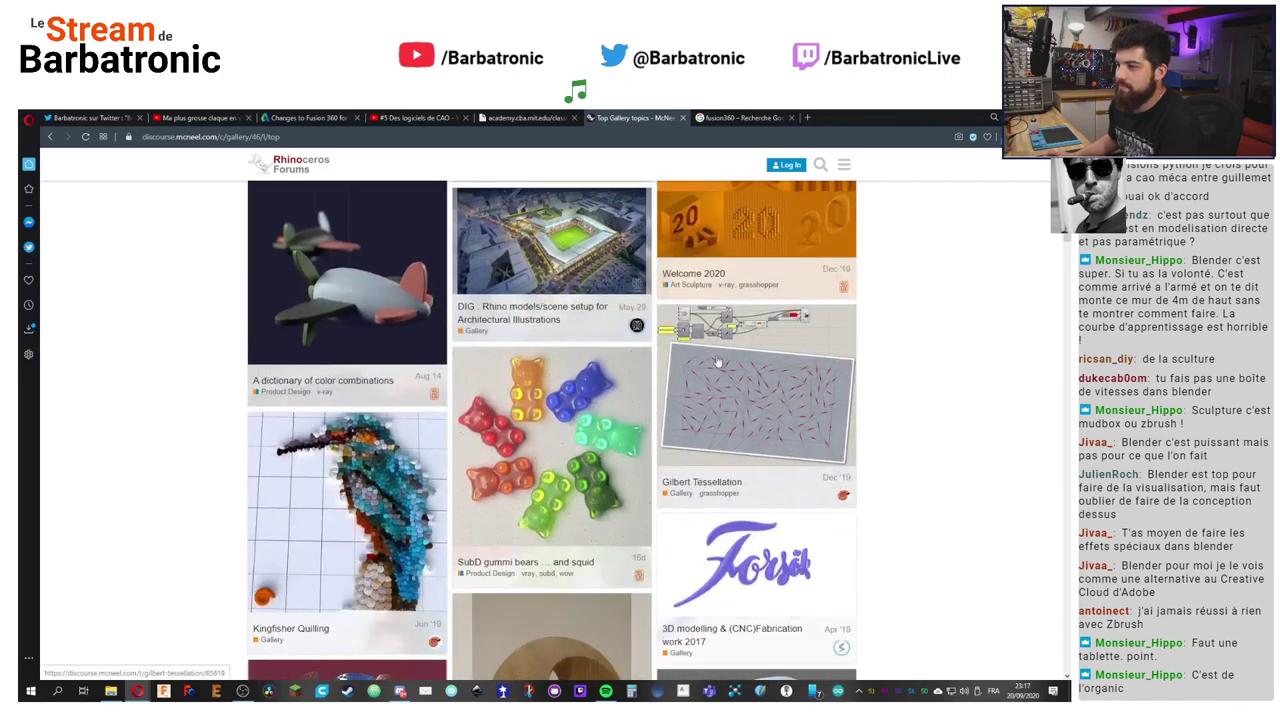
Step: Read the Gilbert Tessellation post, then go back to the gallery
click(721, 366)
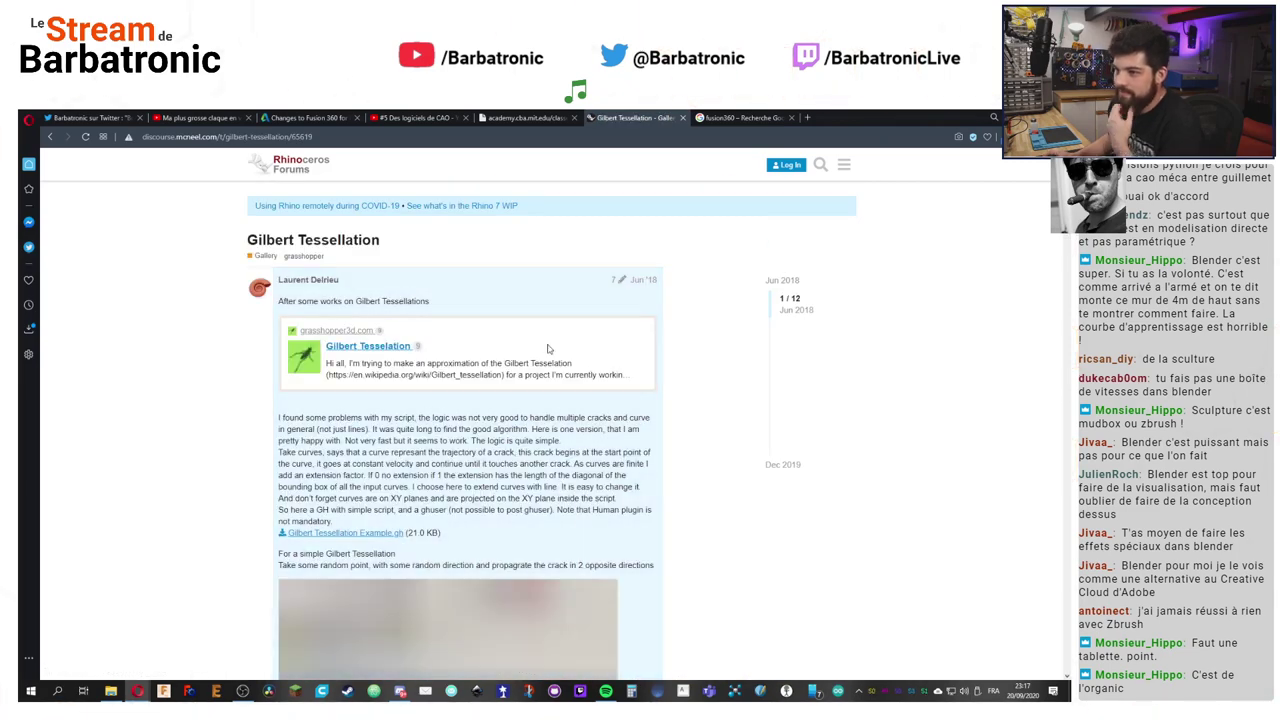
scroll(760, 384, down, 3)
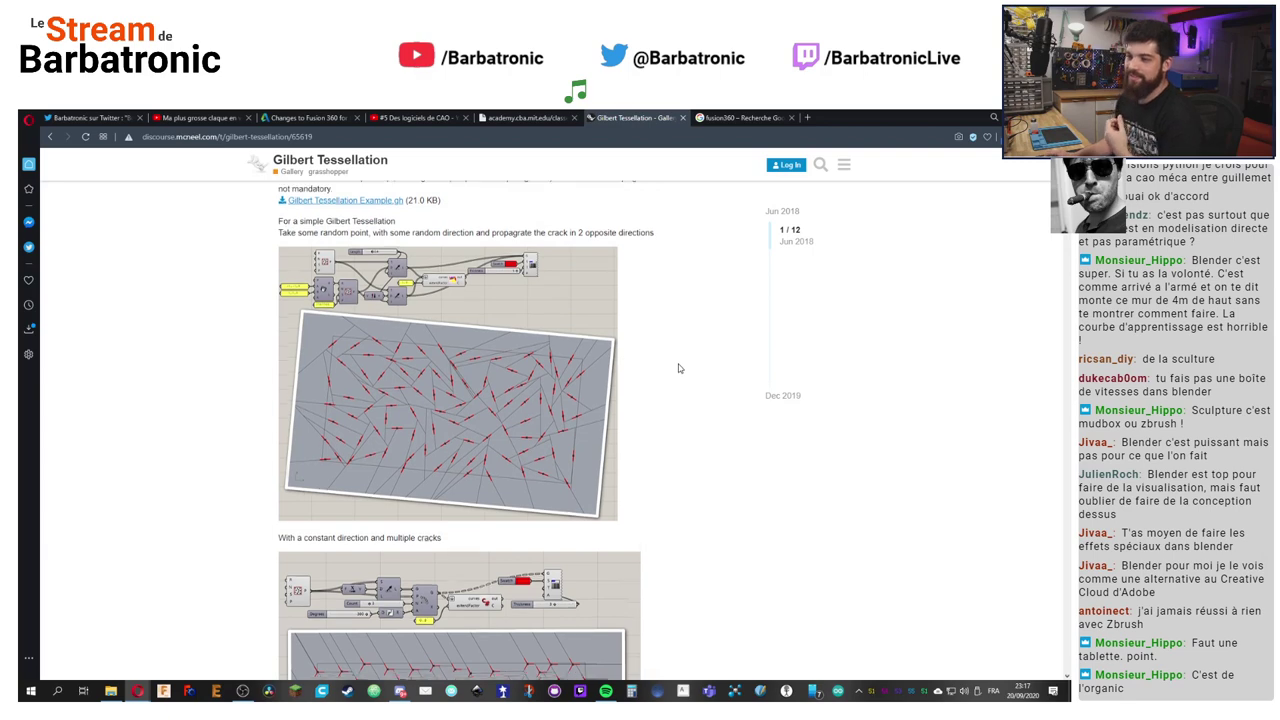
scroll(678, 363, down, 1)
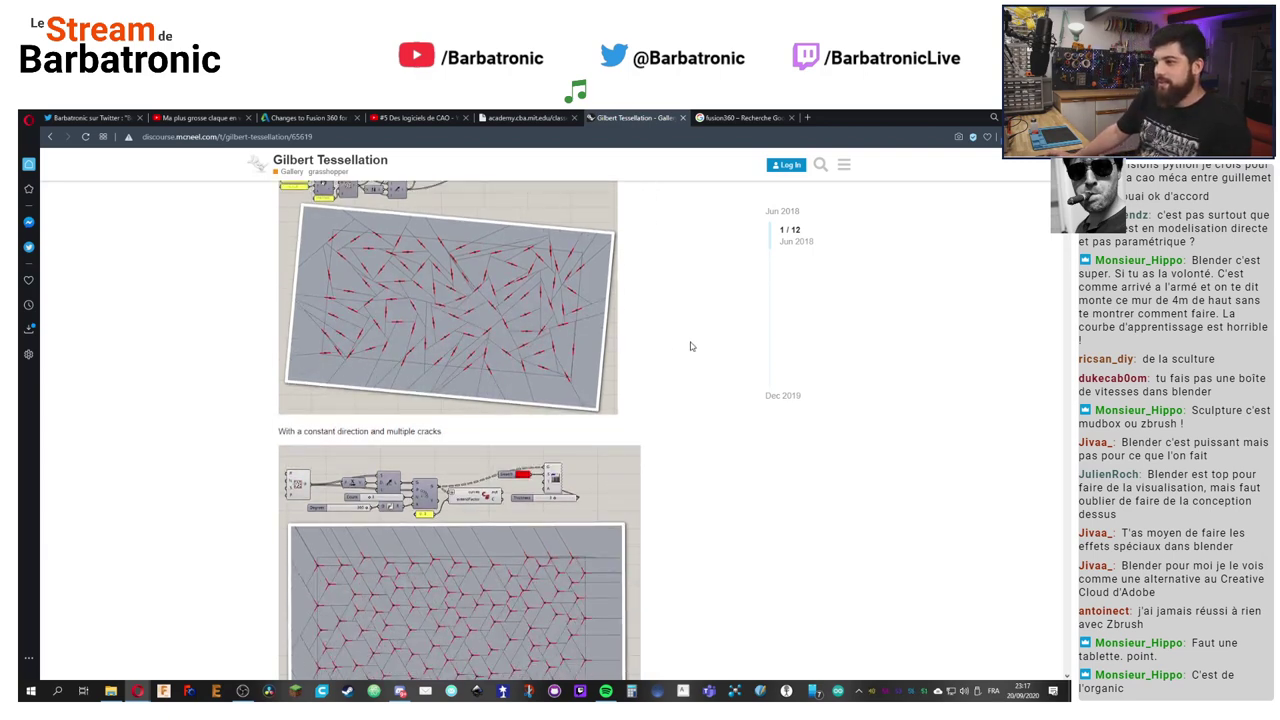
scroll(690, 344, down, 2)
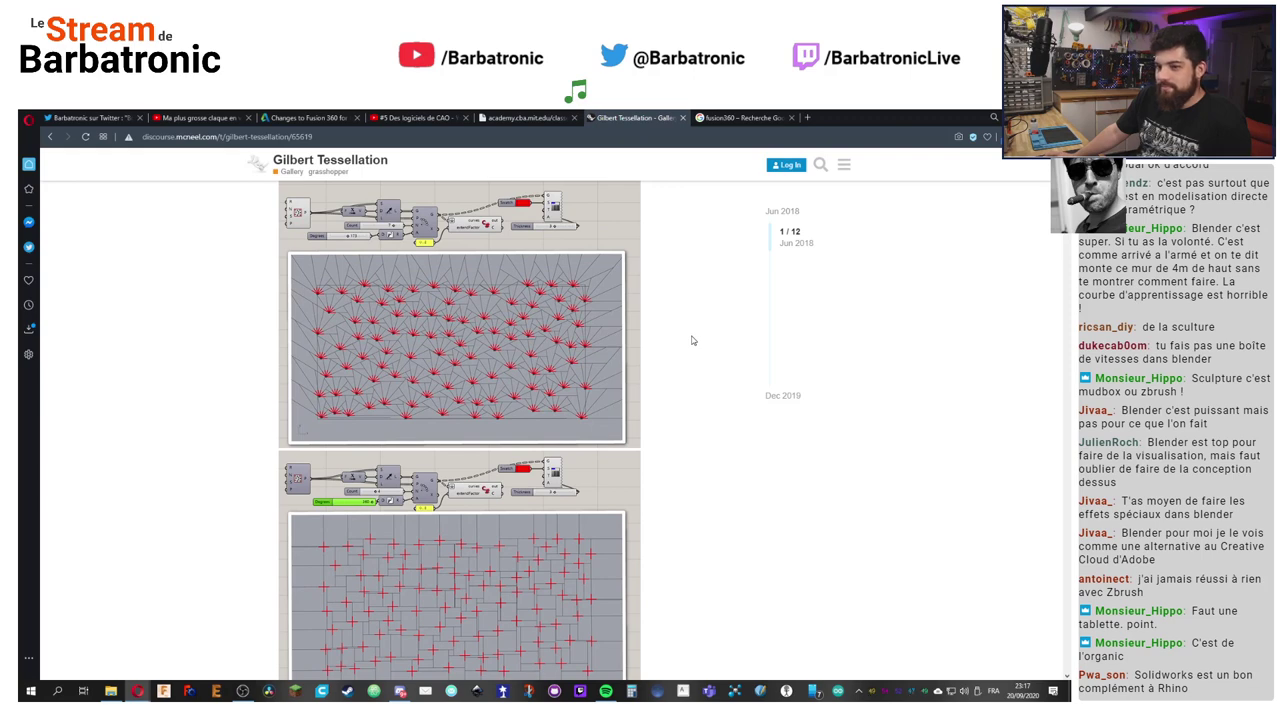
scroll(691, 341, down, 4)
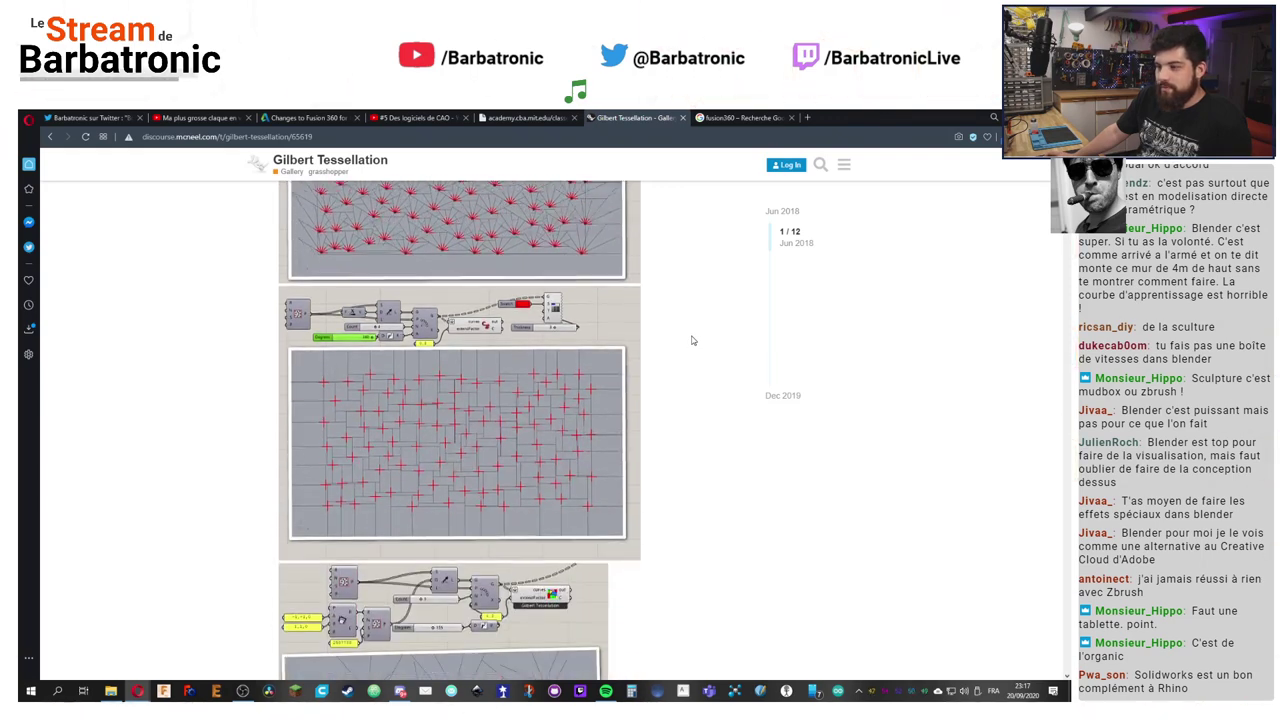
scroll(691, 341, down, 2)
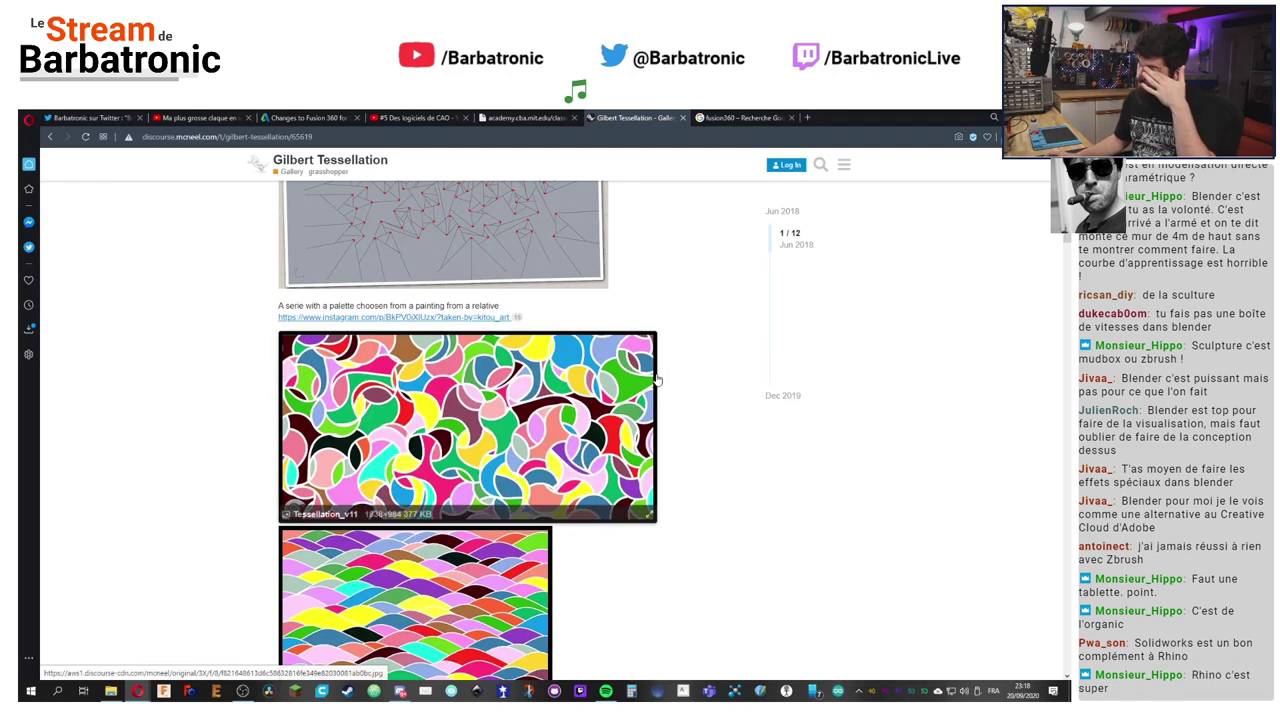
scroll(693, 383, down, 3)
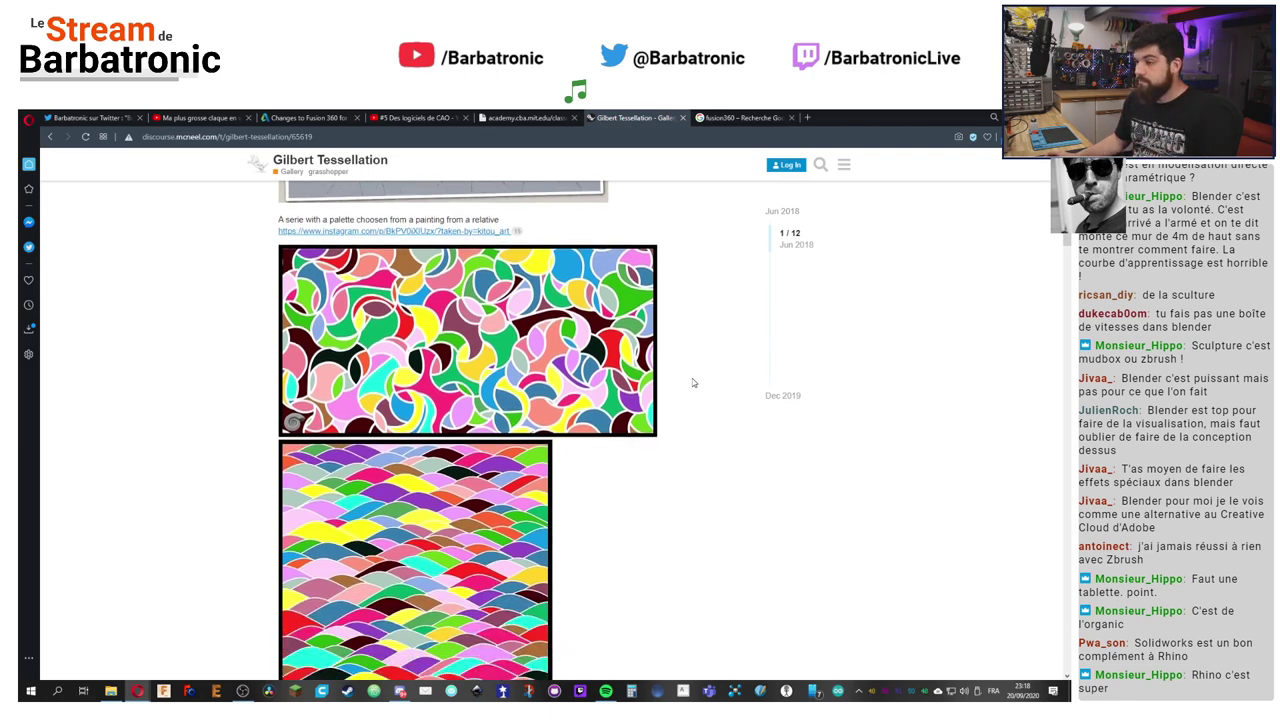
scroll(711, 375, down, 2)
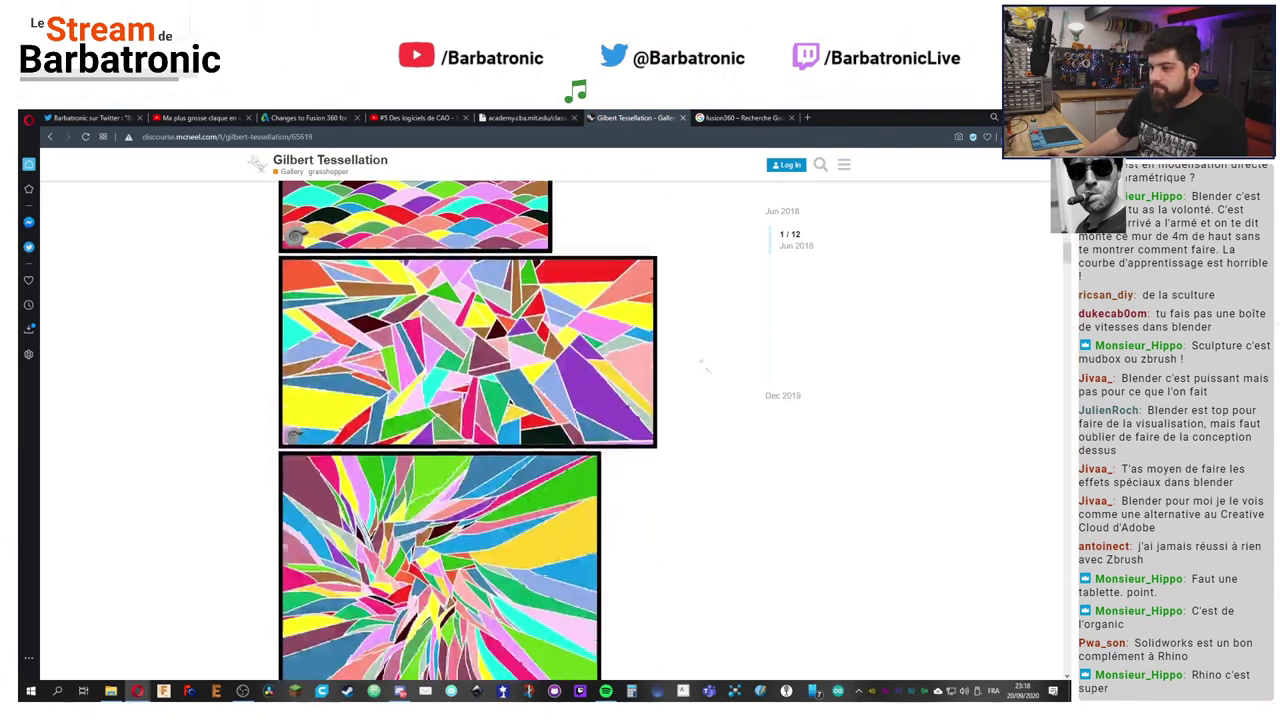
key(alt+Left)
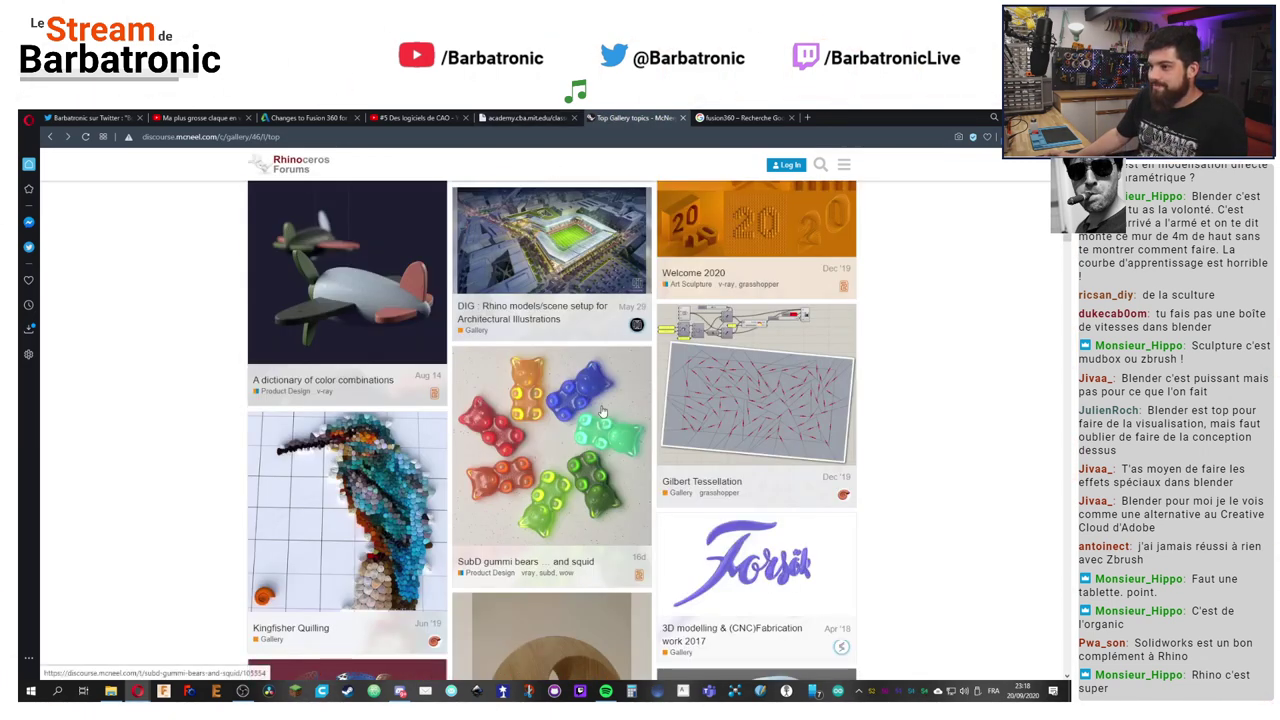
Step: Scroll the Top Gallery to cards like Argoflex Camera, Manhattan Voronoi and Fiat 500 1957
scroll(614, 416, down, 3)
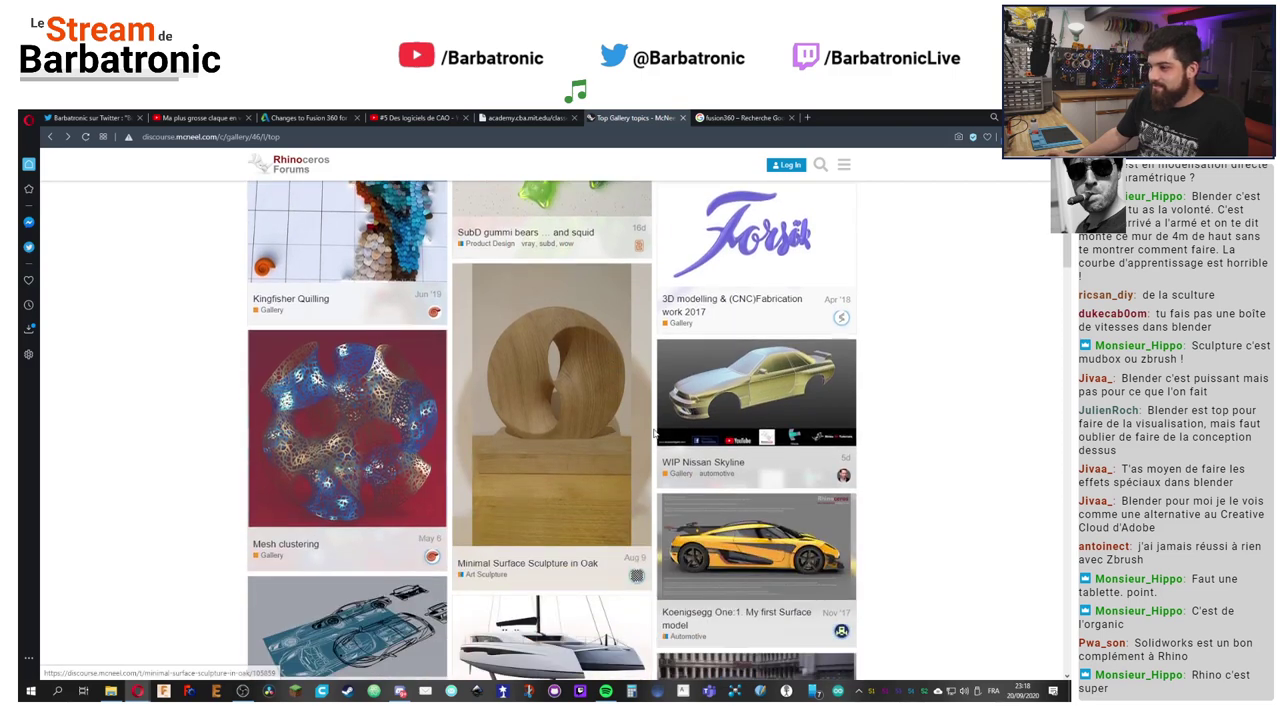
scroll(690, 465, down, 1)
scroll(650, 520, down, 3)
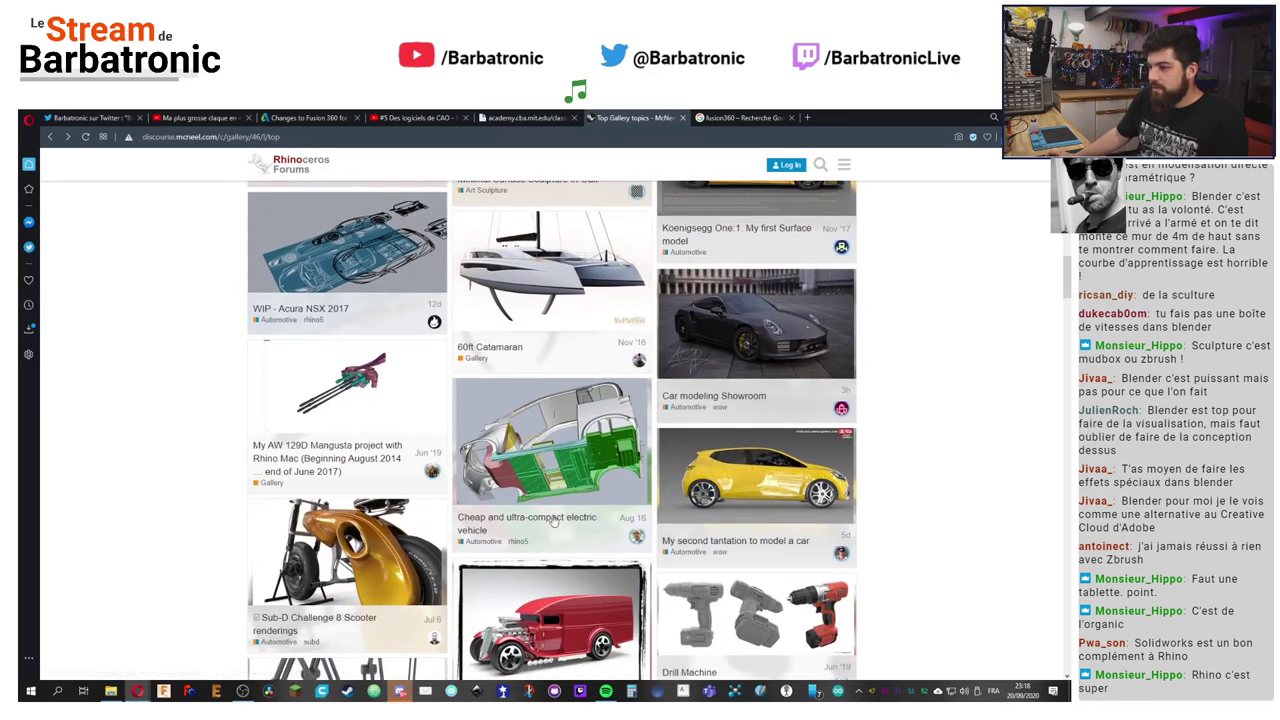
scroll(558, 442, down, 1)
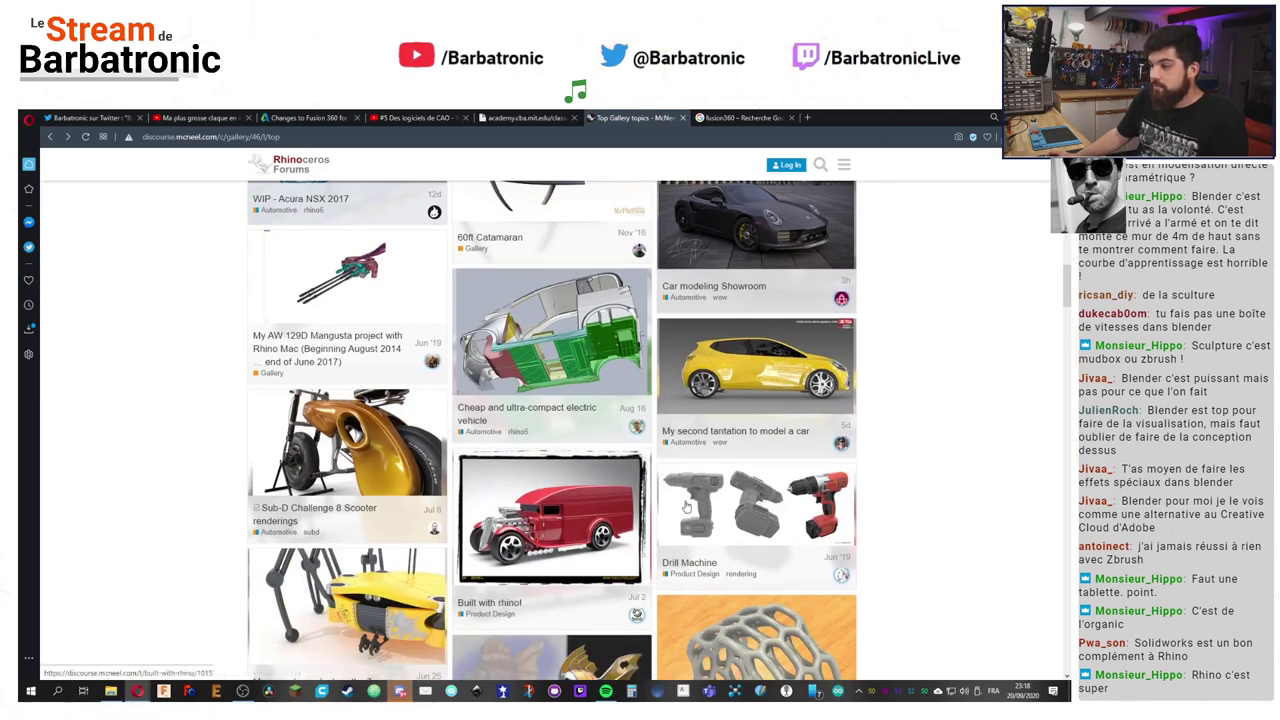
scroll(545, 520, down, 1)
scroll(540, 538, down, 3)
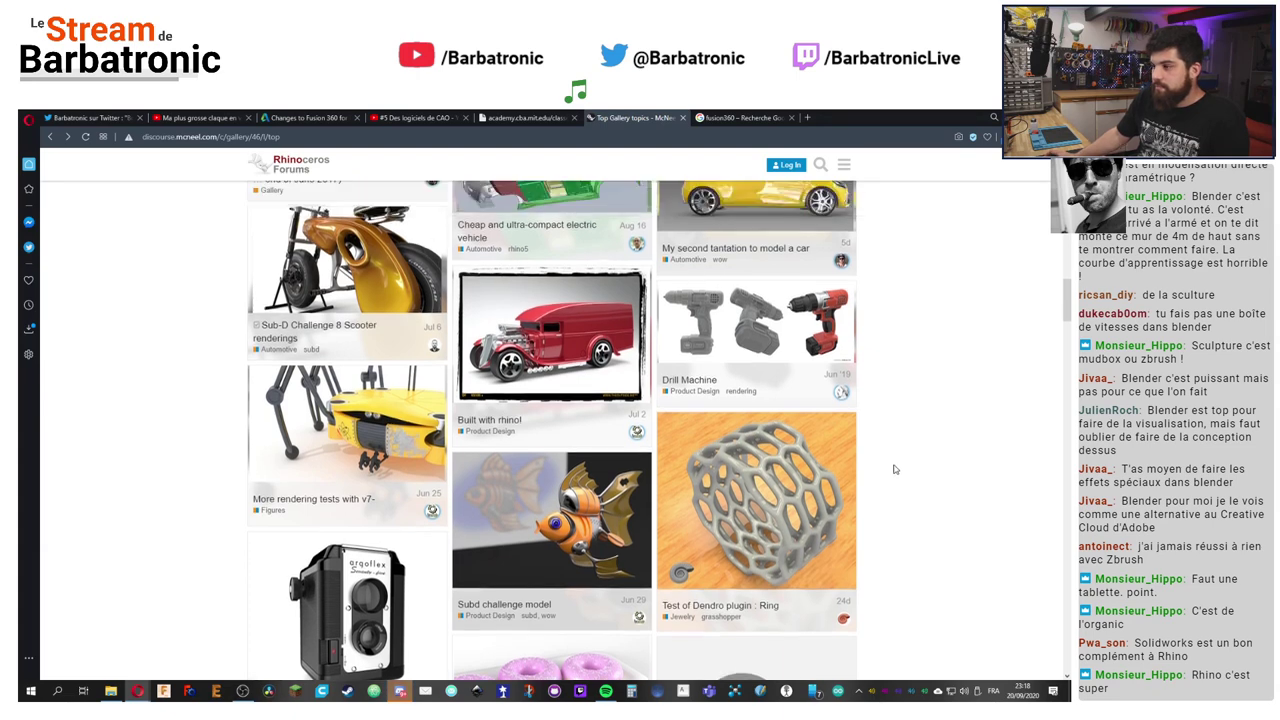
scroll(896, 468, down, 4)
scroll(896, 466, down, 3)
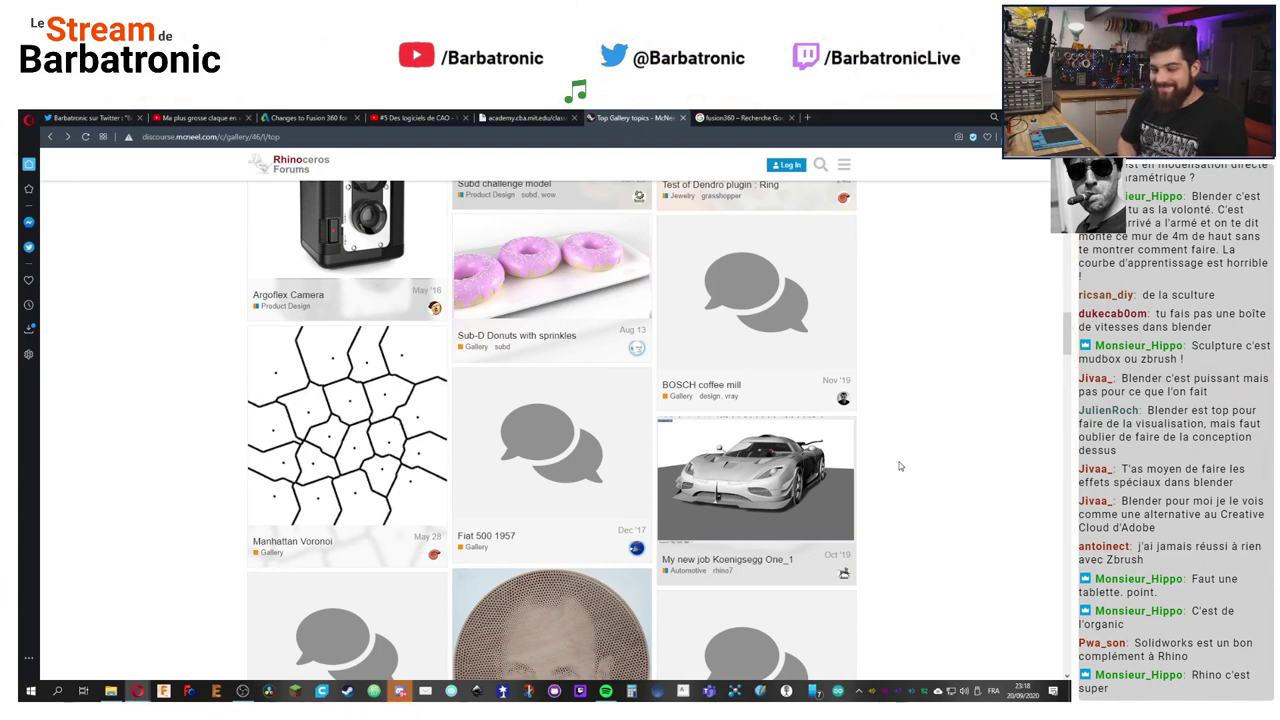
Step: Open the Grasshopper link from the MIT list in a new tab
click(527, 117)
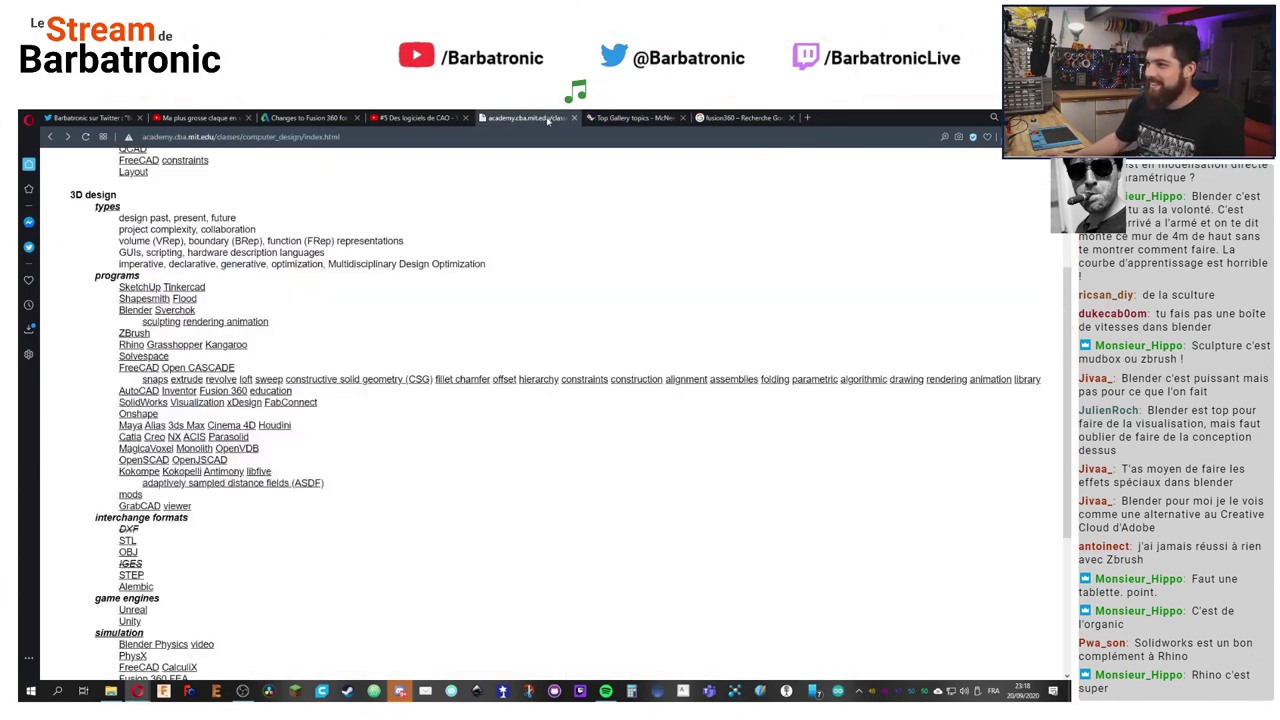
right_click(206, 348)
click(212, 356)
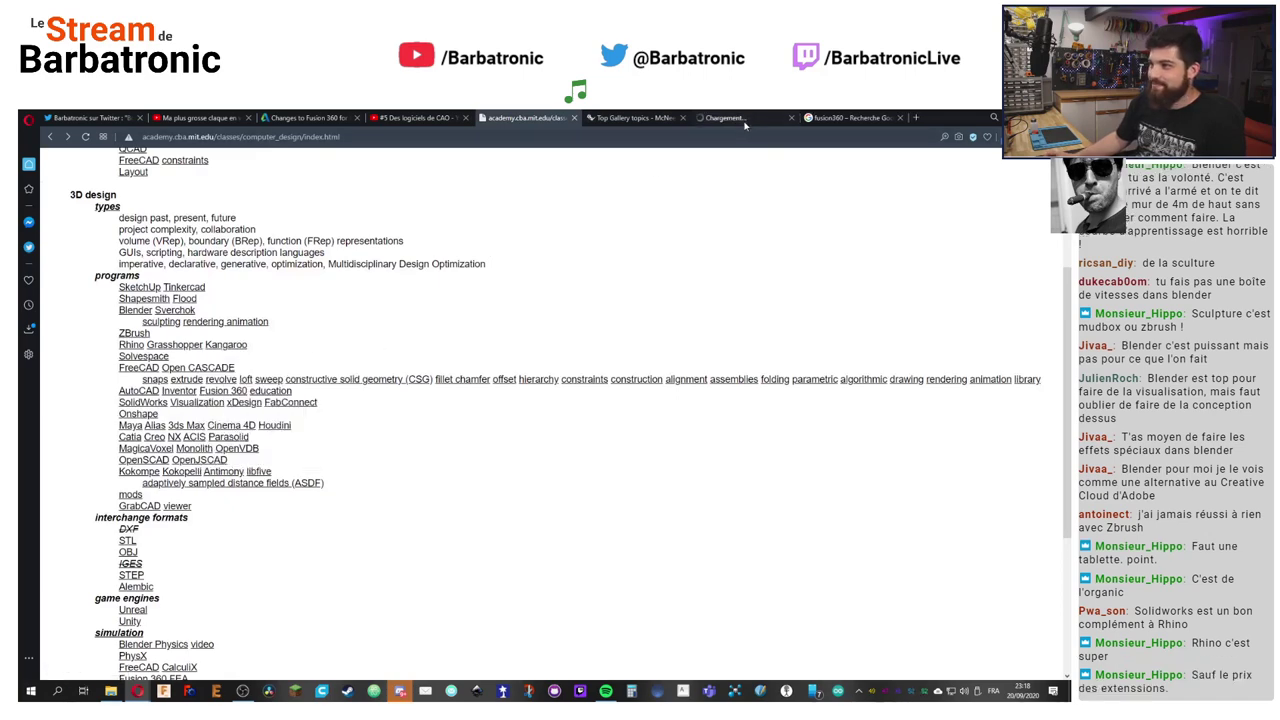
click(740, 117)
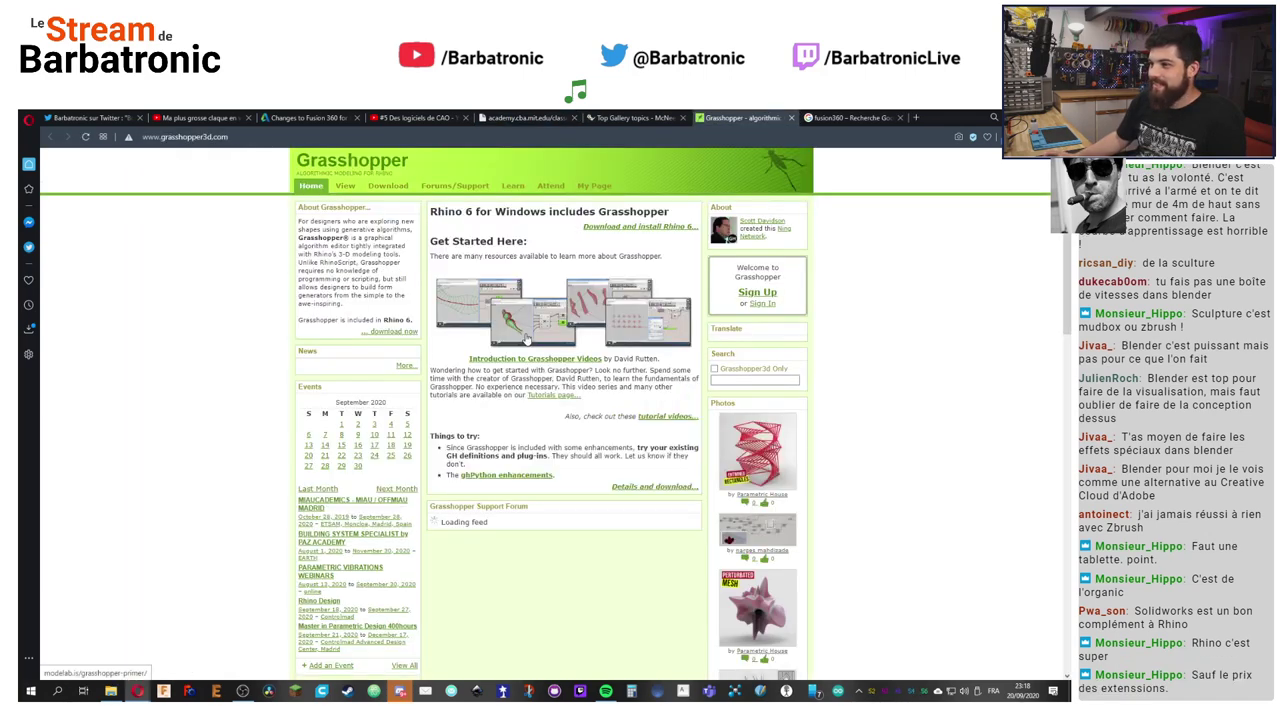
Step: Open the Grasshopper Primer page and scroll through it
click(552, 325)
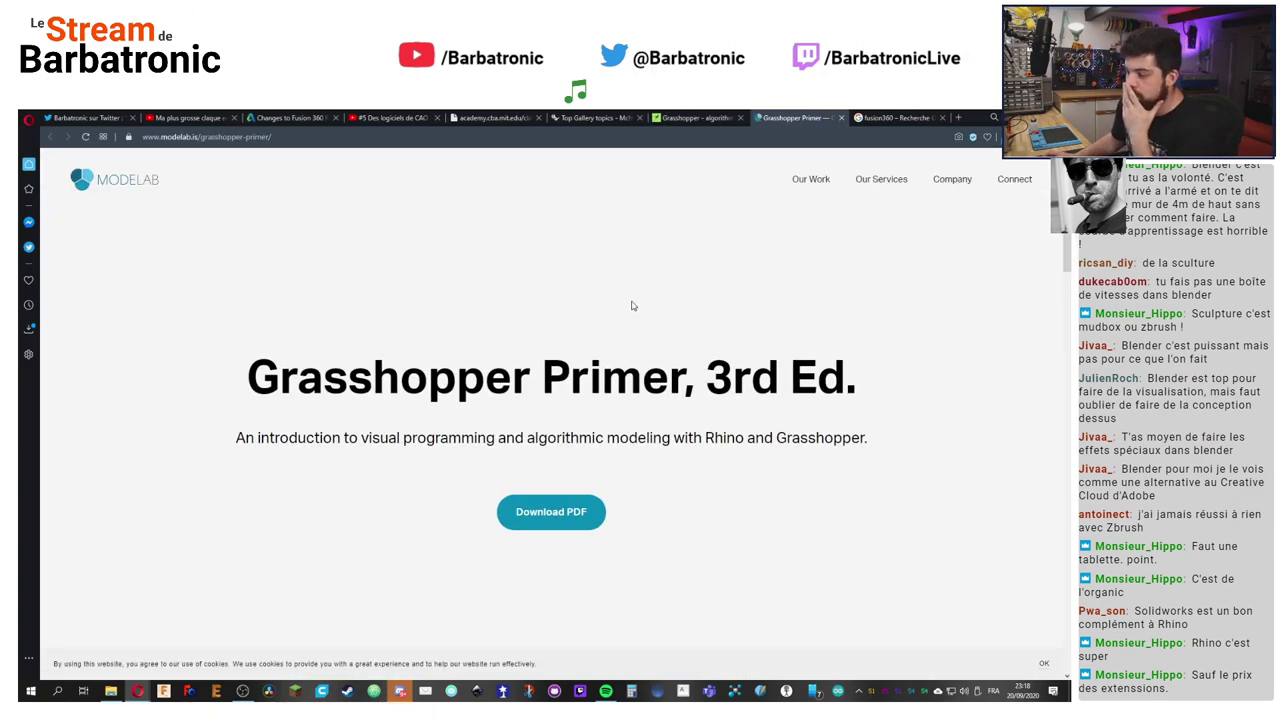
scroll(641, 336, down, 10)
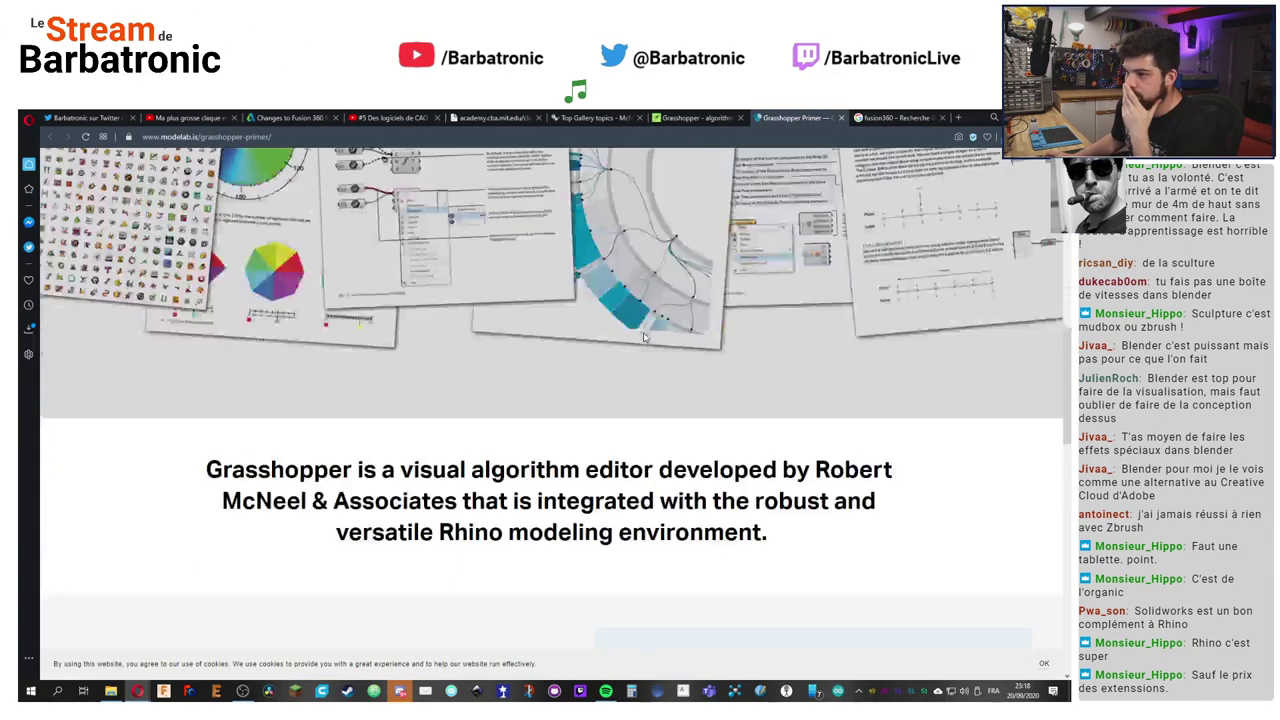
scroll(644, 336, down, 10)
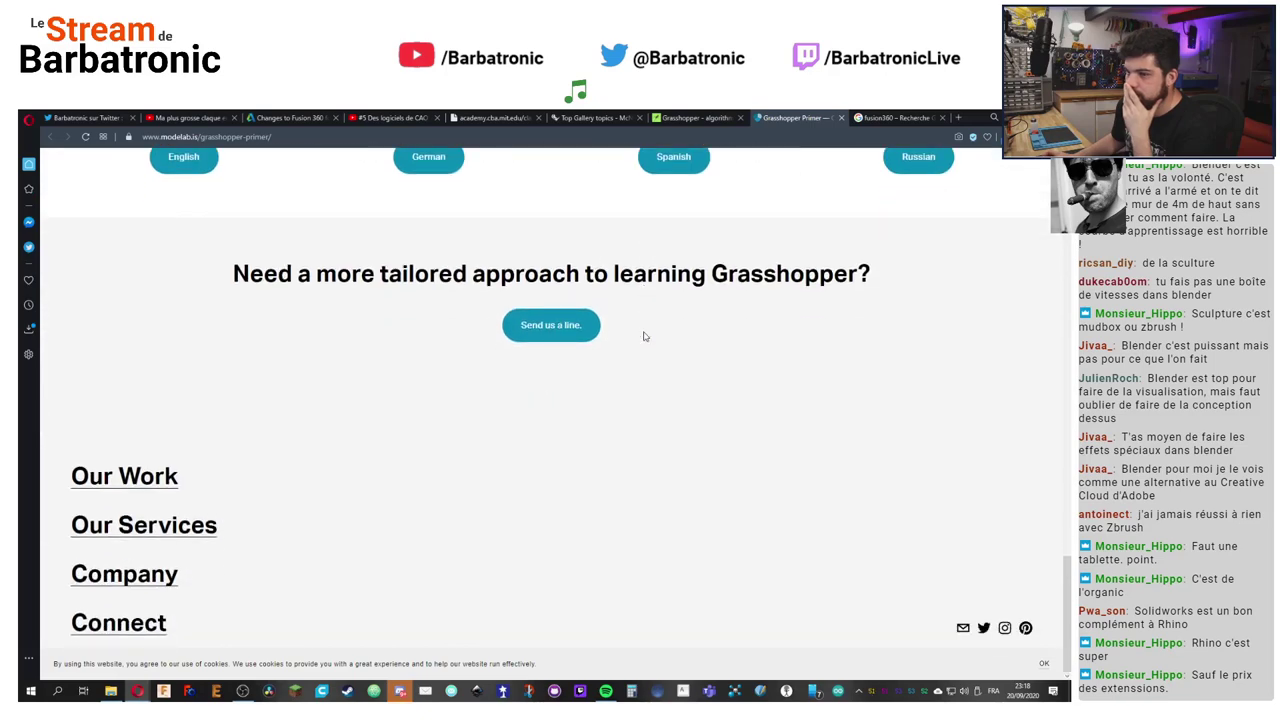
scroll(497, 449, up, 20)
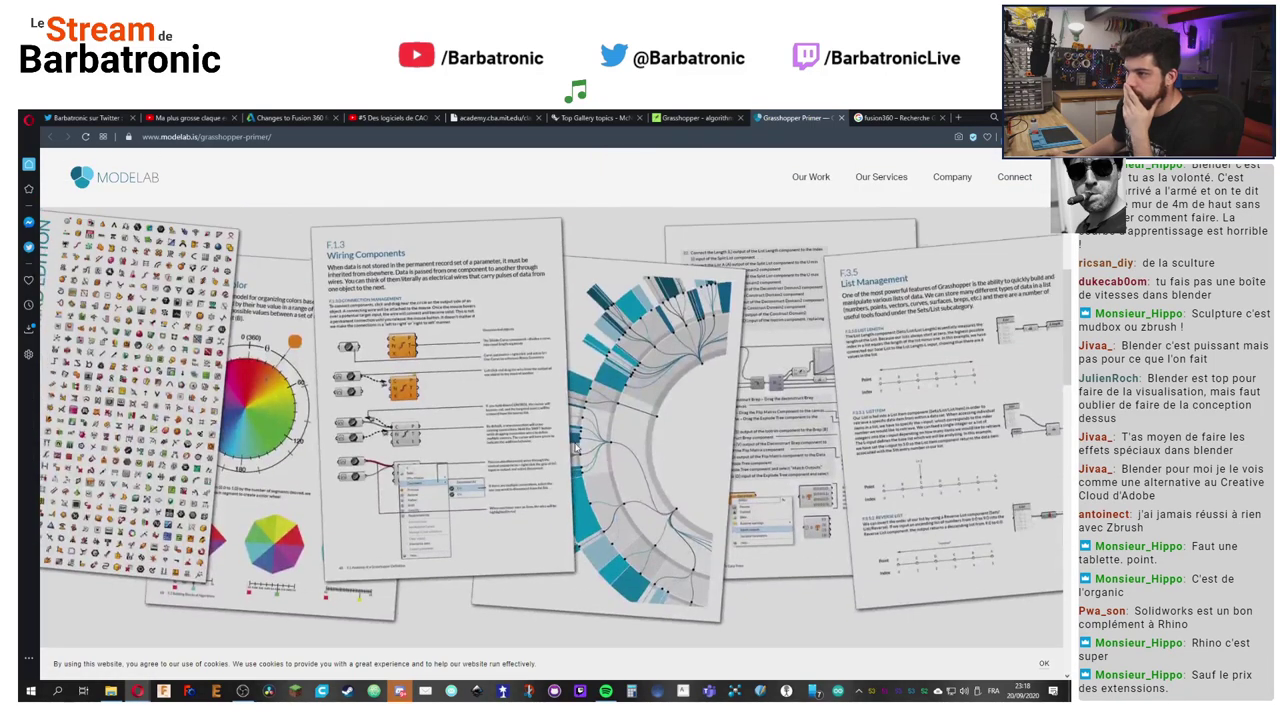
scroll(577, 447, up, 5)
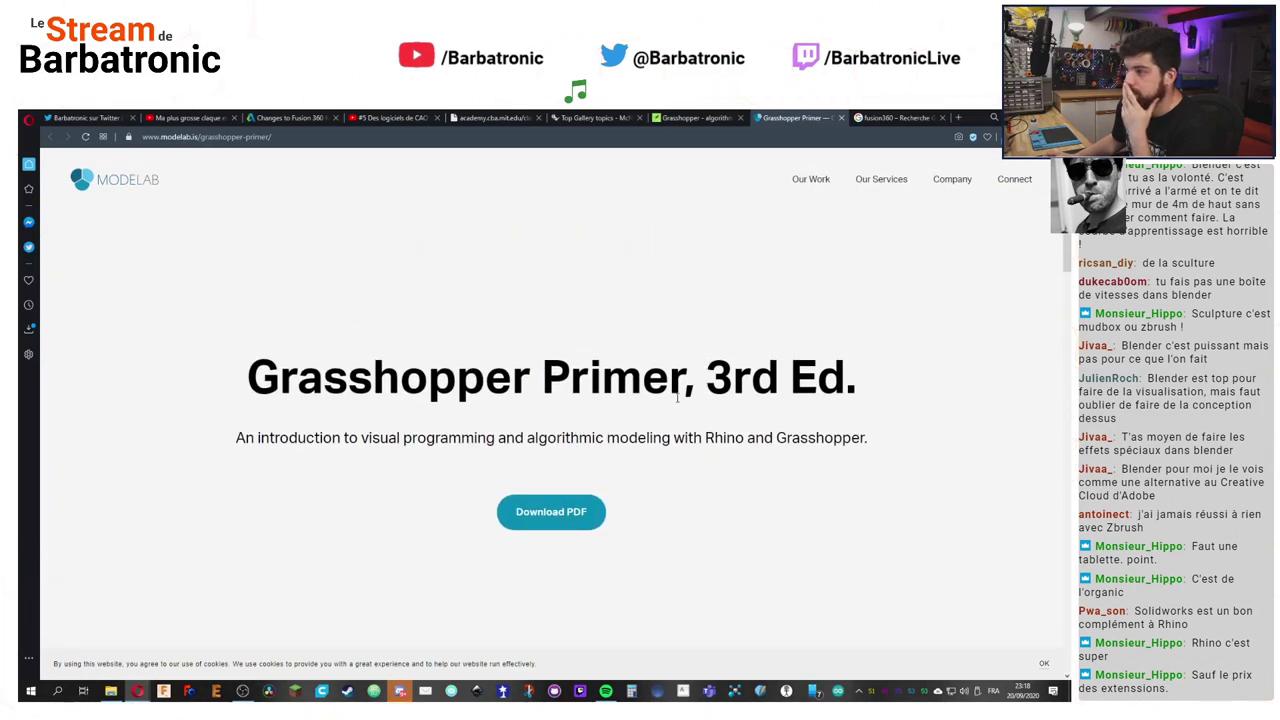
Step: Open the 242-page Grasshopper Primer PDF and zoom in twice on it
click(560, 505)
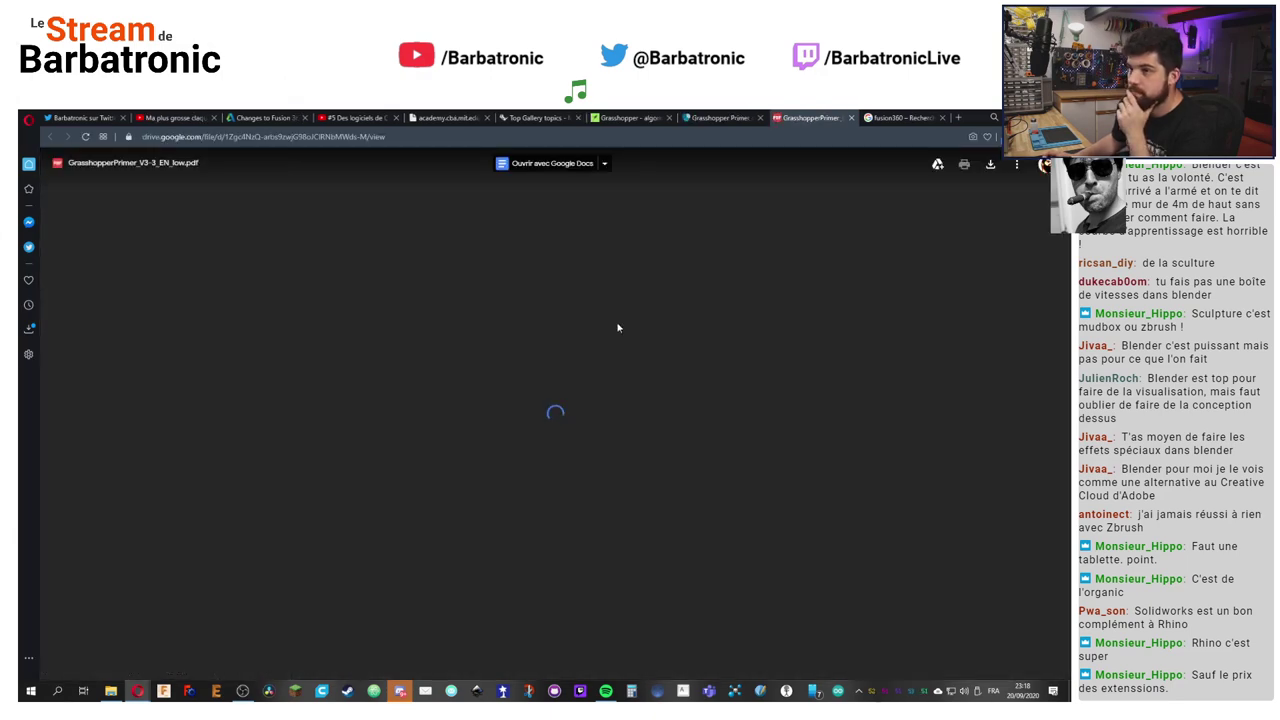
scroll(620, 330, down, 15)
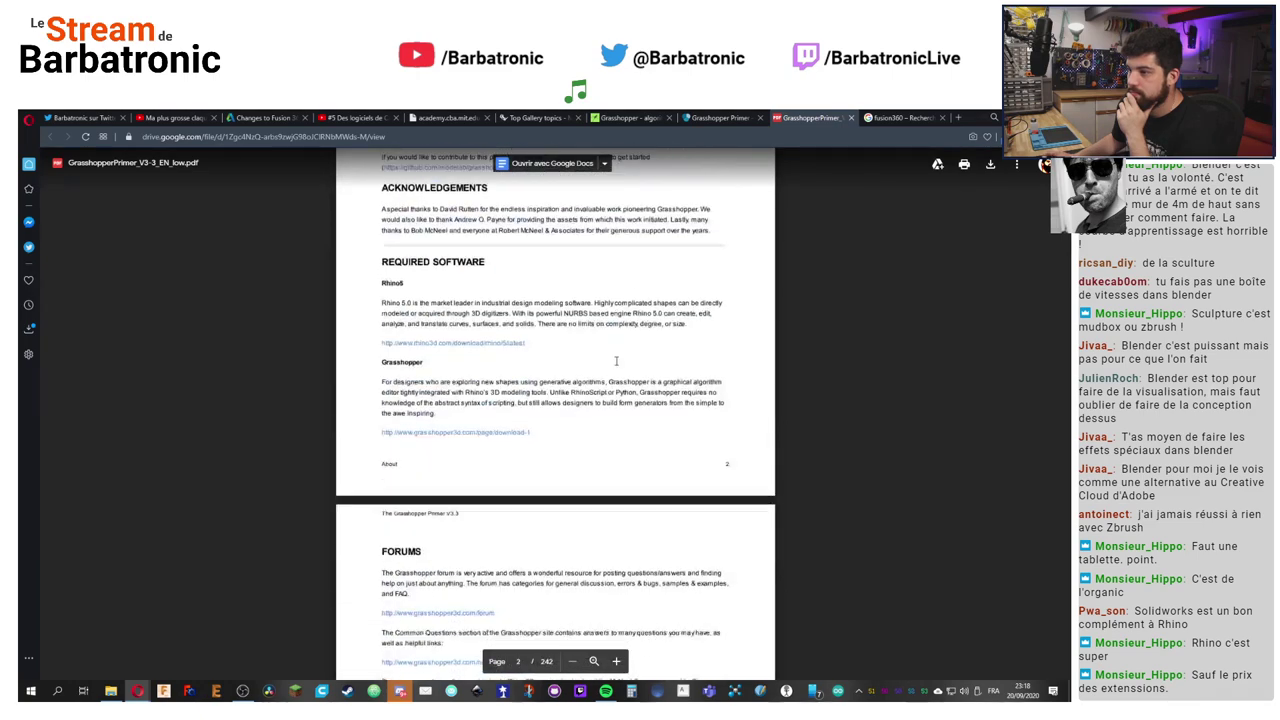
scroll(617, 358, down, 15)
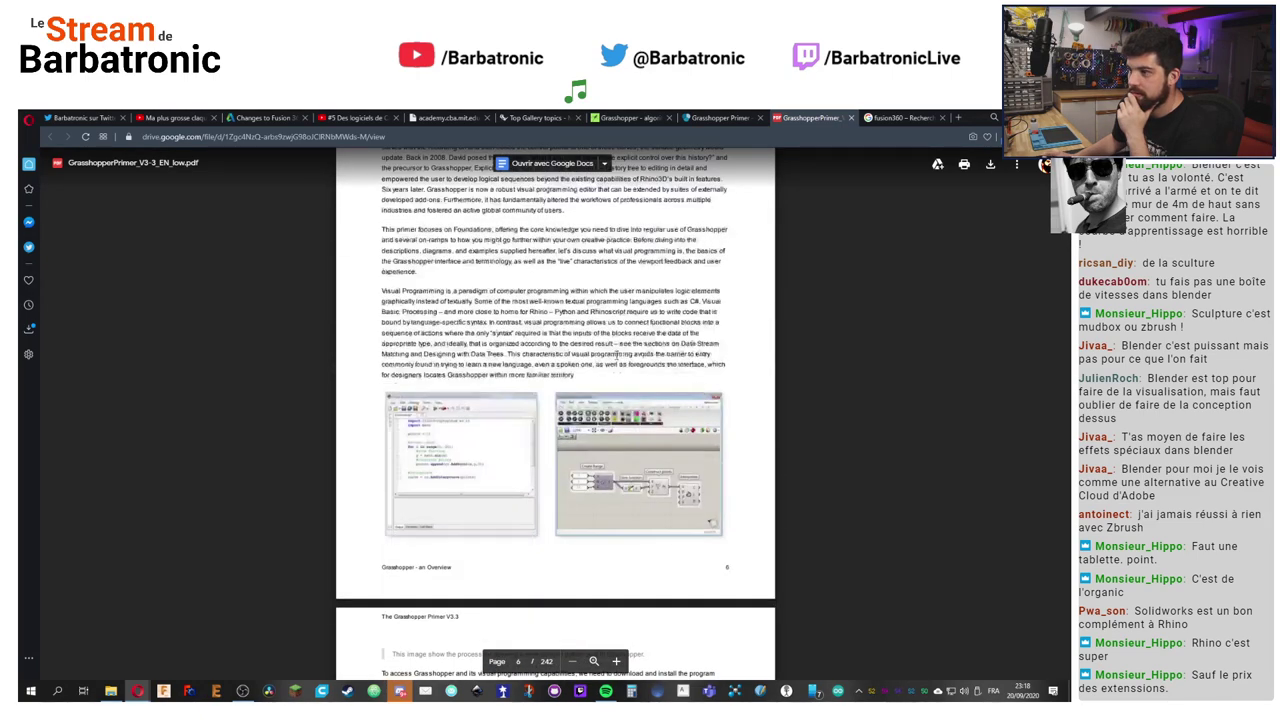
scroll(617, 353, down, 2)
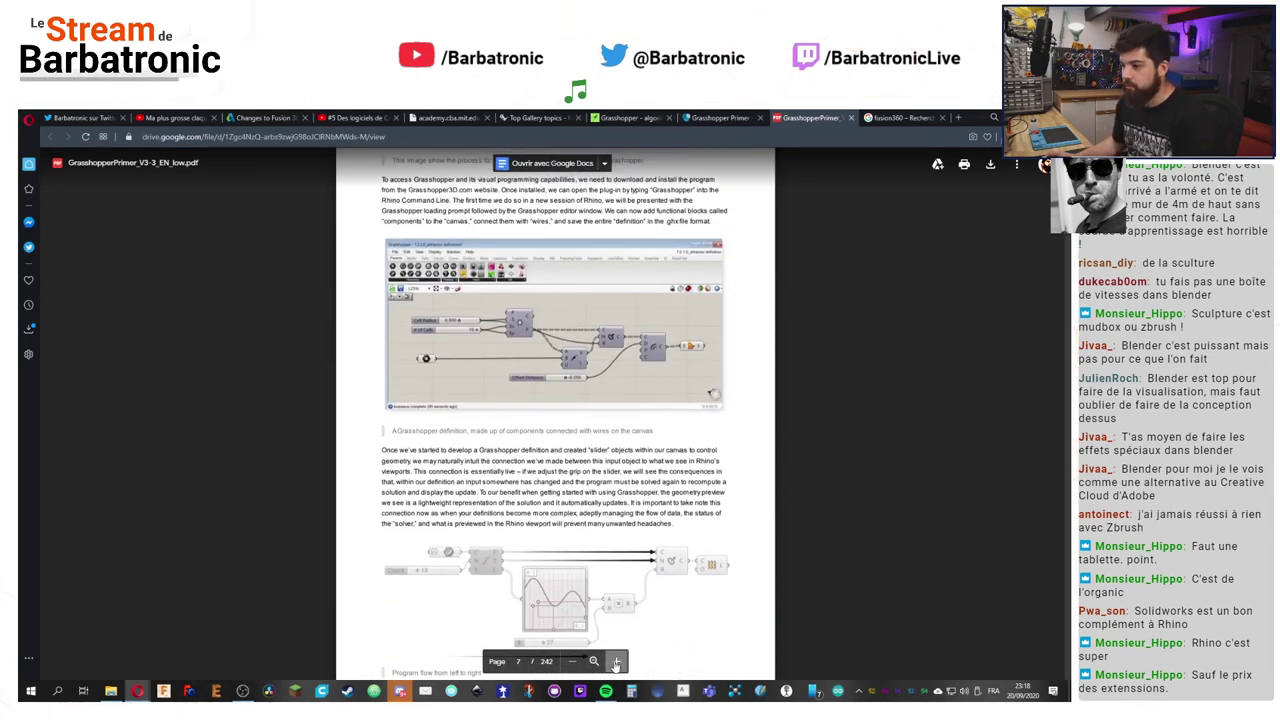
click(616, 663)
click(616, 663)
Step: Switch to the Rhino forum's Top Gallery and open the Gilbert Tessellation topic
click(634, 118)
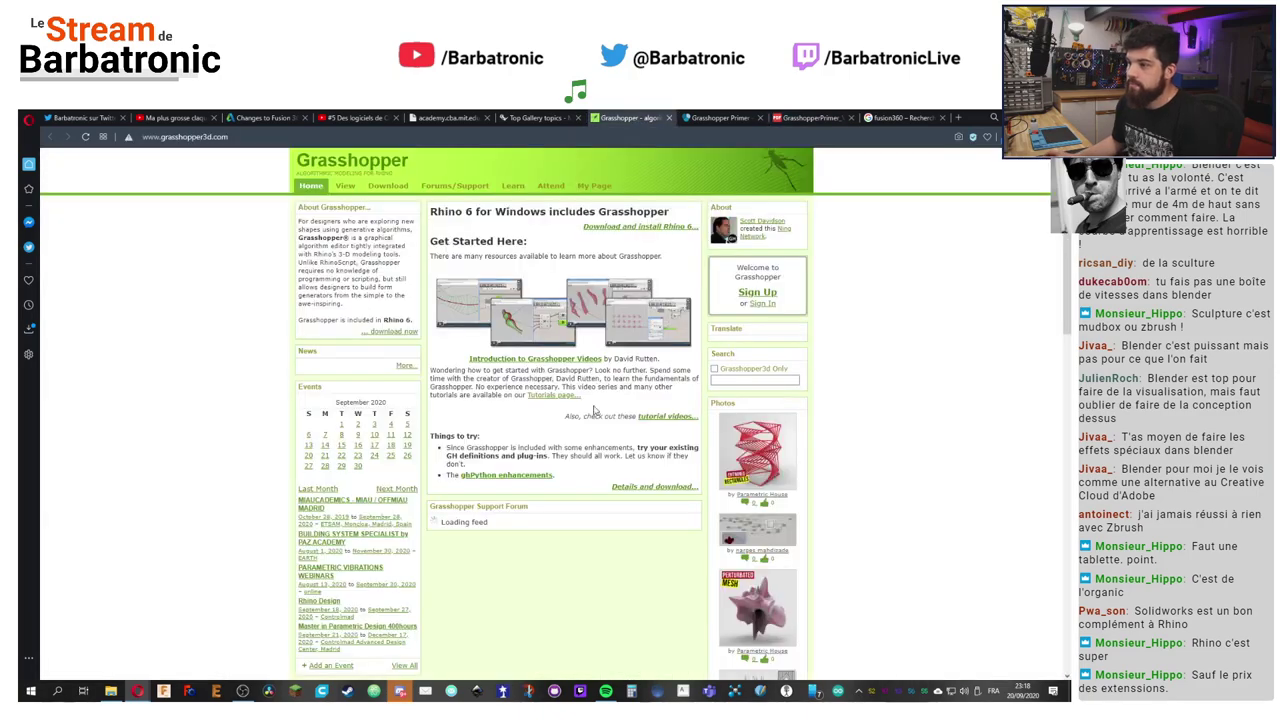
click(540, 118)
scroll(575, 428, up, 15)
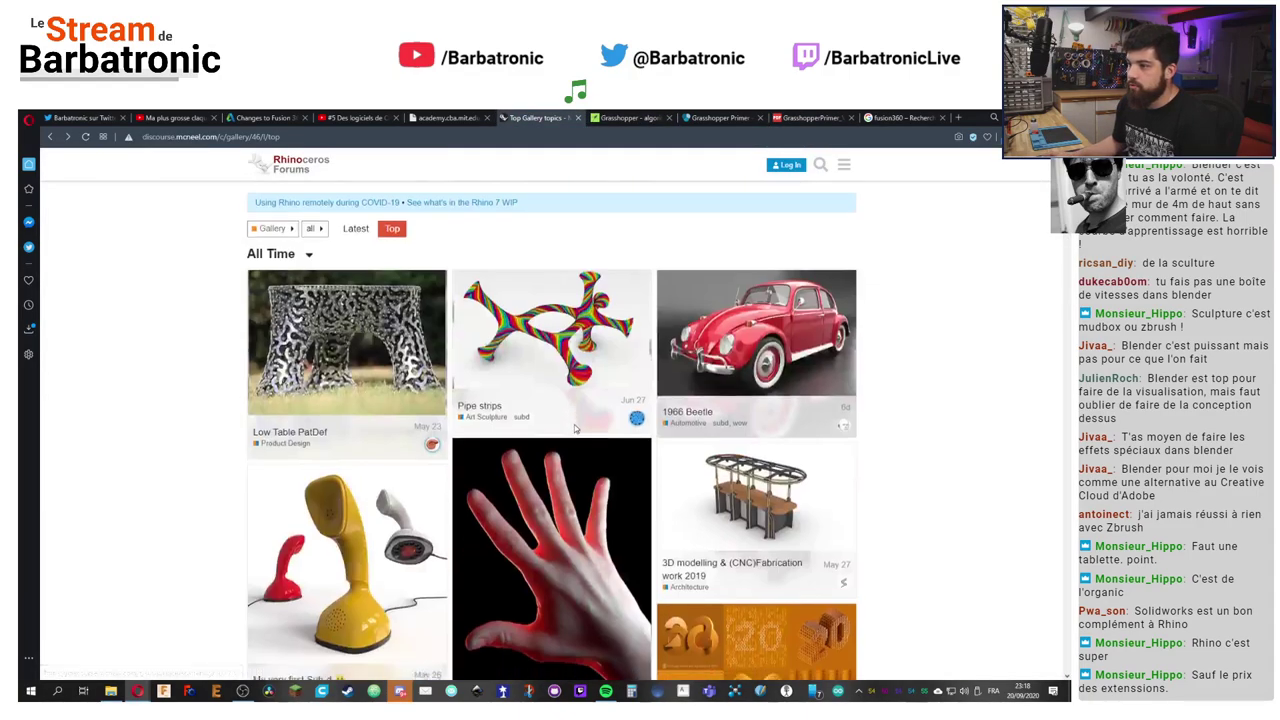
scroll(575, 428, down, 10)
click(723, 277)
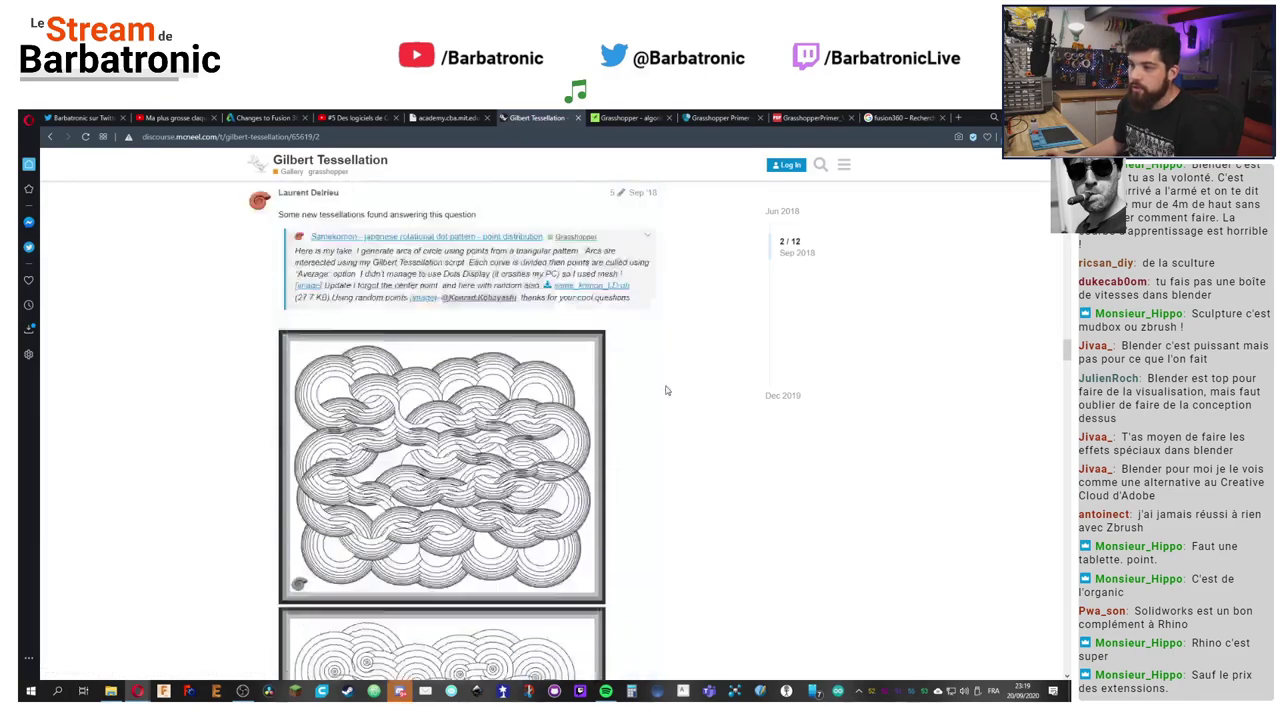
Step: Scroll through the post's Grasshopper definition and crack tessellation images
scroll(667, 398, up, 4)
scroll(667, 398, up, 10)
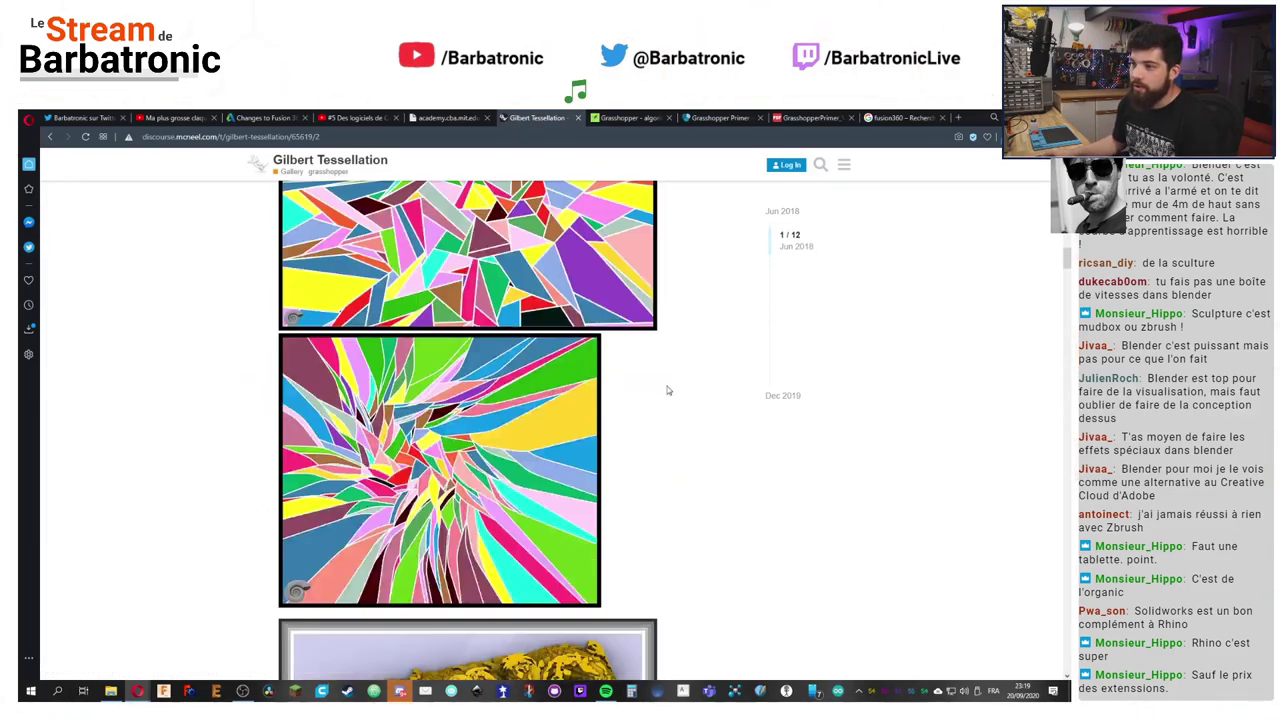
scroll(670, 400, up, 10)
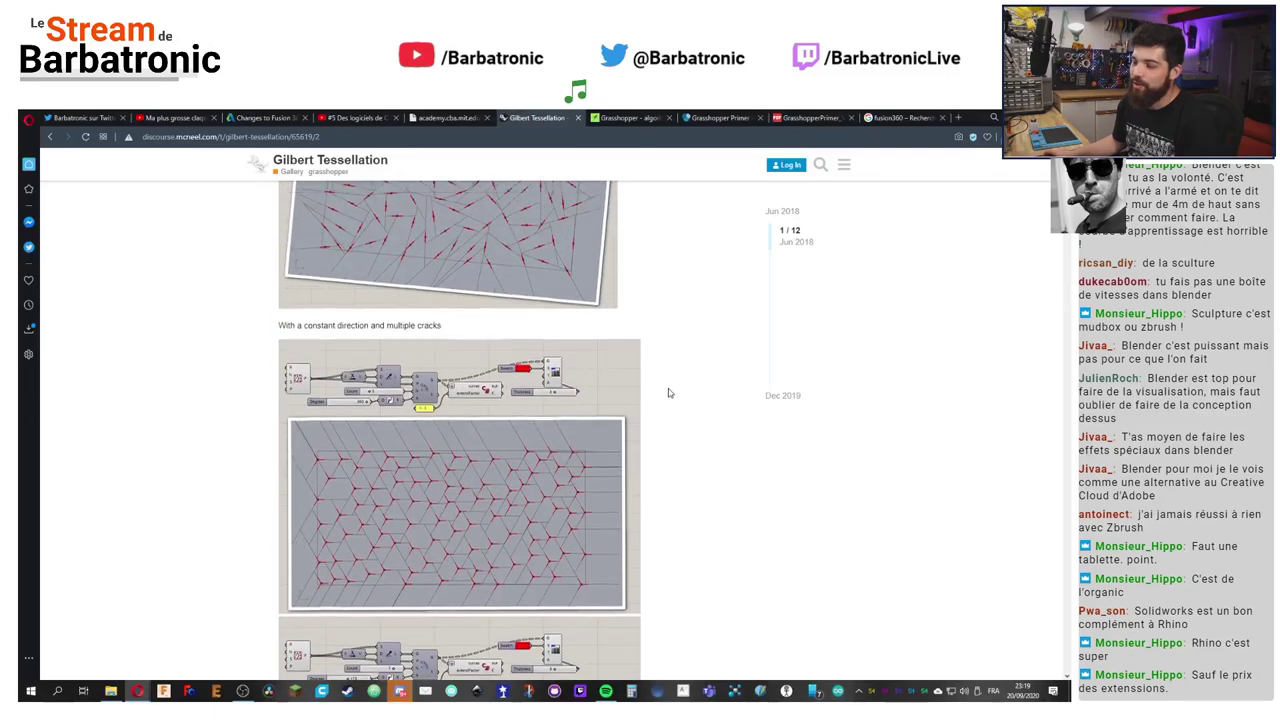
scroll(672, 410, down, 1)
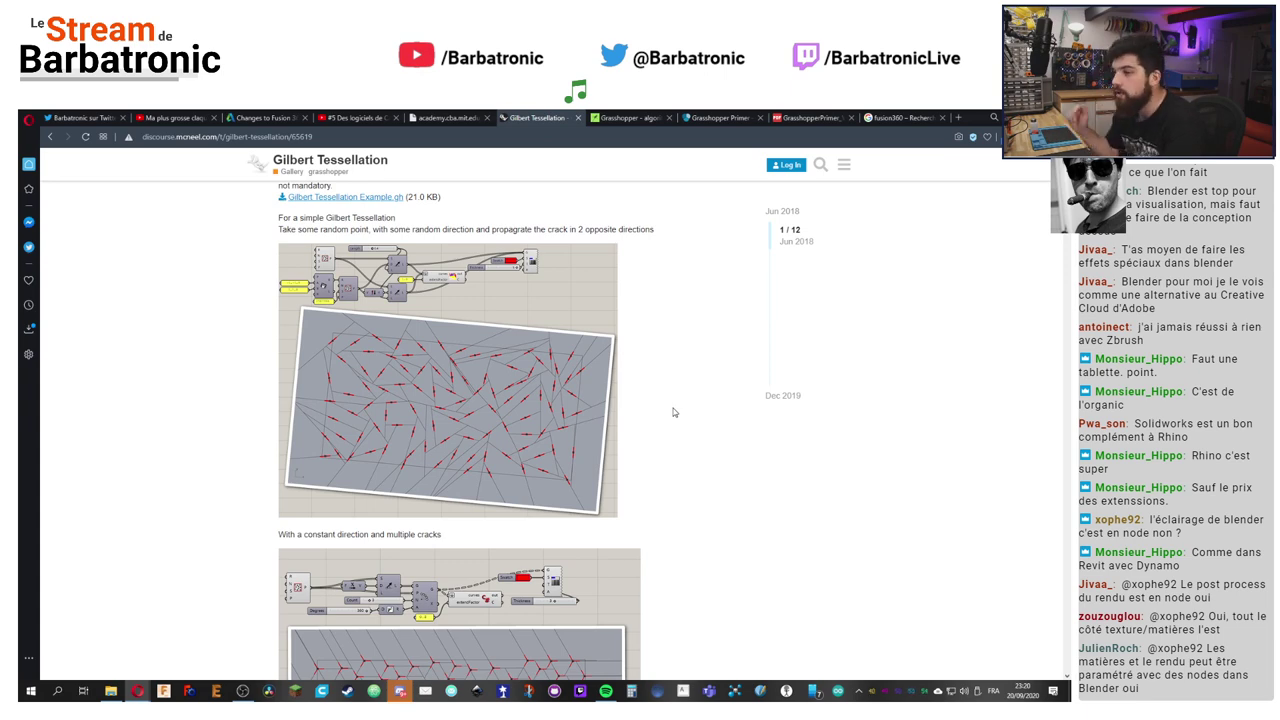
scroll(709, 391, down, 2)
scroll(709, 395, up, 2)
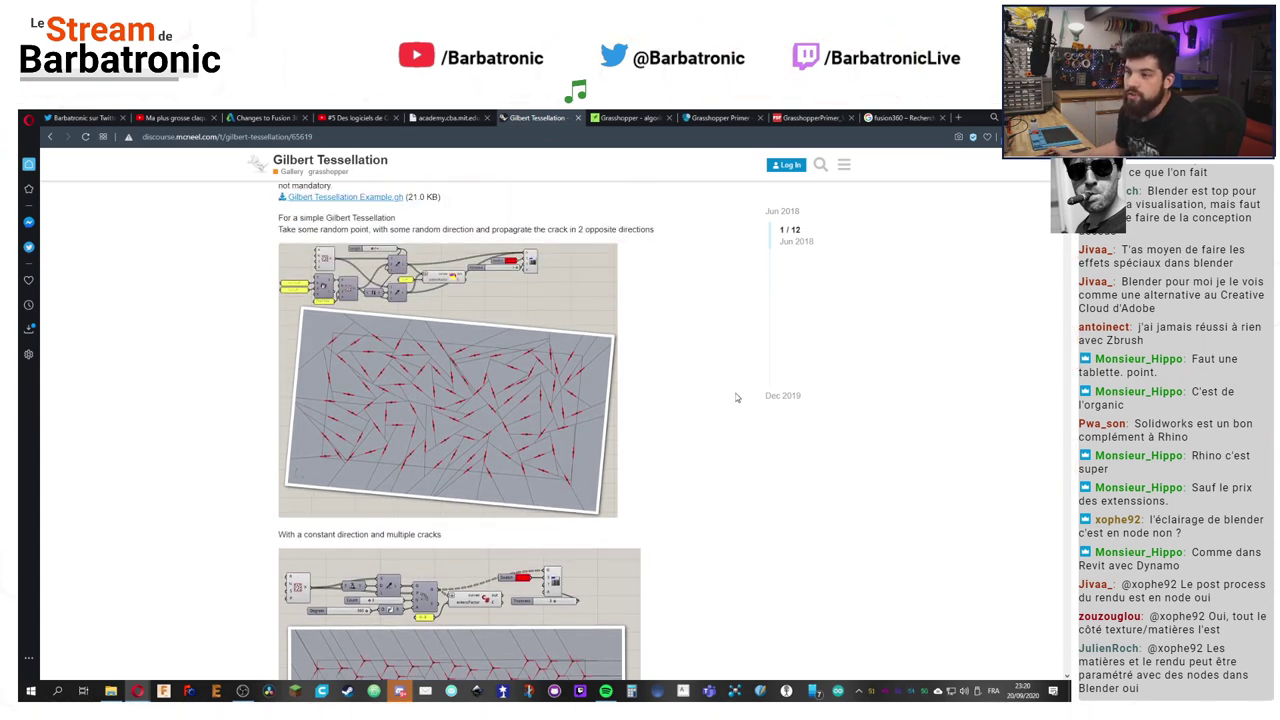
scroll(709, 410, up, 3)
scroll(709, 427, down, 2)
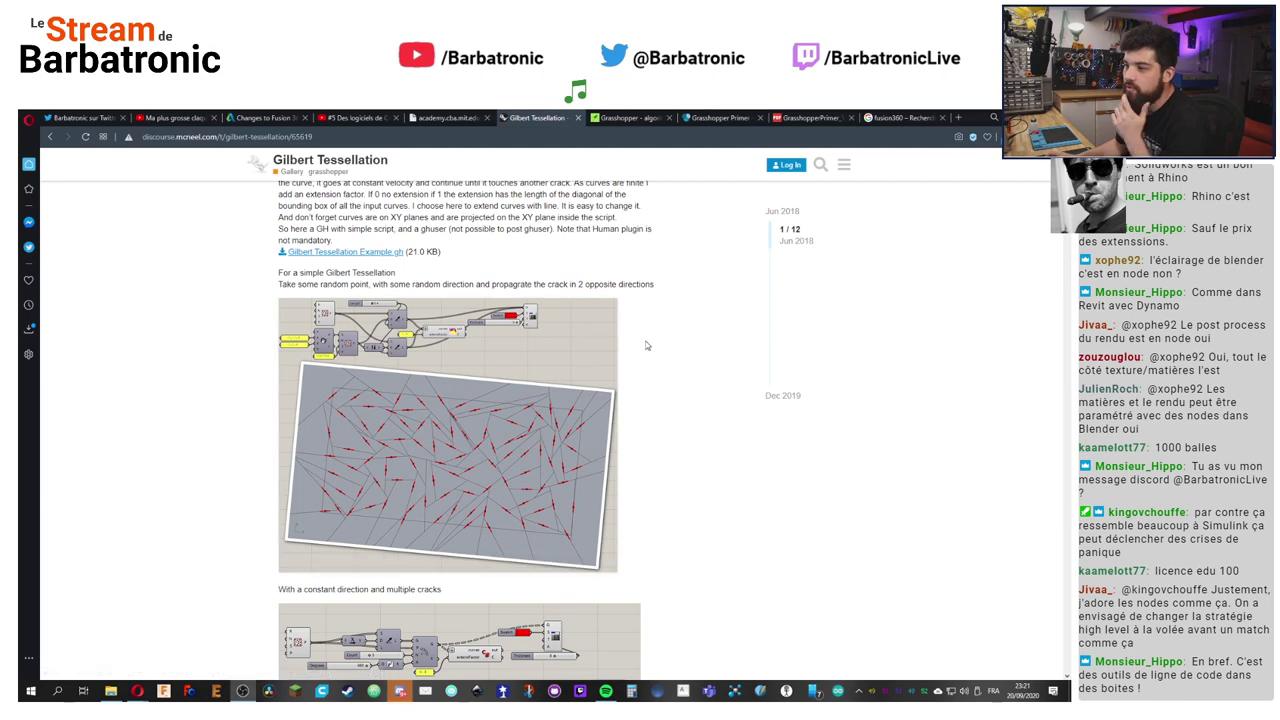
scroll(662, 370, down, 2)
scroll(680, 378, up, 2)
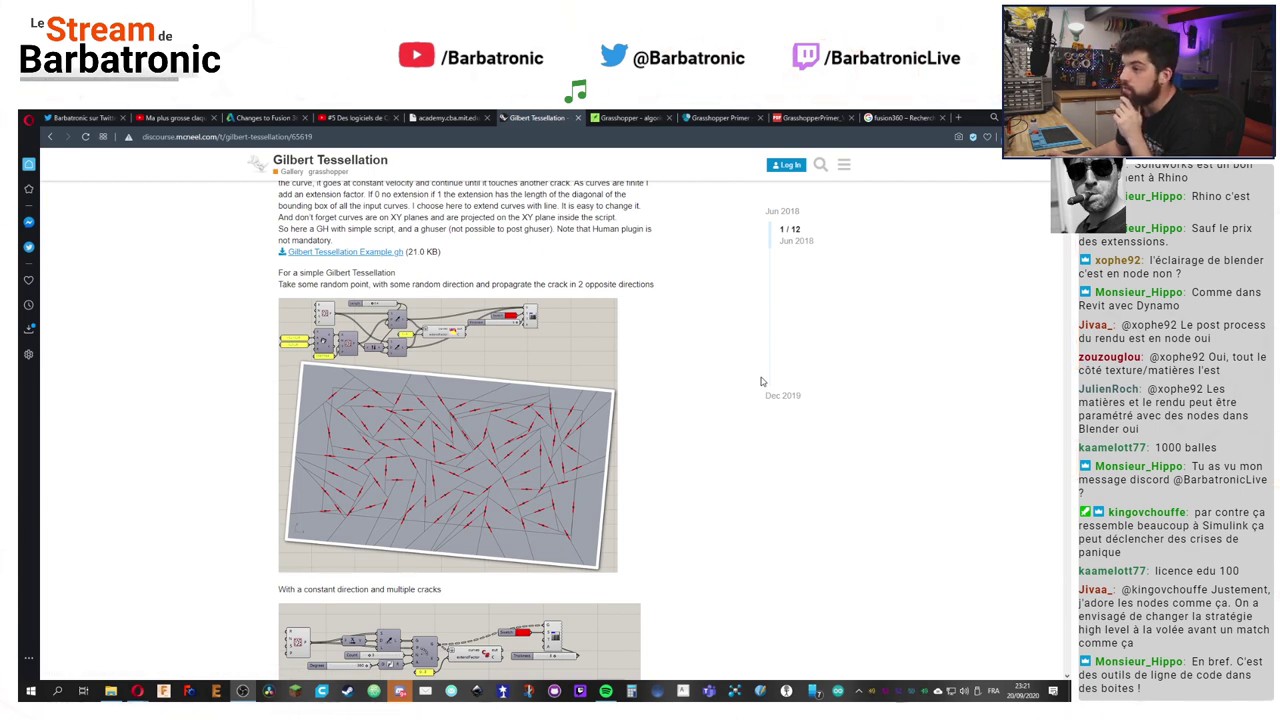
scroll(760, 381, down, 2)
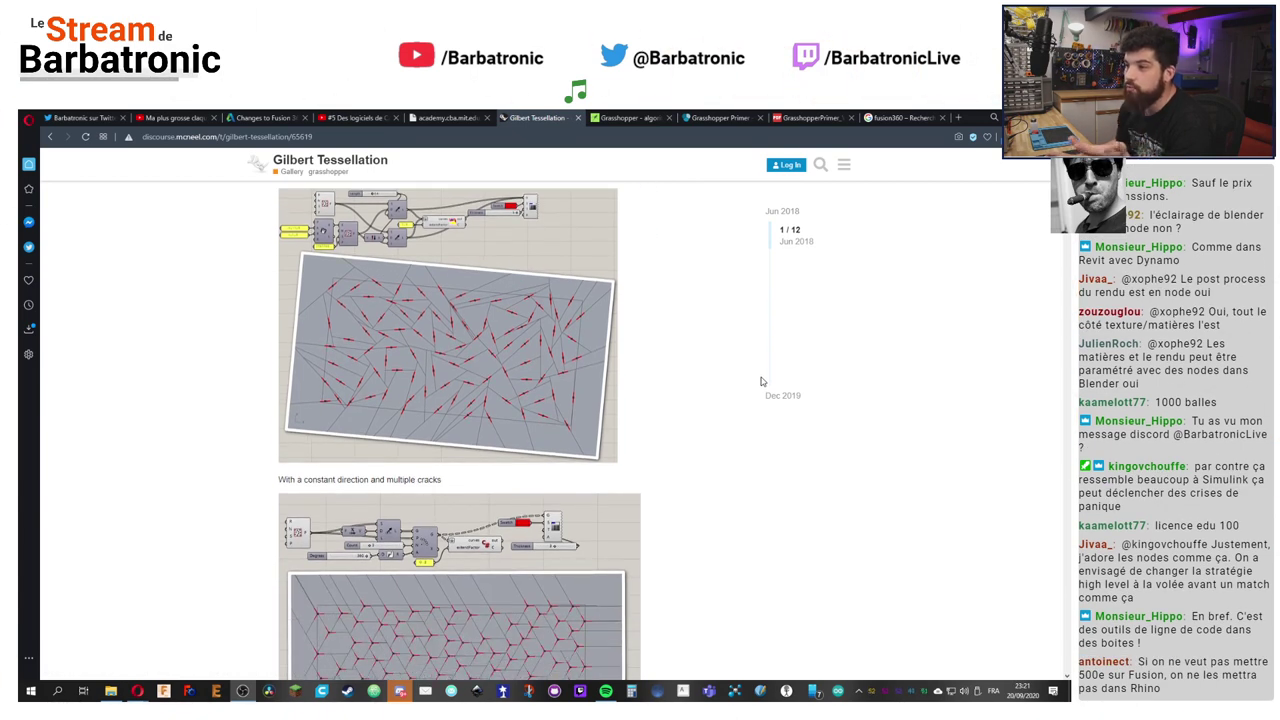
scroll(760, 381, up, 2)
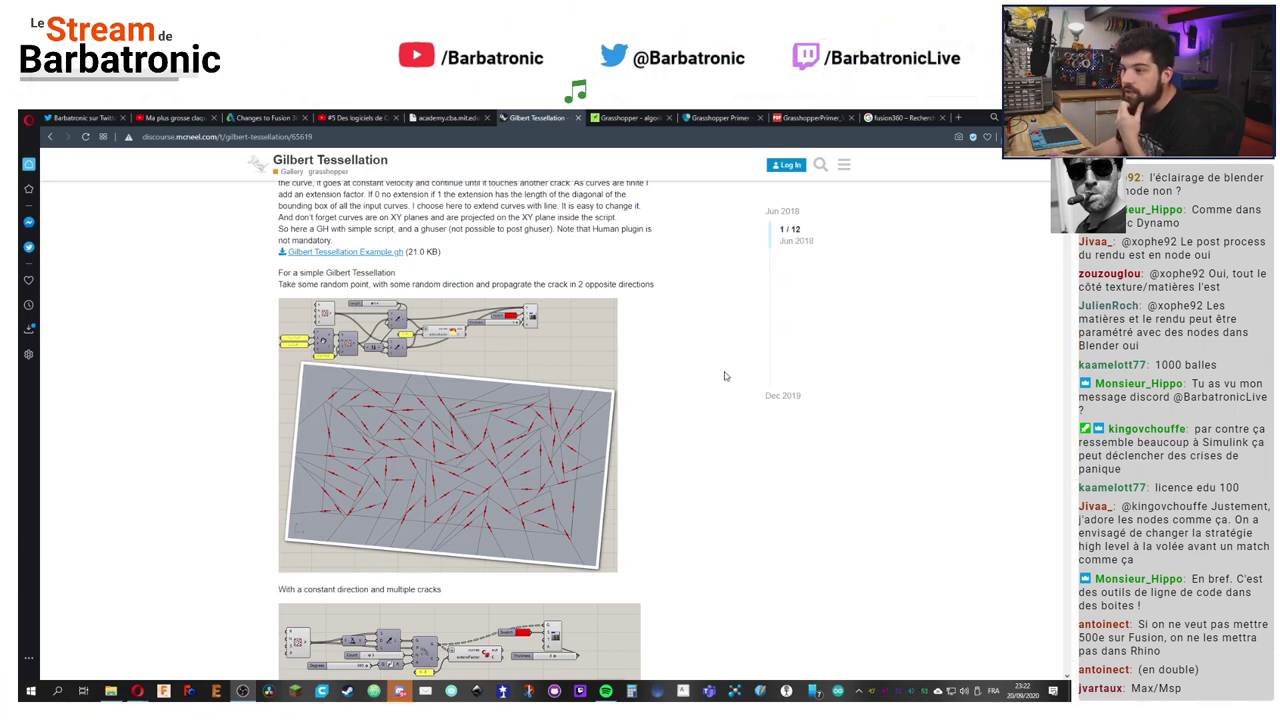
scroll(724, 375, down, 3)
scroll(725, 375, up, 4)
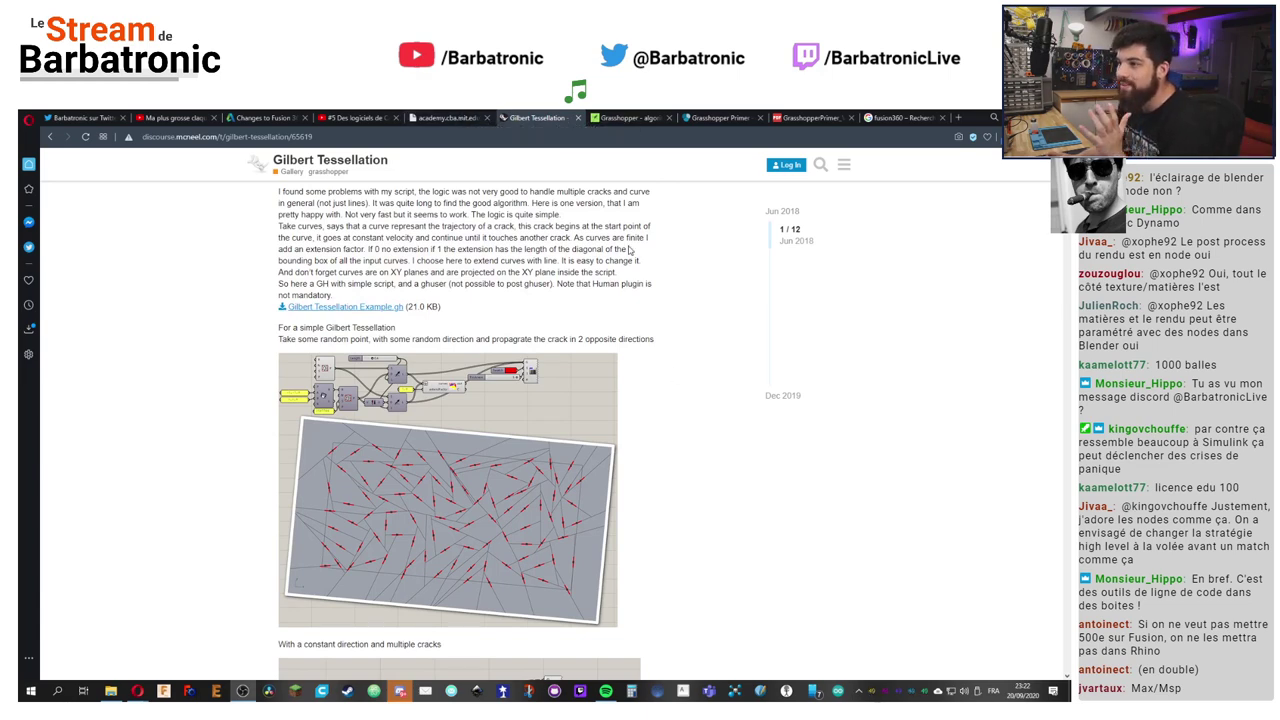
scroll(479, 231, up, 3)
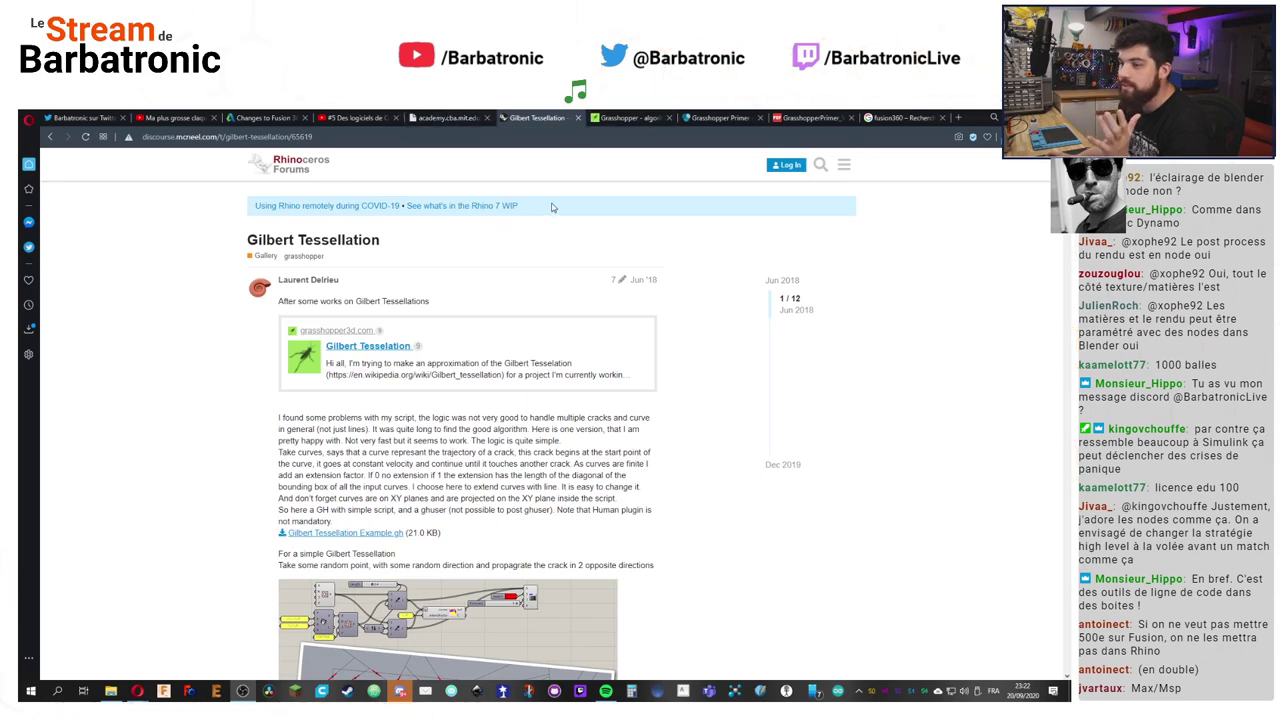
Step: Go back to rhino3d.com, view the 'achat' European pricing page, then return to the MIT tab
key(alt+Left)
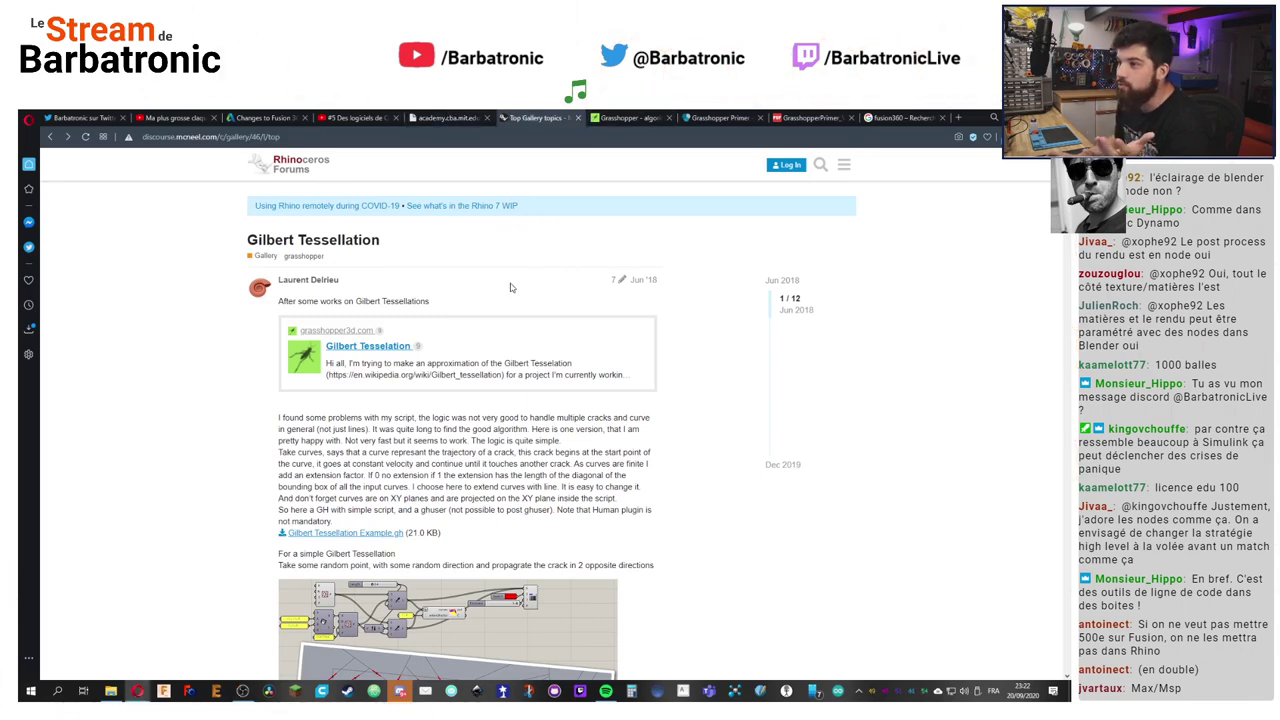
key(alt+Left)
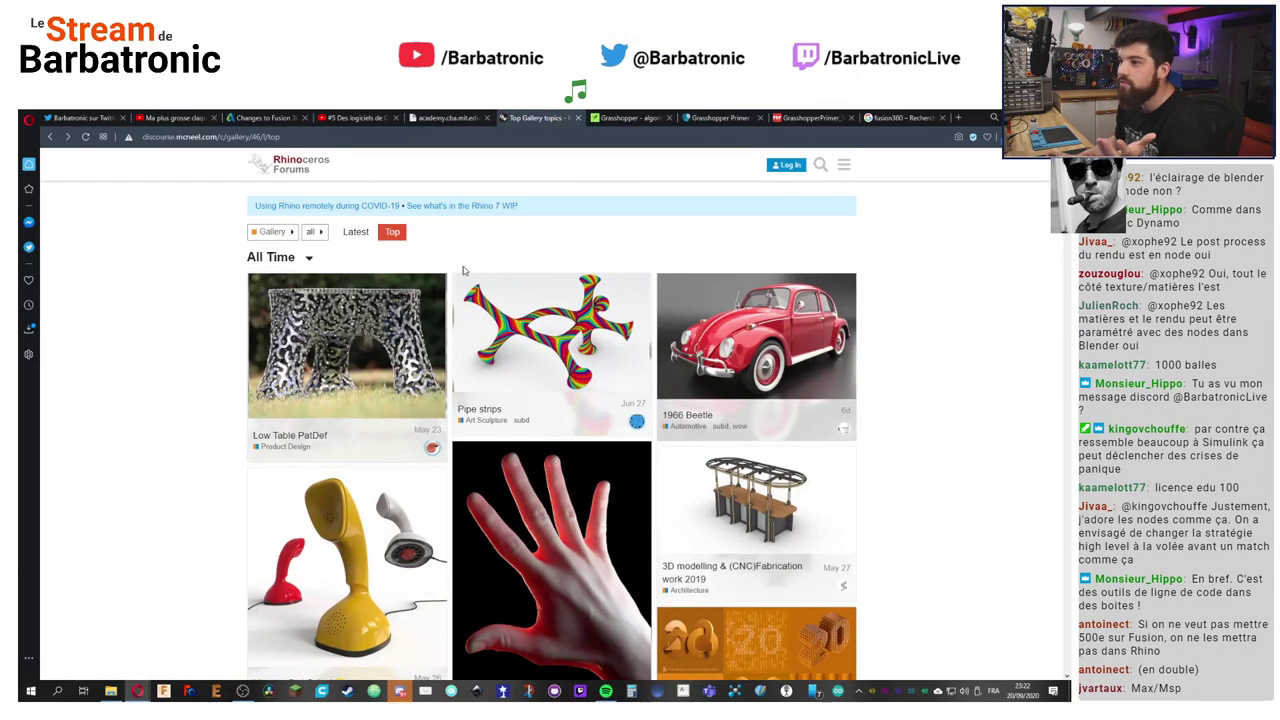
key(alt+Left)
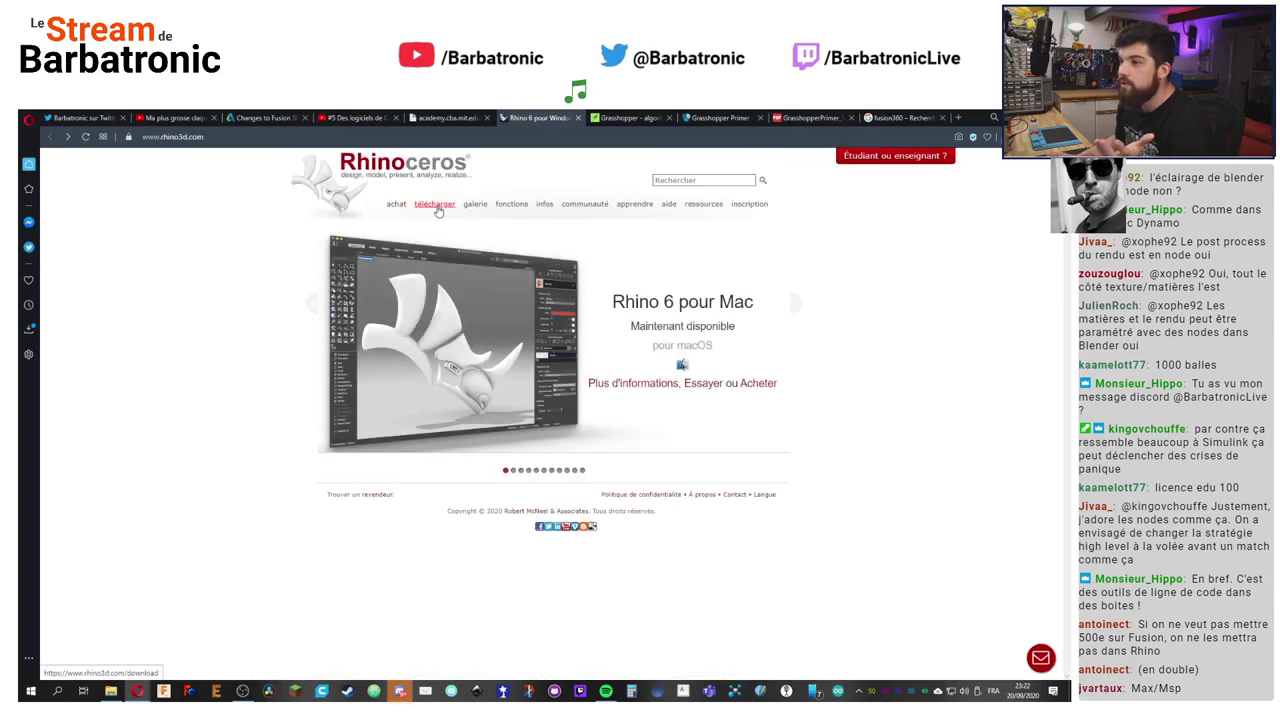
click(398, 205)
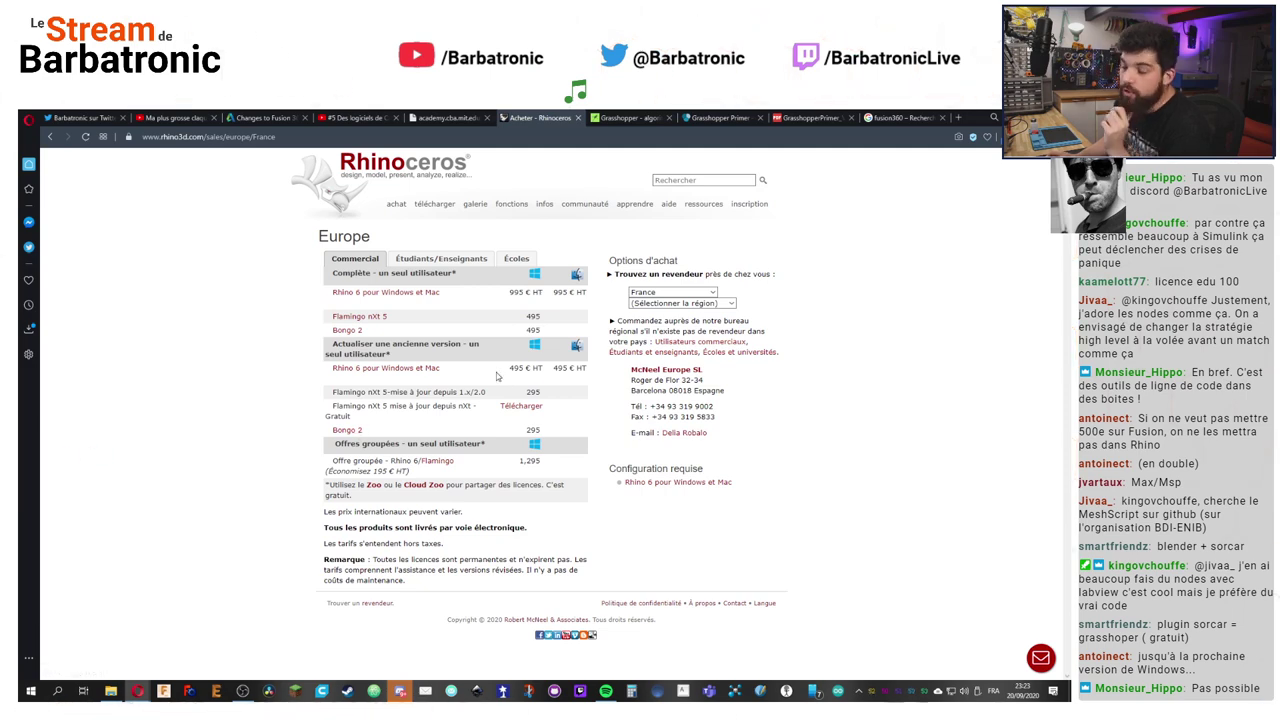
click(462, 118)
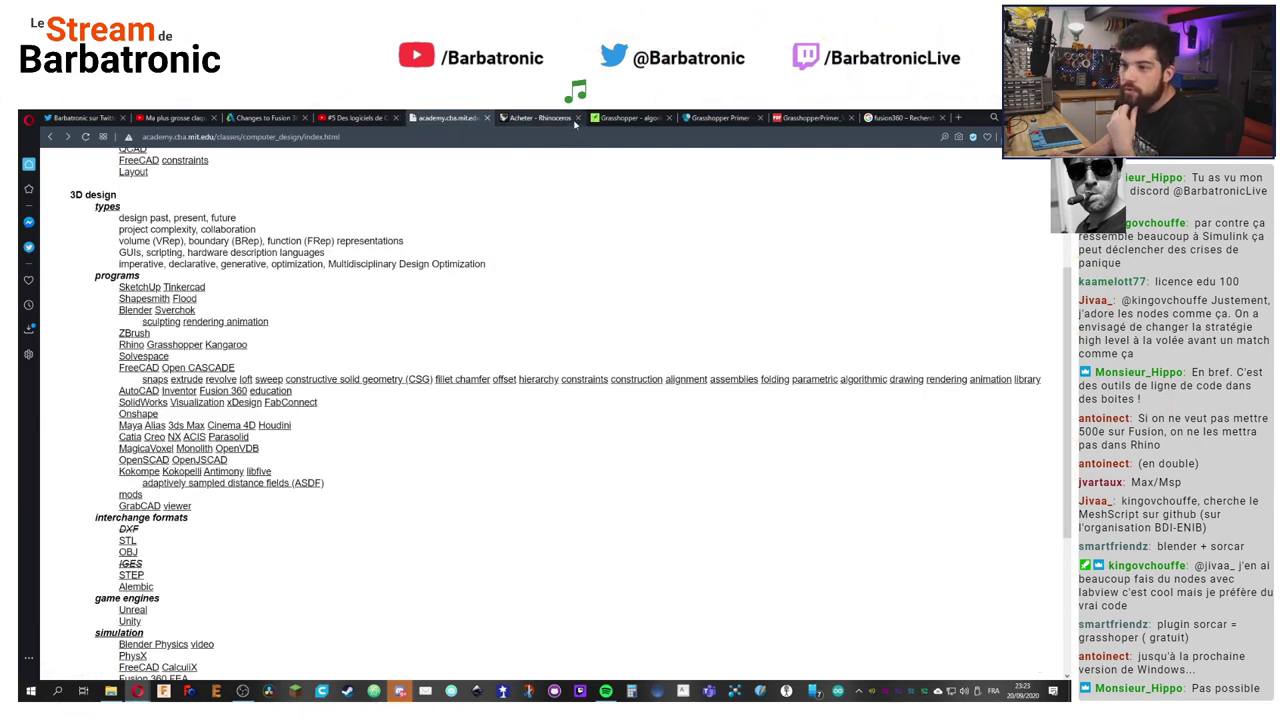
Step: Open the SolveSpace link from the MIT list in a new tab
click(145, 356)
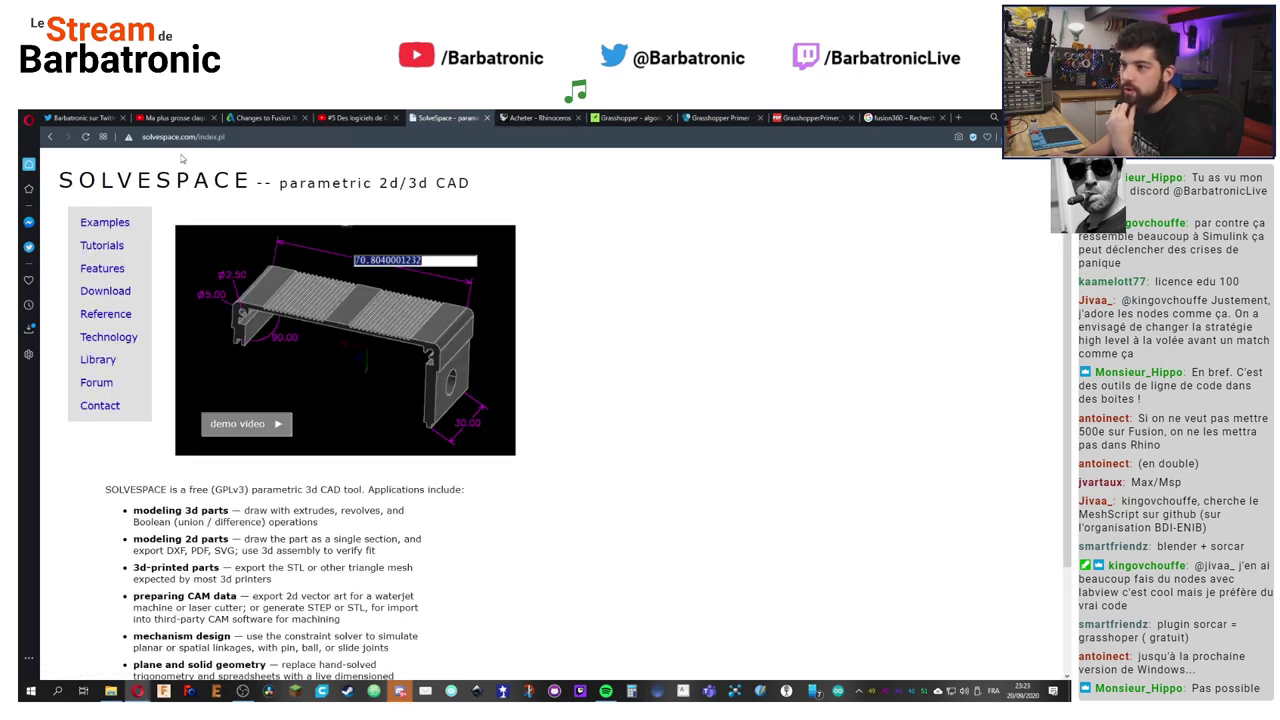
key(alt+Left)
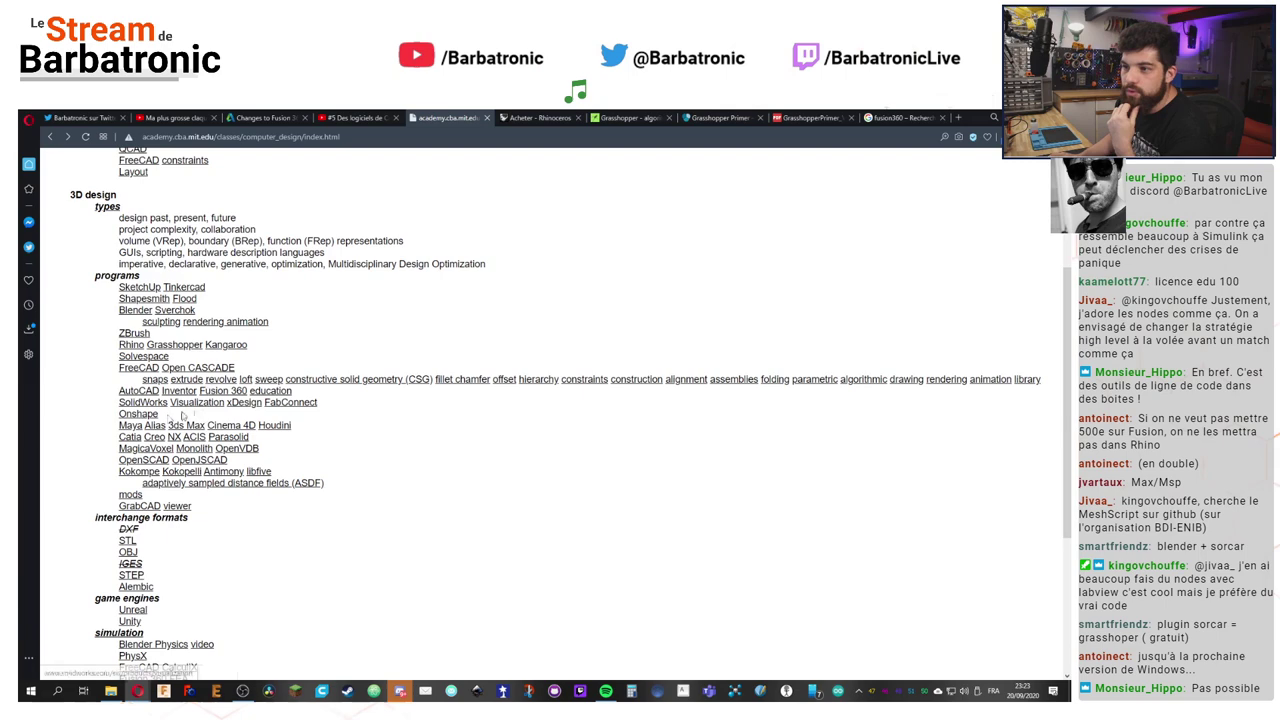
right_click(143, 356)
click(190, 364)
click(500, 119)
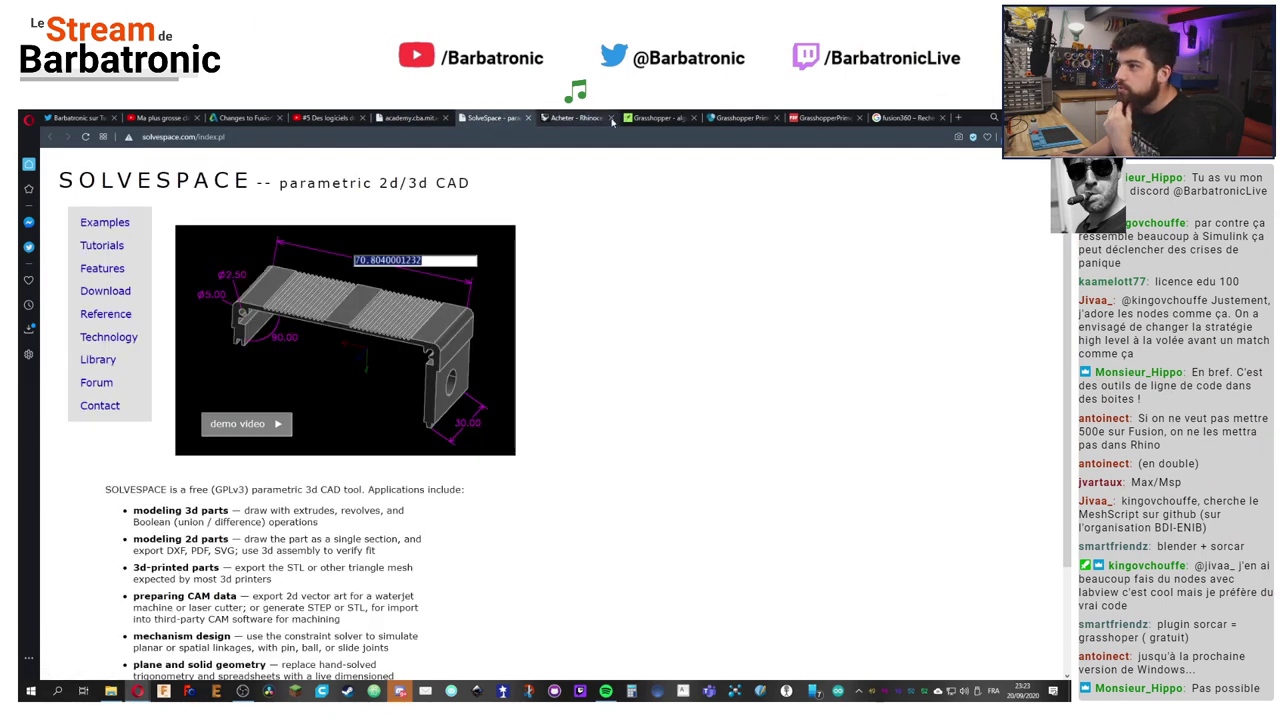
Step: Close the Rhino purchase, Grasshopper site, both Grasshopper Primer and fusion360 search tabs
click(610, 118)
click(610, 118)
click(610, 118)
click(610, 118)
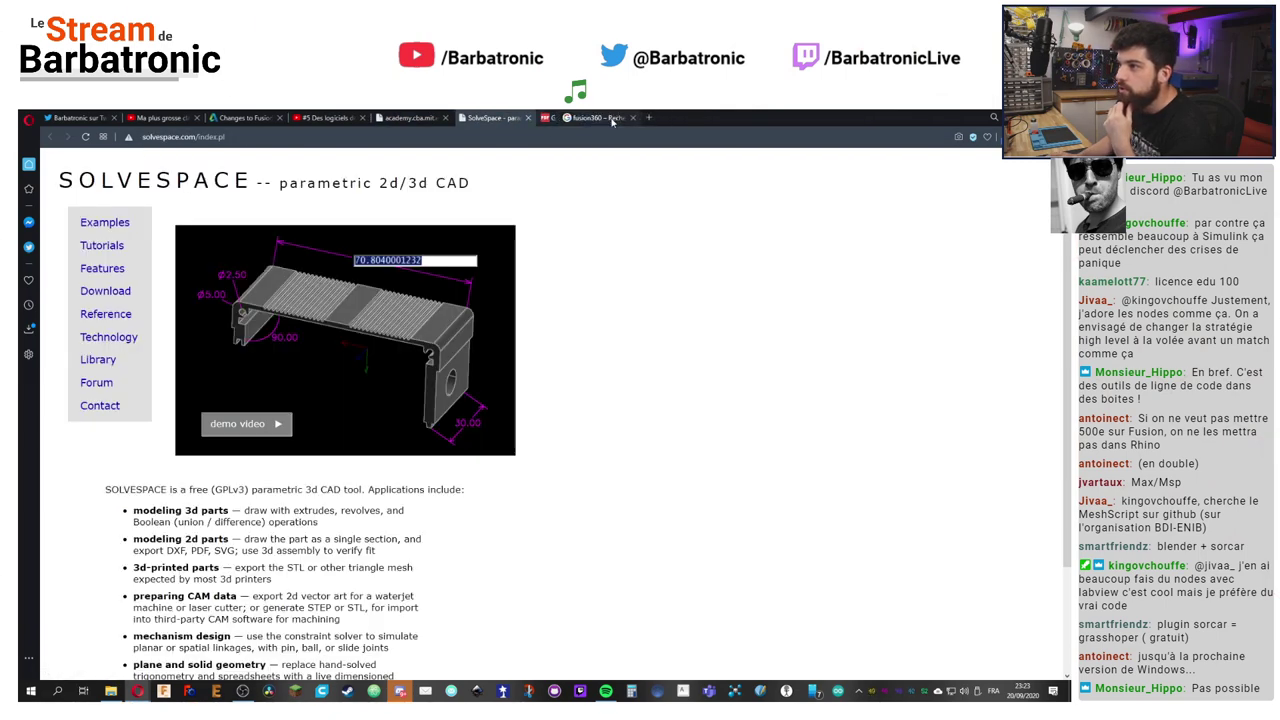
click(610, 118)
Step: Browse SolveSpace's Tutorials and Examples pages
scroll(450, 300, down, 3)
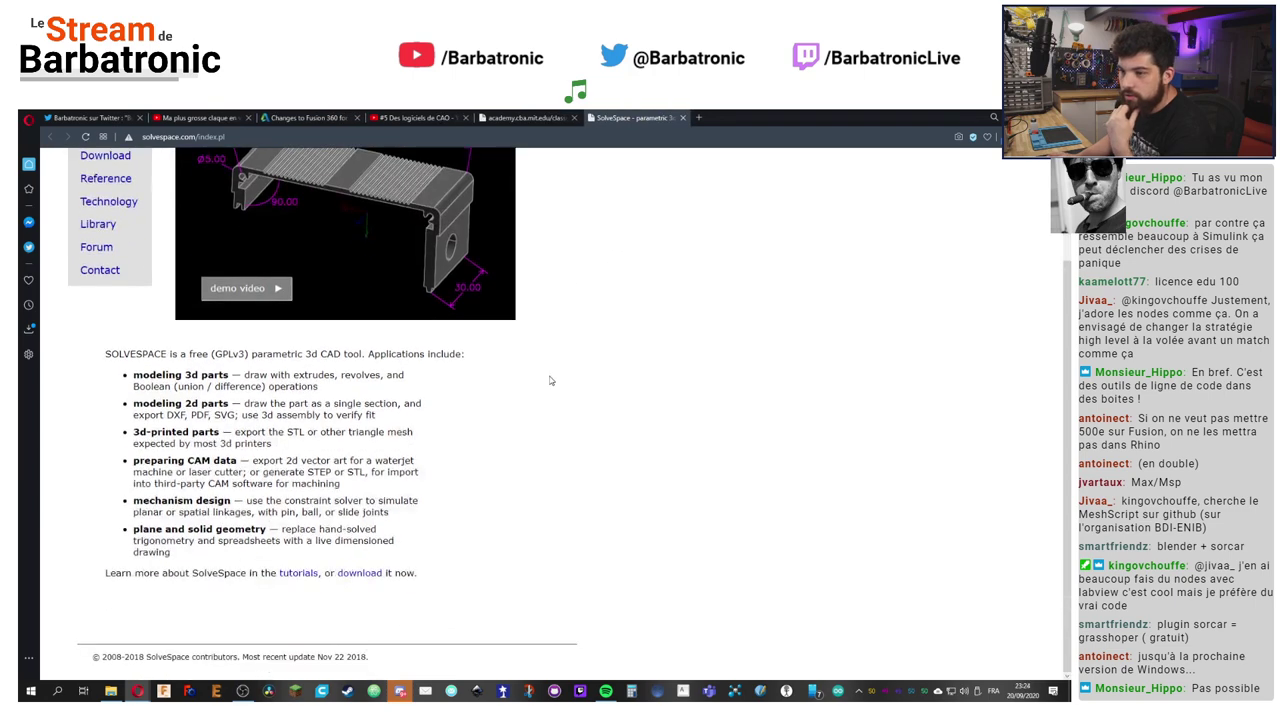
scroll(250, 280, up, 3)
click(110, 247)
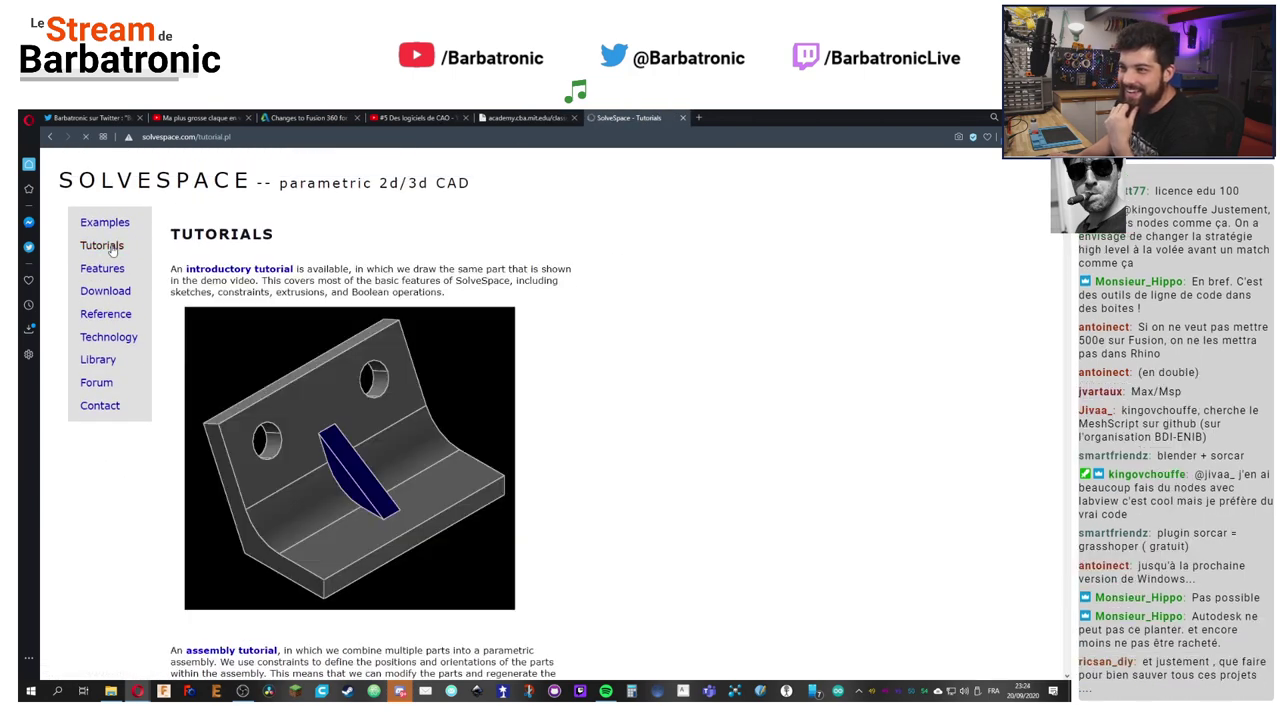
scroll(597, 383, down, 7)
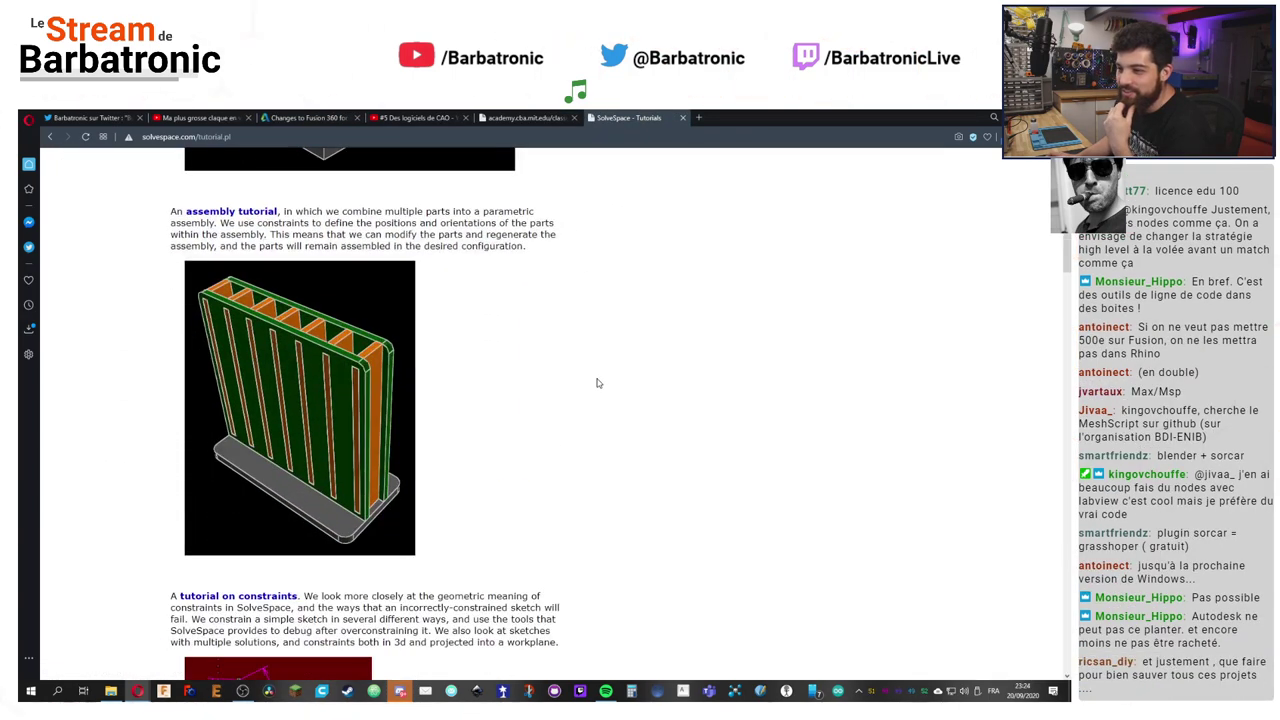
scroll(597, 383, down, 6)
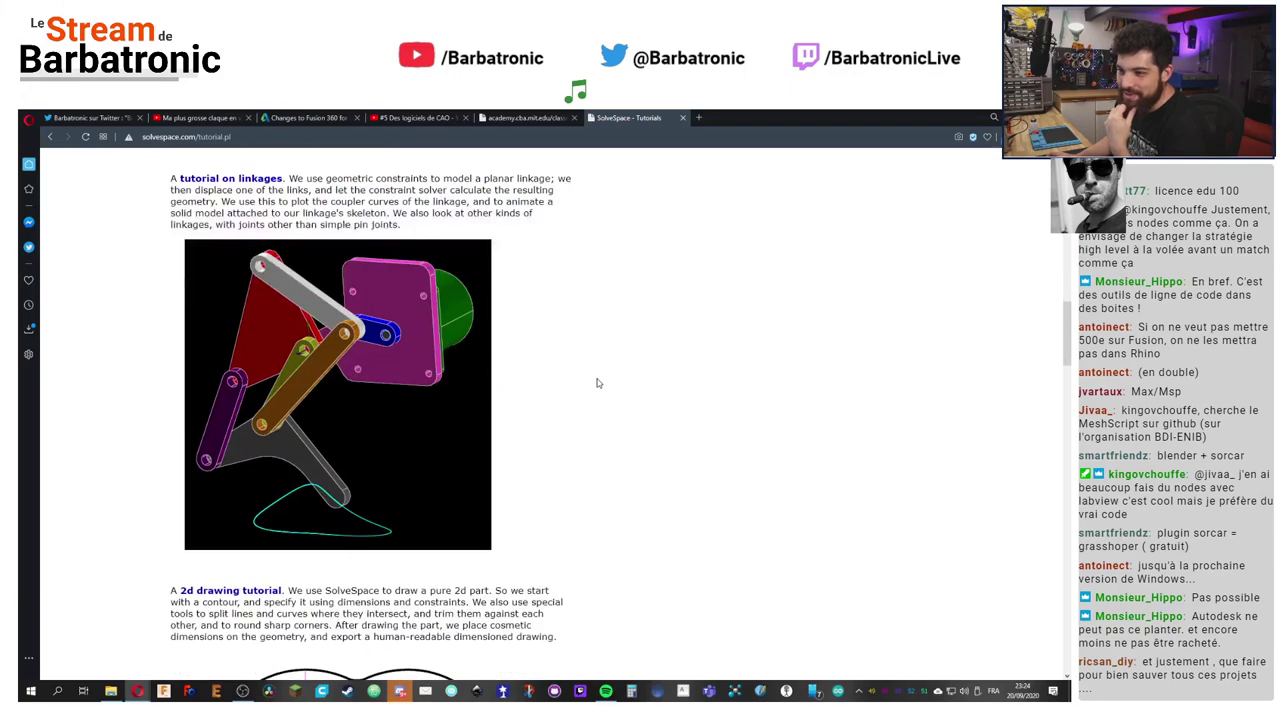
scroll(597, 383, down, 2)
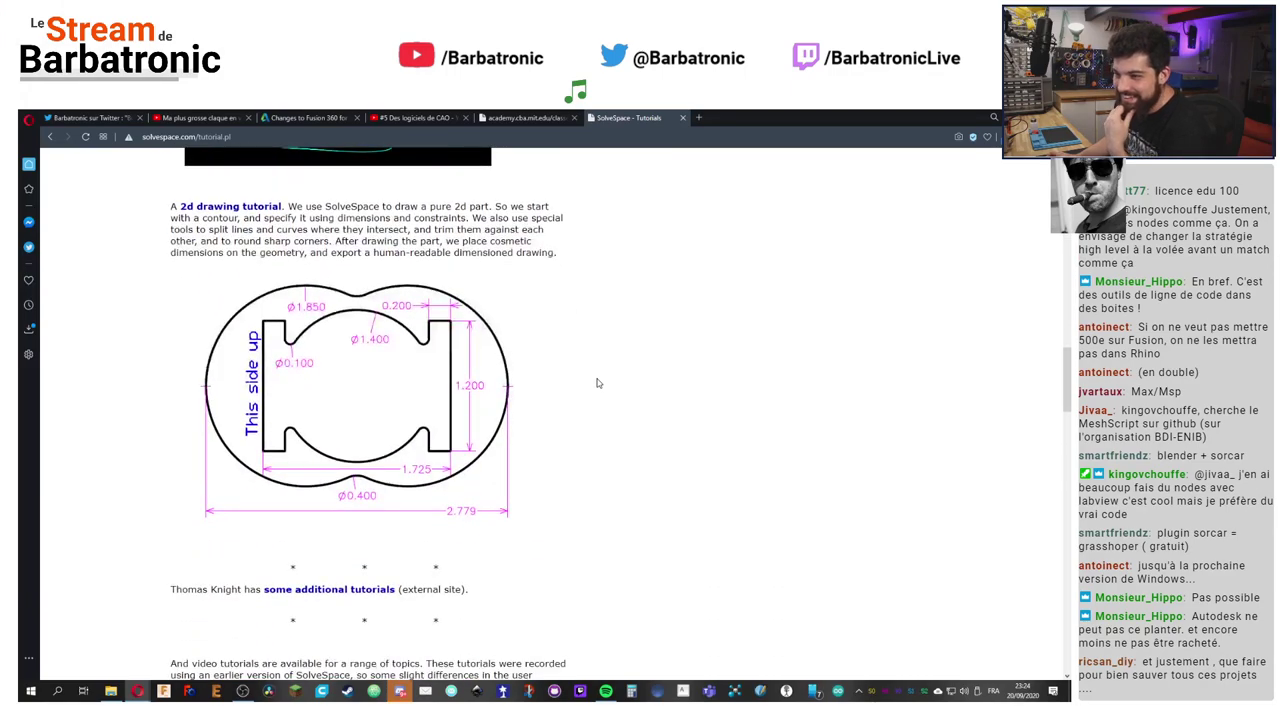
scroll(597, 383, up, 6)
scroll(597, 383, up, 8)
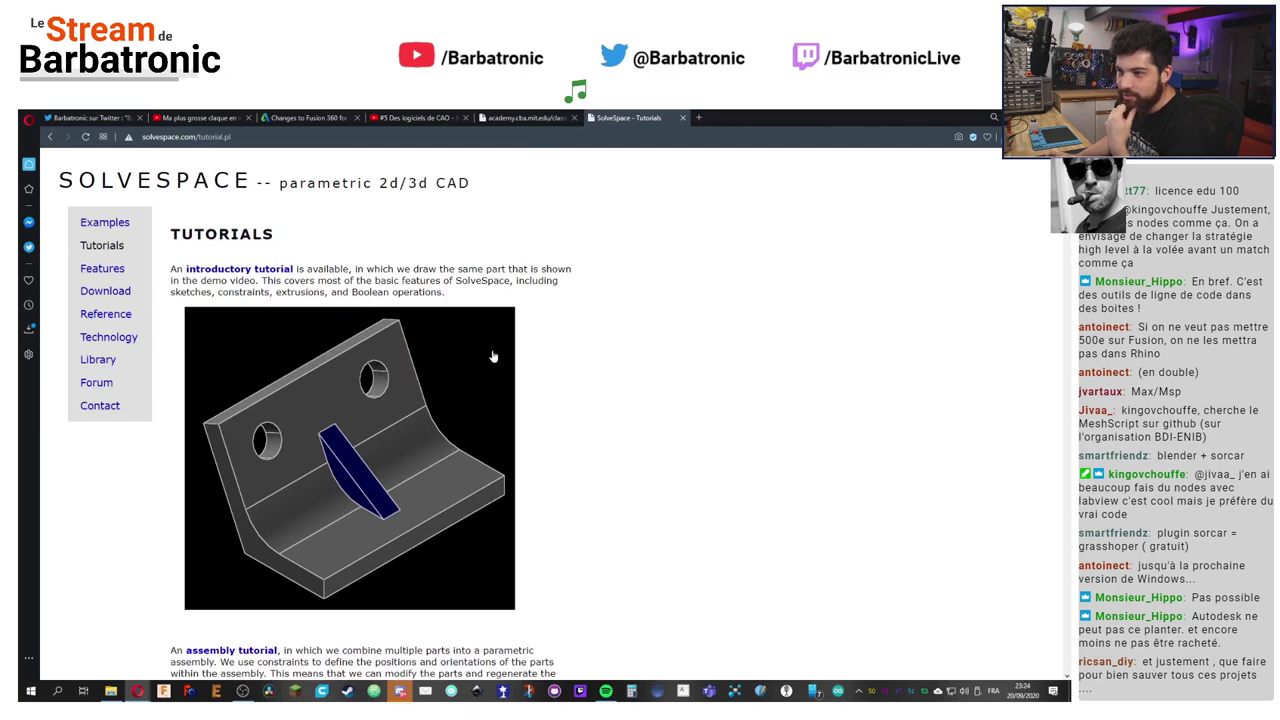
click(110, 224)
scroll(320, 413, down, 8)
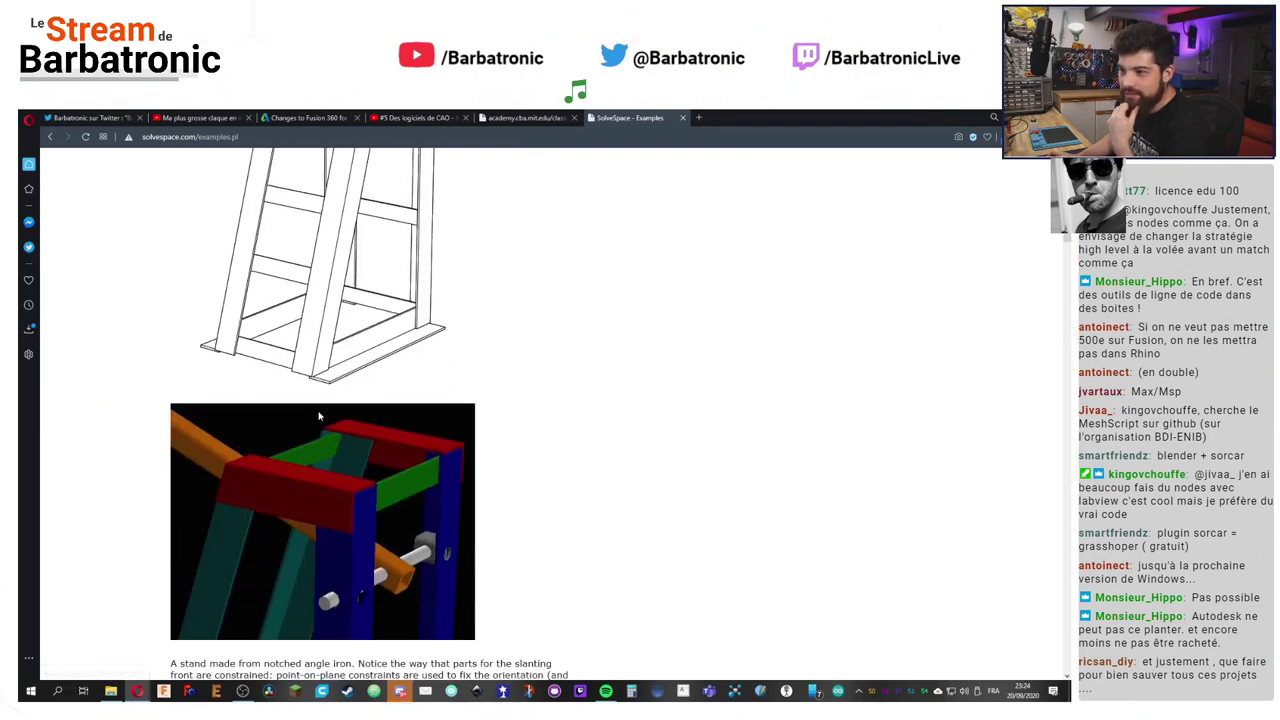
scroll(320, 410, up, 8)
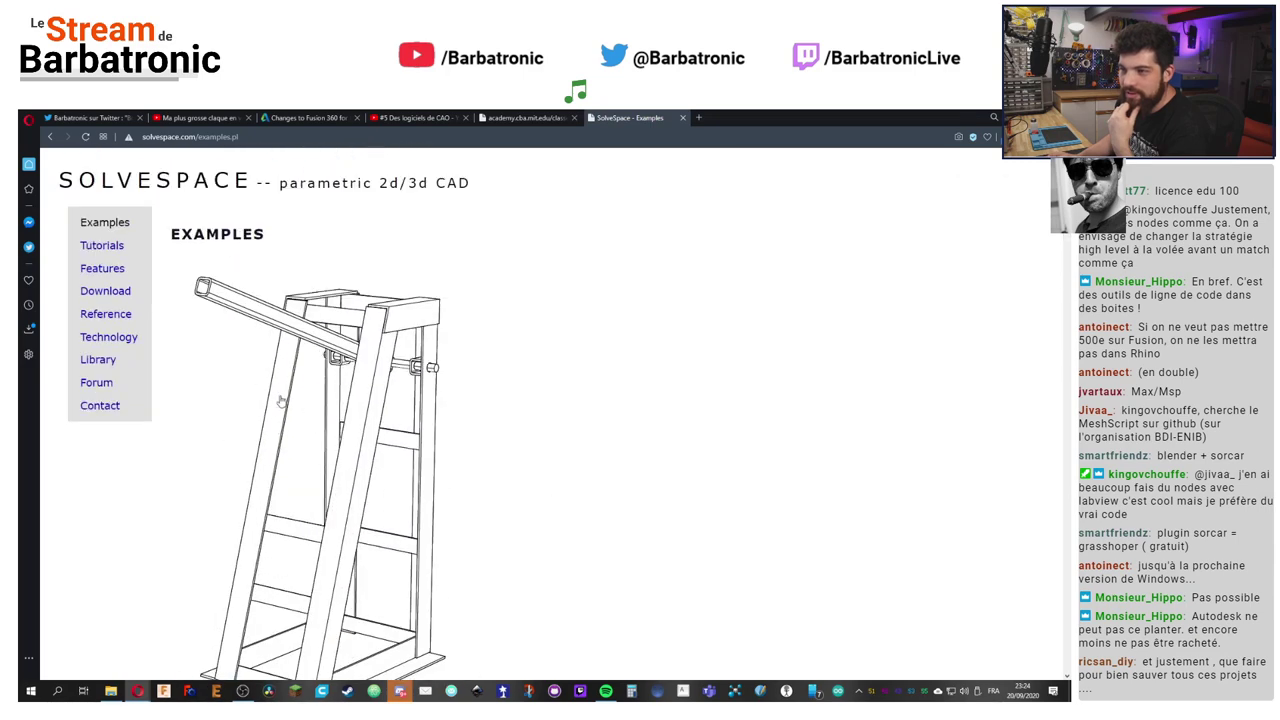
Step: Scroll through the introductory angle bracket tutorial, then return to the MIT tab
click(98, 246)
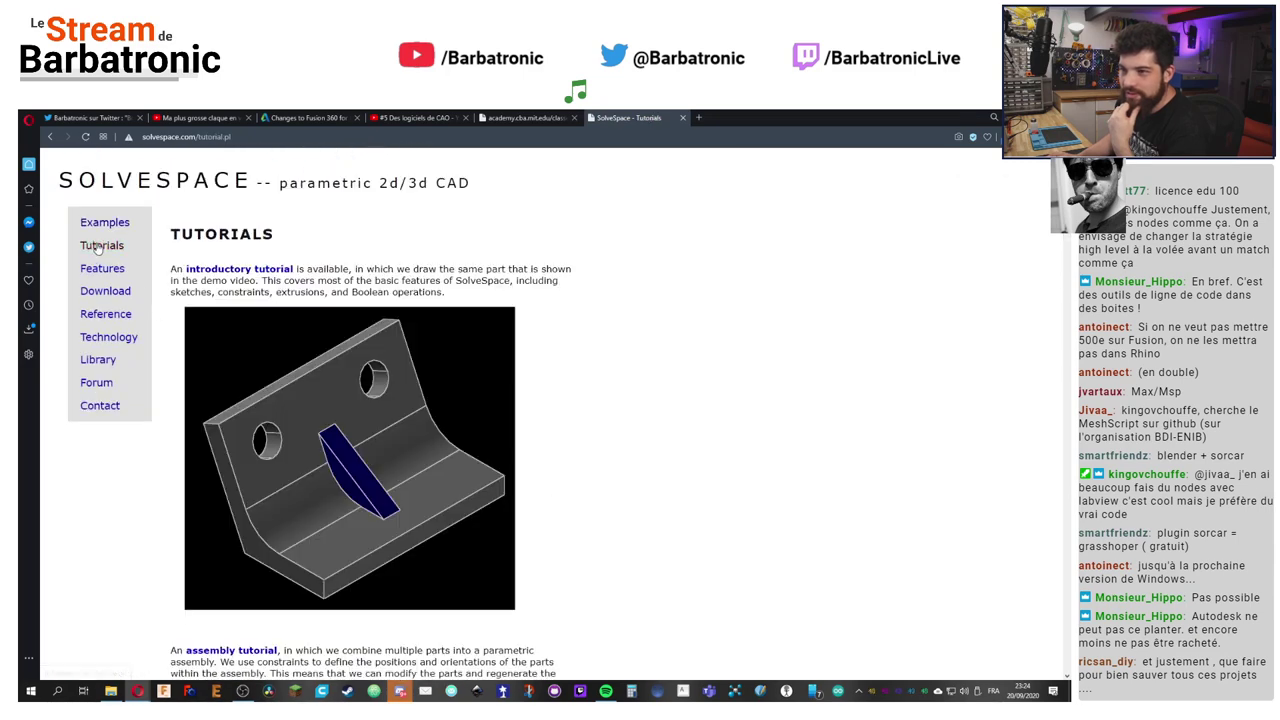
click(262, 270)
scroll(378, 352, down, 1)
scroll(378, 352, down, 5)
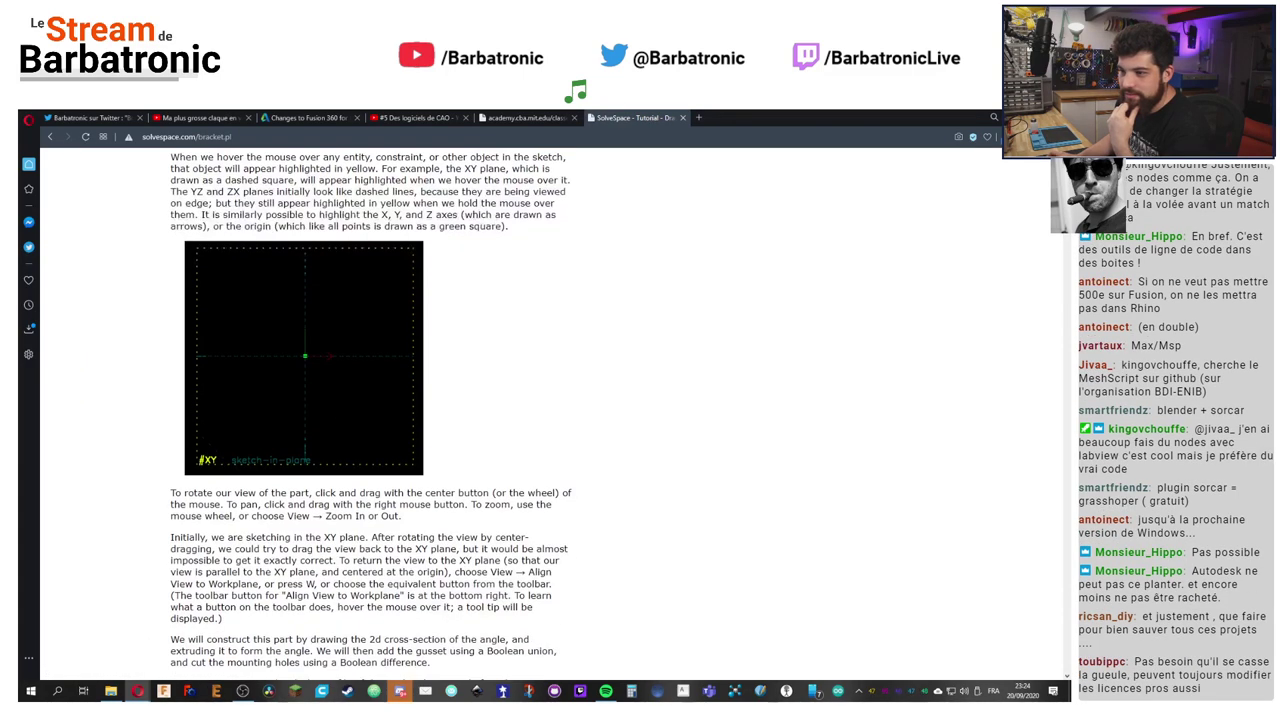
scroll(537, 373, down, 7)
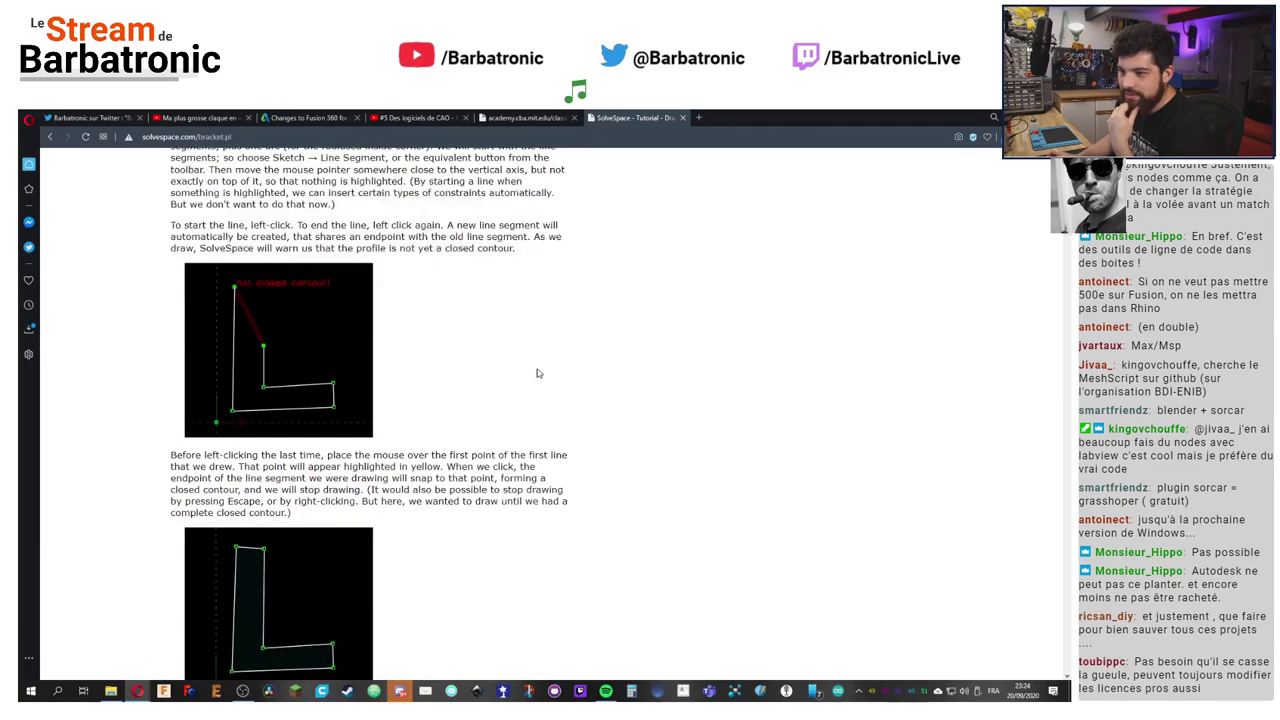
scroll(537, 373, up, 13)
scroll(537, 373, up, 1)
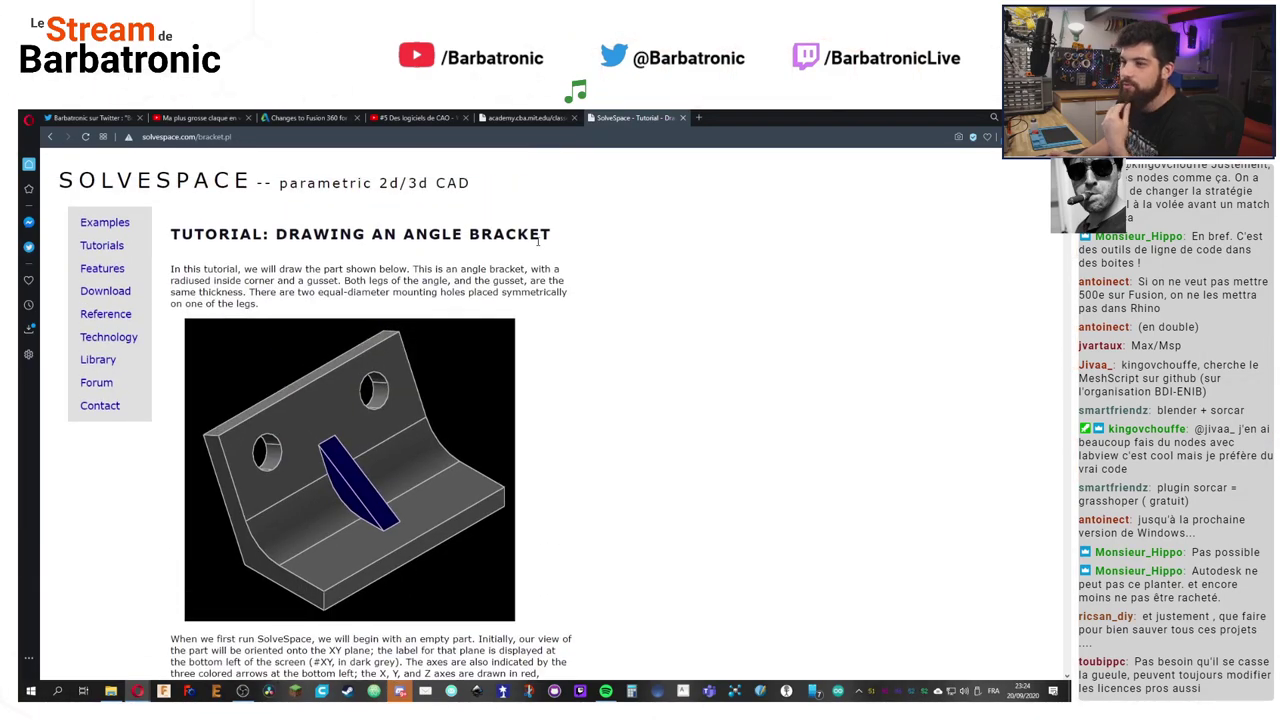
click(522, 118)
Step: Close the SolveSpace tab and open SolidWorks from the MIT list in a new tab
click(683, 118)
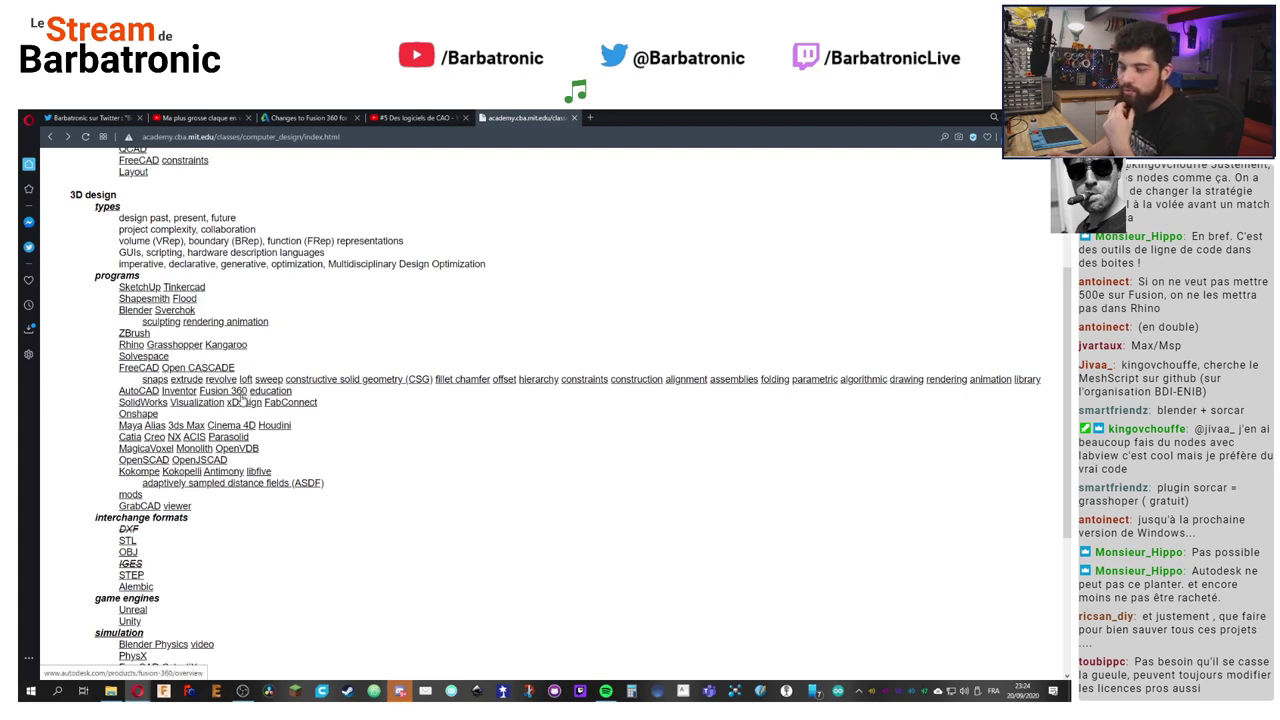
right_click(152, 411)
click(185, 422)
click(625, 117)
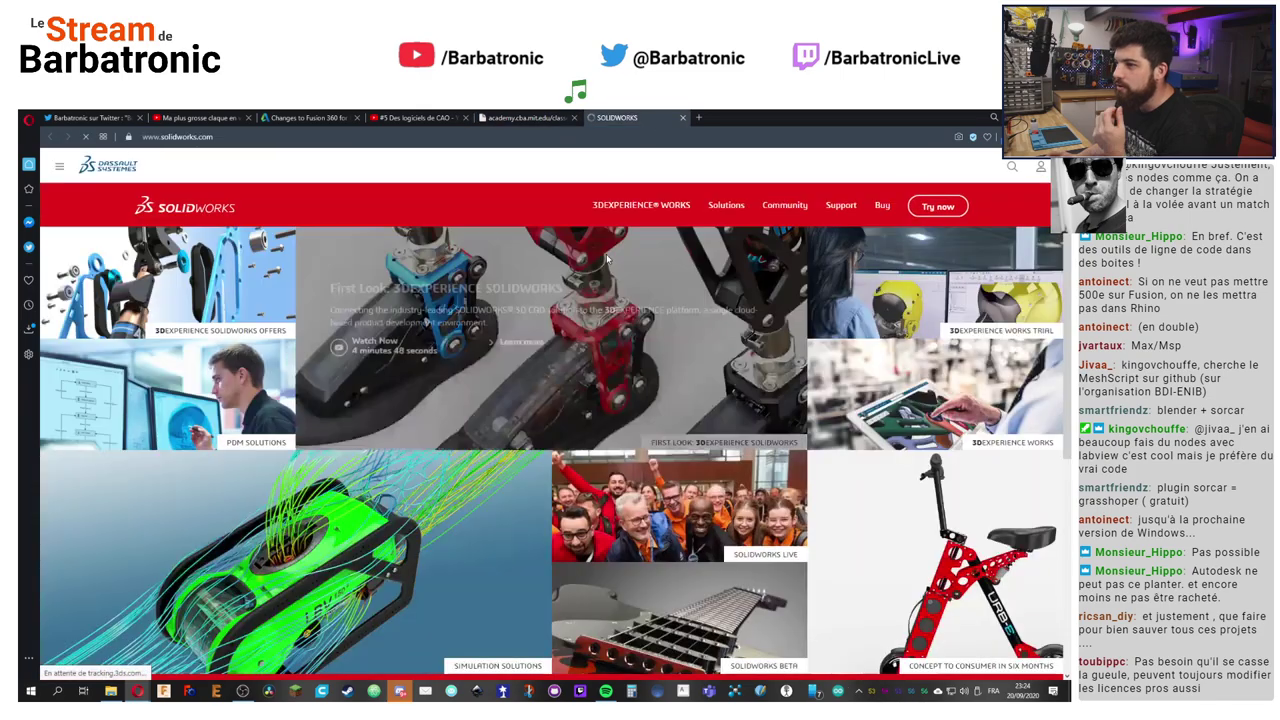
scroll(502, 492, down, 5)
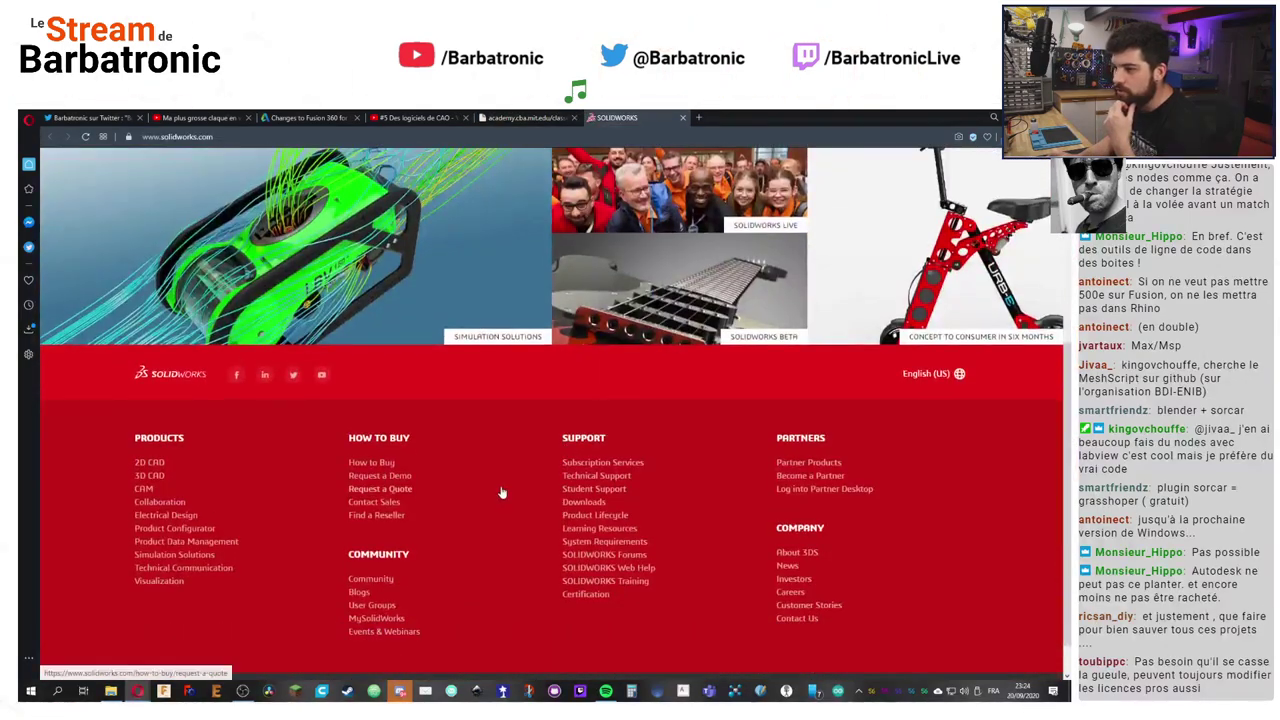
scroll(502, 492, up, 5)
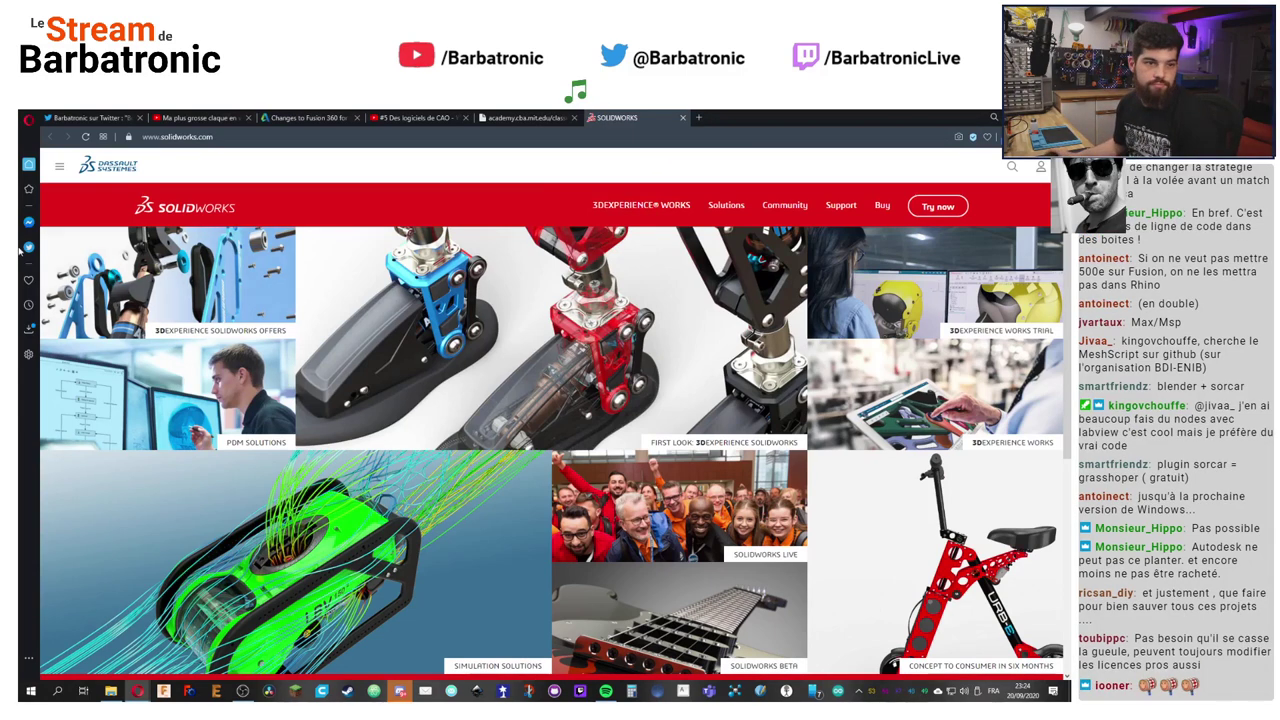
mouse_move(329, 245)
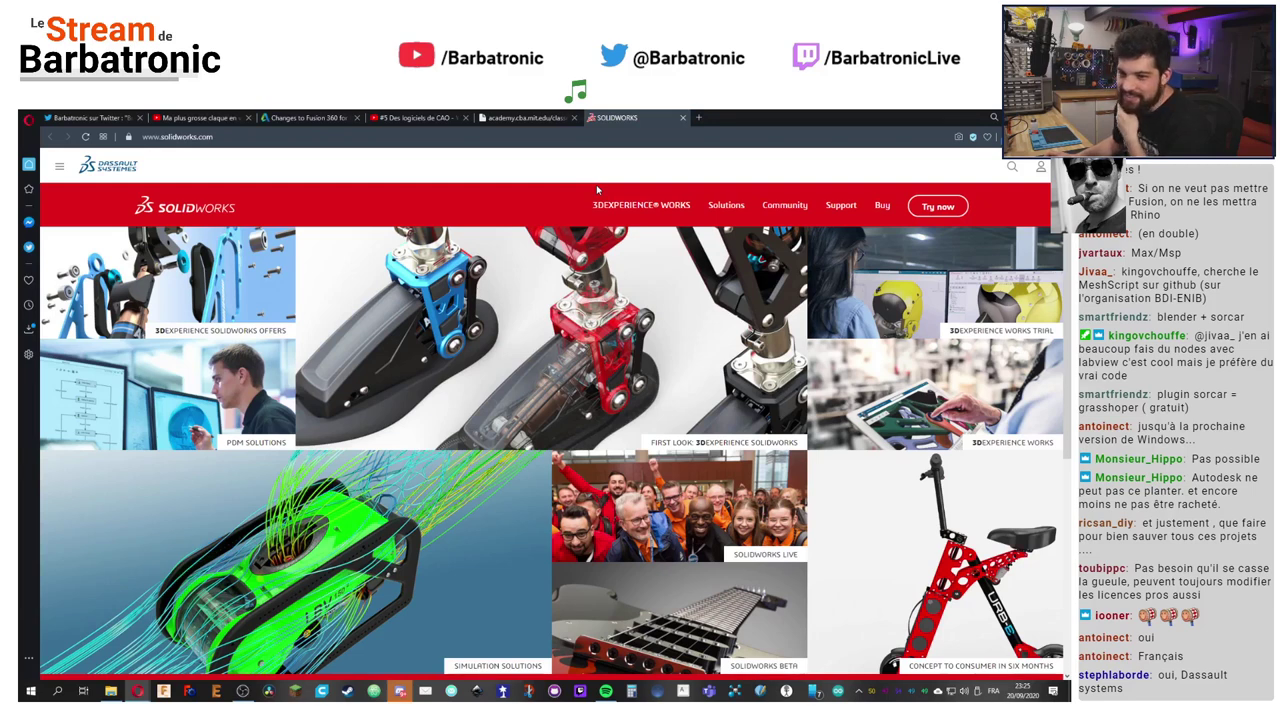
Step: Open the Onshape education plan link in a new tab, then return to the SolidWorks homepage
click(524, 118)
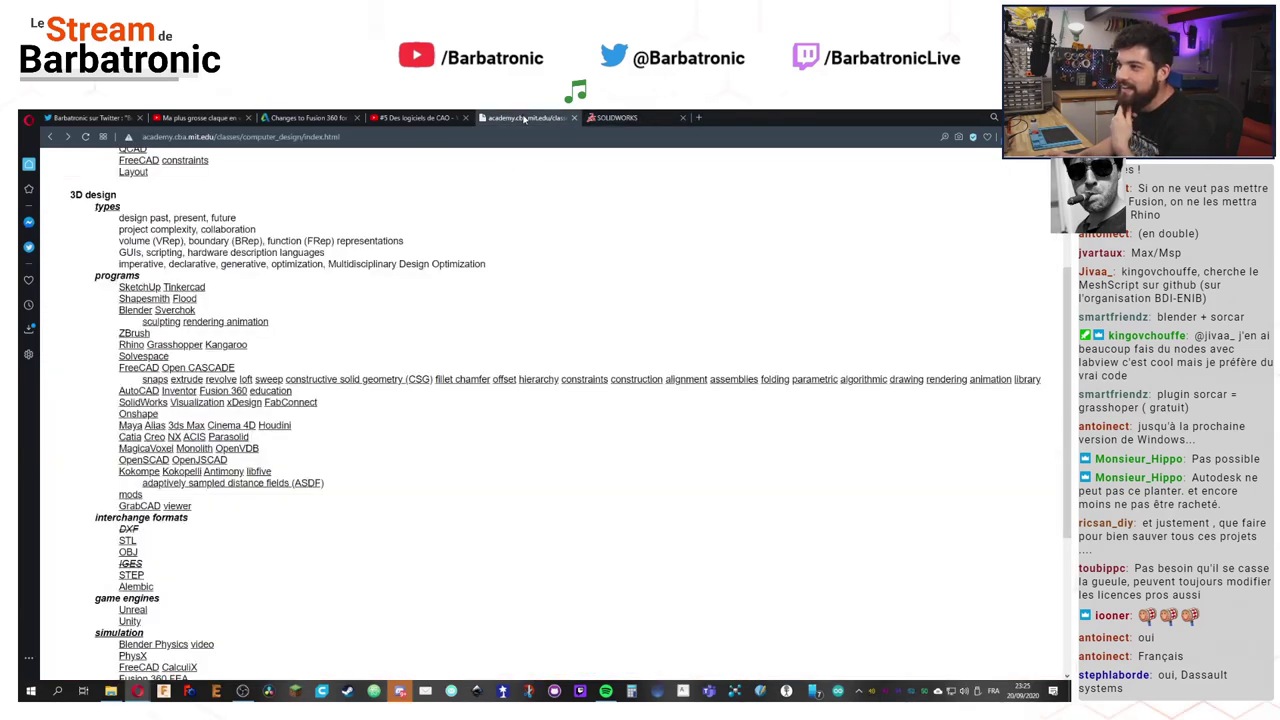
right_click(149, 413)
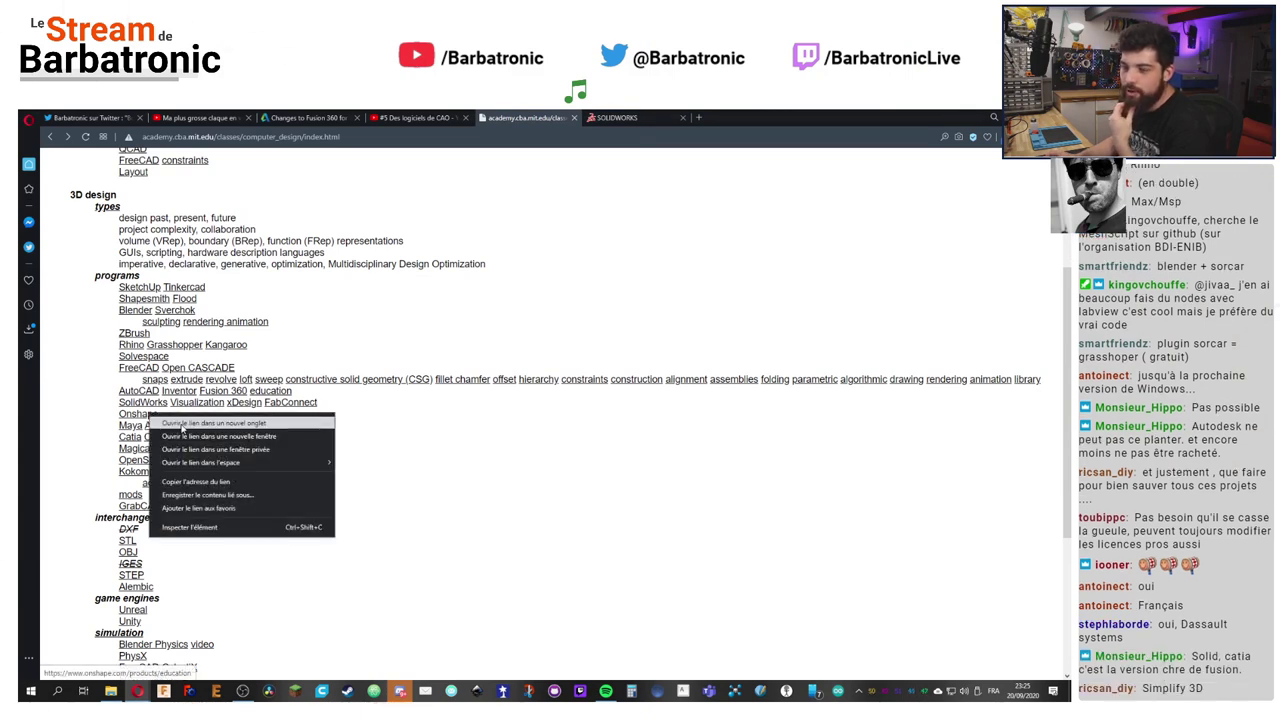
click(182, 424)
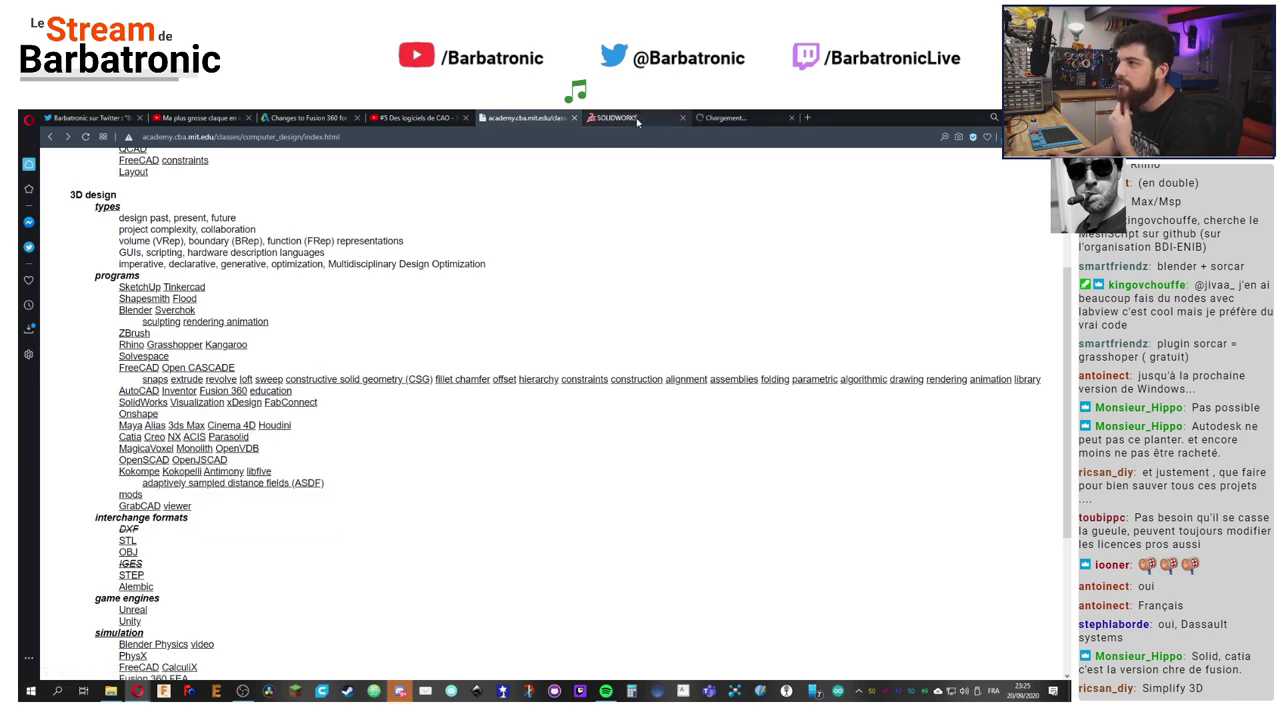
click(724, 118)
key(ctrl+shift+Tab)
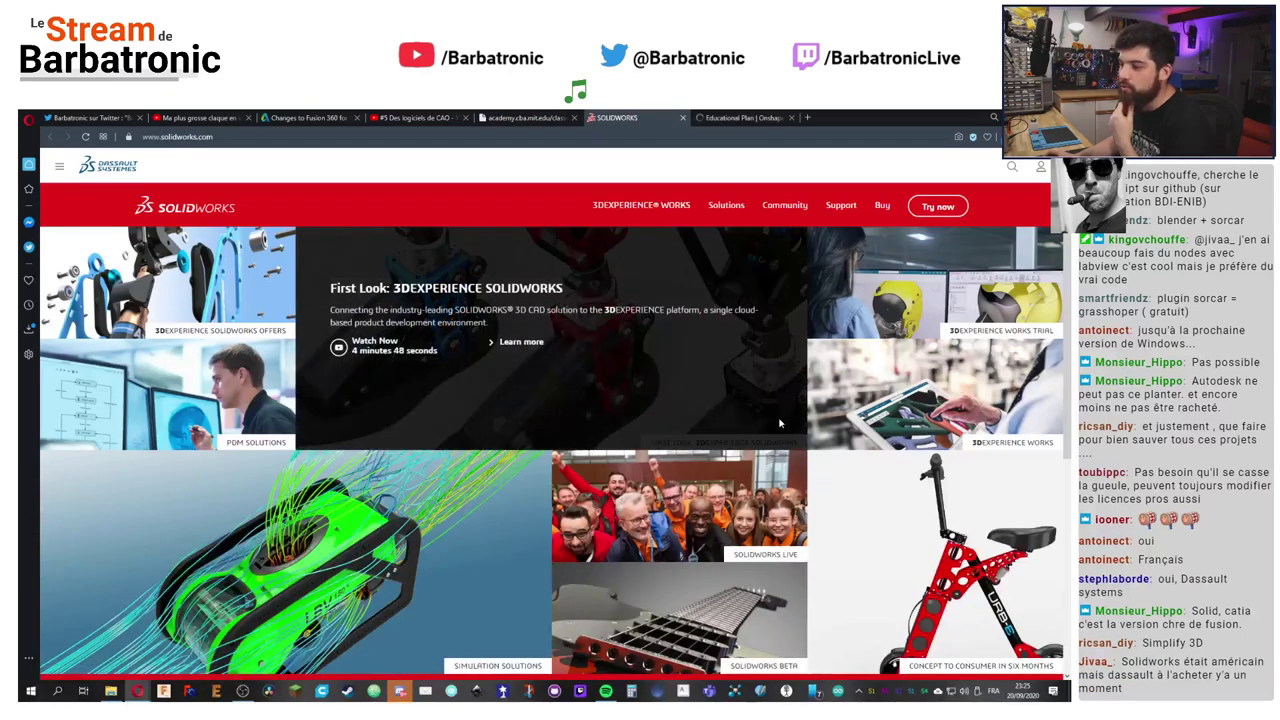
scroll(760, 400, down, 3)
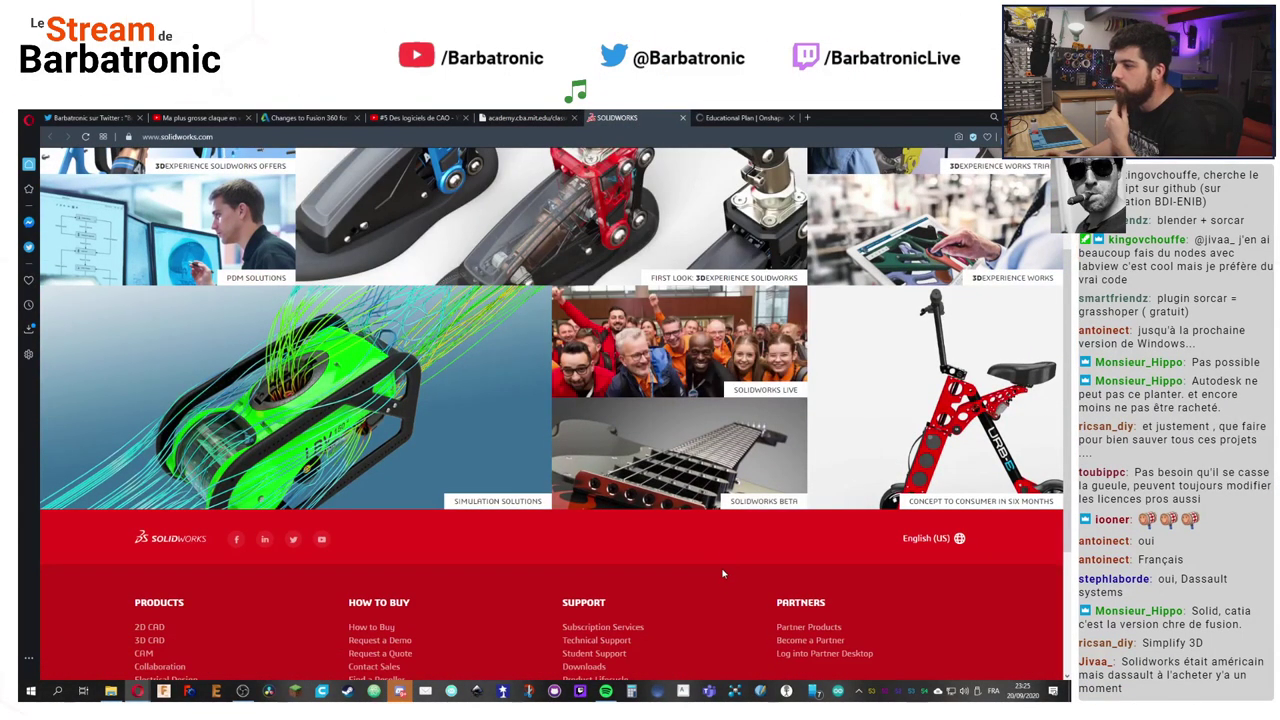
scroll(600, 300, up, 5)
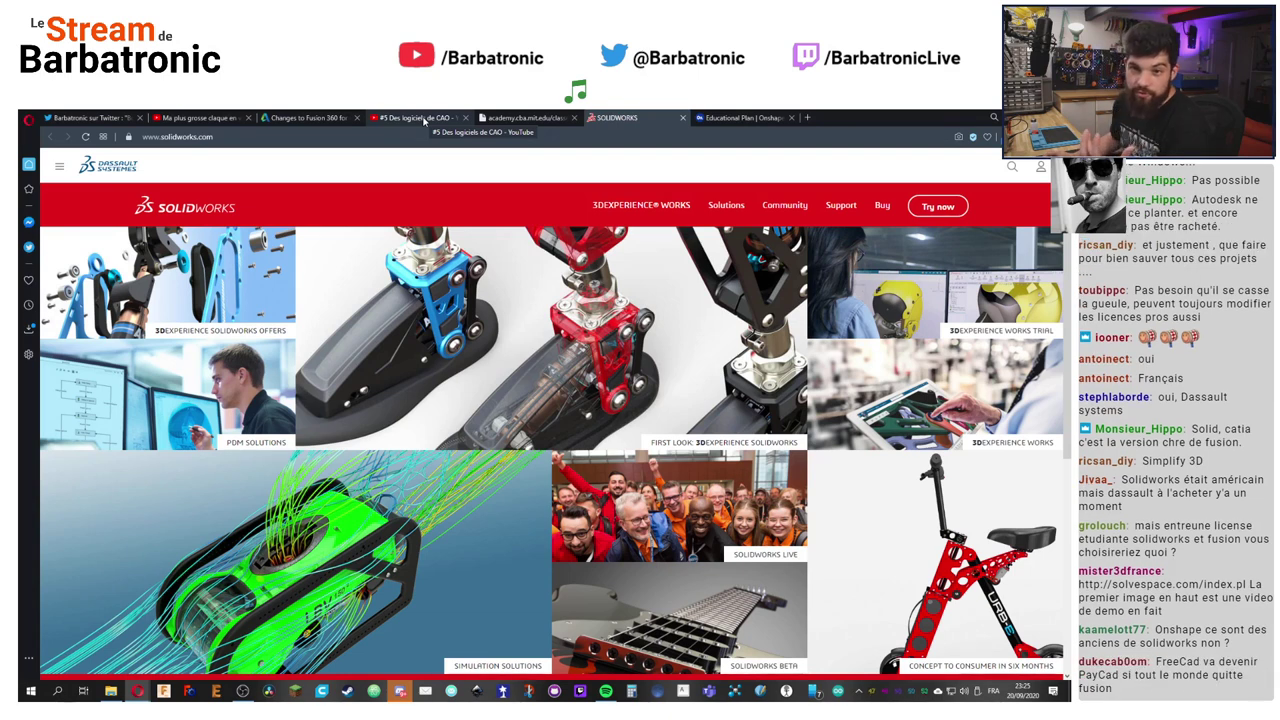
Step: Glance at the '#5 Des logiciels de CAO' YouTube video, then return to the Onshape Educational Plan page
click(425, 119)
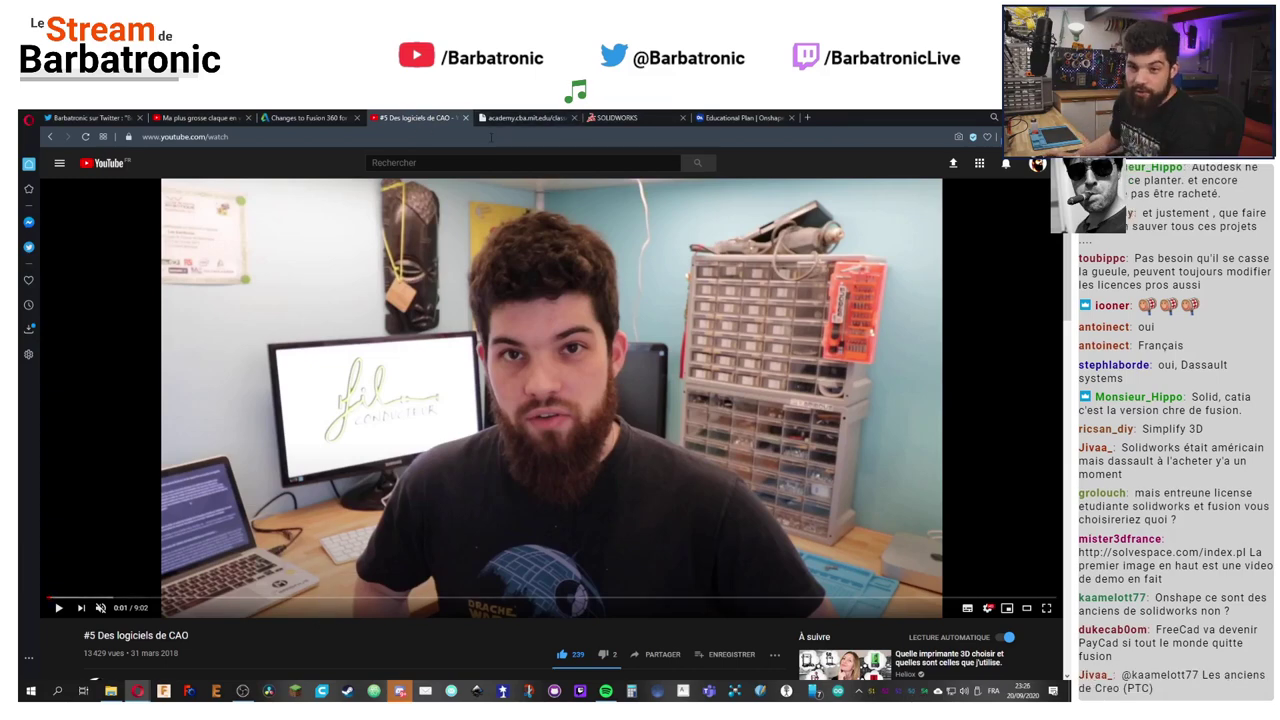
click(615, 118)
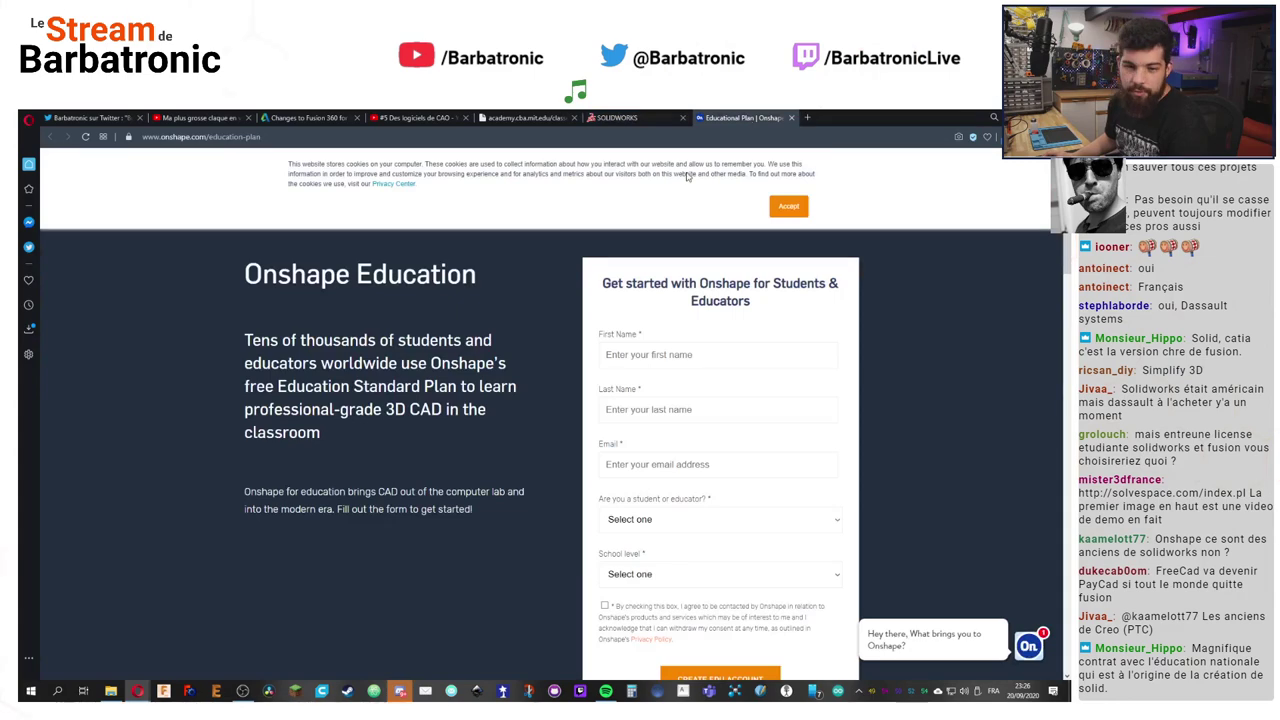
Step: Open Onshape's PRODUCT platform page and scroll through its Features & Benefits sections
scroll(484, 410, down, 3)
scroll(484, 410, up, 3)
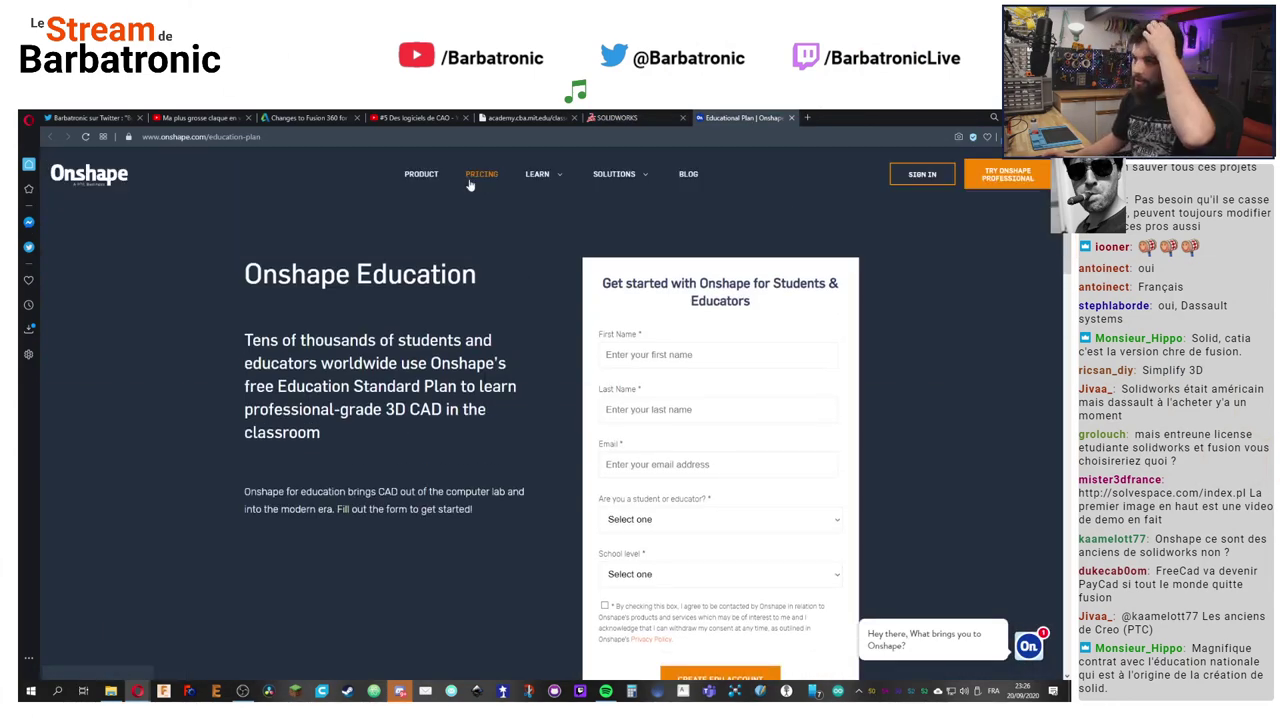
click(423, 175)
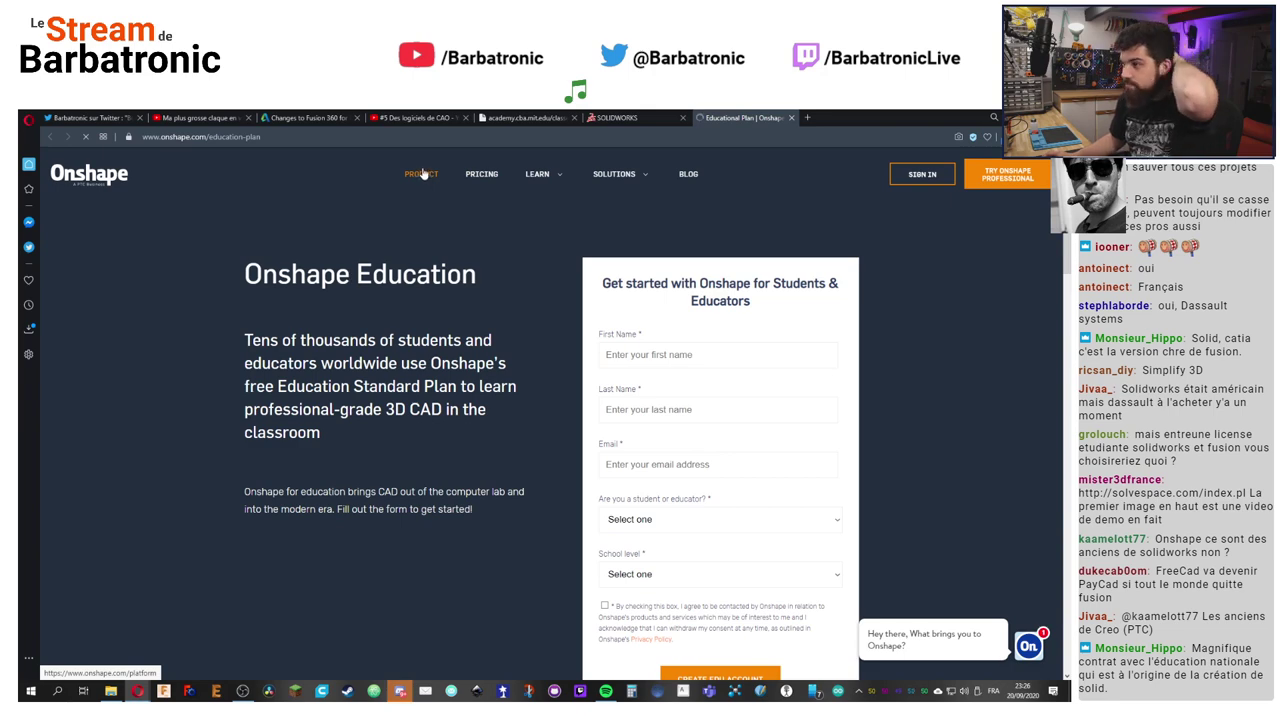
scroll(672, 407, down, 3)
scroll(731, 427, down, 3)
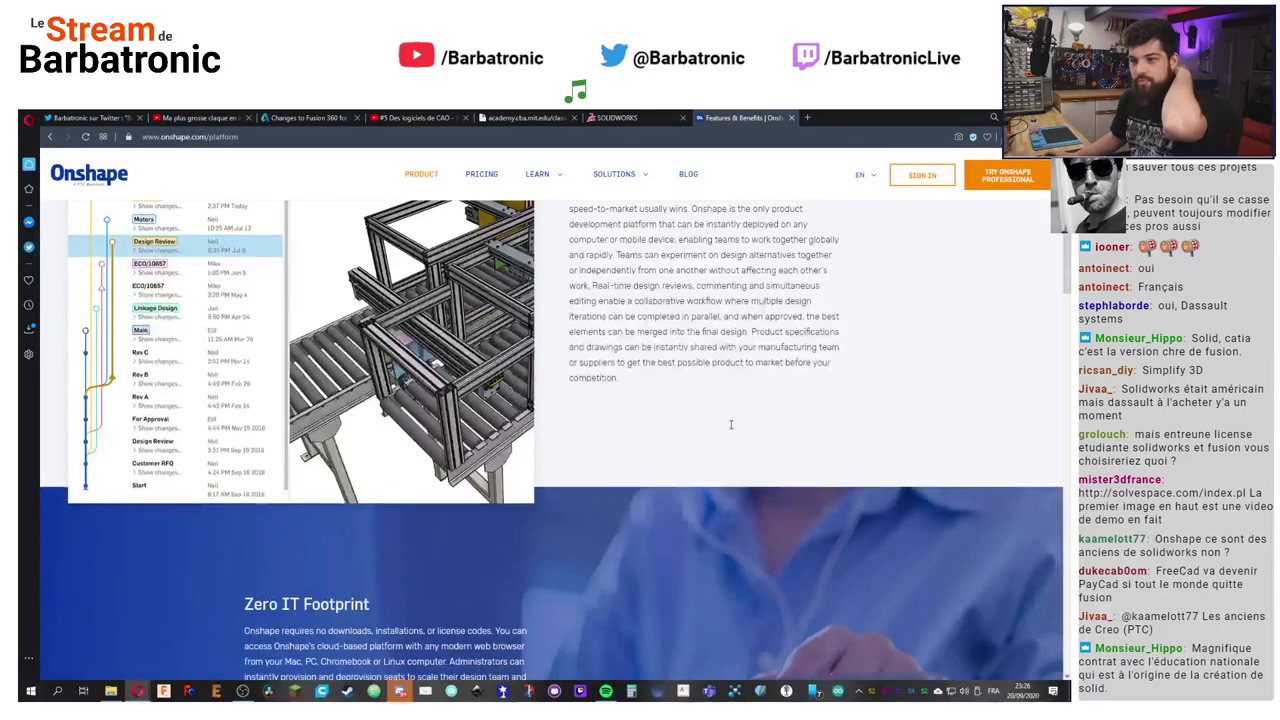
scroll(760, 450, up, 2)
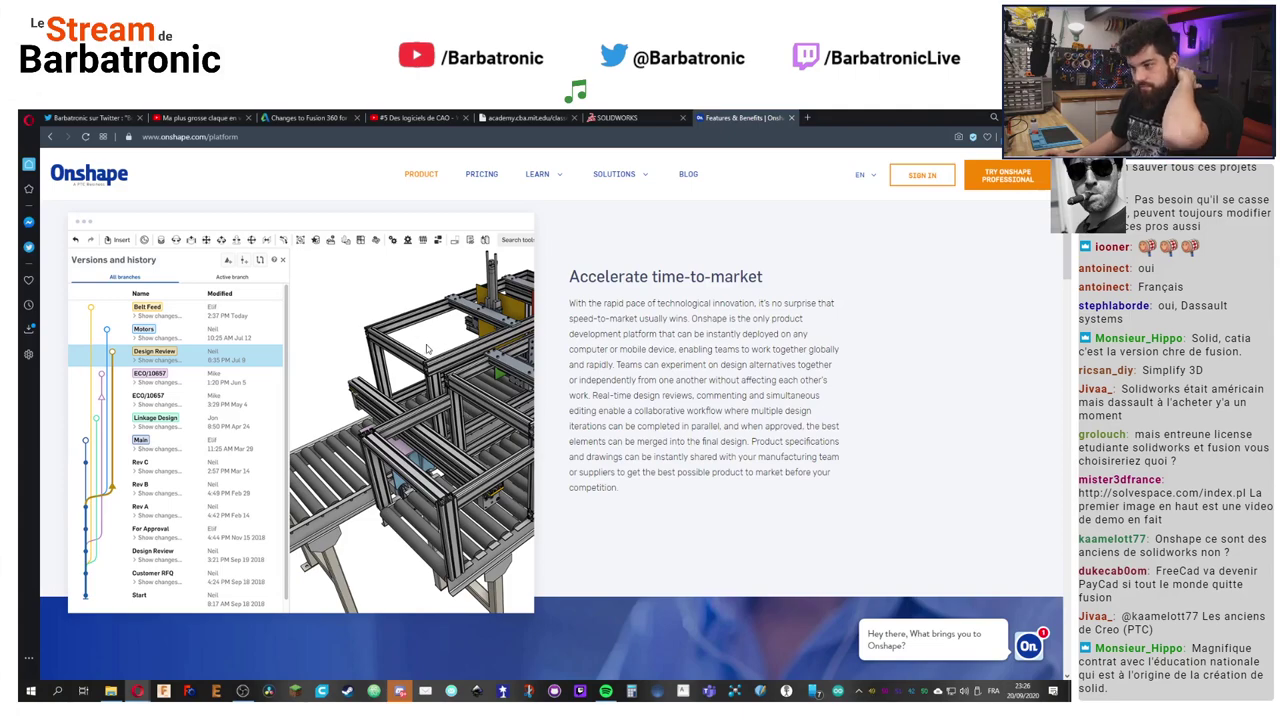
scroll(520, 441, down, 10)
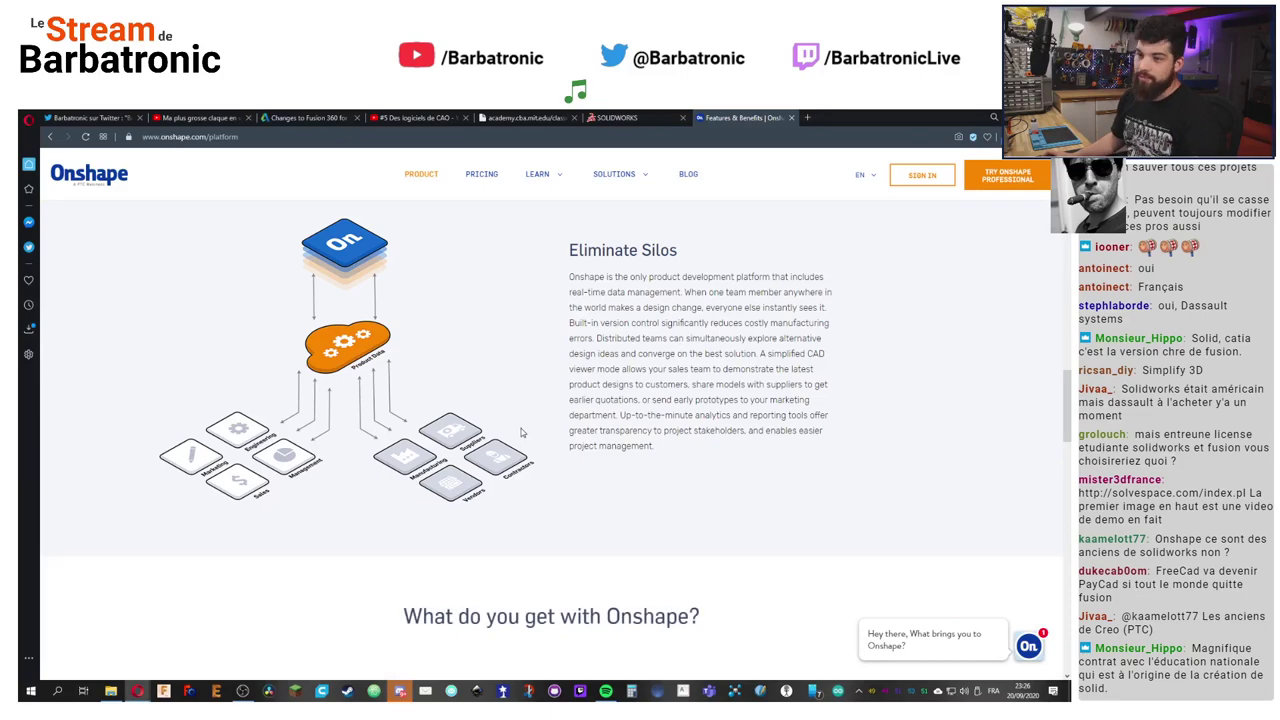
scroll(518, 425, up, 10)
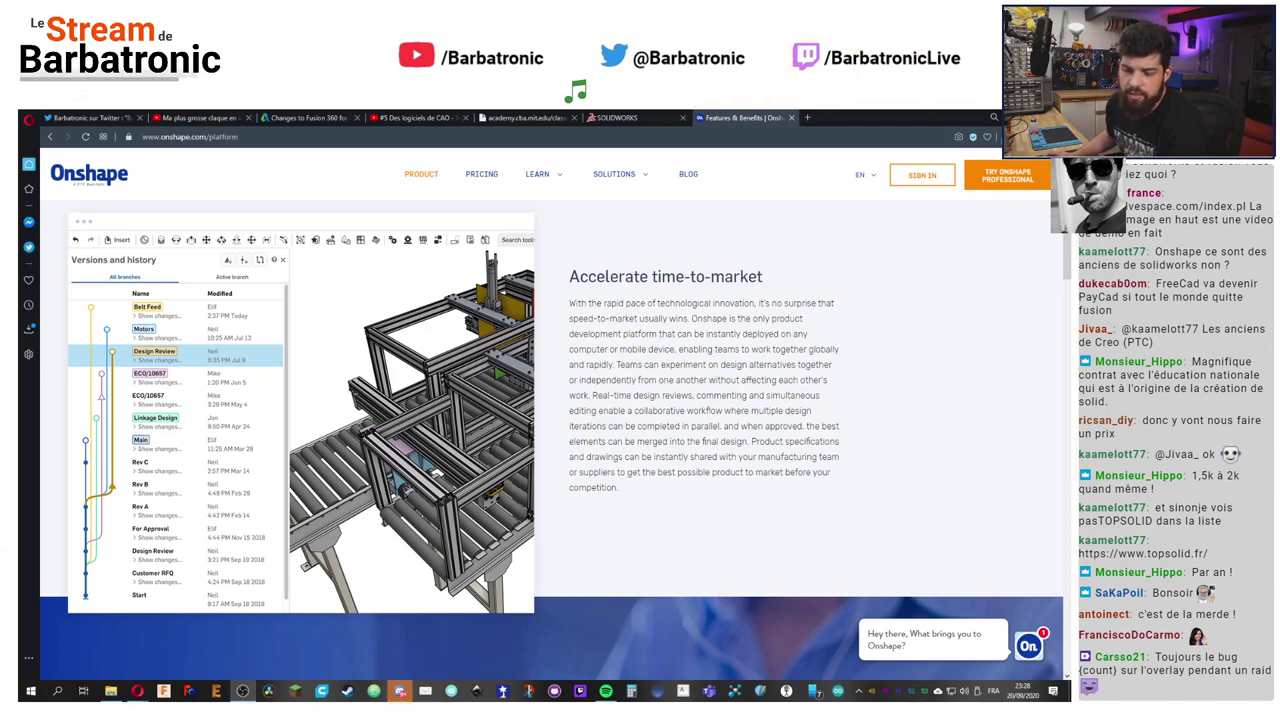
scroll(297, 481, down, 1)
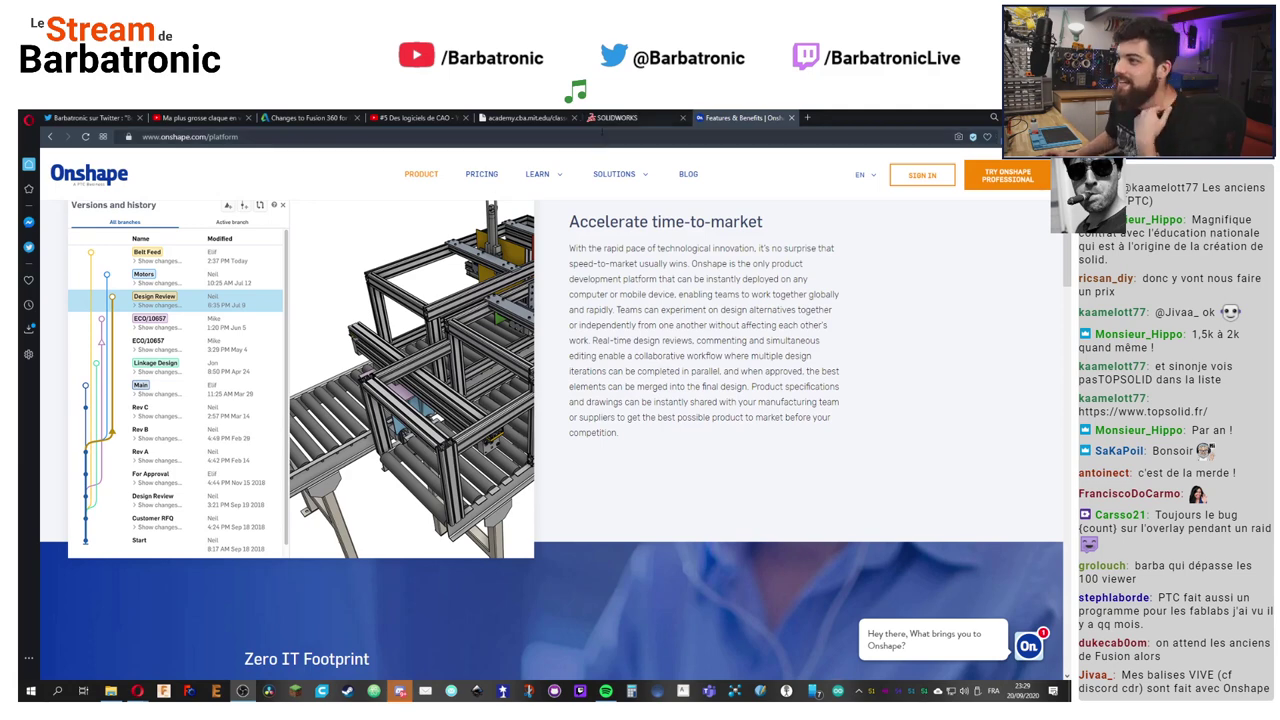
click(537, 118)
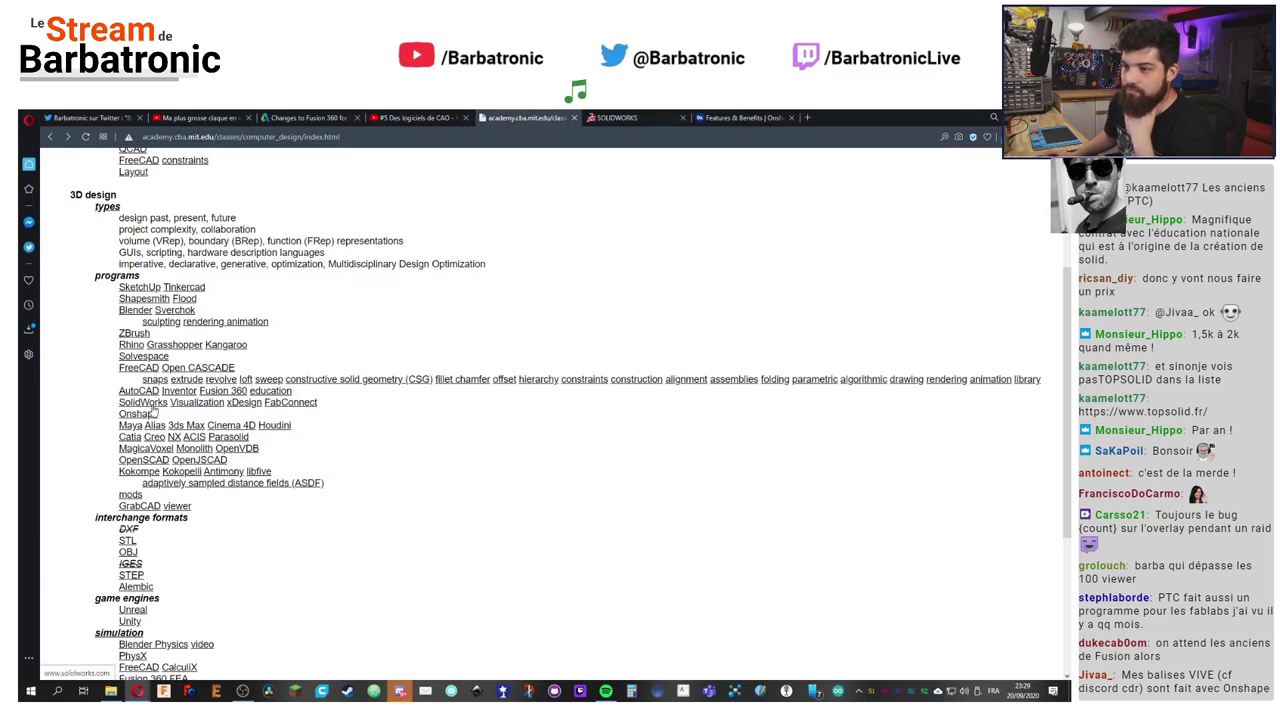
click(722, 118)
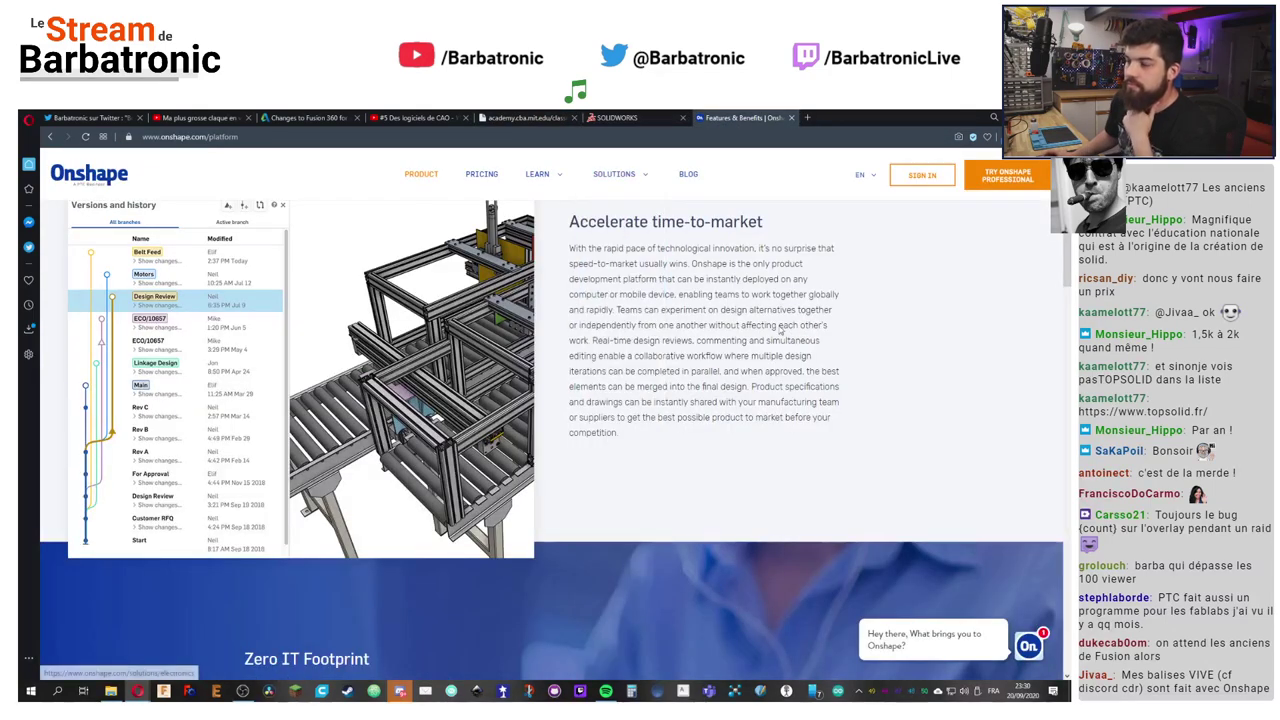
scroll(781, 437, down, 1)
scroll(780, 433, down, 2)
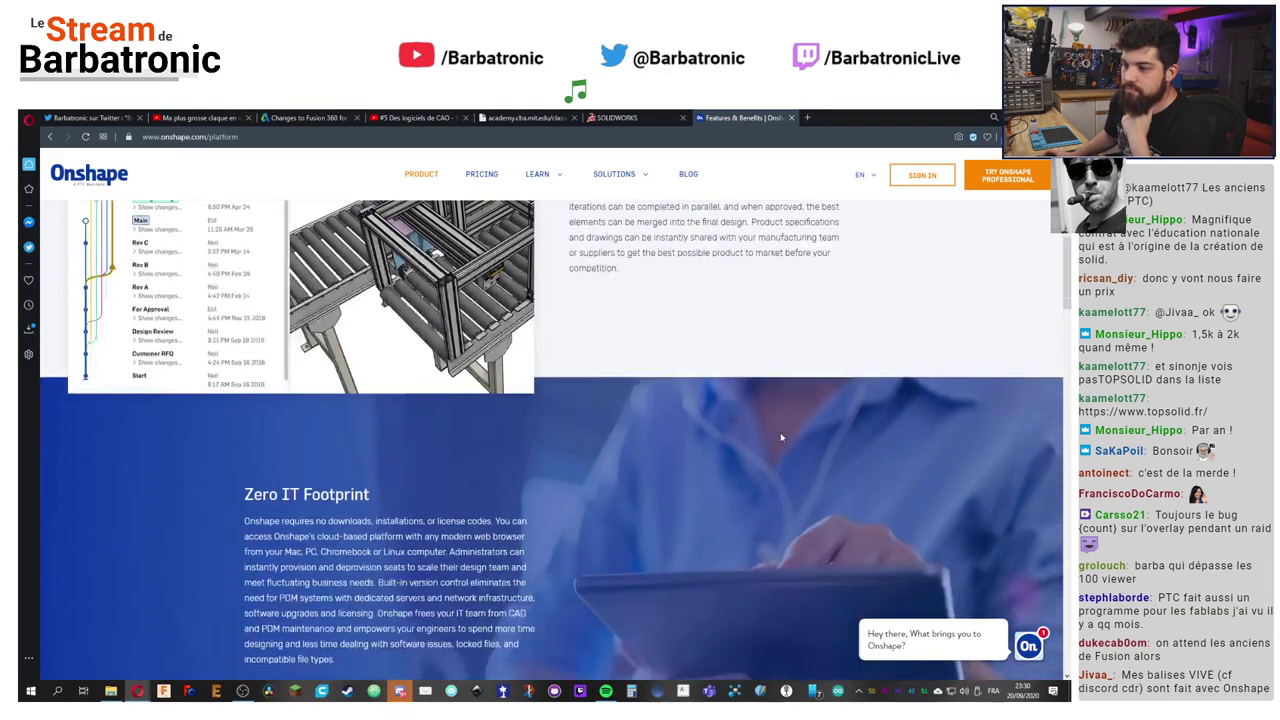
scroll(780, 432, up, 4)
scroll(781, 426, down, 1)
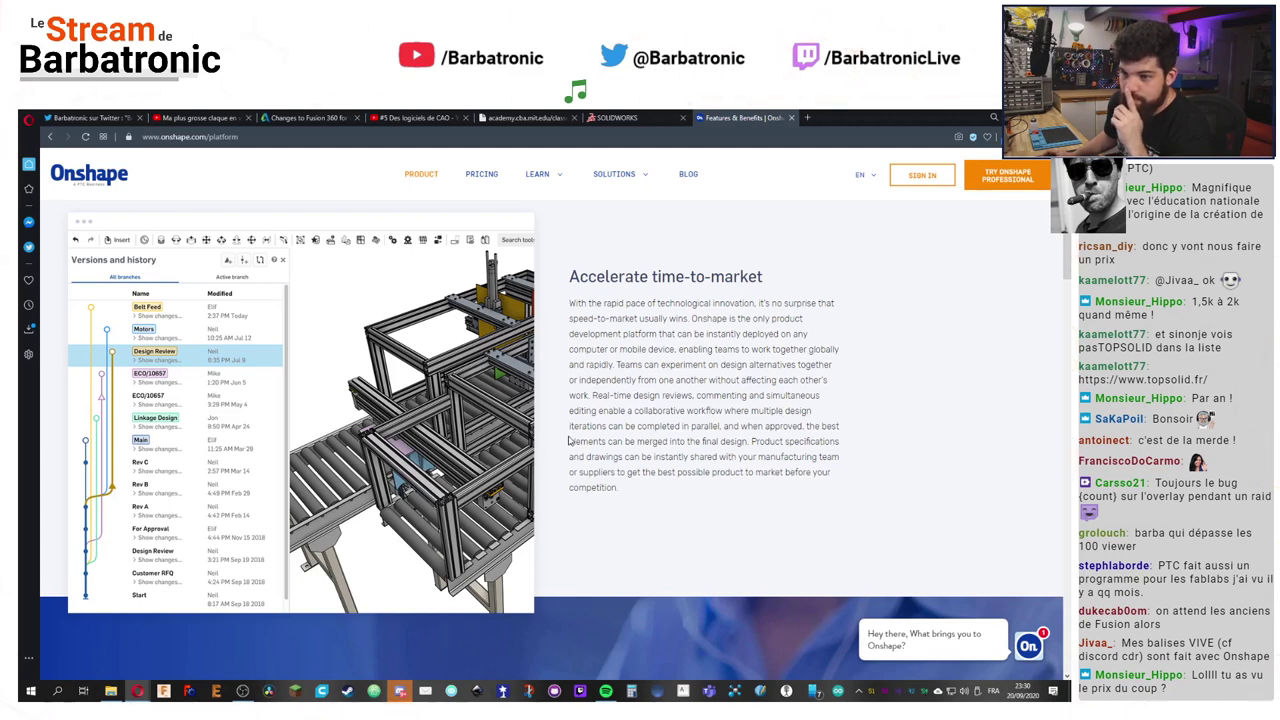
click(477, 180)
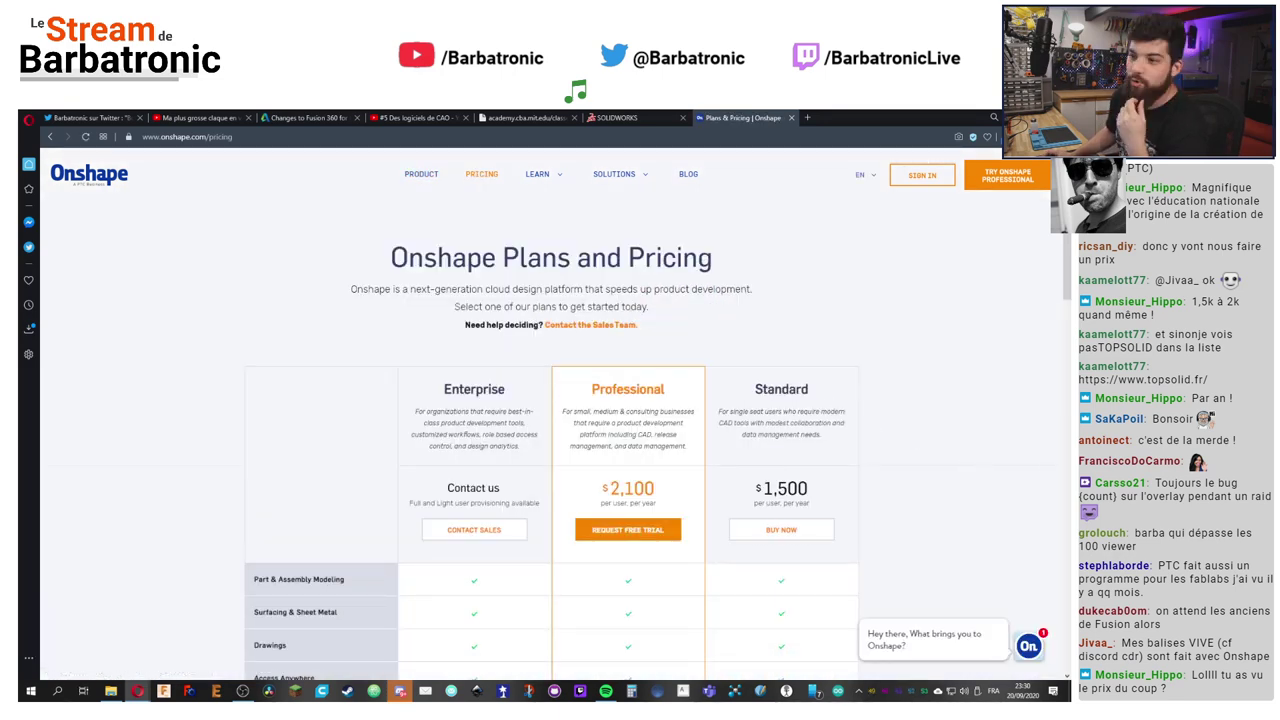
scroll(904, 397, down, 2)
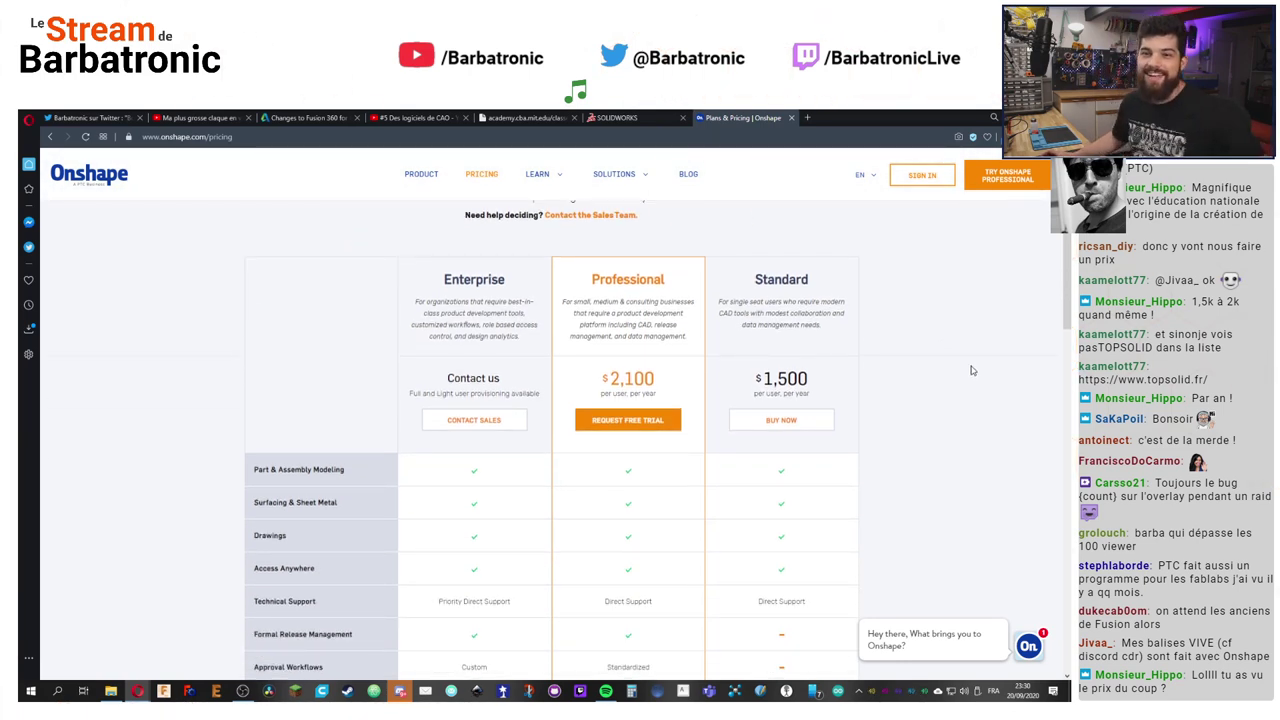
scroll(957, 352, down, 1)
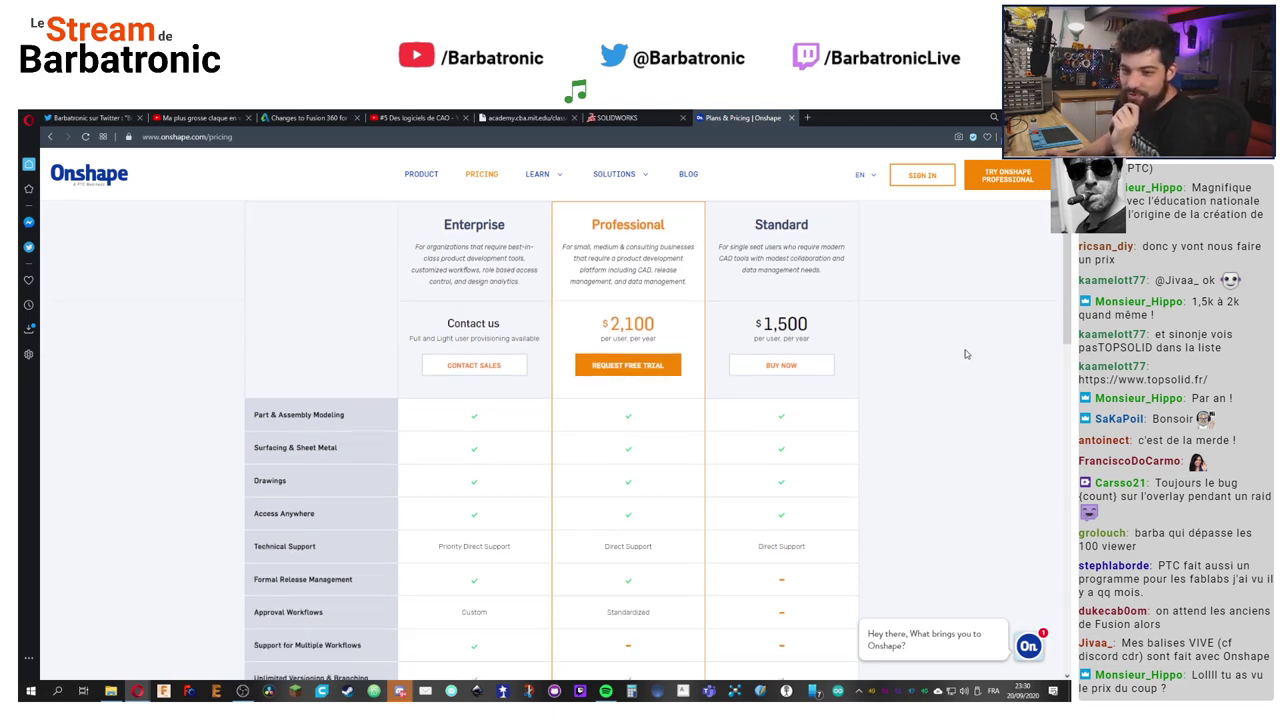
scroll(945, 356, down, 1)
scroll(920, 358, up, 1)
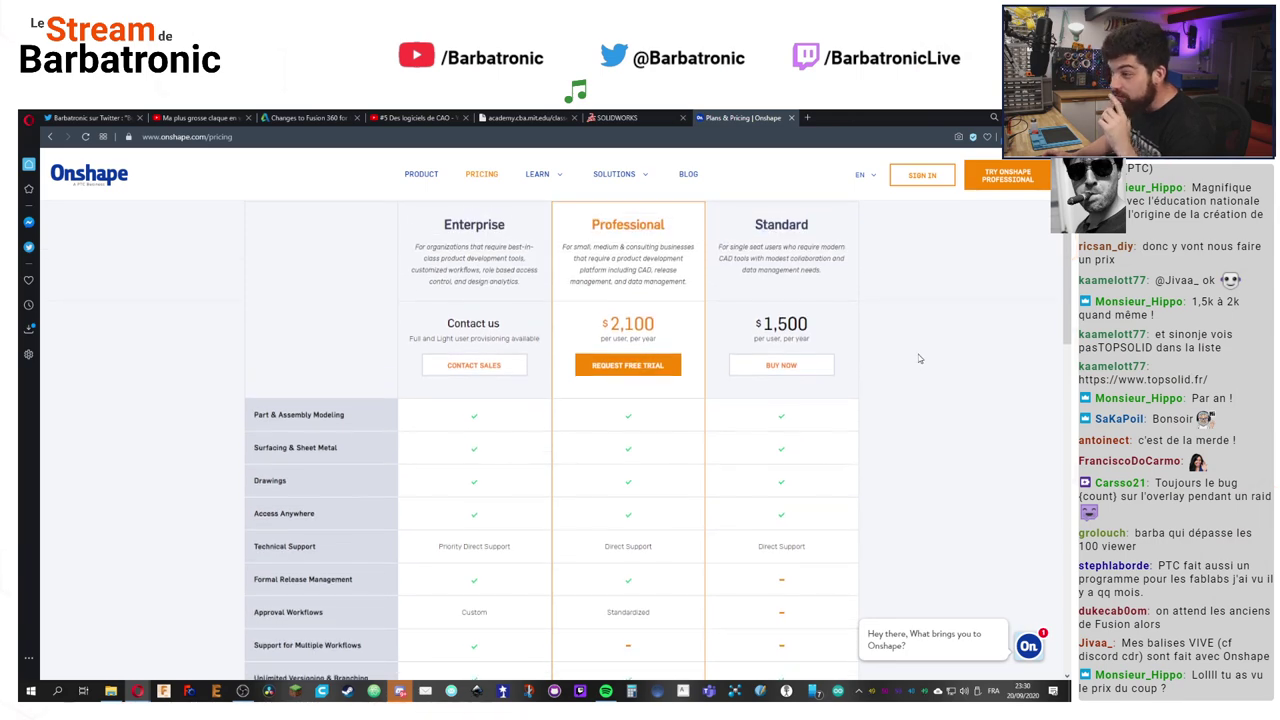
scroll(919, 358, down, 1)
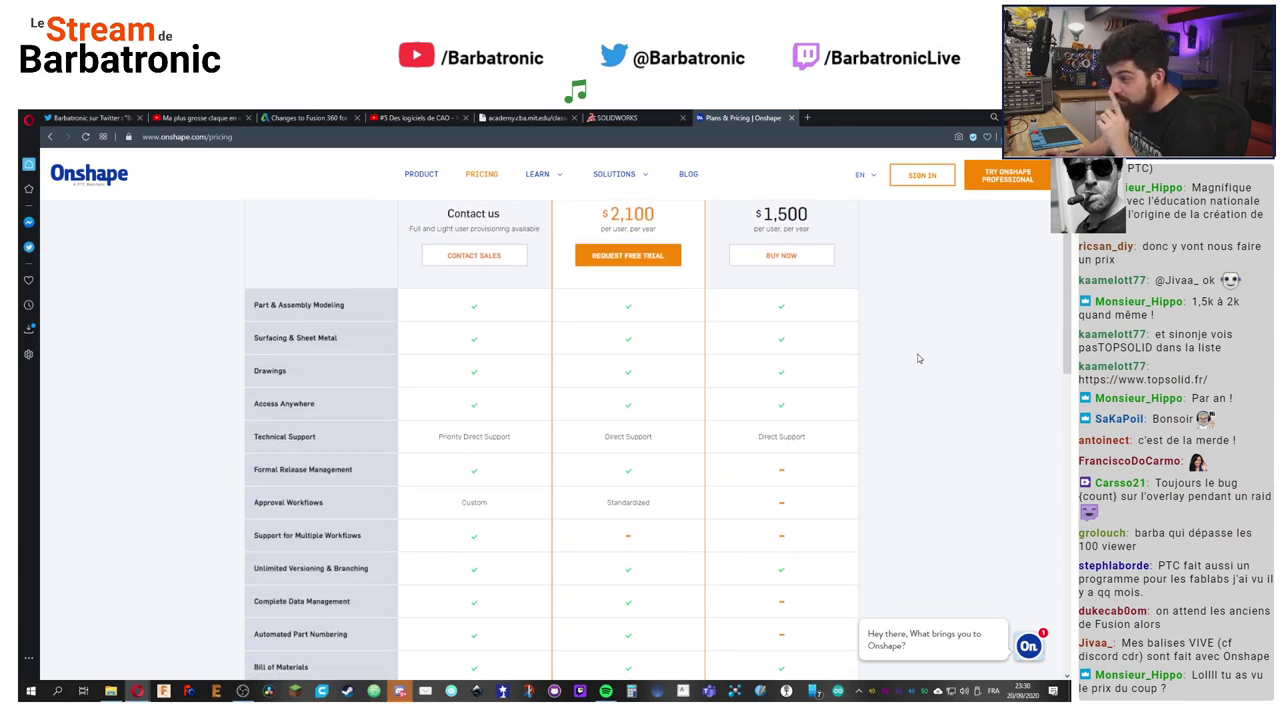
scroll(919, 358, up, 2)
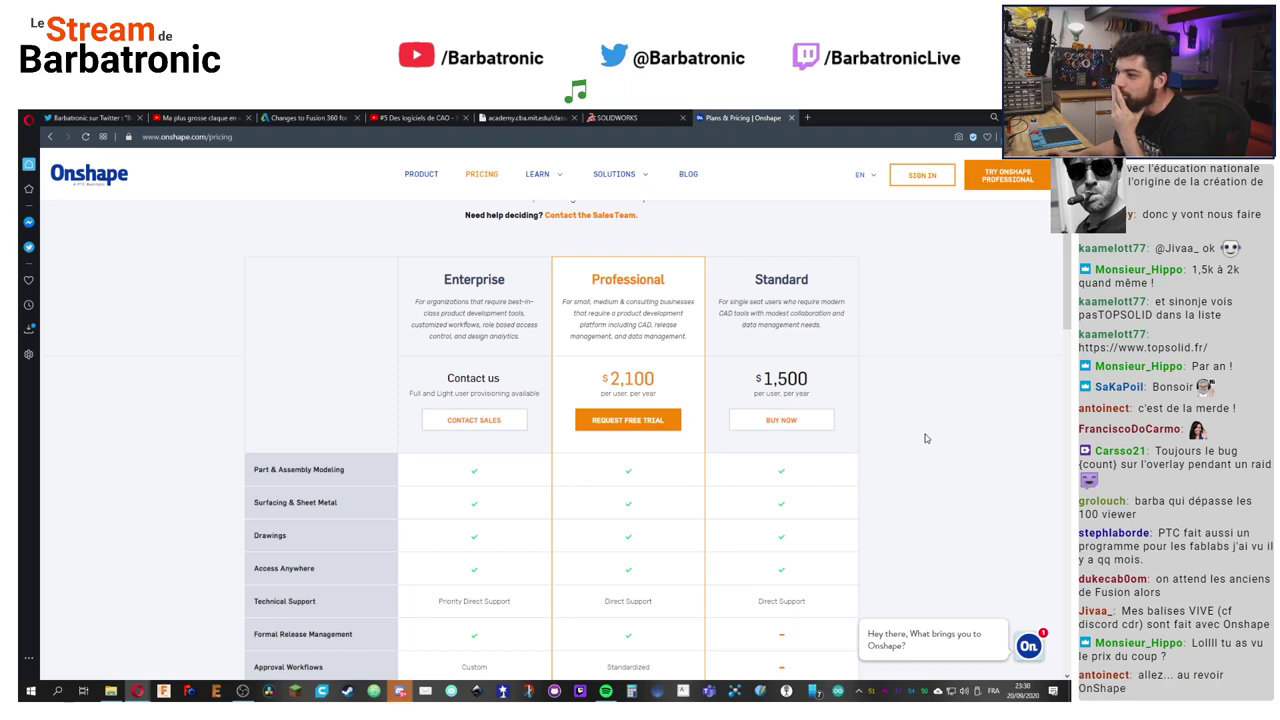
scroll(926, 445, down, 4)
scroll(930, 465, up, 3)
scroll(930, 465, up, 3)
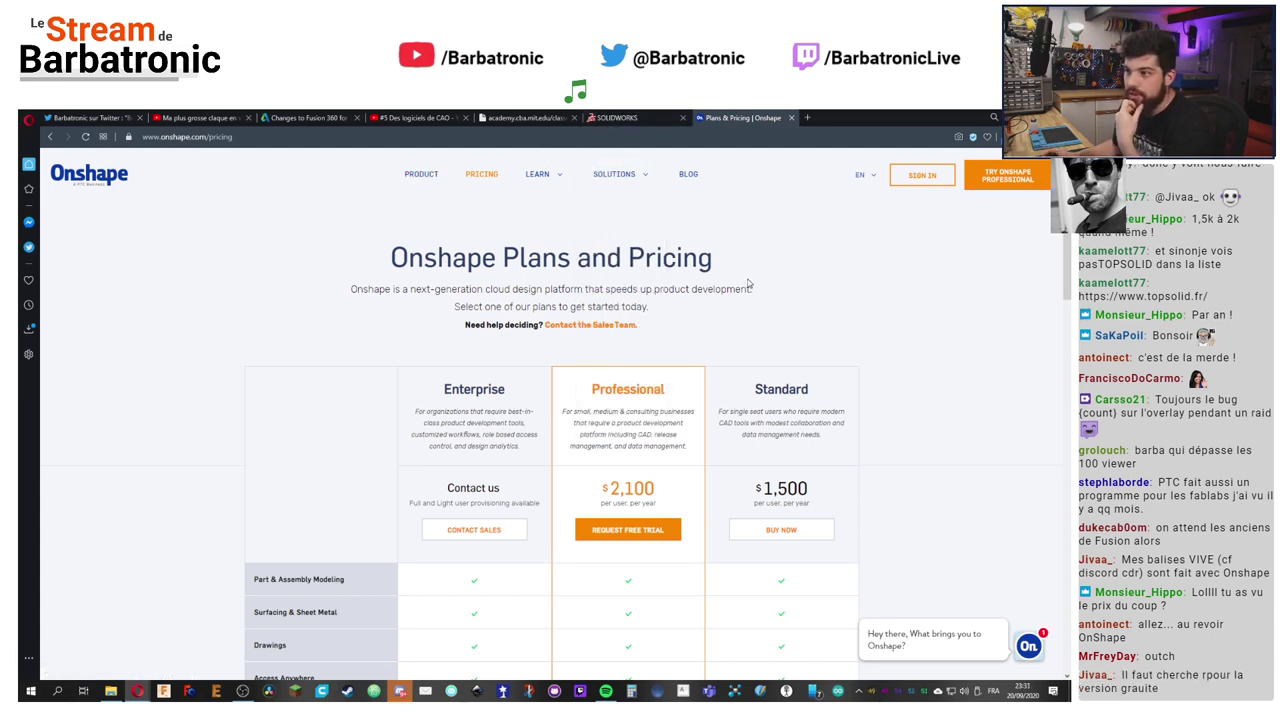
Step: Open Onshape's PRODUCT platform page and scroll down through its overview
click(427, 181)
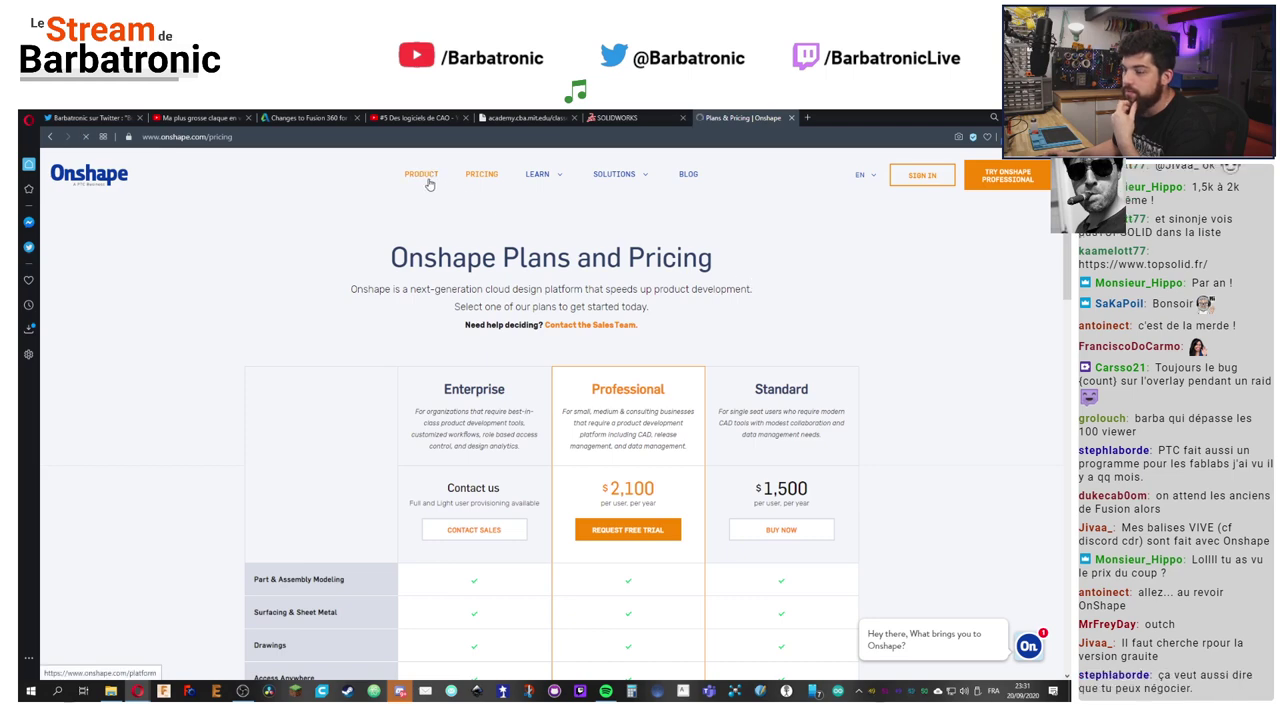
scroll(940, 387, down, 3)
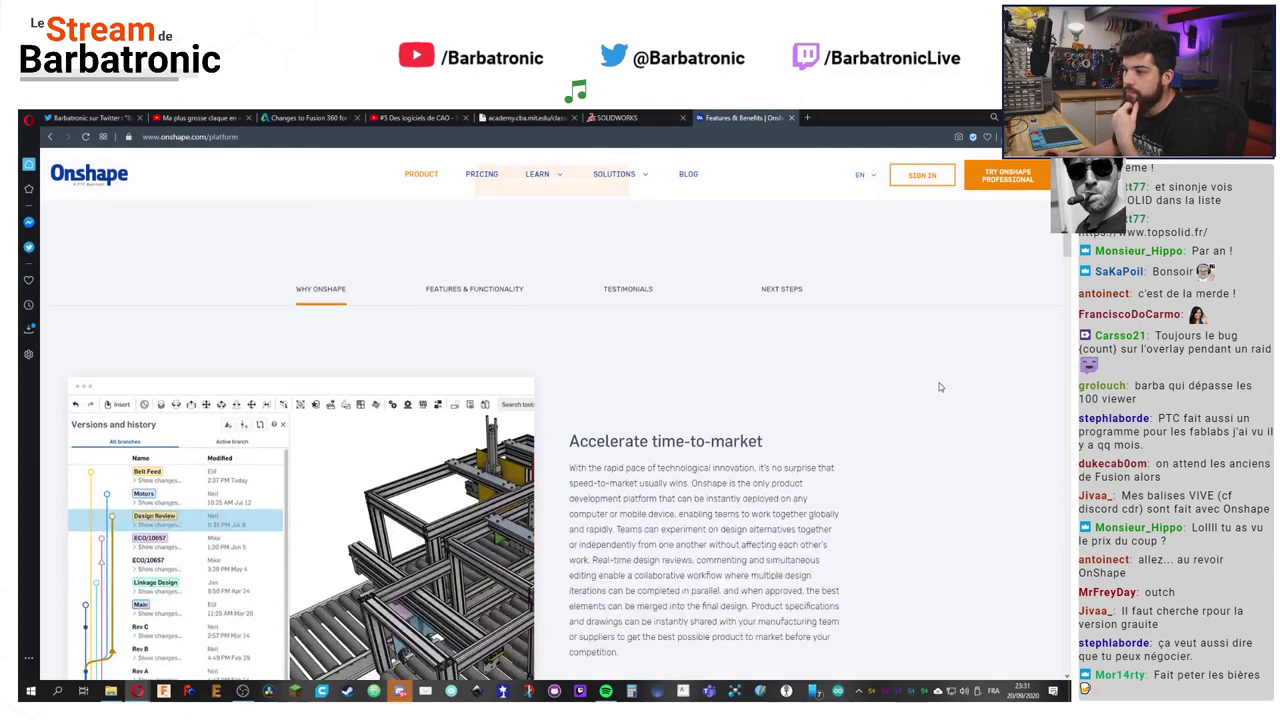
scroll(940, 387, down, 1)
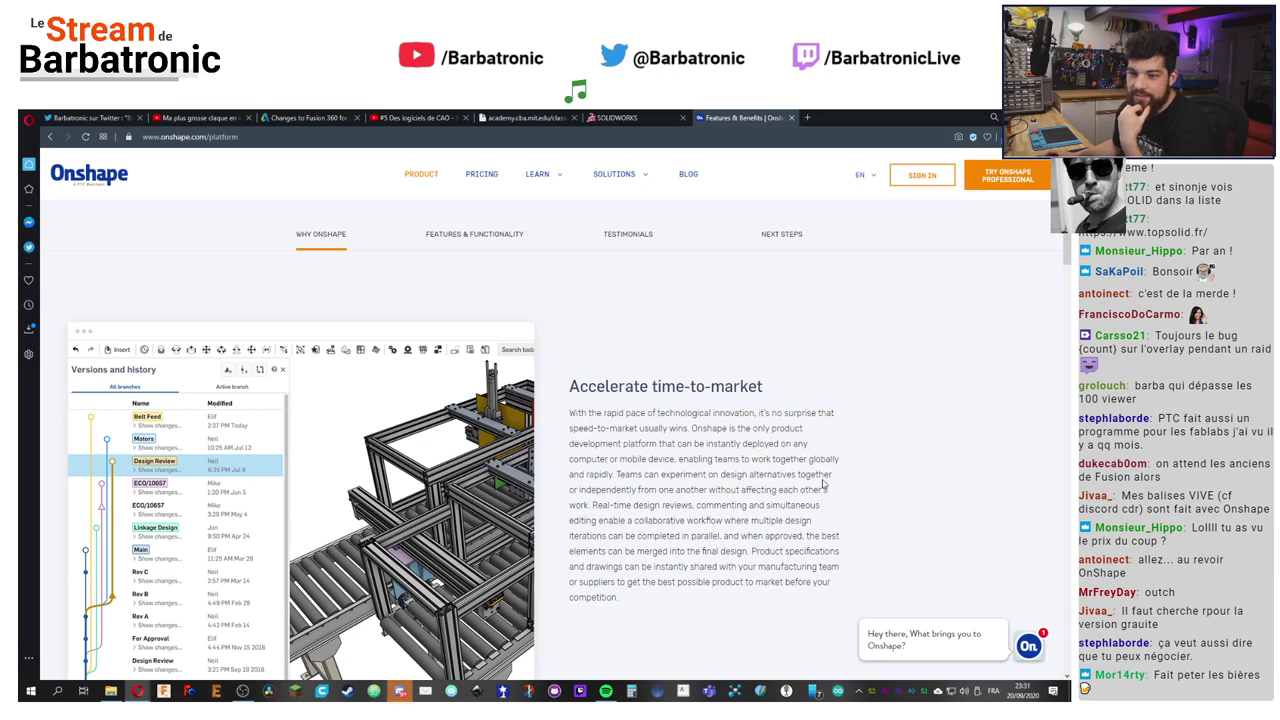
scroll(889, 463, down, 1)
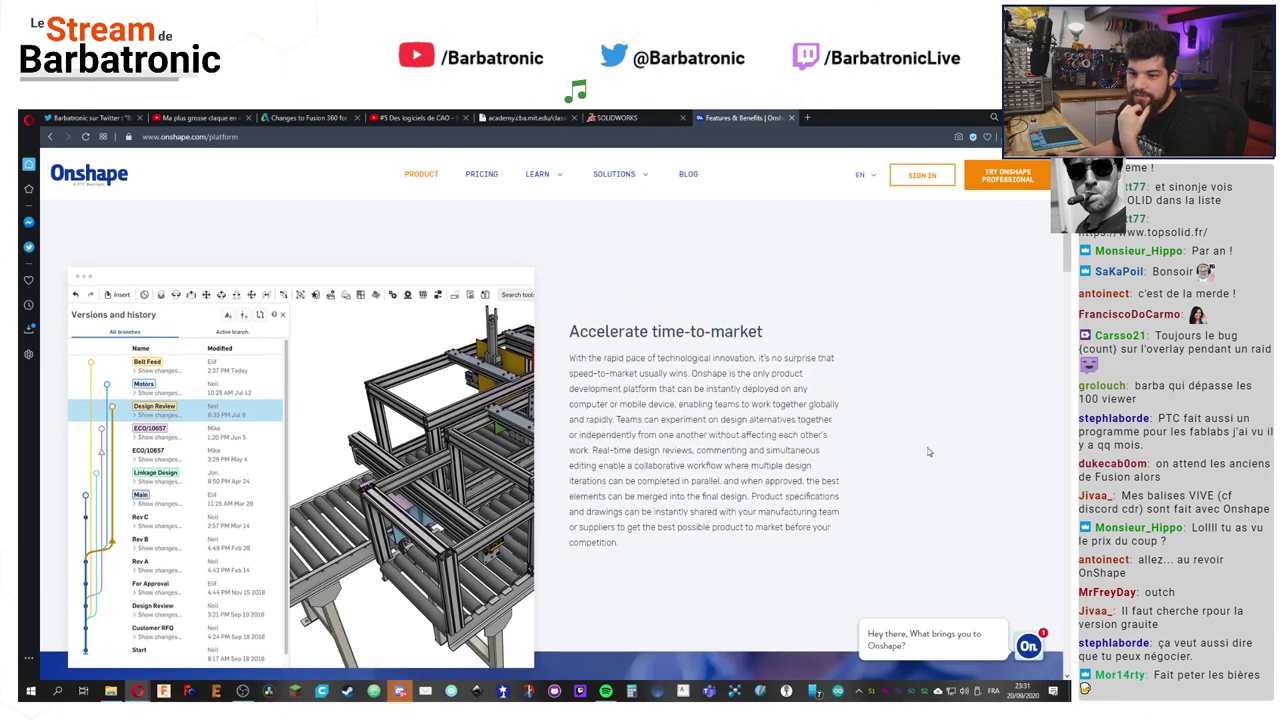
scroll(928, 452, down, 1)
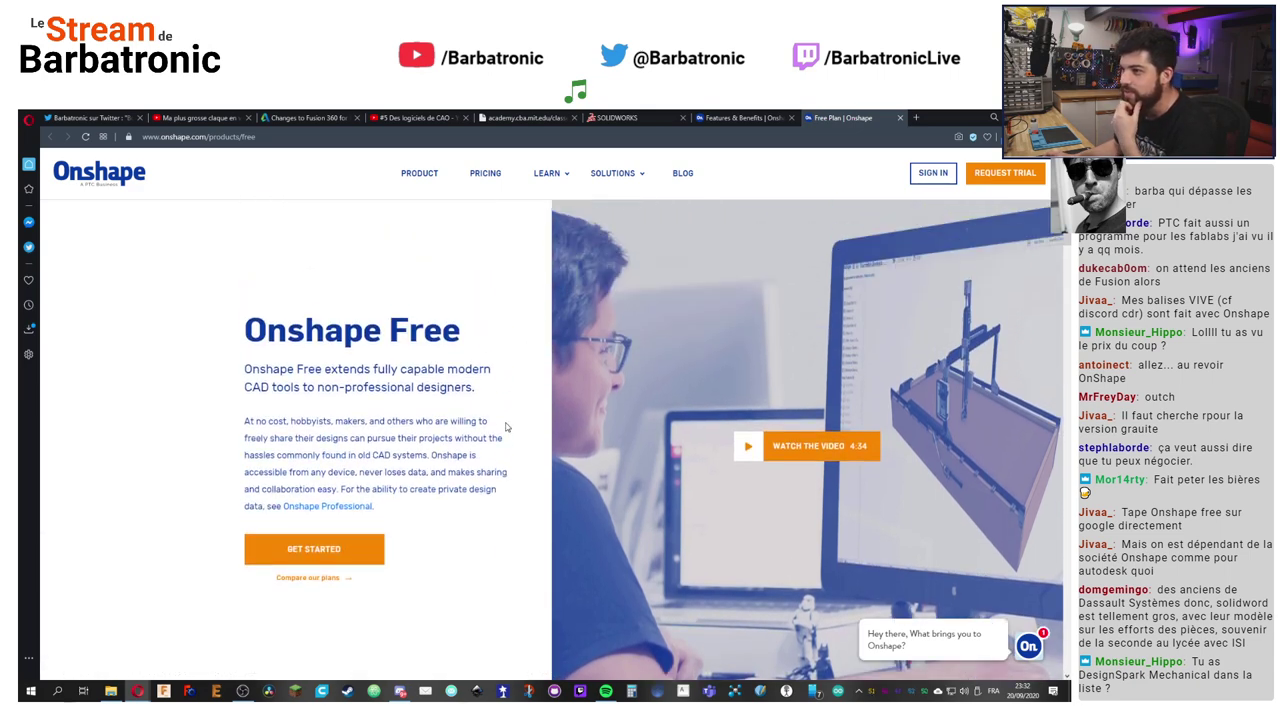
scroll(506, 427, down, 6)
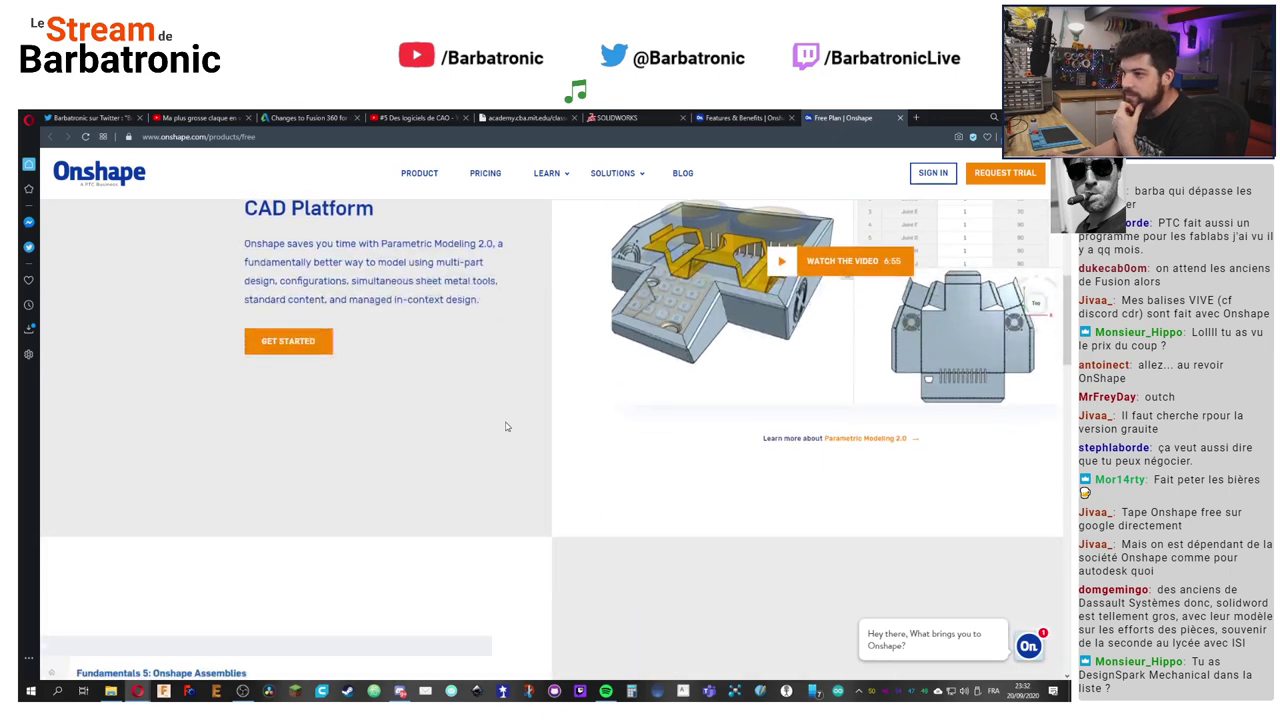
scroll(506, 427, down, 3)
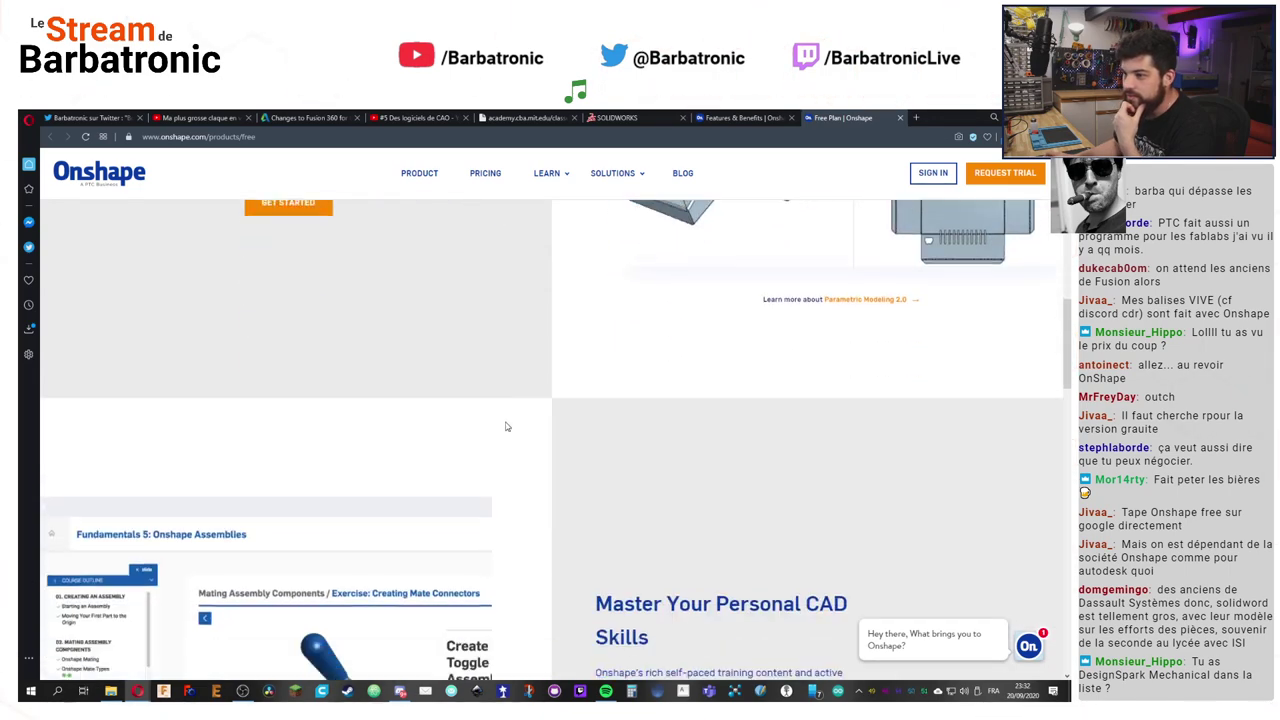
scroll(506, 427, down, 6)
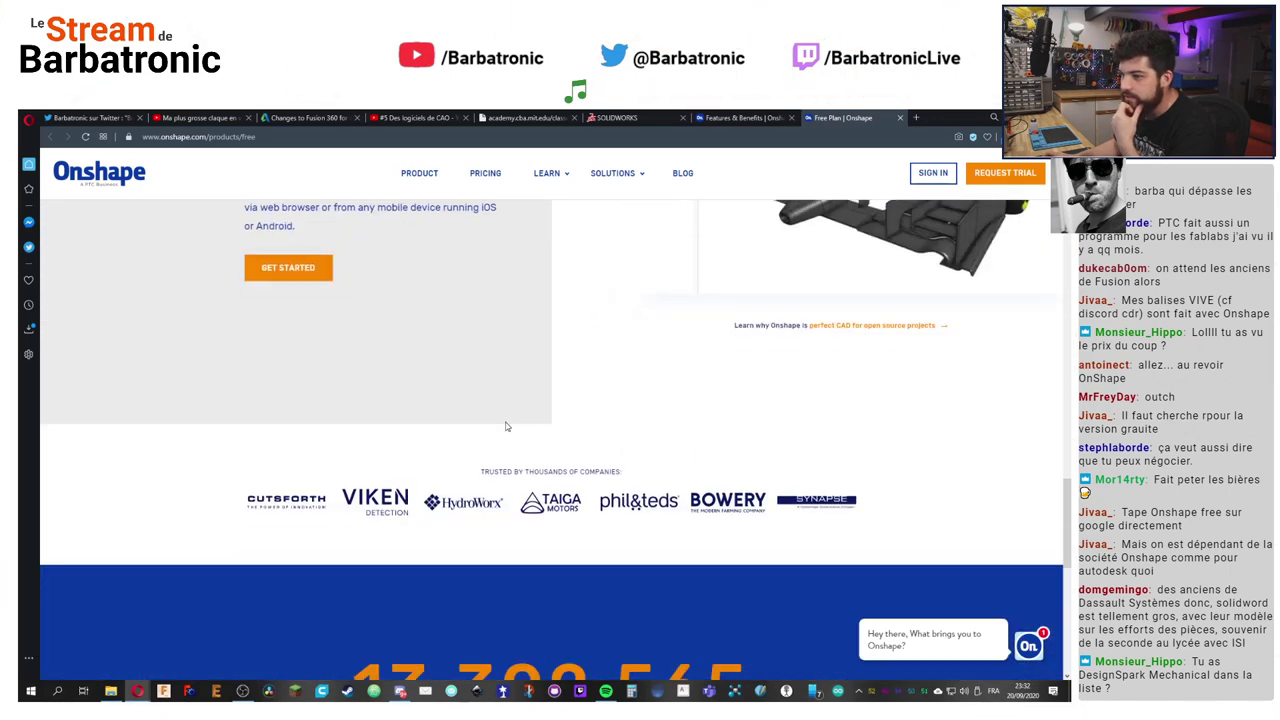
scroll(506, 427, down, 3)
scroll(506, 424, down, 3)
scroll(506, 421, up, 3)
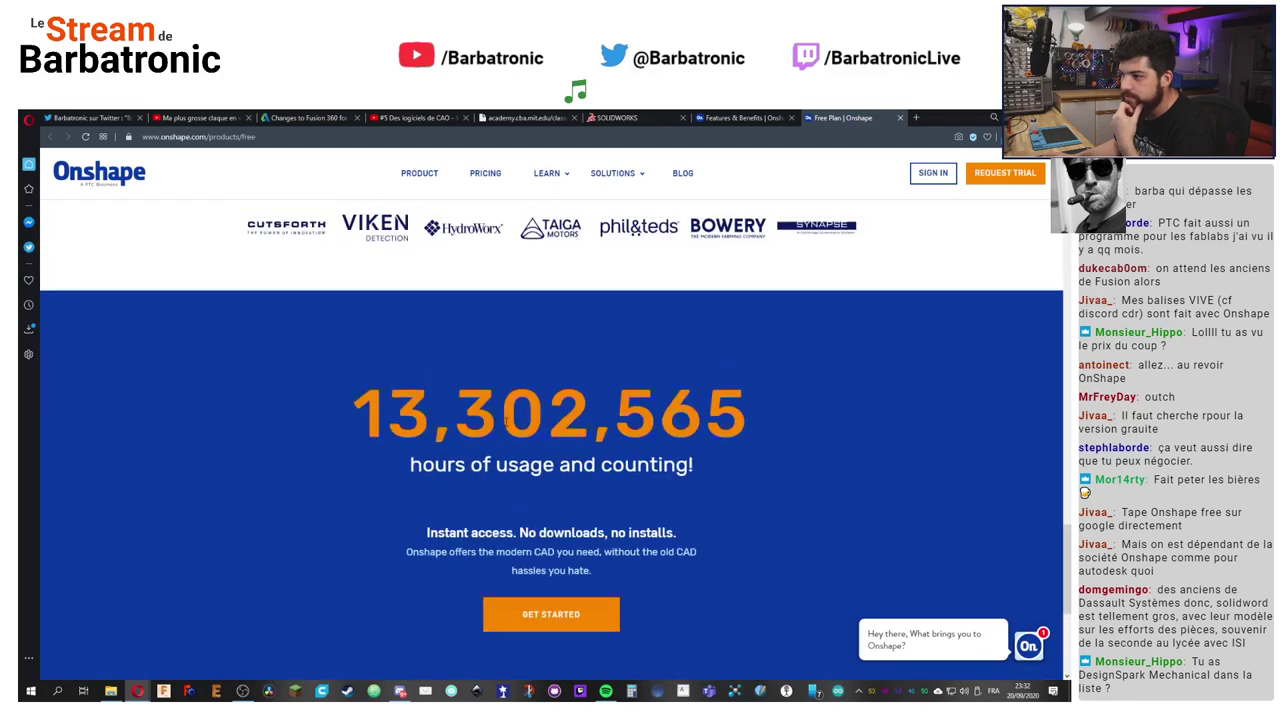
scroll(506, 423, up, 8)
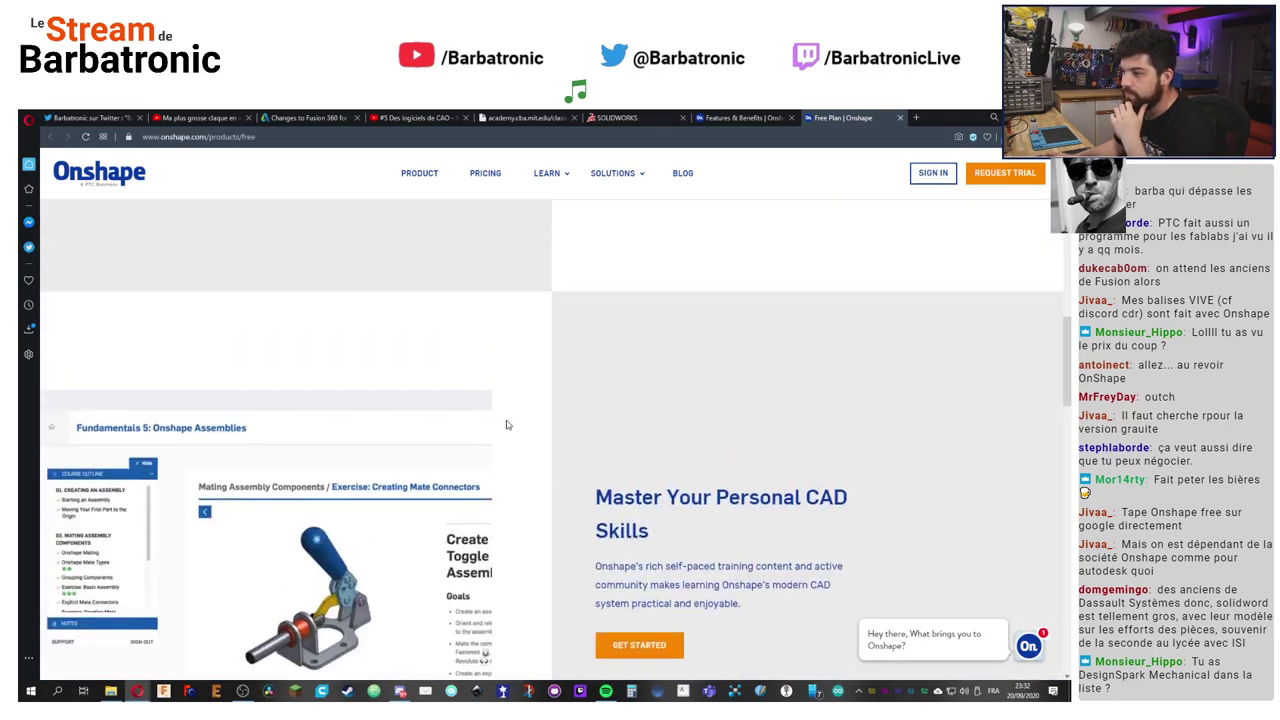
scroll(506, 425, up, 4)
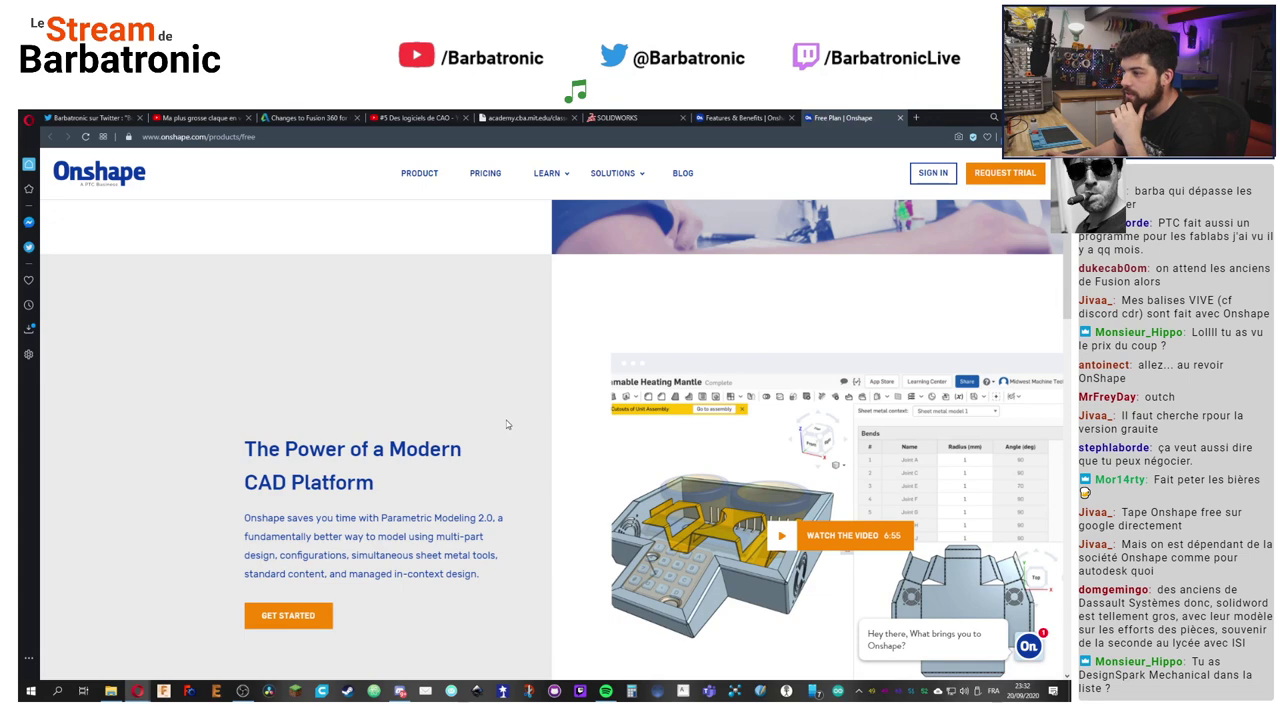
scroll(506, 425, up, 4)
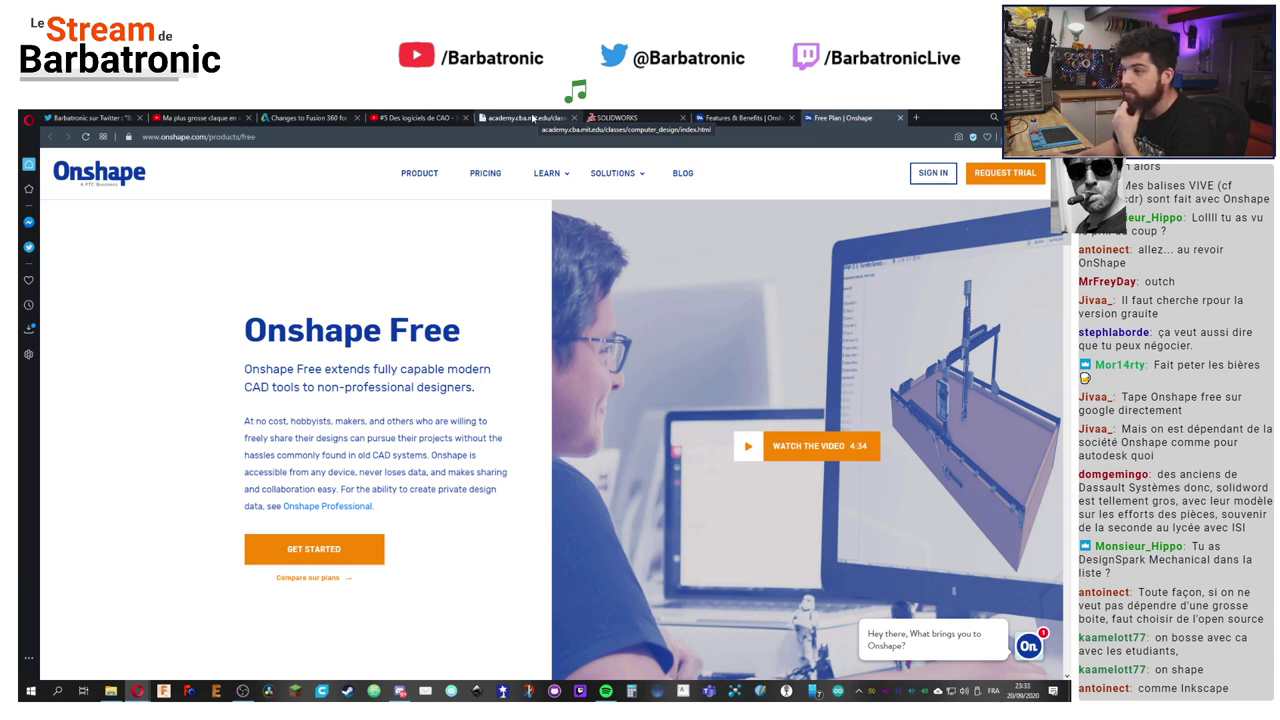
Step: Return to the academy.cba.mit.edu class page with the 3D design program list
click(528, 119)
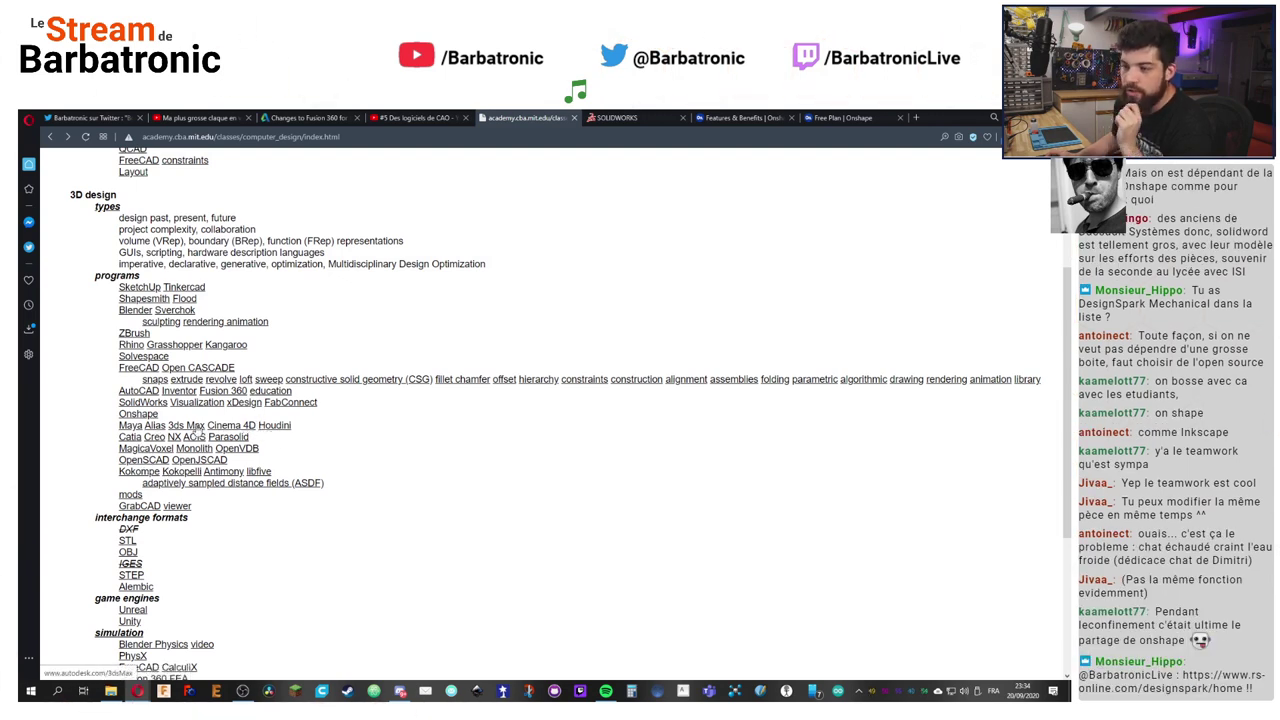
click(194, 429)
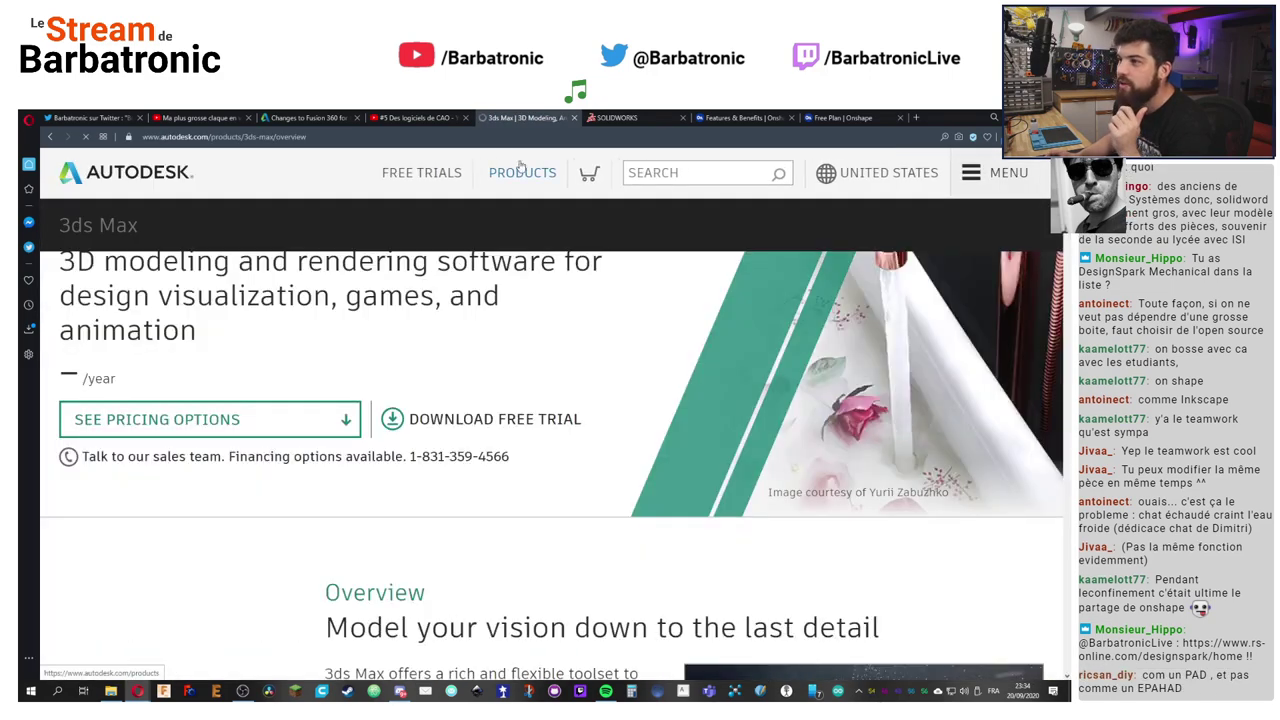
scroll(602, 372, down, 1)
scroll(608, 368, down, 2)
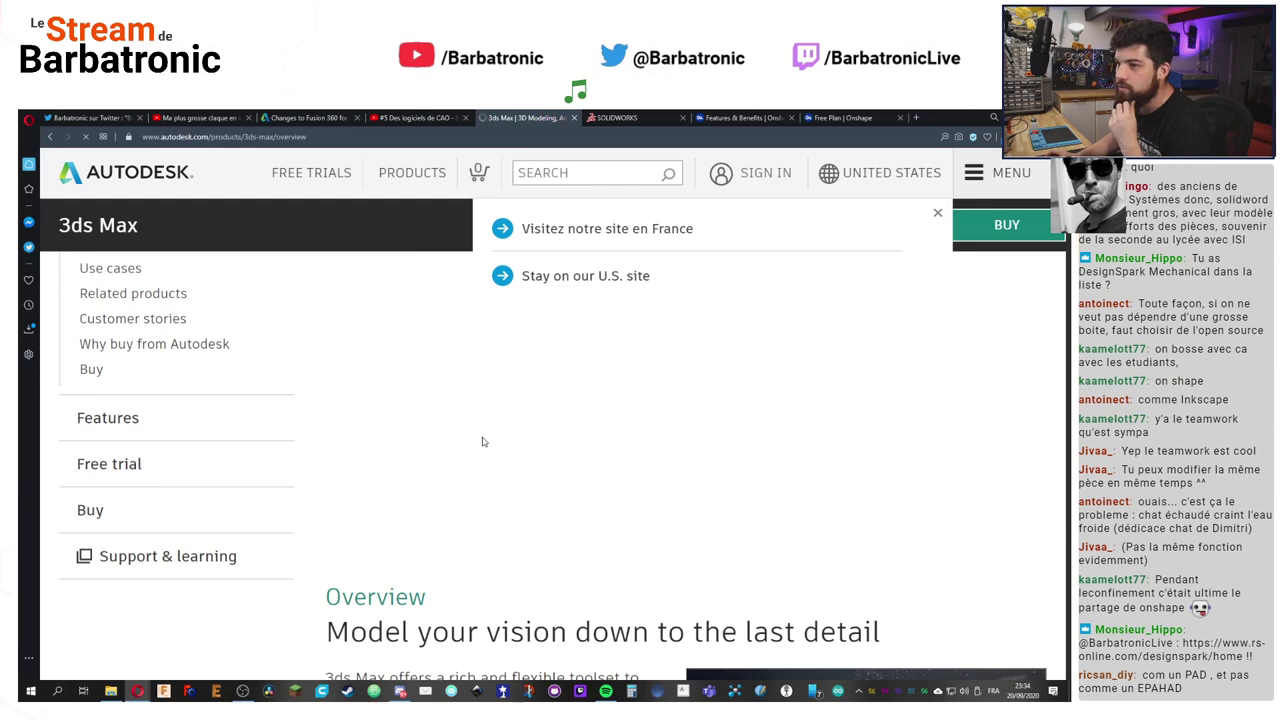
ctrl+scroll(489, 426, down, 2)
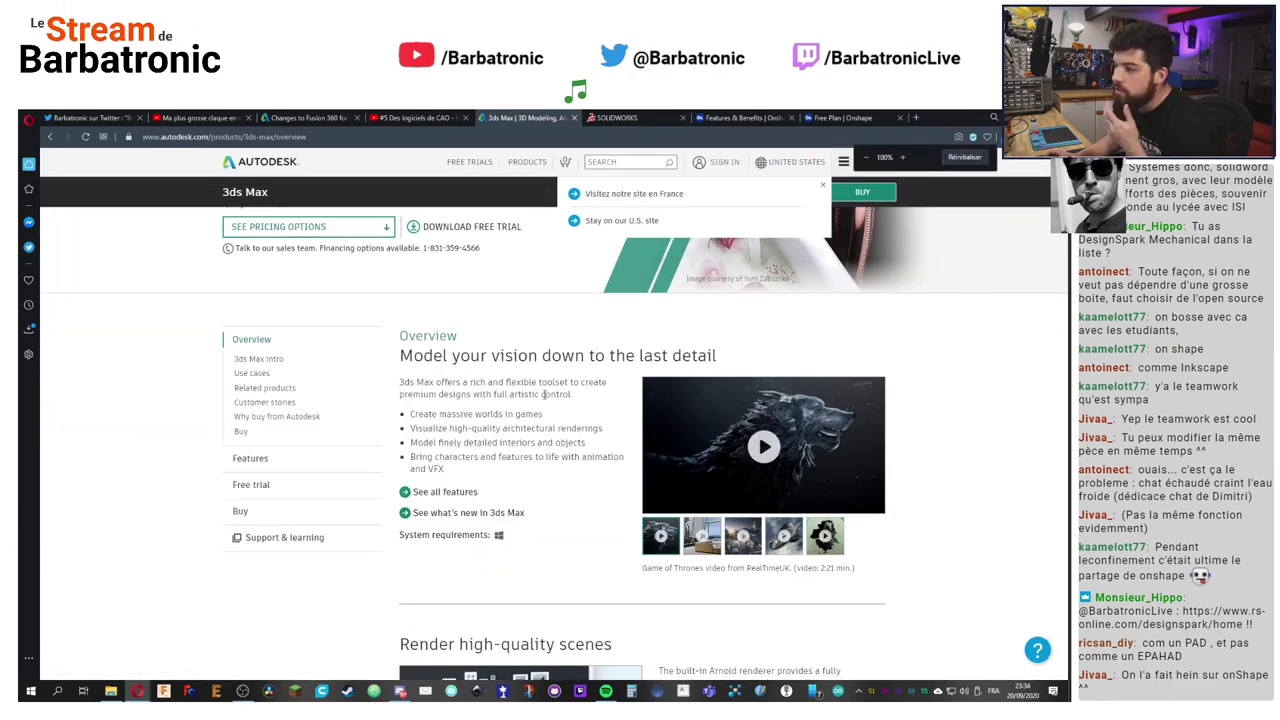
click(428, 121)
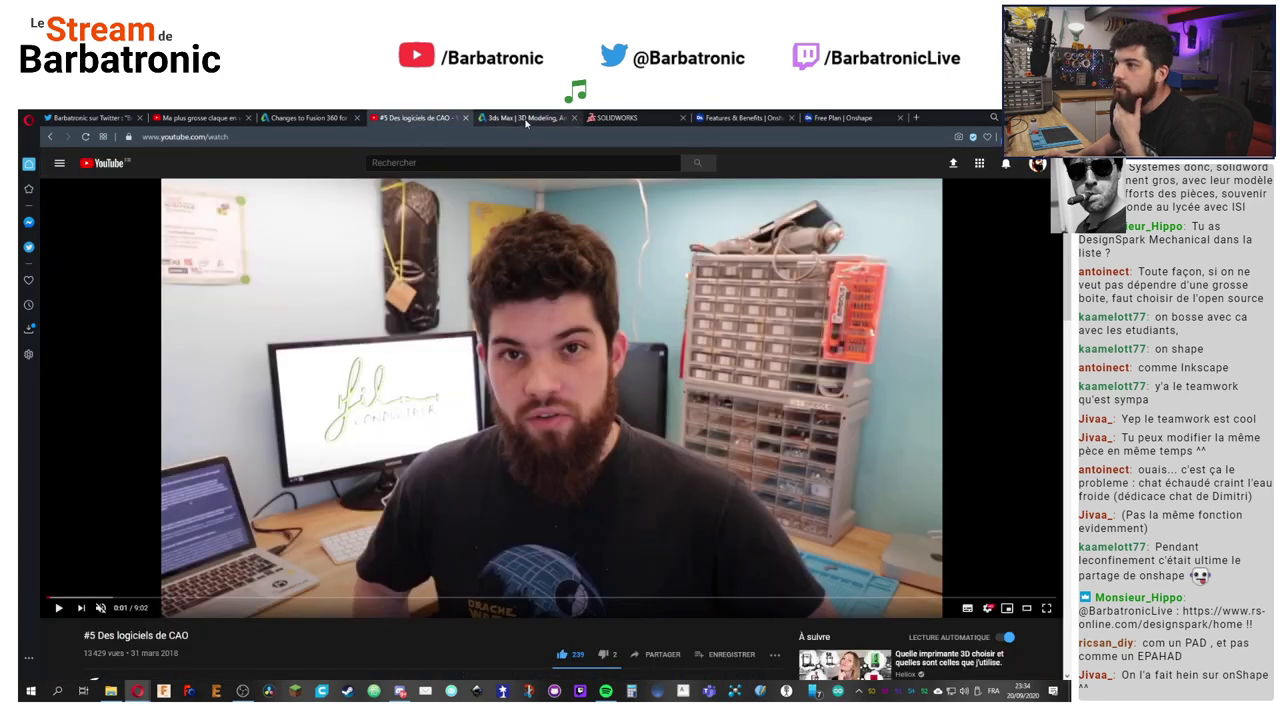
click(522, 117)
double_click(652, 122)
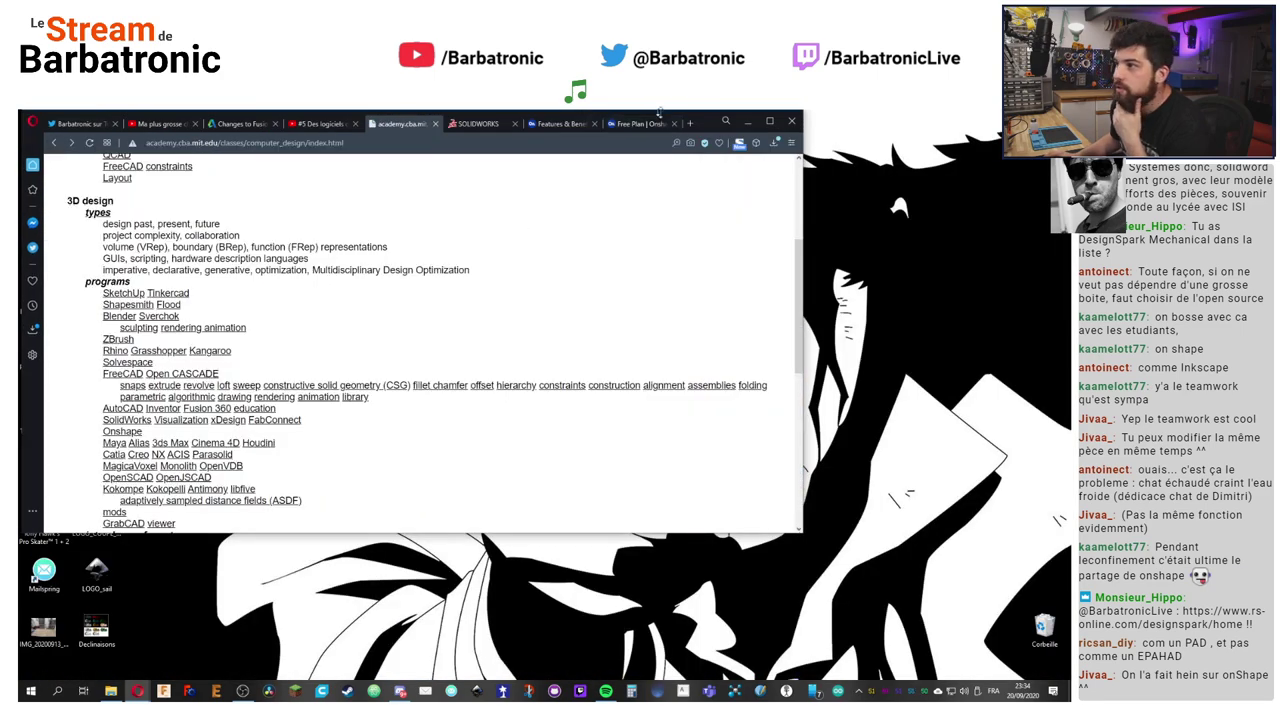
double_click(705, 122)
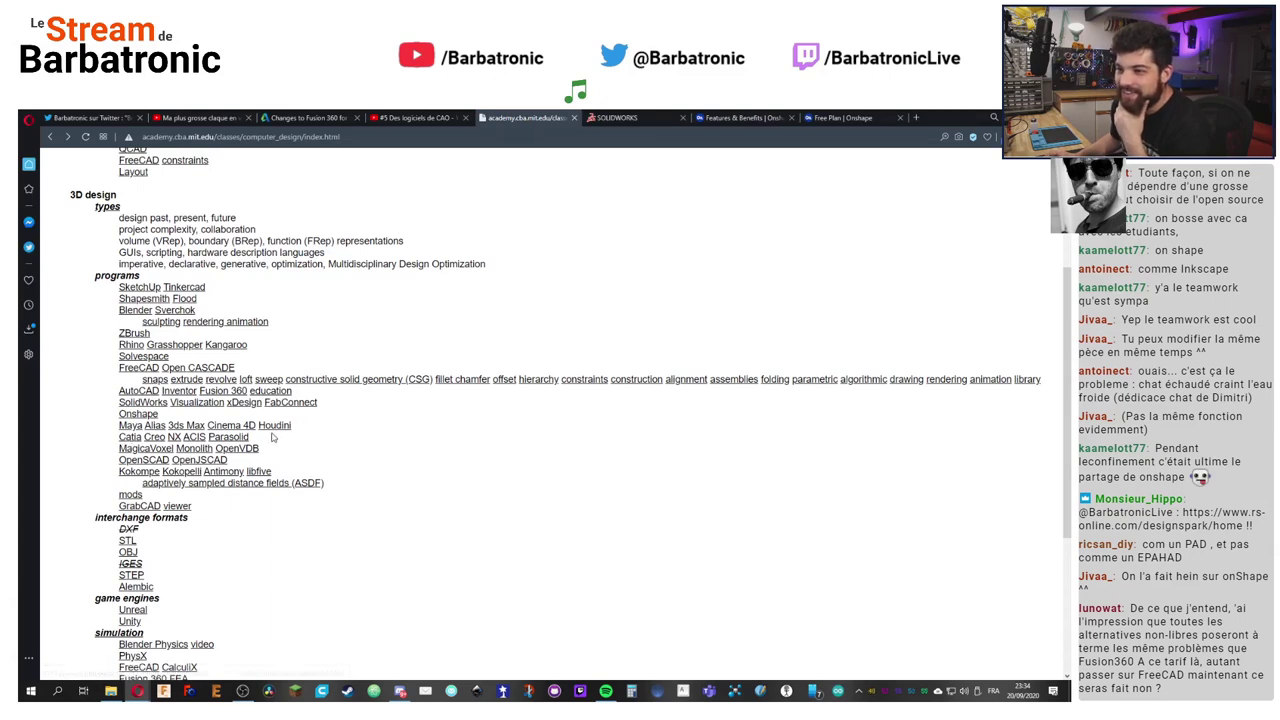
Step: Open the Catia link from the MIT program list in a new tab and view it
right_click(131, 446)
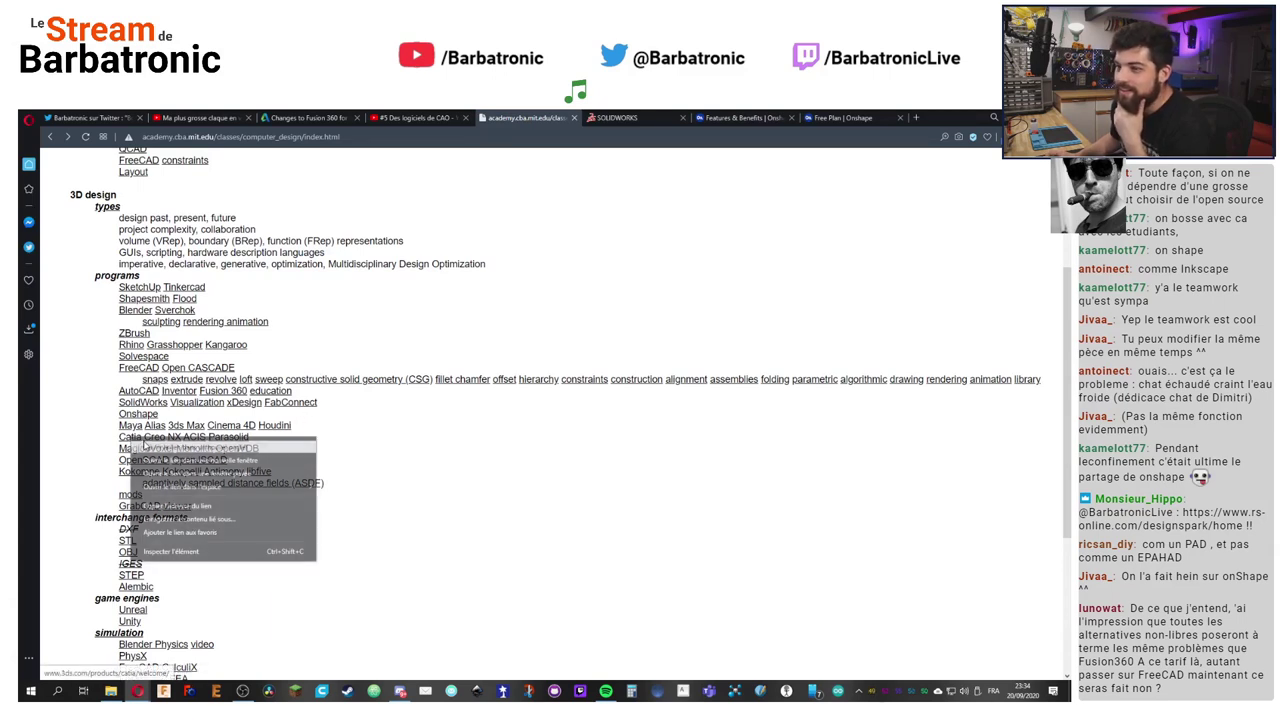
click(175, 448)
click(790, 118)
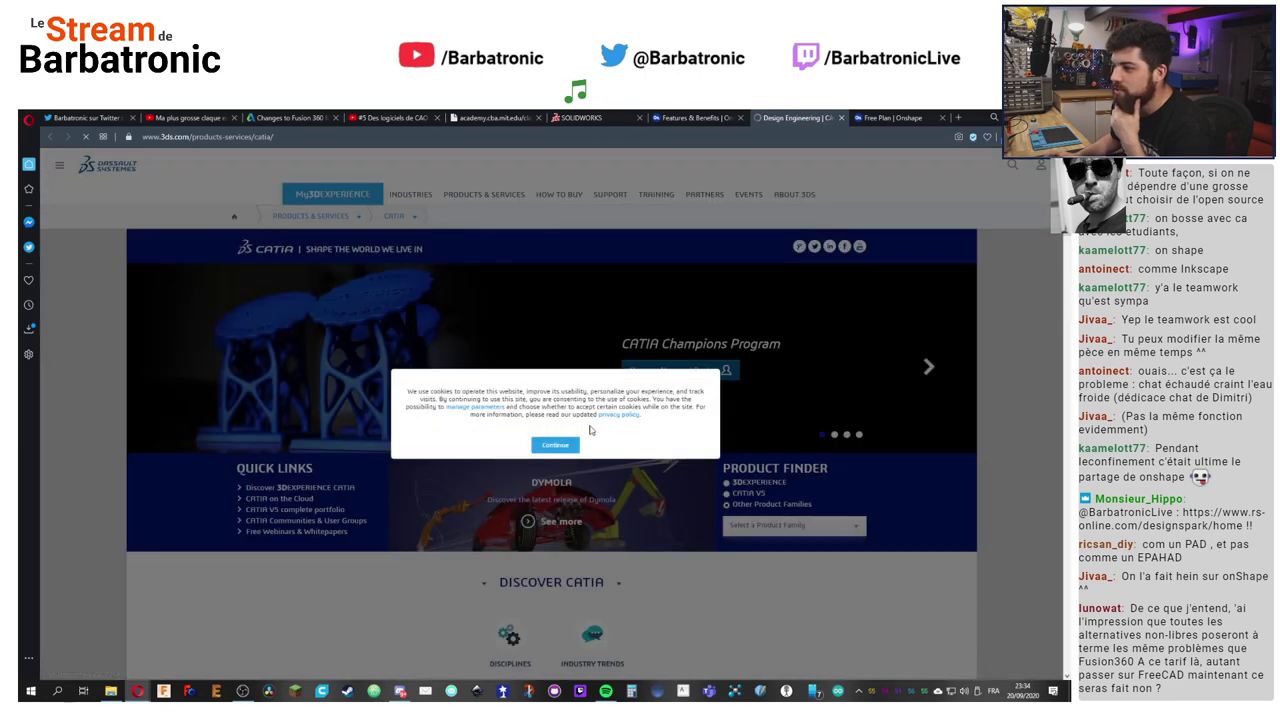
Step: Accept the CATIA site's cookie notice, skim the page, and return to the MIT list
click(555, 444)
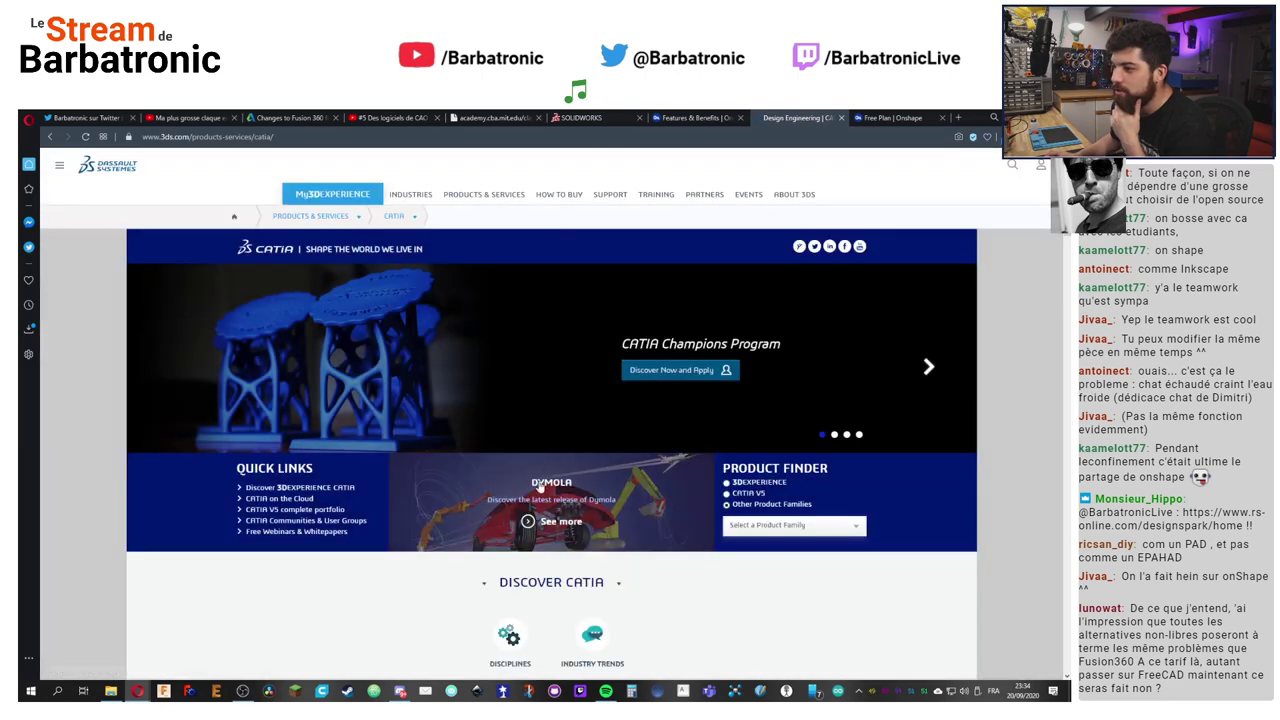
scroll(499, 523, down, 10)
scroll(499, 523, down, 3)
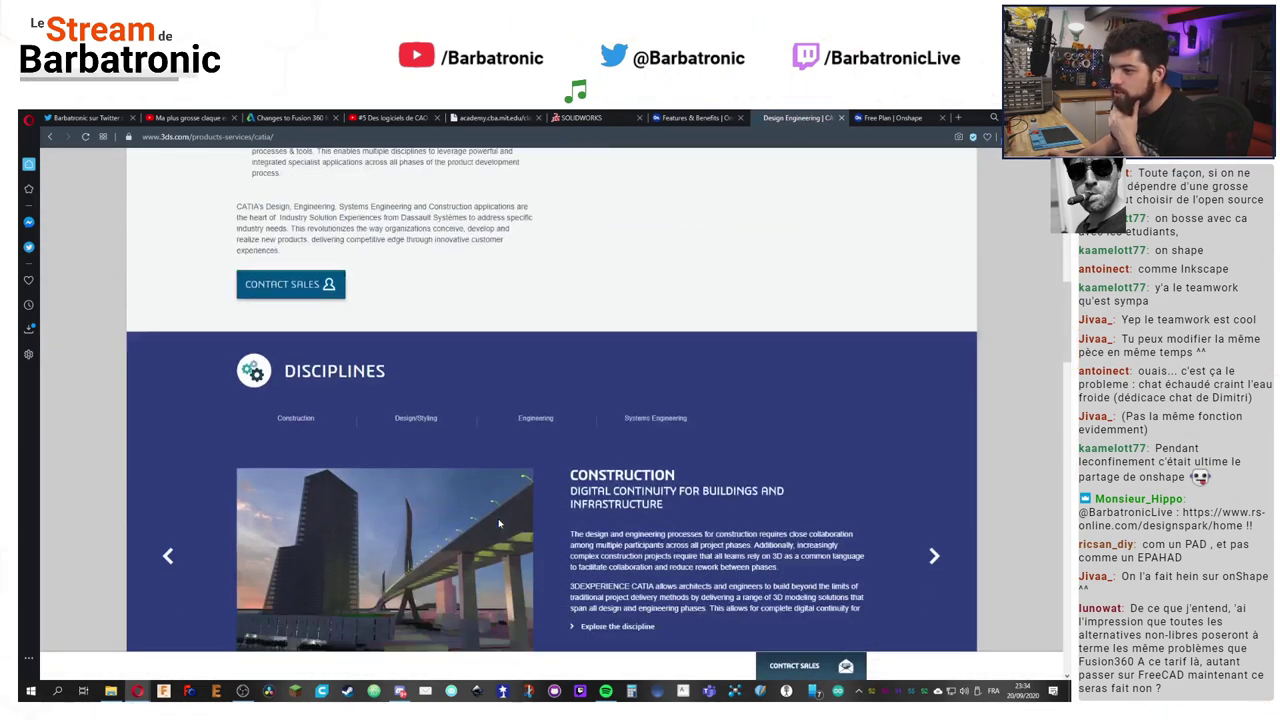
scroll(500, 518, up, 8)
scroll(501, 522, up, 2)
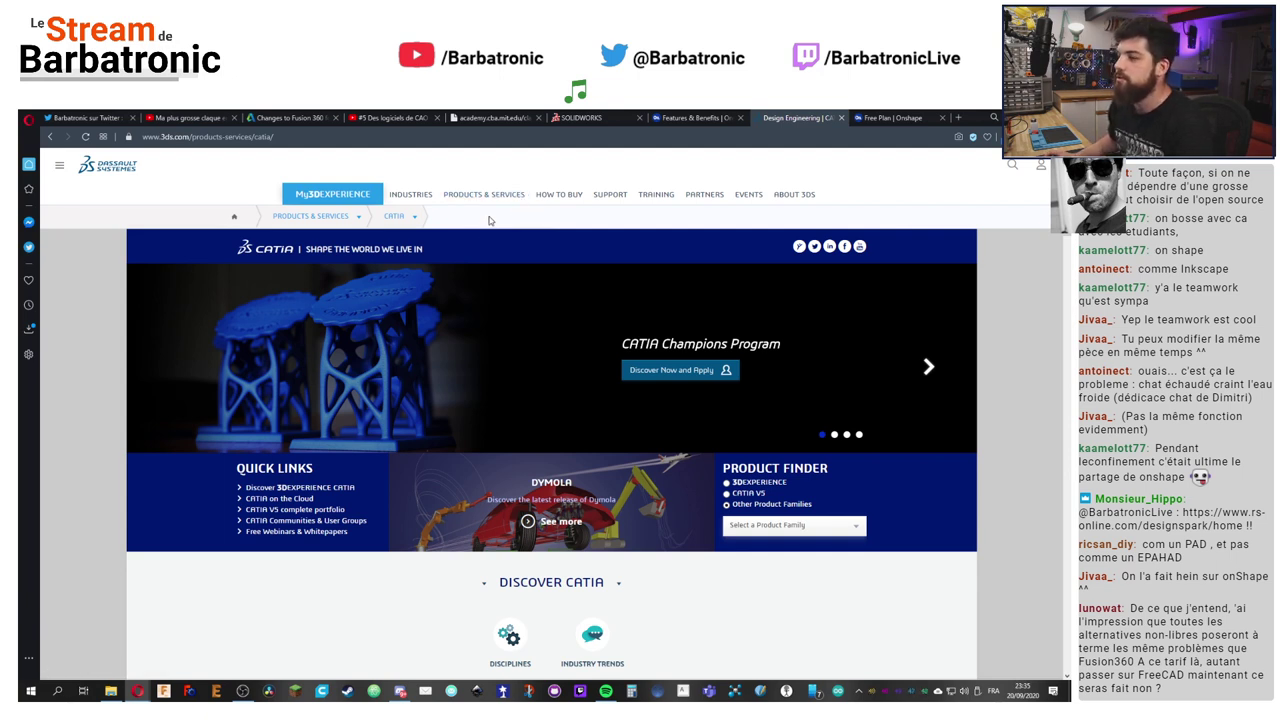
click(515, 117)
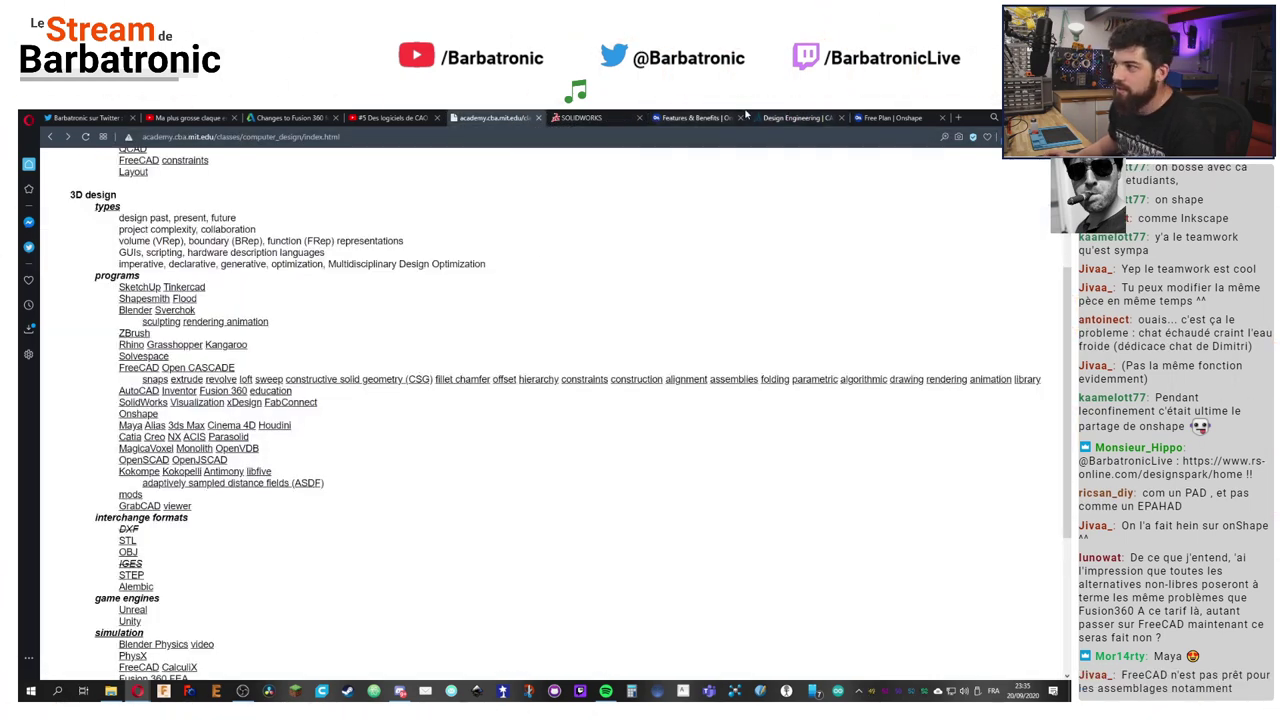
Step: Bring up the DesignSpark home page, dismiss its cookie banner with 'OK, I Understand', and browse it
click(805, 118)
key(ctrl+Tab)
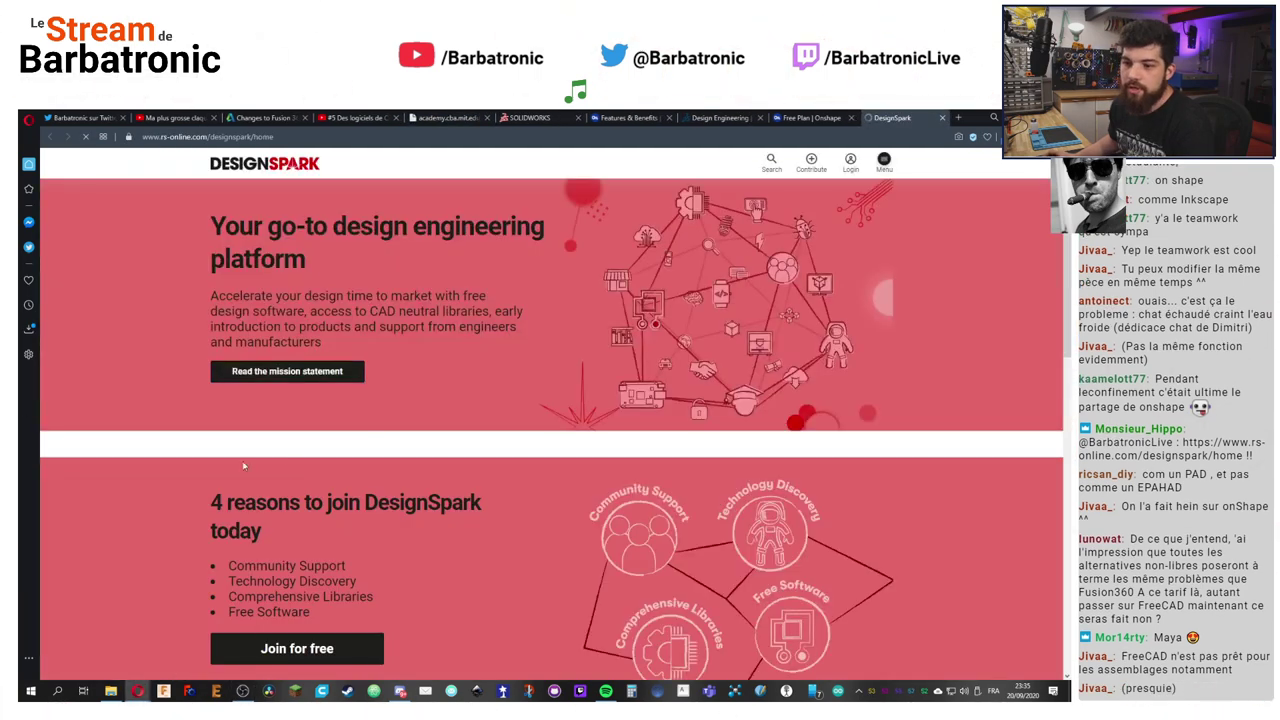
scroll(538, 402, down, 5)
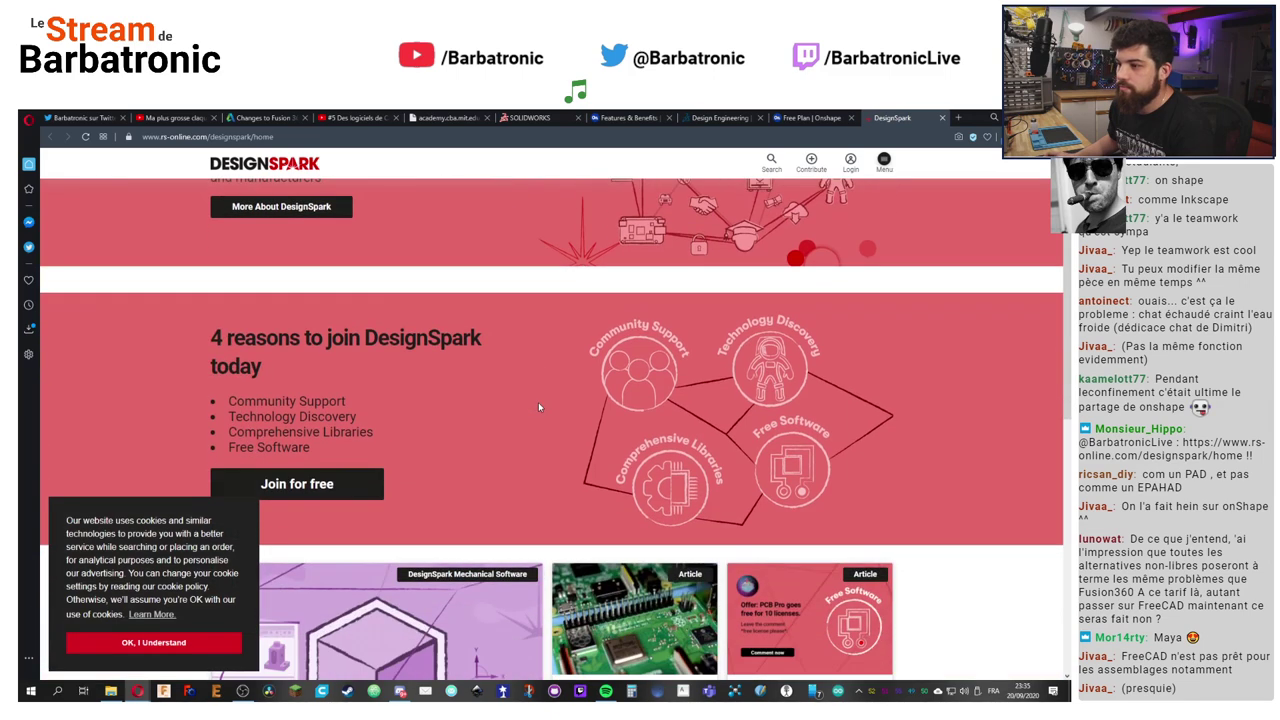
click(186, 647)
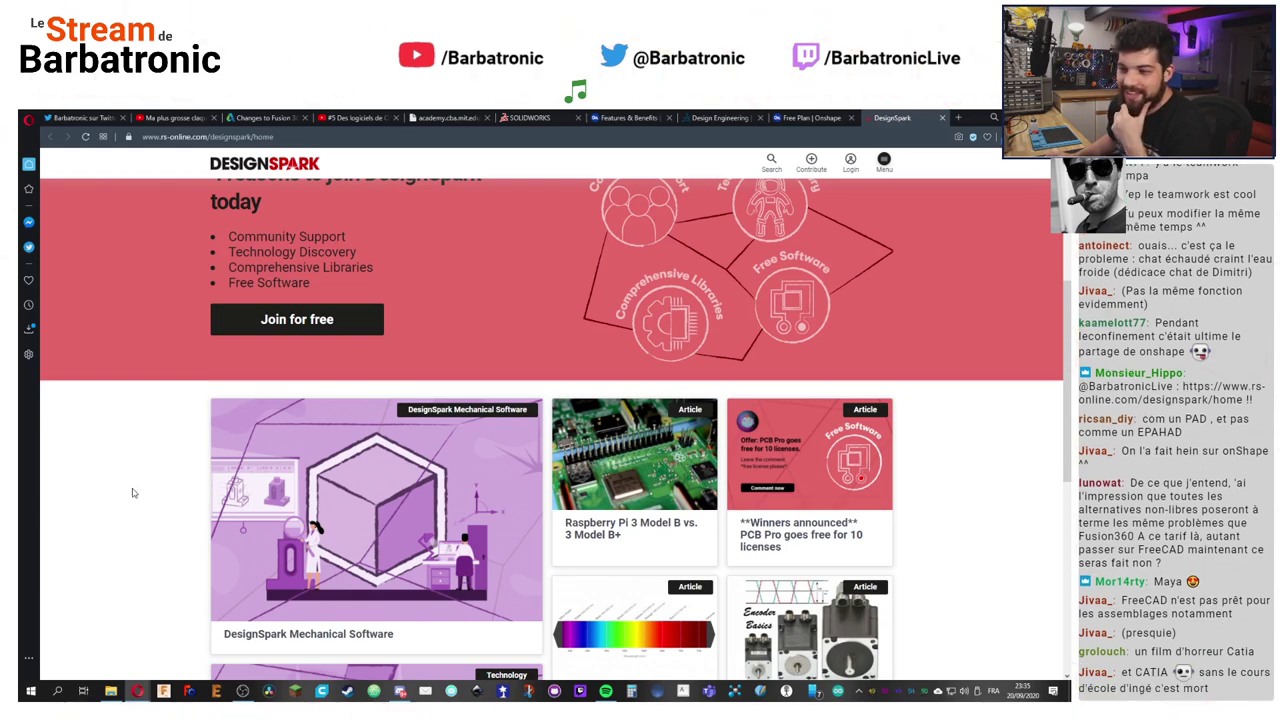
scroll(133, 493, down, 3)
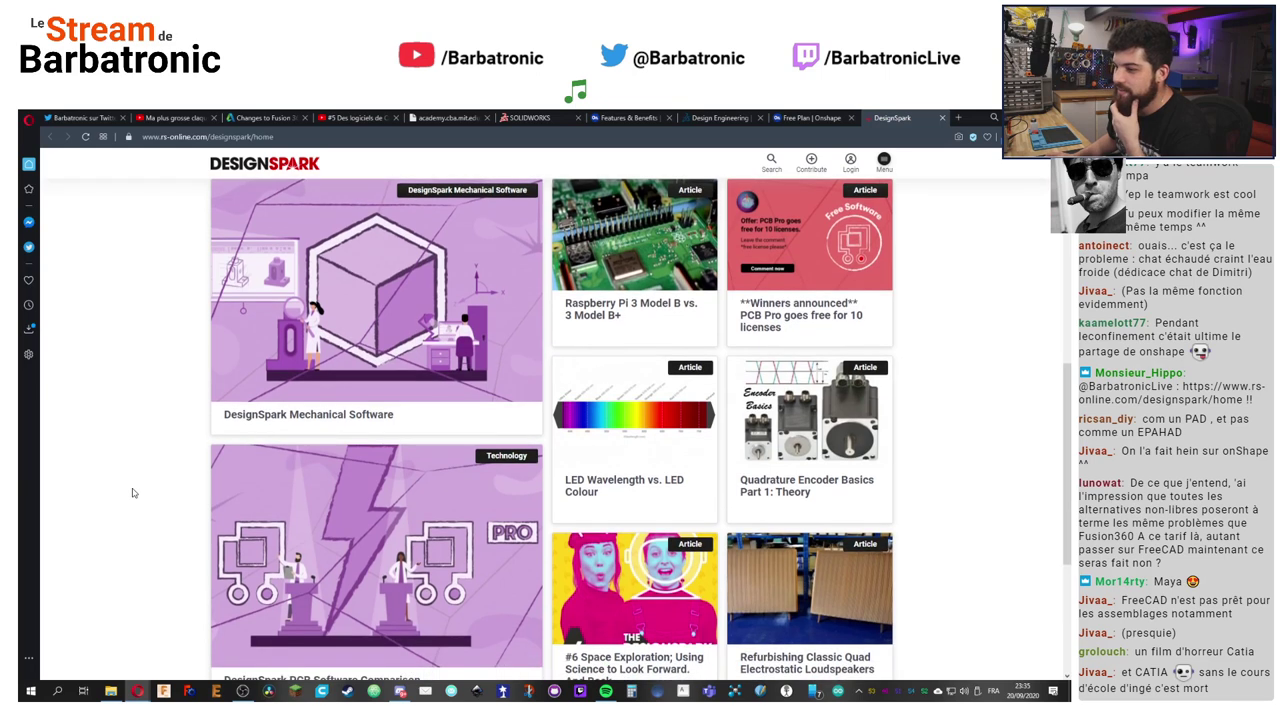
scroll(133, 493, down, 1)
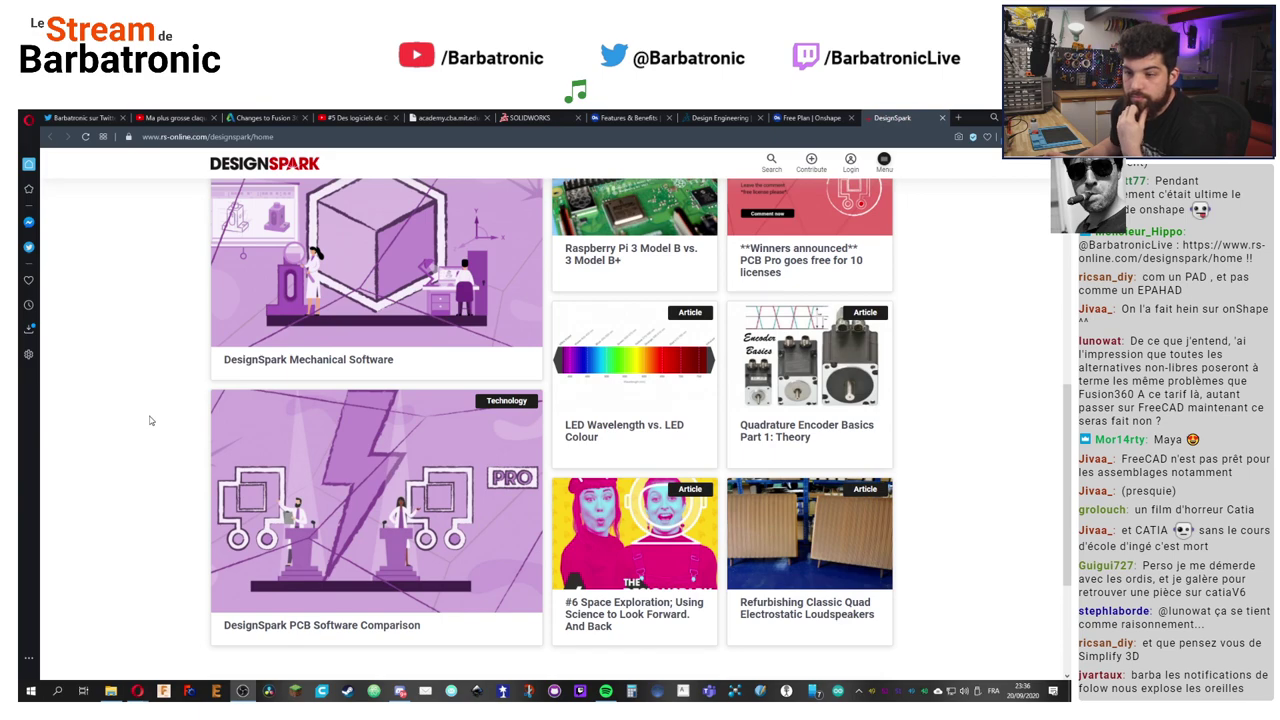
scroll(198, 405, down, 2)
scroll(200, 406, up, 4)
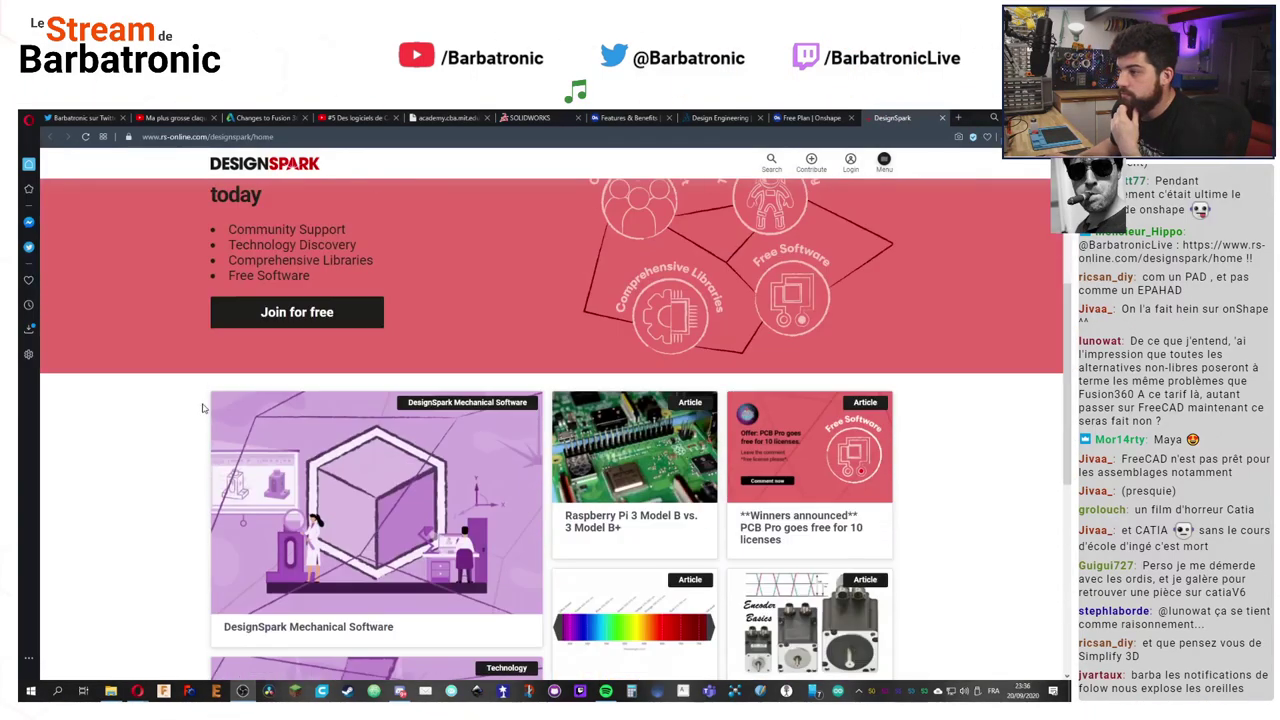
scroll(198, 520, up, 2)
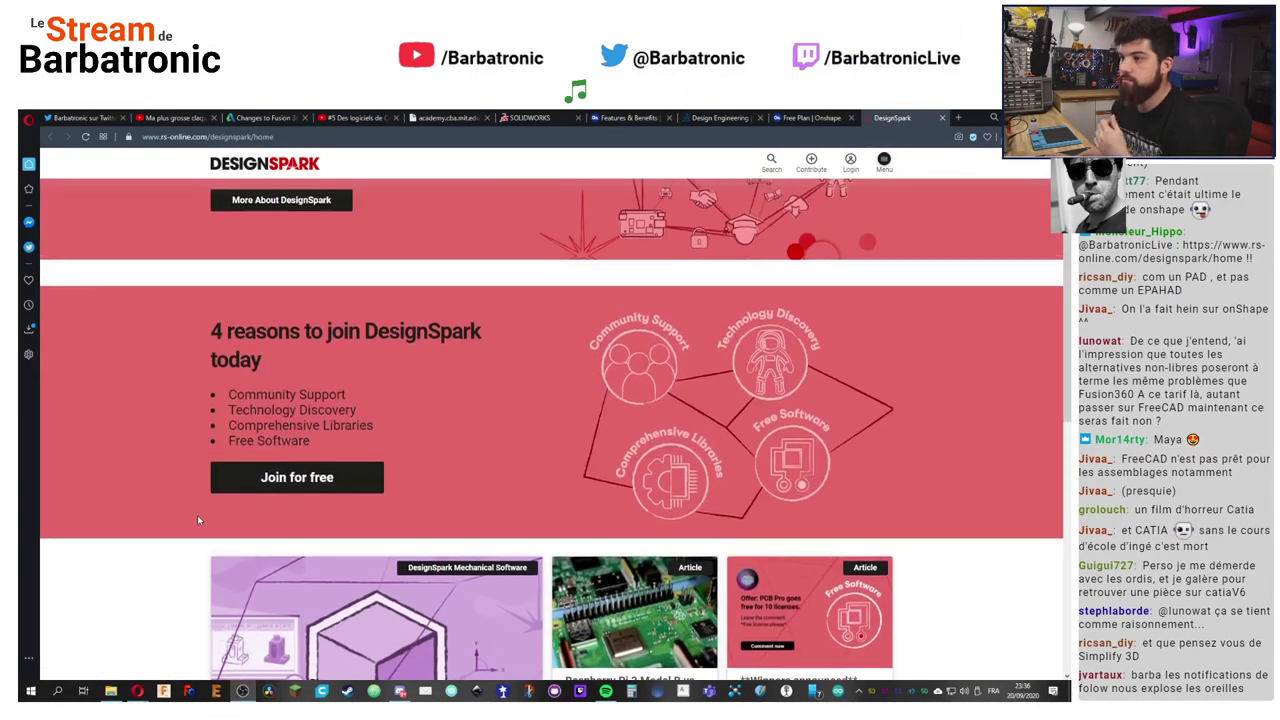
scroll(197, 515, up, 2)
click(310, 366)
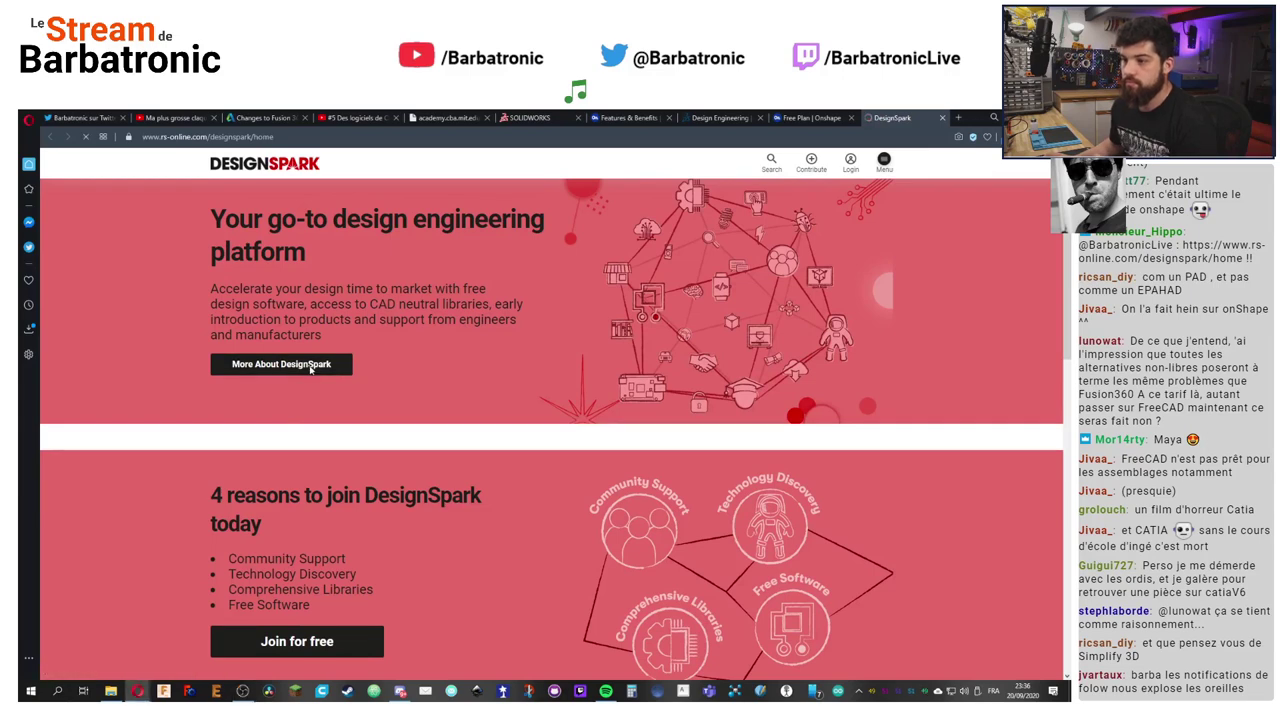
scroll(486, 400, down, 3)
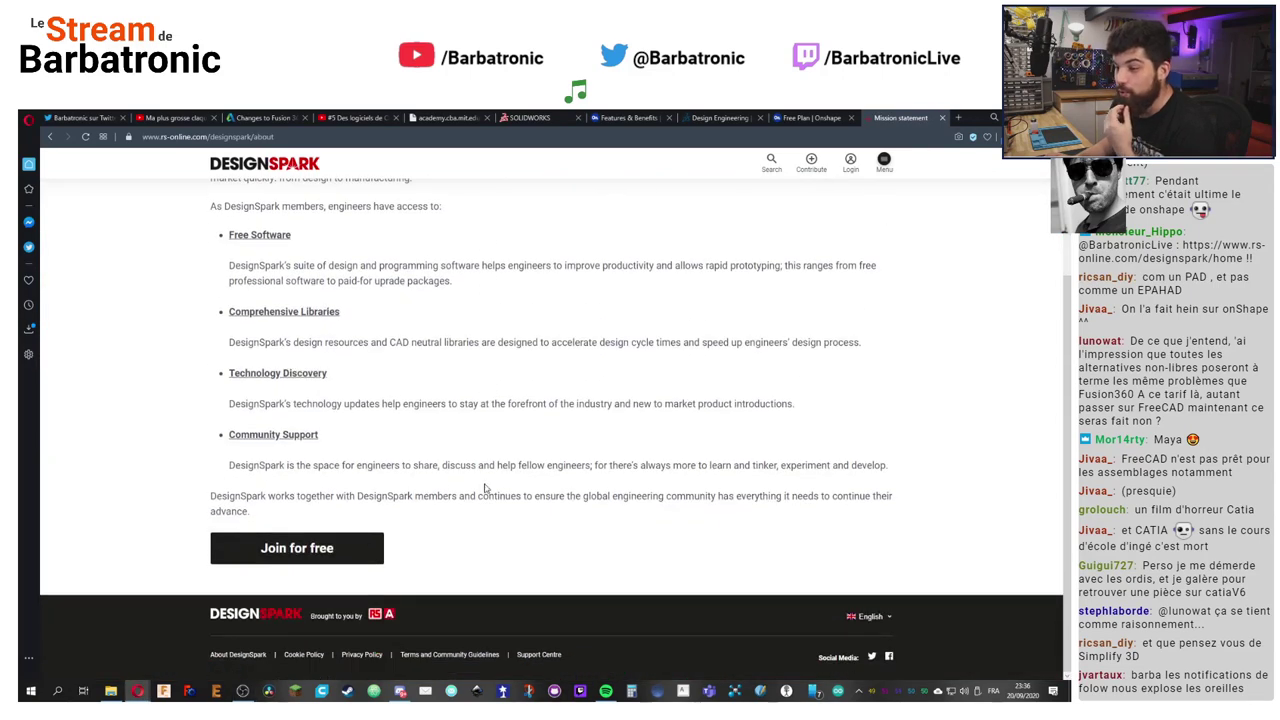
scroll(505, 445, up, 2)
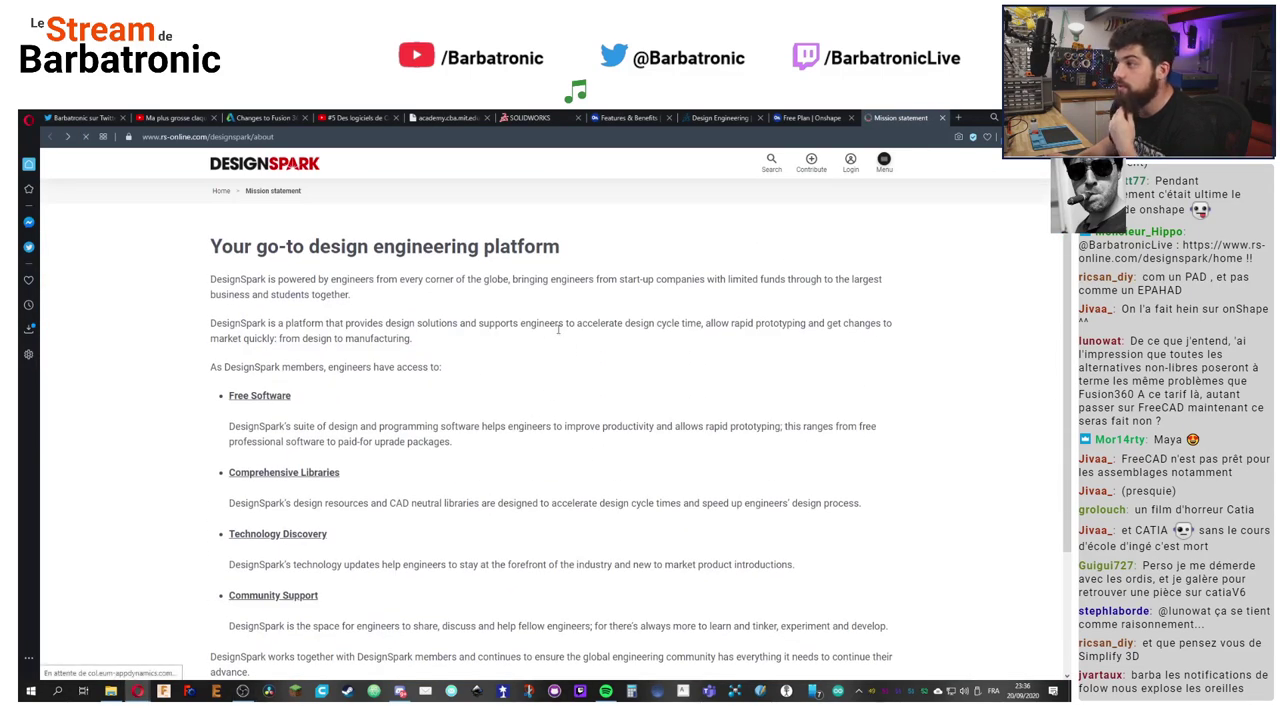
key(alt+Left)
scroll(448, 387, down, 2)
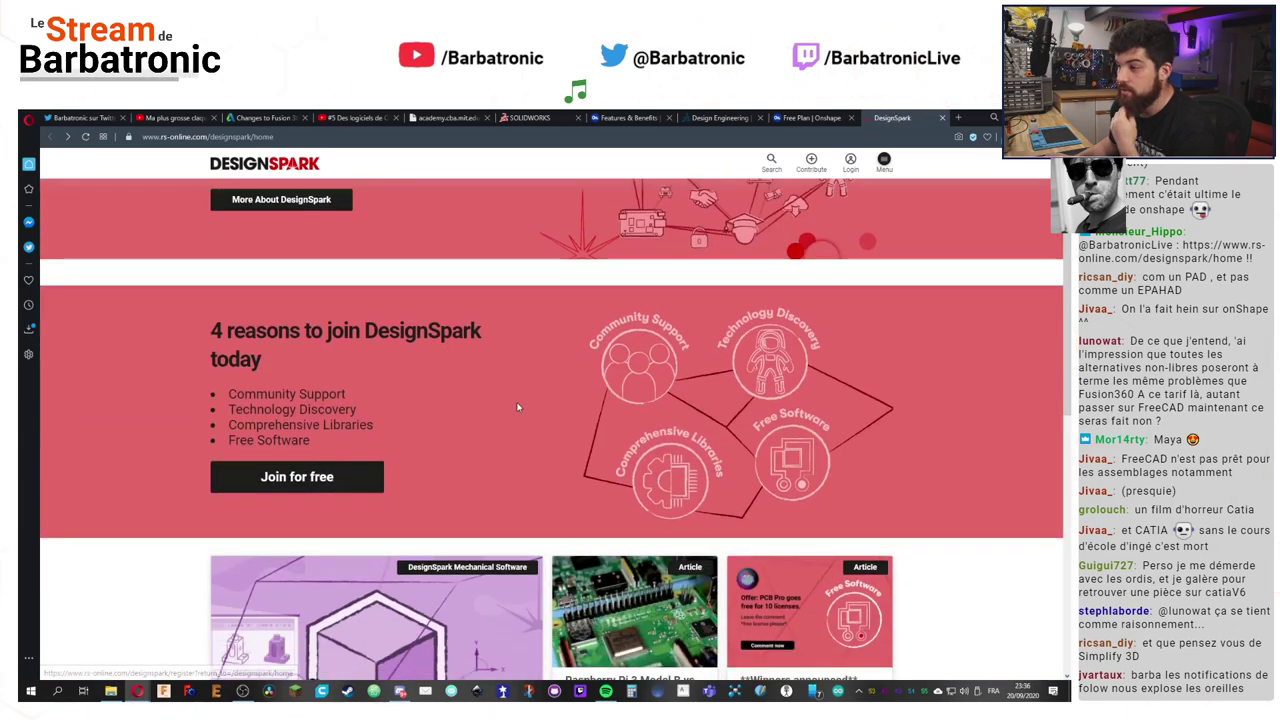
scroll(339, 446, down, 3)
scroll(925, 421, down, 1)
scroll(925, 421, down, 1)
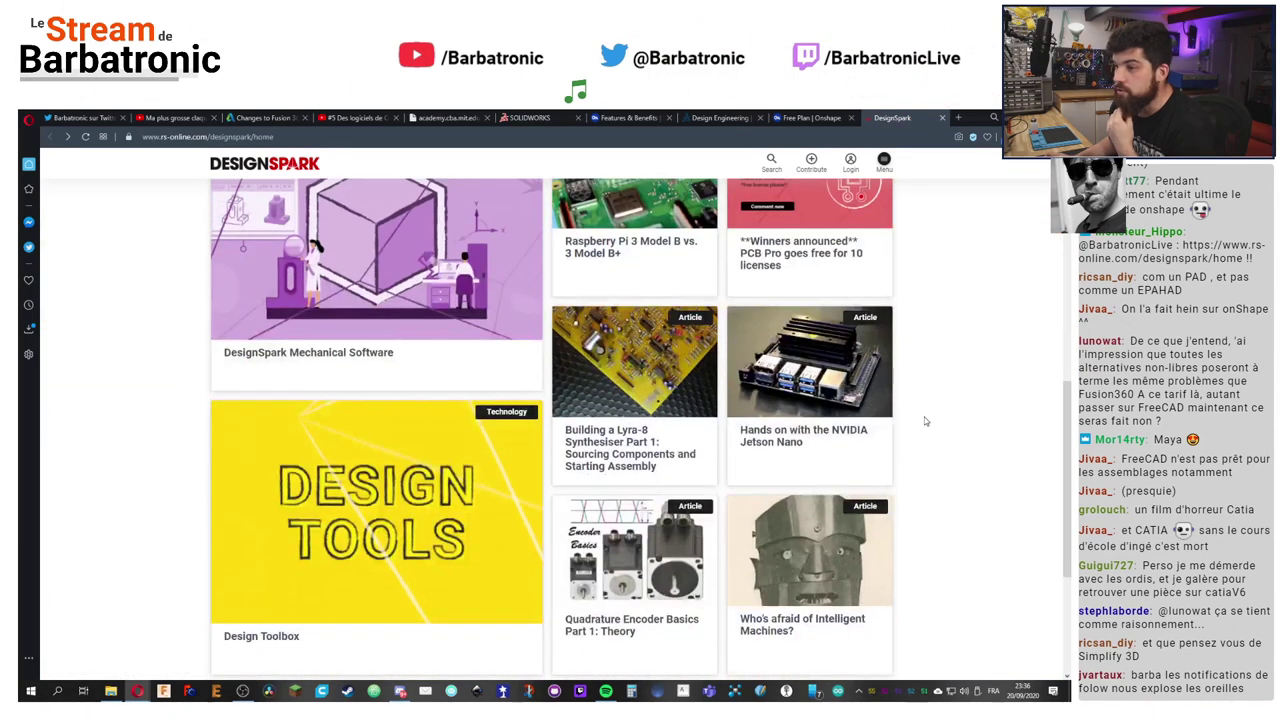
scroll(925, 421, down, 2)
scroll(923, 415, up, 7)
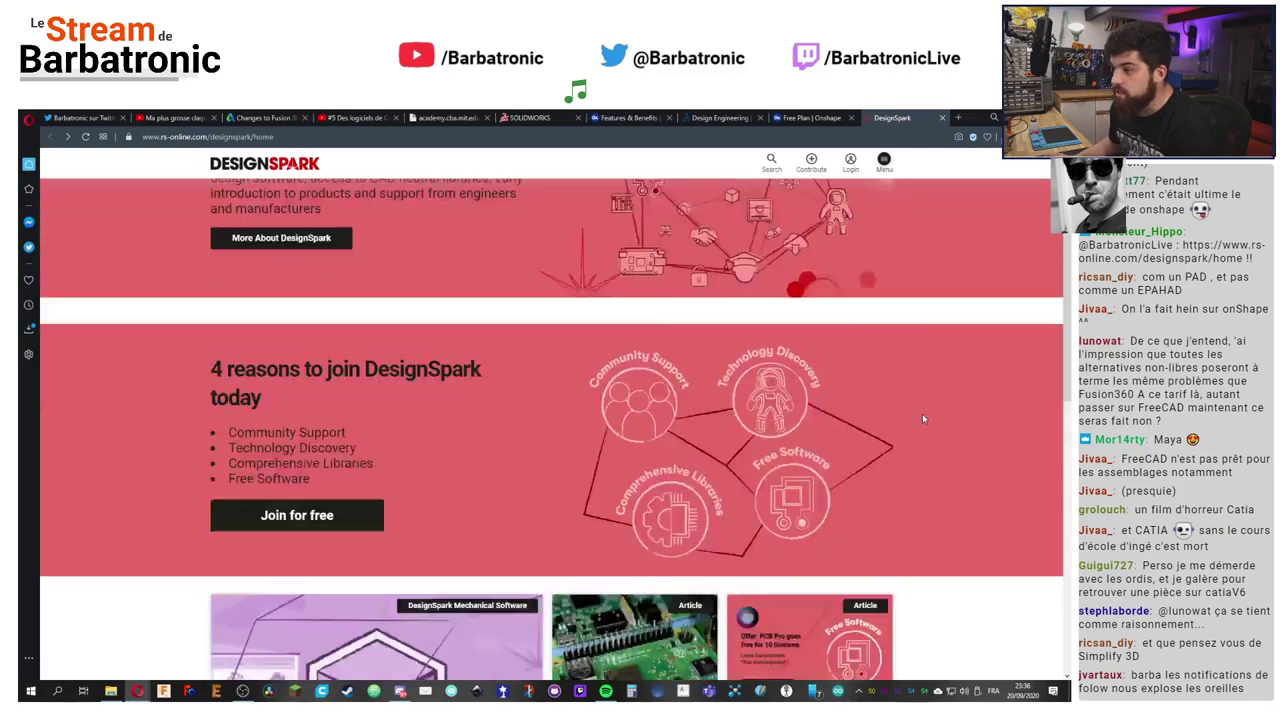
scroll(922, 413, down, 10)
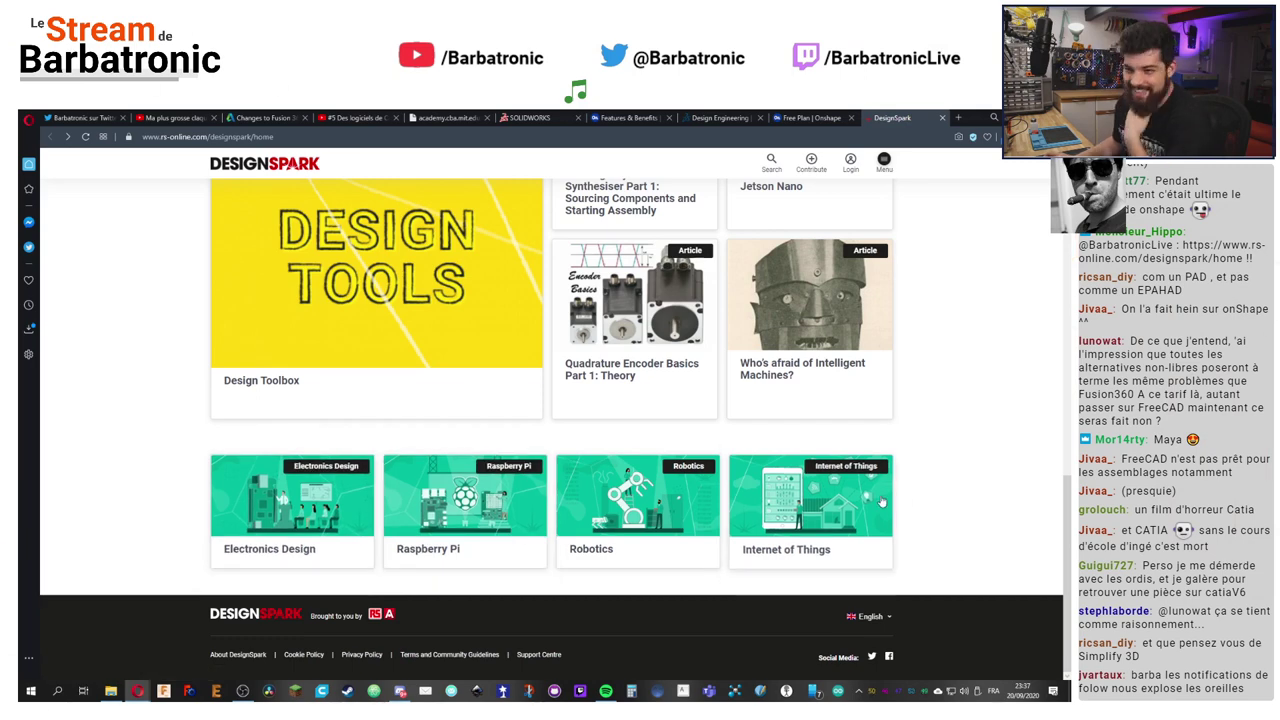
scroll(900, 488, up, 5)
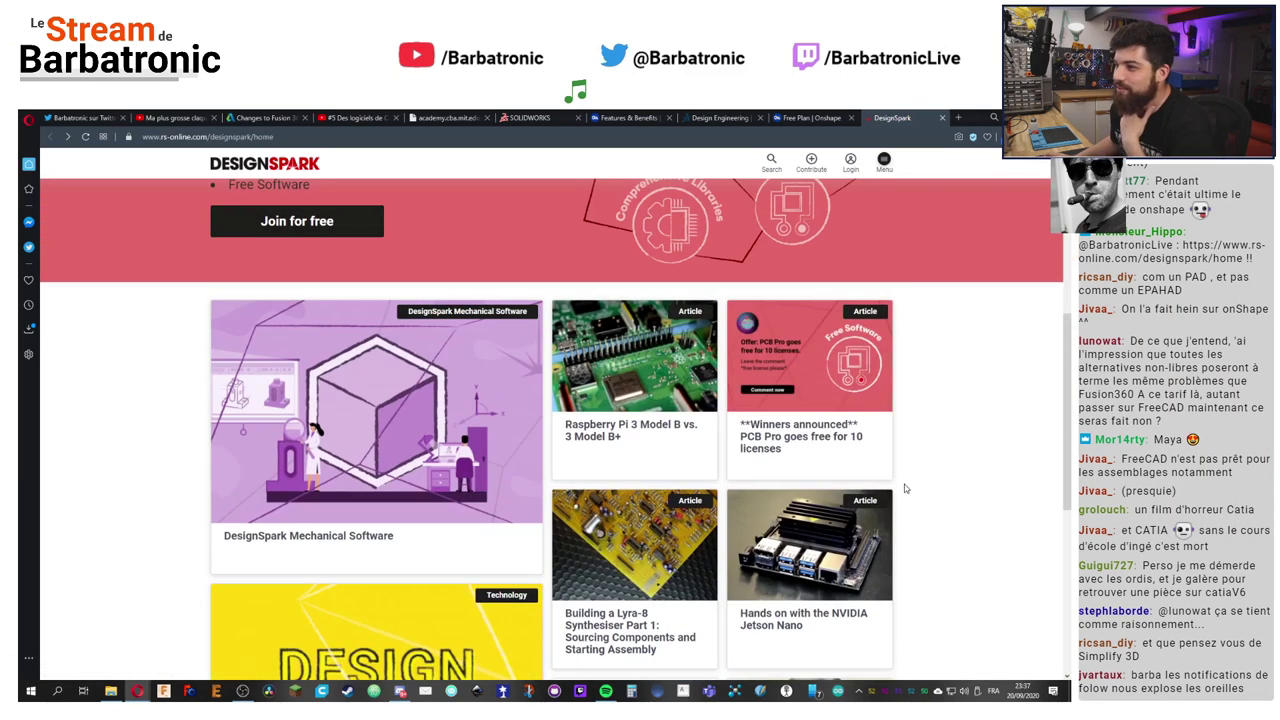
scroll(904, 488, up, 2)
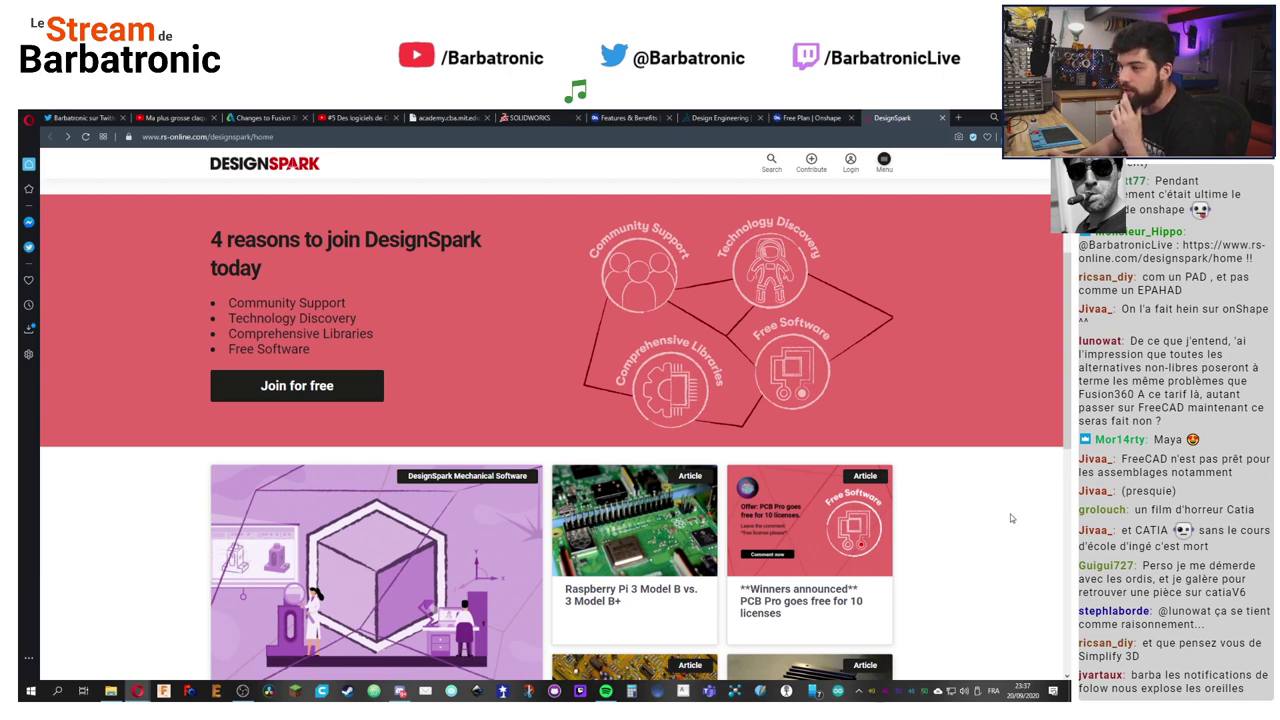
scroll(1010, 517, up, 3)
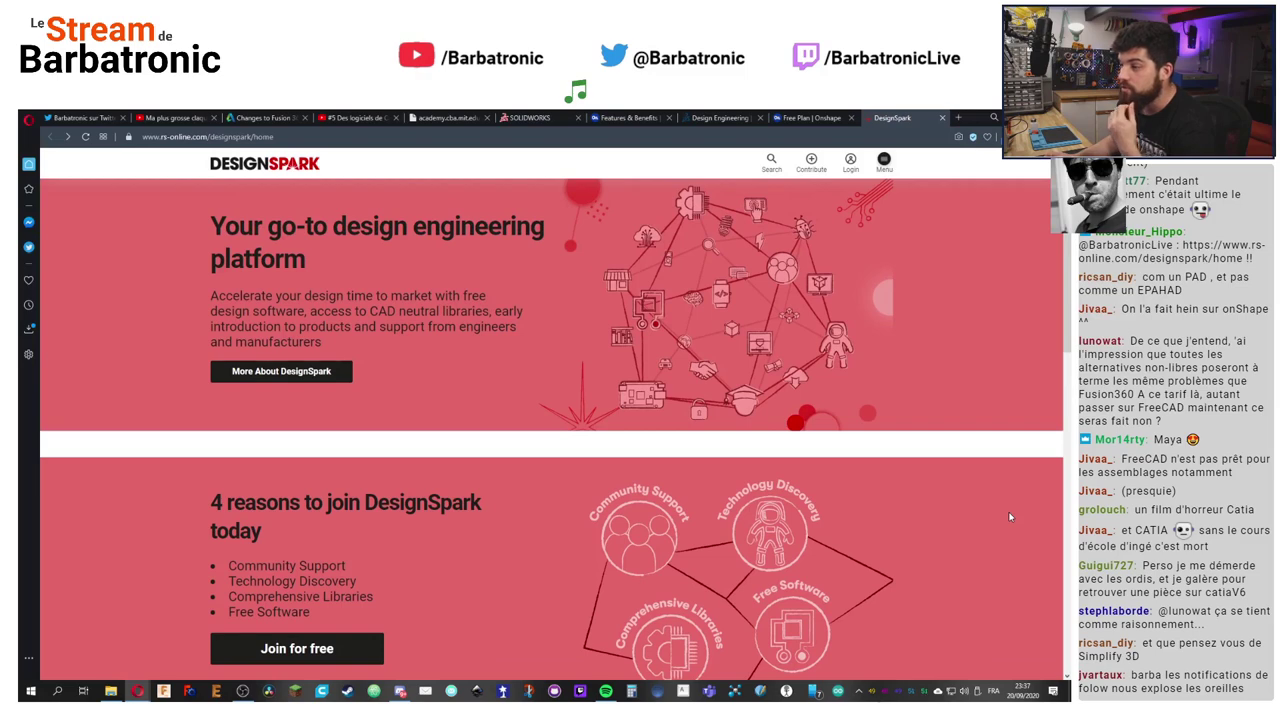
scroll(1010, 517, down, 3)
scroll(1008, 517, down, 3)
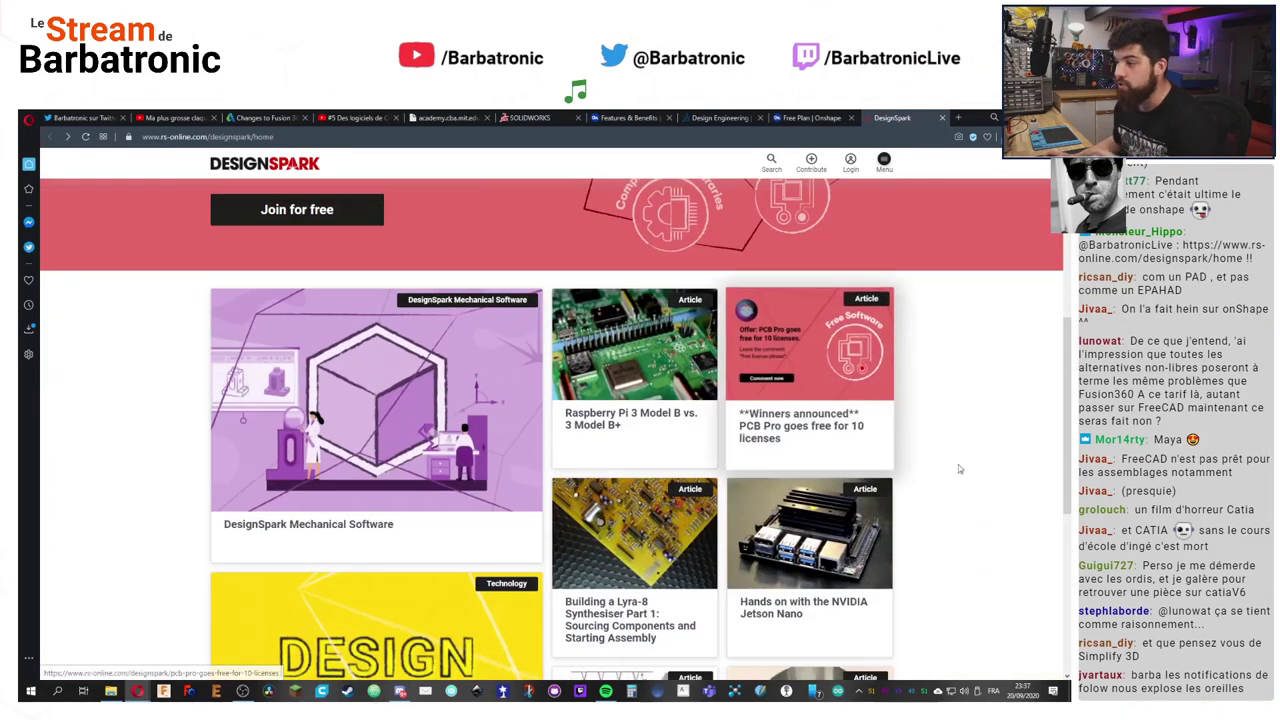
scroll(1035, 430, down, 2)
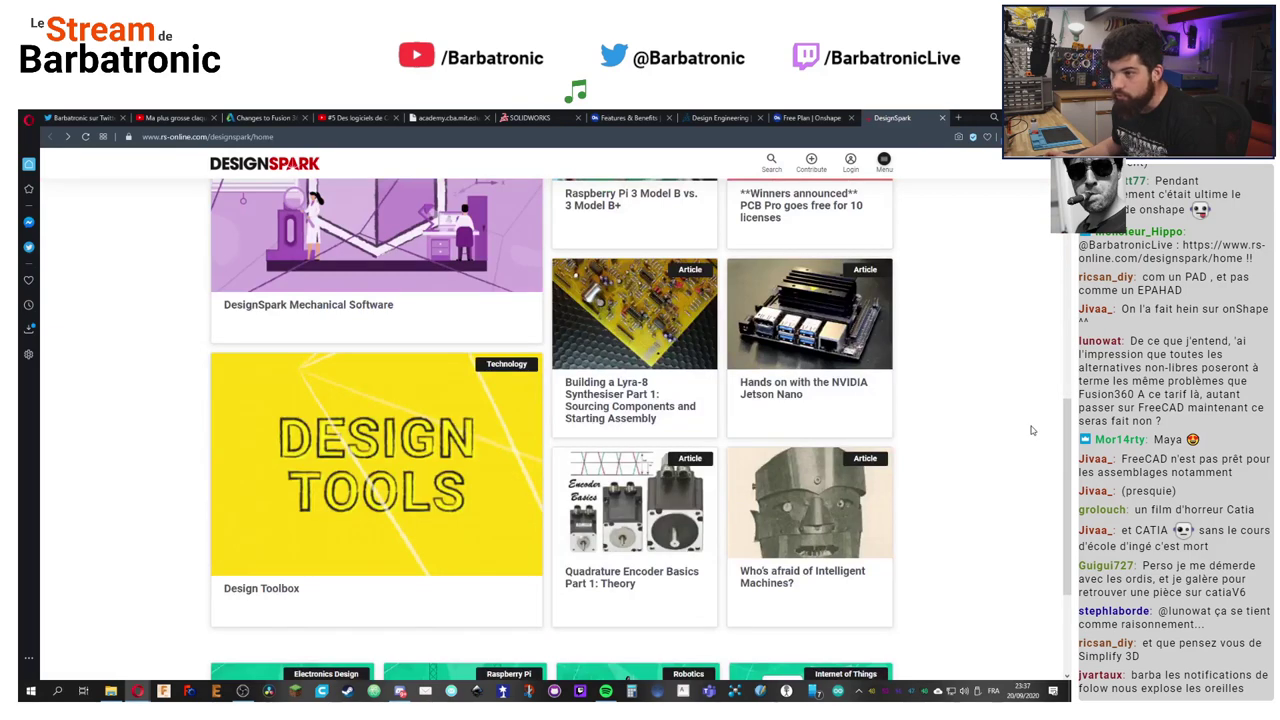
Step: Open the DesignSpark Mechanical Software page and scroll through it
click(404, 307)
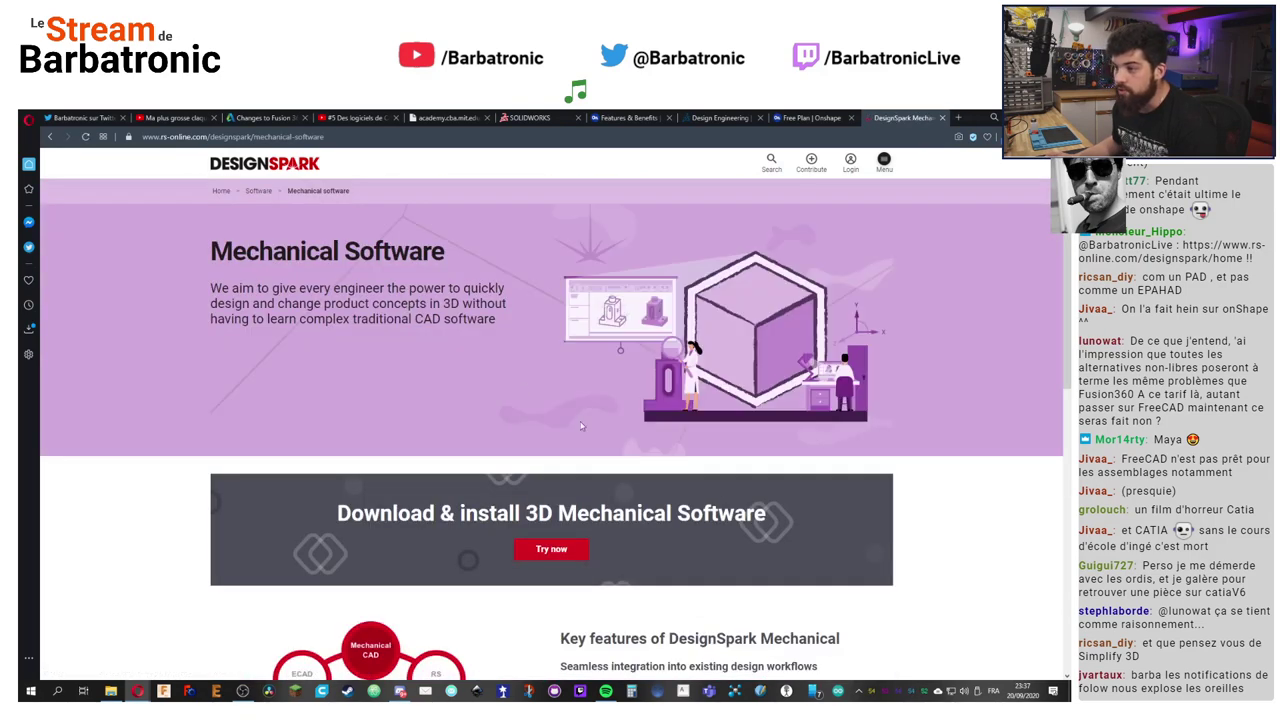
scroll(630, 373, down, 3)
scroll(630, 373, down, 3)
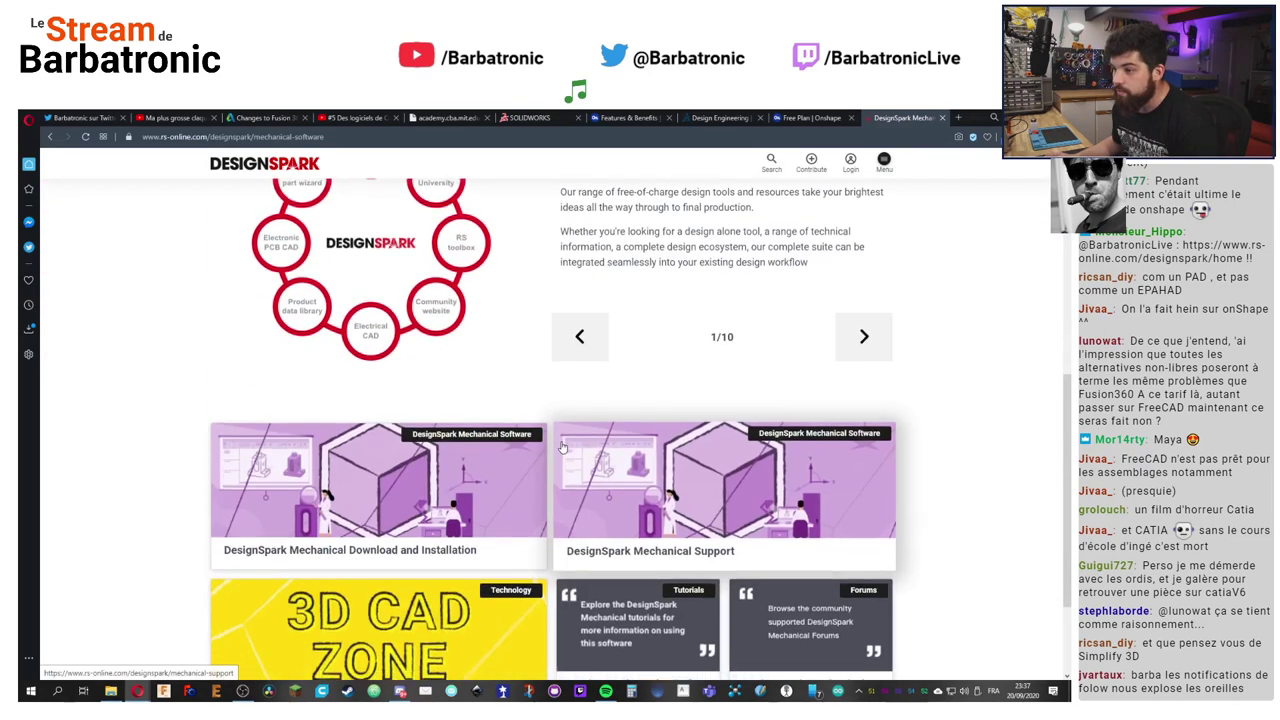
scroll(955, 490, up, 6)
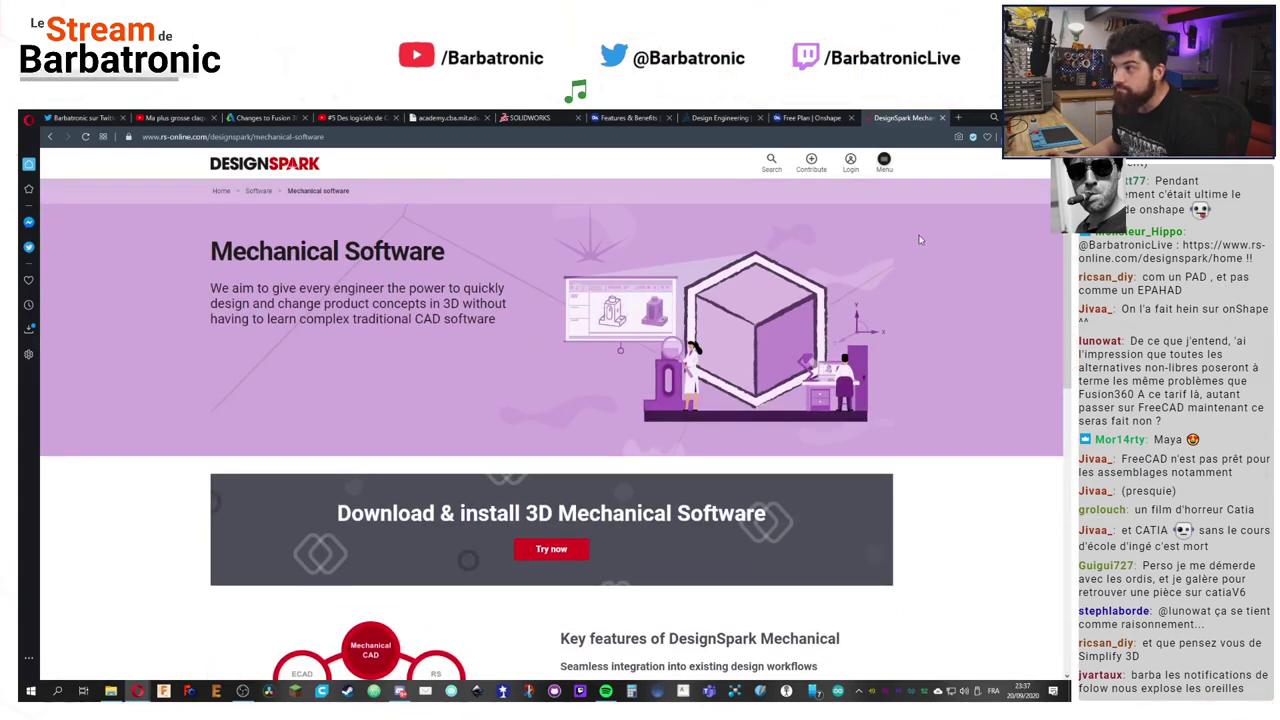
click(957, 117)
Step: Search Google Images for 'designspark' and preview the first Logiciel Mechanical DesignSpark screenshot
text(desig)
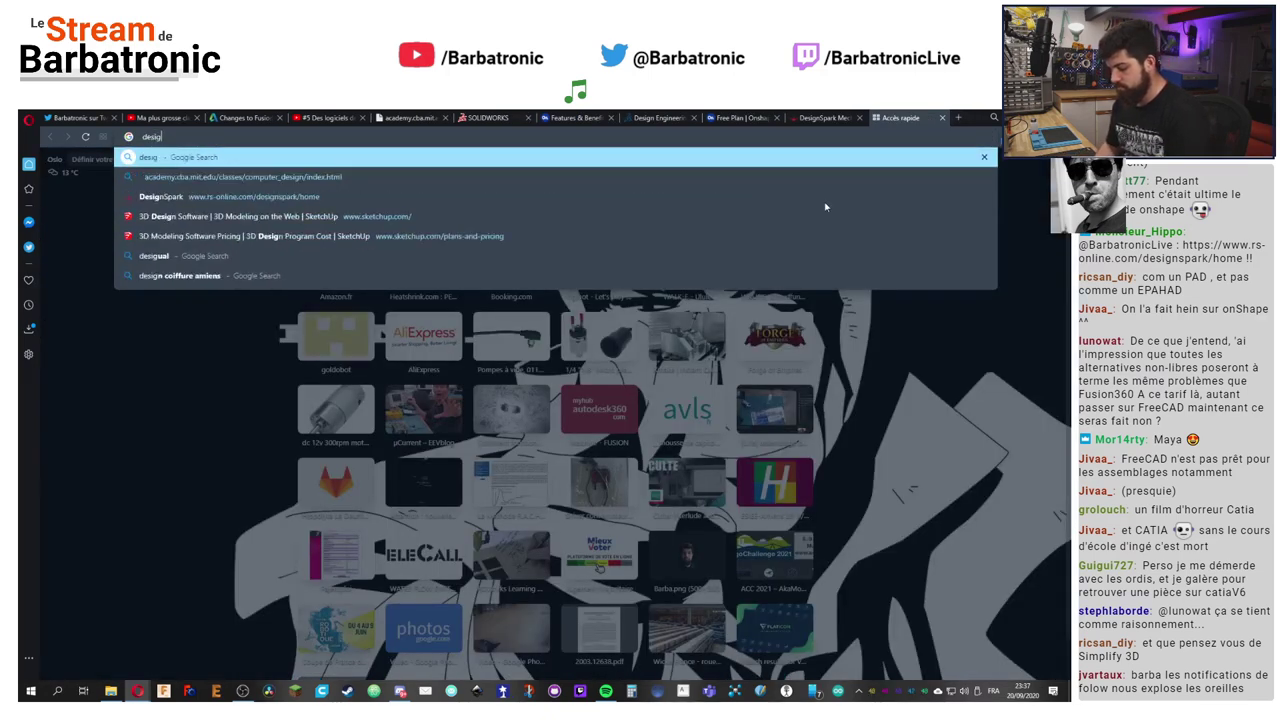
text(nspark)
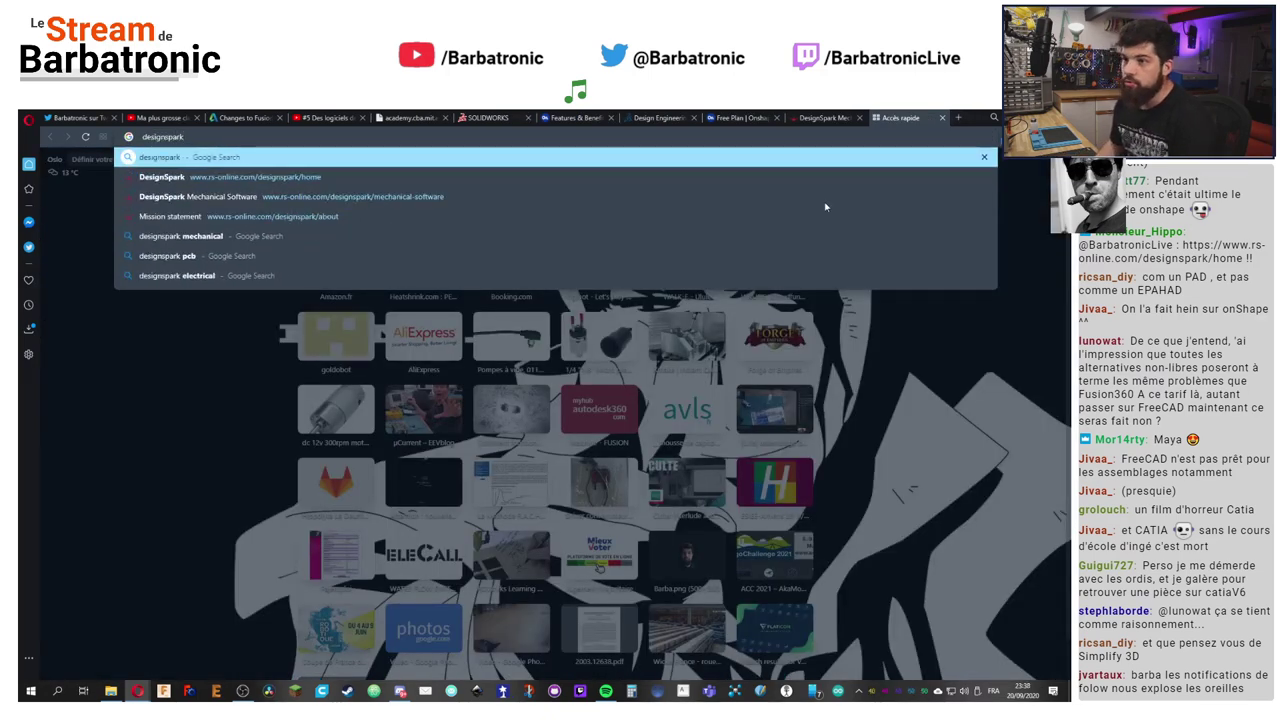
key(Return)
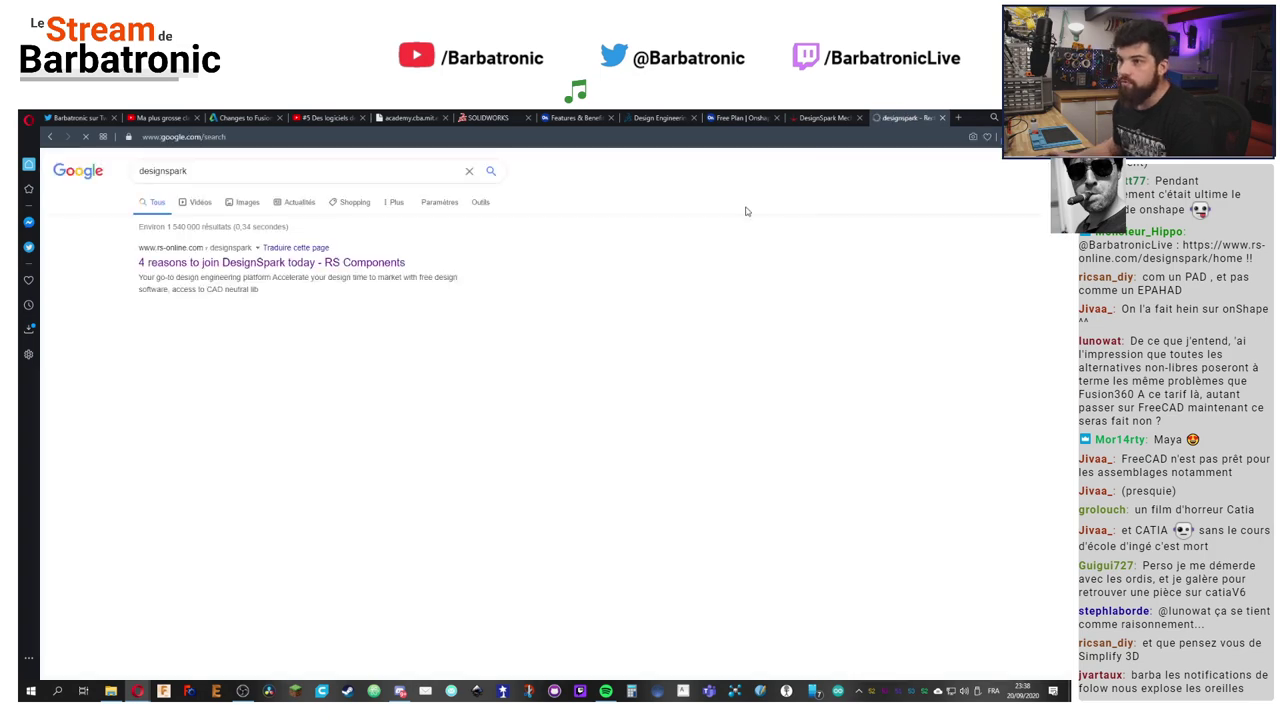
click(247, 203)
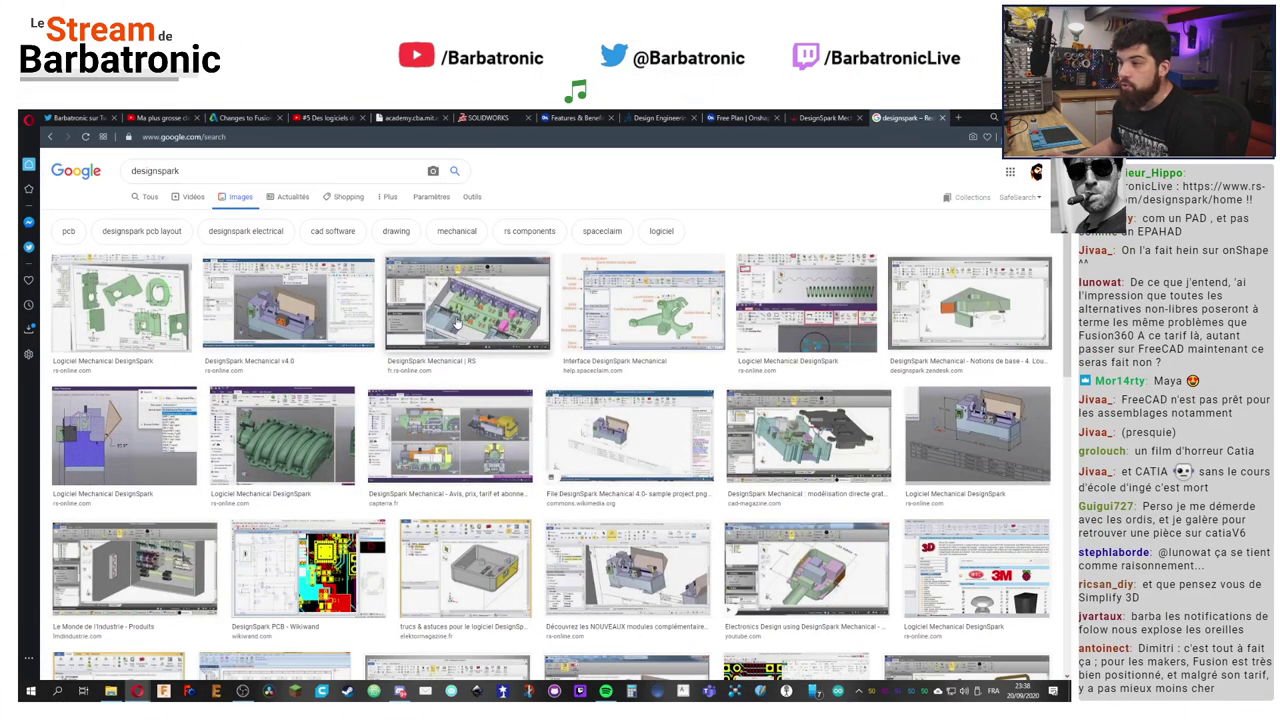
click(164, 326)
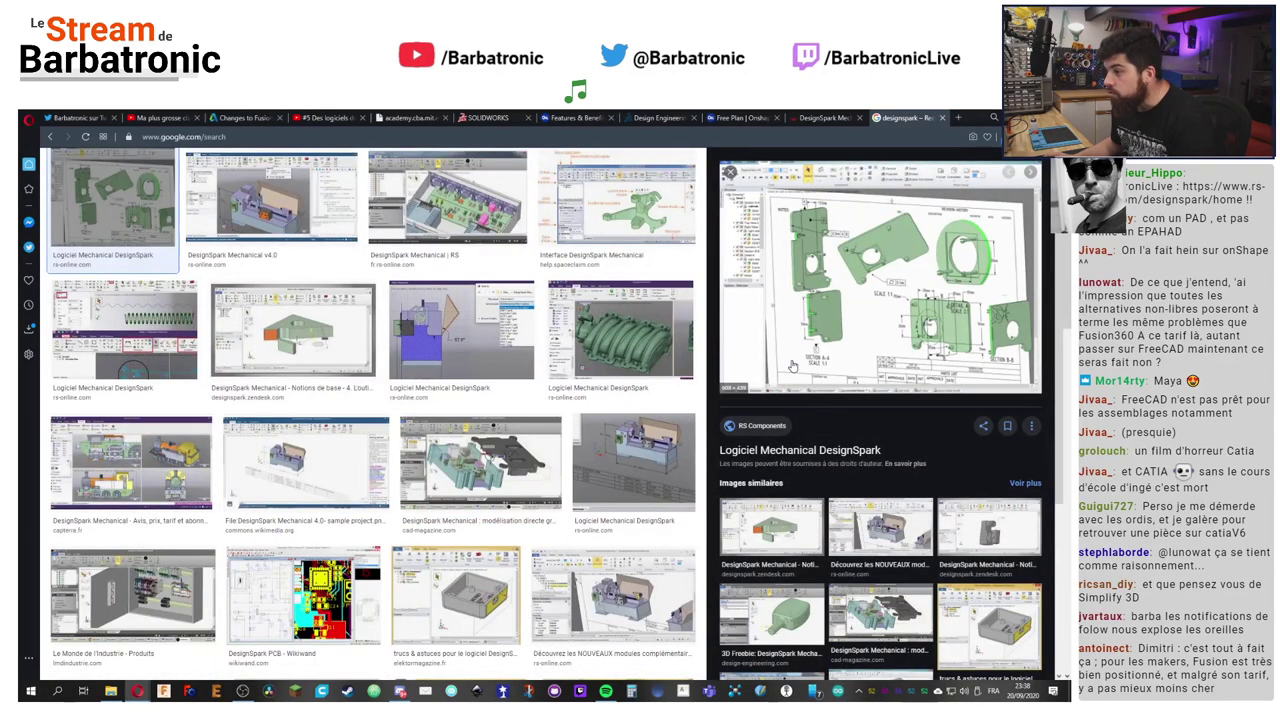
right_click(820, 331)
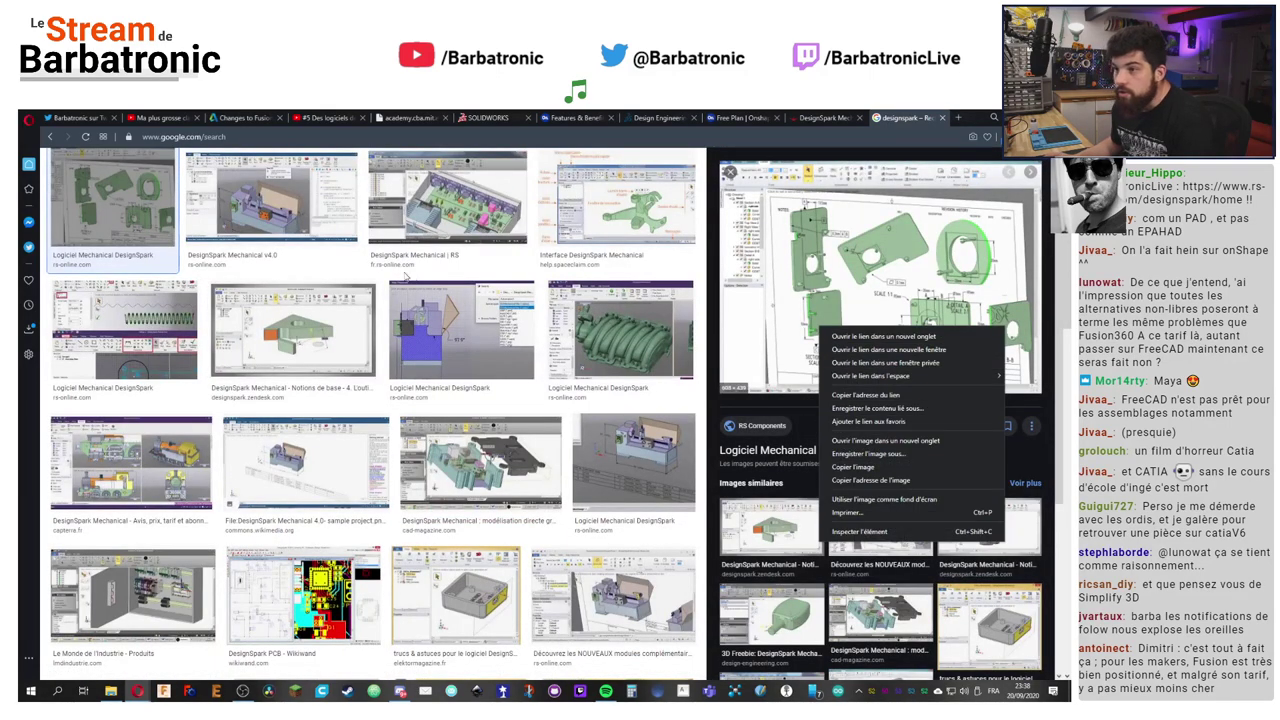
Step: Open the DesignSpark Mechanical v4.0 article and scroll through it
click(300, 235)
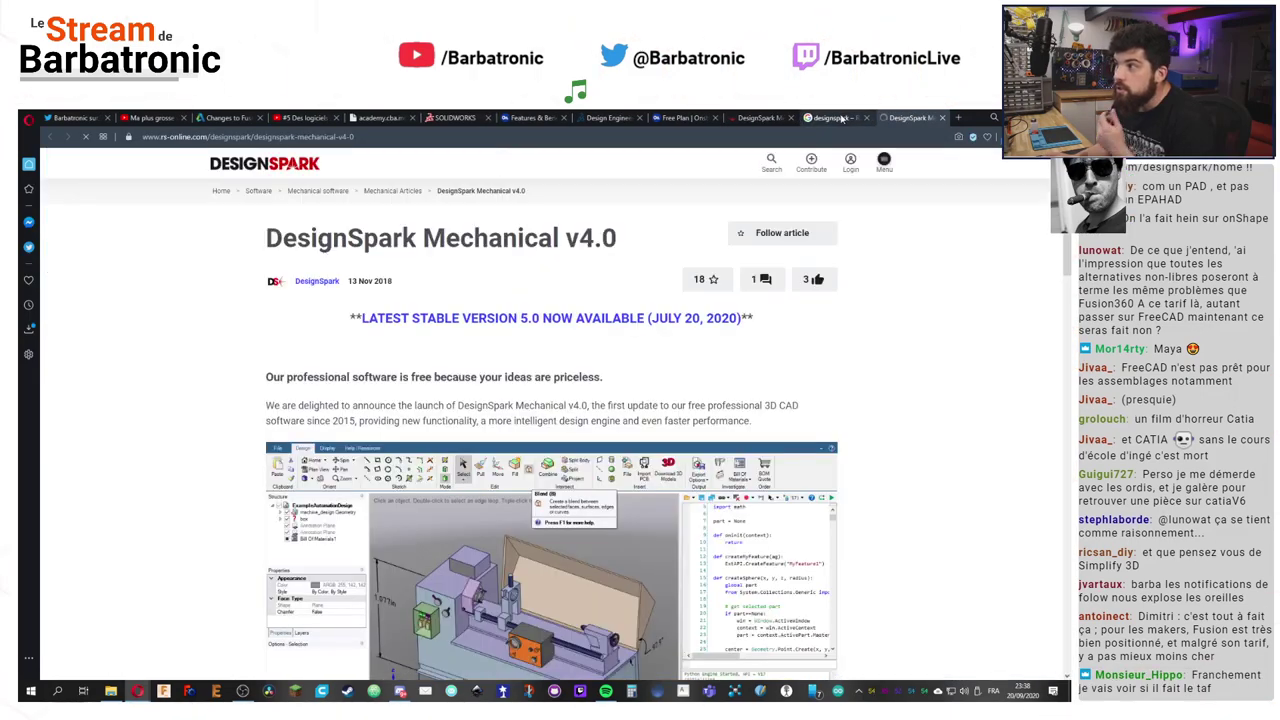
scroll(952, 395, down, 4)
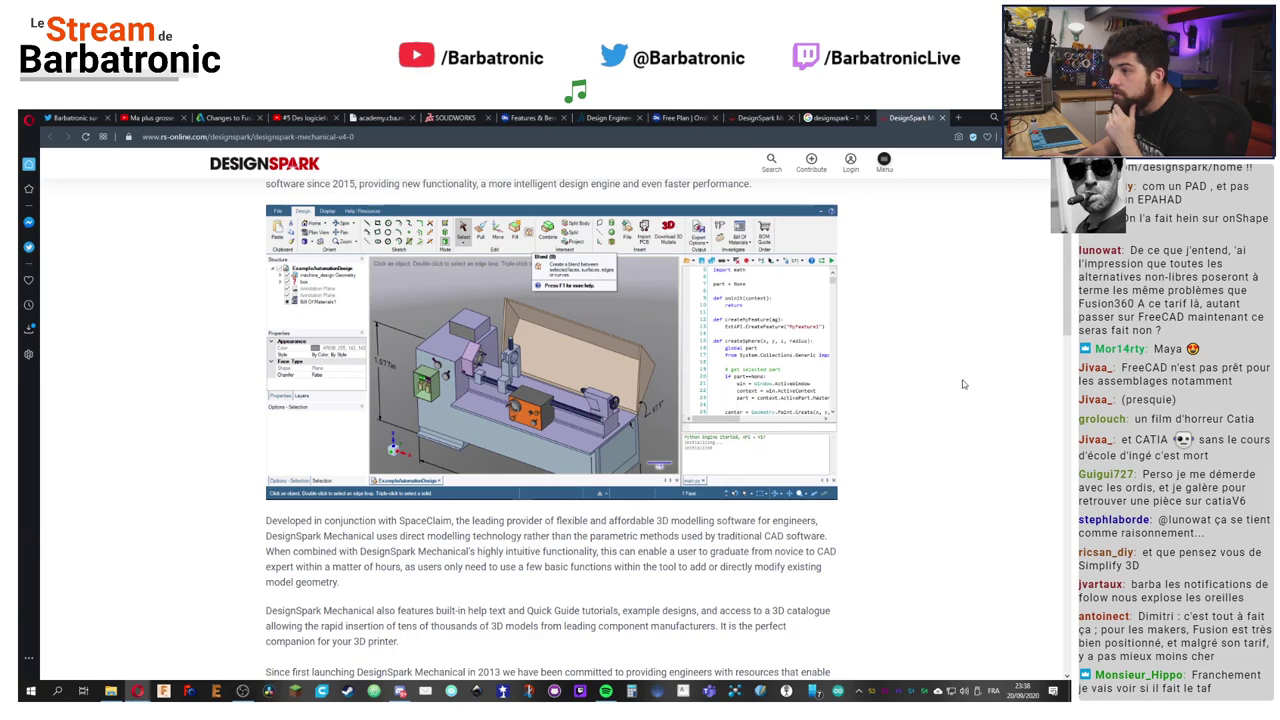
scroll(962, 383, down, 3)
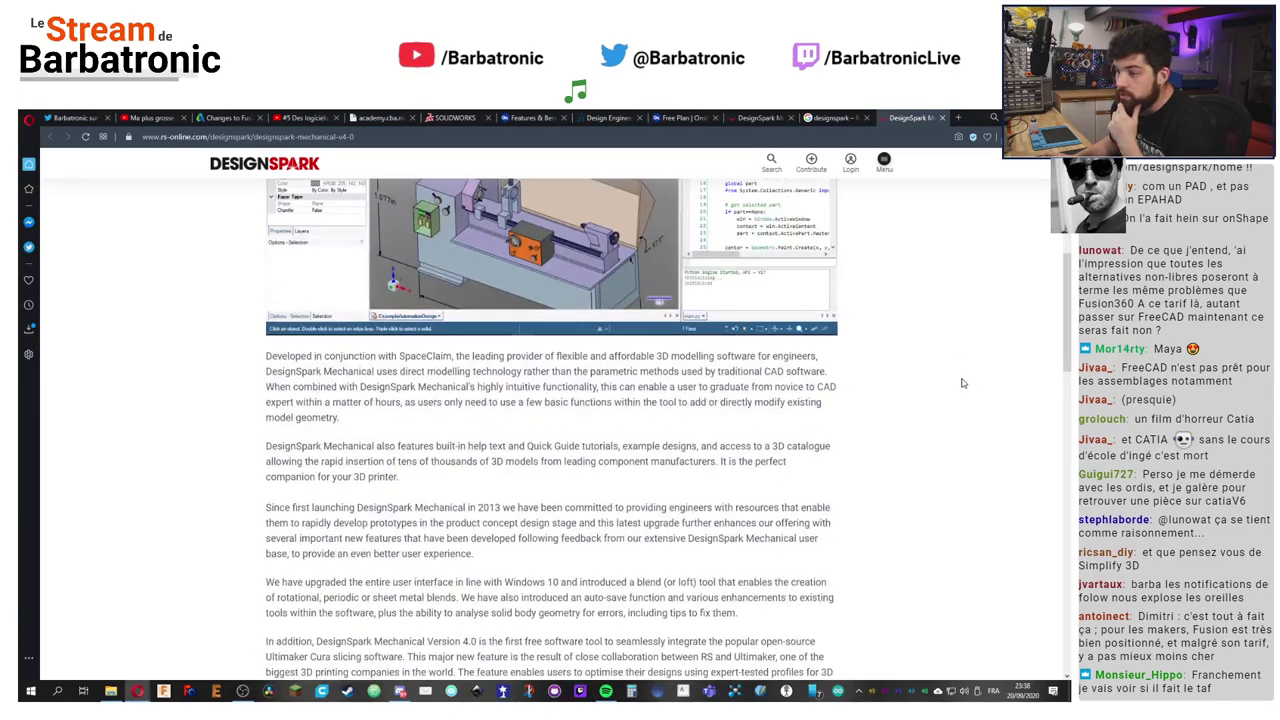
scroll(962, 383, down, 10)
scroll(962, 383, up, 12)
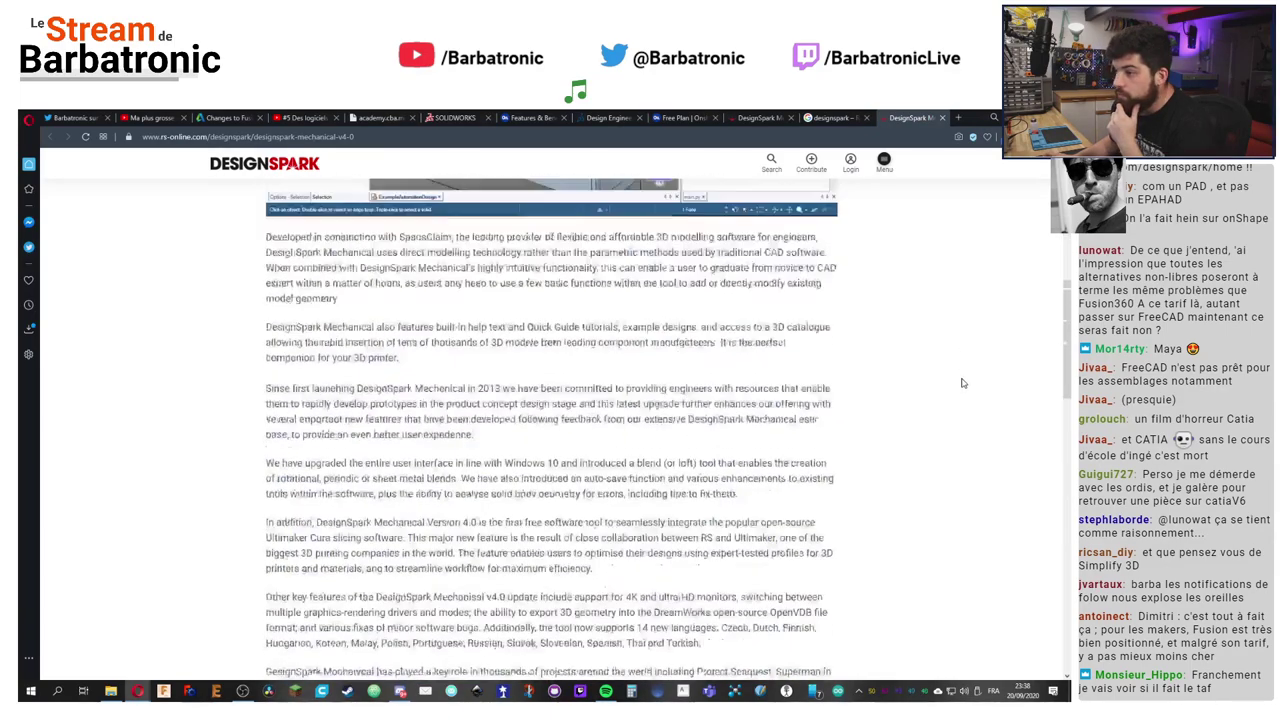
scroll(962, 383, up, 1)
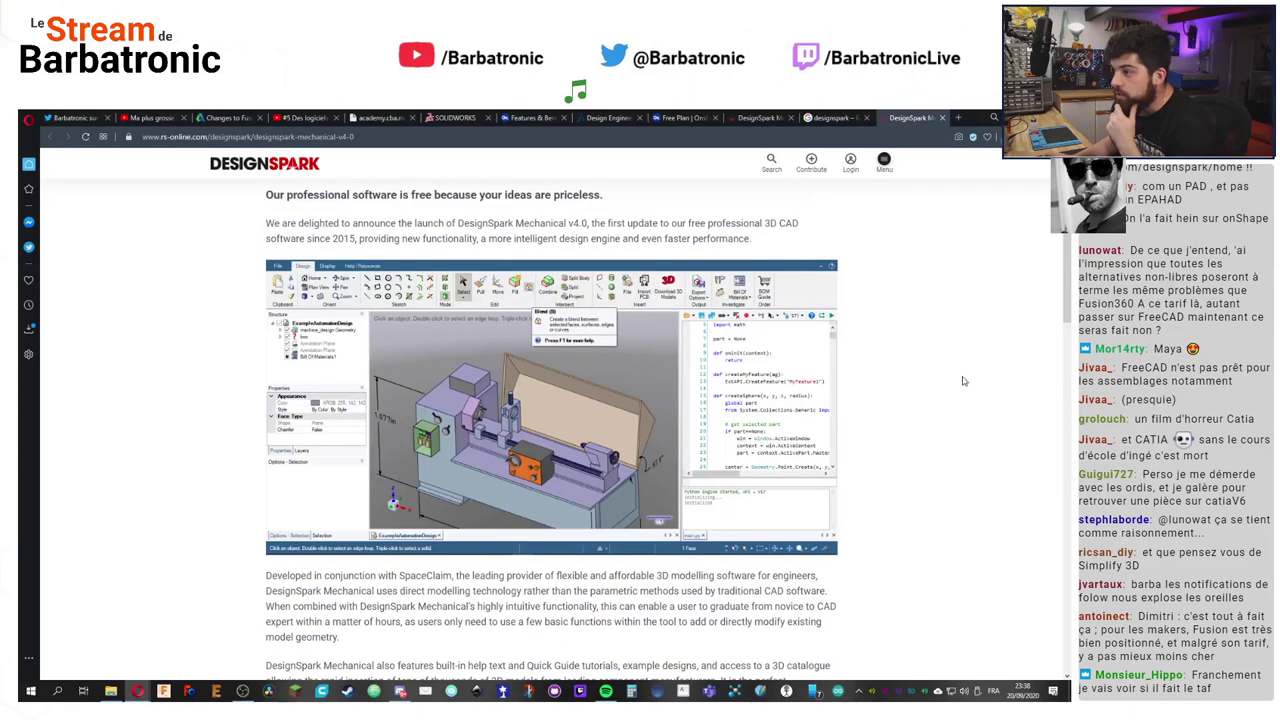
Step: Browse the DesignSpark software overview page
click(770, 119)
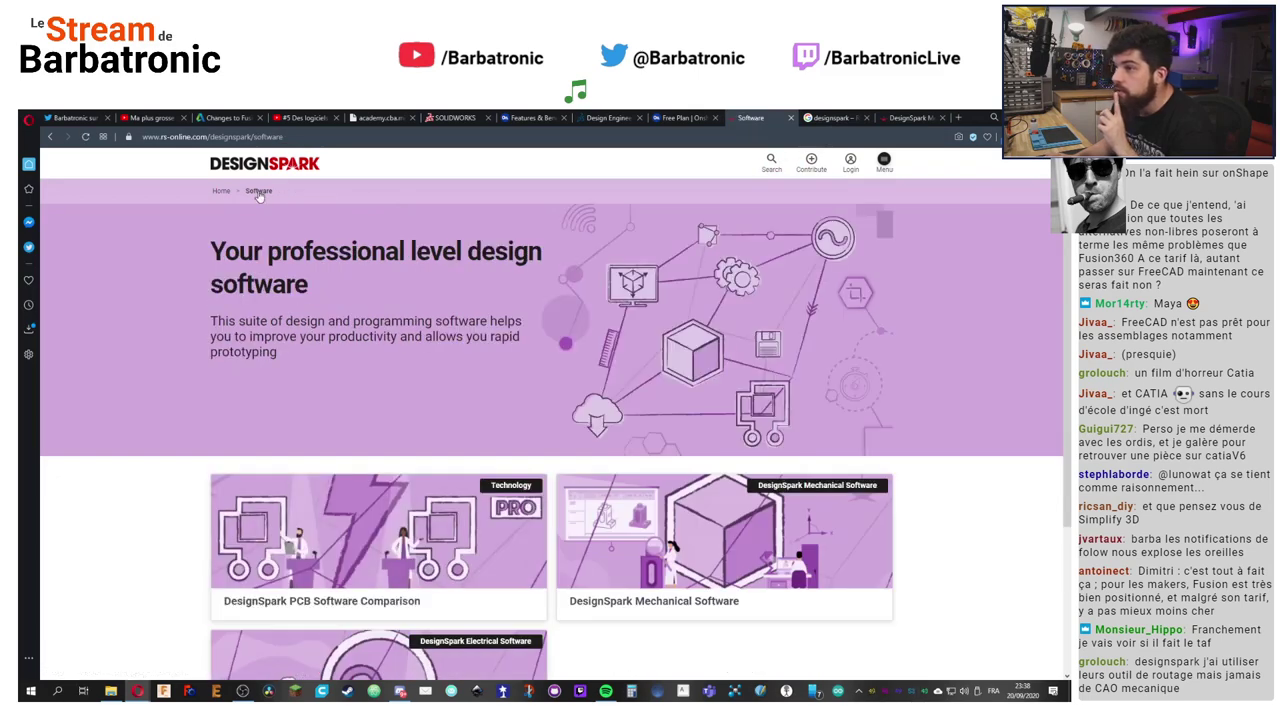
scroll(690, 430, down, 2)
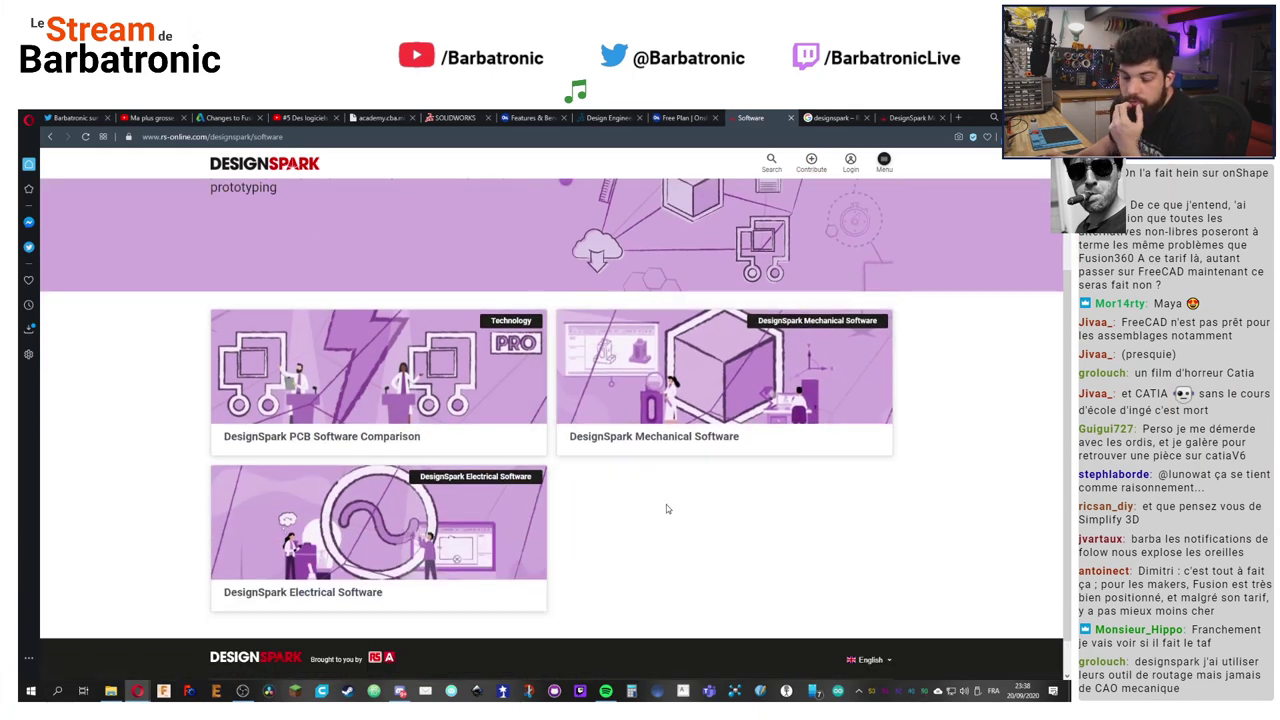
scroll(668, 500, down, 1)
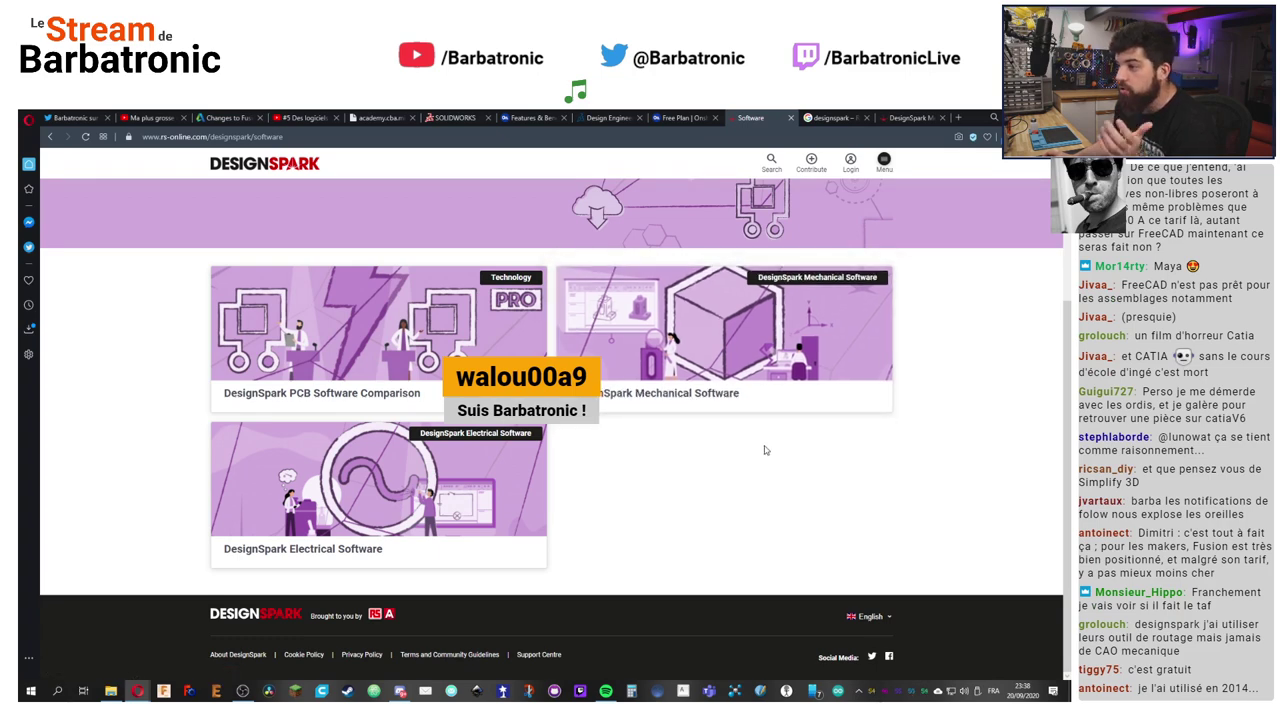
scroll(980, 461, up, 2)
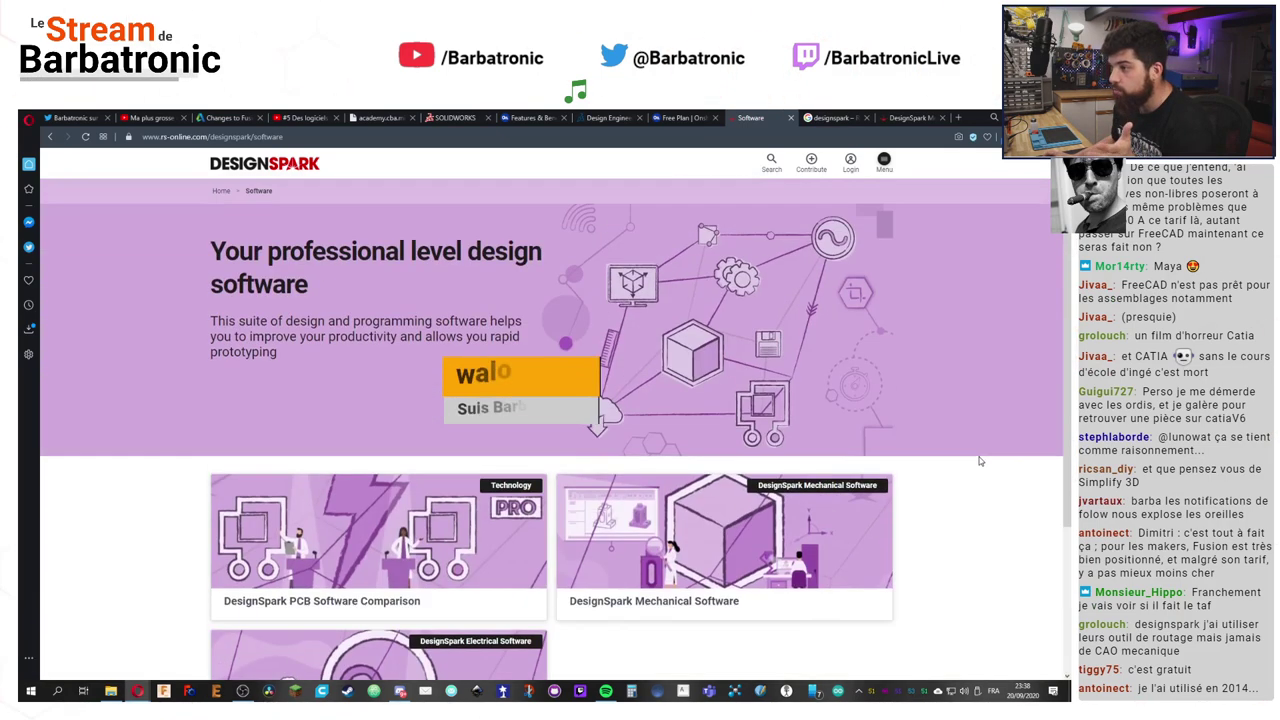
Step: Visit the DesignSpark home page and its Join for free registration, then return to Google Images
click(224, 193)
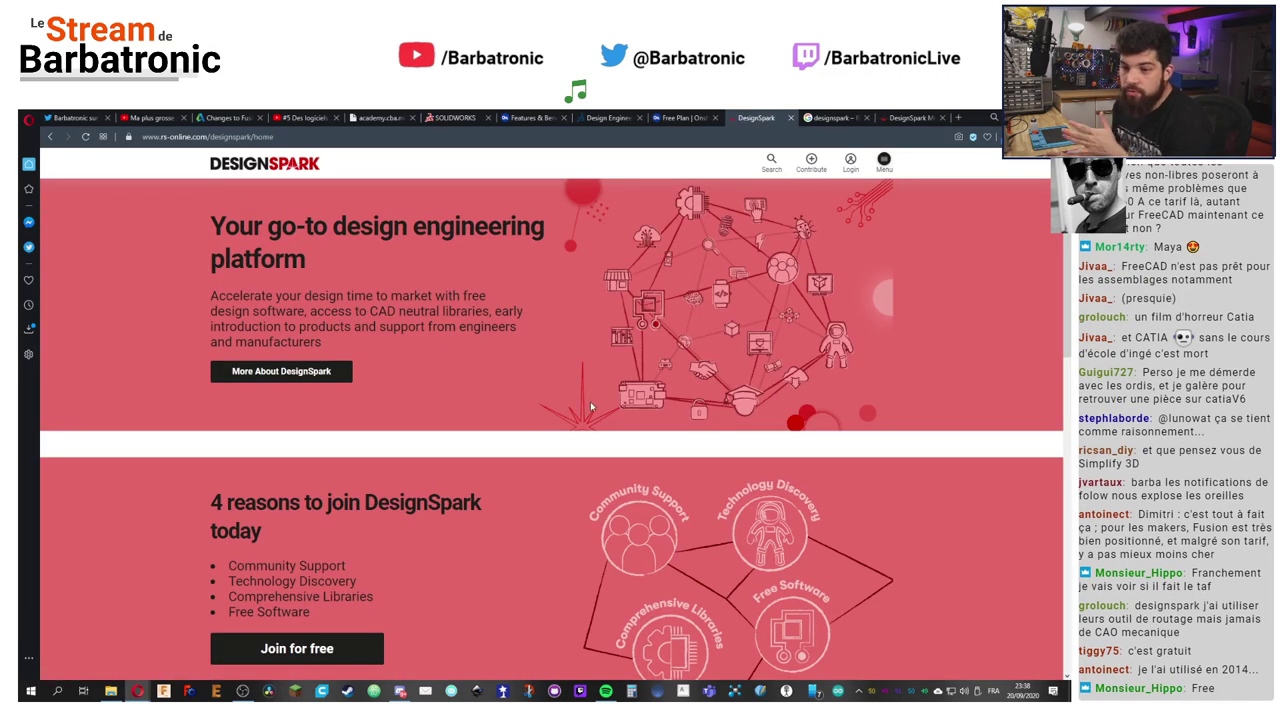
scroll(528, 450, down, 4)
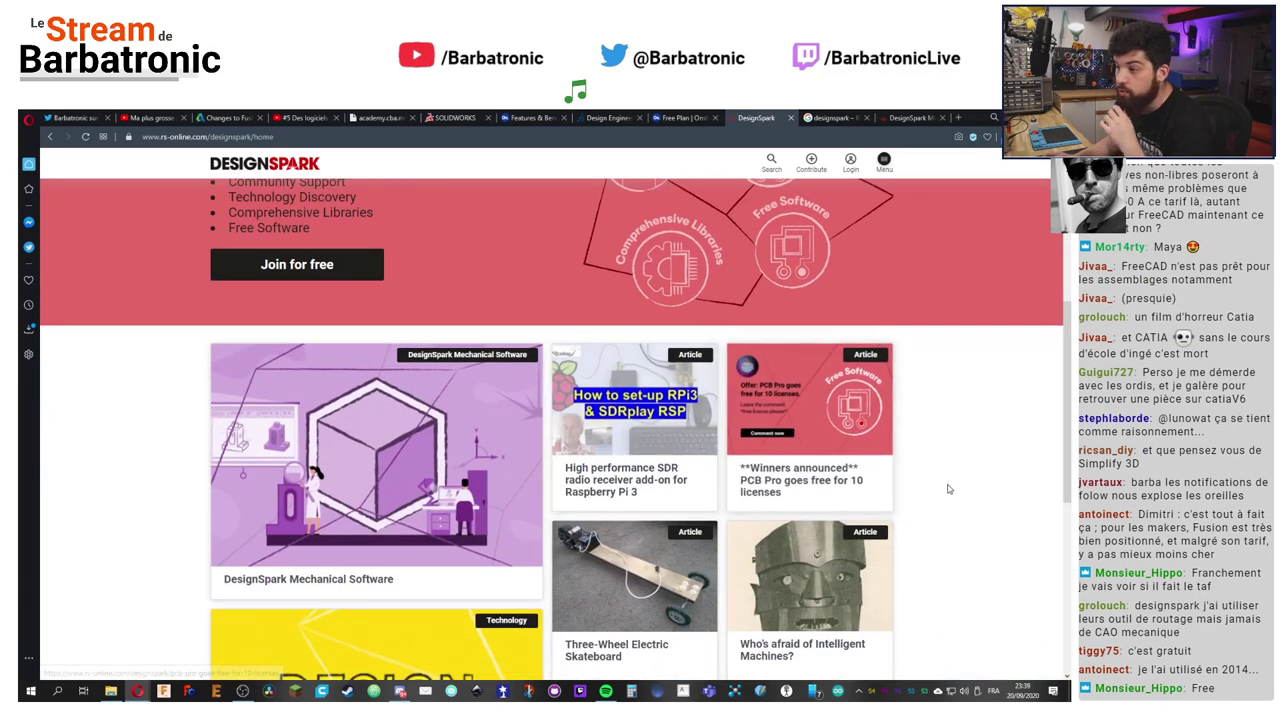
scroll(955, 485, down, 4)
scroll(969, 476, up, 4)
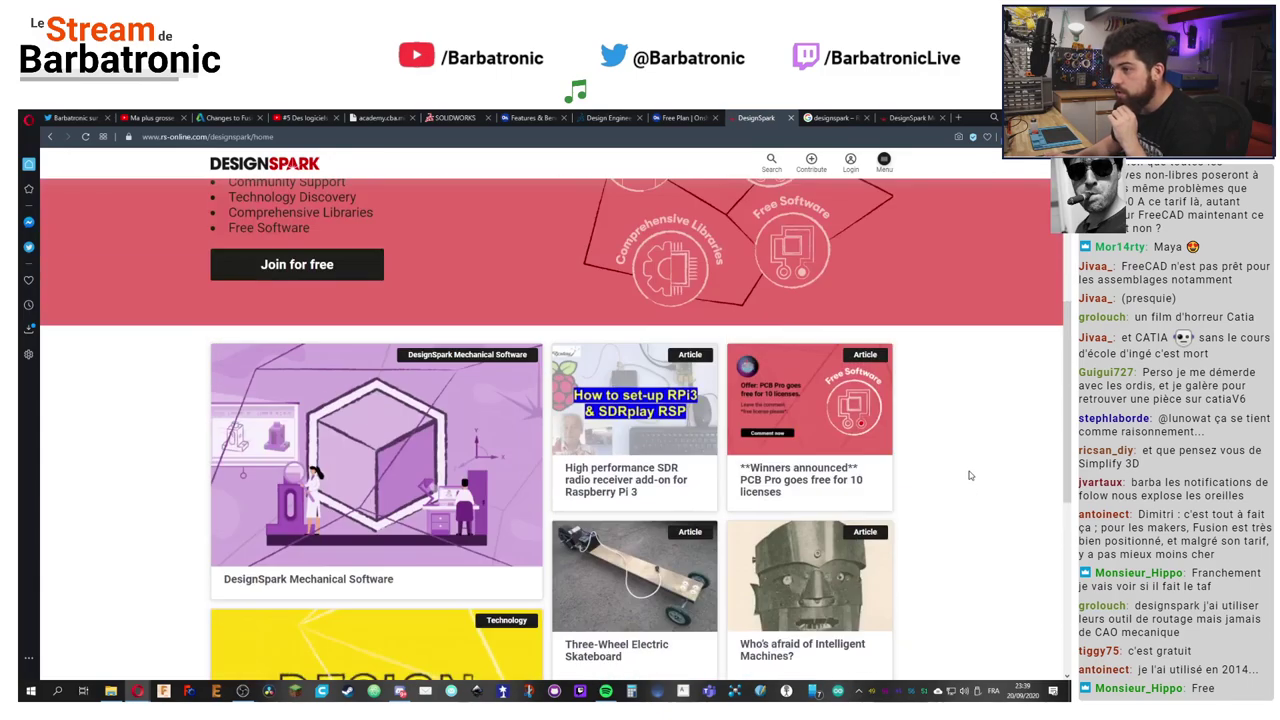
scroll(969, 476, up, 3)
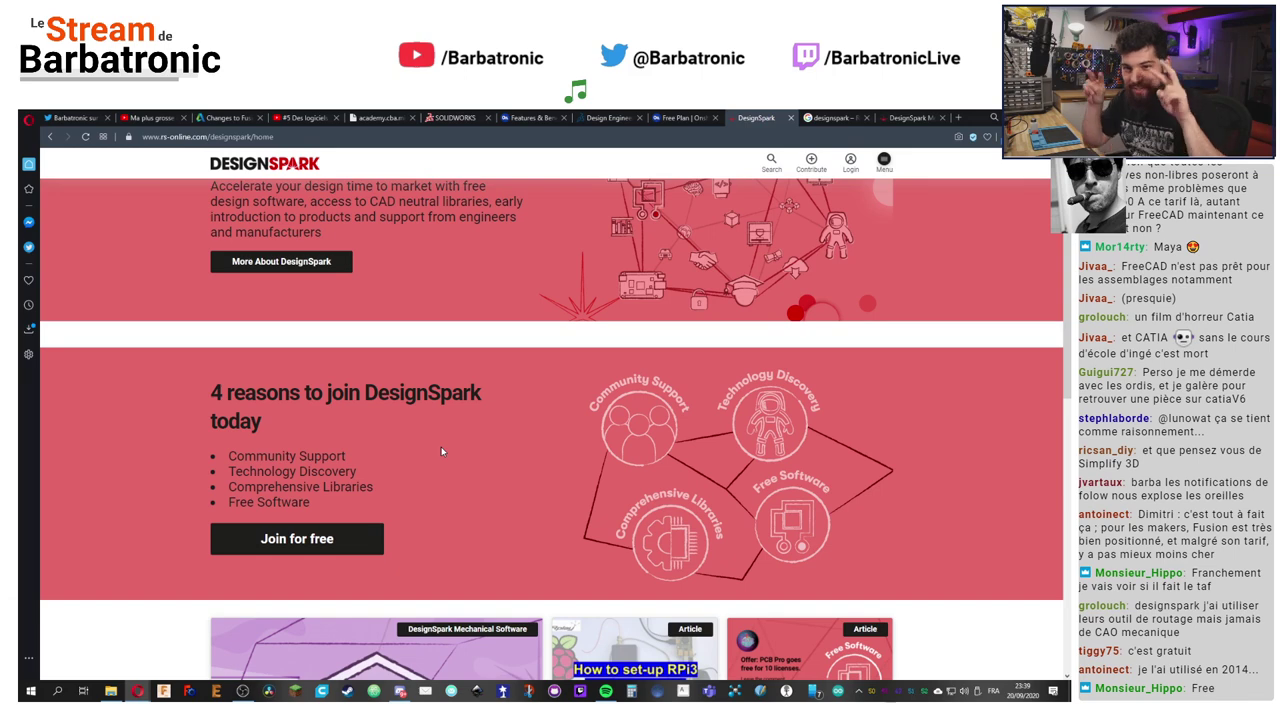
click(328, 533)
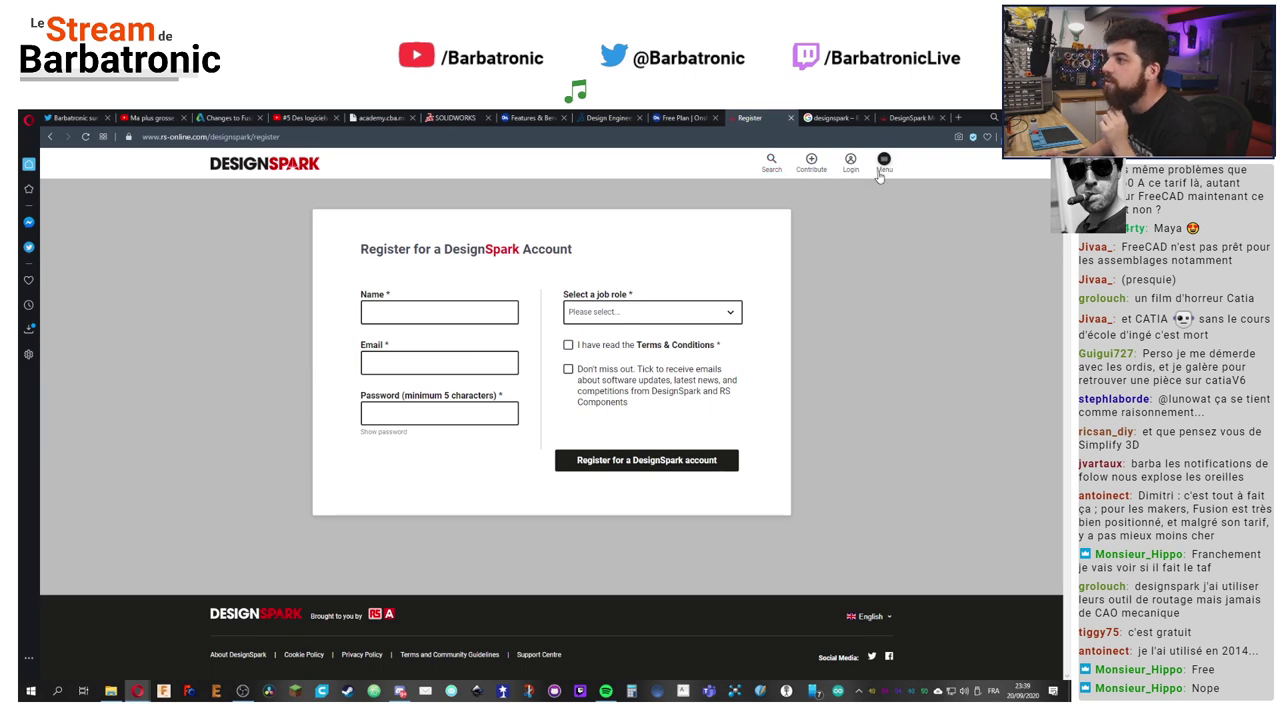
click(810, 164)
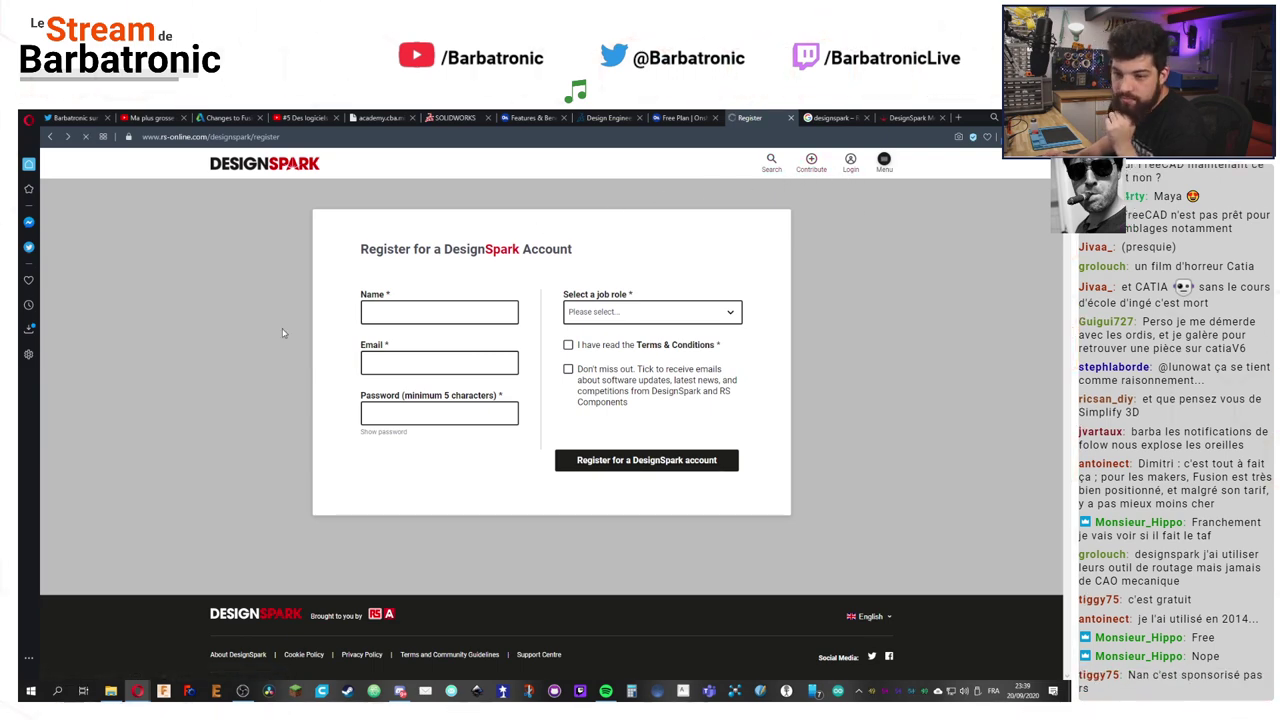
scroll(441, 474, down, 3)
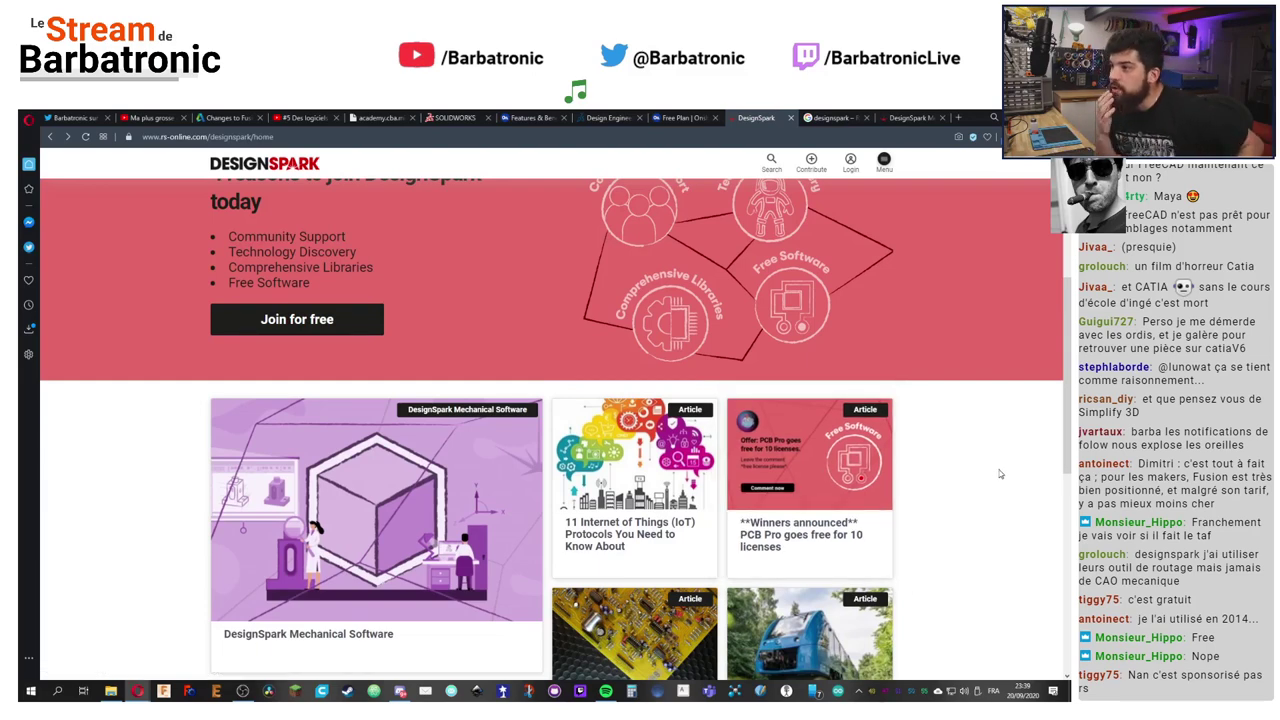
click(835, 117)
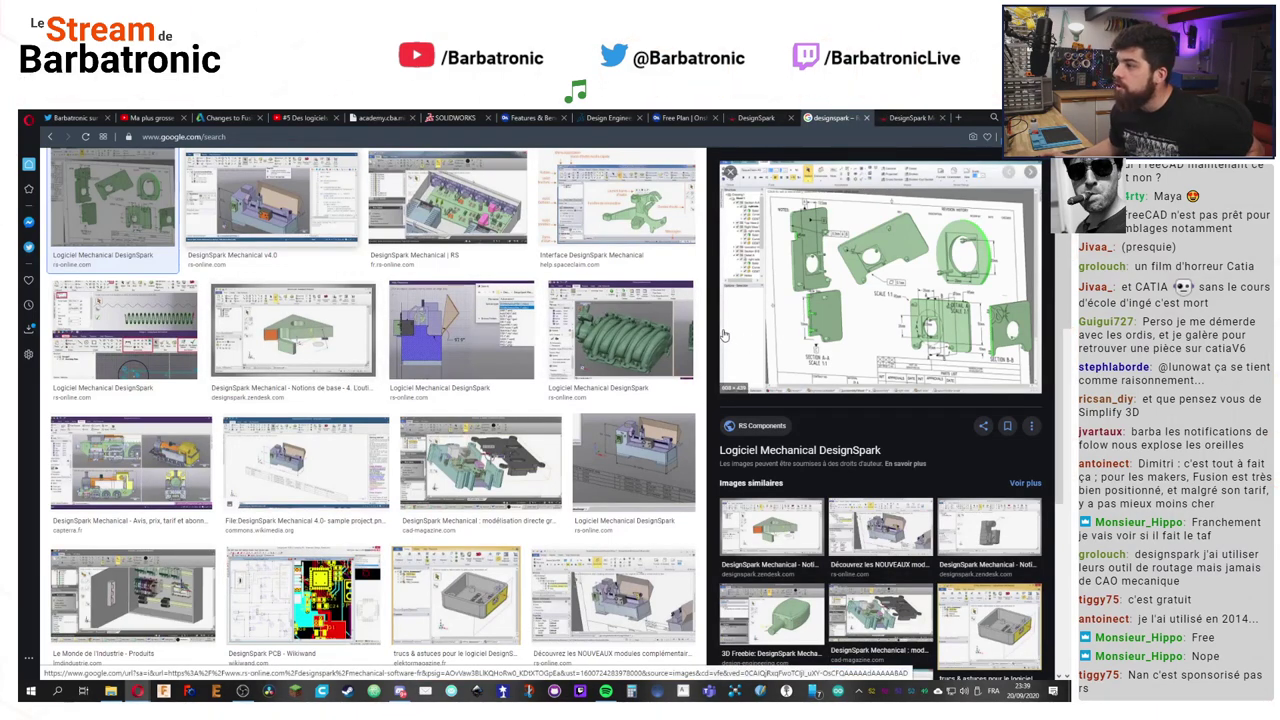
Step: Skim the designspark image results, then return to the MIT class program list
scroll(444, 317, down, 4)
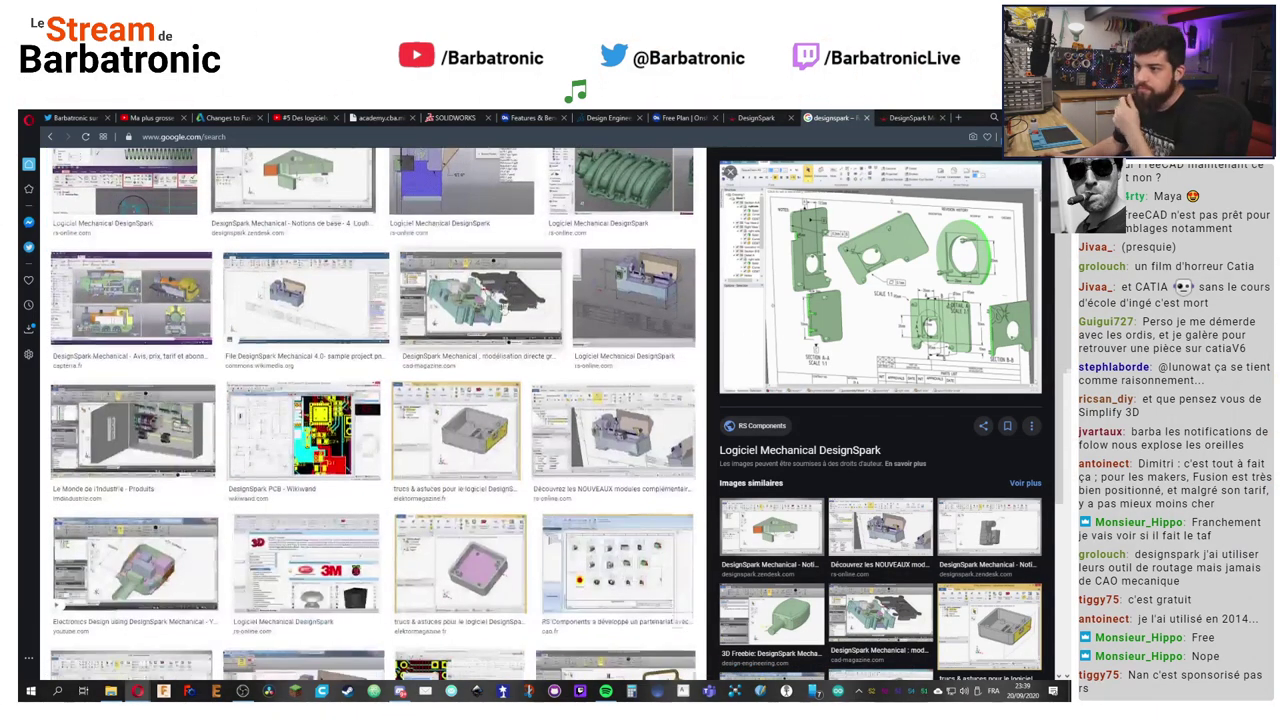
scroll(444, 317, up, 3)
scroll(444, 317, up, 3)
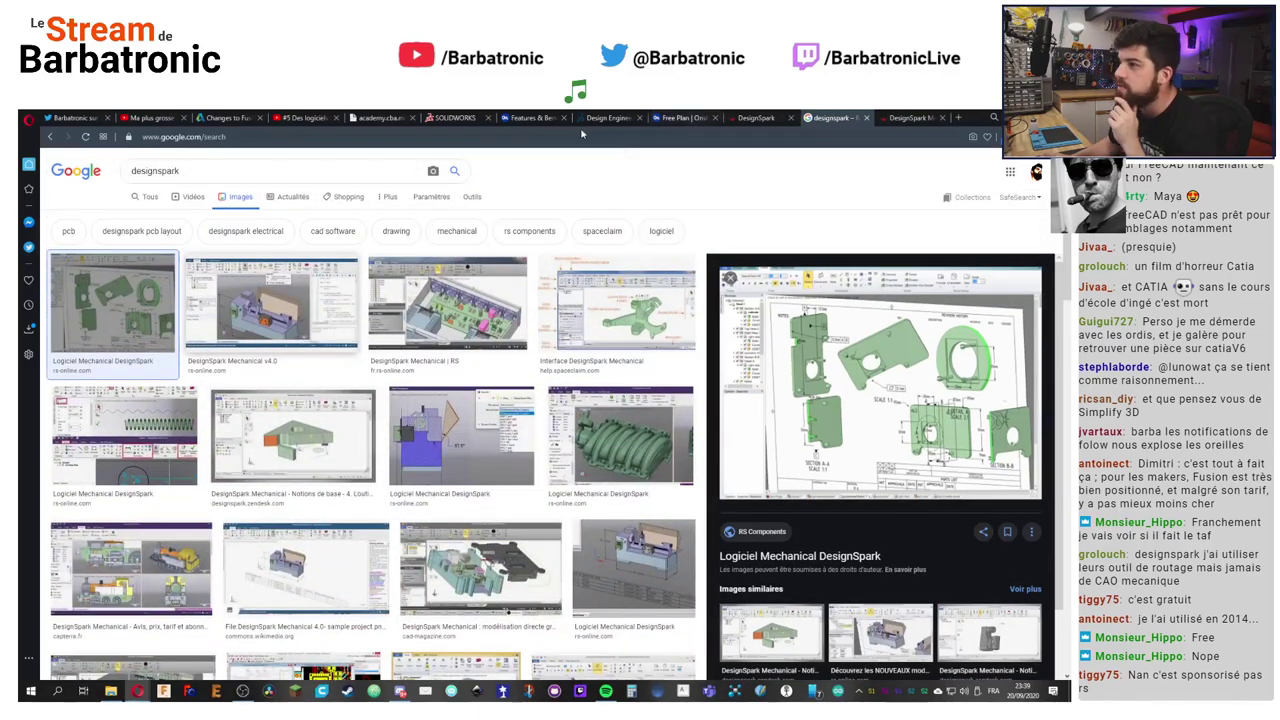
click(380, 118)
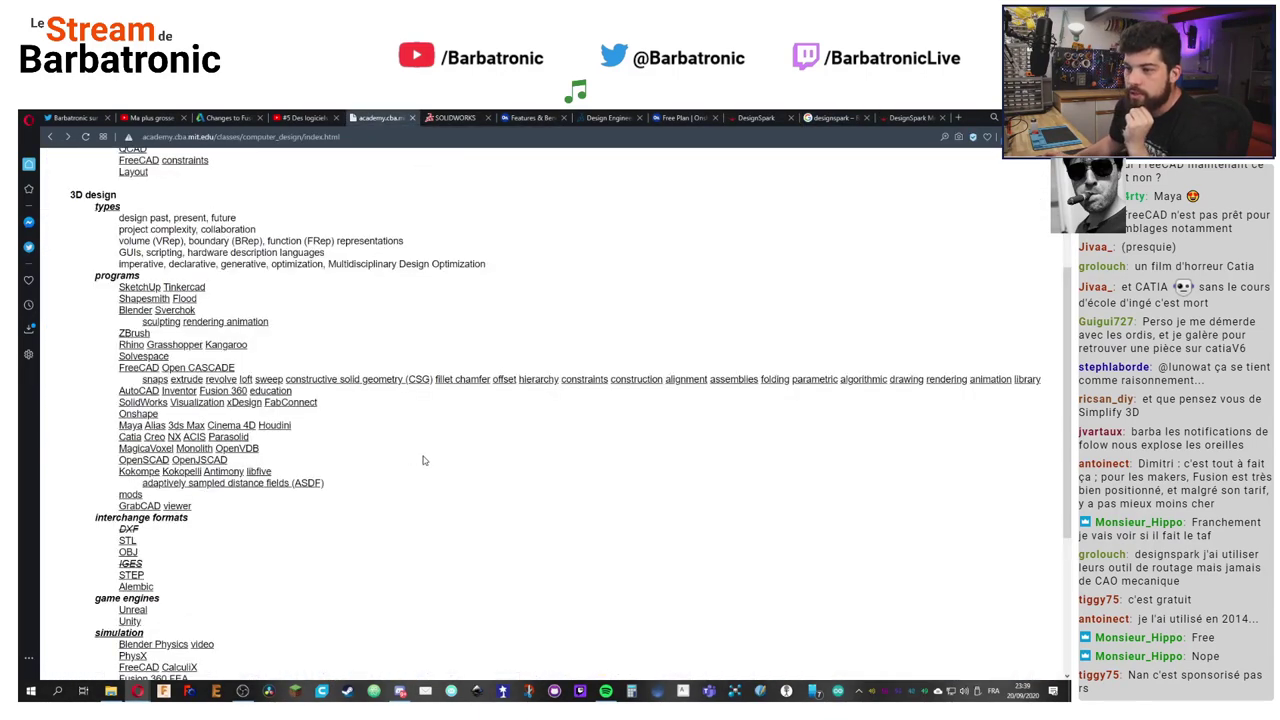
Step: Visit the OpenSCAD site, return to the MIT list, and briefly open then close MagicaVoxel in a new tab
click(146, 461)
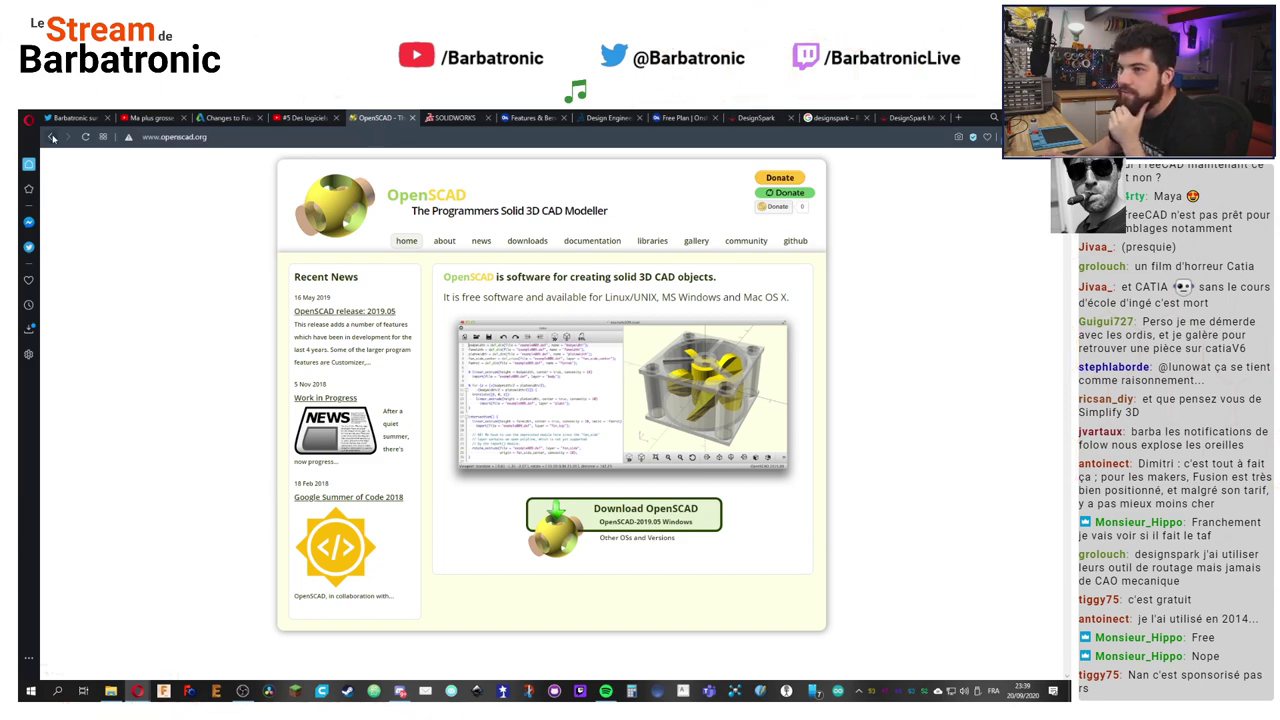
click(52, 137)
right_click(151, 451)
click(200, 461)
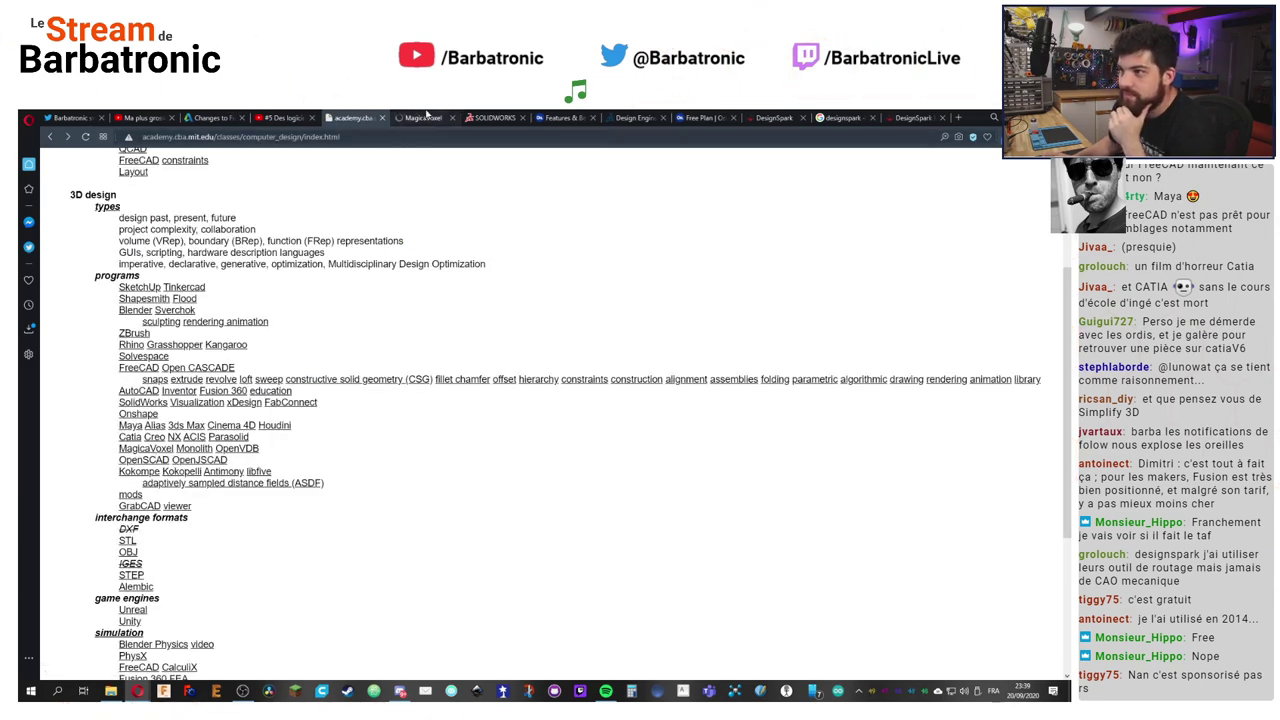
click(425, 117)
click(451, 117)
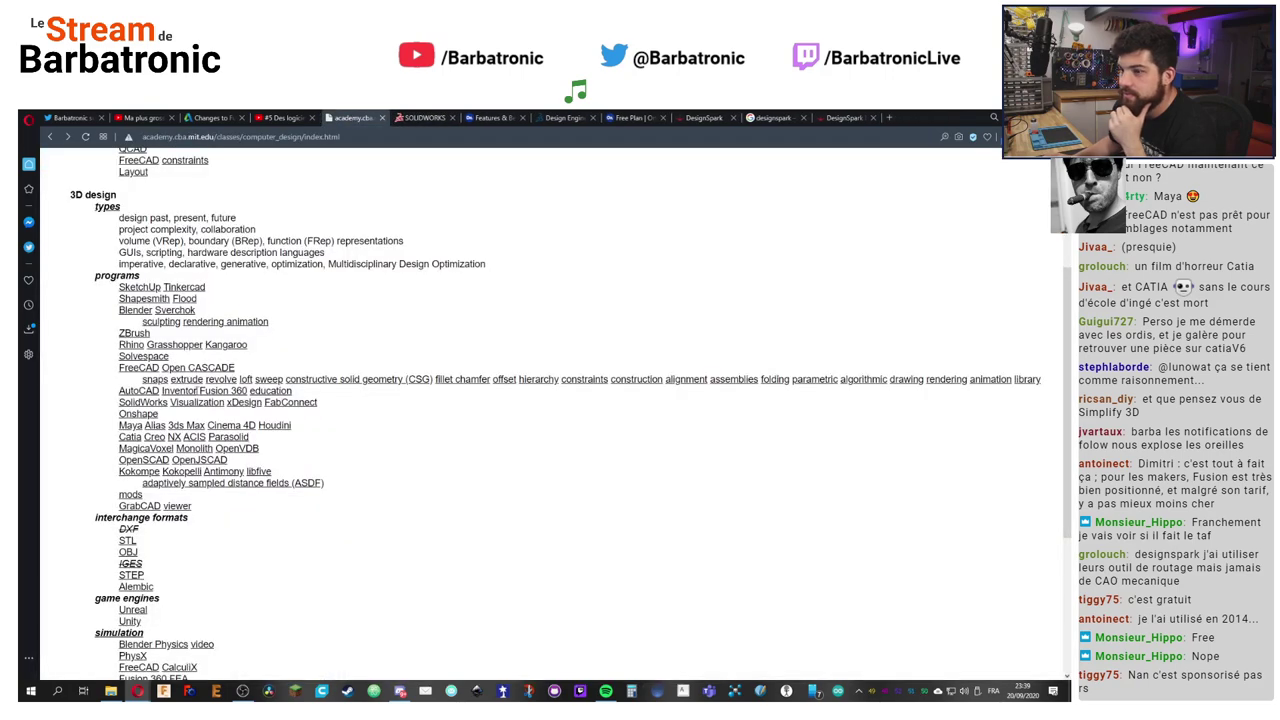
Step: Open the OpenSCAD link in a new tab and view its home page
right_click(142, 461)
click(190, 471)
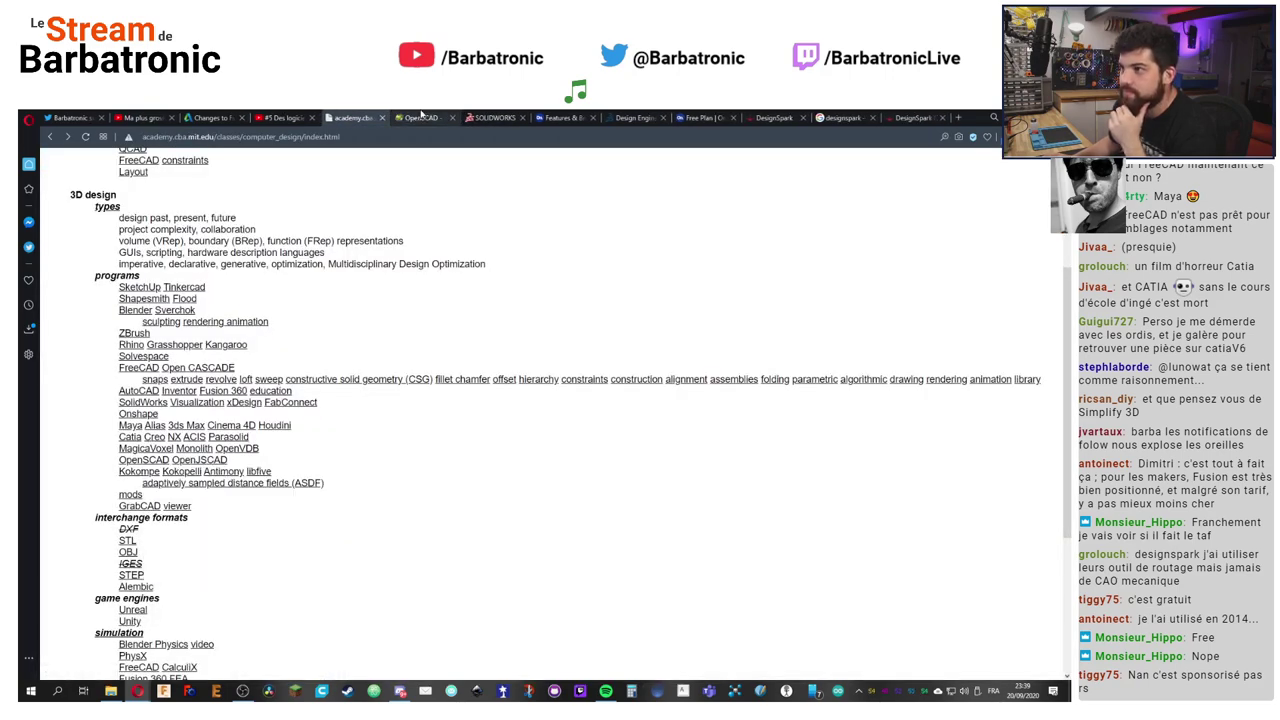
click(421, 117)
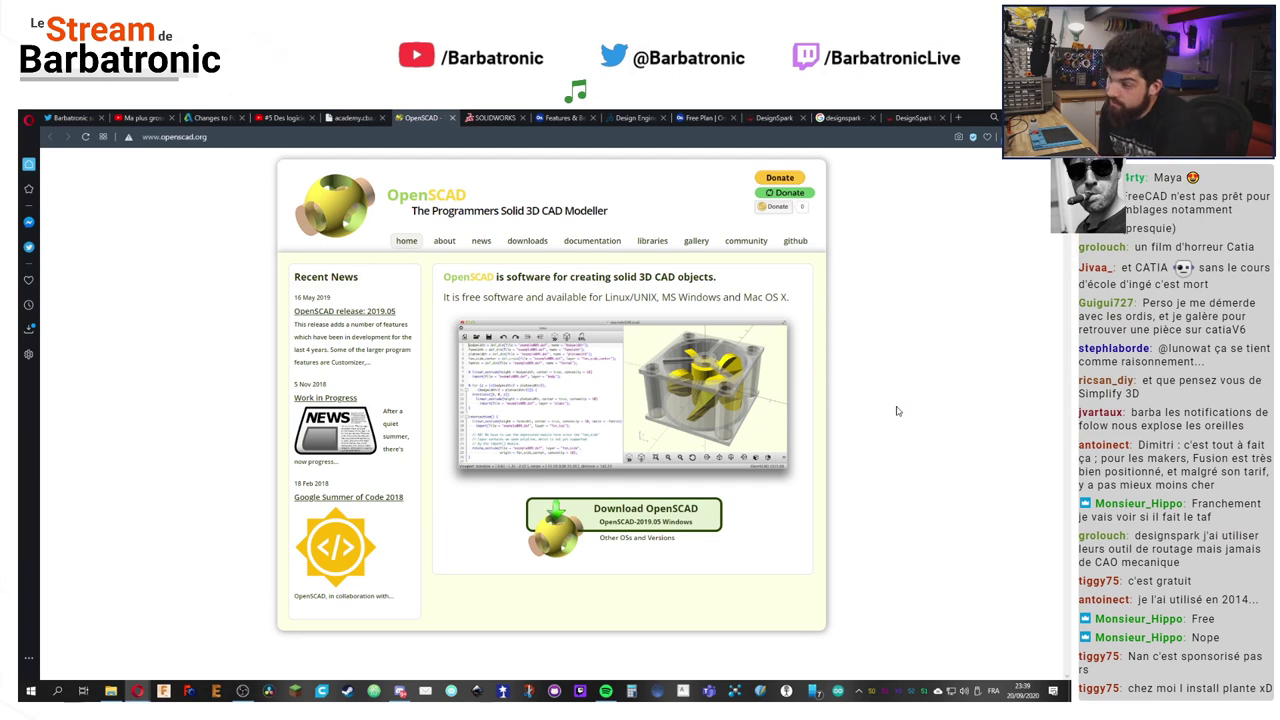
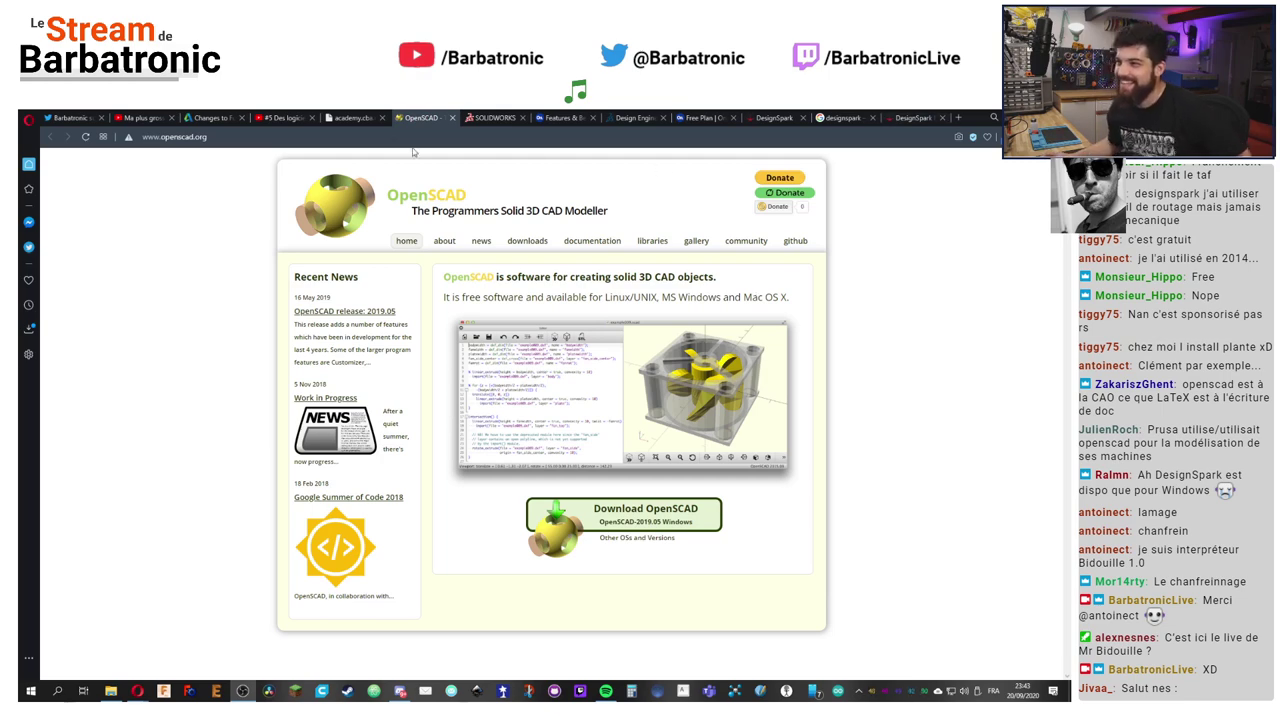
Step: From the academy.cba.mit.edu 3D design tools list, open the OpenJSCAD link in a new tab
click(355, 117)
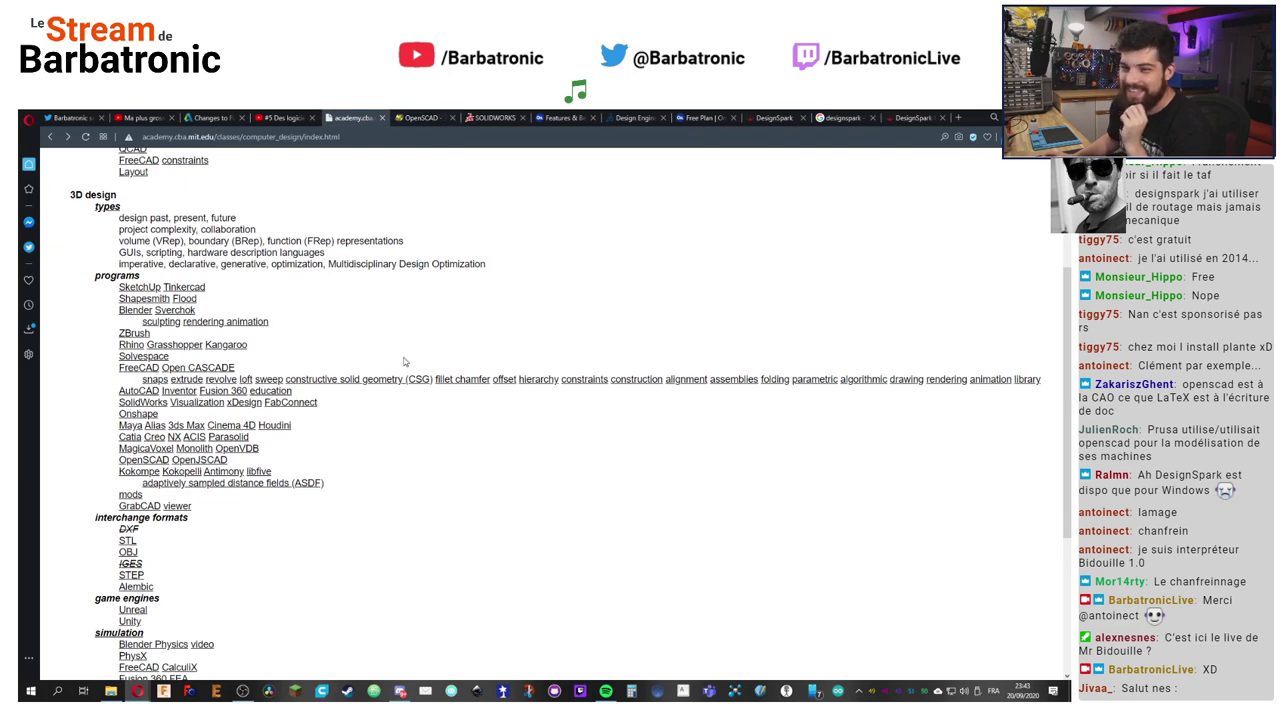
click(420, 118)
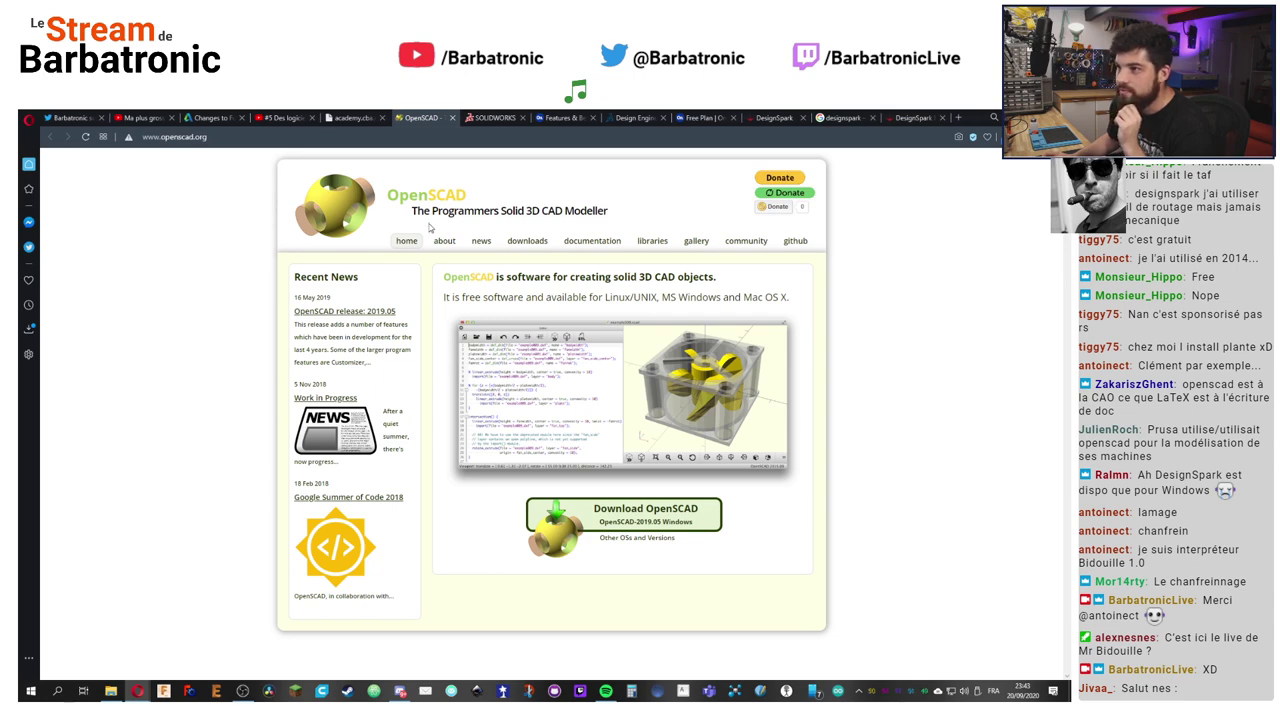
click(366, 121)
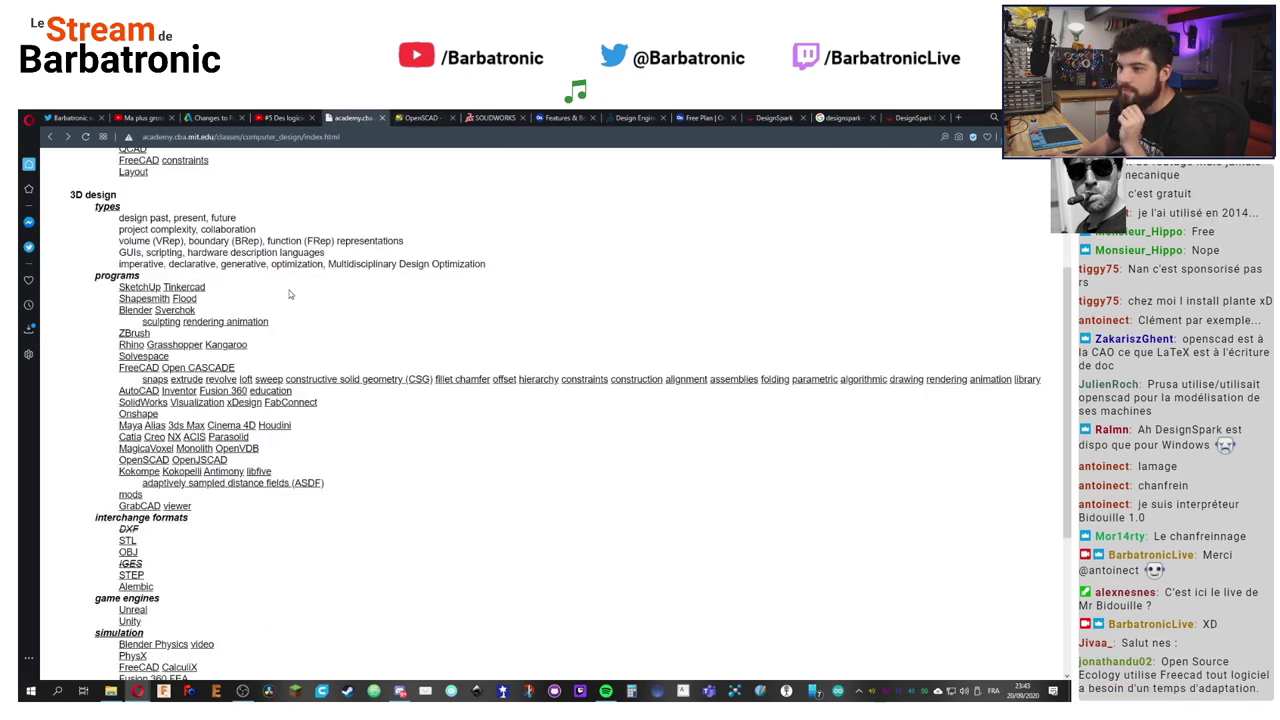
right_click(210, 462)
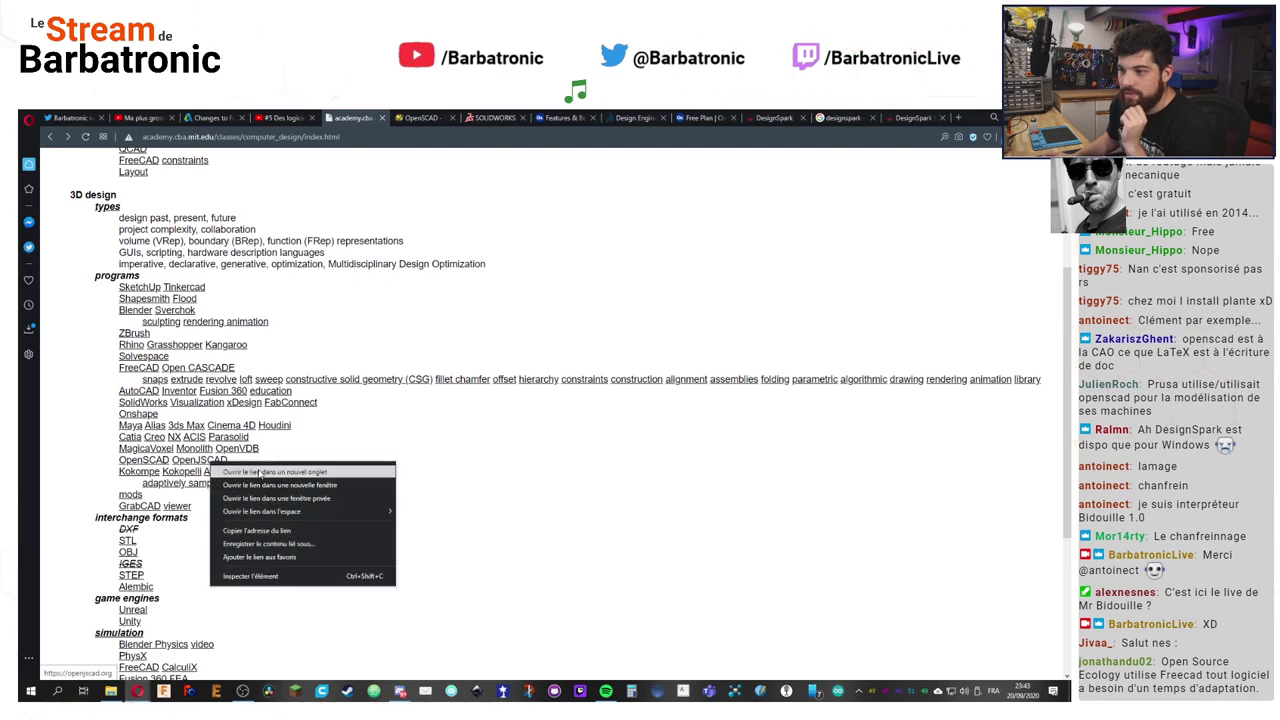
click(259, 473)
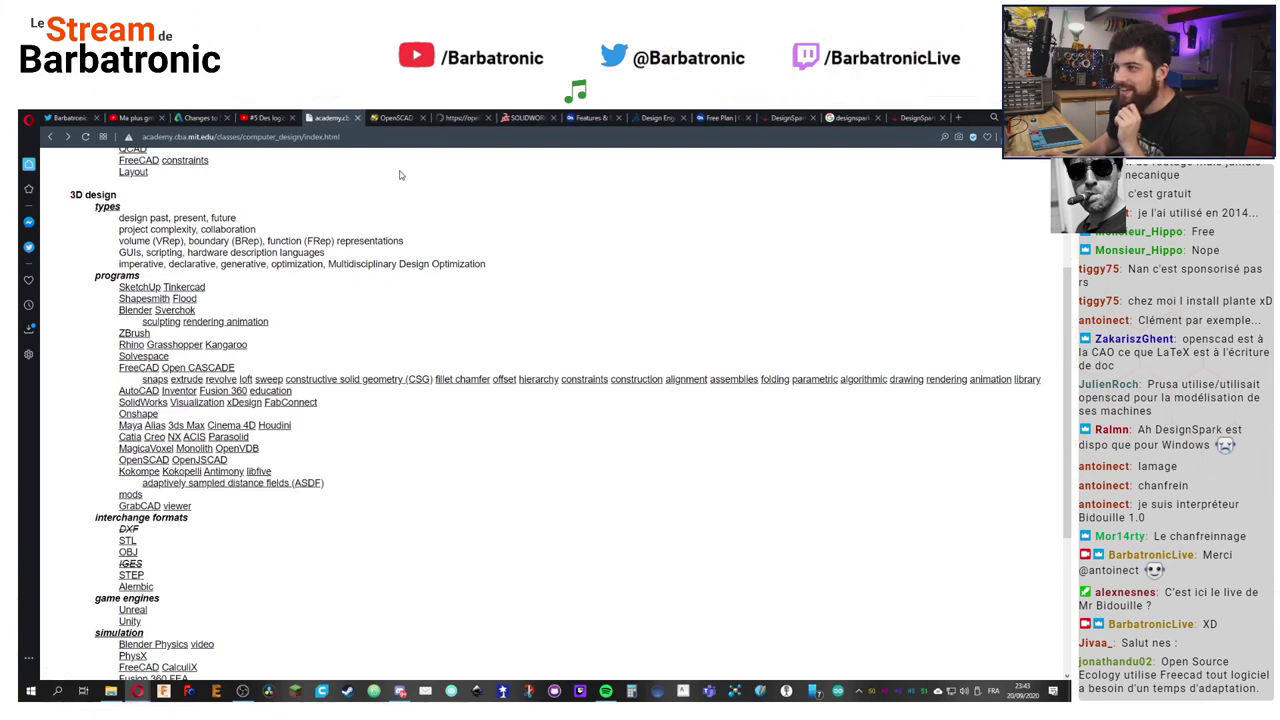
Step: In the OpenJSCAD logo example, step through code lines 11–20 and orbit the cube to show its top
click(462, 118)
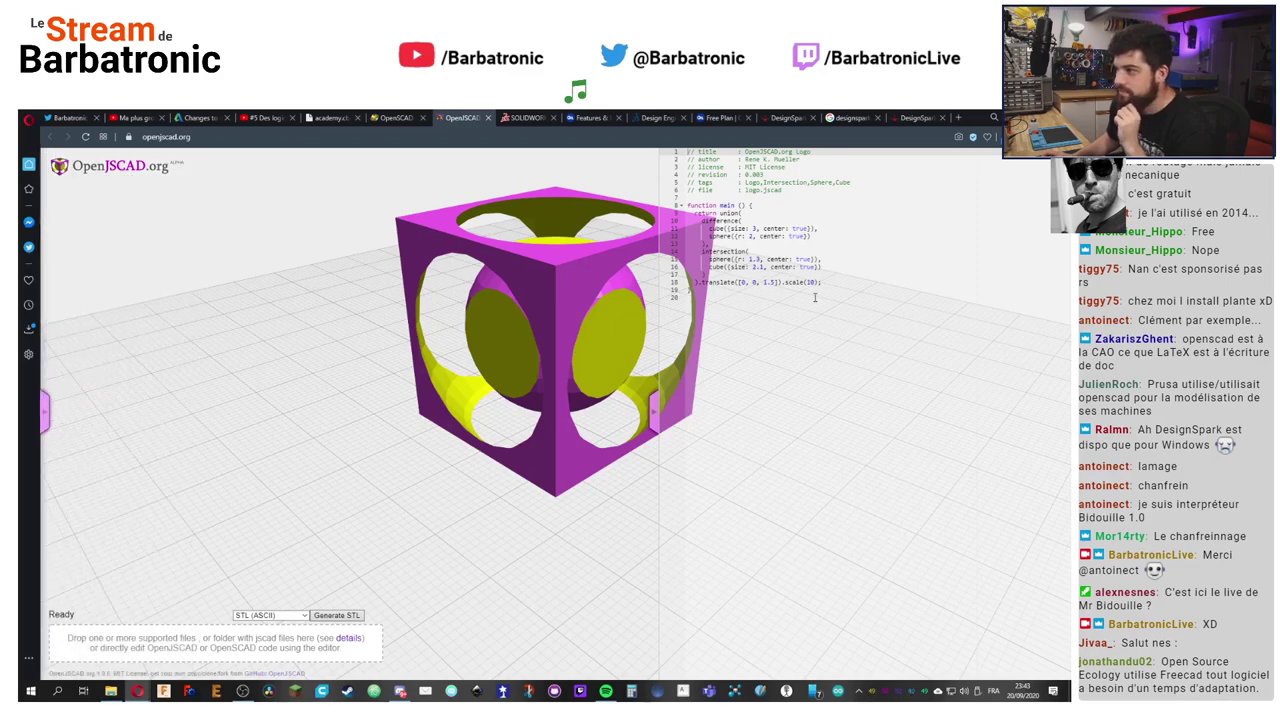
click(758, 229)
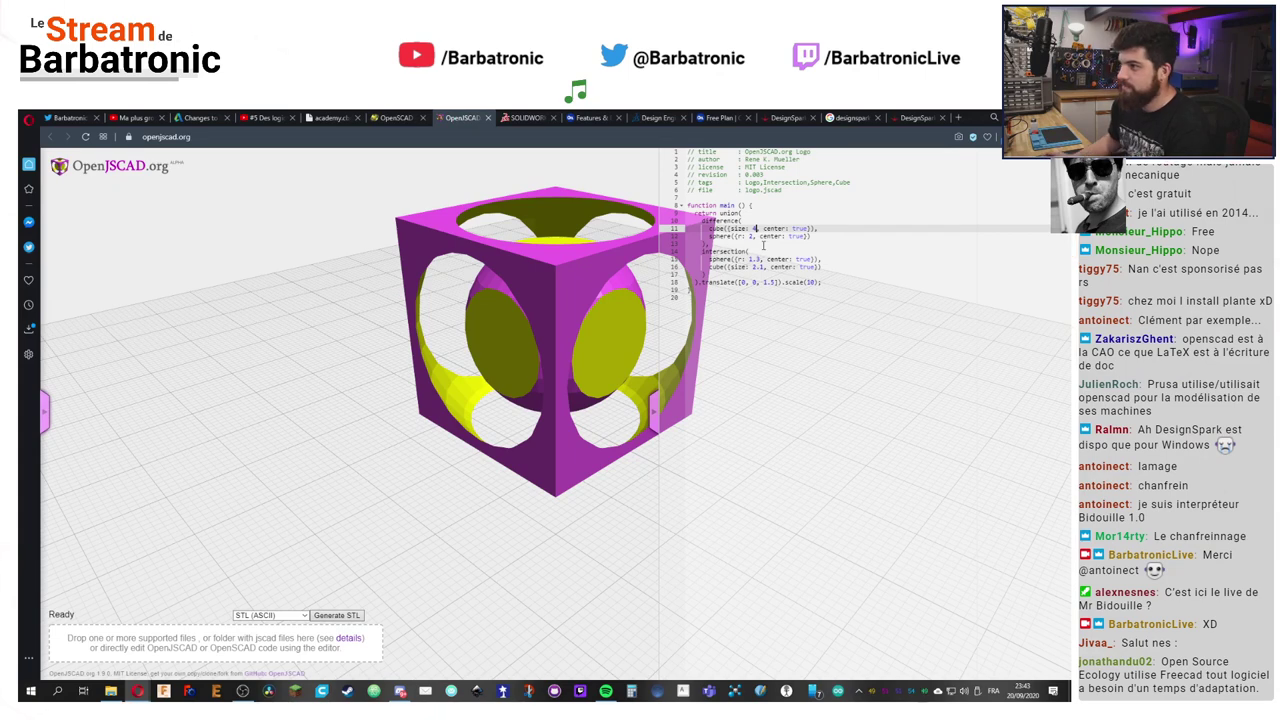
click(763, 244)
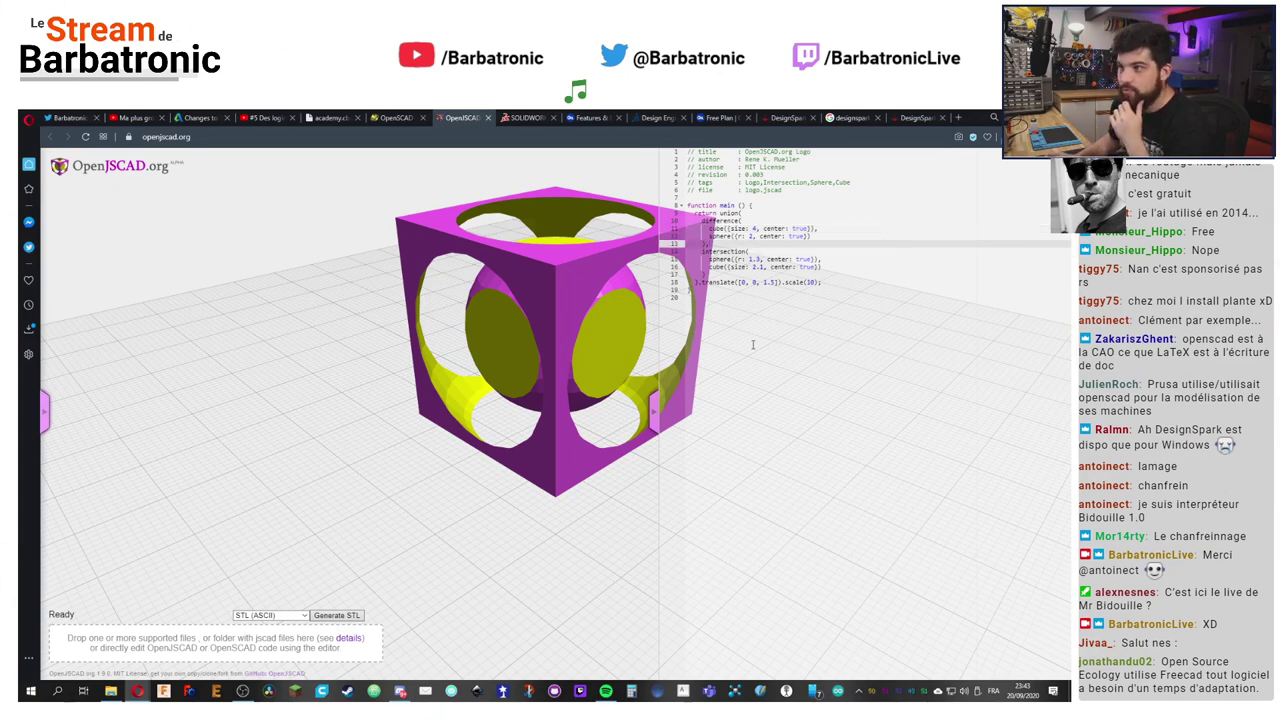
click(771, 298)
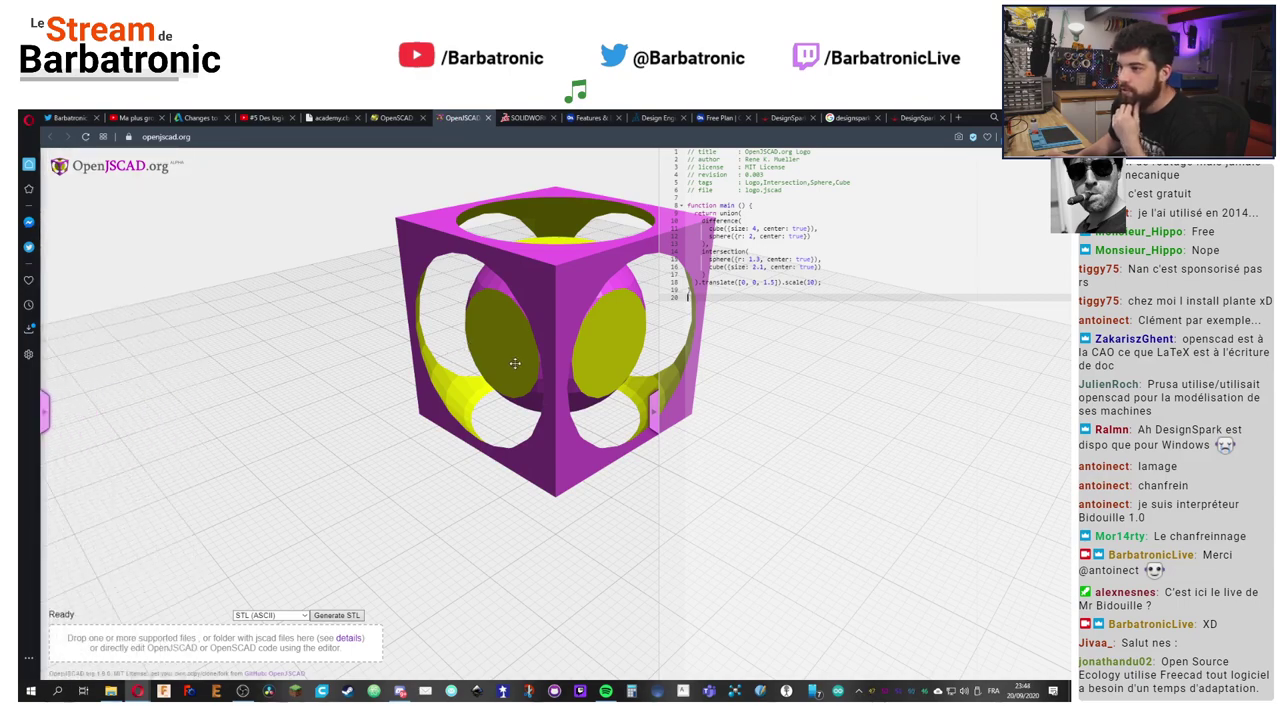
drag(453, 353, 520, 360)
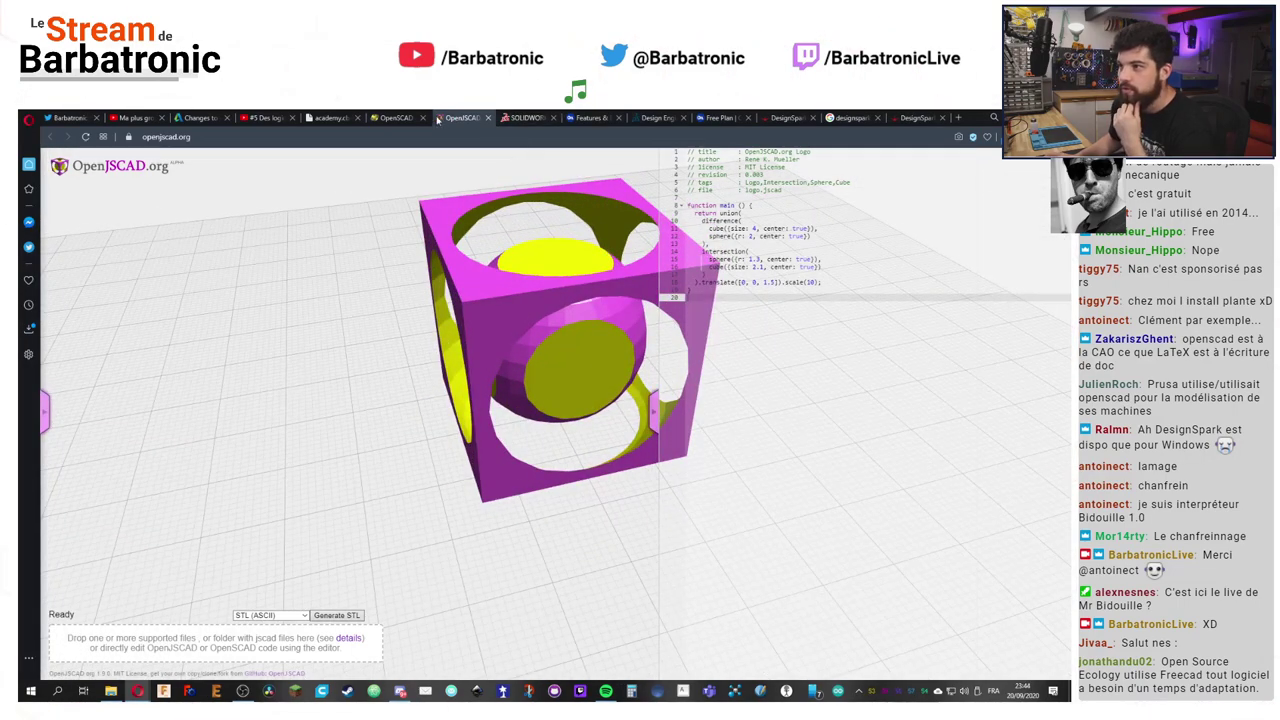
Step: Return to the academy.cba.mit.edu course page and copy its URL from the address bar
click(396, 118)
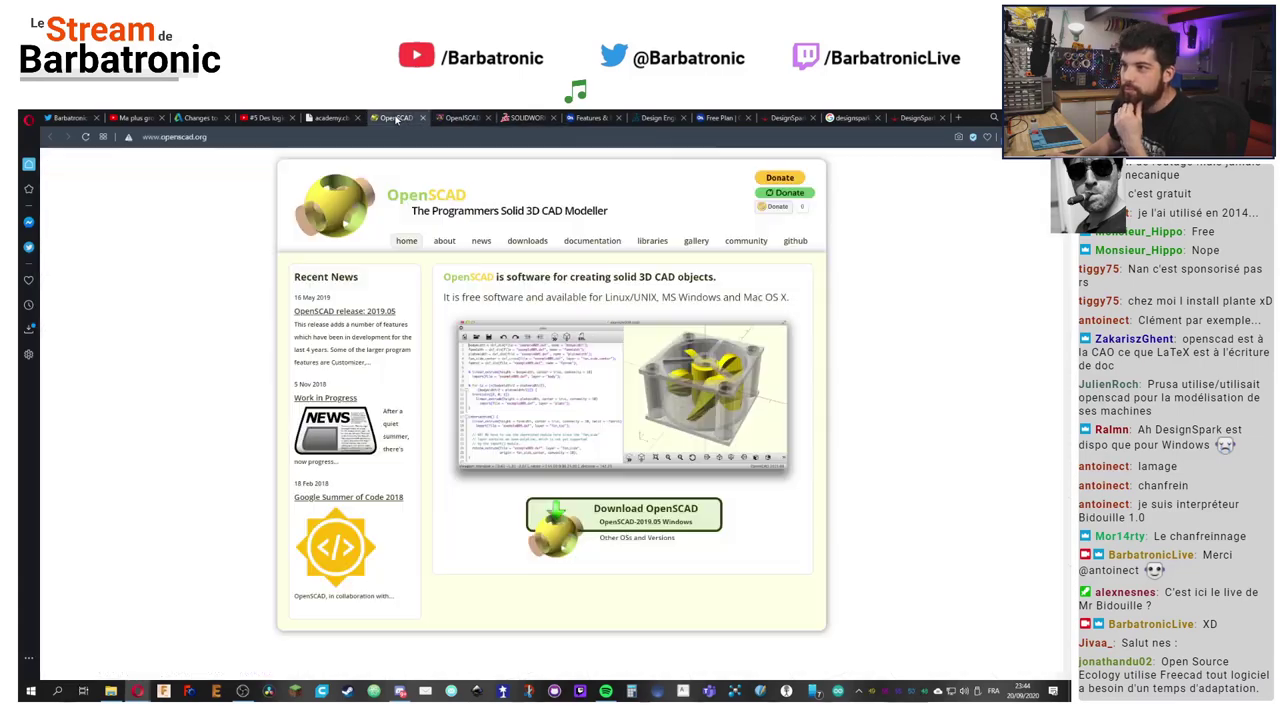
click(332, 118)
click(349, 137)
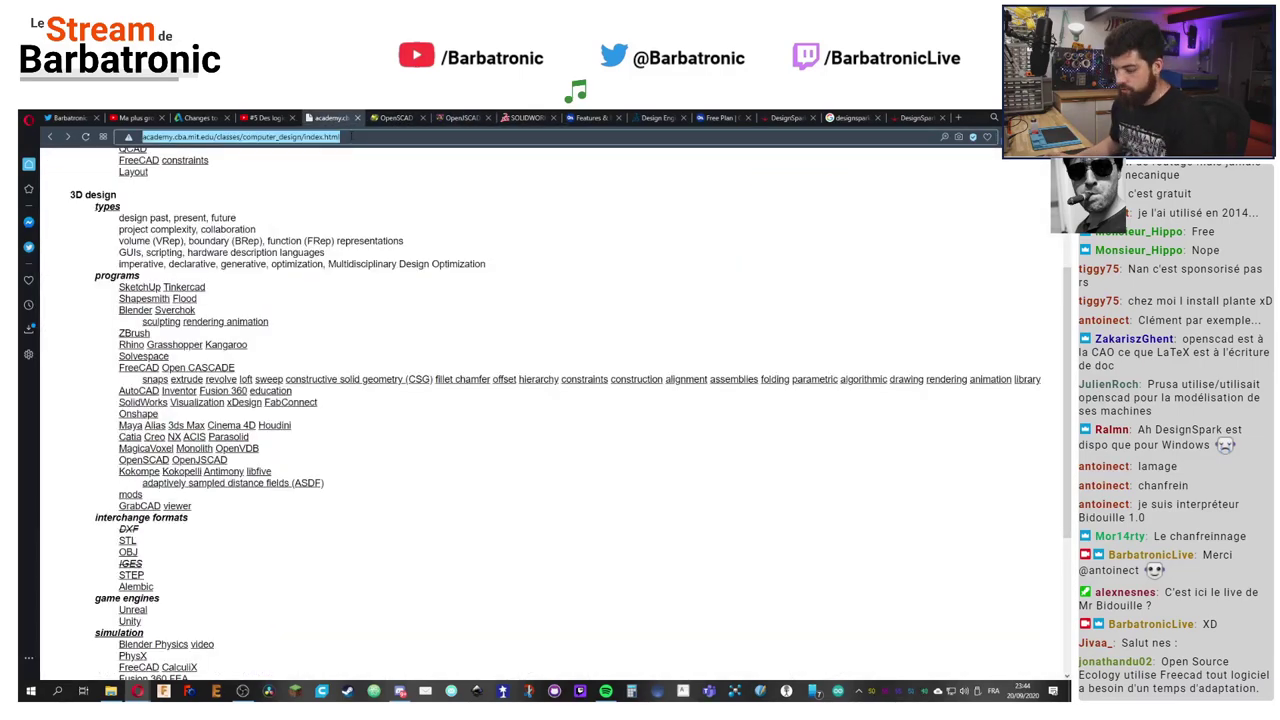
key(alt+Tab)
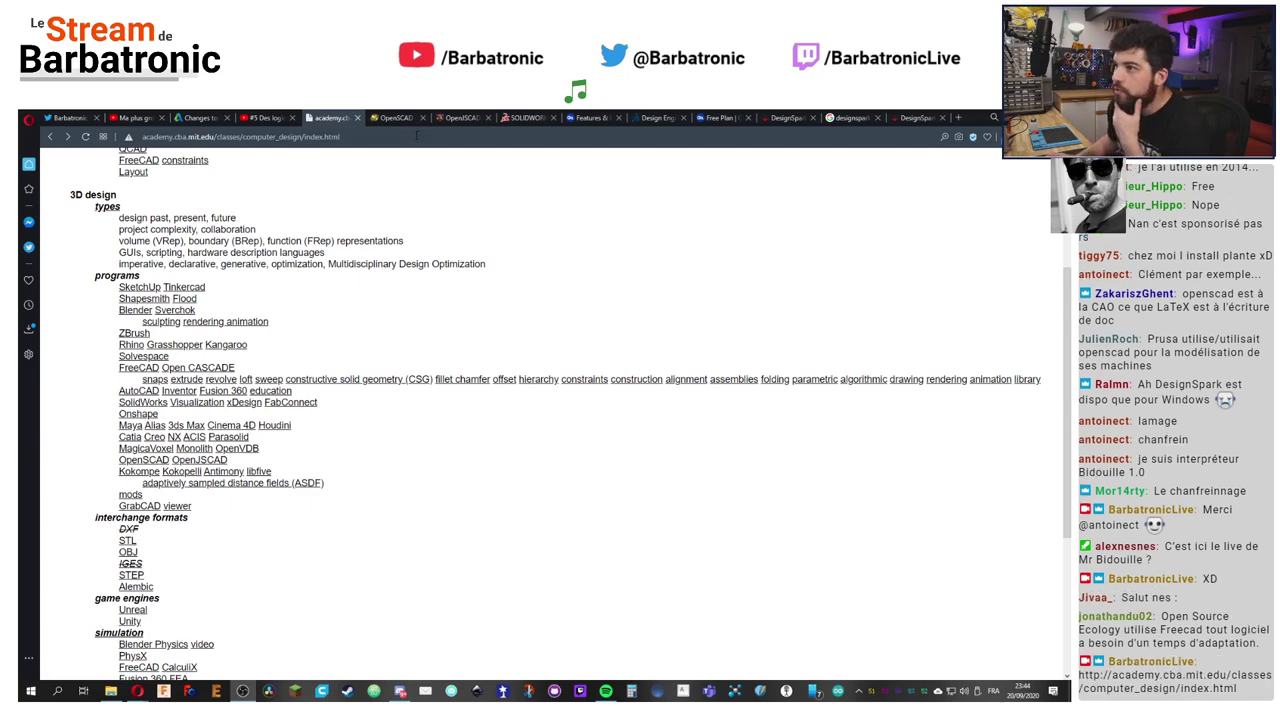
click(398, 117)
click(333, 117)
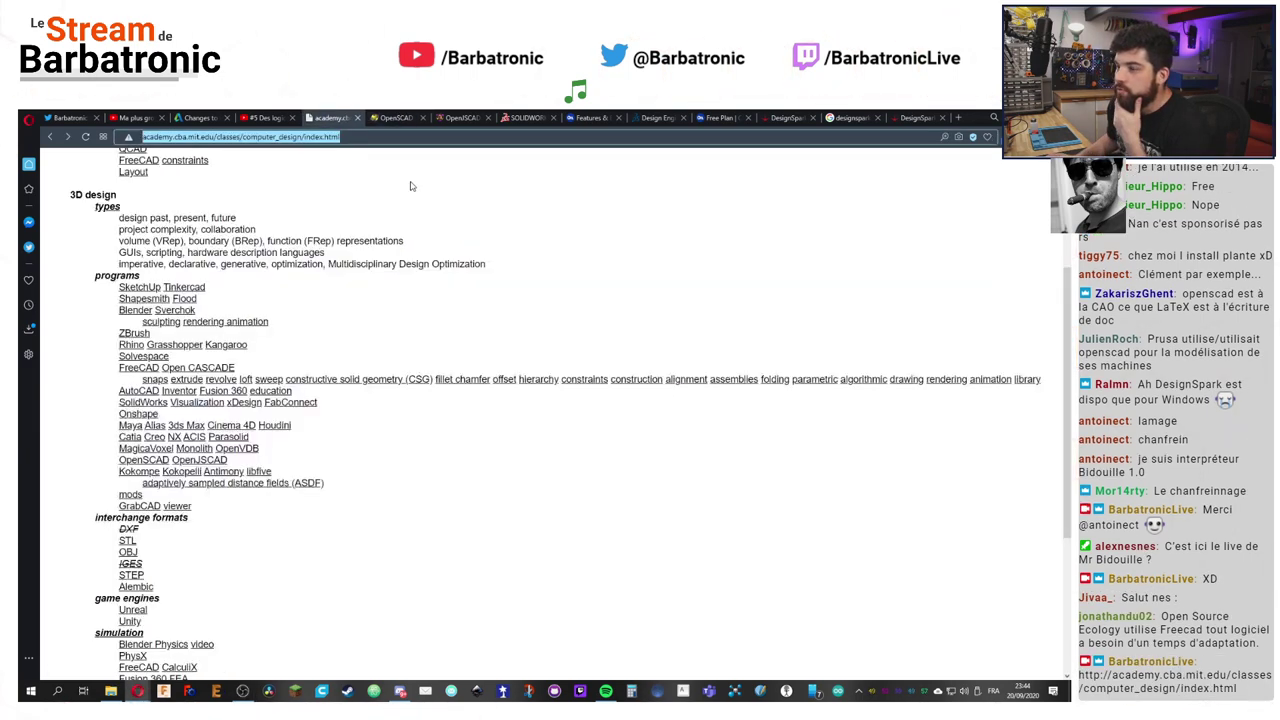
click(473, 348)
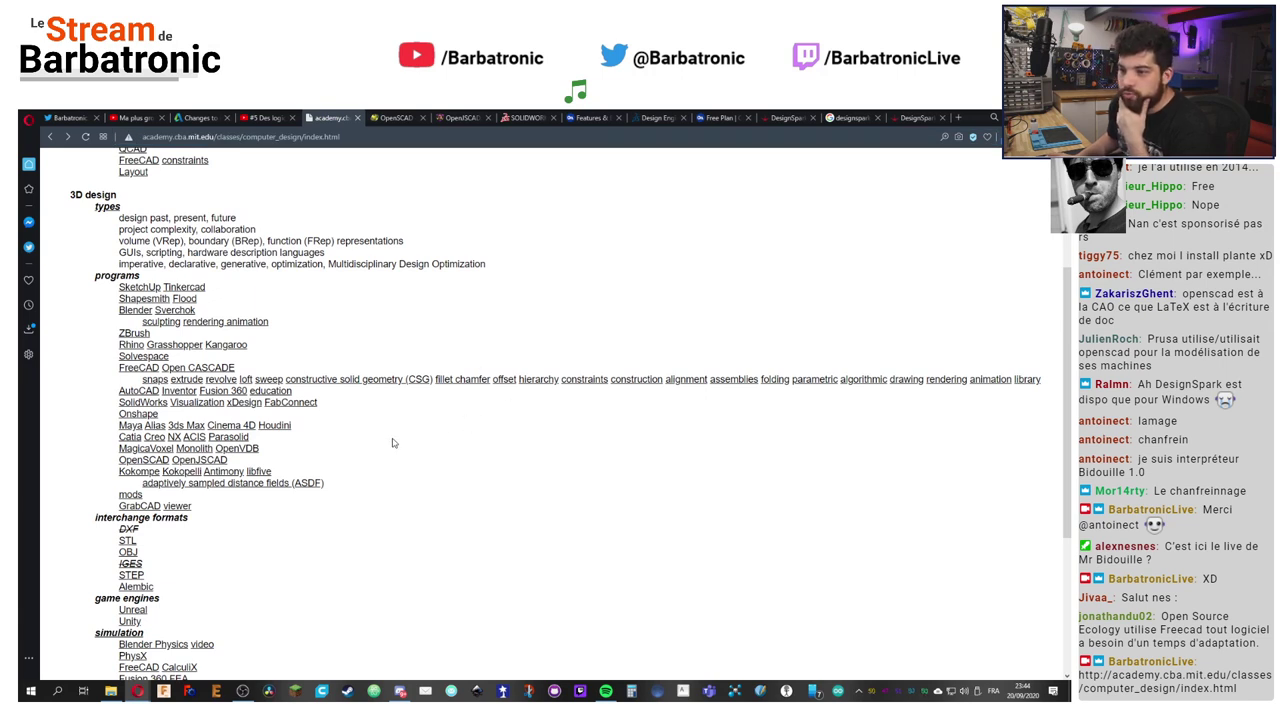
Step: Open the Kokopelli GitHub repository, scroll through its README gear and CAM screenshots, and reload it
click(188, 478)
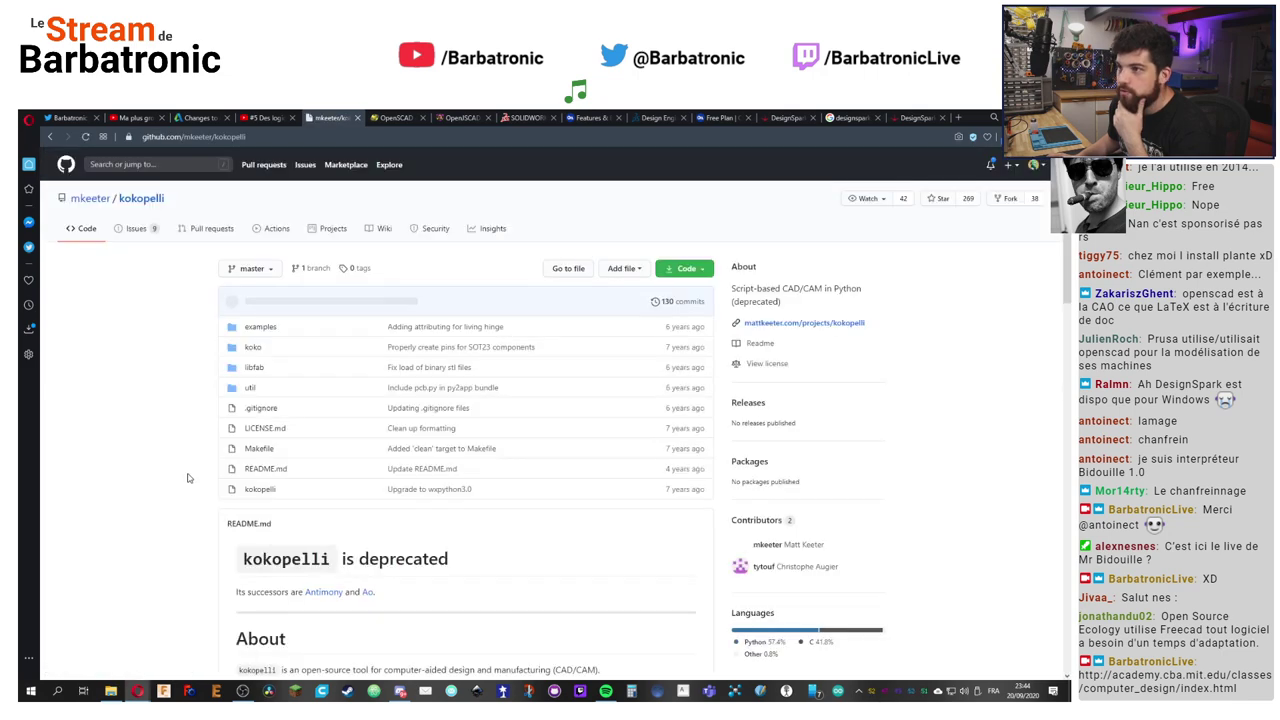
scroll(174, 398, down, 8)
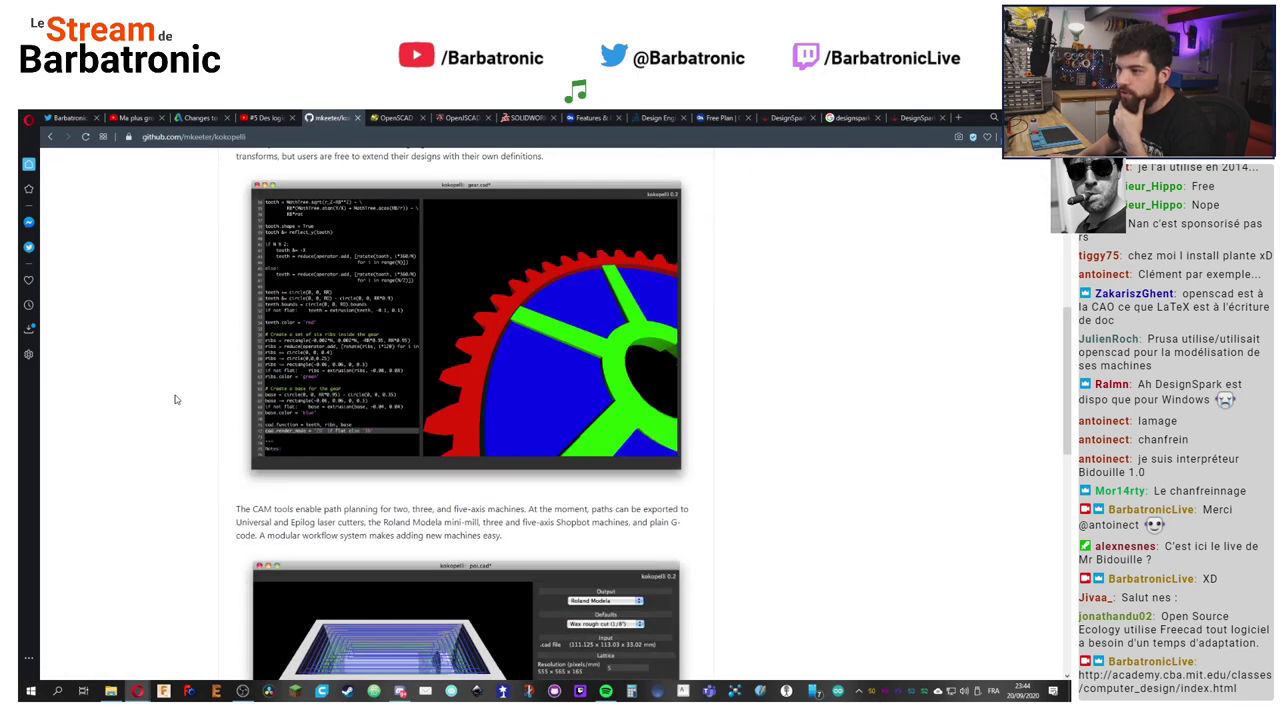
scroll(174, 398, down, 2)
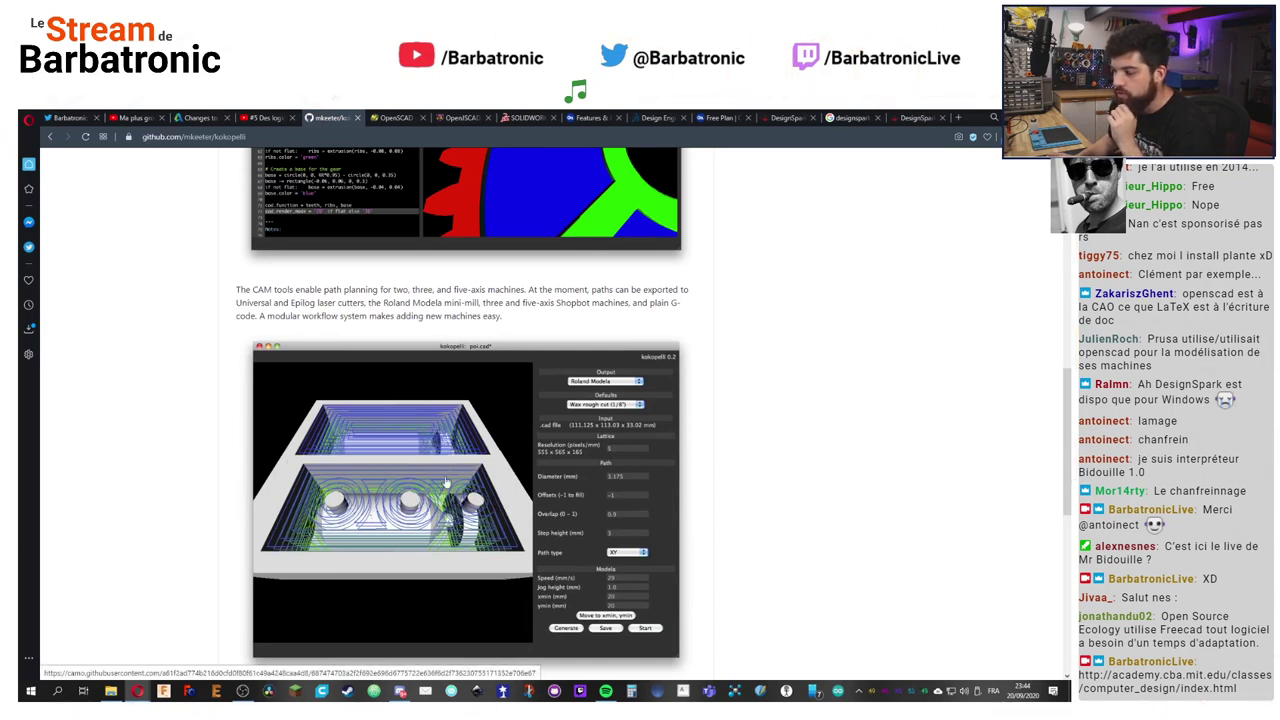
scroll(485, 489, down, 2)
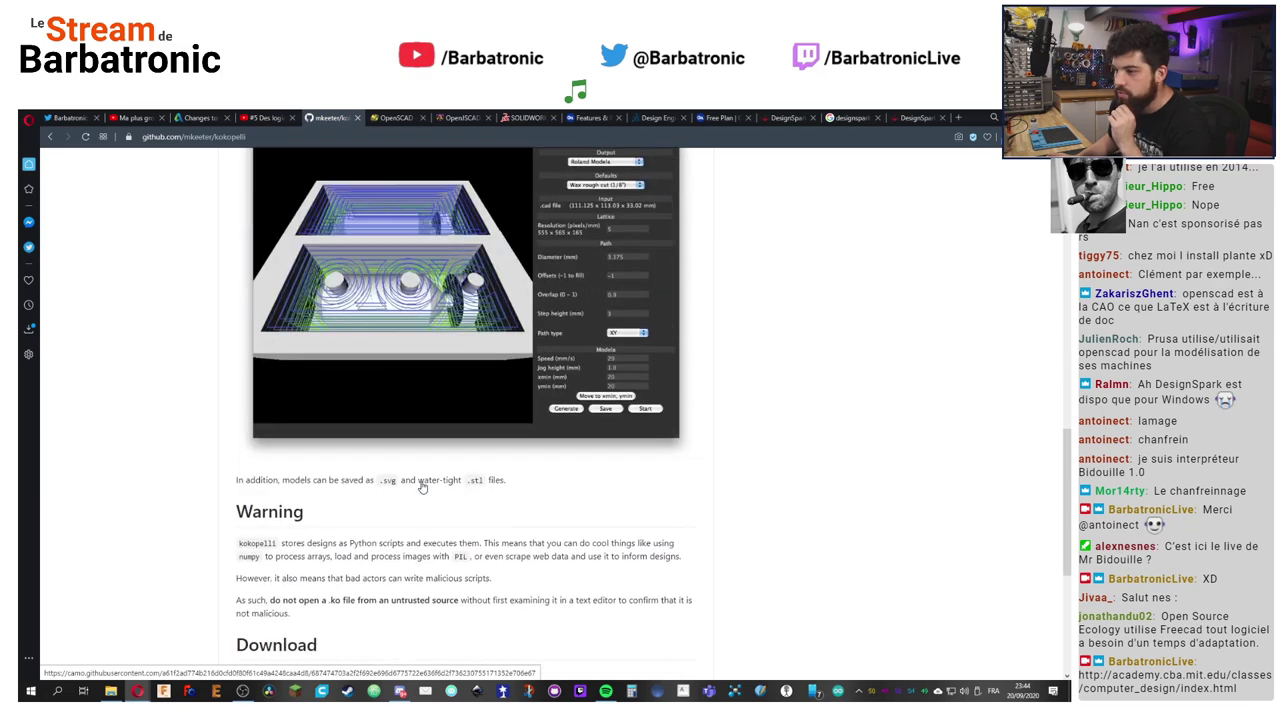
scroll(485, 489, up, 1)
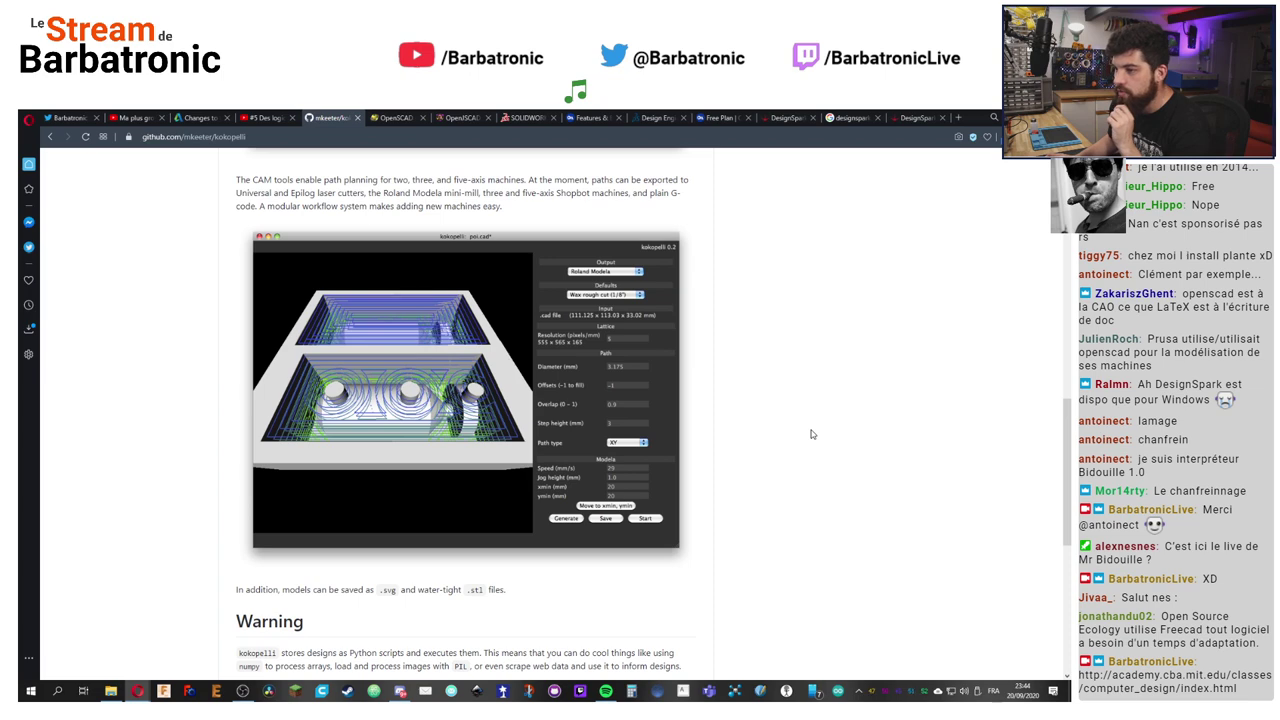
scroll(808, 431, up, 2)
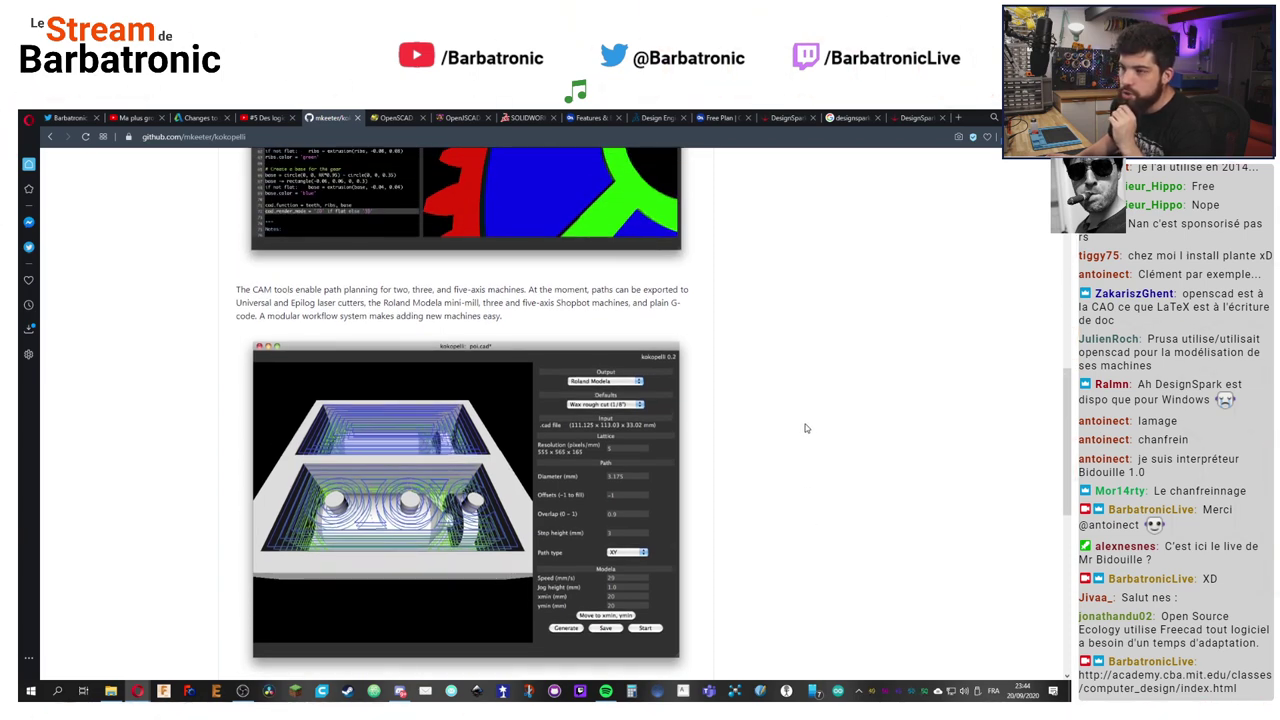
scroll(806, 428, up, 5)
scroll(806, 428, down, 8)
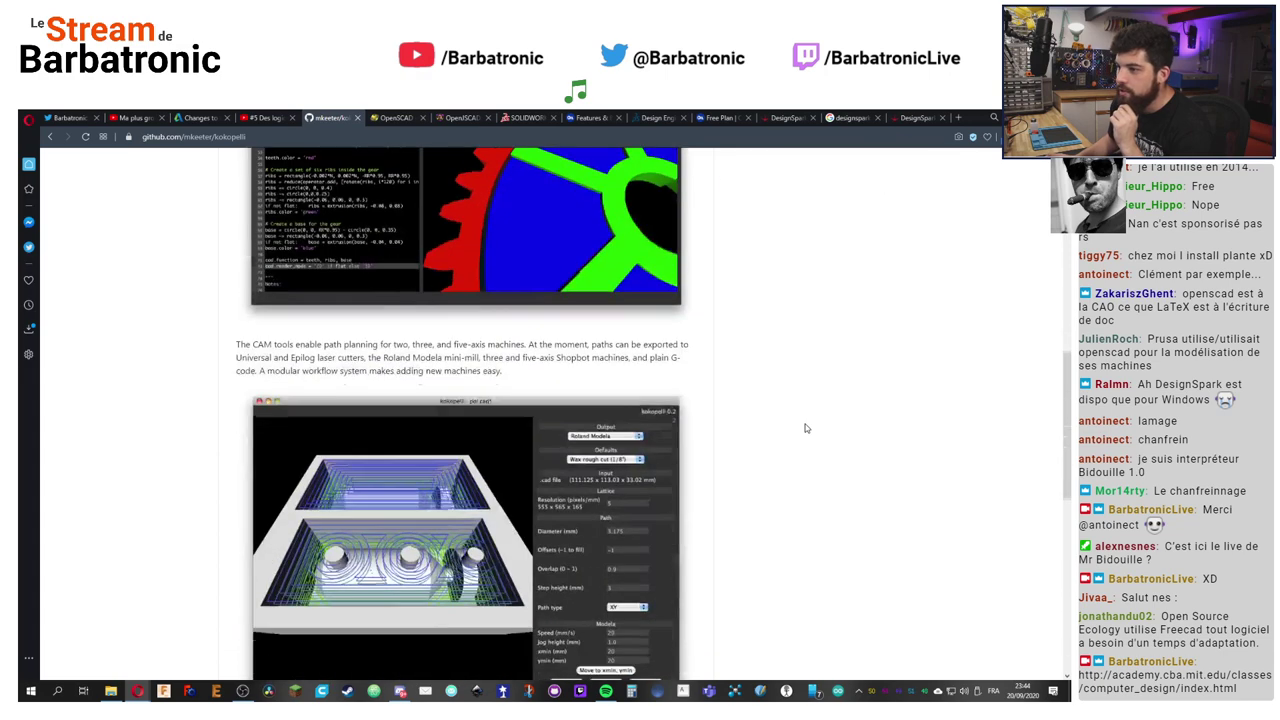
scroll(803, 427, up, 3)
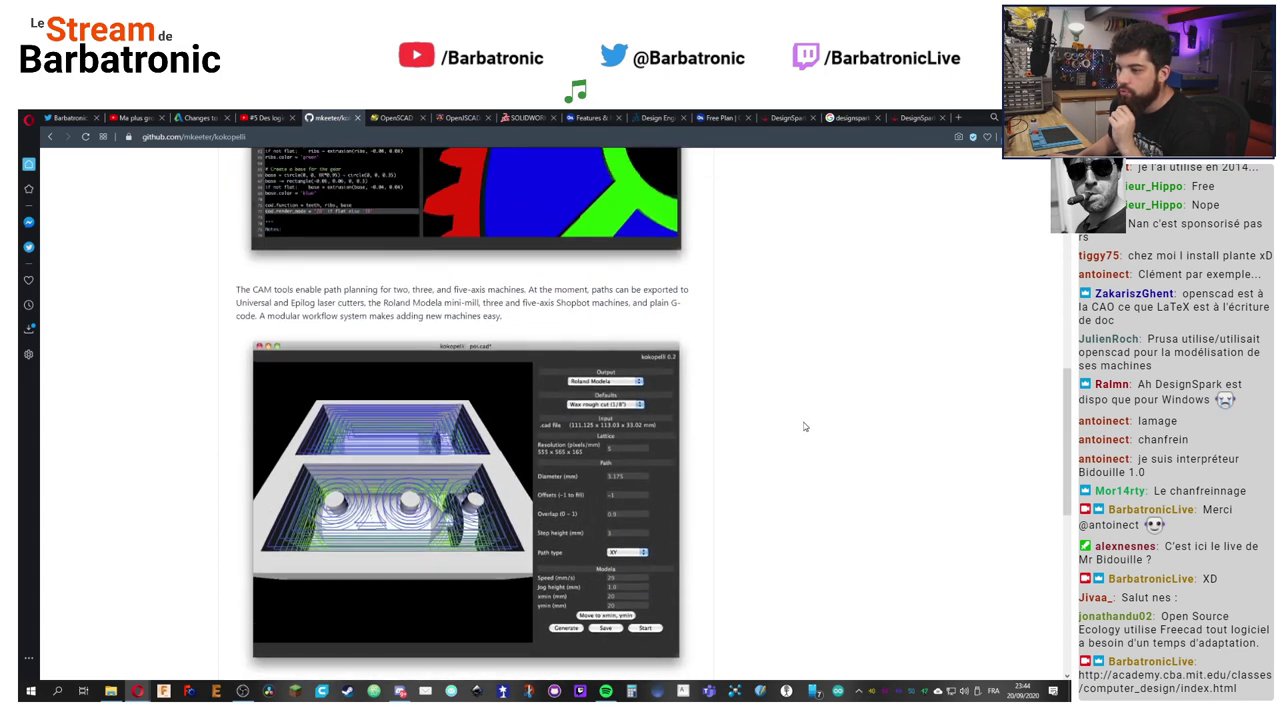
key(F5)
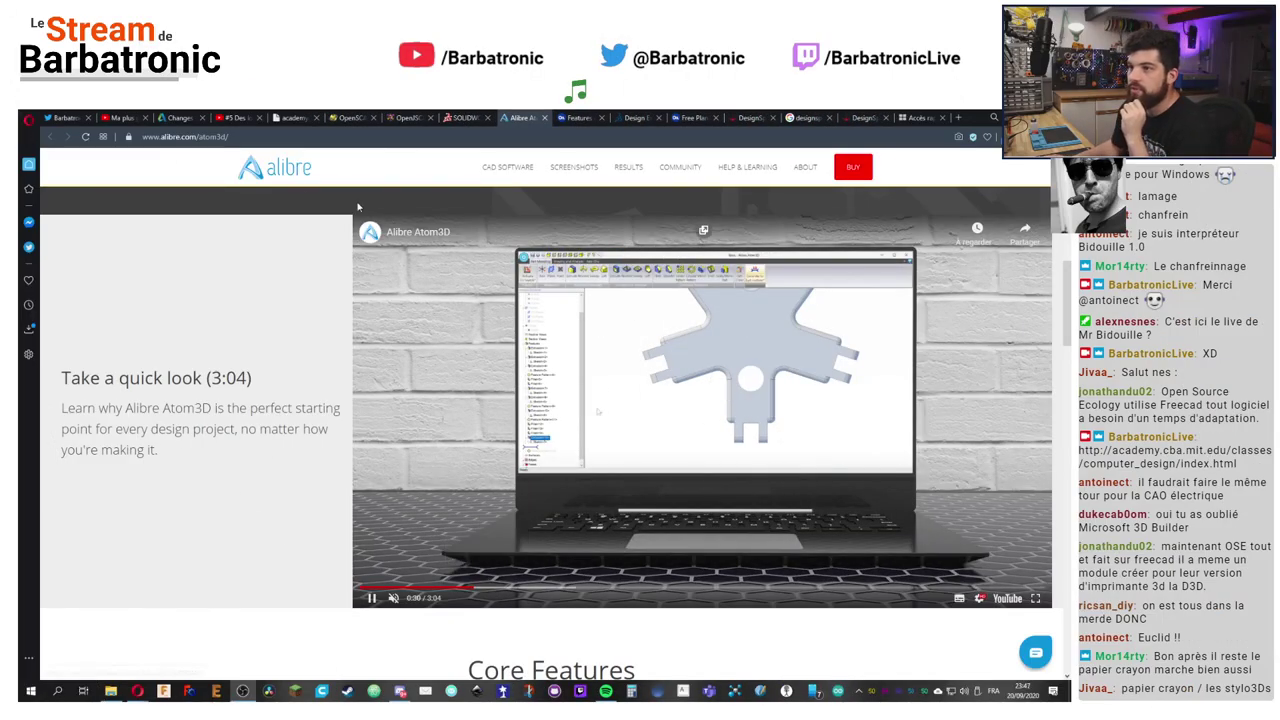
Step: Select the Atom3D page's address and scroll back up to the quick-look video
click(185, 136)
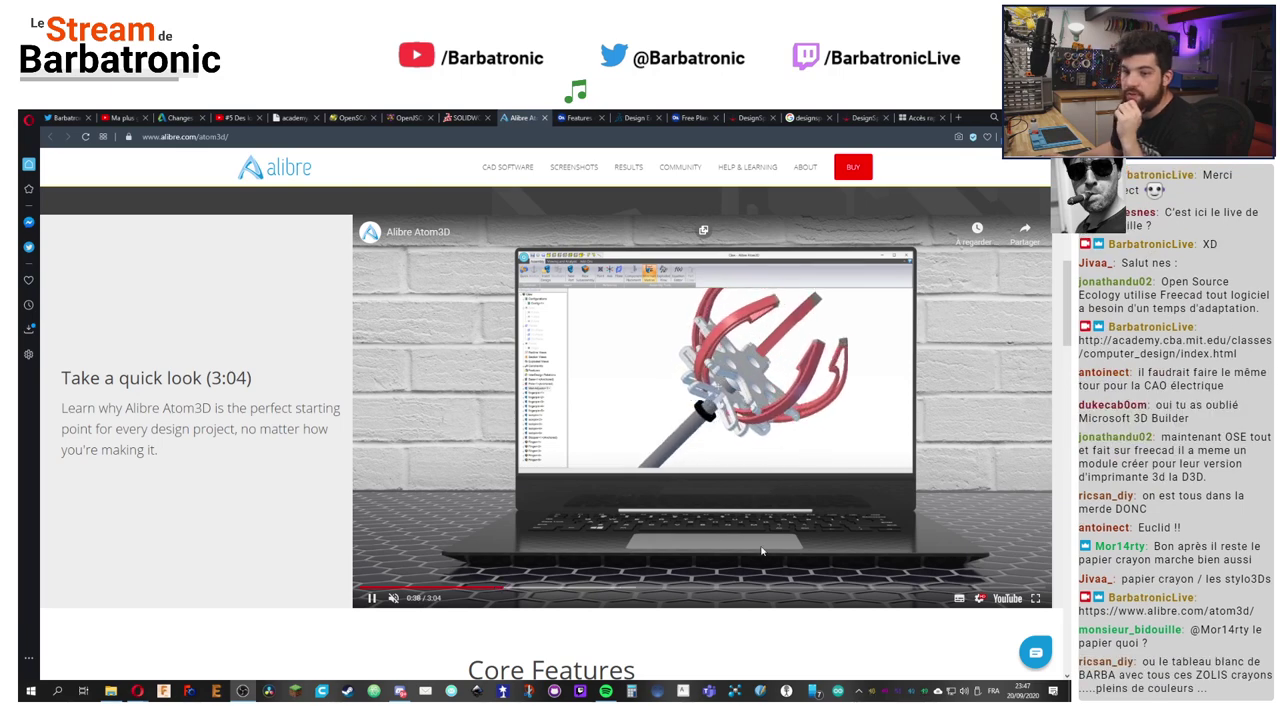
scroll(761, 550, up, 1)
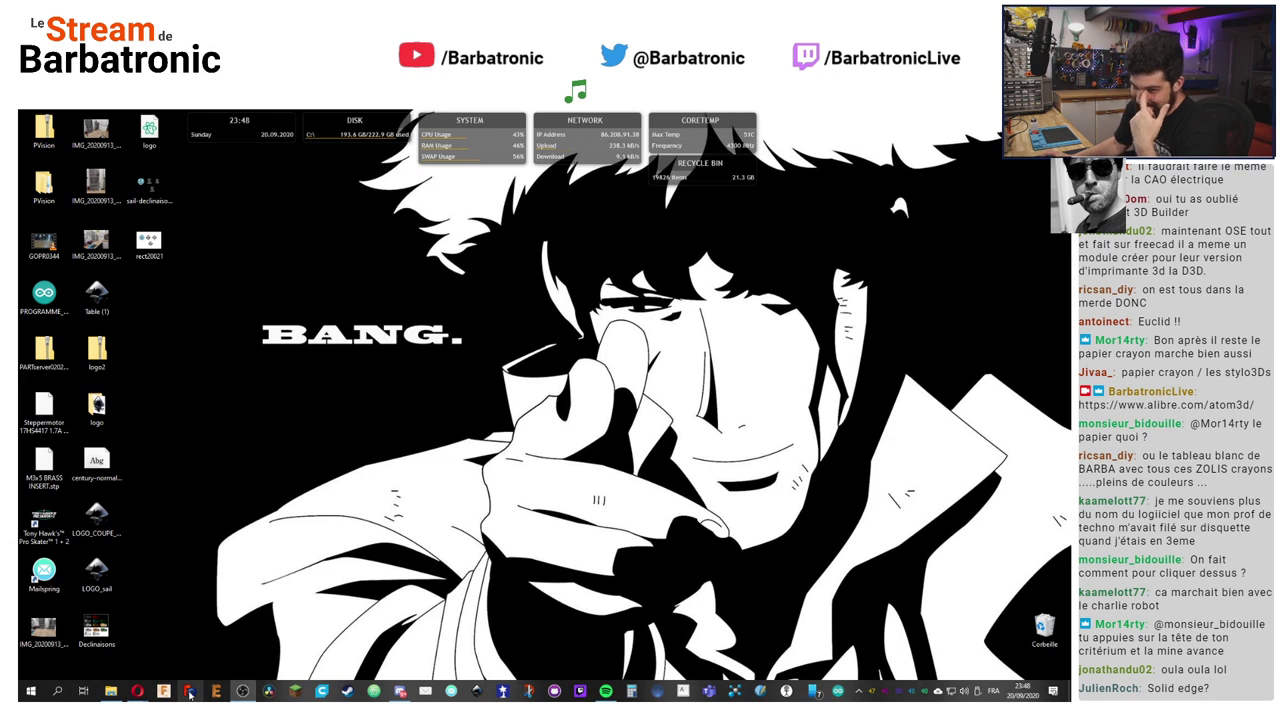
Step: Launch FreeCAD 0.19, look over its start page, and drop down the workbench selector showing Start
click(190, 694)
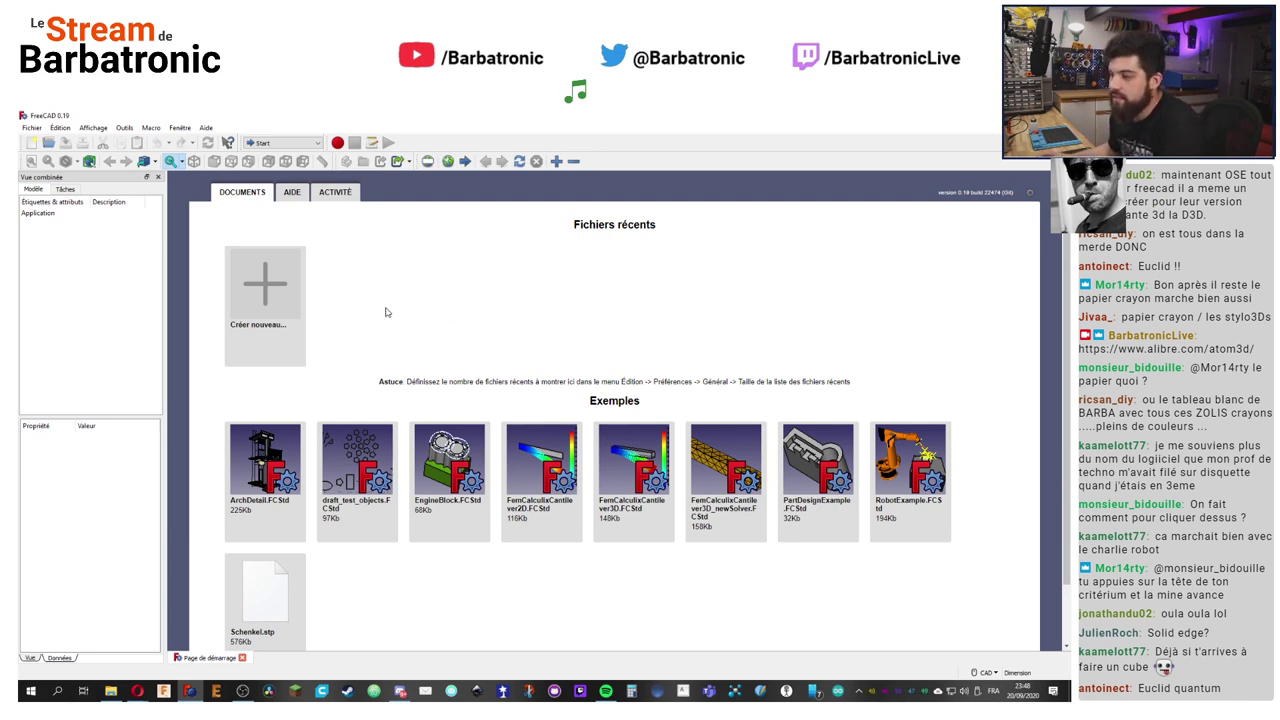
scroll(388, 312, down, 1)
scroll(460, 300, up, 1)
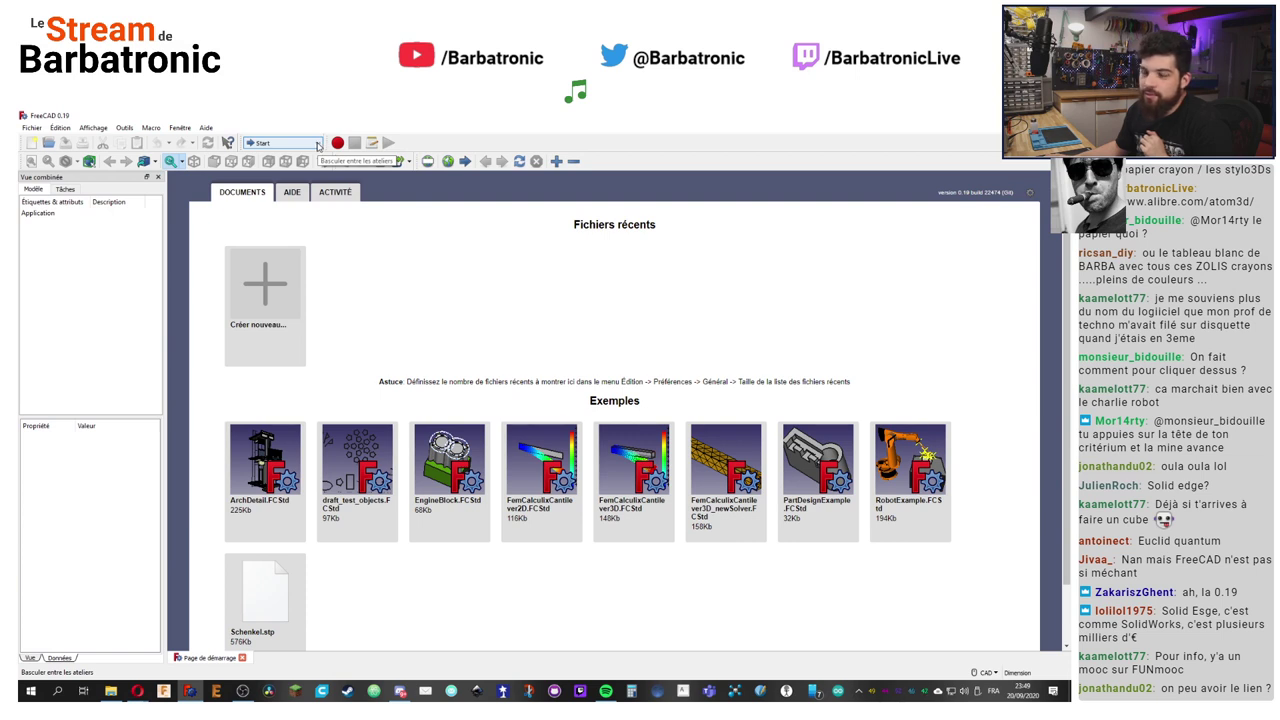
click(318, 146)
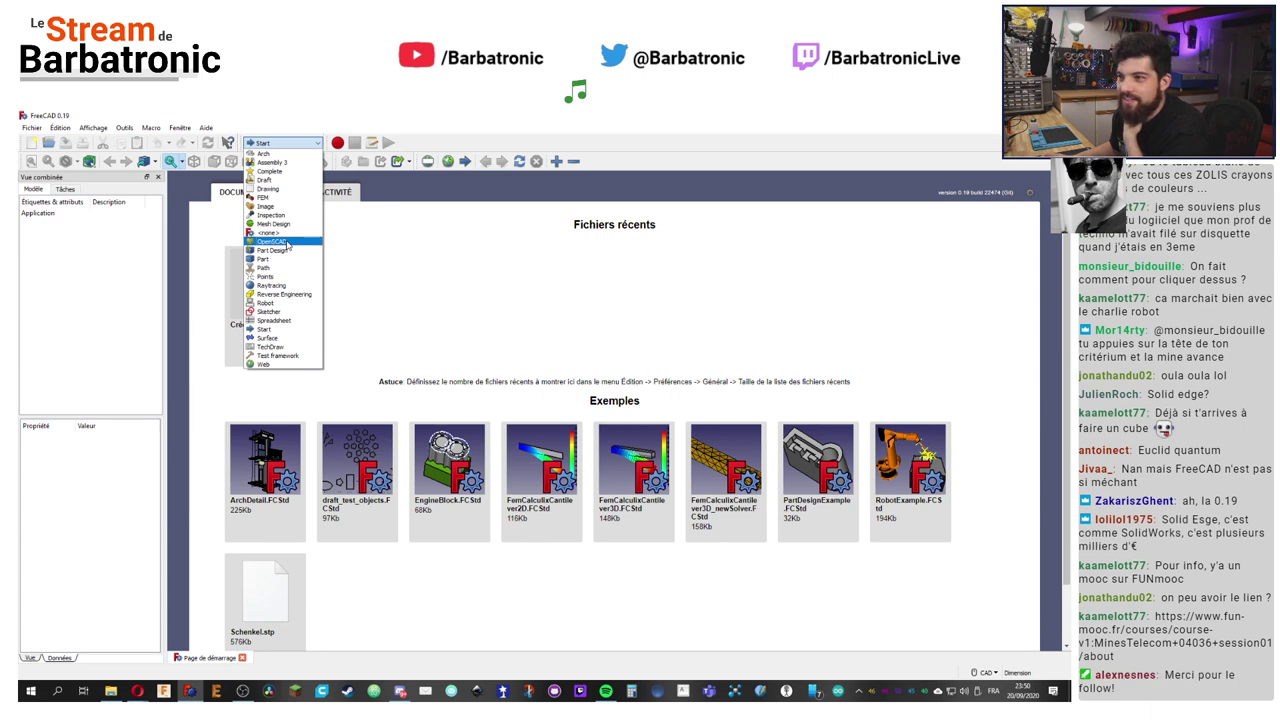
click(430, 244)
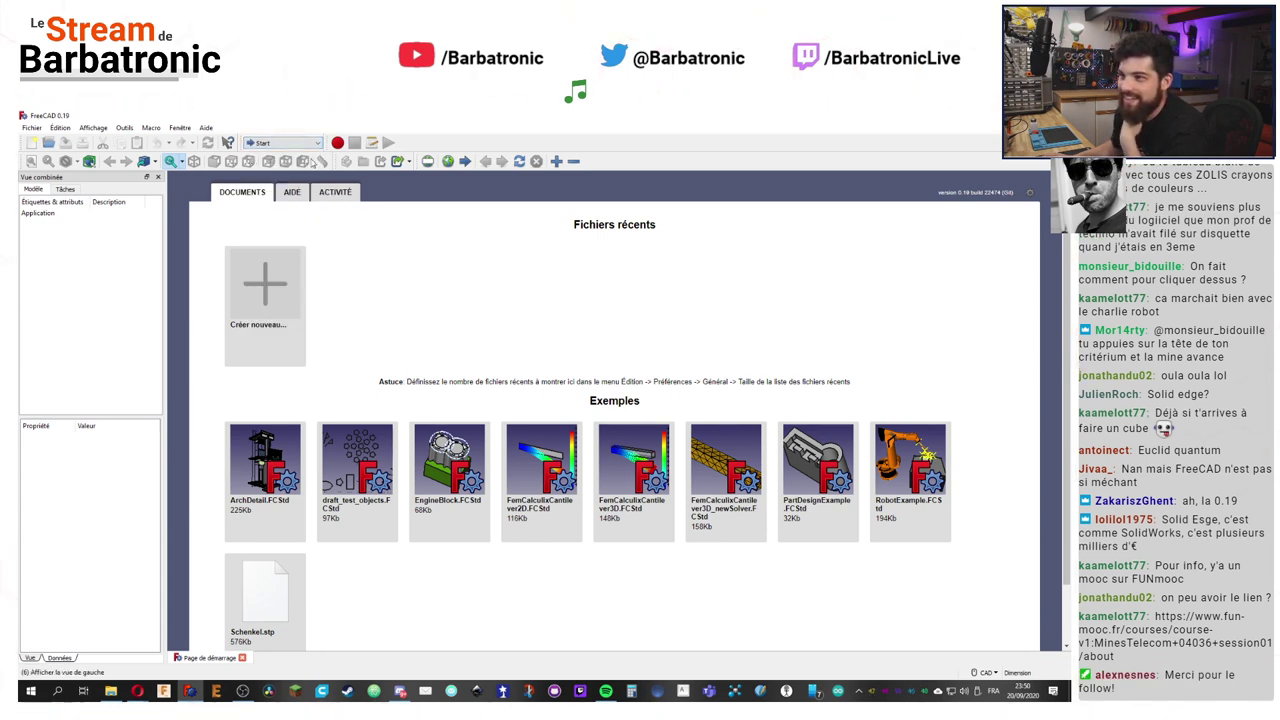
click(314, 144)
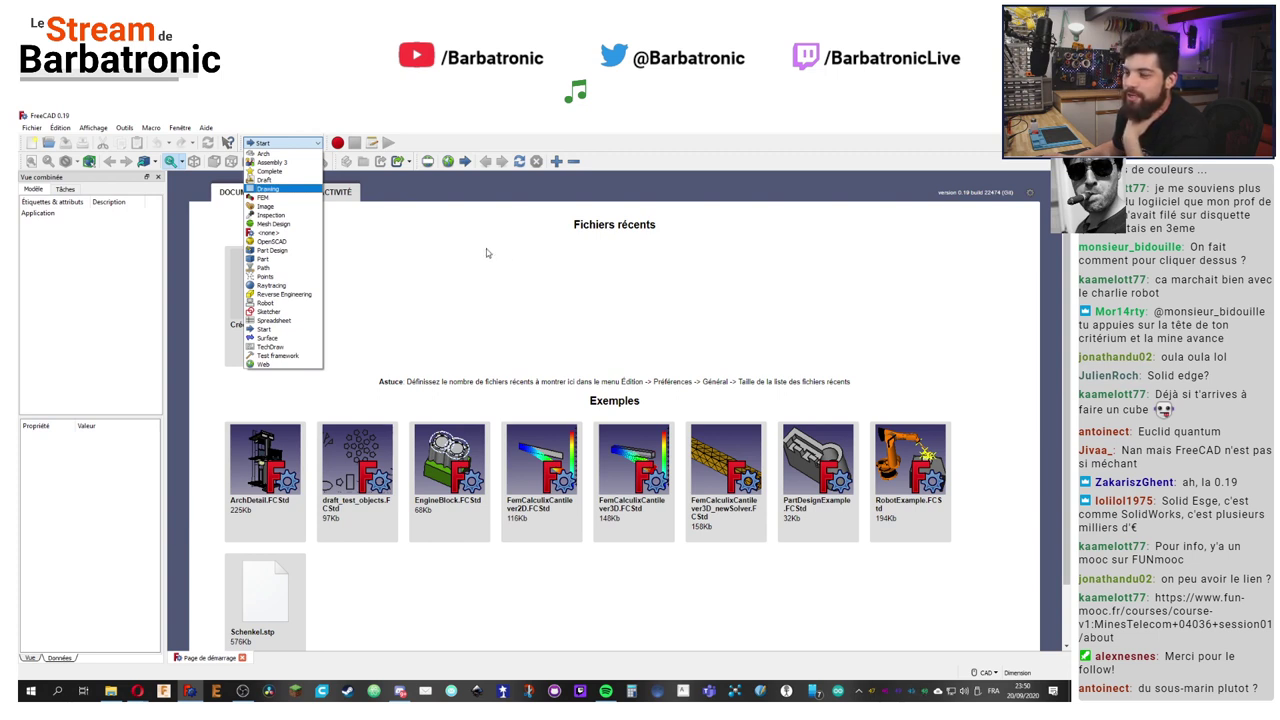
click(455, 241)
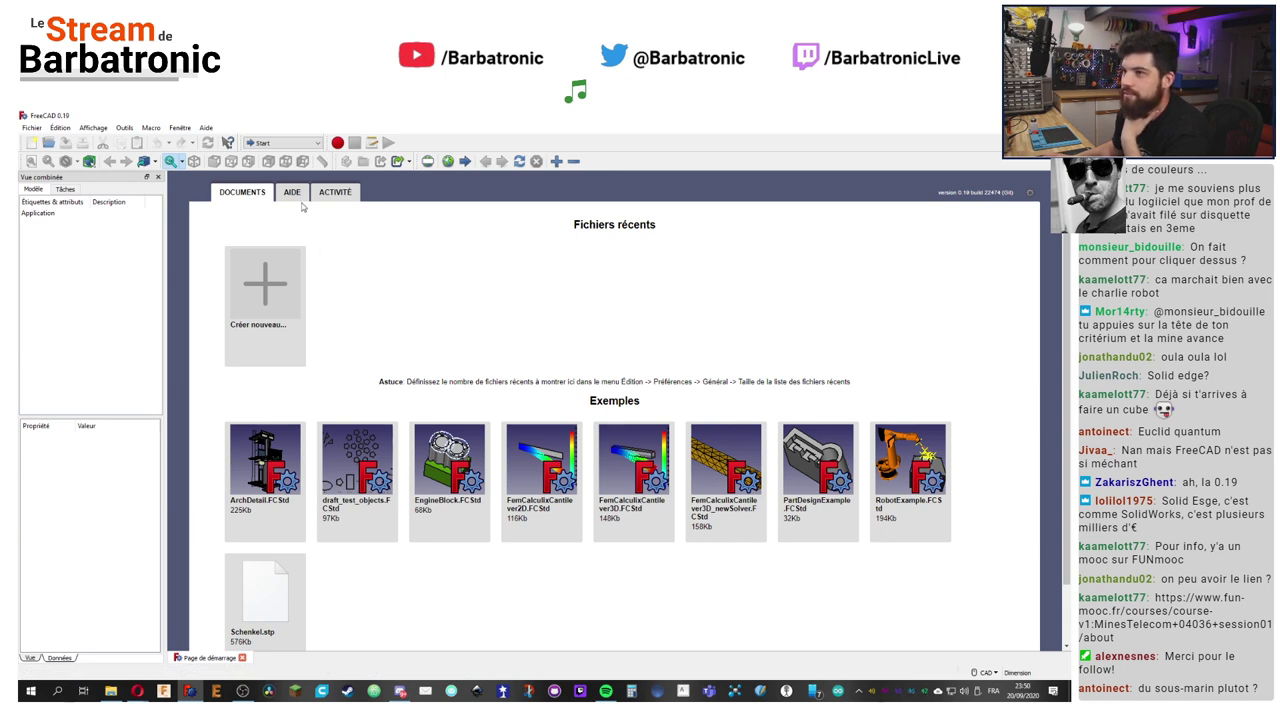
click(316, 144)
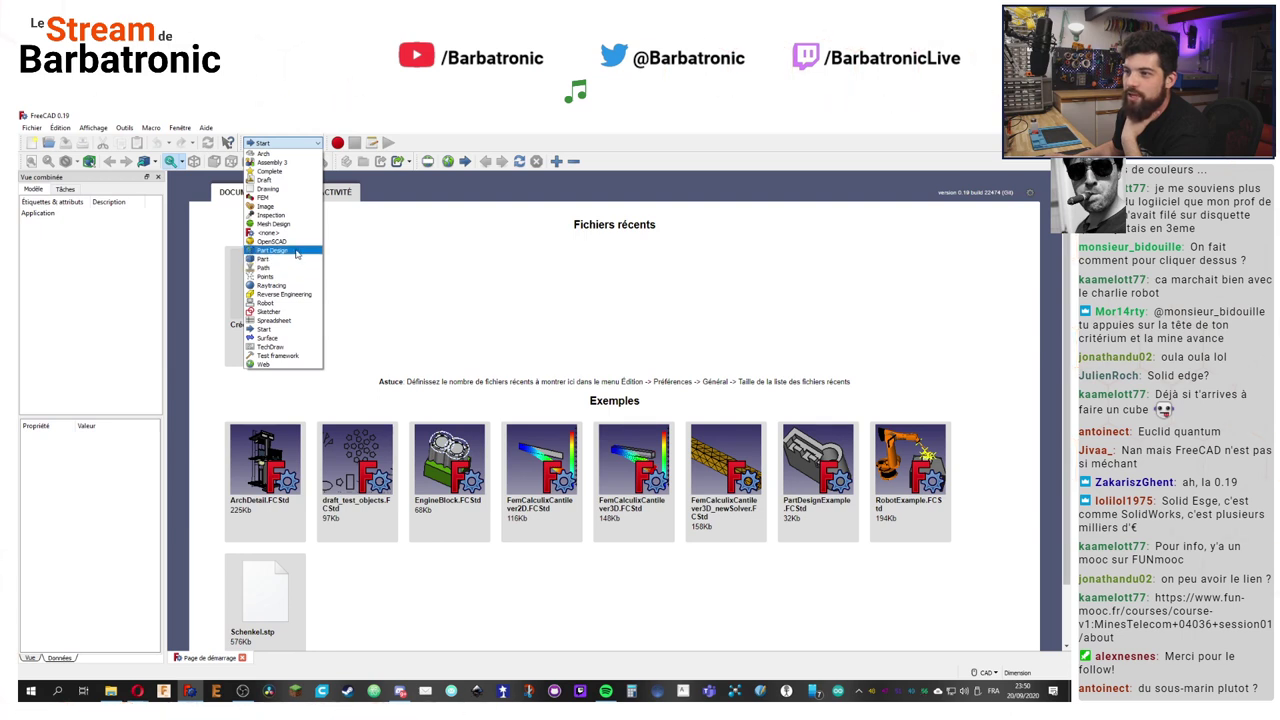
click(436, 250)
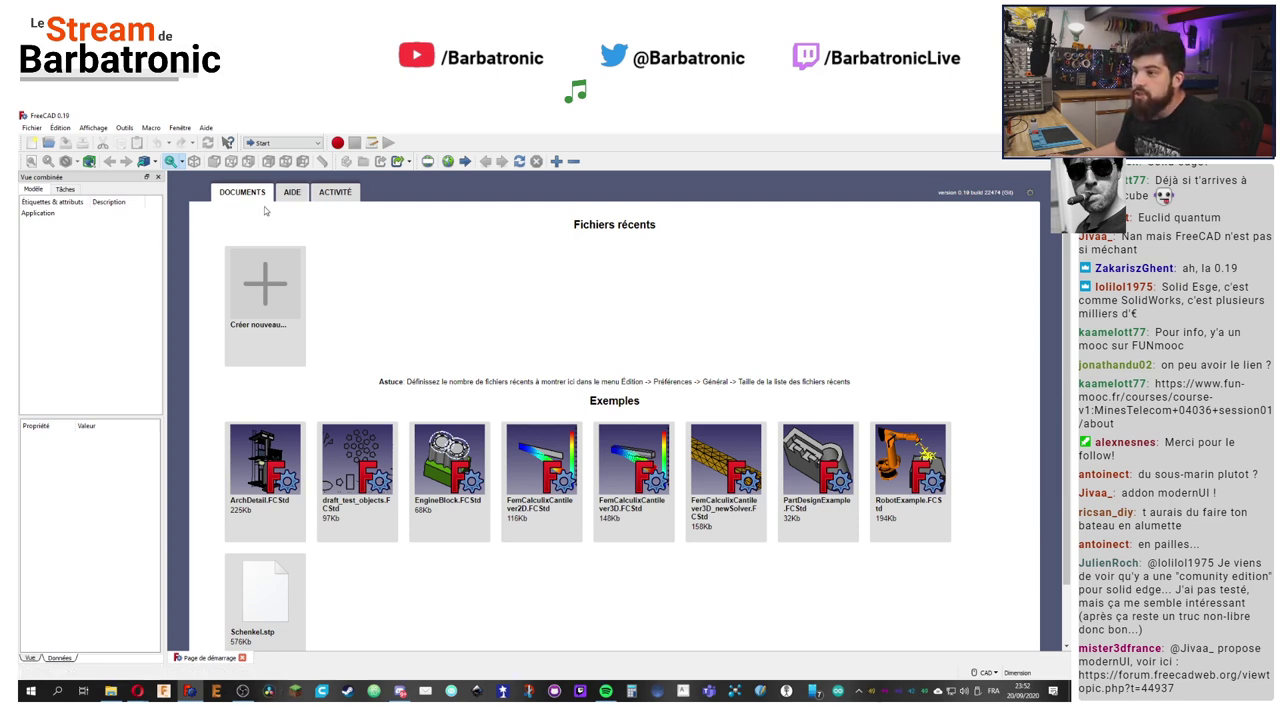
Step: Switch from FreeCAD to the Opera window with Alt+Tab
key(alt+Tab)
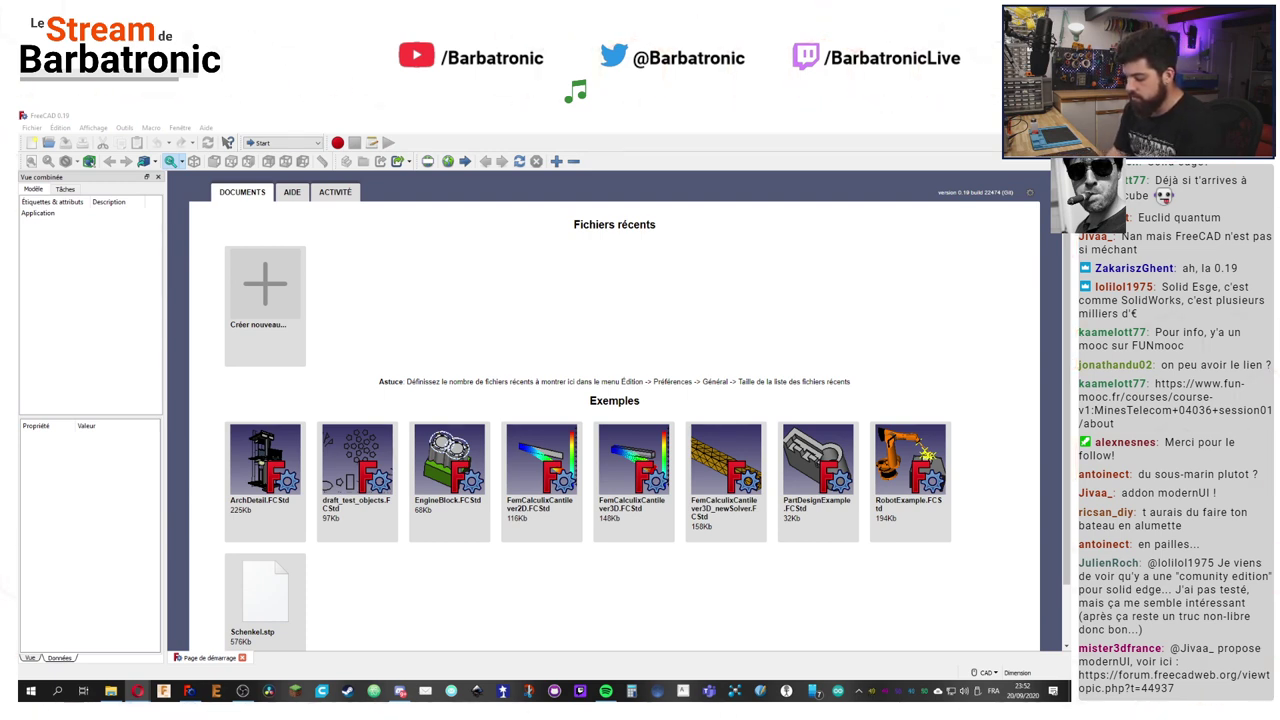
Step: Show image results for modernUI freecad and preview the first Modern UI FreeCAD Forum image
key(alt+Tab)
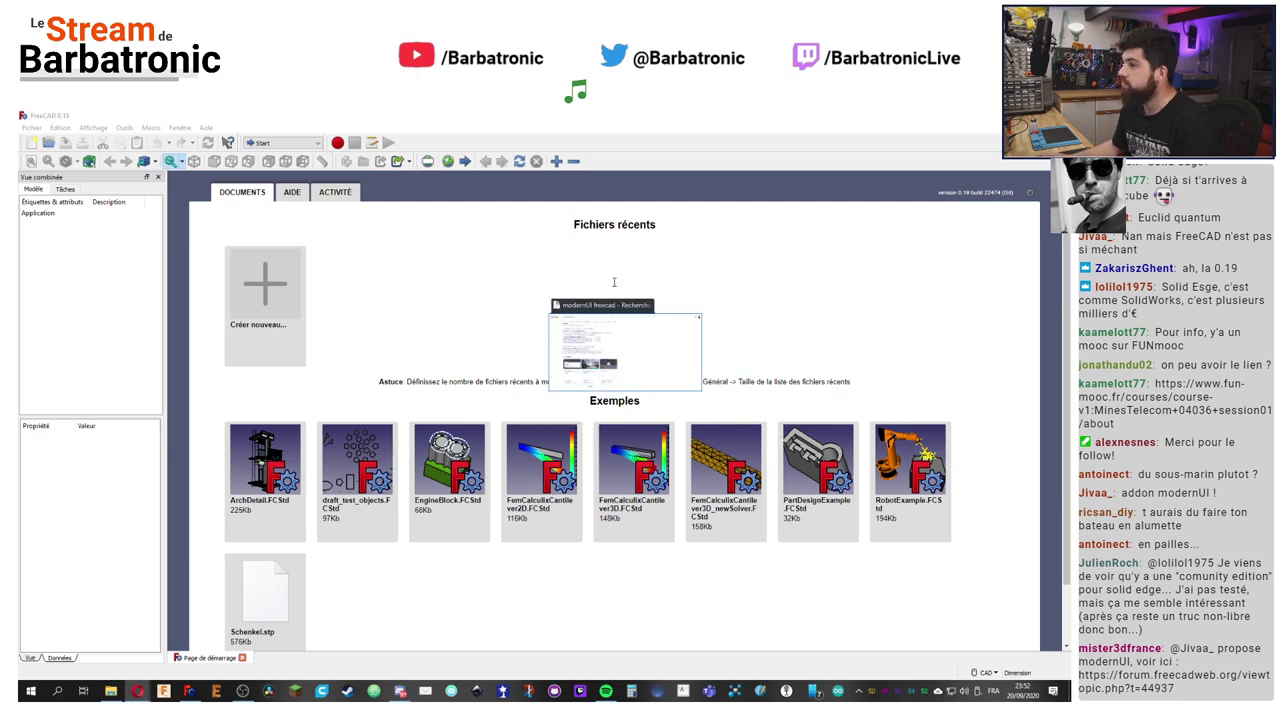
click(201, 202)
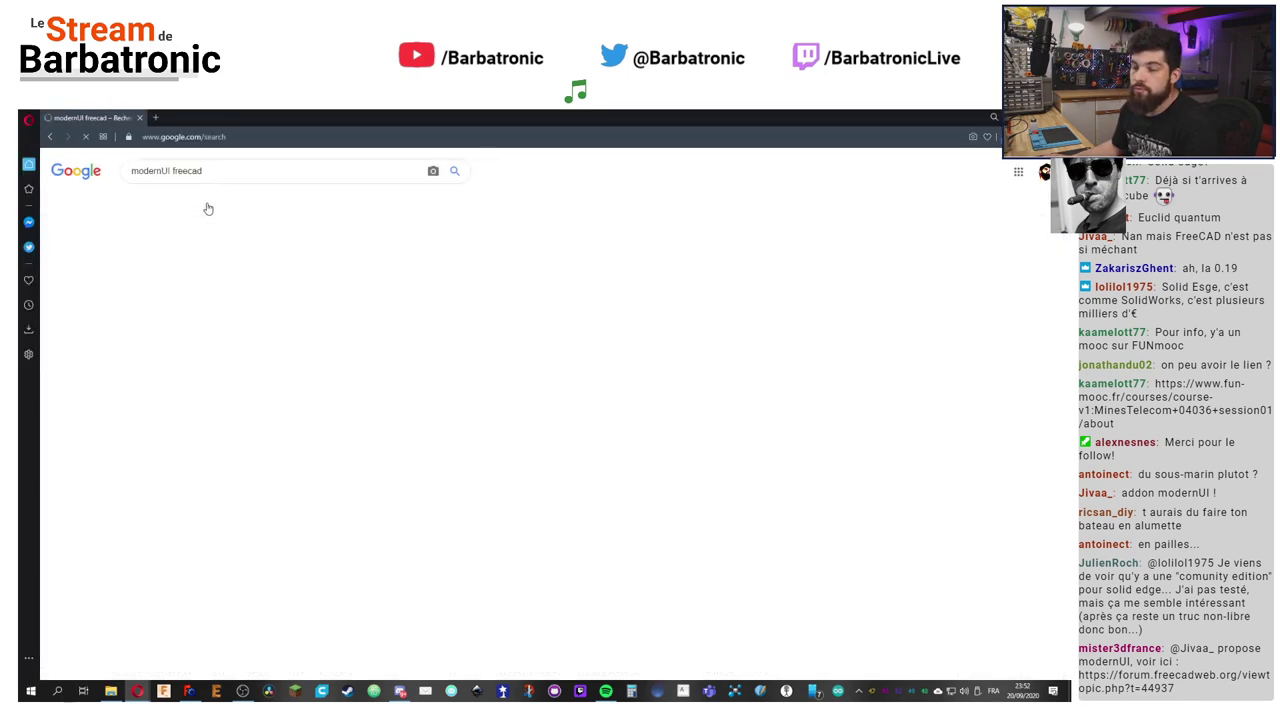
click(110, 300)
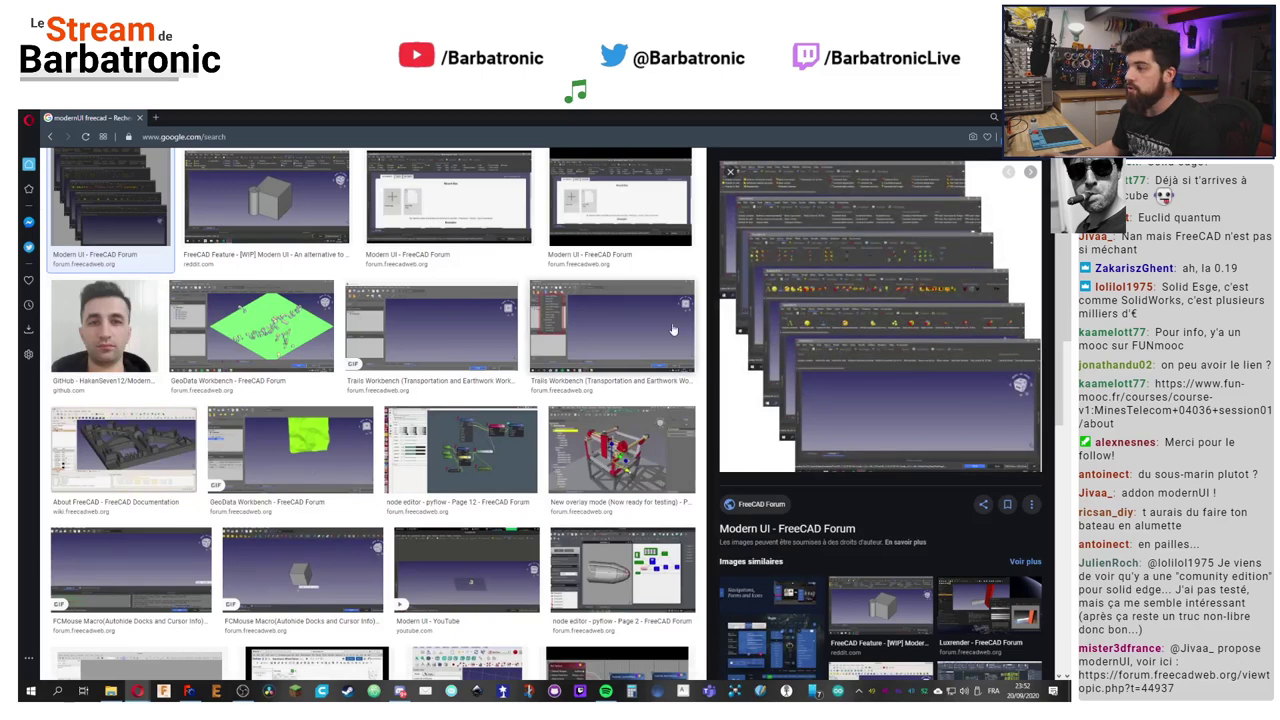
Step: In a new tab, search freeCAD and reach the GitHub releases page via freecadweb.org Downloads
click(155, 117)
text(freeCAD)
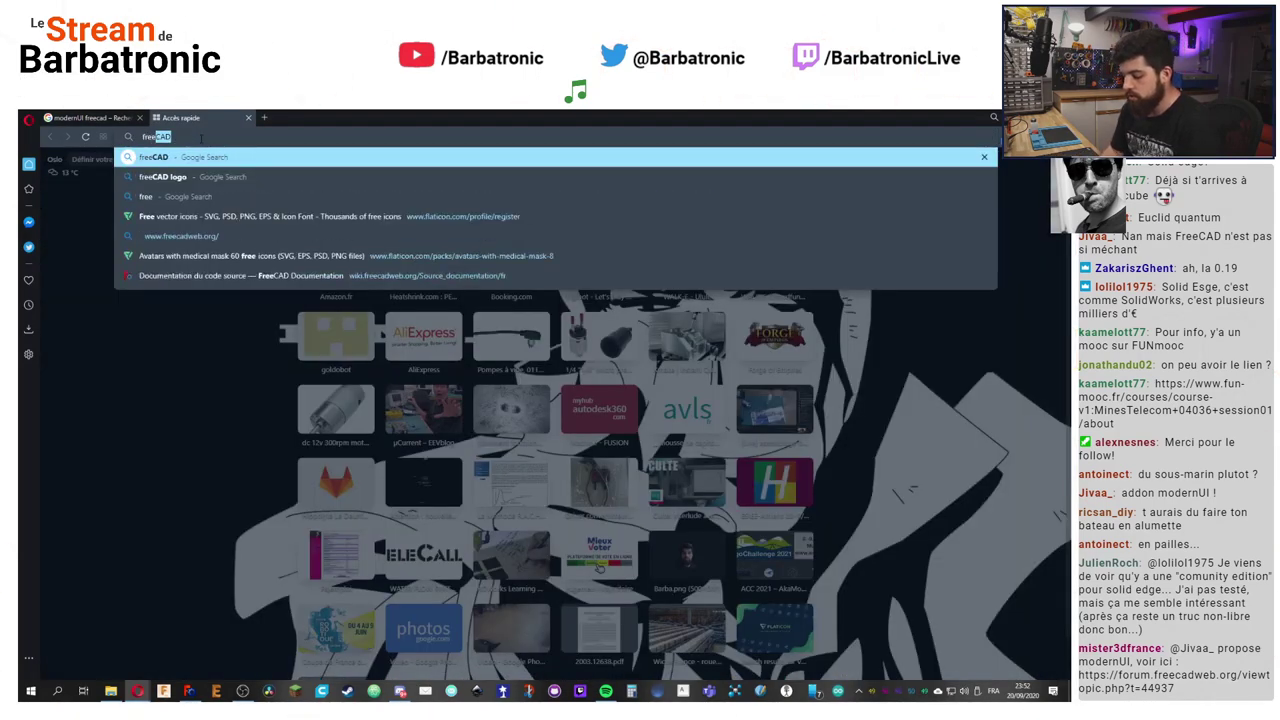
key(Return)
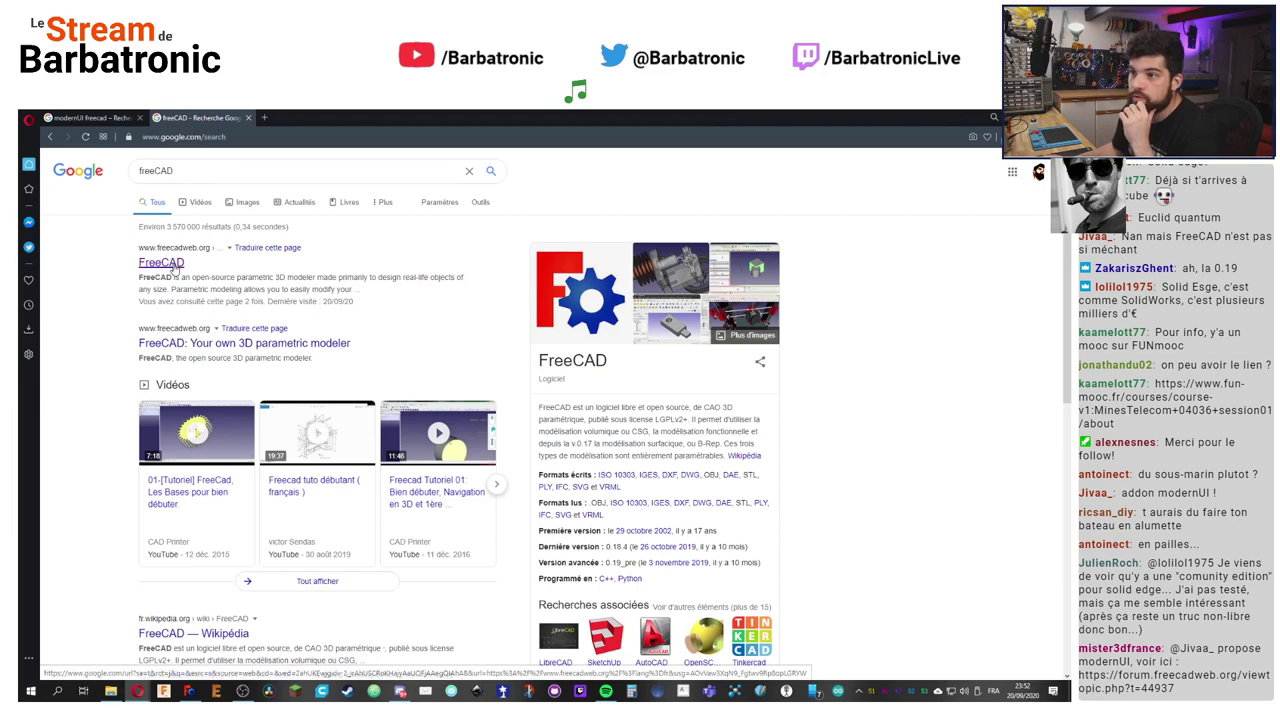
click(165, 263)
click(190, 489)
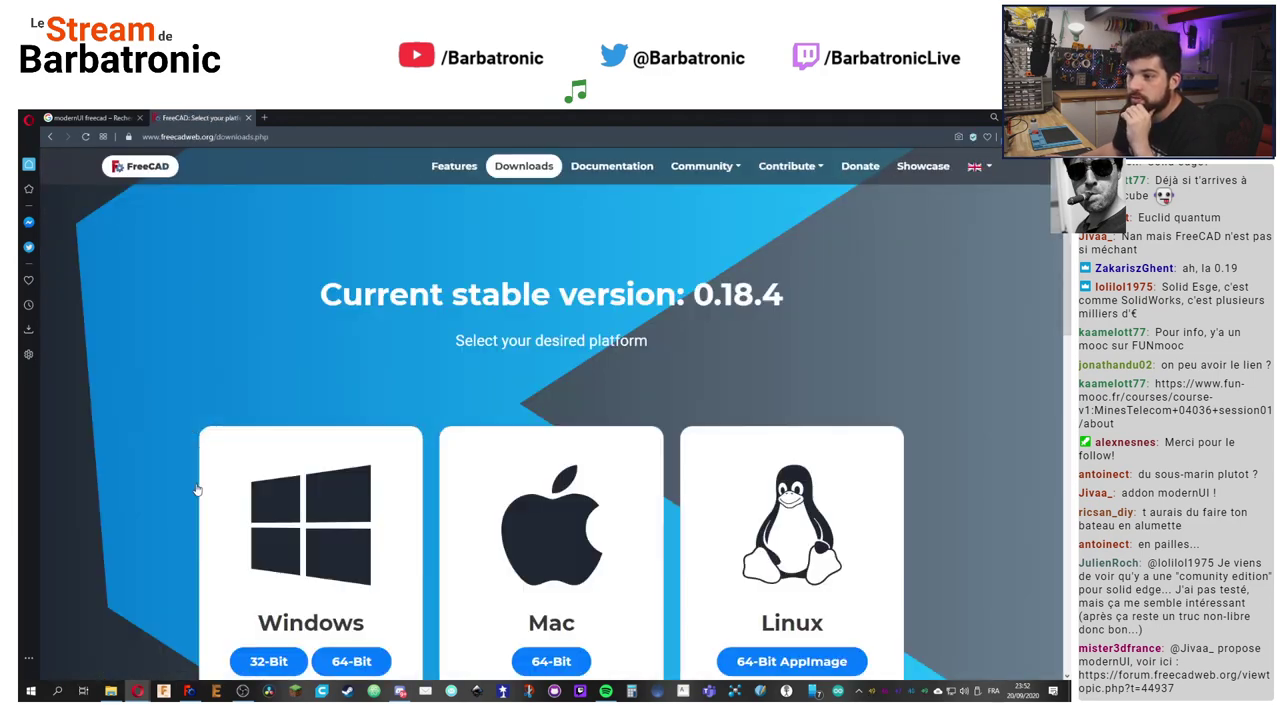
scroll(435, 465, down, 3)
scroll(435, 465, down, 5)
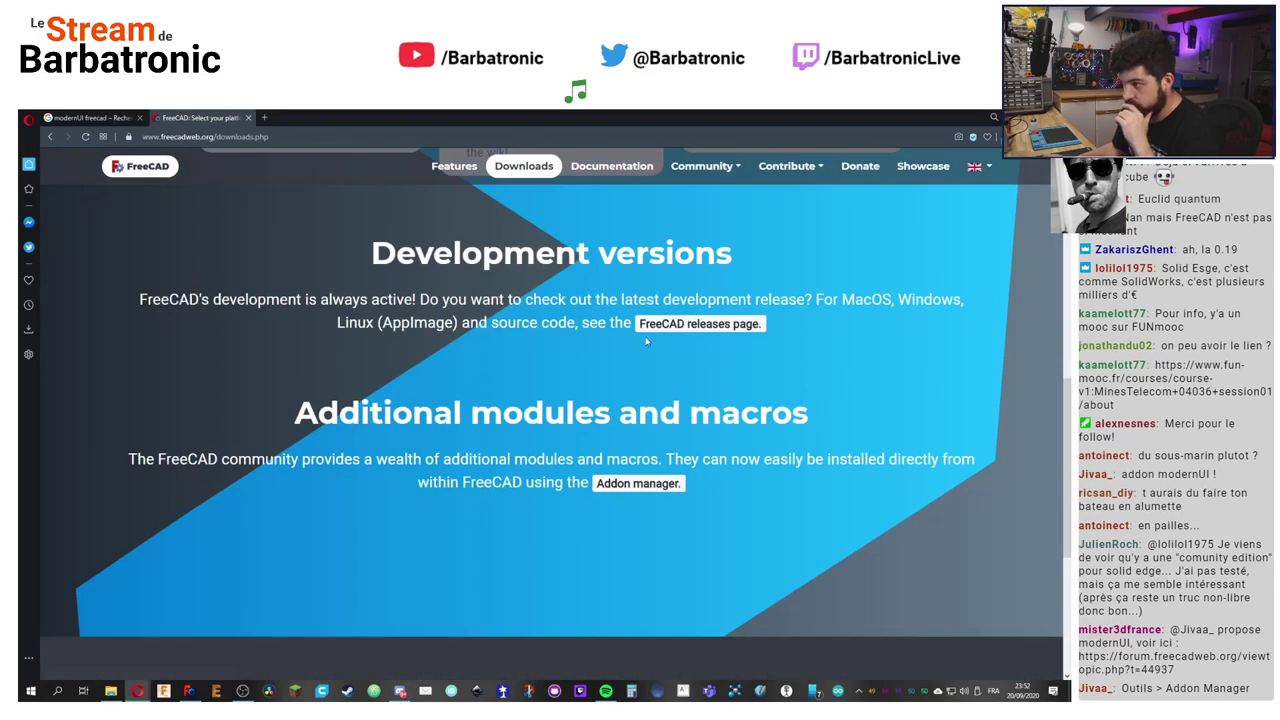
click(725, 325)
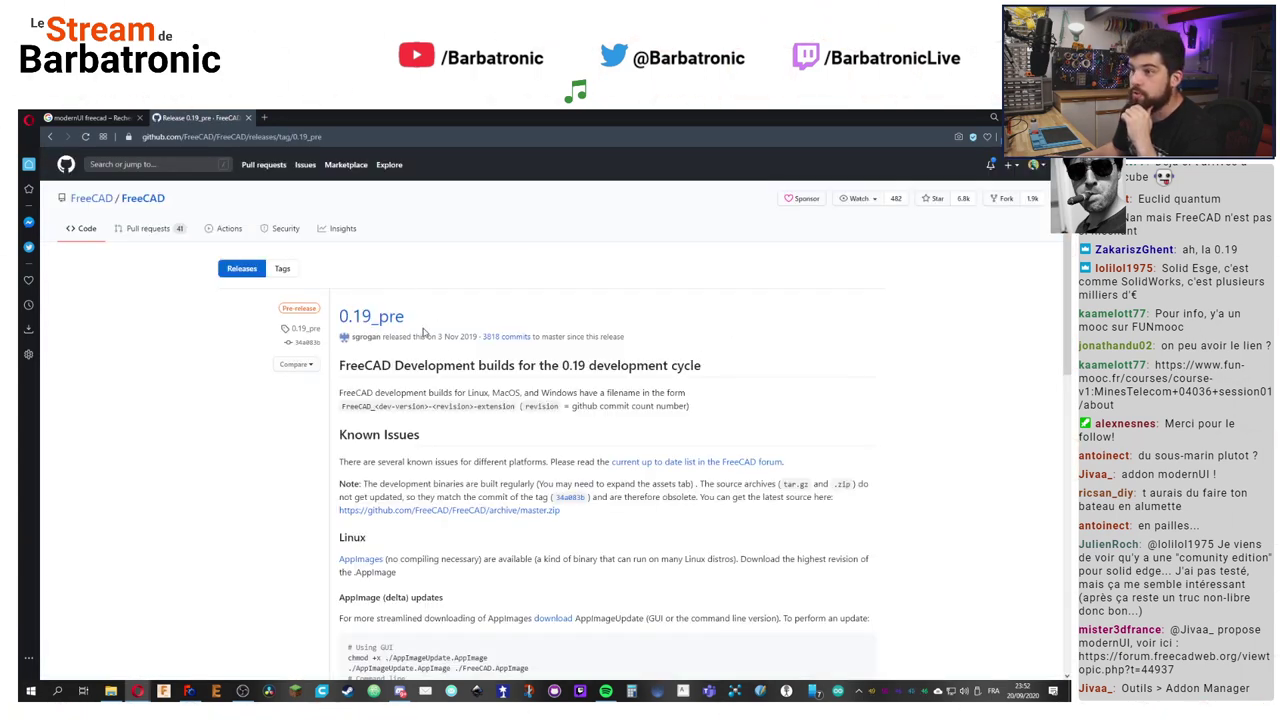
scroll(430, 370, down, 15)
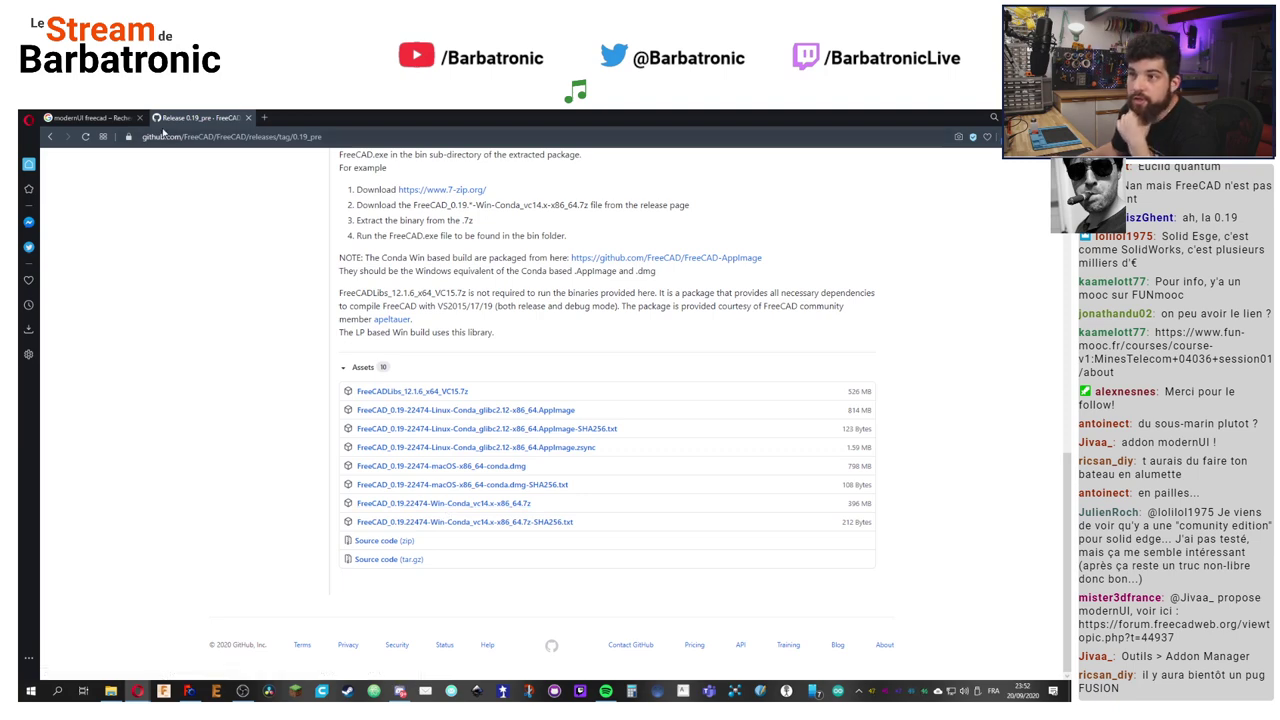
click(92, 117)
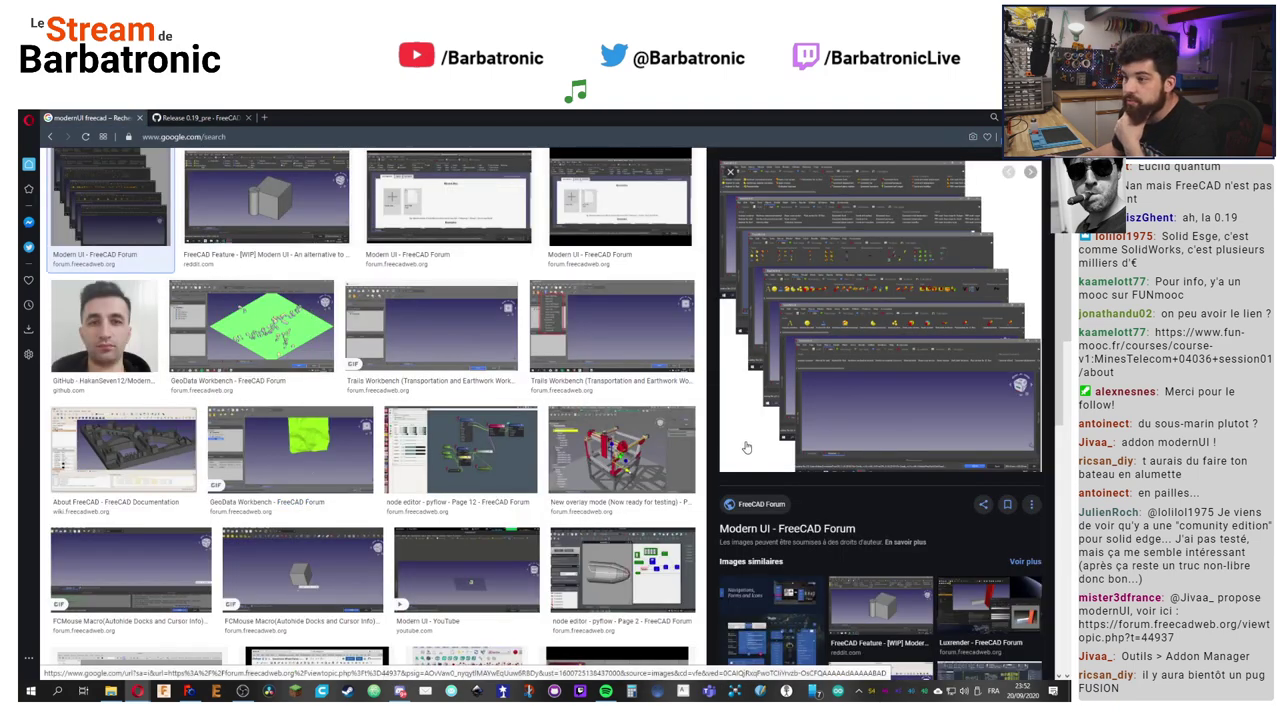
scroll(750, 460, up, 2)
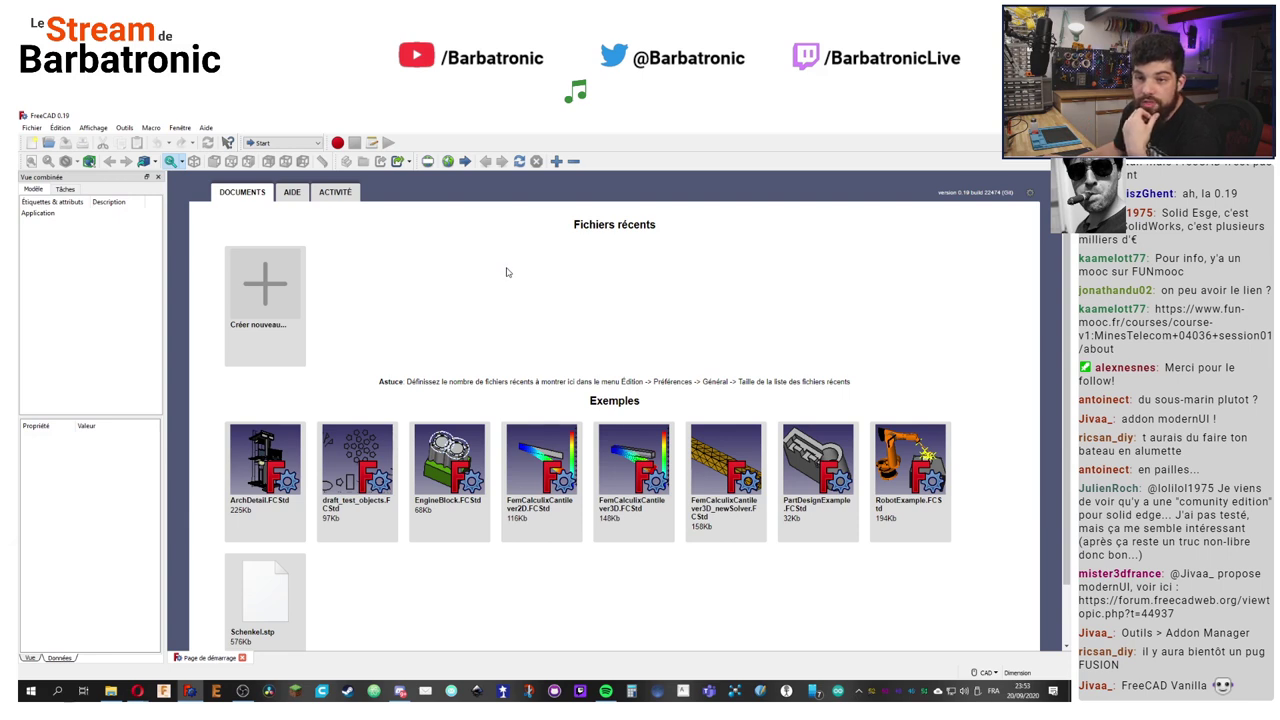
Step: Create a new Unnamed document from the start page, keeping the Start workbench selected
click(257, 282)
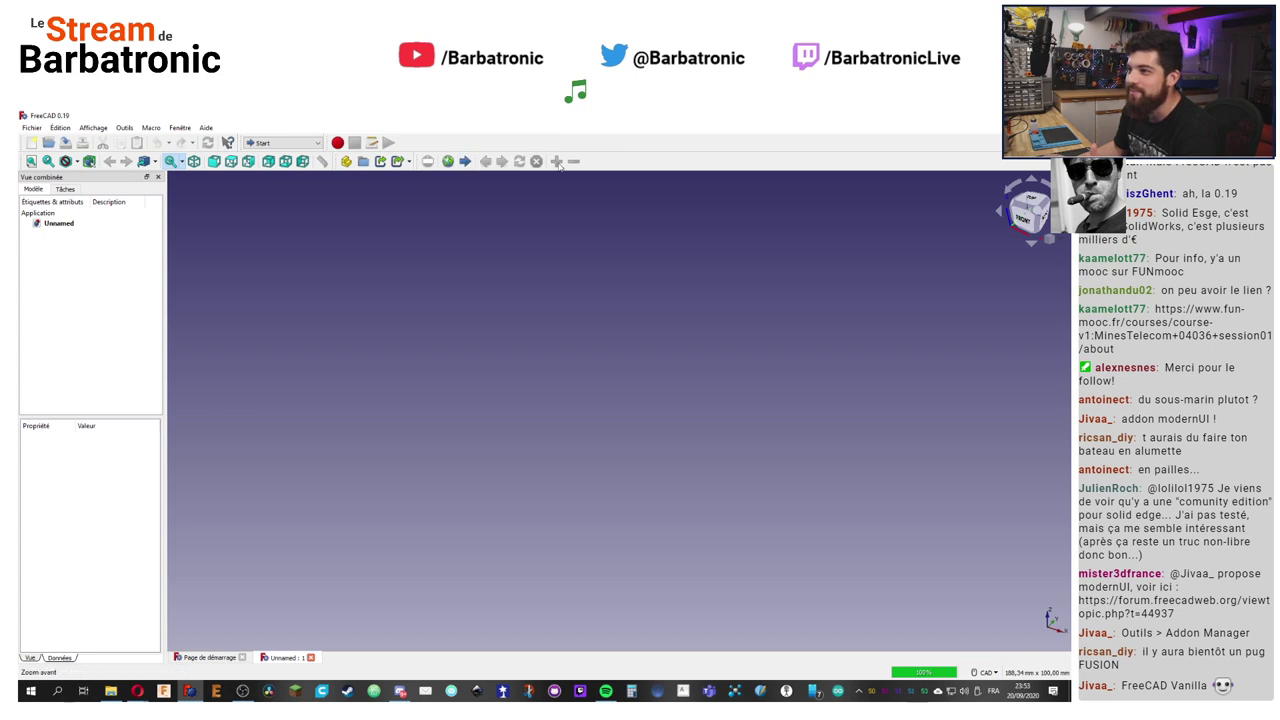
click(300, 144)
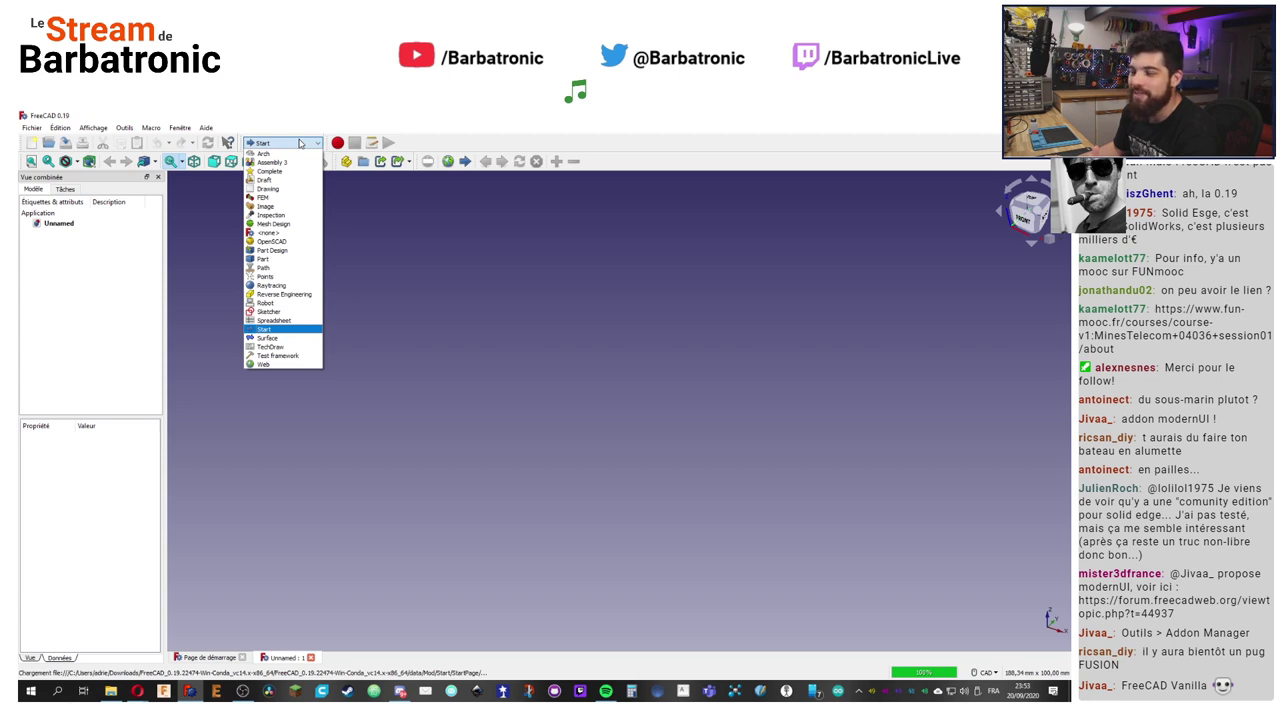
click(202, 224)
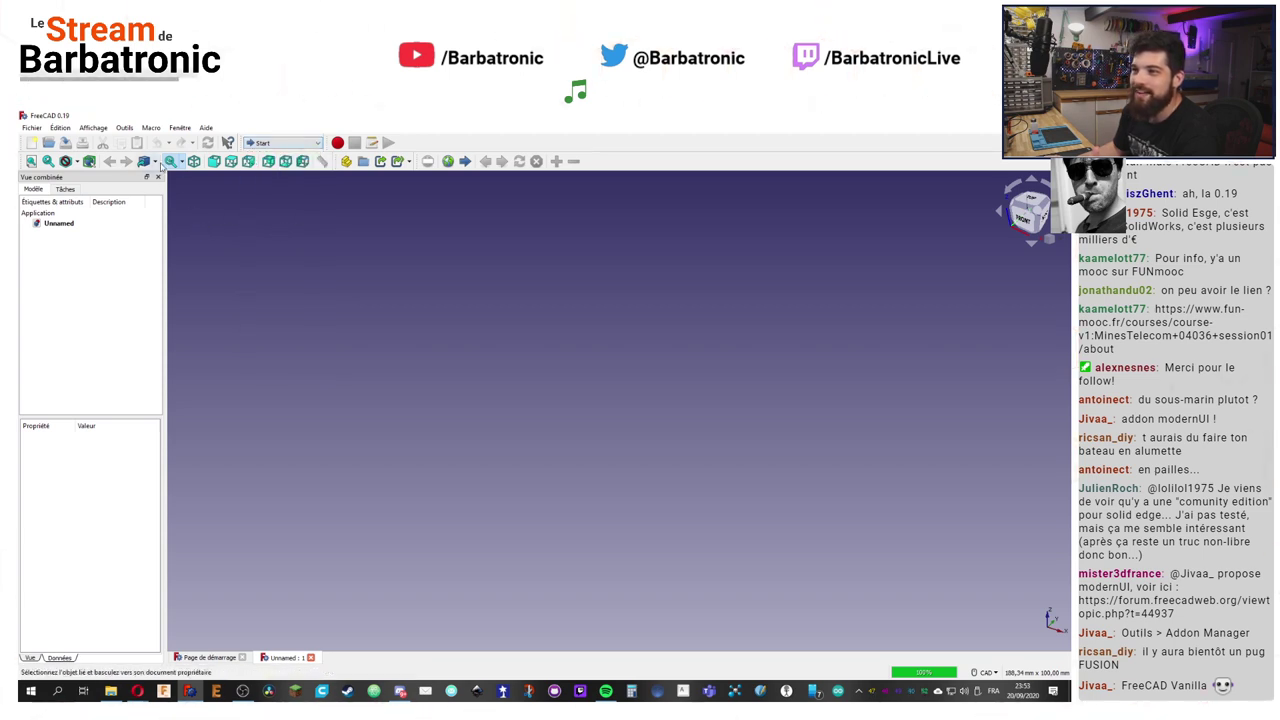
Step: Create a Part, then select it in the model tree and delete it
click(346, 163)
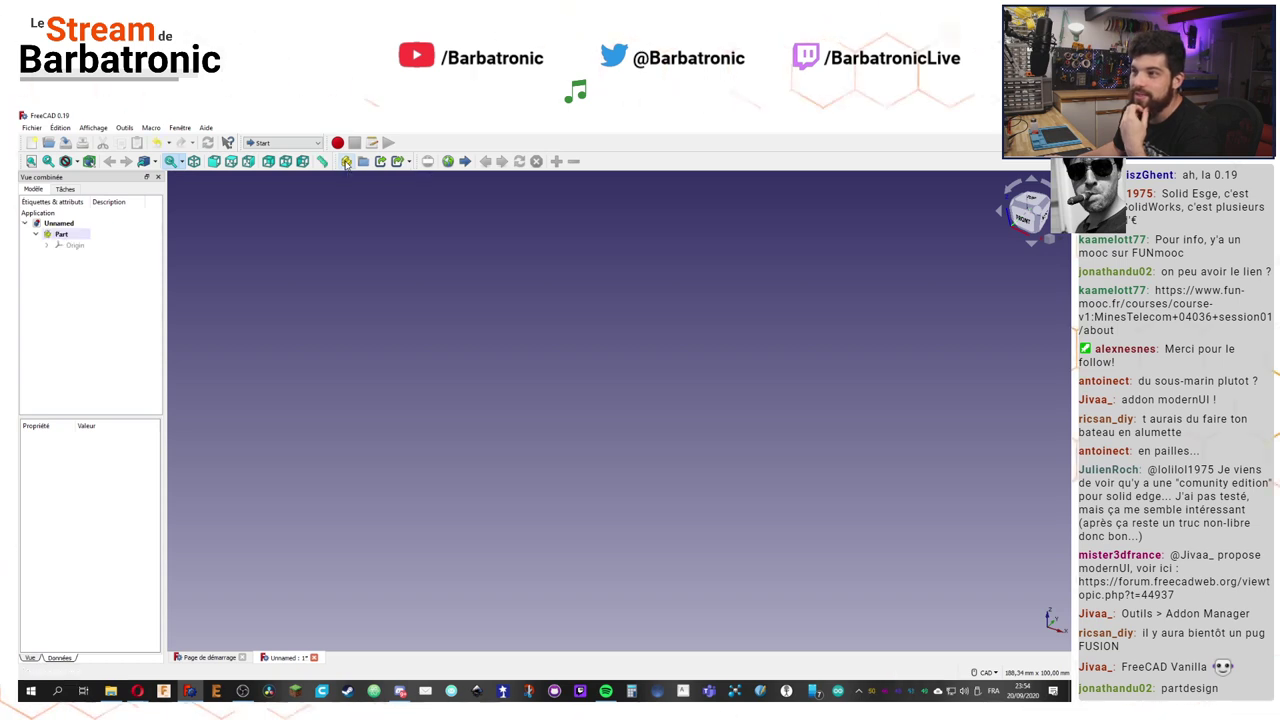
click(84, 233)
key(Delete)
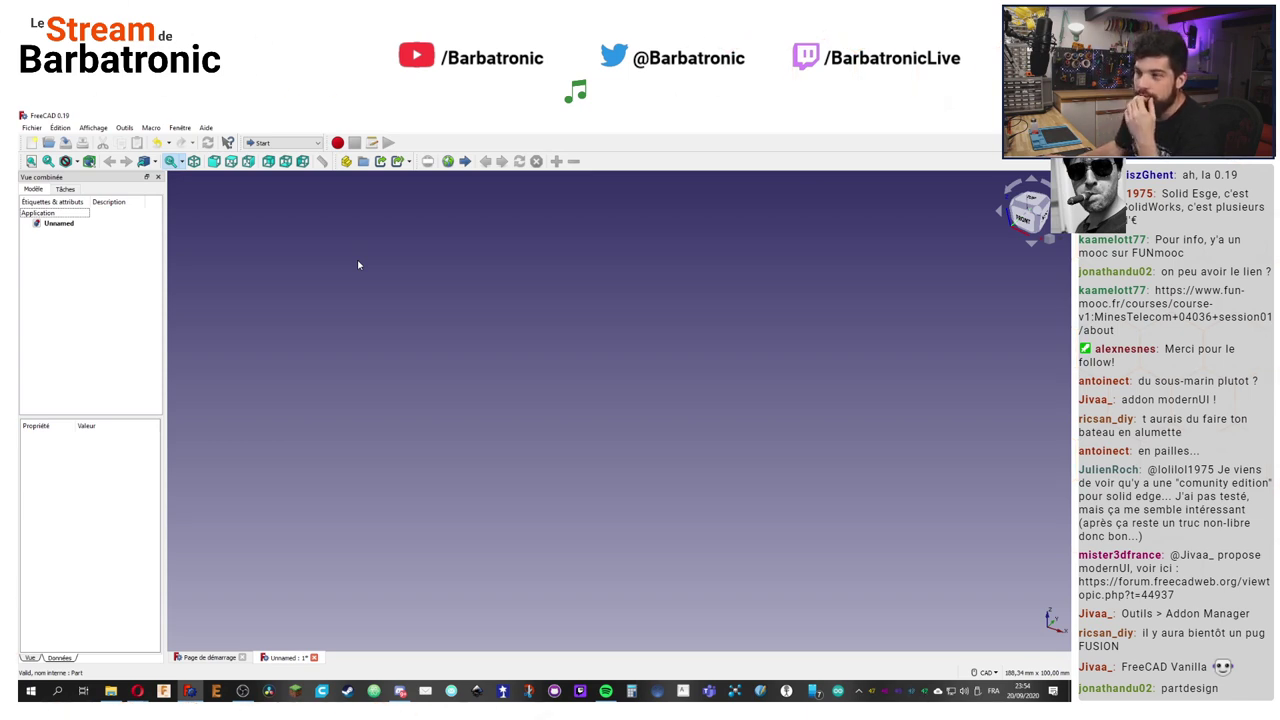
Step: Switch the Unnamed document to the Part Design workbench and bring FreeCAD to the front
click(318, 143)
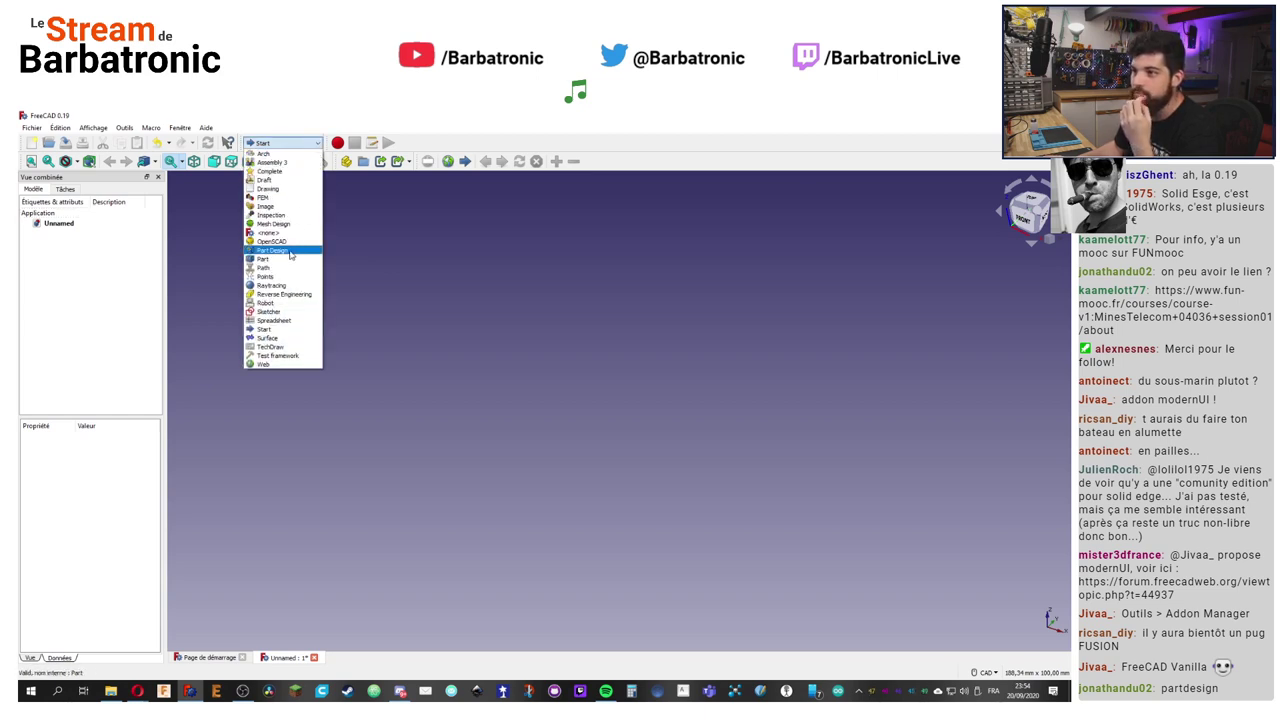
click(300, 250)
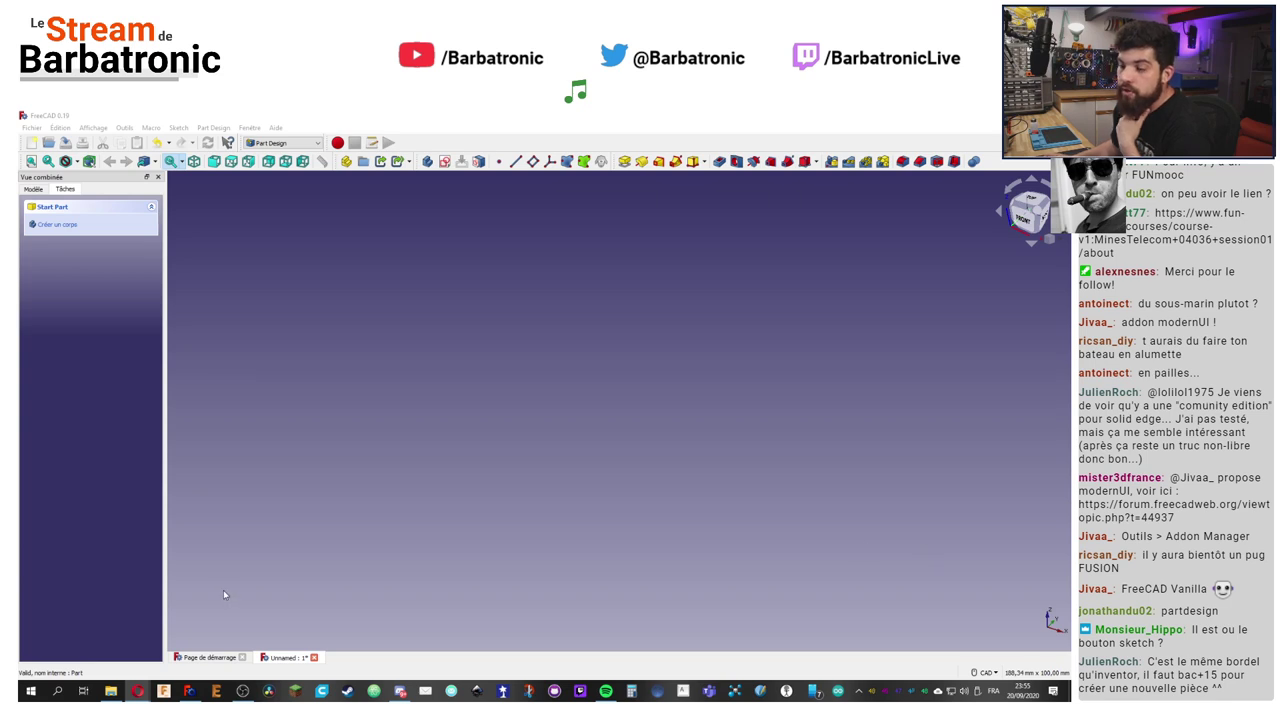
mouse_move(193, 694)
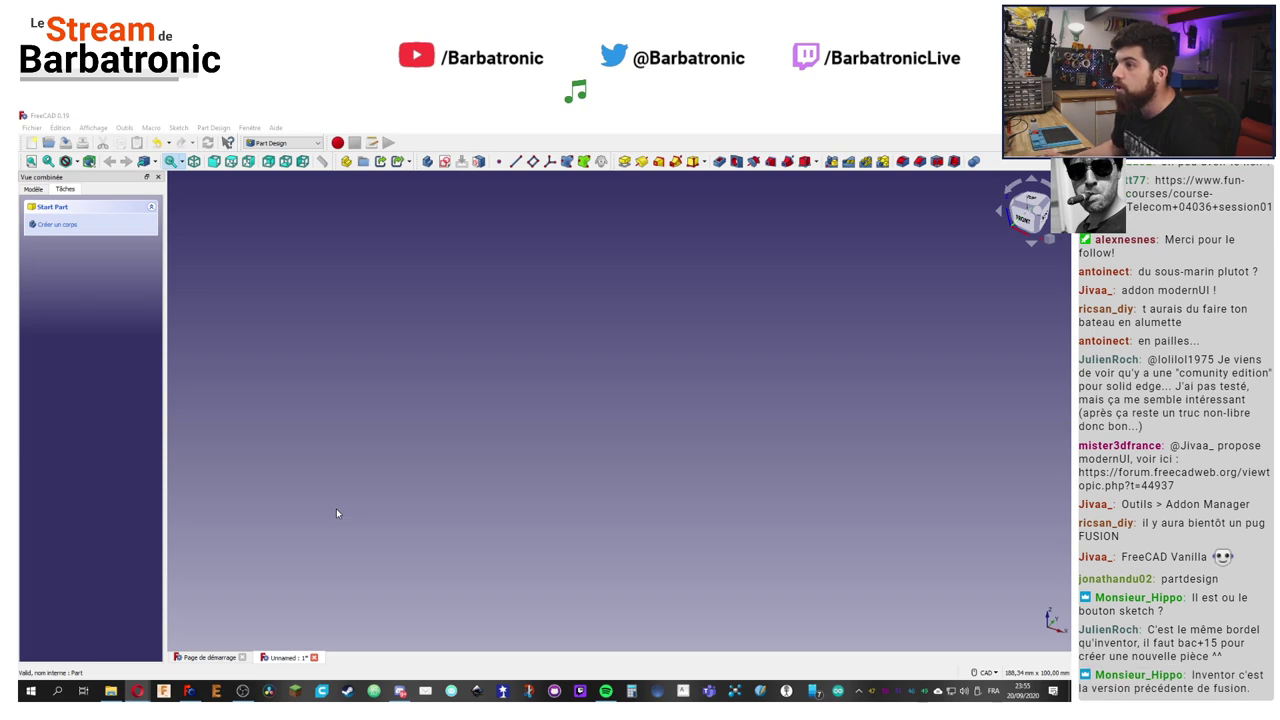
click(406, 351)
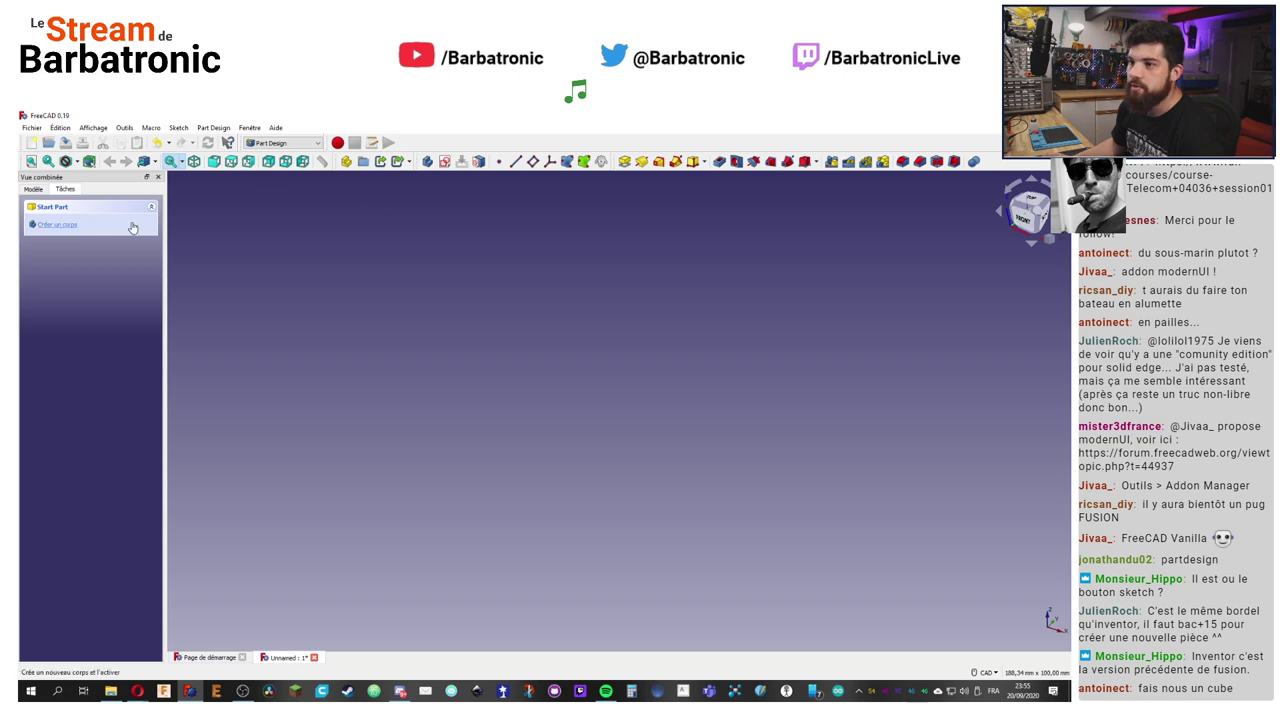
click(68, 224)
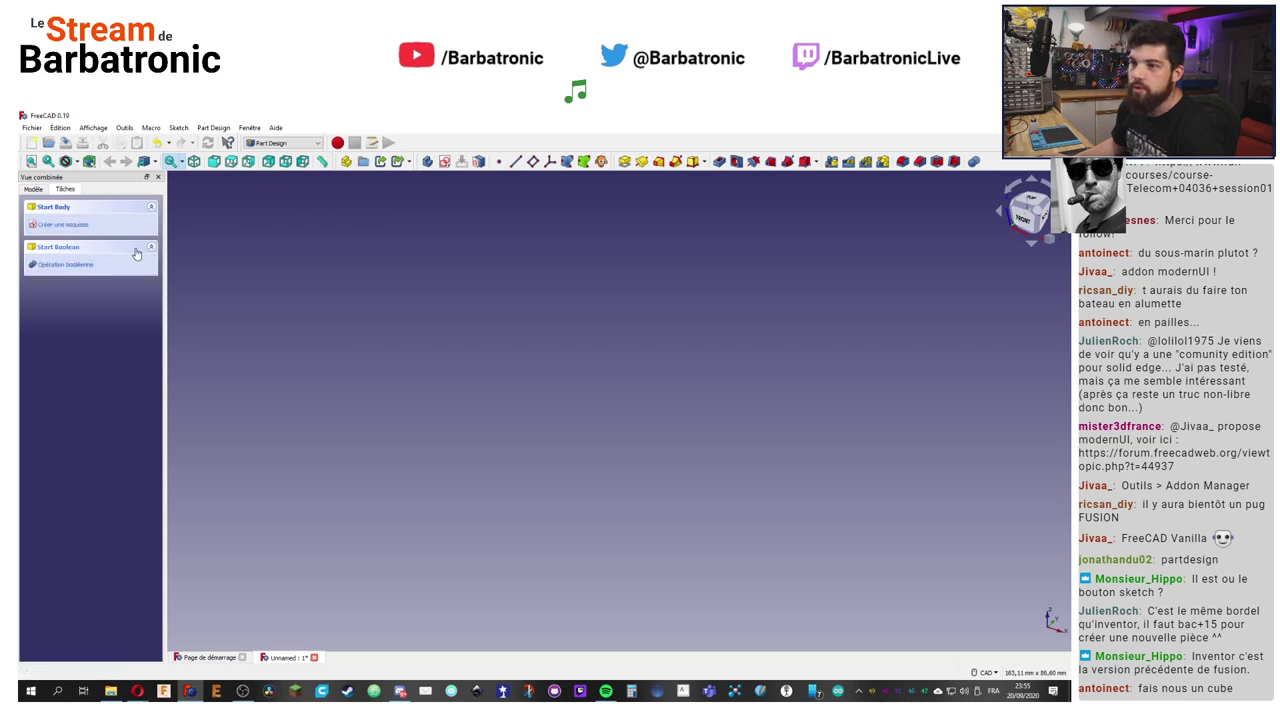
click(73, 229)
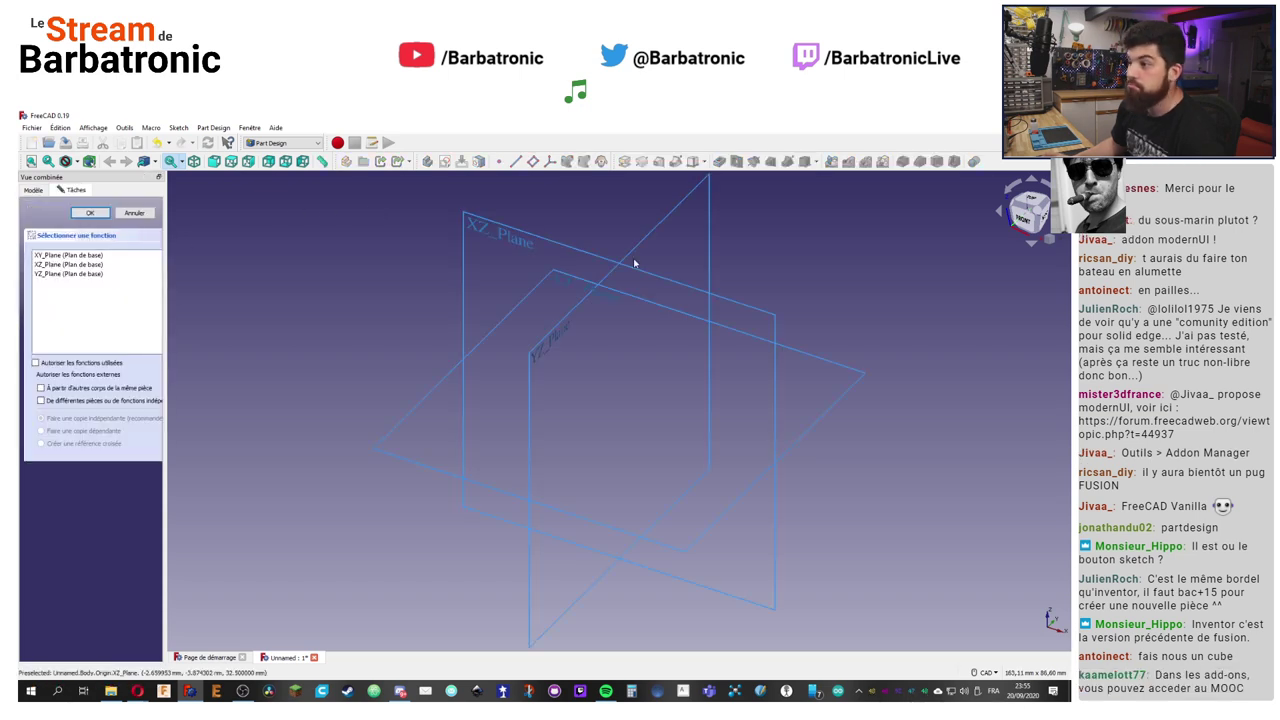
click(545, 285)
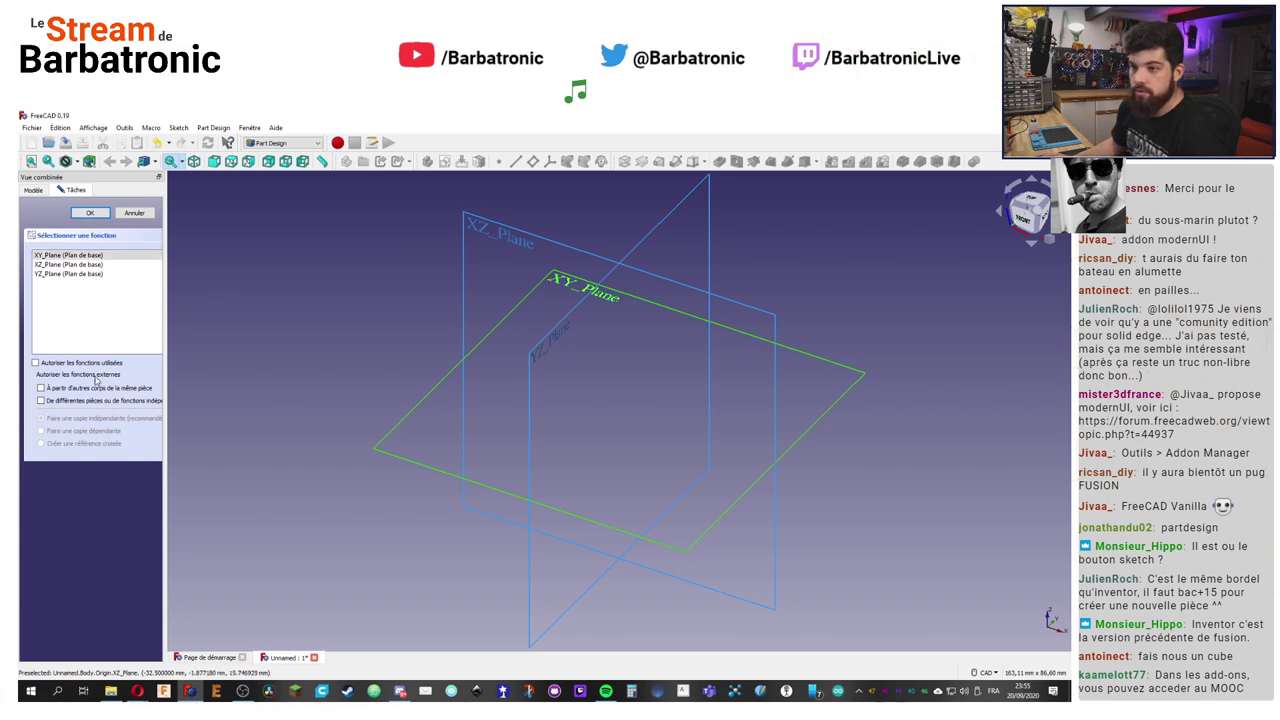
click(89, 213)
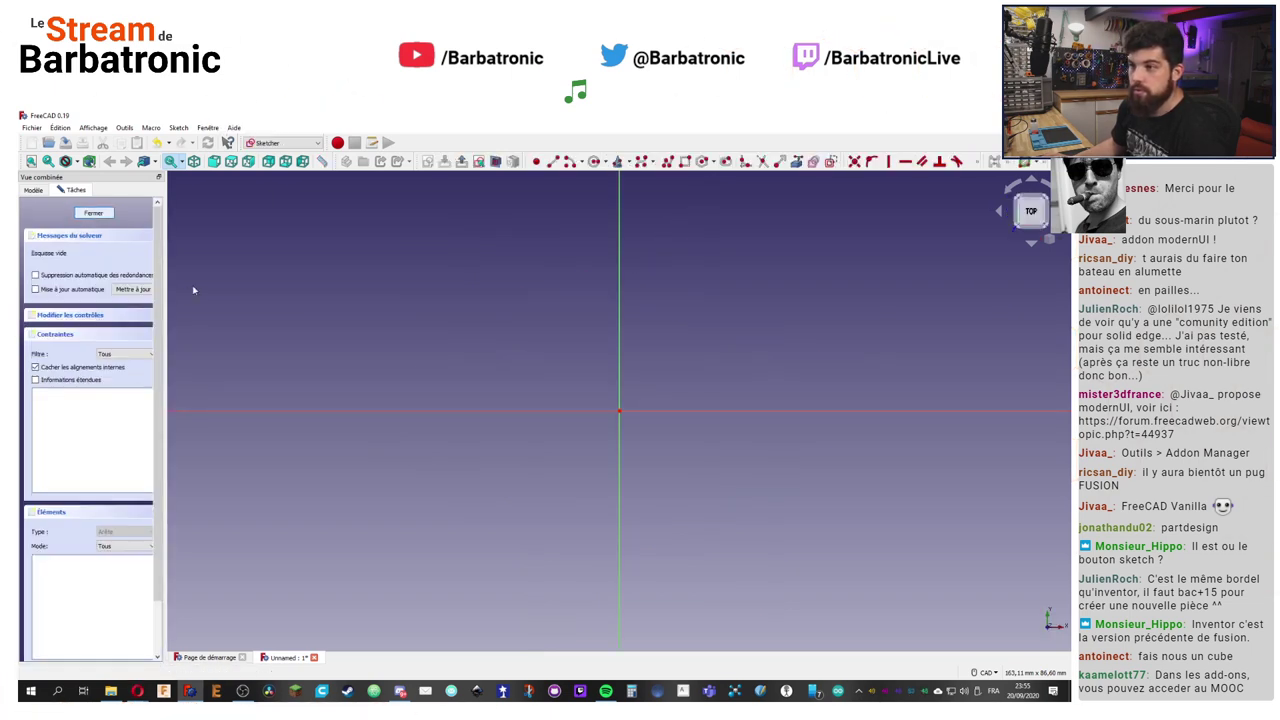
click(713, 163)
click(315, 146)
click(315, 146)
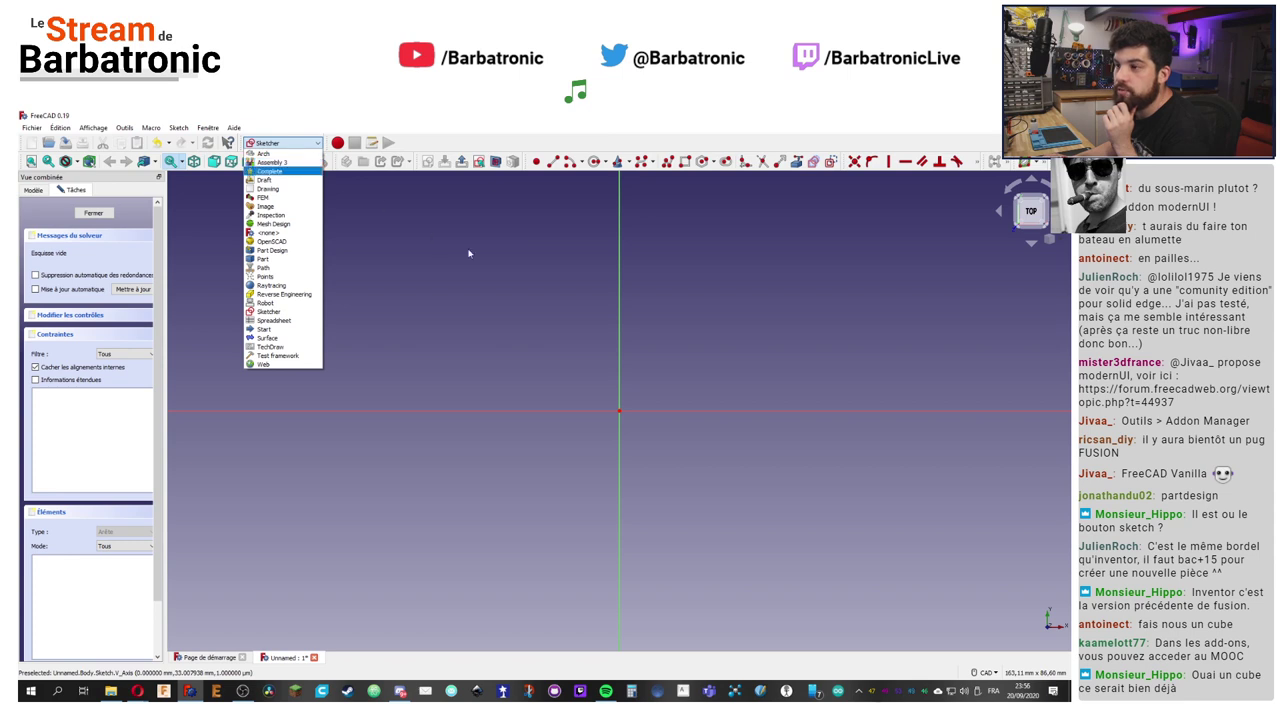
click(548, 280)
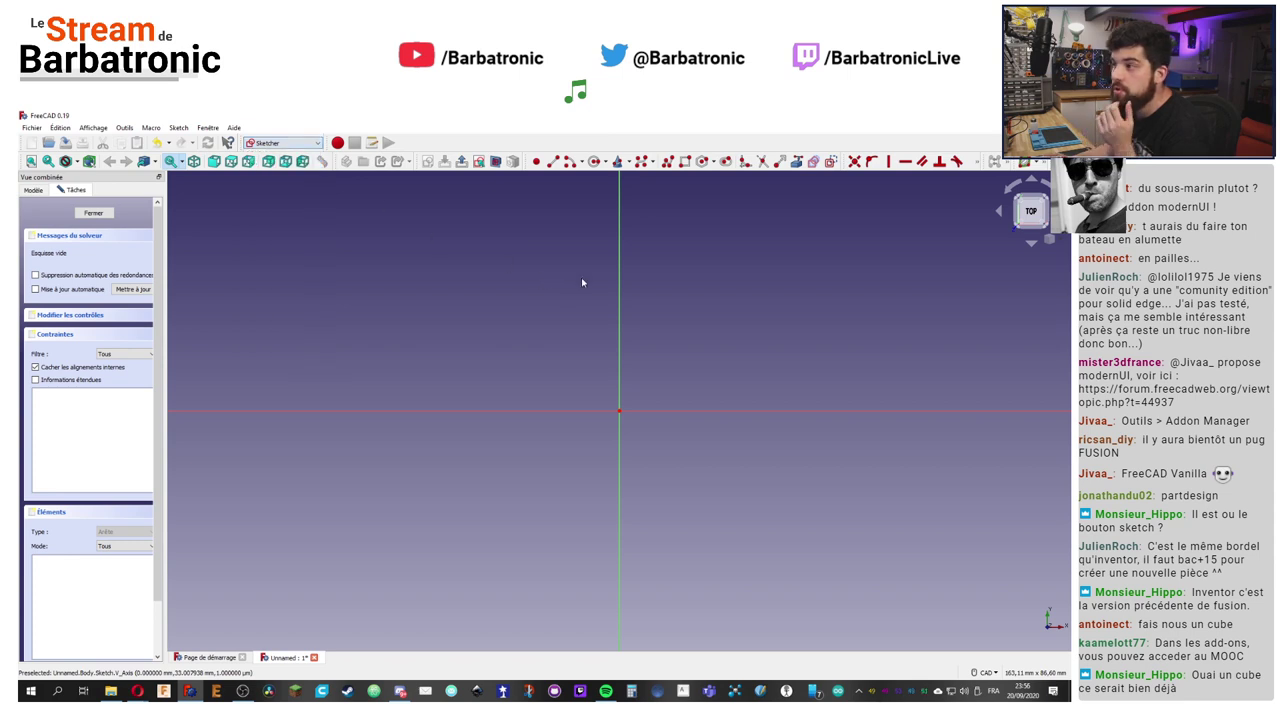
click(712, 162)
click(720, 189)
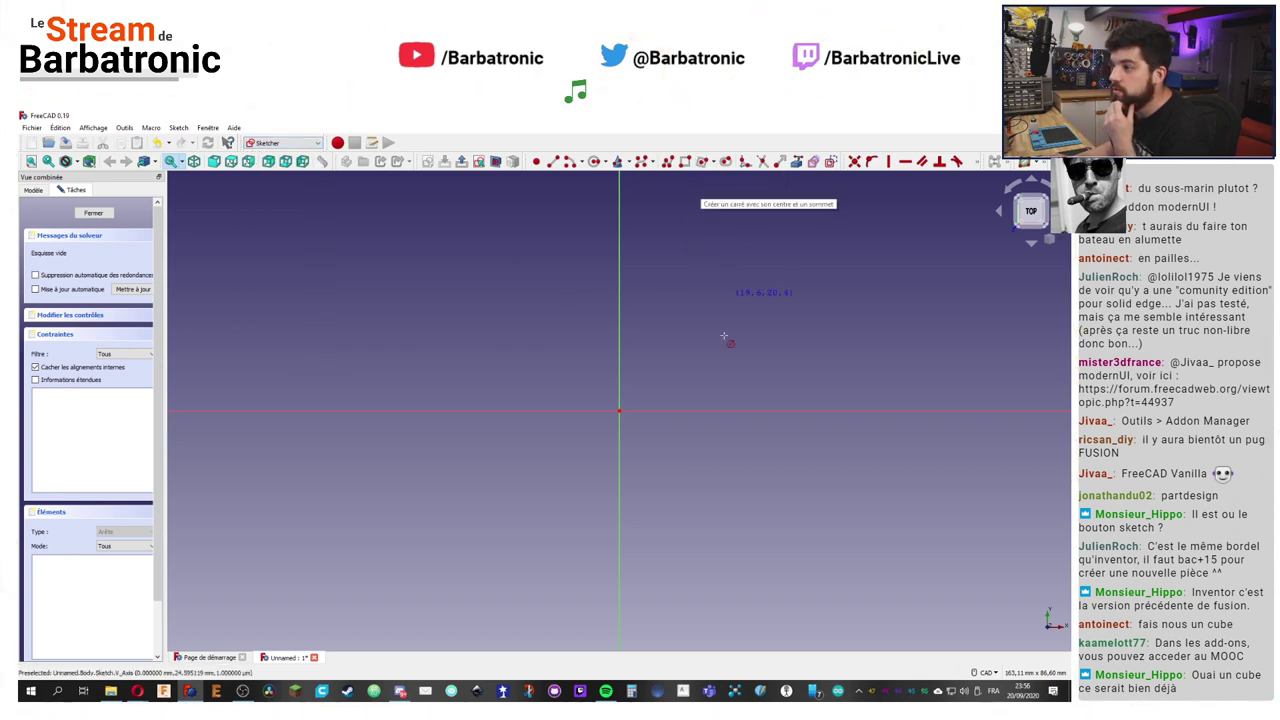
click(620, 410)
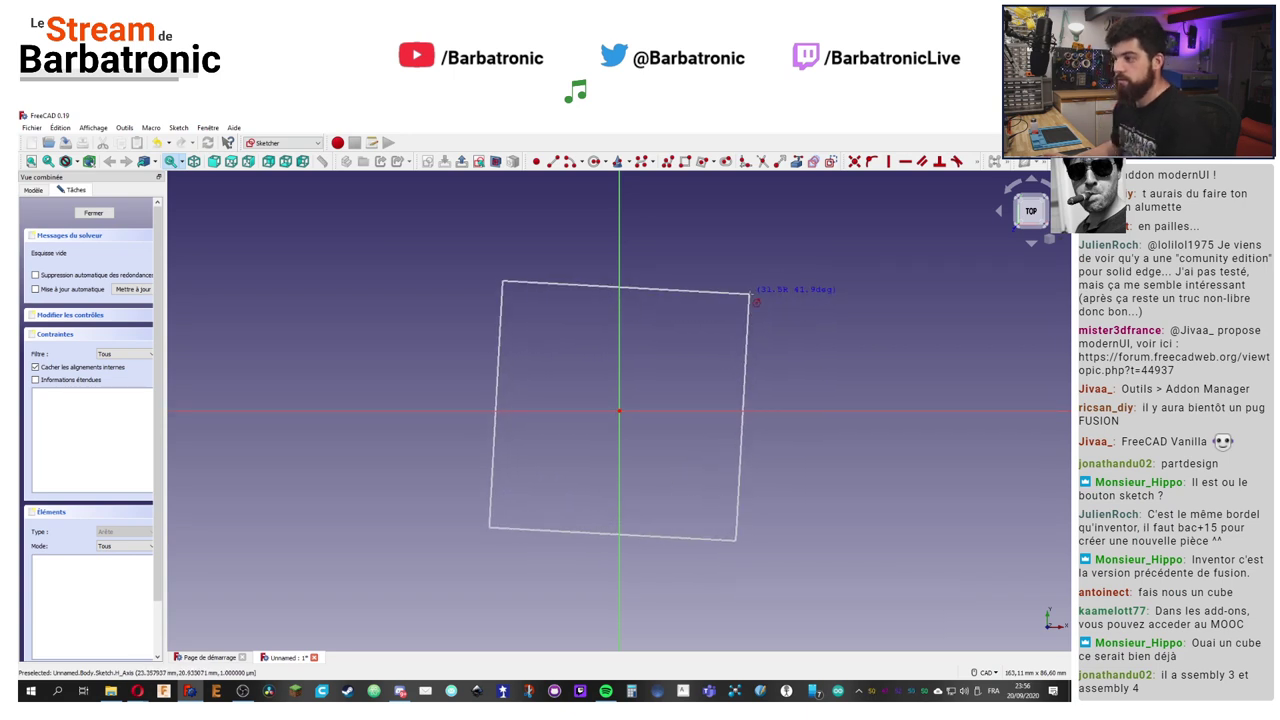
right_click(750, 298)
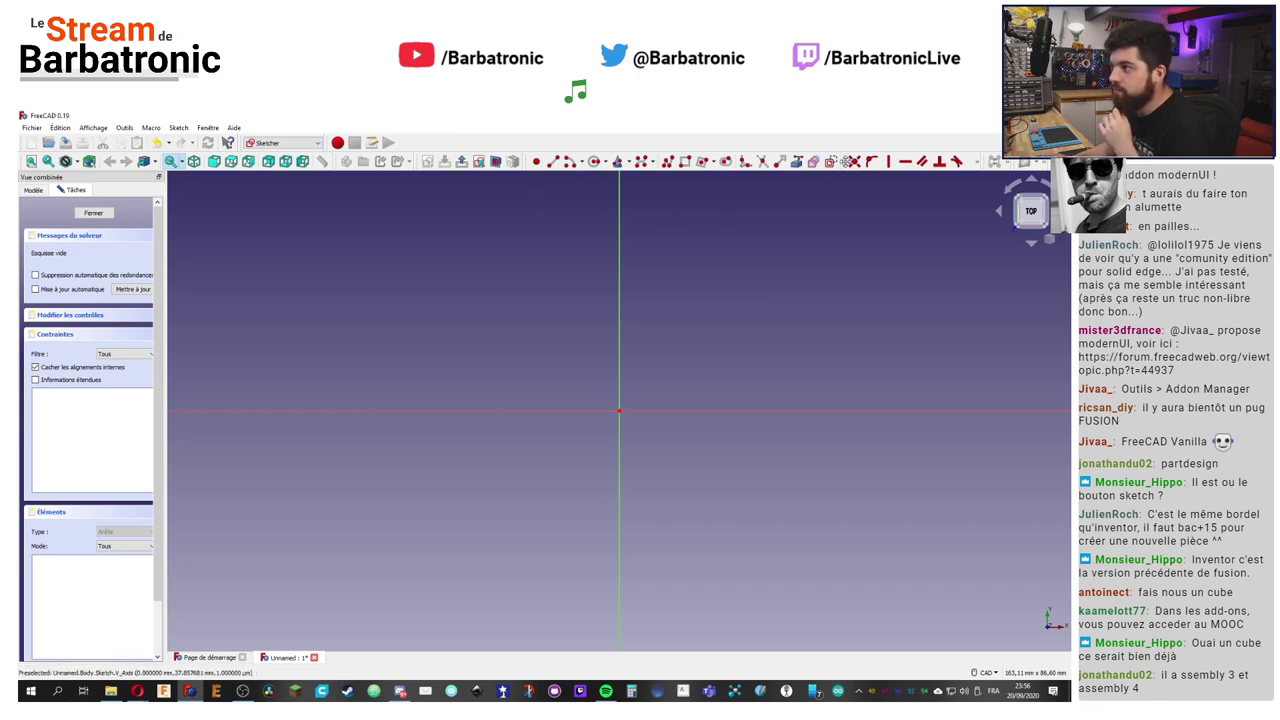
Step: Move the Sketcher constraint toolbars onto a second row so every constraint tool is visible
mouse_move(843, 161)
mouse_down()
mouse_move(803, 182)
mouse_move(530, 194)
mouse_move(520, 179)
mouse_move(355, 181)
mouse_up()
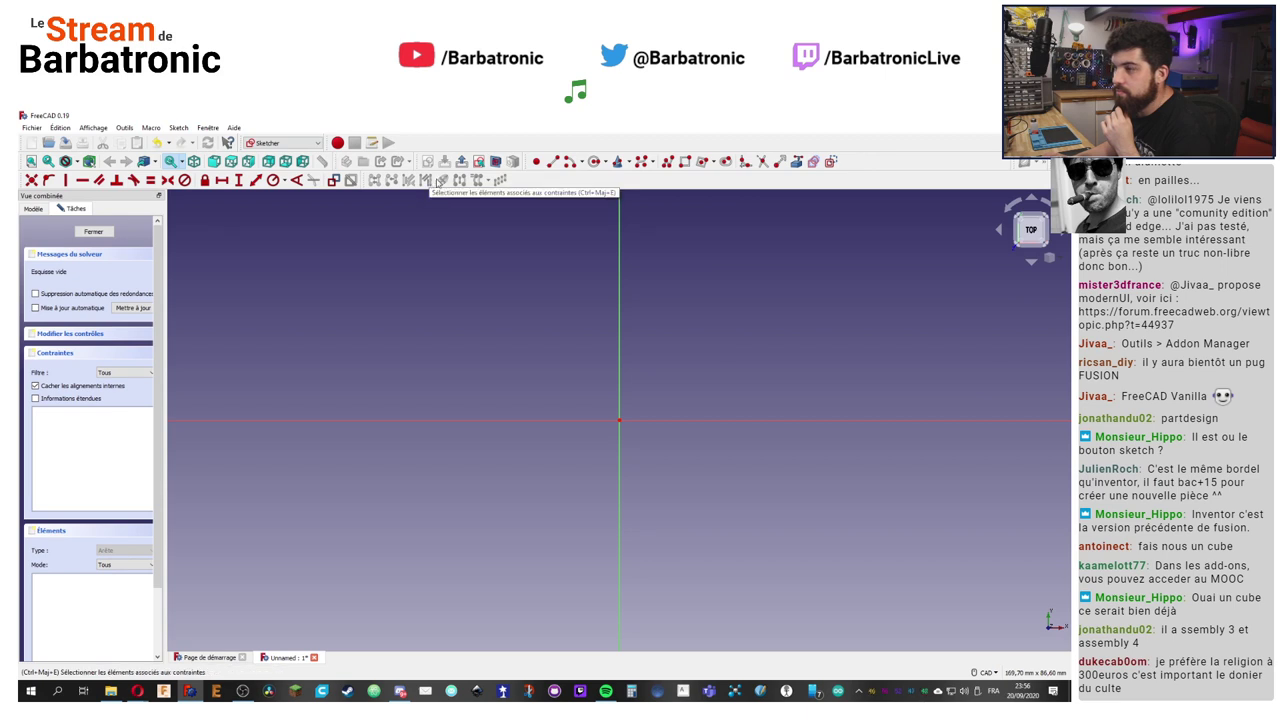
drag(1012, 162, 522, 181)
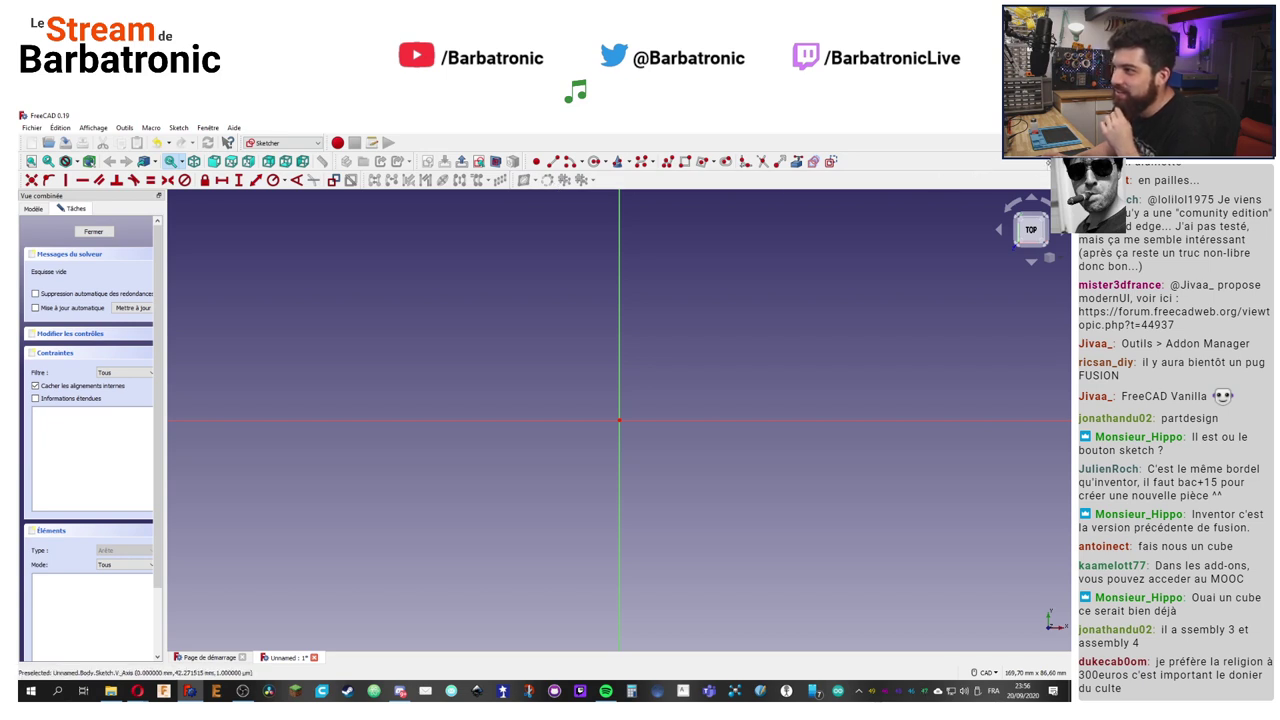
drag(1036, 167, 607, 183)
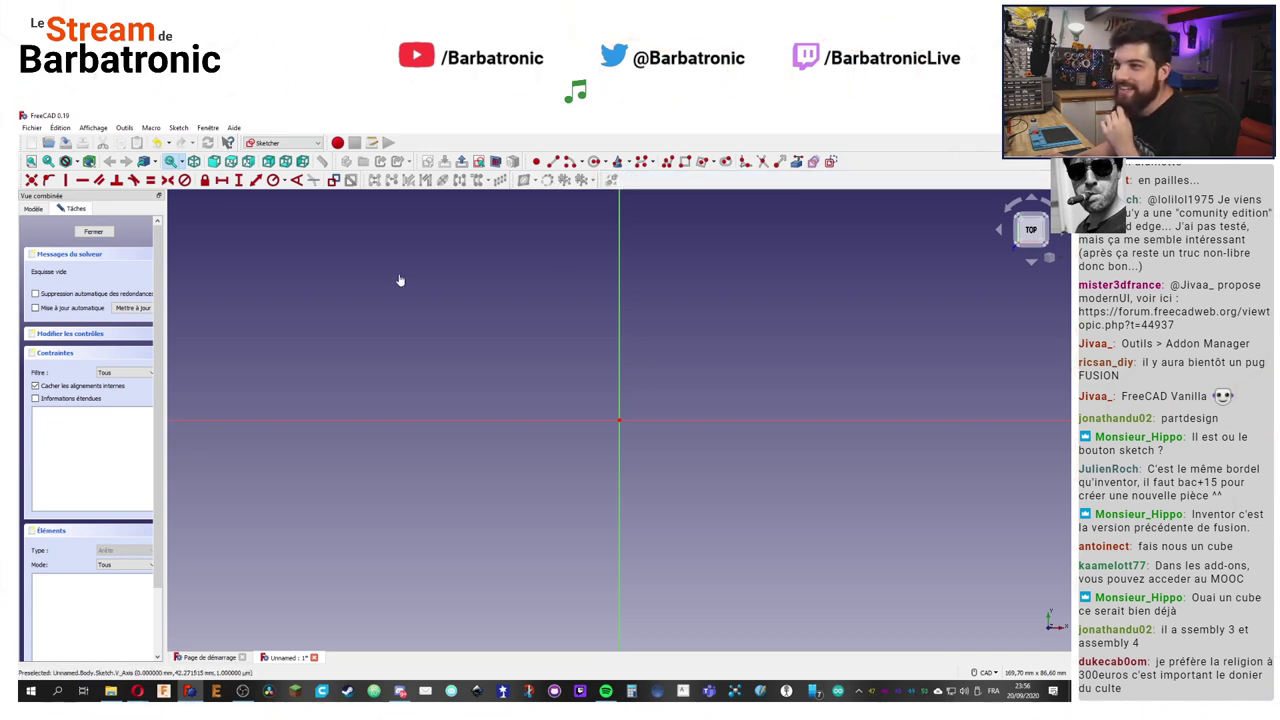
Step: Close the sketch, reopen it from the Modèle tree, and widen the combo view panel
click(93, 232)
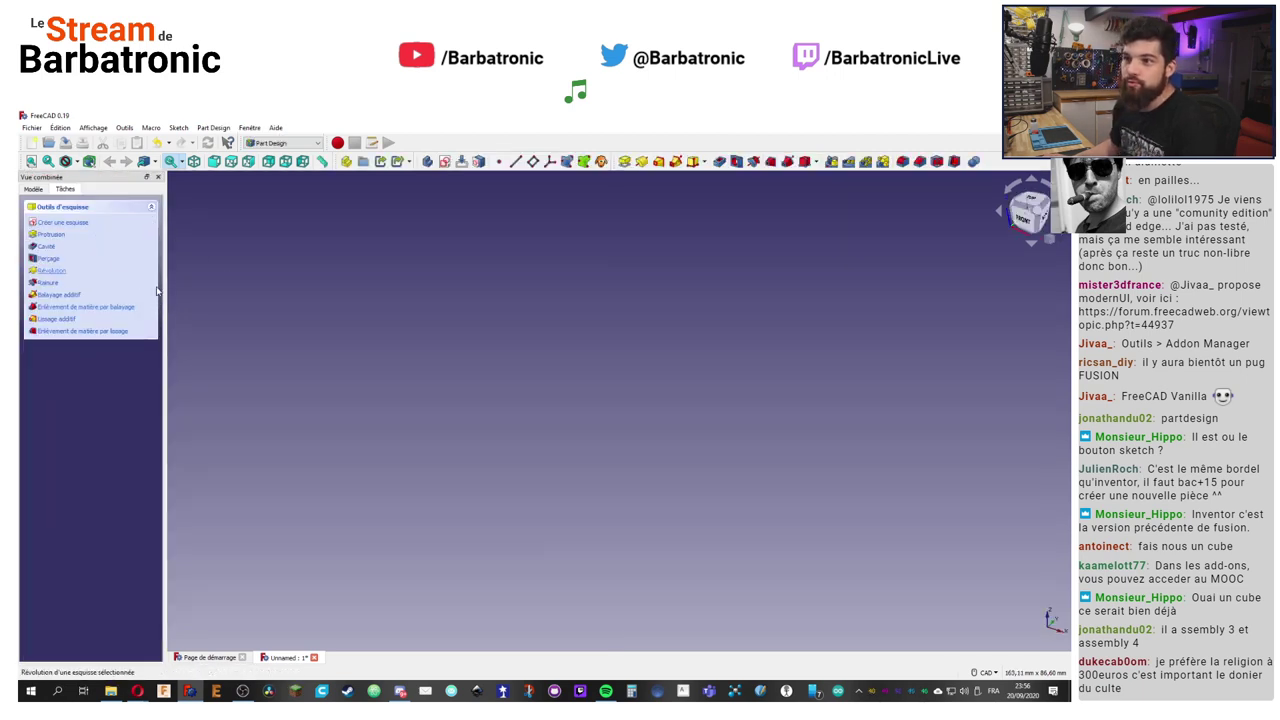
click(33, 188)
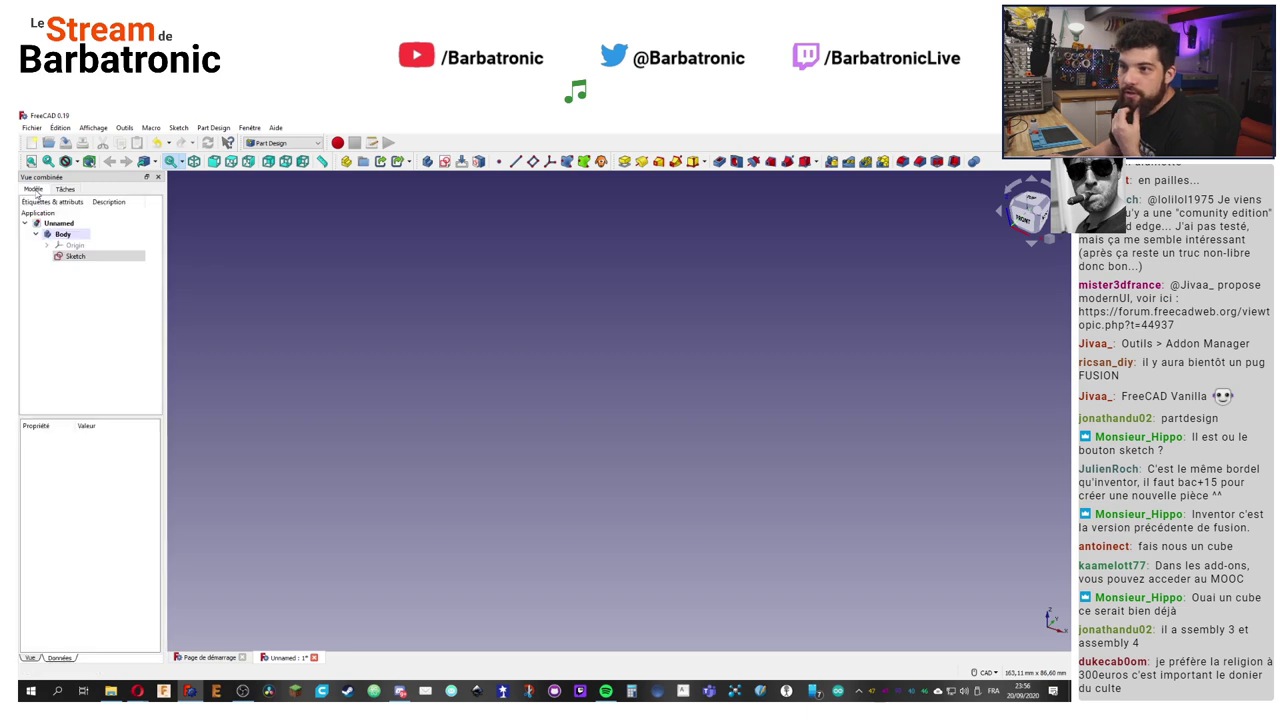
click(75, 256)
double_click(80, 256)
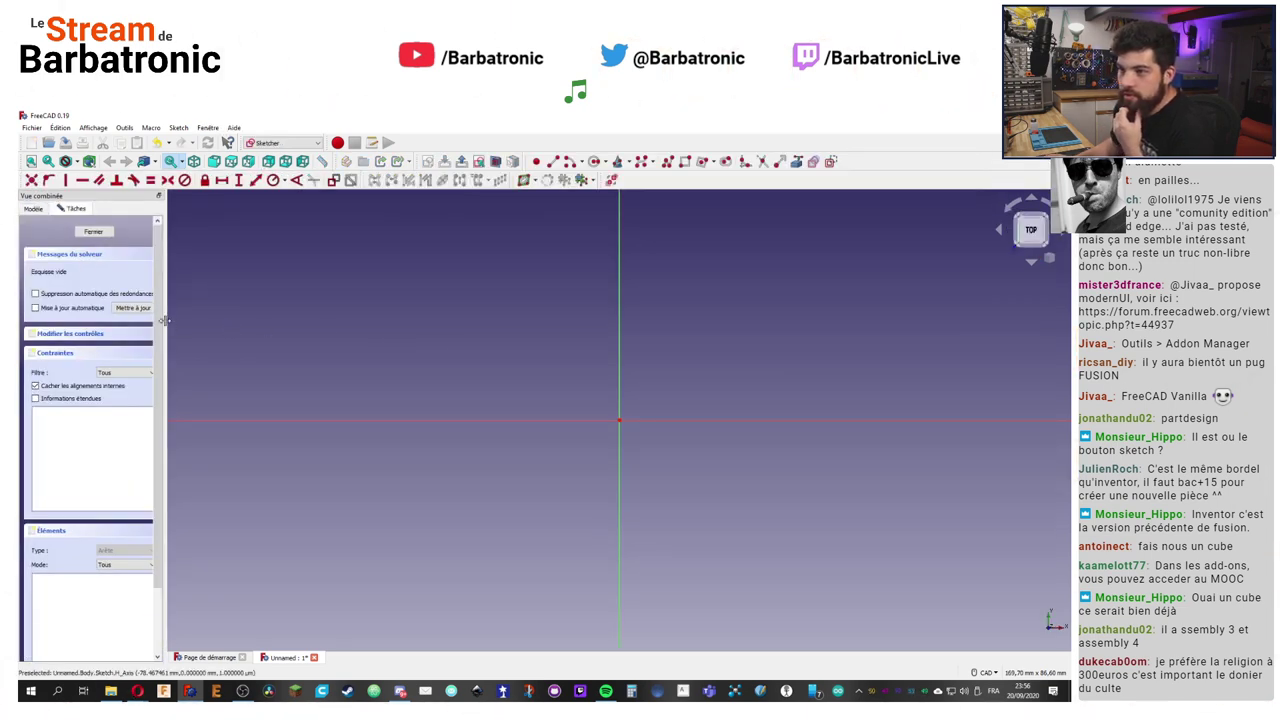
drag(165, 320, 236, 320)
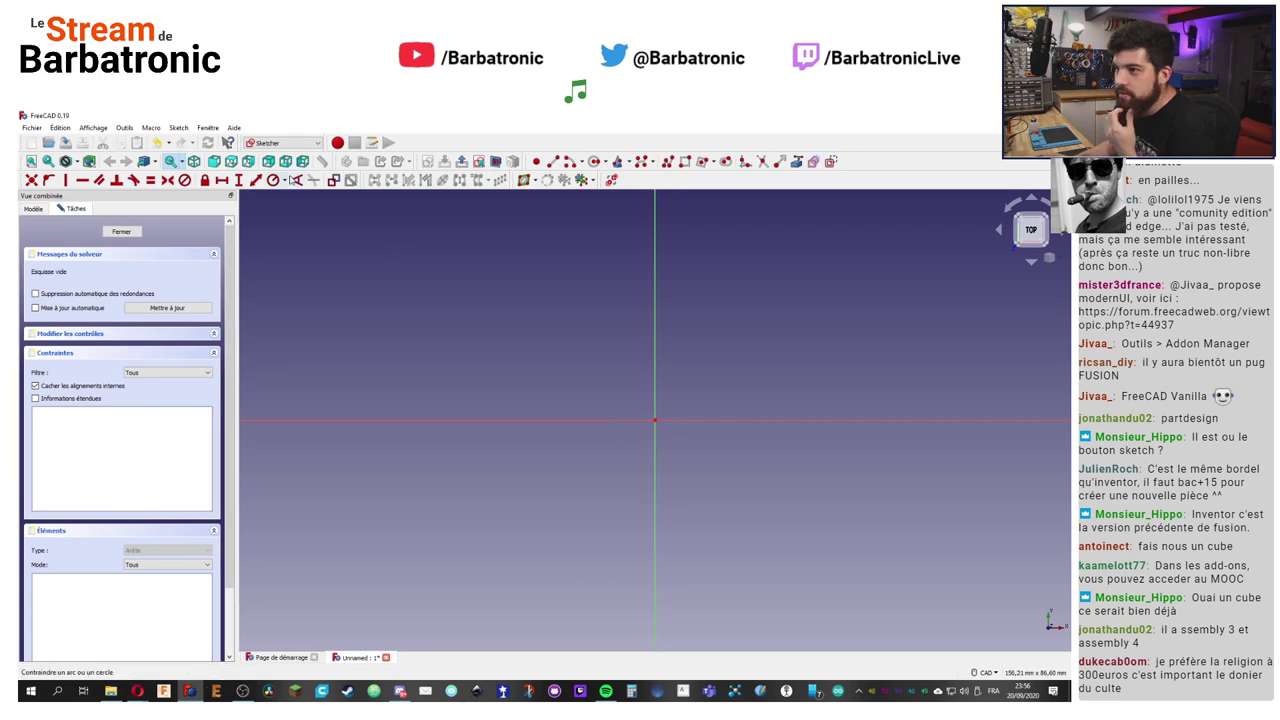
Step: Choose Carré from the regular polygon dropdown
click(703, 168)
click(607, 152)
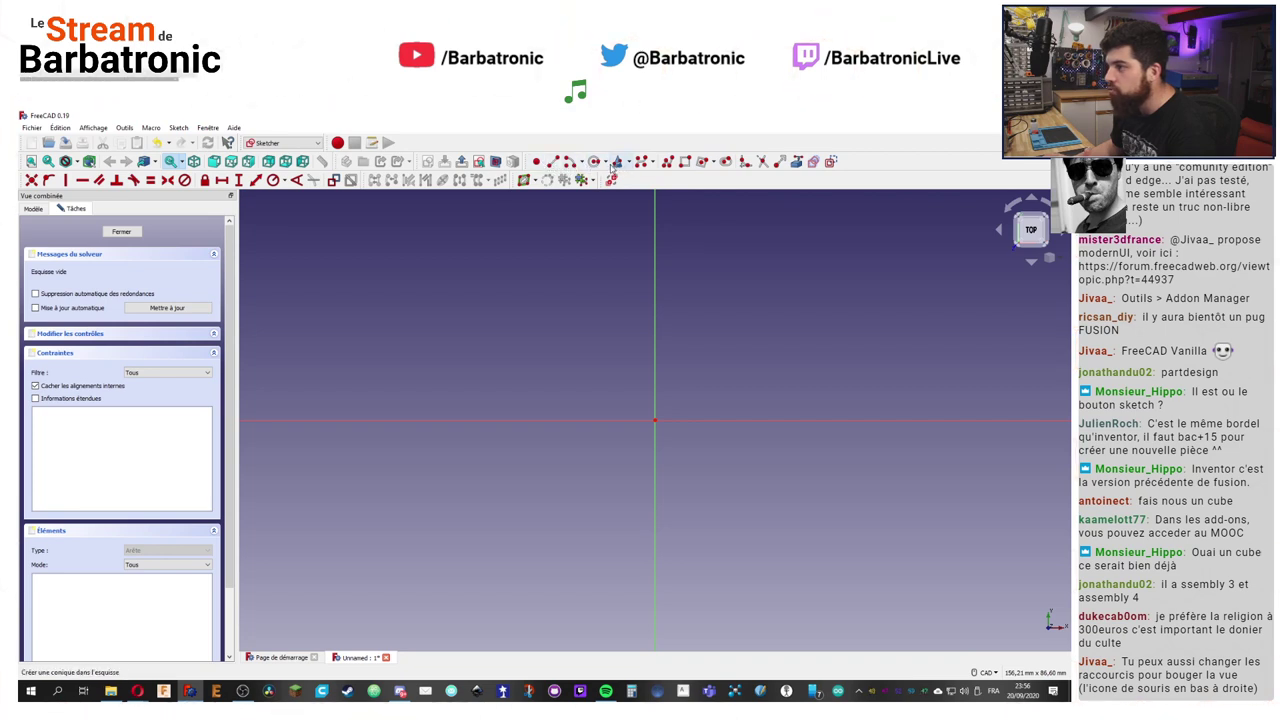
click(605, 163)
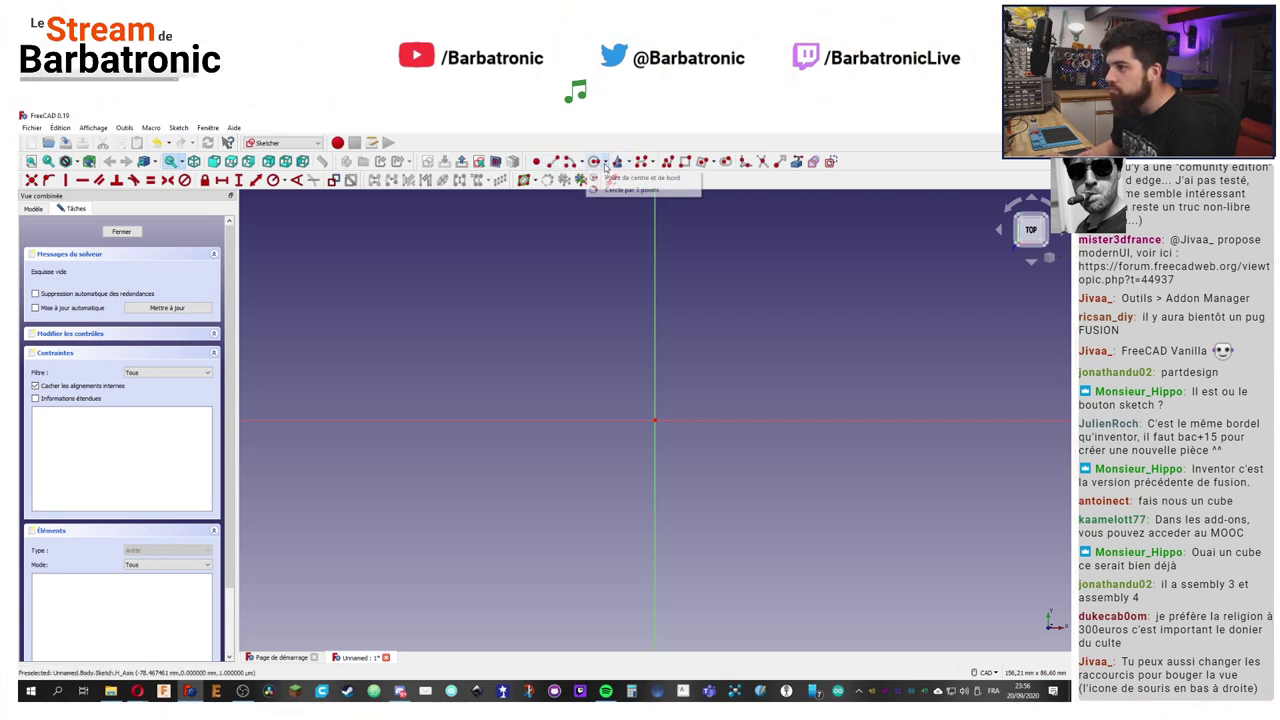
click(712, 163)
click(725, 214)
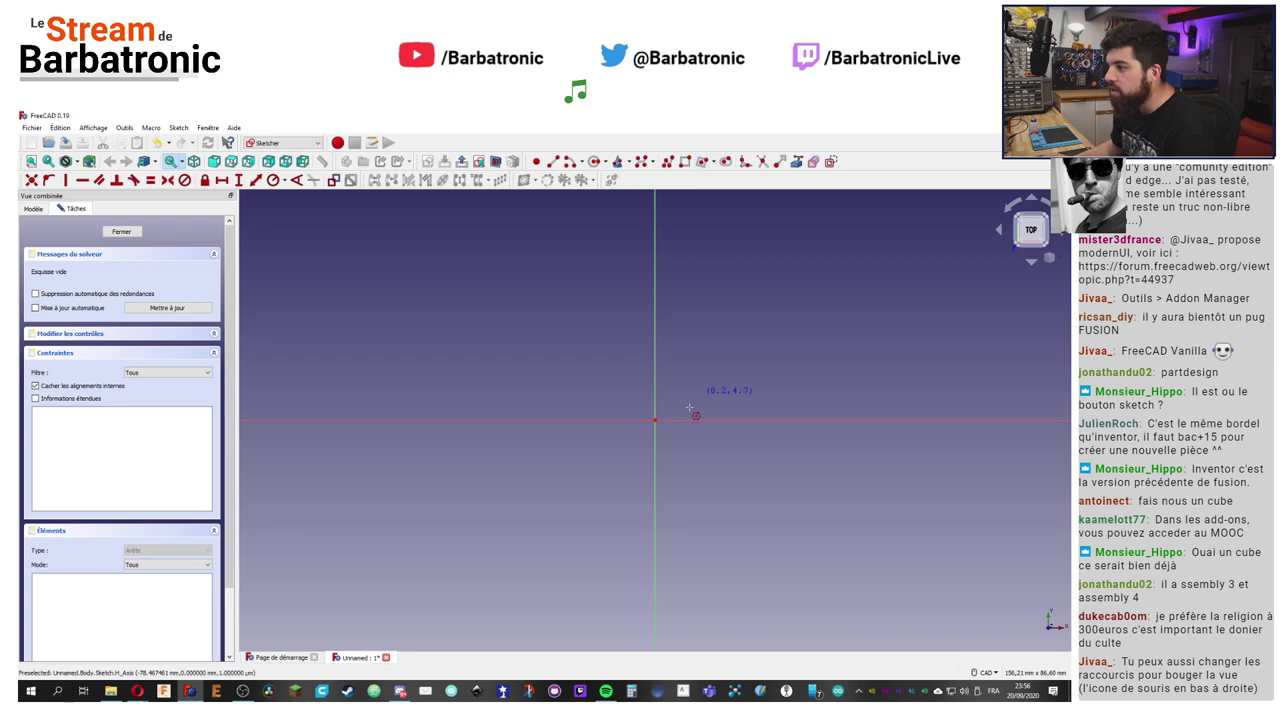
Step: Draw the square centred on the sketch origin with its corner on the construction circle
click(656, 418)
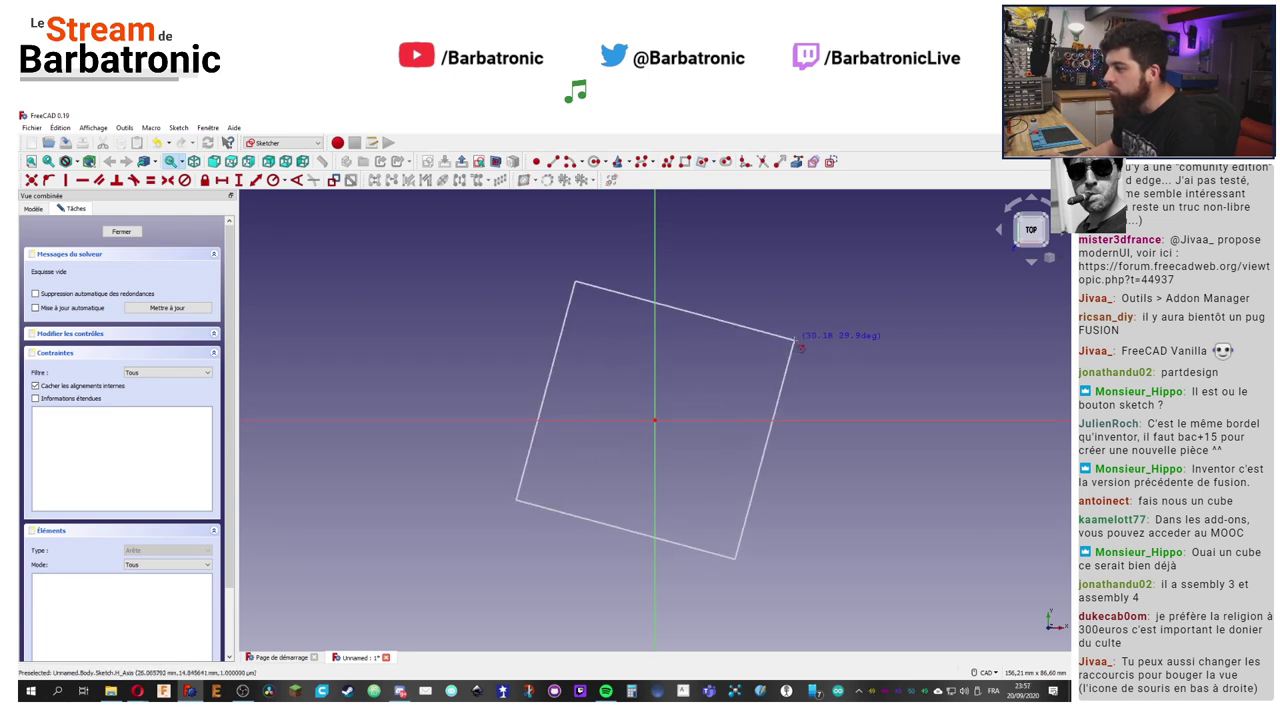
click(810, 323)
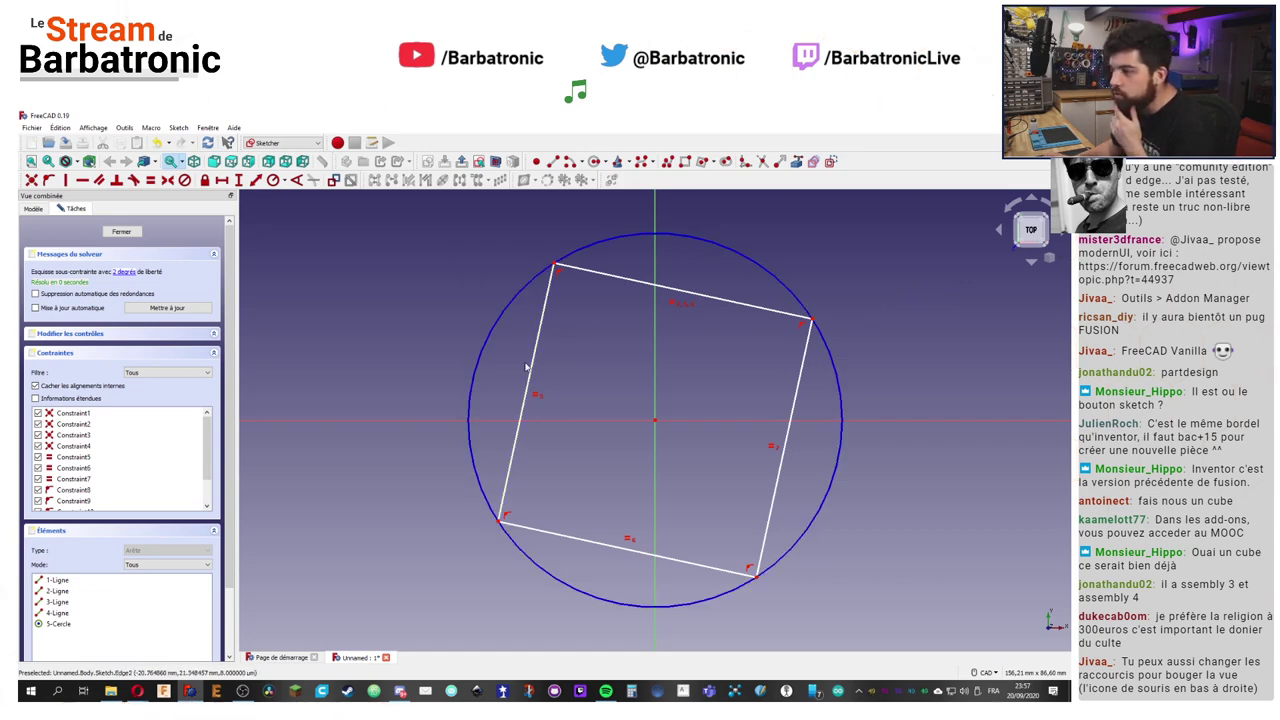
scroll(560, 350, up, 2)
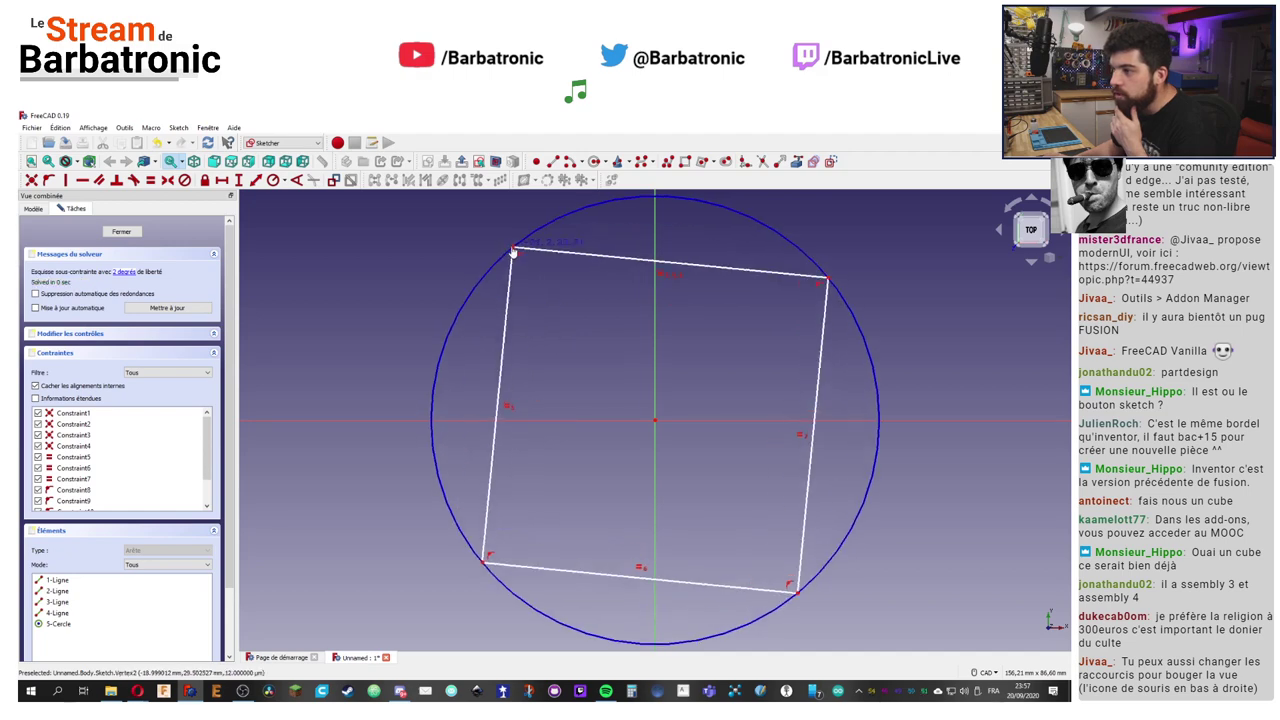
scroll(620, 285, down, 3)
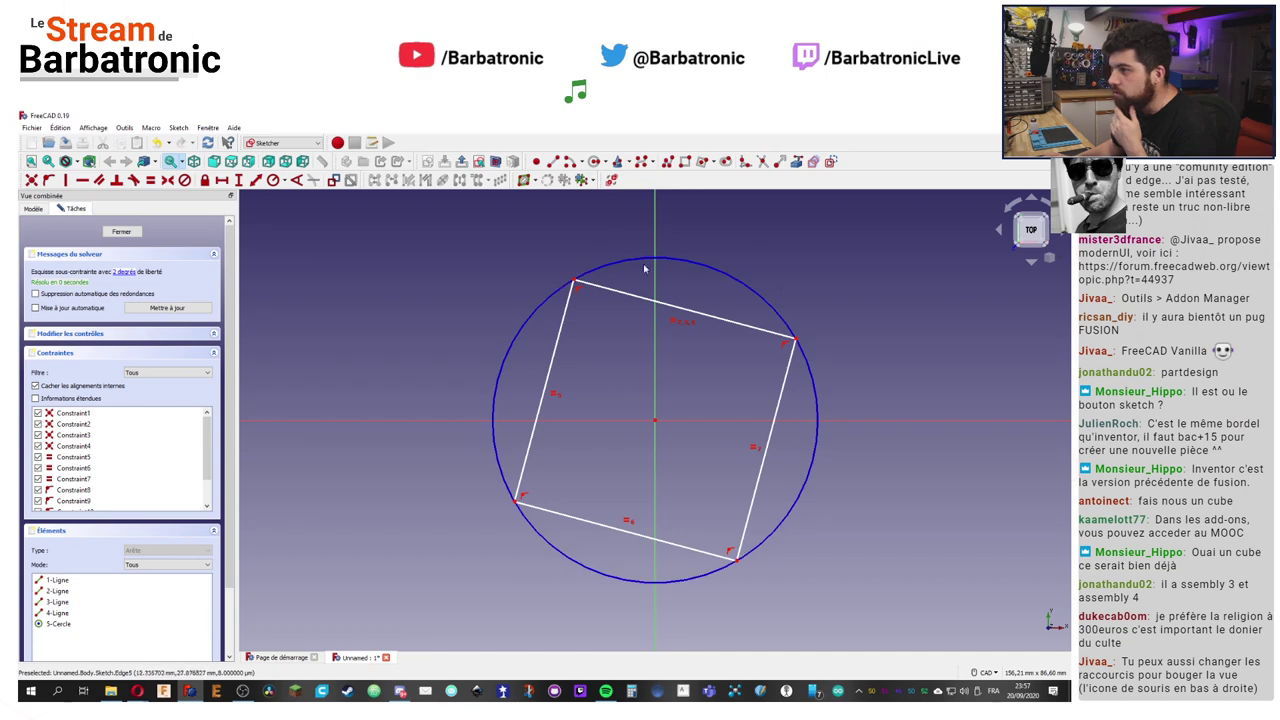
mouse_move(855, 290)
middle_down()
mouse_move(823, 296)
mouse_move(785, 274)
middle_up()
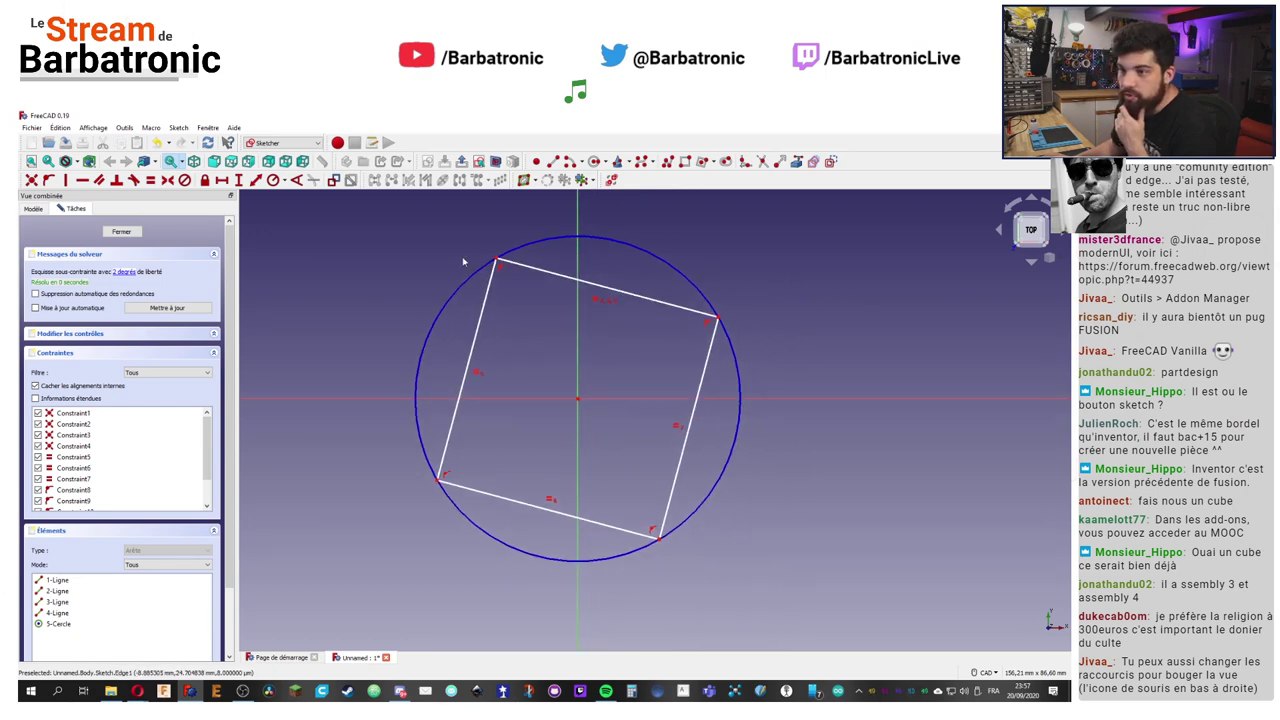
middle_drag(398, 253, 386, 231)
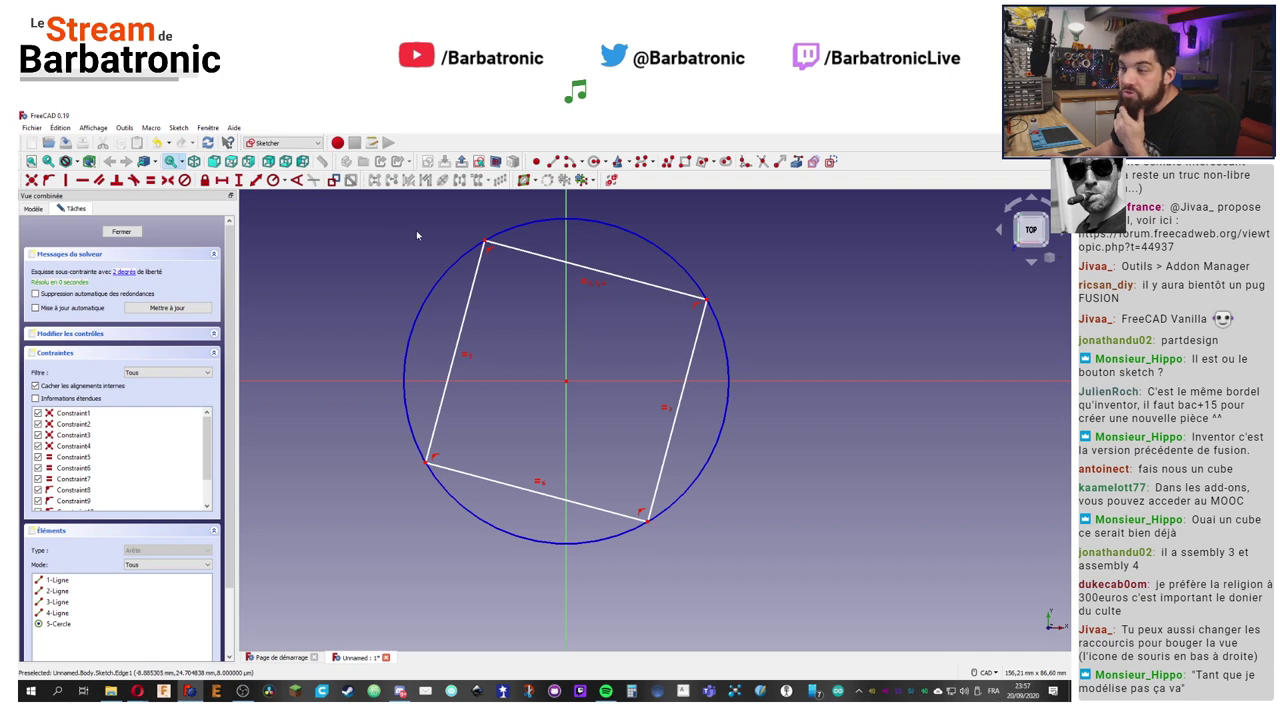
Step: Constrain the square's top edge horizontal, leaving the sketch with 1 degree of freedom
click(478, 252)
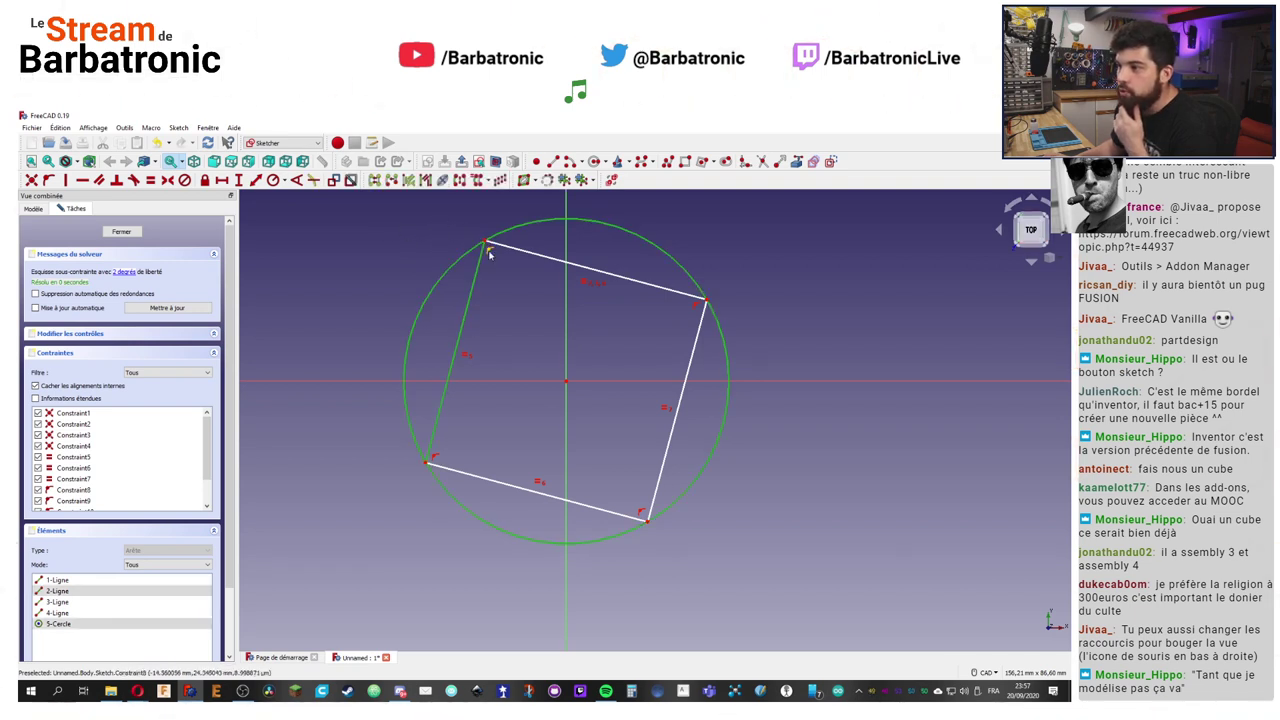
click(440, 226)
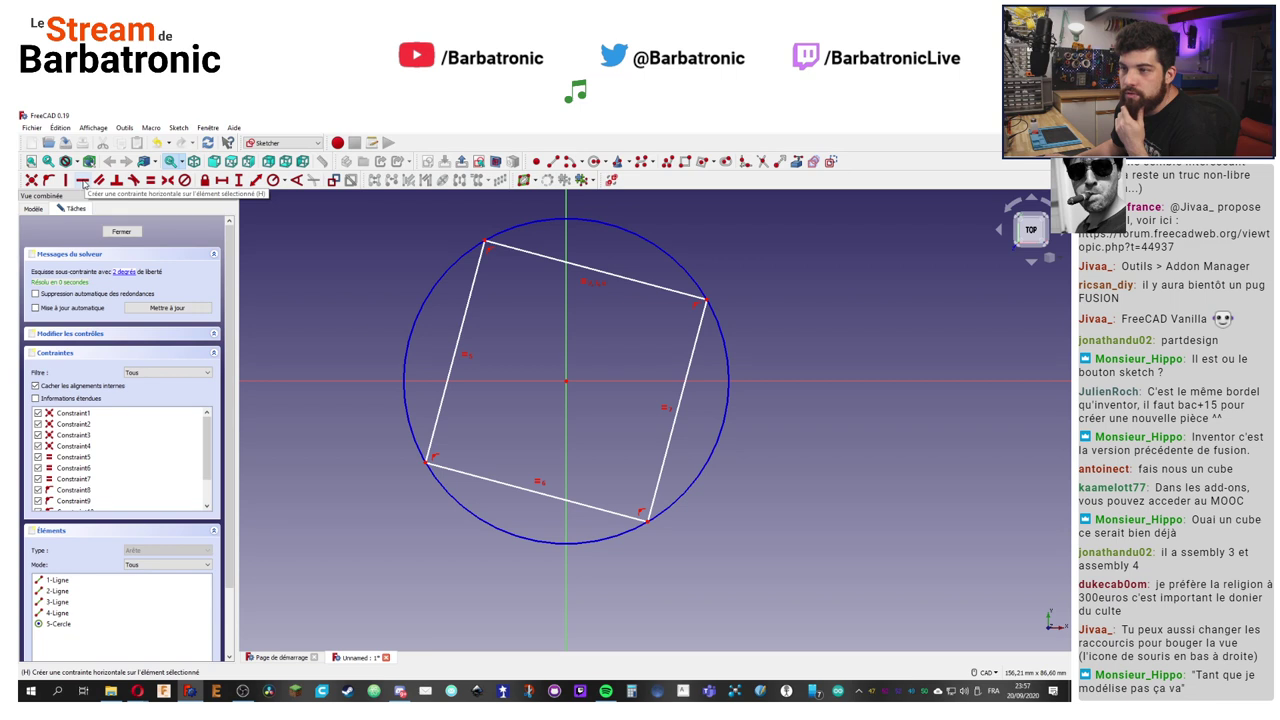
click(84, 181)
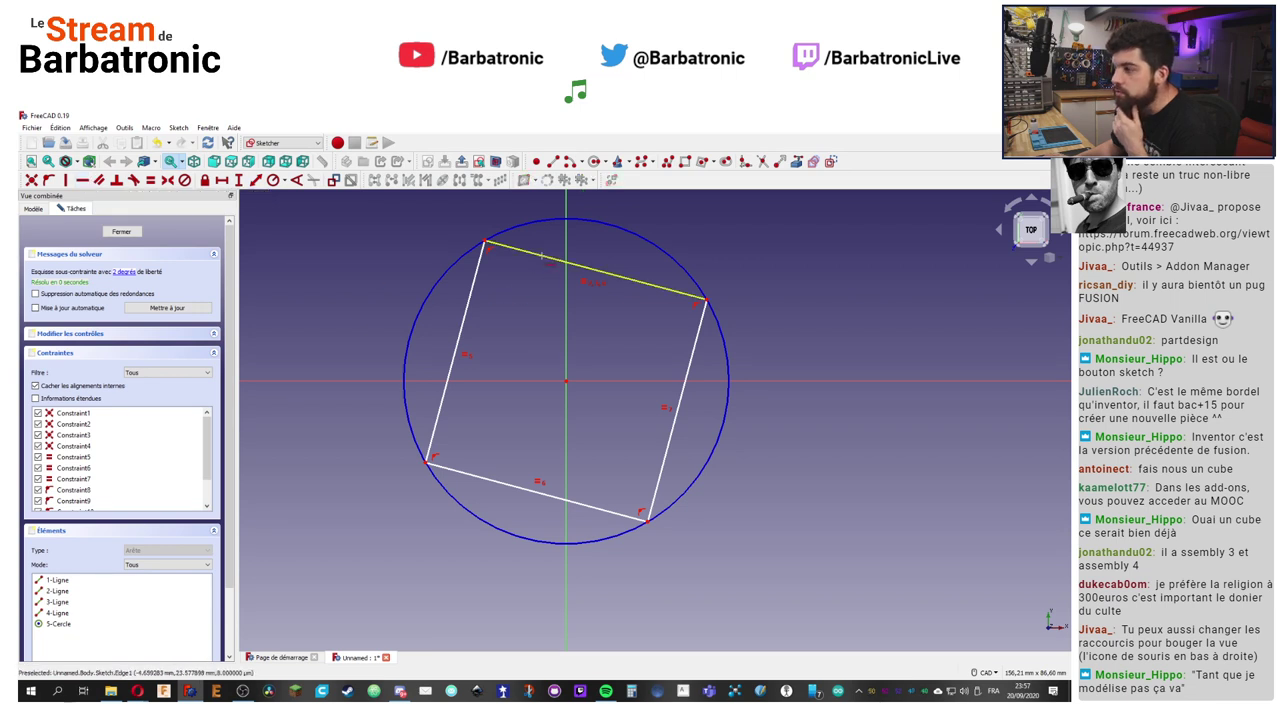
click(541, 258)
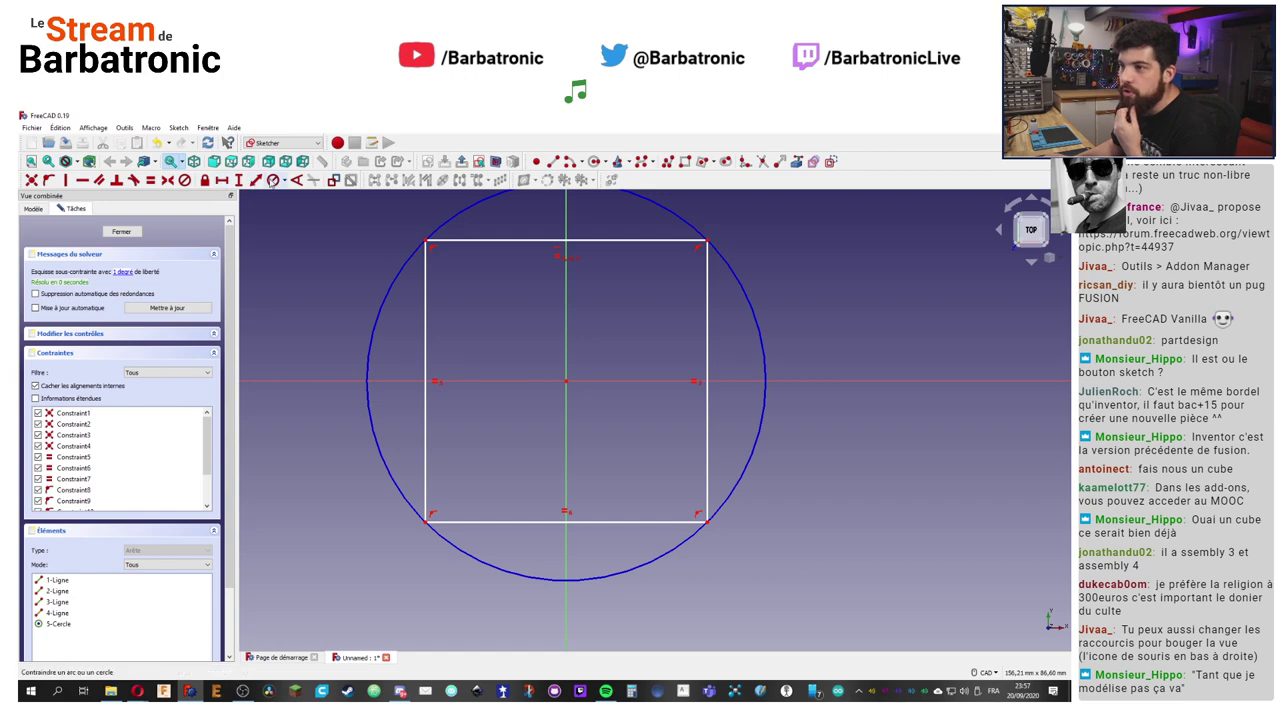
scroll(530, 248, down, 3)
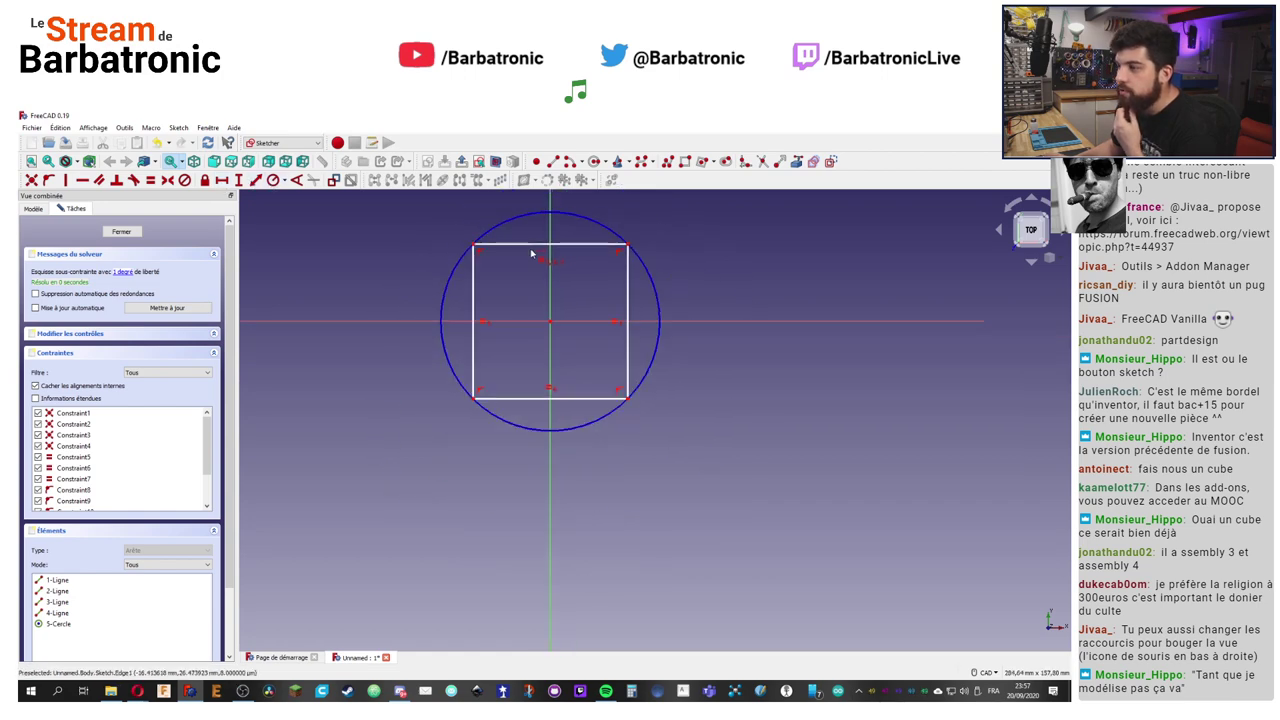
scroll(563, 203, up, 3)
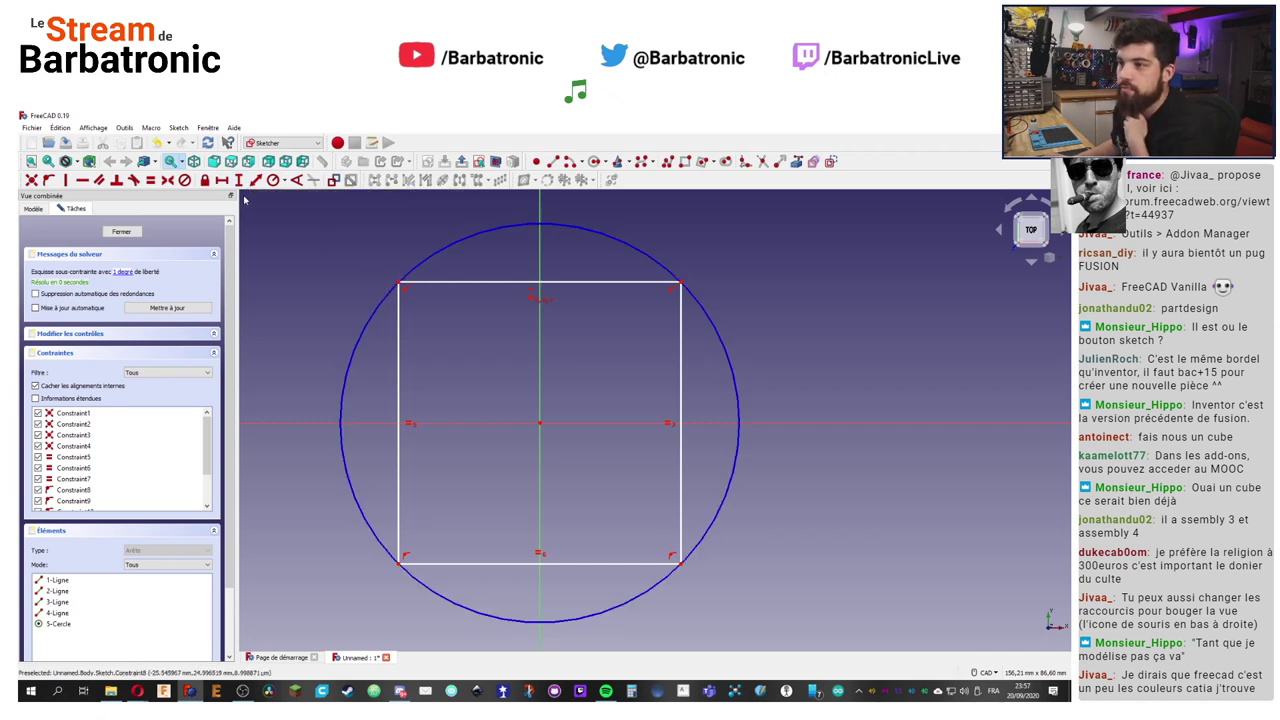
Step: Dimension the square's right edge at 50 mm, then delete that dimension again
click(680, 362)
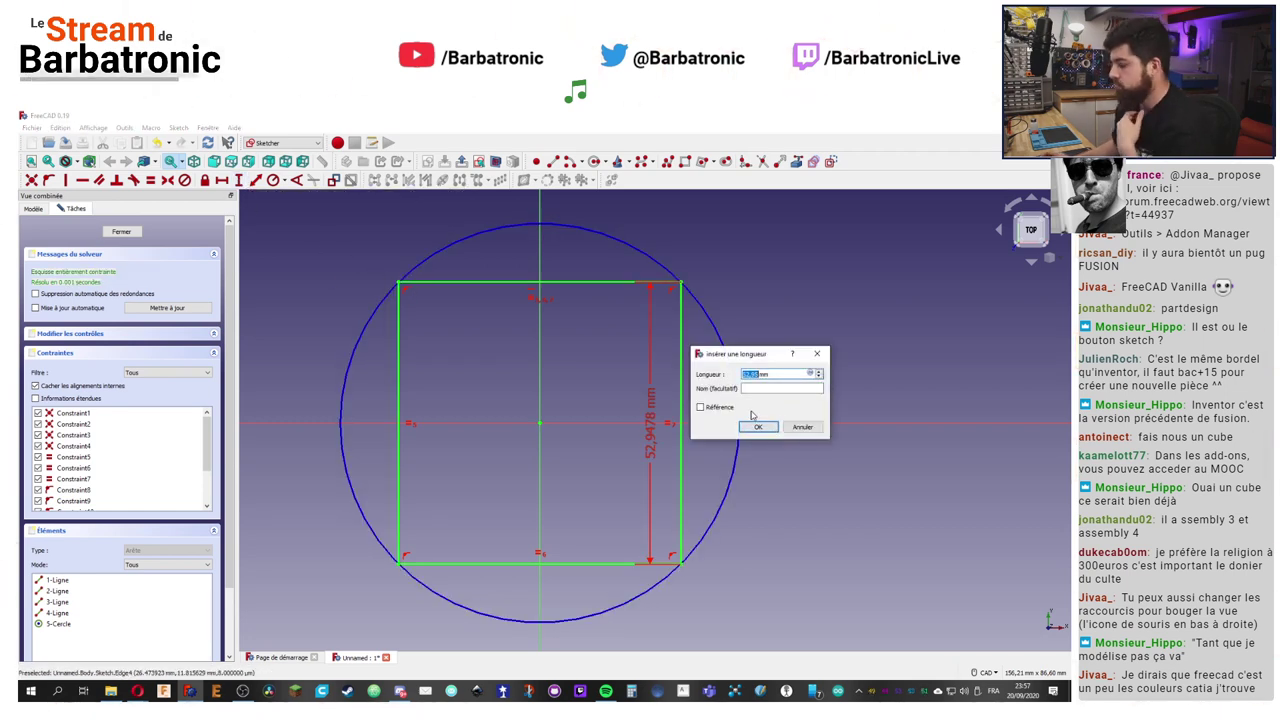
text(50)
key(Return)
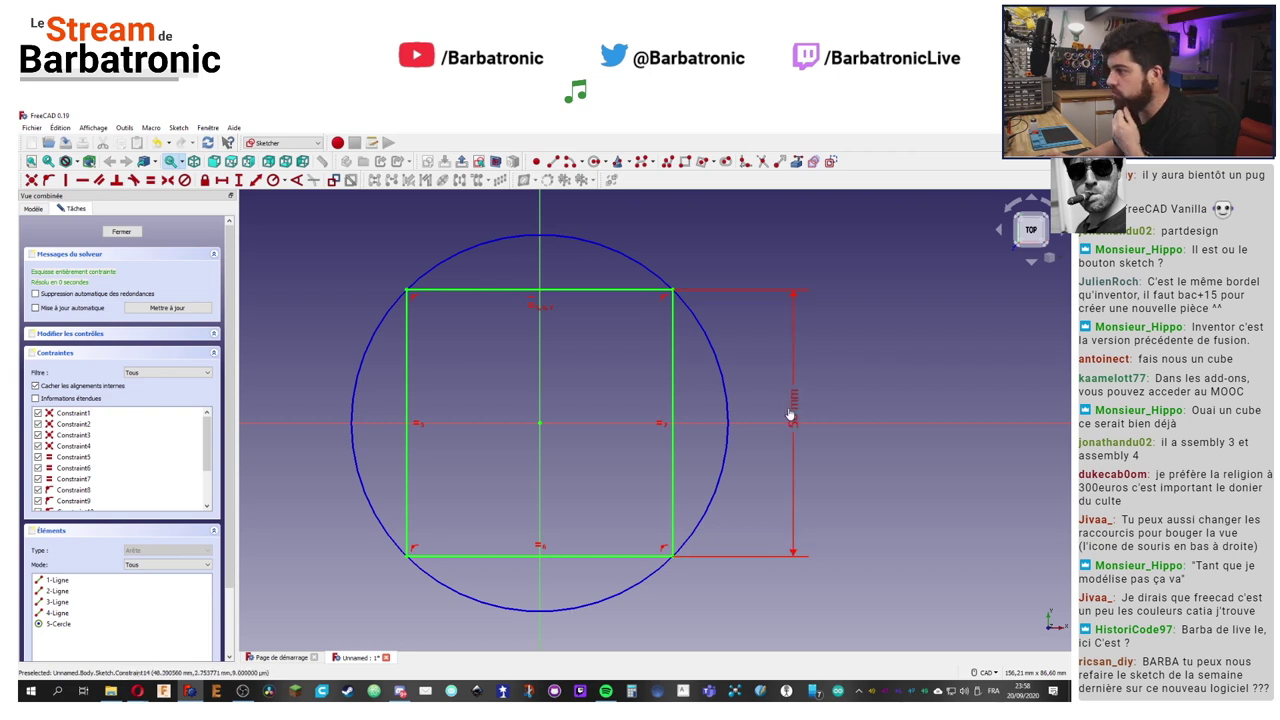
drag(791, 417, 766, 417)
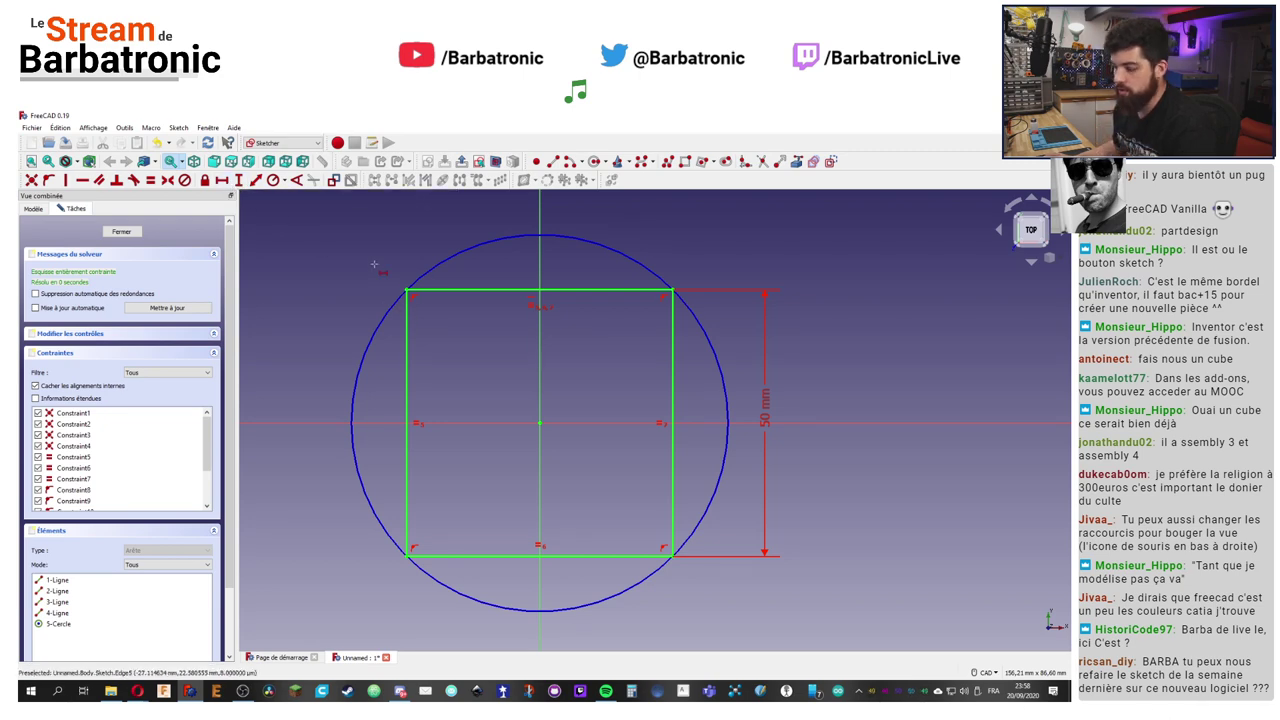
click(766, 422)
key(Delete)
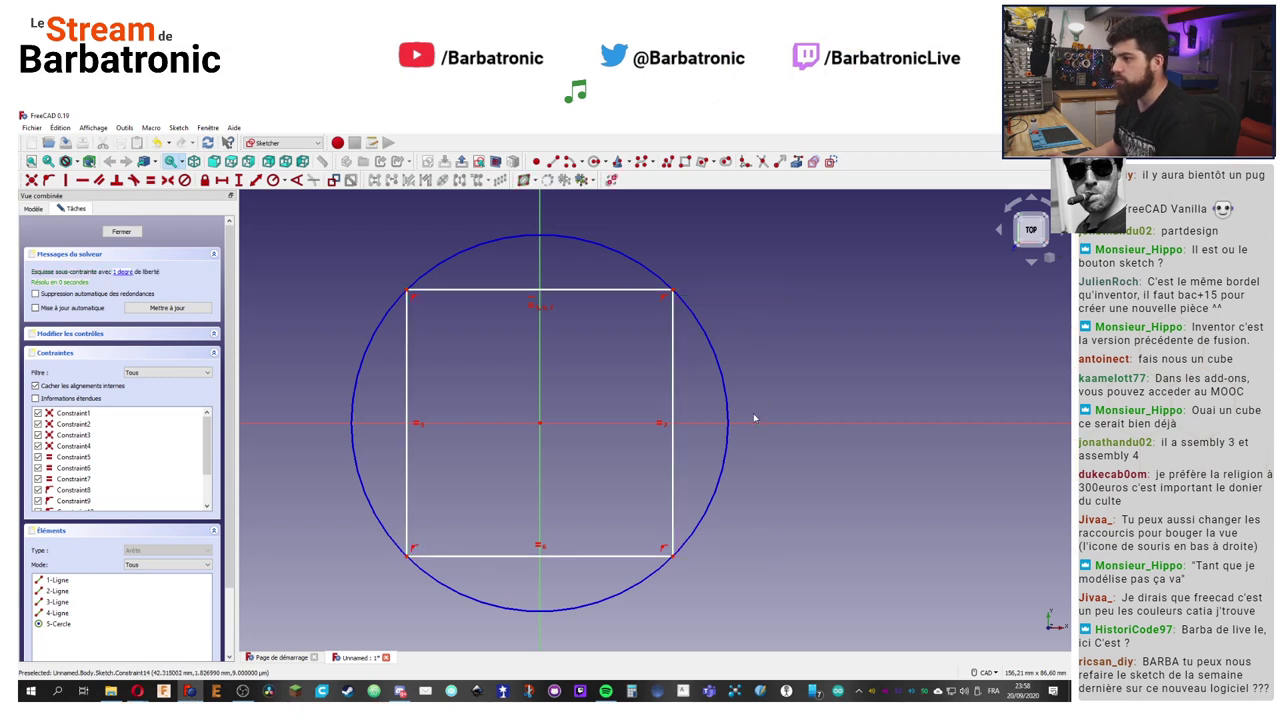
Step: Apply a 50 mm vertical distance constraint to the square's right edge, fully constraining it
click(239, 181)
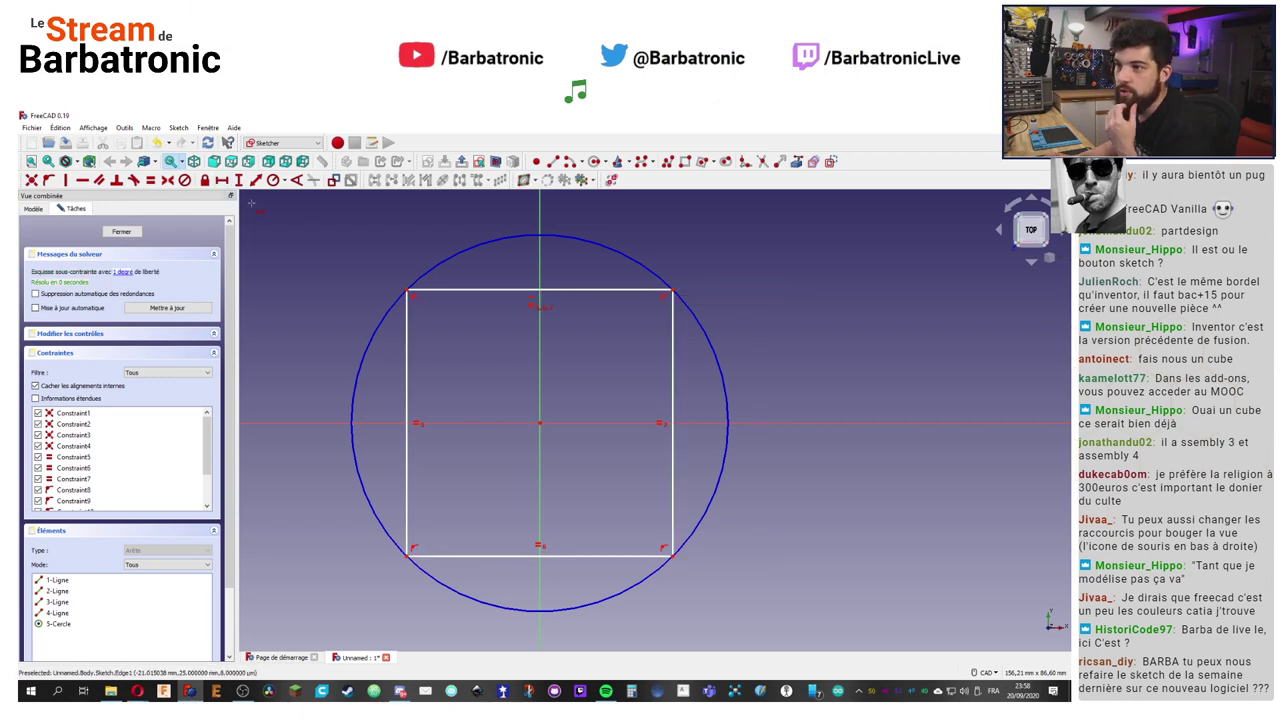
click(407, 352)
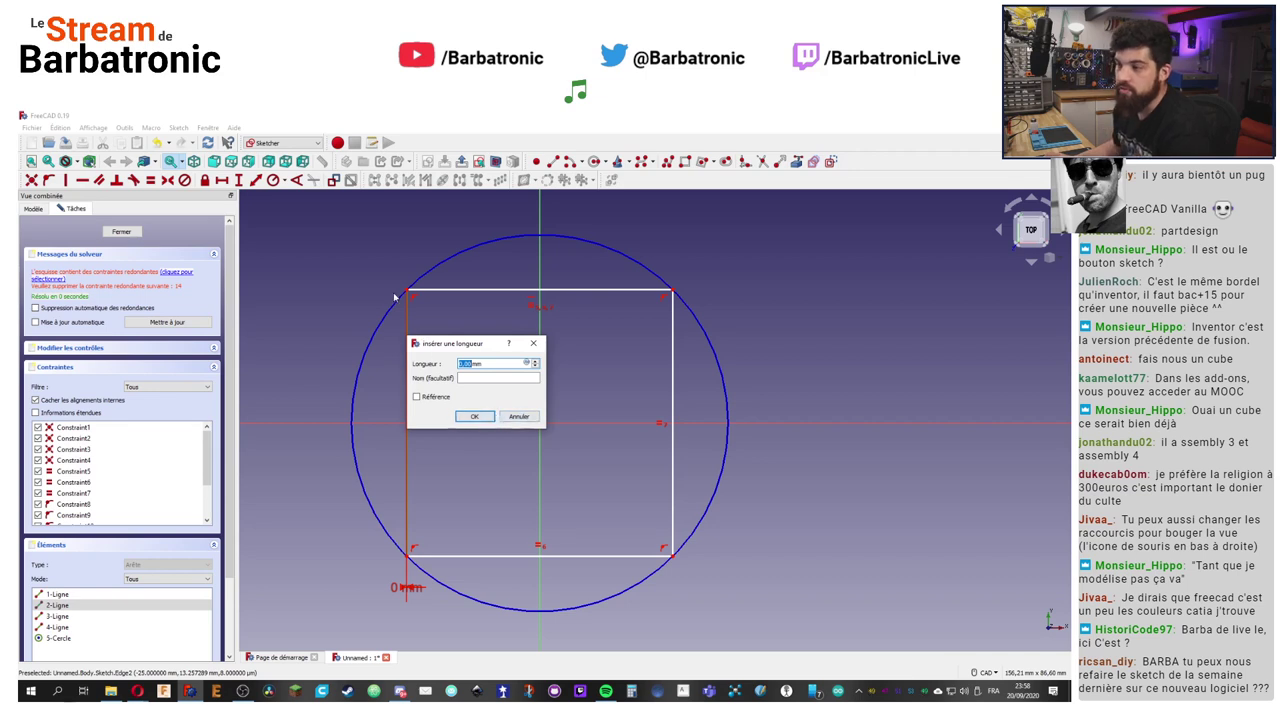
click(517, 418)
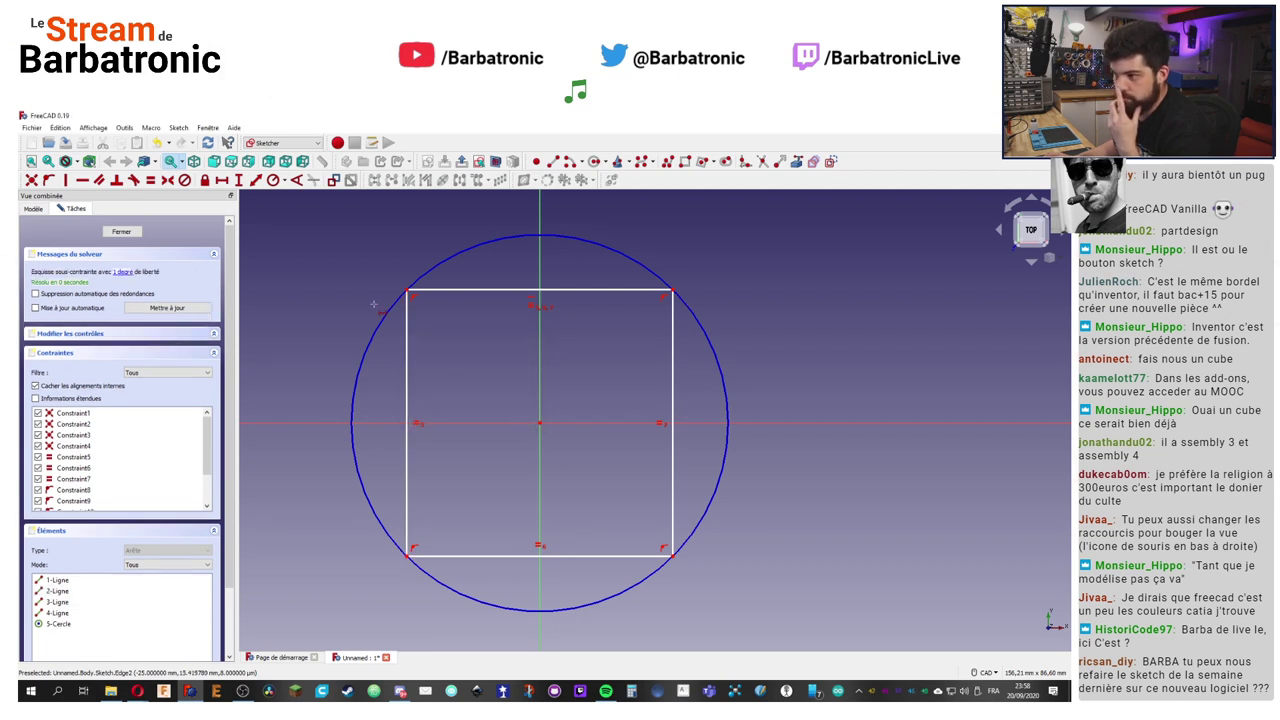
click(673, 364)
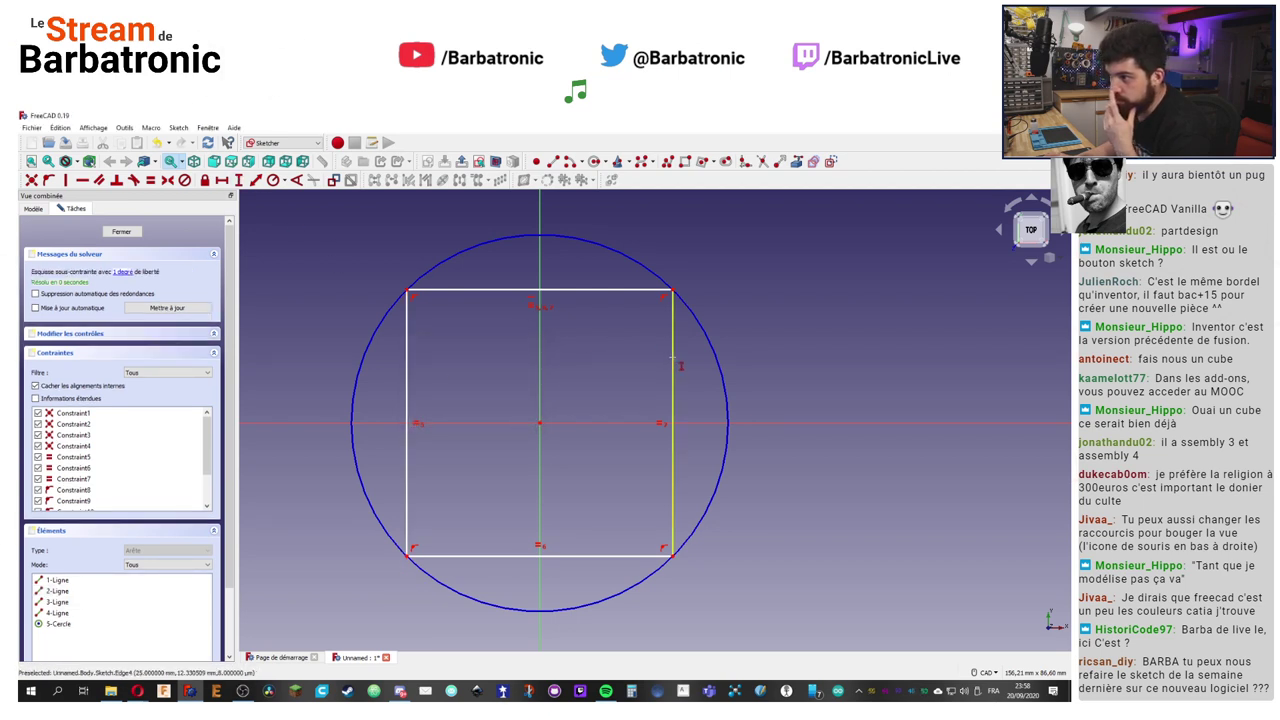
key(Return)
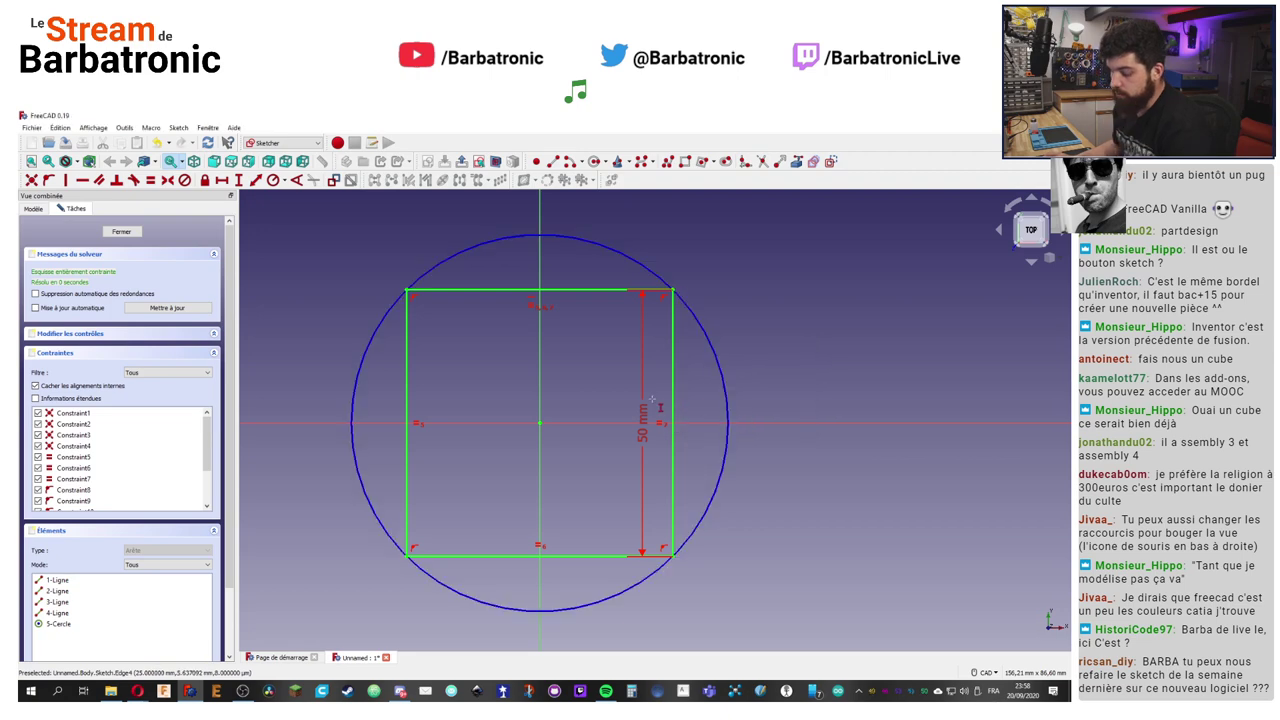
click(658, 410)
key(Return)
Step: Reopen the sketch, move the 50 mm dimension right, and draw a slanted line left of the square
key(Escape)
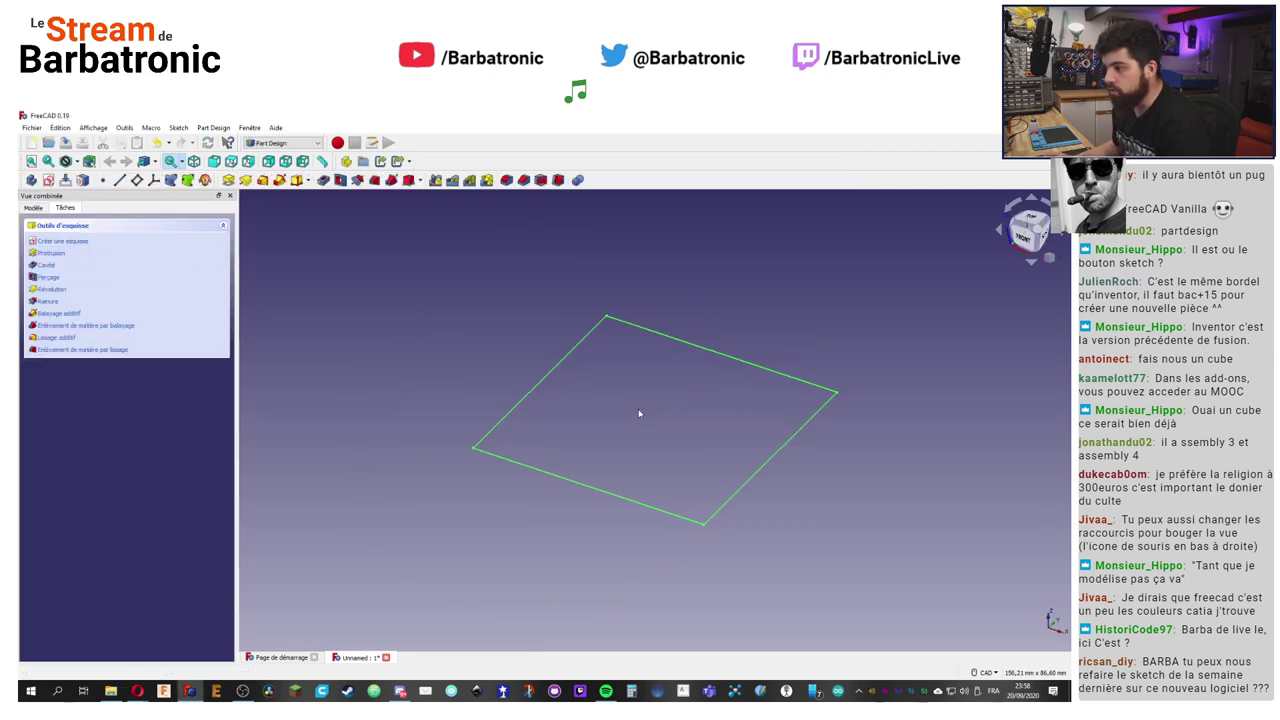
double_click(75, 274)
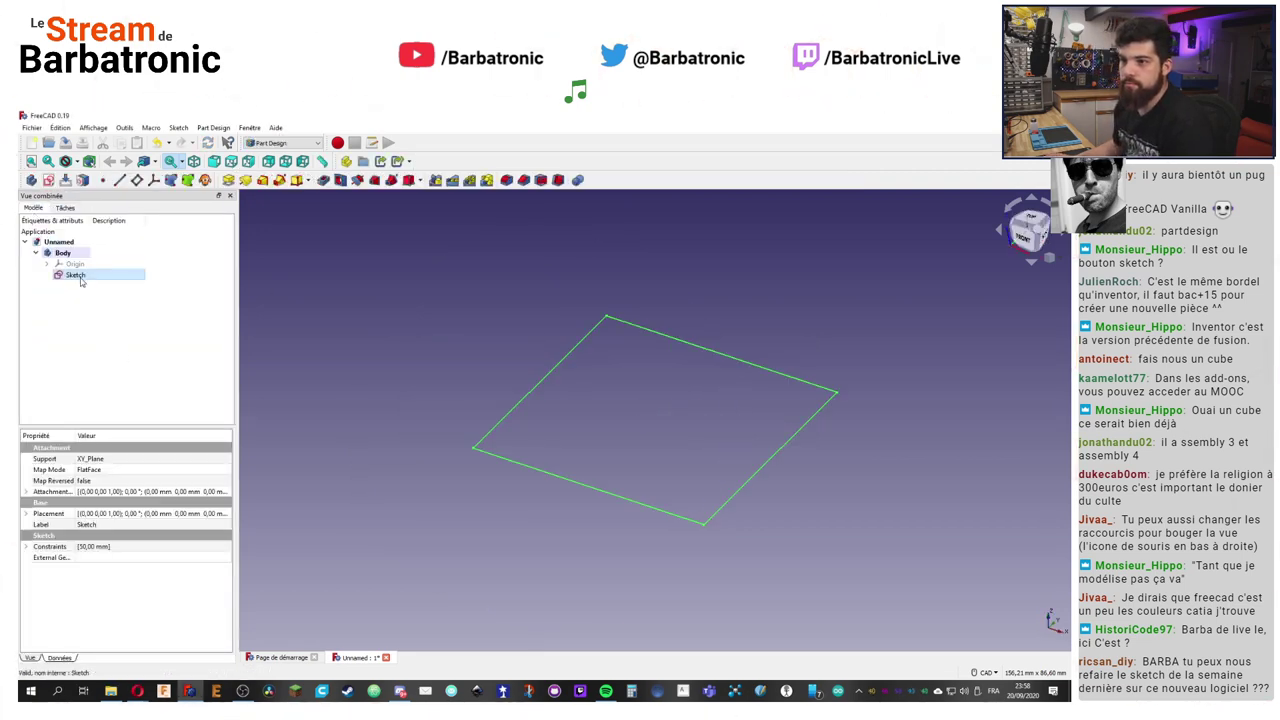
drag(760, 416, 895, 411)
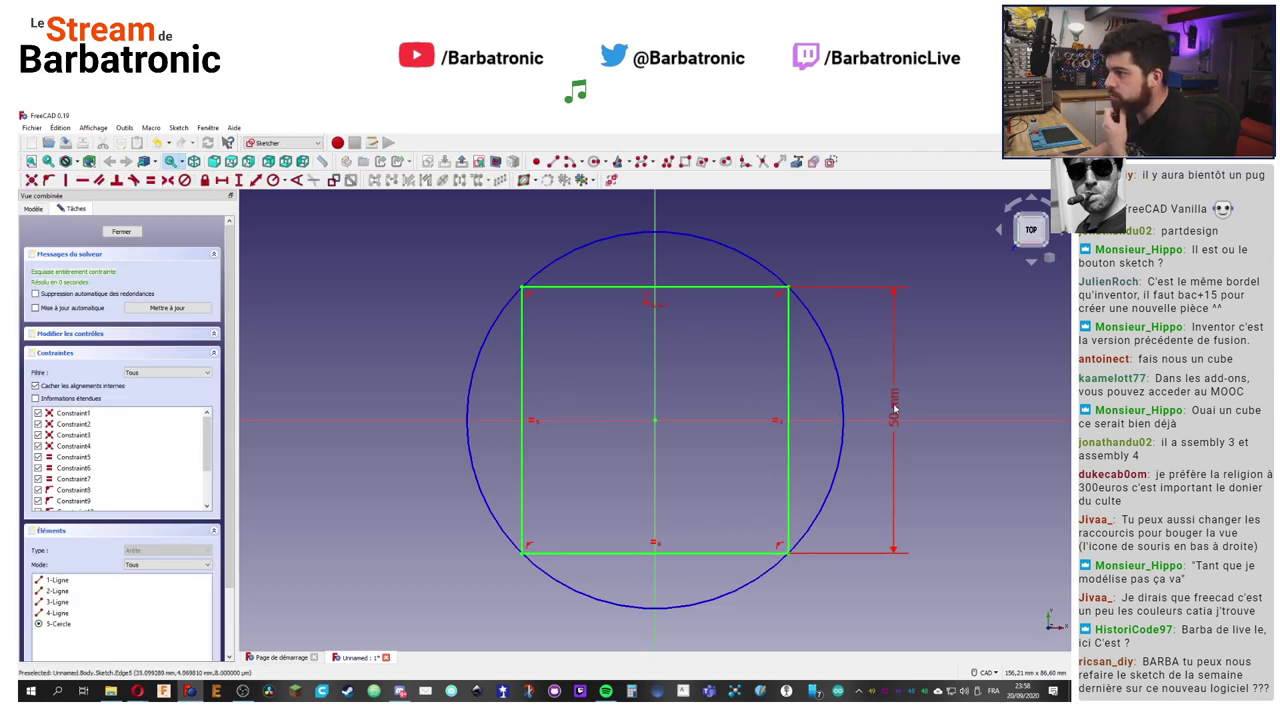
double_click(895, 408)
drag(958, 393, 620, 341)
click(632, 373)
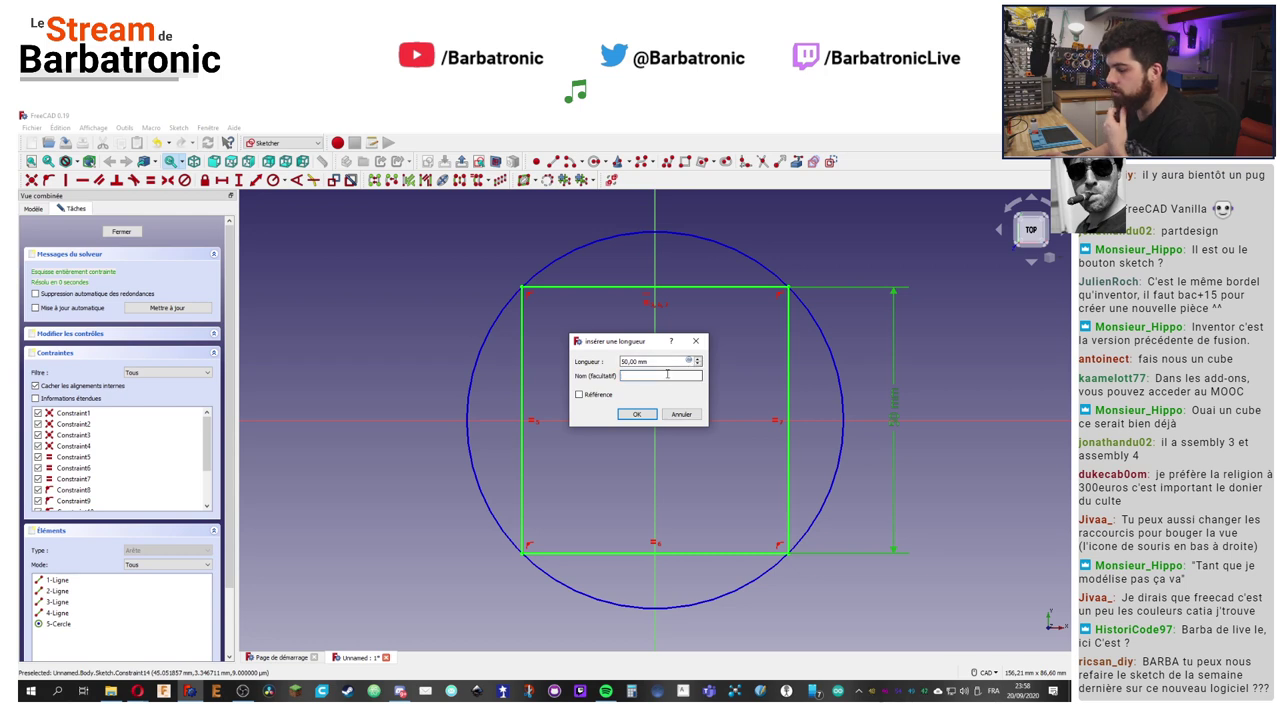
click(636, 413)
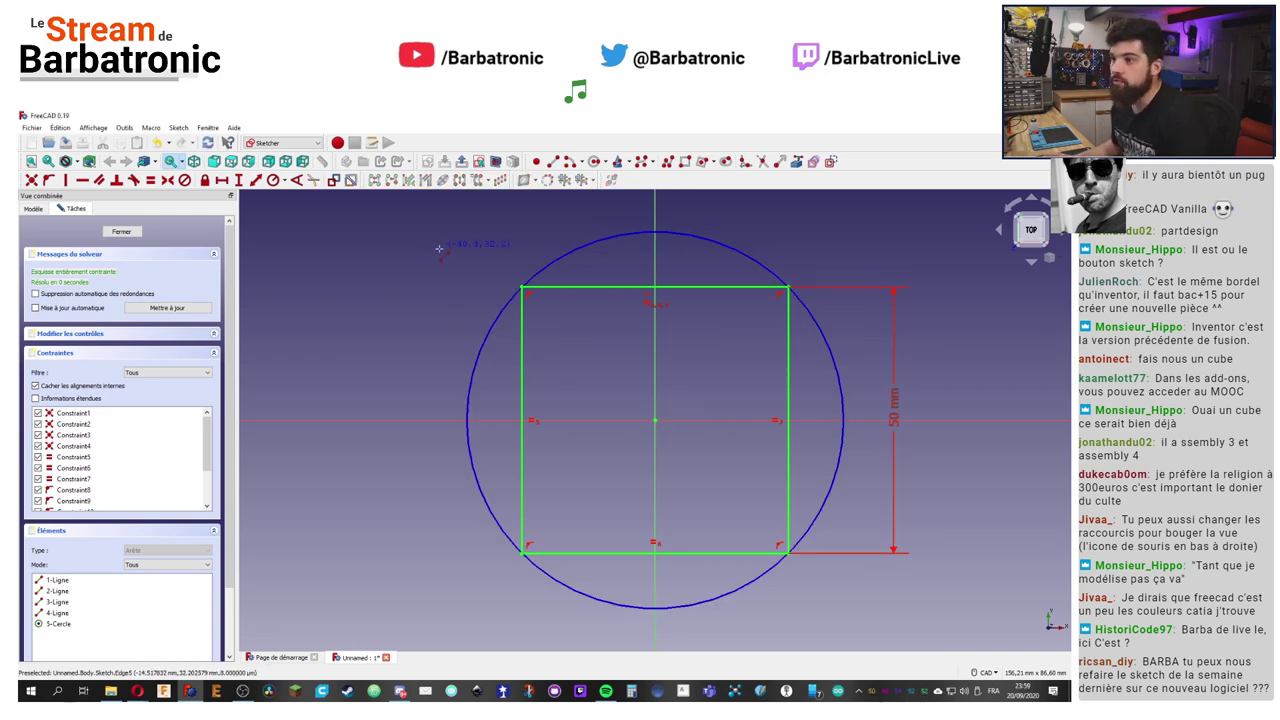
click(352, 246)
click(420, 538)
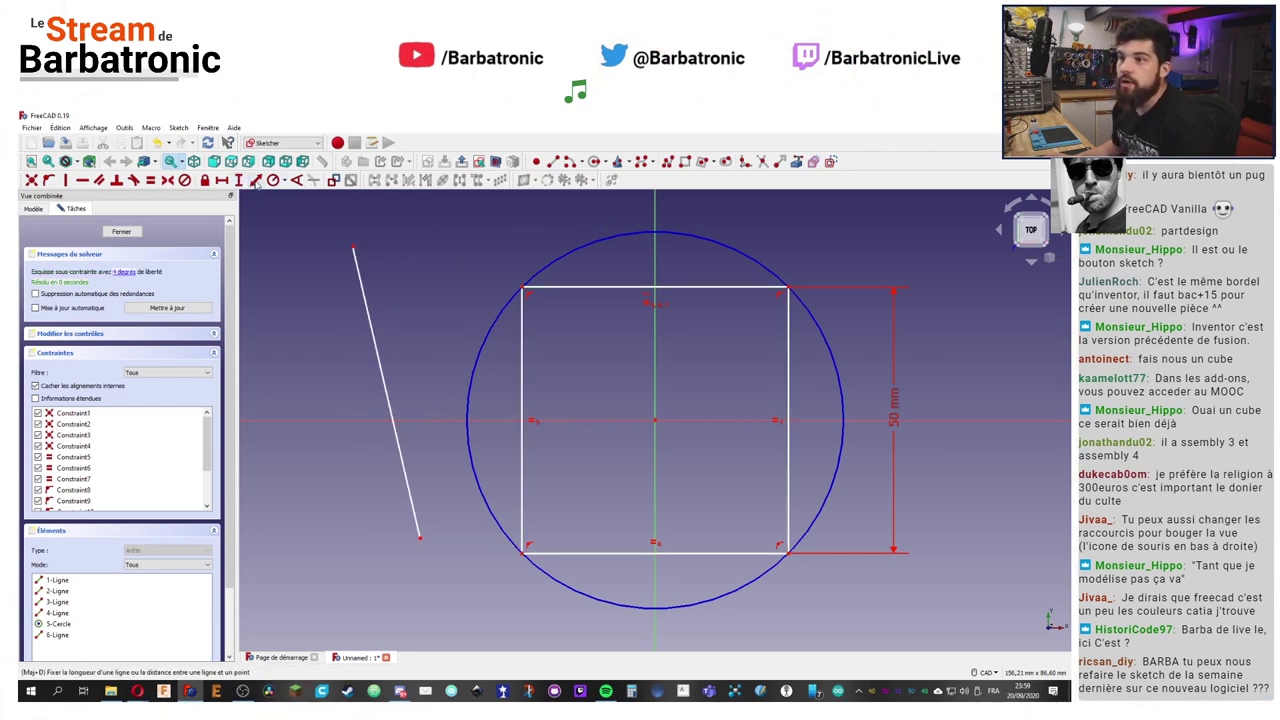
Step: Constrain the distance between the slanted line's endpoints to 2 mm
click(352, 246)
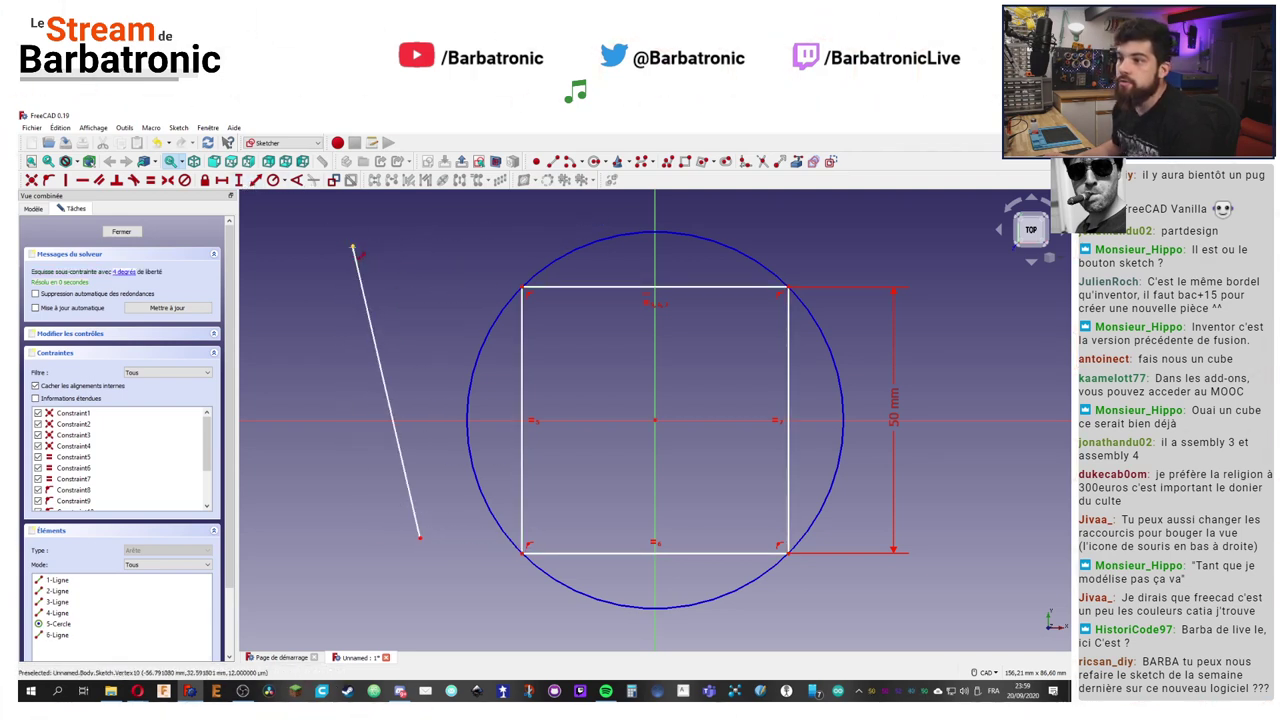
click(420, 538)
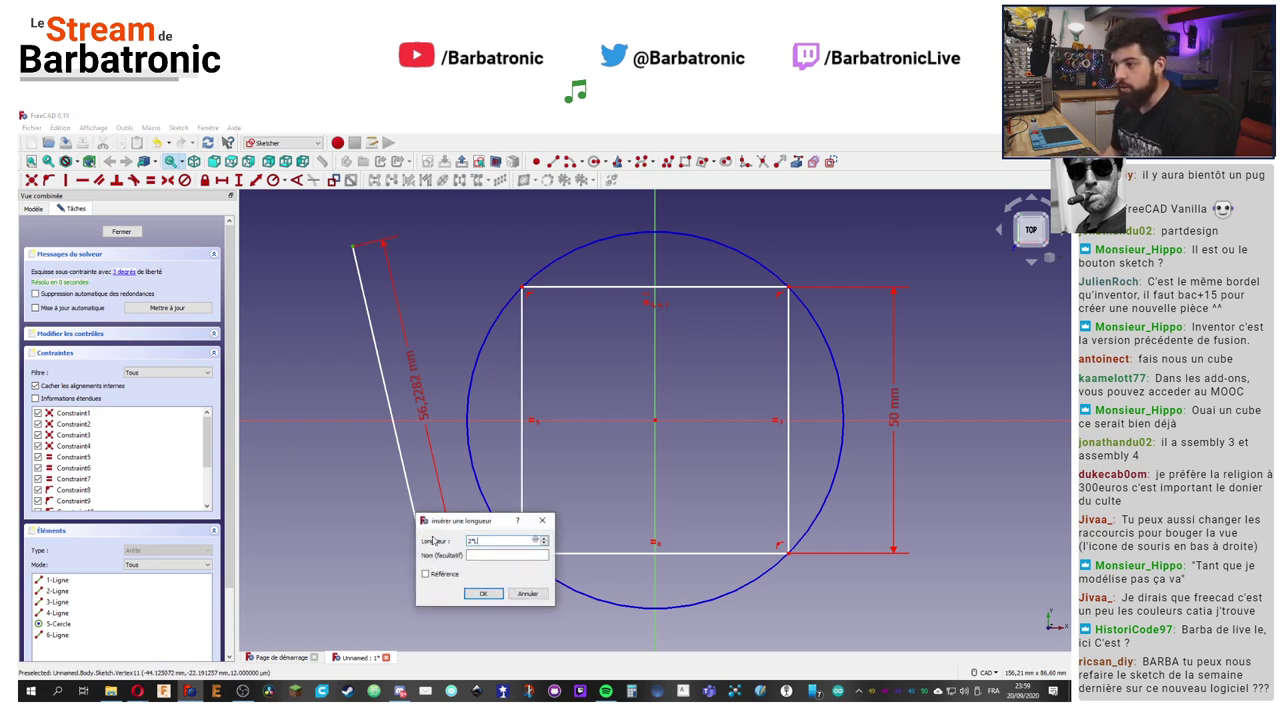
click(484, 594)
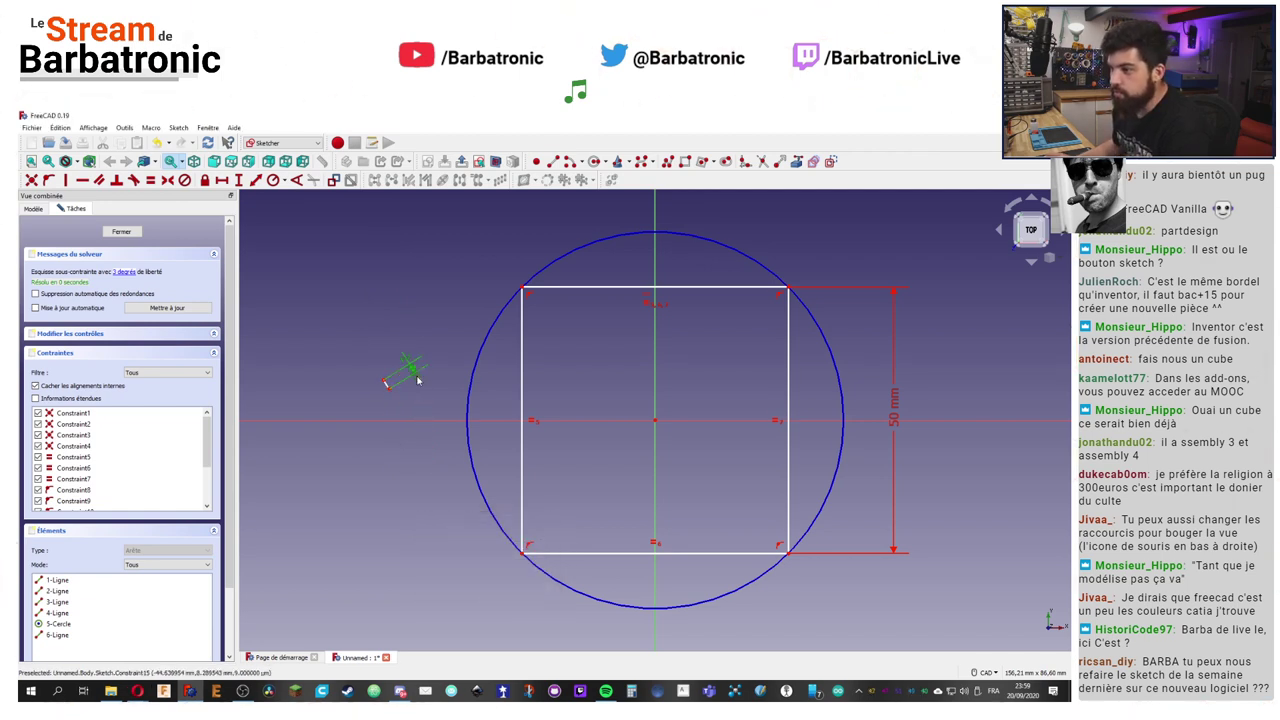
Step: Try the formula 2*L for the line length, then keep the 2 mm value
click(418, 379)
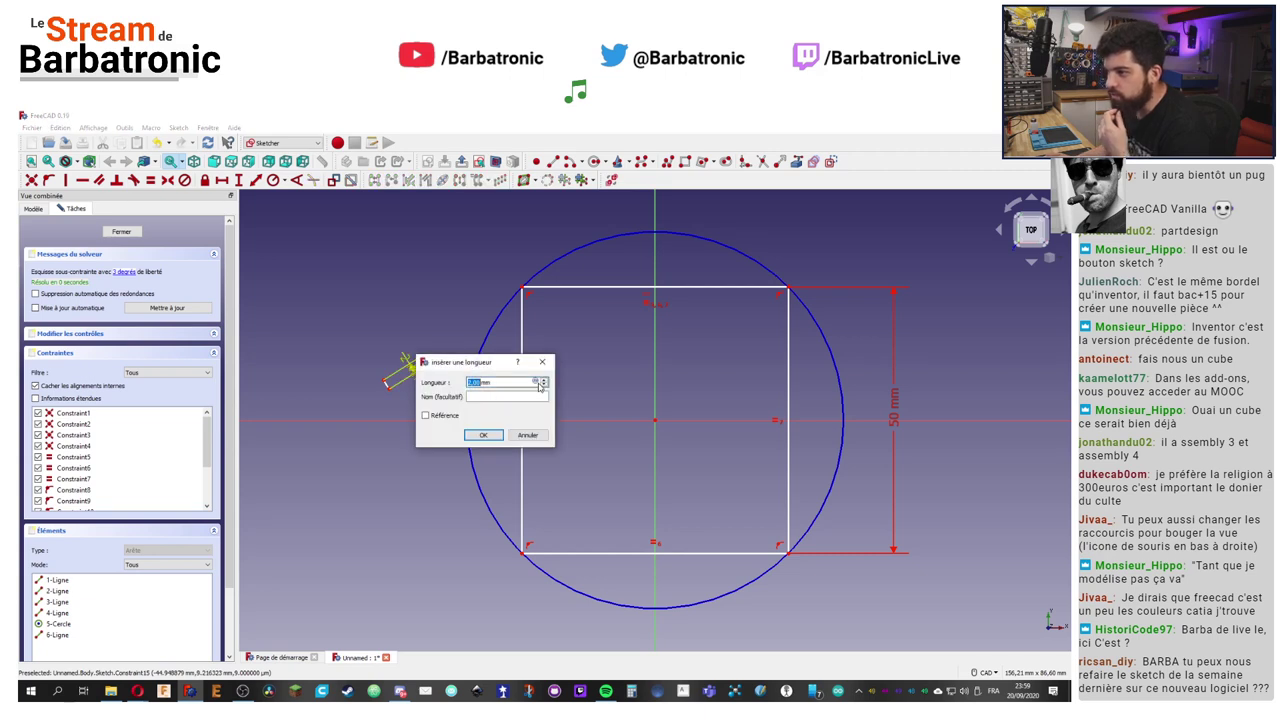
click(538, 384)
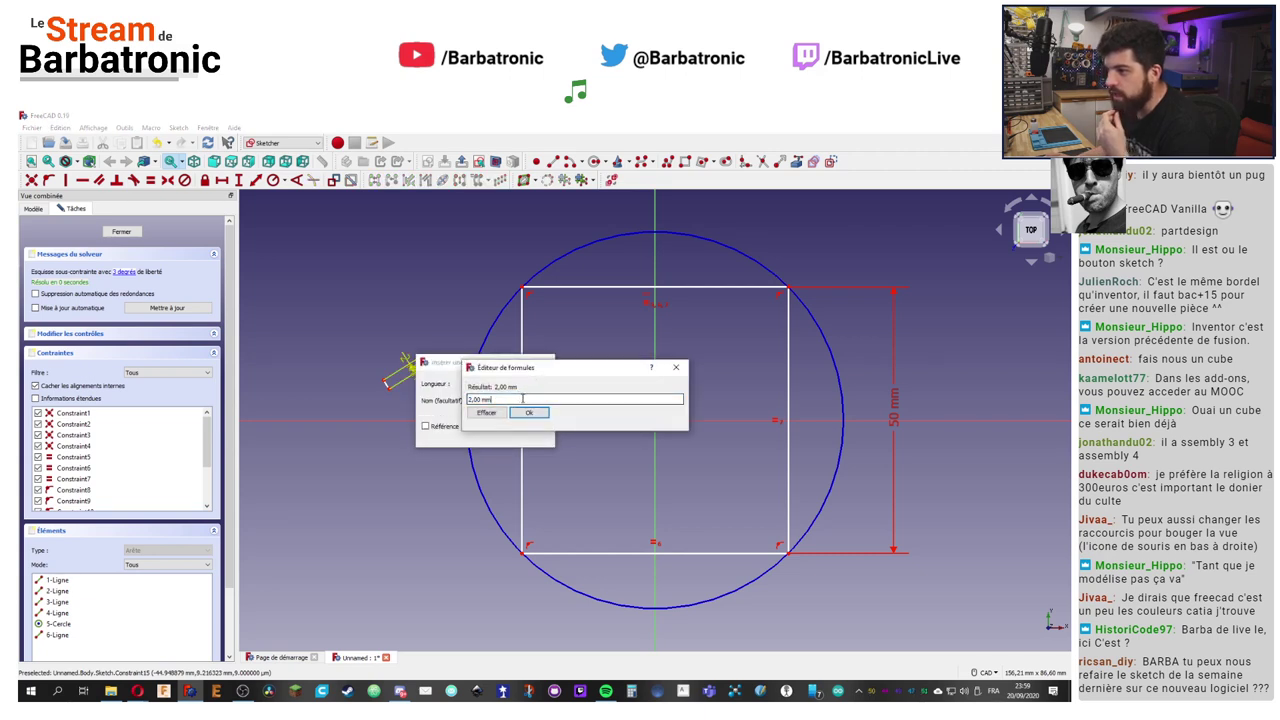
drag(522, 398, 420, 397)
text(2)
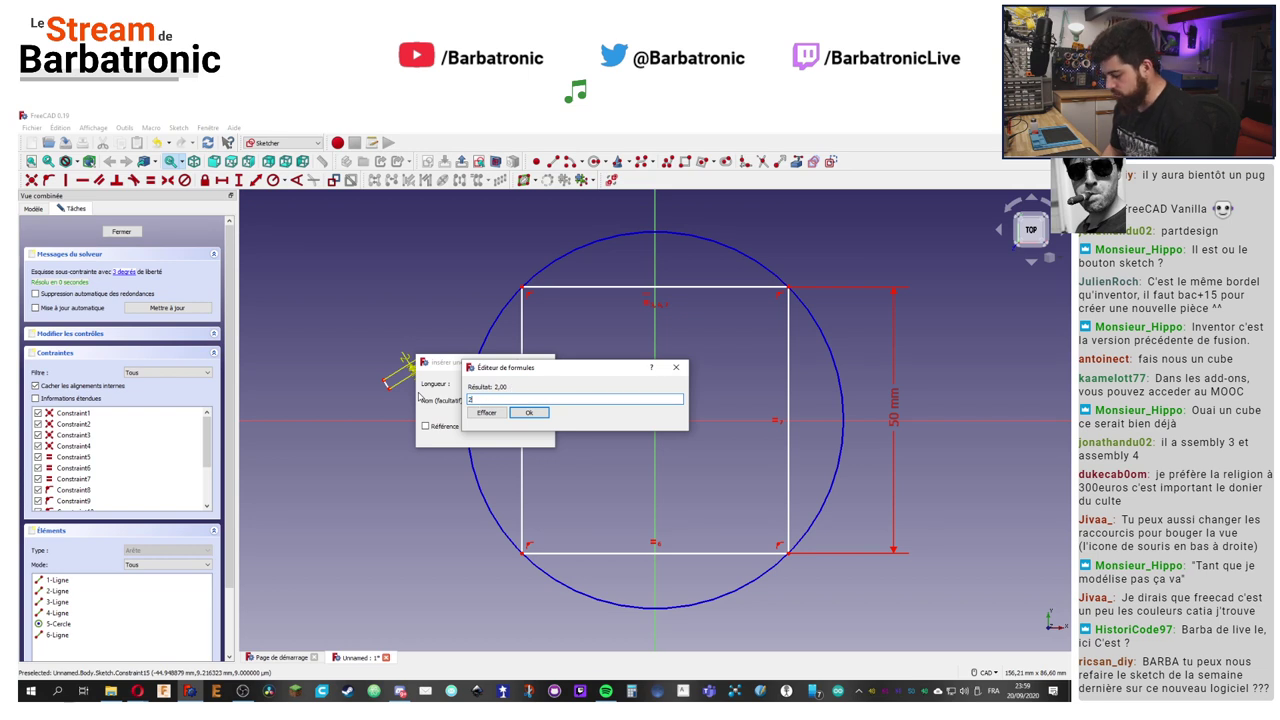
text(*L)
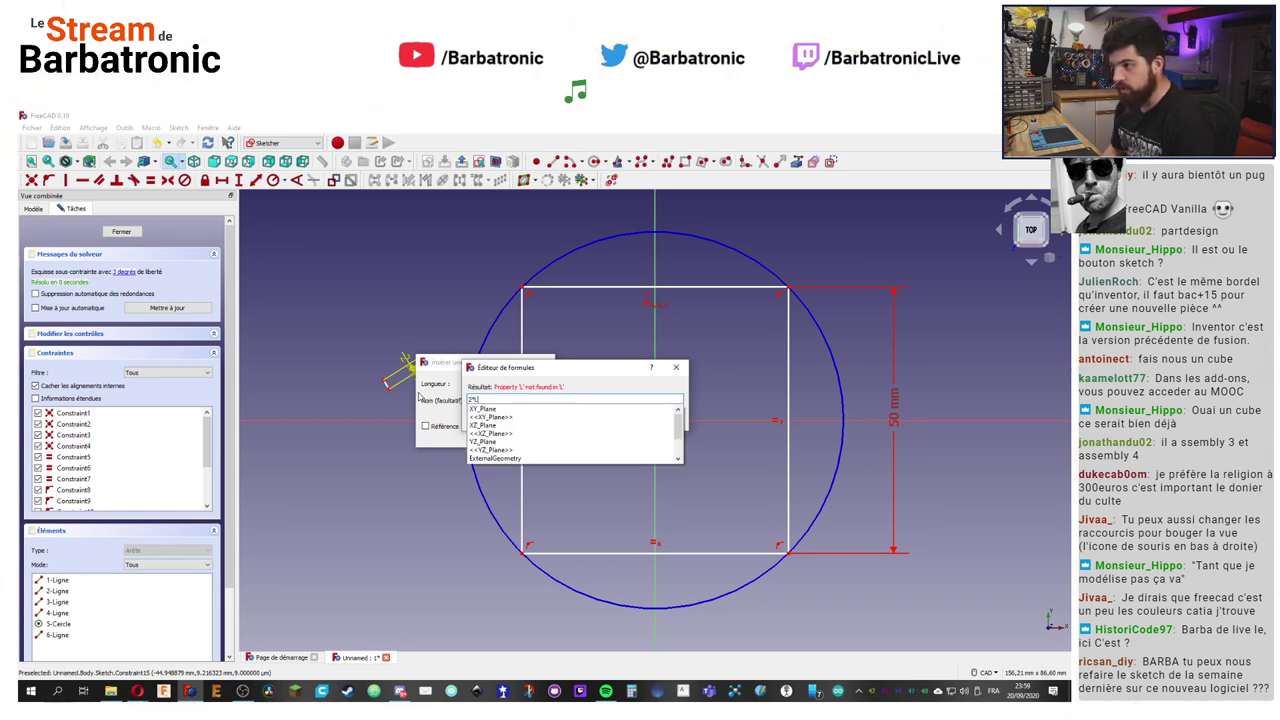
scroll(545, 428, down, 1)
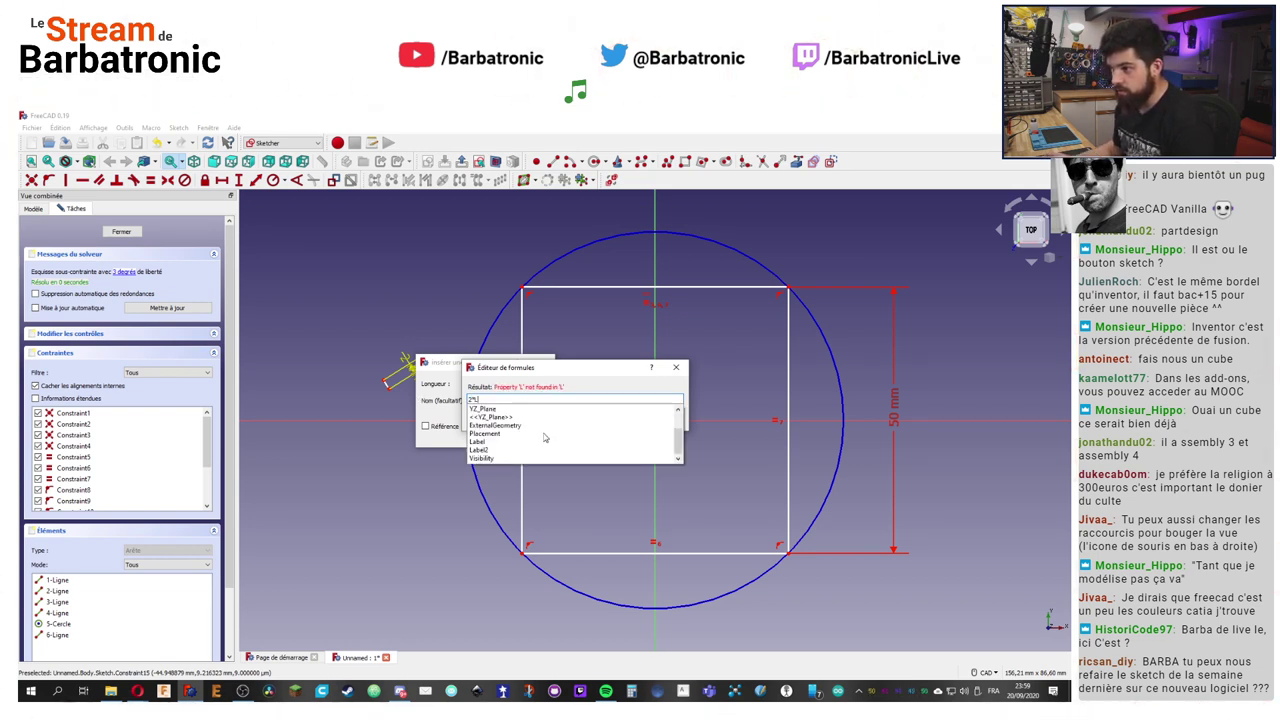
scroll(540, 444, up, 2)
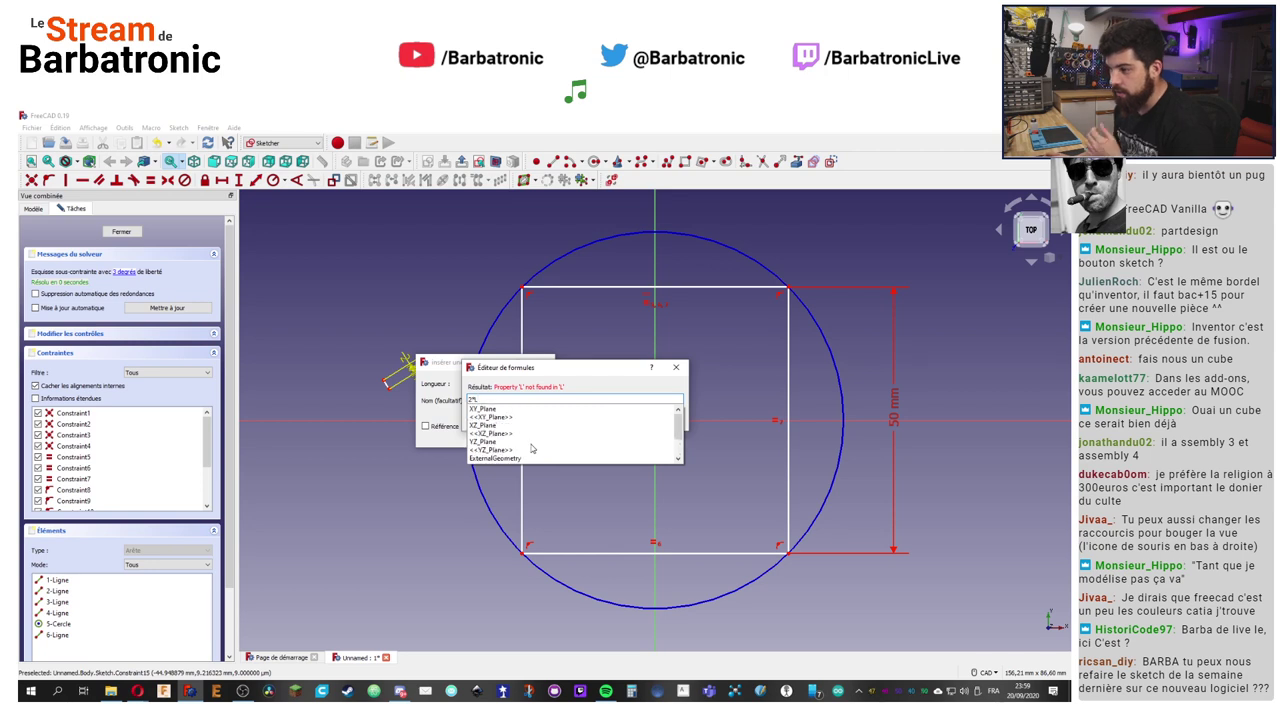
click(450, 410)
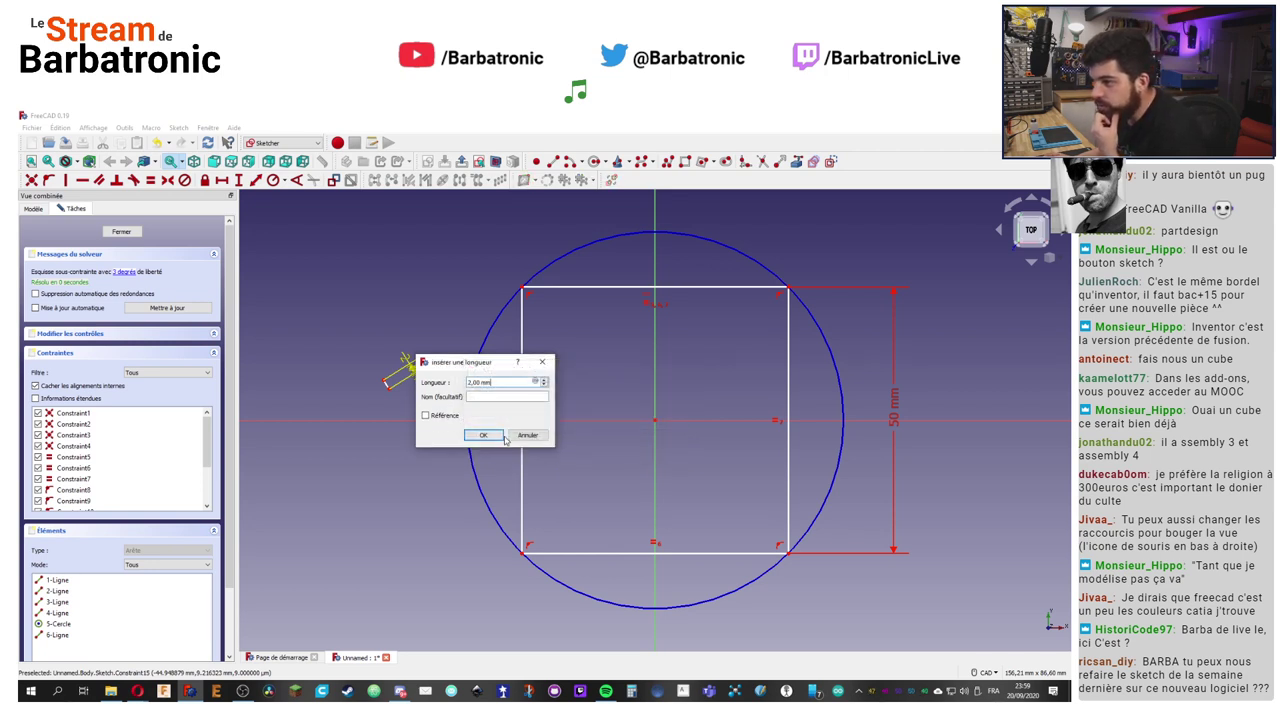
click(520, 435)
Step: Name the 50 mm square dimension L
double_click(898, 411)
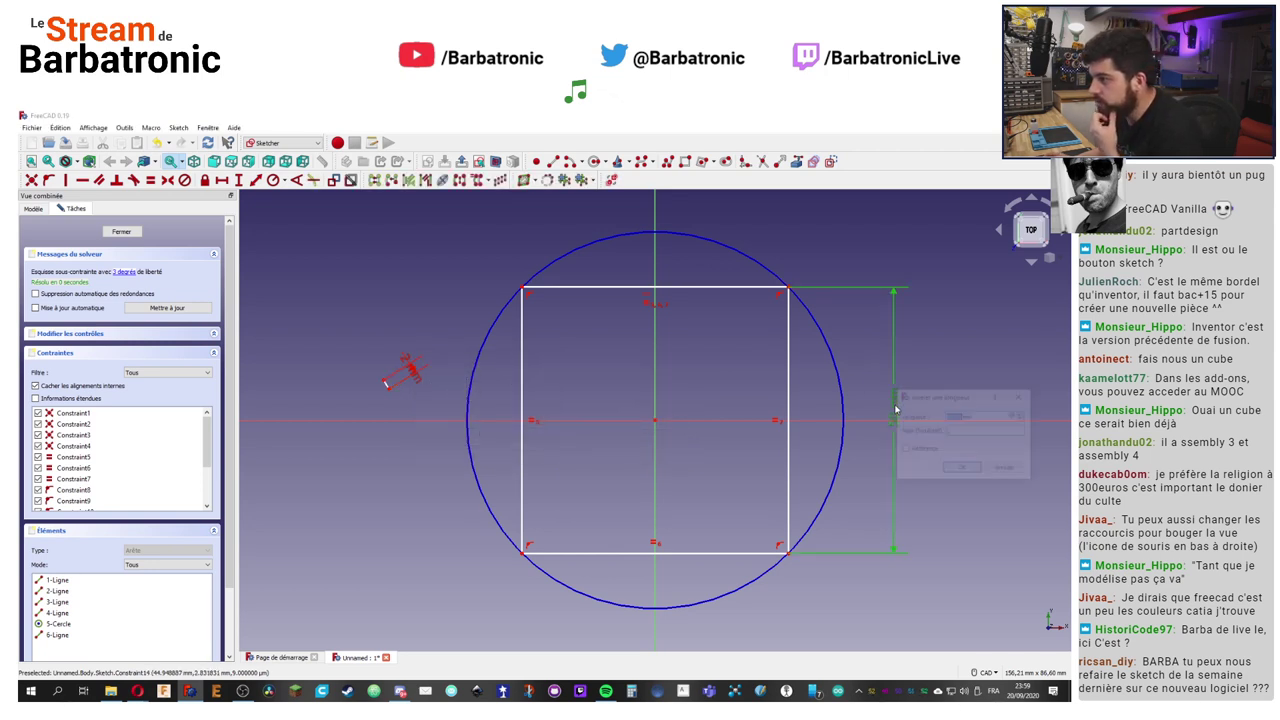
click(979, 434)
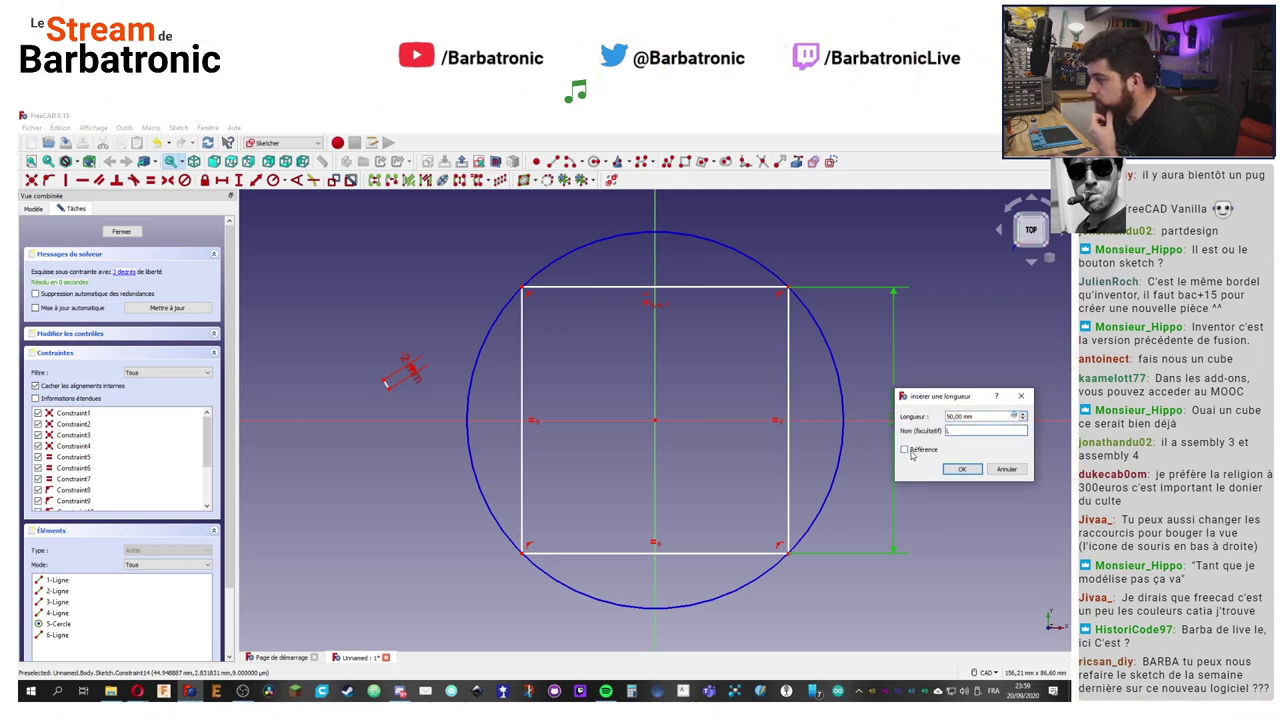
text(L)
click(962, 469)
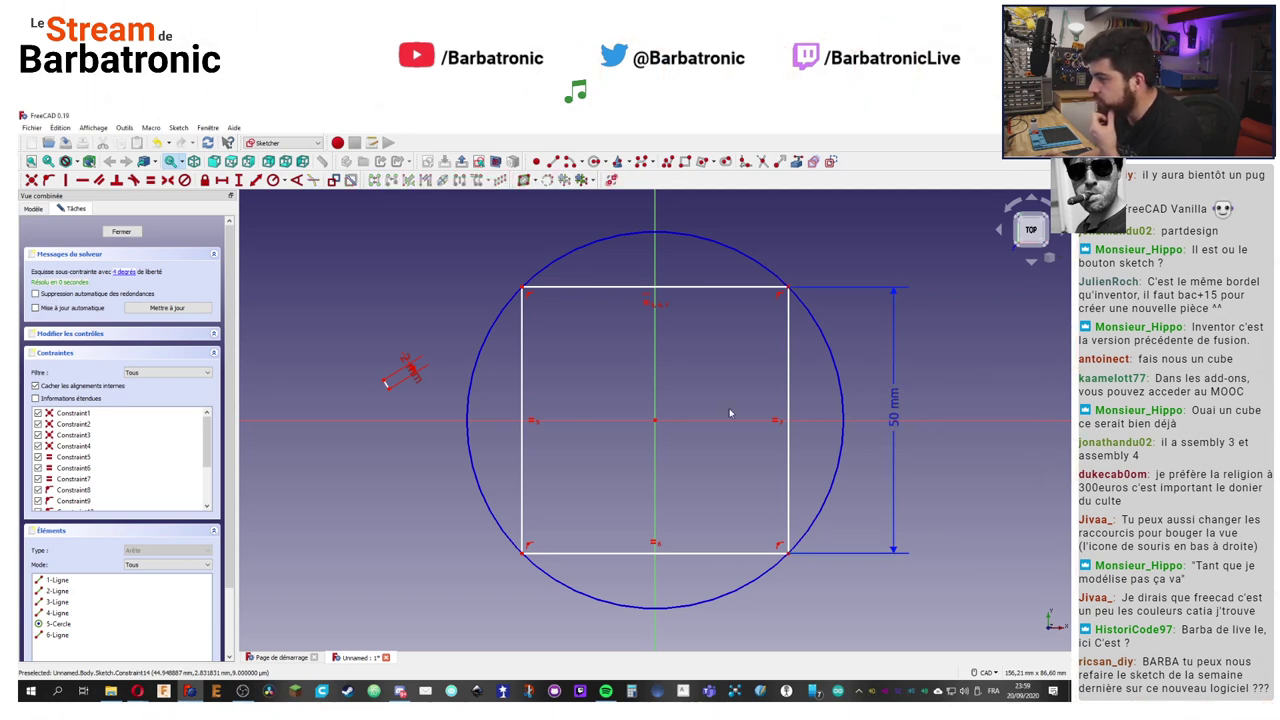
Step: Make the L dimension driving again and reopen the 2 mm line length dialog
double_click(415, 372)
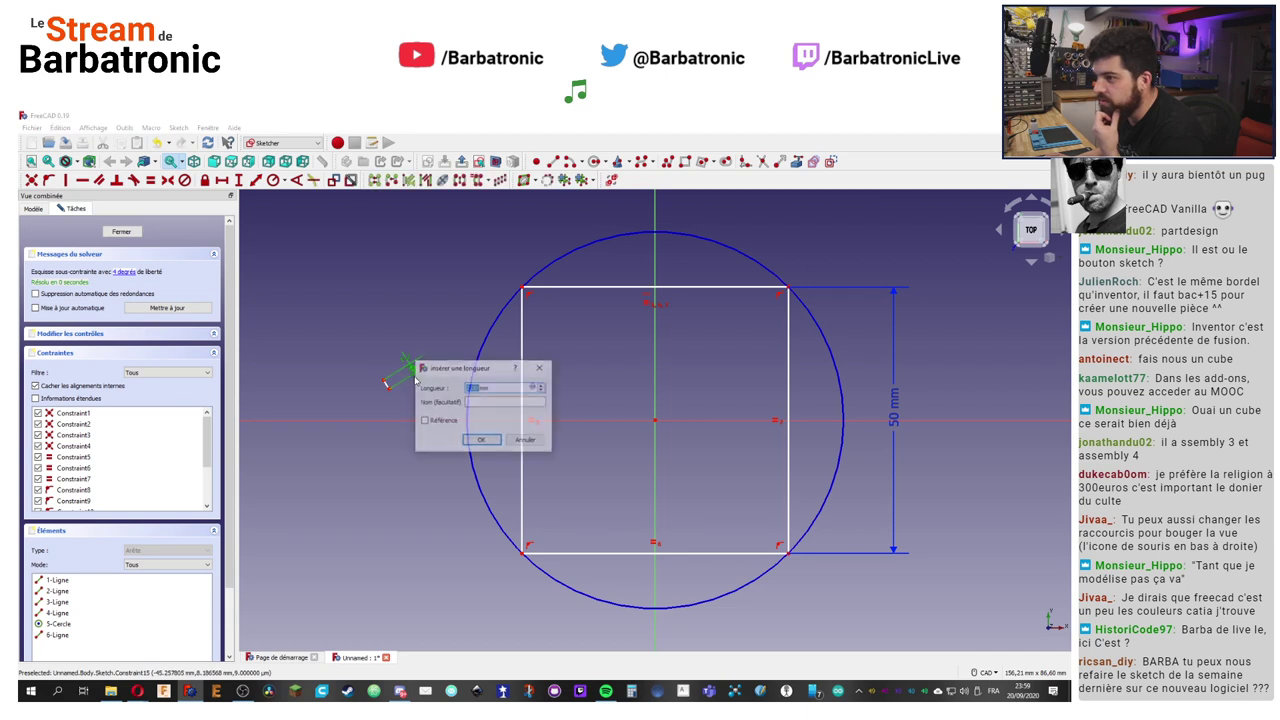
click(526, 440)
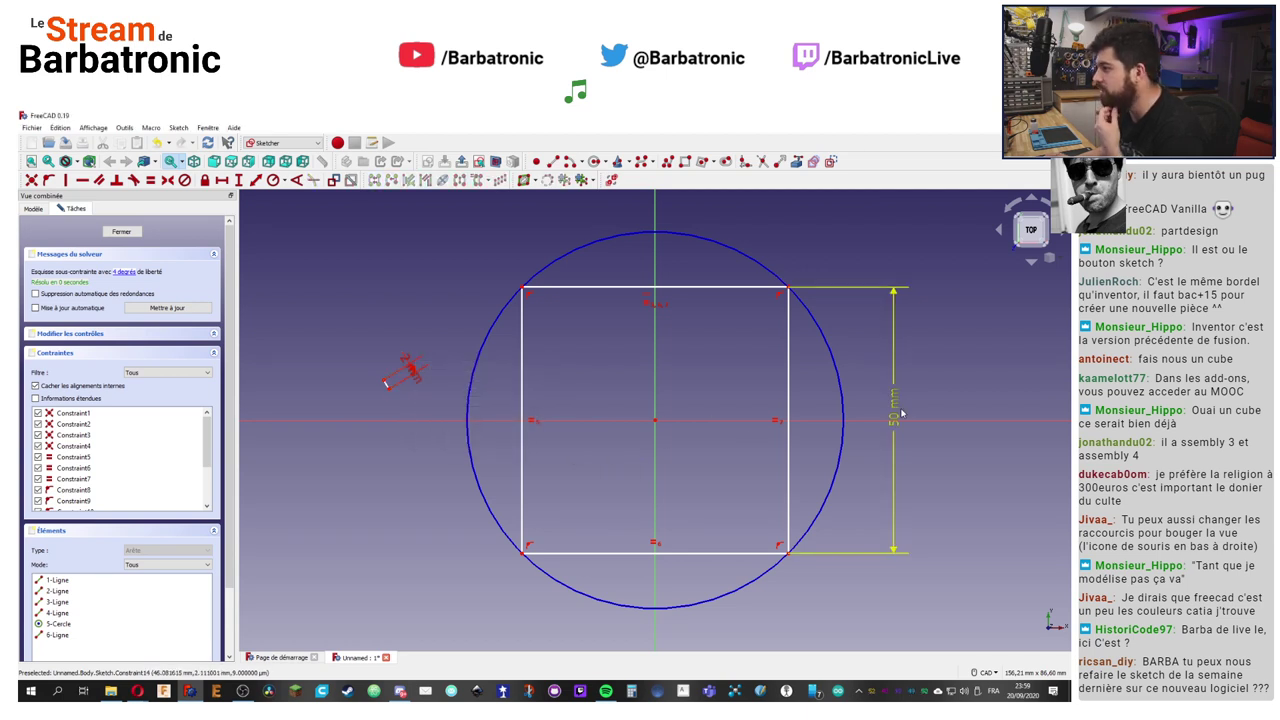
double_click(895, 410)
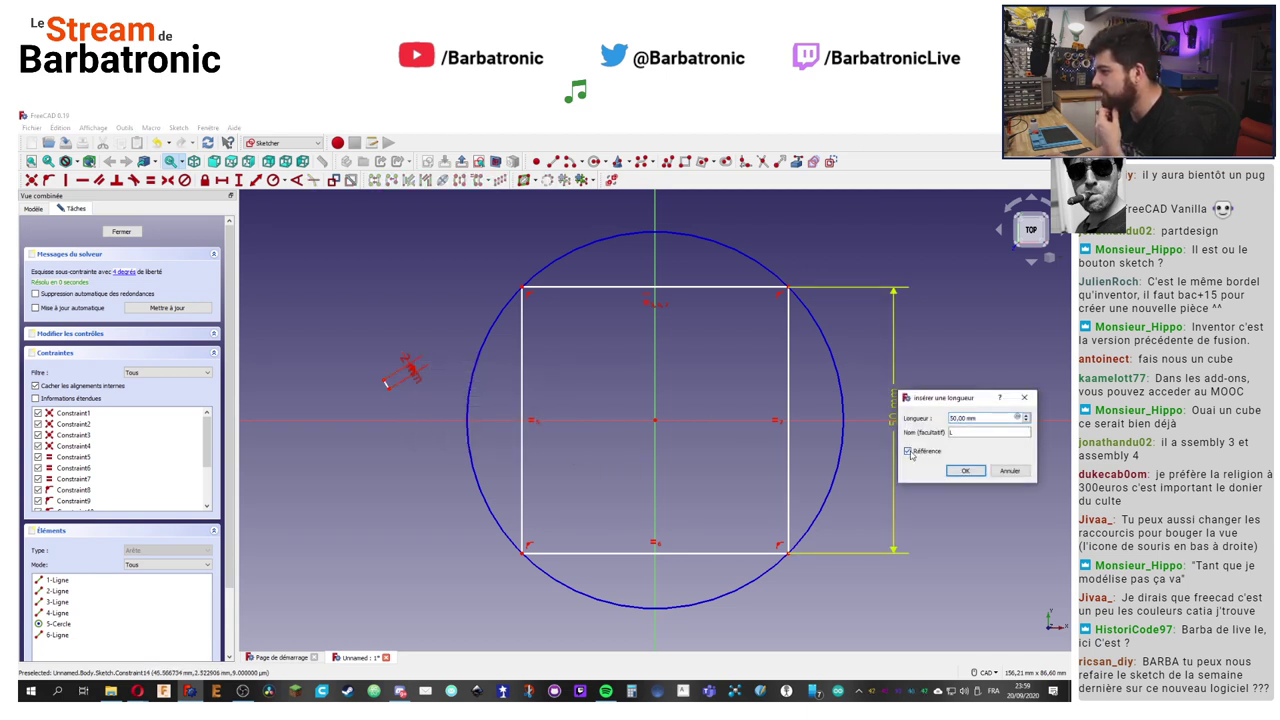
click(965, 470)
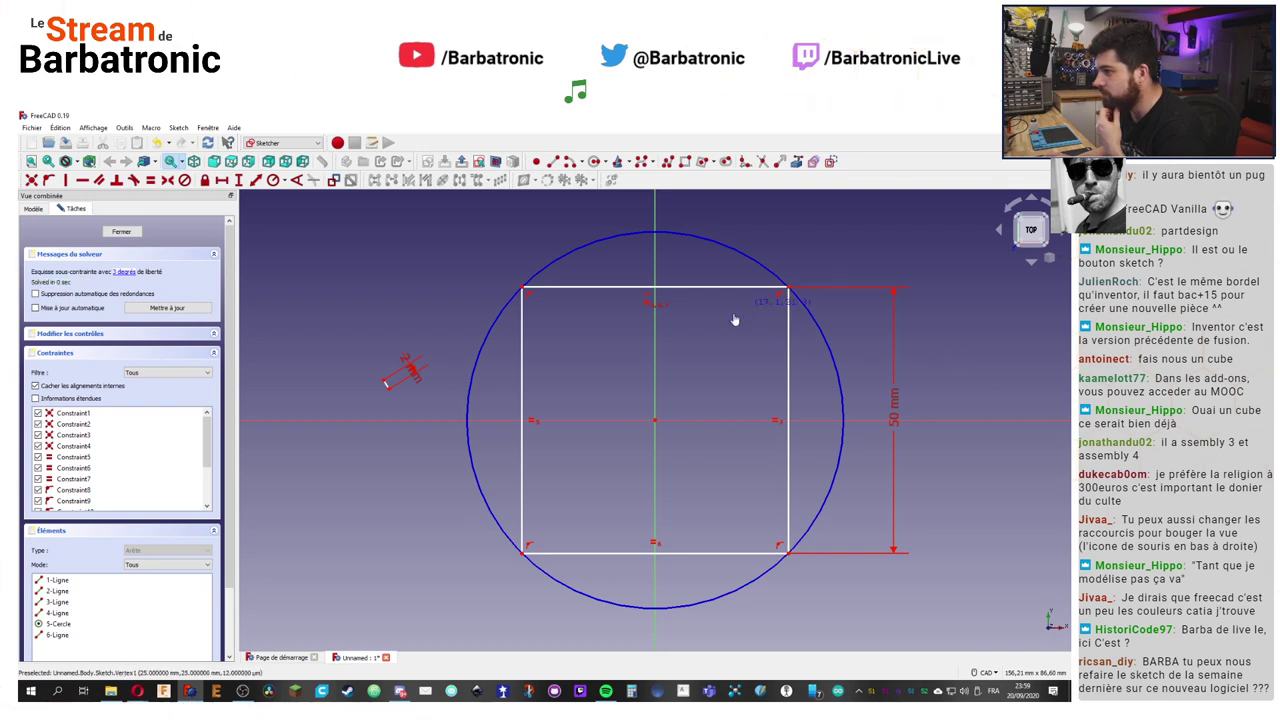
double_click(412, 375)
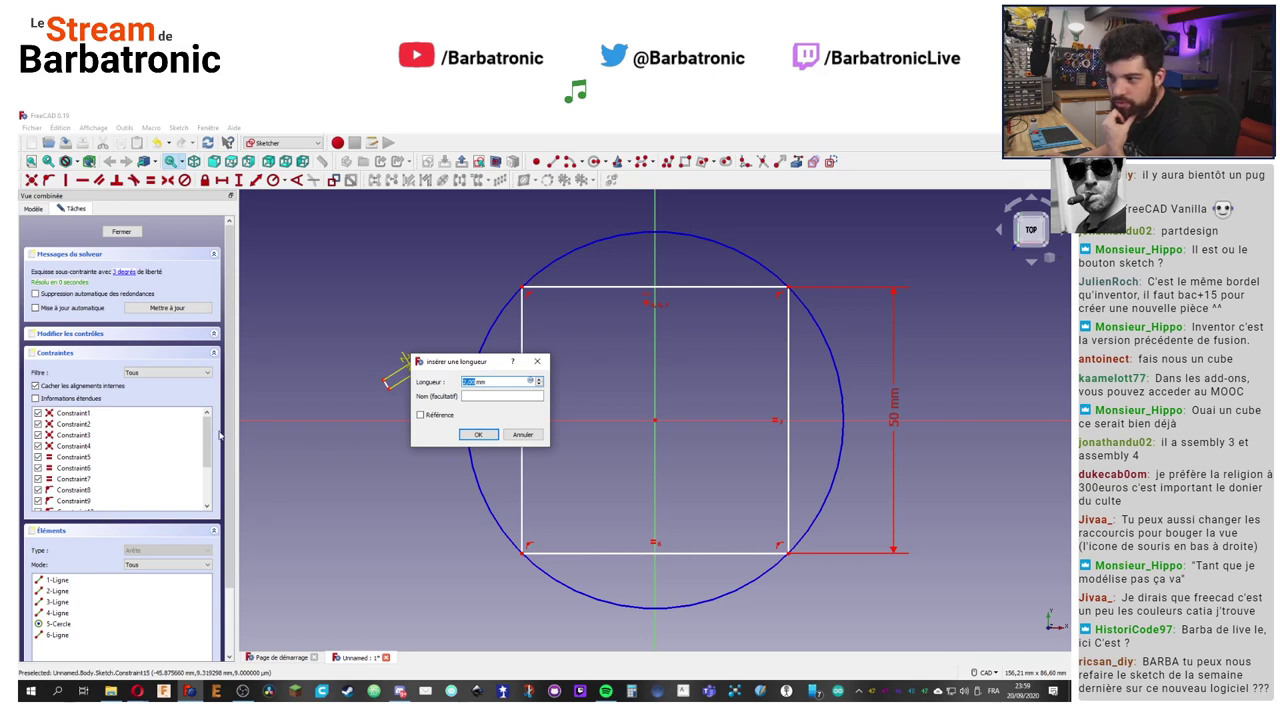
Step: Start a length formula referencing the sketch's L constraint in the formula editor
click(530, 381)
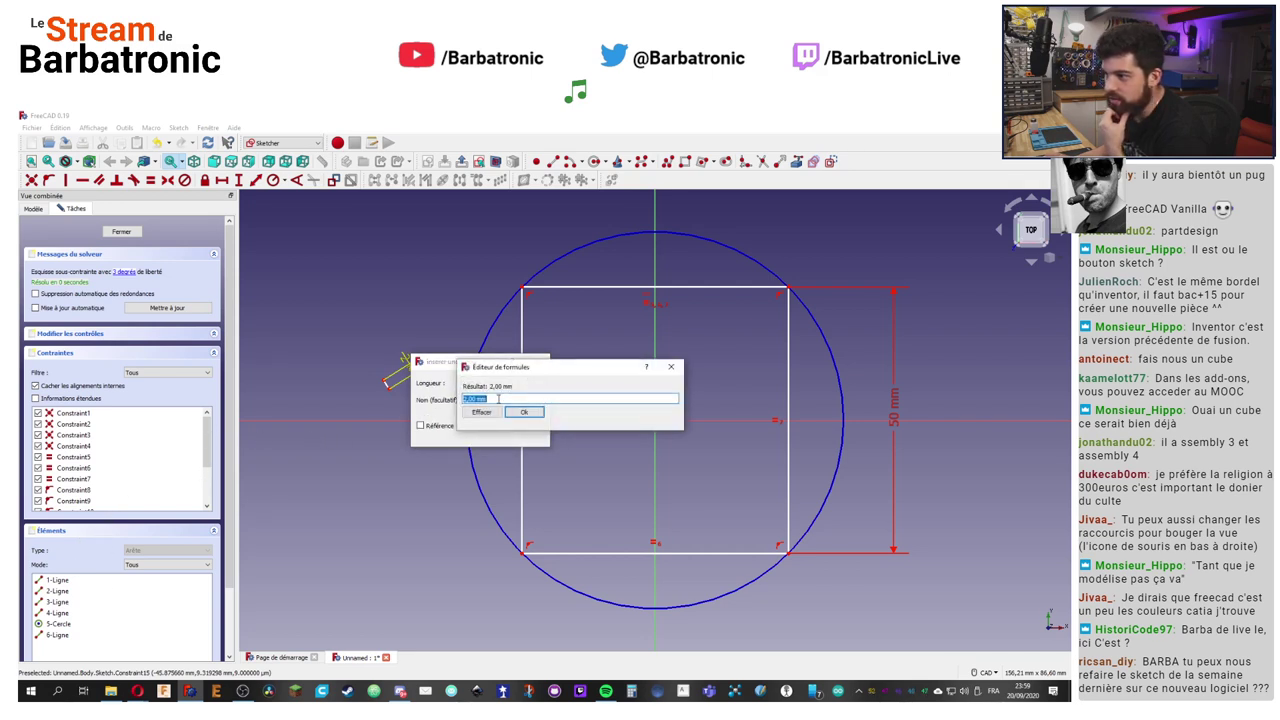
text(*)
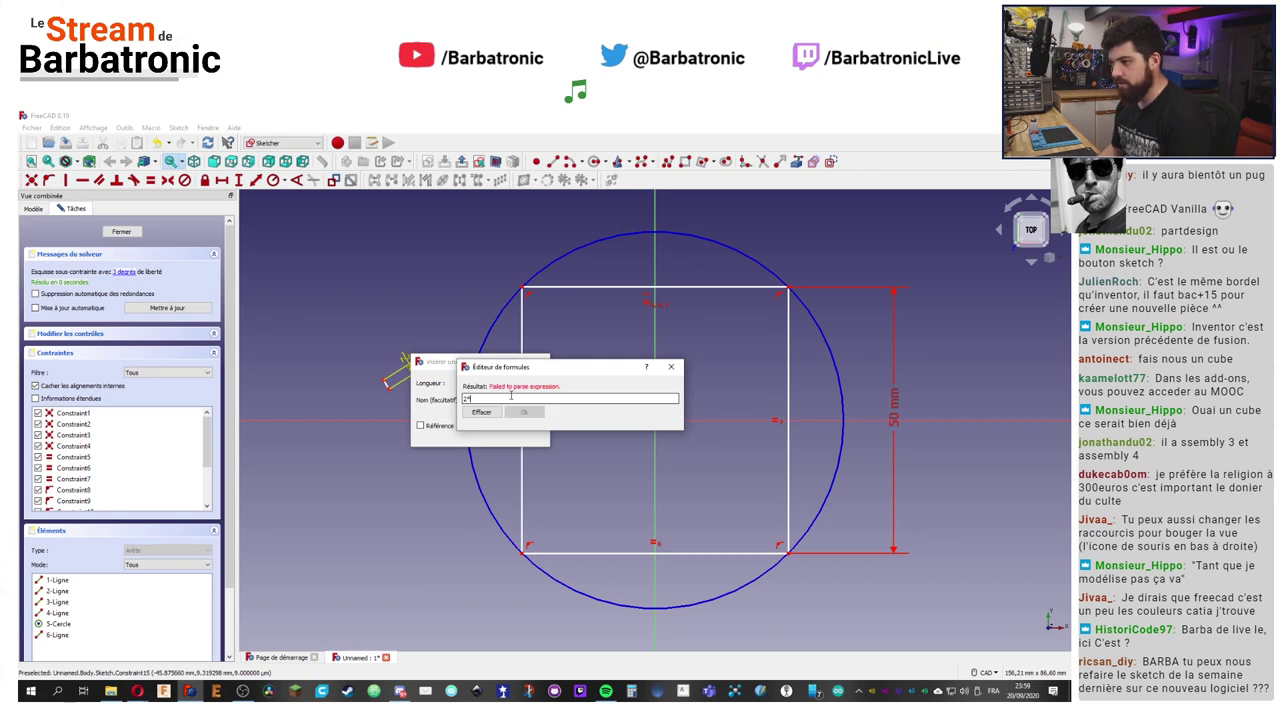
text(c)
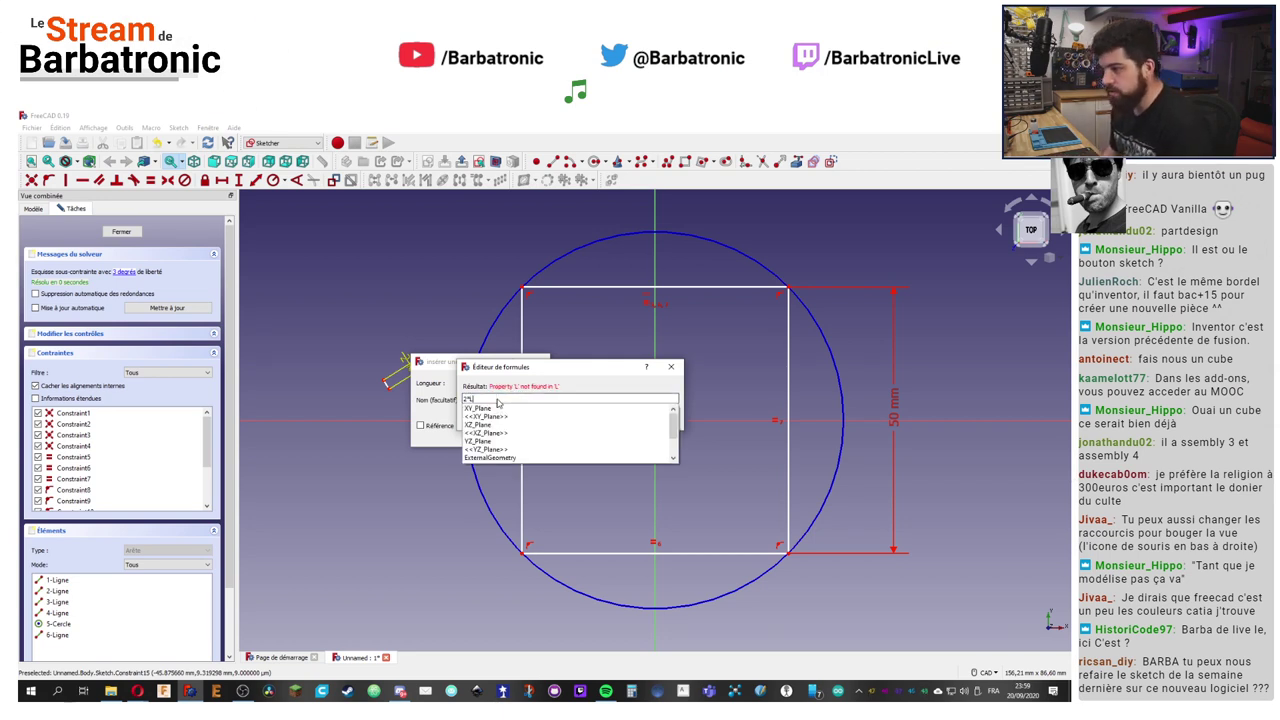
key(BackSpace)
text(co)
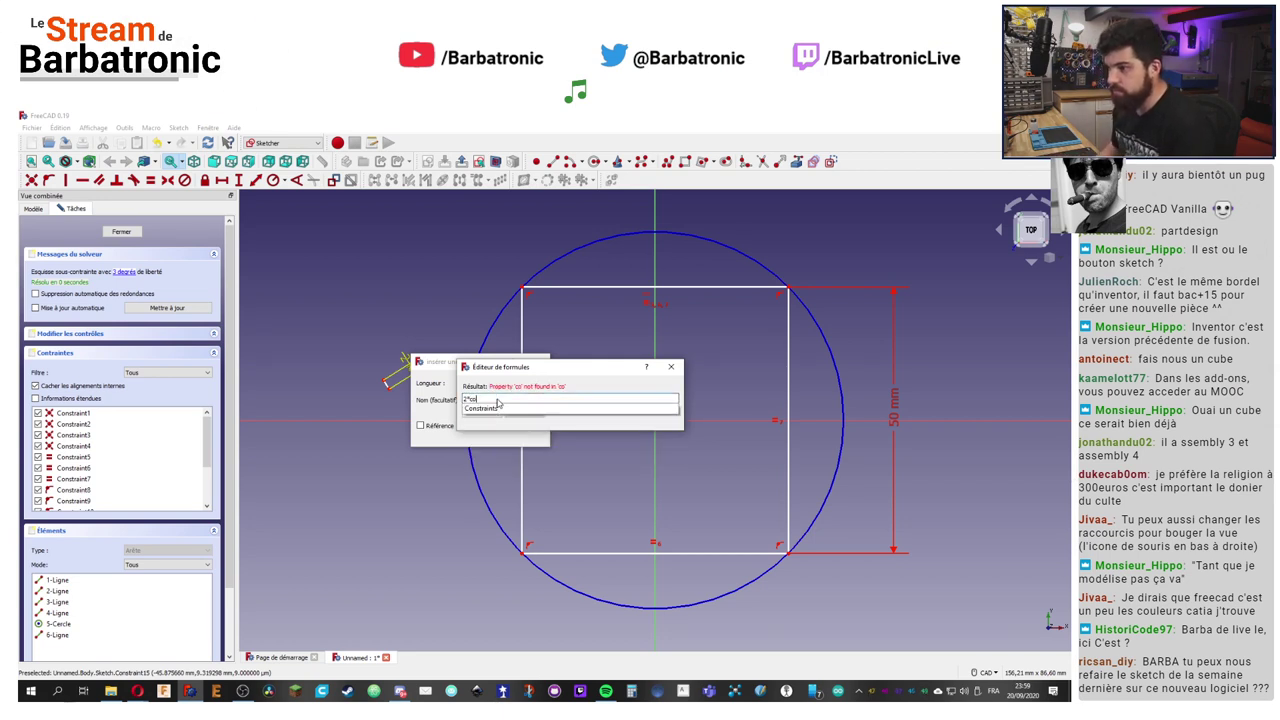
key(BackSpace)
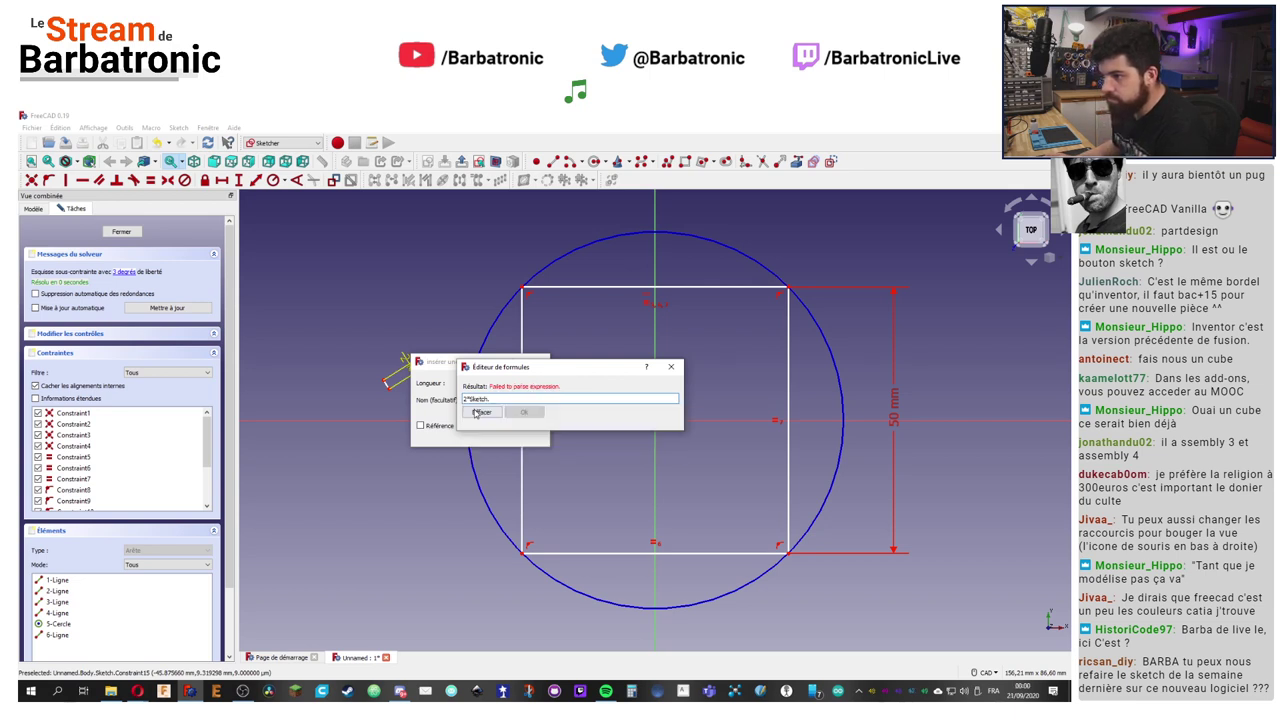
click(477, 409)
text(L)
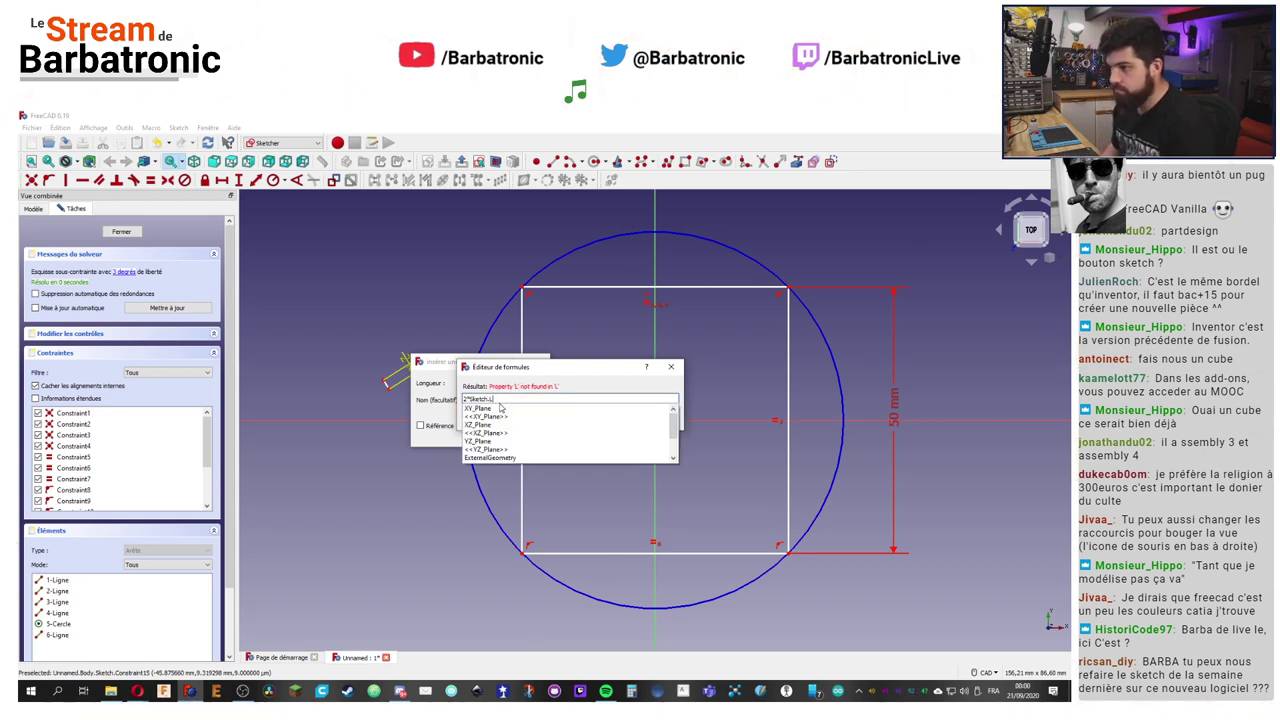
Step: Cancel the formula and length dialog, then select the short stray line
scroll(590, 428, down, 2)
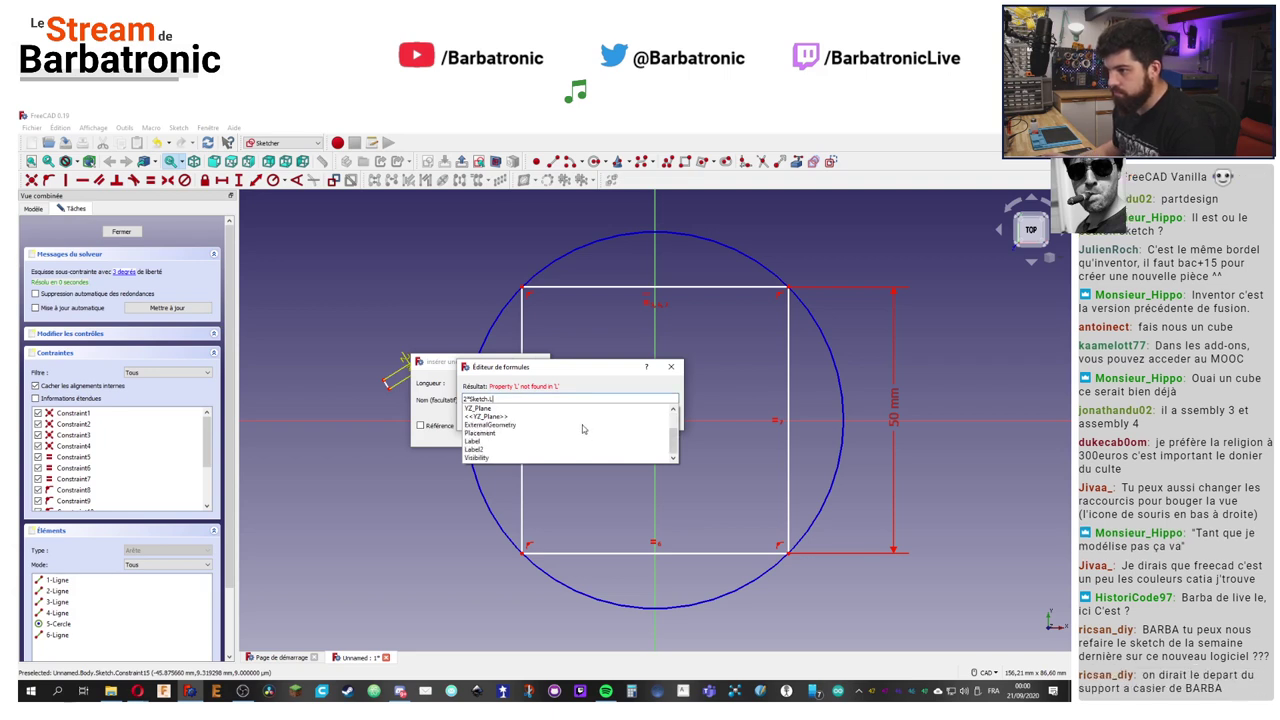
key(Escape)
click(524, 436)
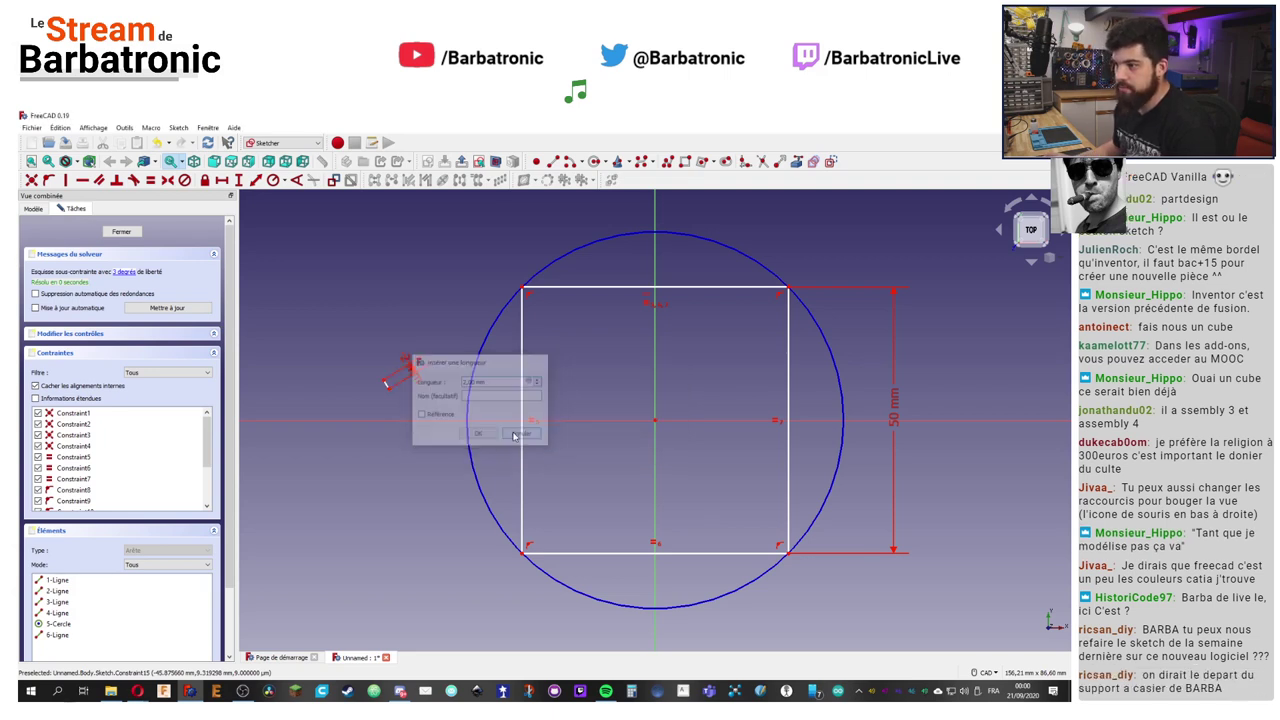
click(408, 370)
key(Delete)
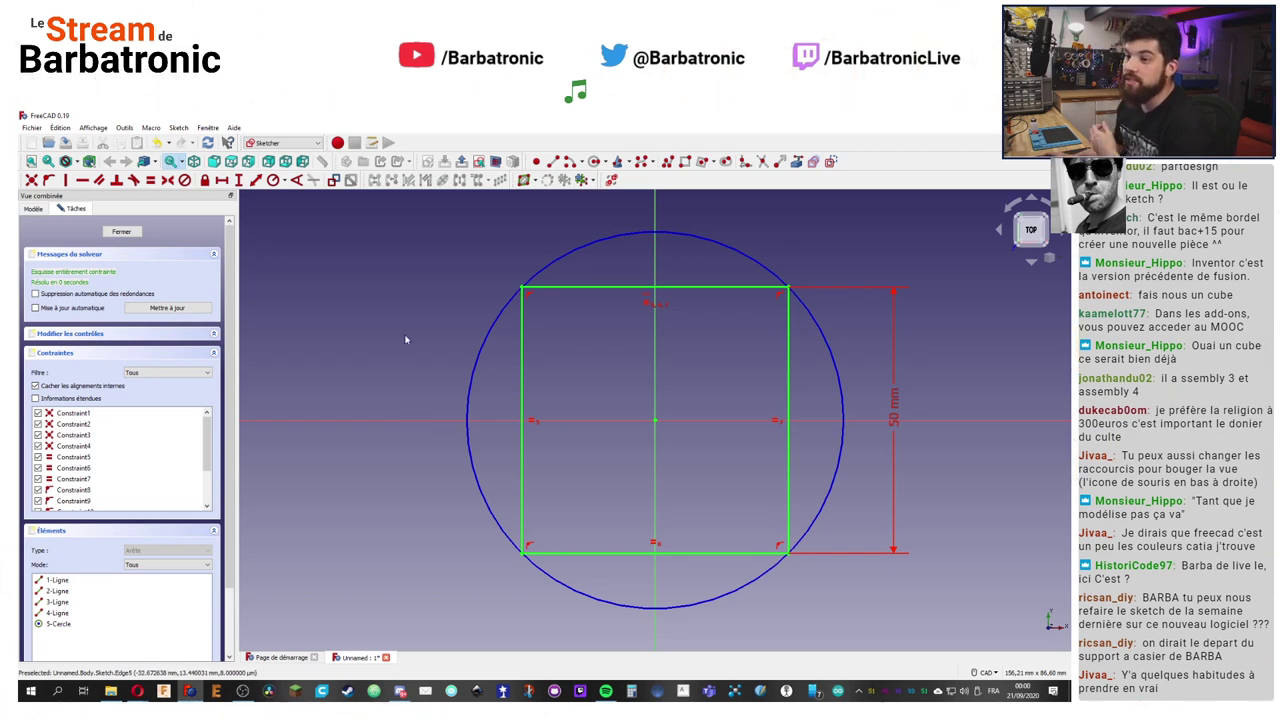
scroll(380, 363, down, 3)
scroll(380, 363, up, 2)
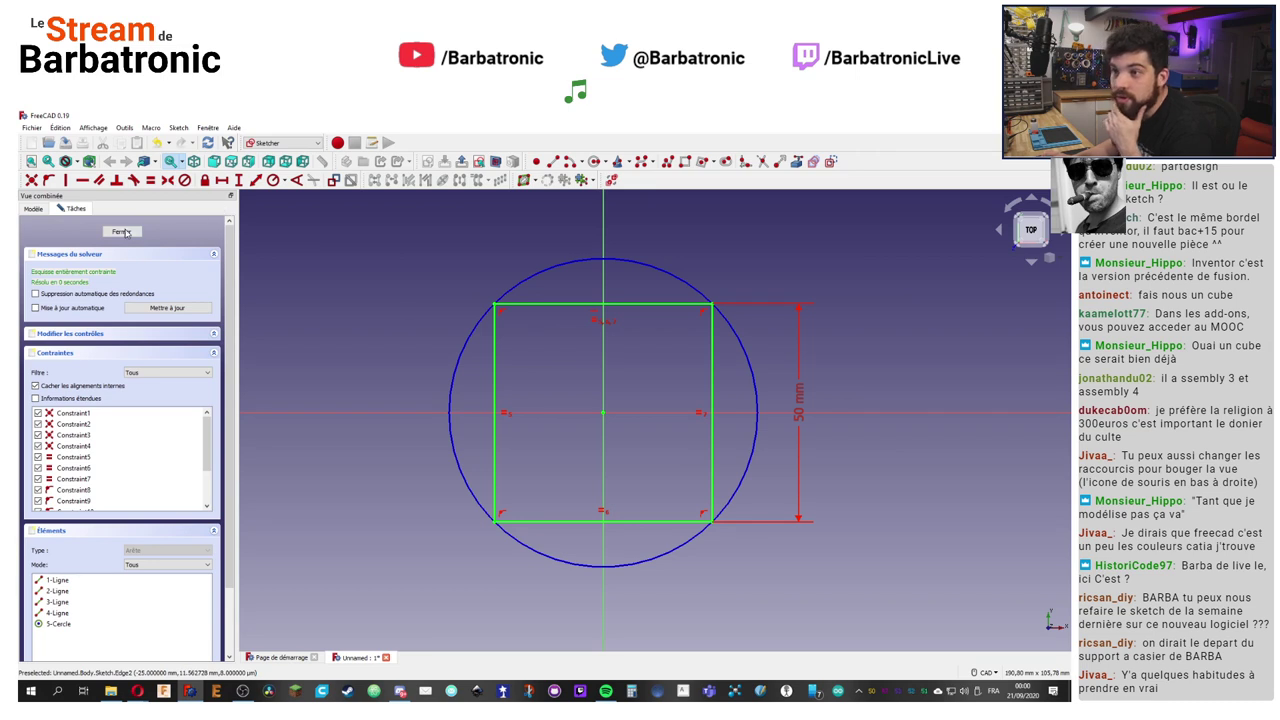
scroll(391, 363, down, 3)
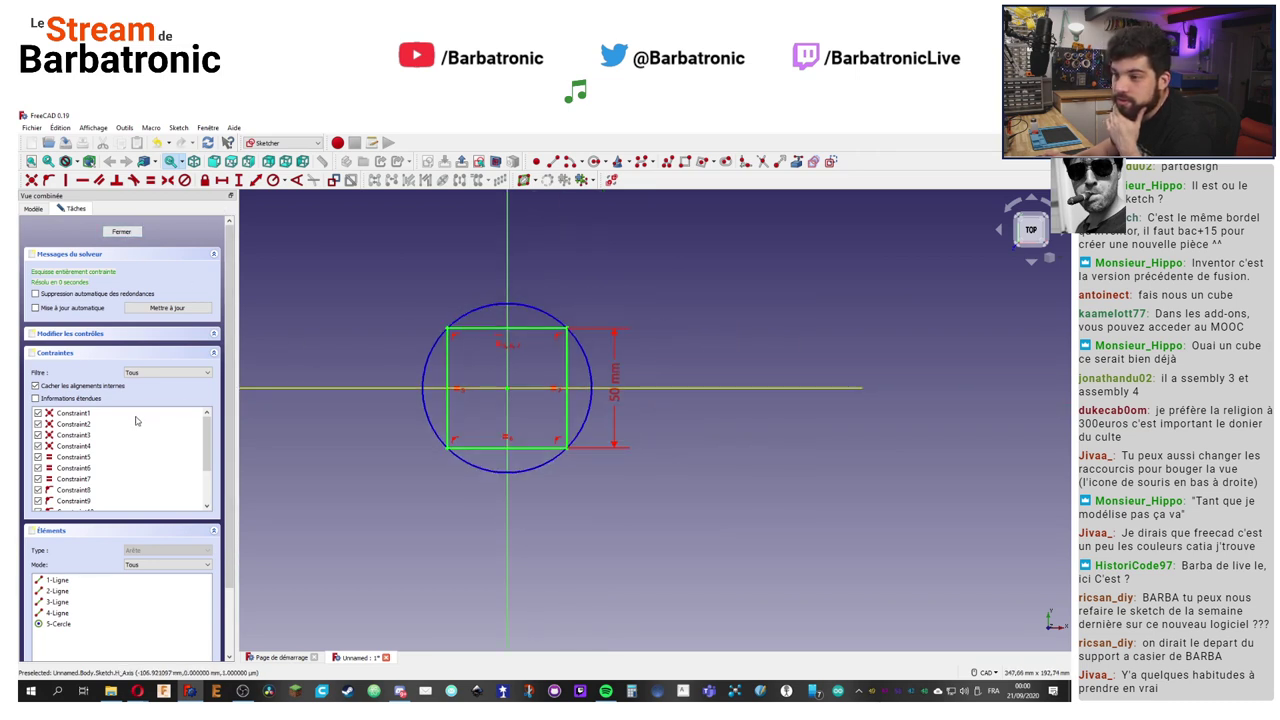
scroll(137, 421, down, 5)
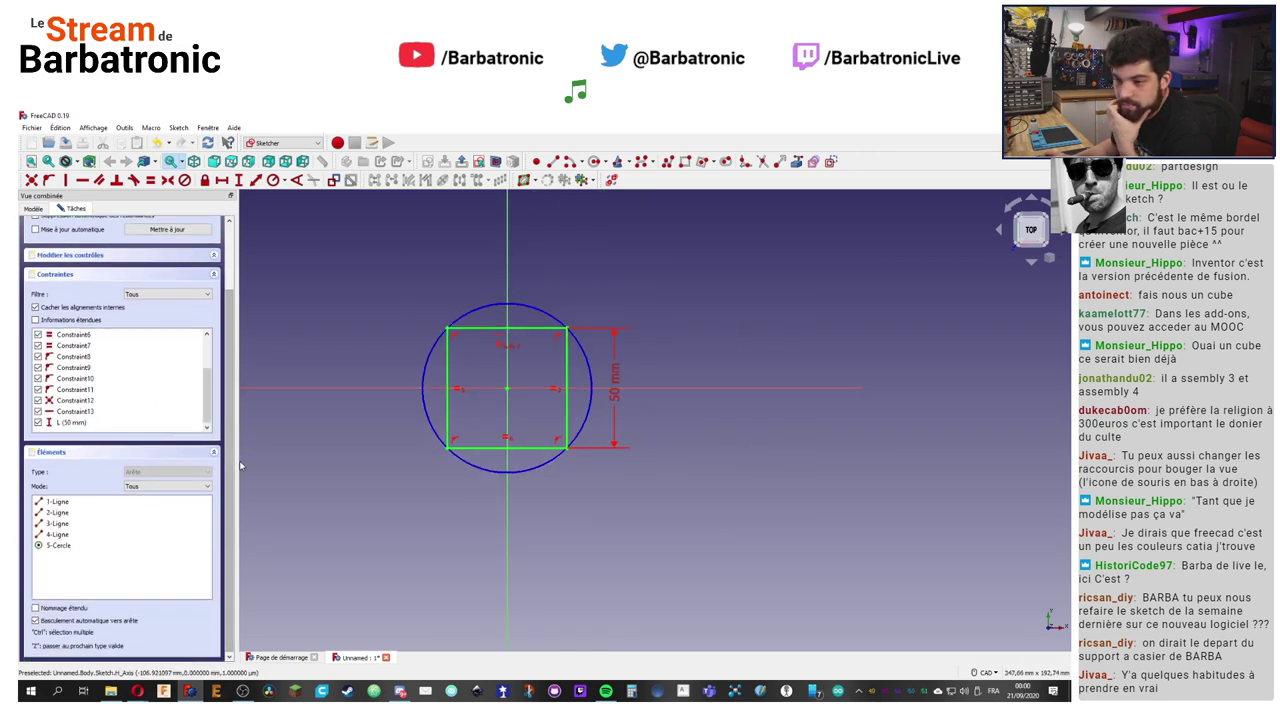
click(60, 545)
key(g)
key(n)
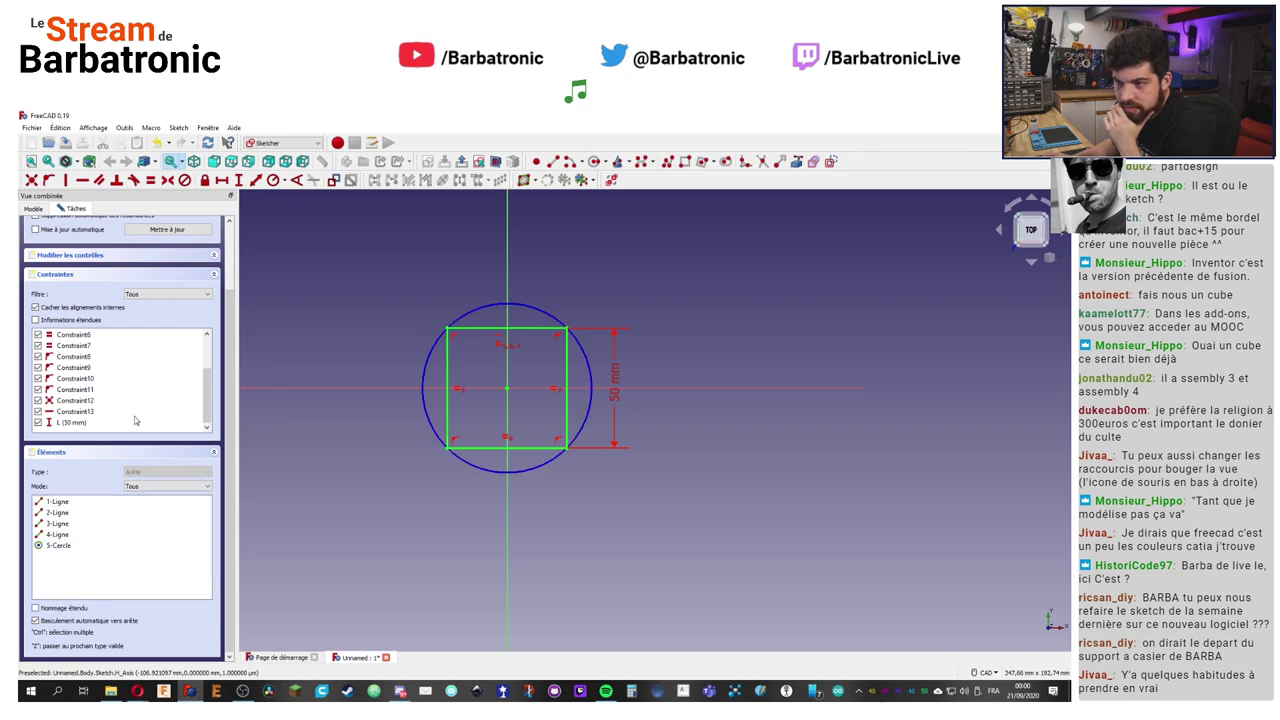
click(89, 288)
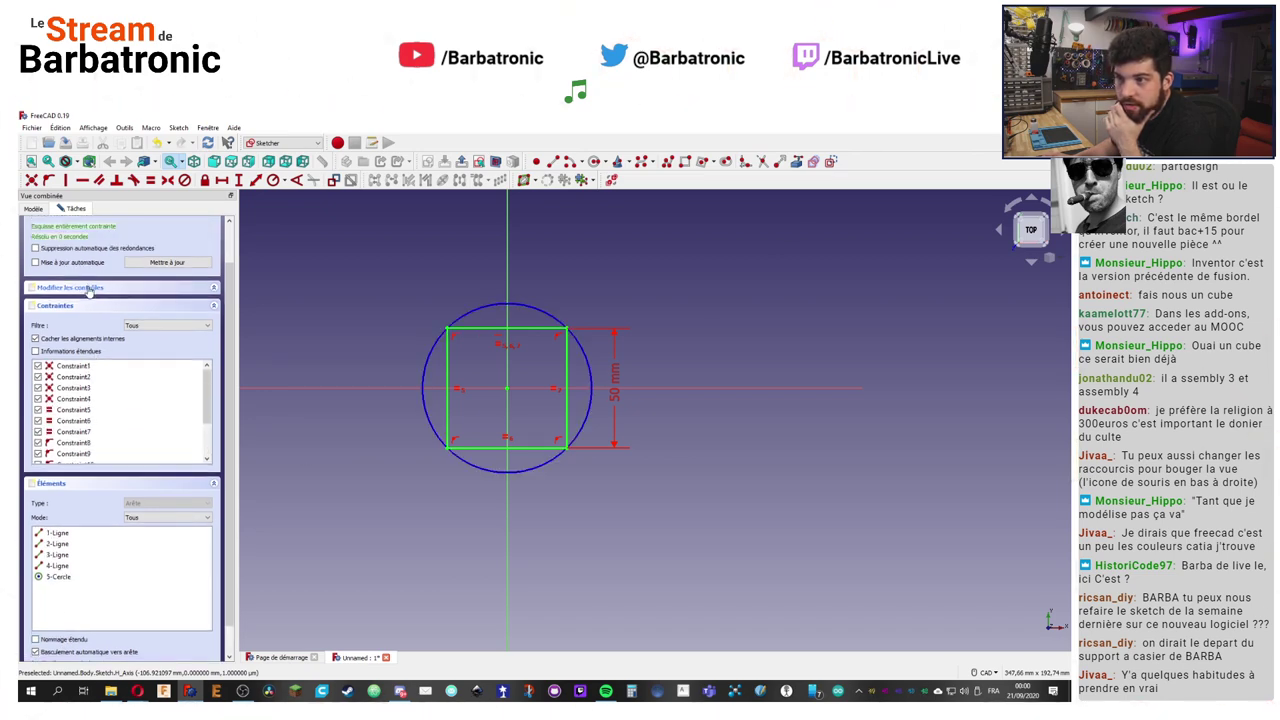
click(89, 288)
click(89, 288)
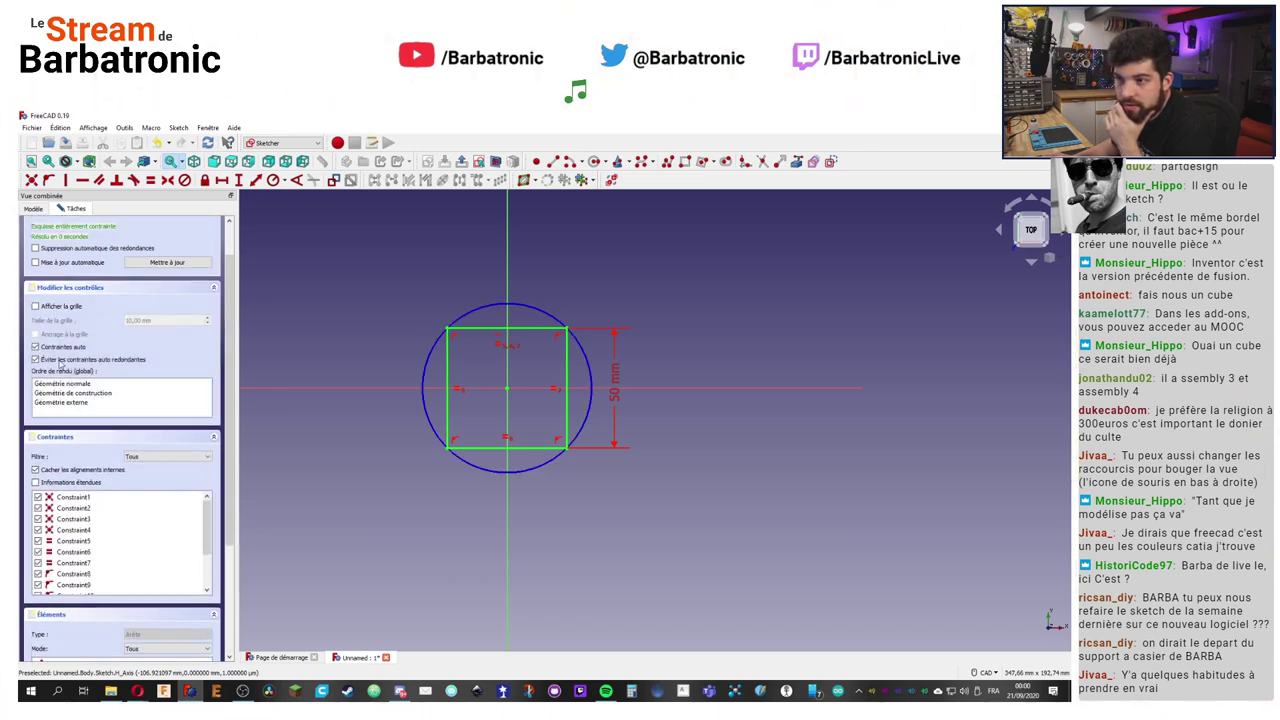
click(62, 288)
scroll(200, 380, down, 1)
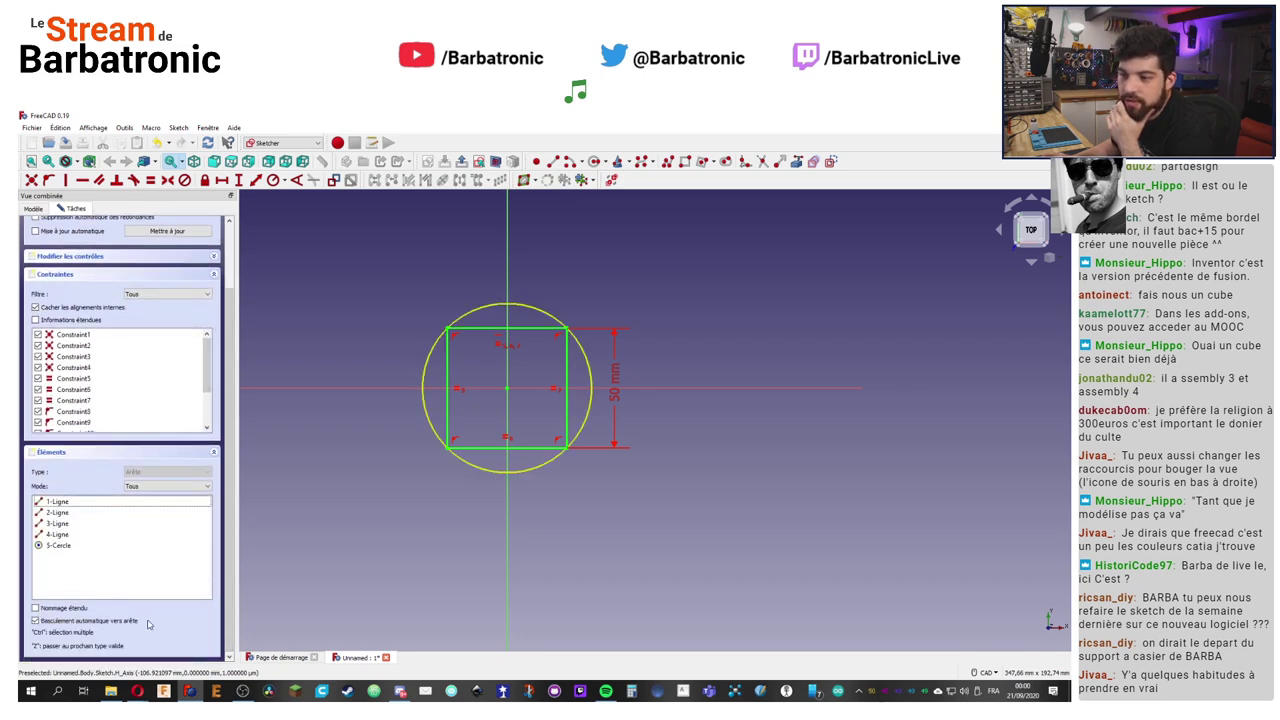
scroll(443, 363, up, 3)
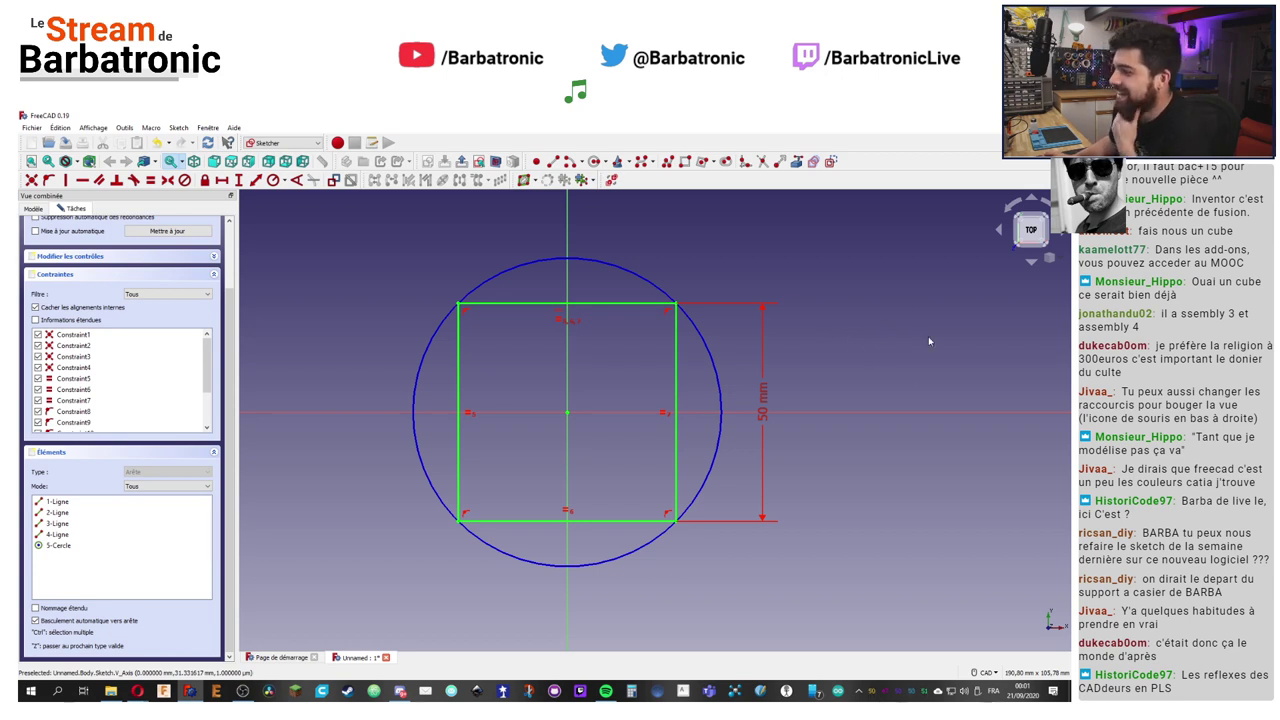
scroll(160, 407, down, 2)
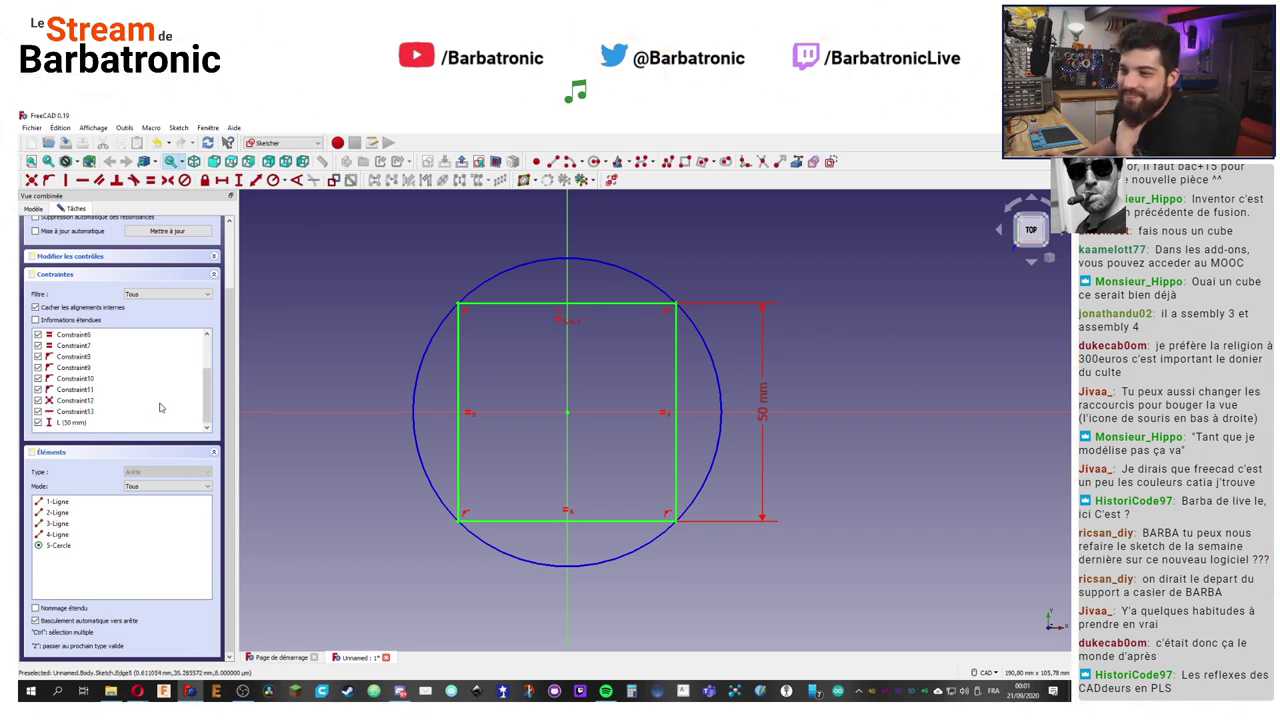
click(58, 458)
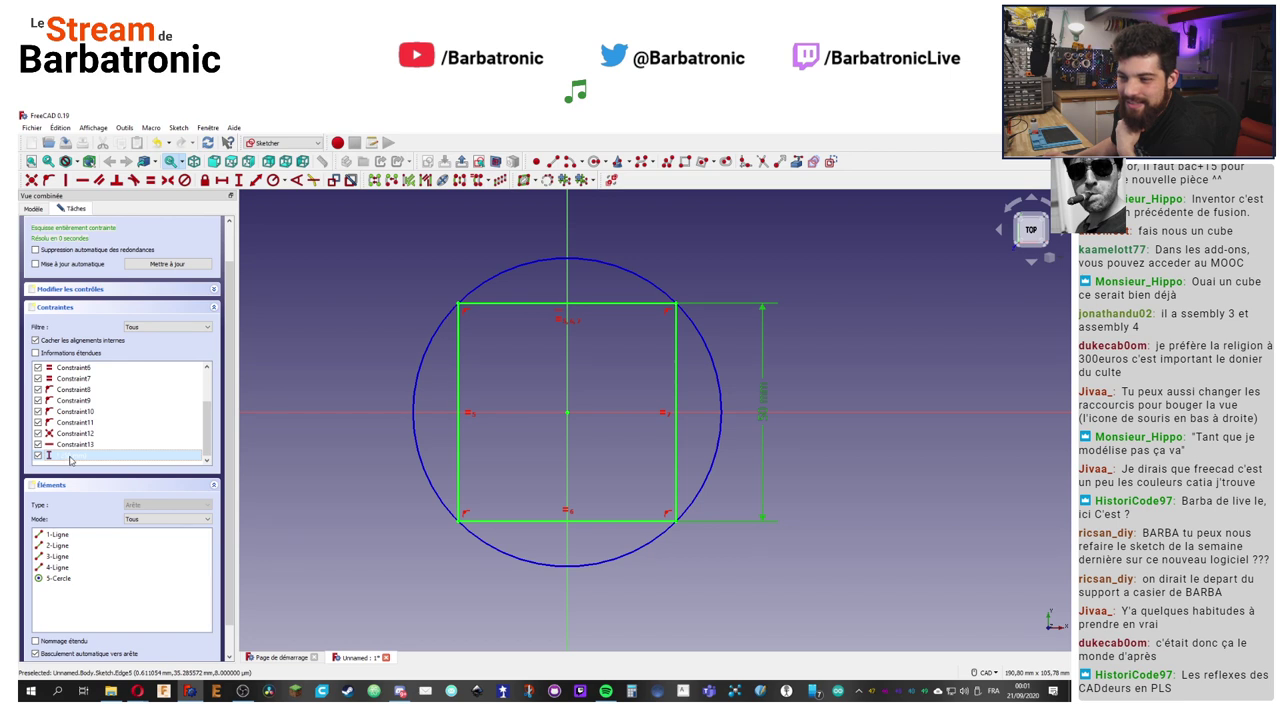
Step: Set the L constraint's 50 mm value through an f(x) expression and apply it
right_click(70, 458)
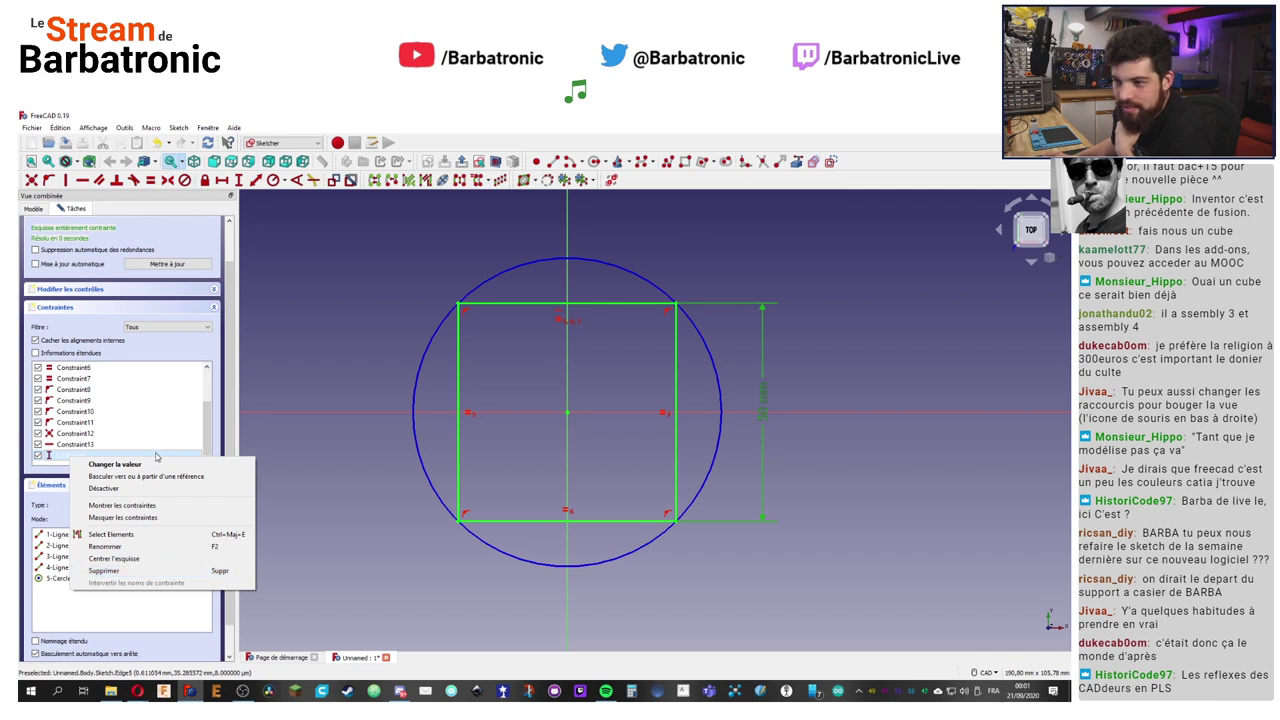
click(58, 460)
double_click(64, 459)
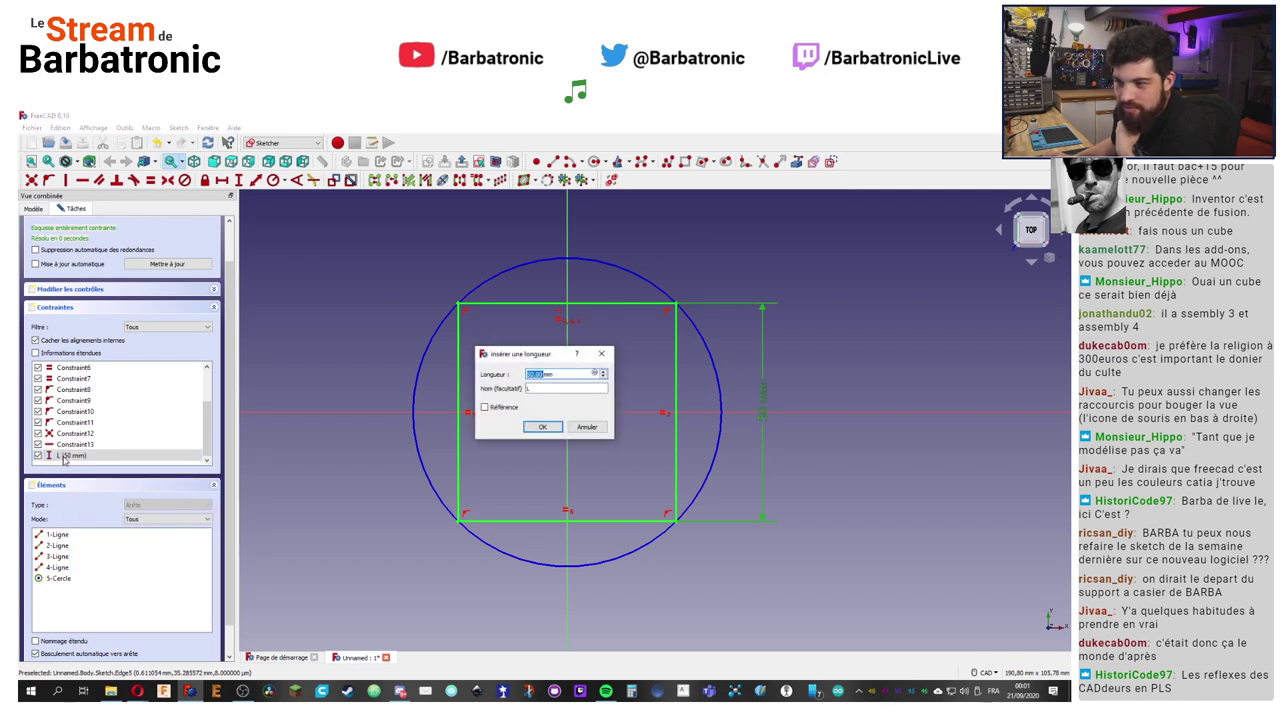
click(595, 373)
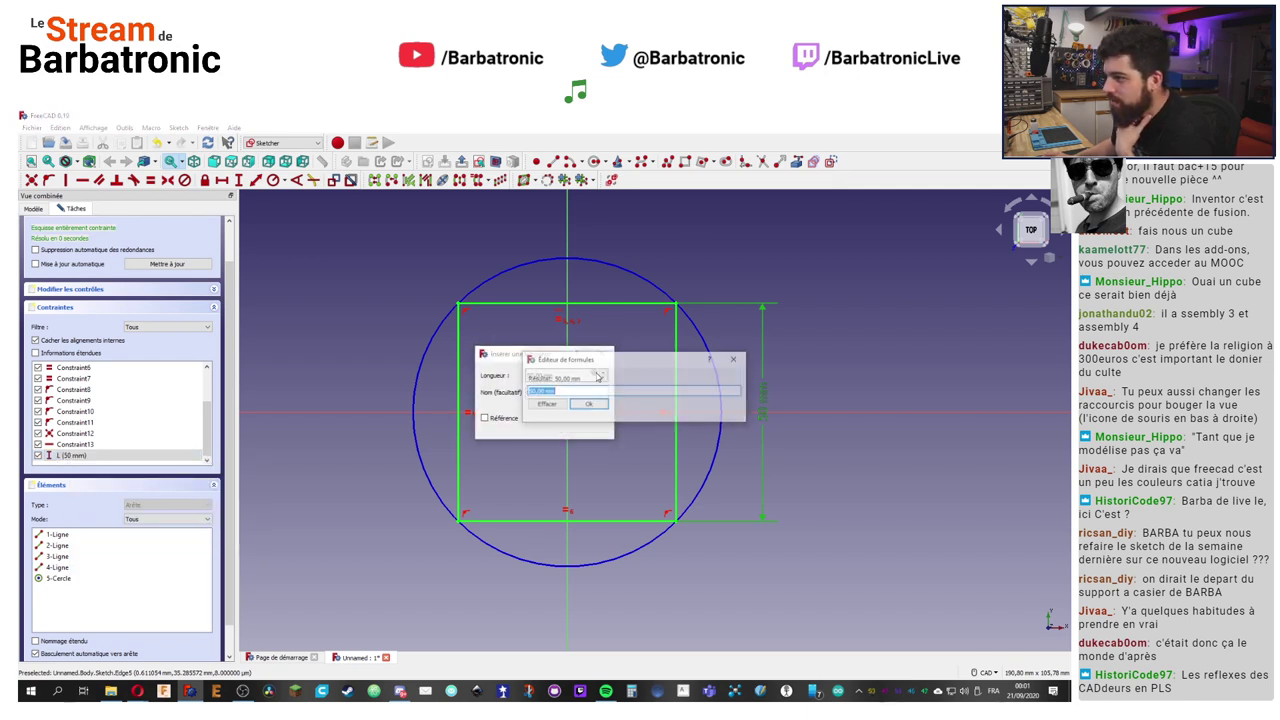
click(586, 402)
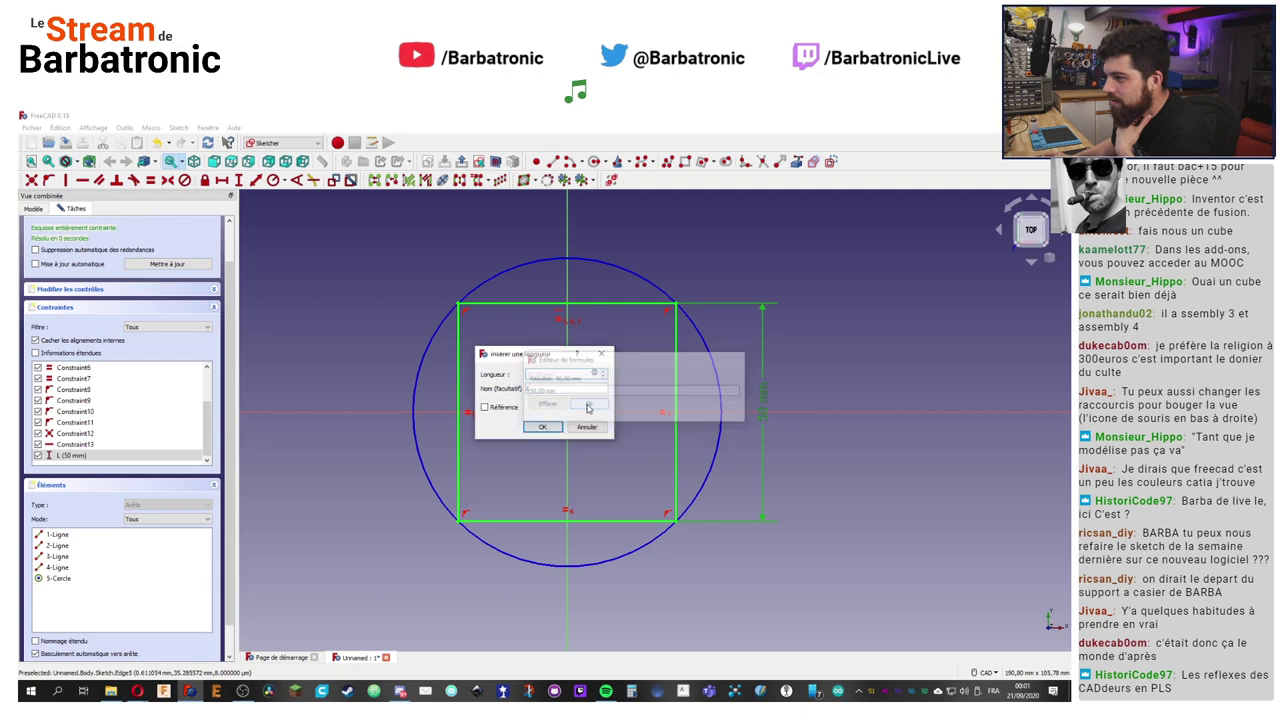
click(542, 426)
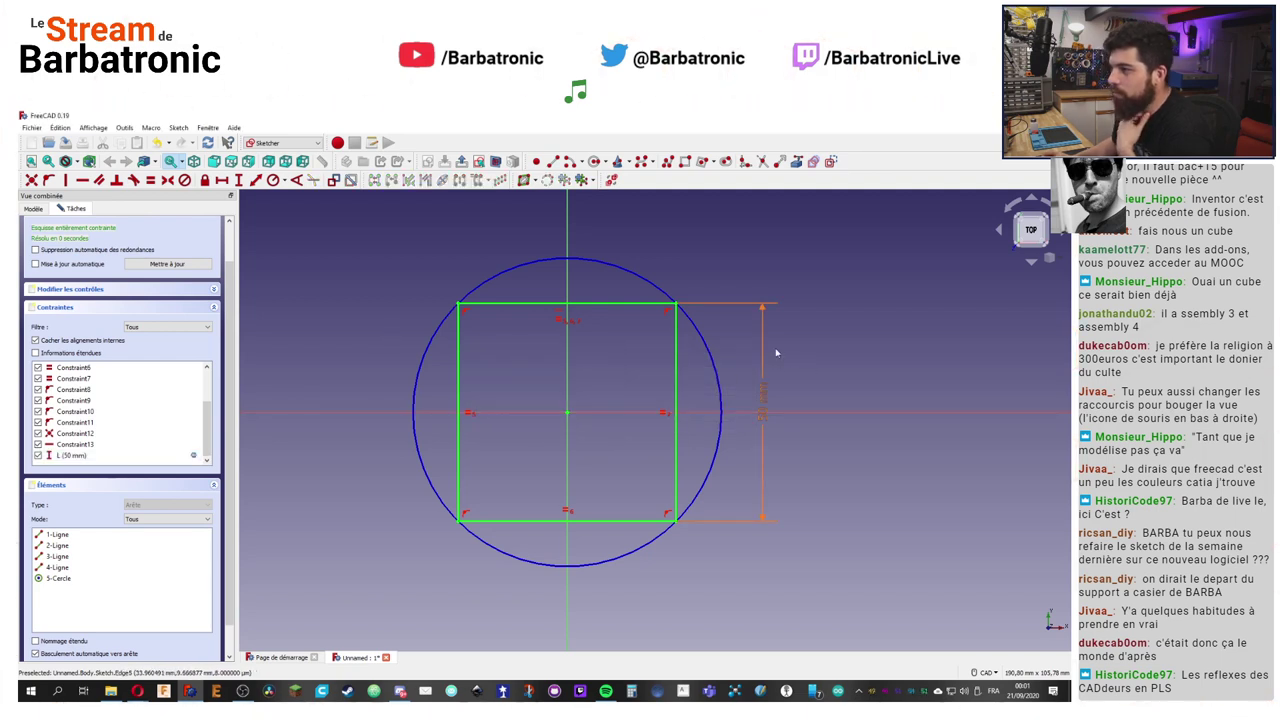
scroll(154, 320, up, 2)
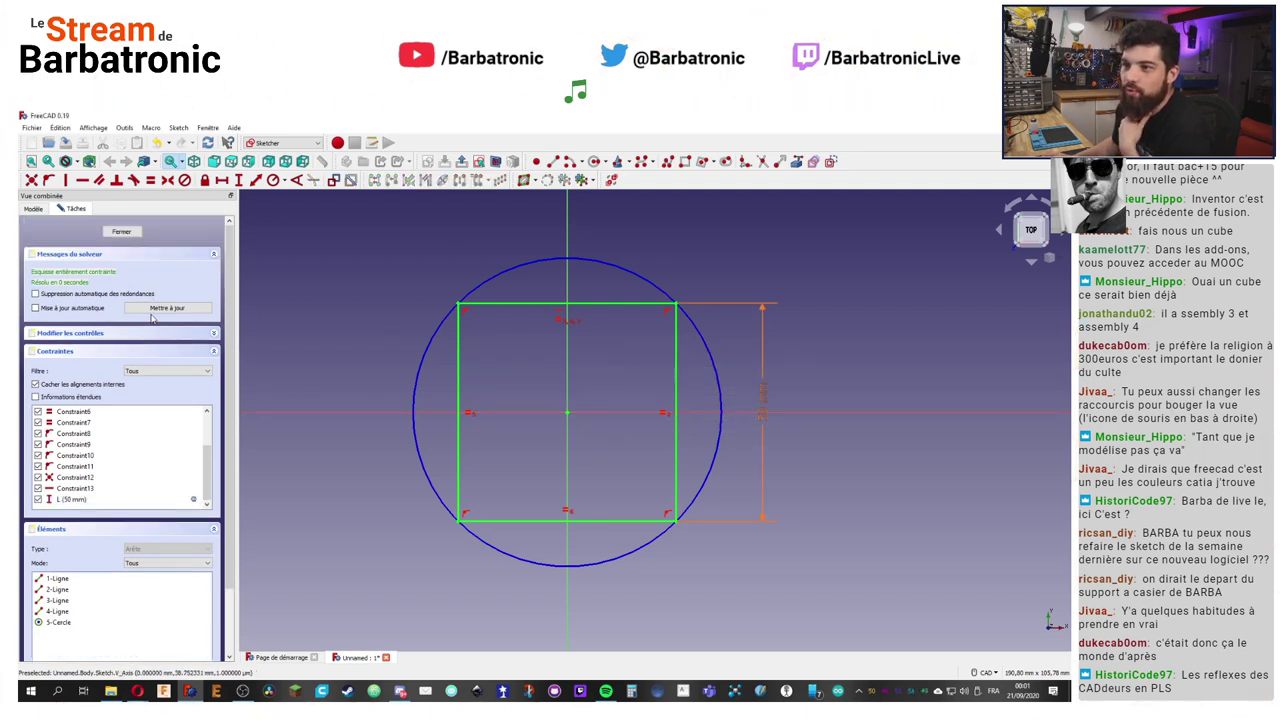
Step: Close the square sketch and start a Pad to extrude it into a block
click(121, 232)
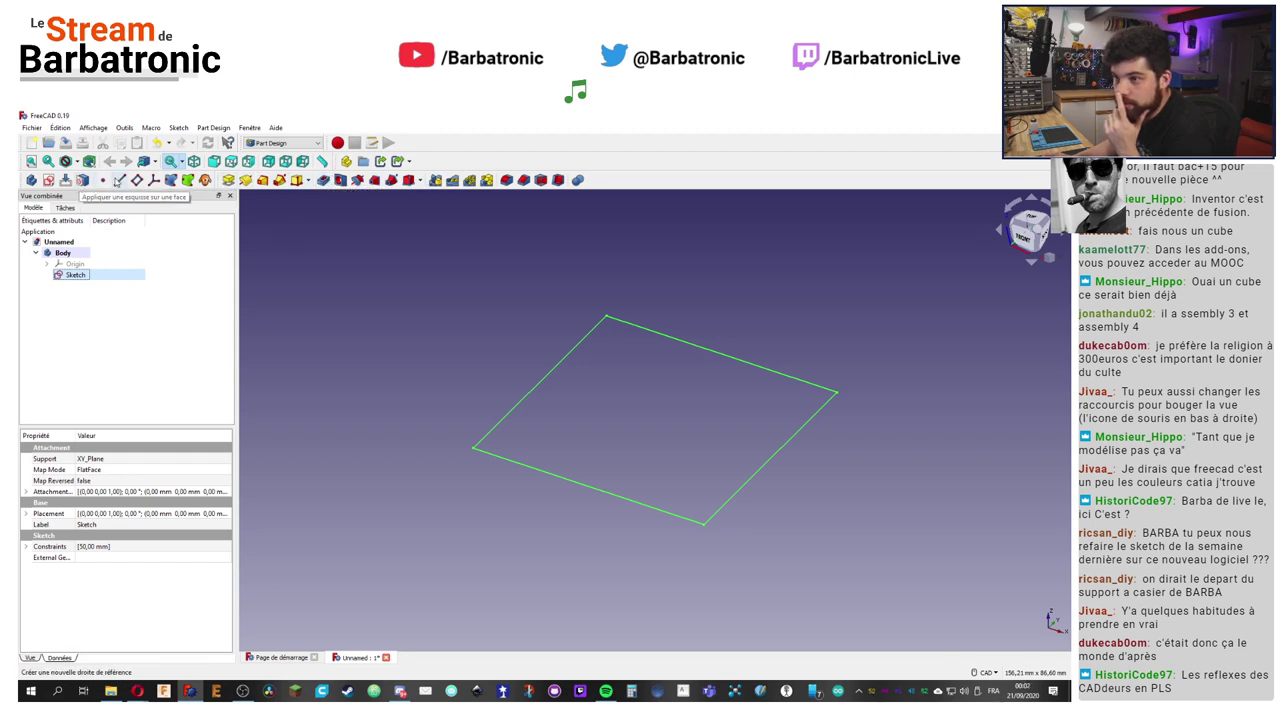
click(229, 182)
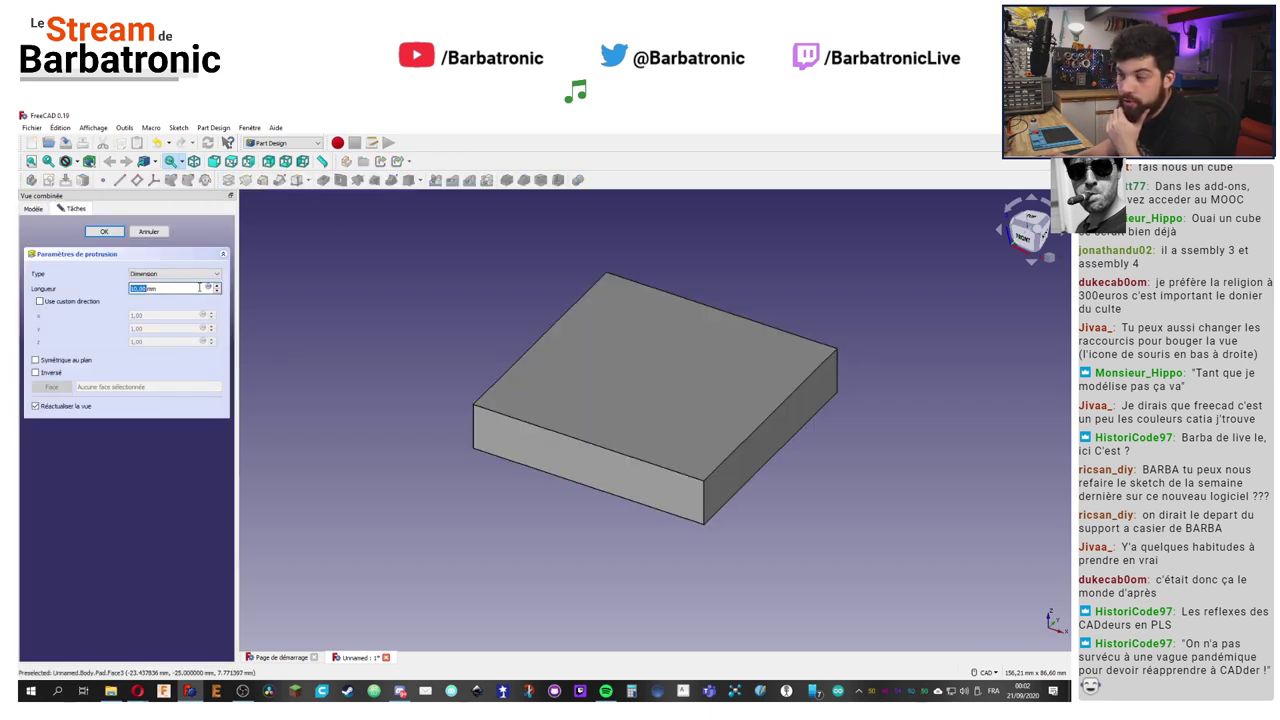
Step: Enter 20 mm as the pad length
text(2)
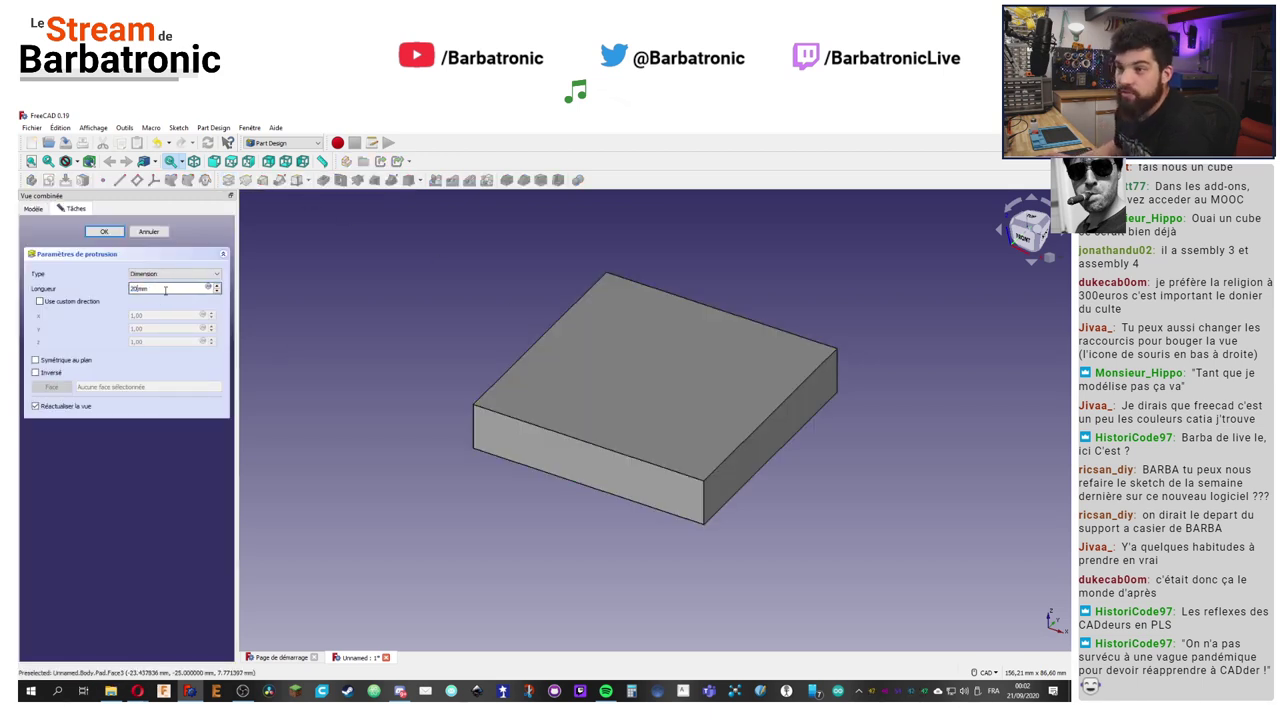
text(0)
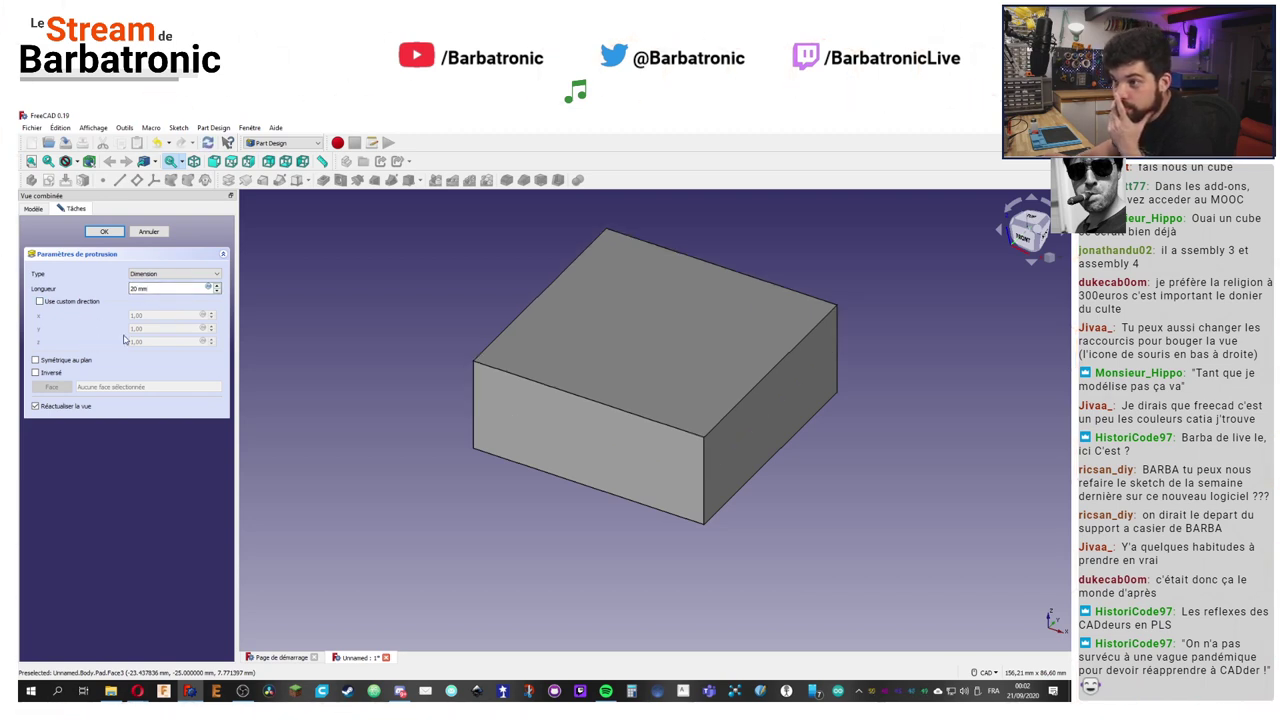
click(1055, 260)
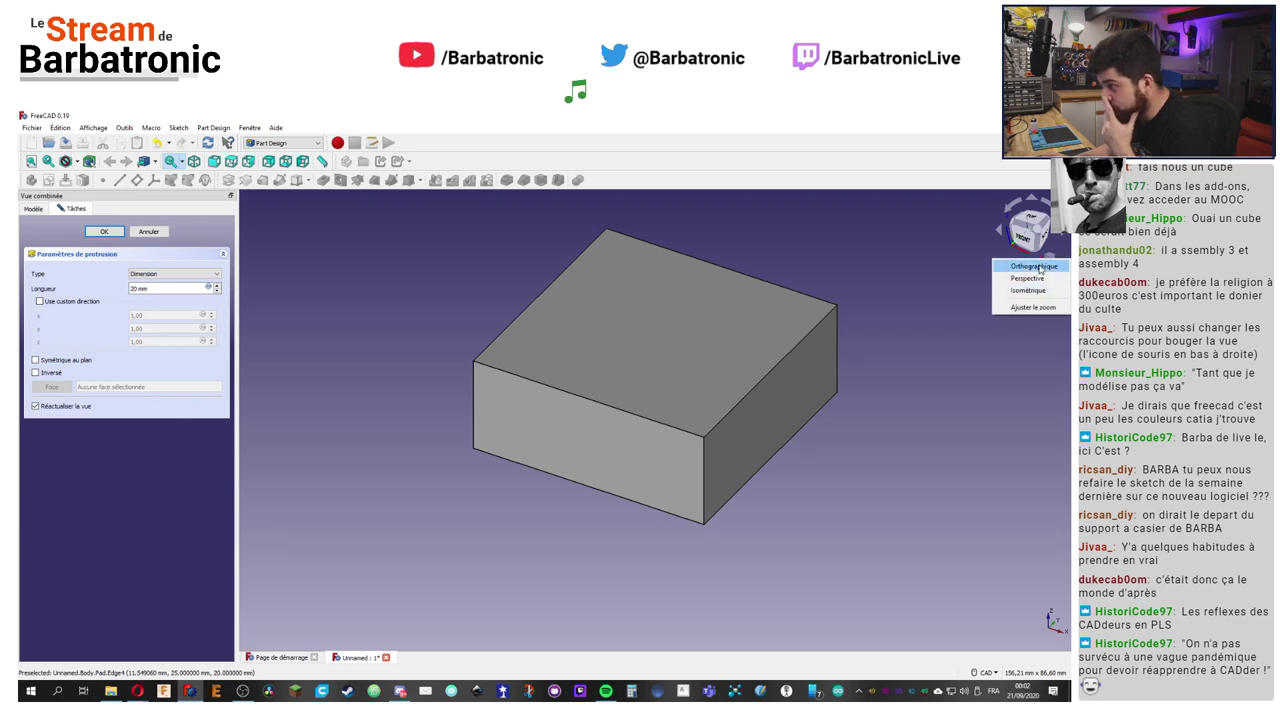
Step: Try the orthographic, isometric and perspective view projections, ending back in orthographic
click(1038, 267)
click(1058, 264)
click(1030, 292)
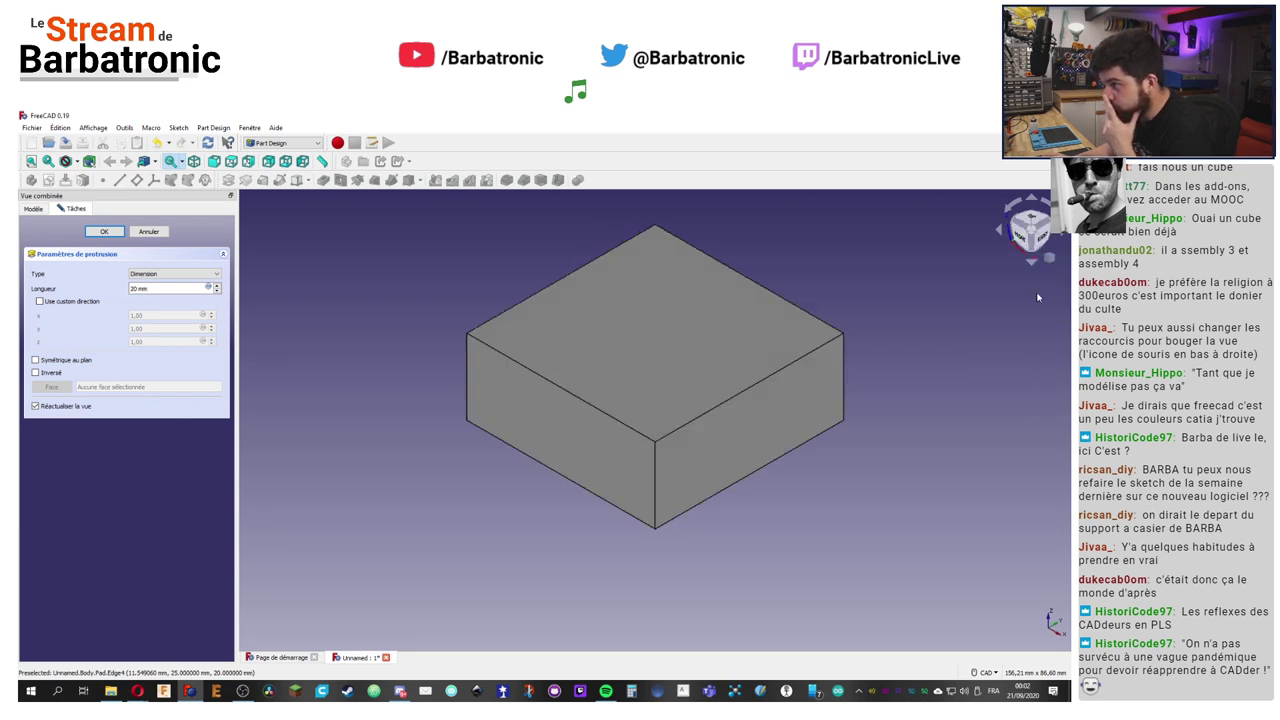
click(1057, 260)
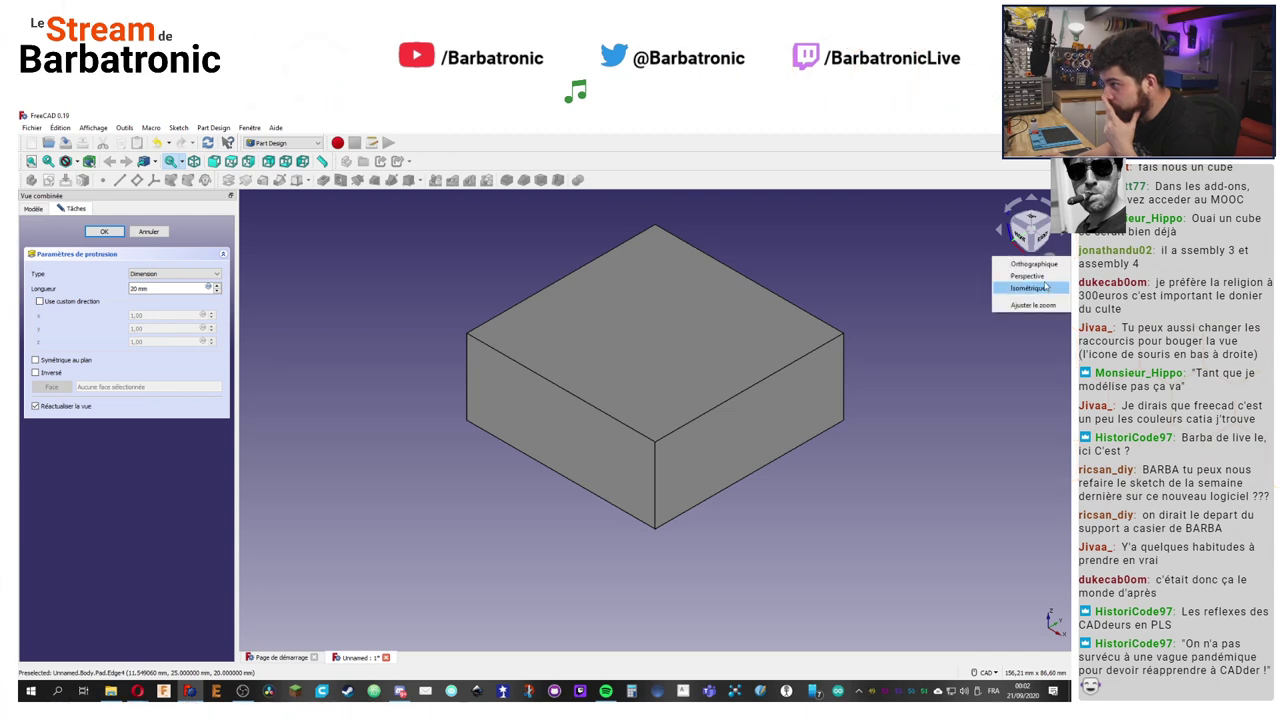
click(1028, 276)
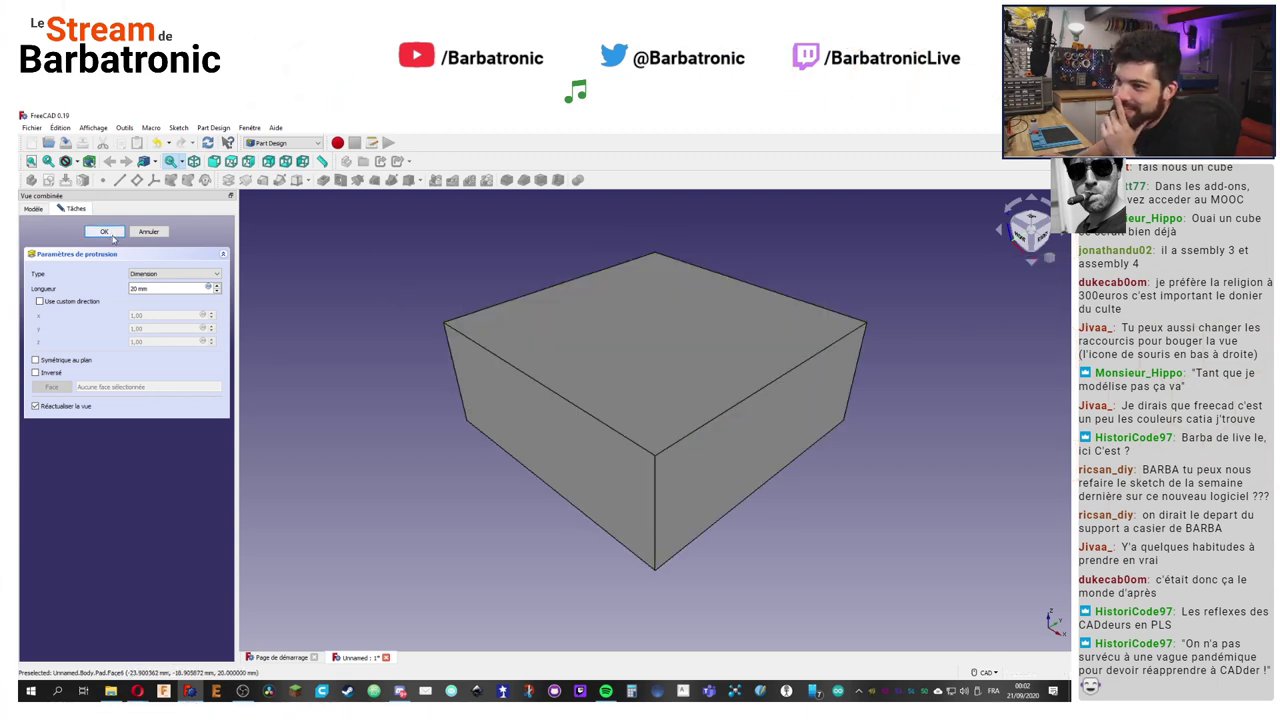
key(o)
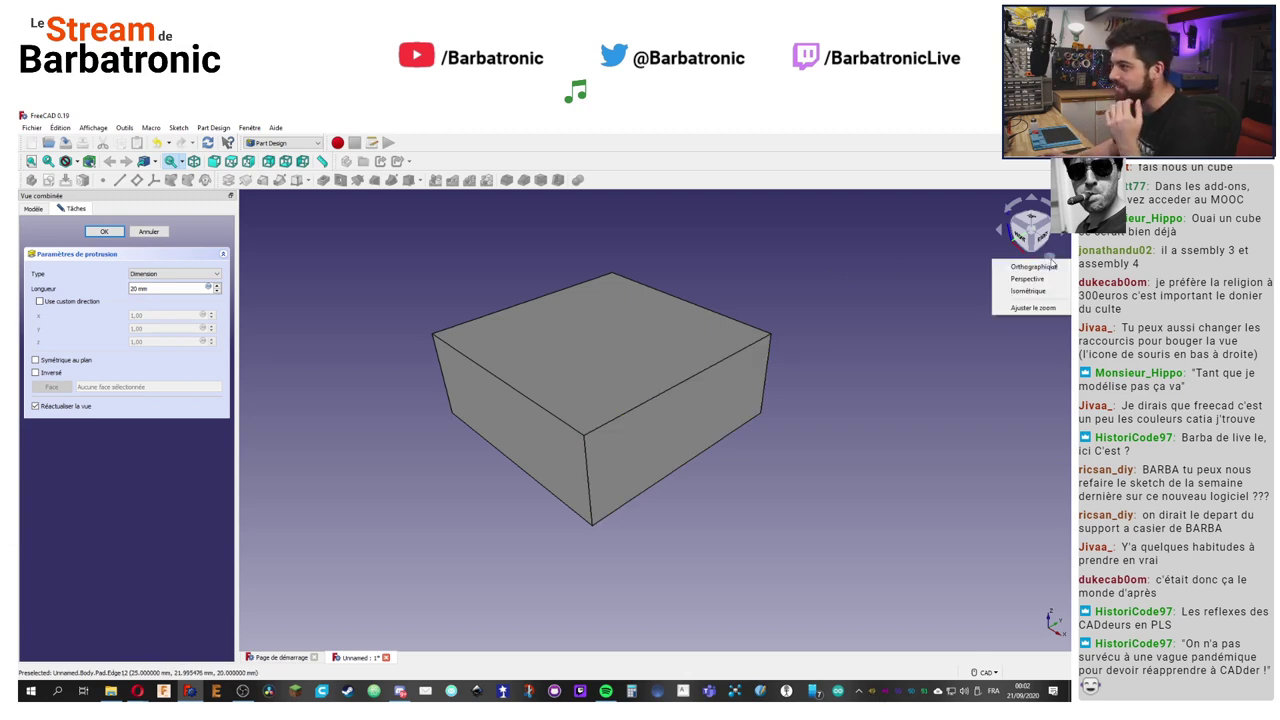
Step: Set the padded block's view to isometric and bring up the pad Type choices
click(1049, 258)
click(845, 264)
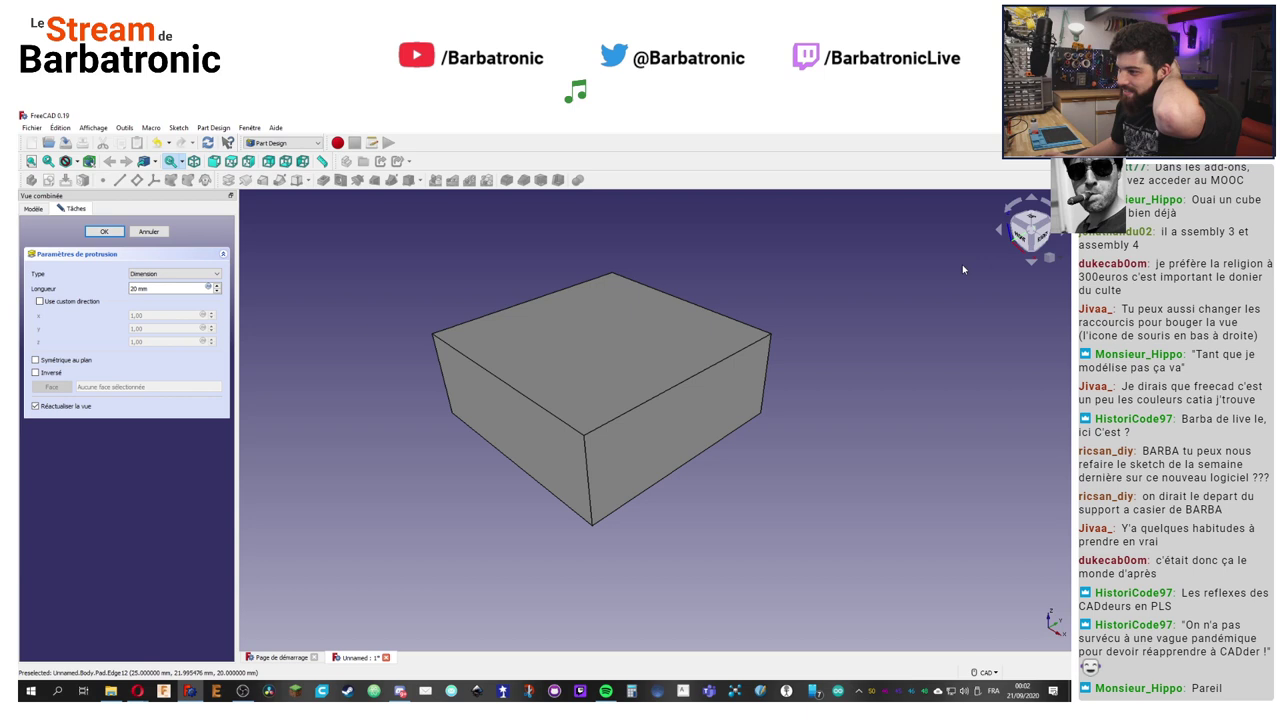
click(1049, 258)
click(1036, 292)
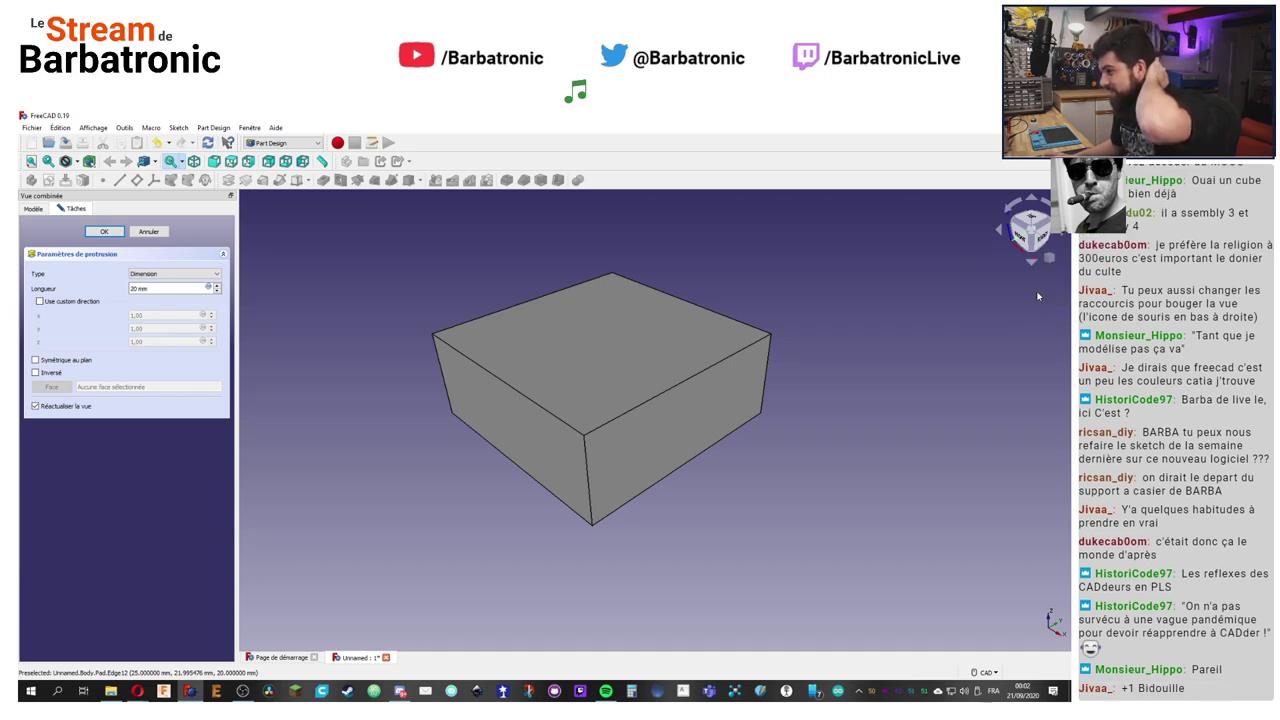
click(1050, 262)
click(1027, 294)
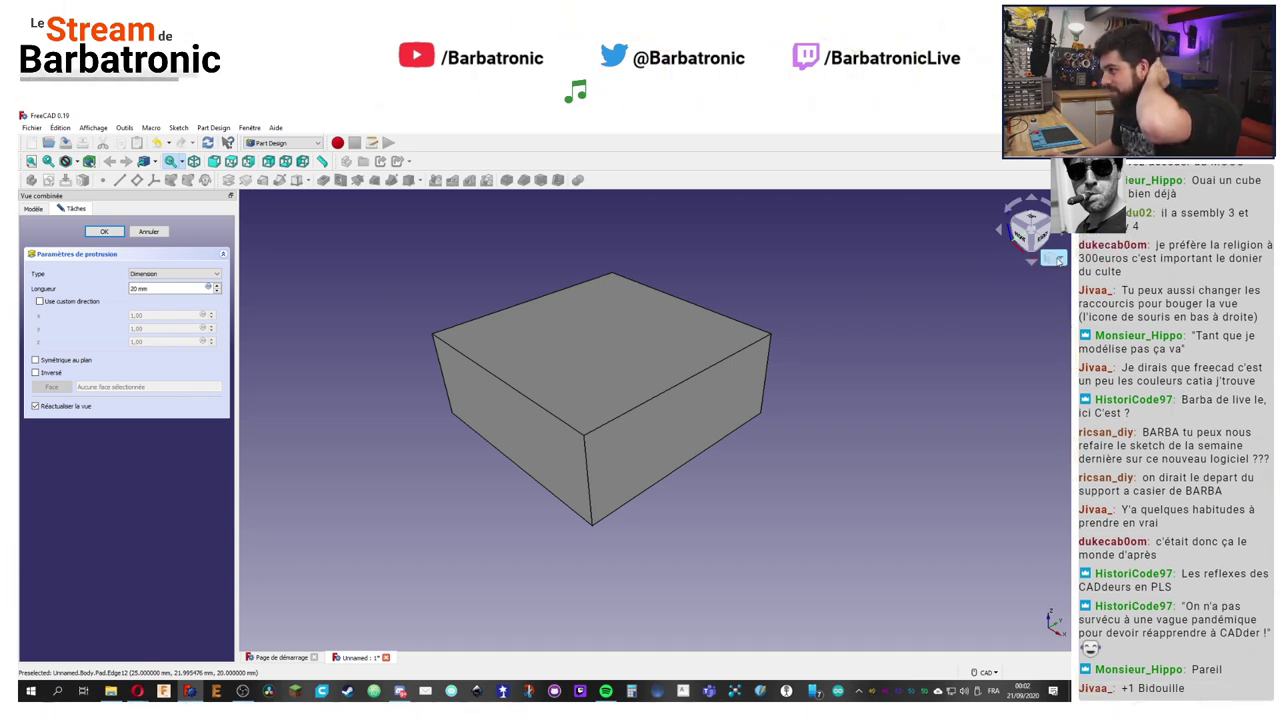
click(1049, 258)
click(1030, 290)
click(1049, 258)
click(1049, 276)
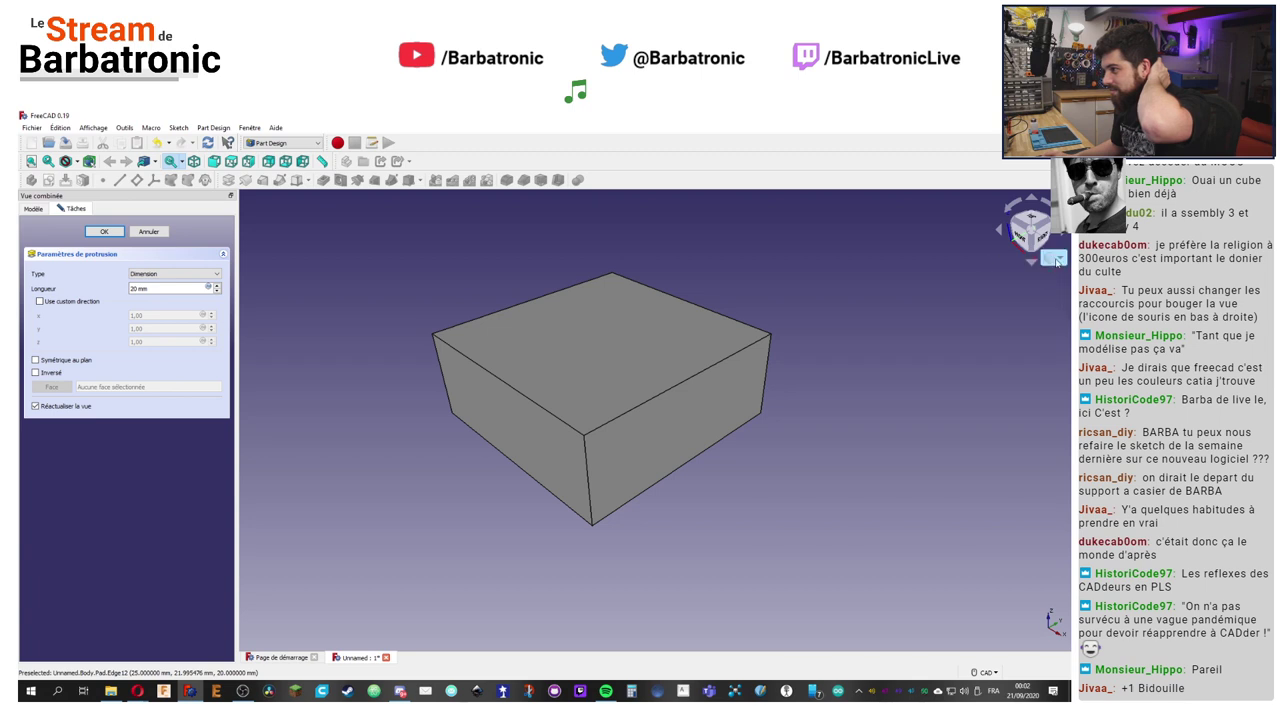
click(1049, 258)
click(1030, 290)
click(1057, 262)
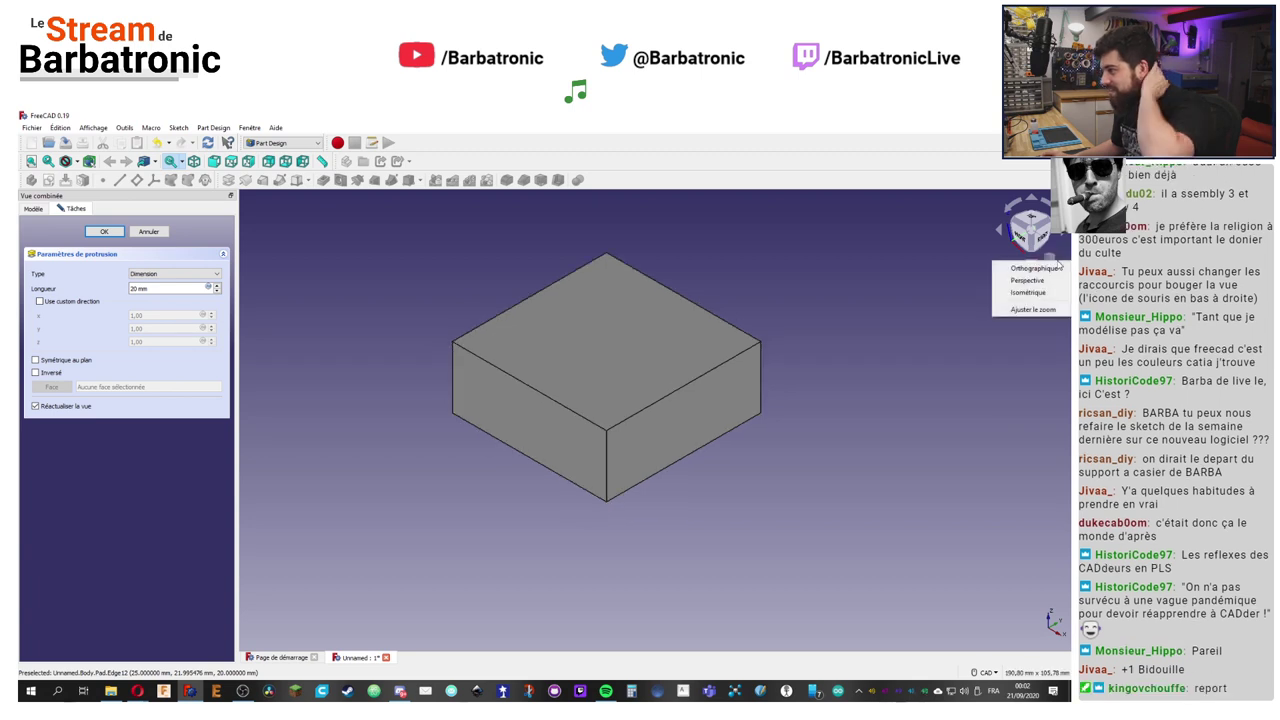
click(1049, 258)
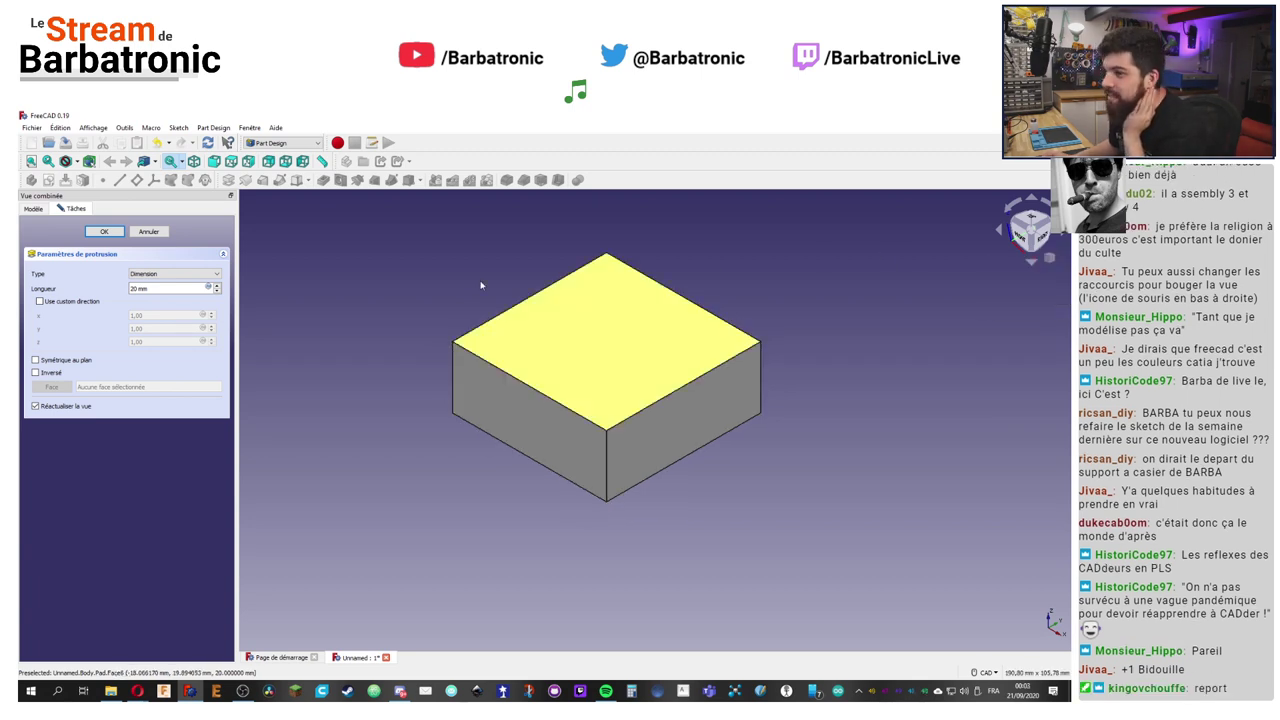
click(174, 274)
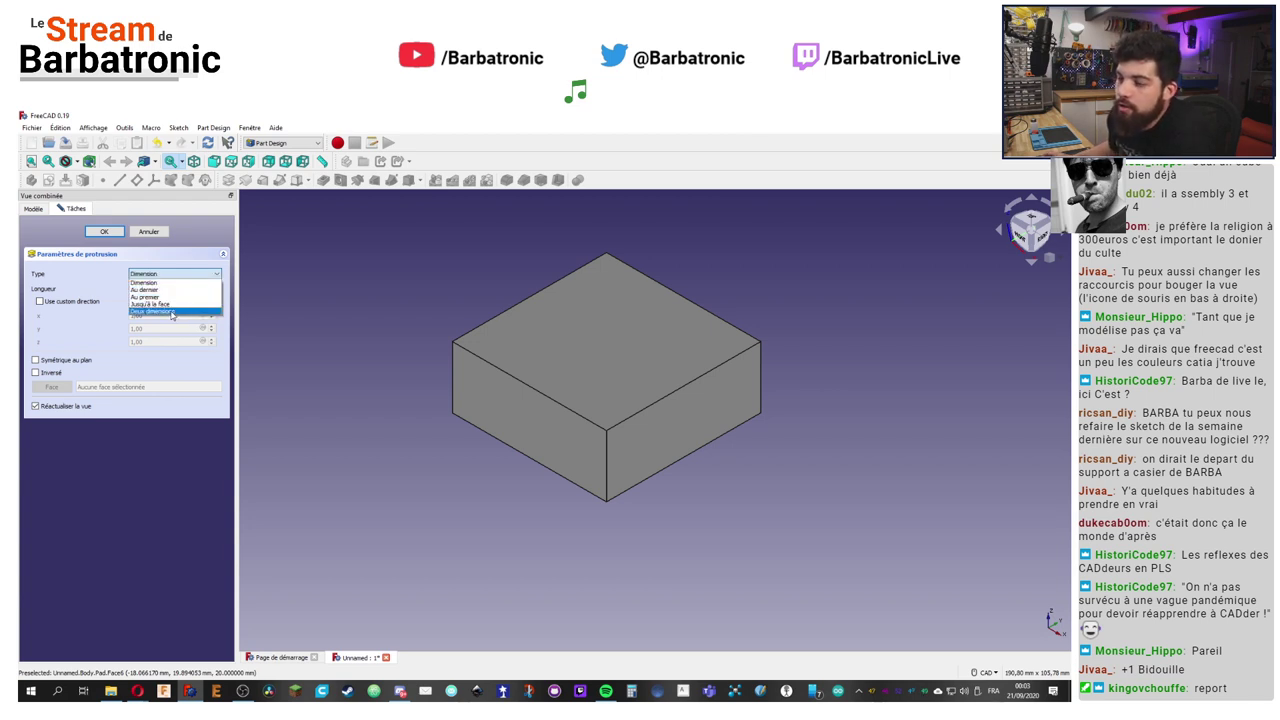
Step: Keep Dimension as the pad type and confirm the length formula reads 20 mm
click(190, 283)
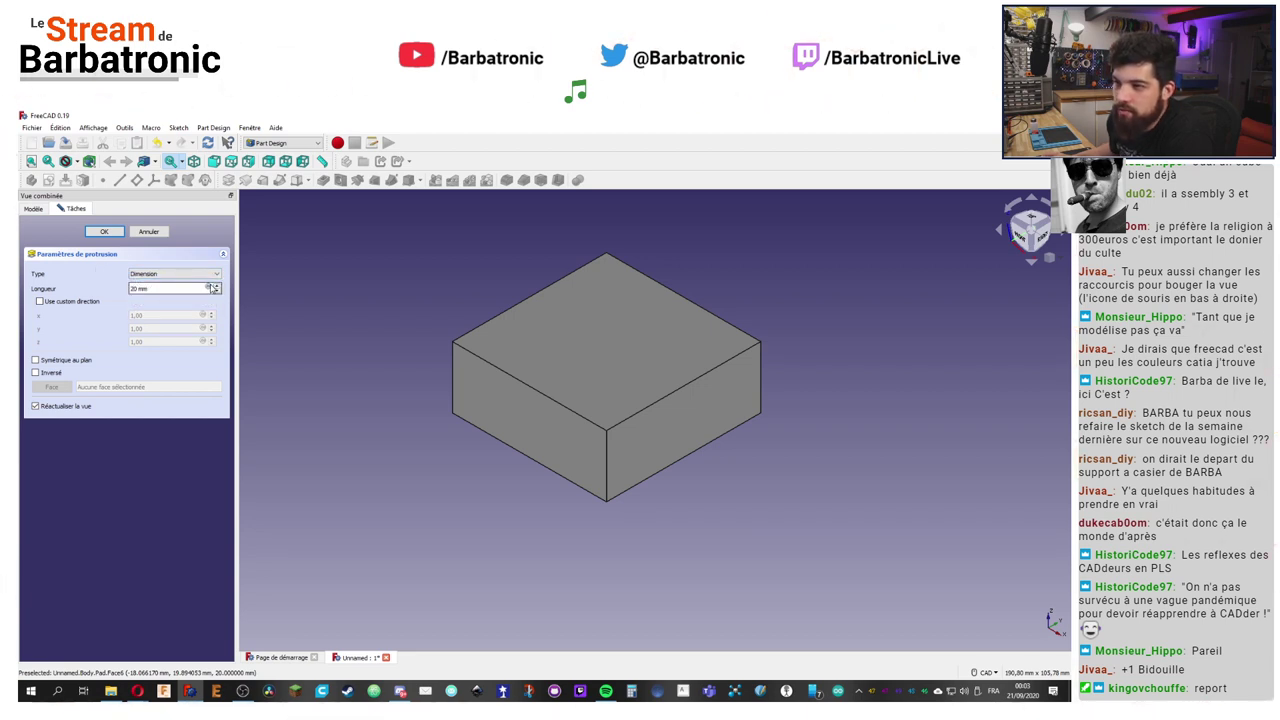
click(212, 288)
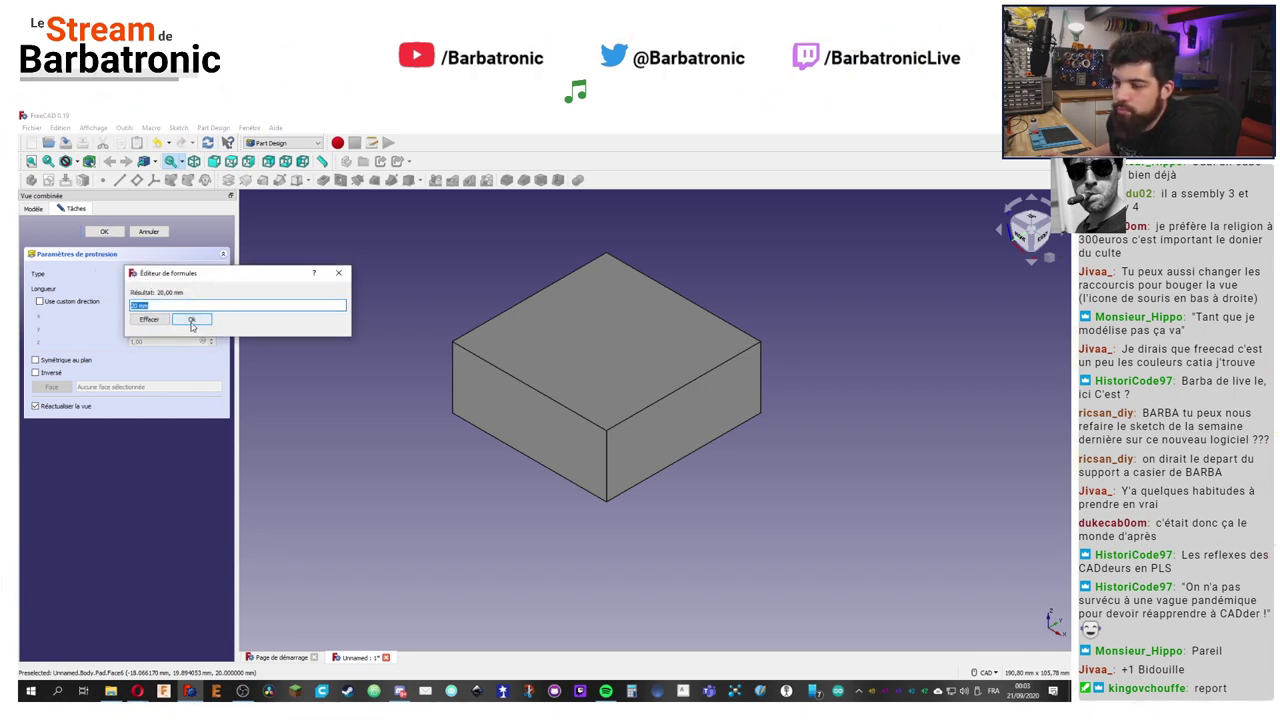
click(192, 320)
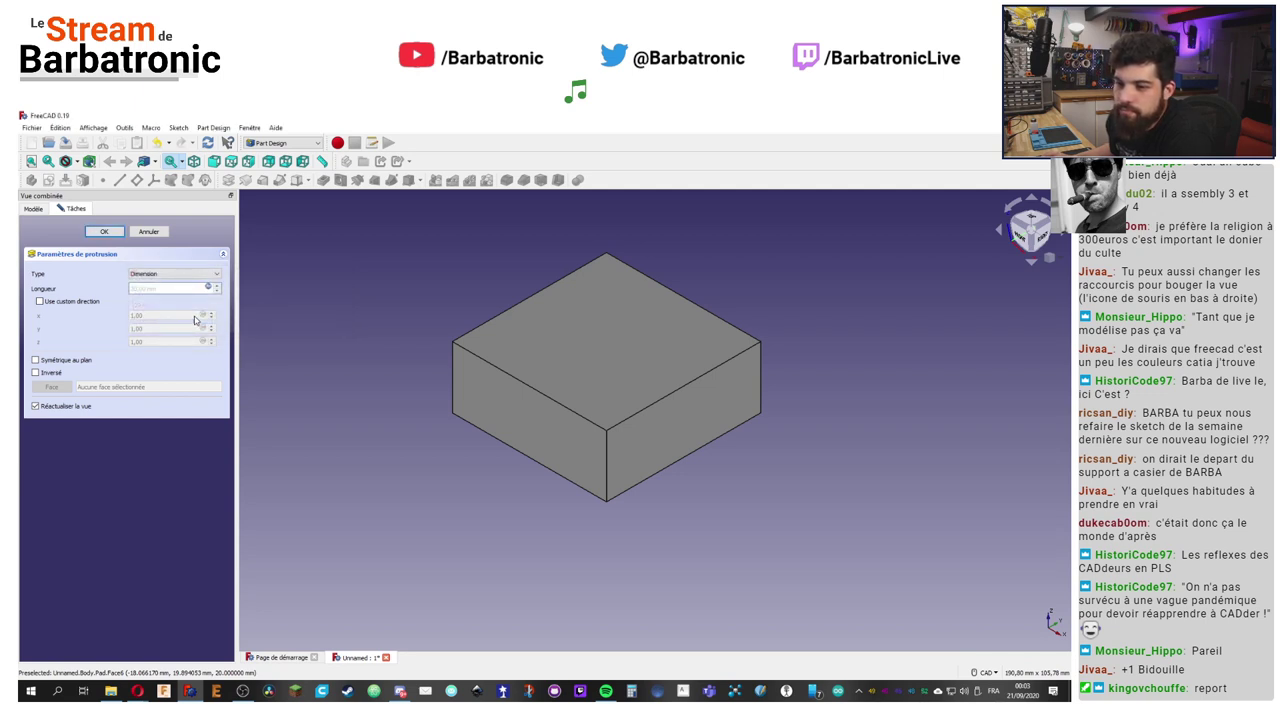
Step: Enable a custom pad direction and switch mouse navigation to the Revit style
click(40, 301)
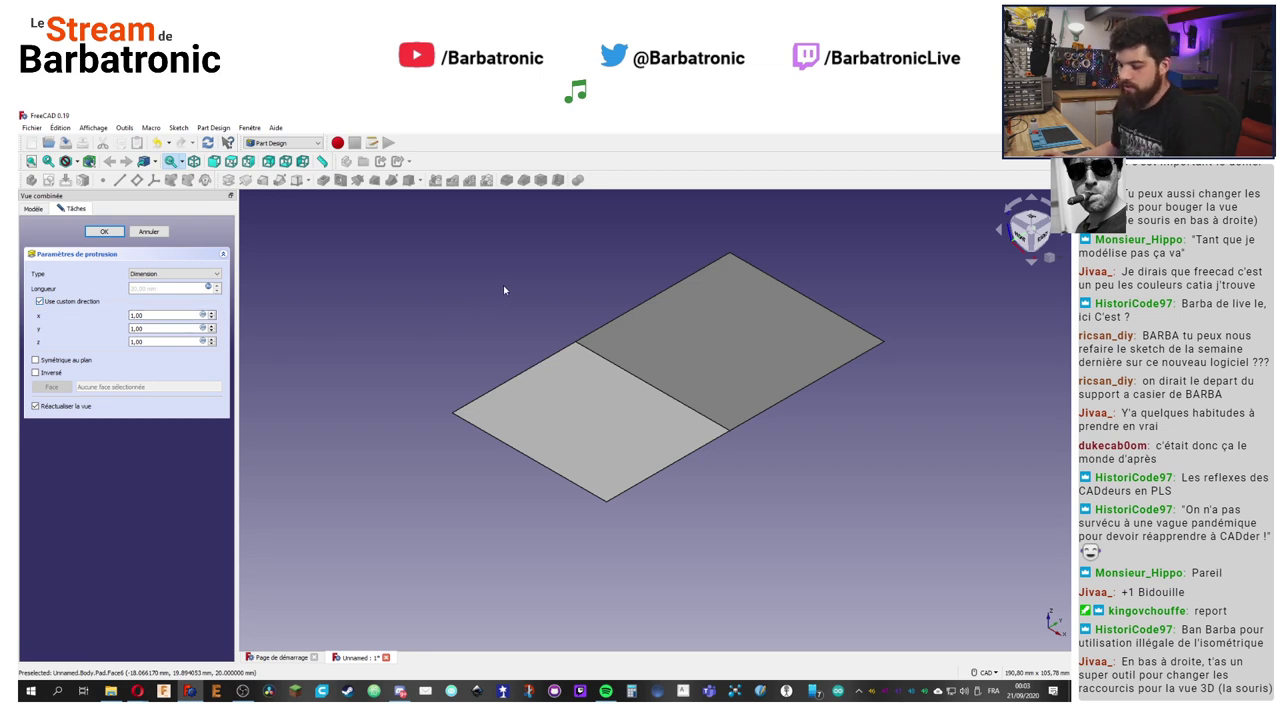
right_drag(517, 312, 488, 324)
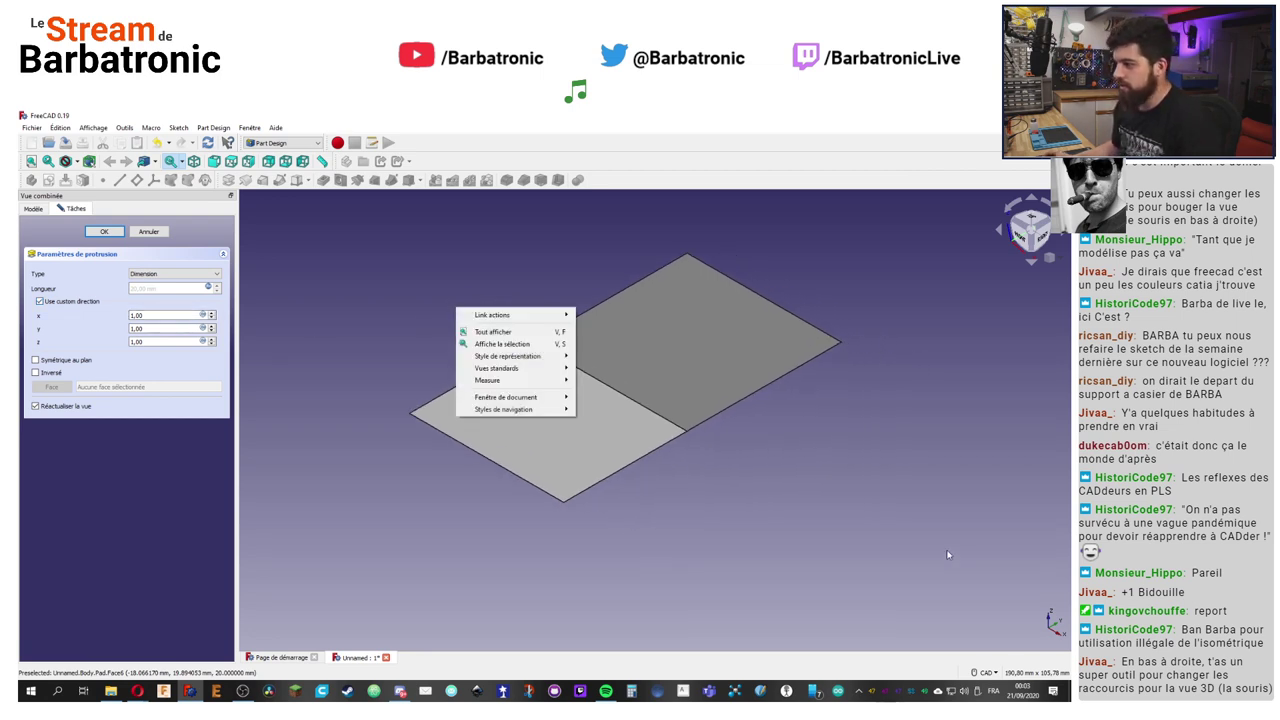
click(799, 415)
click(999, 672)
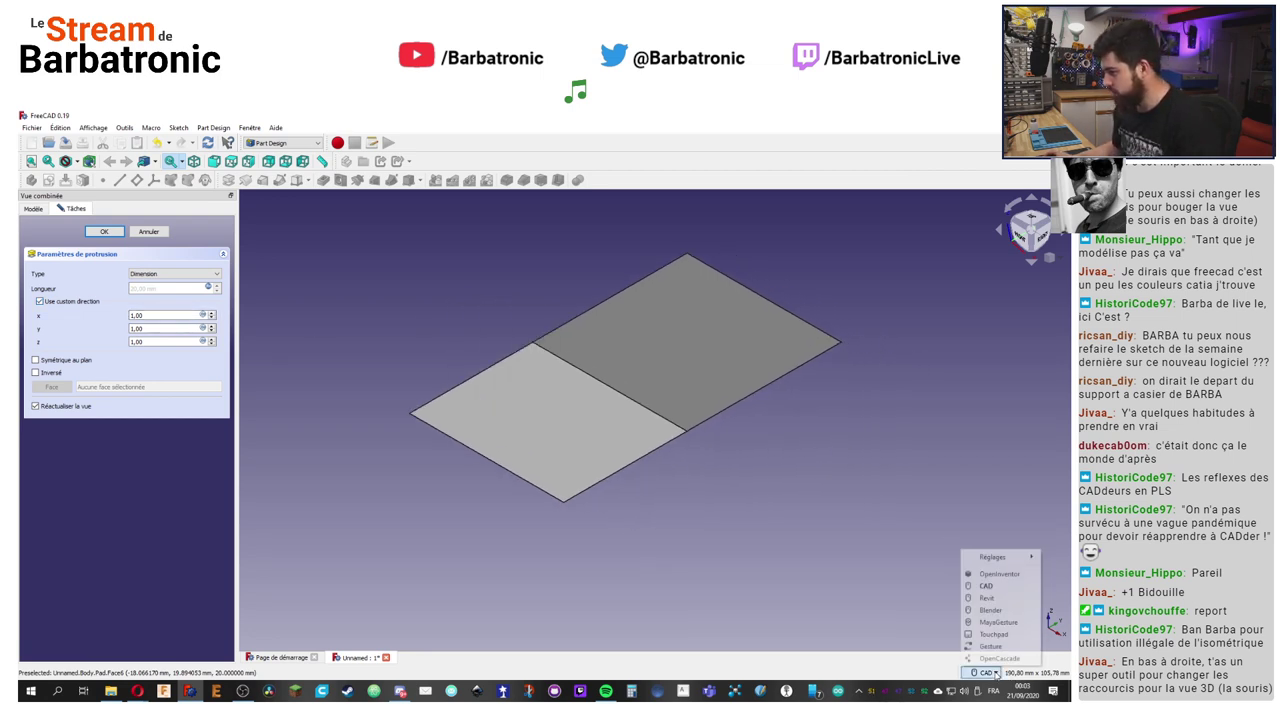
click(1005, 599)
shift+middle_drag(635, 417, 377, 320)
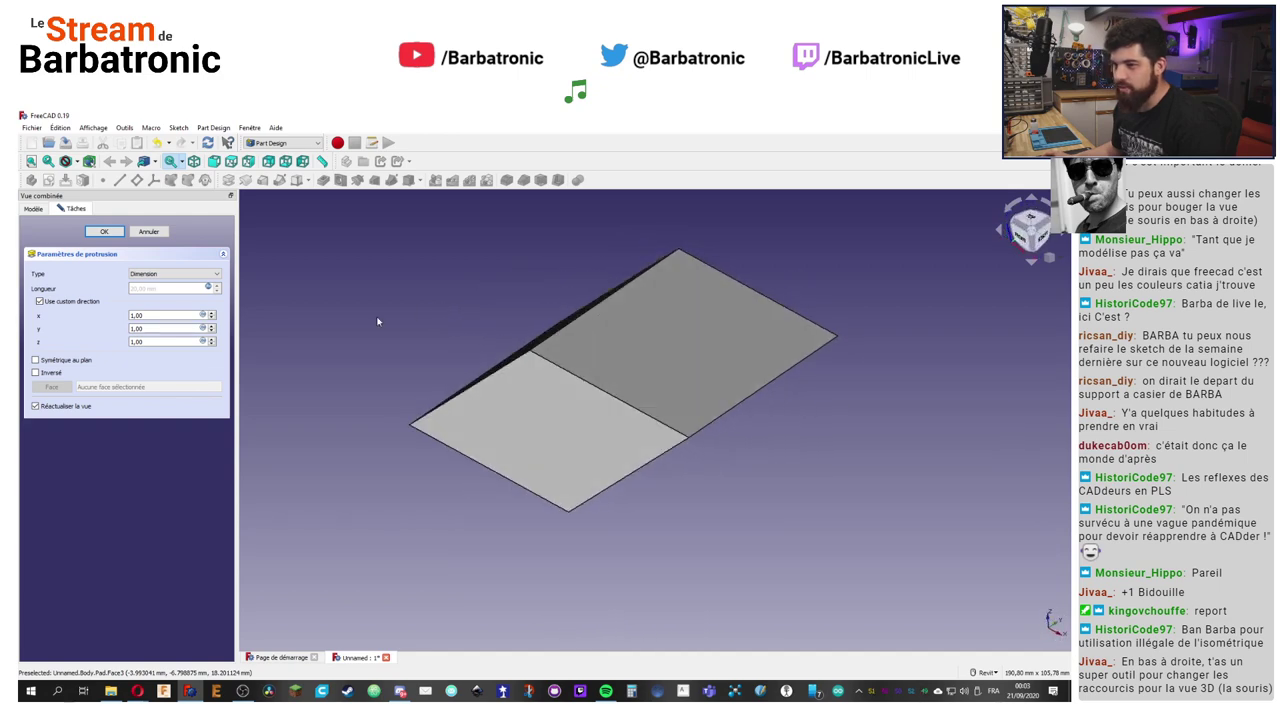
Step: Set the custom direction's X and Y to 0 so the block extrudes straight up
double_click(135, 315)
text(0)
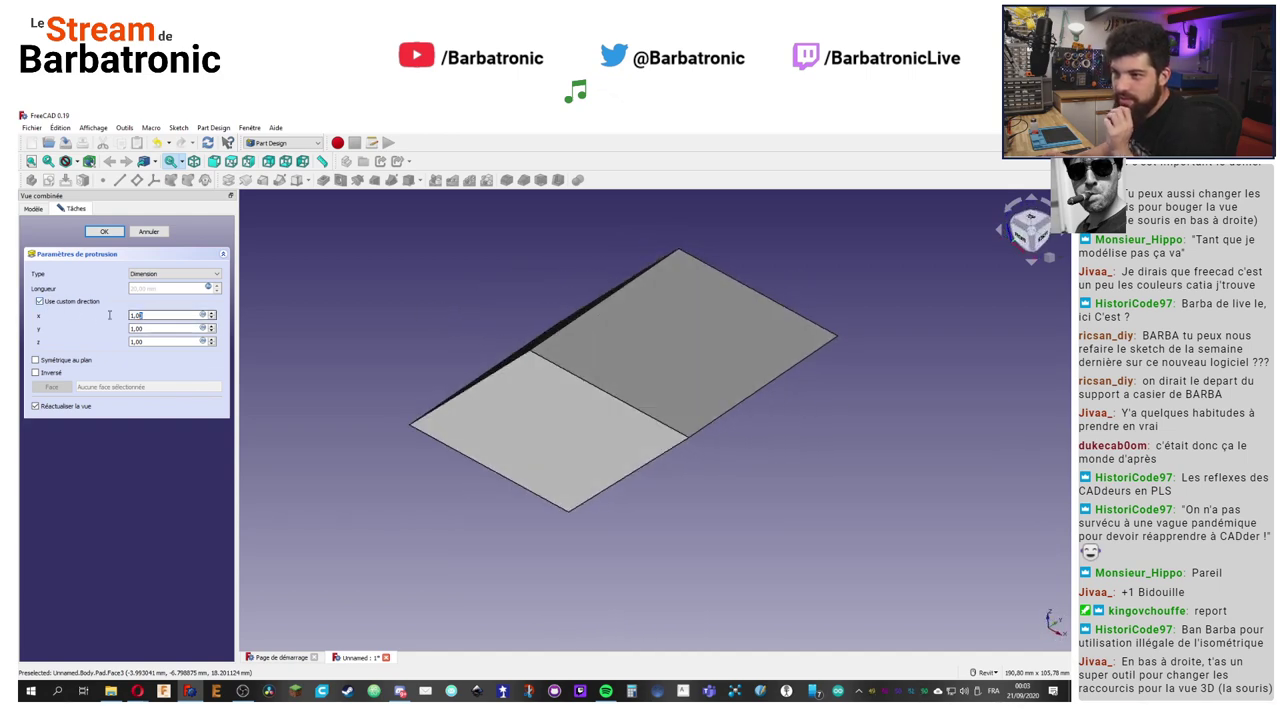
click(172, 328)
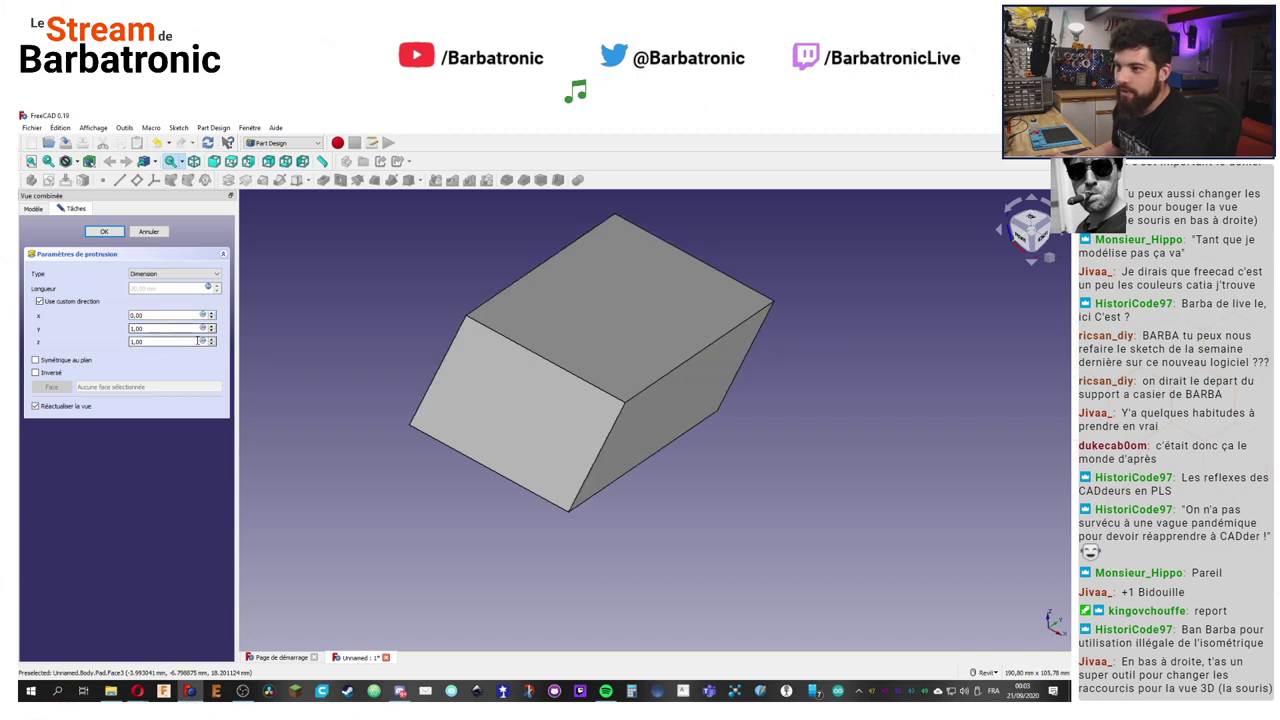
shift+middle_drag(457, 300, 266, 354)
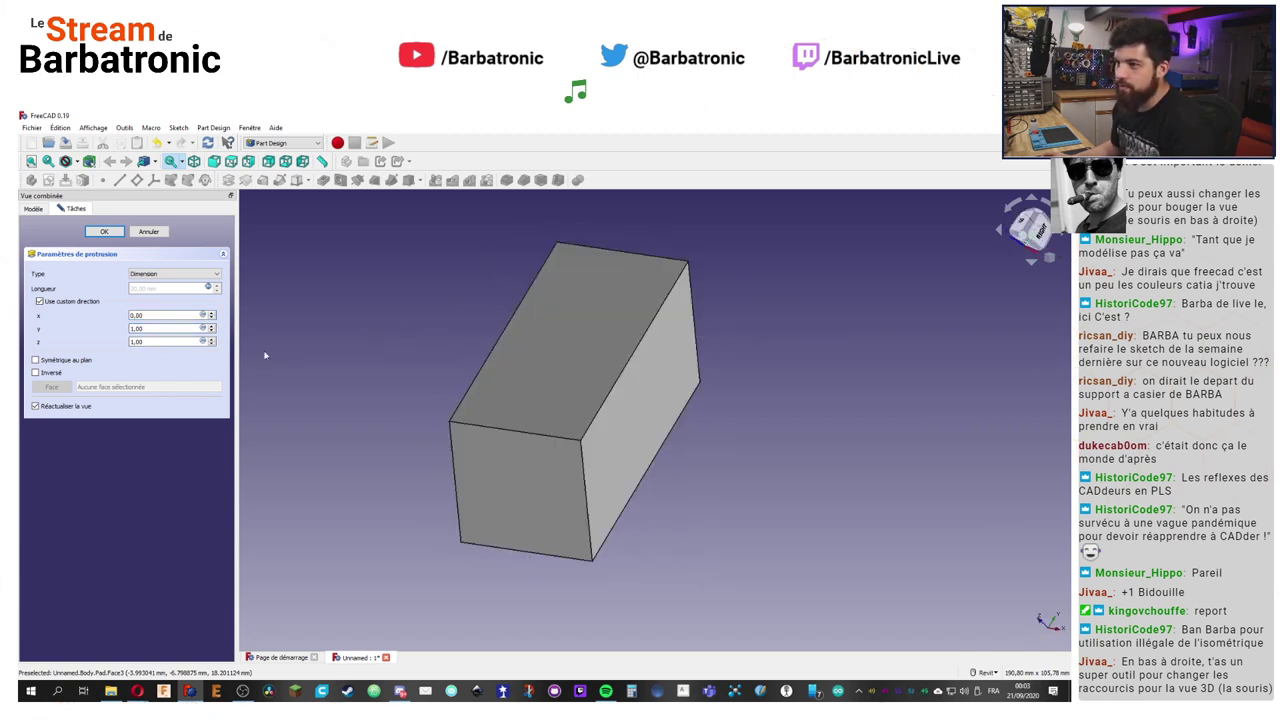
drag(165, 328, 79, 328)
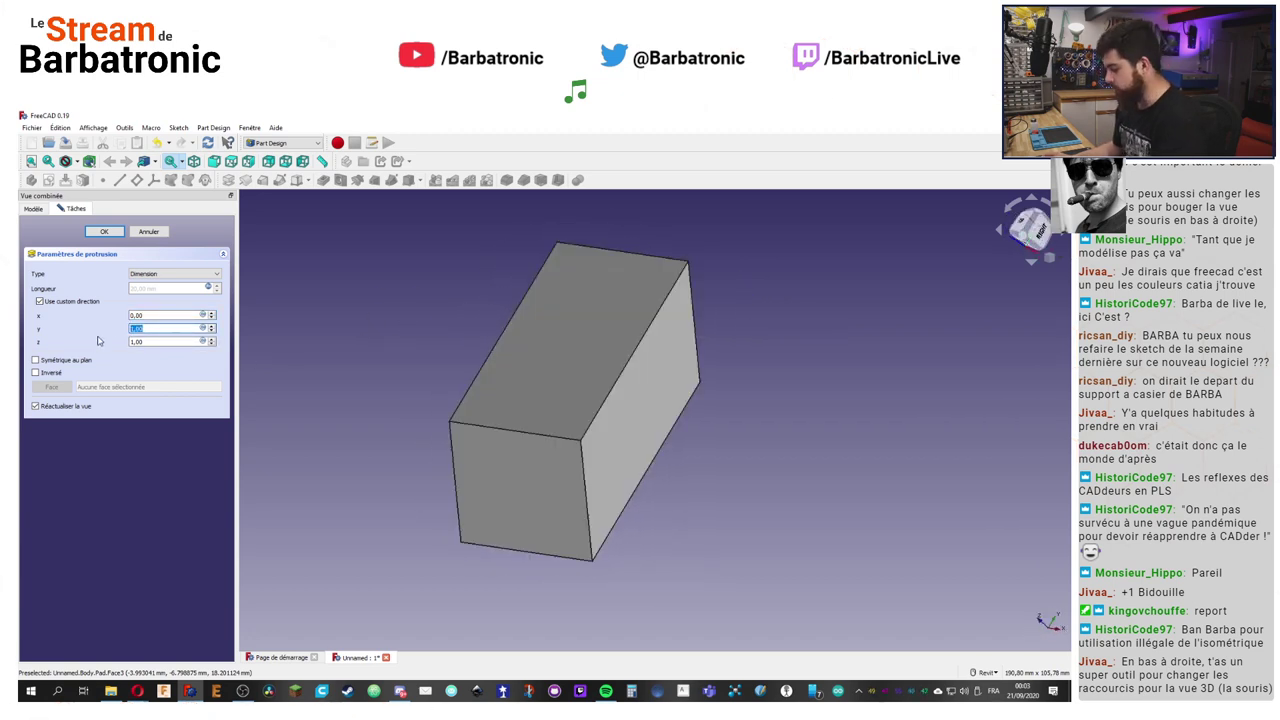
text(0)
click(163, 341)
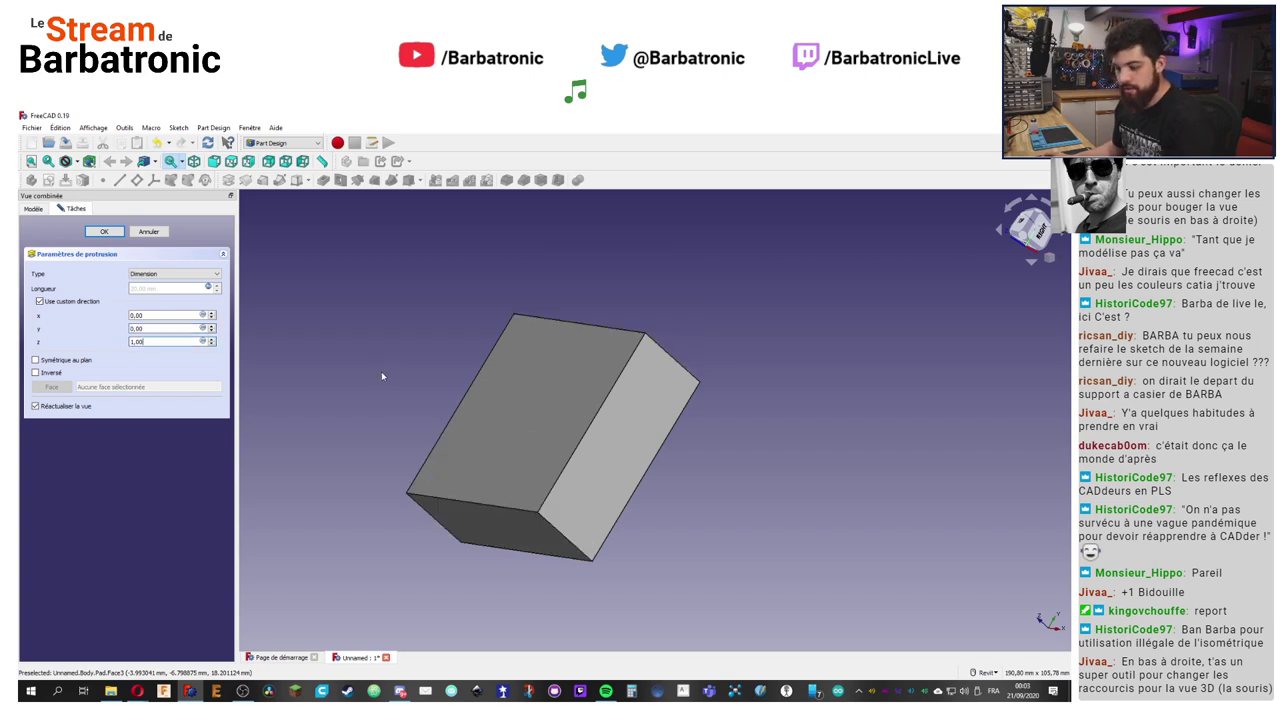
shift+middle_drag(382, 376, 443, 349)
scroll(421, 403, up, 3)
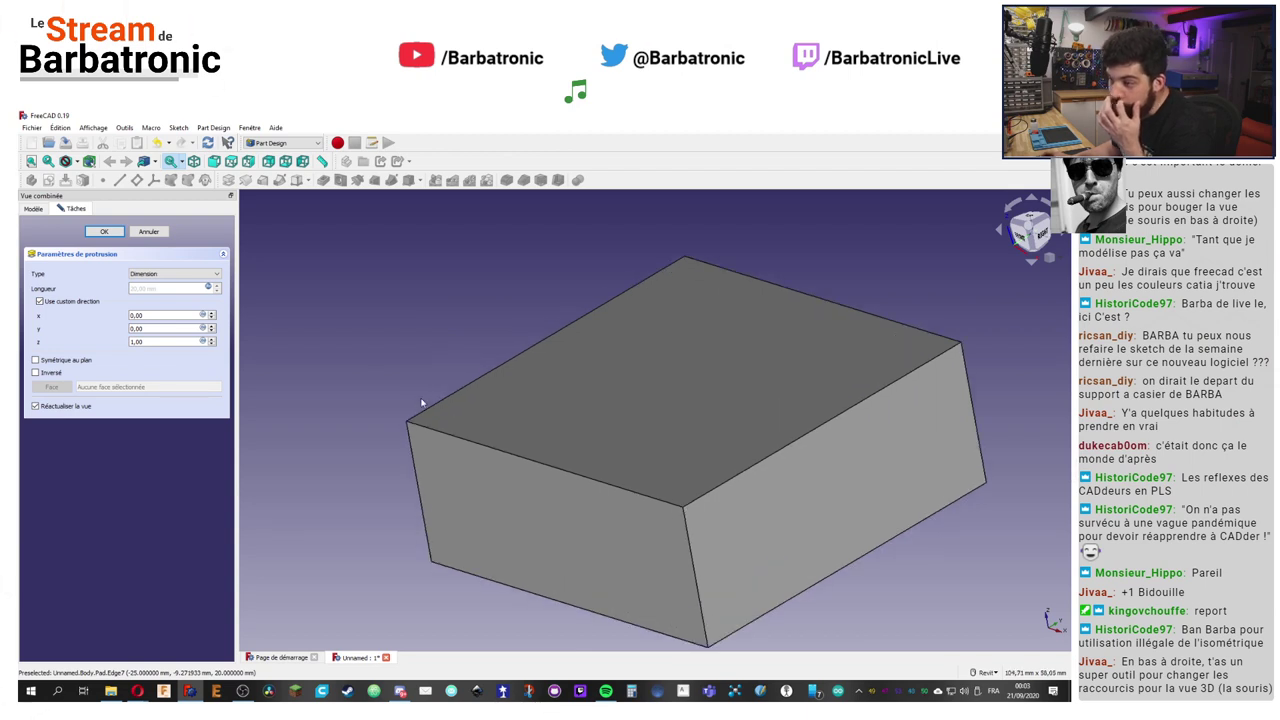
Step: Turn off the custom direction and test Symmetric to plane, leaving it unchecked
click(39, 302)
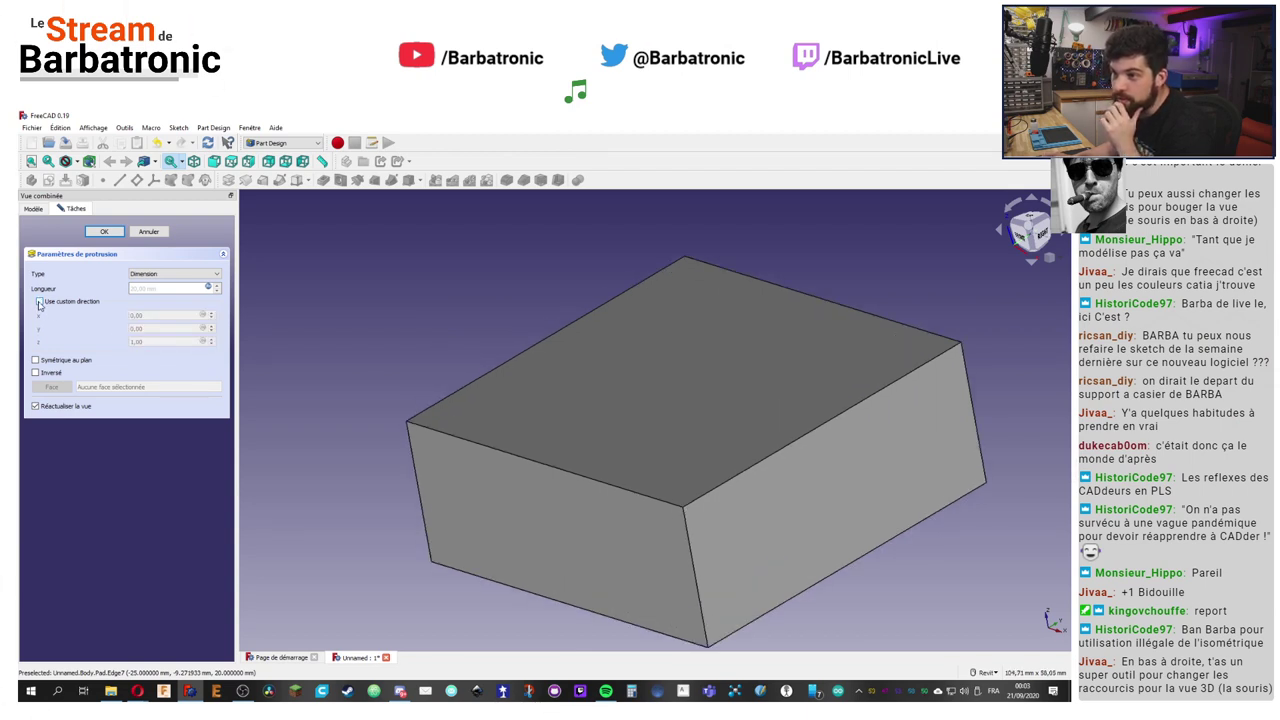
scroll(506, 380, down, 2)
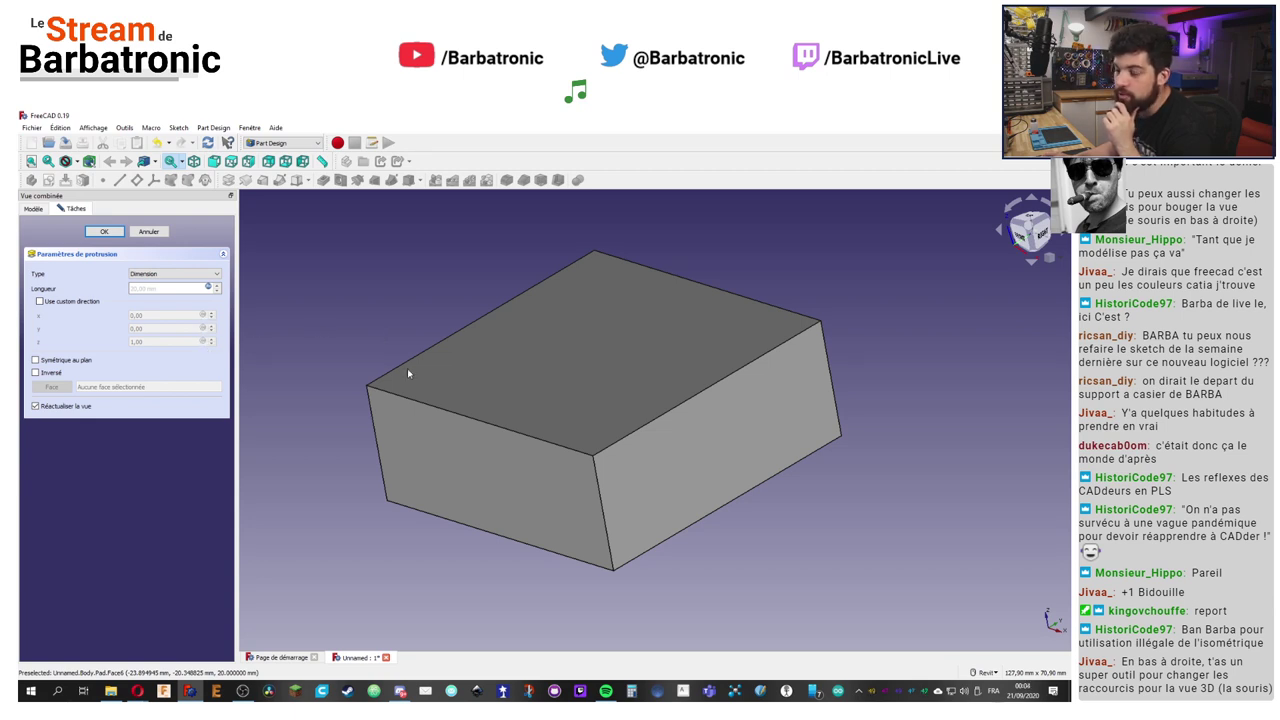
click(82, 363)
click(78, 366)
click(78, 366)
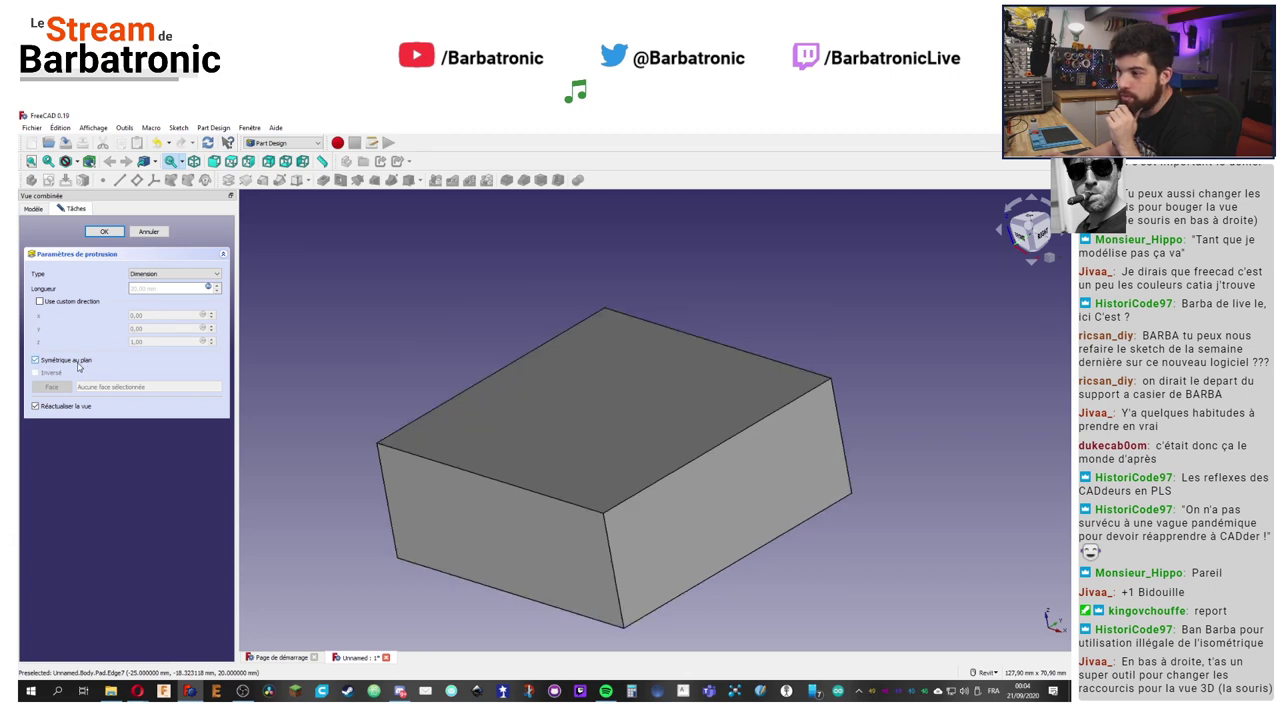
click(78, 366)
click(78, 366)
click(78, 366)
click(78, 366)
click(76, 368)
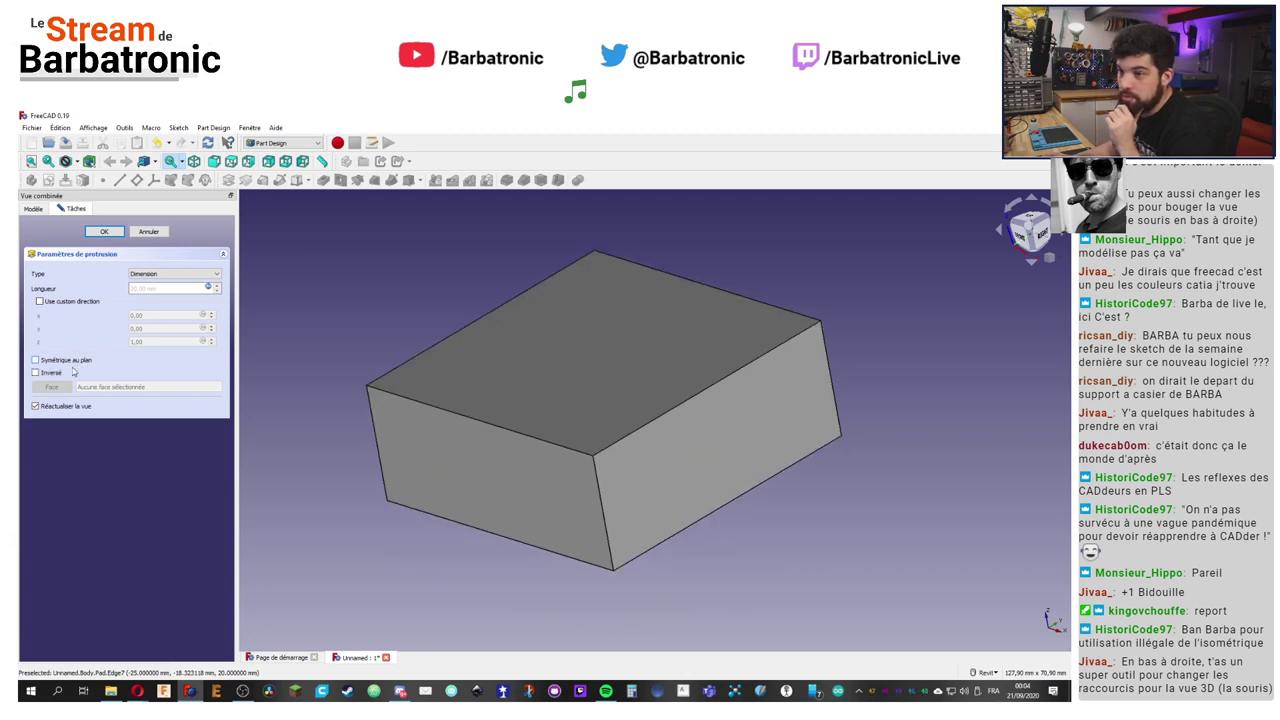
Step: Try the Reversed option, leave it off, and confirm the 20 mm pad
click(55, 376)
click(55, 376)
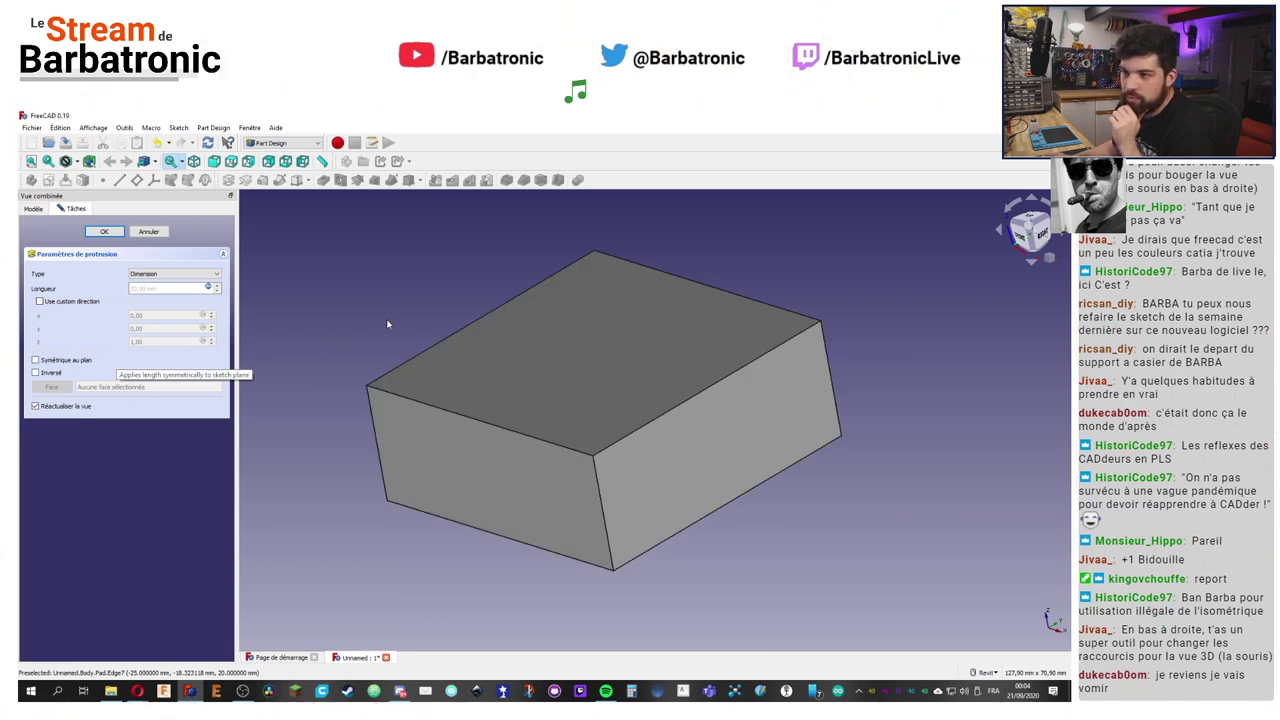
shift+middle_drag(389, 323, 405, 318)
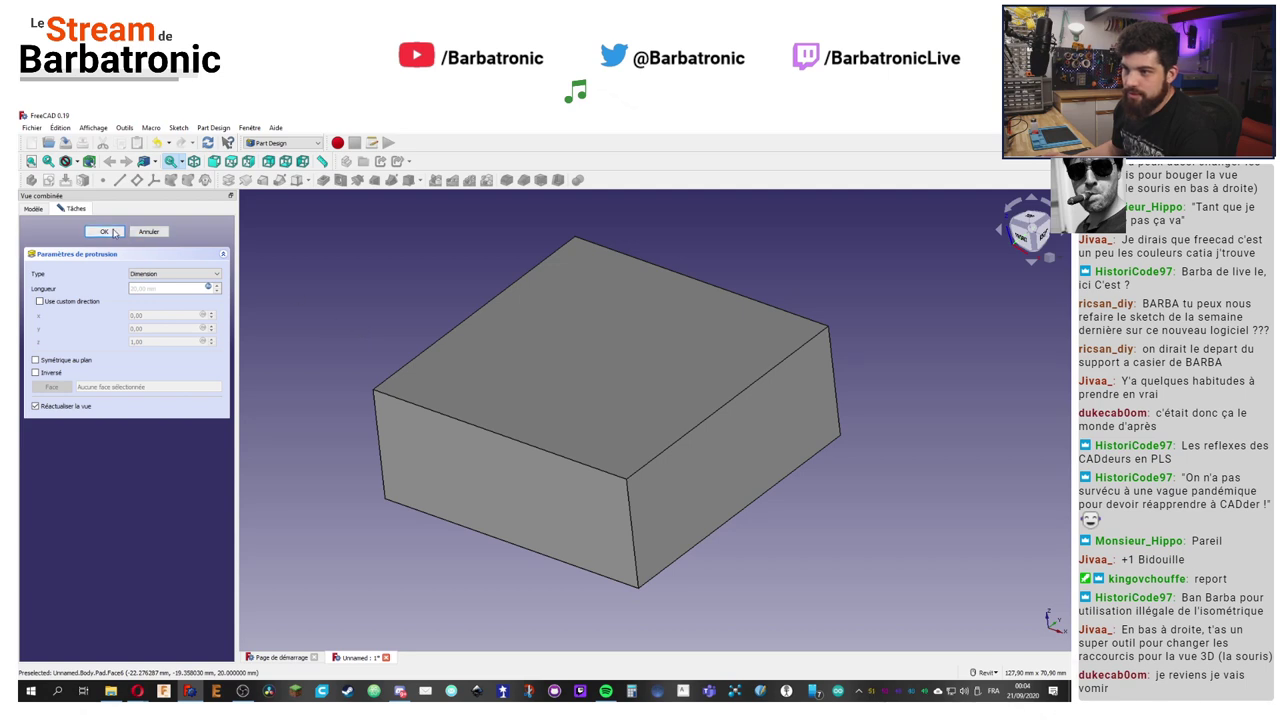
click(110, 232)
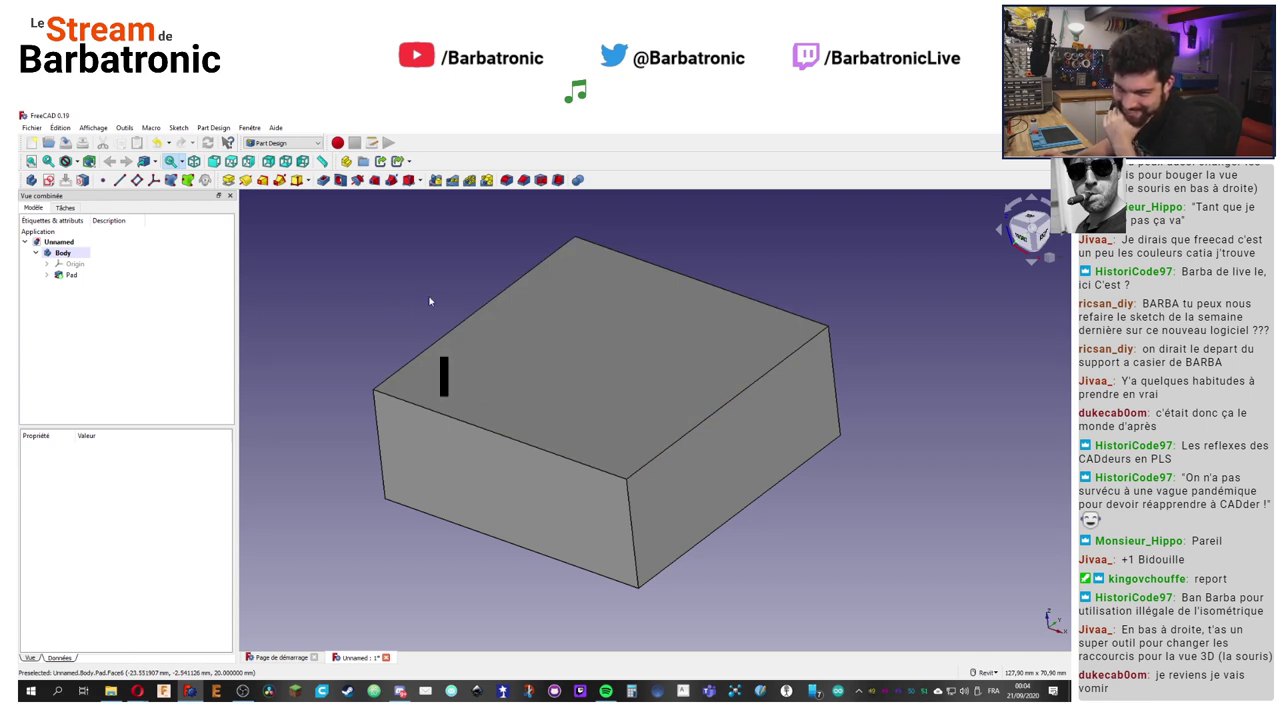
Step: Use perspective projection and orbit the block so its top face dominates
click(1048, 261)
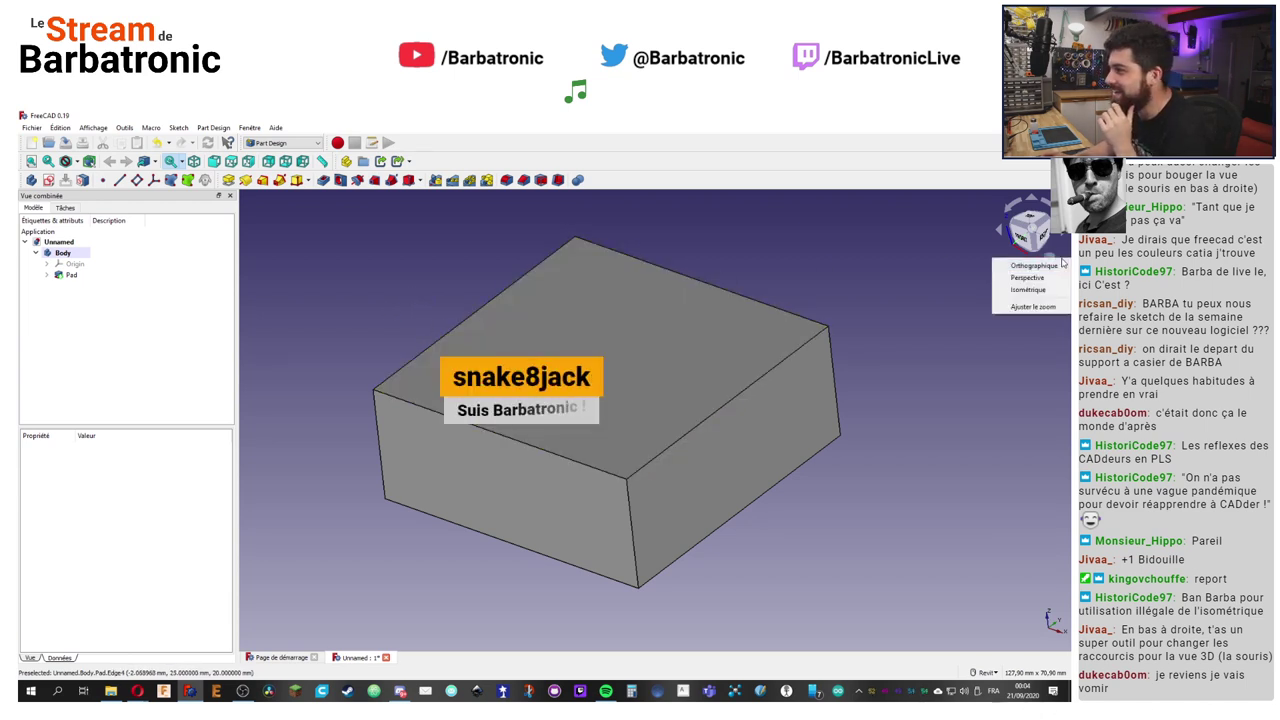
click(1044, 279)
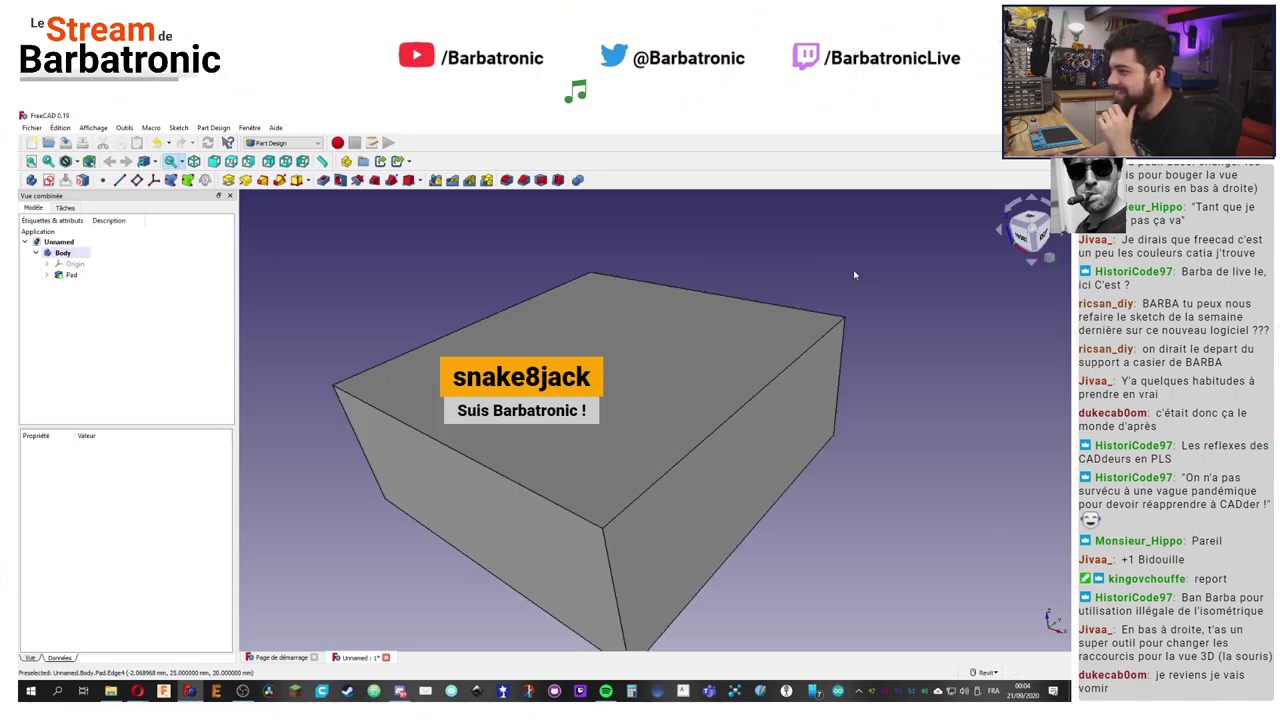
scroll(700, 300, up, 5)
scroll(475, 305, down, 8)
scroll(476, 311, up, 3)
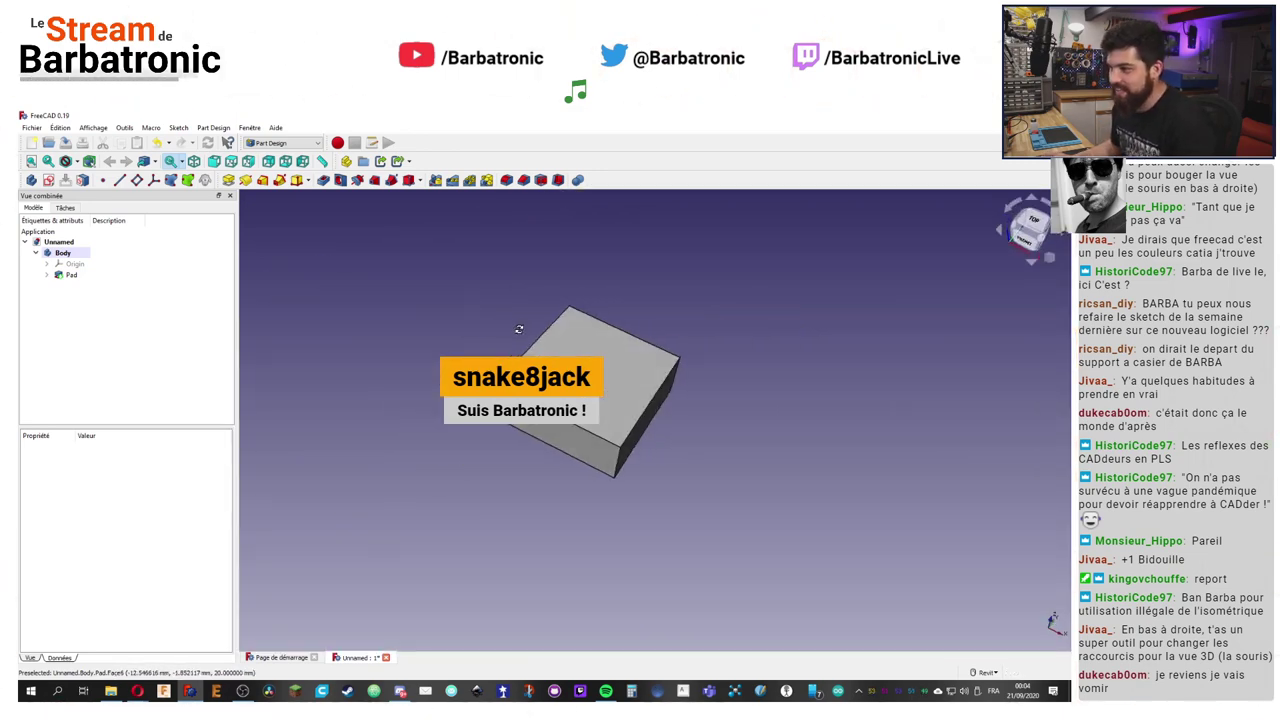
shift+middle_drag(476, 311, 321, 200)
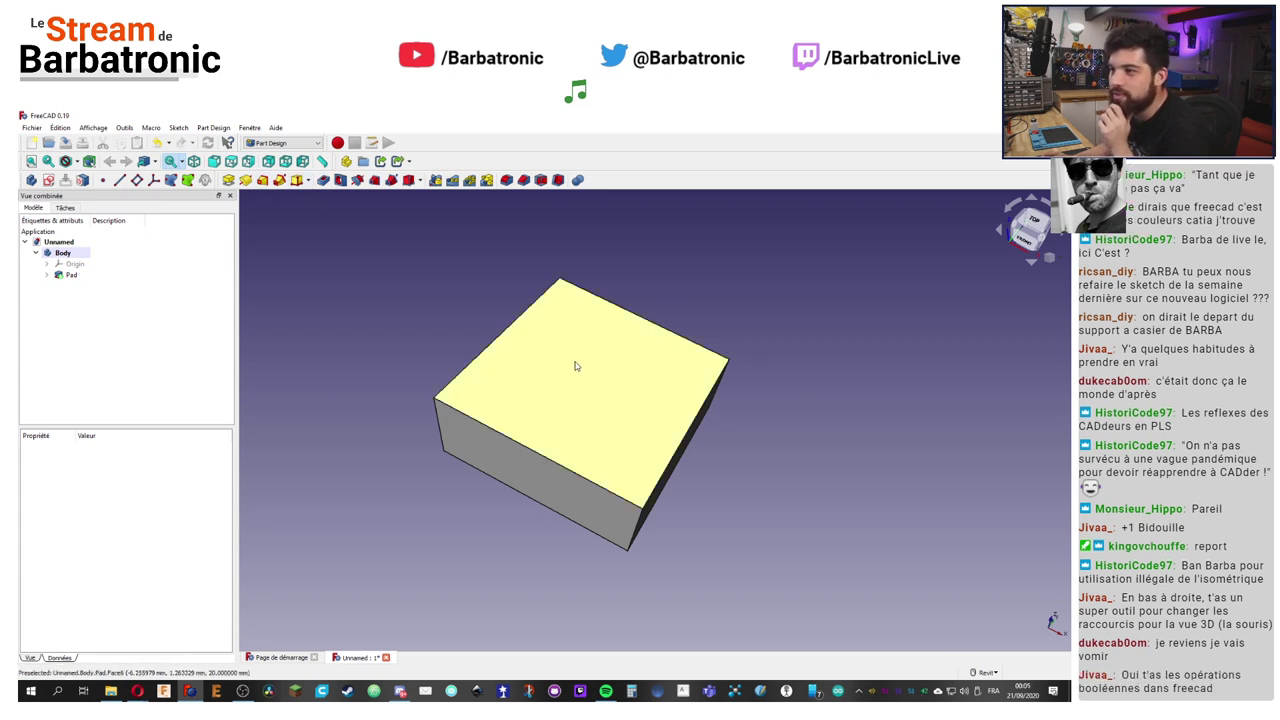
Step: Select the block's top face and create a new sketch on it
click(228, 180)
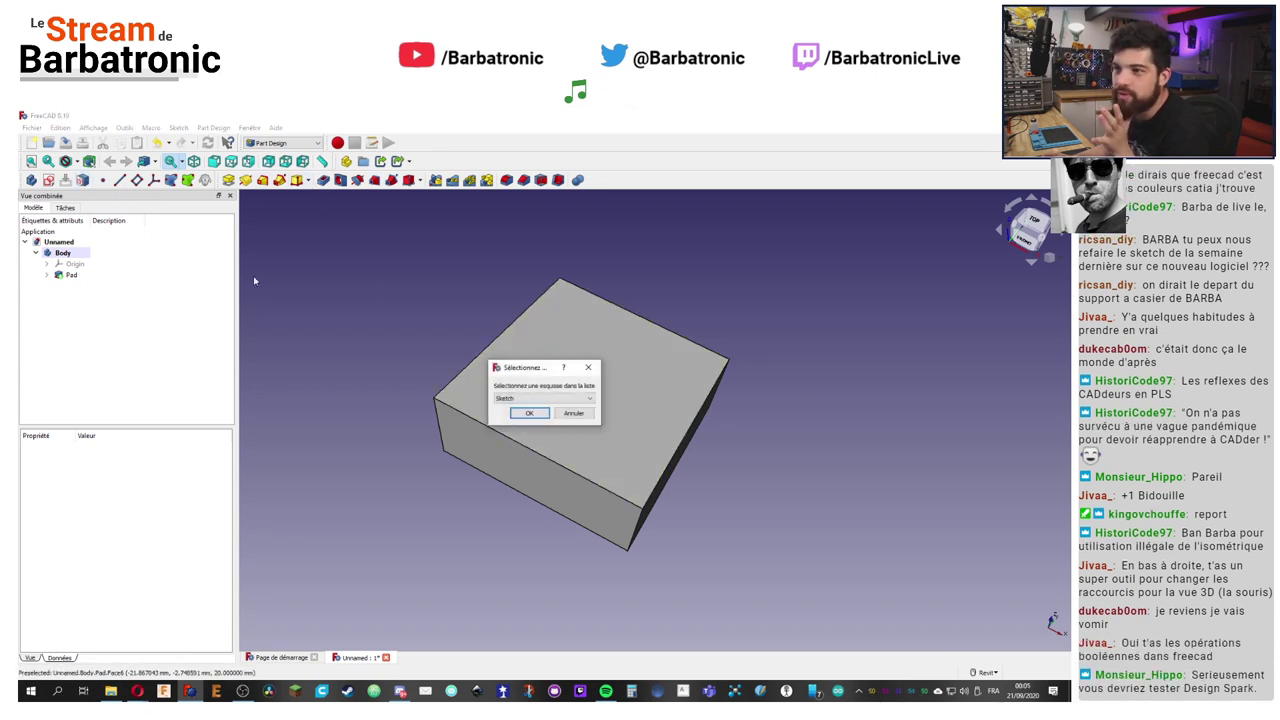
click(560, 398)
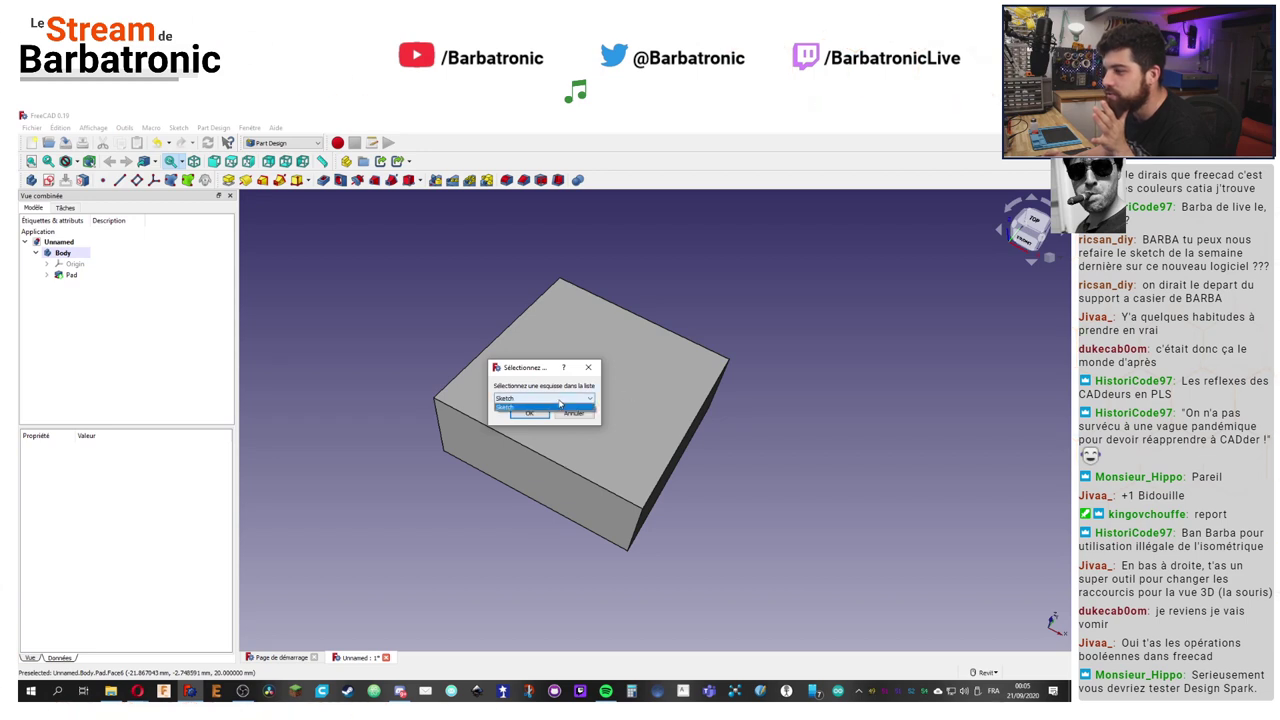
click(560, 406)
click(573, 413)
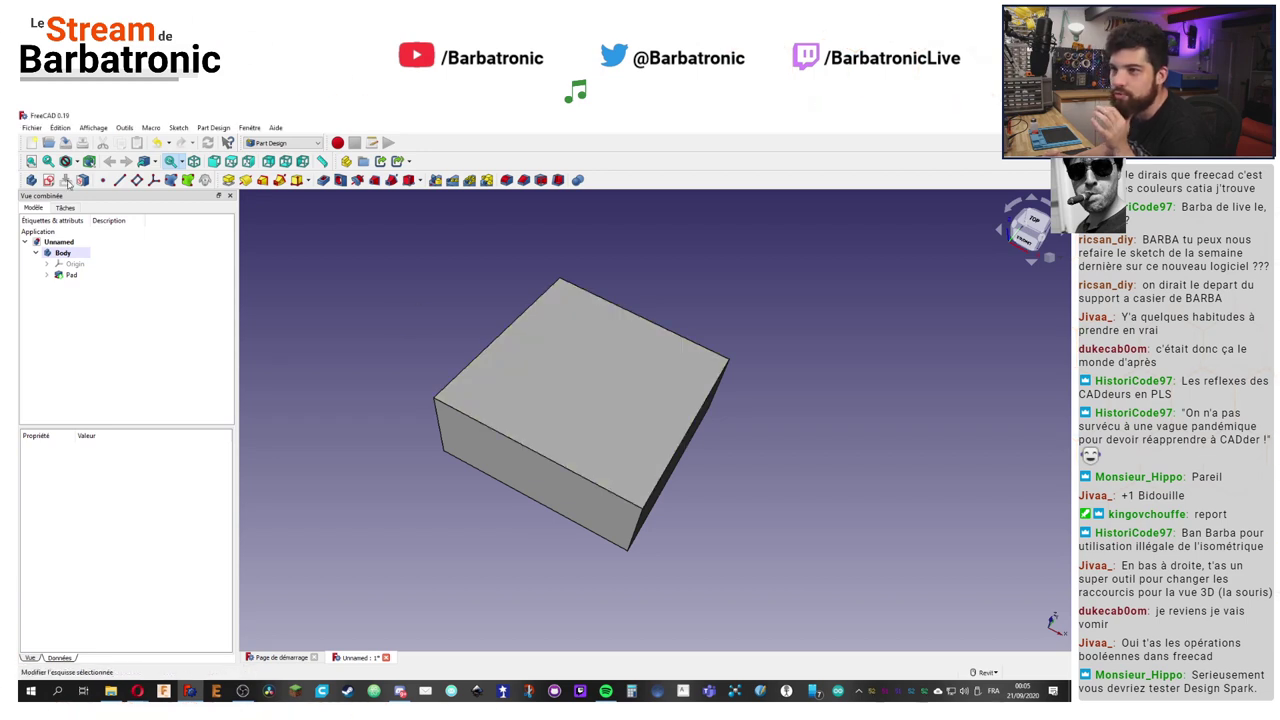
click(555, 390)
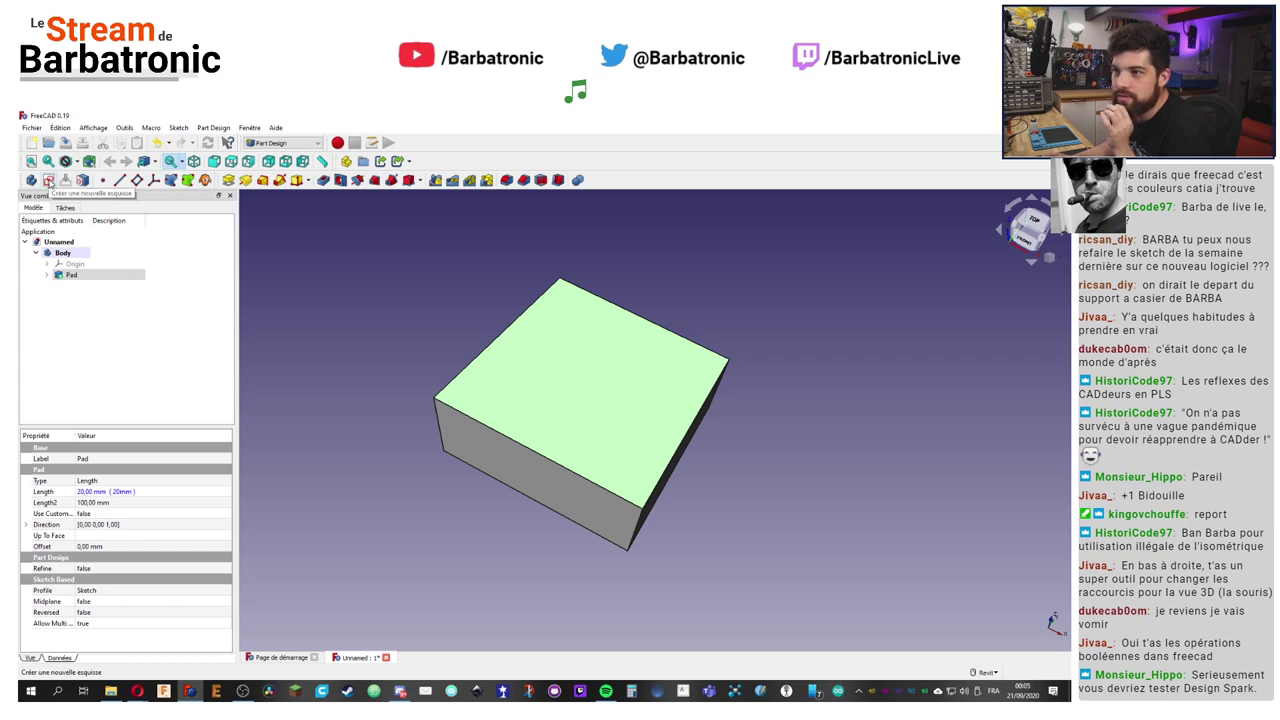
click(48, 181)
scroll(650, 579, up, 2)
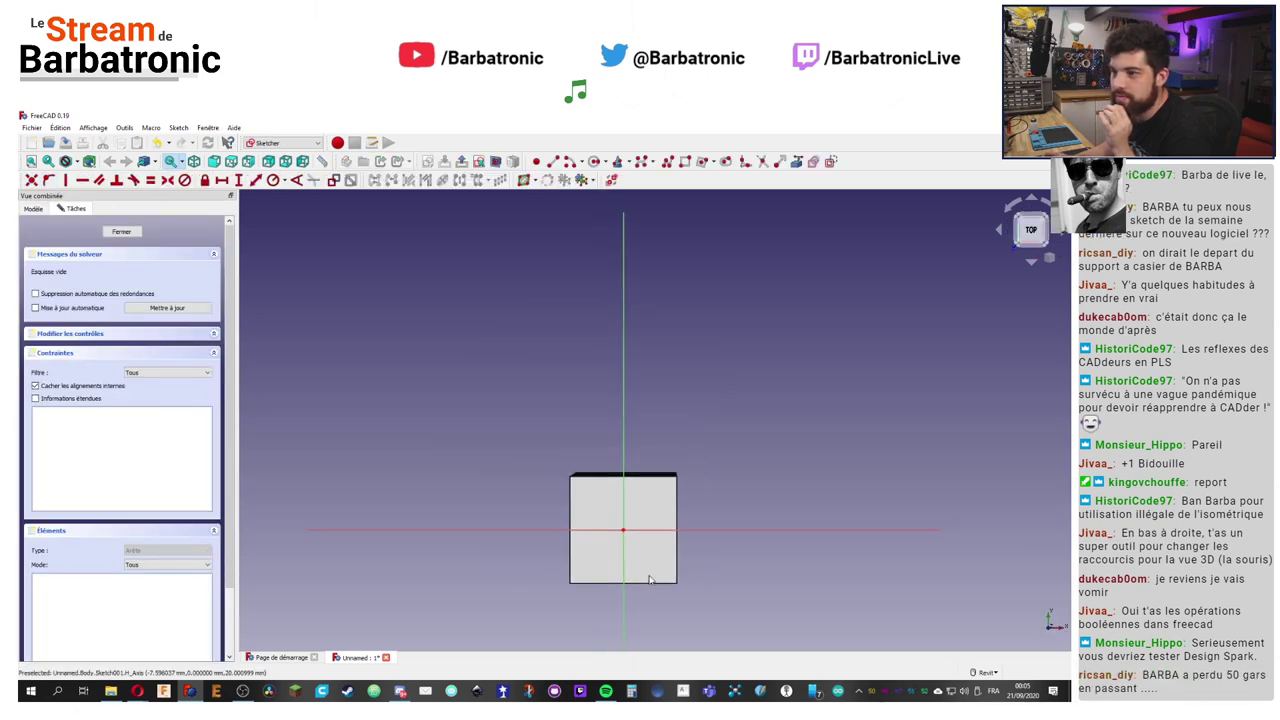
click(121, 231)
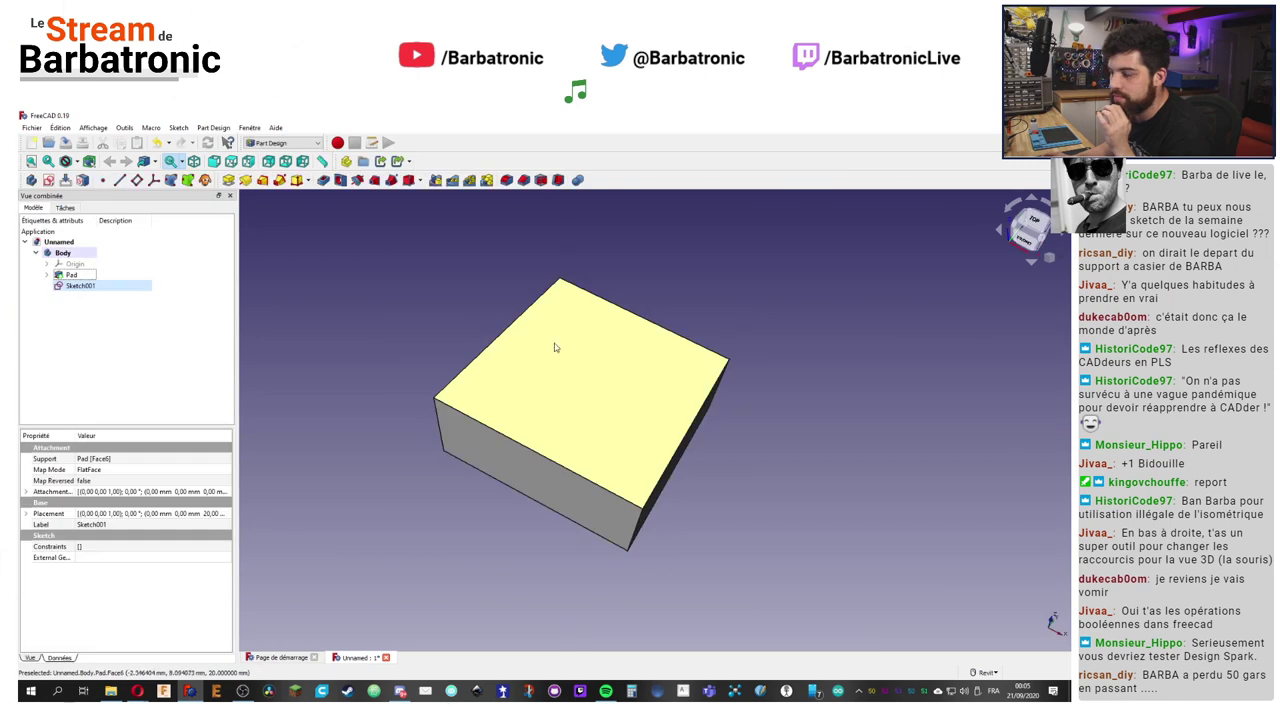
double_click(80, 286)
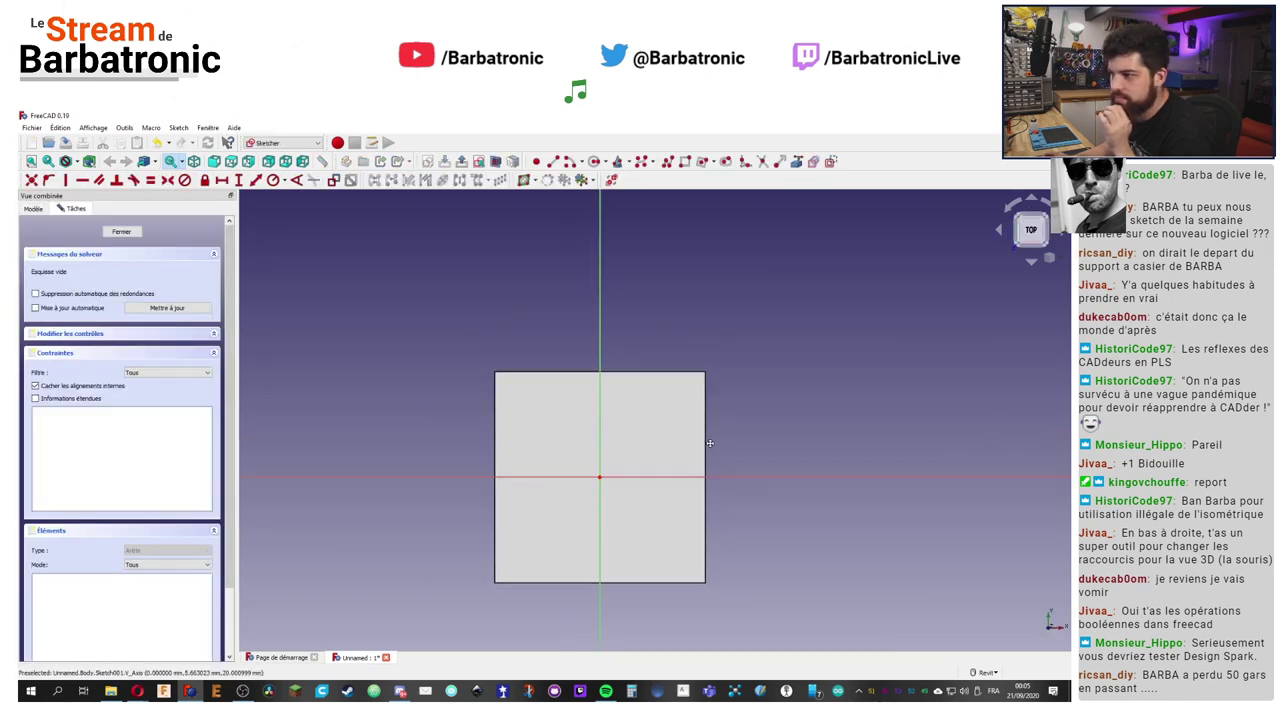
Step: Draw a circle near the top-left corner of the top face
scroll(508, 404, up, 2)
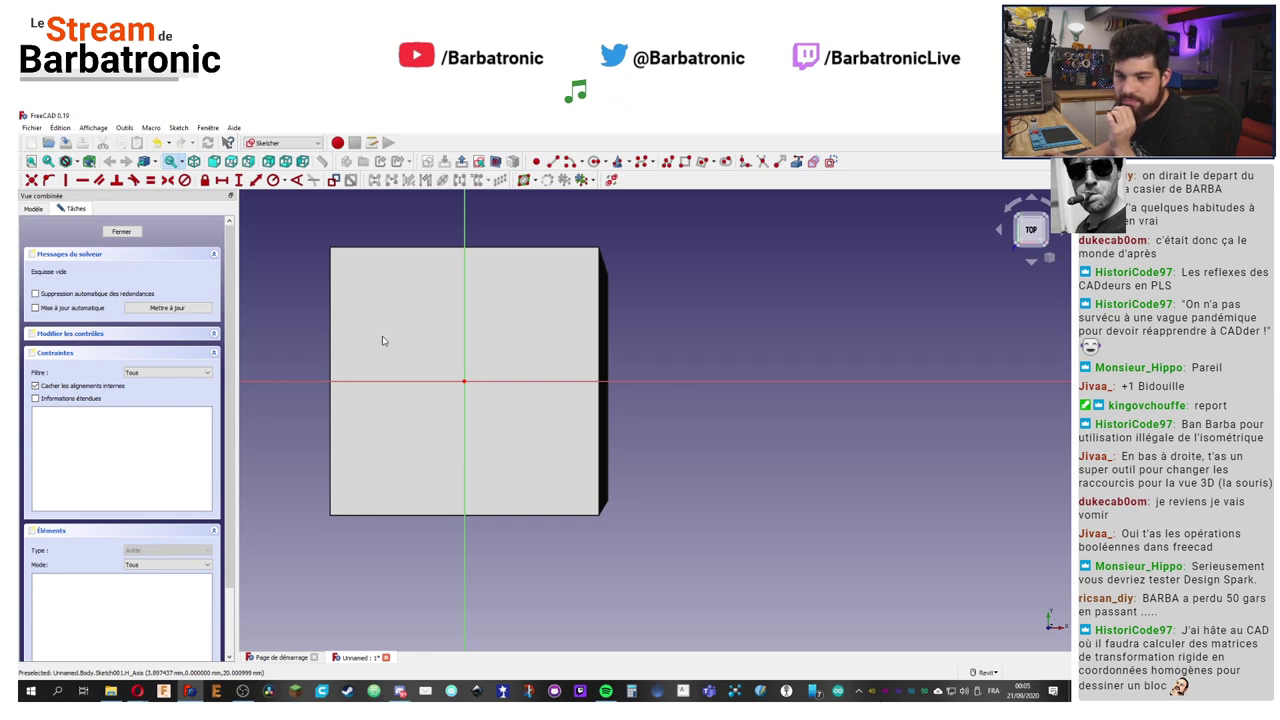
middle_drag(271, 277, 279, 284)
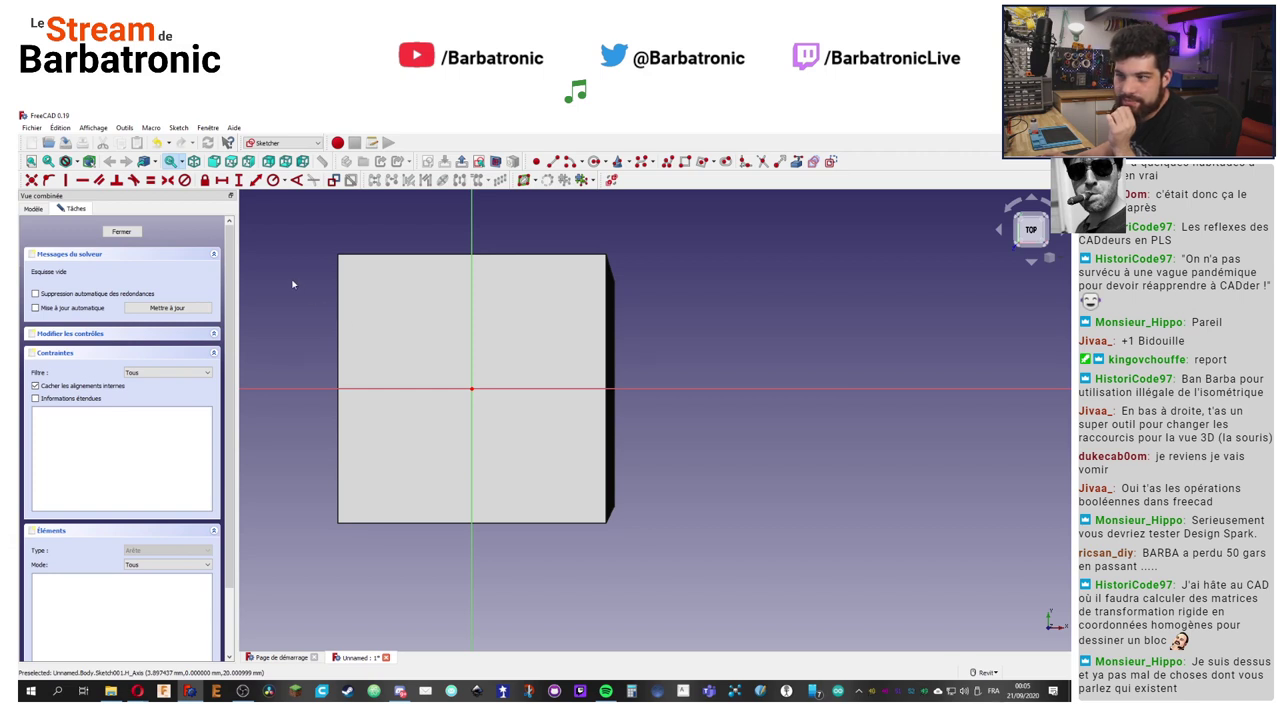
mouse_move(293, 285)
middle_down()
mouse_move(346, 314)
mouse_move(497, 352)
mouse_move(381, 327)
mouse_move(292, 336)
middle_up()
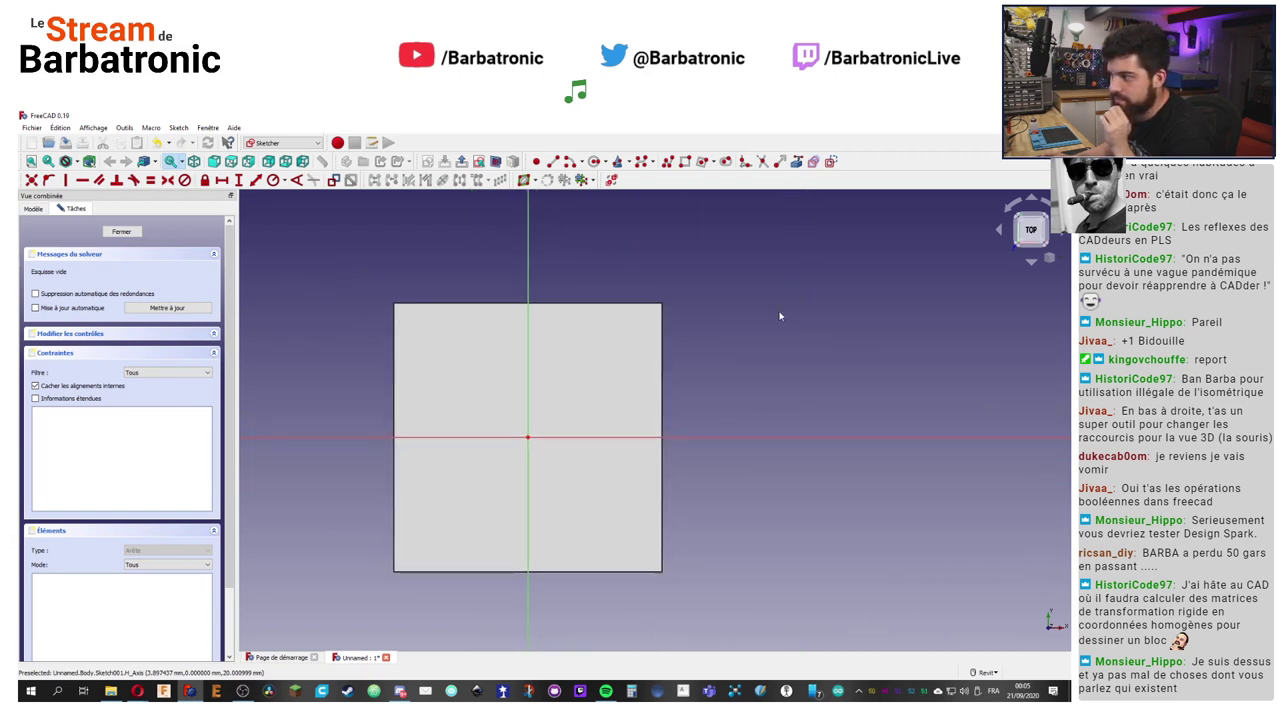
click(1049, 258)
click(1049, 289)
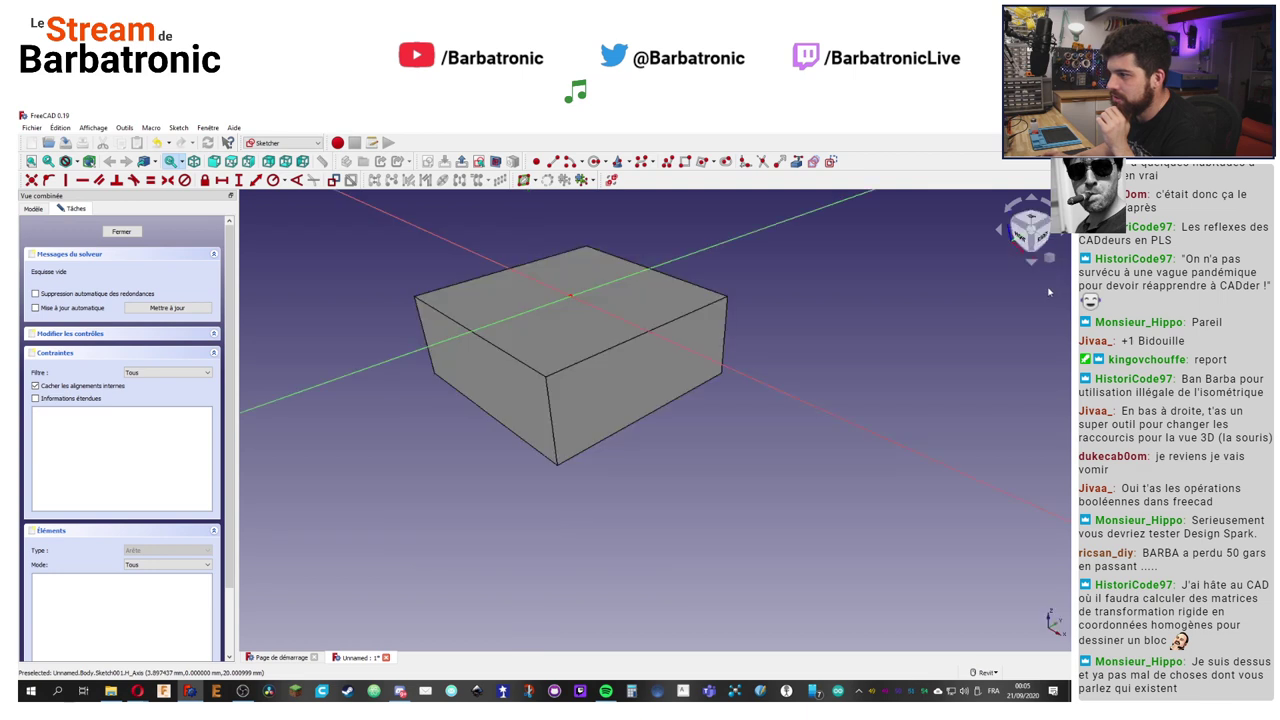
click(1049, 258)
click(1049, 288)
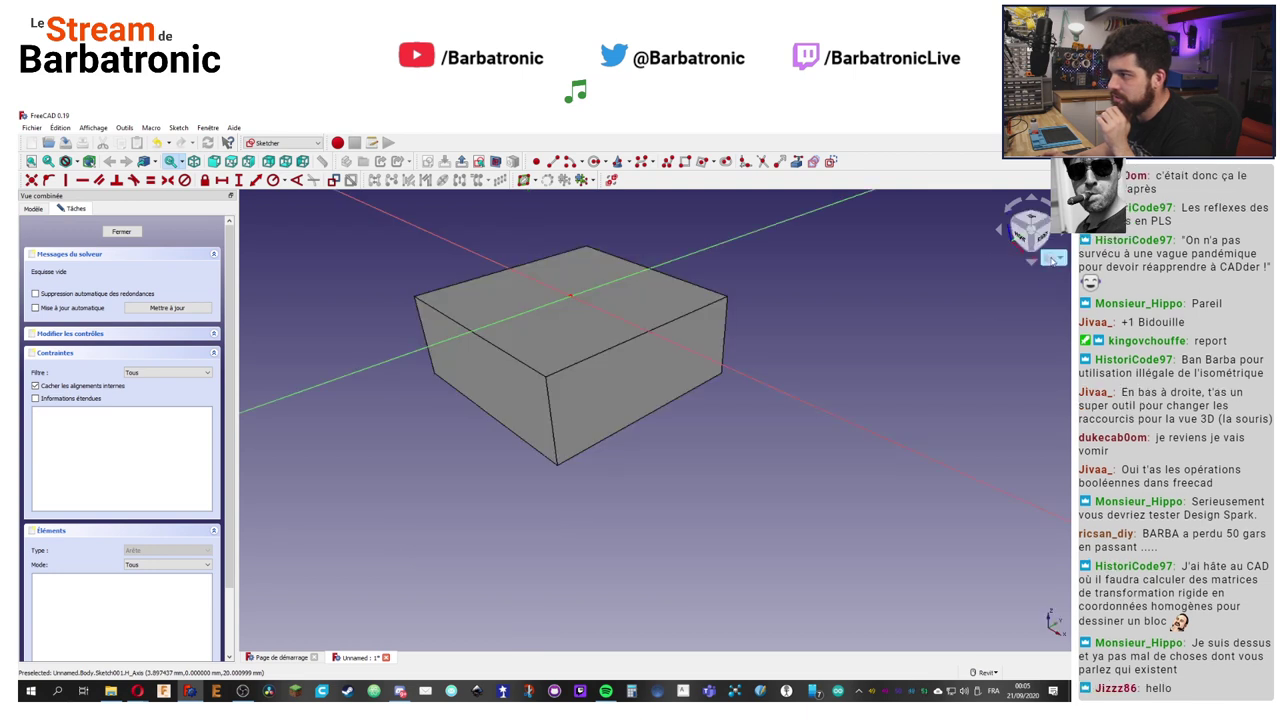
click(1050, 258)
click(1049, 282)
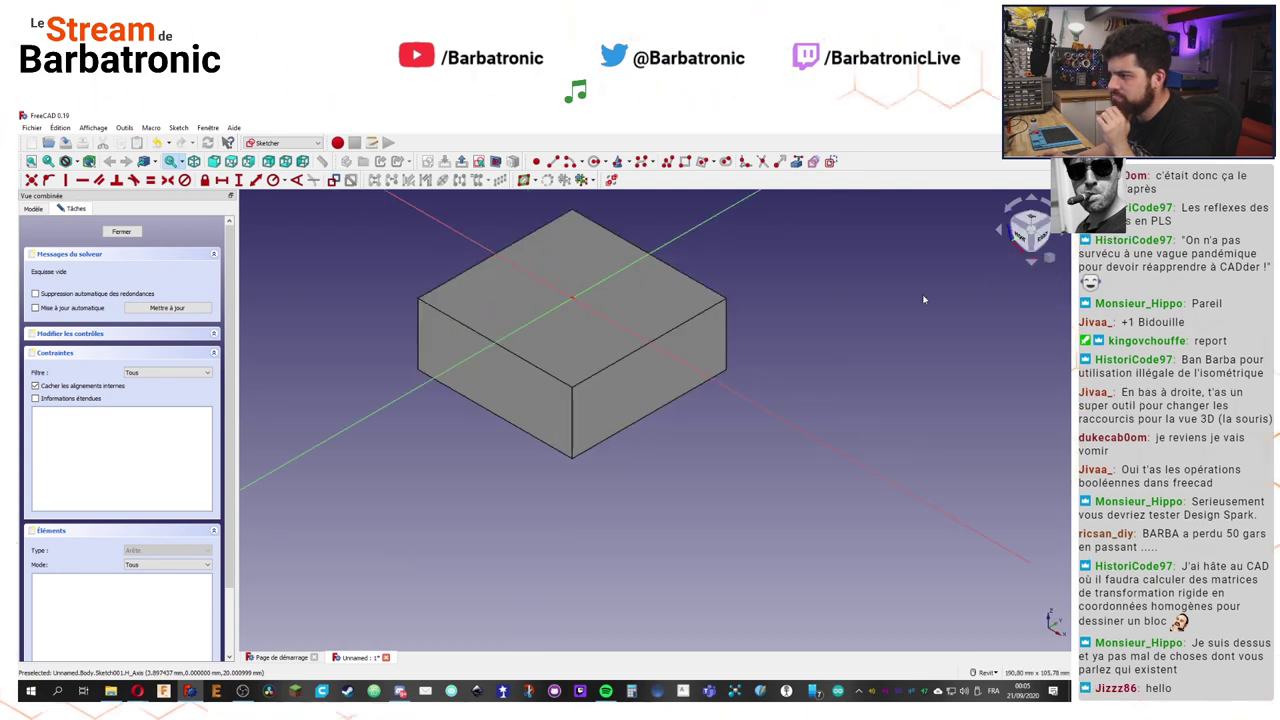
click(1031, 222)
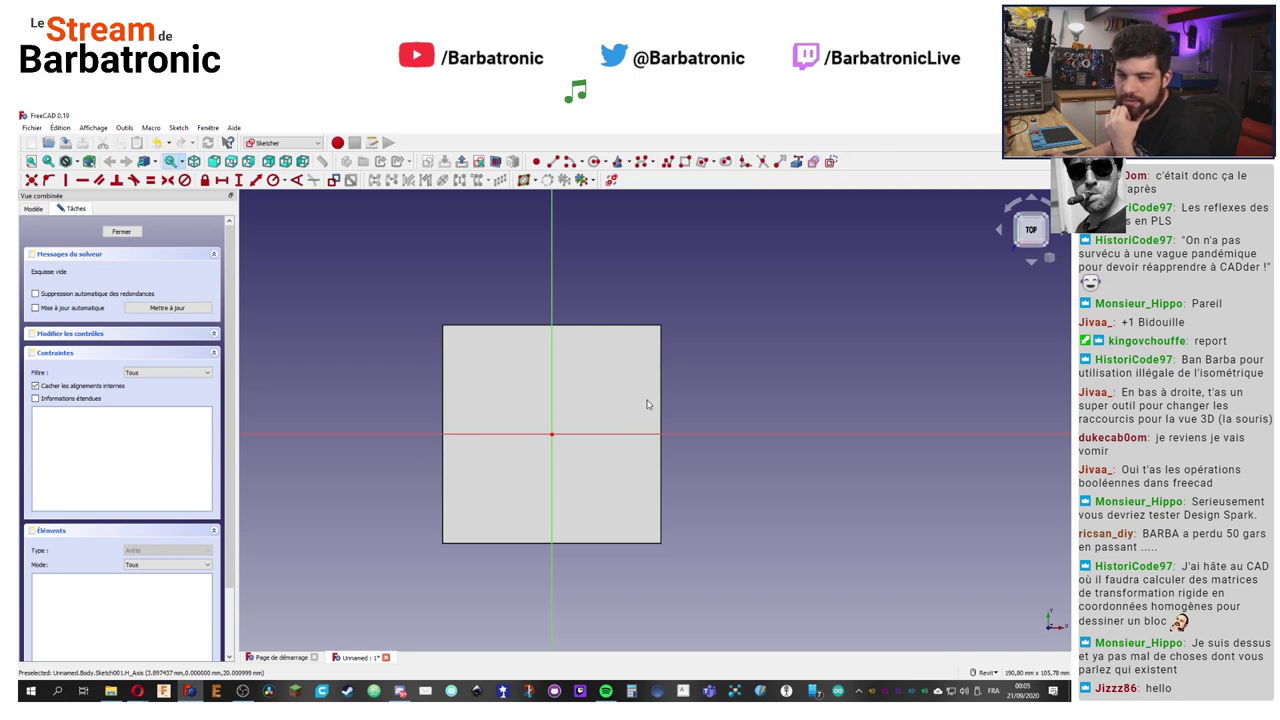
scroll(647, 404, up, 2)
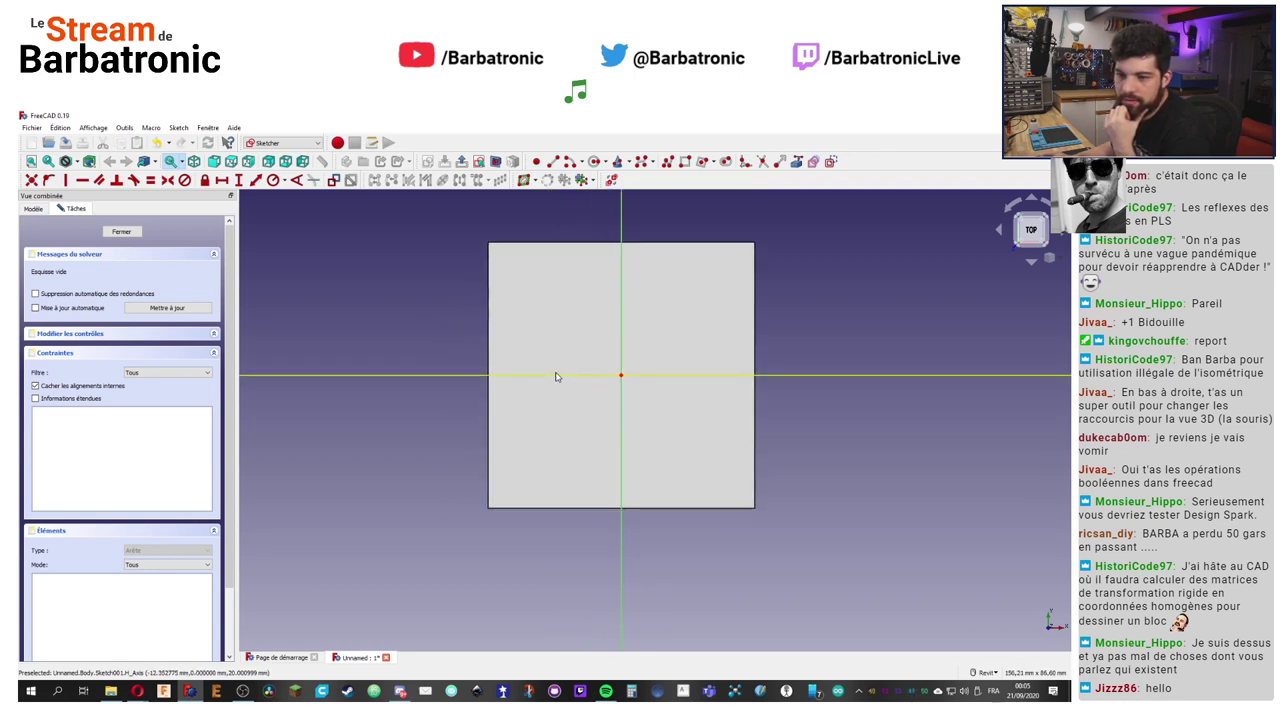
scroll(575, 382, up, 1)
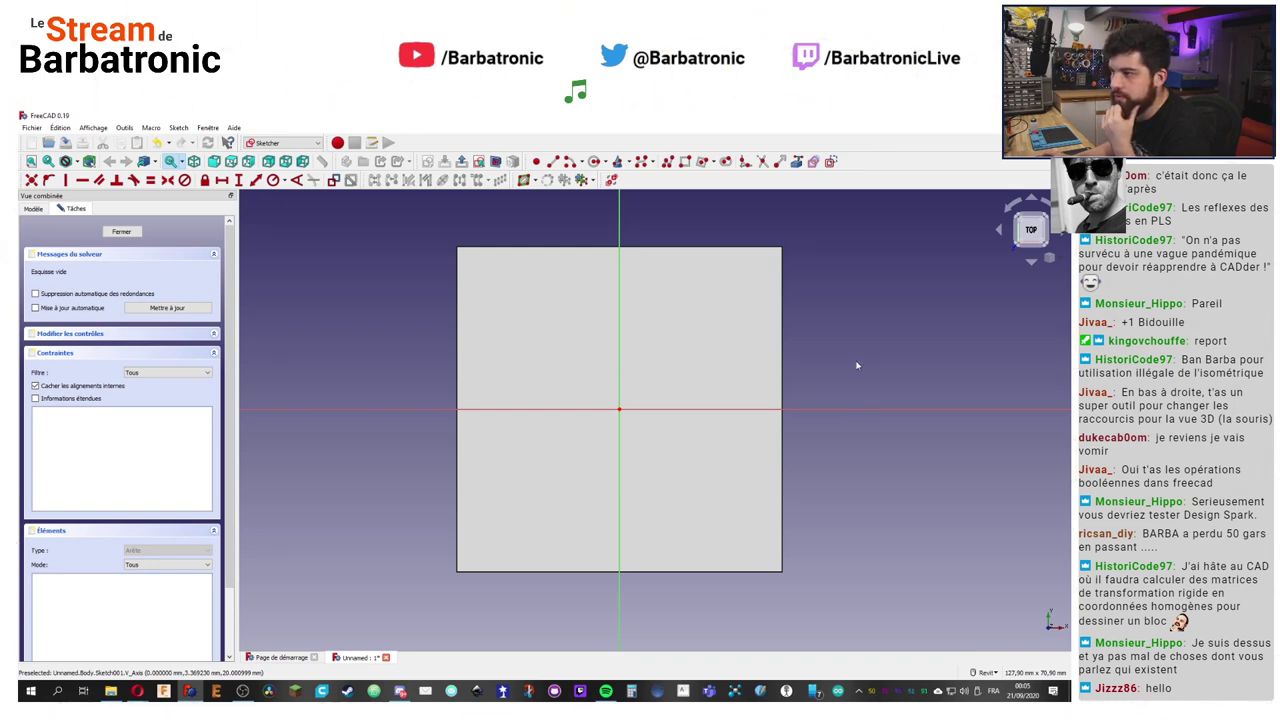
click(597, 164)
click(531, 301)
click(597, 328)
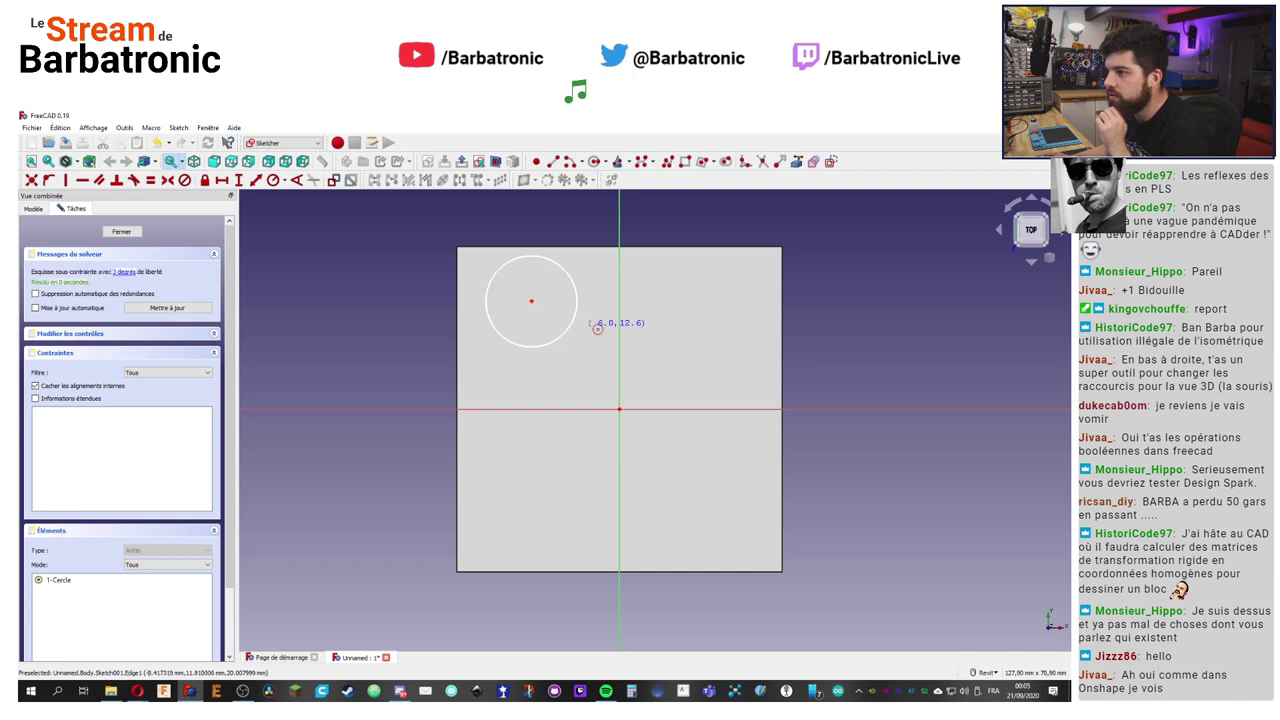
key(Escape)
key(Escape)
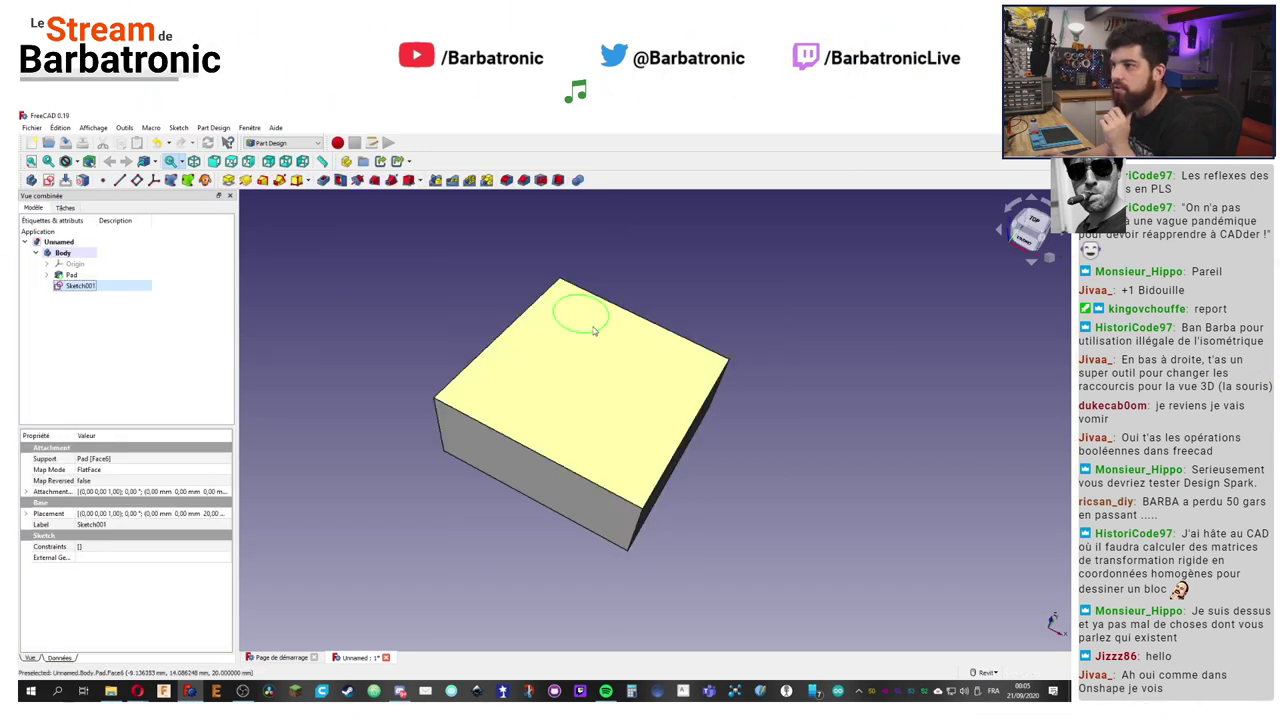
click(330, 235)
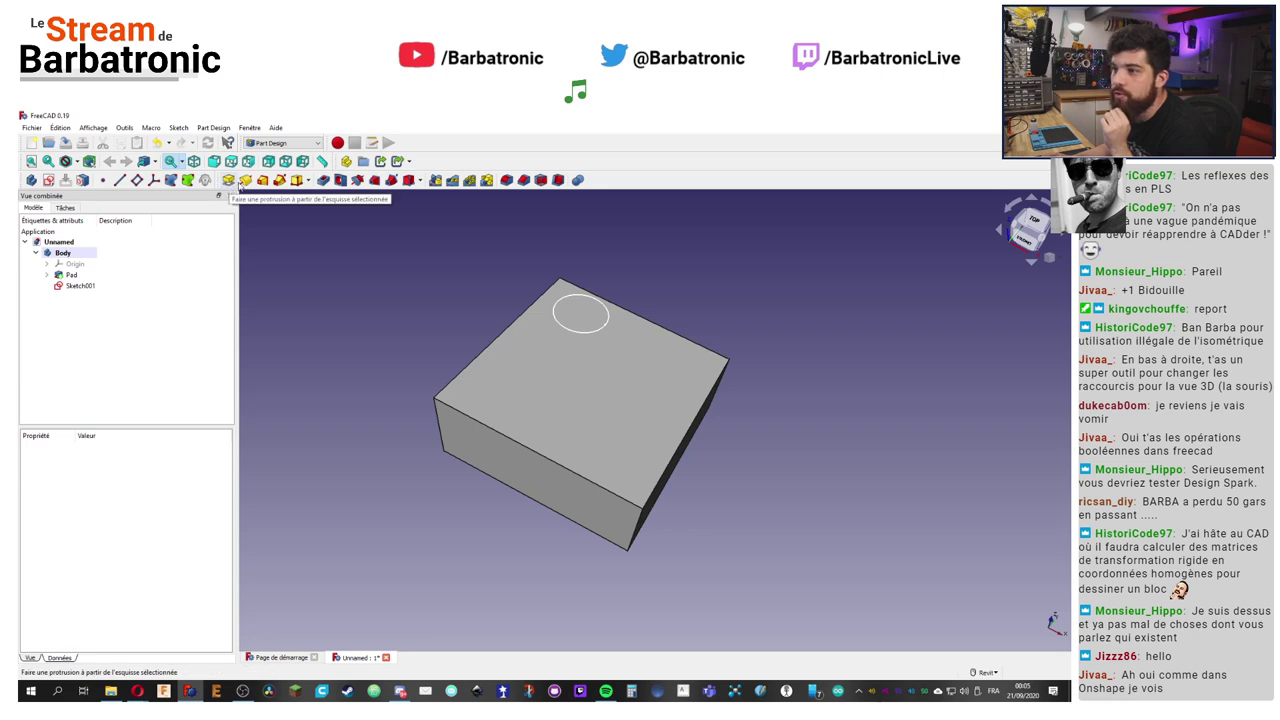
click(307, 181)
click(230, 181)
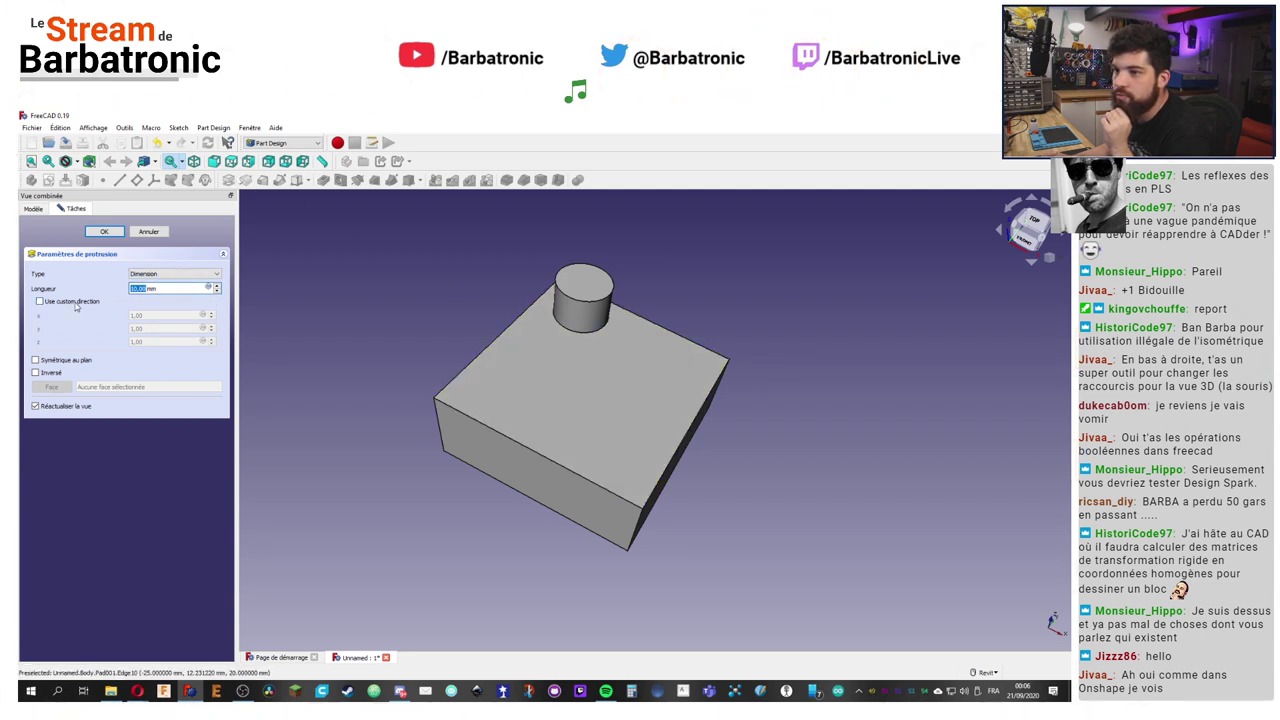
text(8)
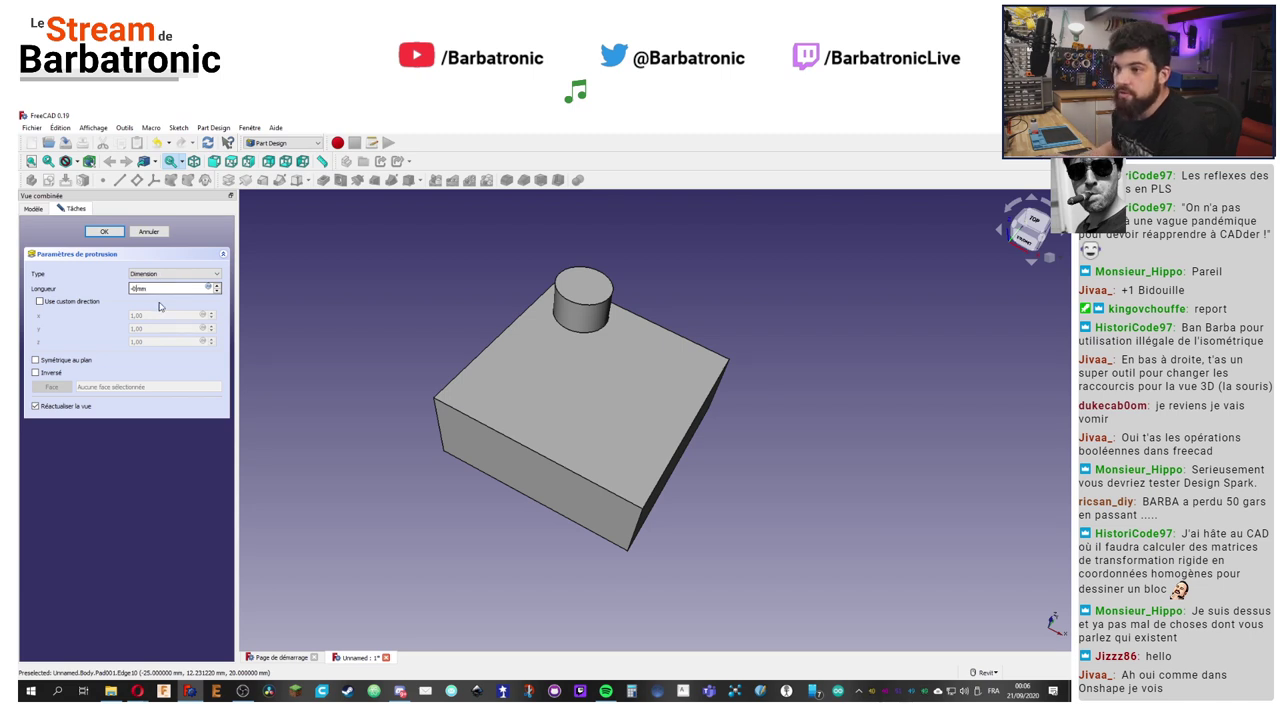
key(Delete)
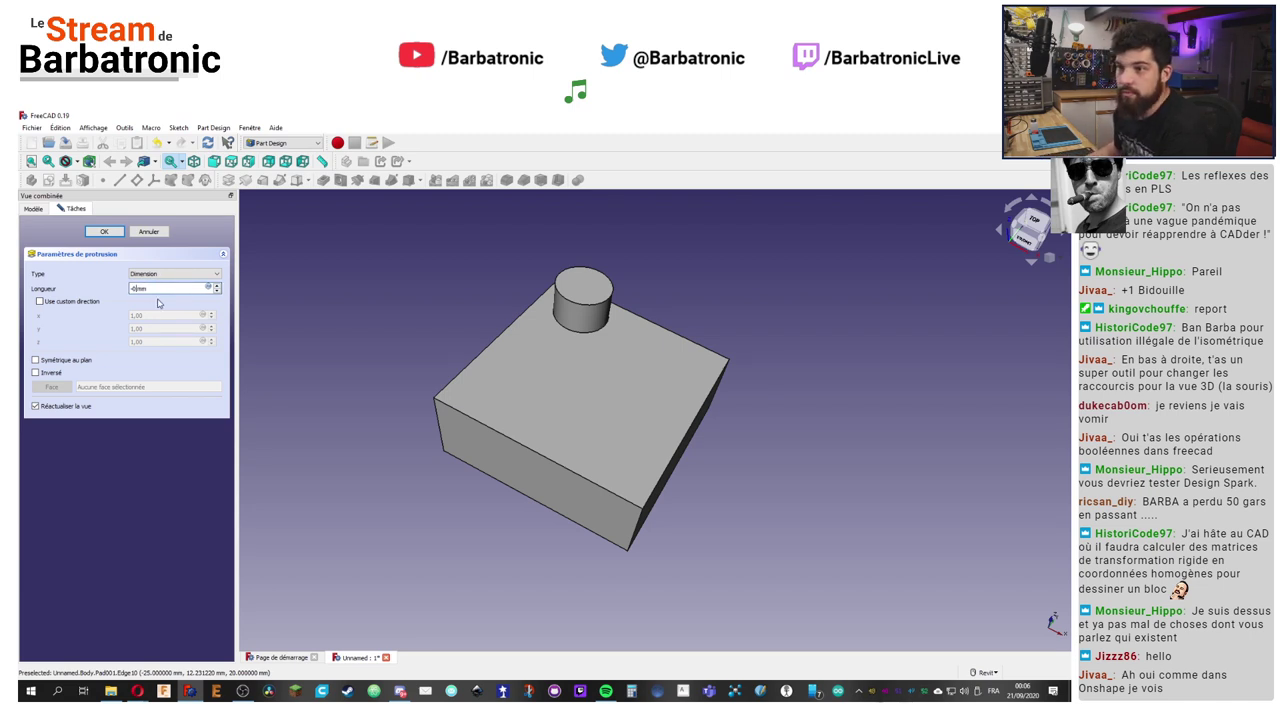
click(52, 372)
click(53, 373)
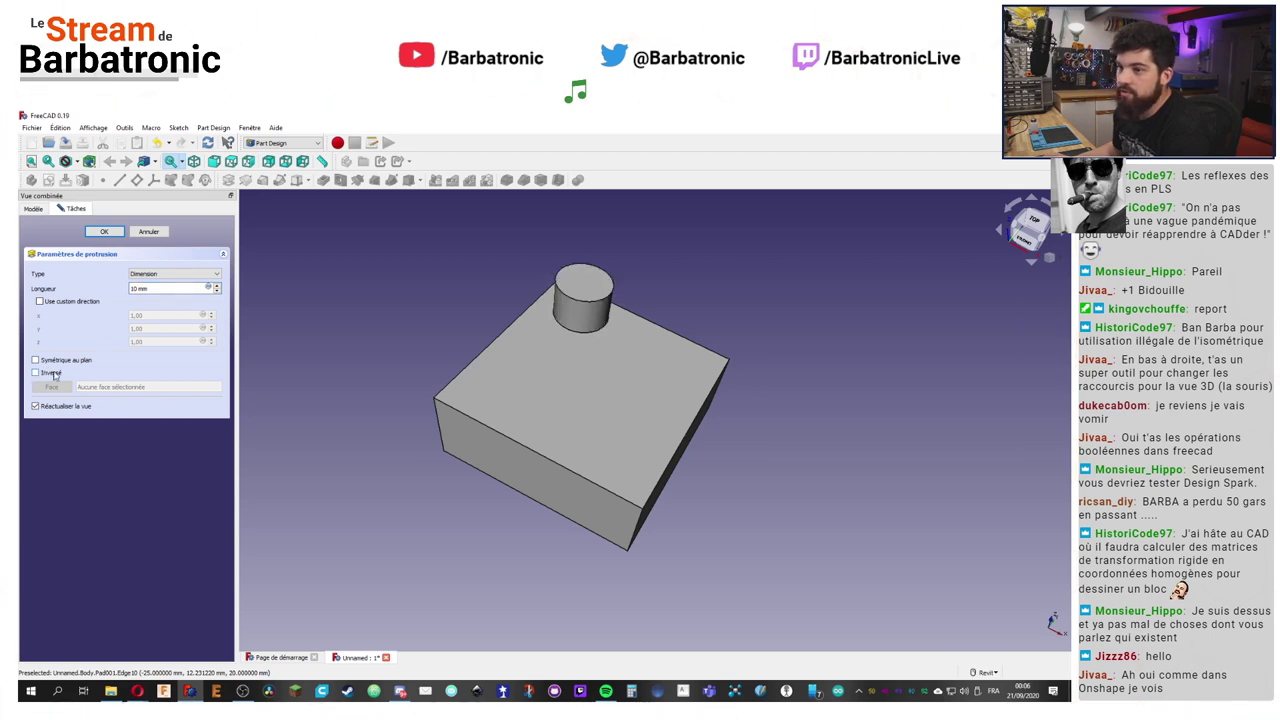
click(104, 231)
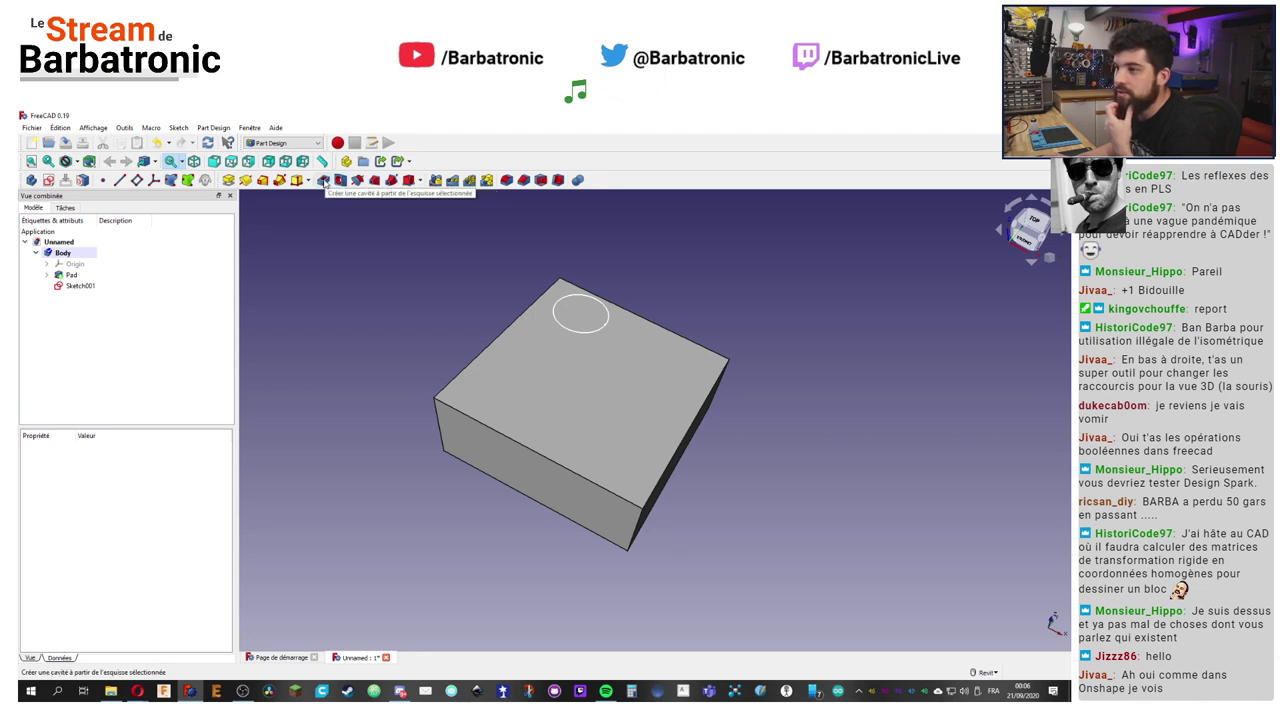
Step: Try the Pocket and Hole tools on the circle, settling on a 5 mm deep pocket preview
click(324, 181)
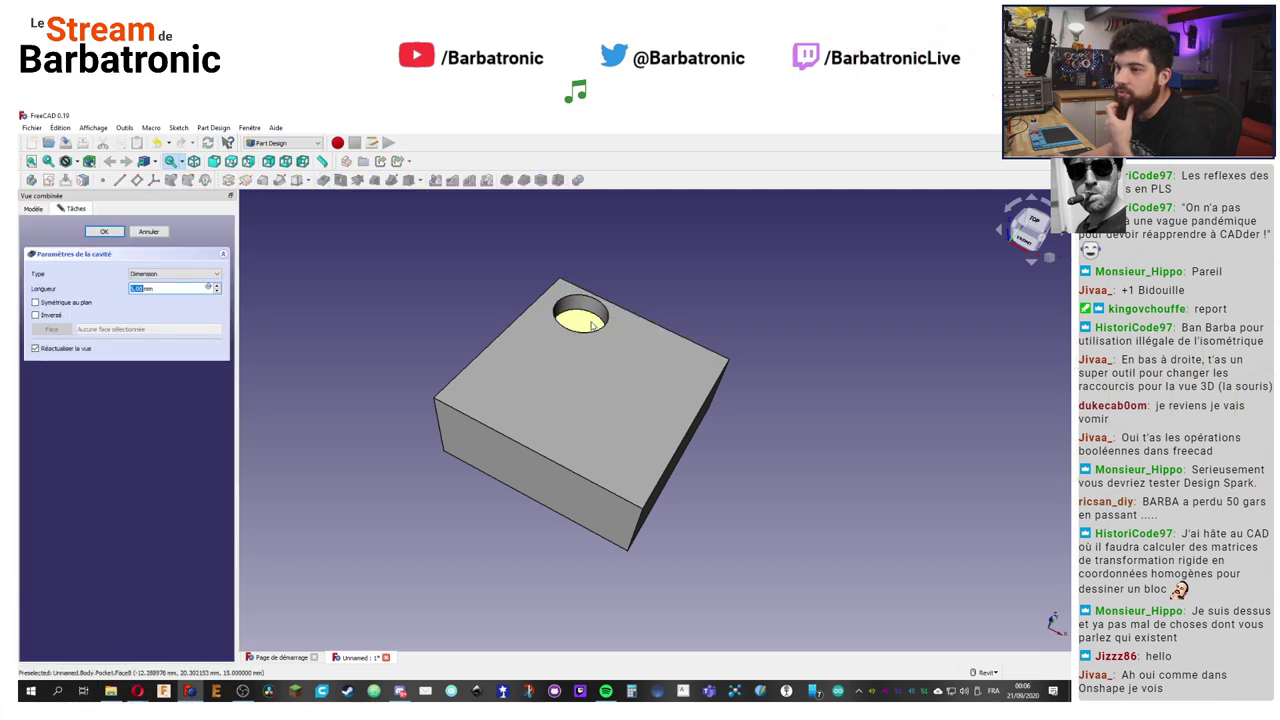
click(148, 231)
click(341, 181)
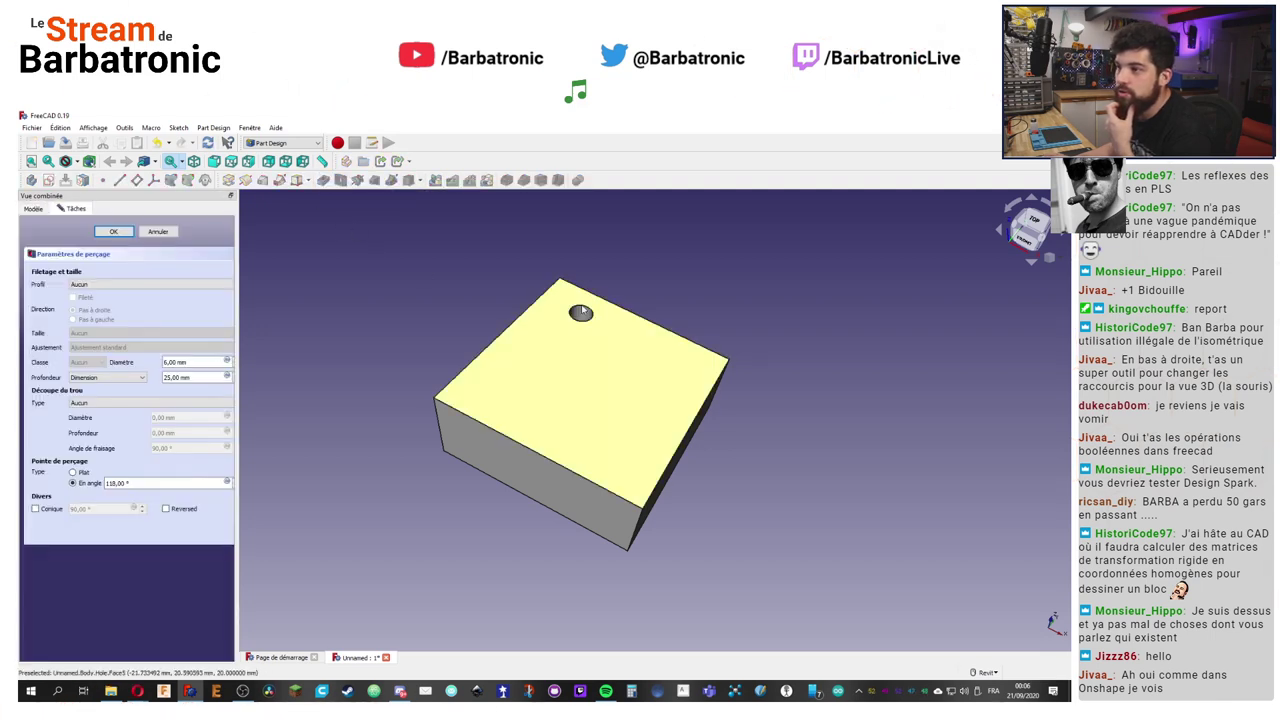
middle_drag(489, 289, 491, 317)
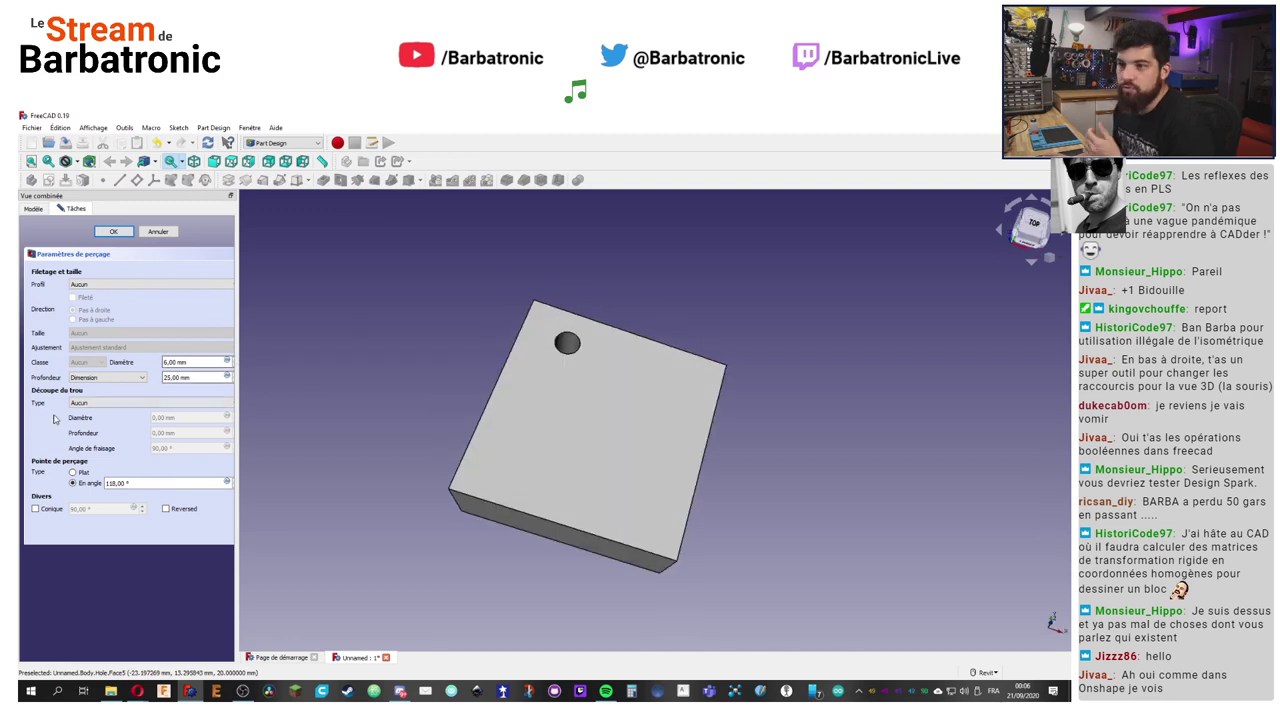
click(160, 231)
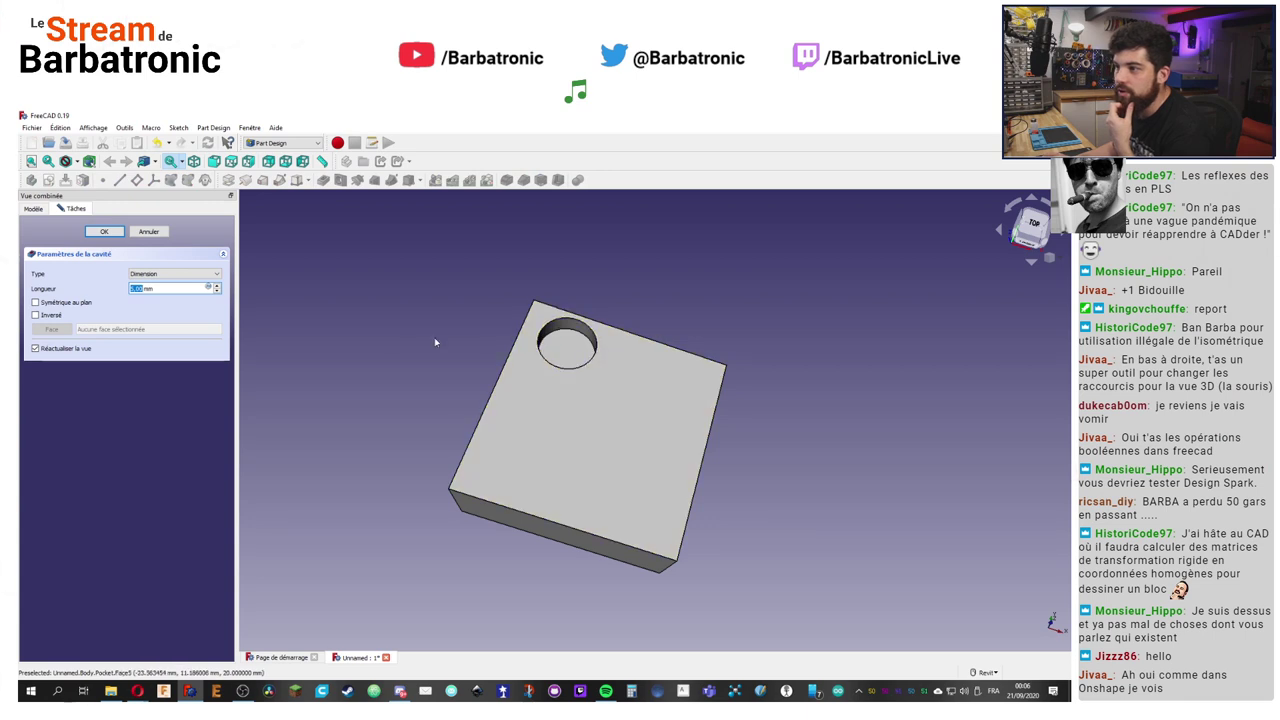
middle_drag(311, 326, 480, 330)
scroll(560, 340, down, 5)
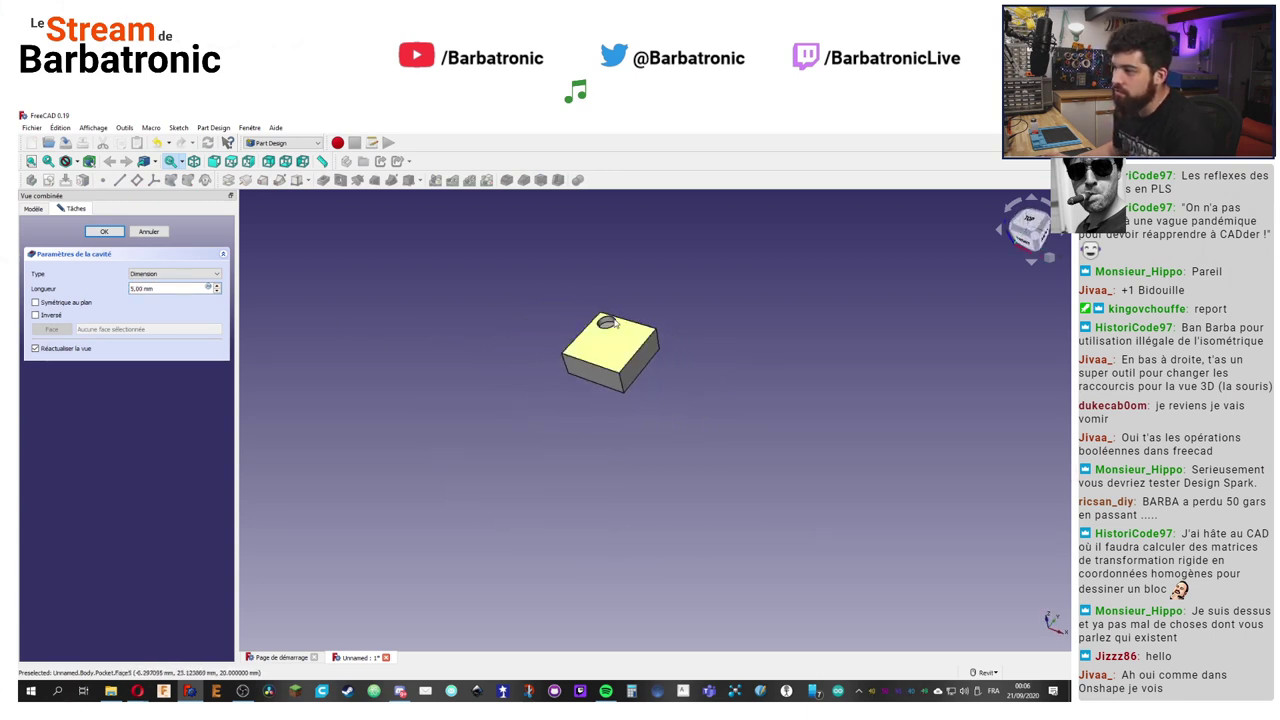
scroll(628, 330, up, 5)
scroll(628, 330, up, 4)
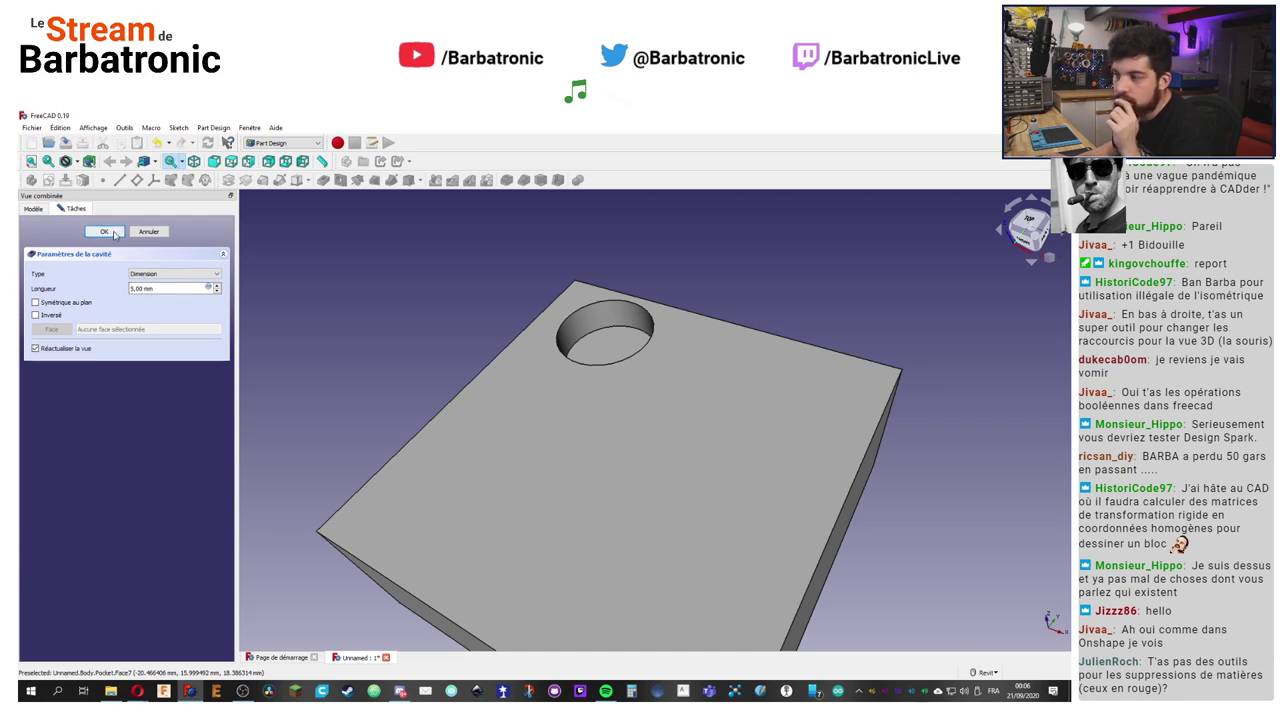
click(152, 274)
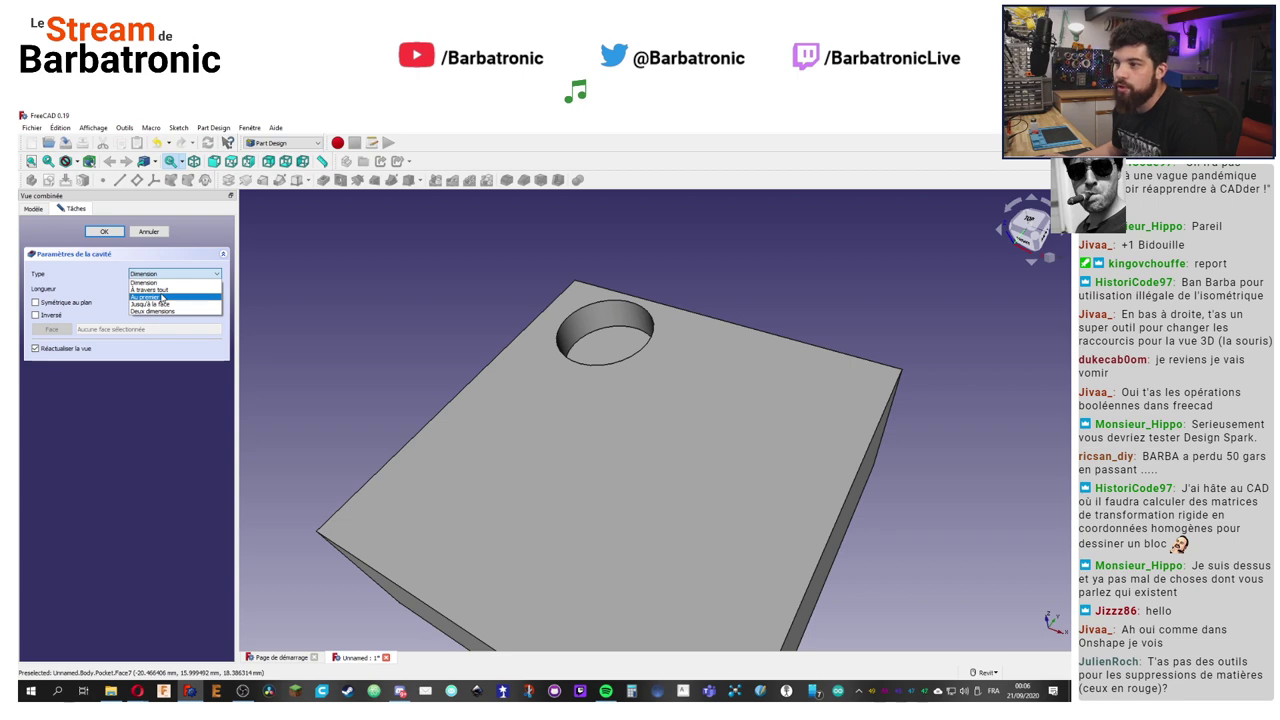
Step: Try the Up to first face, Up to face and Two dimensions pocket types
click(161, 297)
shift+middle_drag(400, 350, 682, 386)
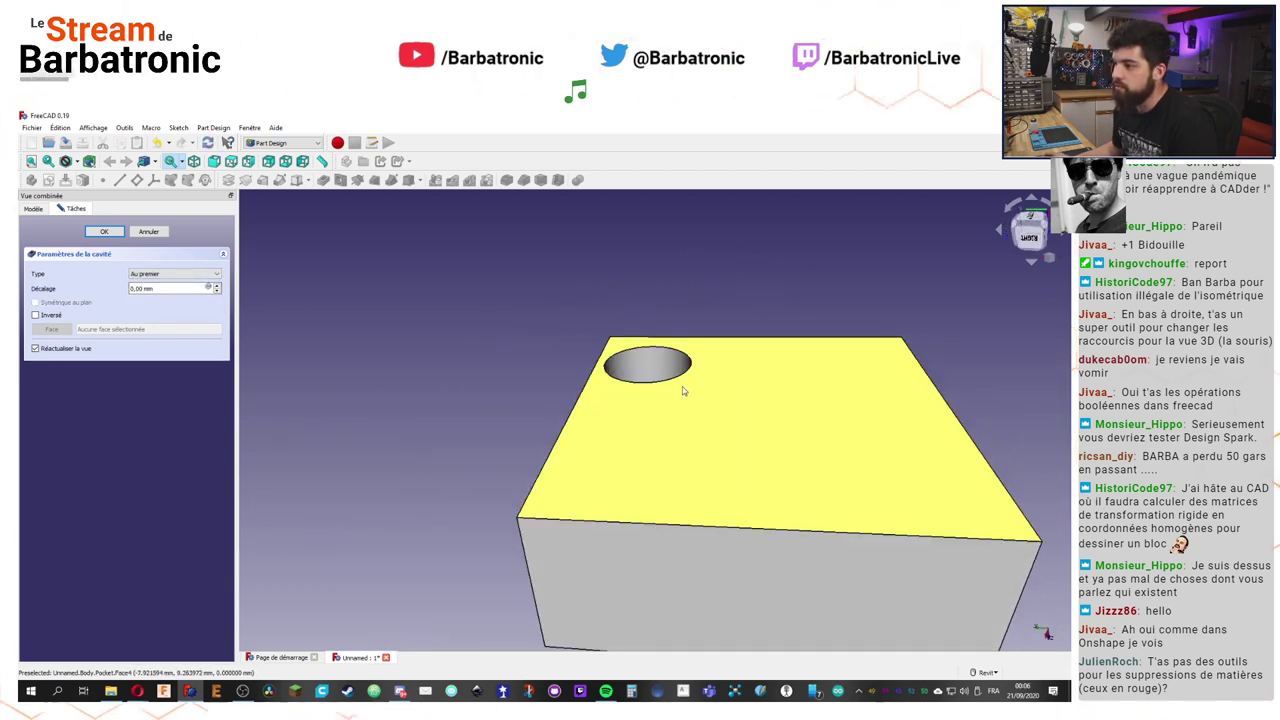
click(199, 275)
click(165, 306)
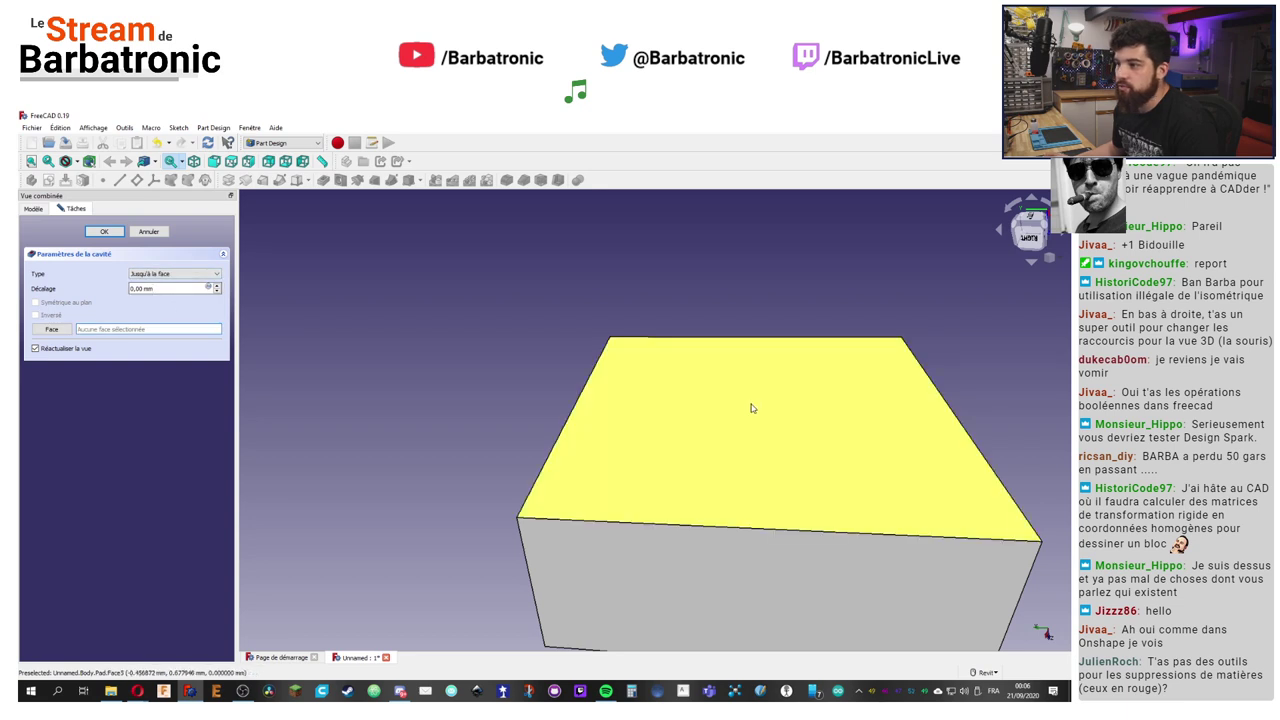
click(752, 408)
click(183, 275)
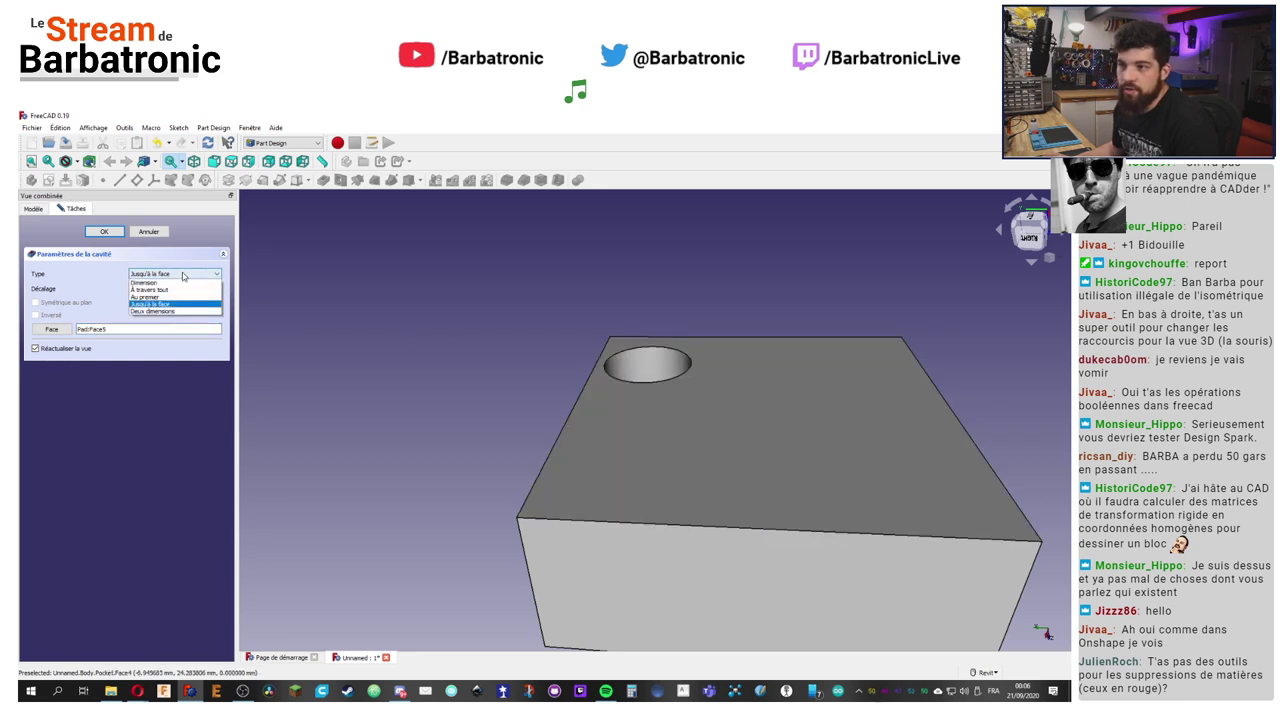
click(170, 313)
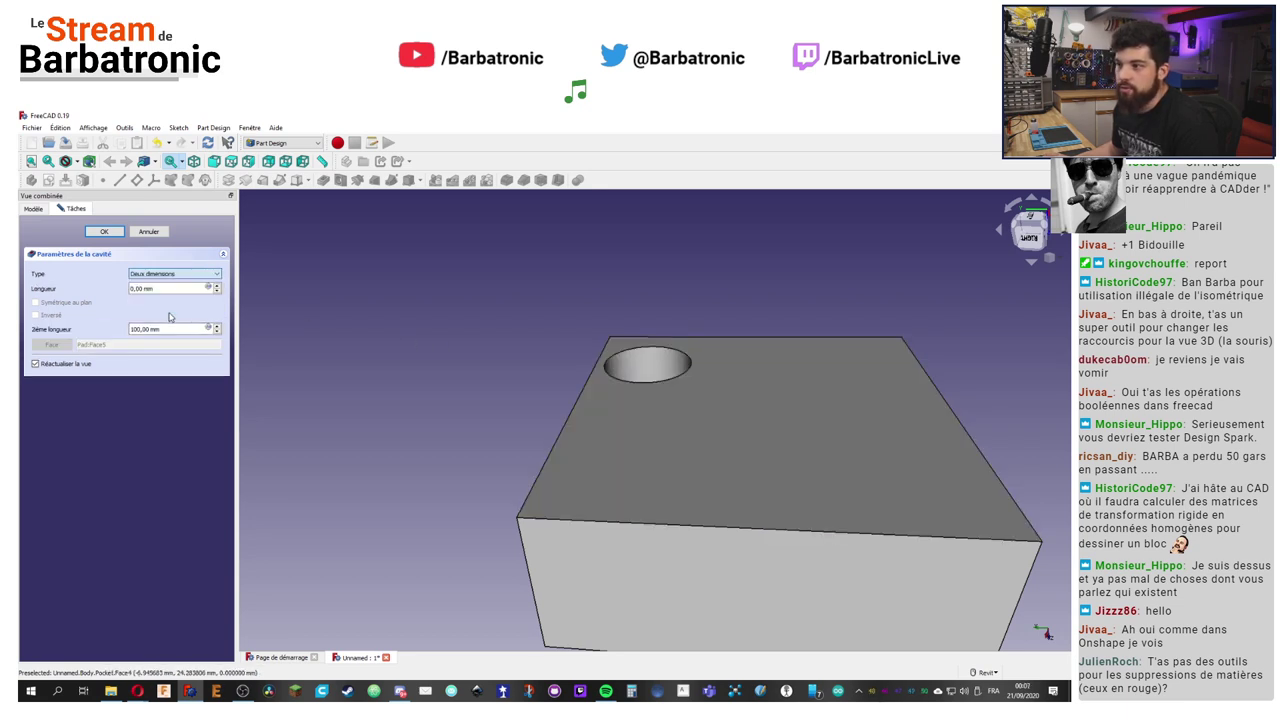
shift+middle_drag(500, 405, 524, 400)
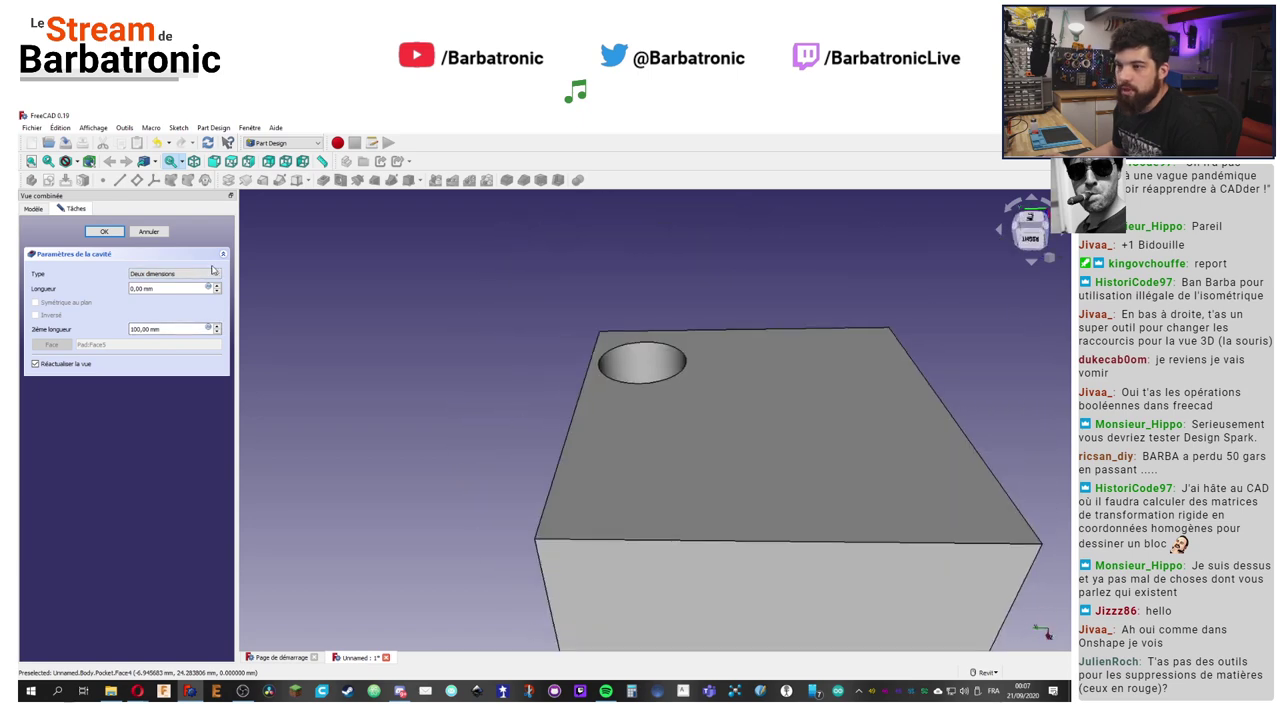
Step: Set the pocket type to Through all and confirm the pocket
click(190, 275)
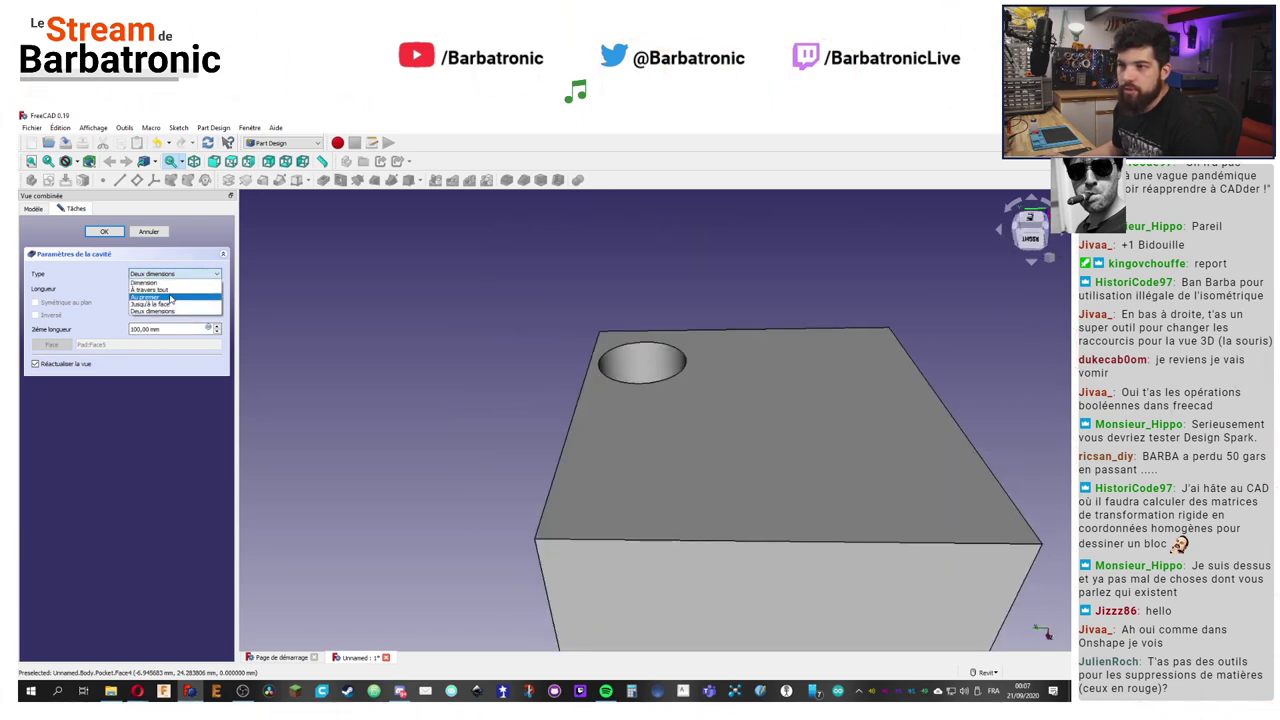
click(160, 290)
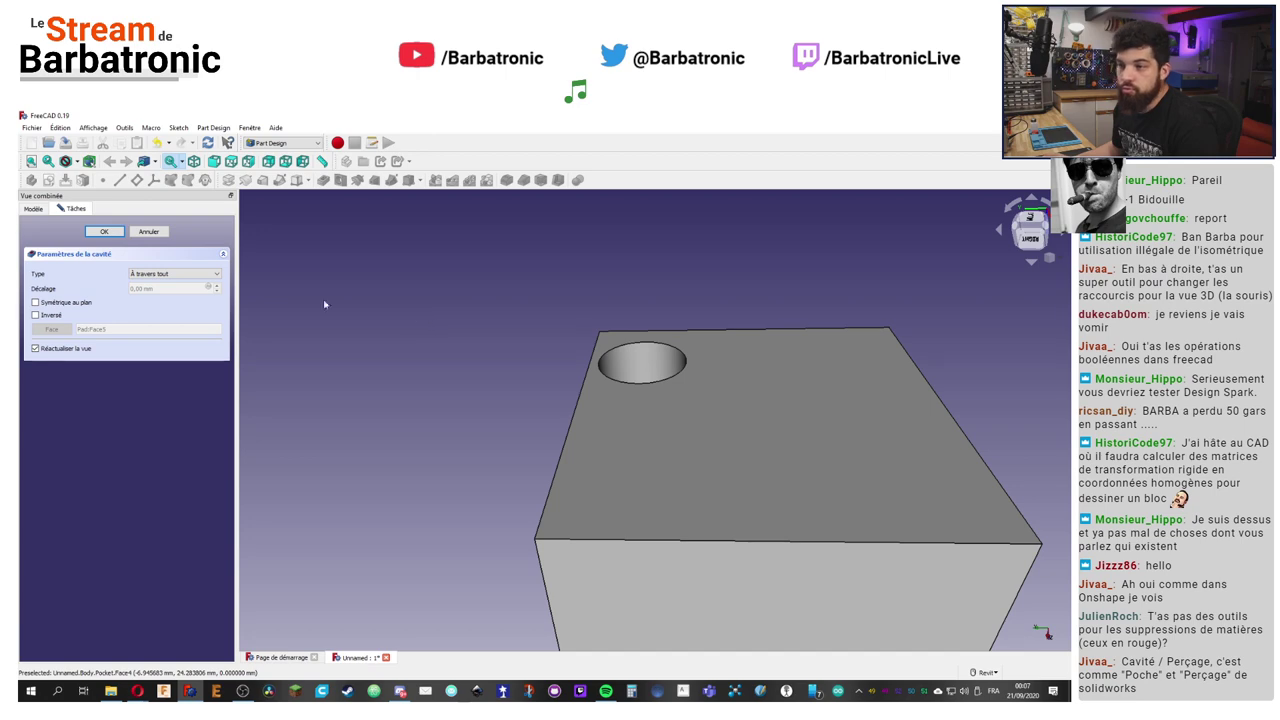
shift+middle_drag(506, 333, 640, 398)
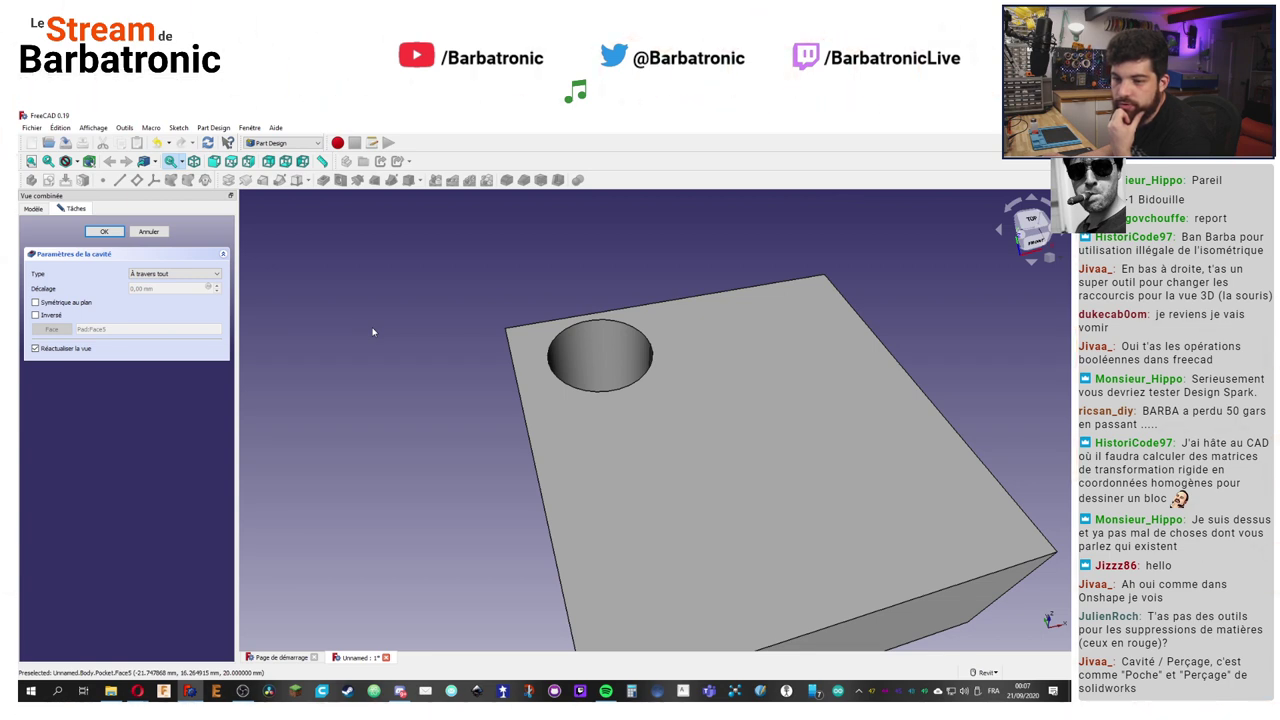
click(108, 233)
click(618, 350)
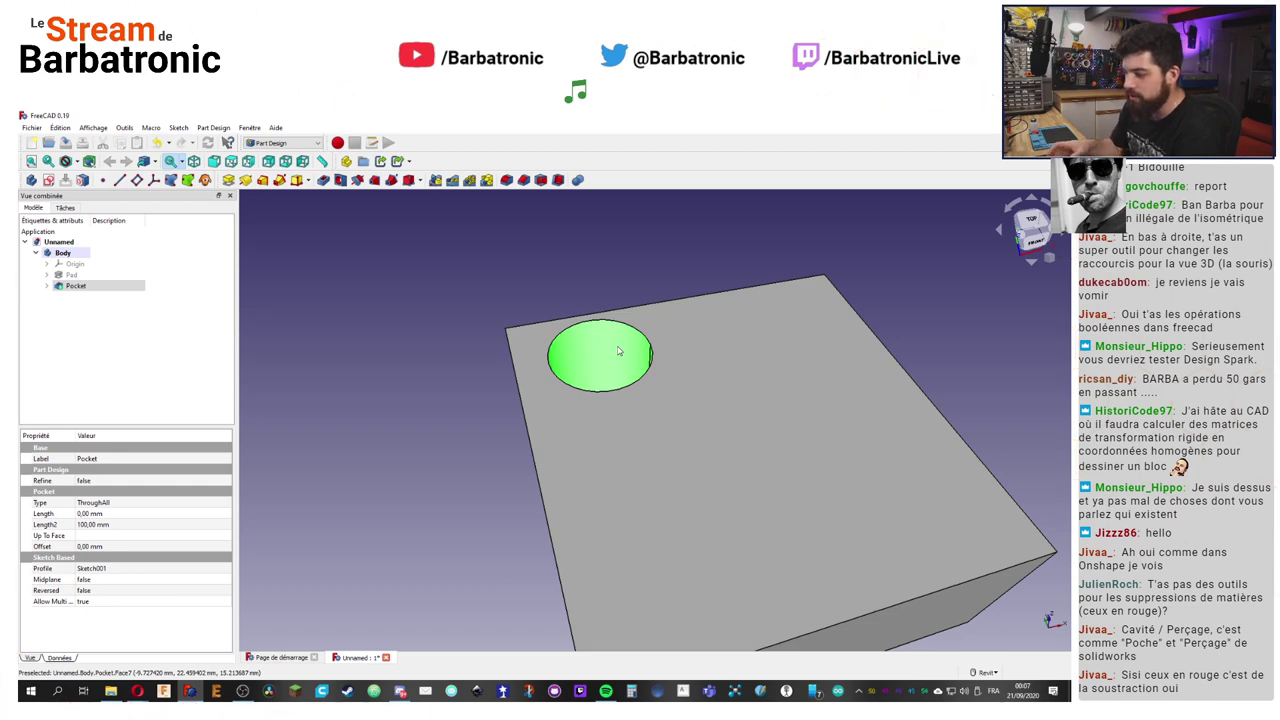
click(580, 240)
shift+middle_drag(580, 240, 666, 454)
scroll(843, 423, up, 5)
scroll(836, 422, down, 8)
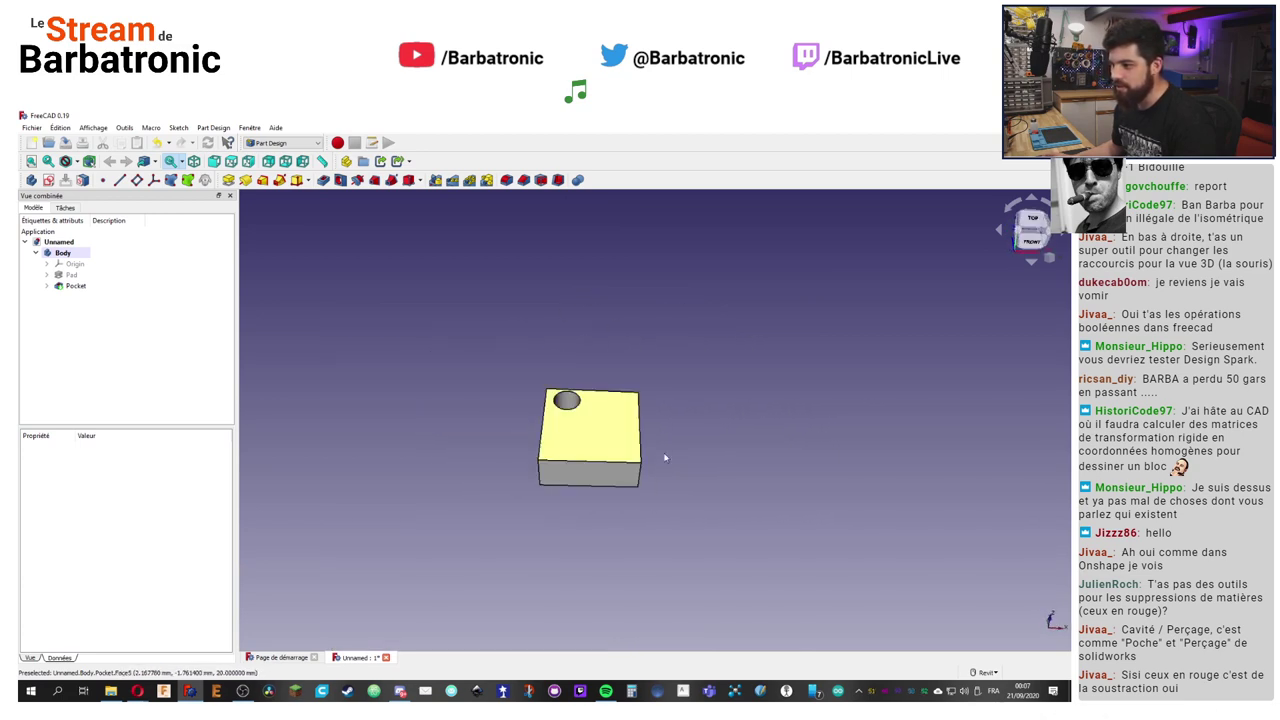
scroll(554, 427, up, 3)
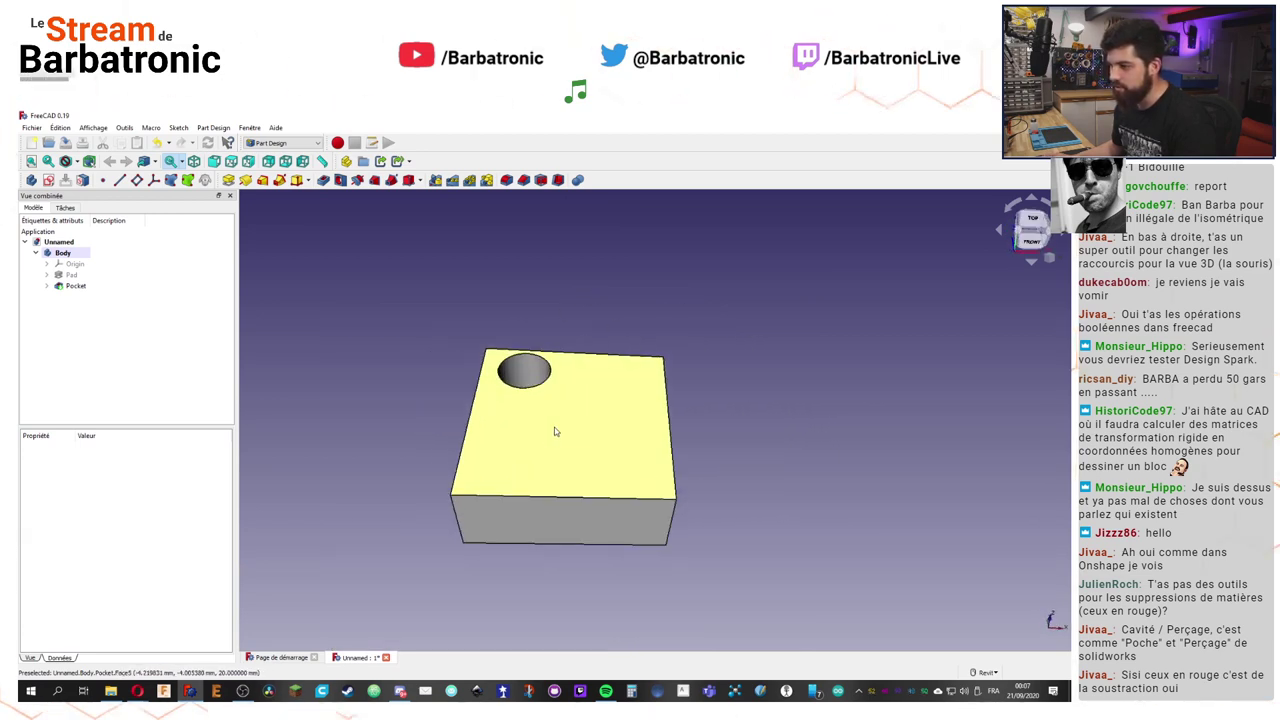
click(987, 674)
click(992, 586)
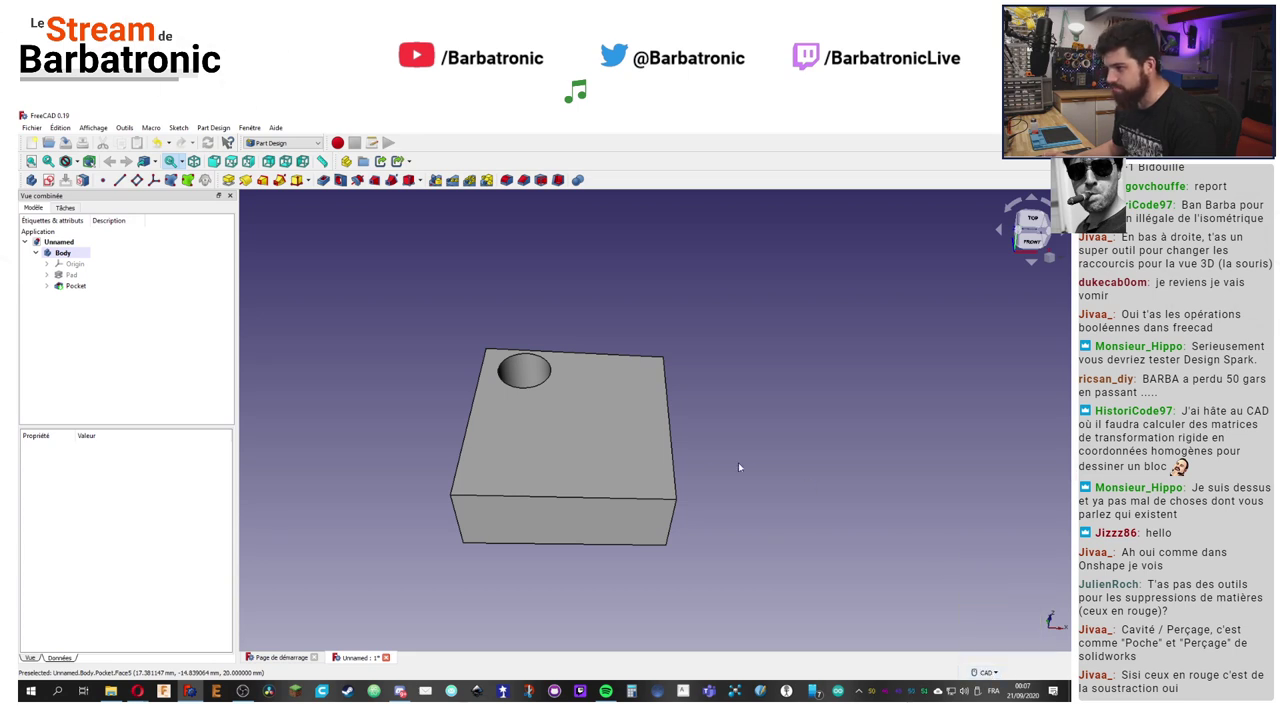
click(985, 672)
click(990, 573)
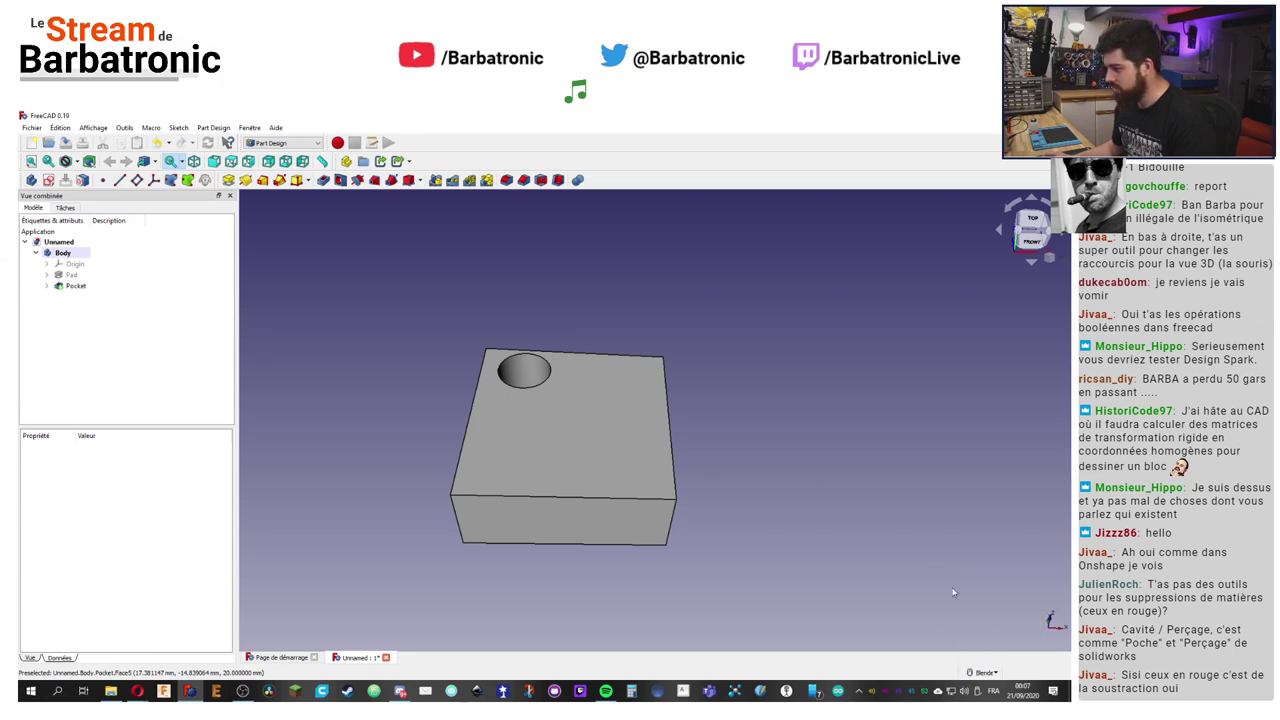
shift+middle_drag(786, 509, 894, 540)
click(985, 672)
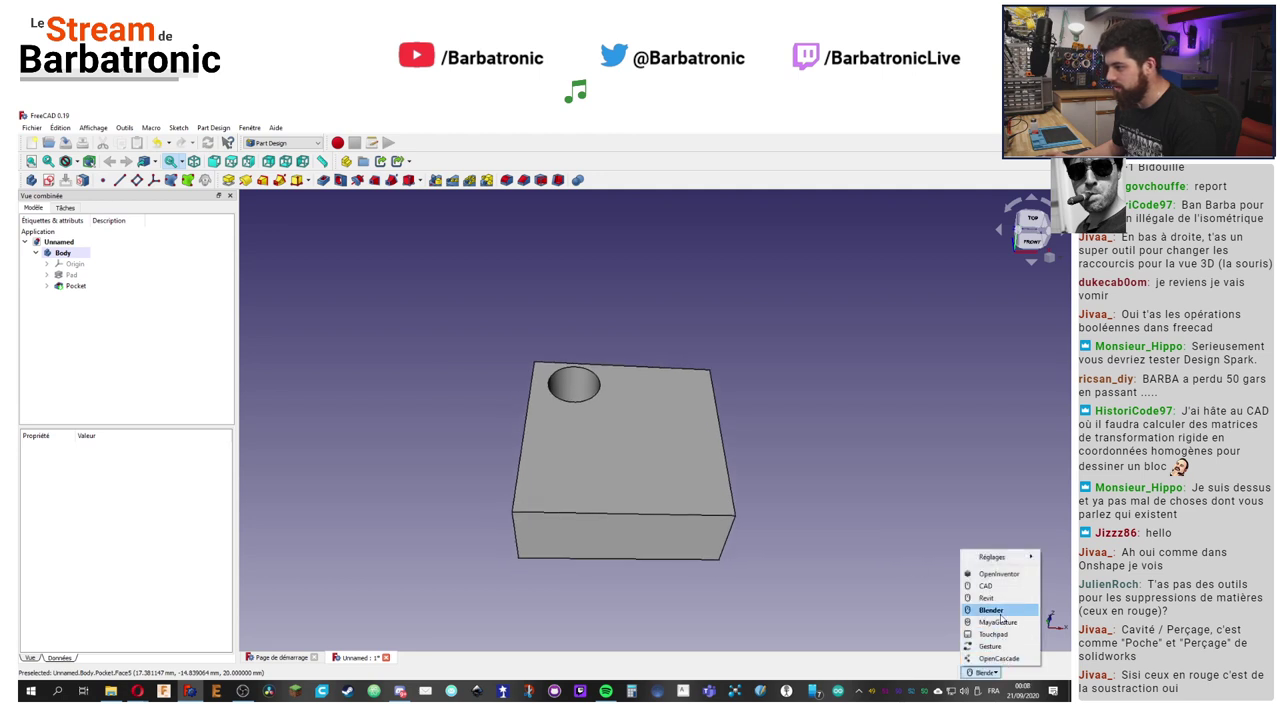
click(990, 645)
shift+middle_drag(842, 484, 476, 424)
scroll(476, 424, up, 1)
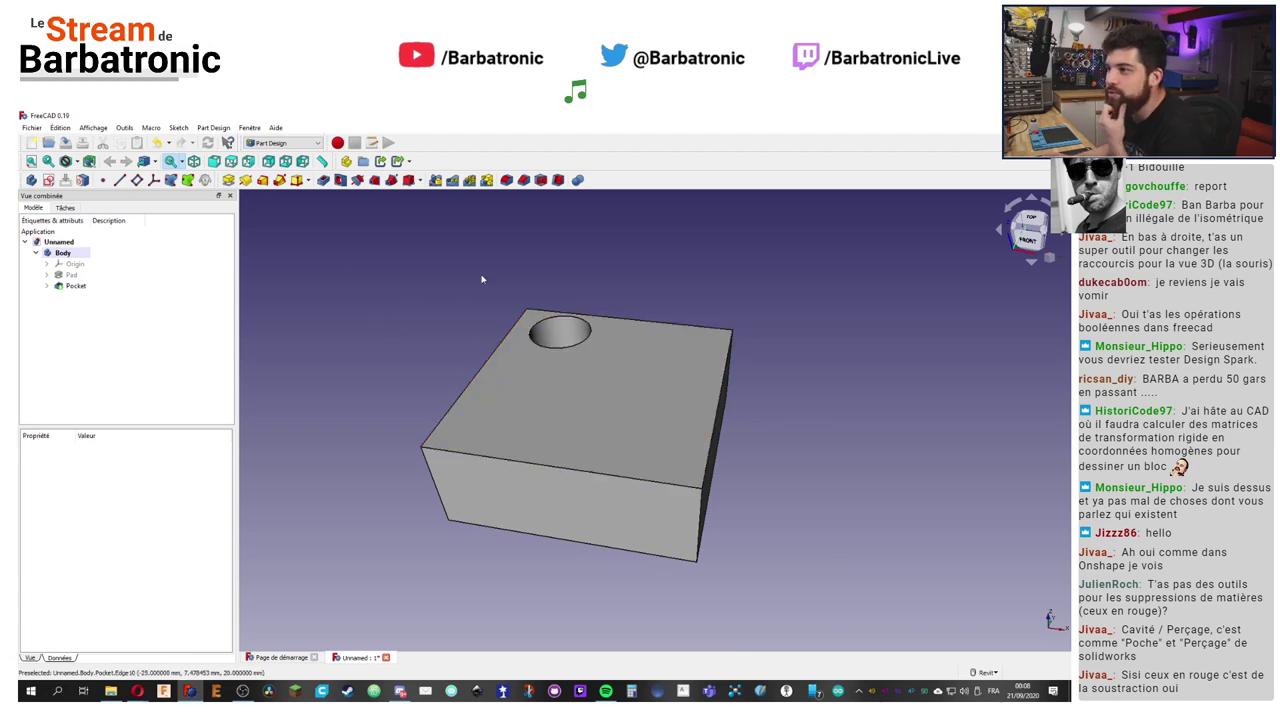
Step: Attempt a chamfer with nothing, then the whole Body, selected, dismissing the warnings
click(523, 180)
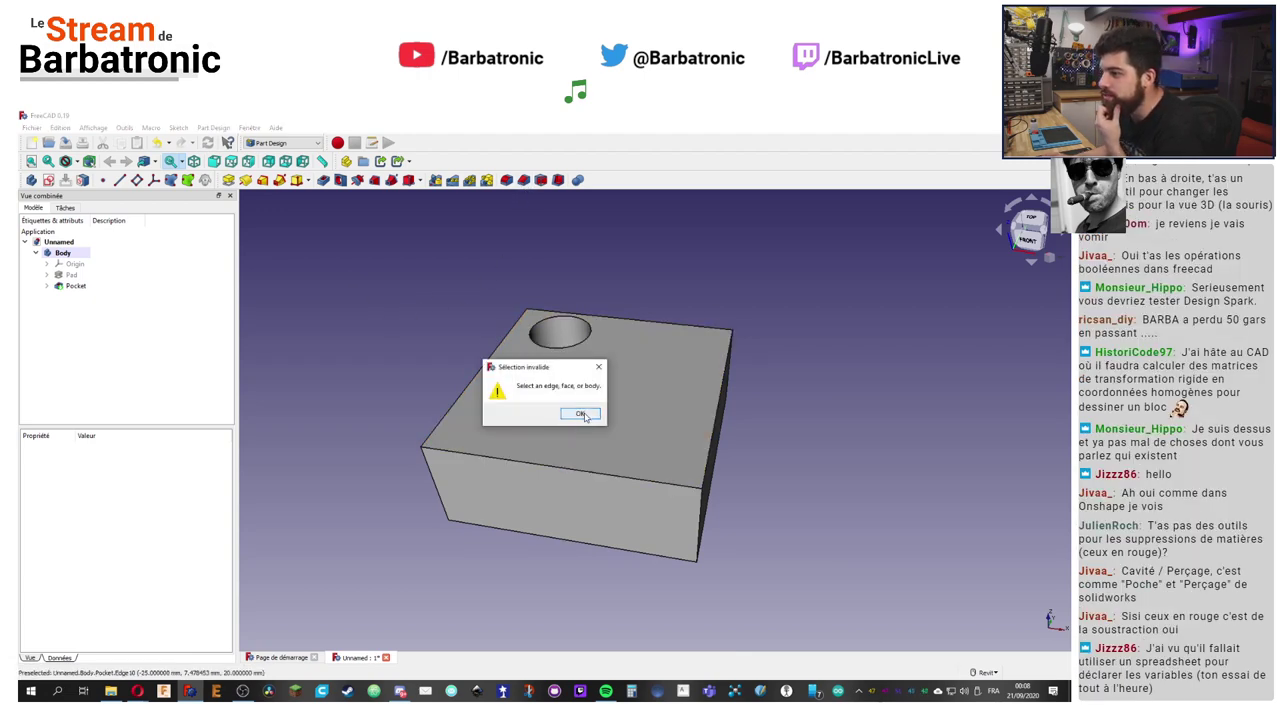
click(581, 414)
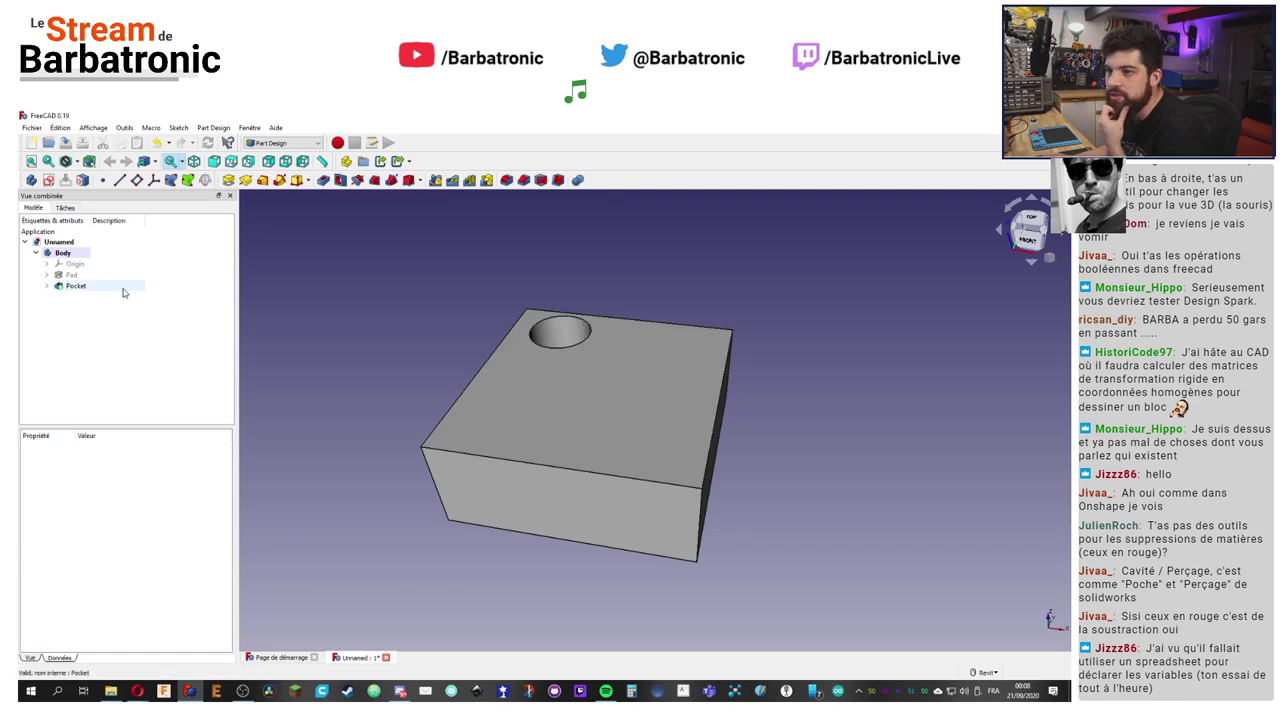
click(64, 253)
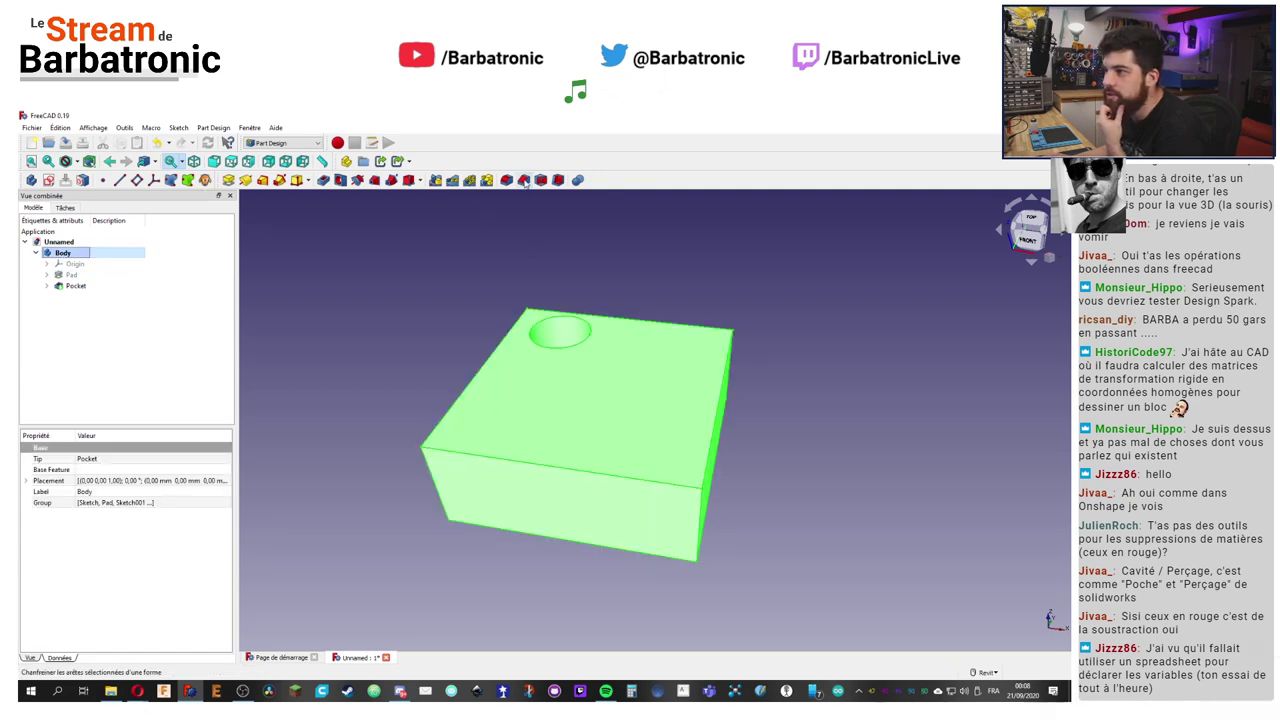
click(523, 180)
click(604, 414)
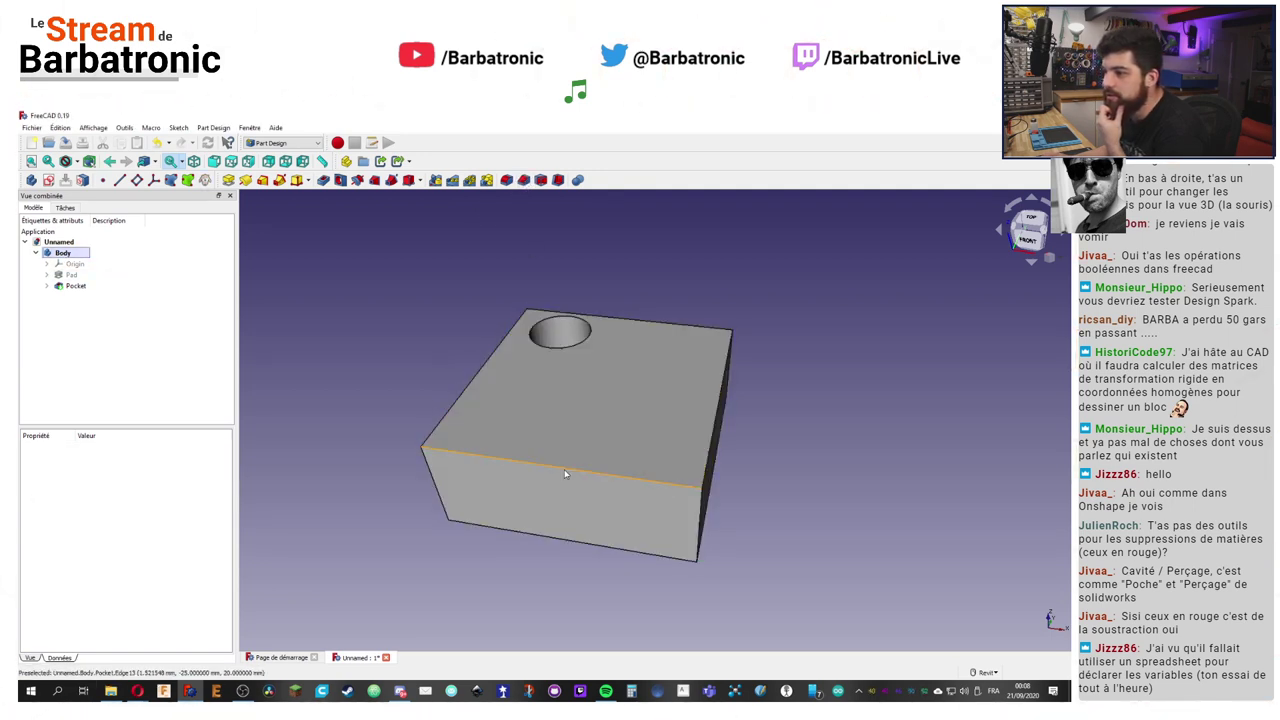
click(564, 473)
click(716, 410)
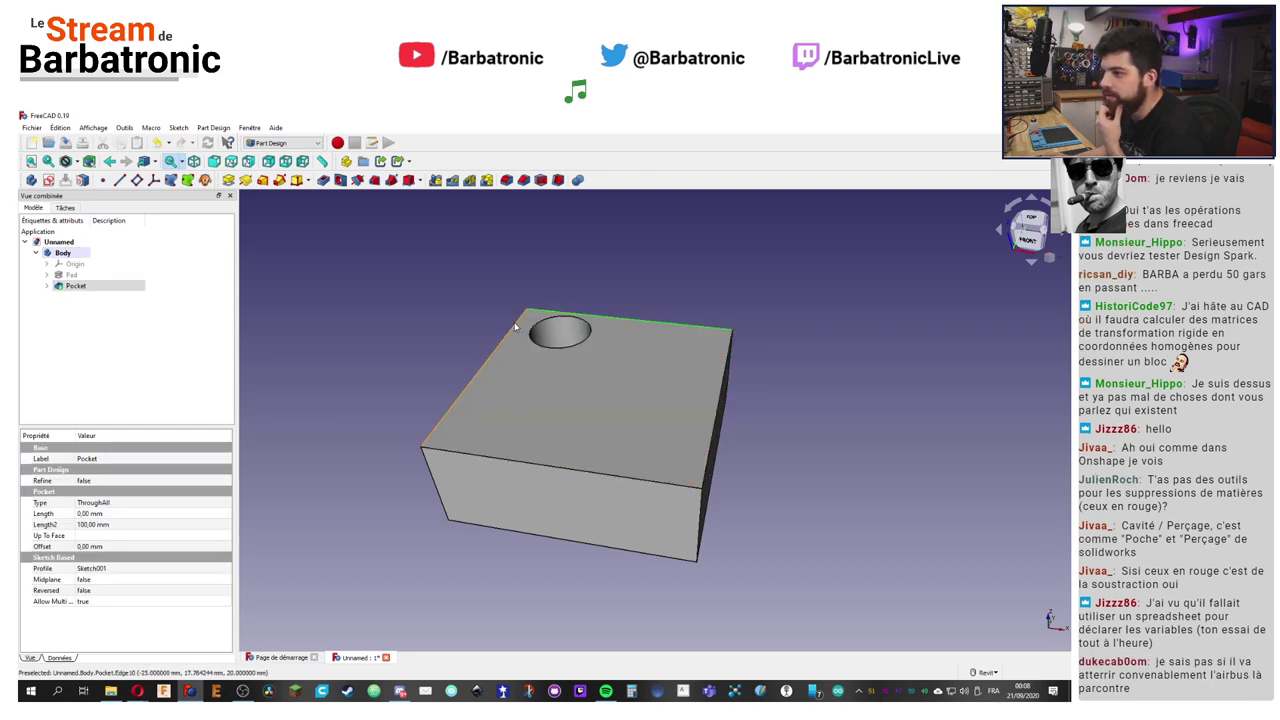
click(349, 268)
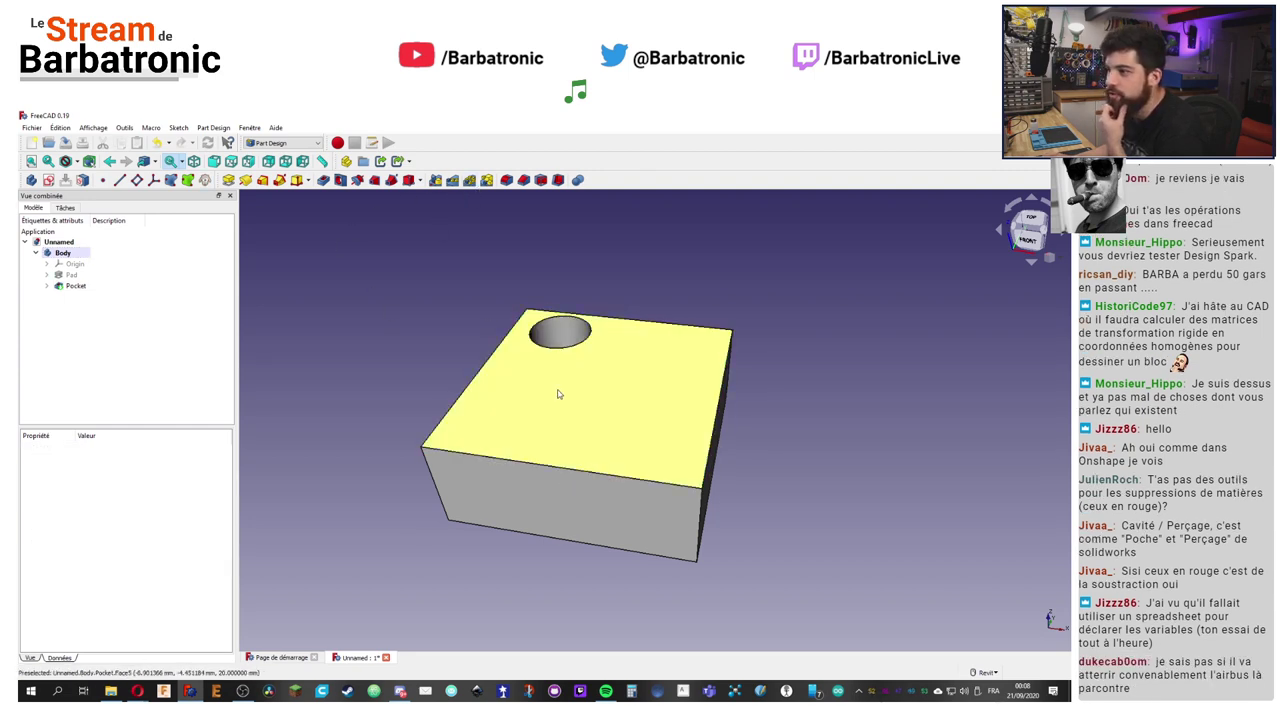
Step: Retry the chamfer with the top face and then the Body selected, dismissing the warnings
click(575, 360)
click(58, 242)
click(63, 253)
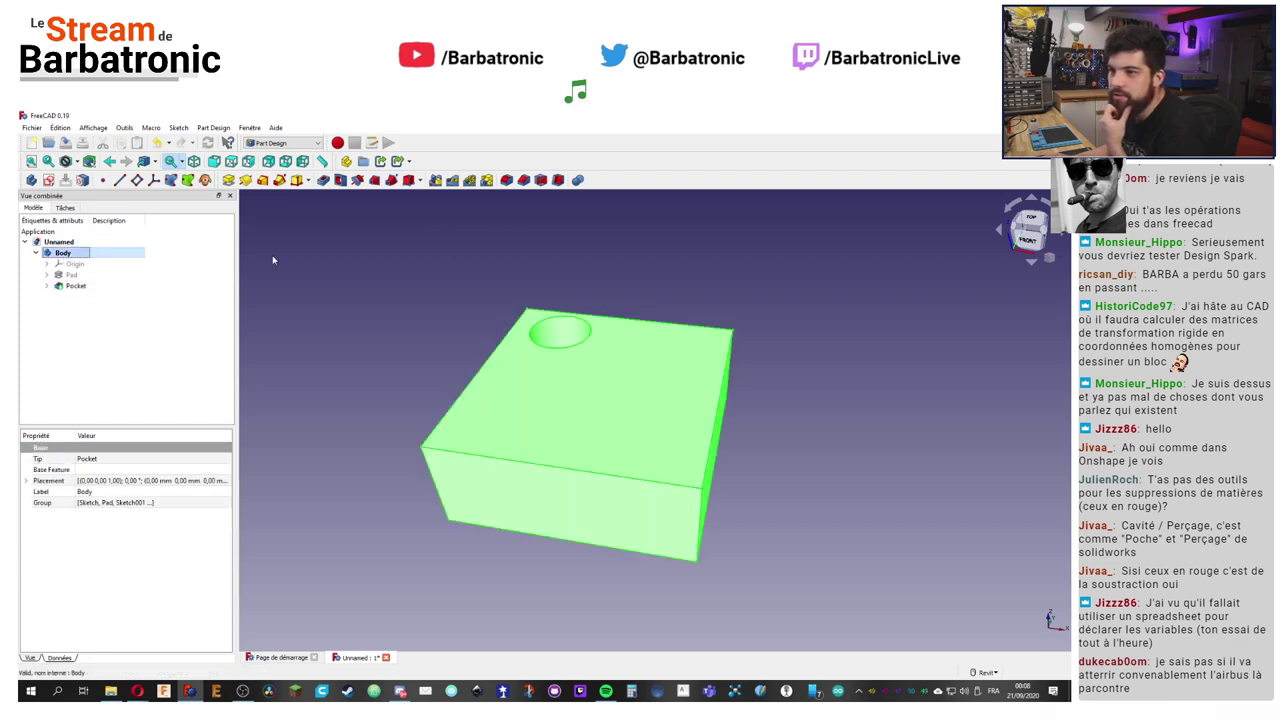
click(523, 180)
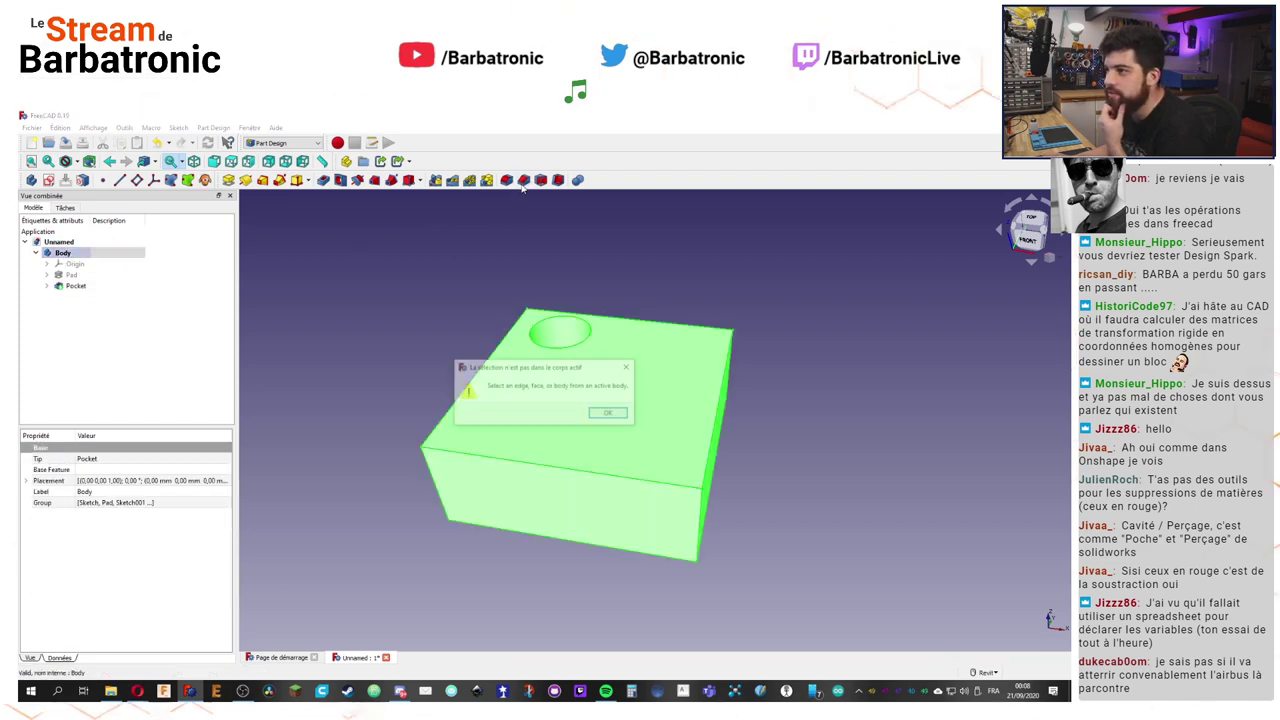
click(608, 415)
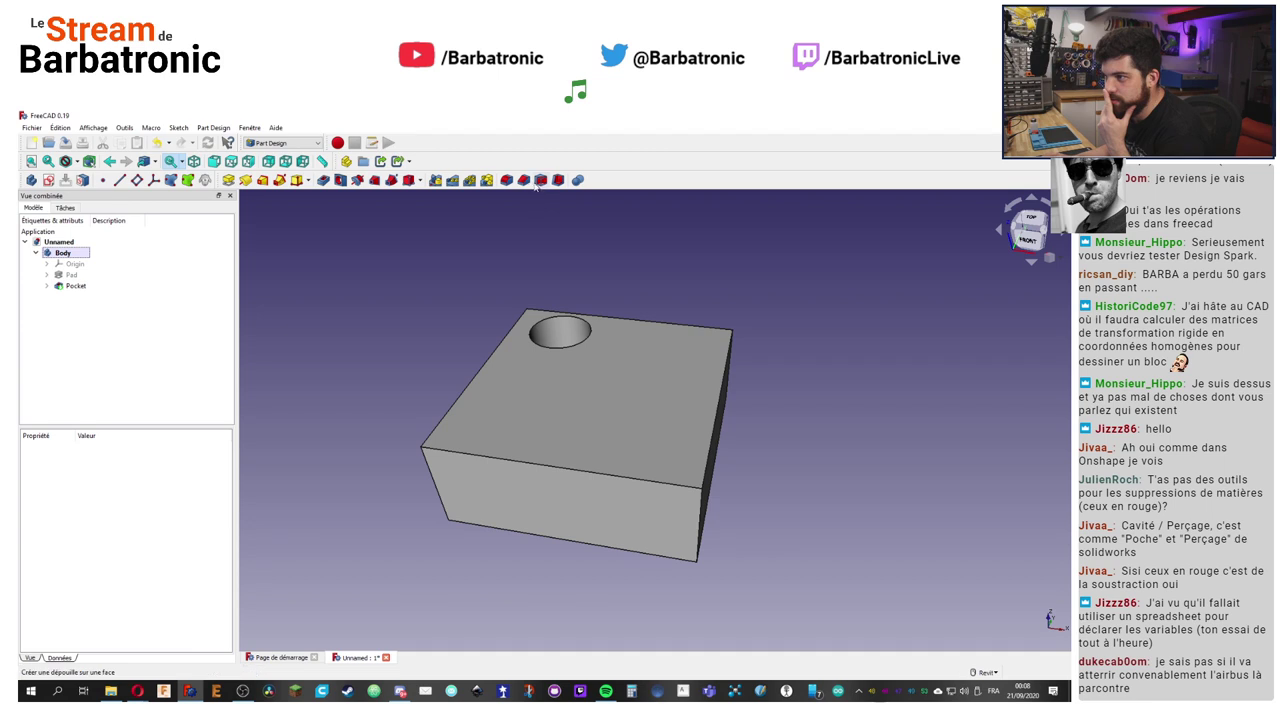
click(523, 180)
click(580, 414)
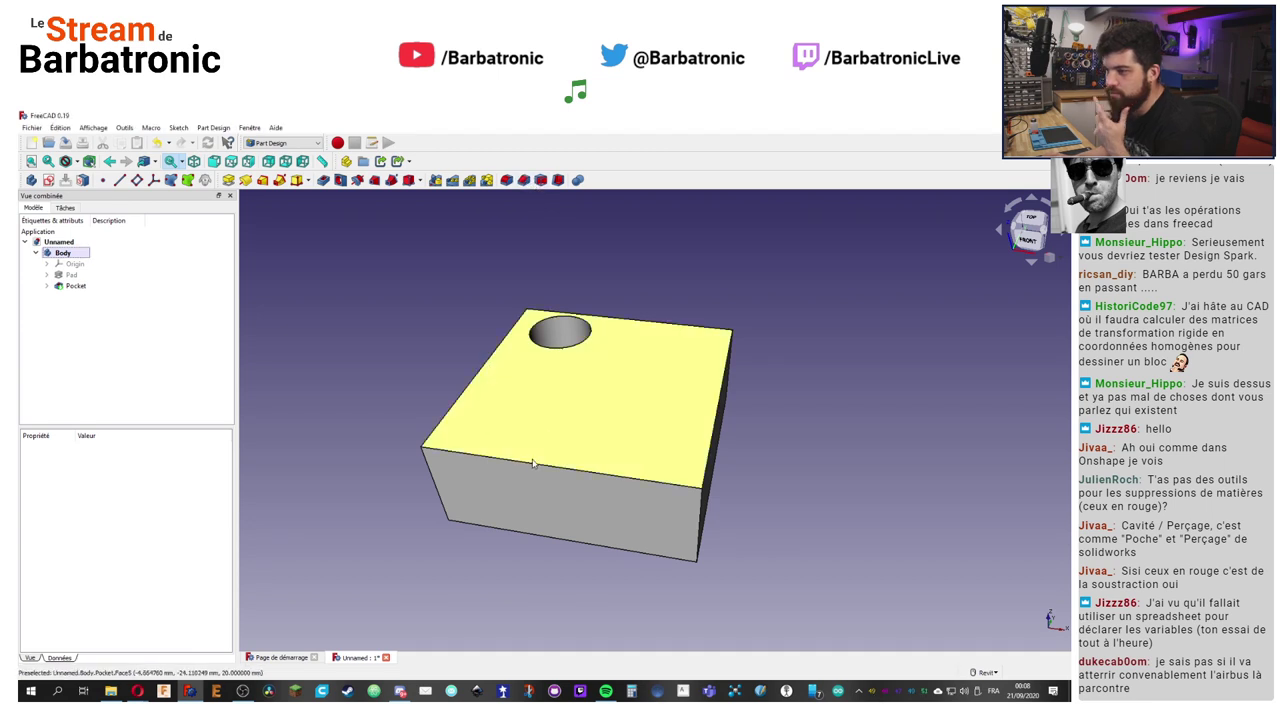
Step: Select the four top edges and apply a 1 mm equal-distance chamfer
click(533, 462)
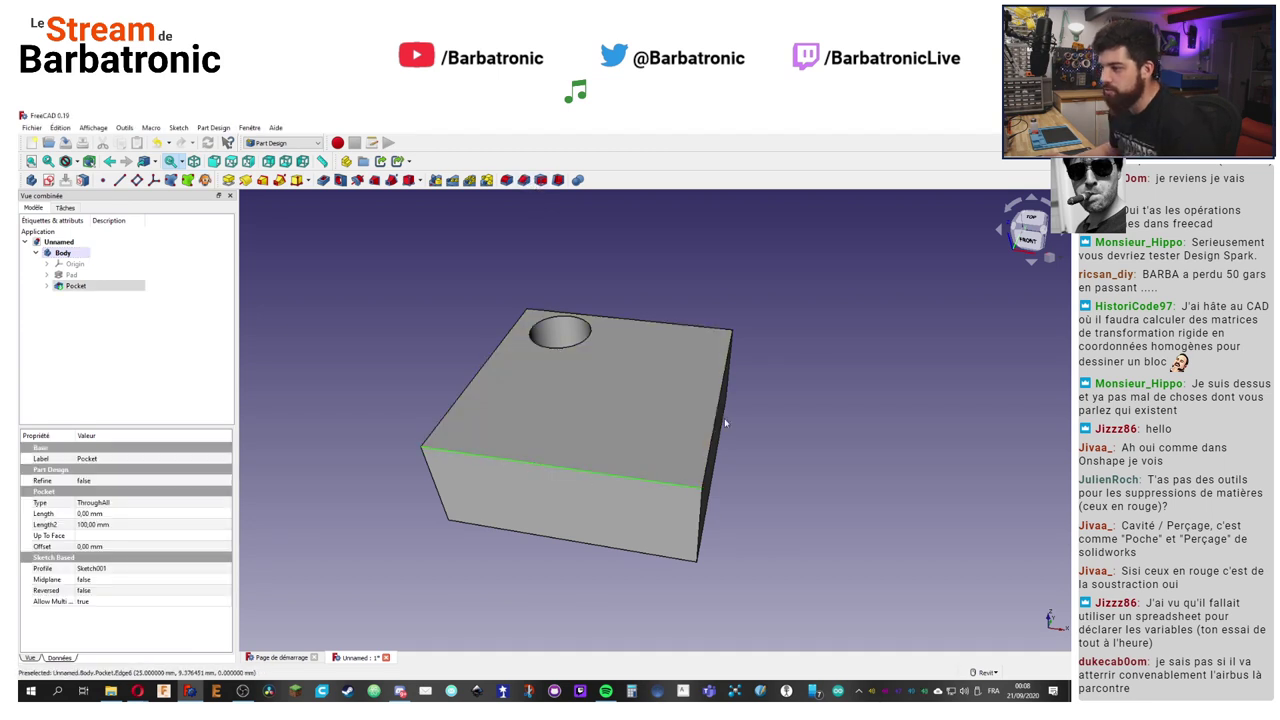
click(709, 326)
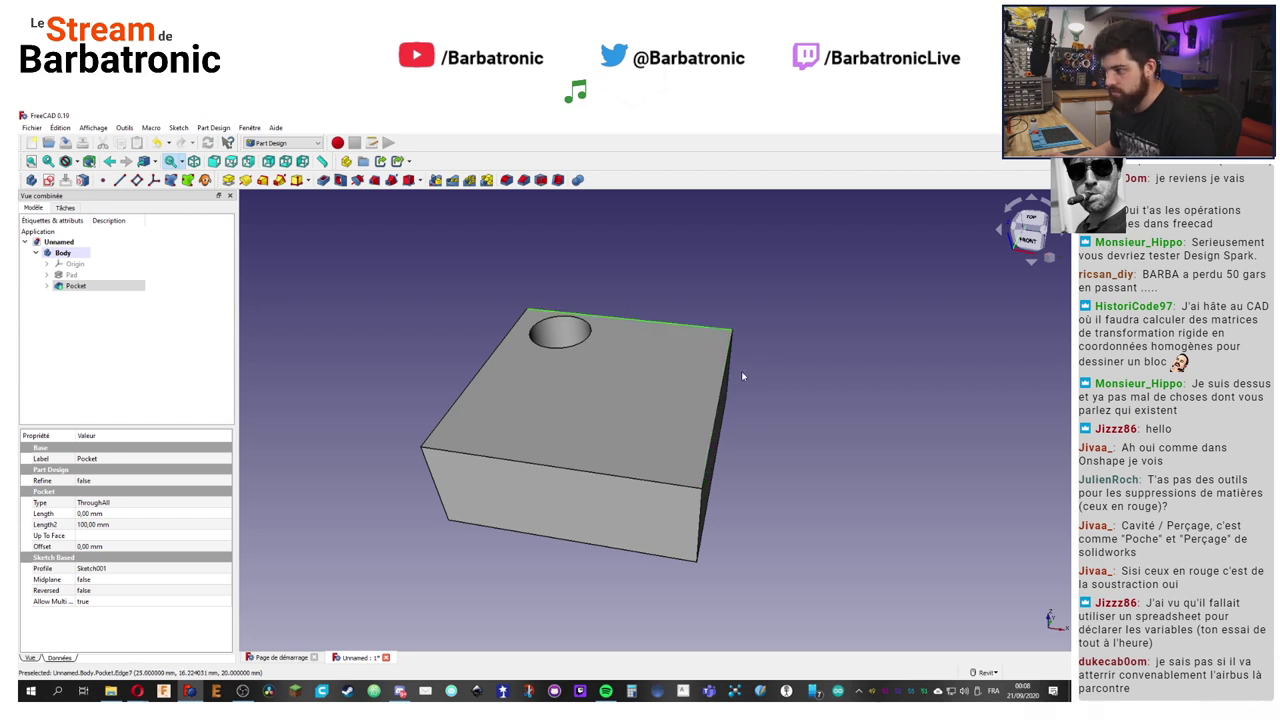
ctrl+click(728, 370)
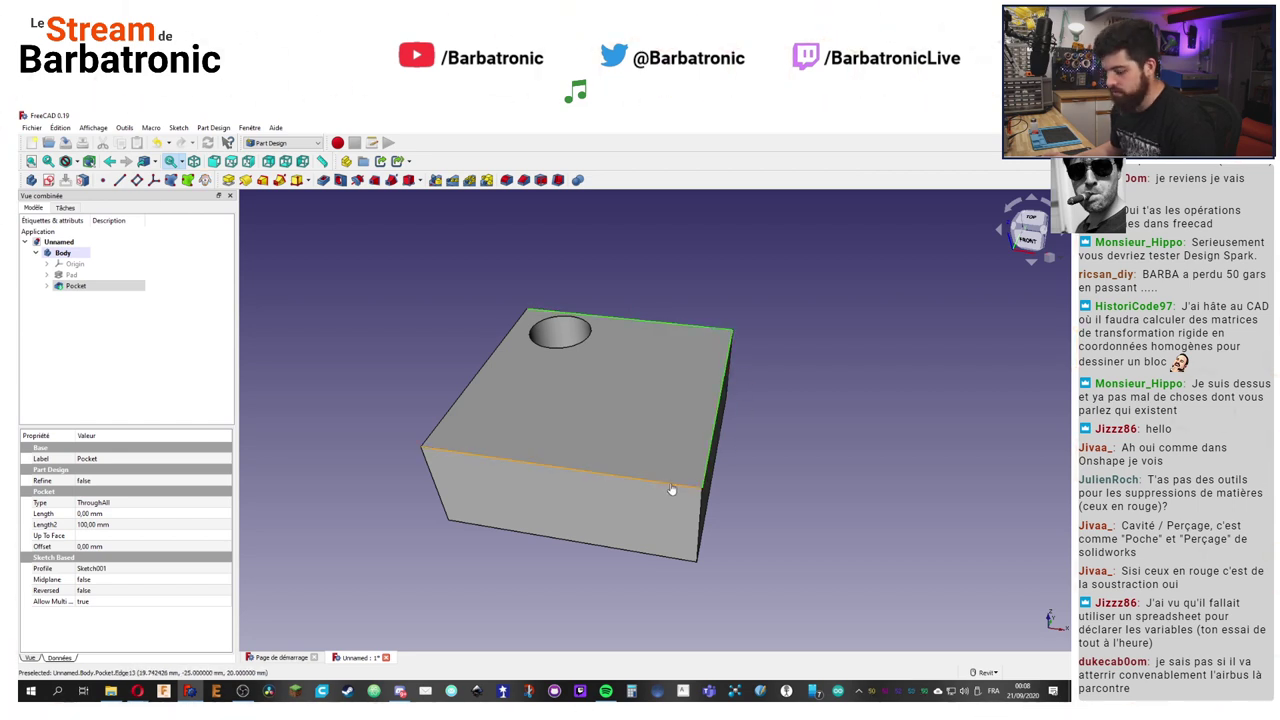
click(476, 374)
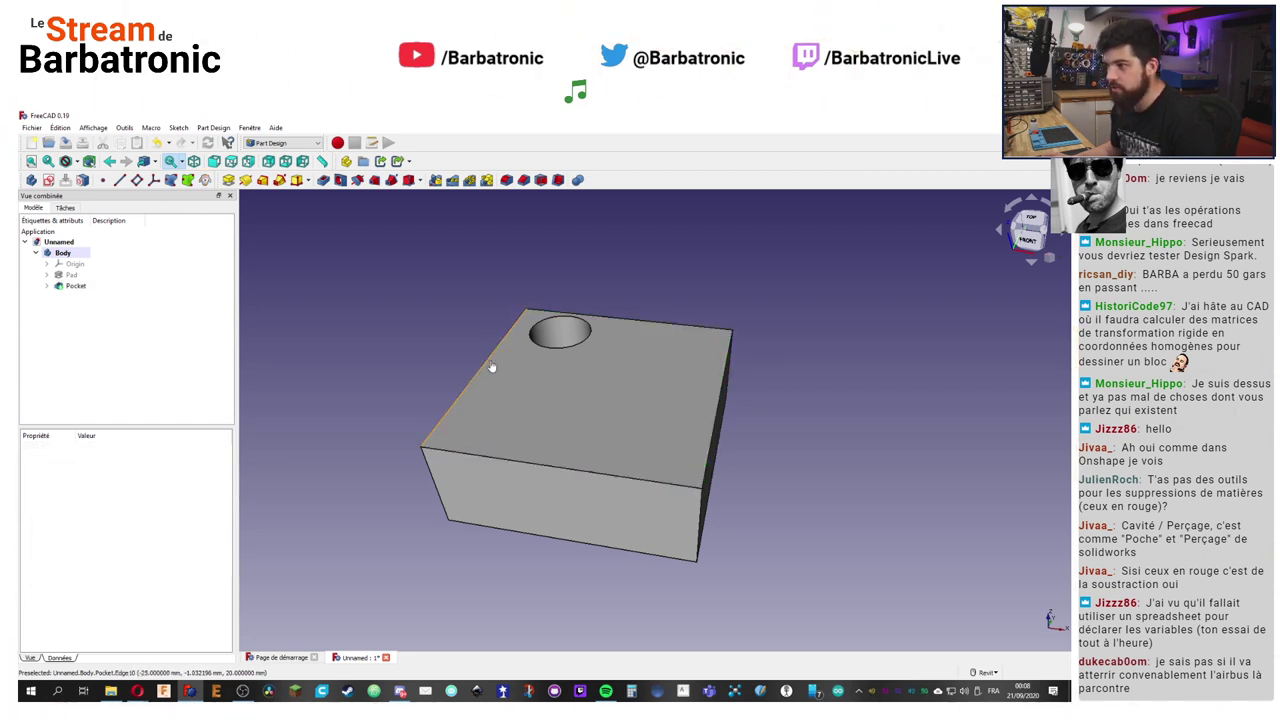
click(491, 367)
ctrl+click(640, 319)
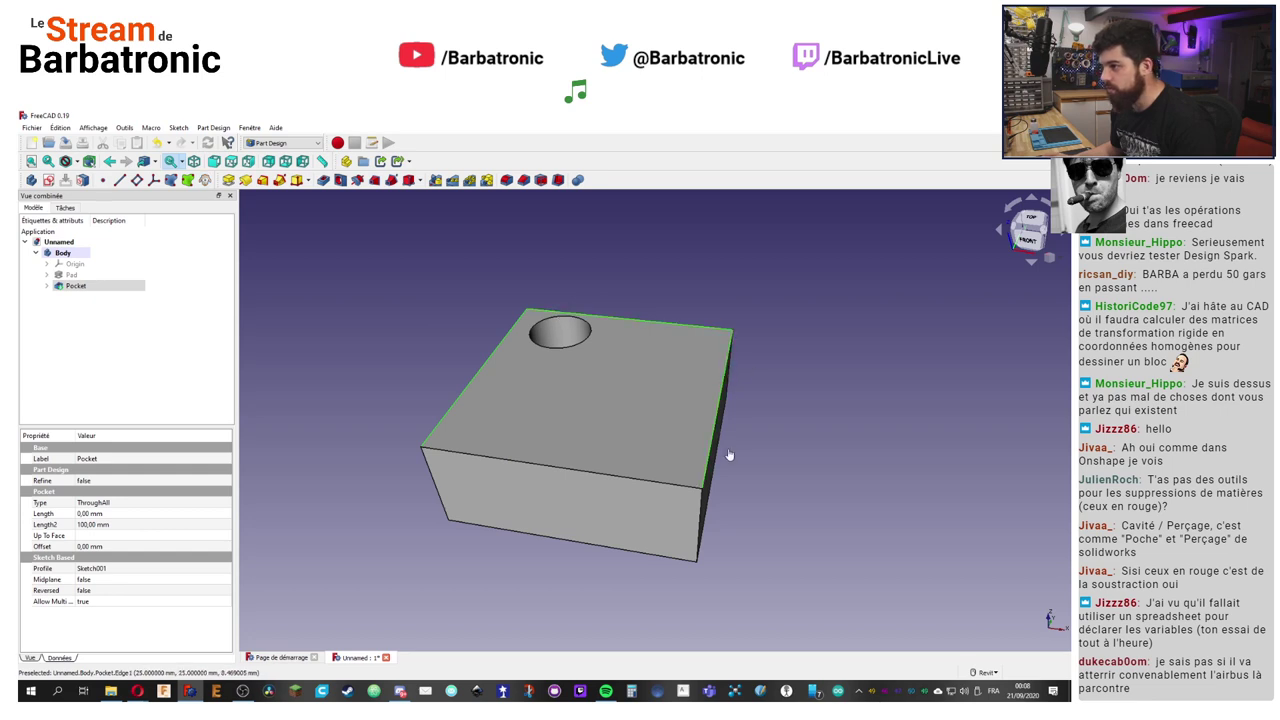
click(523, 180)
middle_drag(390, 427, 363, 336)
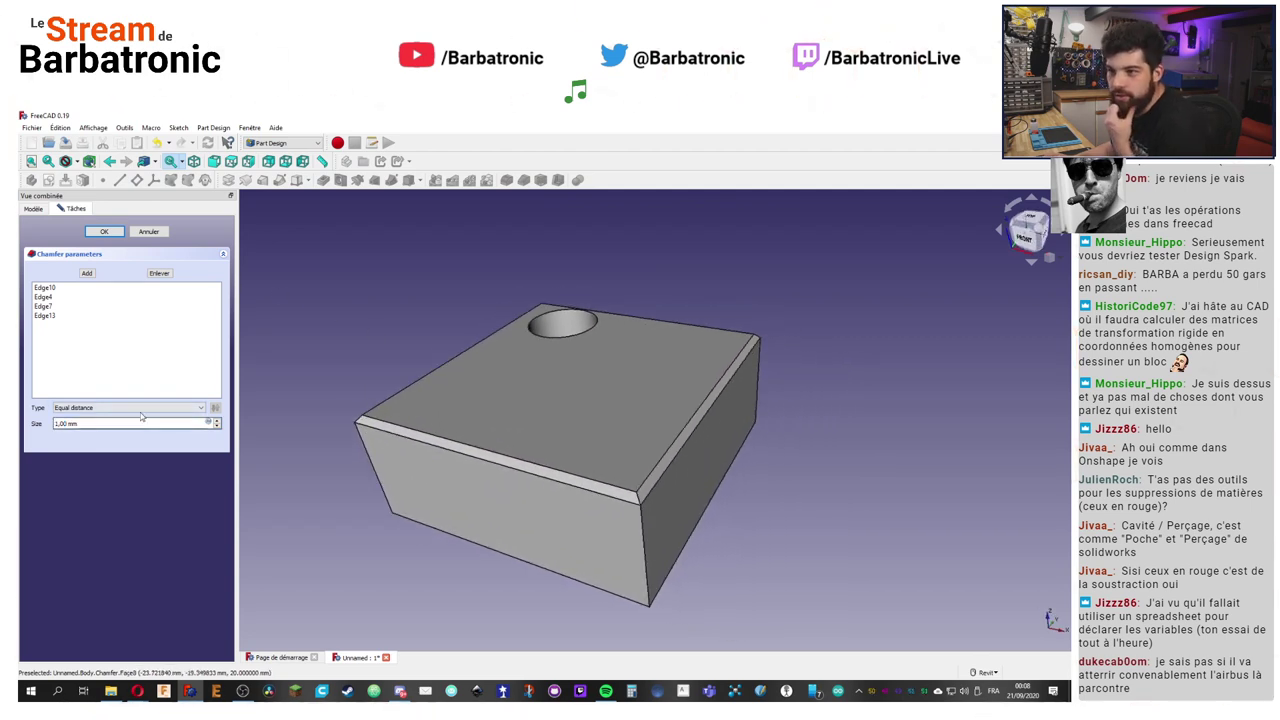
key(Return)
click(363, 336)
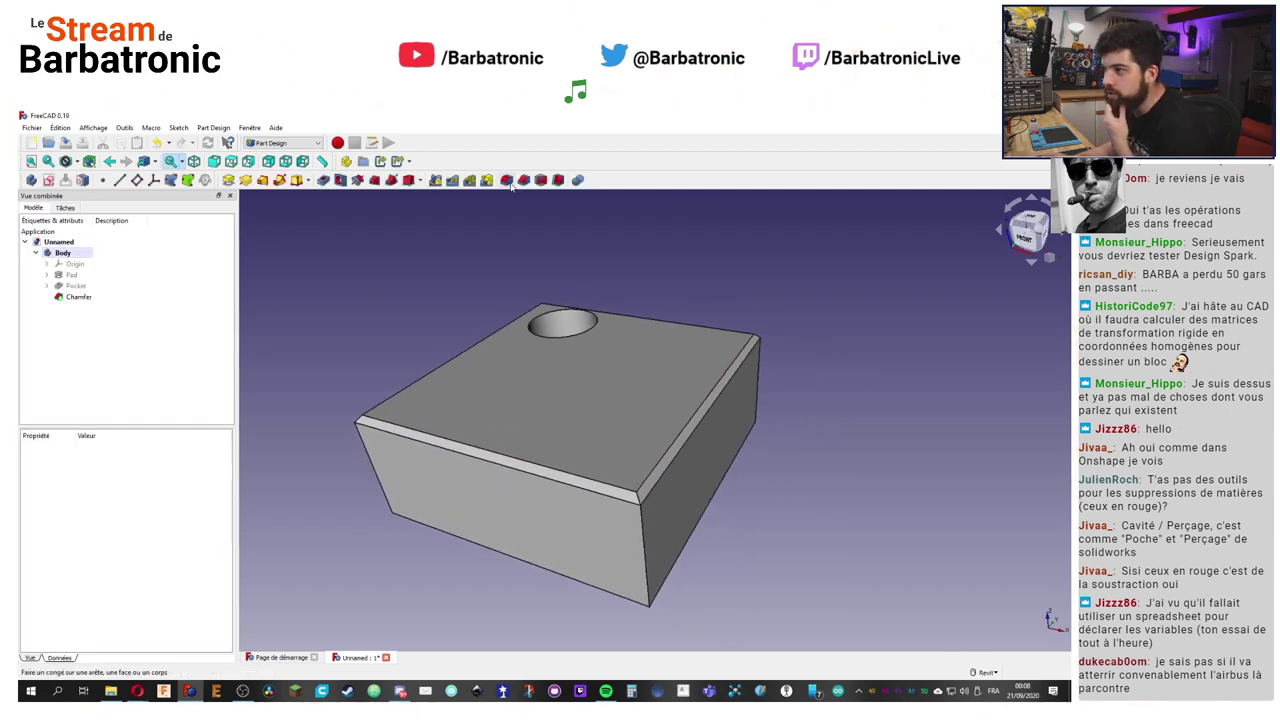
Step: Try a 10 mm fillet on a block edge, then cancel it after the invalid-shape error
click(578, 413)
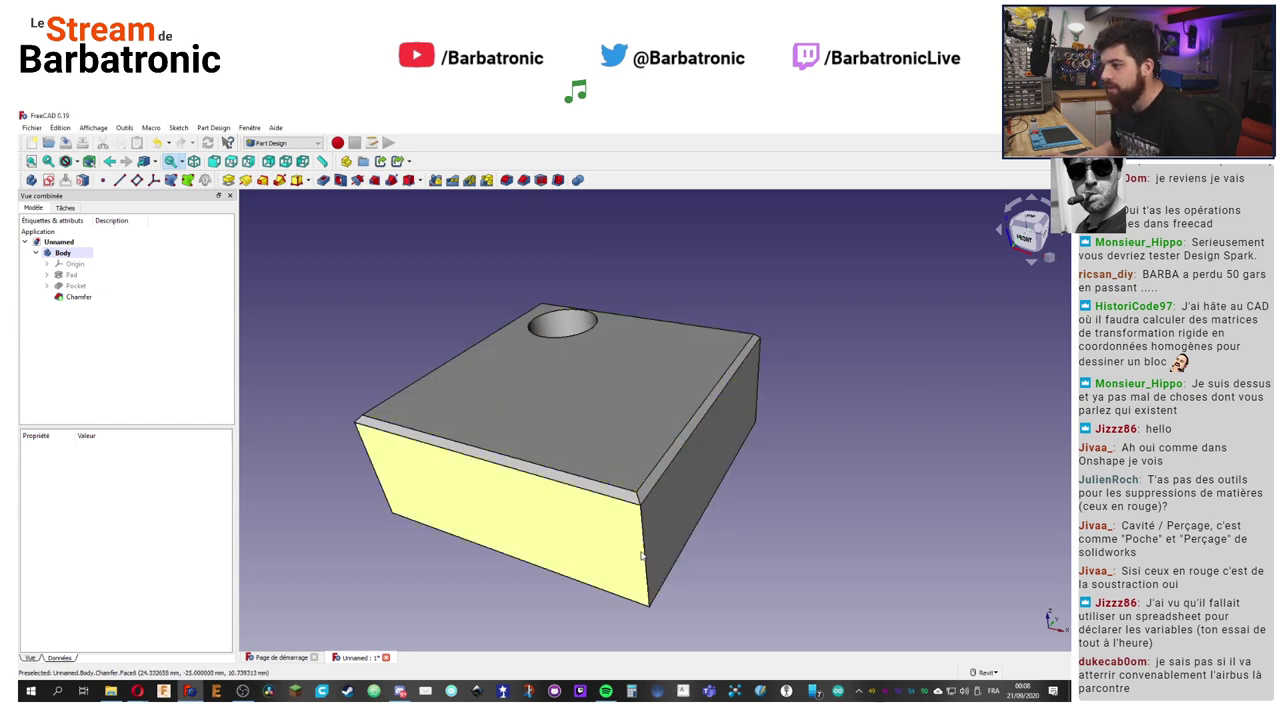
click(645, 552)
click(506, 180)
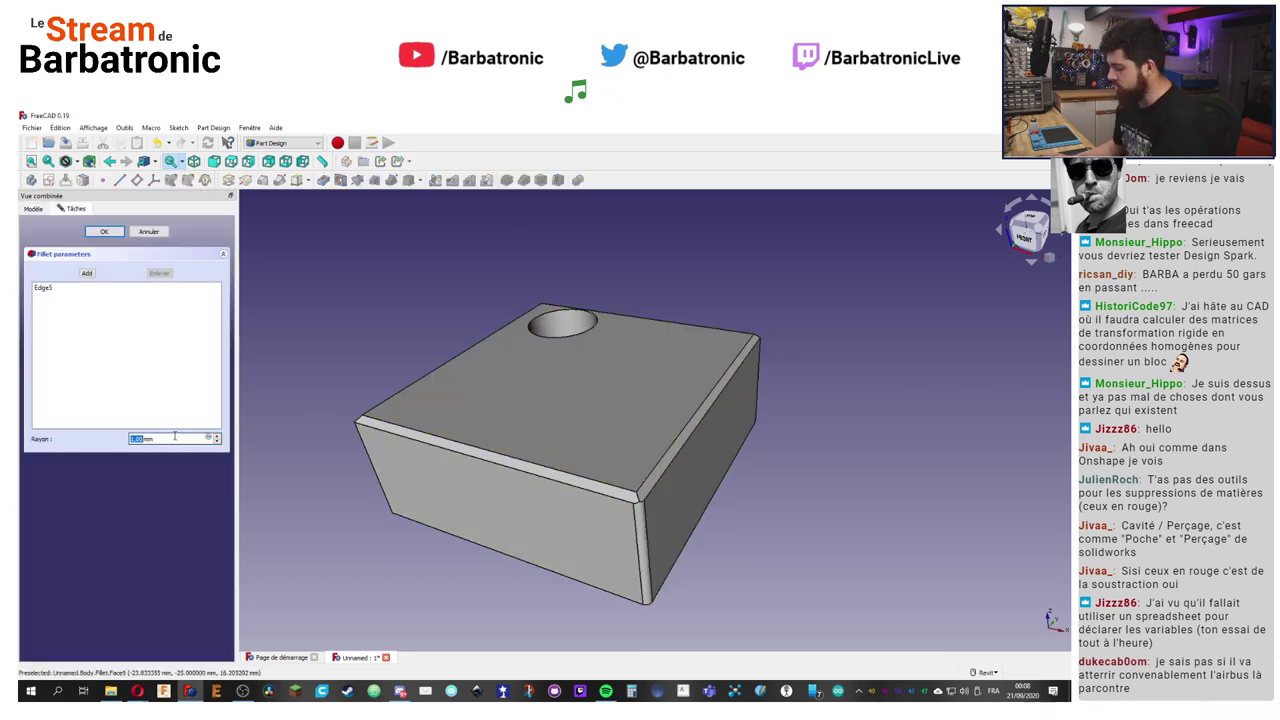
text(10)
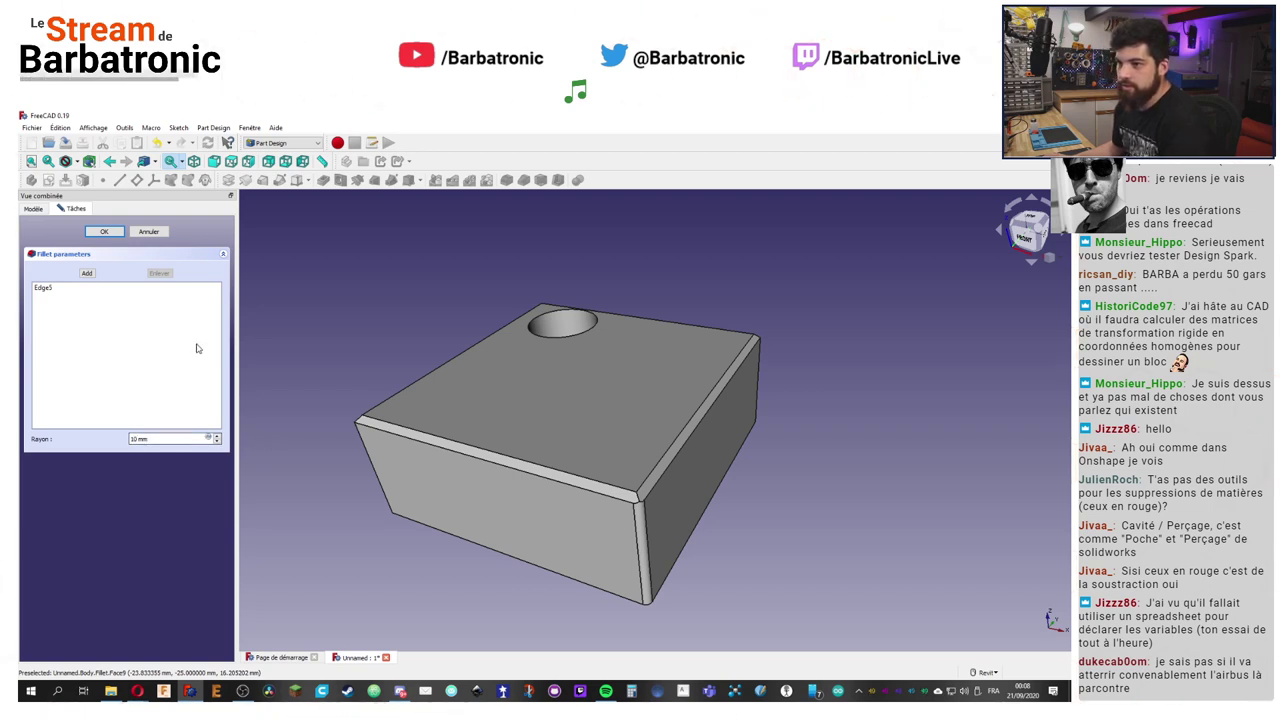
key(Return)
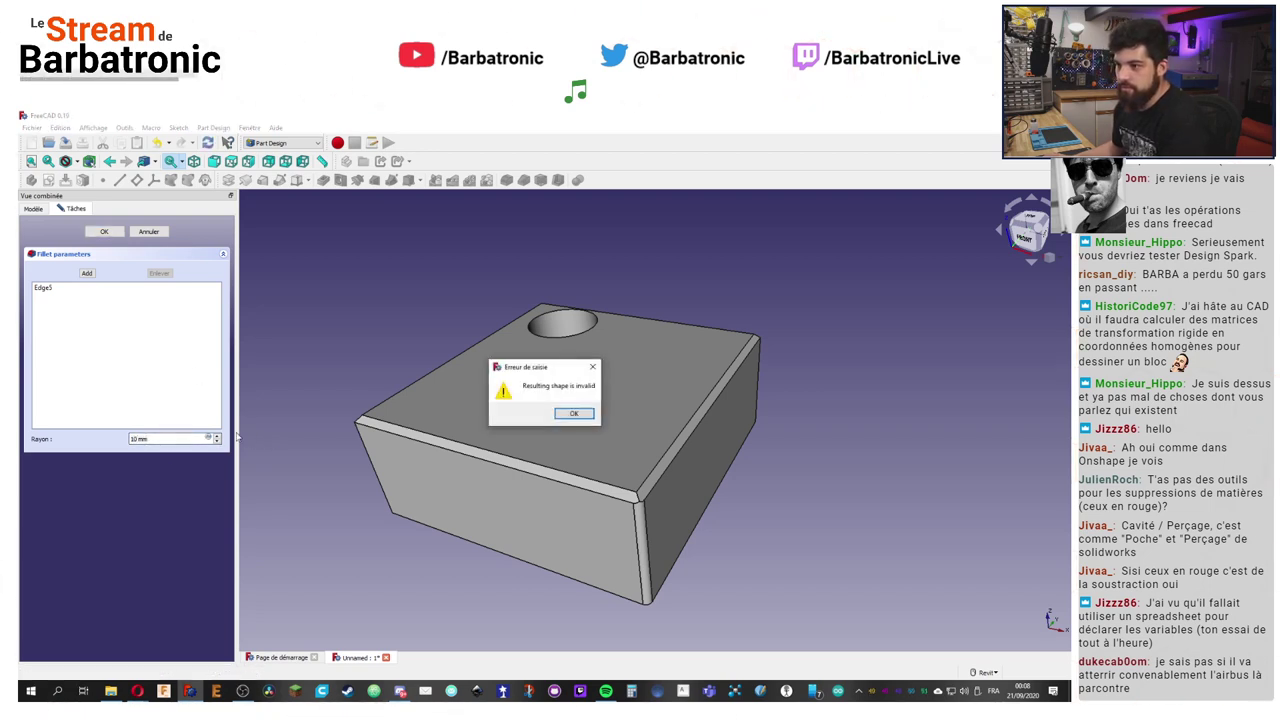
click(575, 414)
click(160, 437)
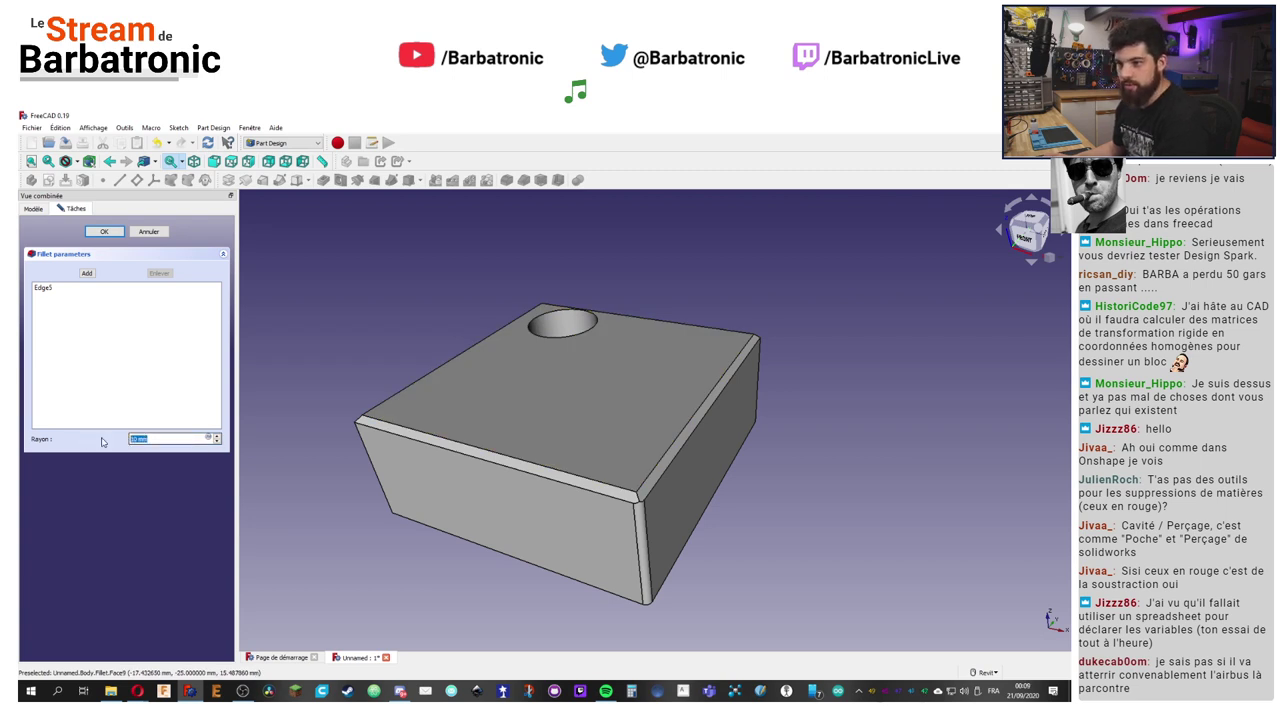
text(4)
click(155, 233)
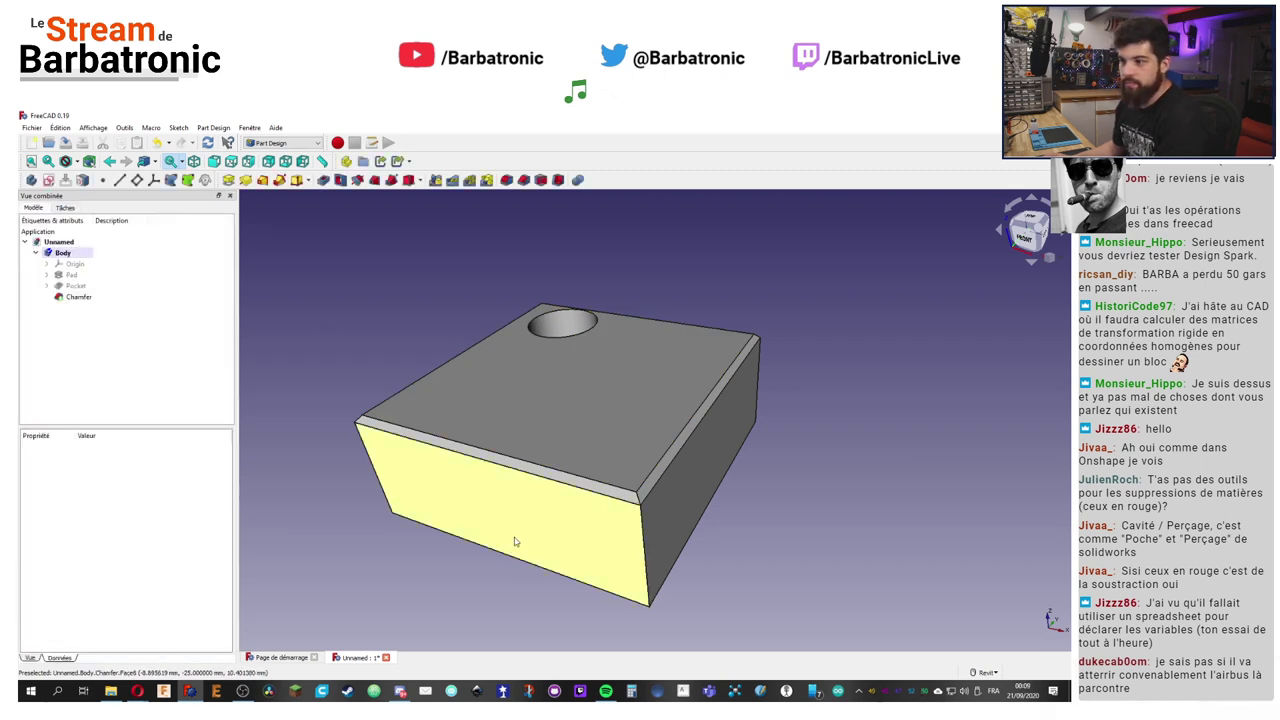
Step: Round the block's bottom front edge with a 10 mm fillet and confirm it
click(506, 181)
click(590, 415)
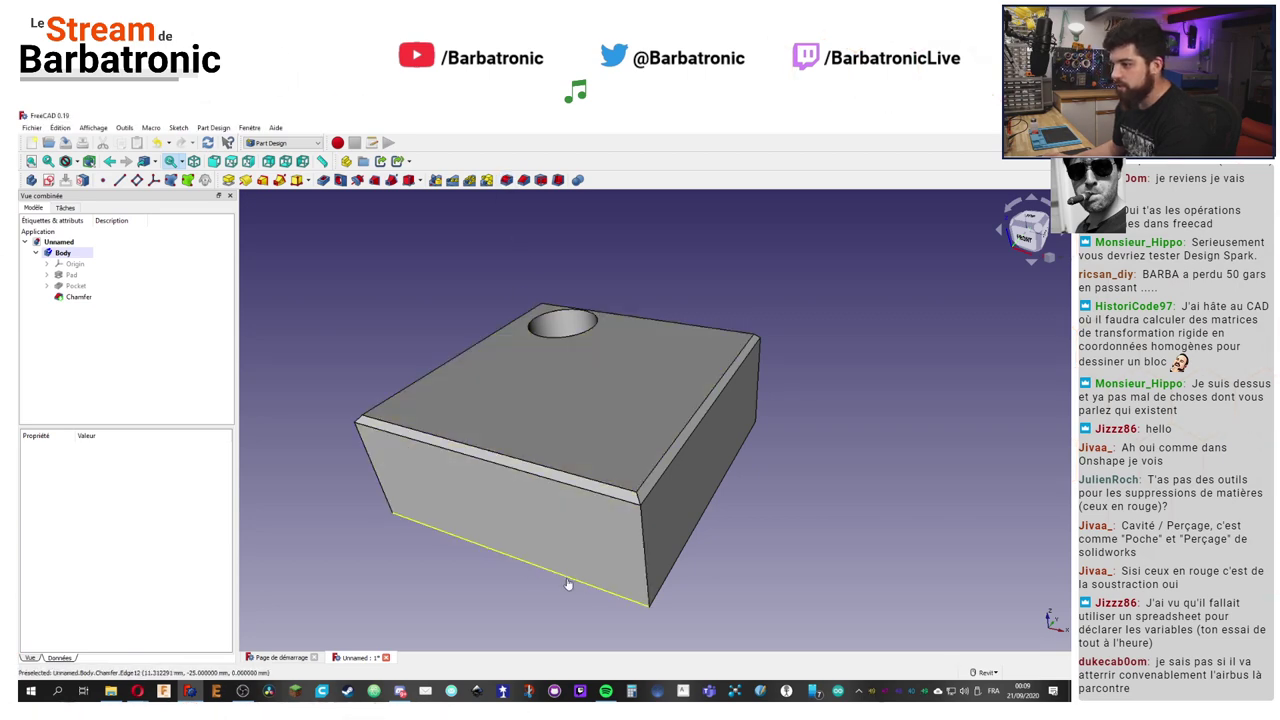
click(569, 577)
click(506, 181)
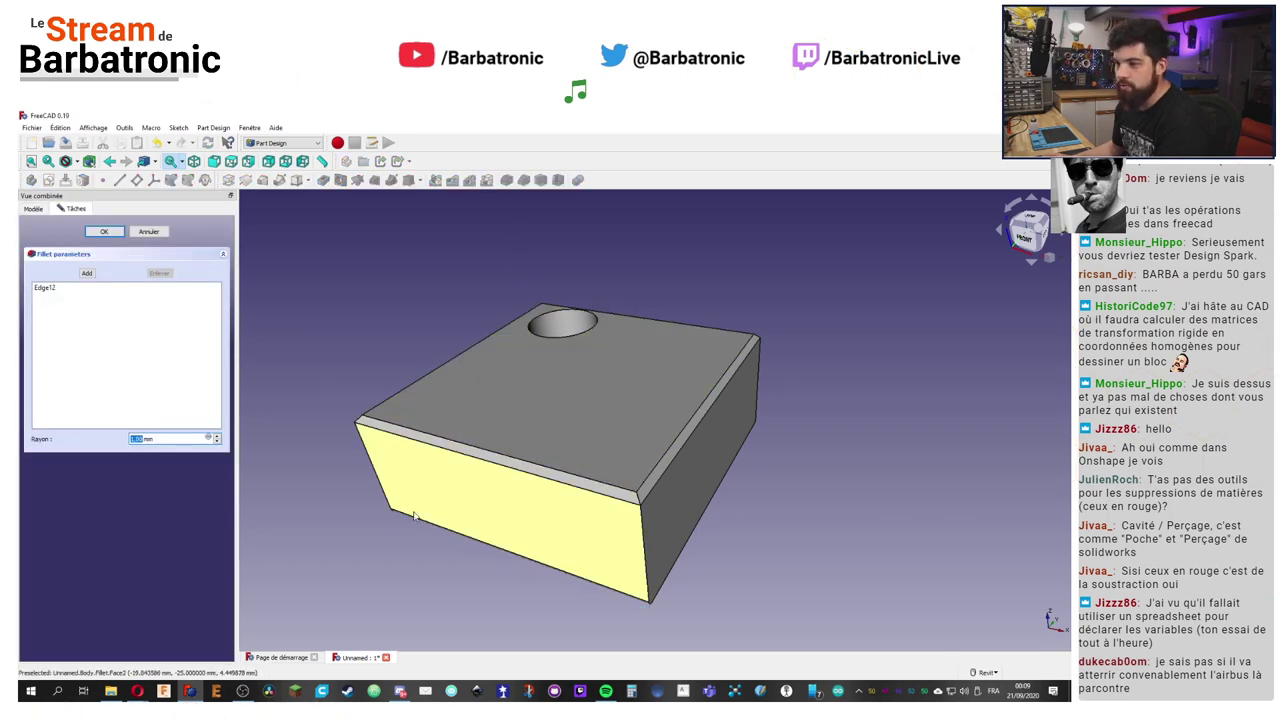
middle_drag(367, 568, 892, 290)
scroll(712, 449, down, 10)
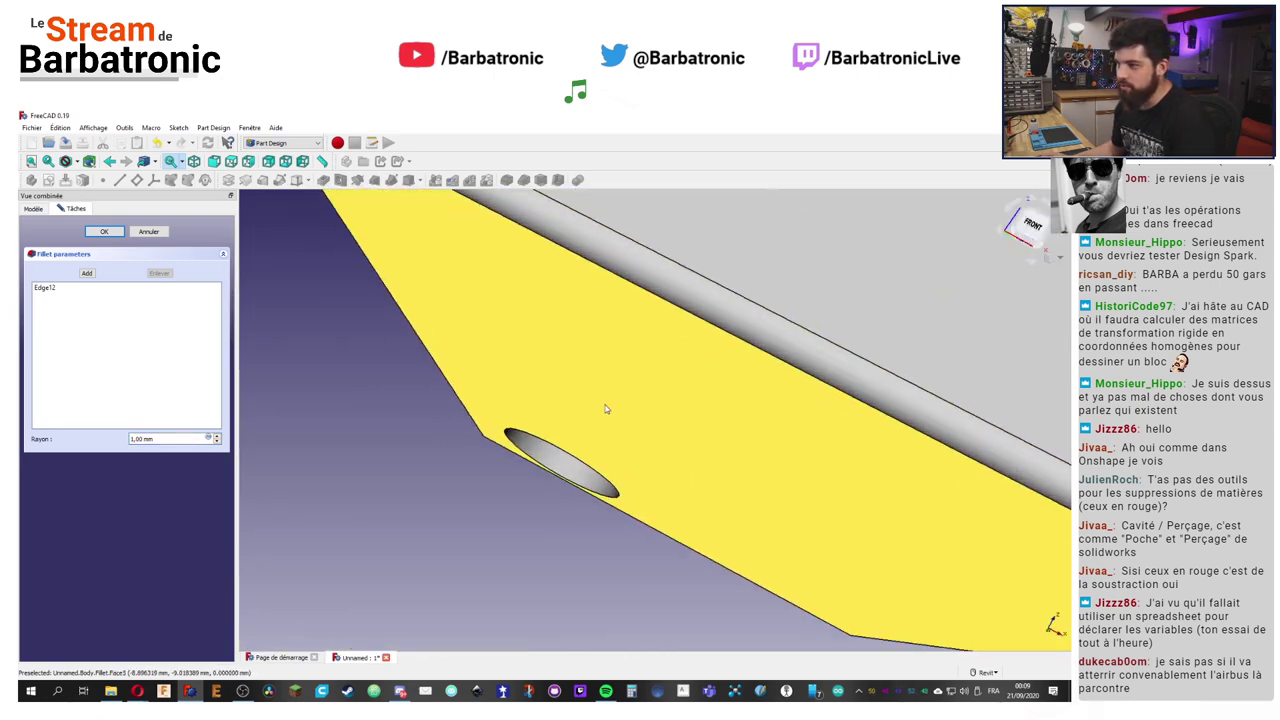
scroll(712, 449, up, 8)
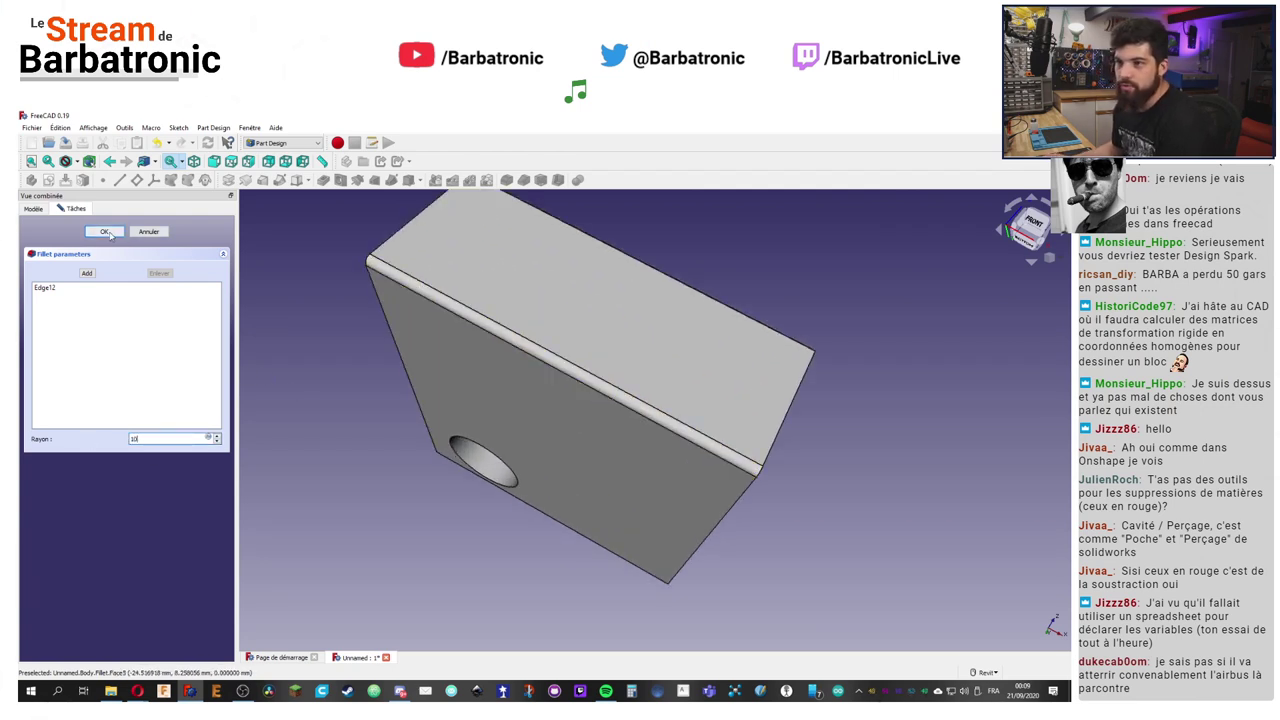
click(106, 232)
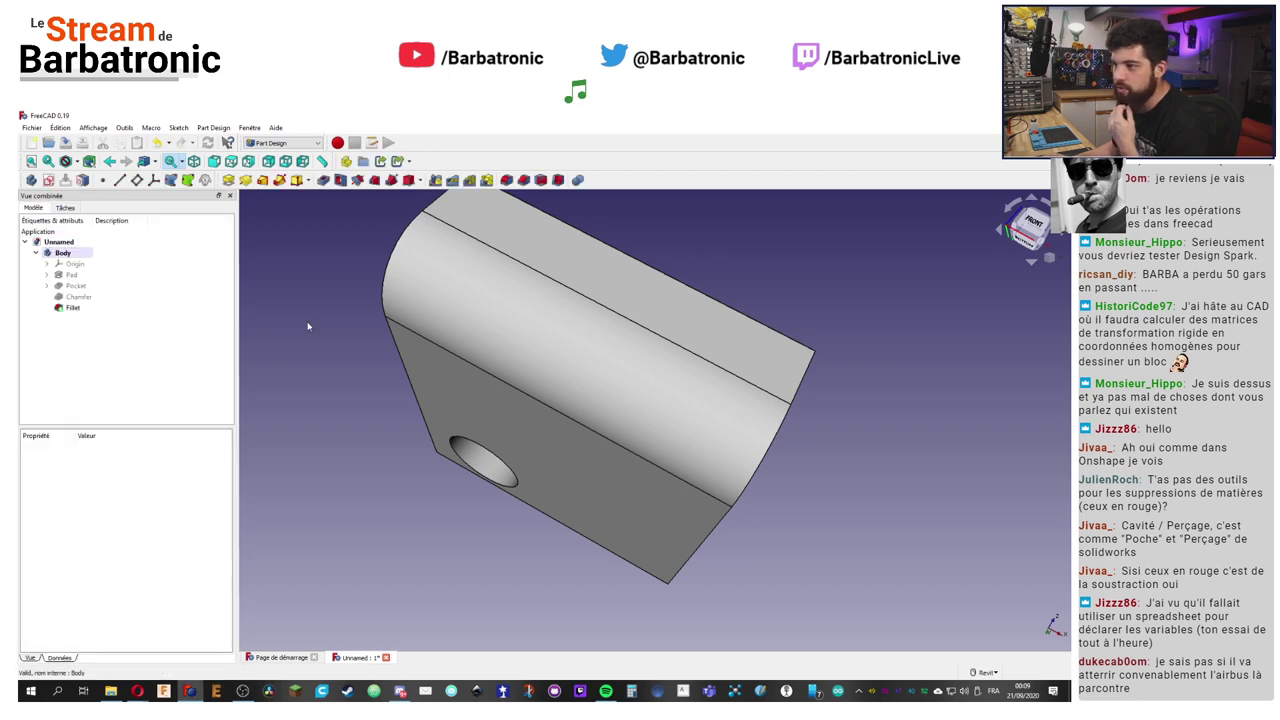
Step: Tilt the block's top into view and dismiss the Thickness missing-selection warning
shift+middle_drag(315, 302, 689, 452)
key(0)
scroll(663, 360, up, 5)
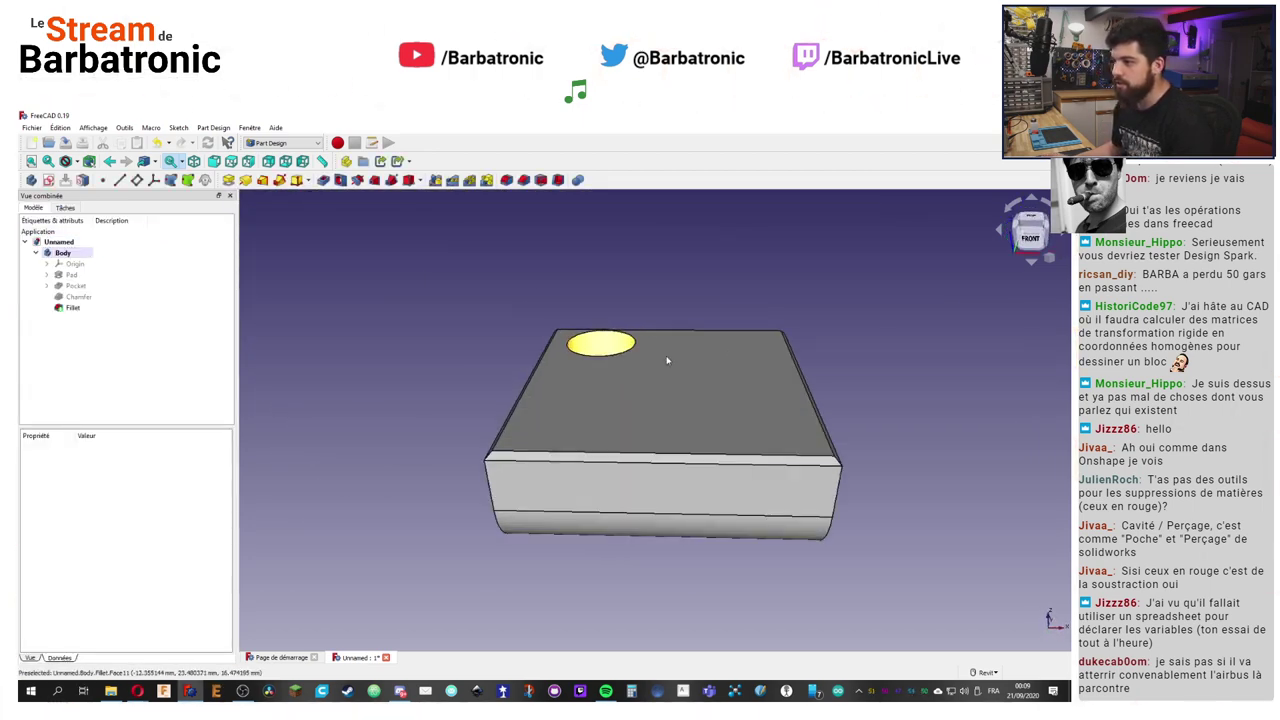
shift+middle_drag(884, 378, 650, 405)
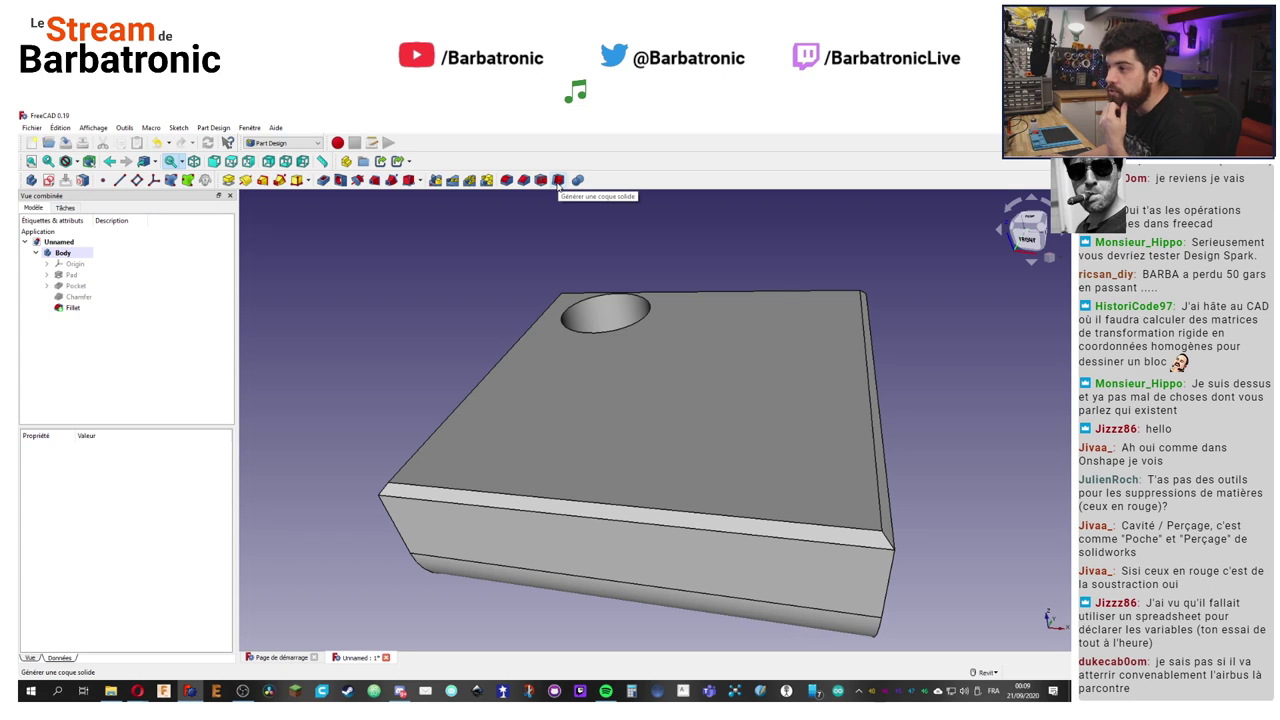
click(558, 181)
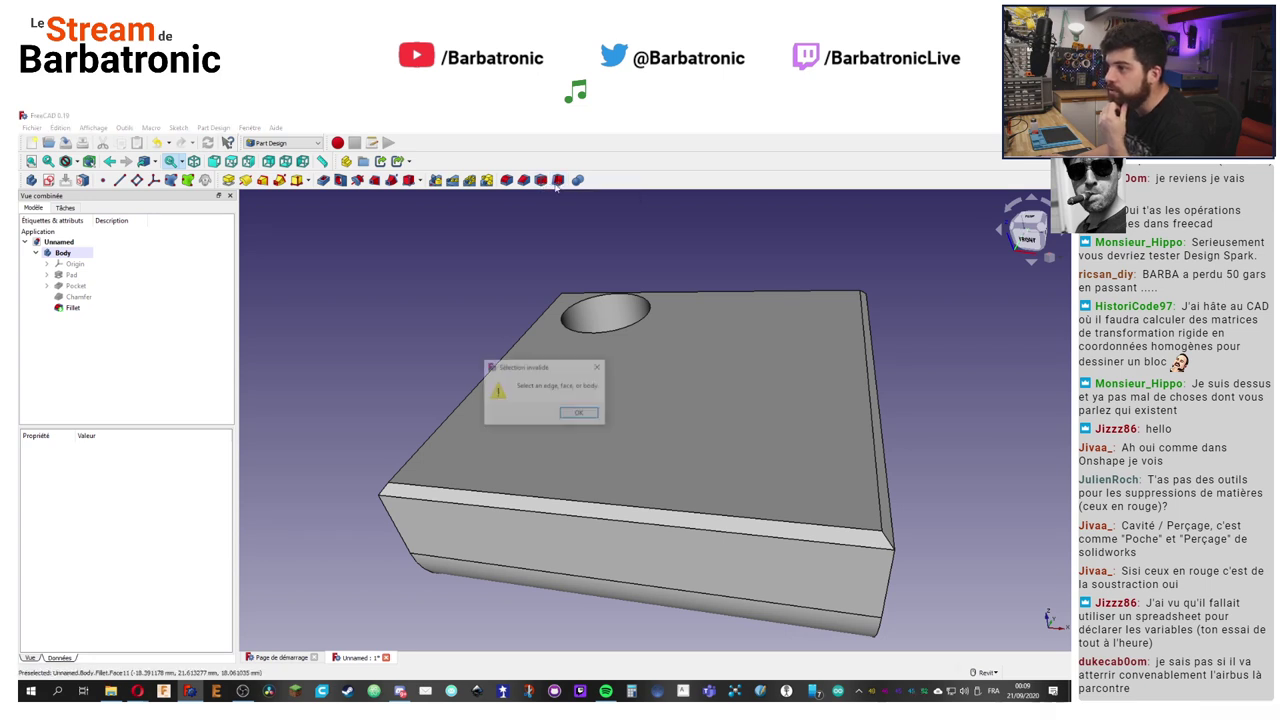
click(578, 412)
Step: Apply Thickness to the top face and enter 3mm as the wall thickness
click(731, 420)
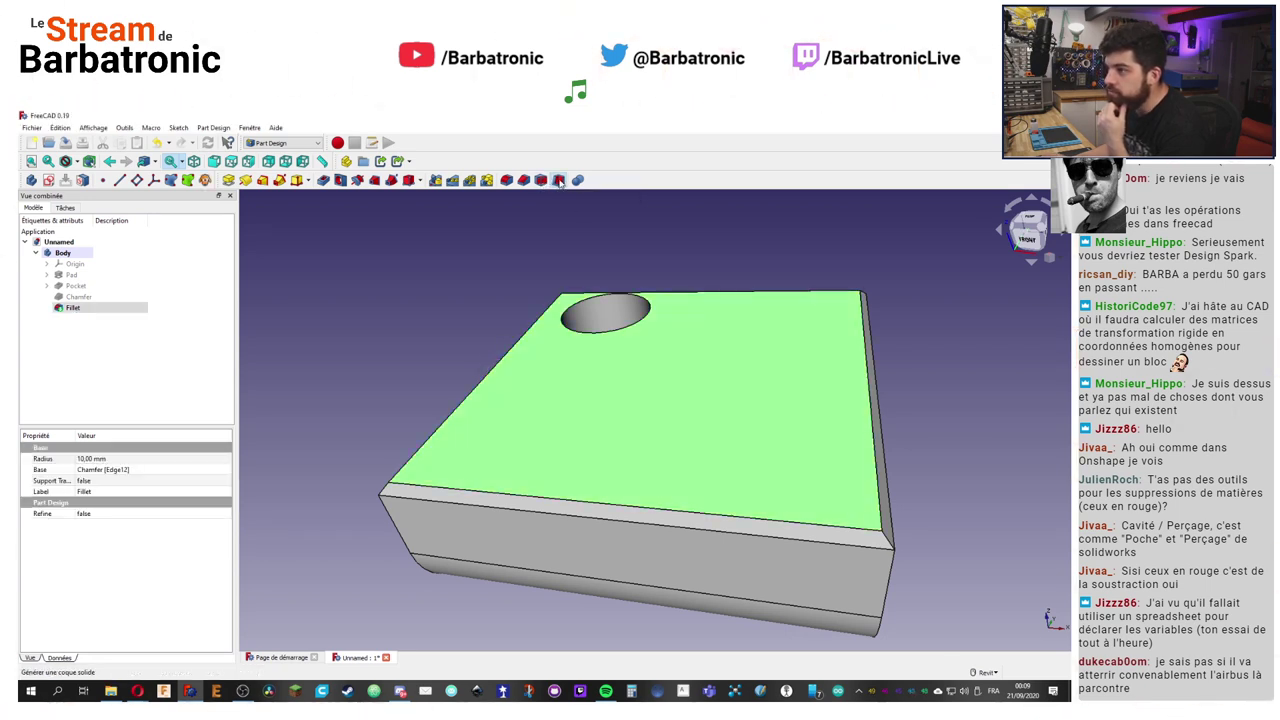
click(559, 180)
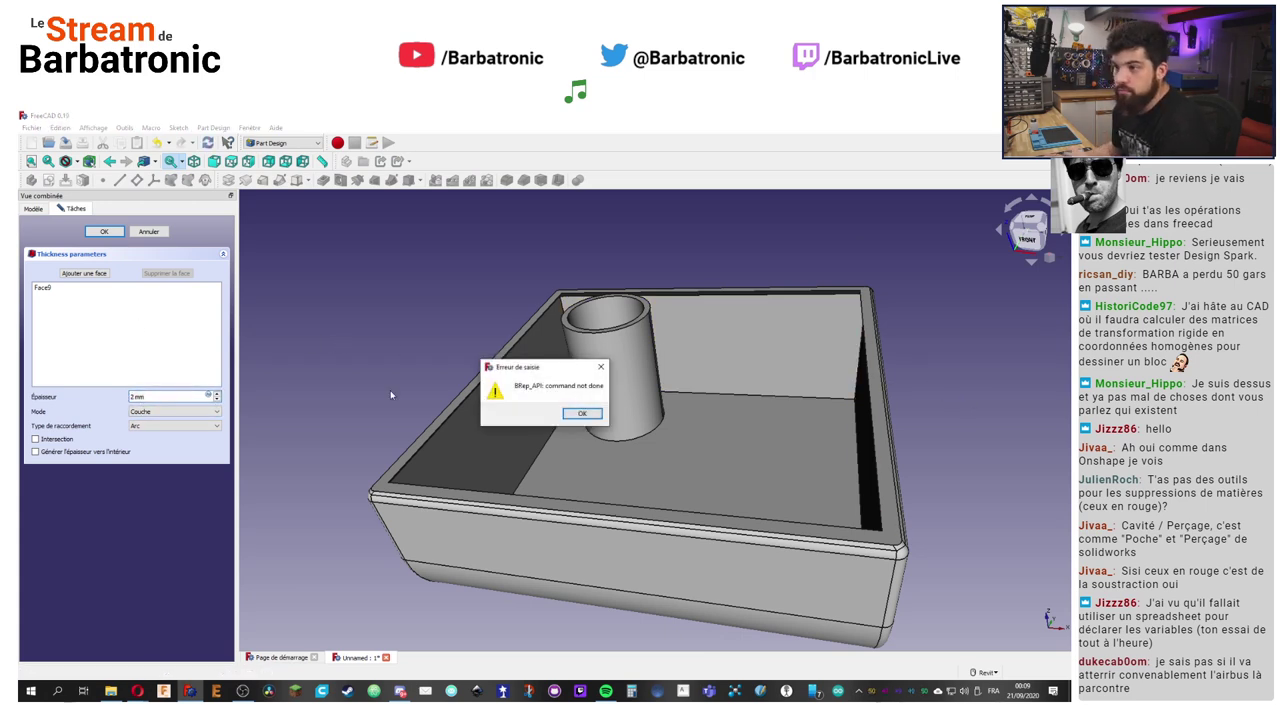
click(583, 416)
triple_click(178, 397)
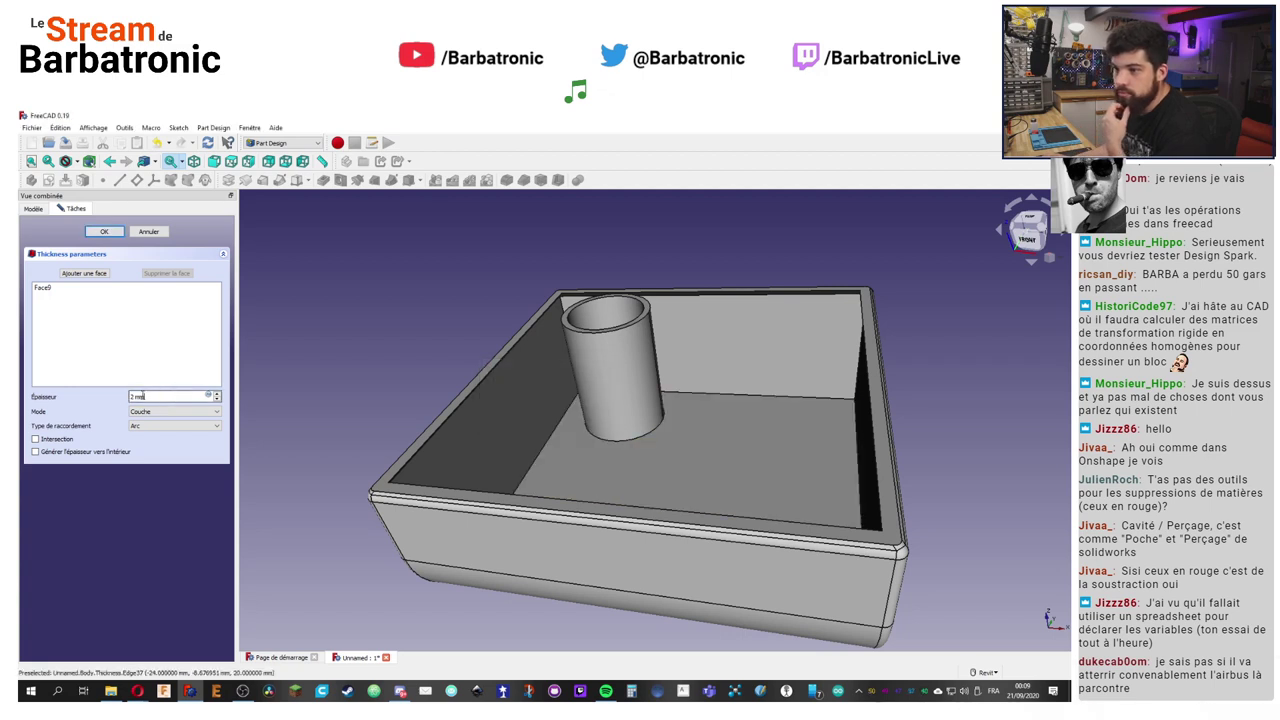
text(3mm)
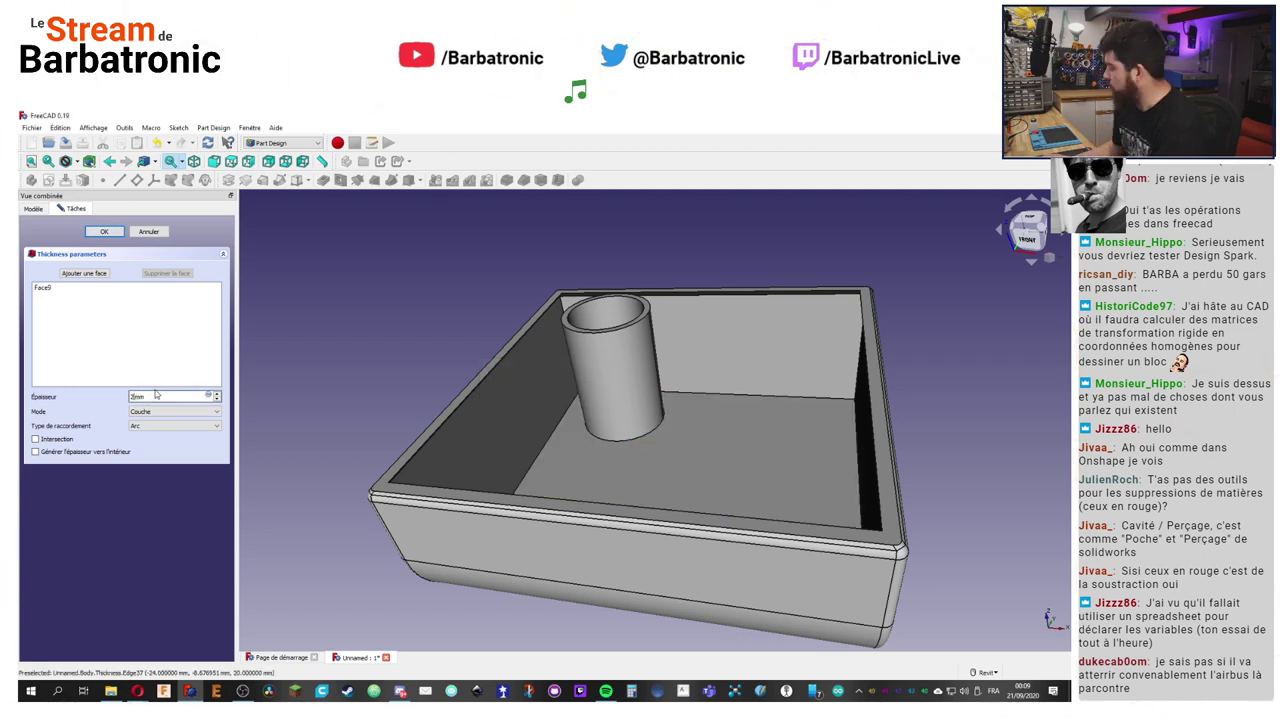
click(104, 231)
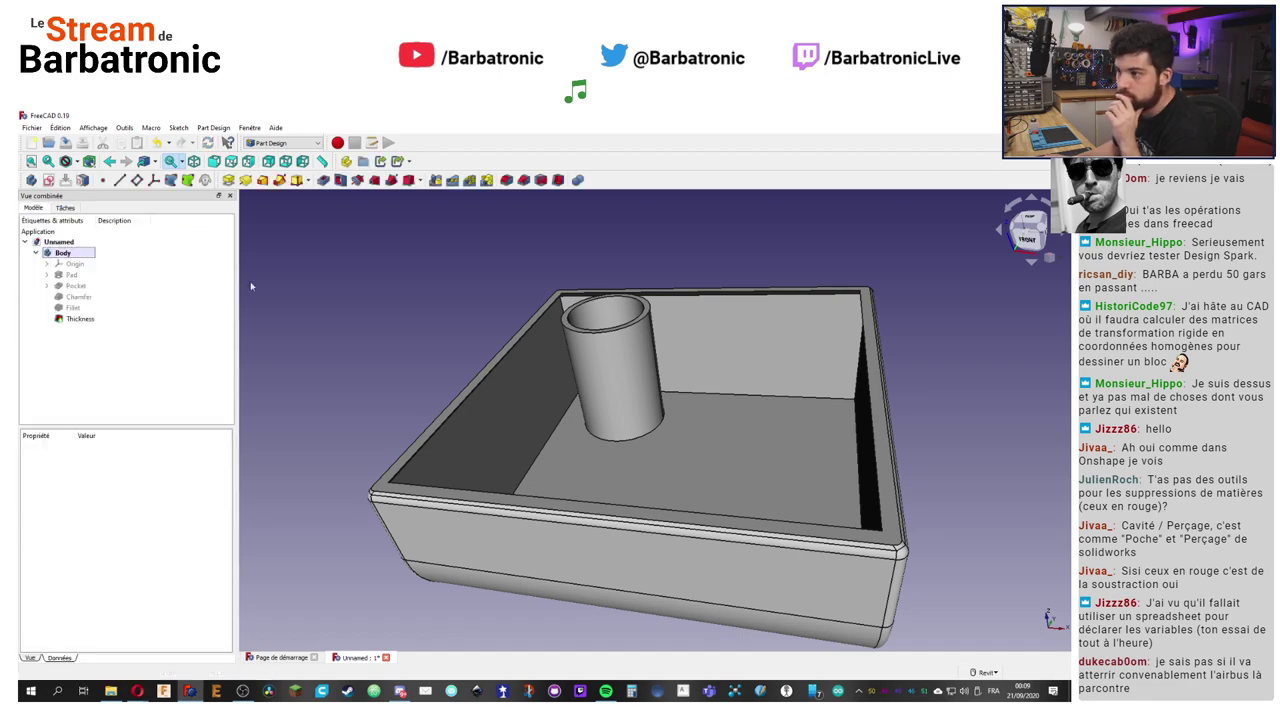
middle_drag(403, 313, 697, 417)
middle_drag(817, 523, 631, 451)
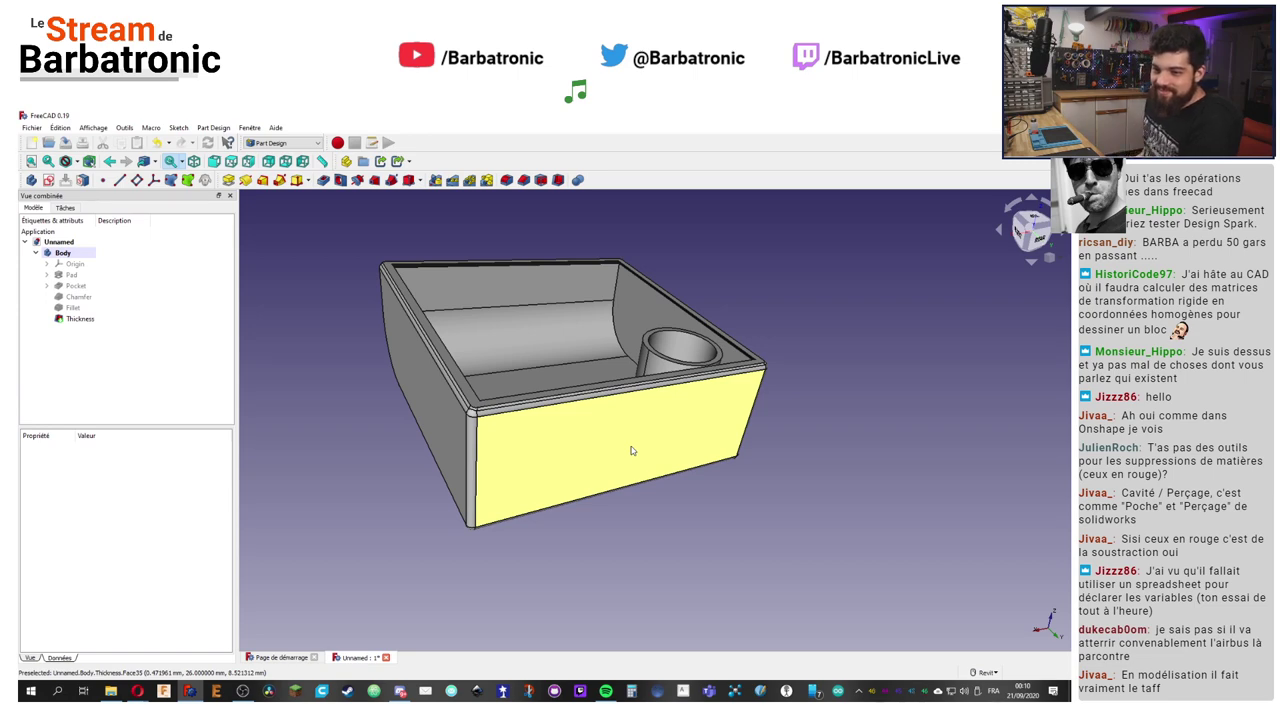
shift+middle_drag(590, 451, 970, 660)
scroll(597, 466, up, 5)
scroll(592, 493, down, 5)
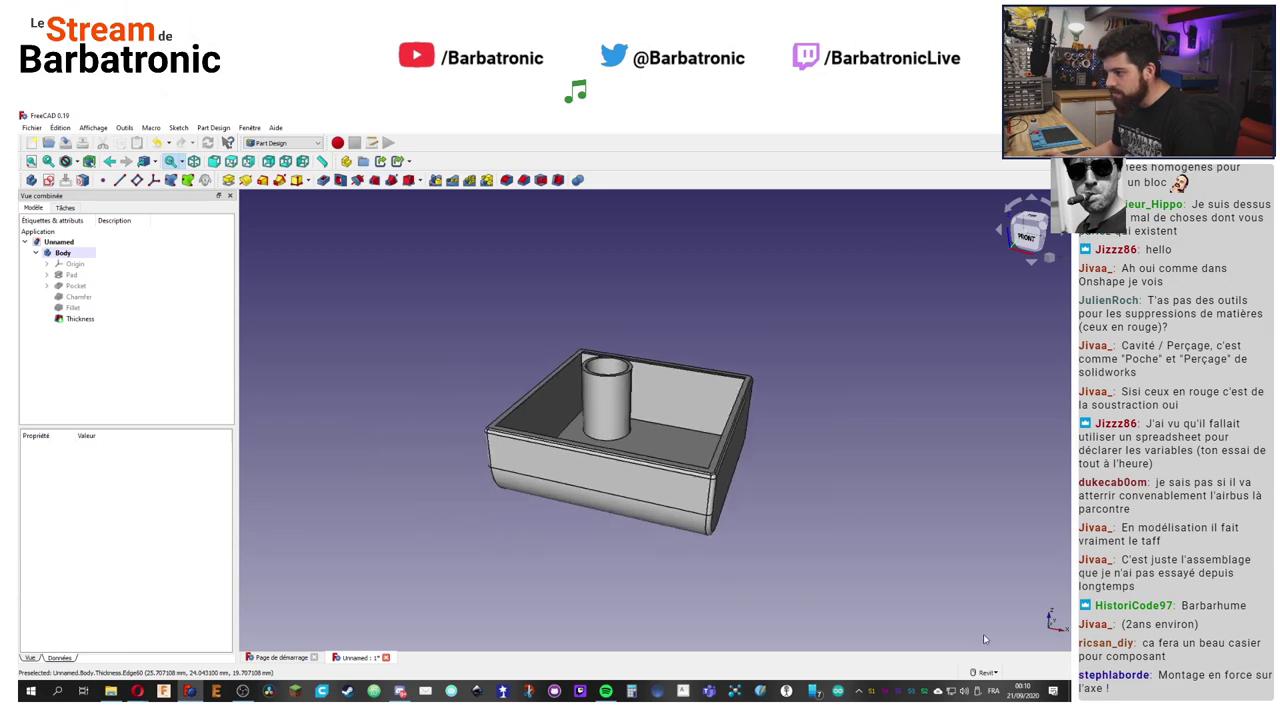
click(985, 672)
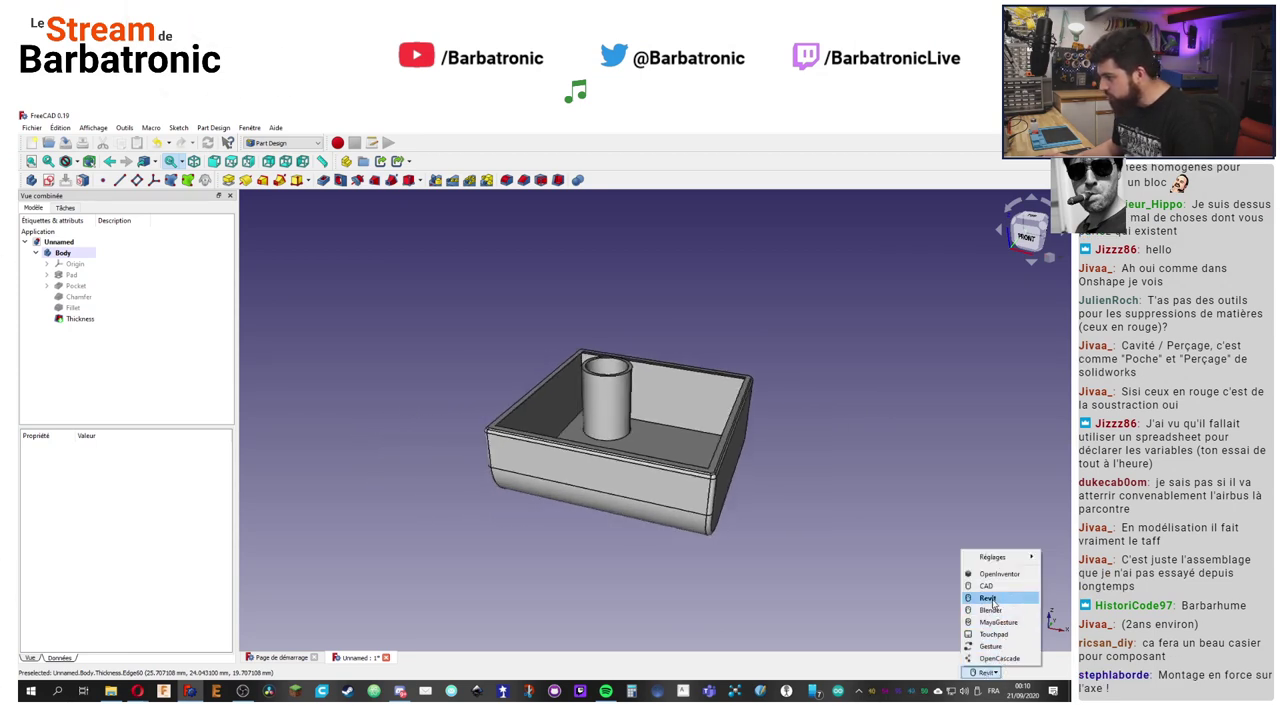
mouse_move(995, 557)
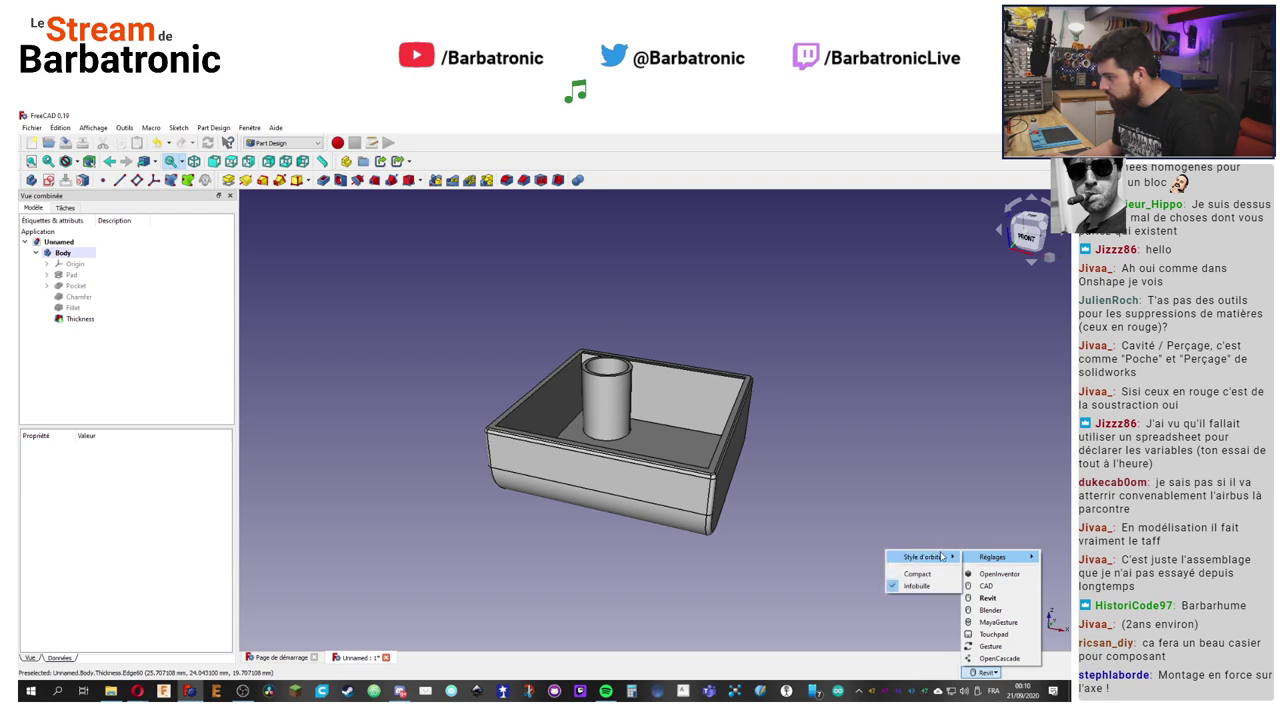
mouse_move(940, 556)
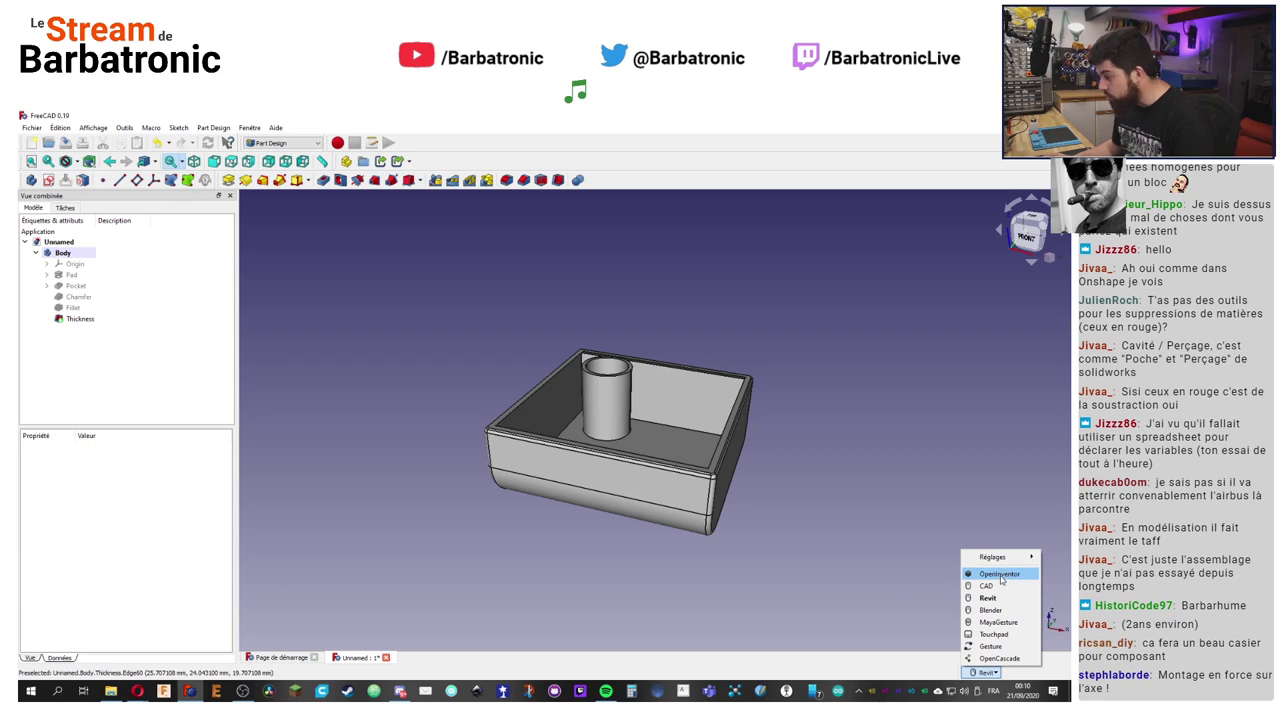
click(1000, 575)
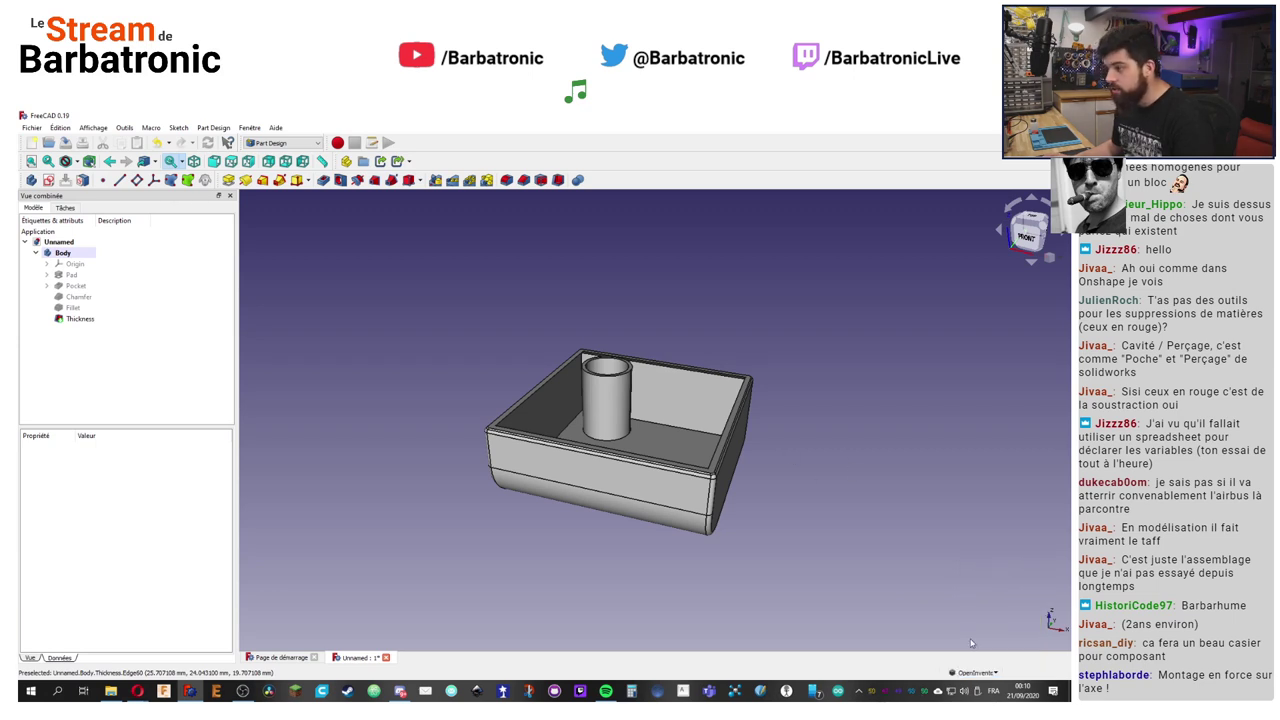
click(978, 672)
click(983, 605)
middle_drag(850, 502, 725, 455)
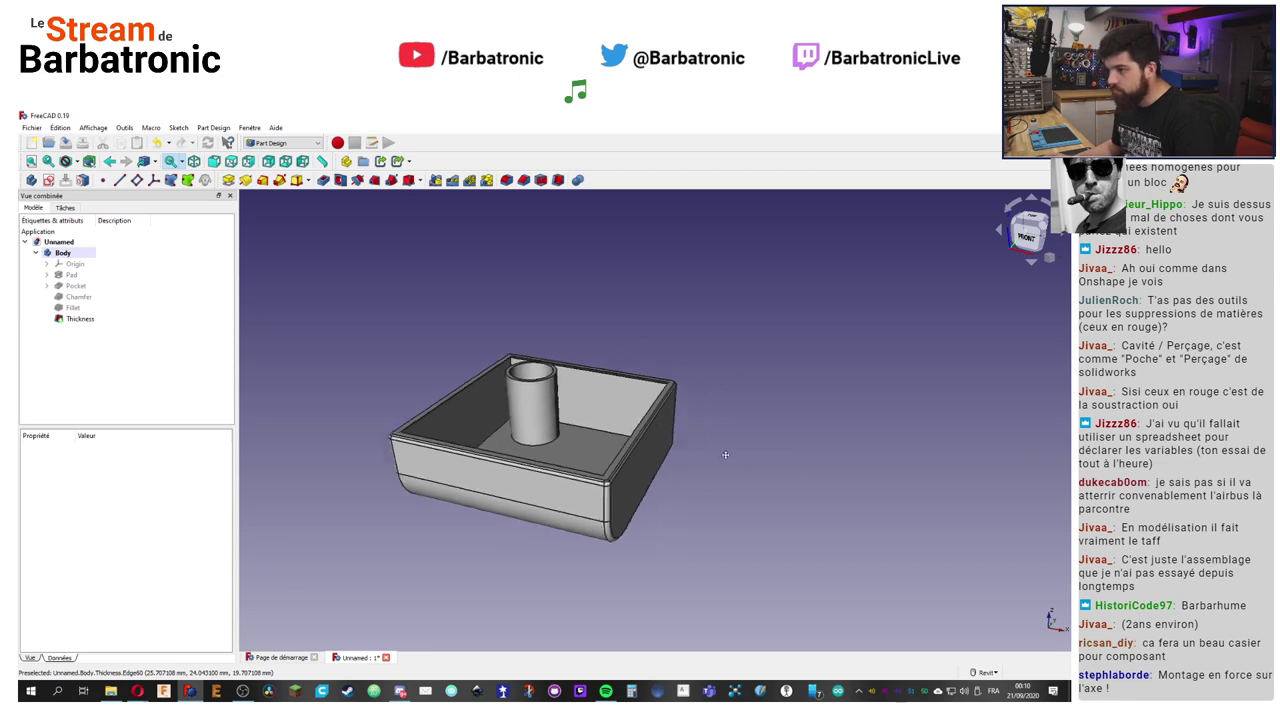
scroll(560, 400, up, 5)
scroll(600, 410, down, 4)
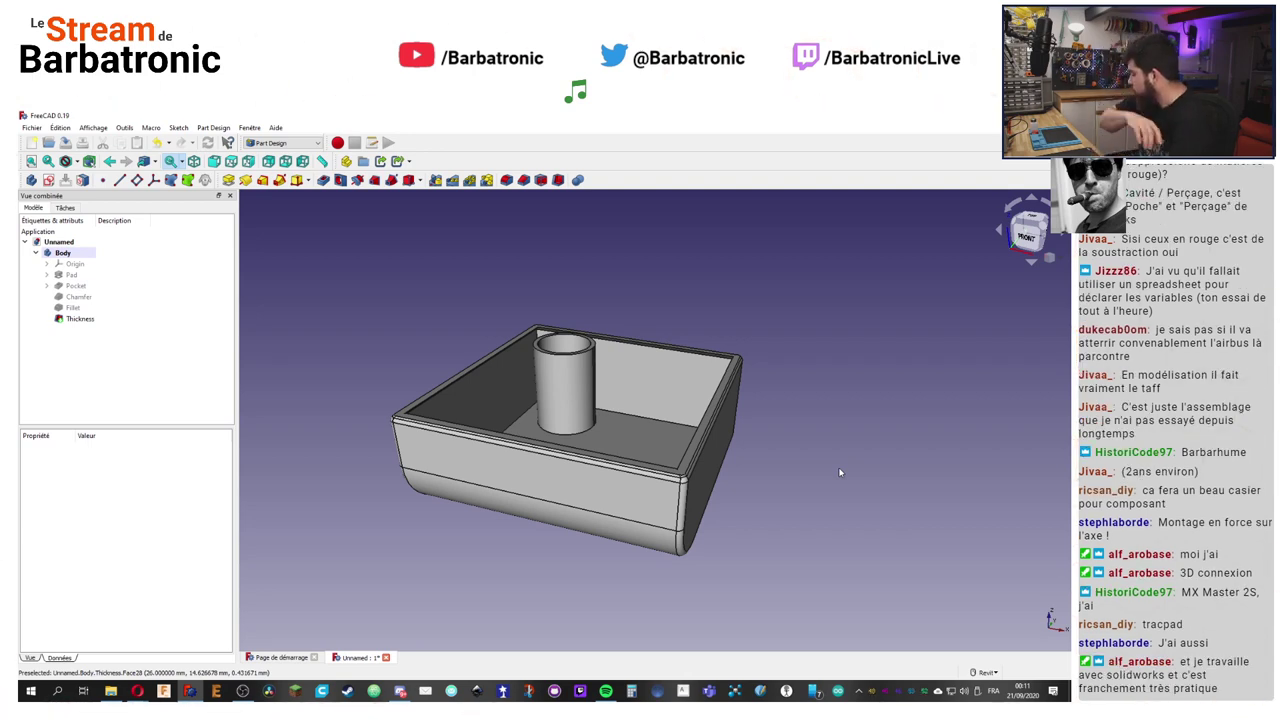
key(alt+Tab)
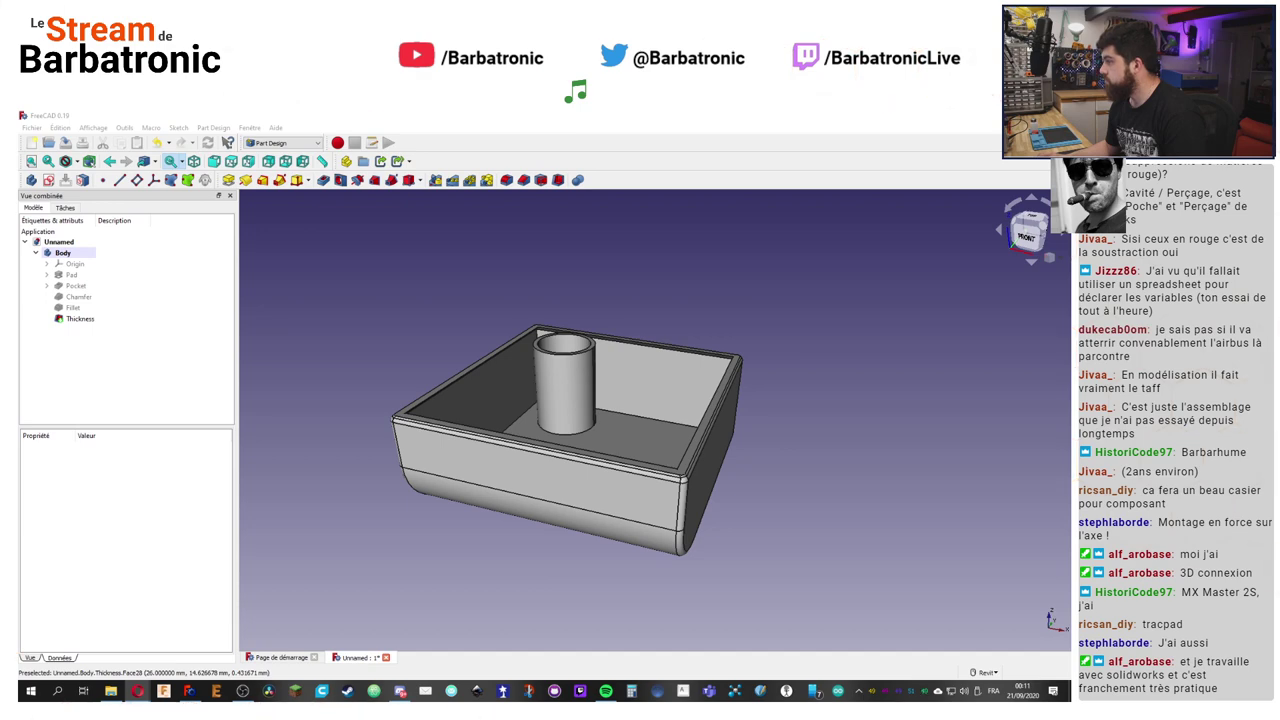
Step: Switch to Opera and browse the Google Images results for "3D connexion" SpaceMouse devices
key(alt+Tab)
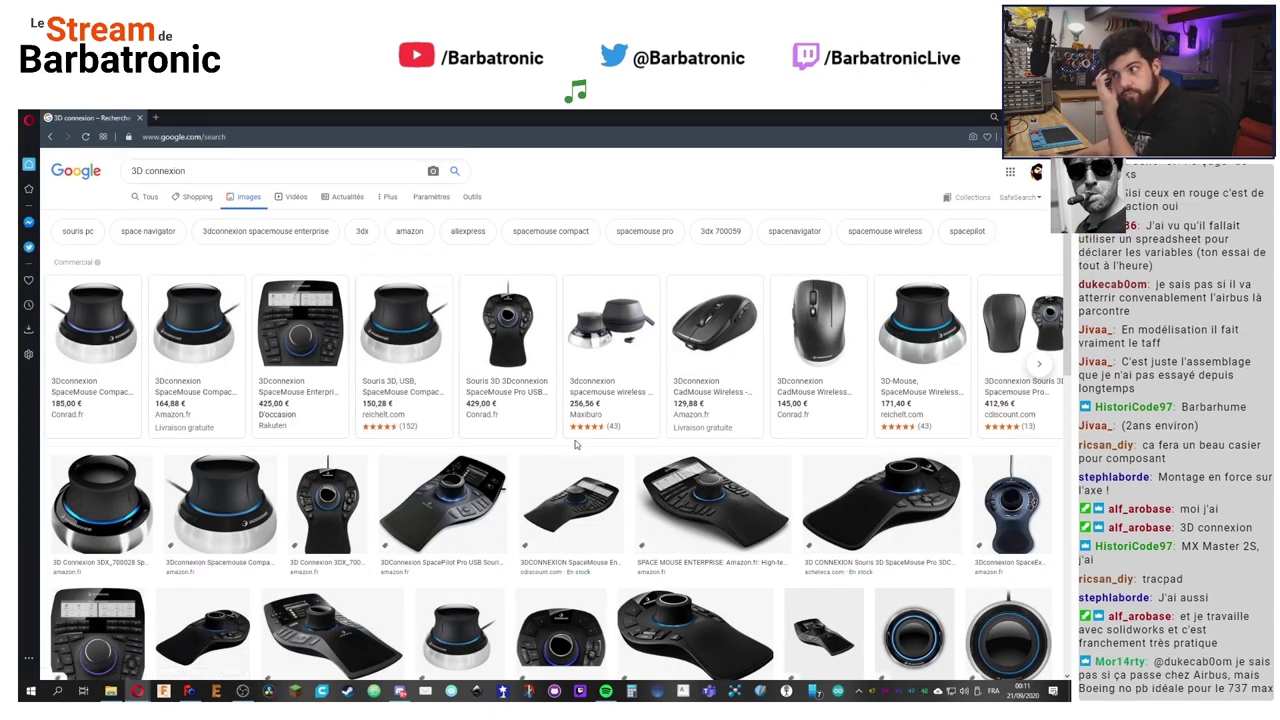
scroll(330, 457, down, 3)
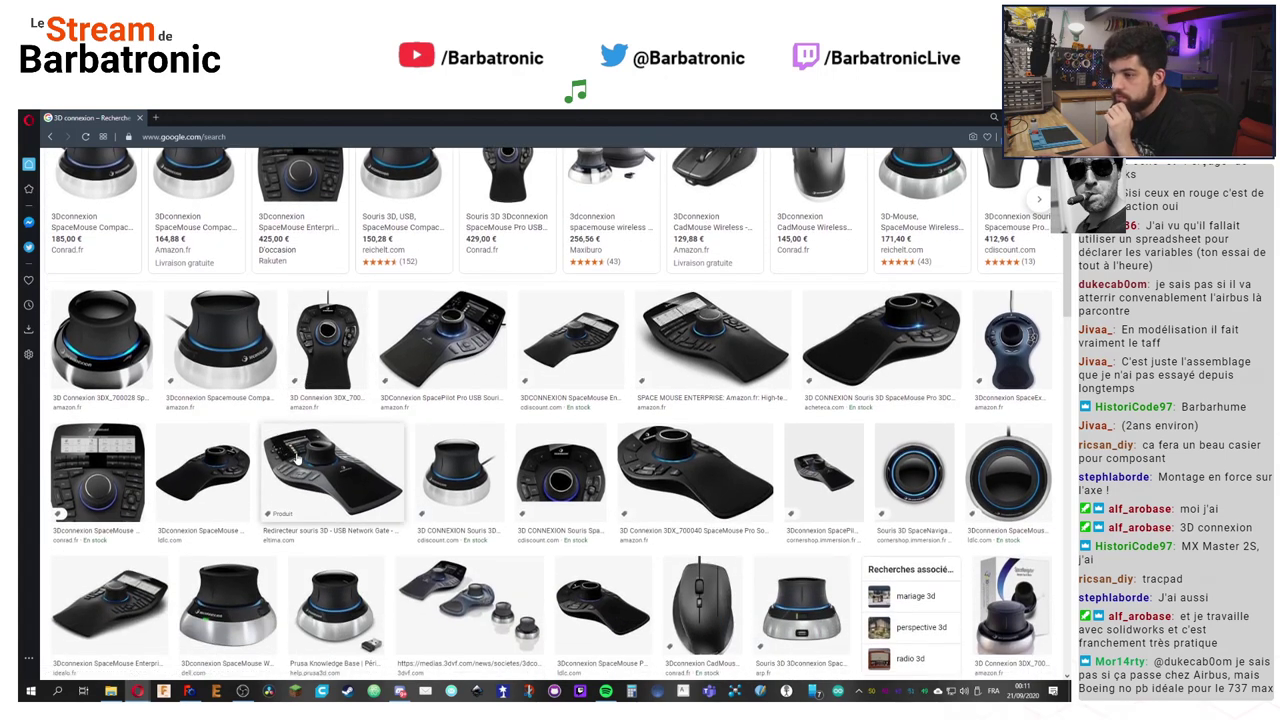
scroll(296, 457, up, 3)
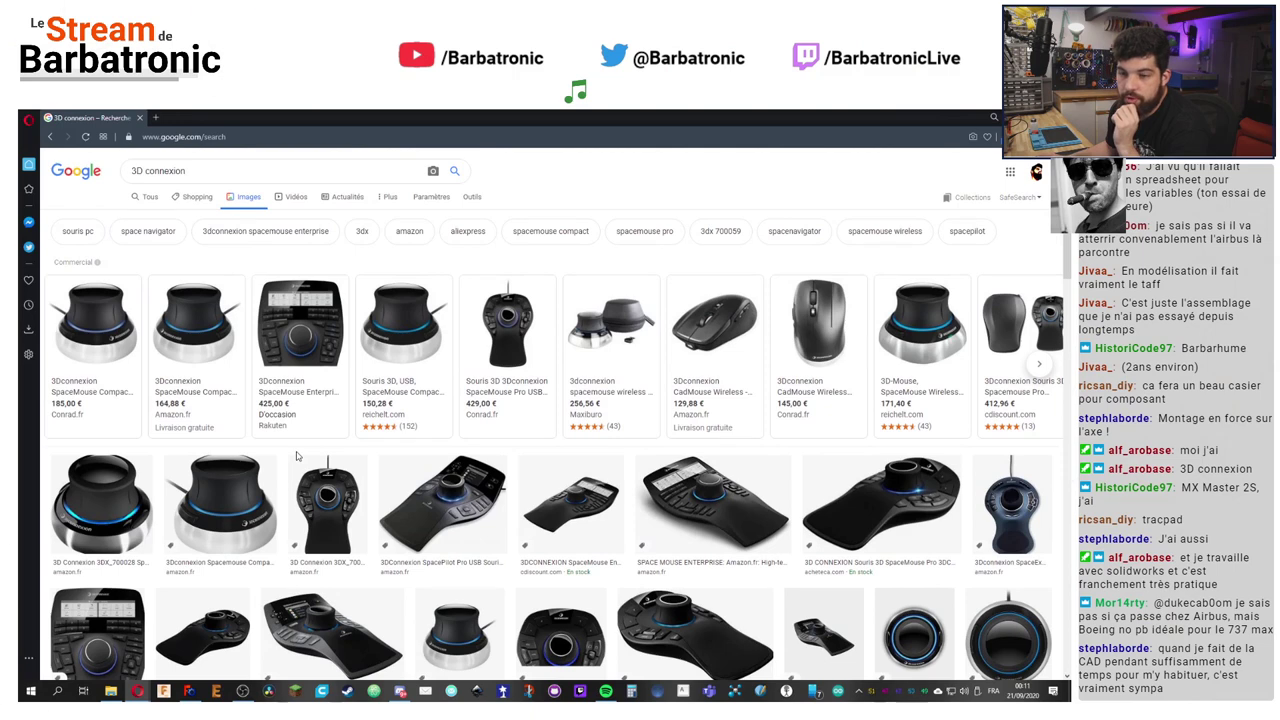
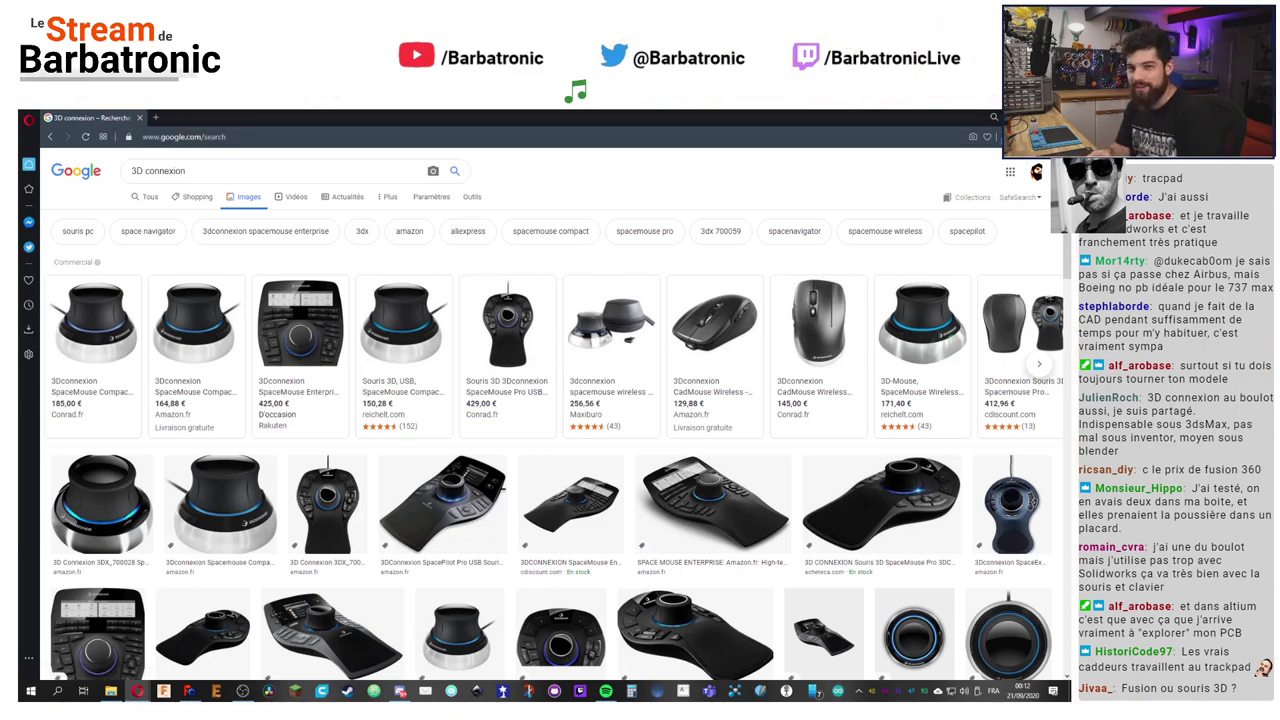
Step: Minimise the browser showing the '3D connexion' image results to bring FreeCAD back
key(super+Down)
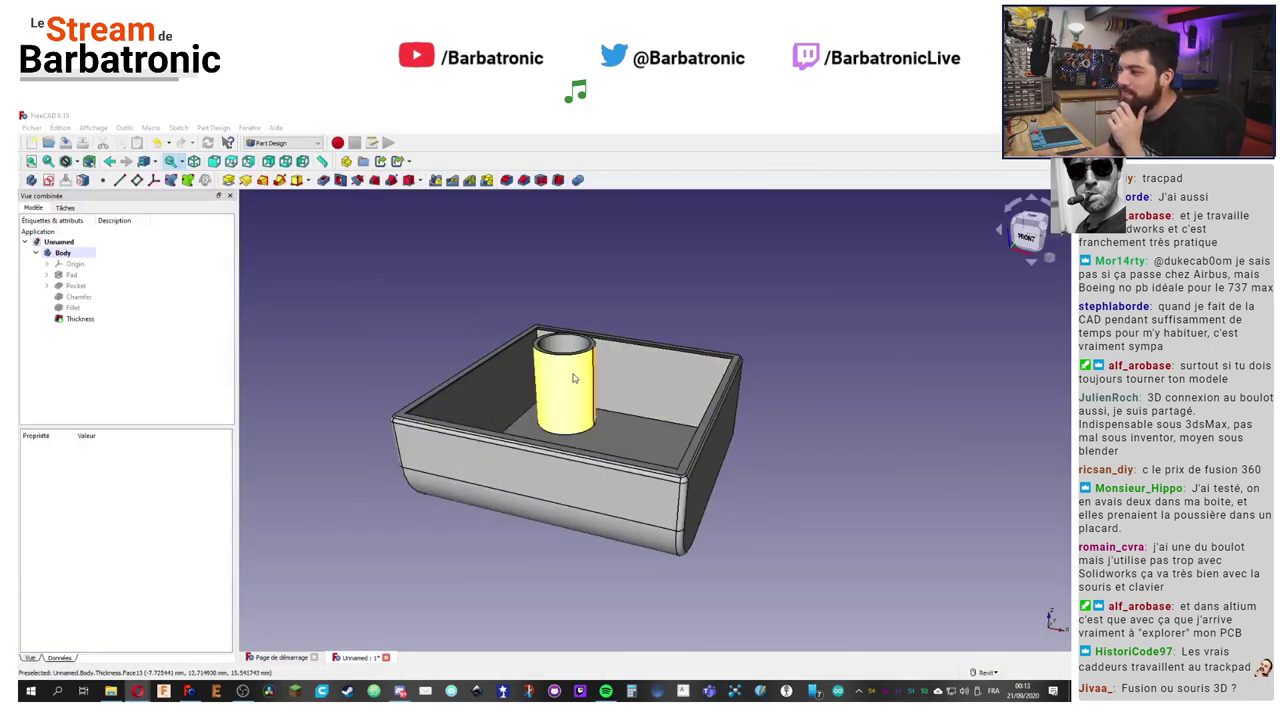
Step: Add a 1 mm chamfer to the cylinder's bottom edge
scroll(566, 380, up, 5)
scroll(664, 341, down, 6)
middle_drag(643, 348, 601, 433)
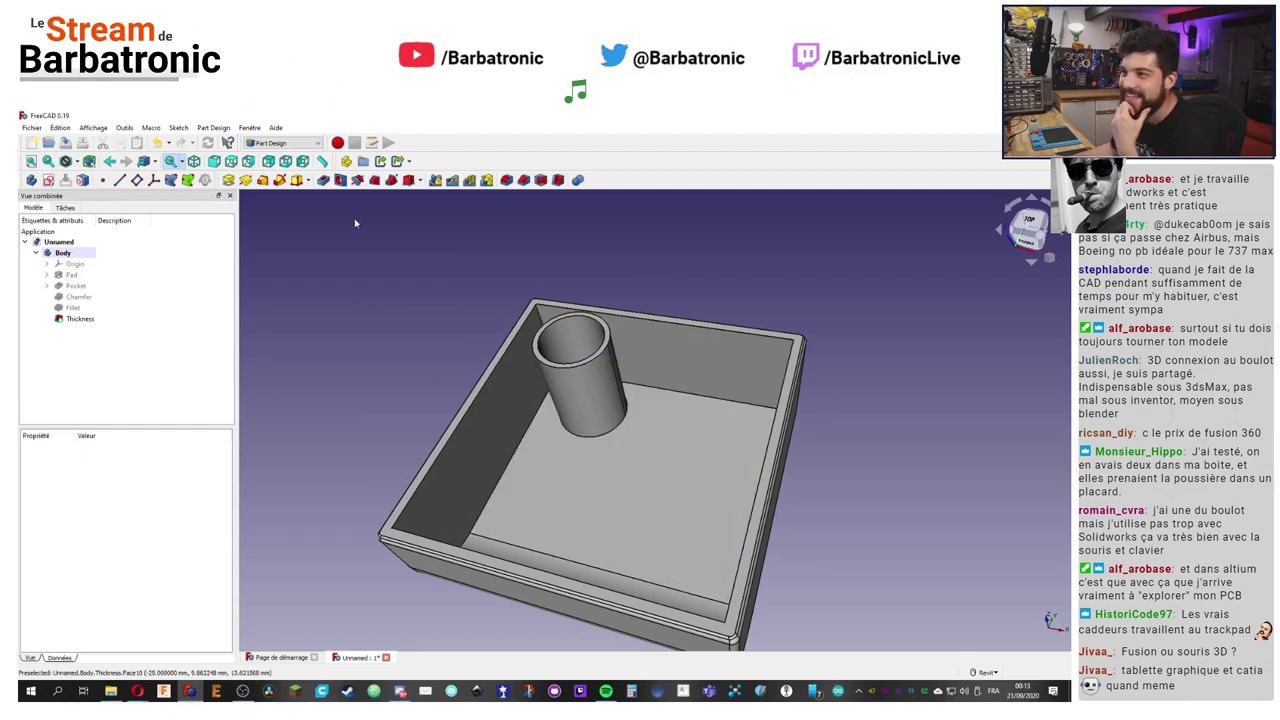
click(595, 433)
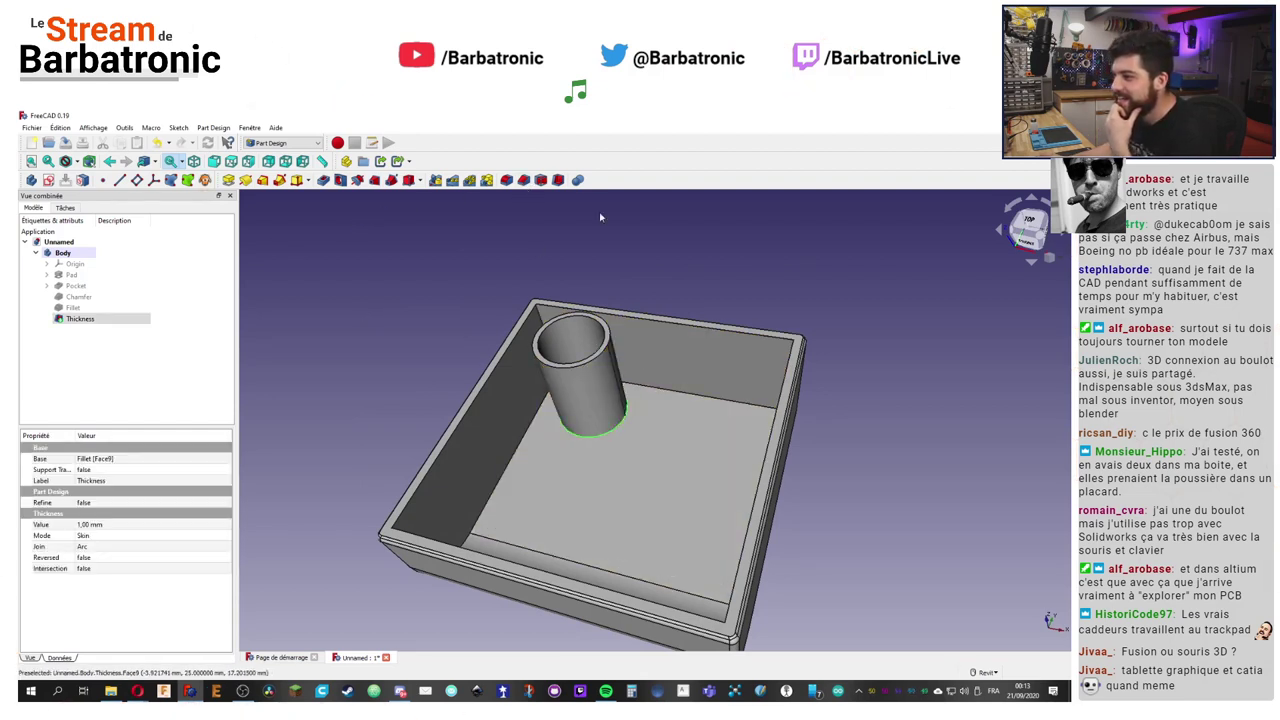
click(527, 182)
click(101, 228)
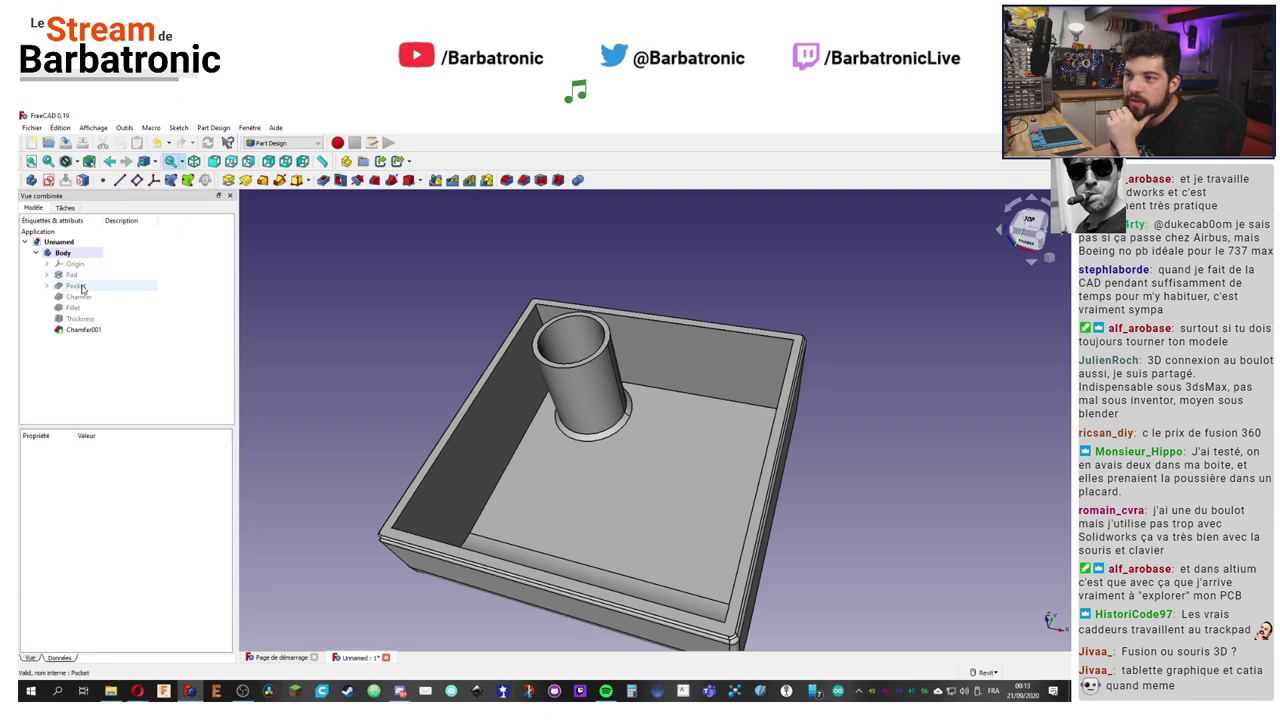
Step: Expand the Pad in the tree and open its square-and-circle sketch for editing
click(46, 264)
click(46, 264)
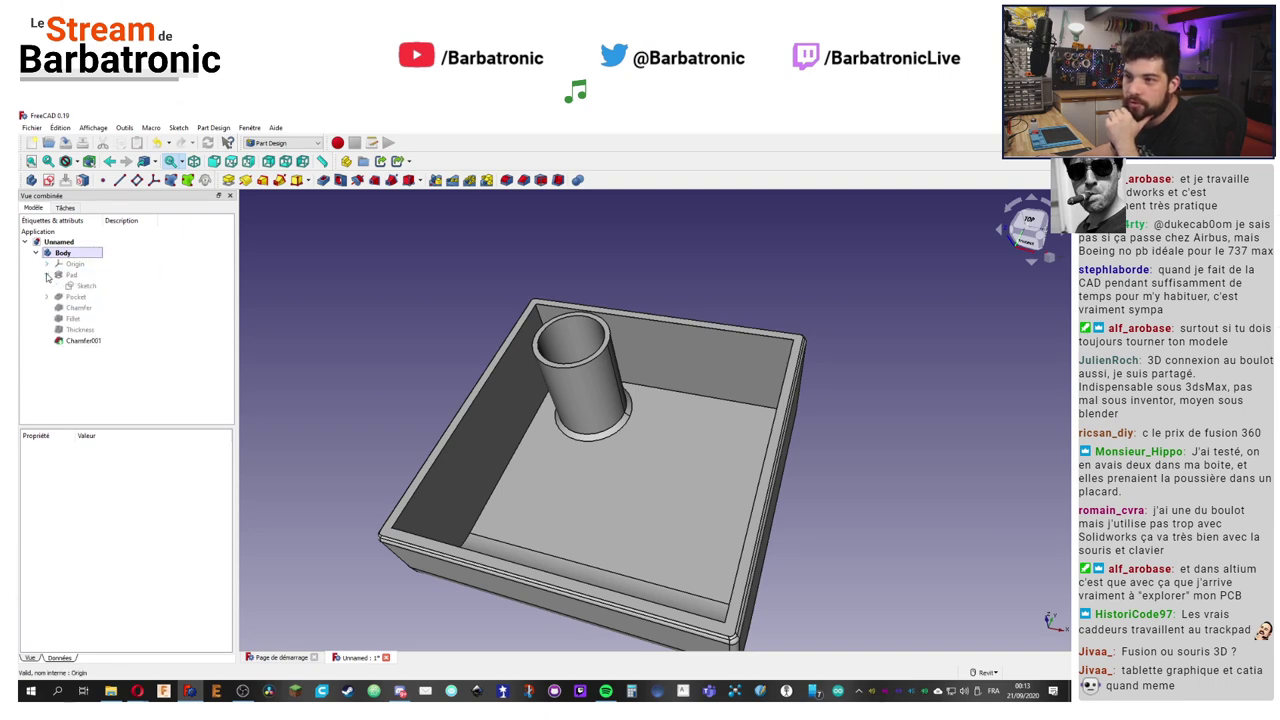
click(46, 275)
double_click(80, 287)
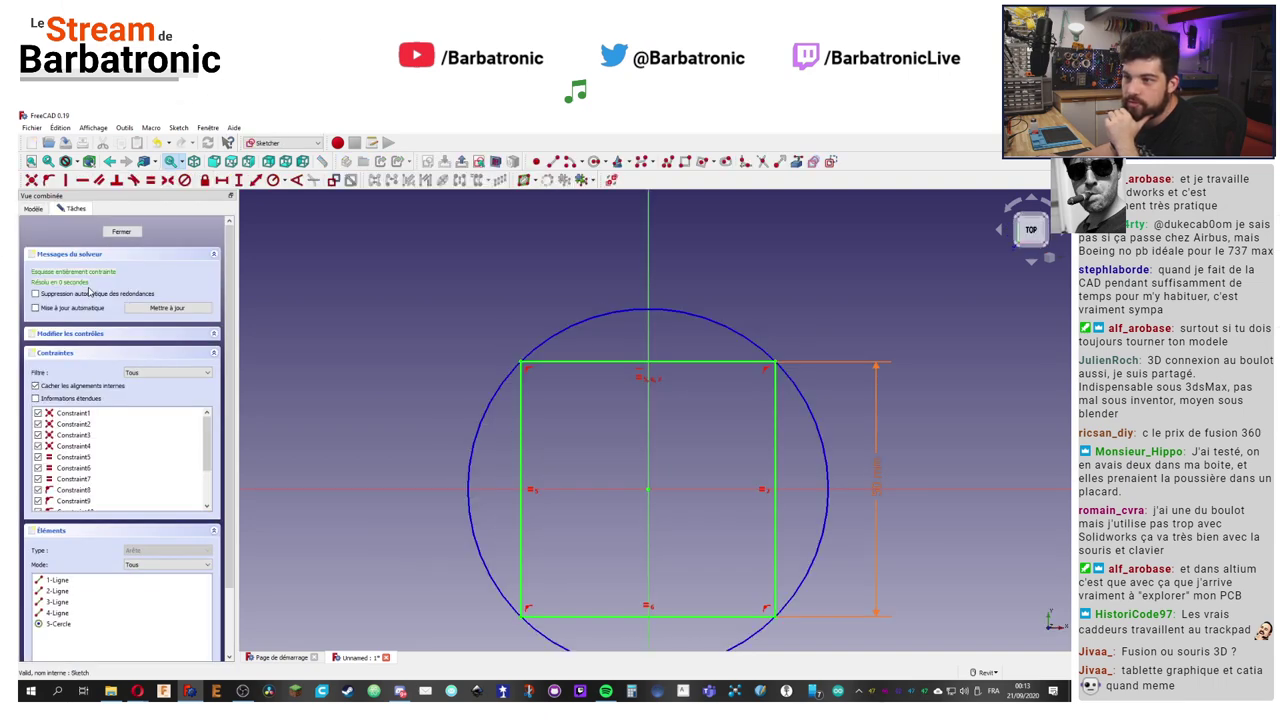
Step: Check the square's 50 mm vertical dimension, keep it unchanged, and close the Pad sketch
double_click(878, 480)
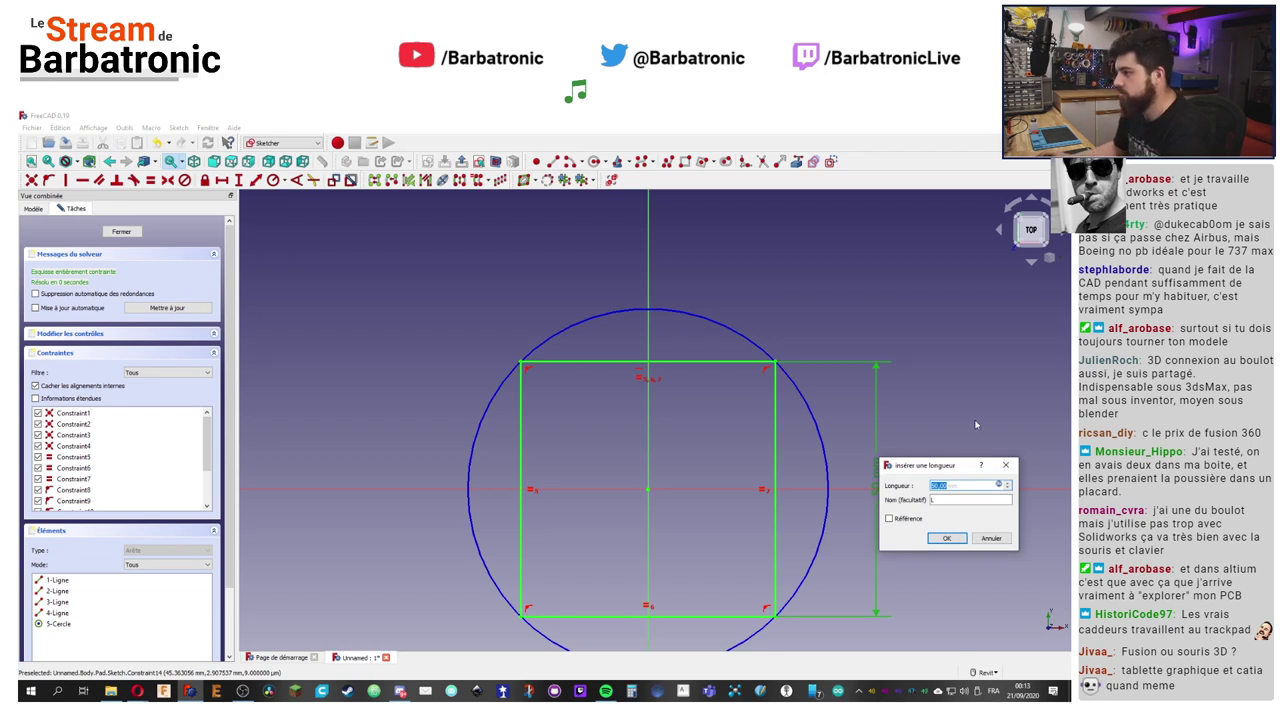
click(963, 488)
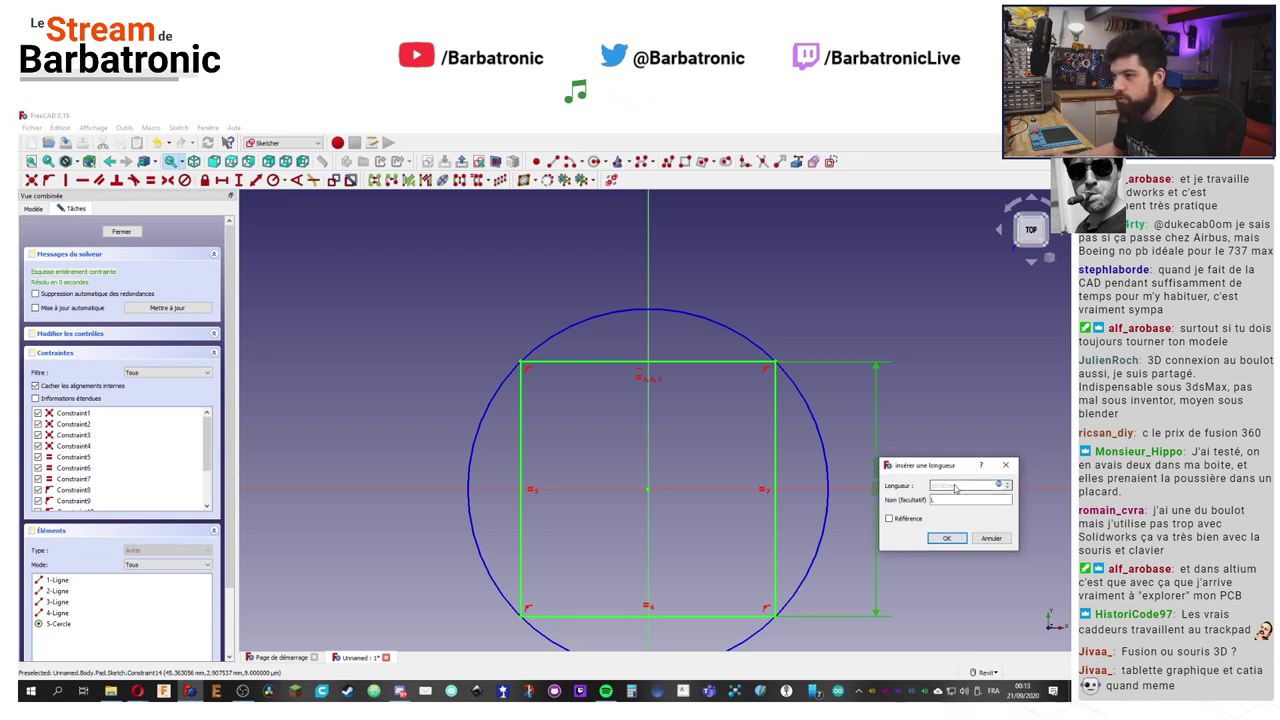
click(947, 539)
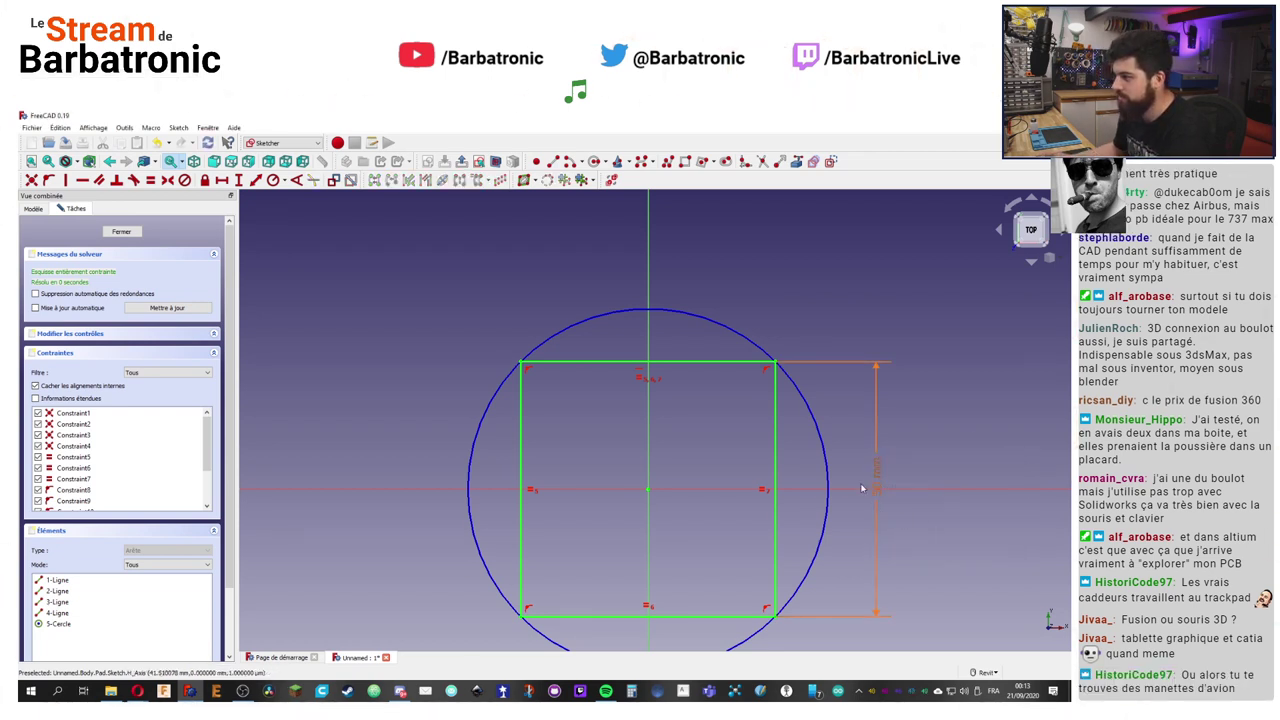
double_click(876, 560)
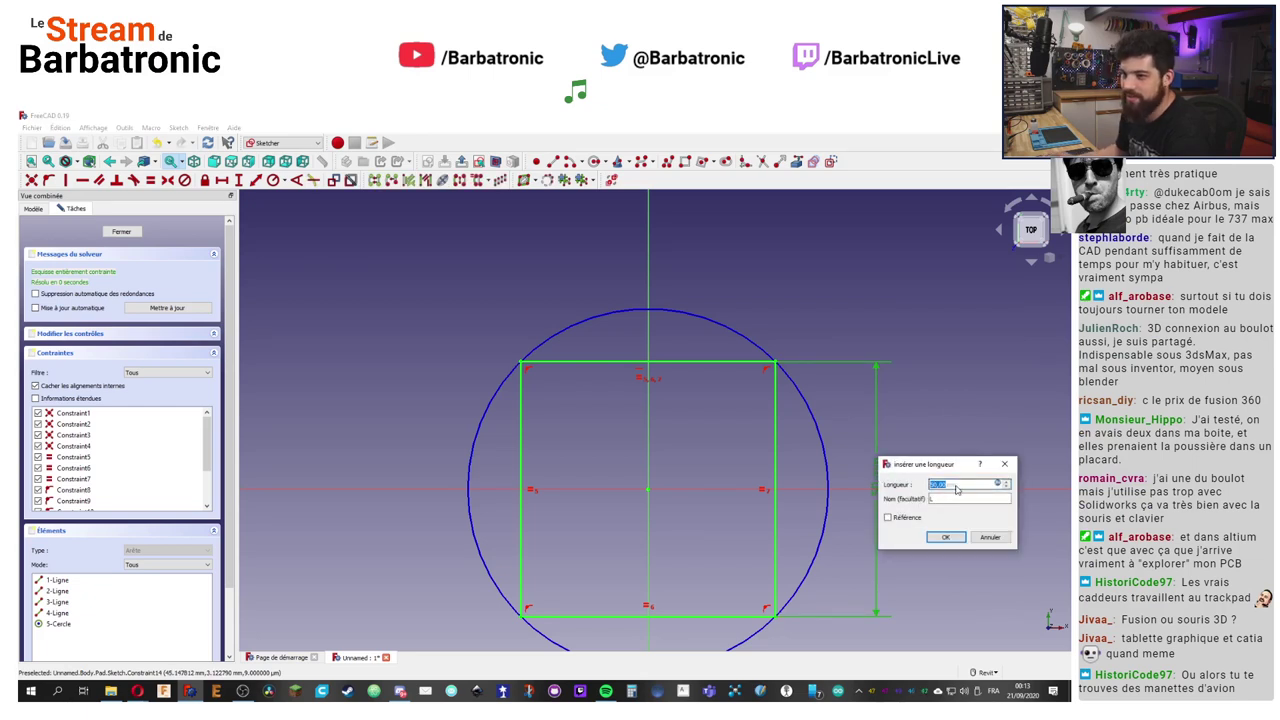
key(Return)
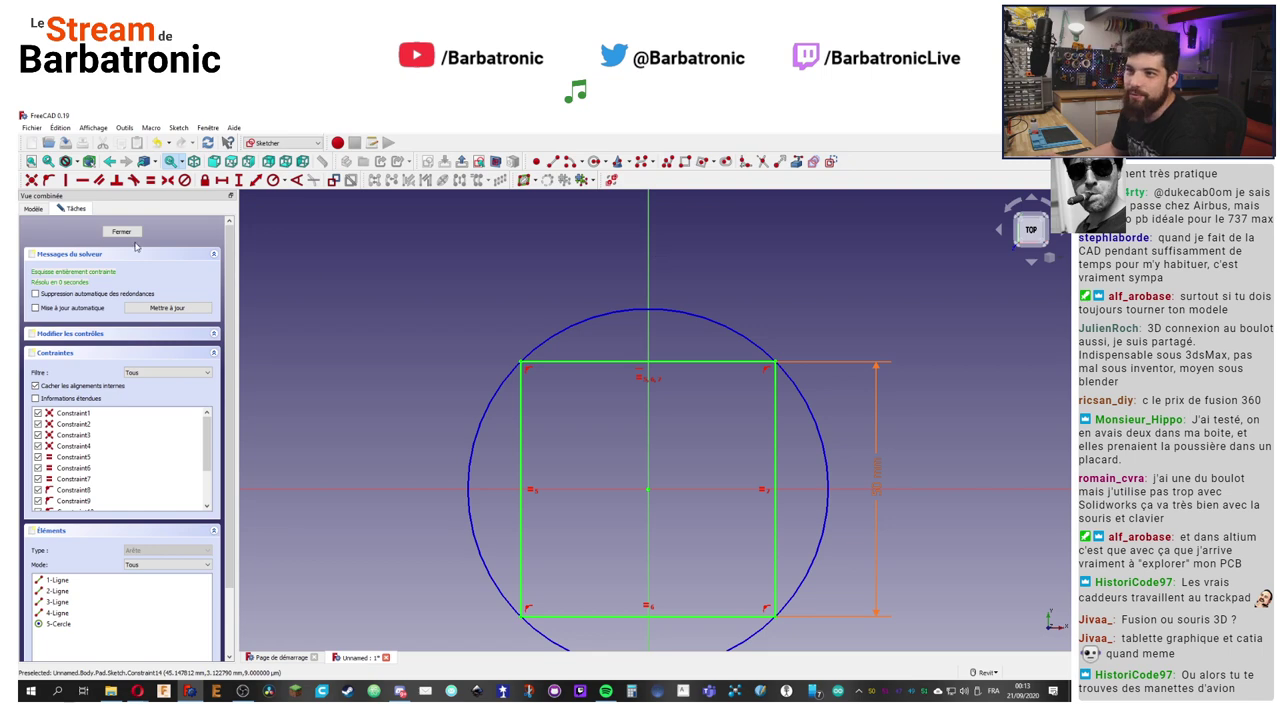
click(124, 232)
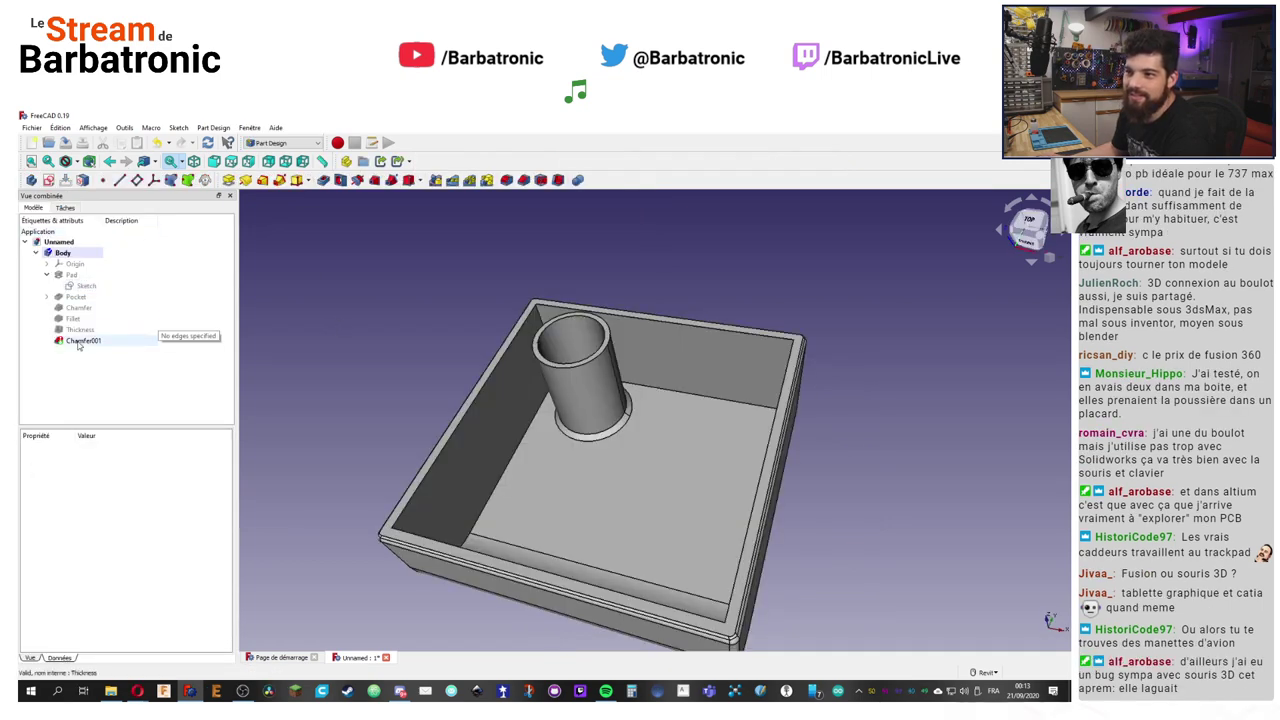
click(71, 276)
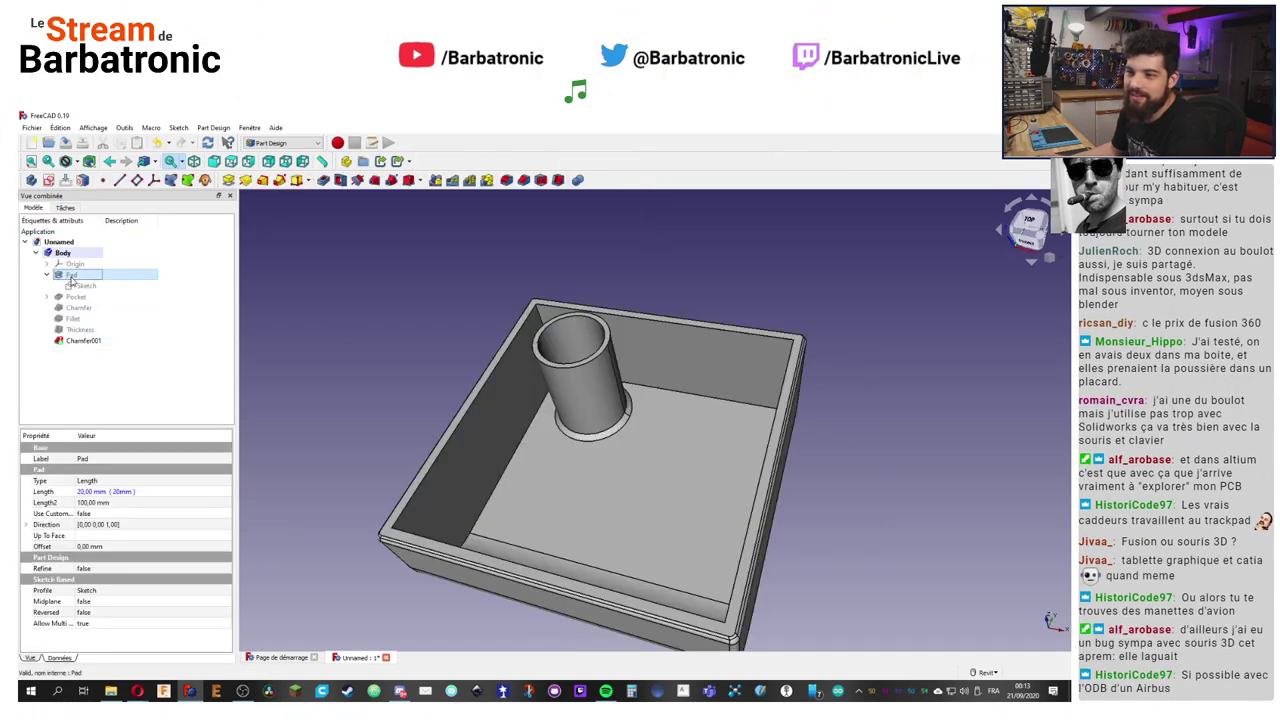
right_click(71, 281)
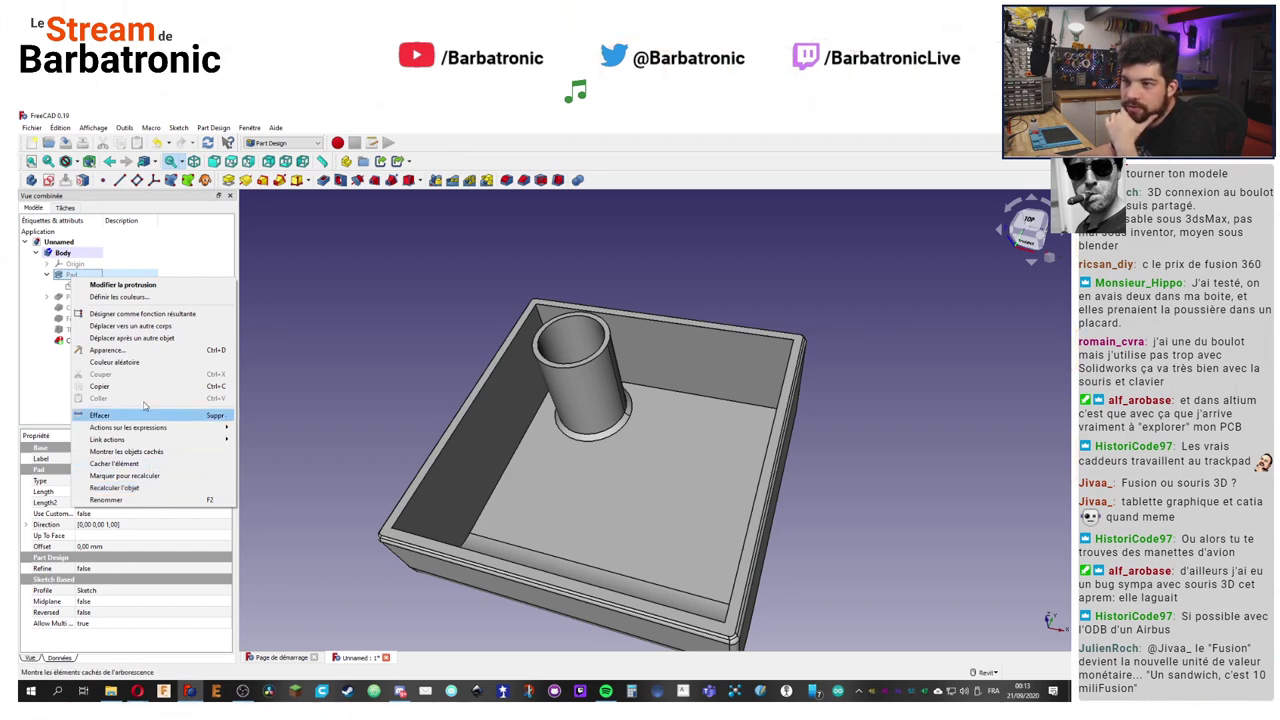
click(136, 316)
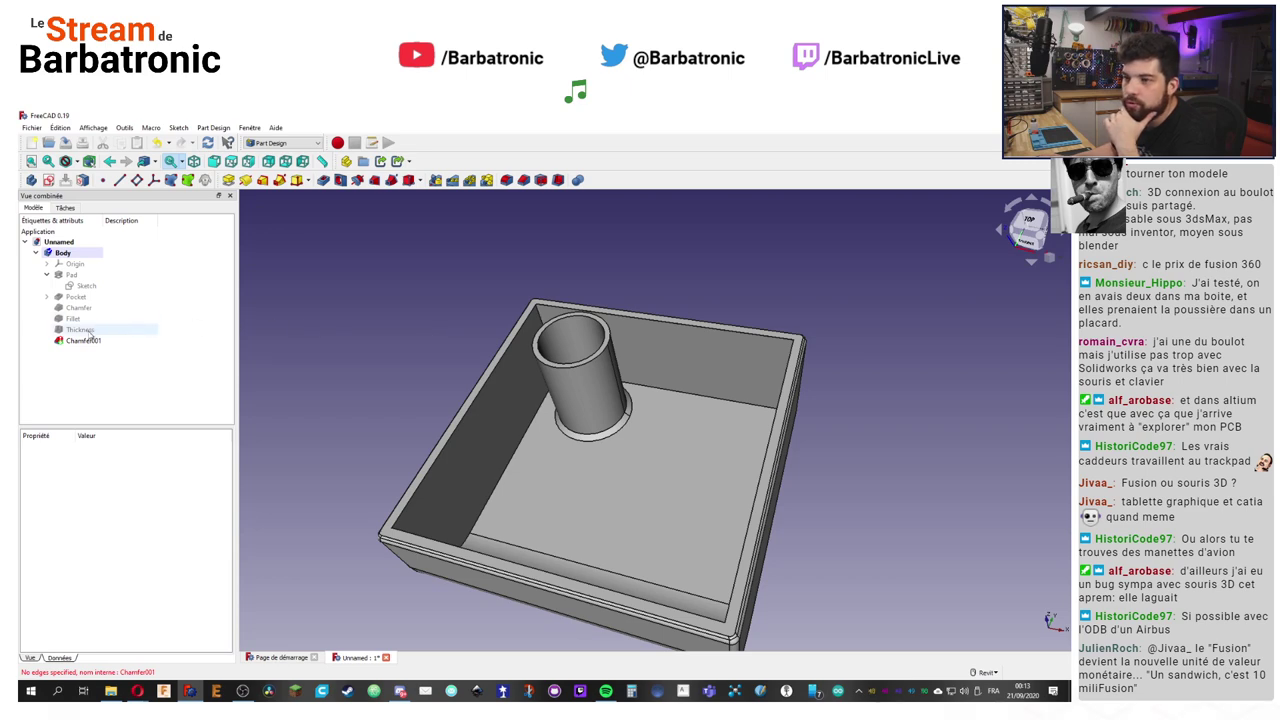
click(72, 276)
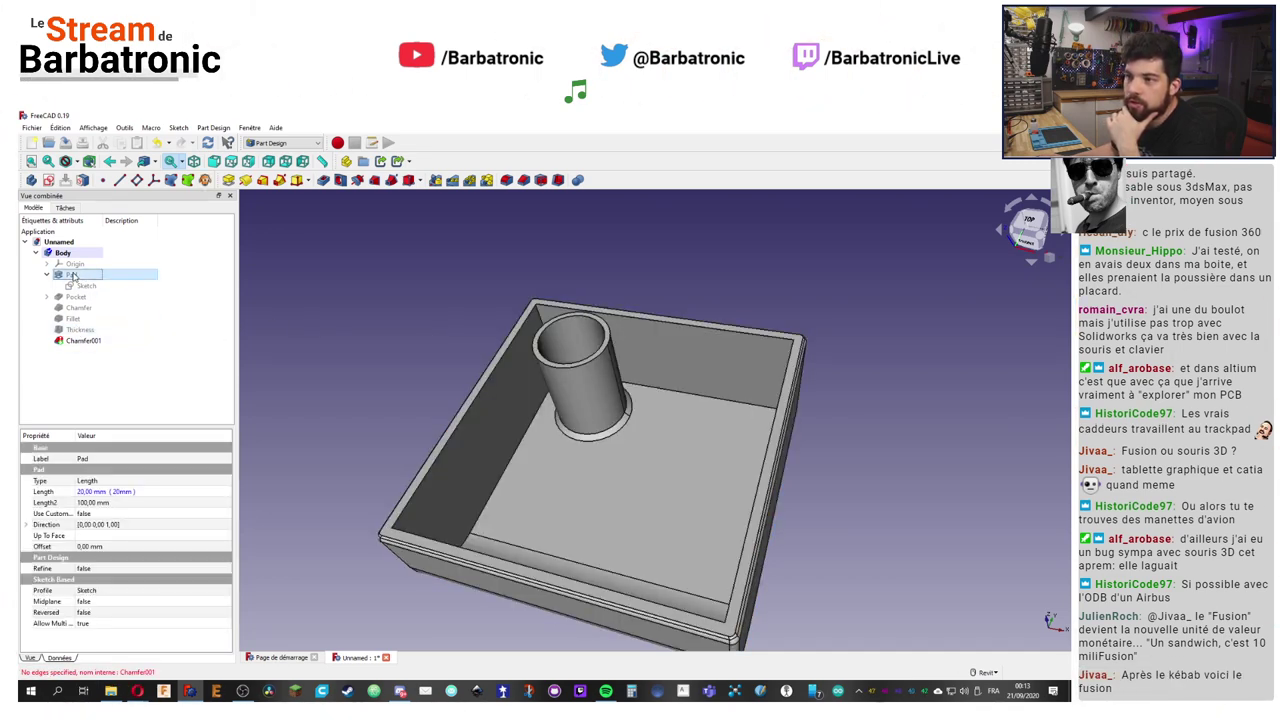
right_click(72, 276)
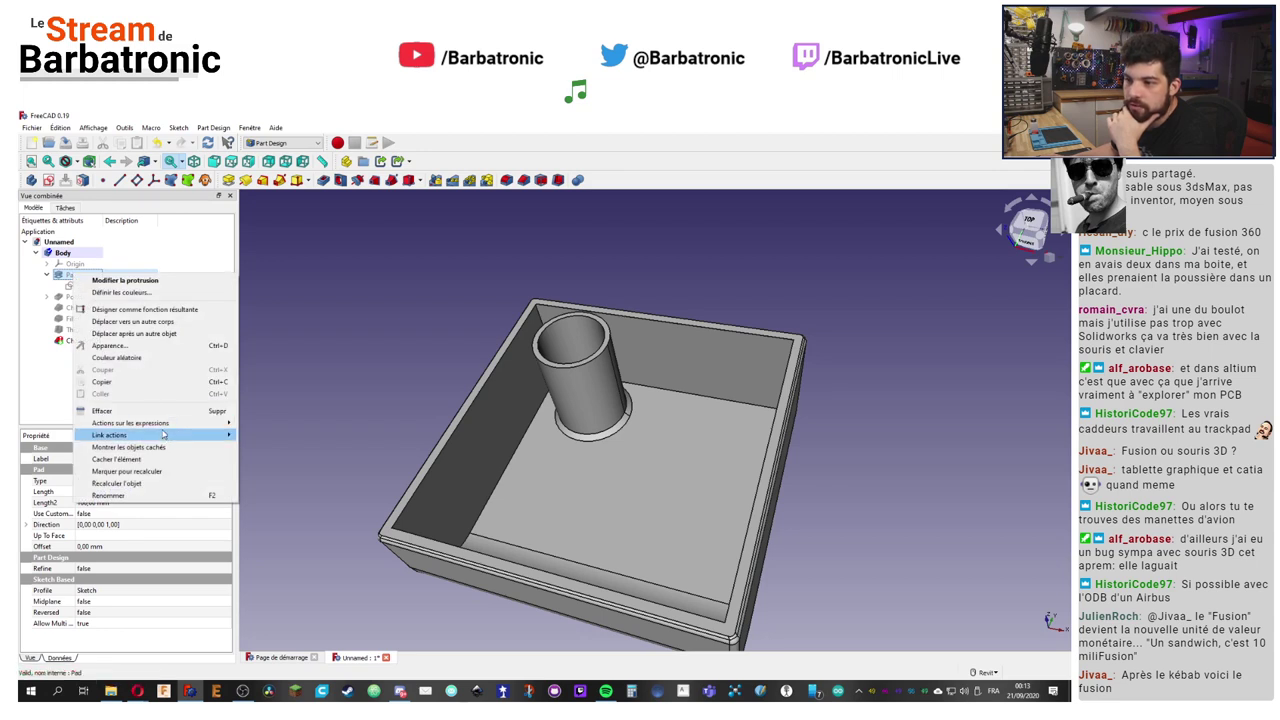
mouse_move(163, 426)
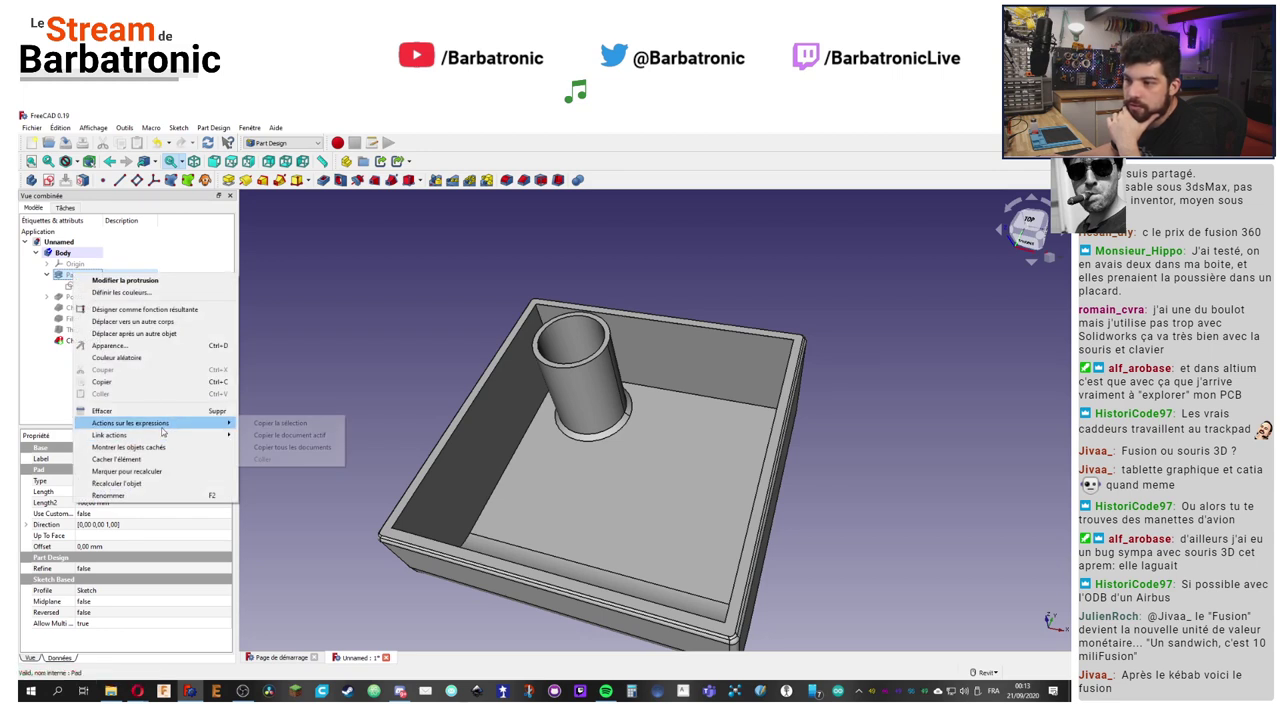
click(48, 397)
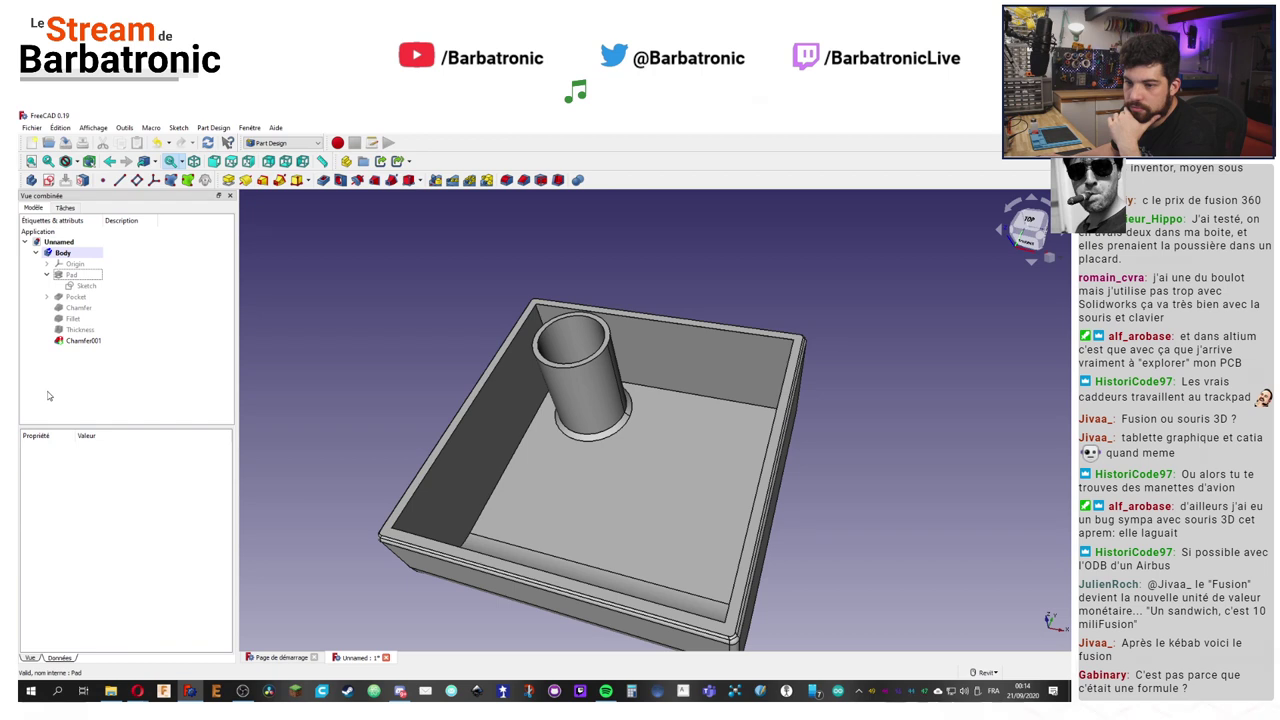
click(46, 297)
Step: Constrain the circle in Sketch001 to a 15 mm diameter and close the sketch
click(86, 308)
double_click(86, 309)
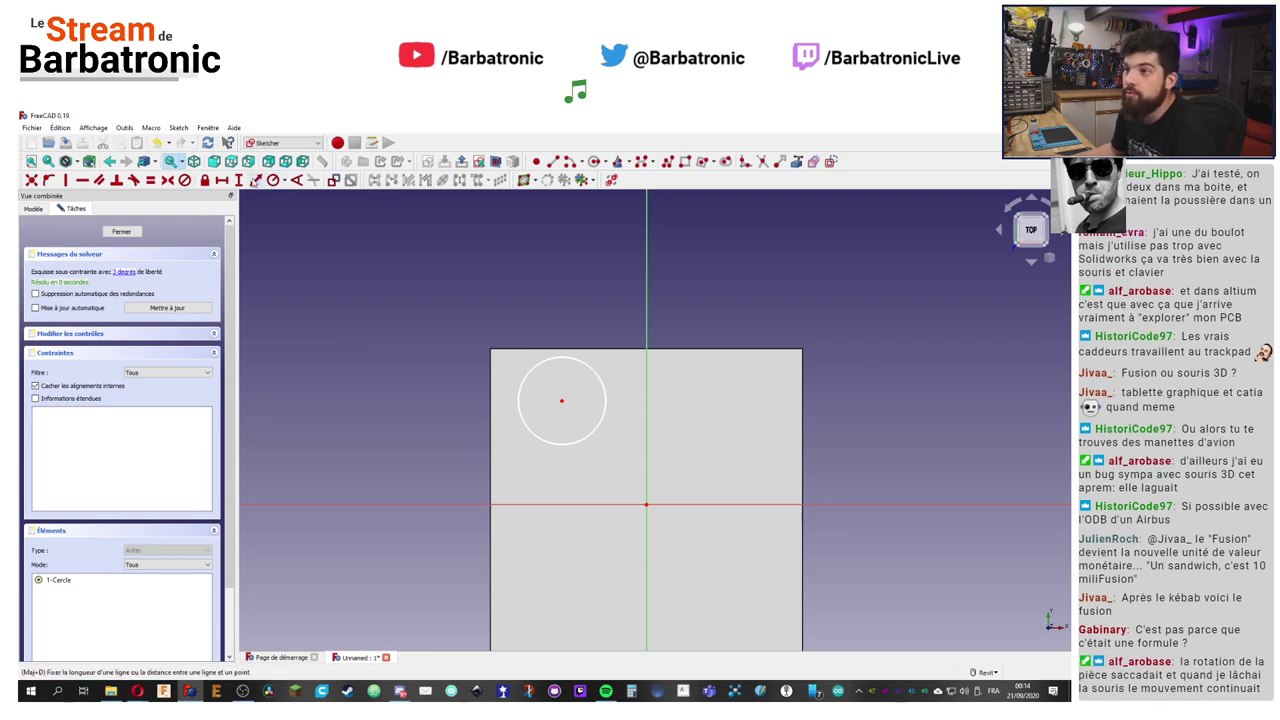
click(284, 181)
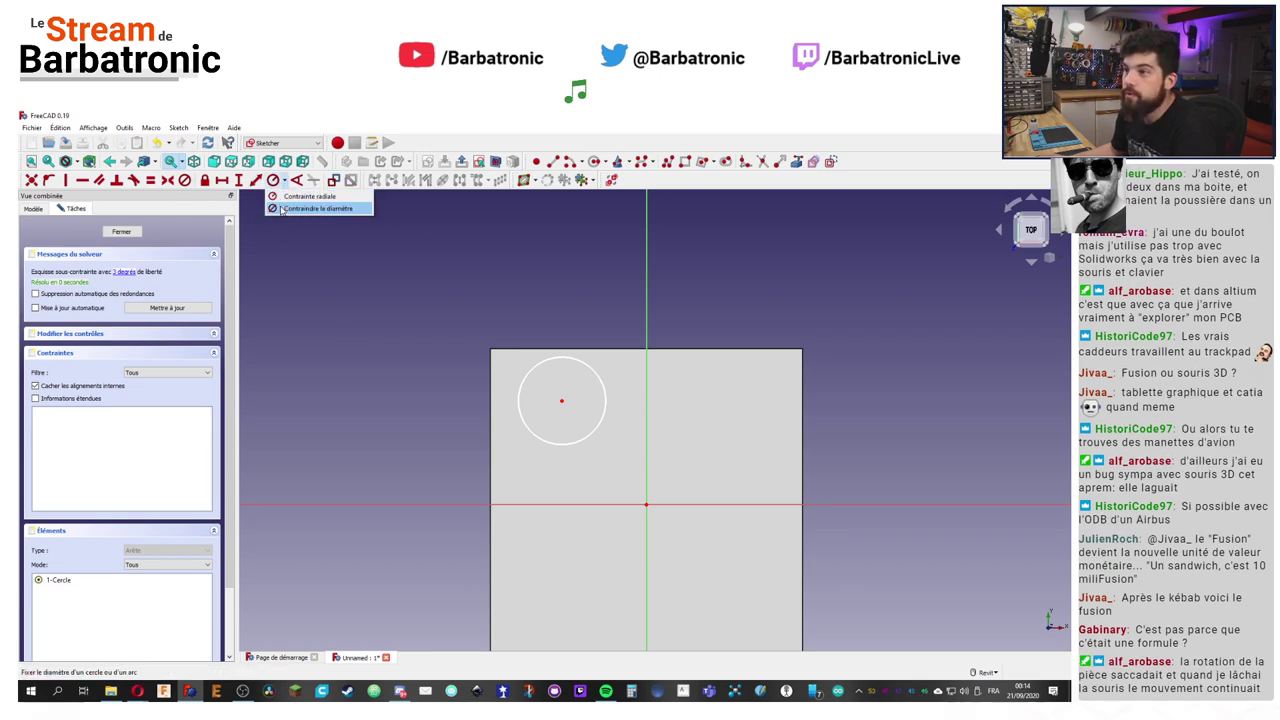
click(305, 208)
click(602, 378)
text(15mm)
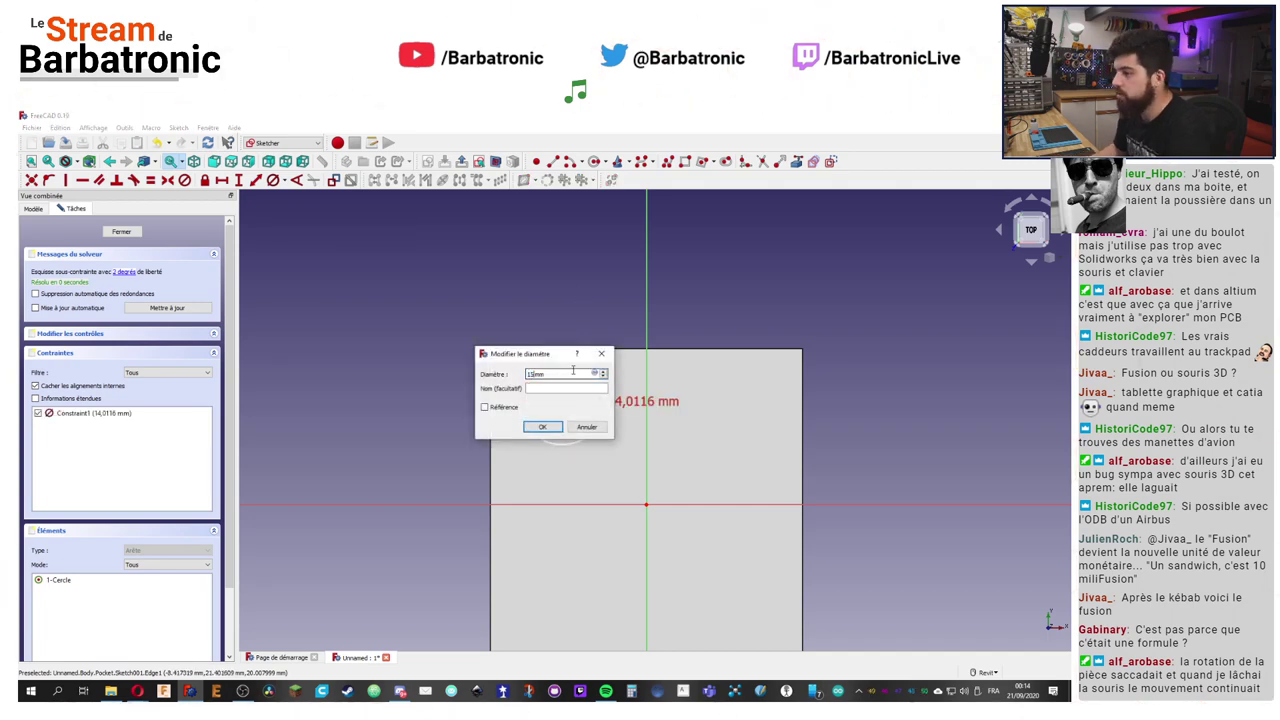
key(Return)
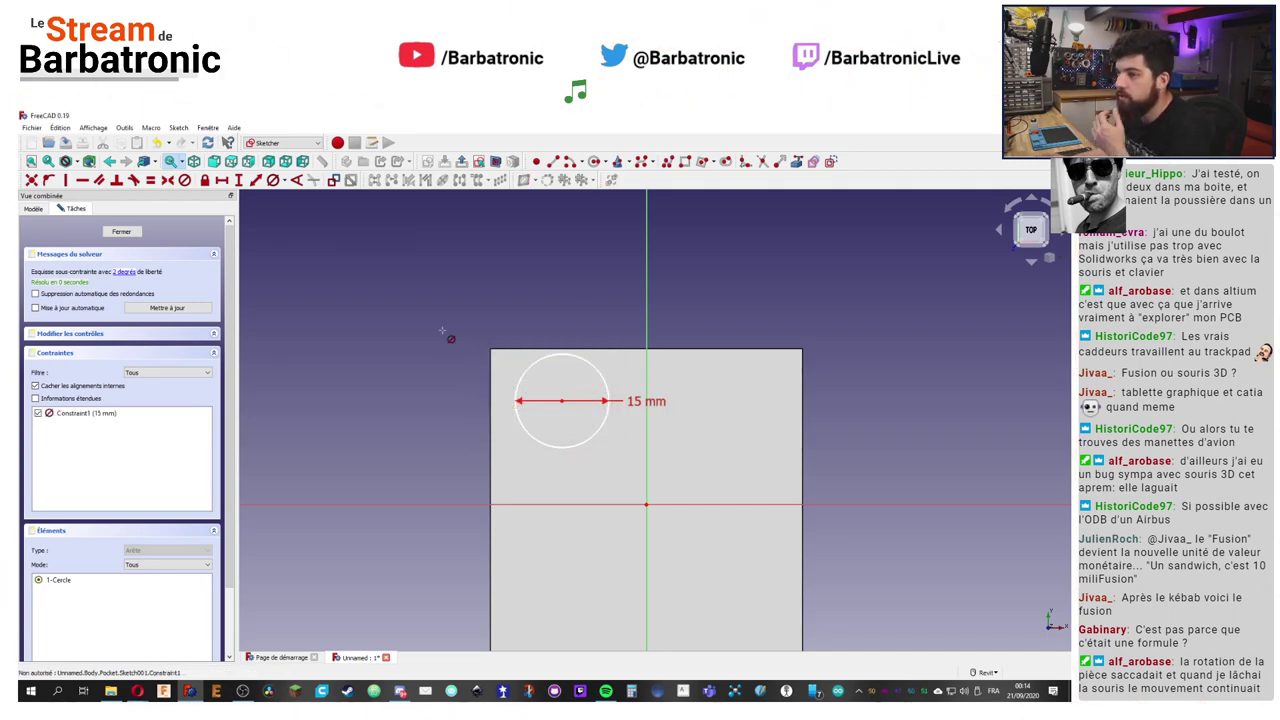
click(120, 232)
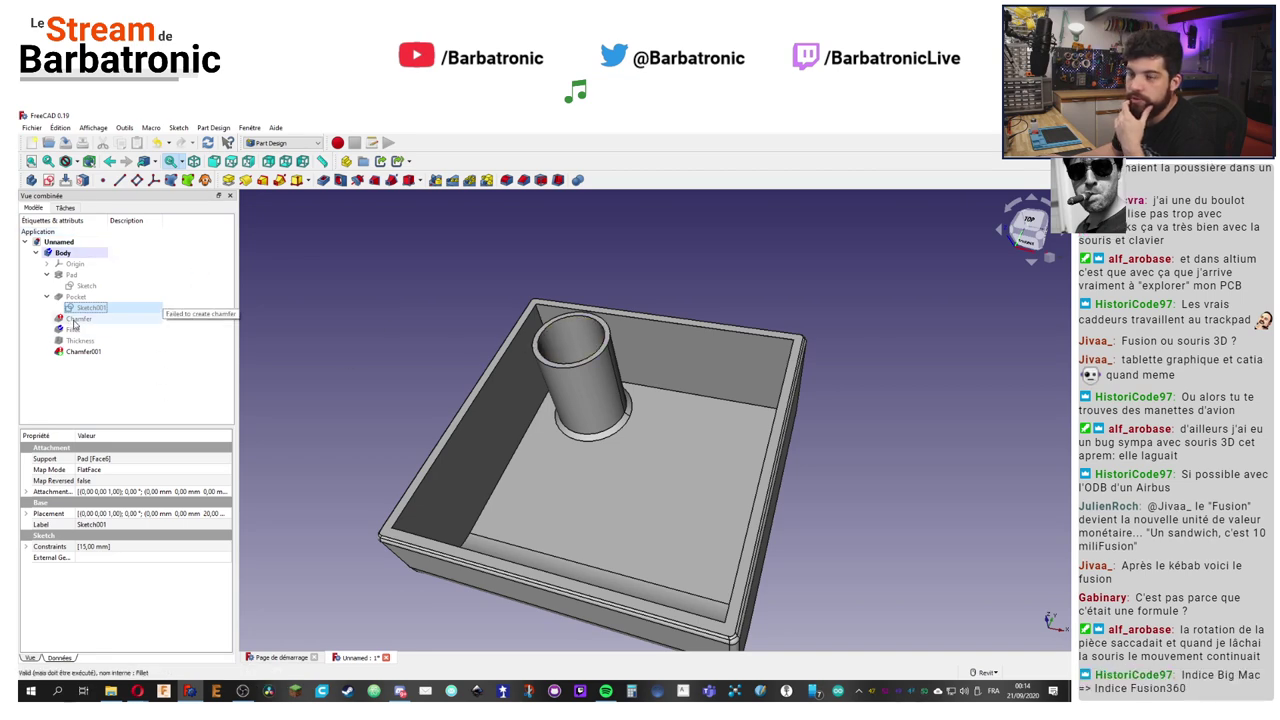
Step: Reopen Sketch001, change the circle's diameter to 10 mm, and close it
double_click(88, 308)
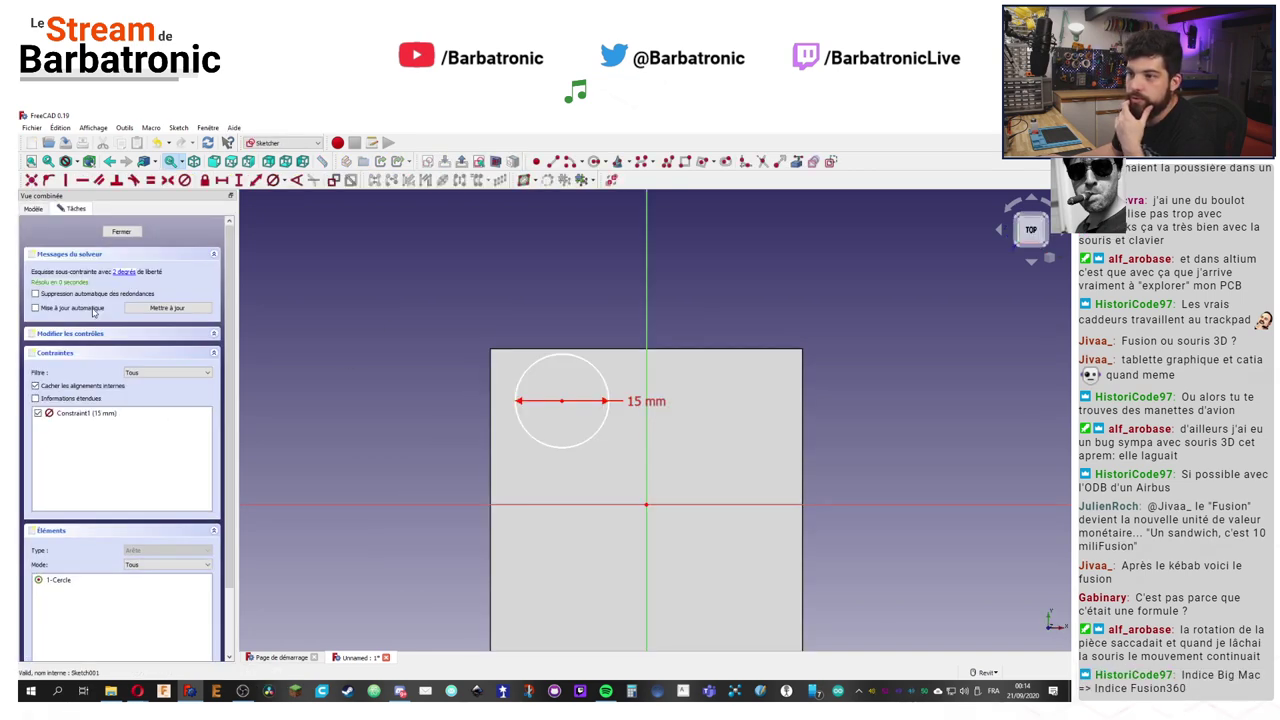
double_click(634, 403)
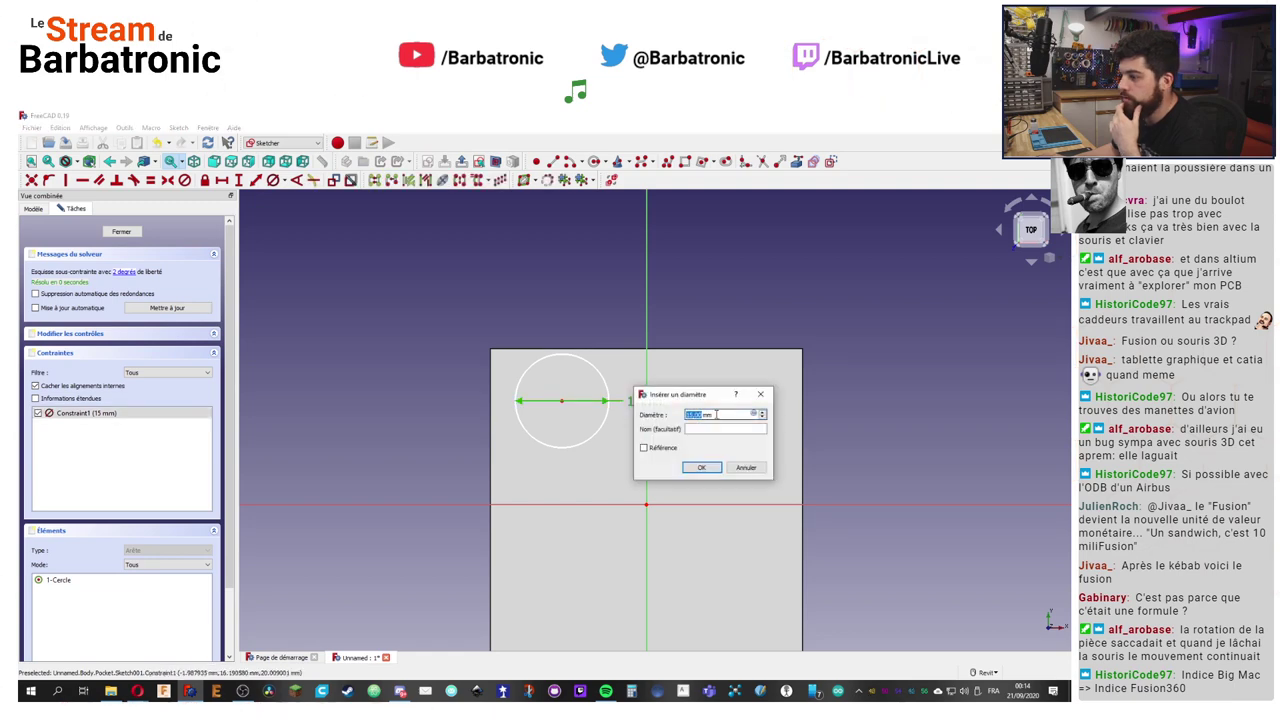
text(10)
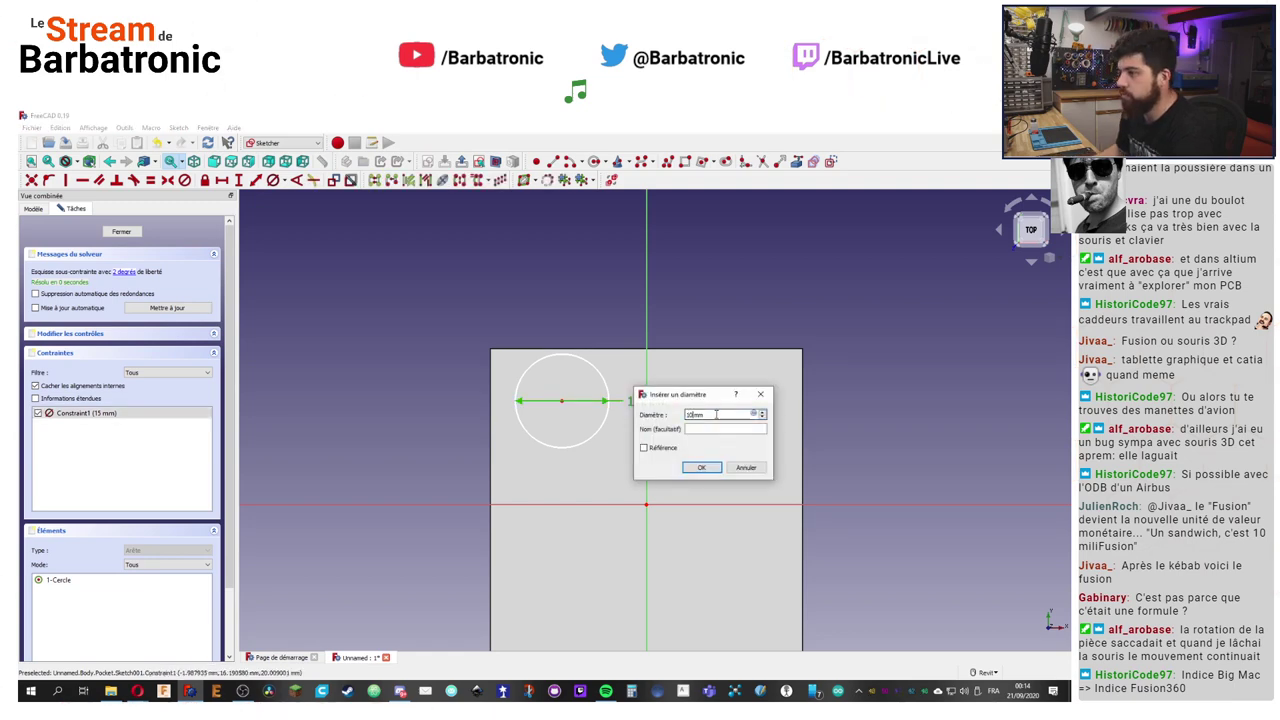
click(701, 467)
click(121, 232)
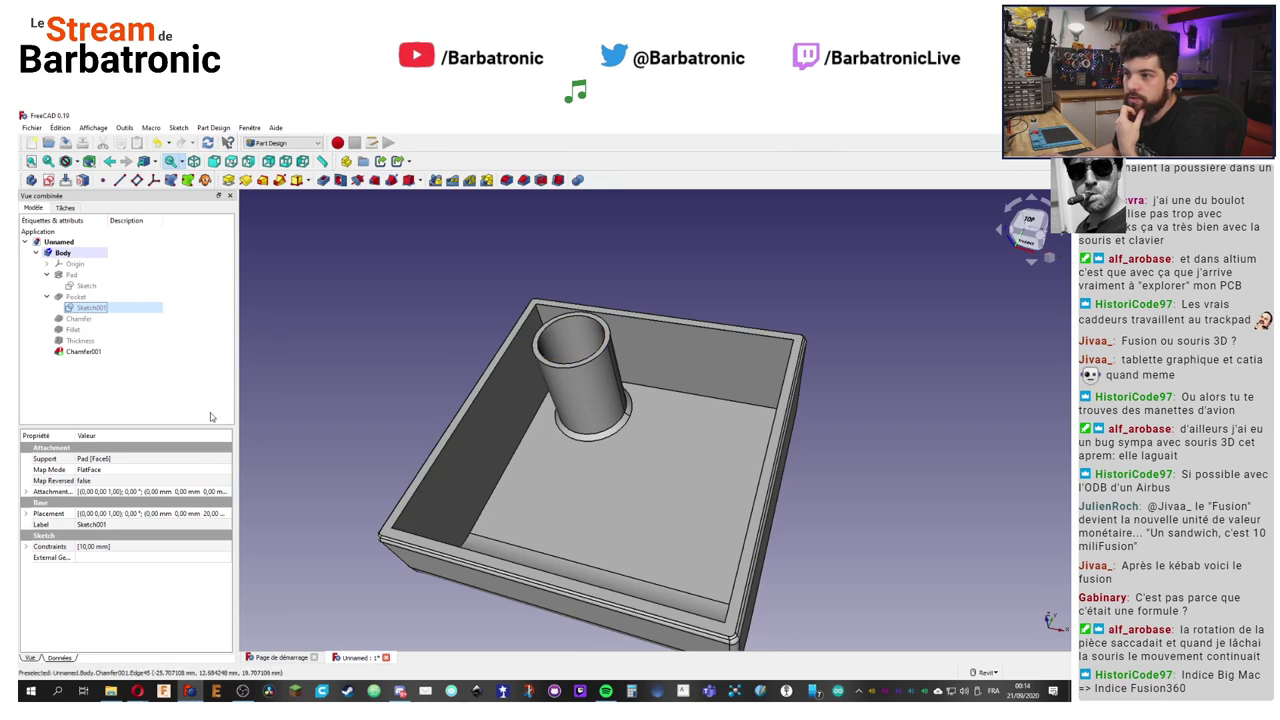
right_click(76, 352)
click(108, 578)
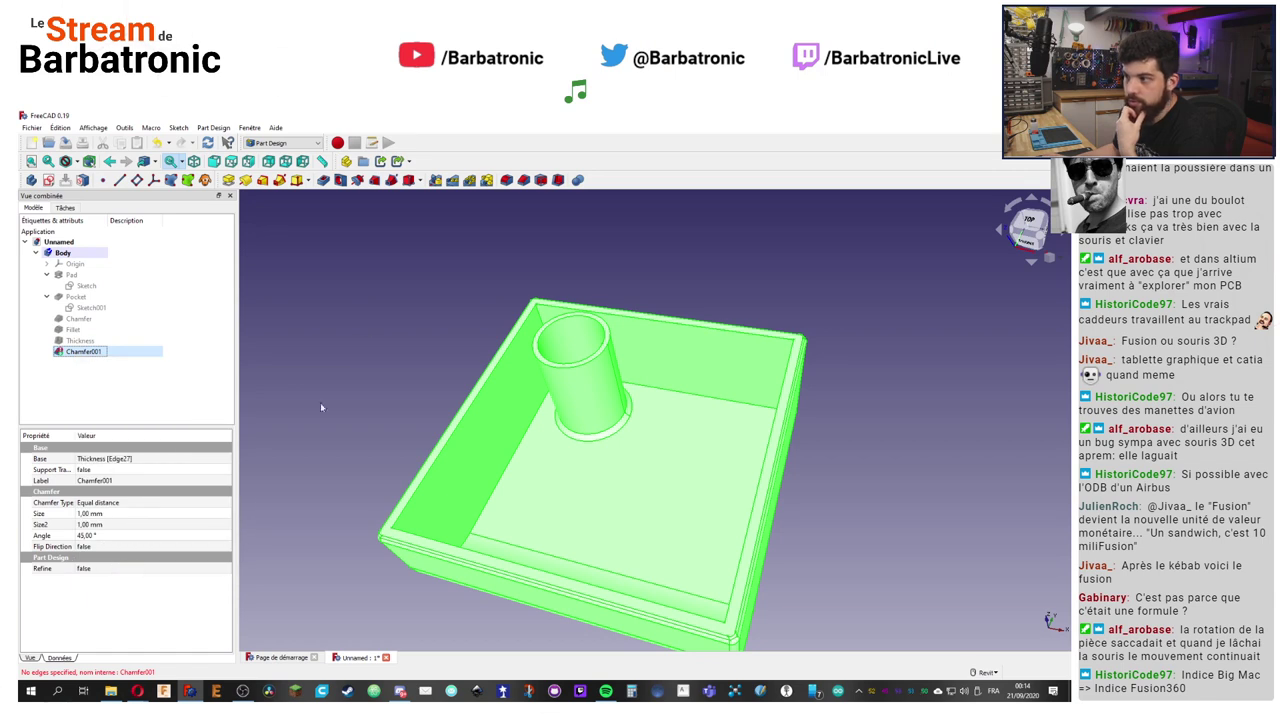
click(366, 329)
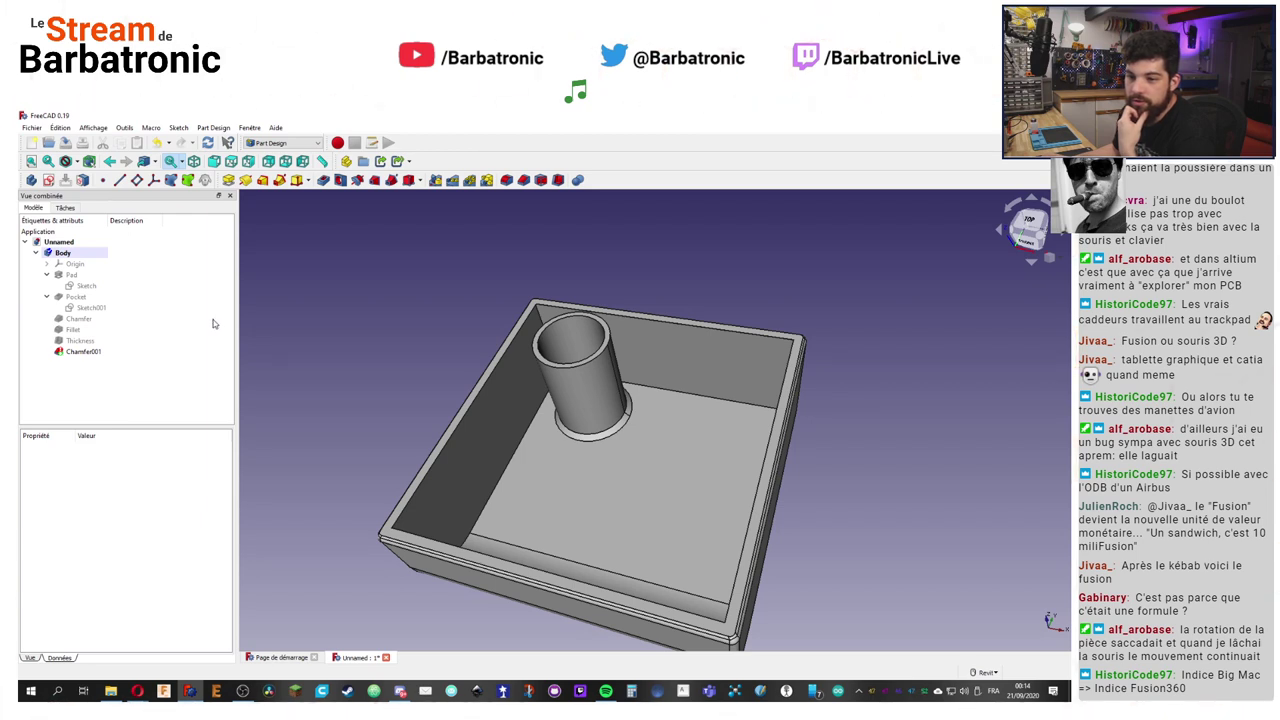
right_click(86, 286)
click(110, 293)
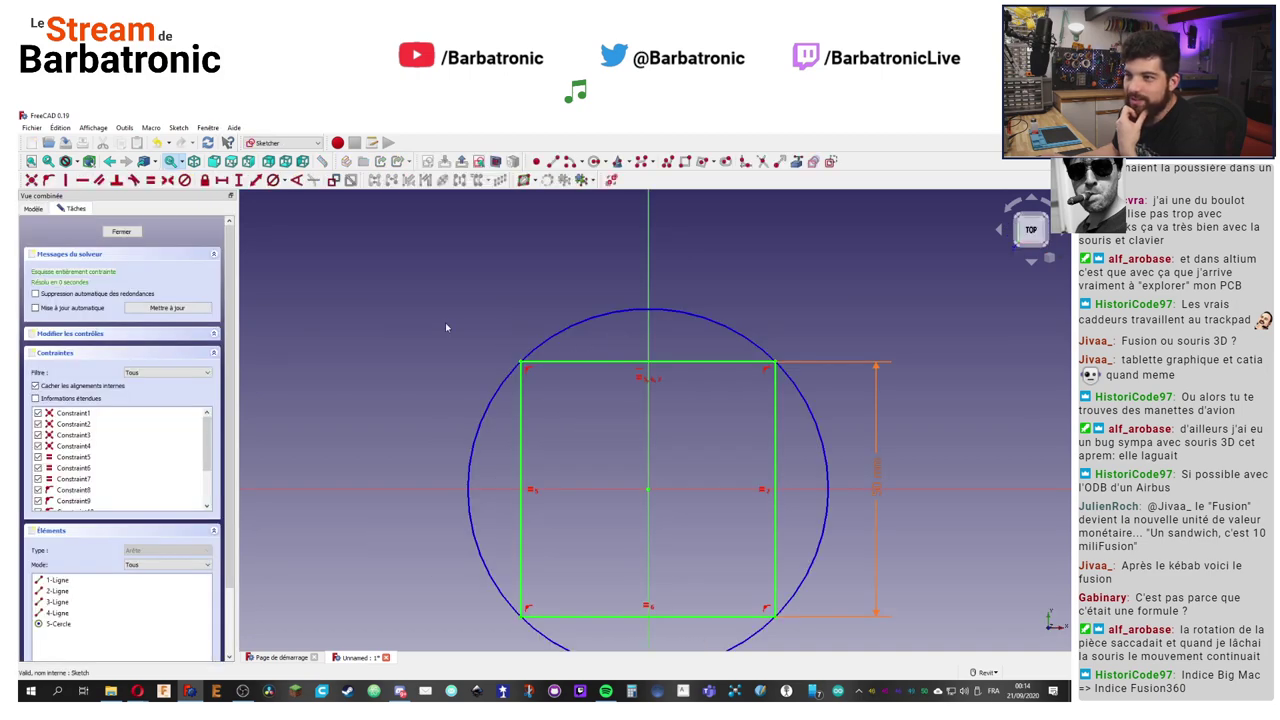
double_click(876, 468)
click(948, 496)
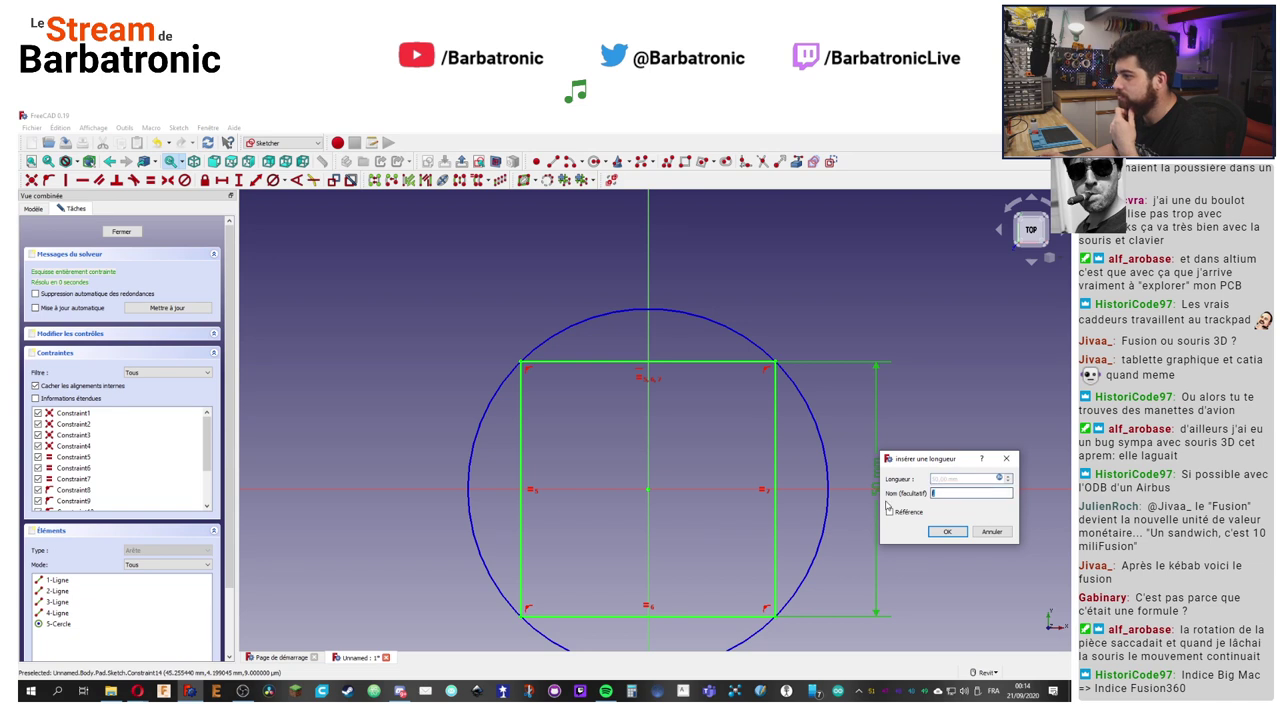
key(Escape)
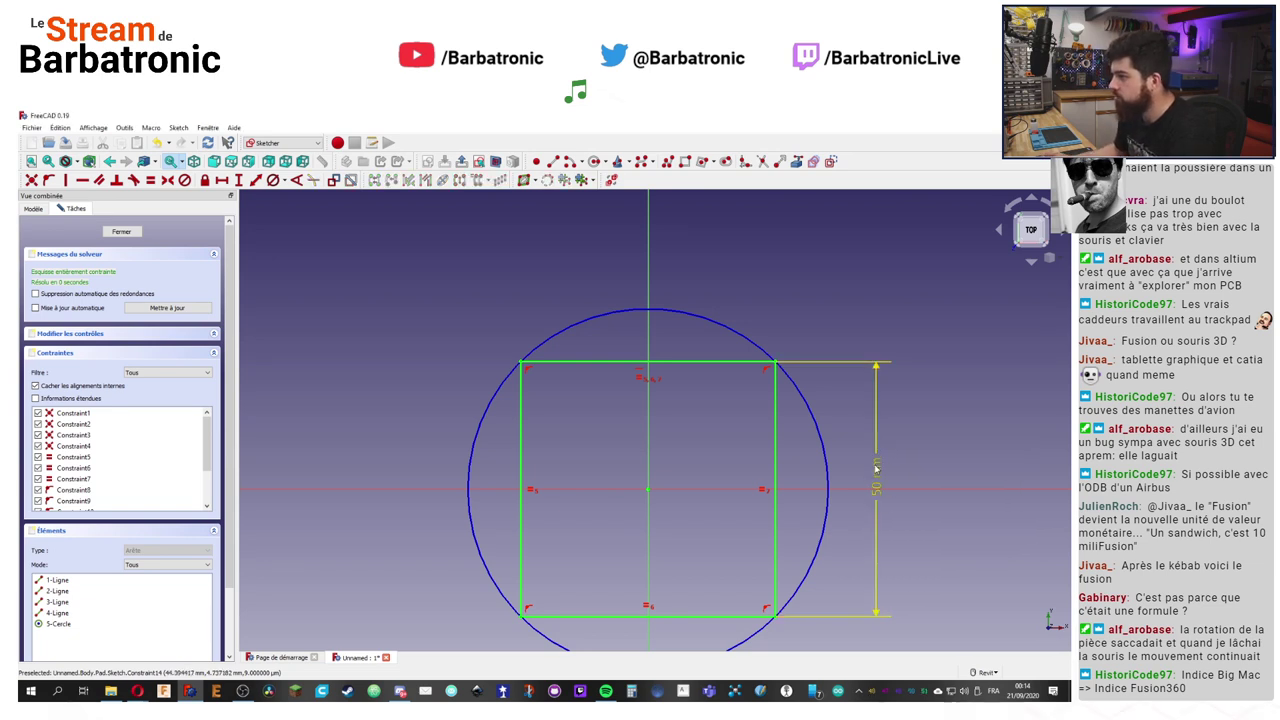
double_click(950, 475)
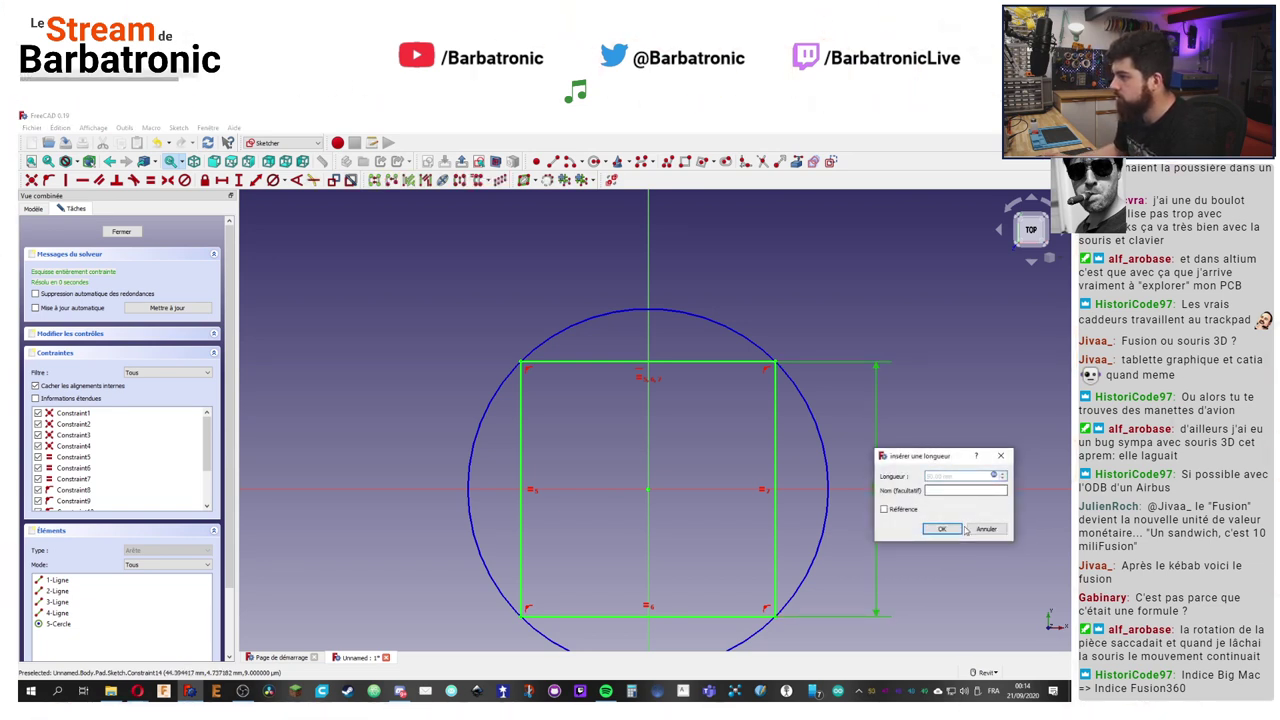
click(994, 476)
click(987, 506)
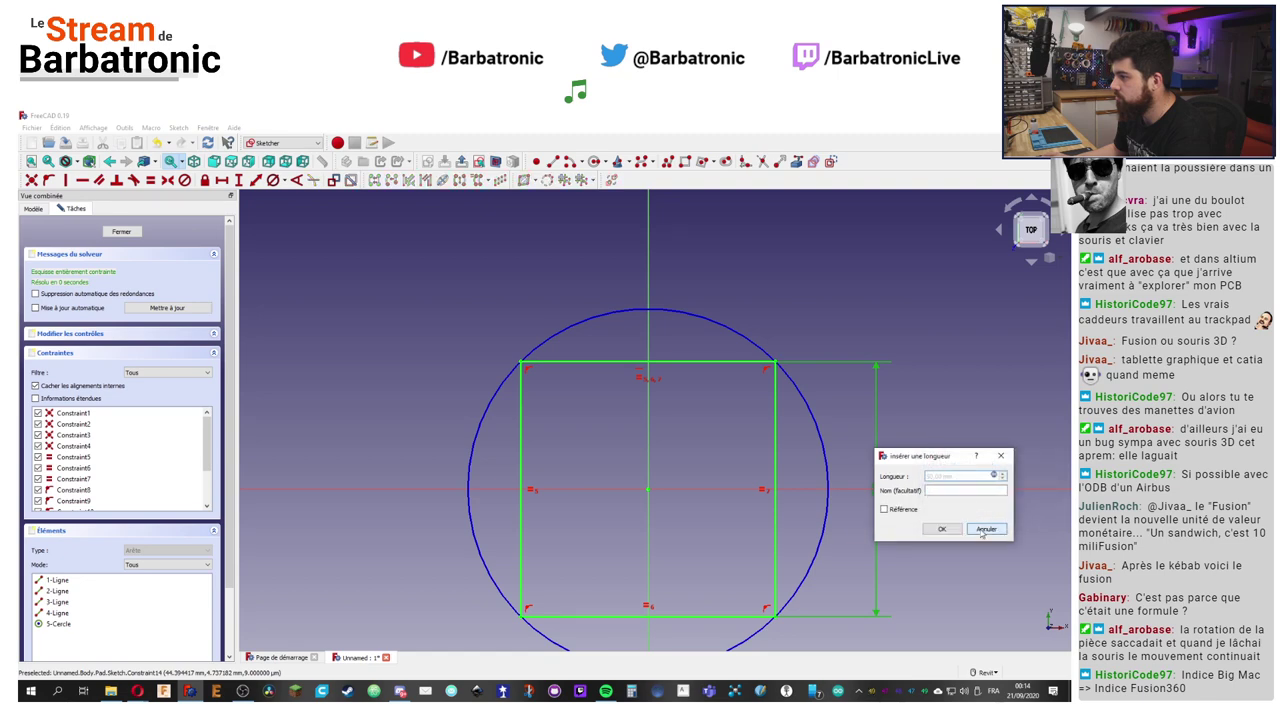
click(987, 531)
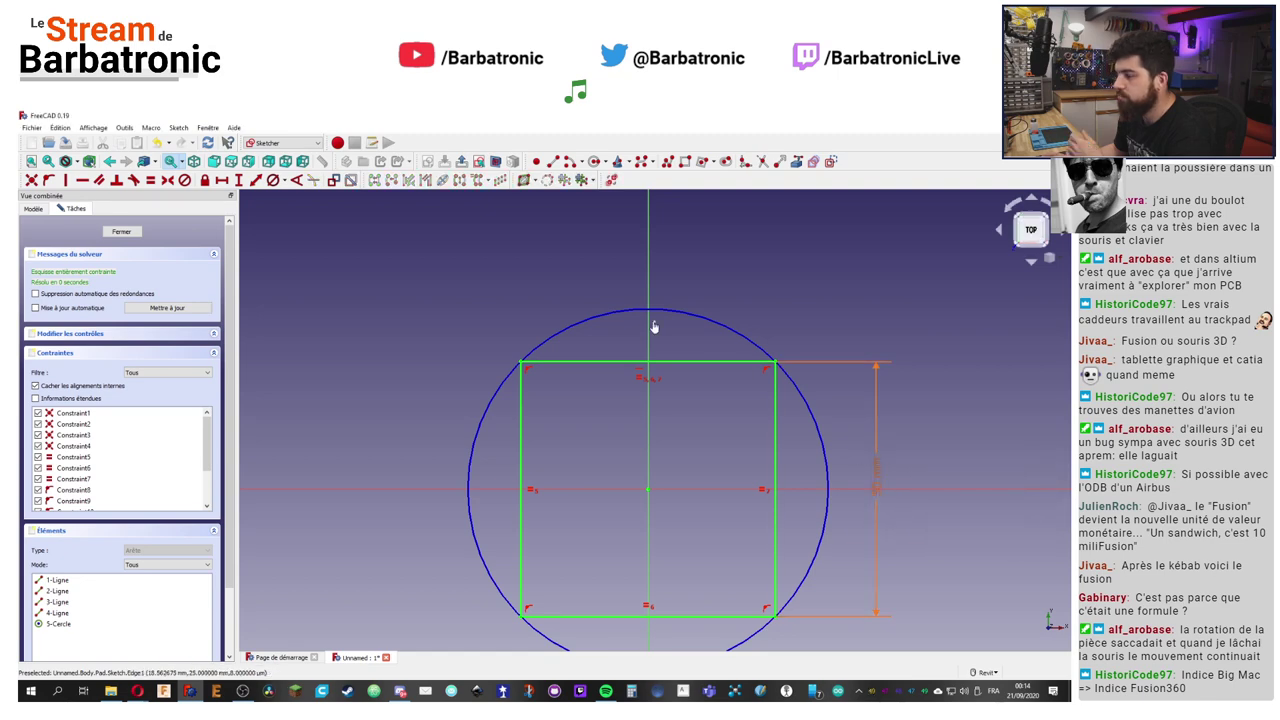
click(112, 232)
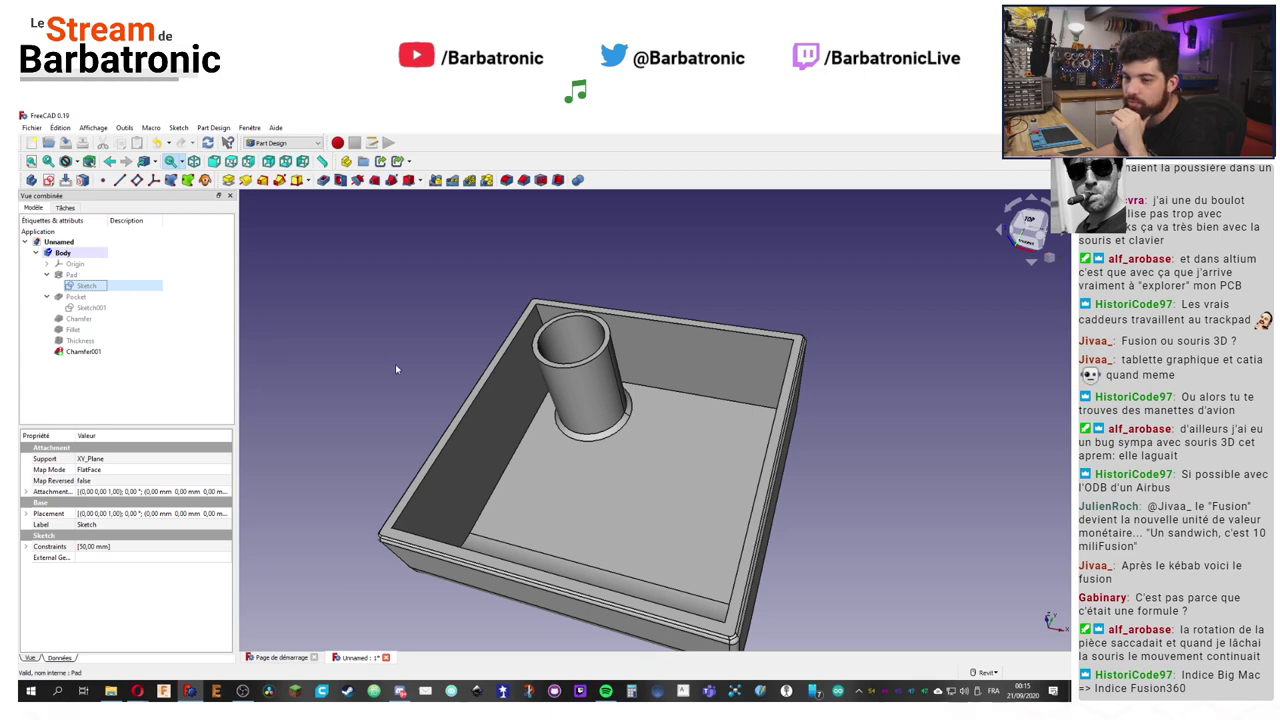
Step: Recompute the base Sketch with Recalculer l'objet and display the workbench dropdown list
scroll(395, 364, up, 3)
scroll(527, 407, down, 4)
scroll(600, 420, up, 4)
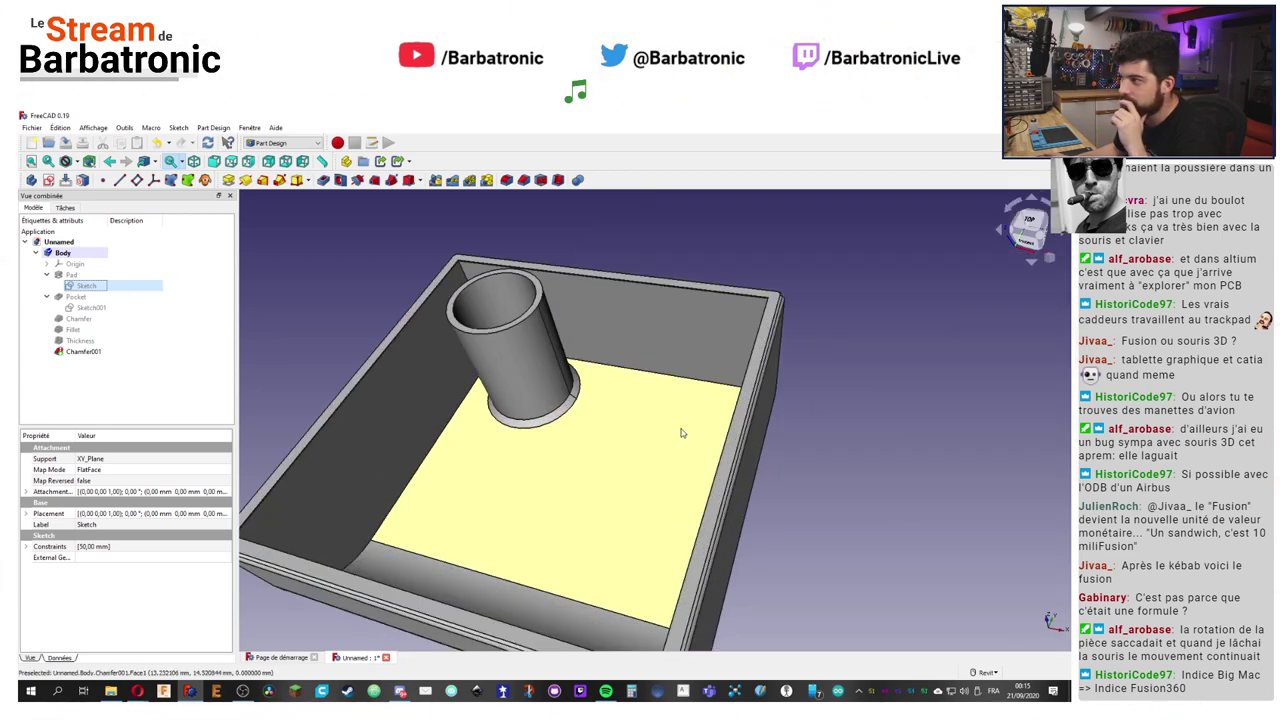
scroll(502, 365, down, 4)
scroll(300, 330, up, 1)
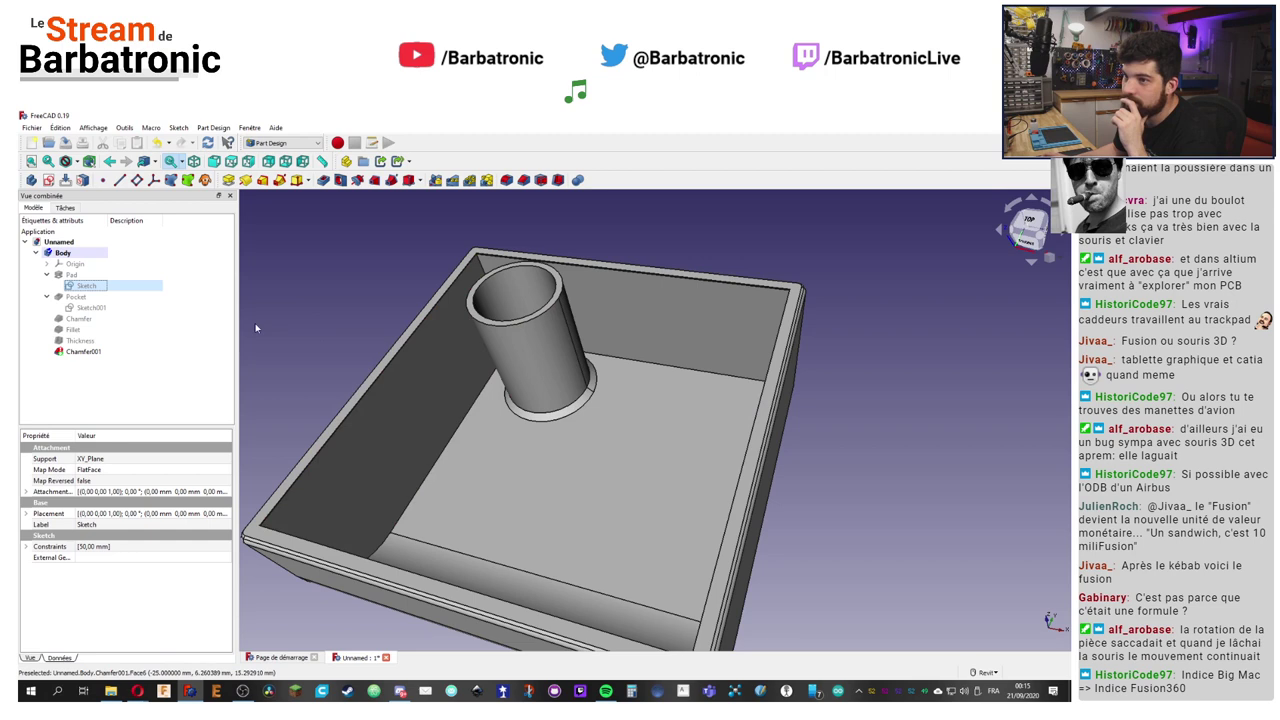
right_click(101, 287)
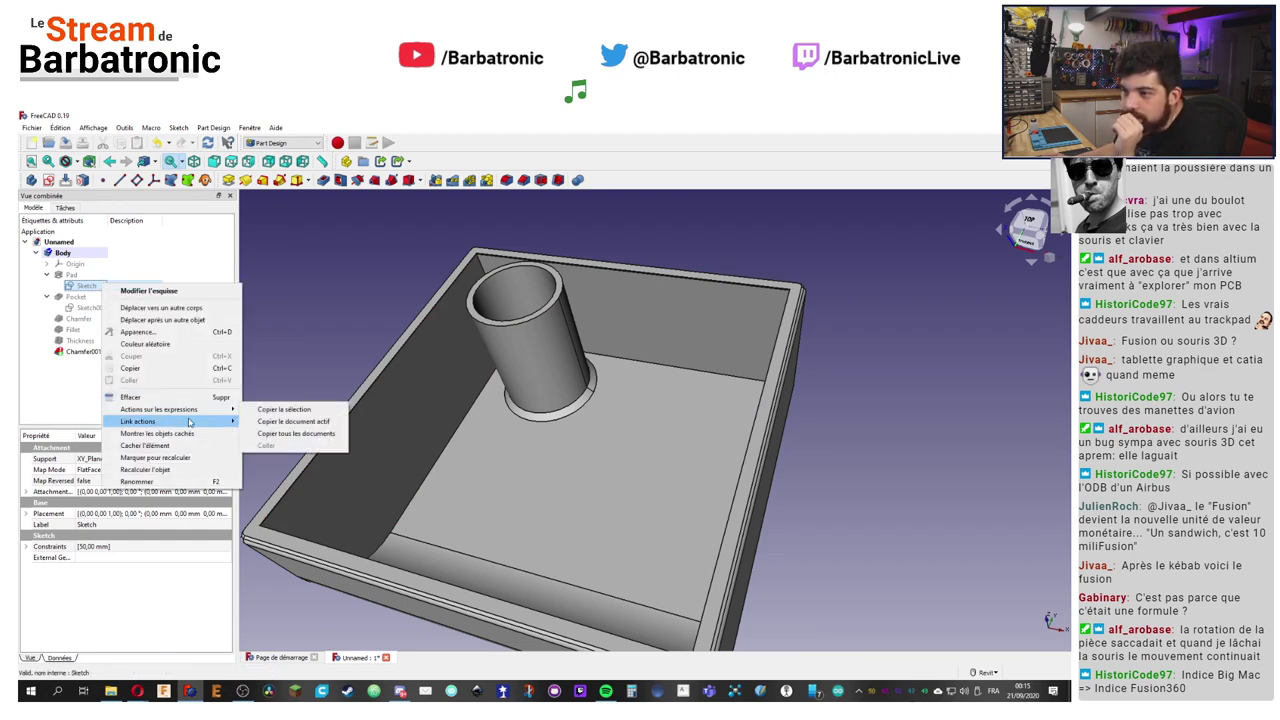
mouse_move(176, 421)
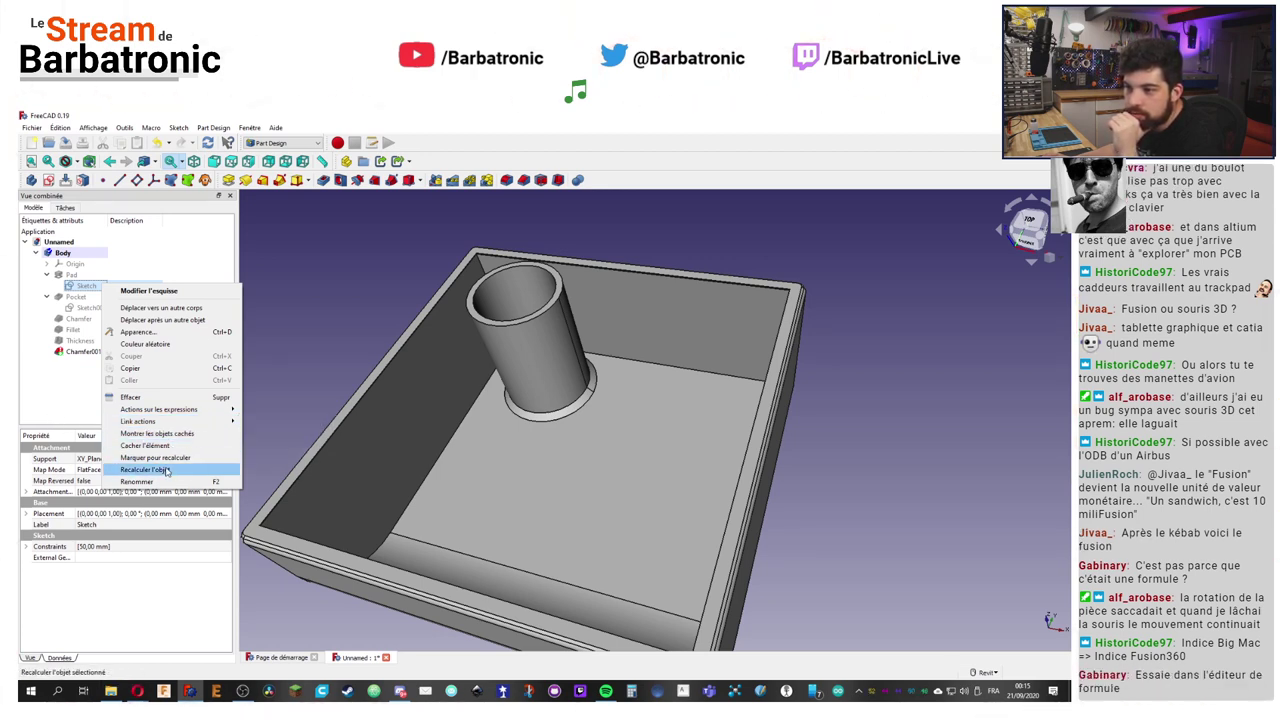
click(50, 416)
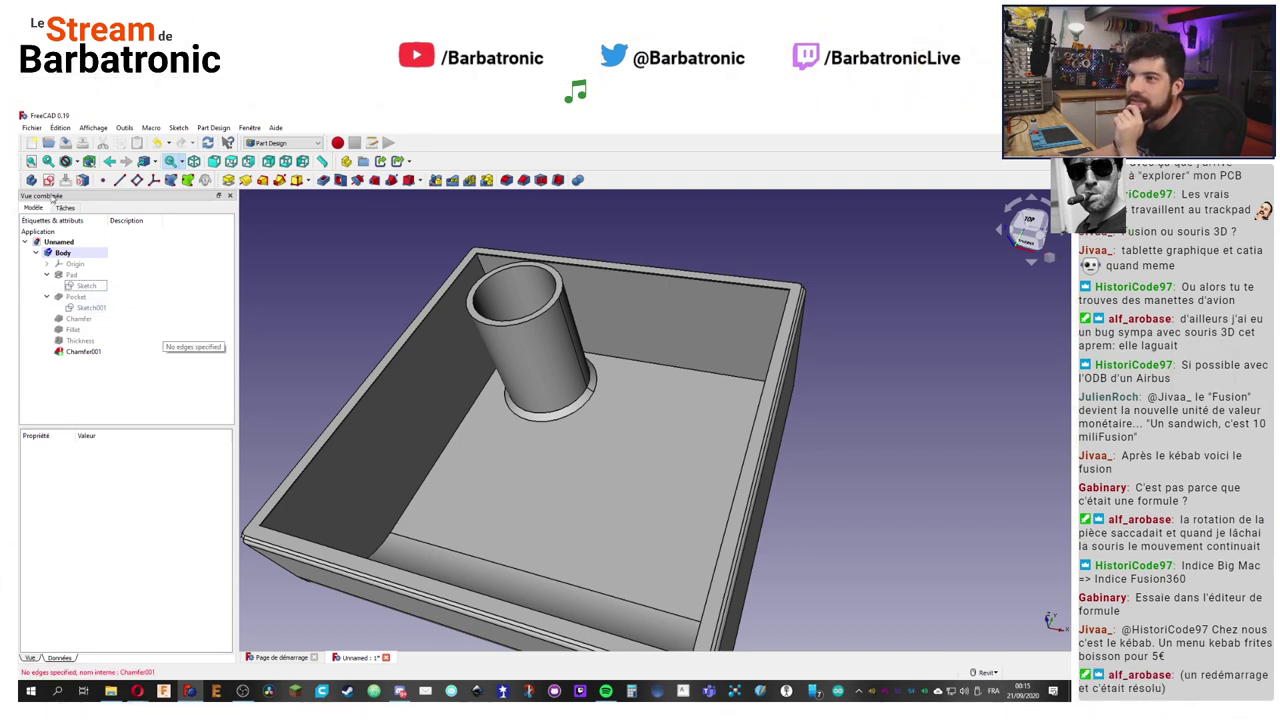
click(313, 145)
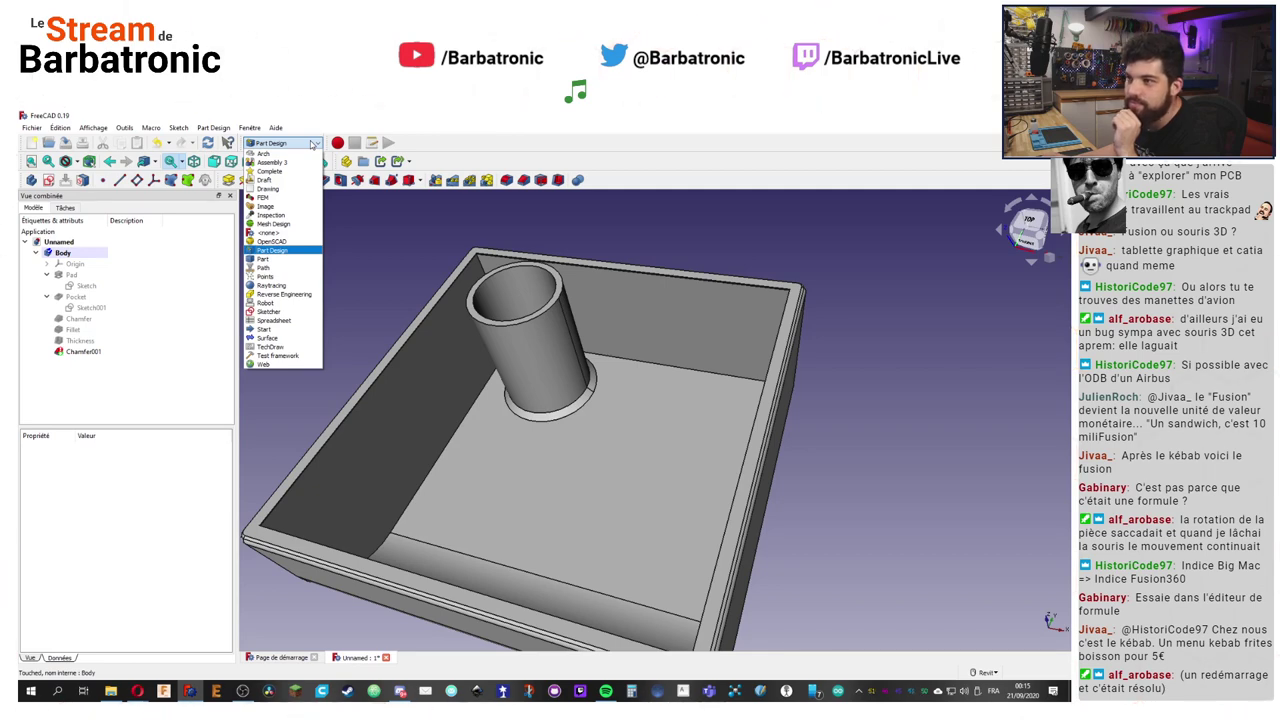
Step: Move the 10 mm circle in Sketch001 just left of the vertical axis and close the sketch
click(313, 145)
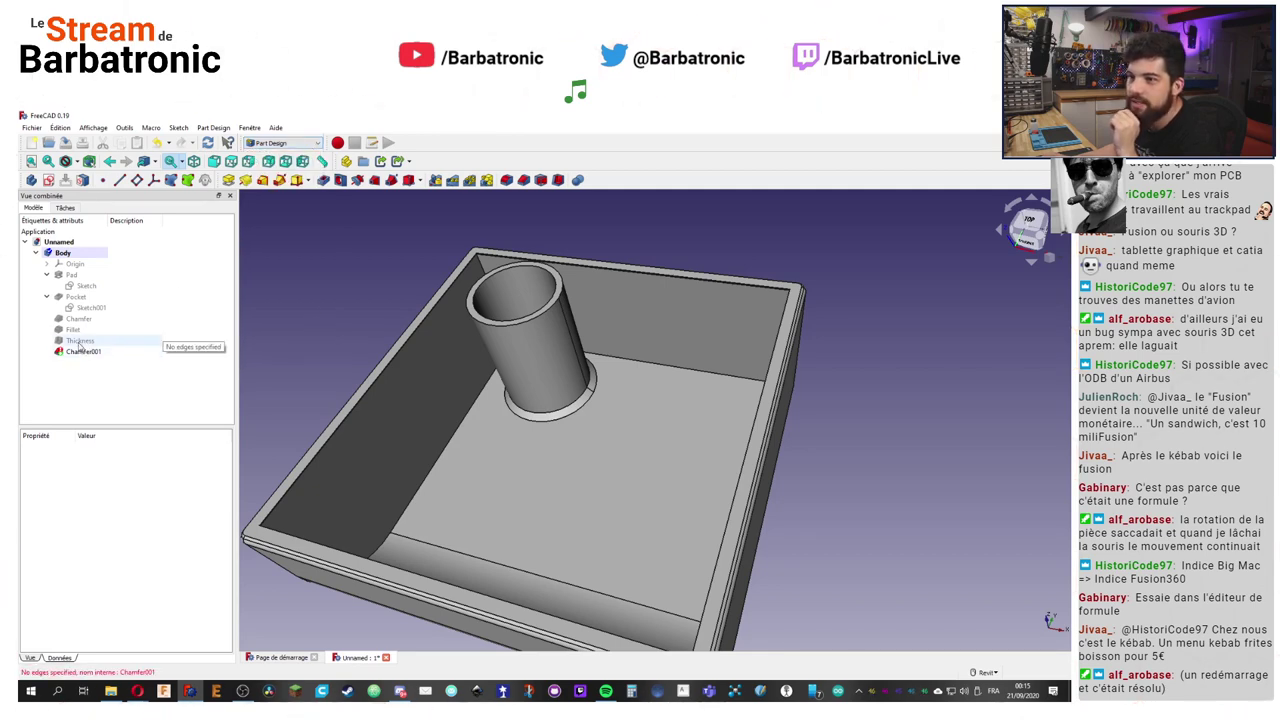
click(88, 308)
double_click(88, 309)
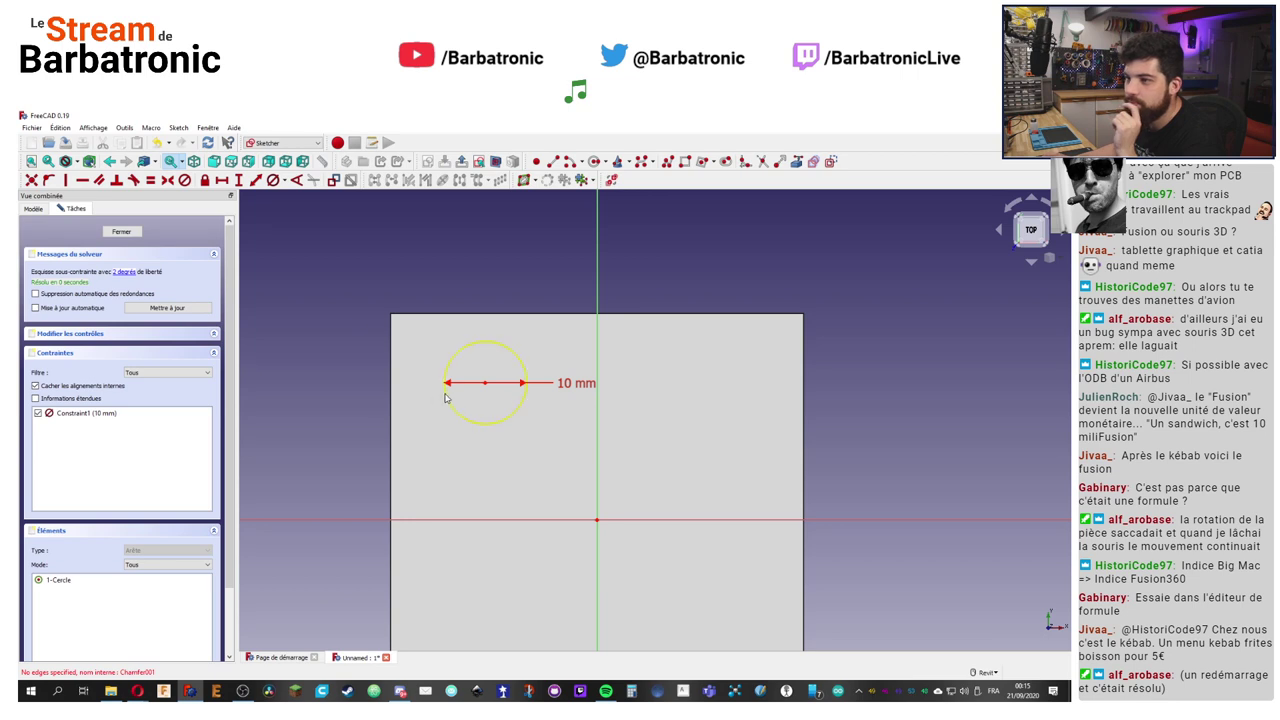
mouse_move(489, 385)
mouse_down()
mouse_move(496, 377)
mouse_move(467, 392)
mouse_up()
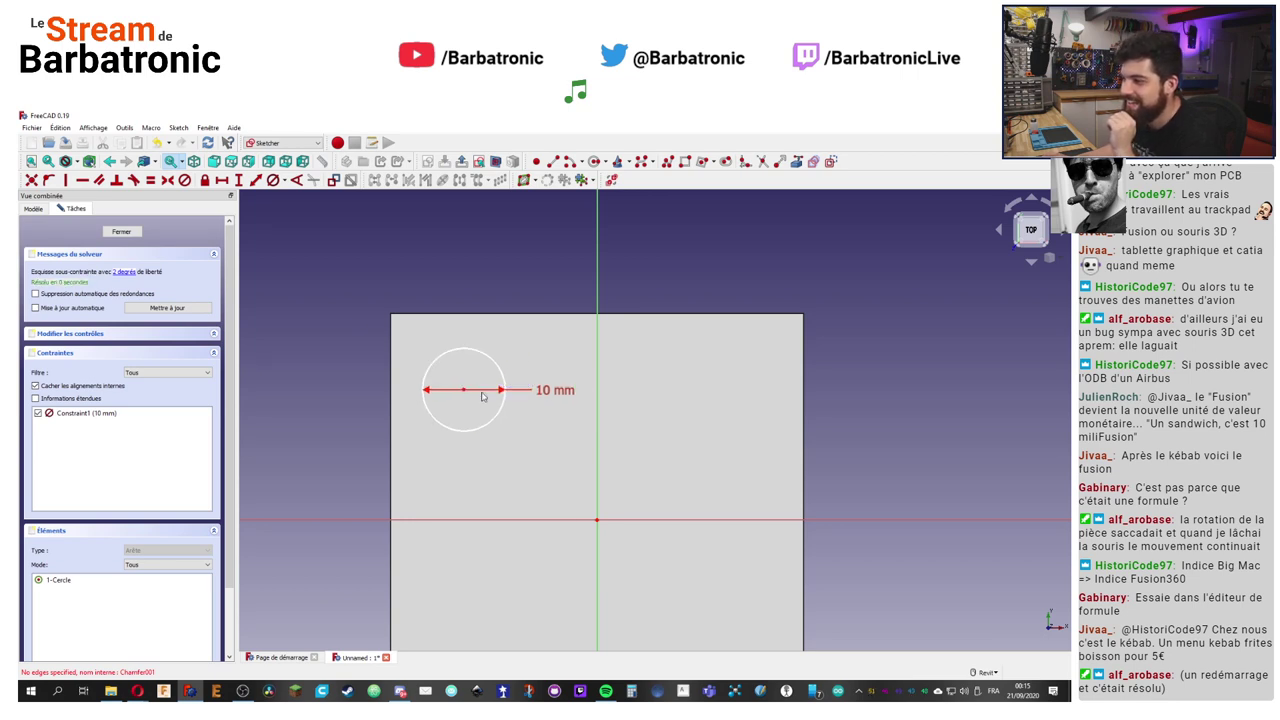
double_click(541, 391)
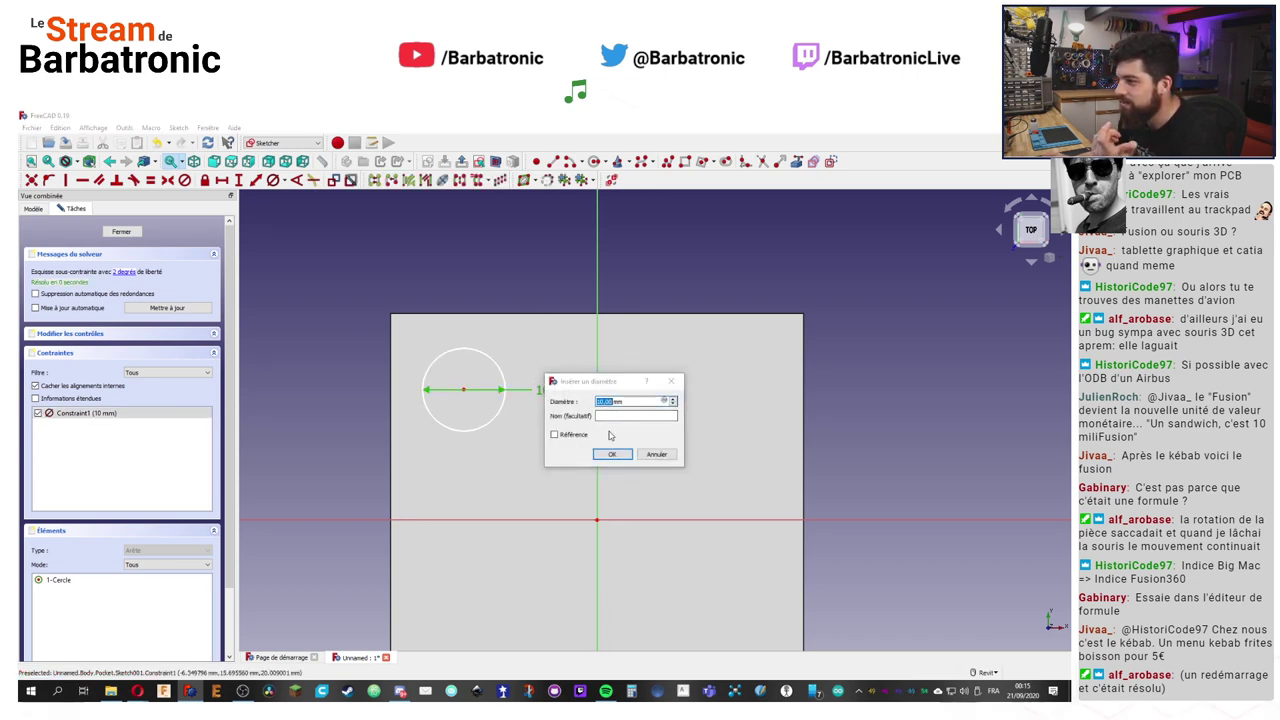
key(Return)
drag(472, 397, 553, 457)
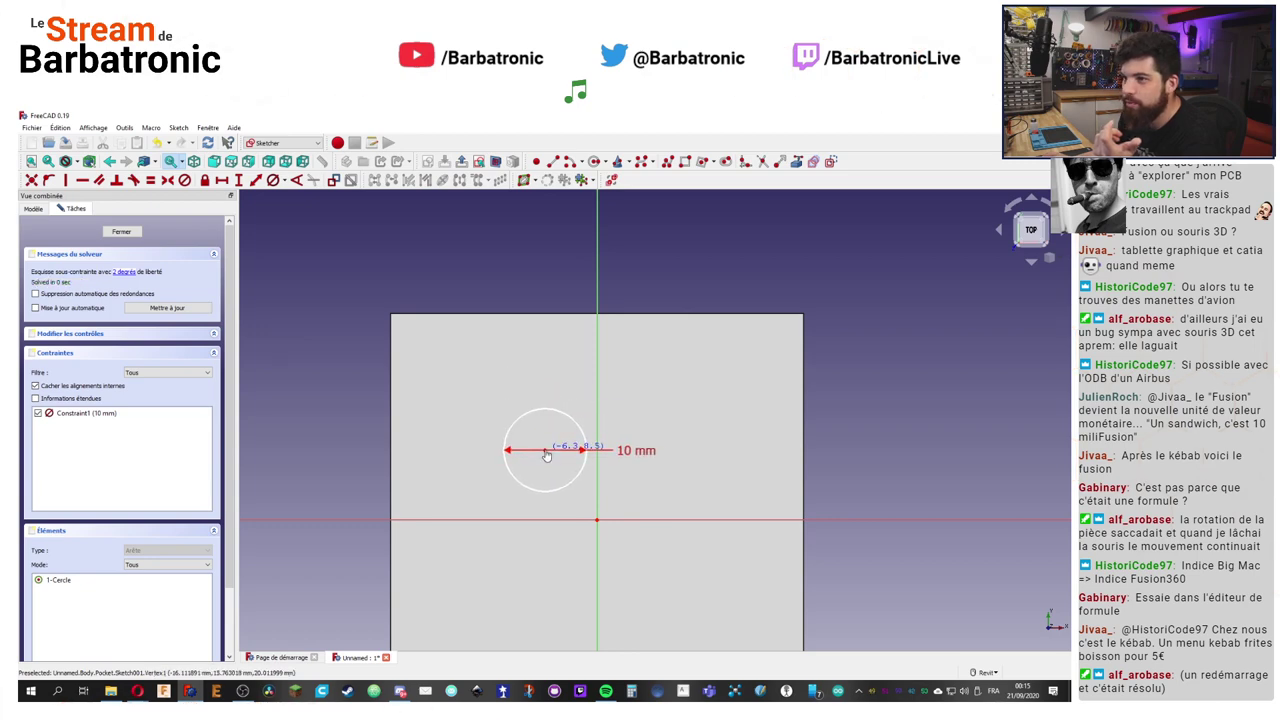
click(120, 231)
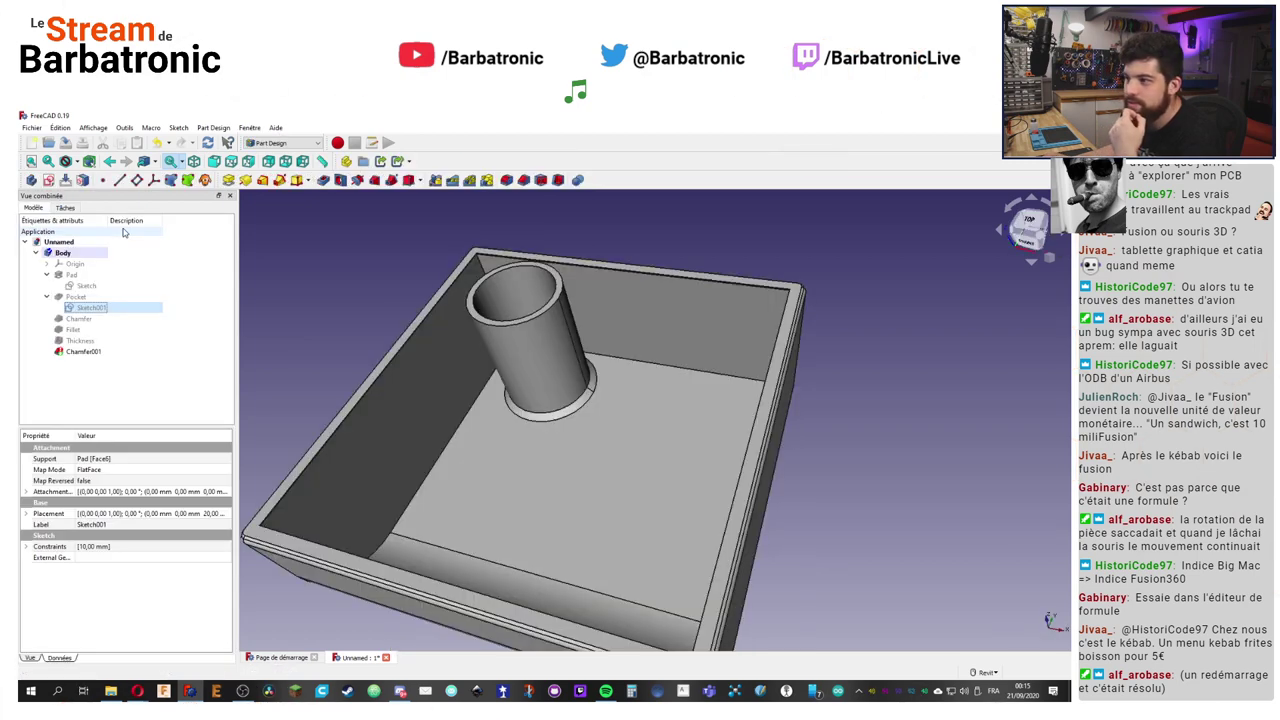
Step: Recompute the Chamfer001 feature with Recalculer l'objet
click(83, 352)
right_click(83, 353)
click(75, 354)
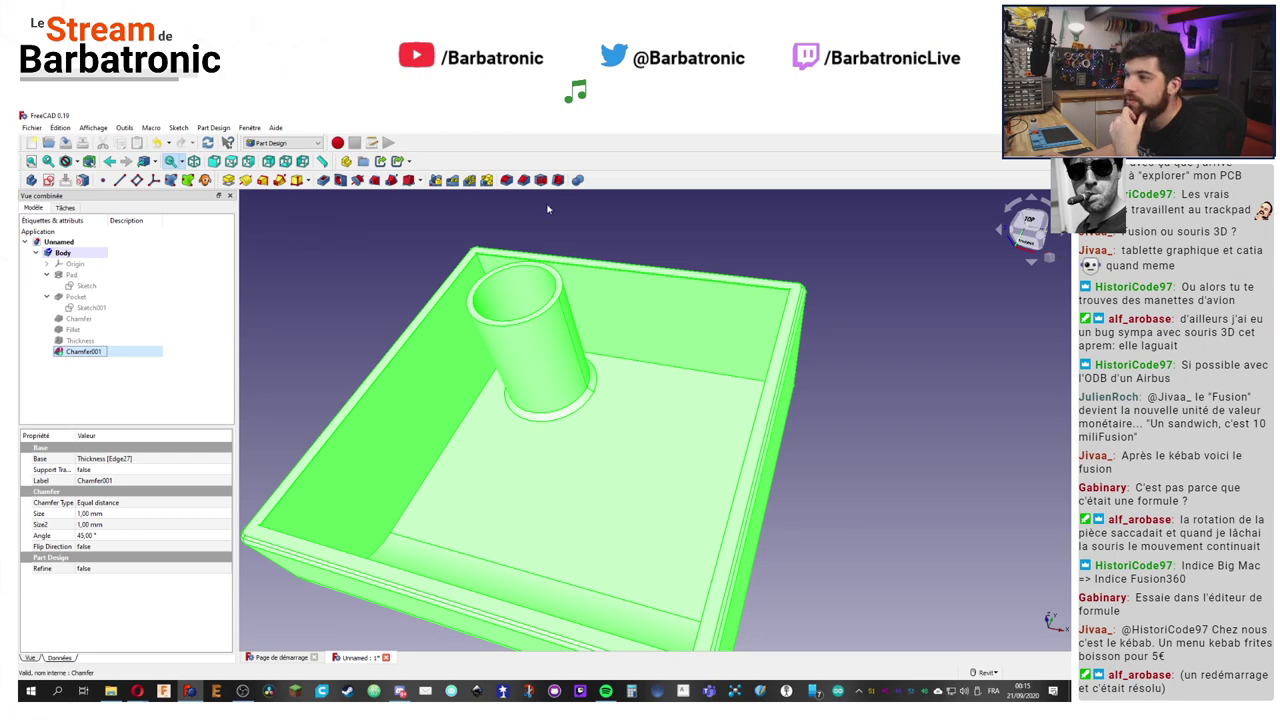
right_click(76, 354)
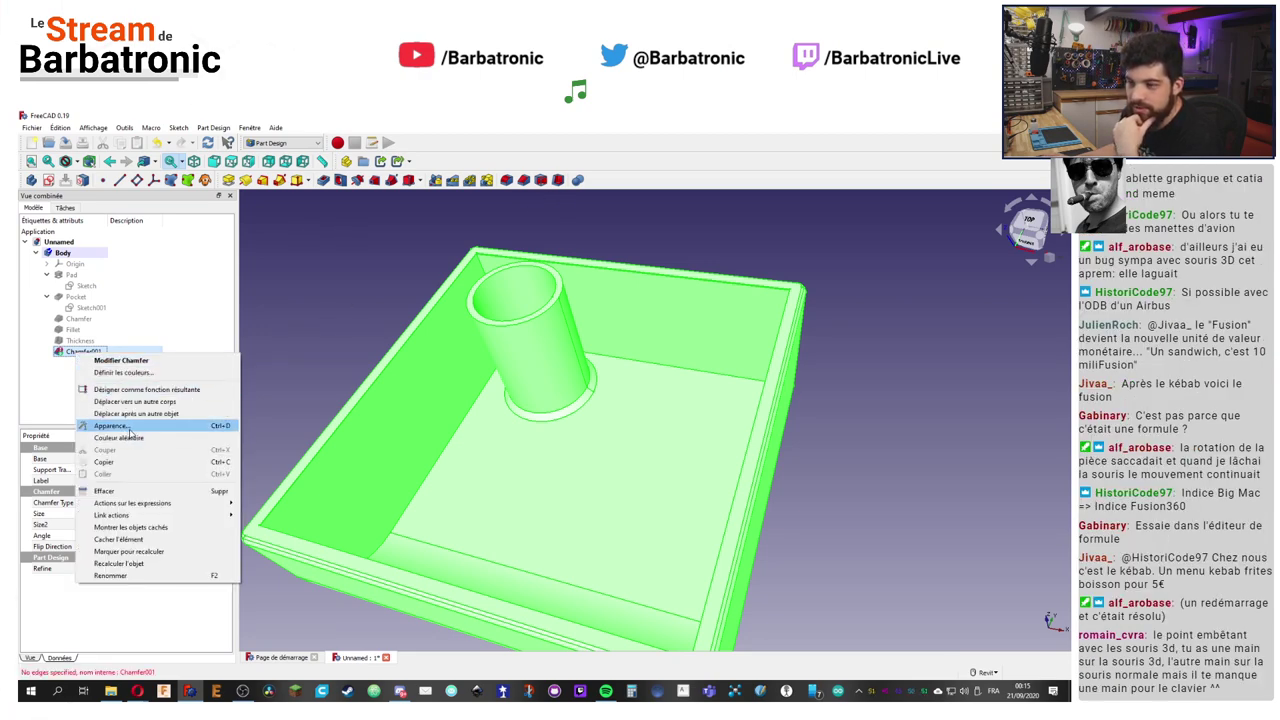
click(147, 565)
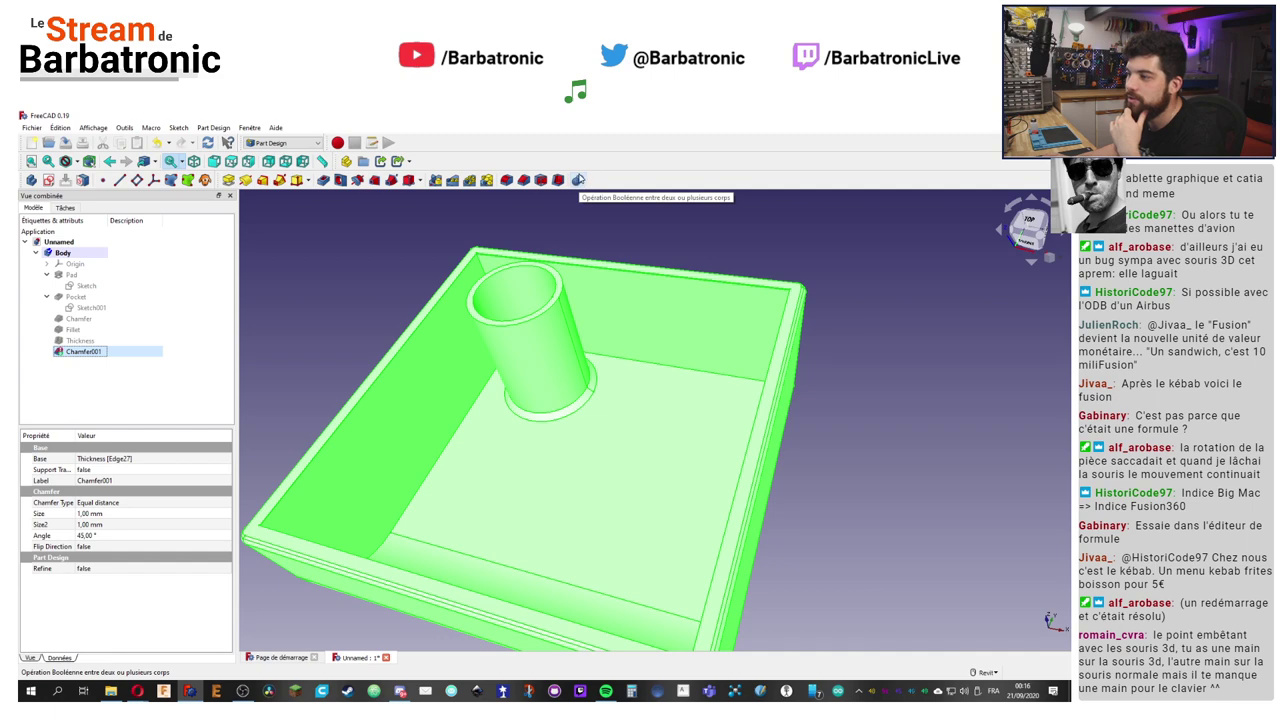
Step: Try the Boolean tool between bodies, then clear the selection
click(579, 180)
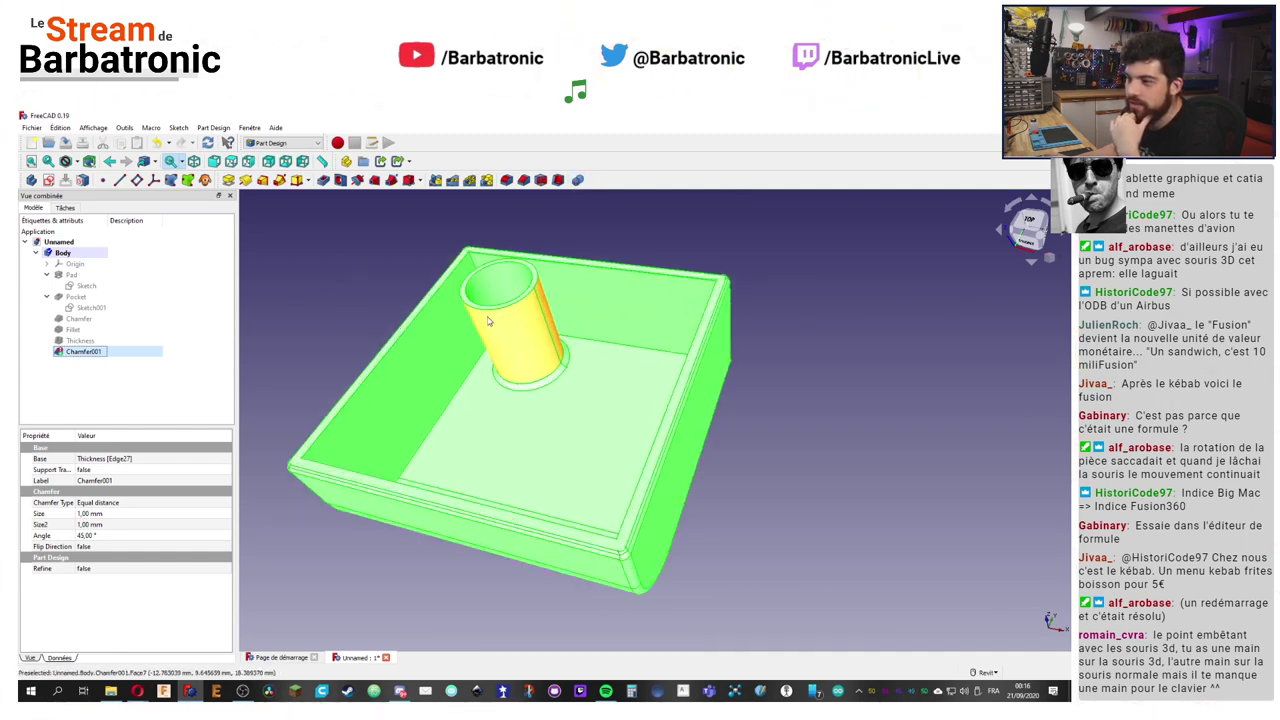
click(329, 277)
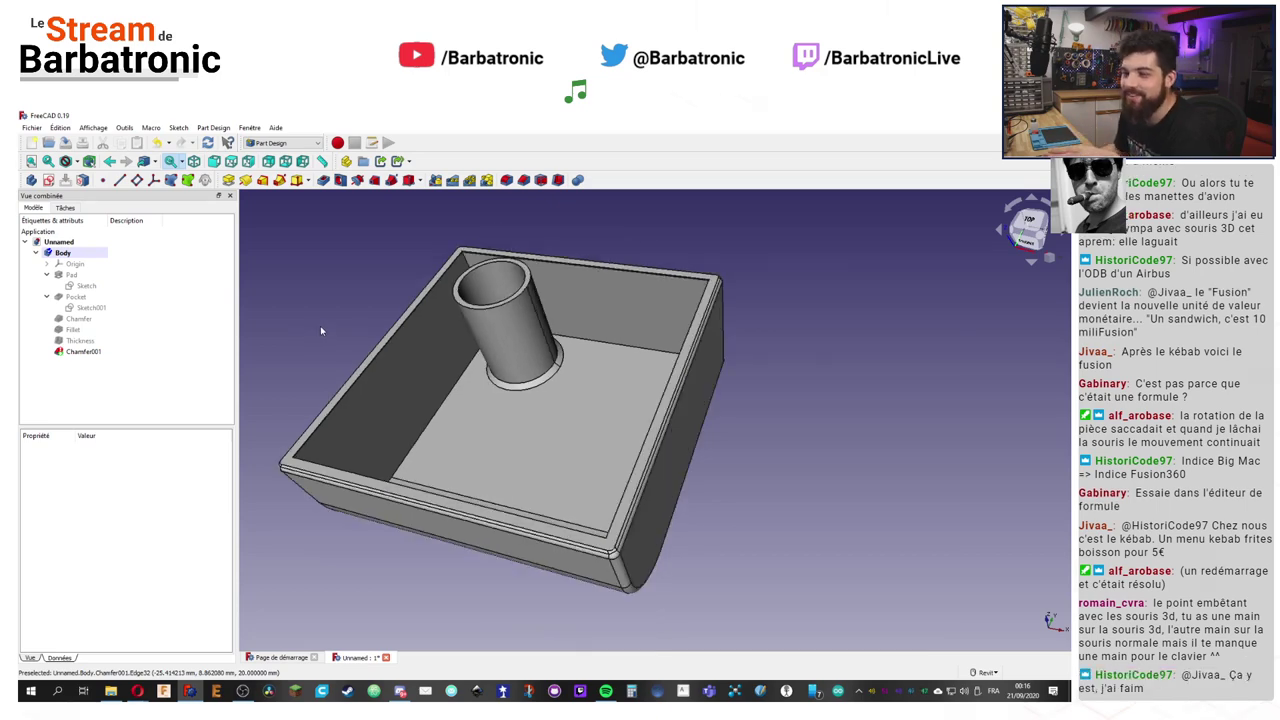
scroll(330, 330, up, 2)
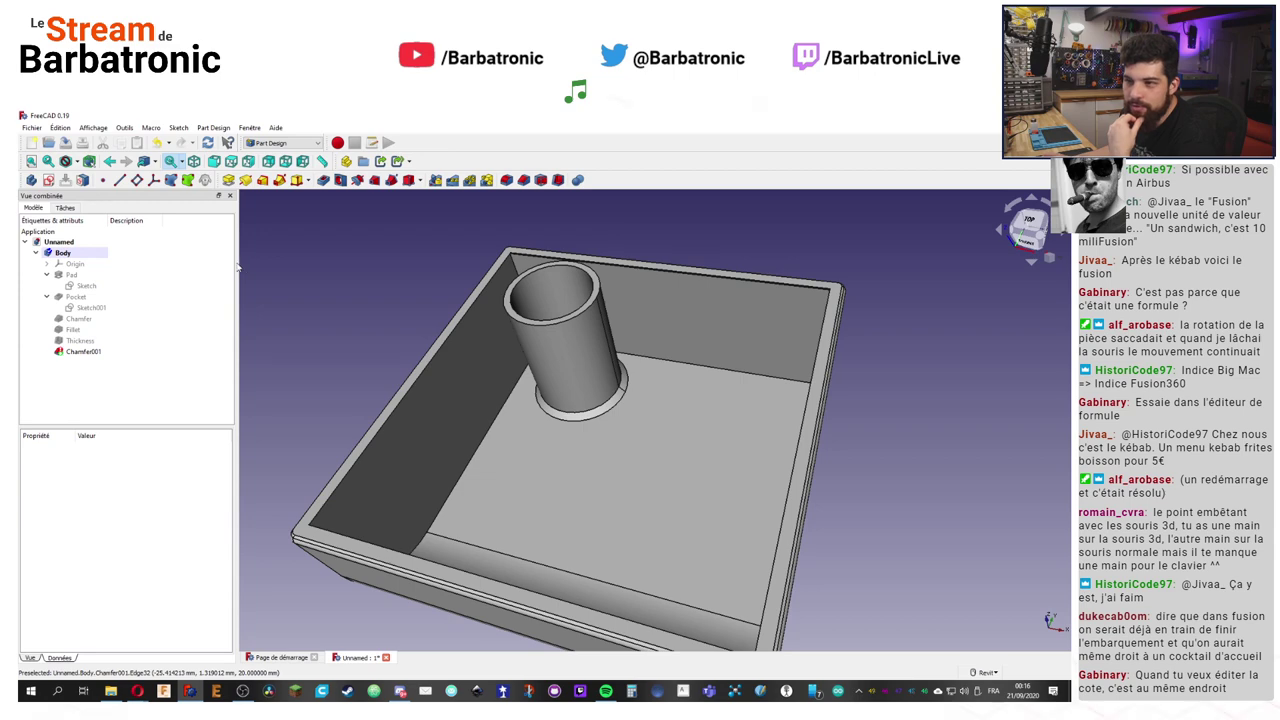
Step: Open the base sketch, inspect the 50 mm Constraint14 without changing it, and close the sketch
double_click(88, 286)
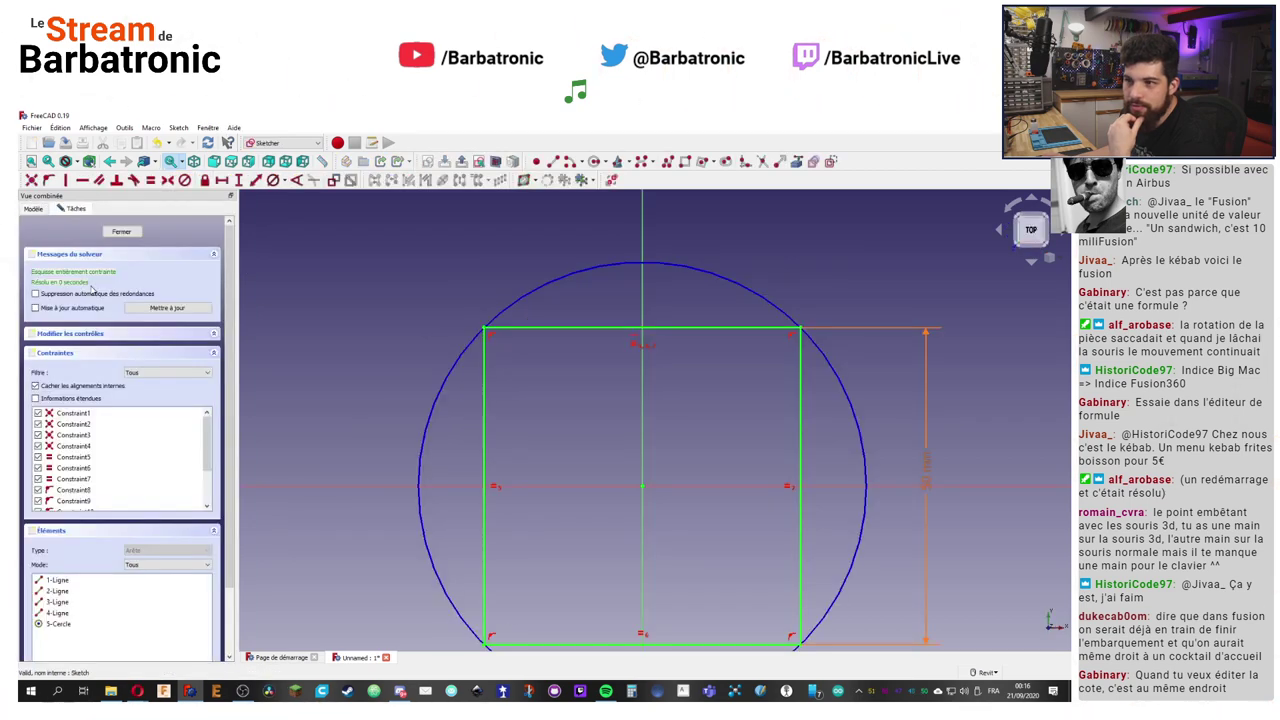
double_click(924, 450)
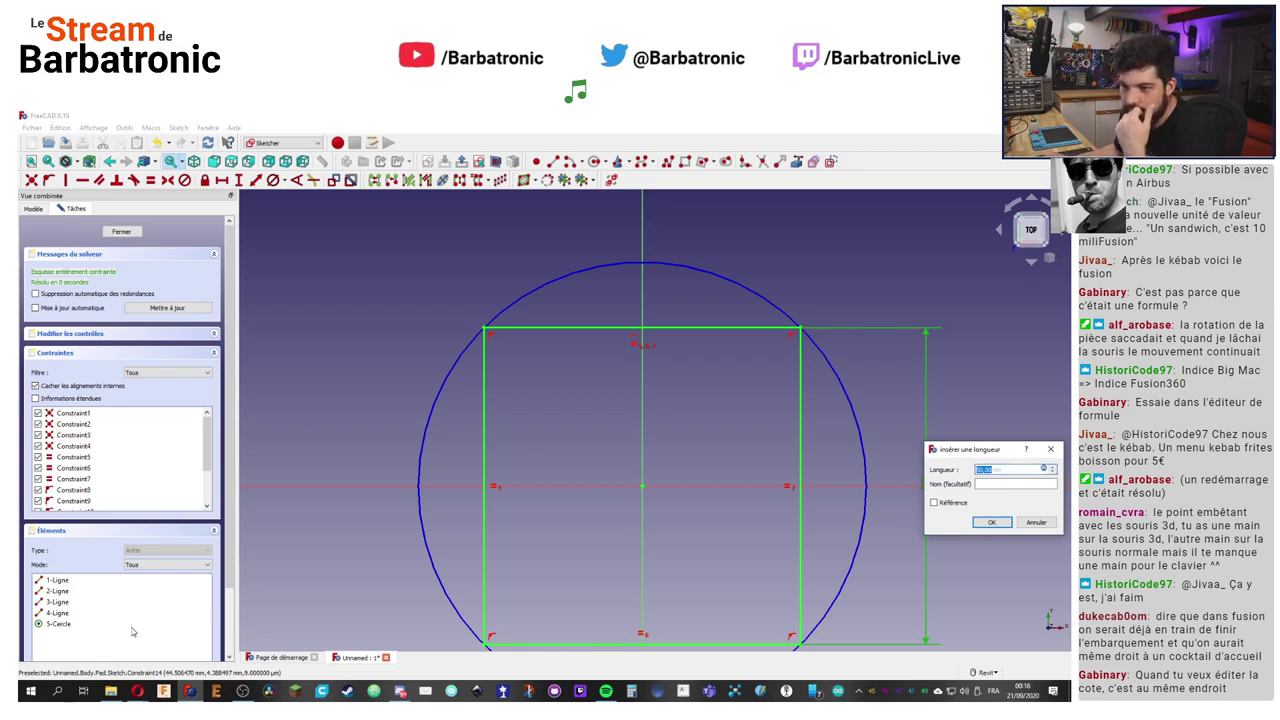
click(992, 522)
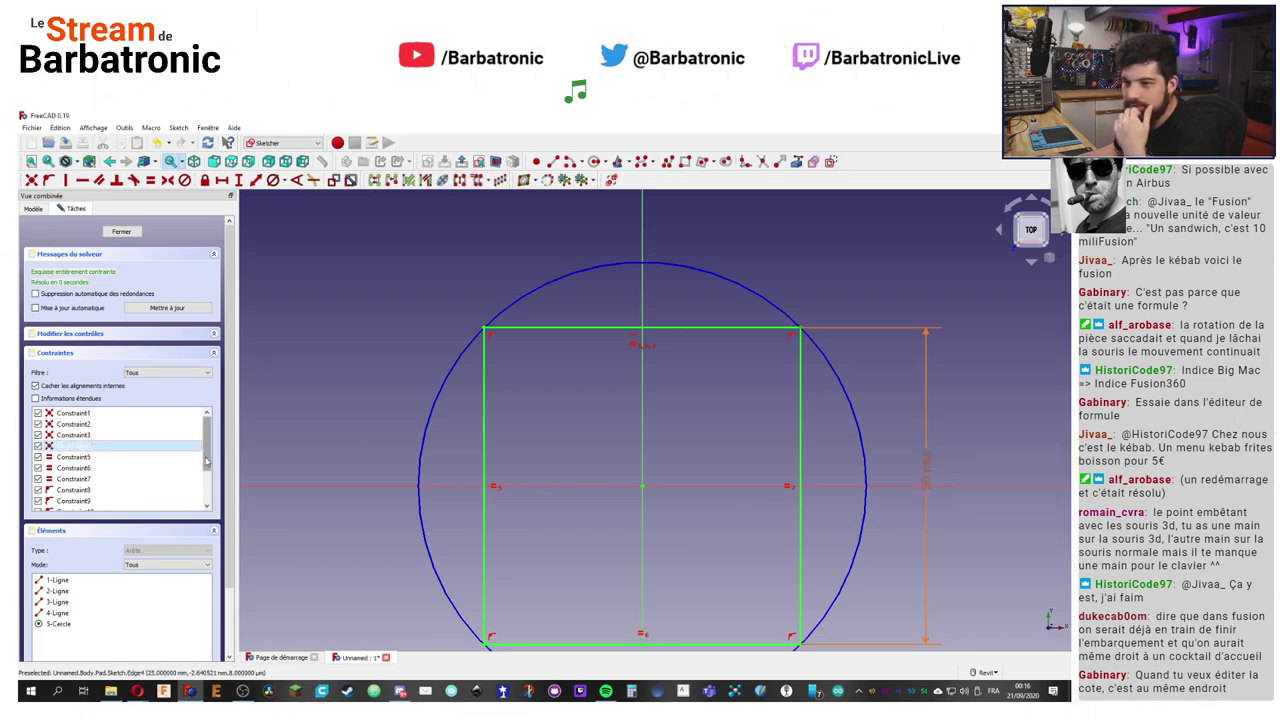
scroll(208, 502, down, 3)
double_click(100, 500)
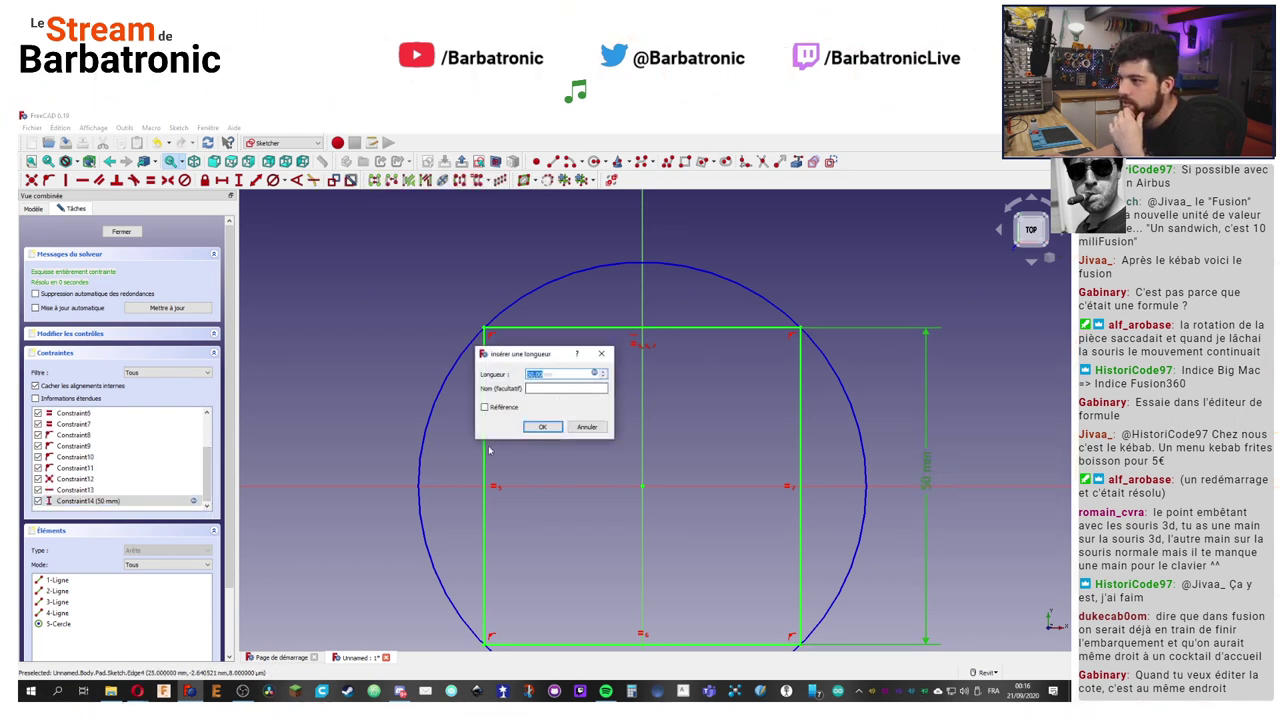
click(586, 427)
right_click(86, 504)
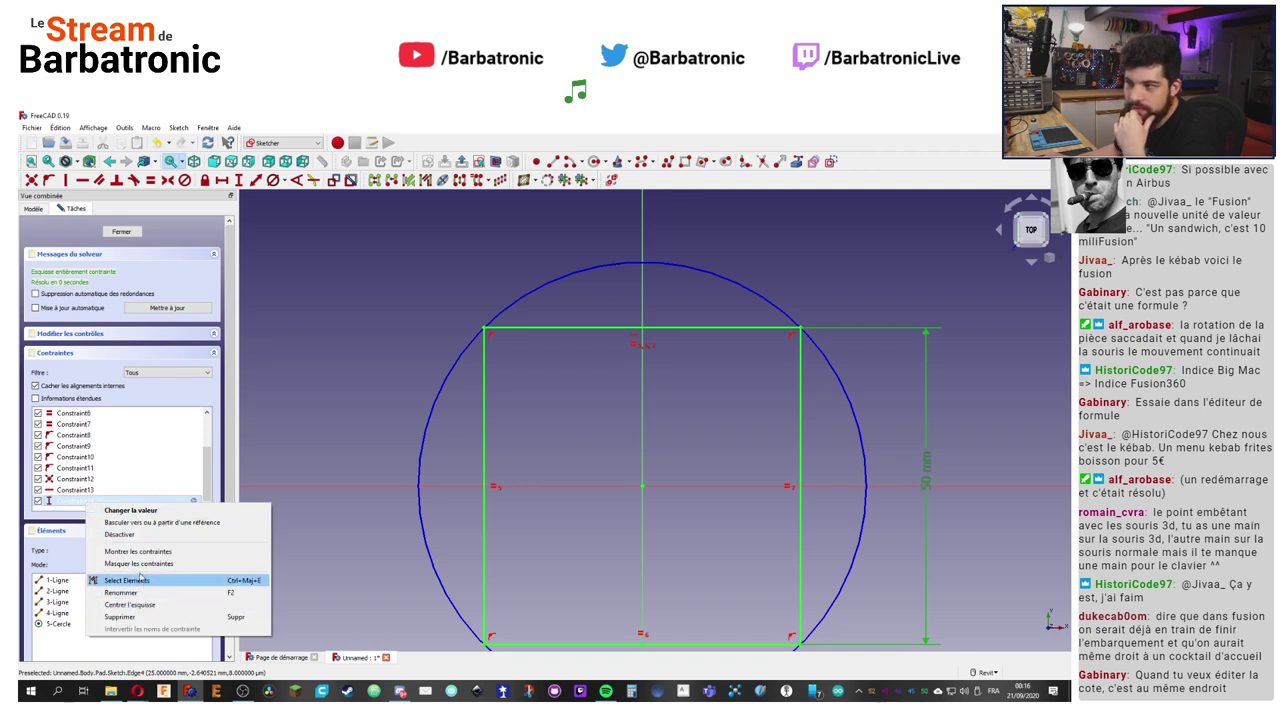
click(307, 380)
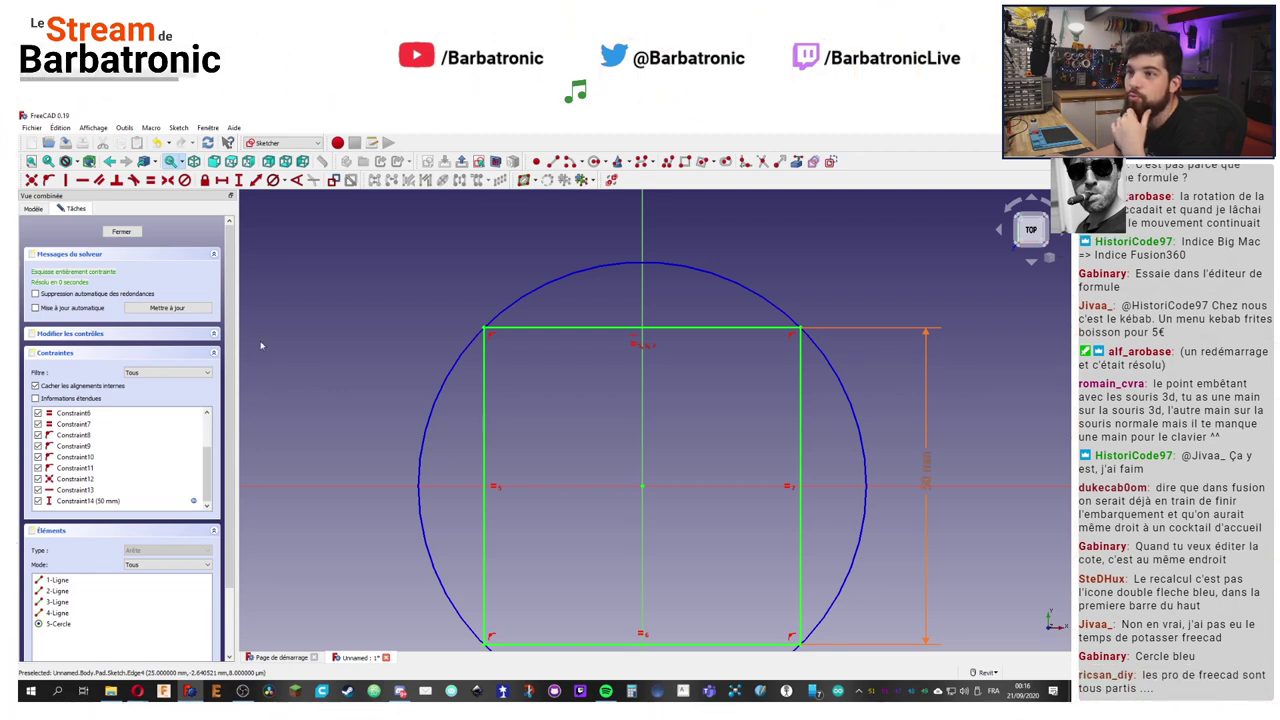
click(209, 146)
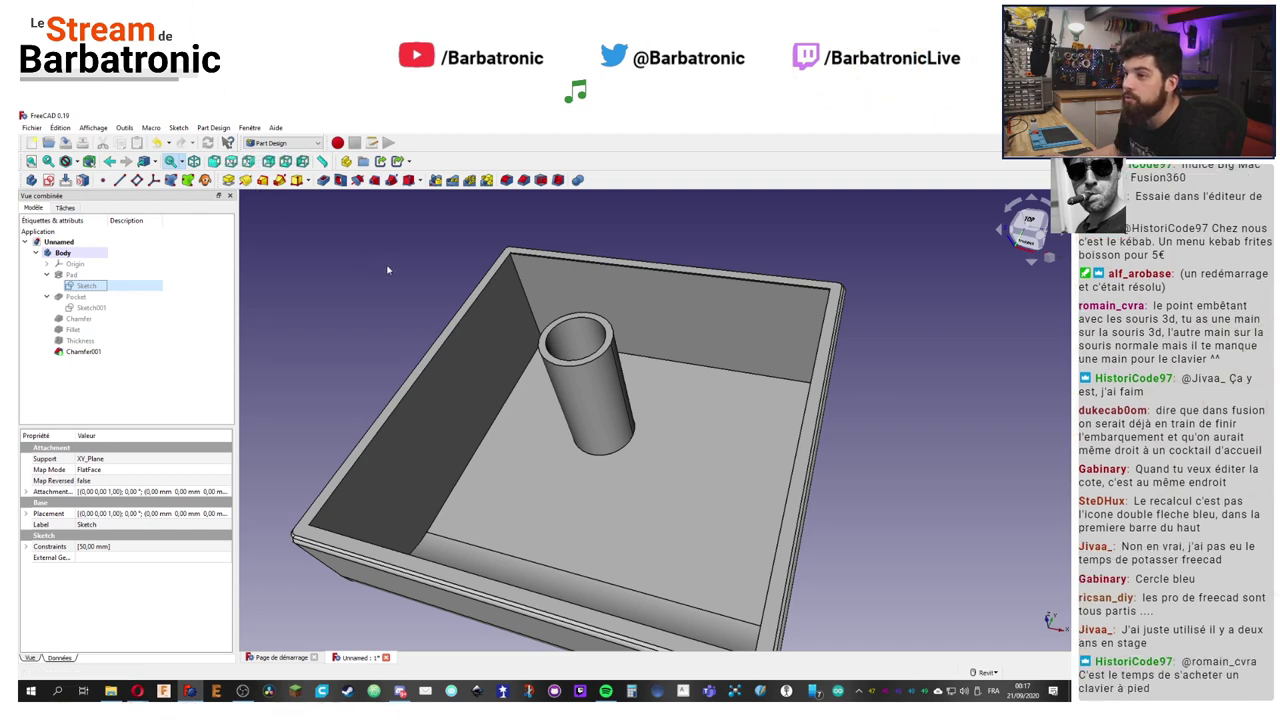
Step: Move the 10 mm hole circle in Sketch001 to the right of the centre axis
double_click(90, 308)
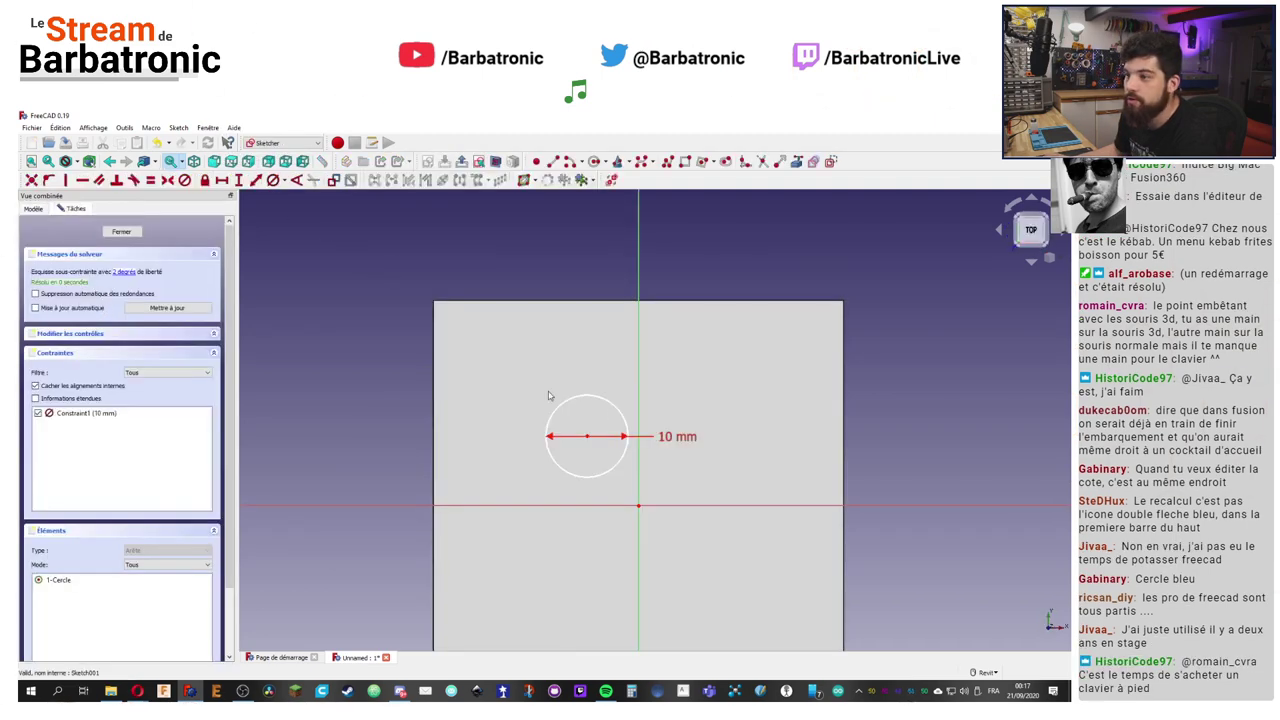
drag(587, 436, 708, 455)
click(133, 232)
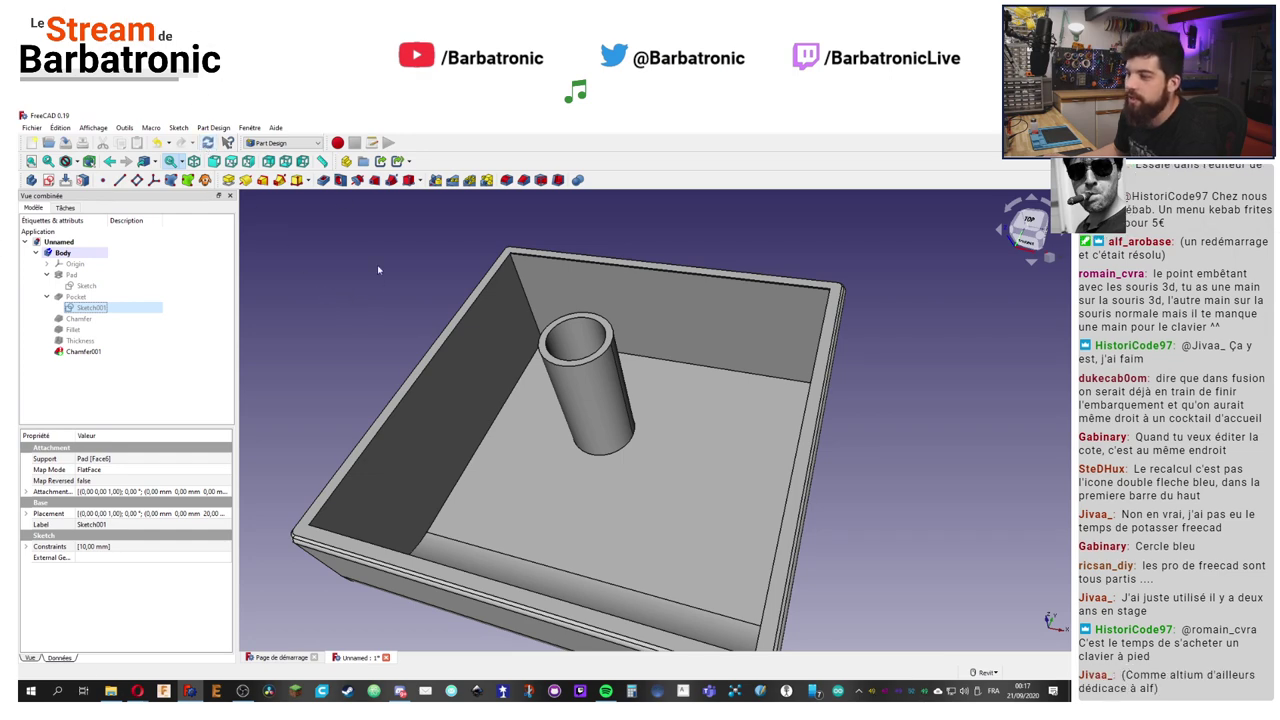
Step: Open and close the block's square sketch, then orbit the box to tilt it toward the viewer
double_click(88, 286)
click(121, 232)
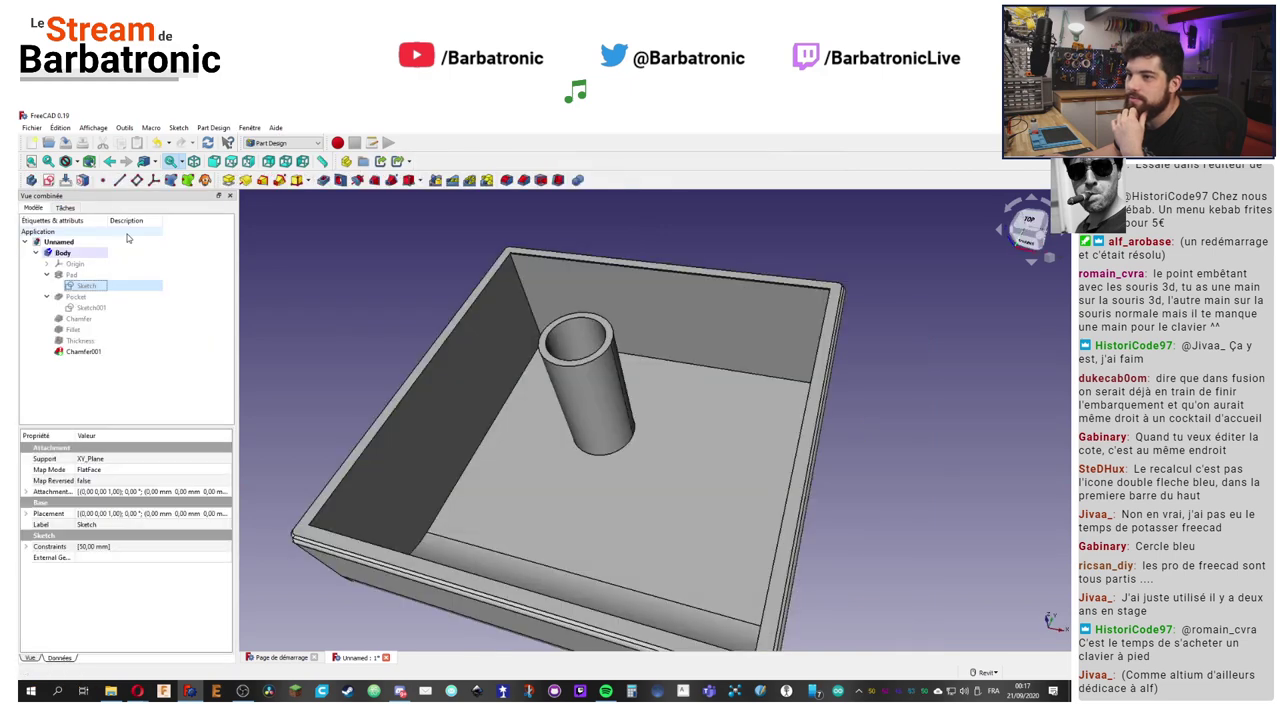
right_click(93, 288)
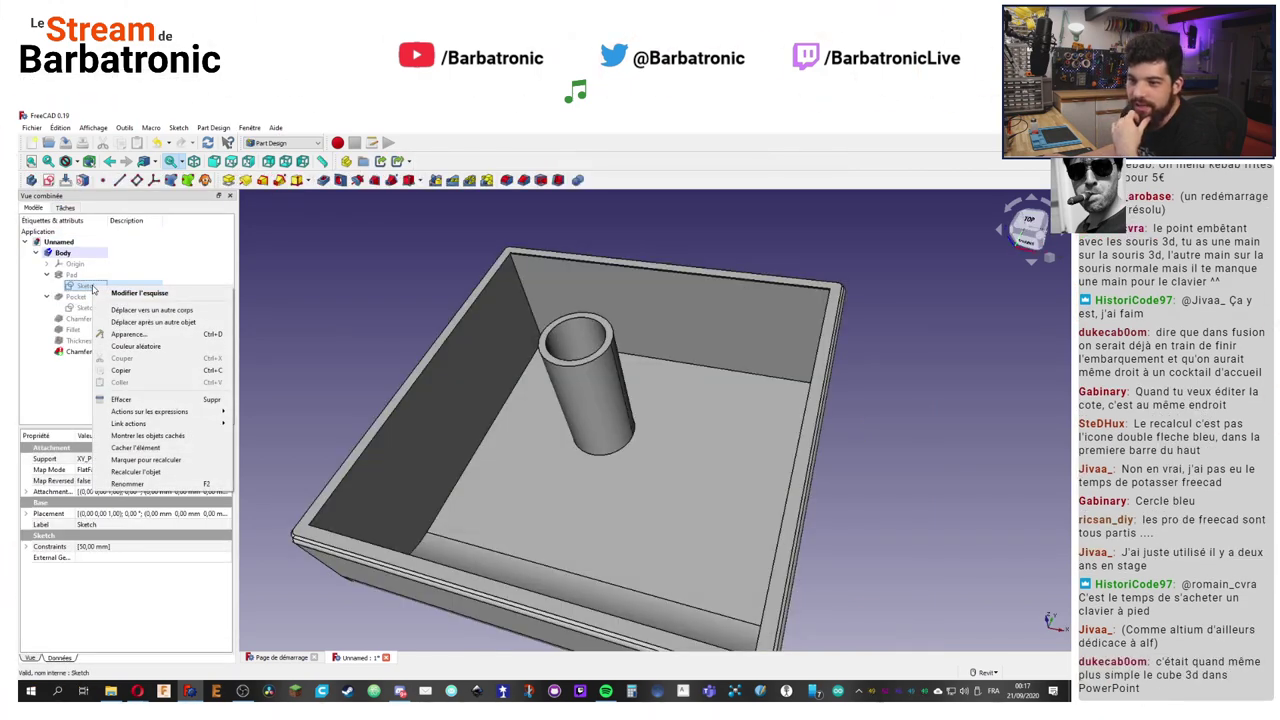
click(133, 262)
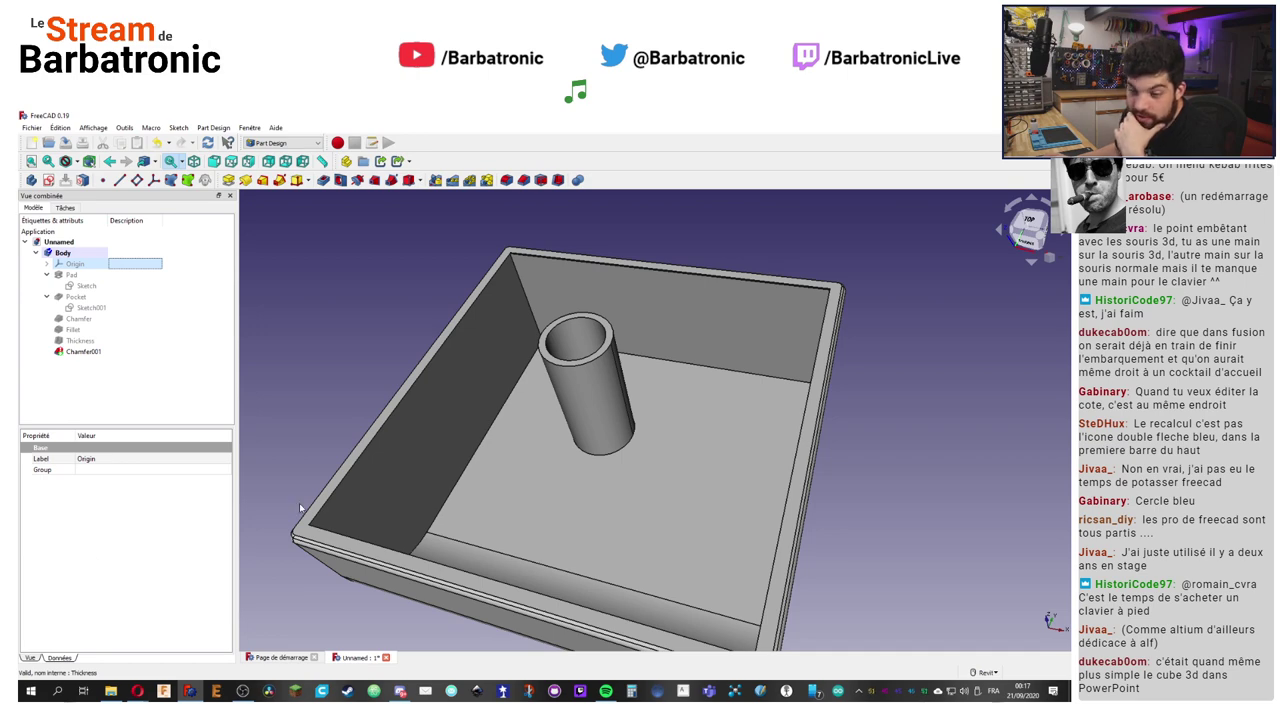
click(340, 344)
shift+middle_drag(340, 344, 362, 318)
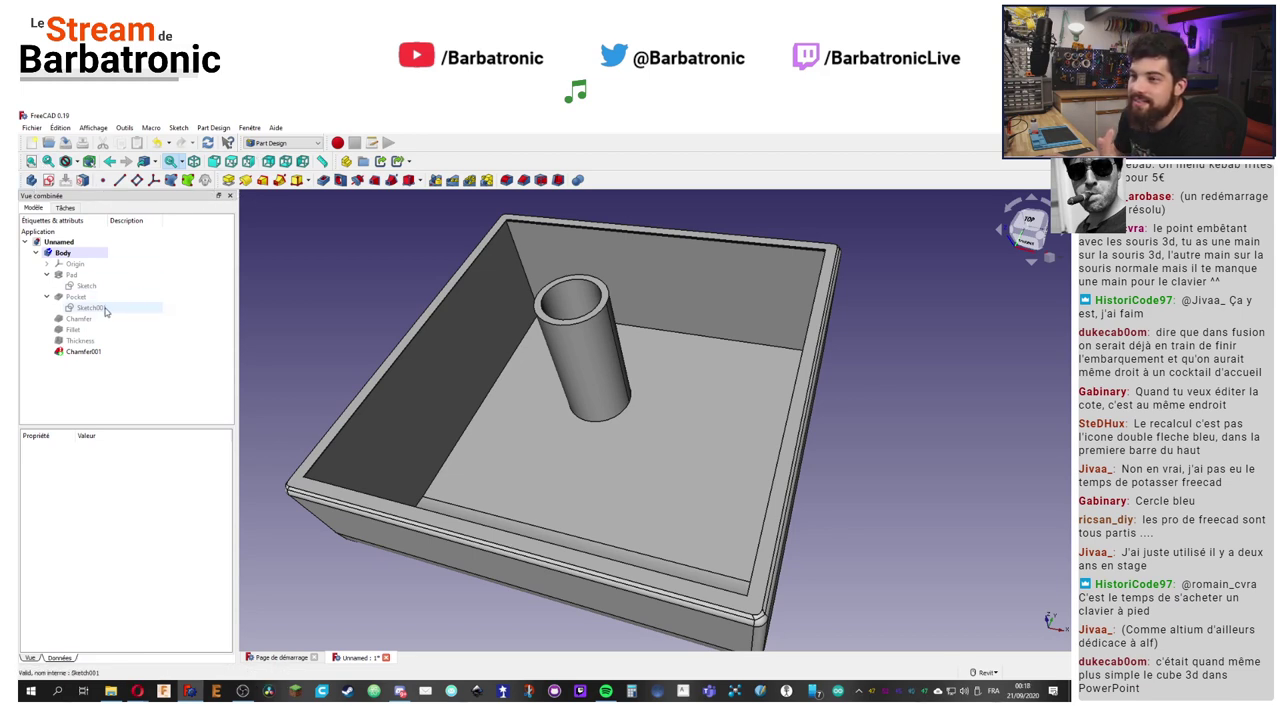
Step: Move the hole circle below and left of centre with Mise à jour automatique enabled
double_click(92, 308)
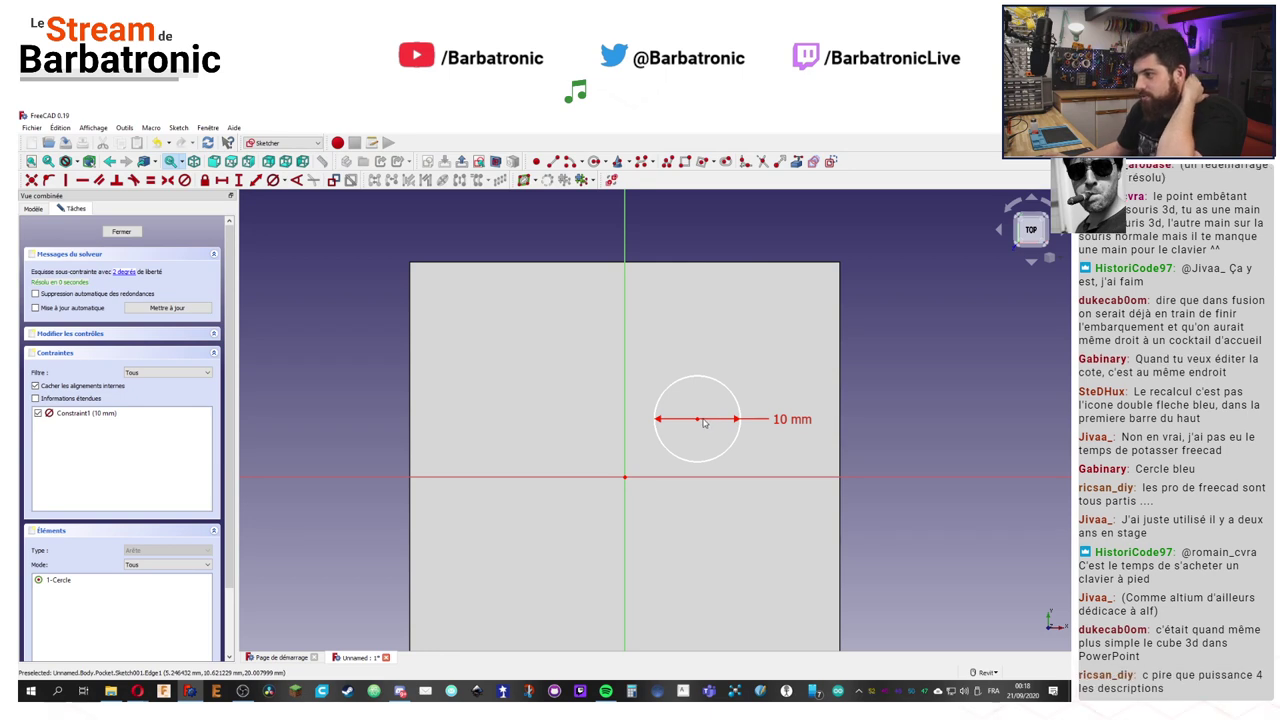
drag(697, 419, 567, 543)
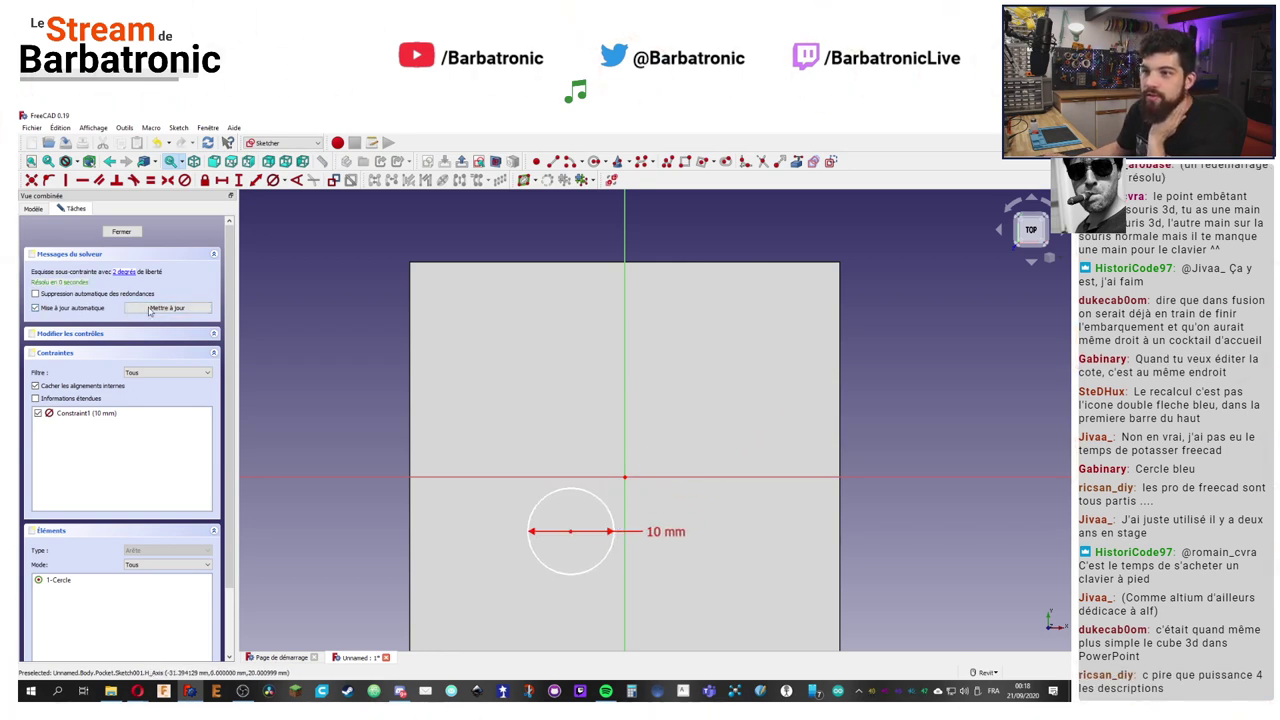
click(172, 314)
click(121, 232)
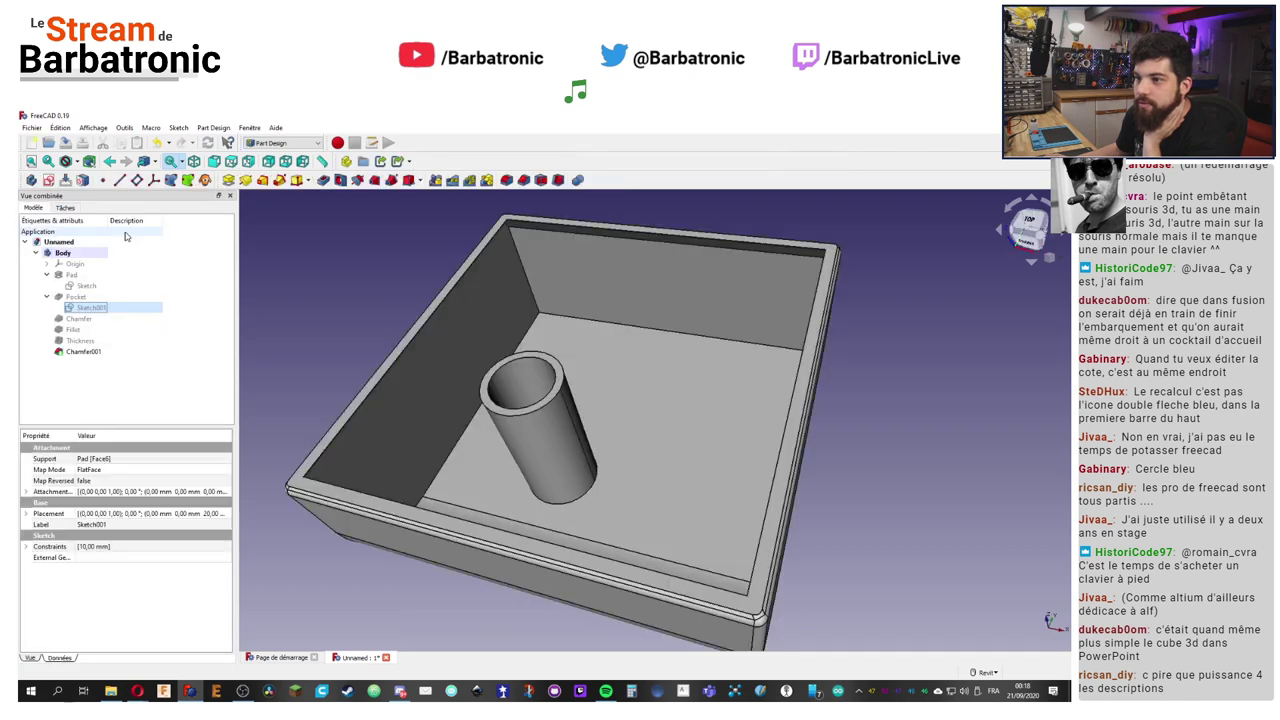
Step: Open and close the square sketch and Sketch001 again to check the model
double_click(88, 286)
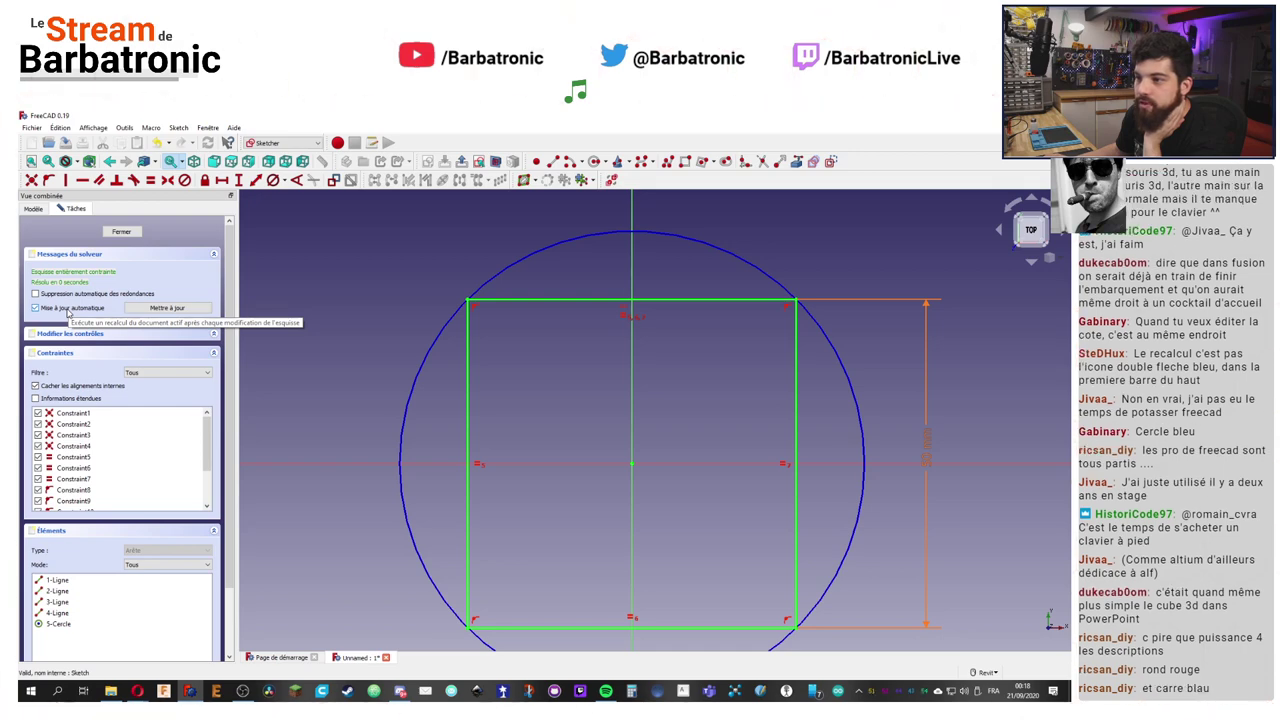
click(121, 232)
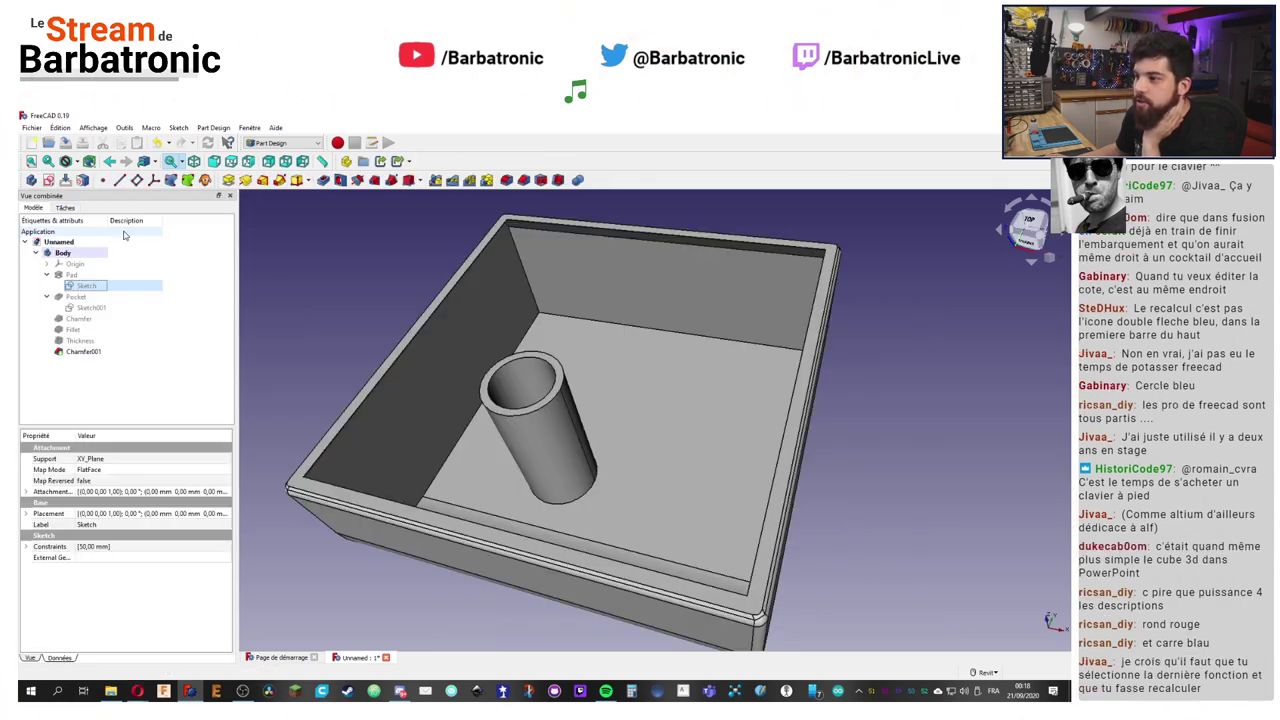
double_click(89, 308)
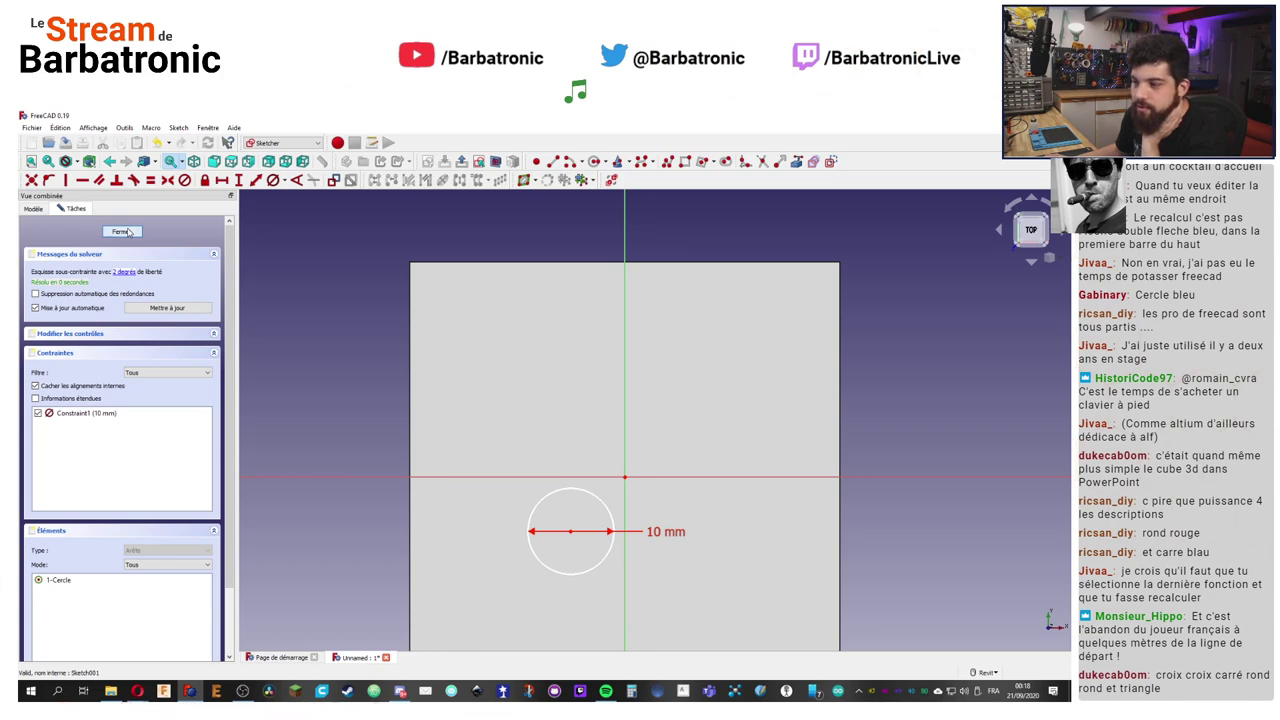
click(125, 232)
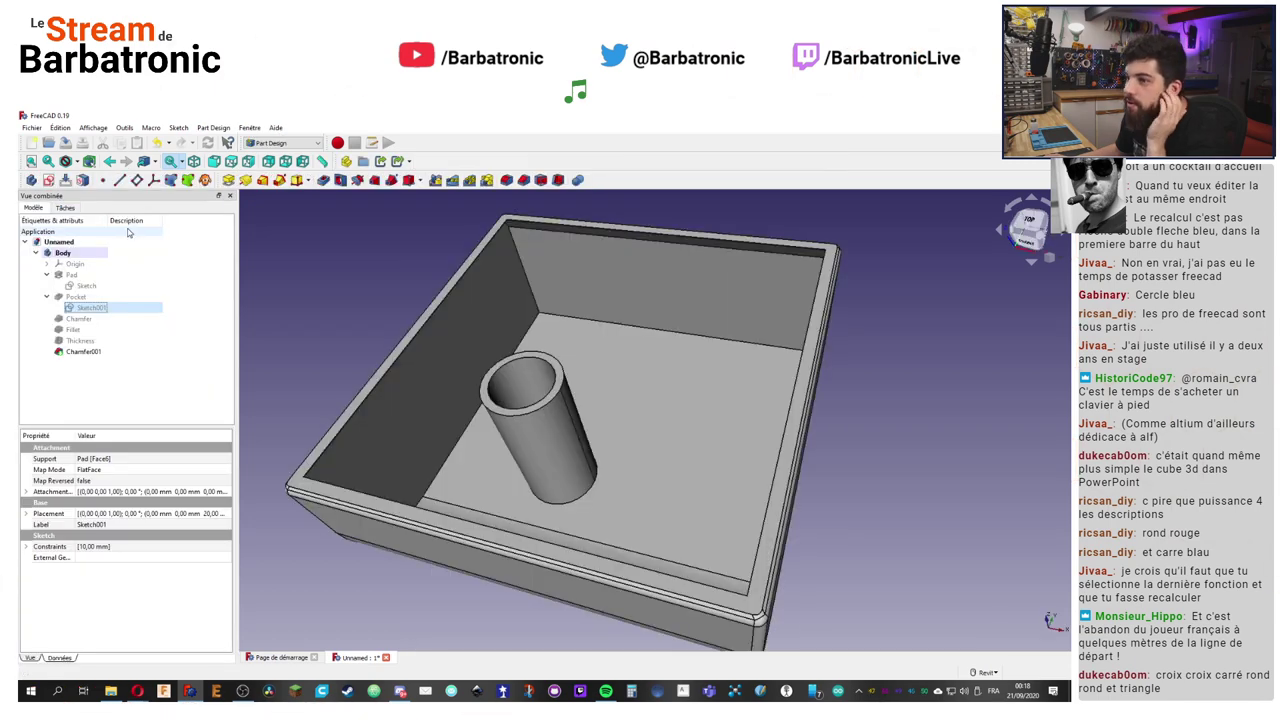
Step: Replace the square's 50 mm vertical dimension with a 40 mm length constraint and close the sketch
double_click(85, 285)
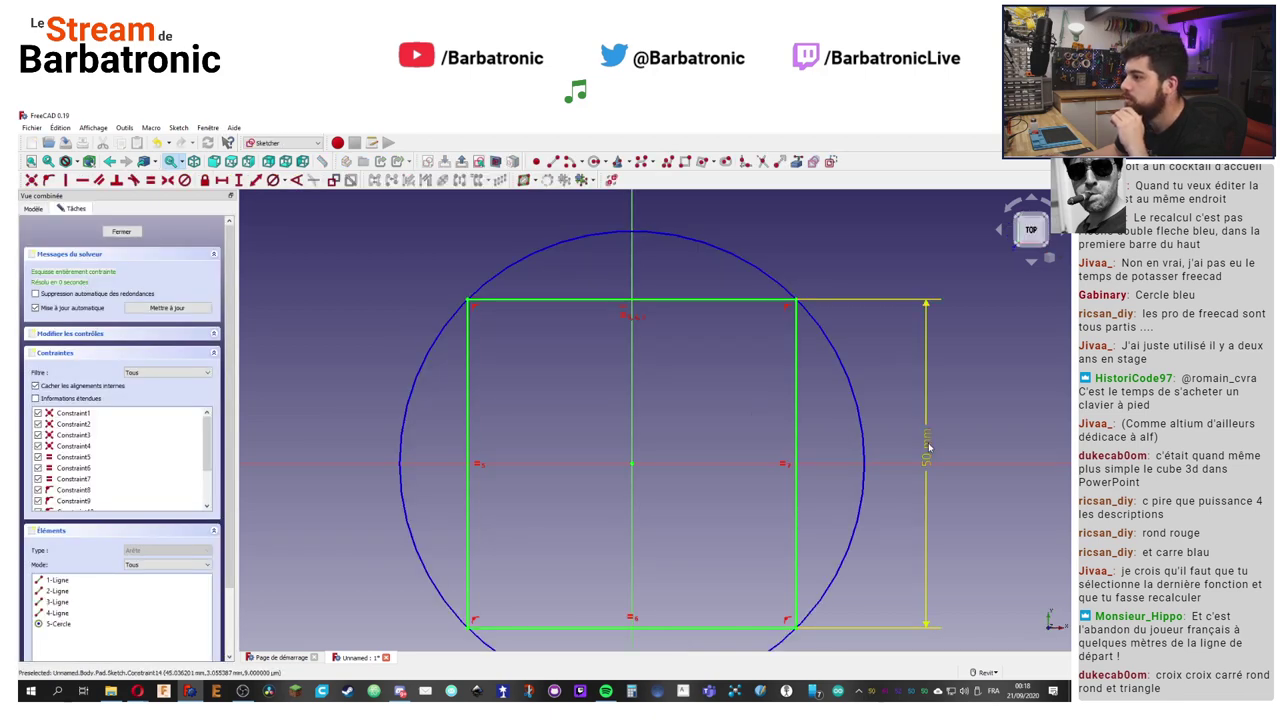
double_click(928, 447)
click(1002, 505)
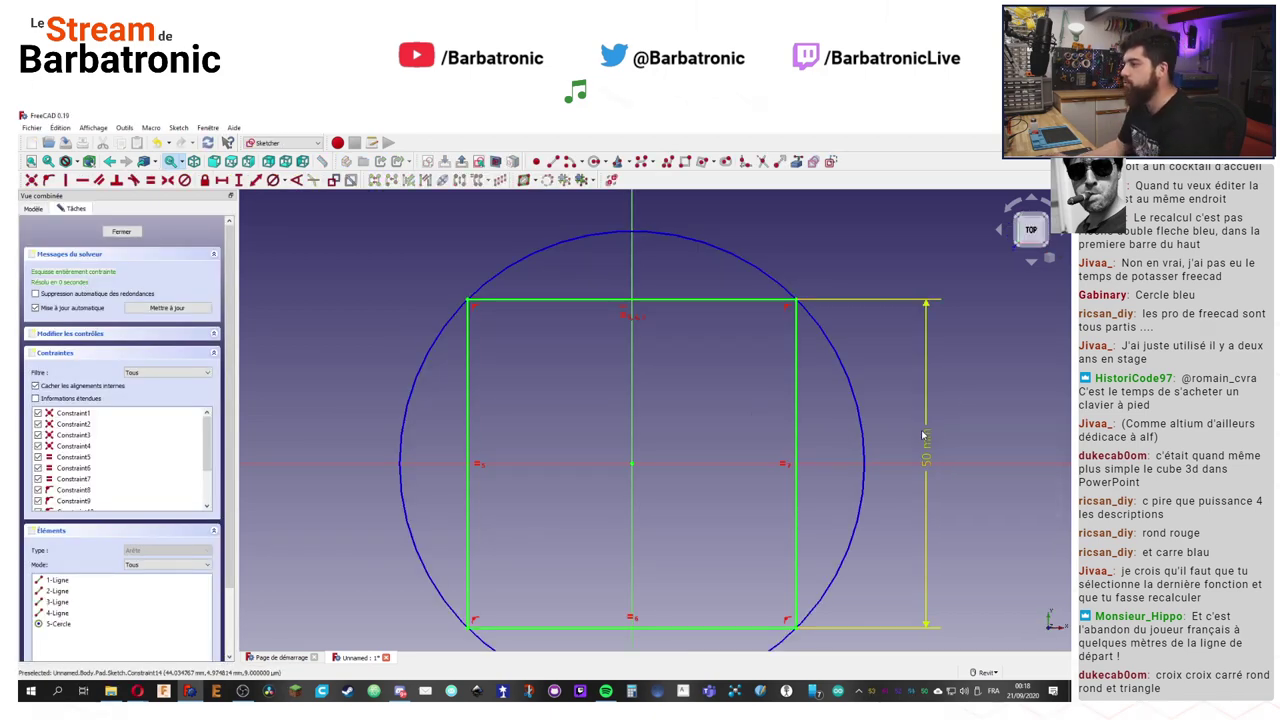
click(924, 435)
key(Delete)
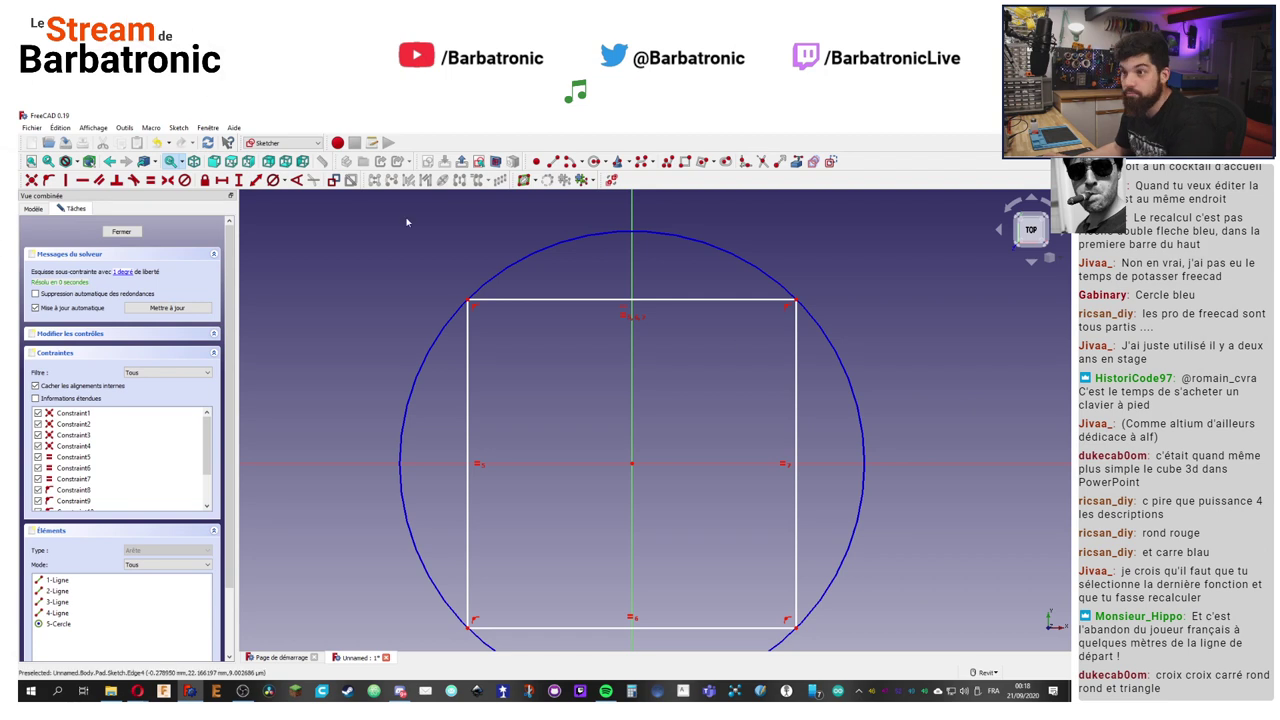
click(467, 398)
text(i)
text(40)
key(Return)
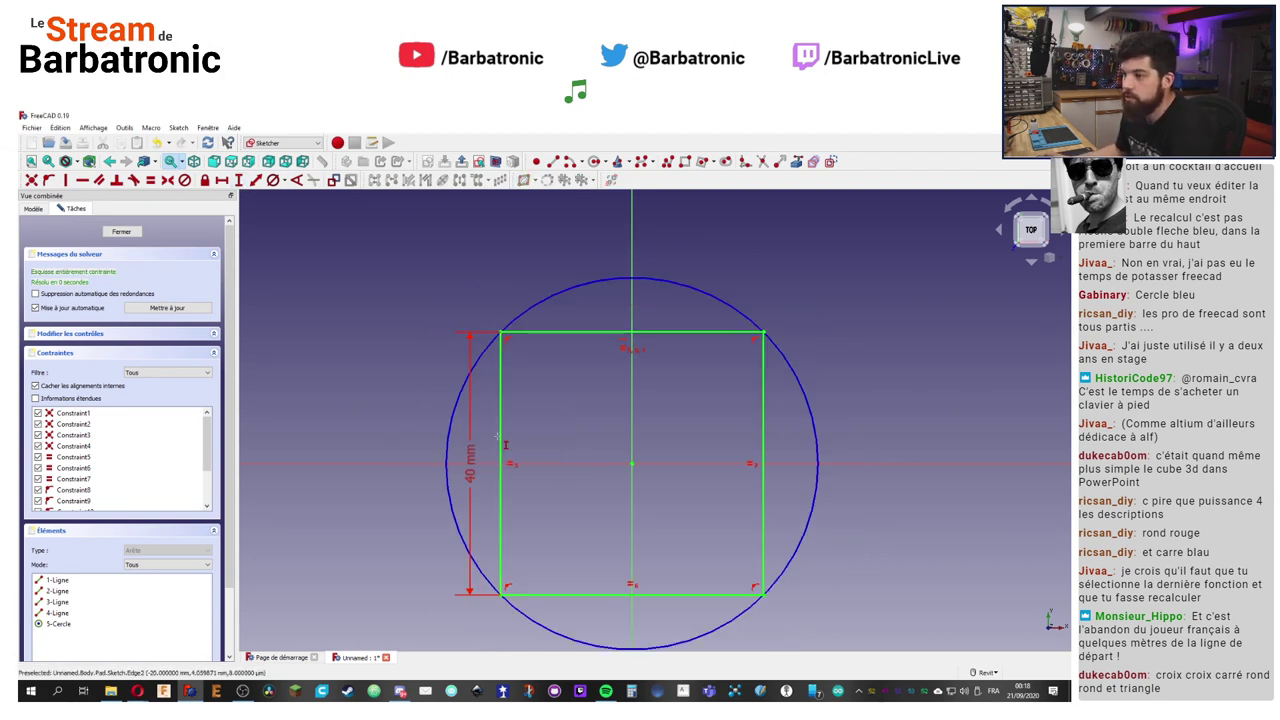
click(119, 234)
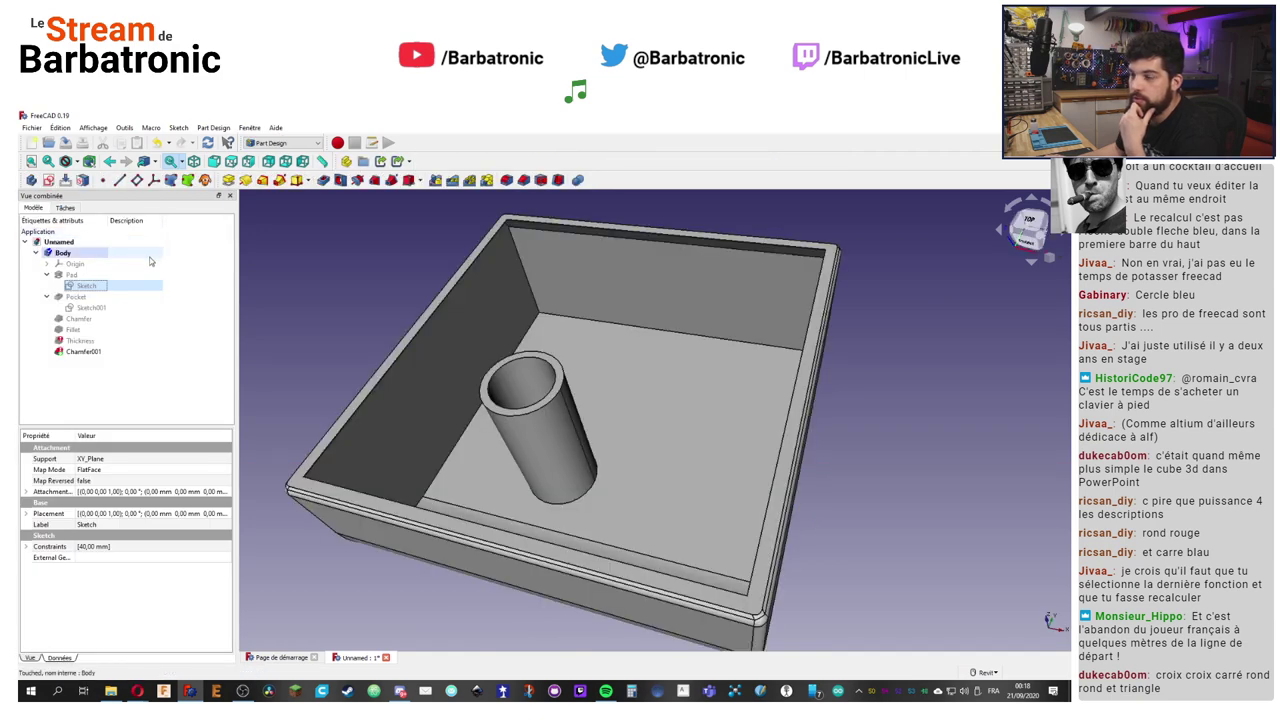
Step: Open the Thickness feature, dismiss its warning, and cancel the edit without changes
double_click(80, 341)
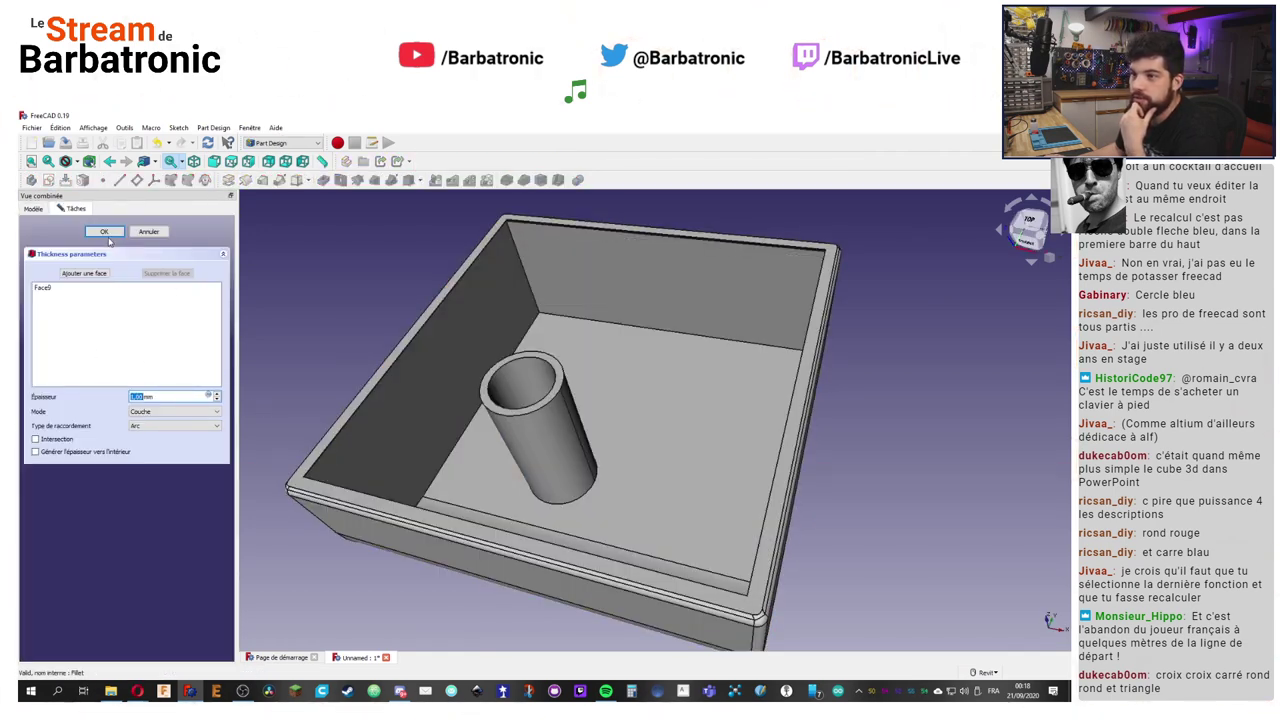
click(104, 231)
key(Return)
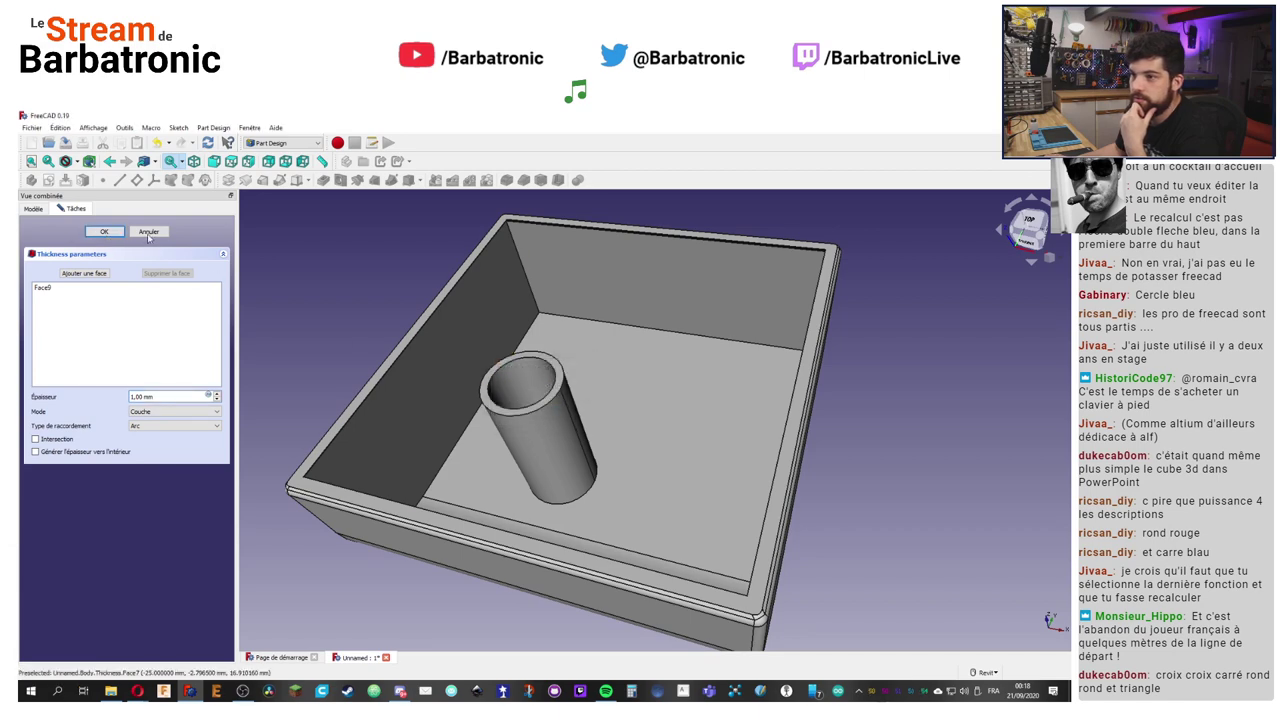
click(148, 232)
Step: Delete the Thickness feature despite the dependency warning, then orbit to inspect the solid block
click(82, 341)
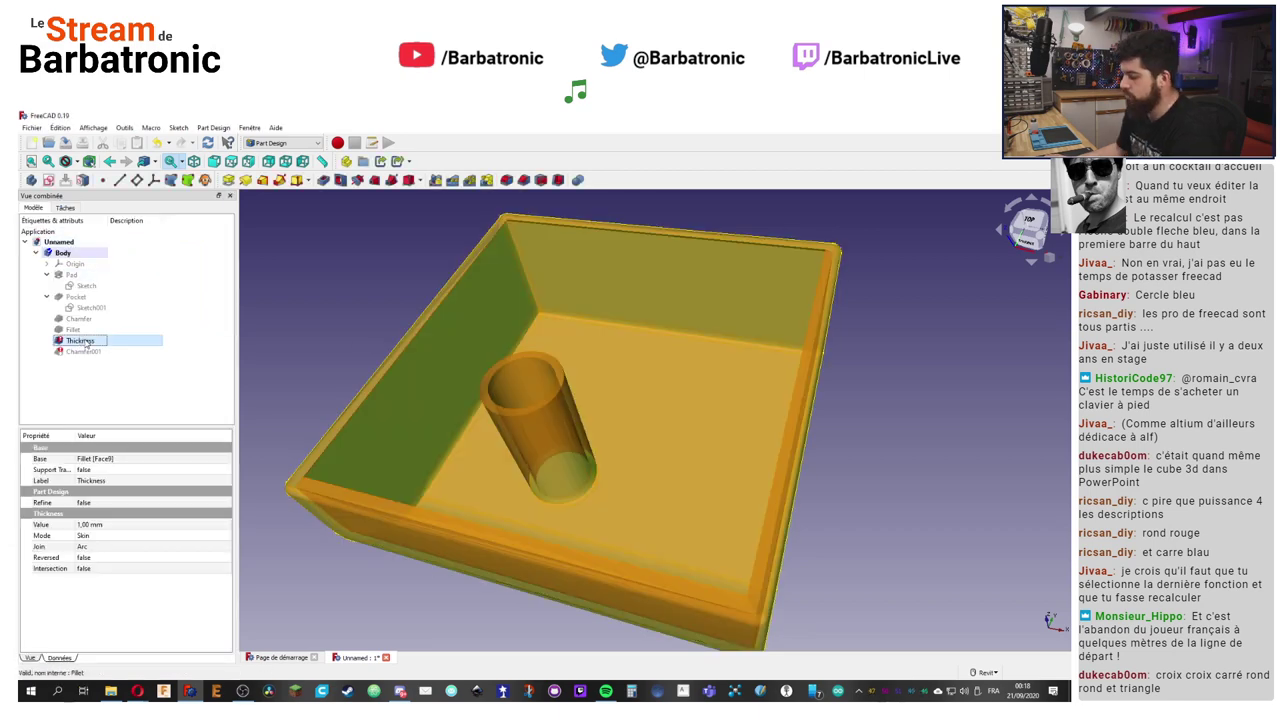
key(Delete)
click(569, 428)
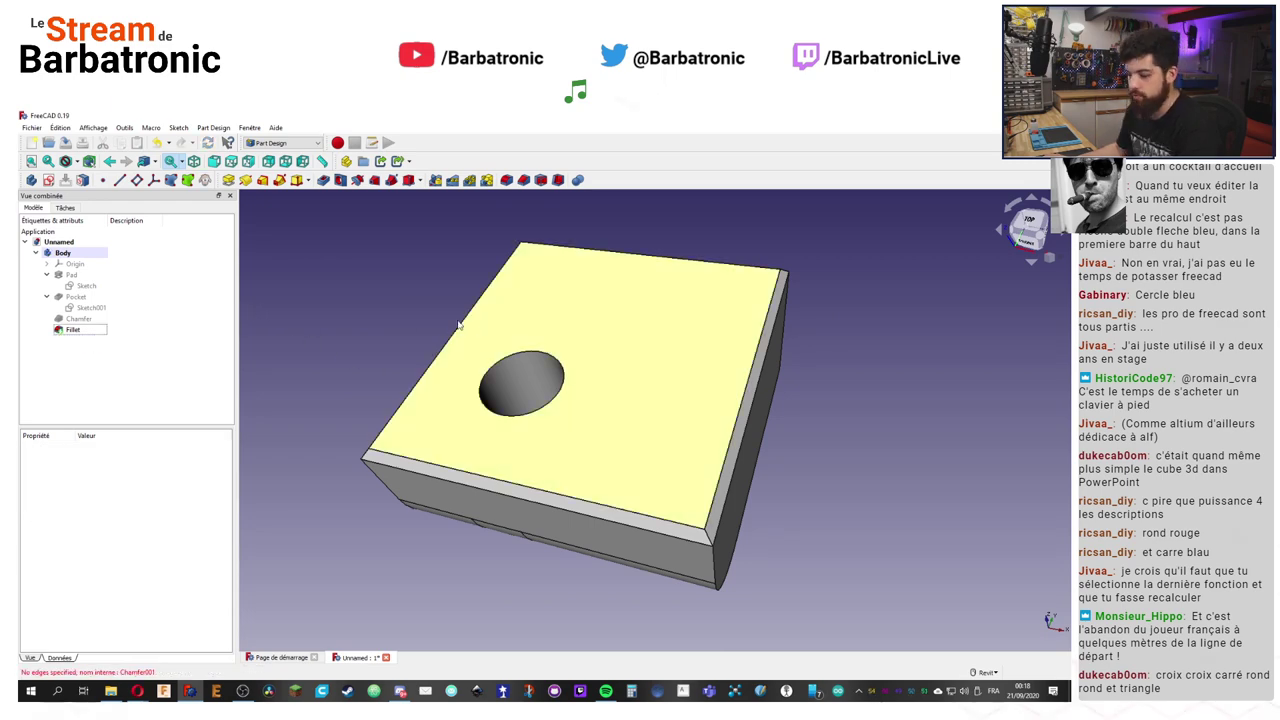
mouse_move(440, 330)
shift+middle_down()
mouse_move(423, 300)
mouse_move(456, 289)
shift+middle_up()
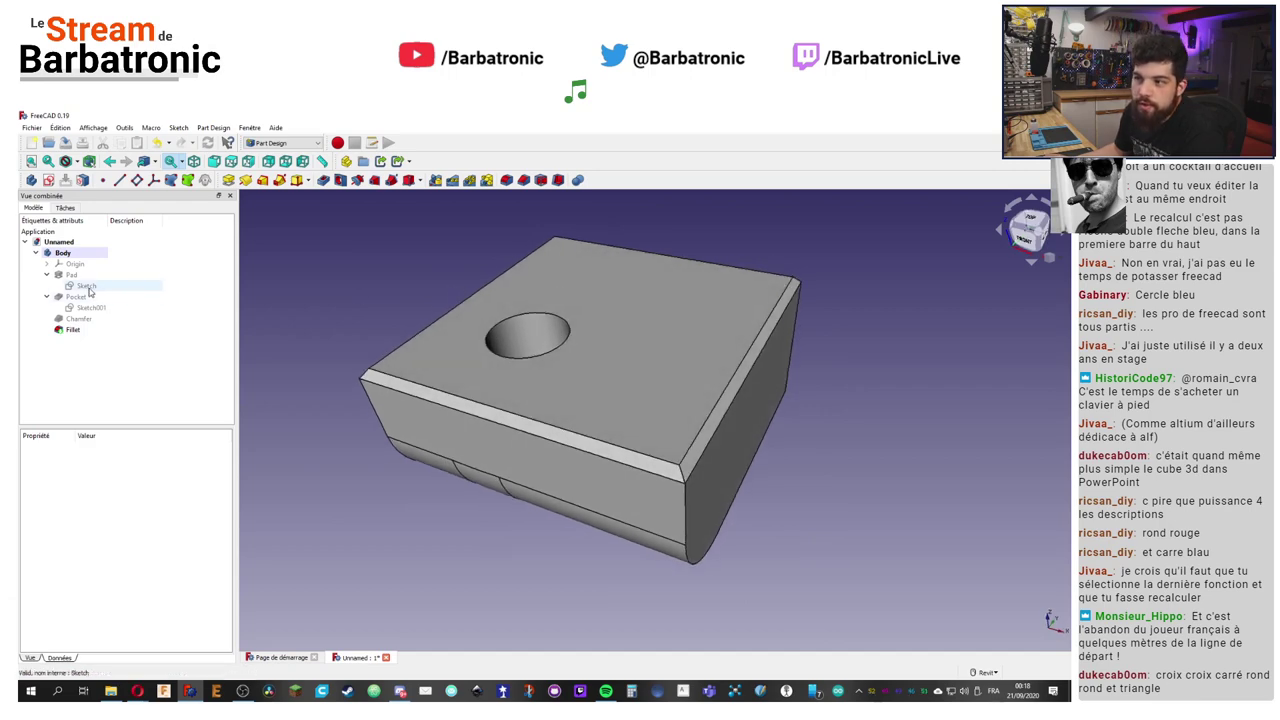
right_click(89, 288)
Step: Give the left edge of the block's square sketch a 60 mm vertical length, then close the sketch
click(95, 287)
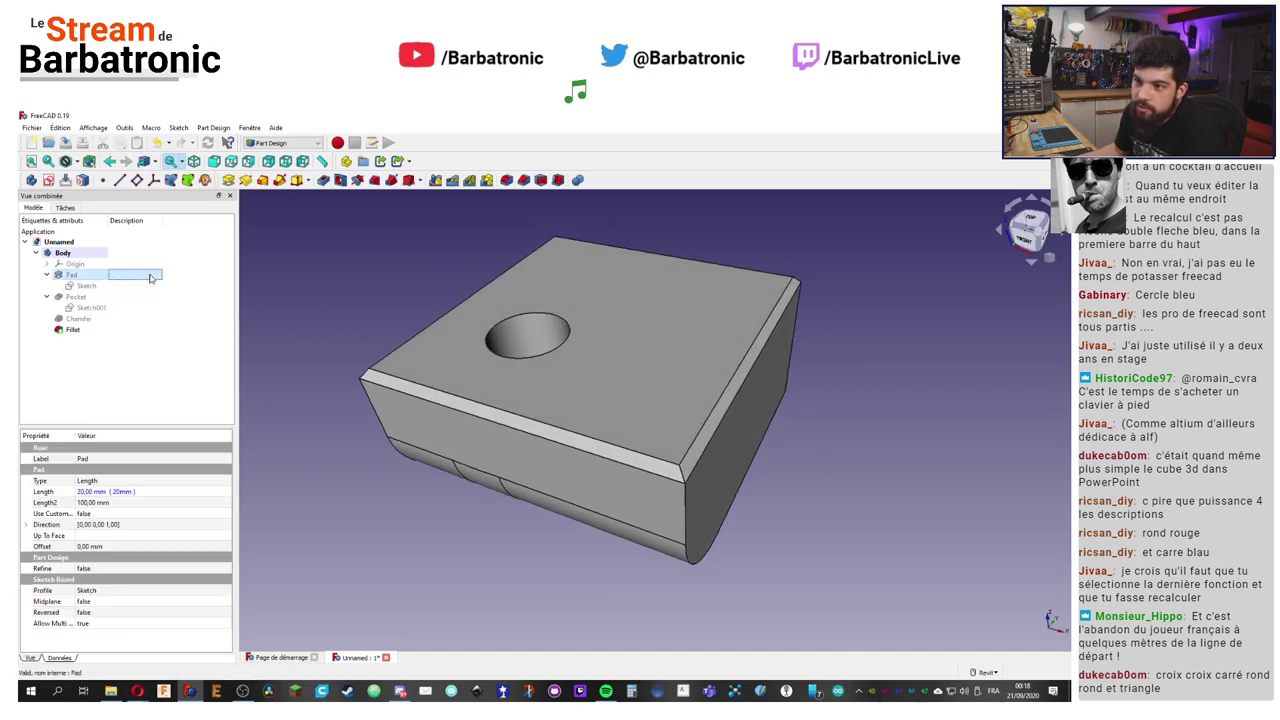
double_click(95, 287)
click(500, 450)
key(i)
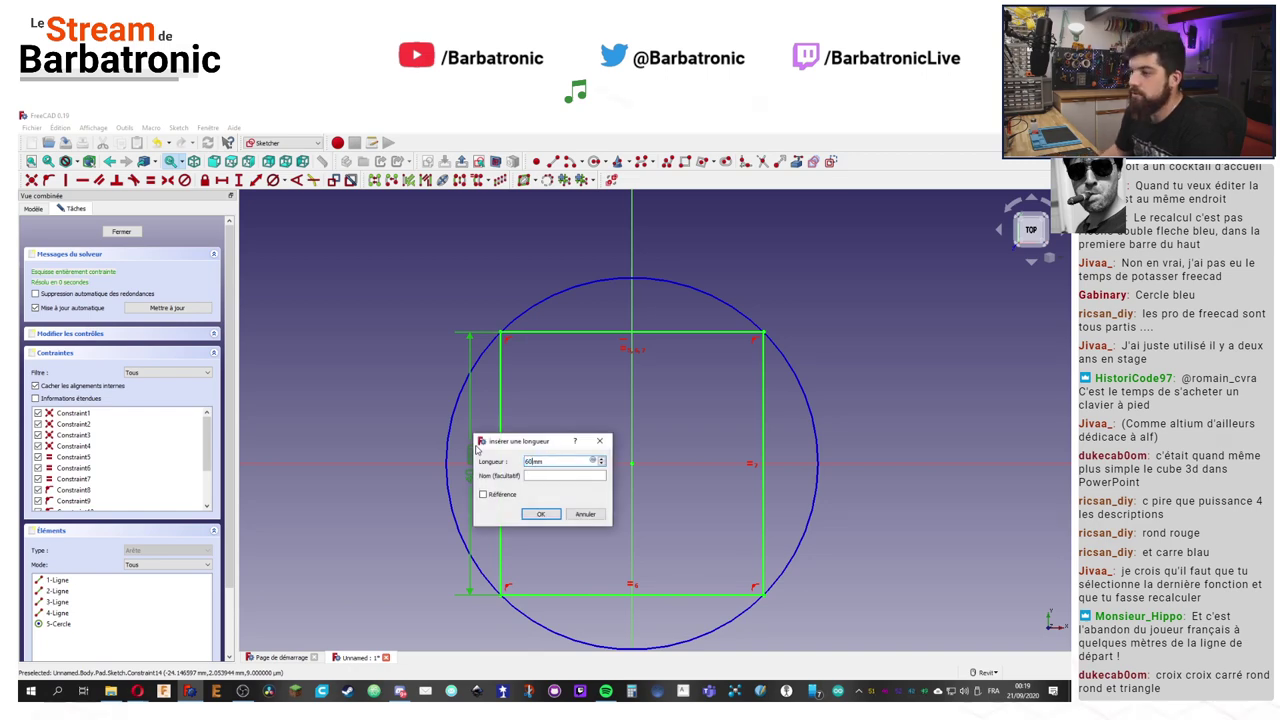
key(Return)
key(Escape)
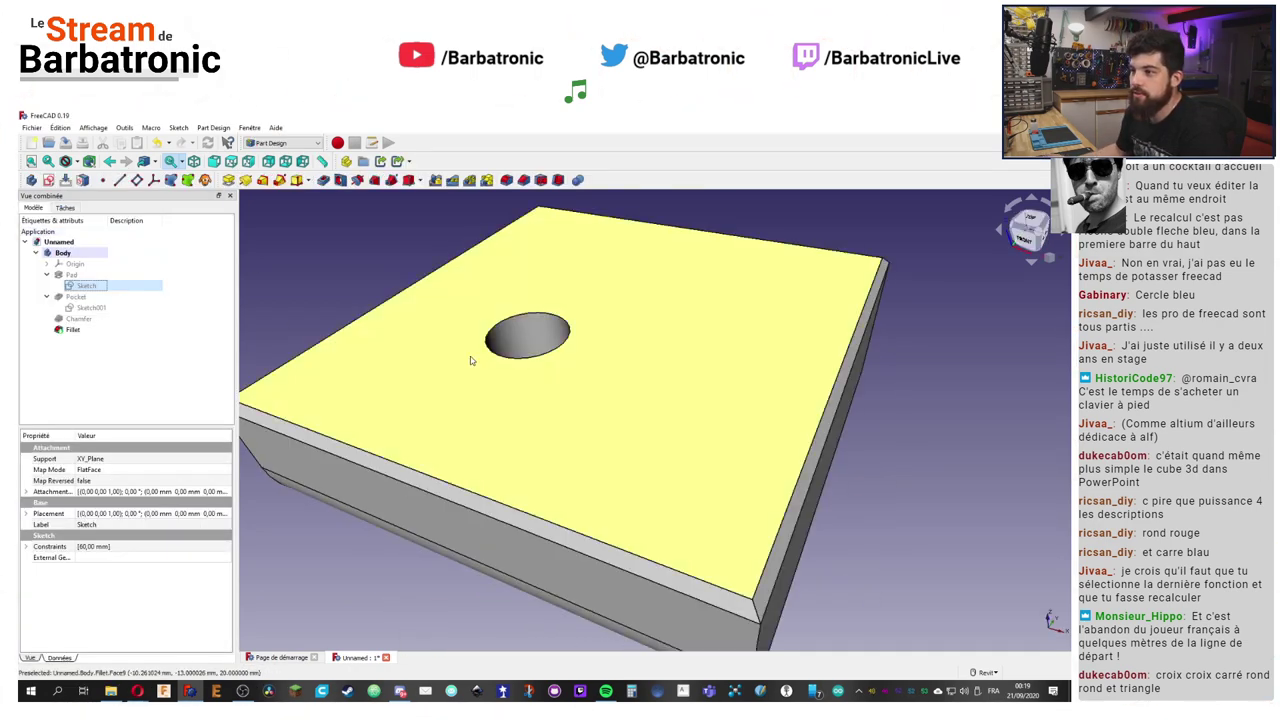
mouse_move(465, 307)
middle_down()
mouse_move(344, 349)
mouse_move(329, 311)
mouse_move(376, 347)
mouse_move(451, 360)
mouse_move(400, 340)
middle_up()
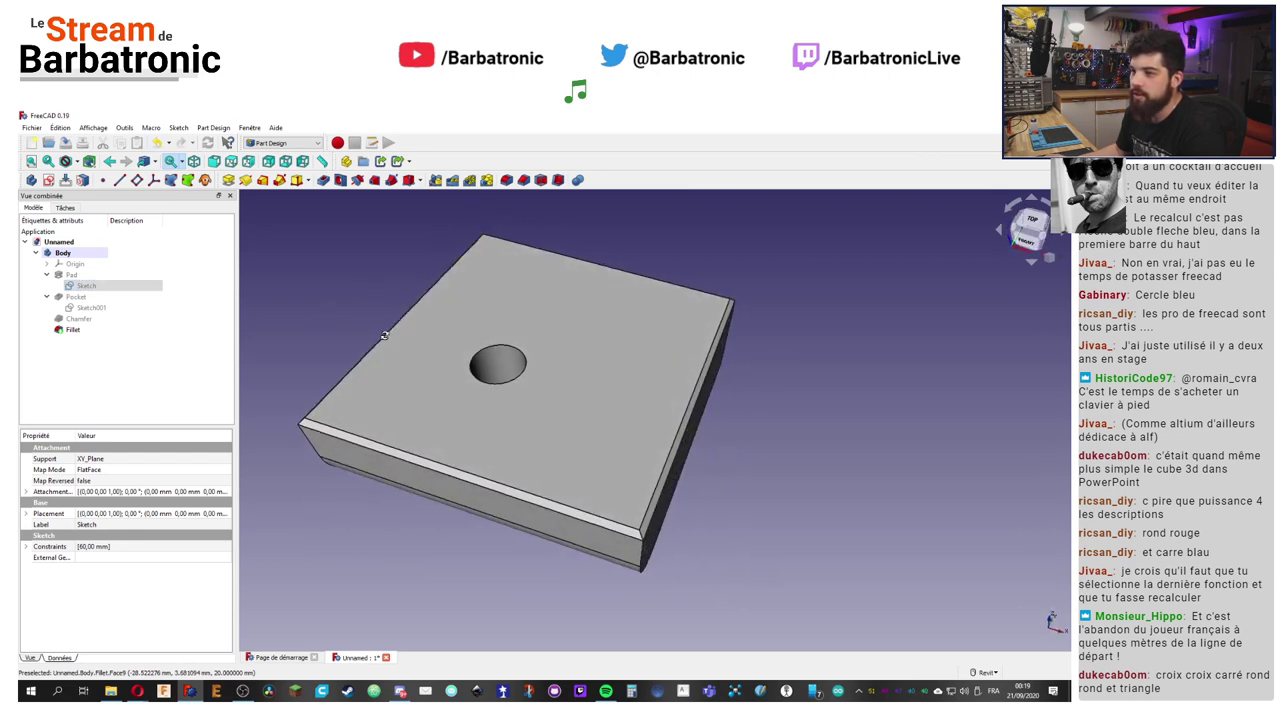
Step: Move the 10 mm hole circle onto the origin, make its centre coincident with it, and close the sketch
double_click(95, 309)
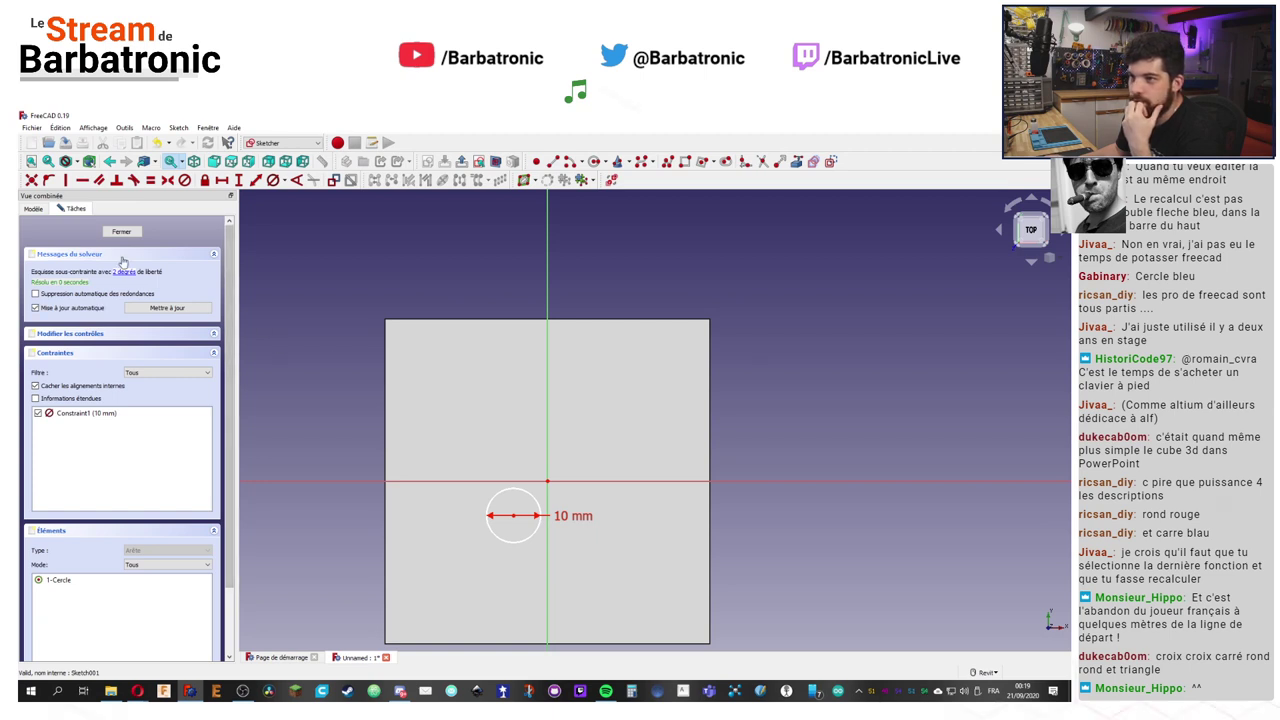
mouse_move(516, 523)
mouse_down()
mouse_move(512, 464)
mouse_move(549, 488)
mouse_move(594, 440)
mouse_up()
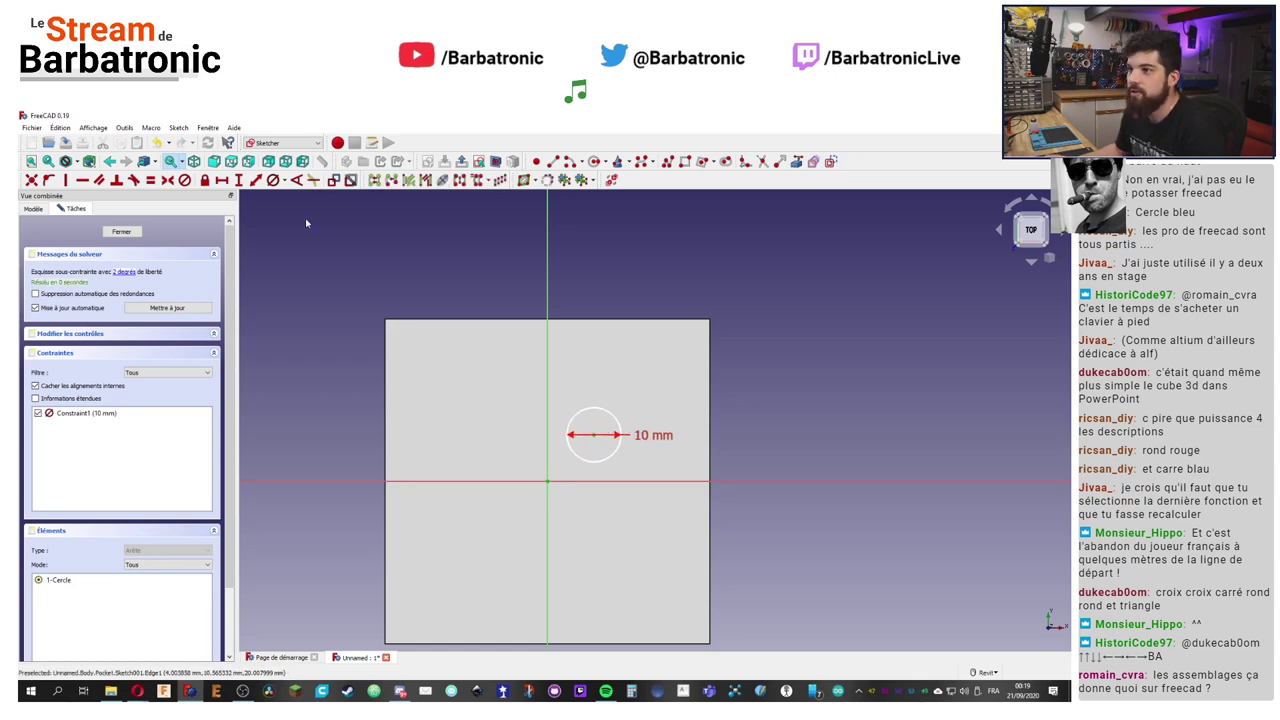
click(31, 180)
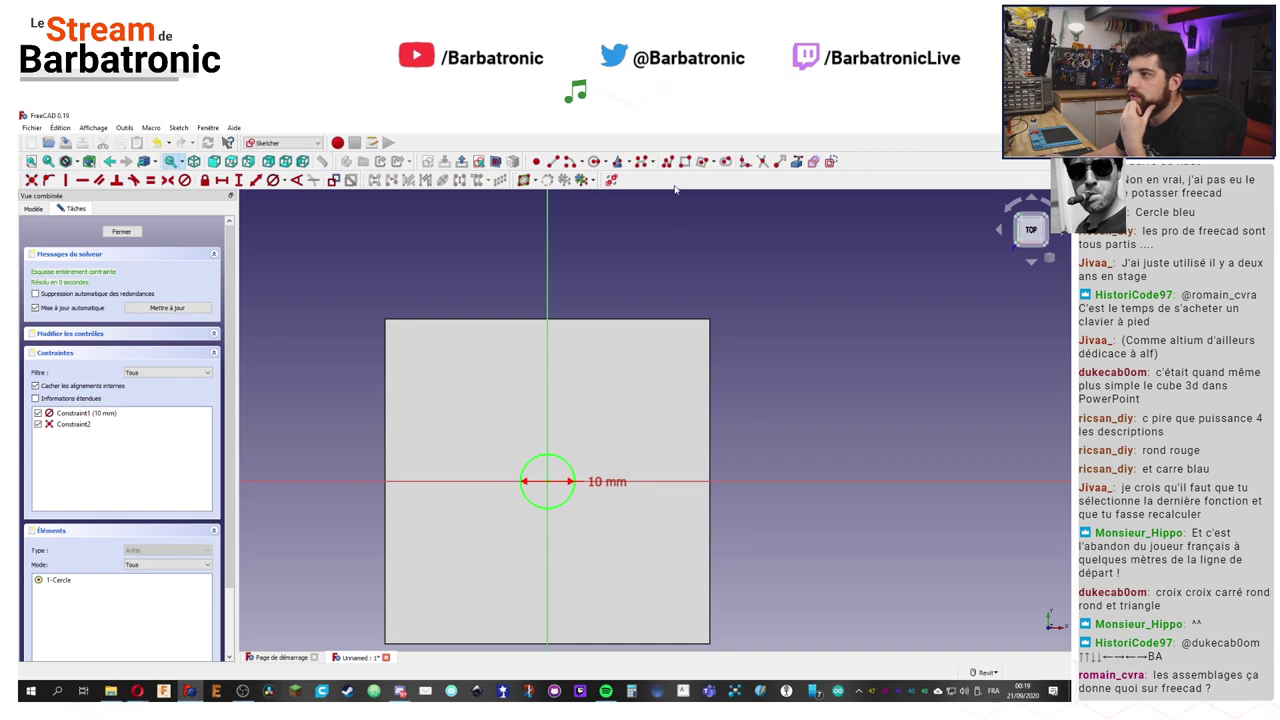
key(Escape)
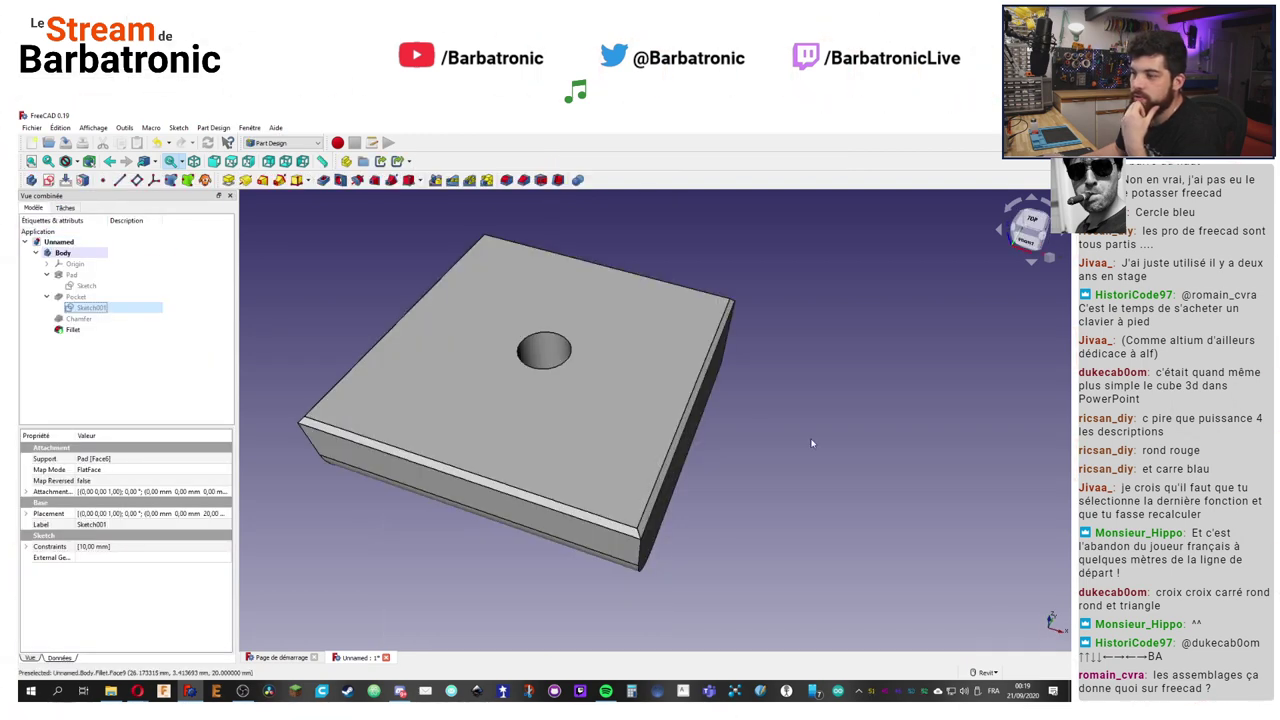
mouse_move(812, 443)
mouse_down()
mouse_move(737, 419)
mouse_move(789, 392)
mouse_move(797, 285)
mouse_up()
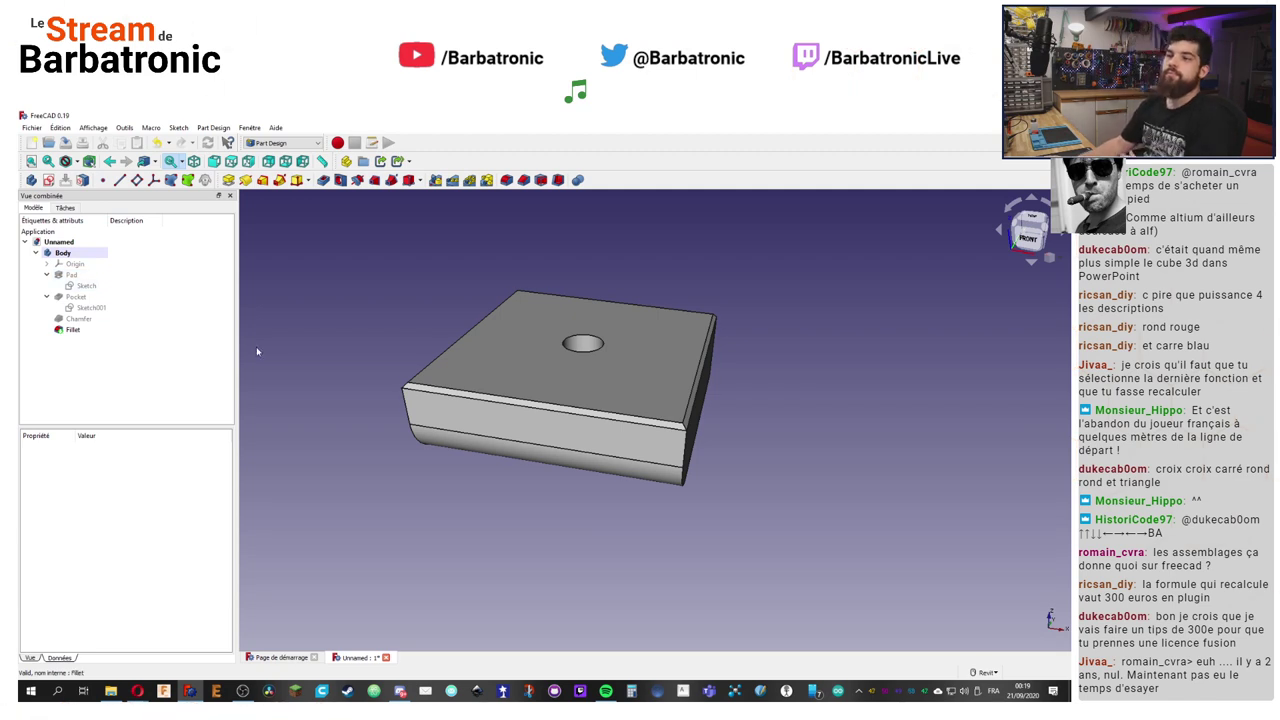
Step: Create a new sketch on the block's top face and switch to an orthographic view
click(457, 368)
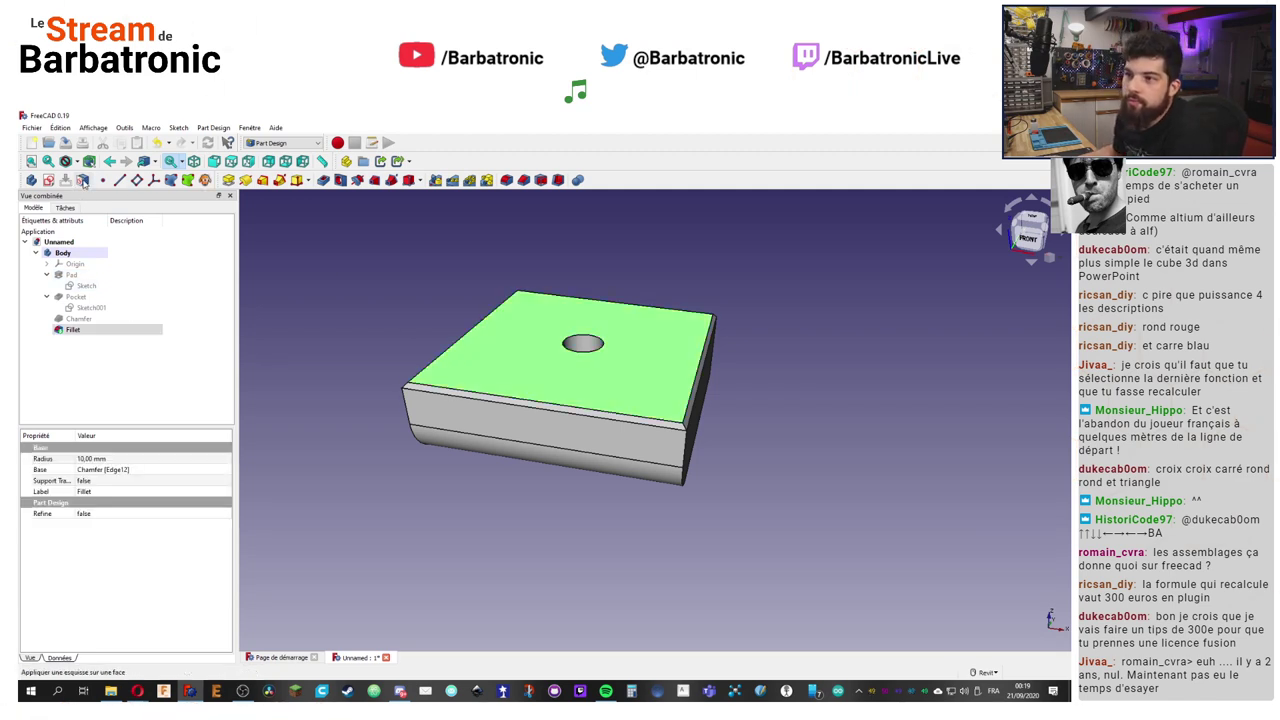
click(48, 180)
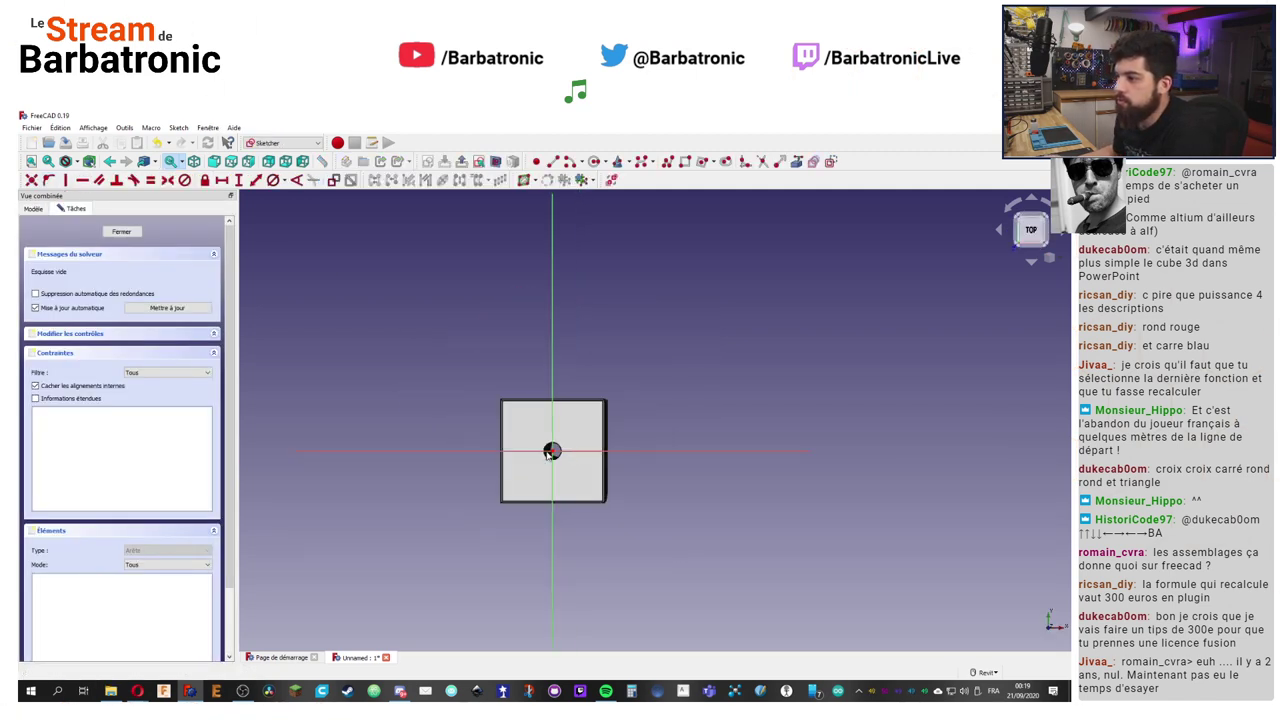
click(1053, 259)
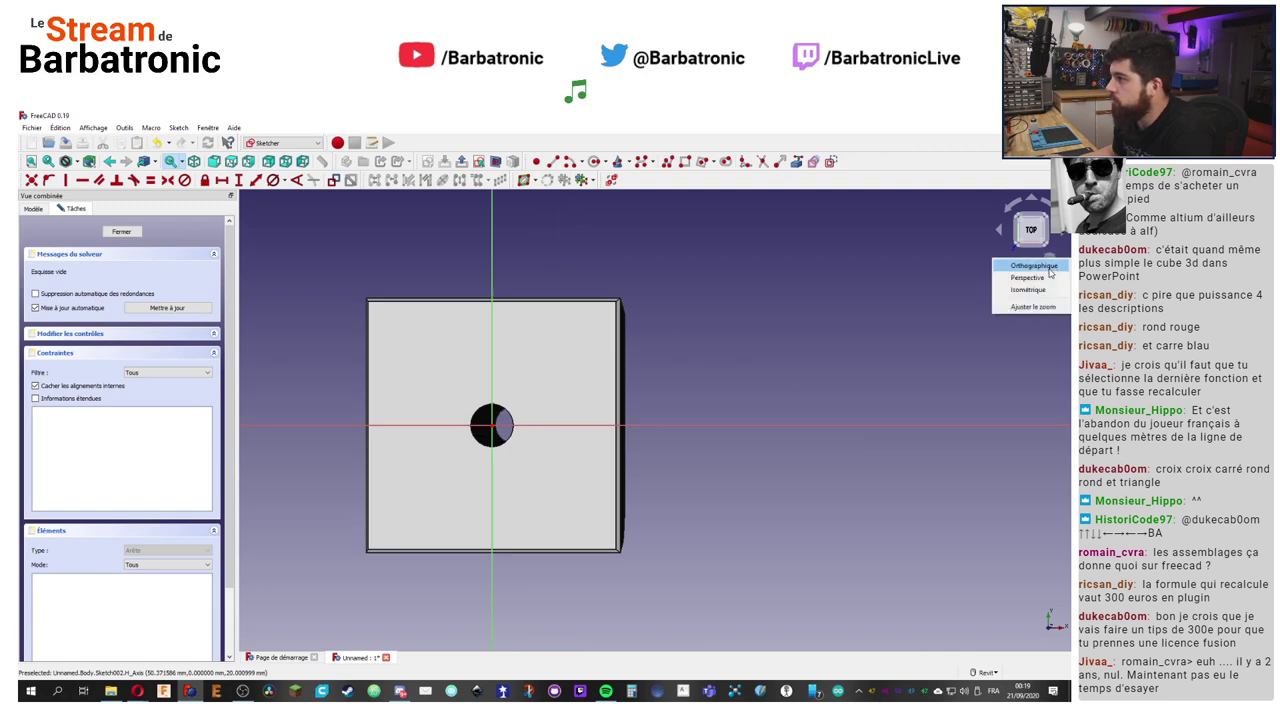
click(1050, 270)
scroll(440, 396, up, 3)
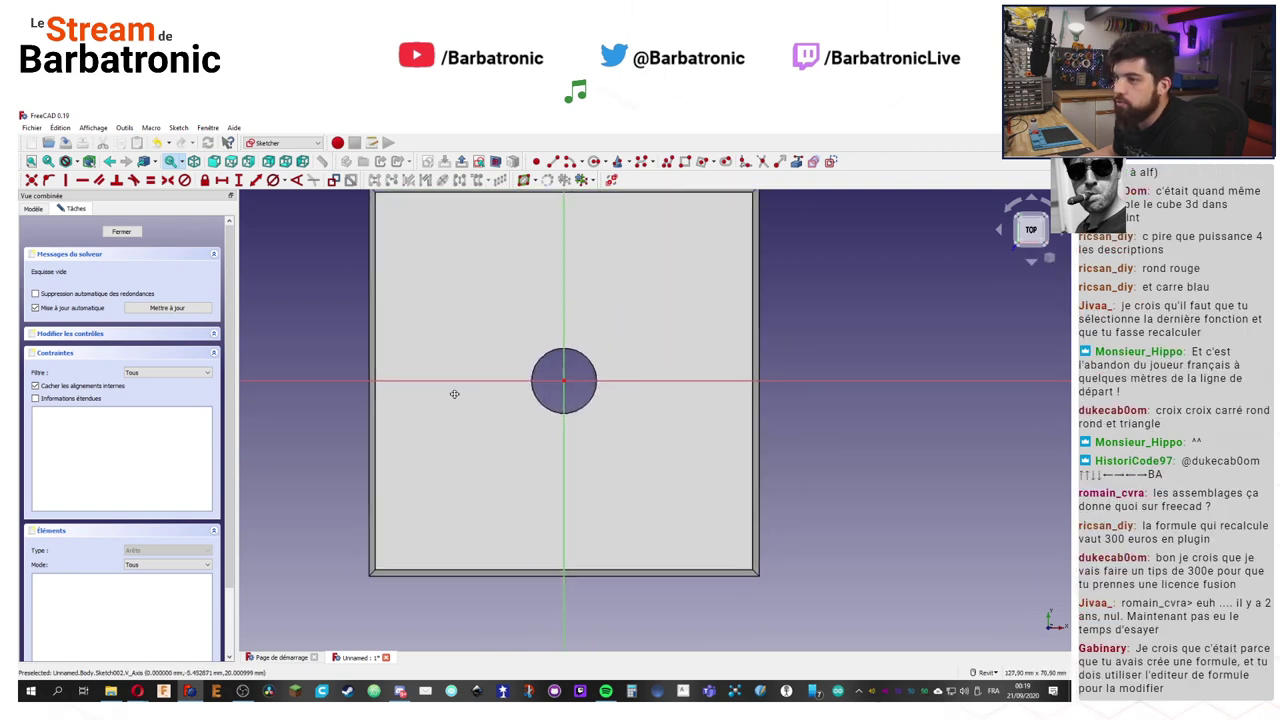
middle_drag(454, 394, 458, 431)
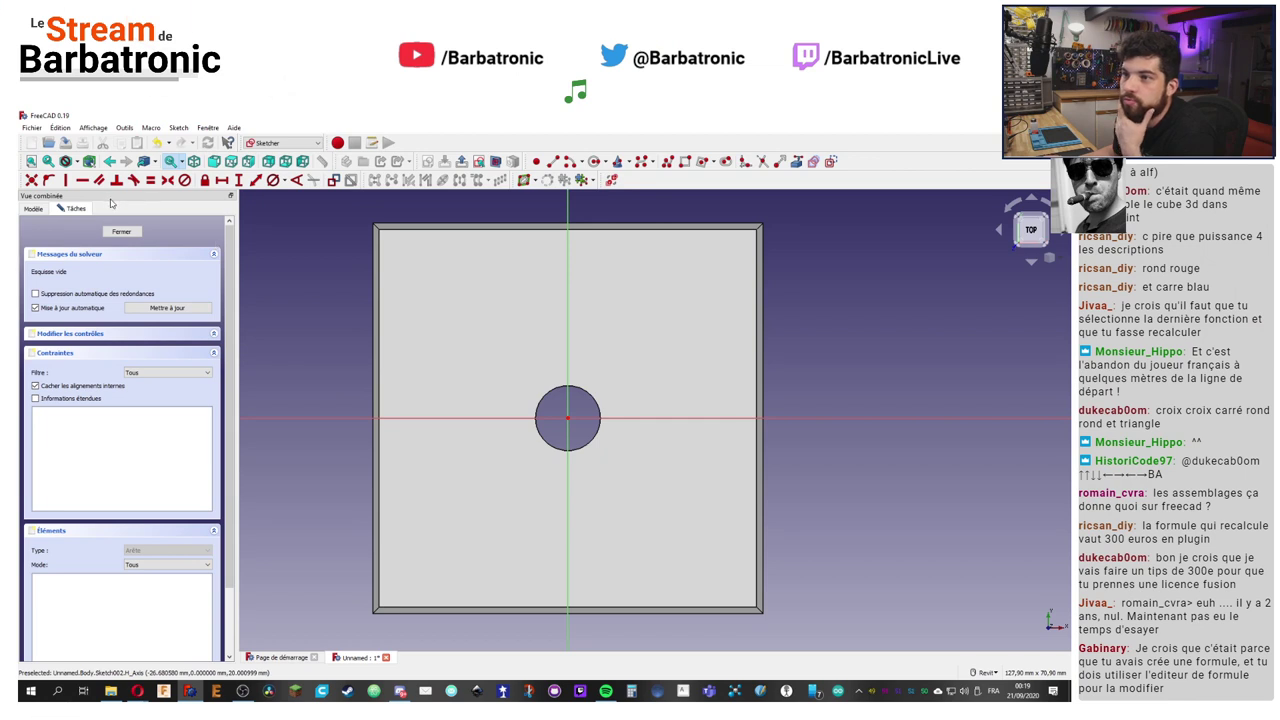
Step: Draw a circle with a chord line across it and trim away the part beyond the line
click(594, 163)
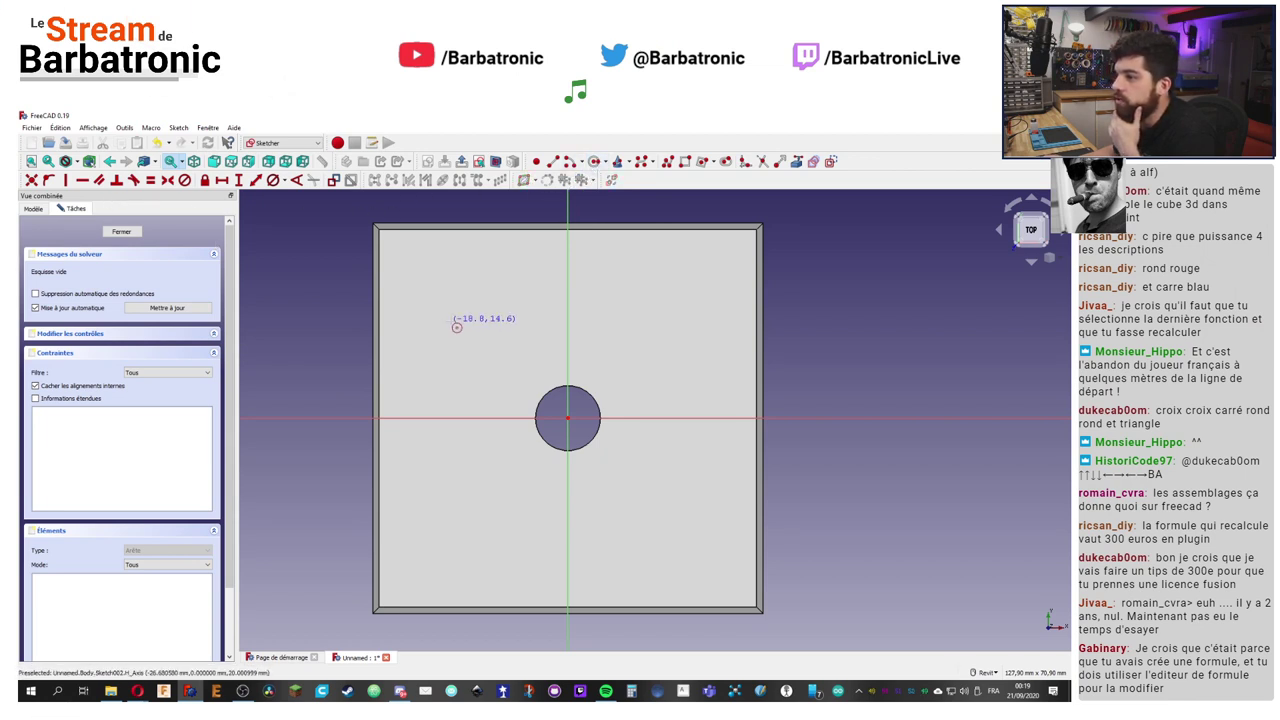
click(457, 315)
click(503, 361)
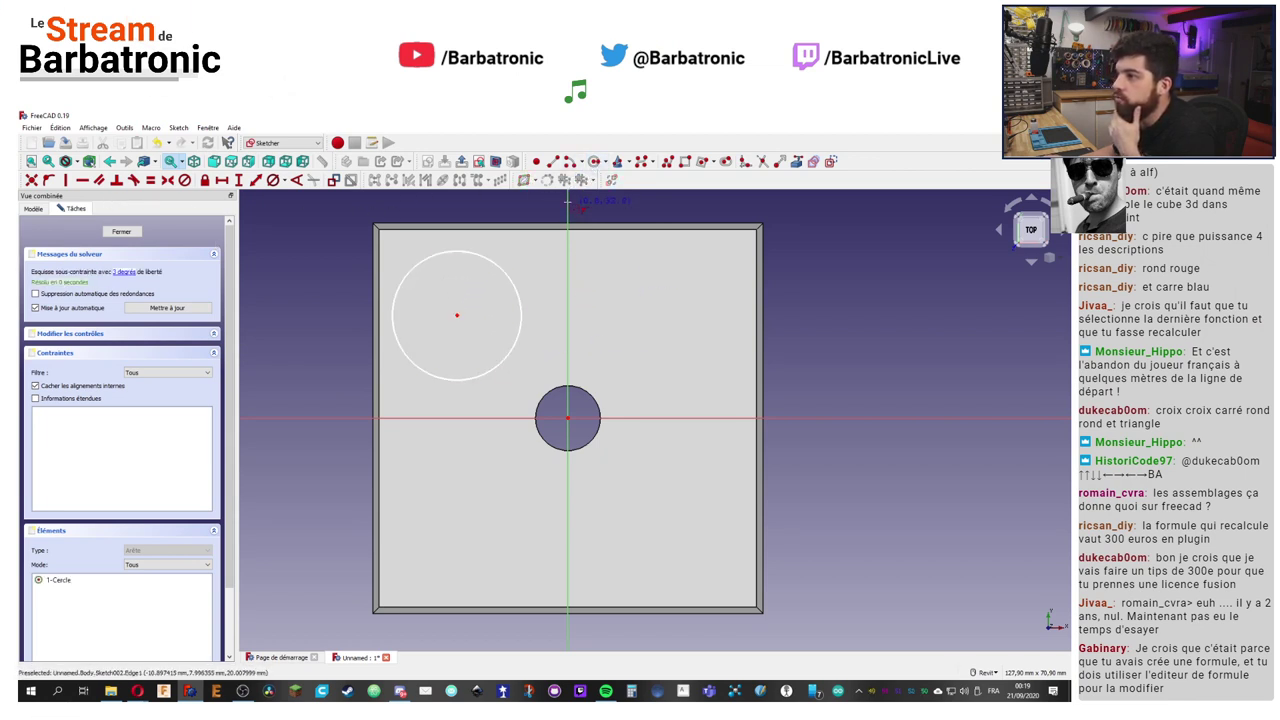
click(410, 364)
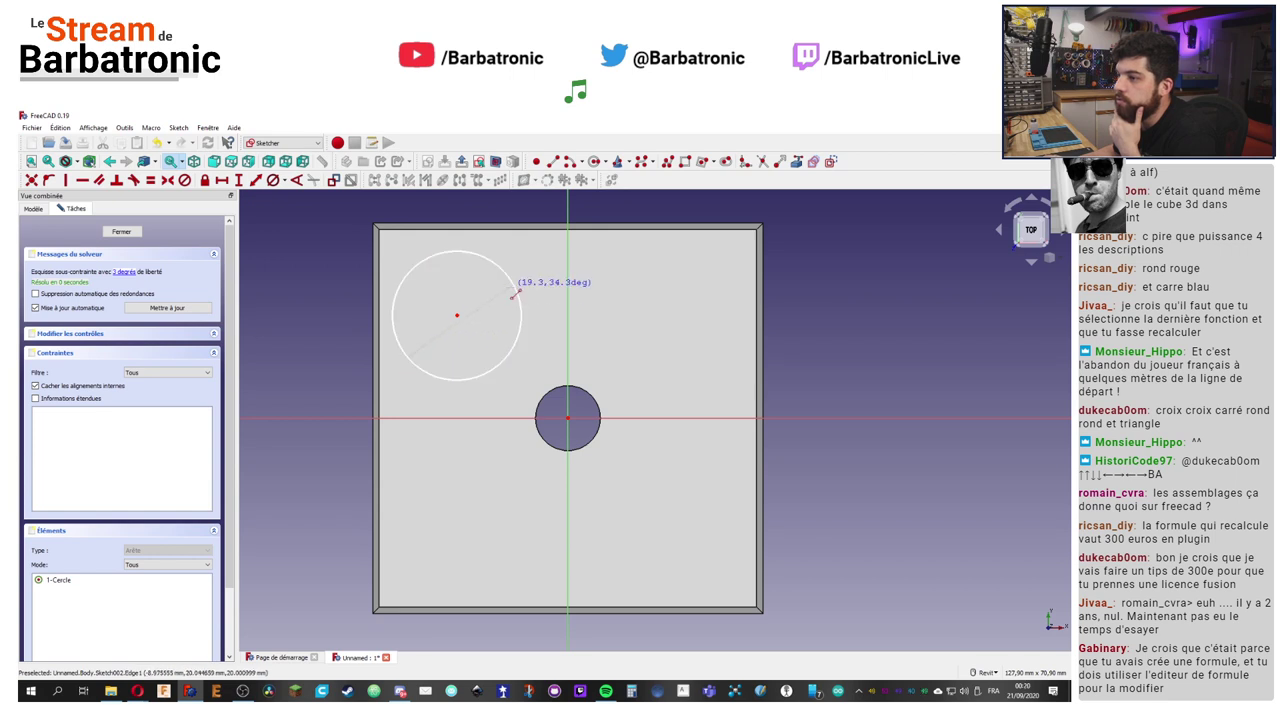
click(518, 294)
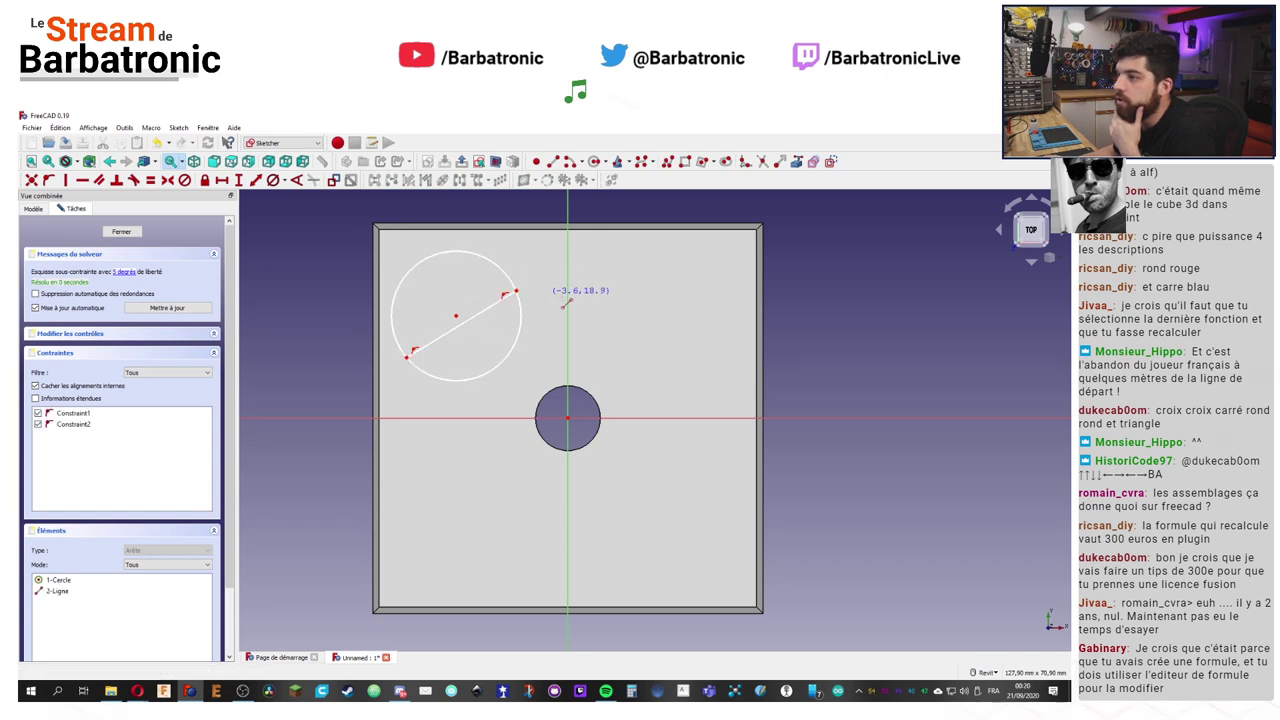
click(762, 163)
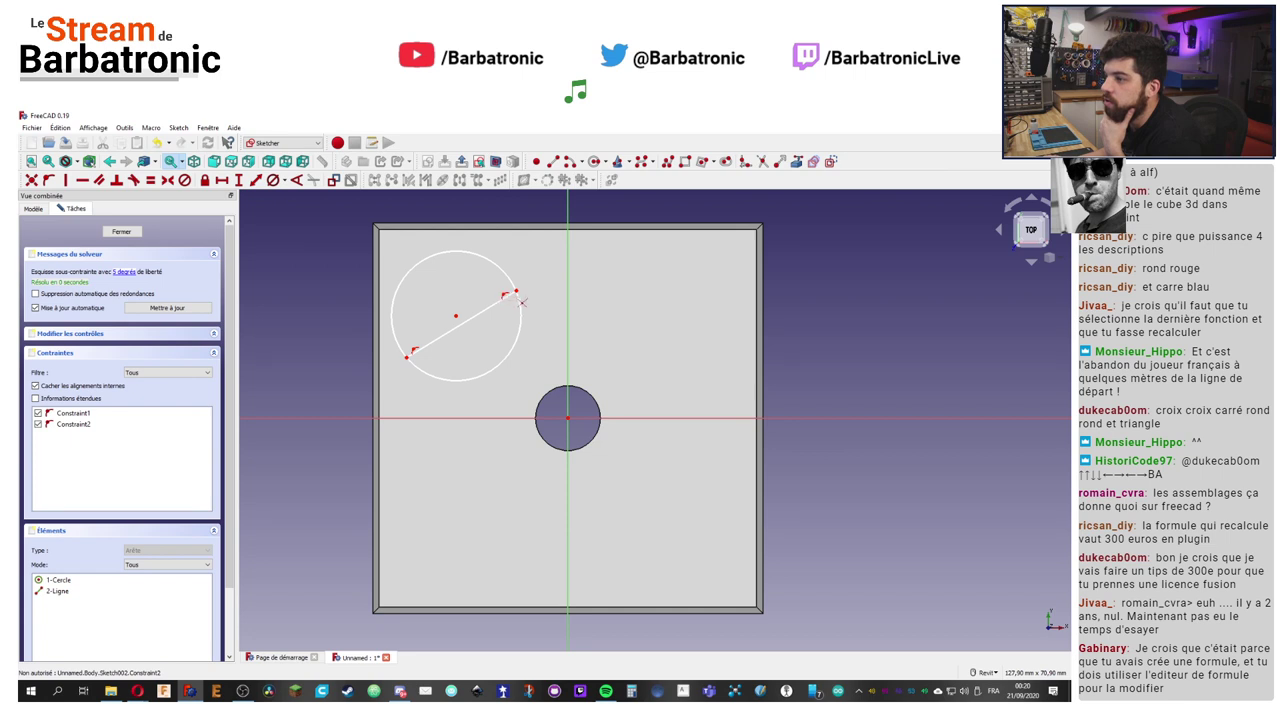
click(521, 311)
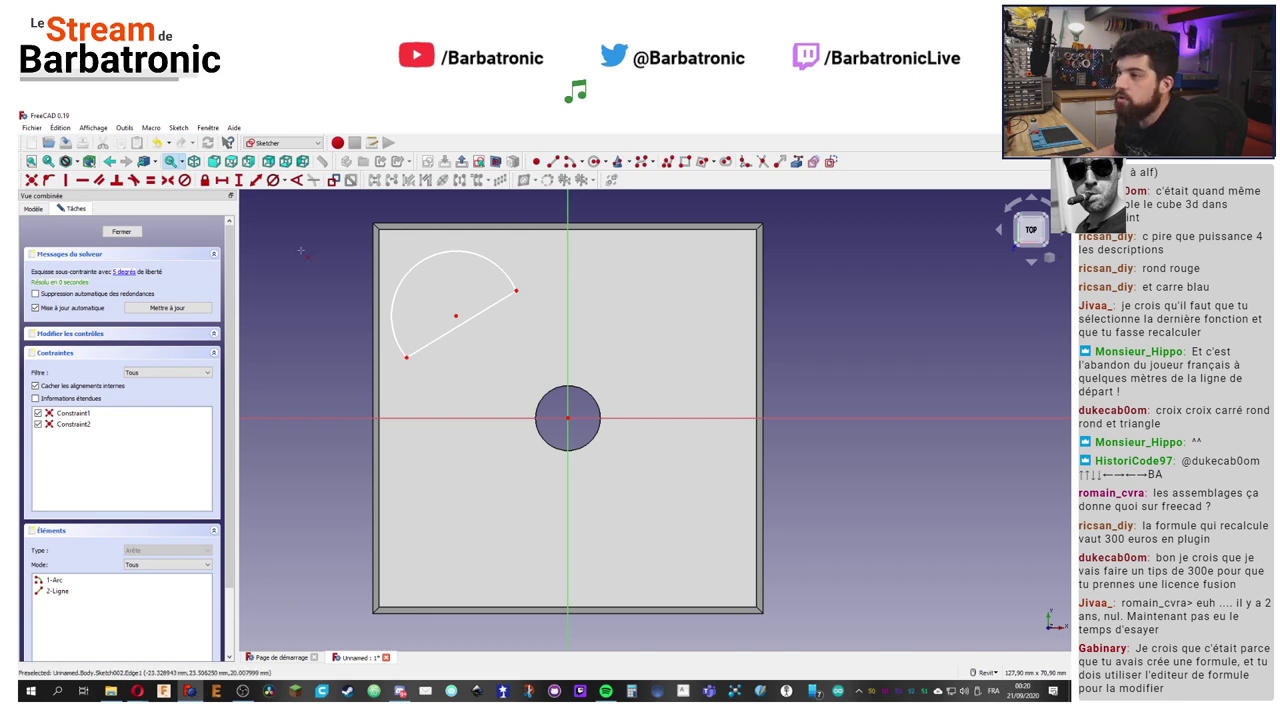
Step: Give the arc a 20 mm diameter, move its dimension label aside, and close the sketch
click(285, 181)
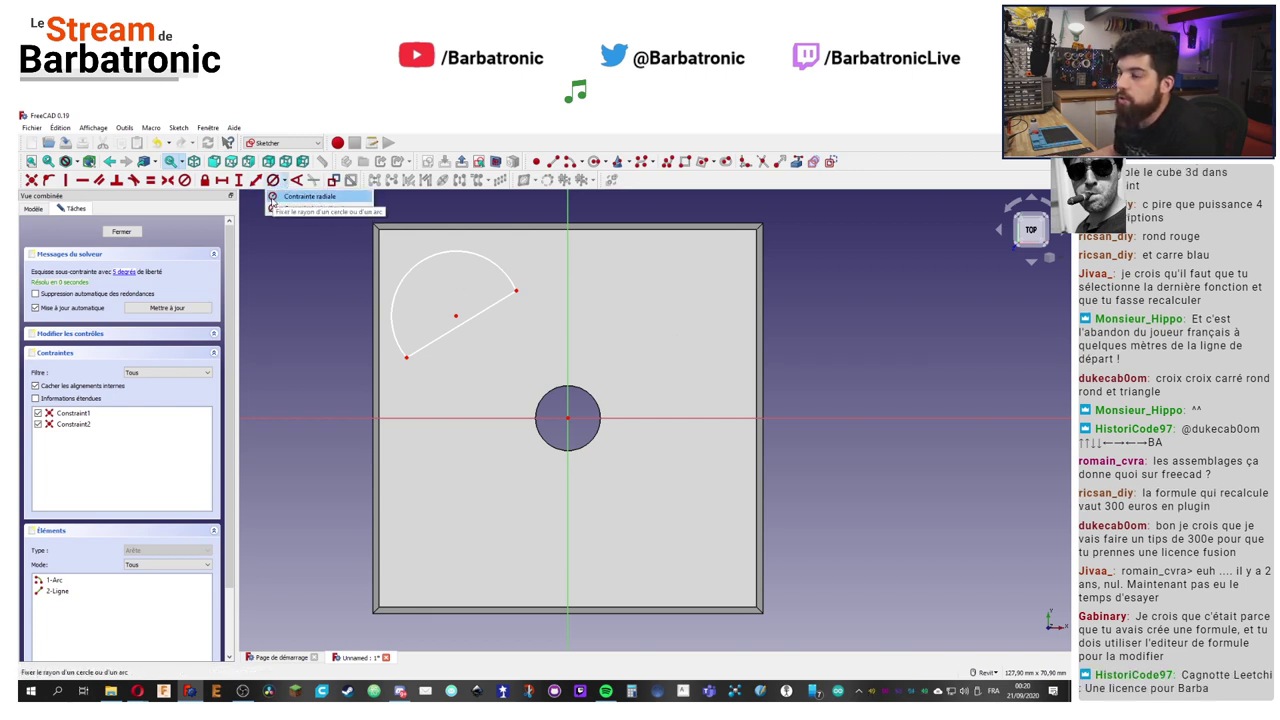
click(300, 208)
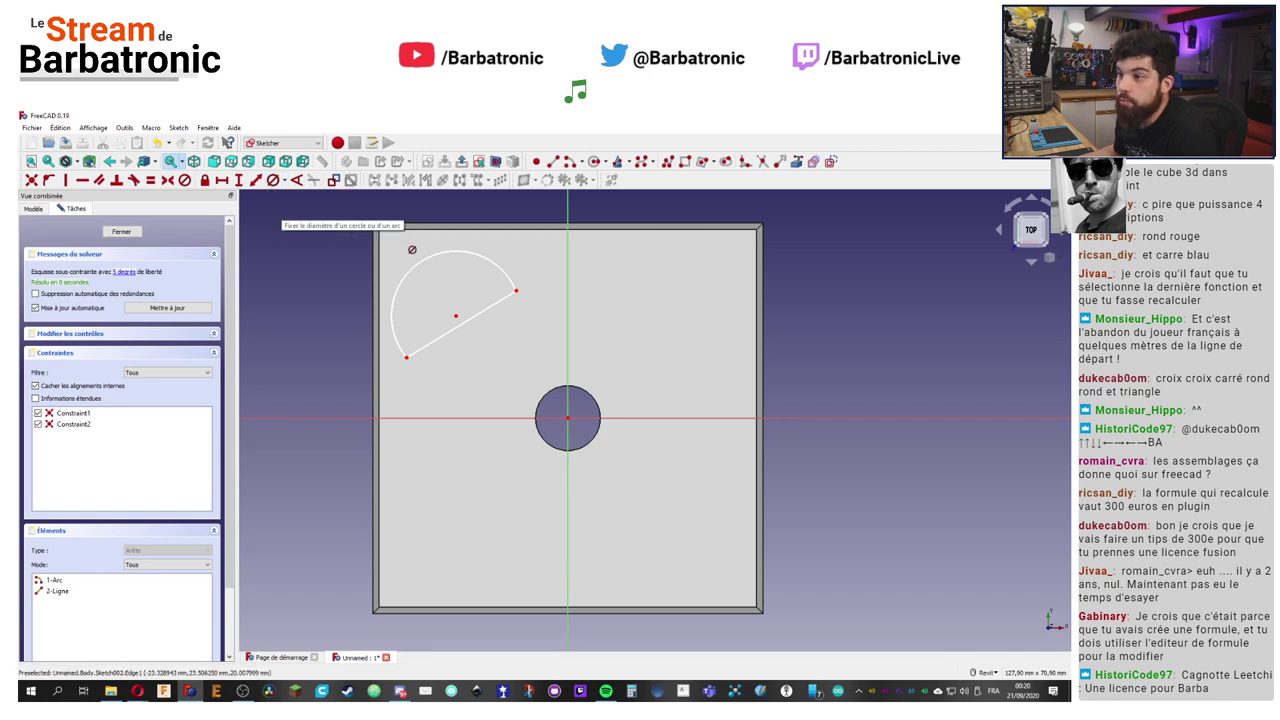
click(505, 278)
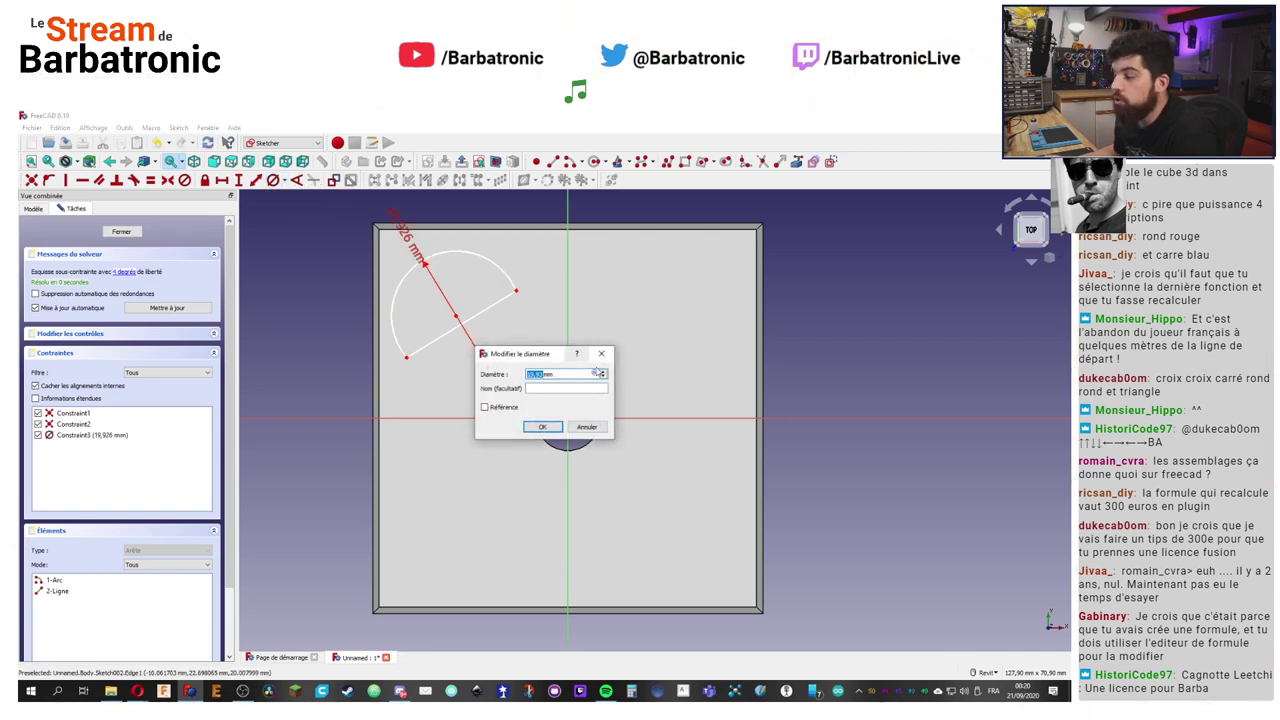
key(Return)
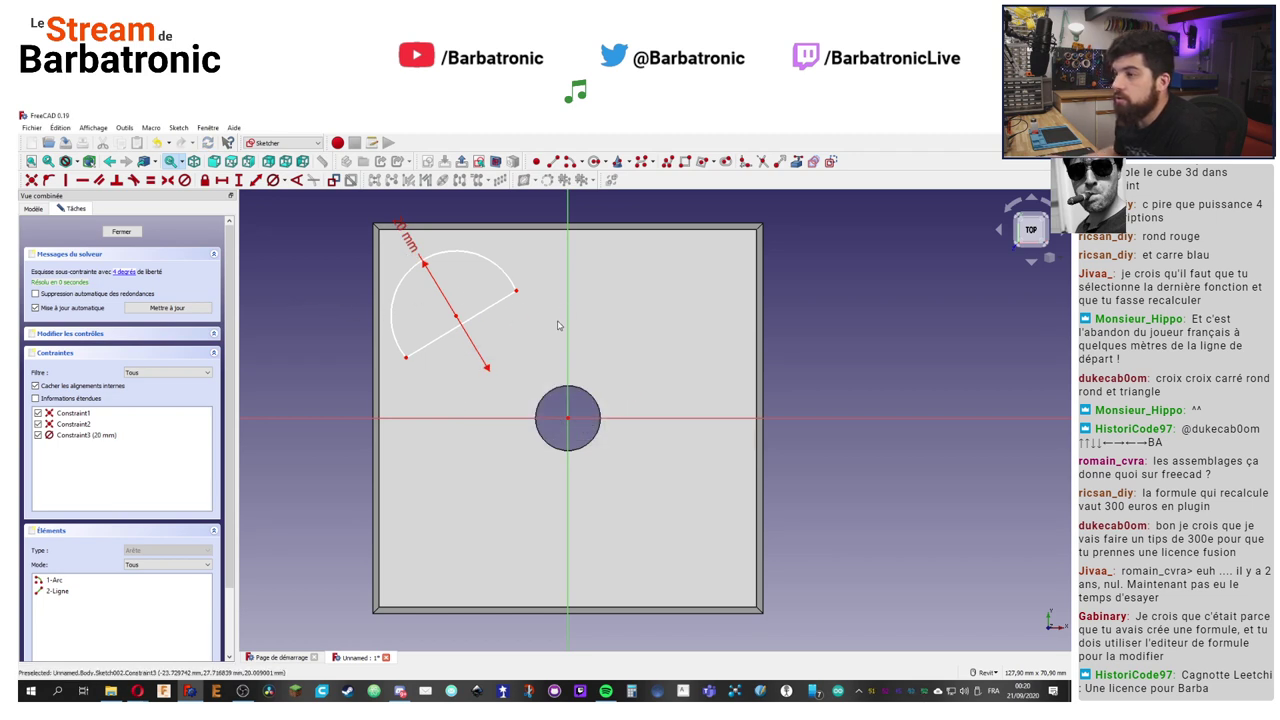
drag(403, 232, 306, 320)
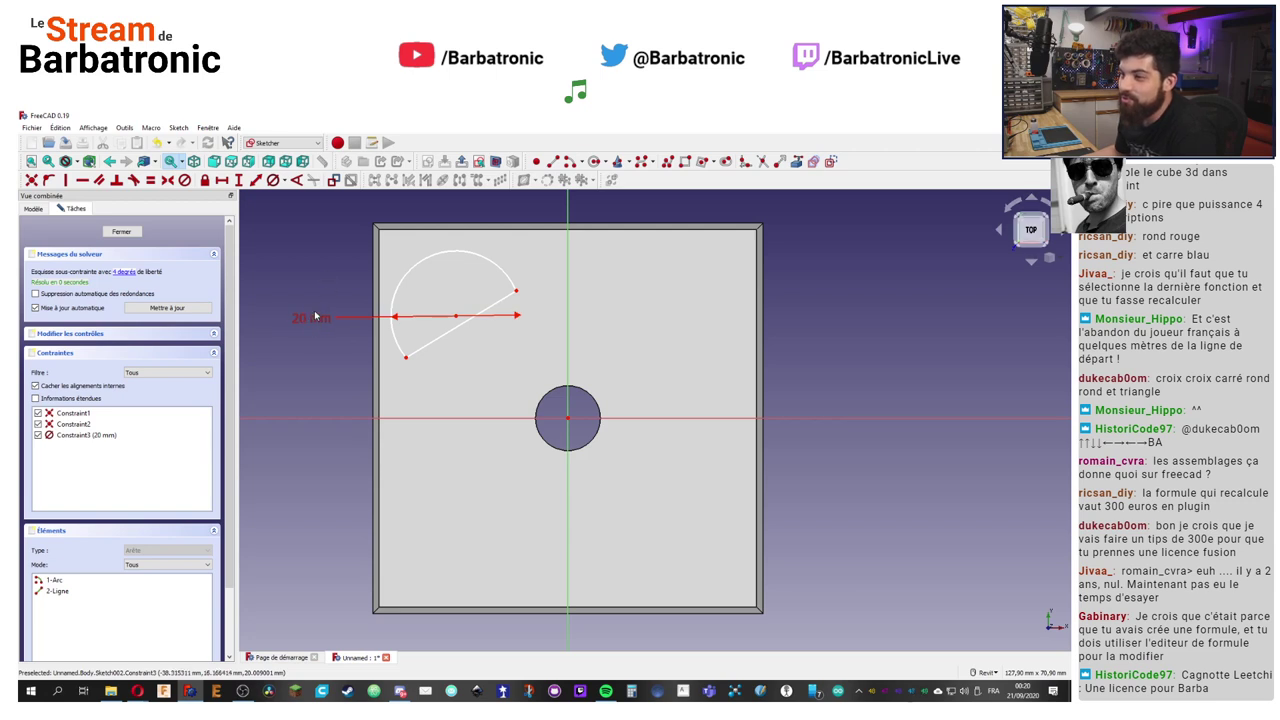
drag(315, 316, 319, 312)
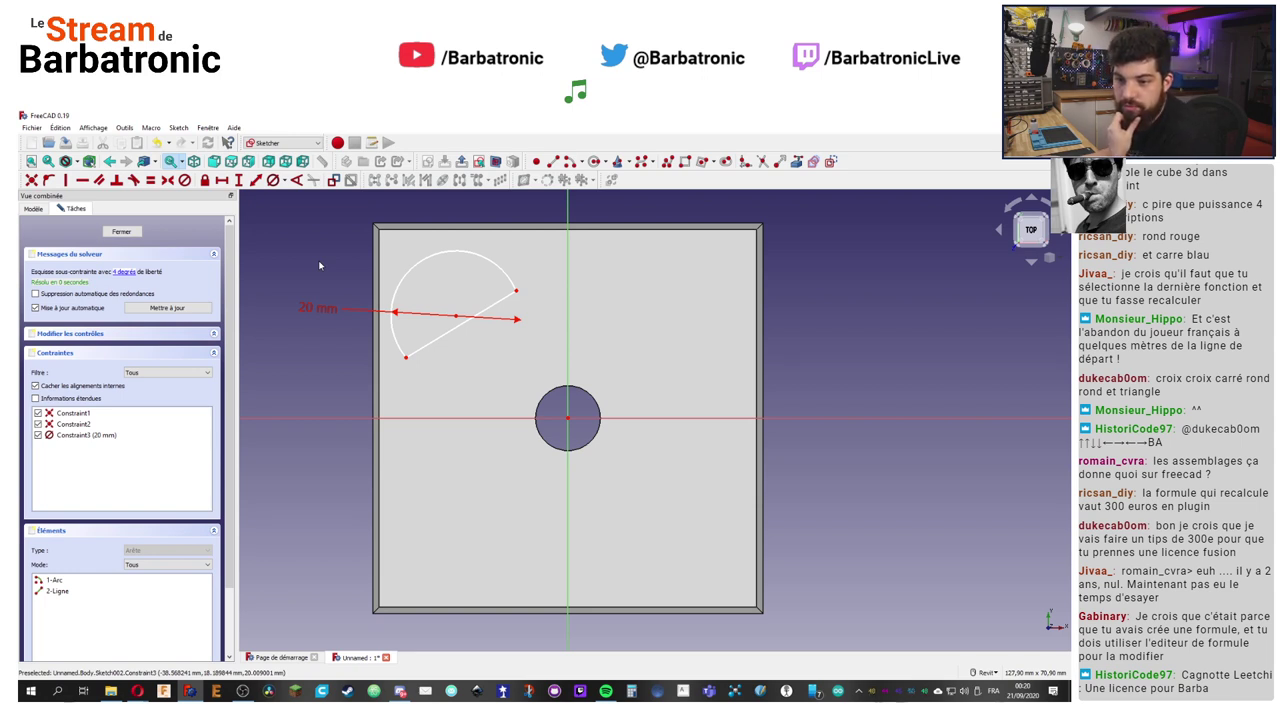
click(314, 144)
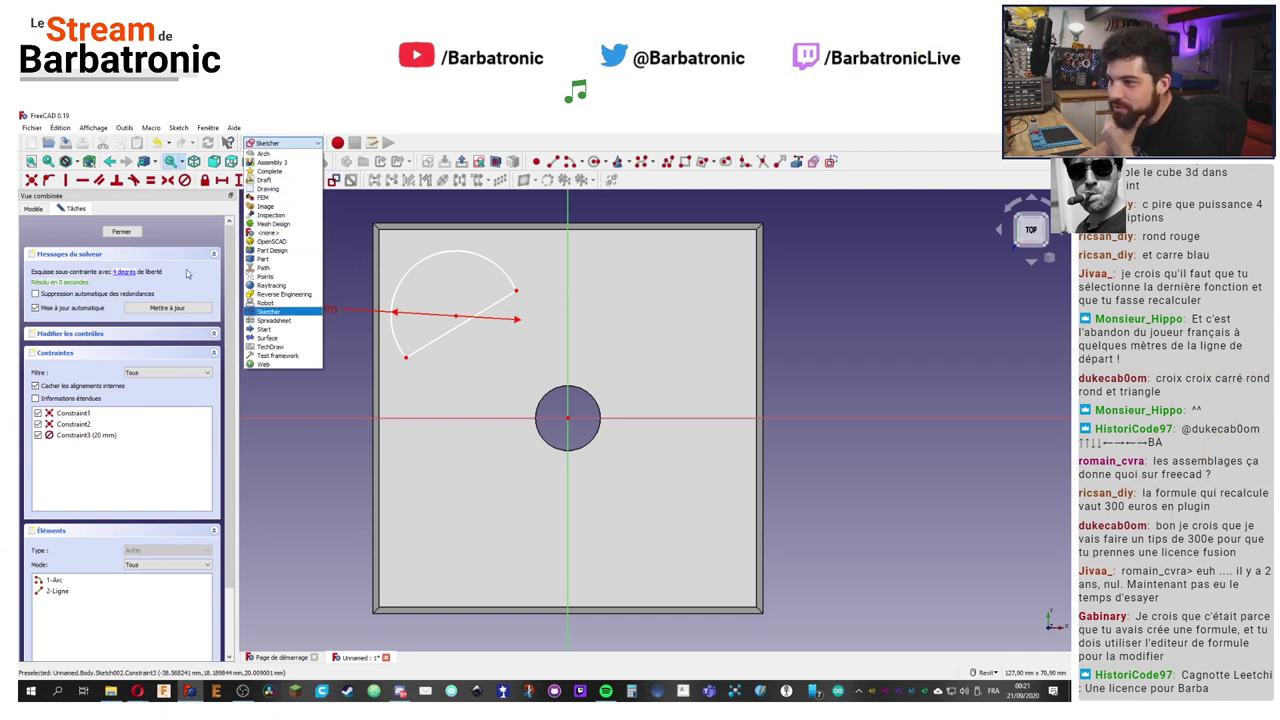
click(121, 231)
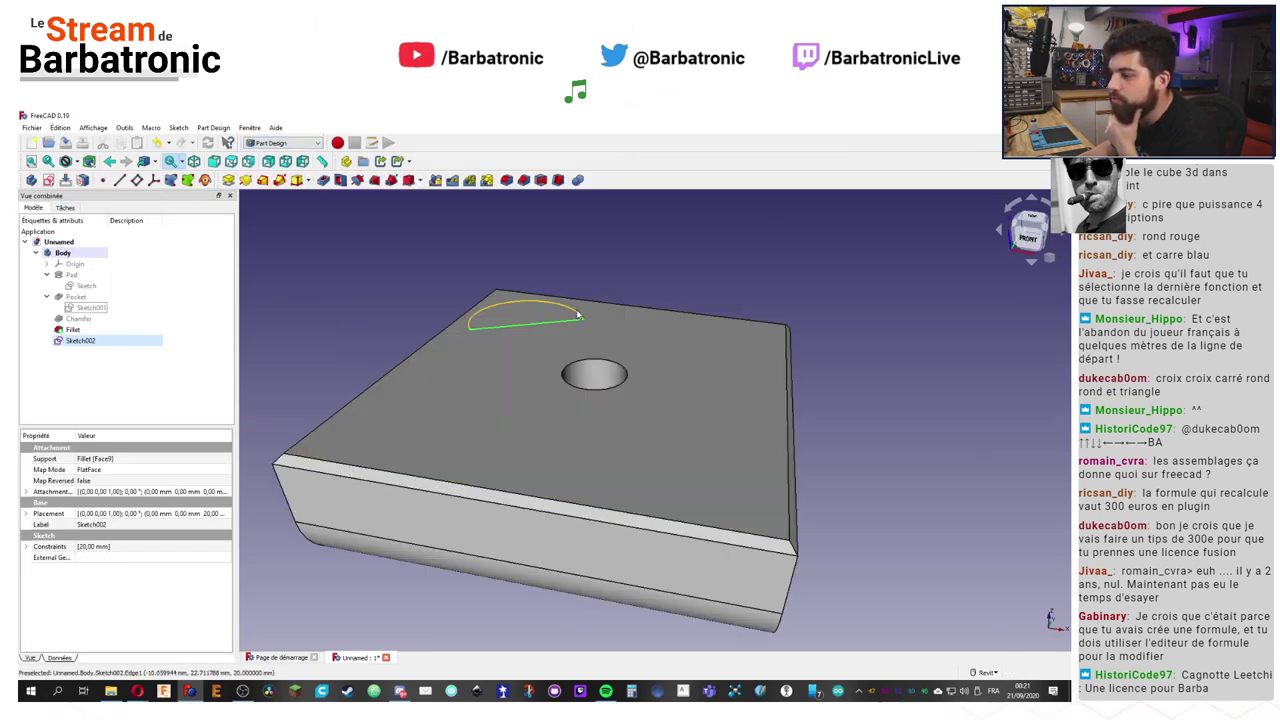
Step: Reopen Sketch002 and add a small circle at upper right and a large circle lower down
click(255, 340)
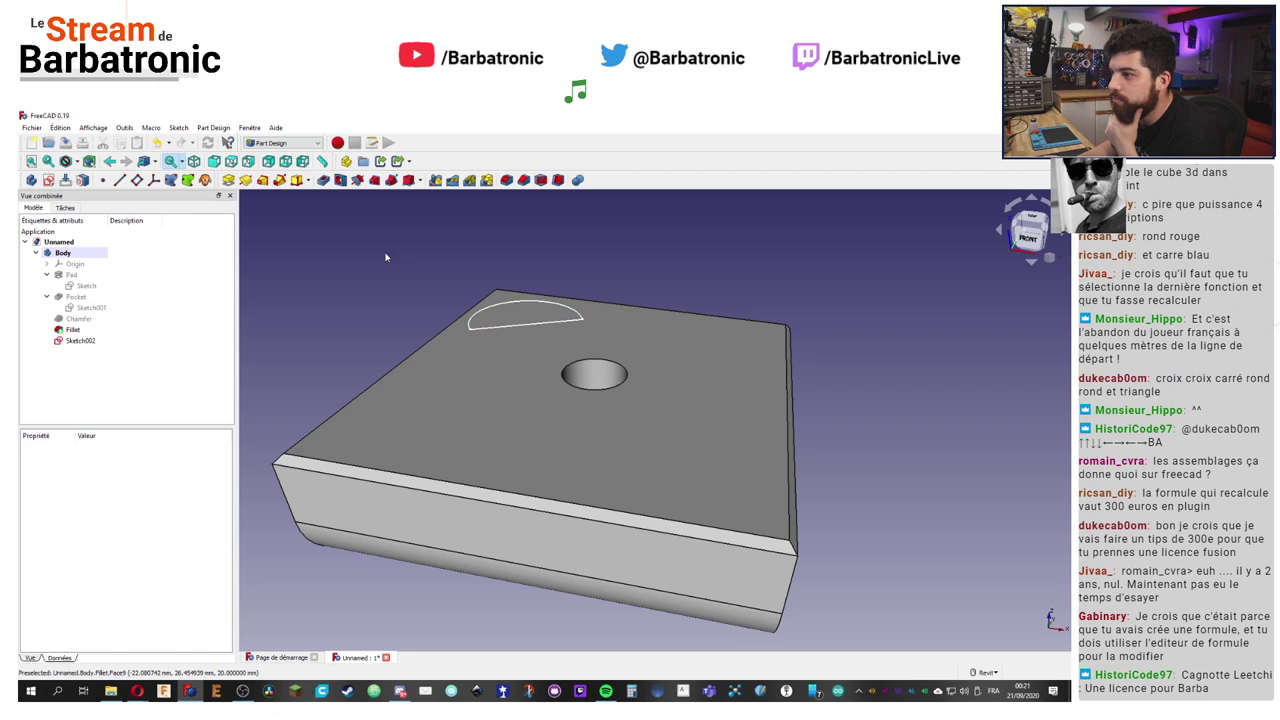
click(101, 343)
click(116, 390)
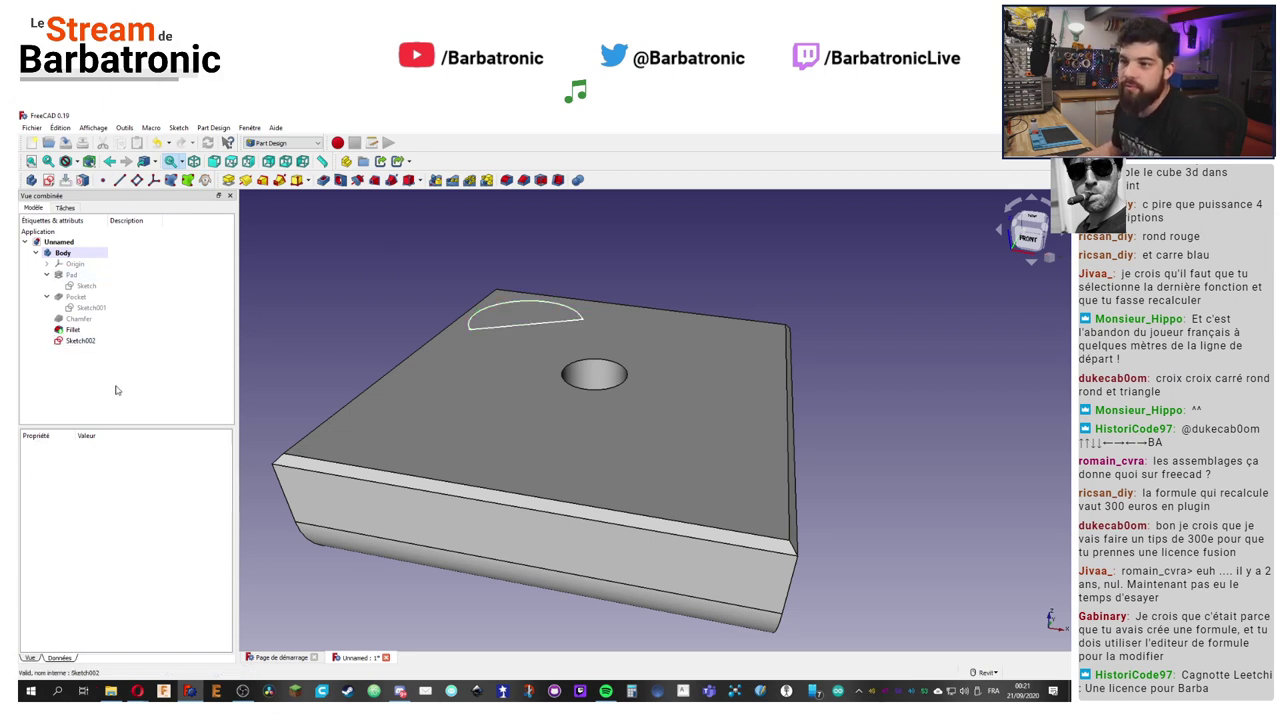
double_click(82, 341)
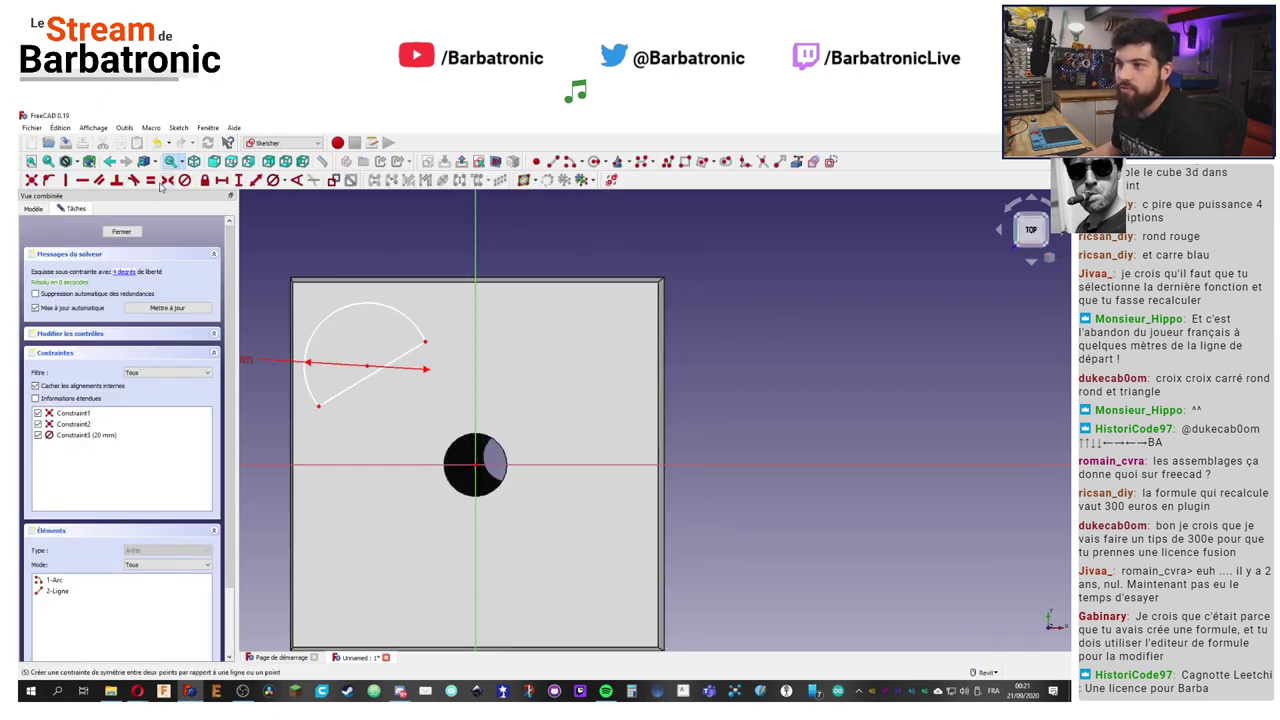
click(580, 340)
click(580, 374)
click(560, 568)
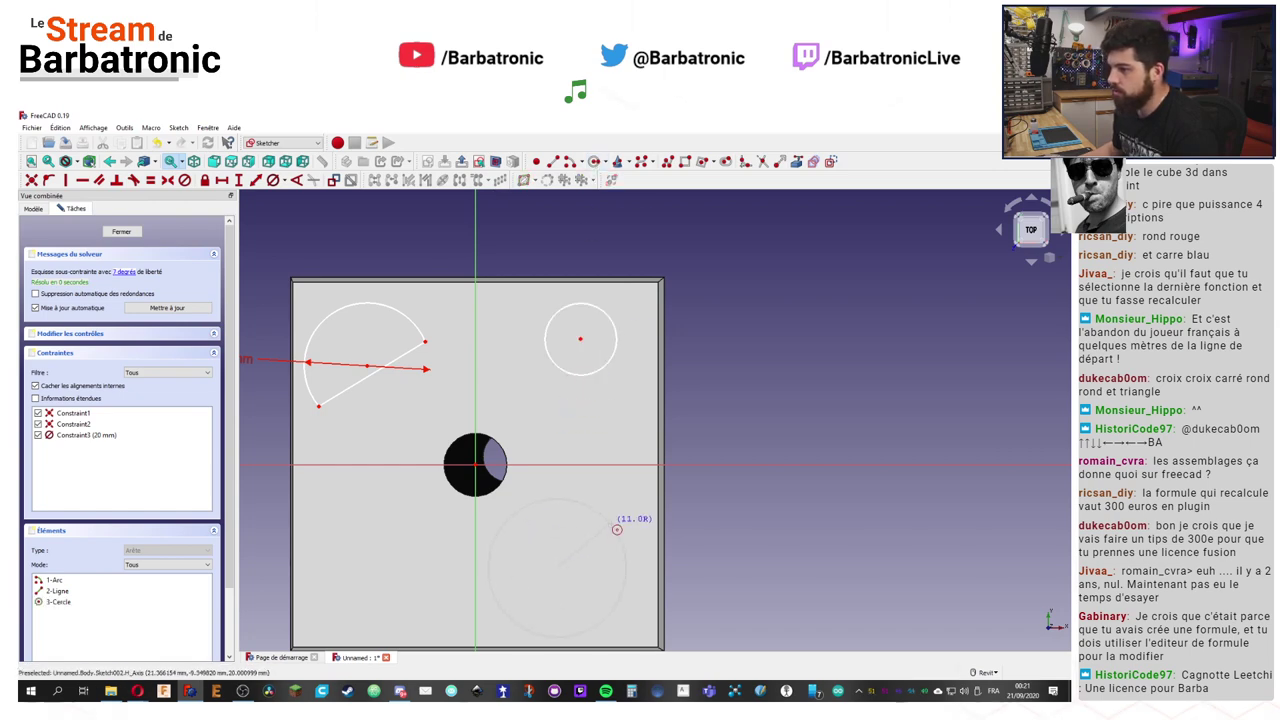
click(622, 526)
click(121, 231)
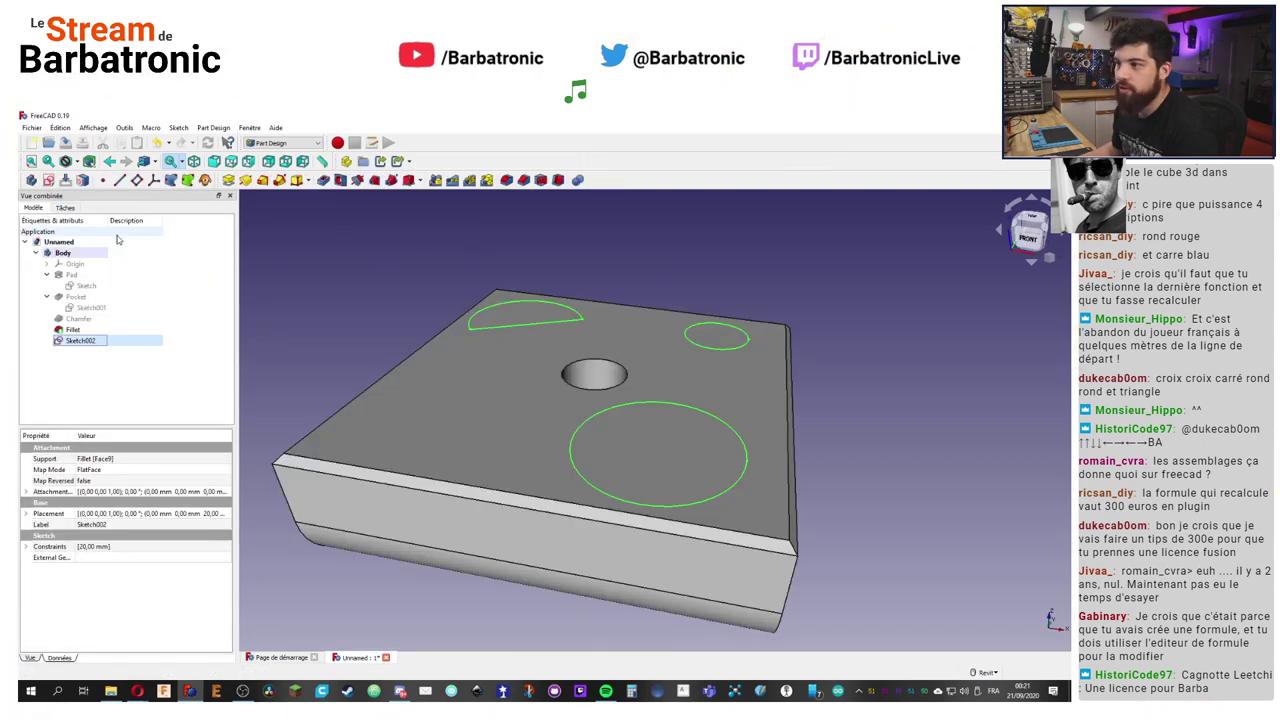
Step: Start a Pad of Sketch002 to preview it extruded from the block
click(487, 327)
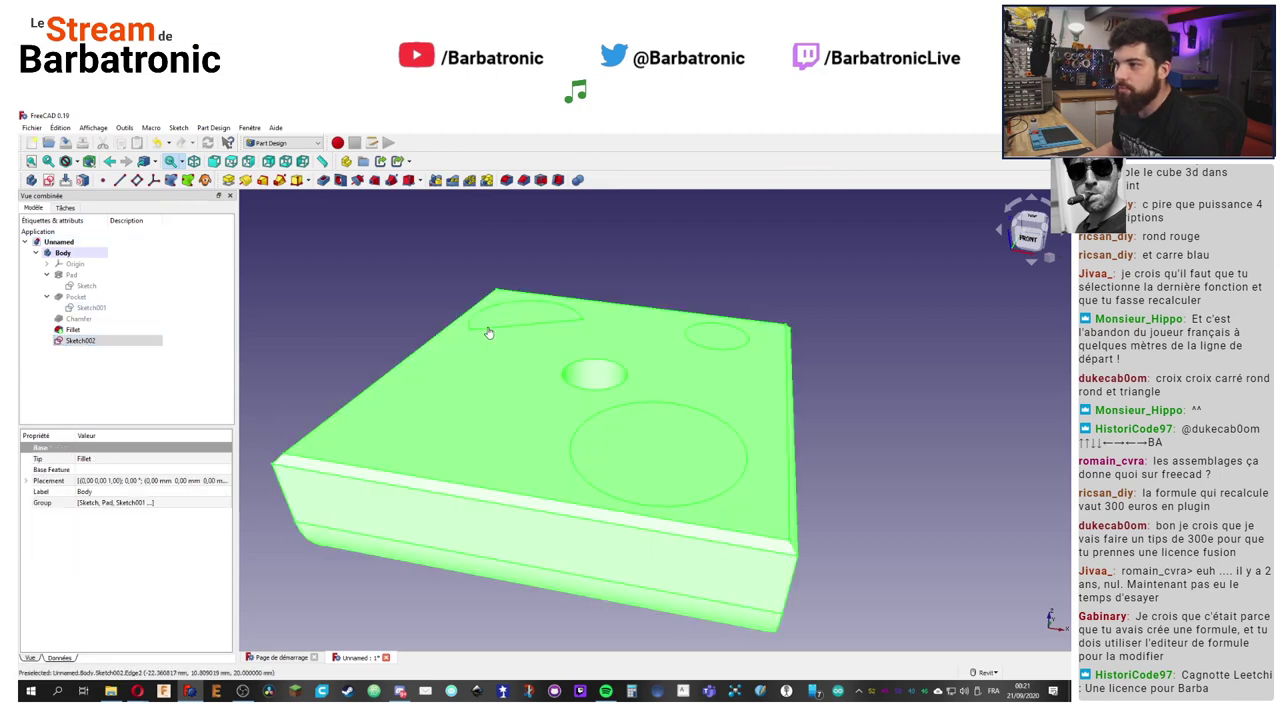
click(420, 260)
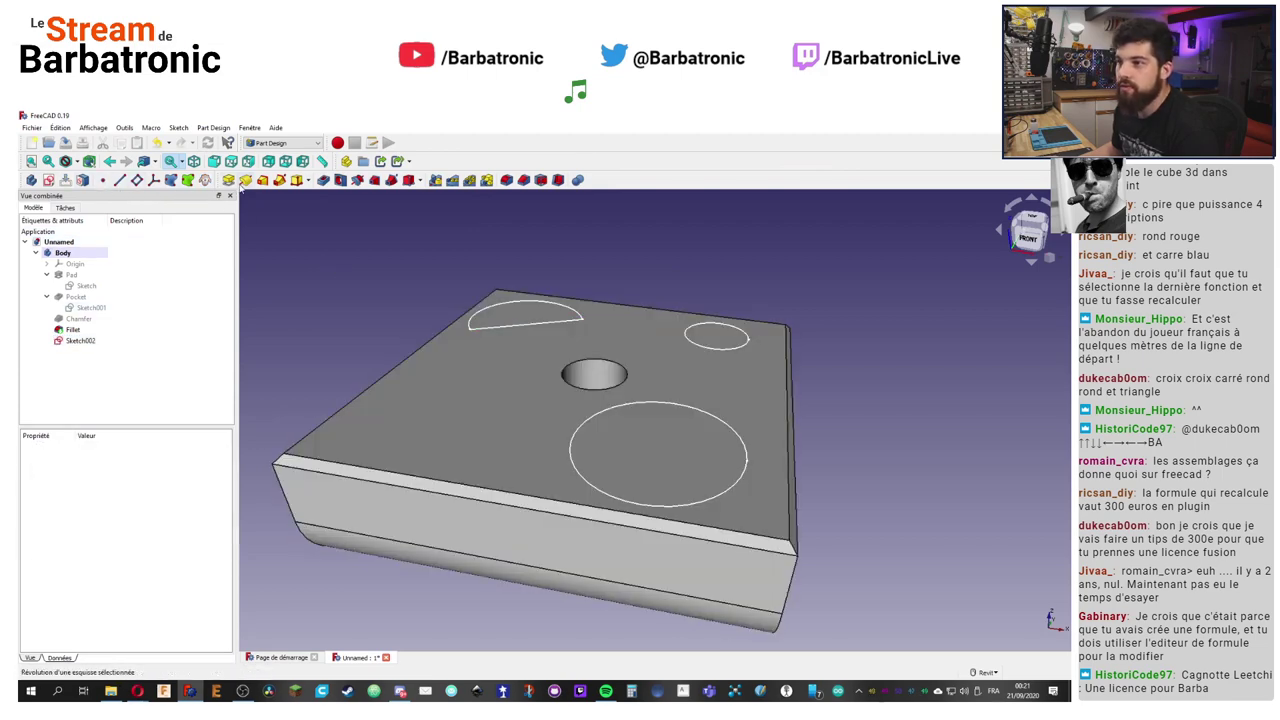
click(230, 180)
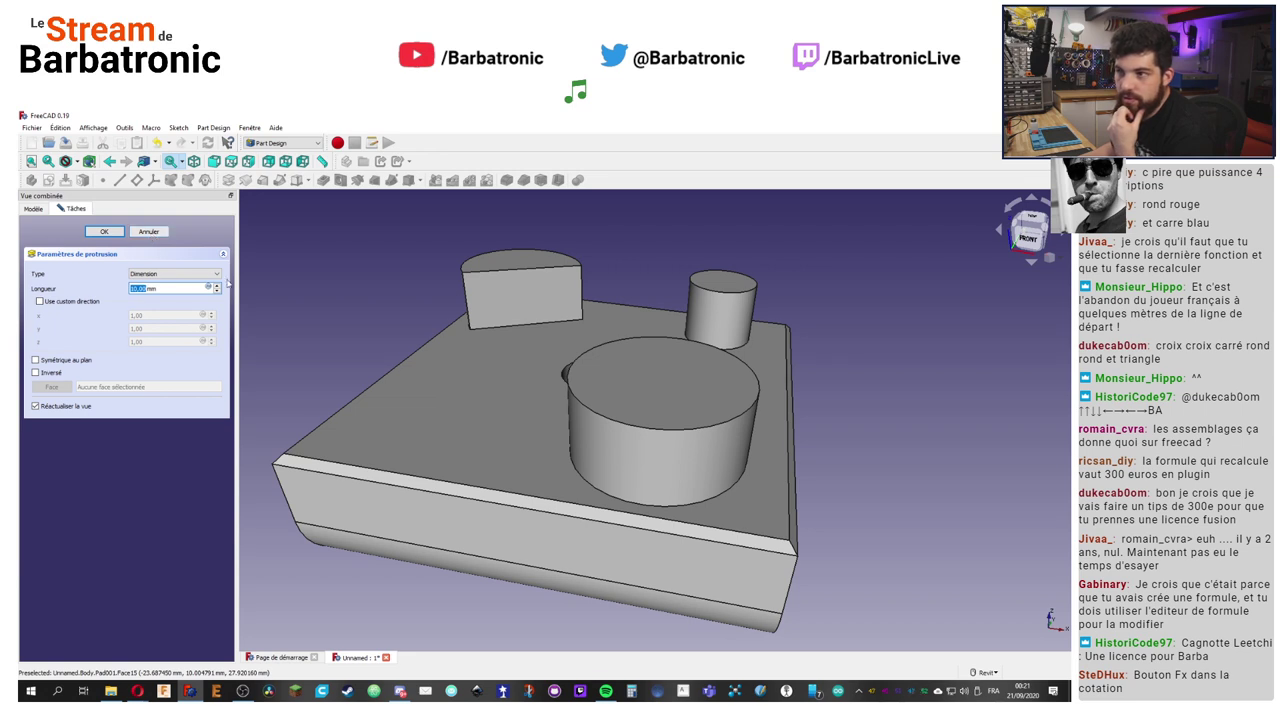
Step: Check the 10 mm pad length in the formula editor, then cancel the Pad
click(208, 288)
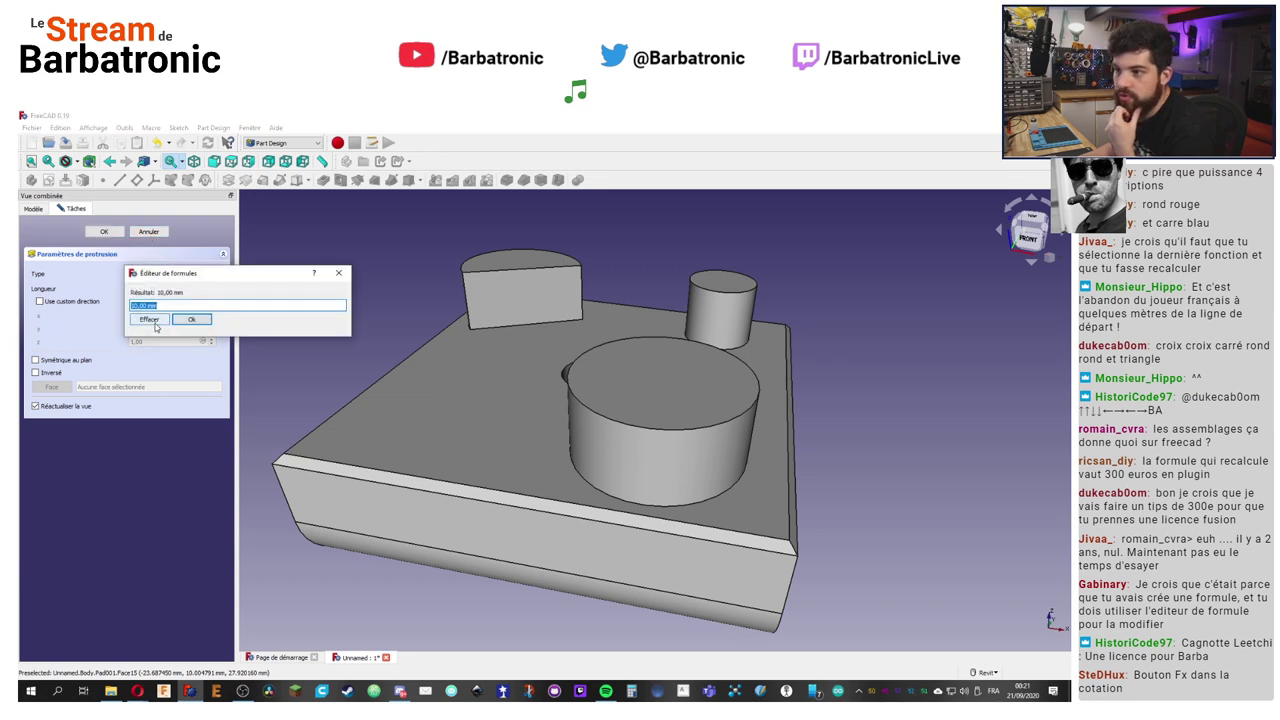
click(152, 320)
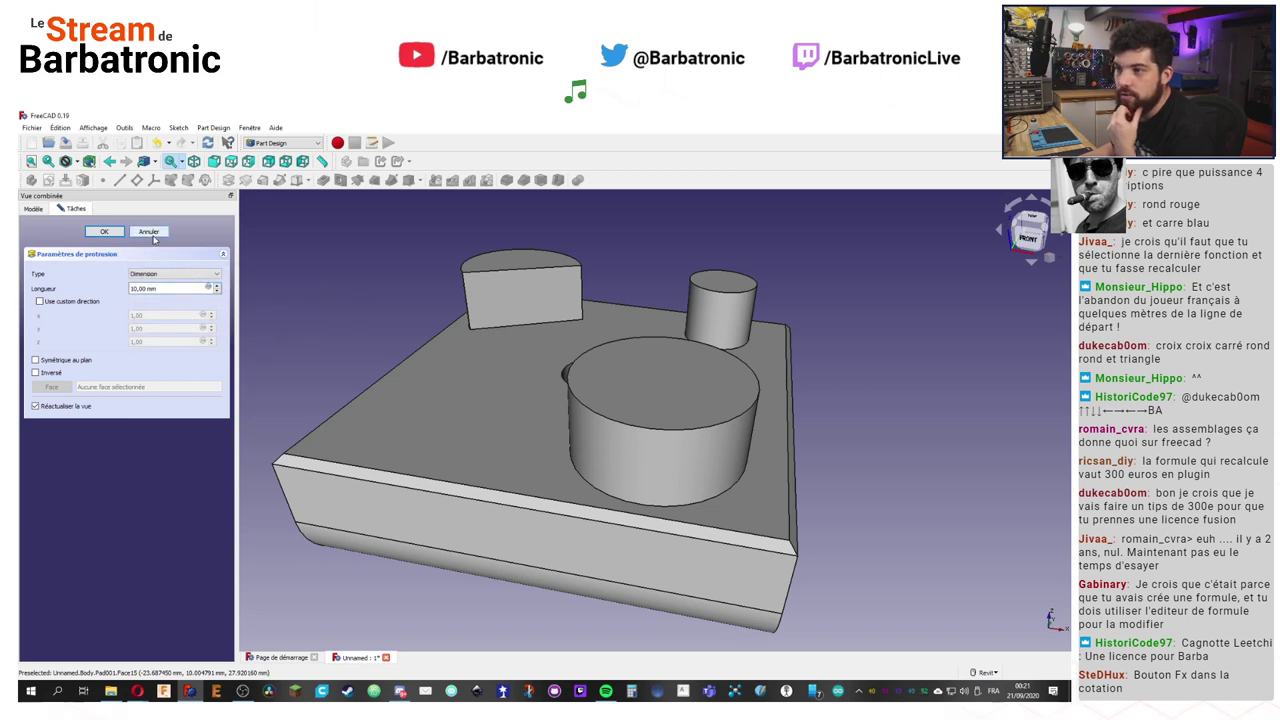
click(150, 233)
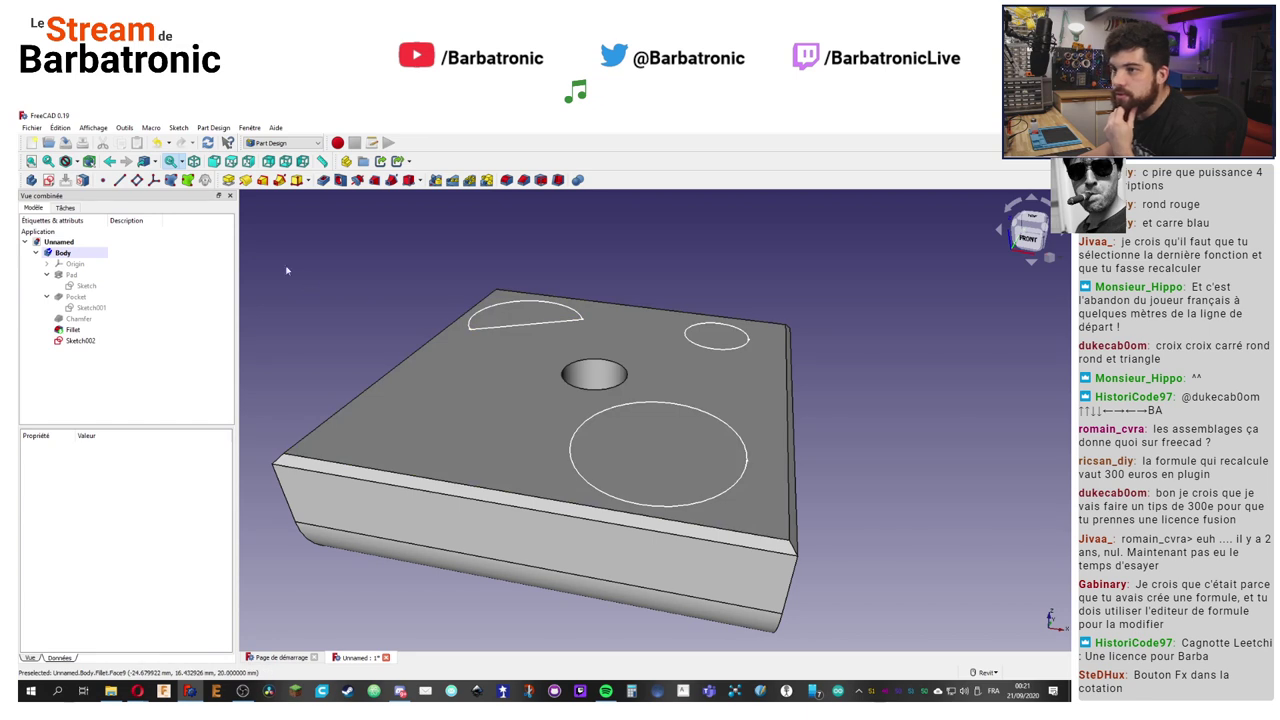
Step: Select Sketch002 and switch to the Part workbench
click(80, 340)
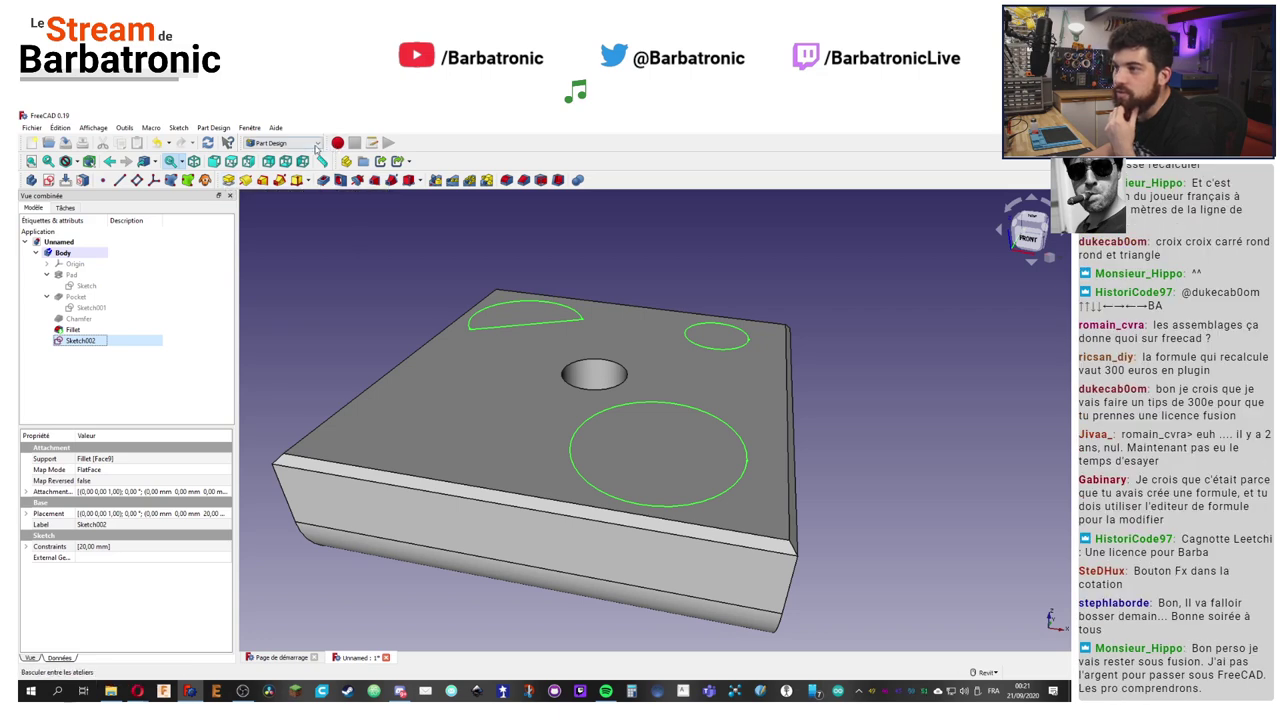
click(283, 143)
click(282, 250)
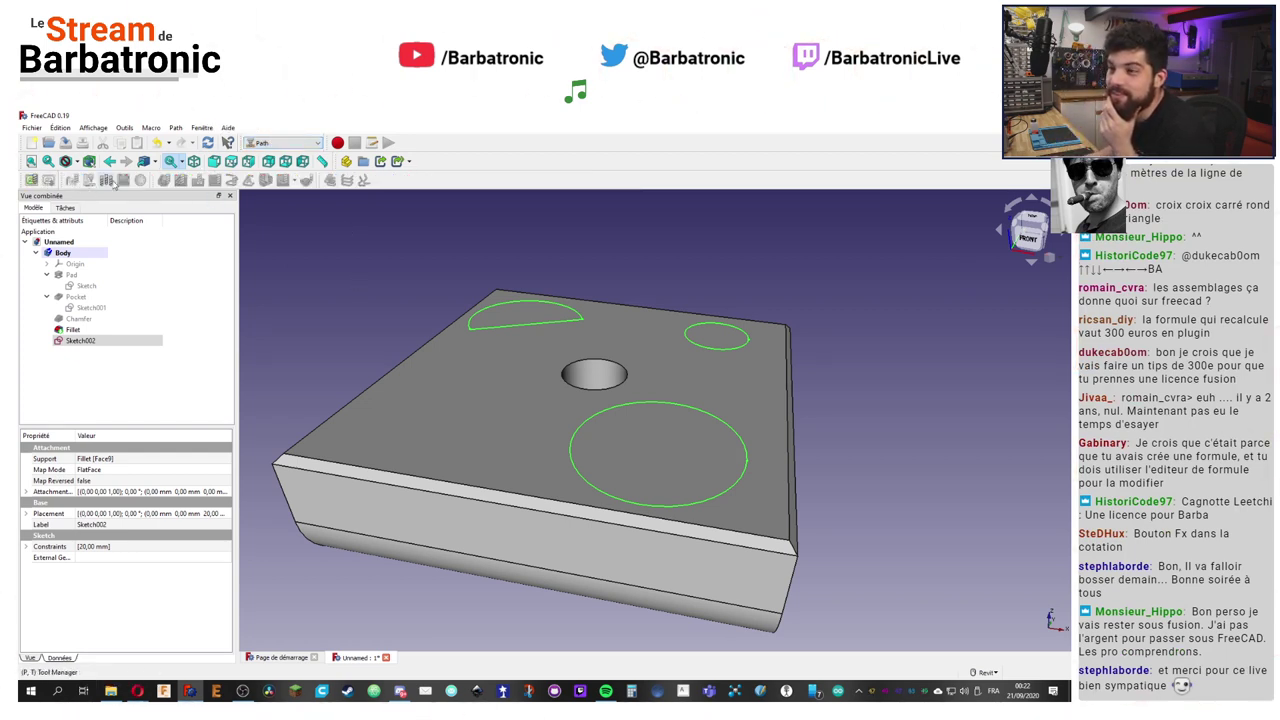
click(312, 143)
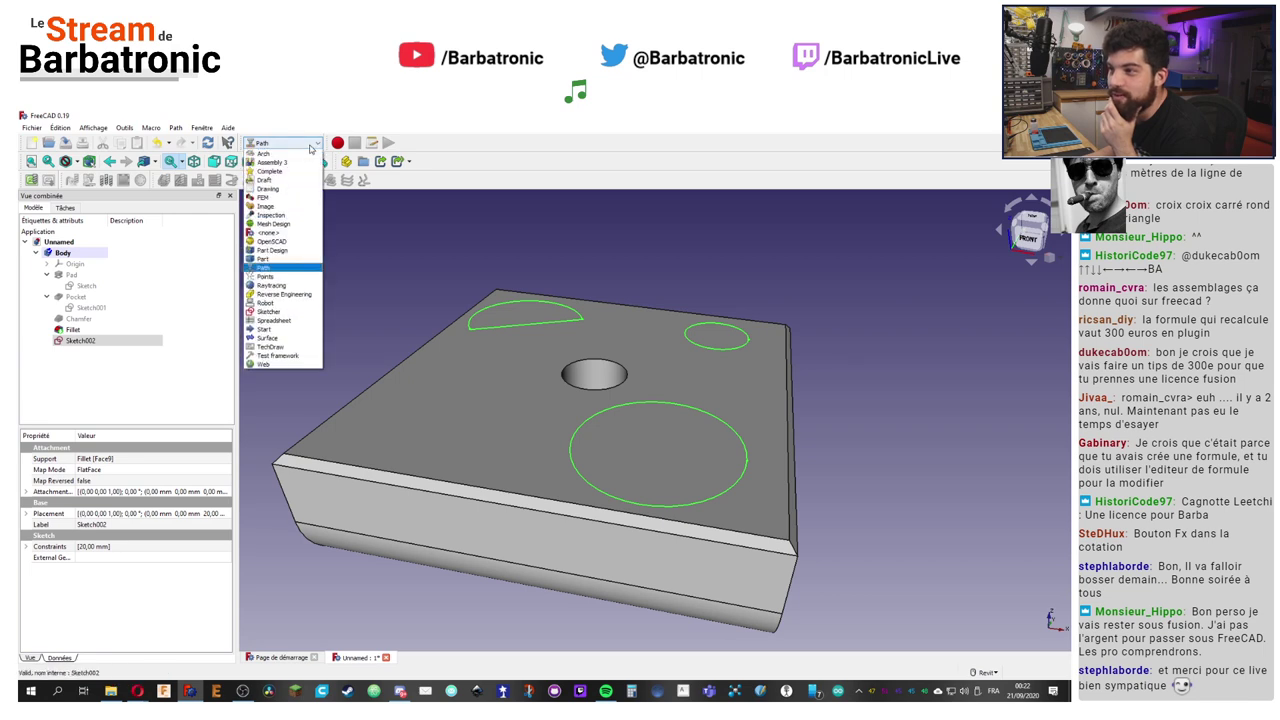
click(263, 259)
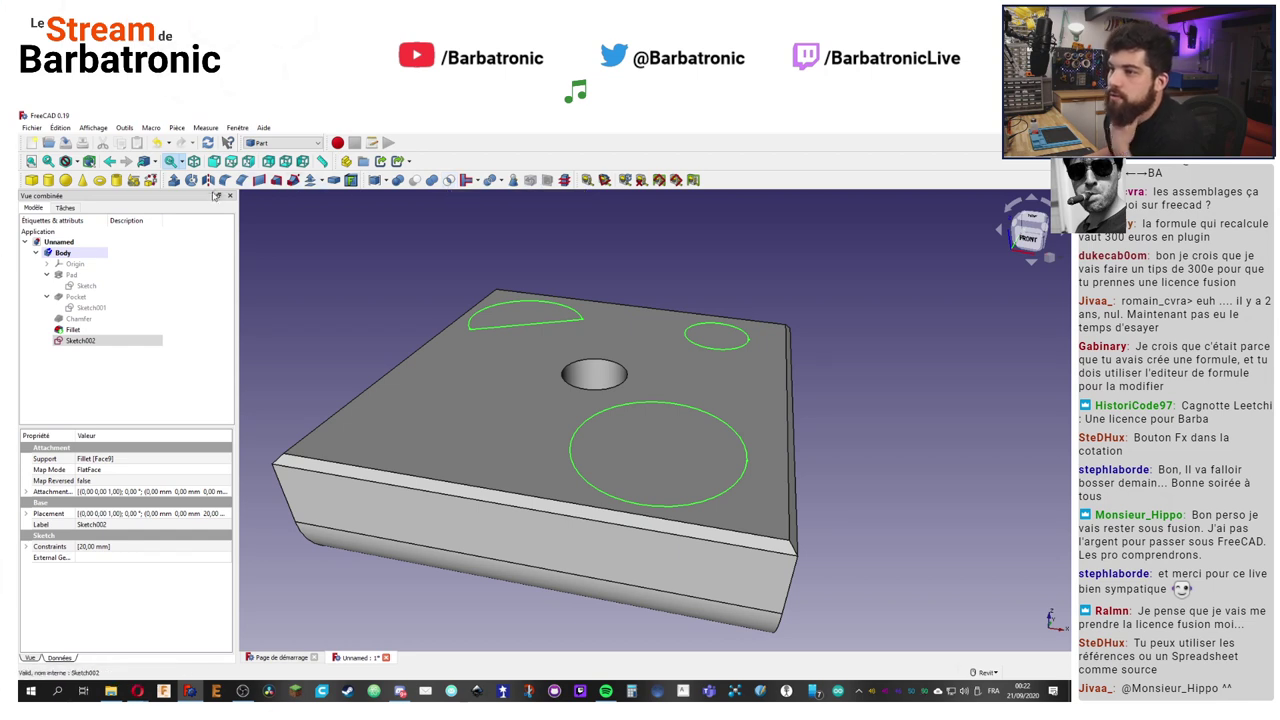
Step: Start a Part Extrude of Sketch002 and close it without creating the extrusion
click(386, 182)
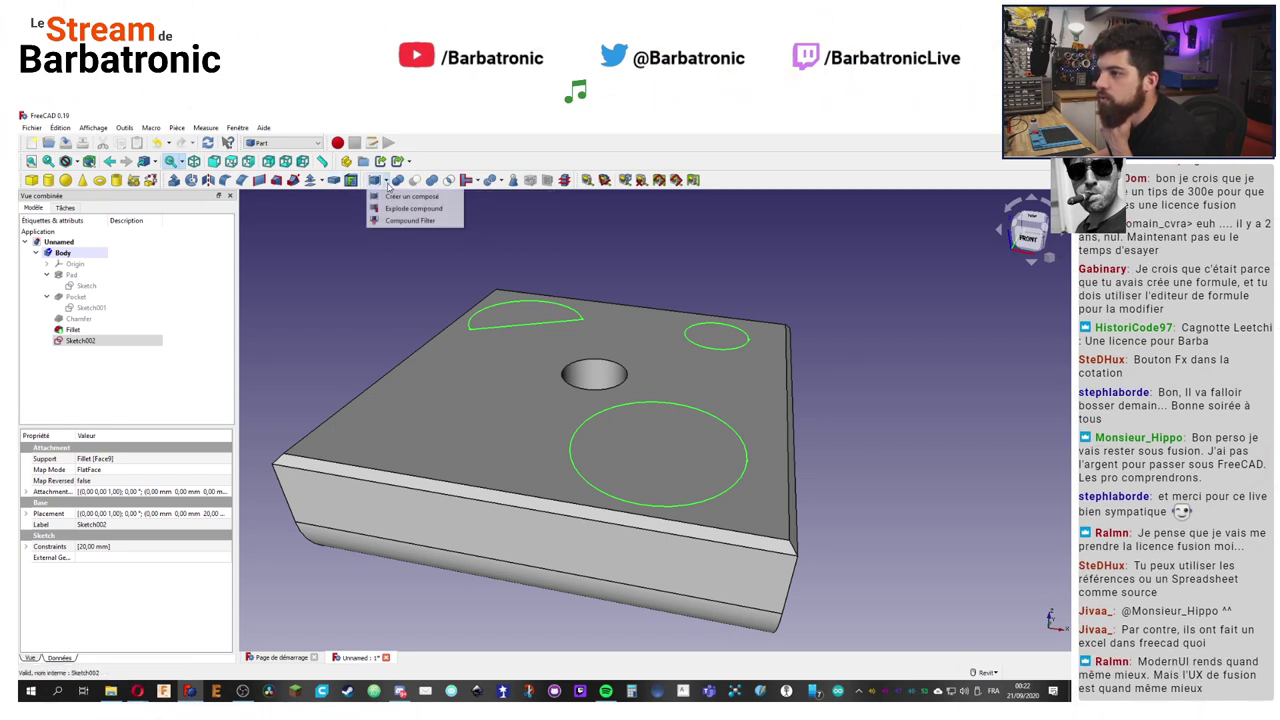
click(386, 183)
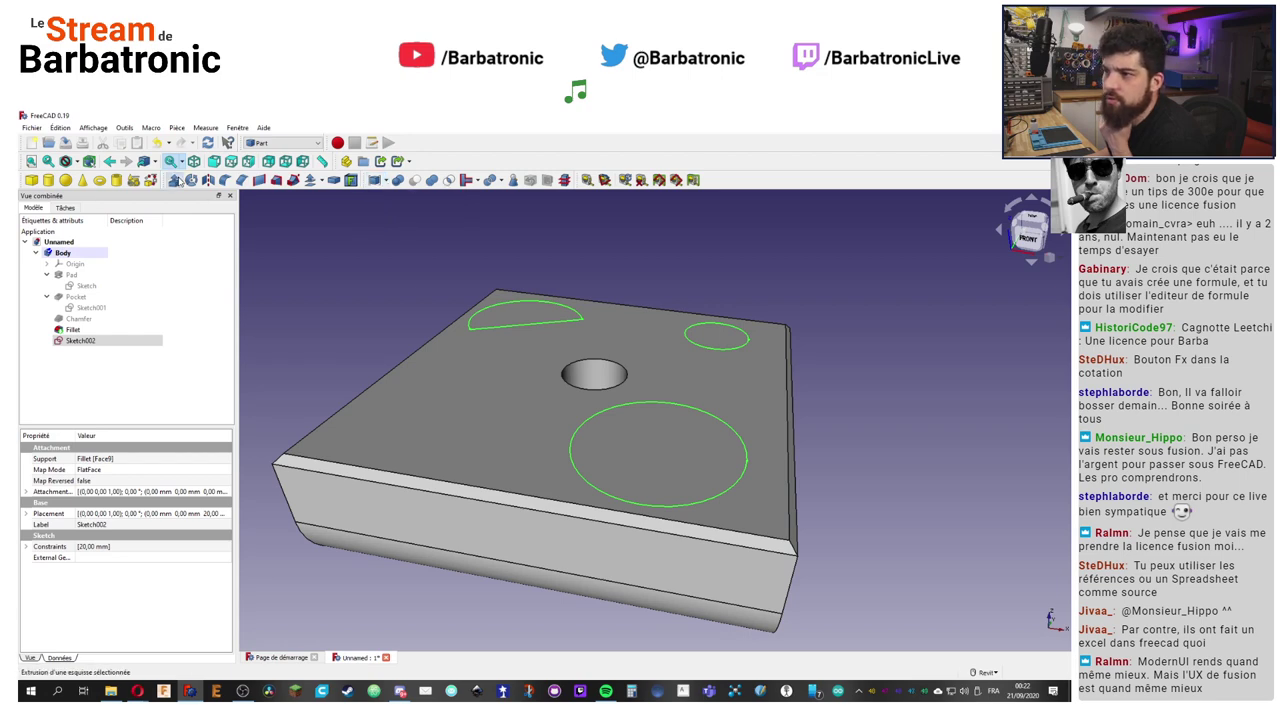
click(175, 180)
click(488, 326)
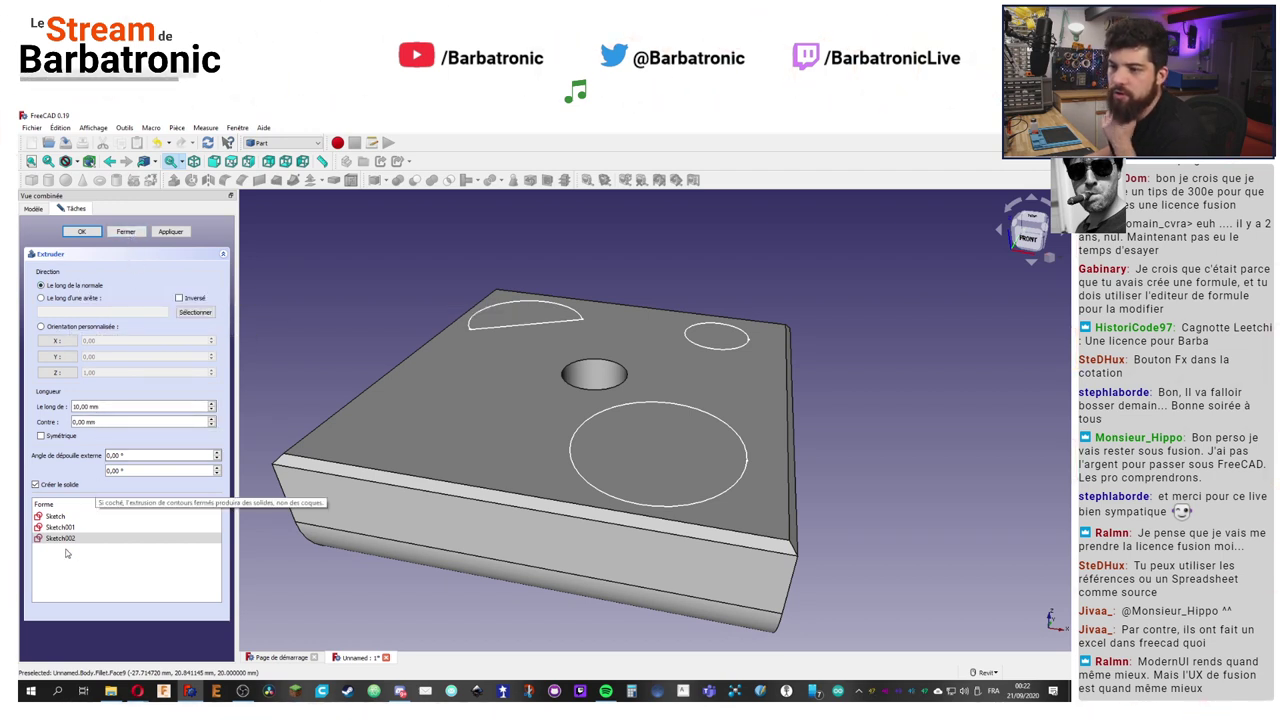
click(126, 231)
click(113, 344)
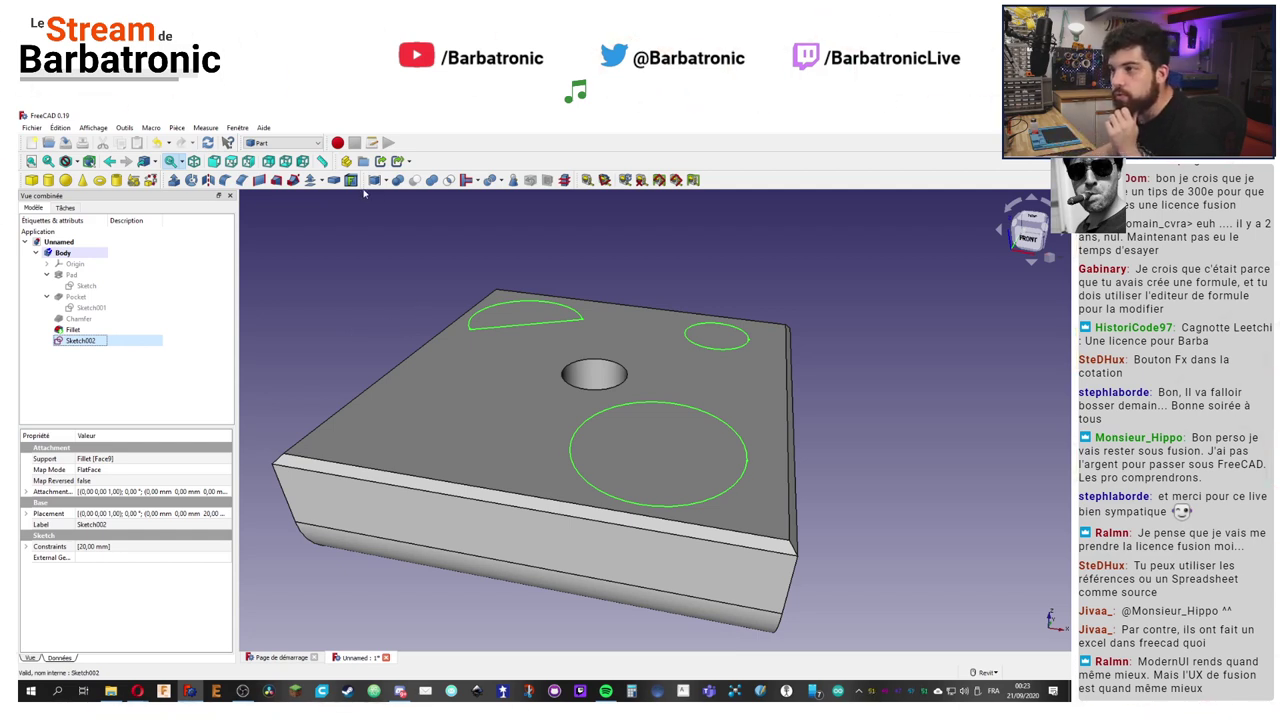
click(300, 143)
Step: Switch back to Part Design and recentre the view on the block with Sketch002
click(284, 254)
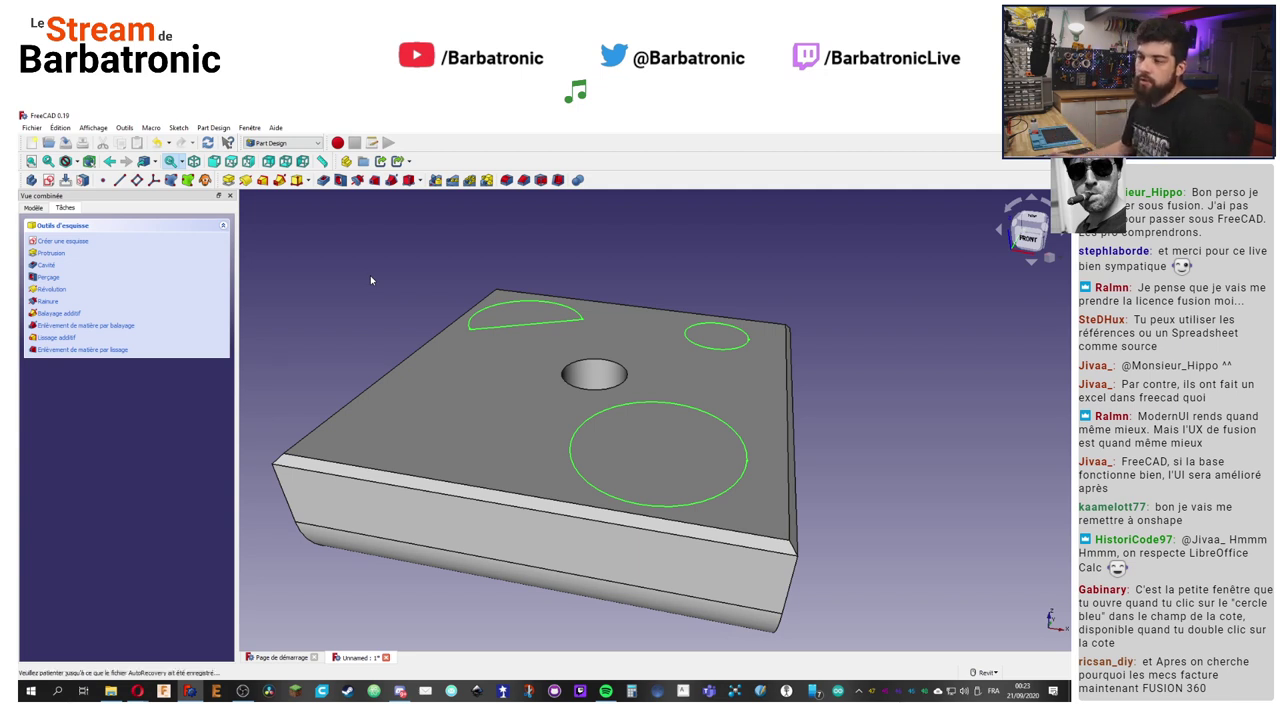
click(350, 260)
mouse_move(381, 257)
middle_down()
mouse_move(396, 267)
mouse_move(417, 242)
middle_up()
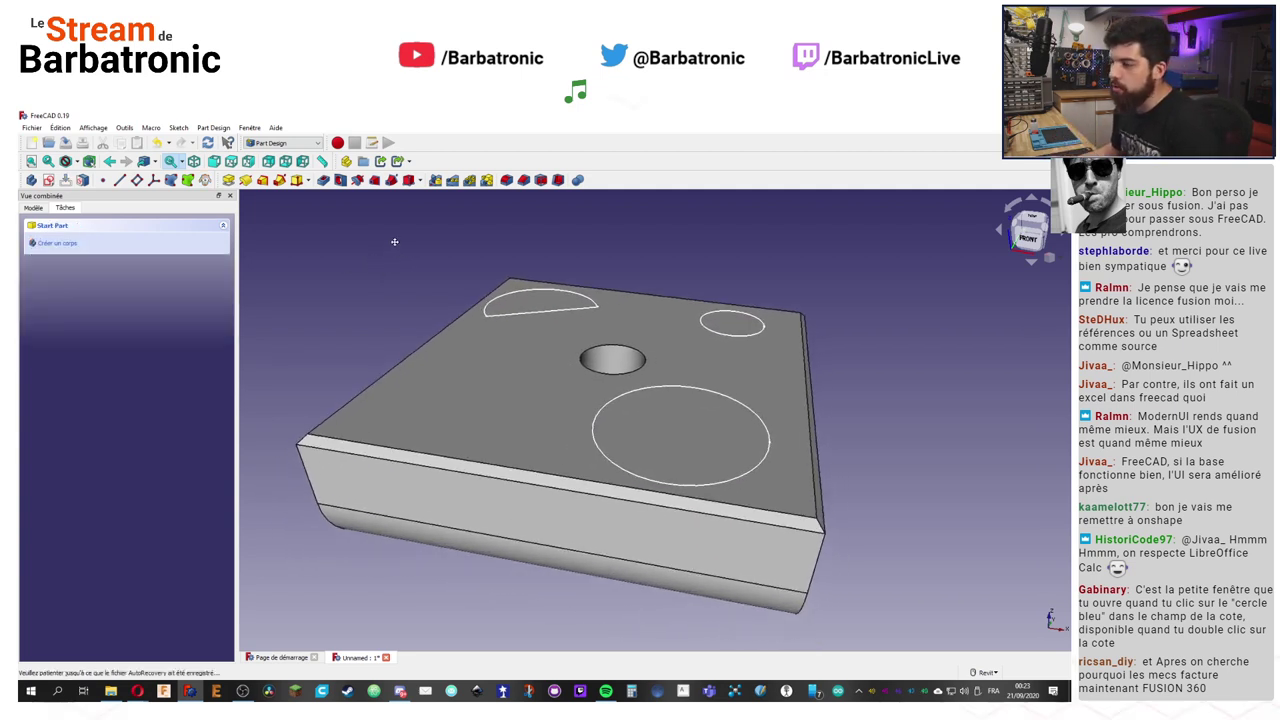
scroll(420, 247, up, 5)
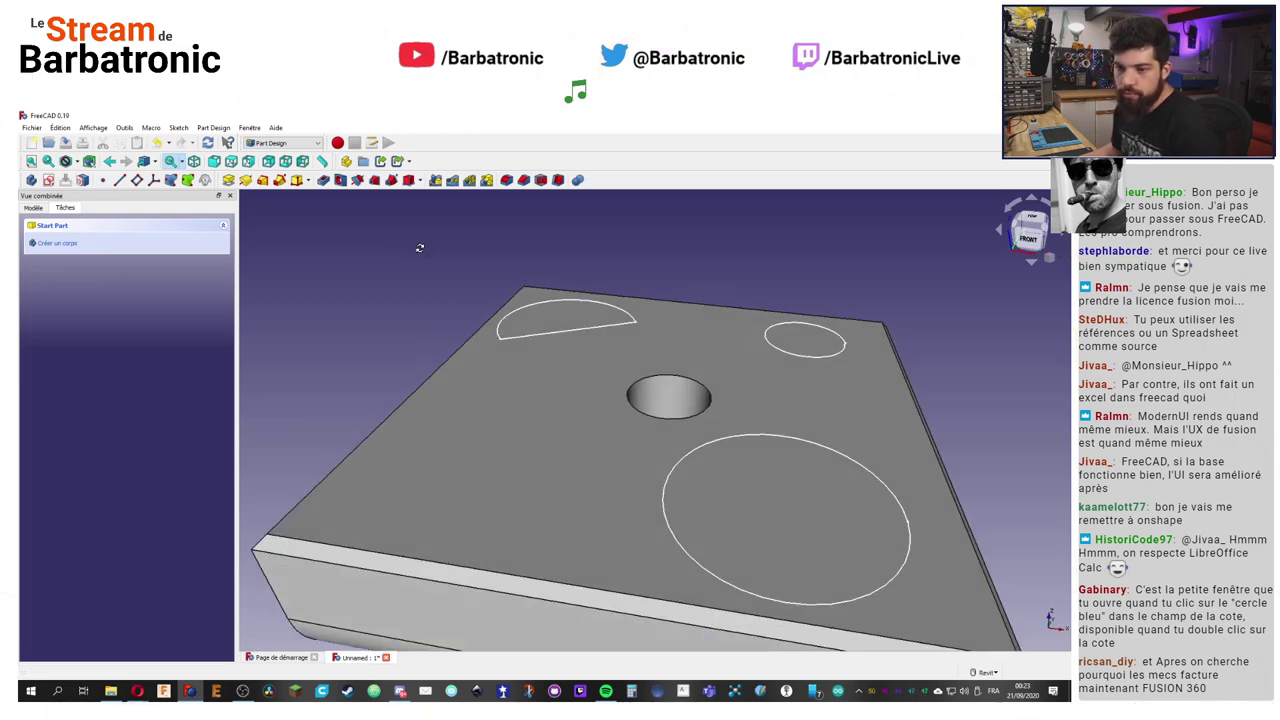
scroll(429, 294, down, 5)
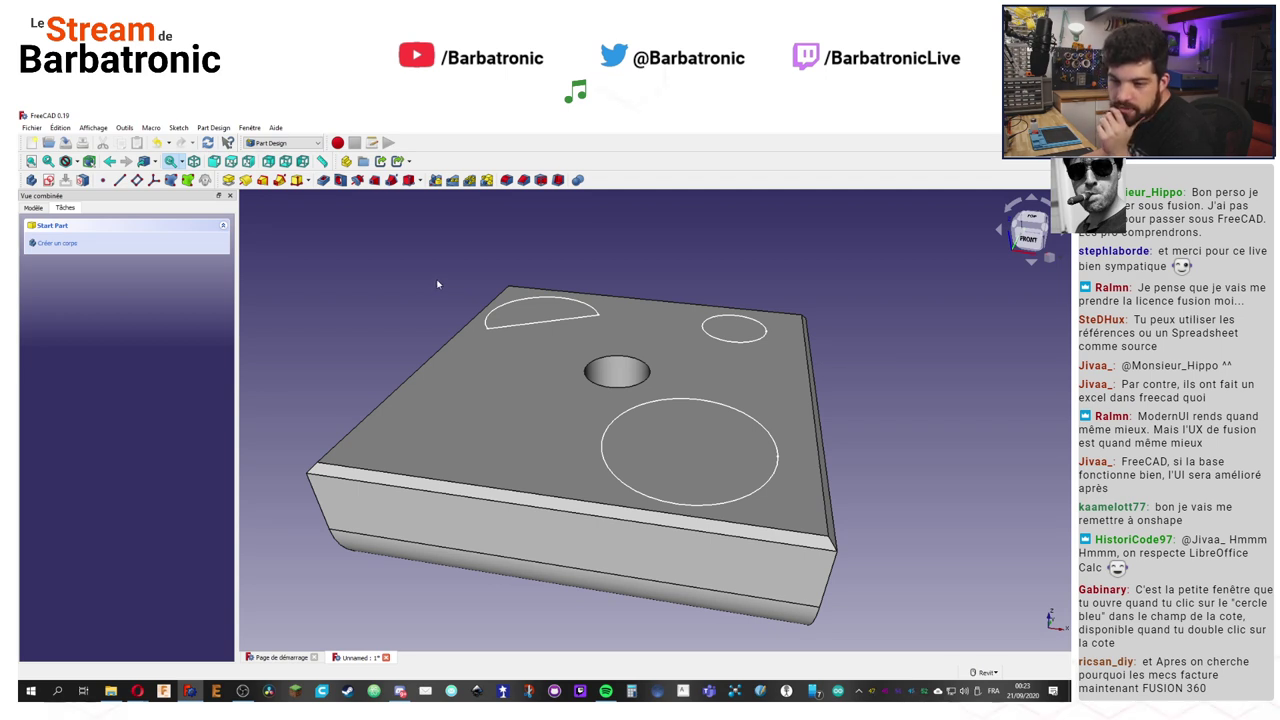
middle_drag(459, 298, 430, 291)
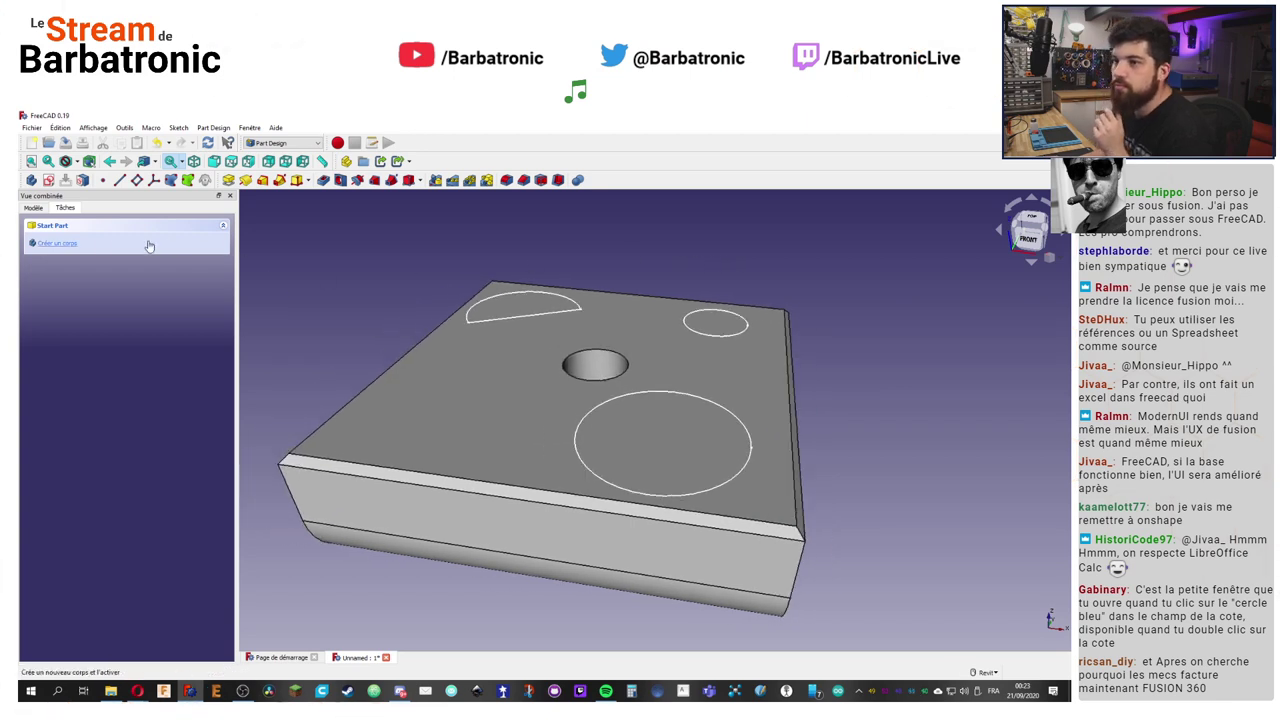
click(33, 207)
click(81, 341)
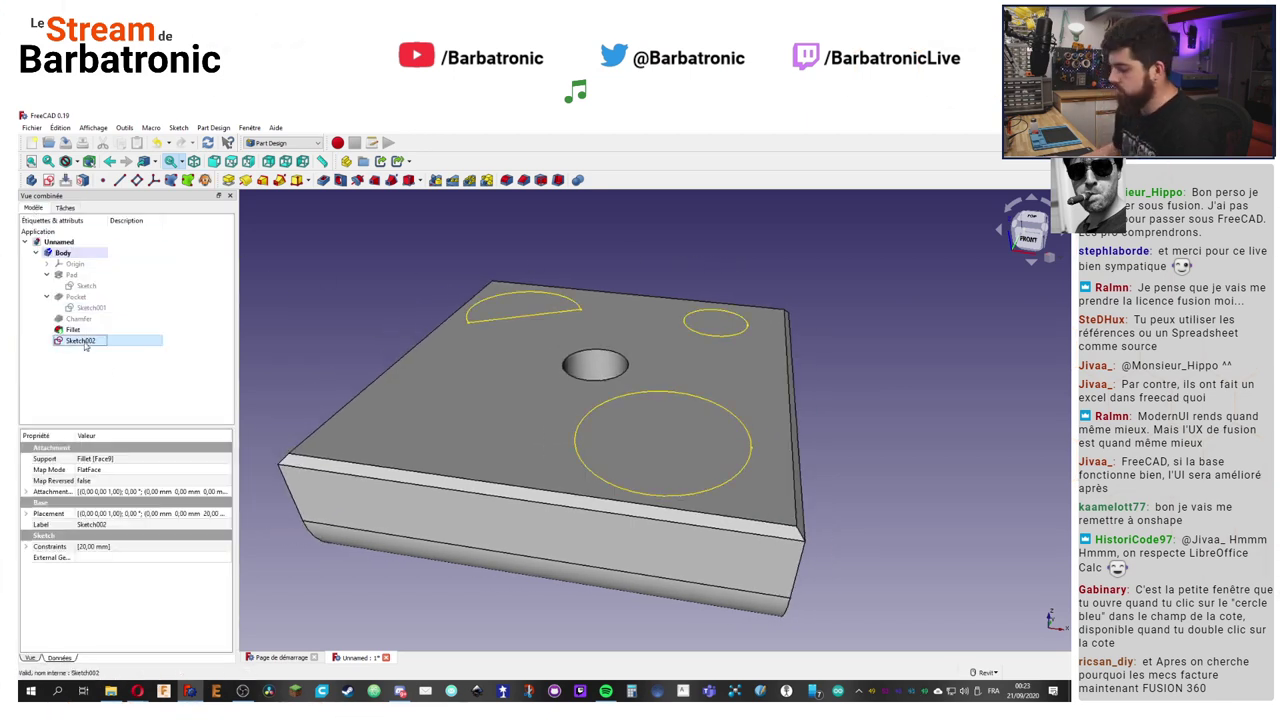
click(349, 280)
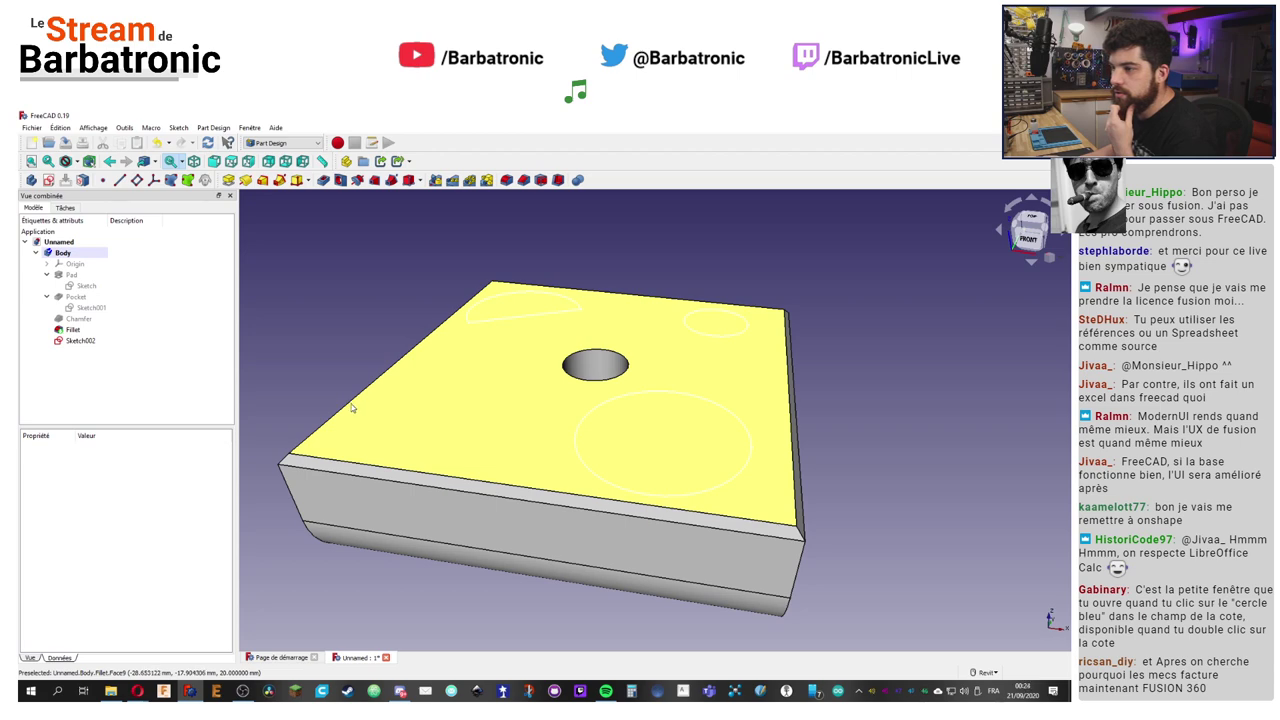
Step: Reopen Sketch002 and draw a rectangle framing the block's outline
double_click(80, 340)
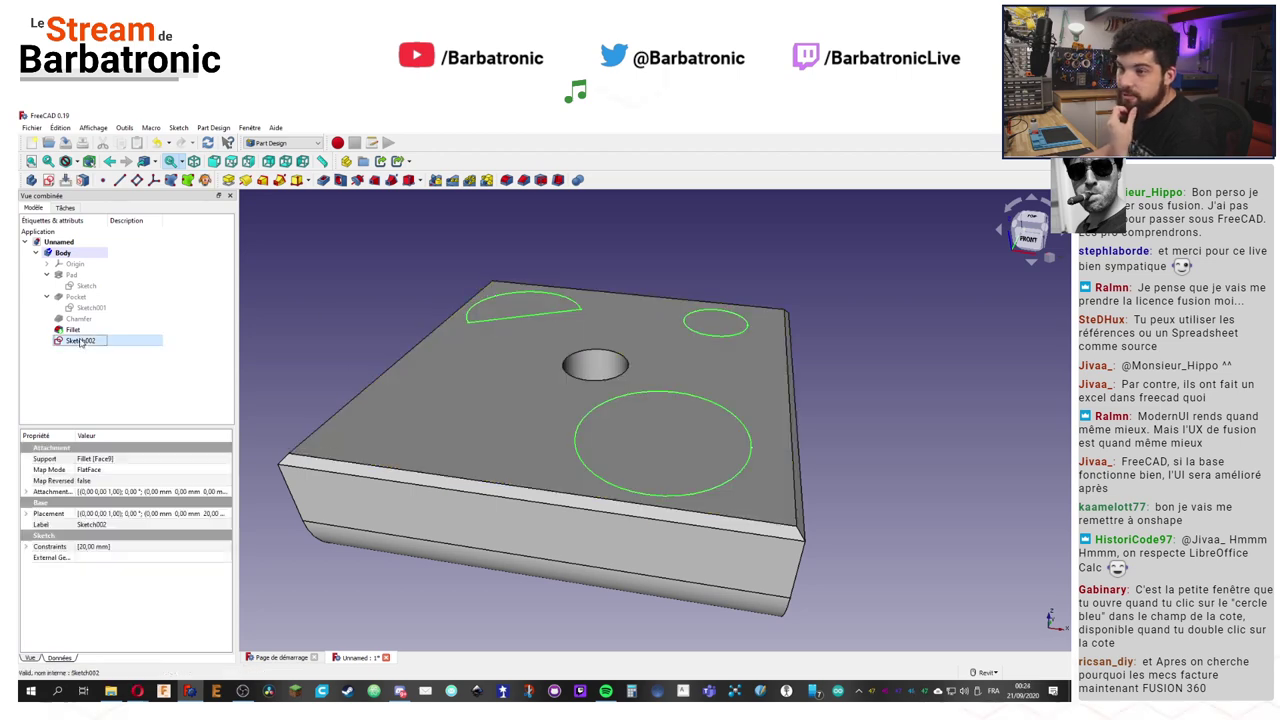
middle_drag(371, 344, 303, 267)
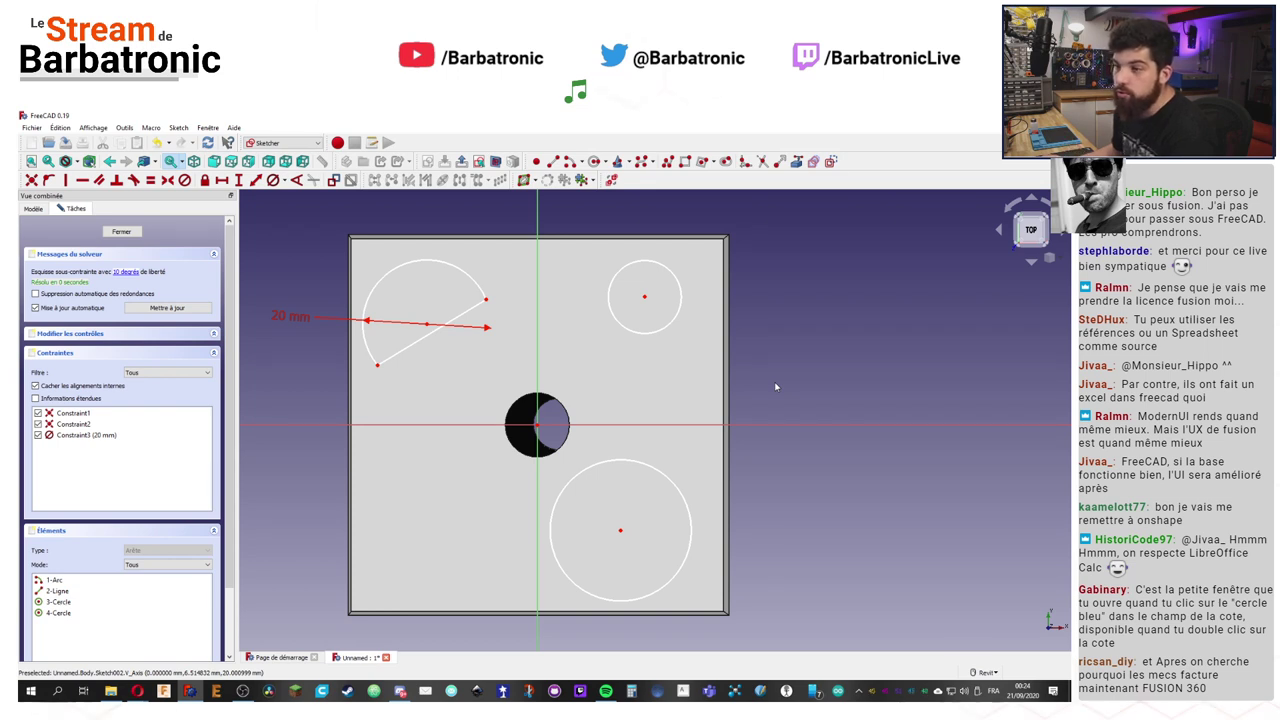
mouse_move(775, 387)
middle_down()
mouse_move(839, 369)
mouse_move(824, 371)
middle_up()
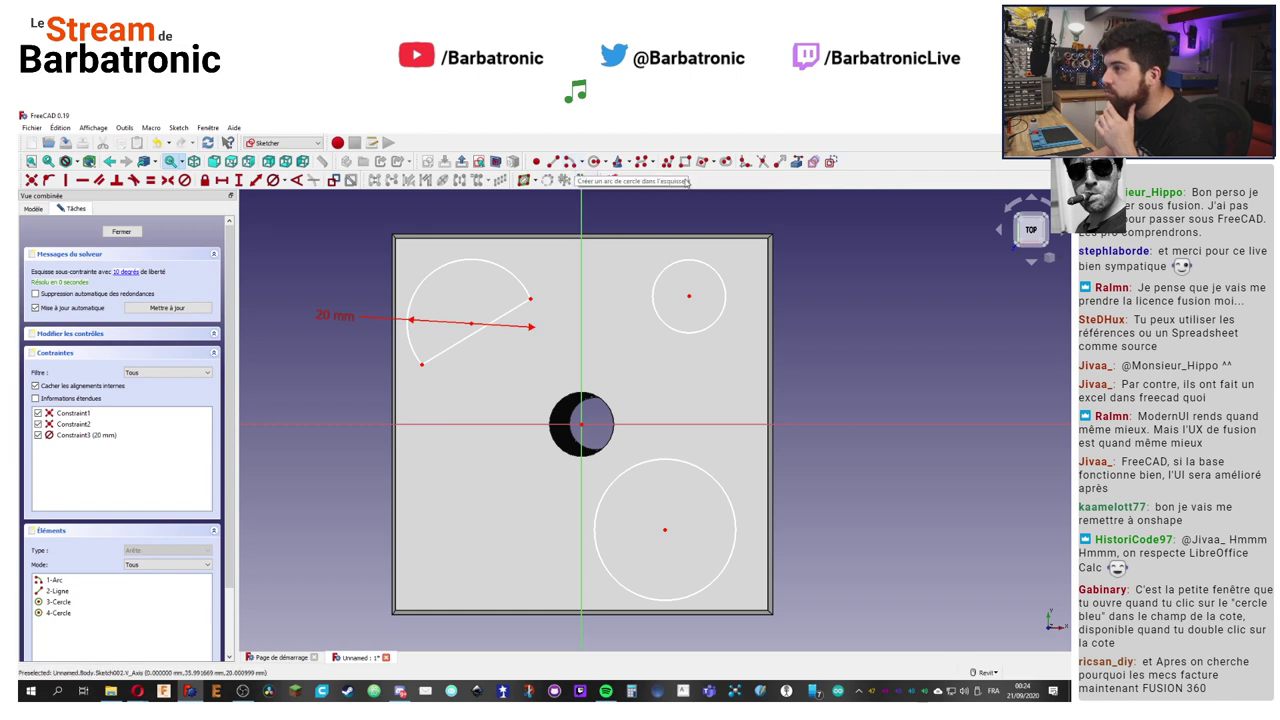
click(363, 216)
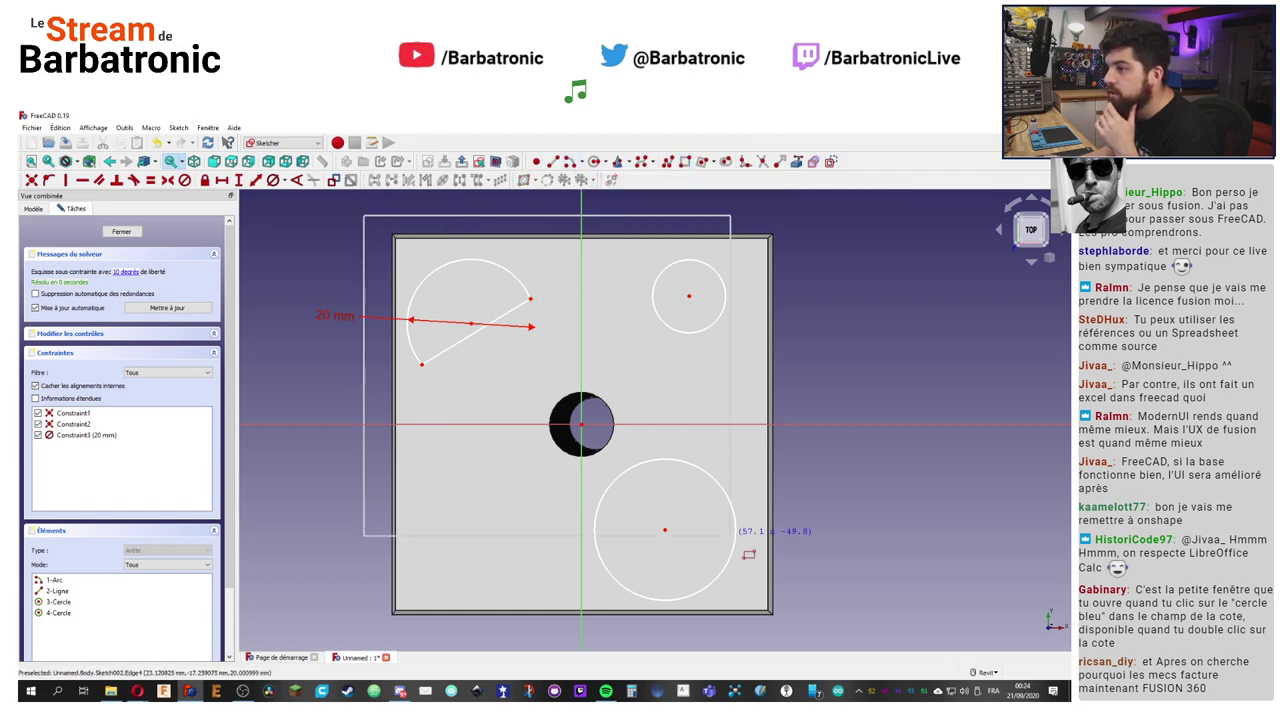
click(808, 635)
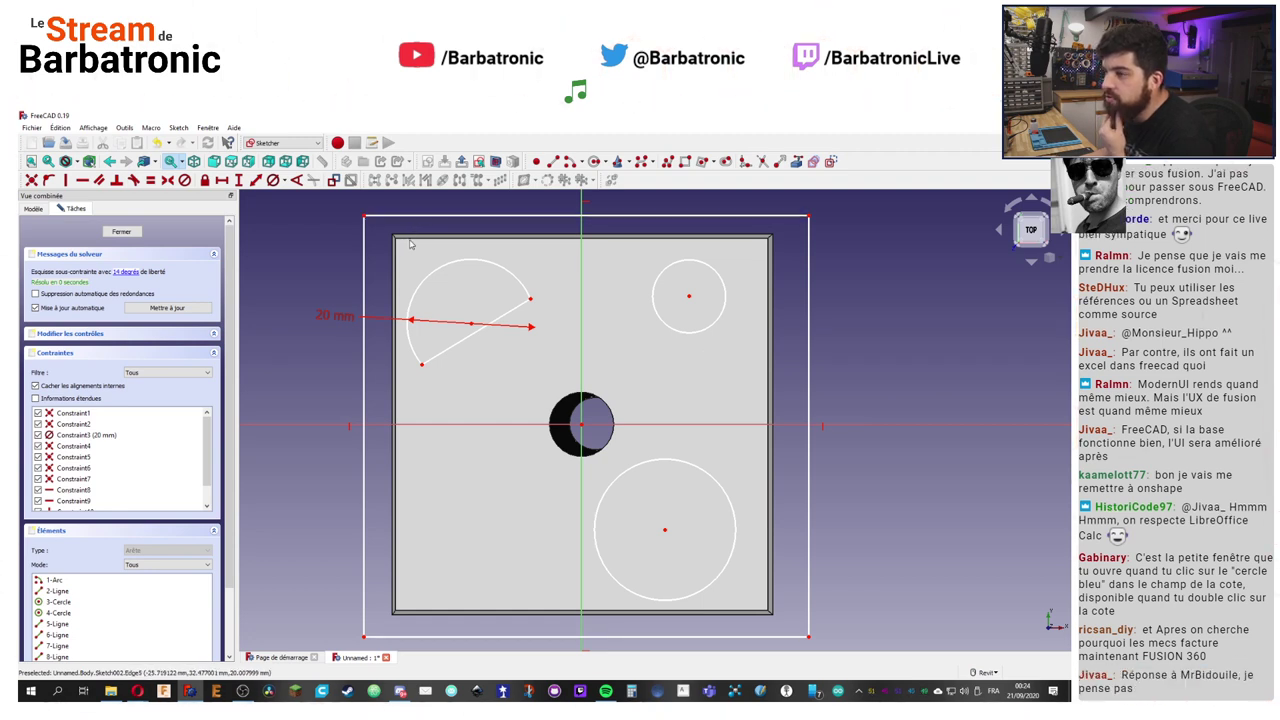
Step: Adjust the rectangle's corner and top edge, move the 20 mm label, and reshape the arc
drag(365, 217, 381, 228)
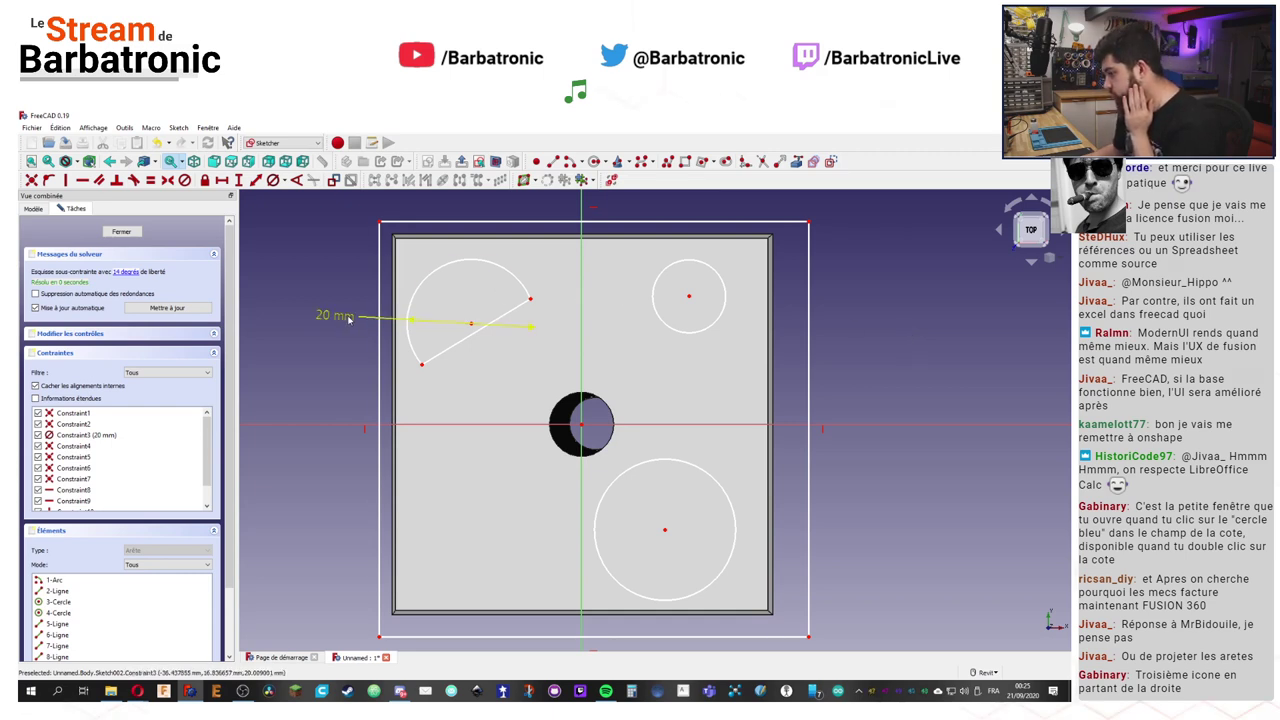
drag(345, 325, 310, 338)
drag(424, 369, 443, 387)
mouse_move(435, 225)
mouse_down()
mouse_move(437, 241)
mouse_move(437, 215)
mouse_move(420, 245)
mouse_move(417, 226)
mouse_move(452, 218)
mouse_up()
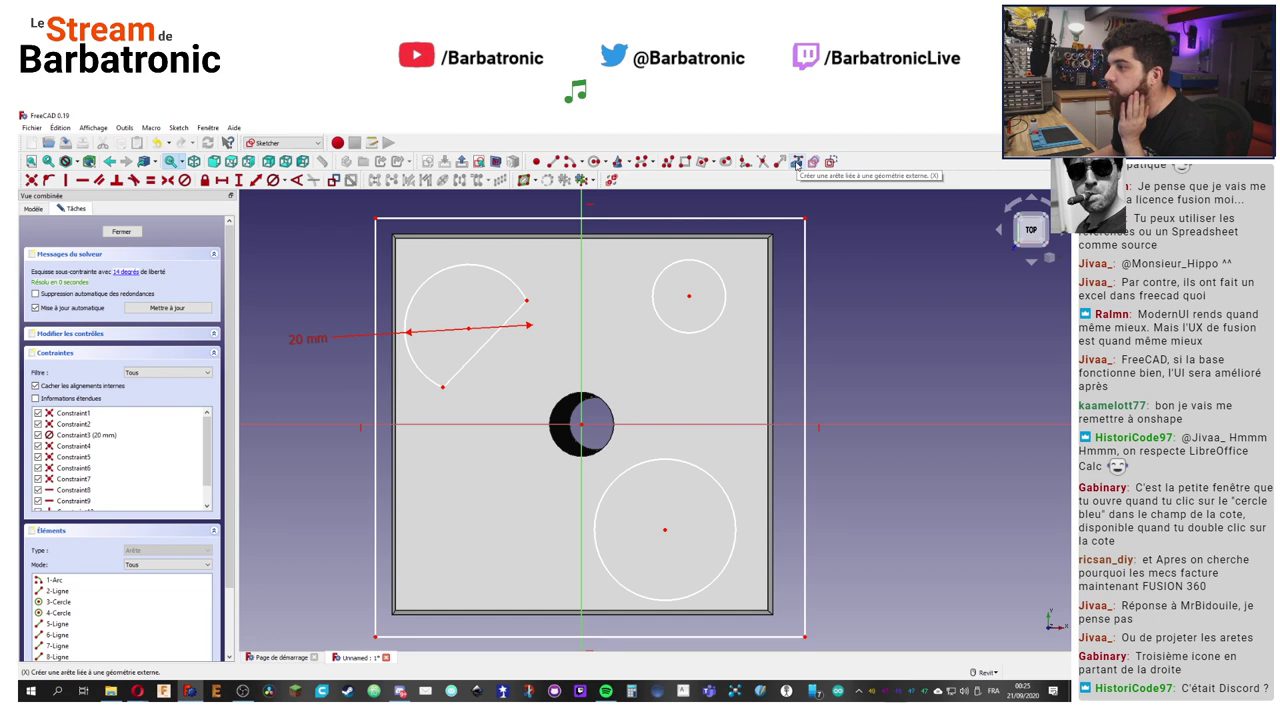
Step: Link the block's top, right, bottom and left edges and central hole into the sketch as external geometry
click(796, 162)
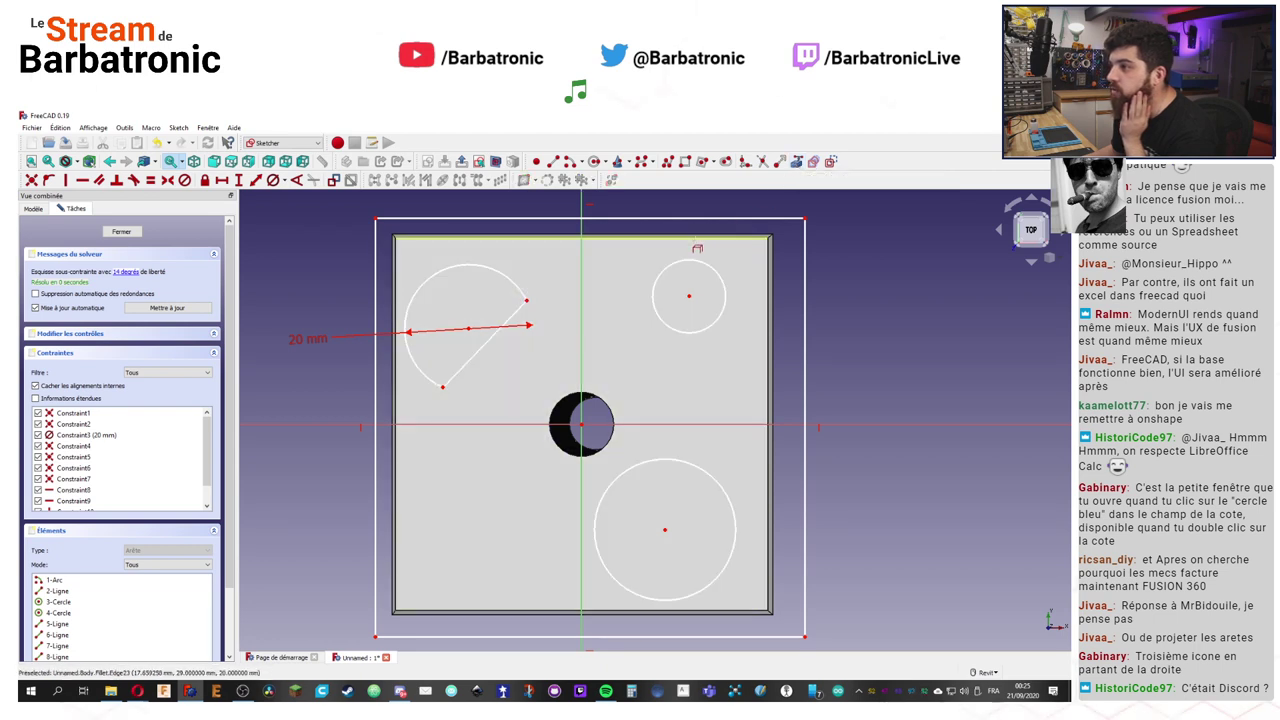
click(695, 238)
click(769, 256)
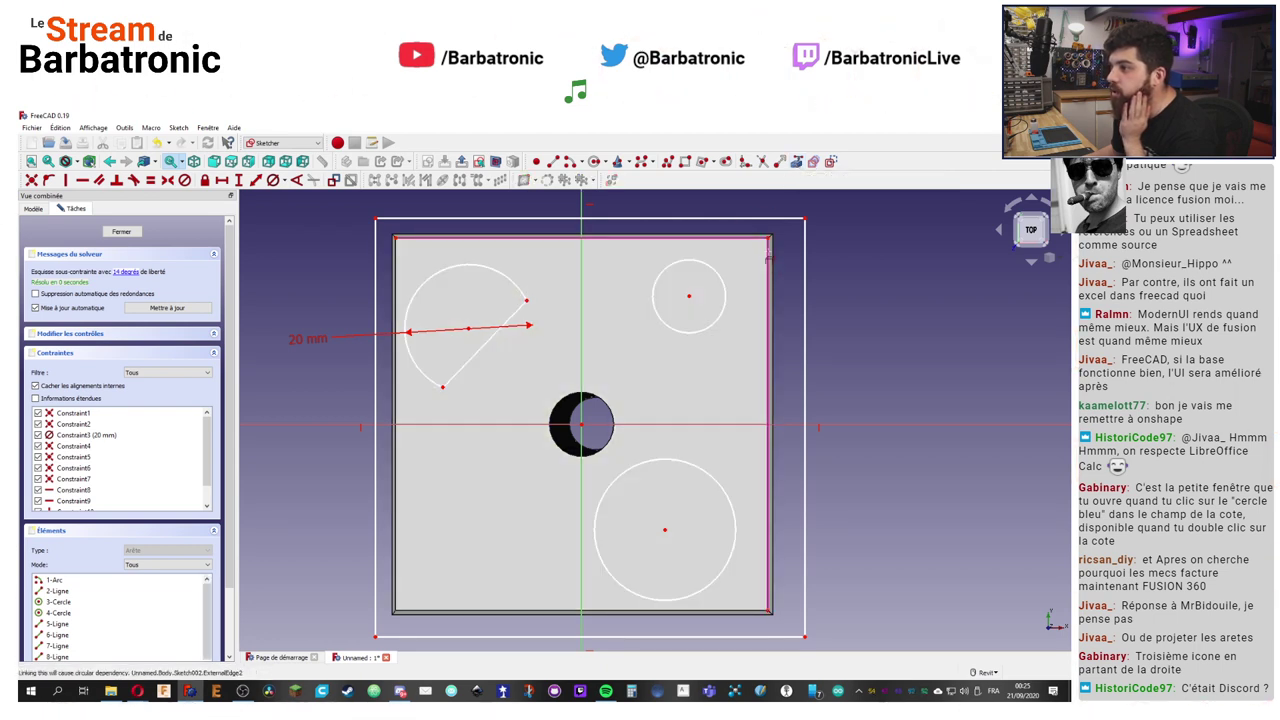
click(697, 611)
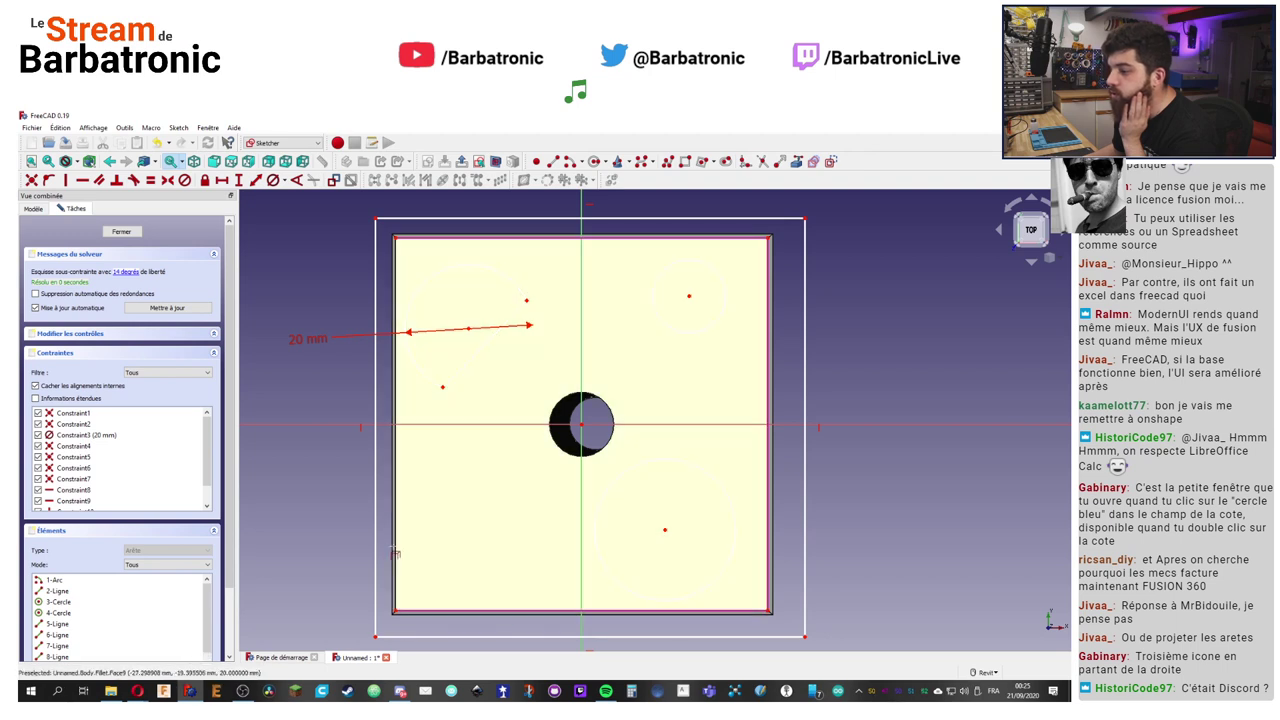
click(397, 556)
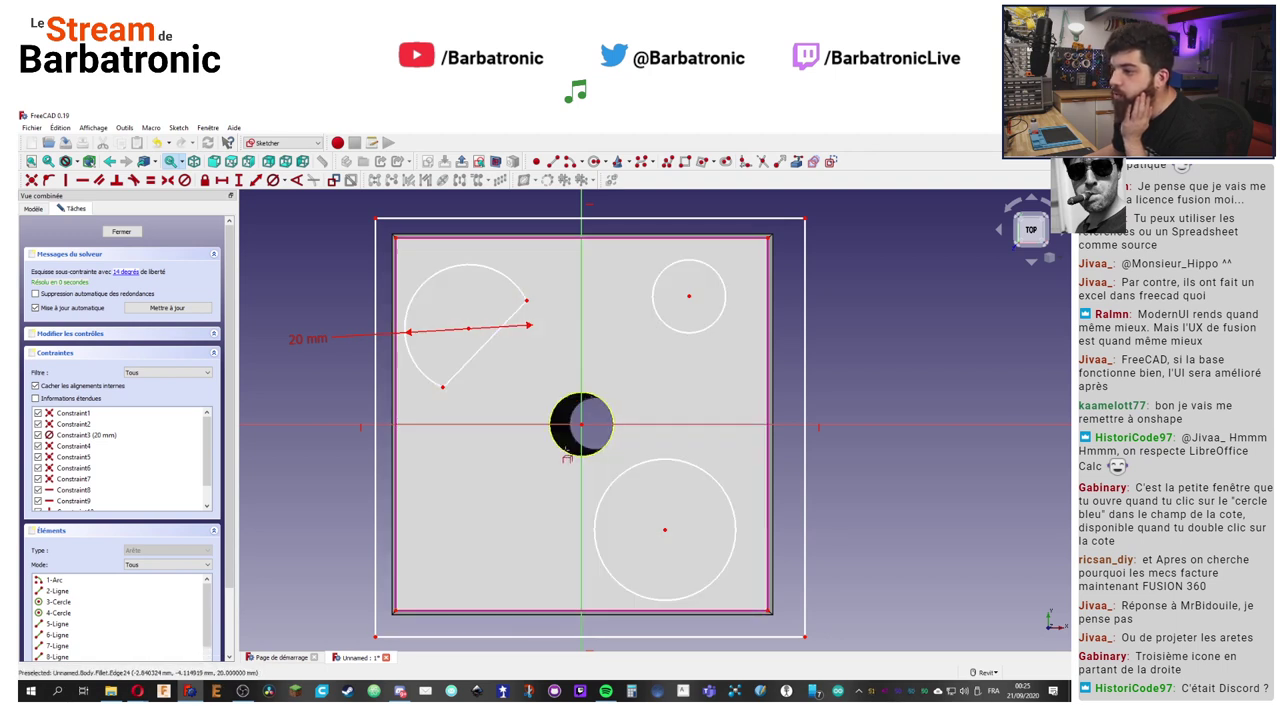
click(566, 457)
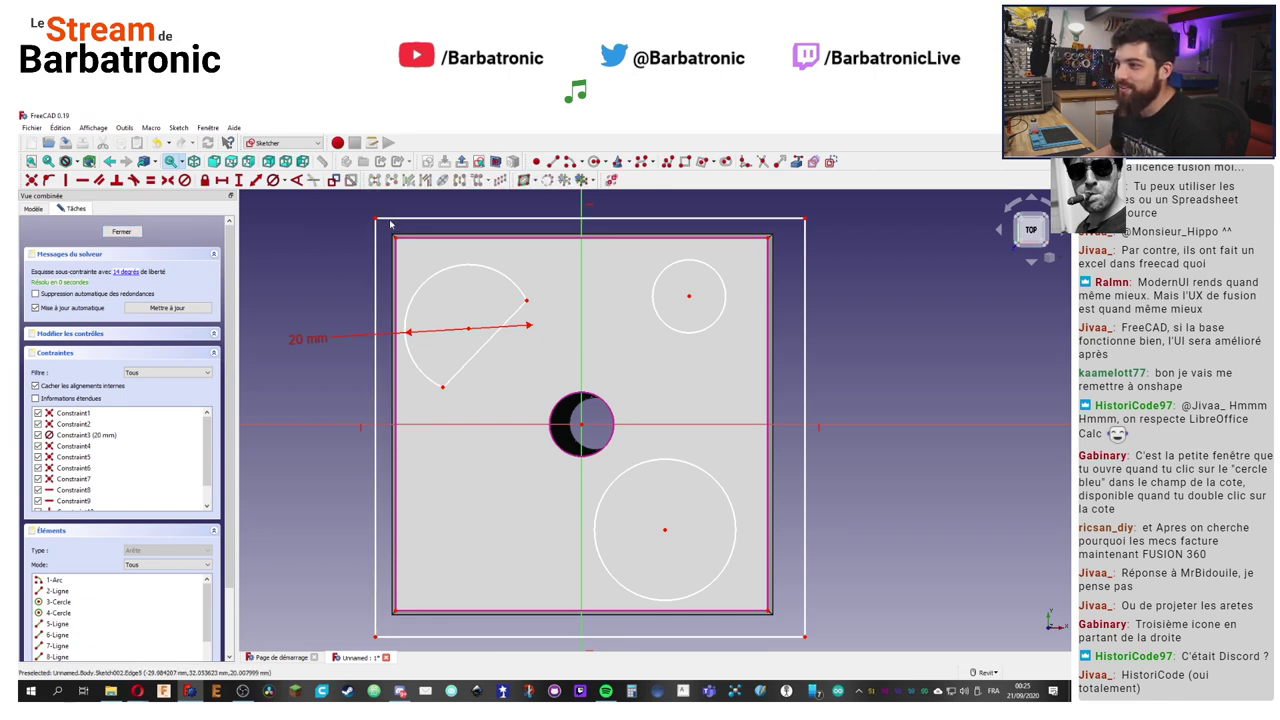
Step: Delete the four lines of the outer rectangle and close the sketch
click(426, 224)
key(Delete)
click(804, 240)
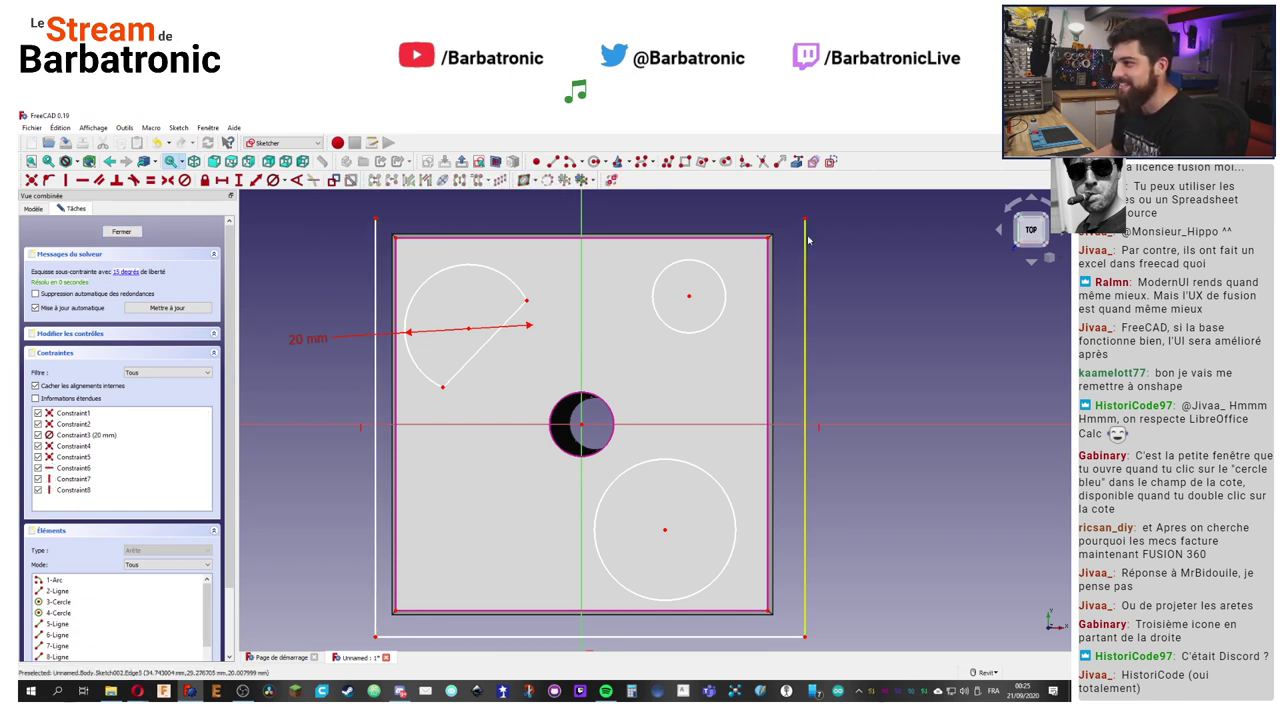
key(Delete)
click(790, 636)
key(Delete)
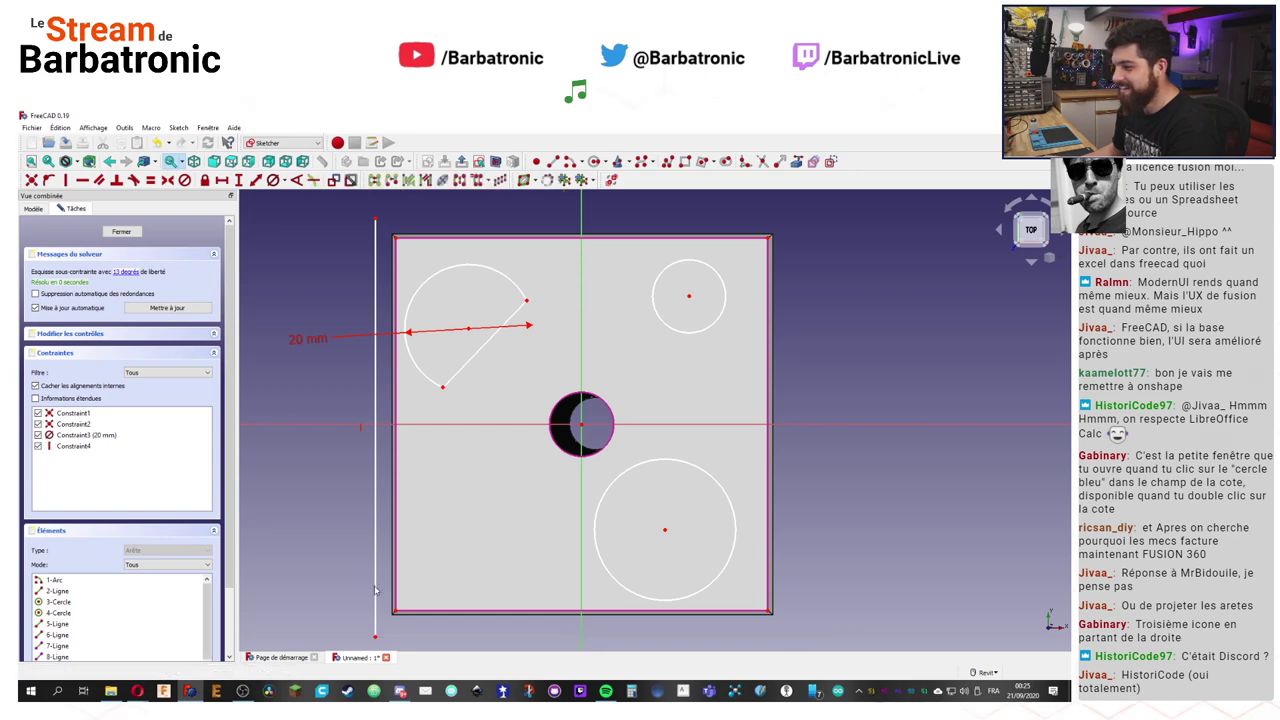
click(370, 594)
key(Delete)
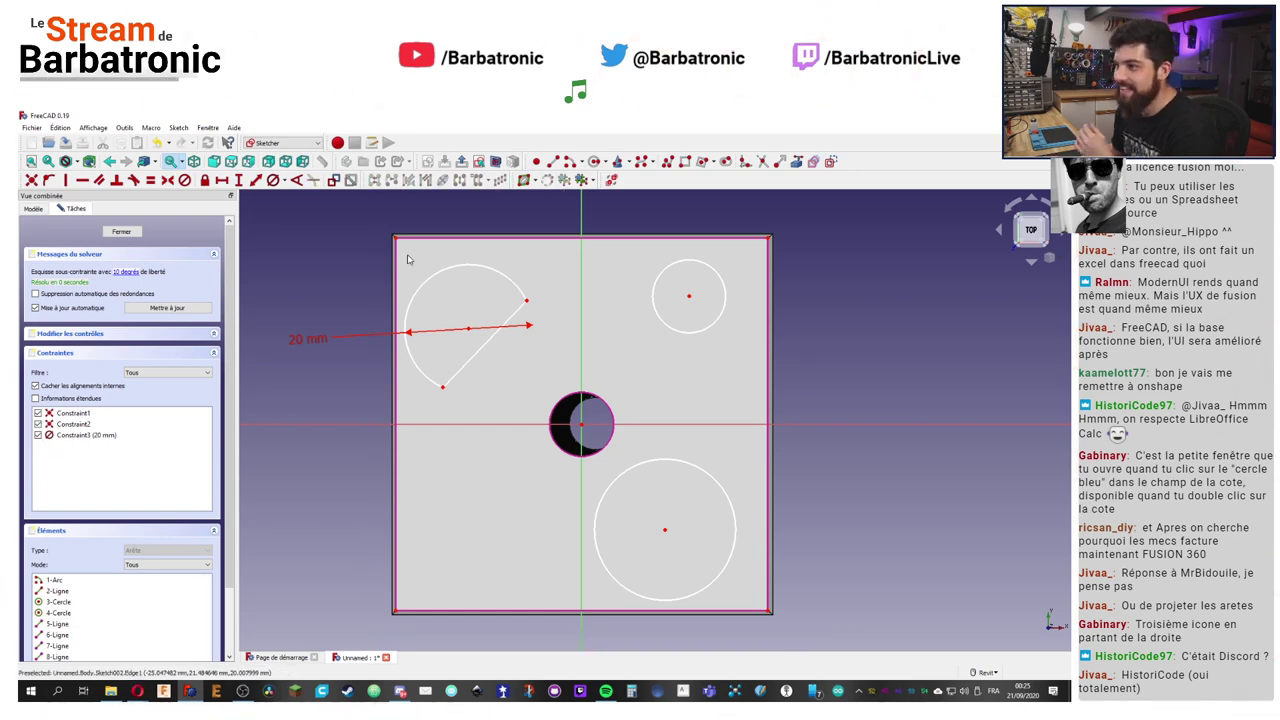
click(121, 231)
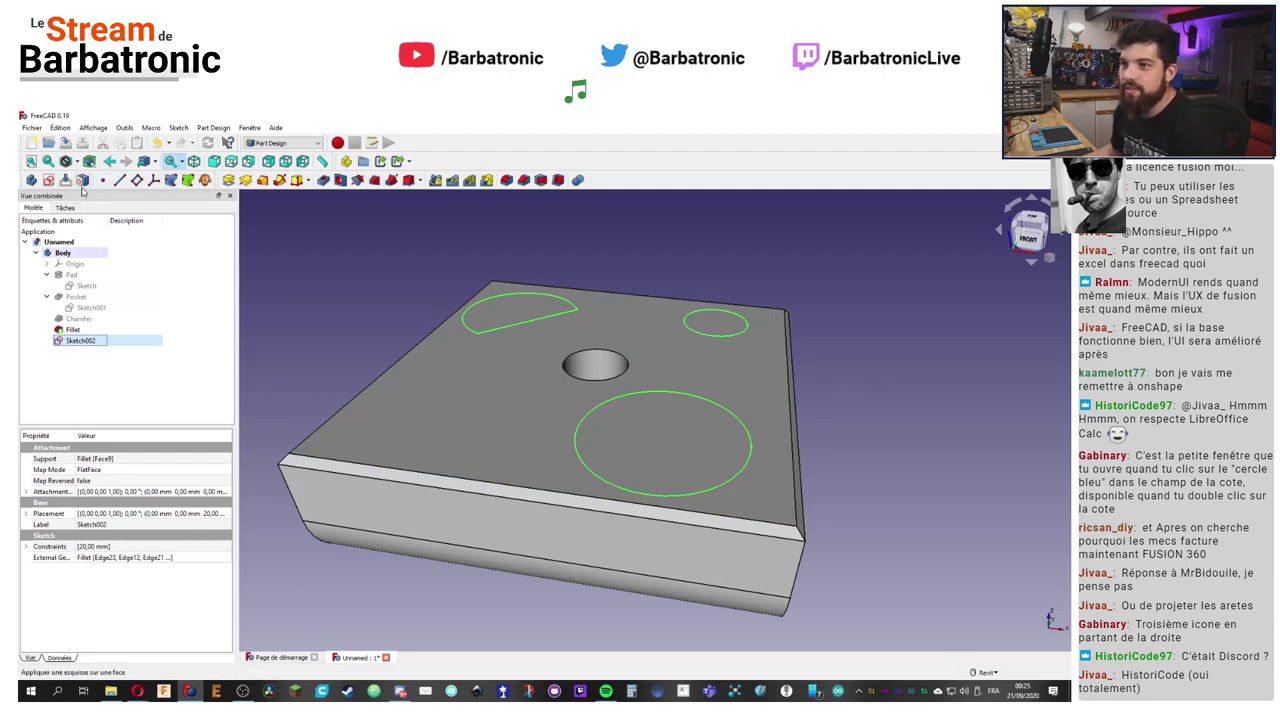
Step: Start a Pad from the sketch's shapes, then cancel it
click(228, 180)
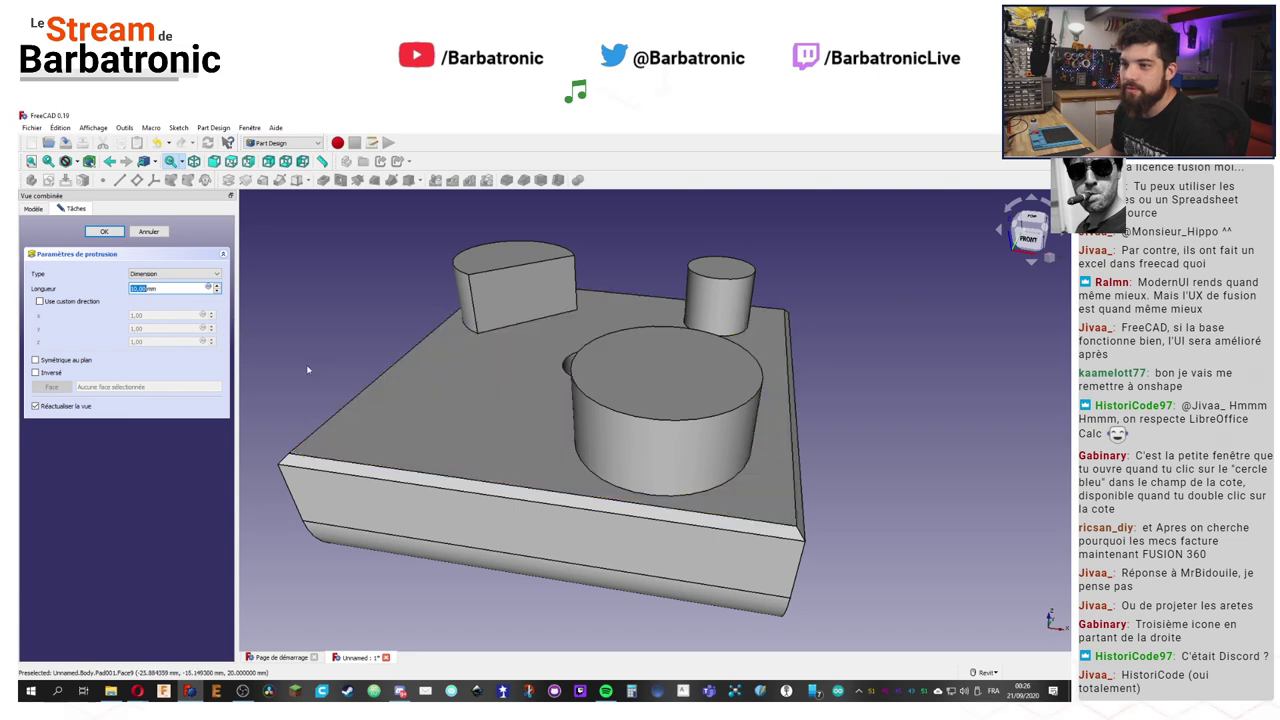
click(146, 233)
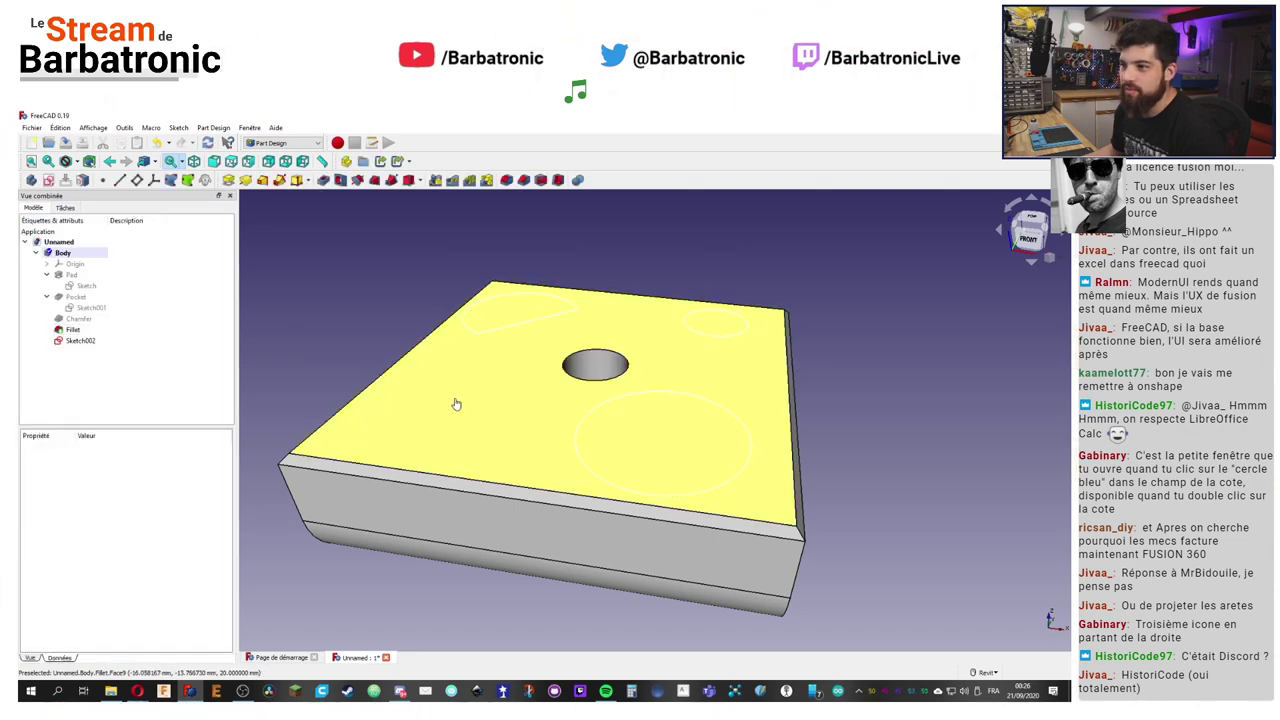
click(451, 400)
Step: Reopen Sketch002 from the model tree for editing
click(80, 341)
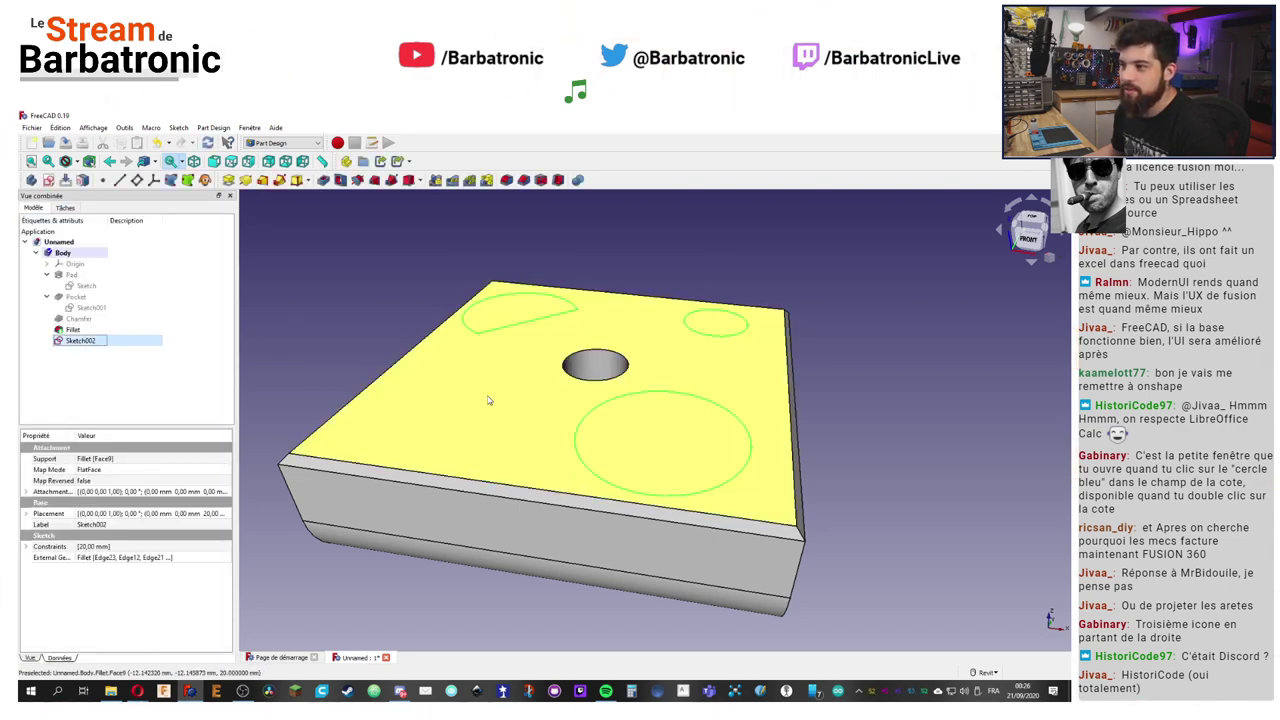
click(295, 295)
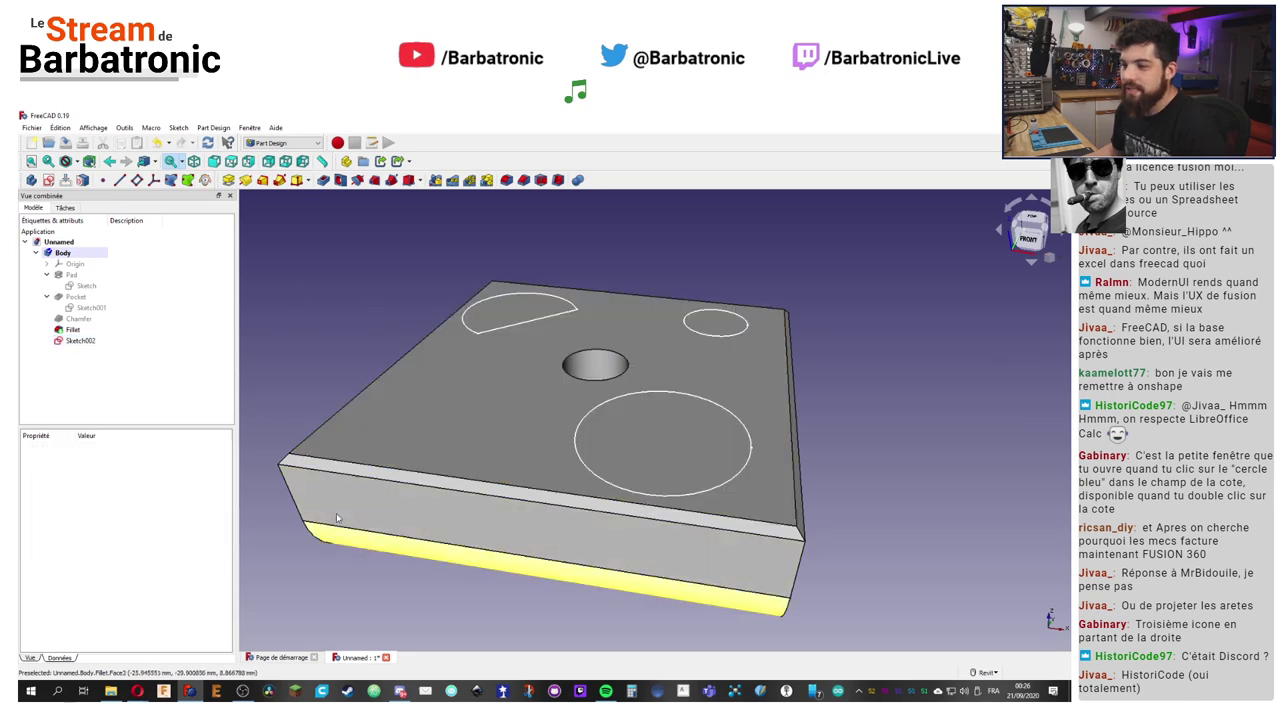
double_click(80, 341)
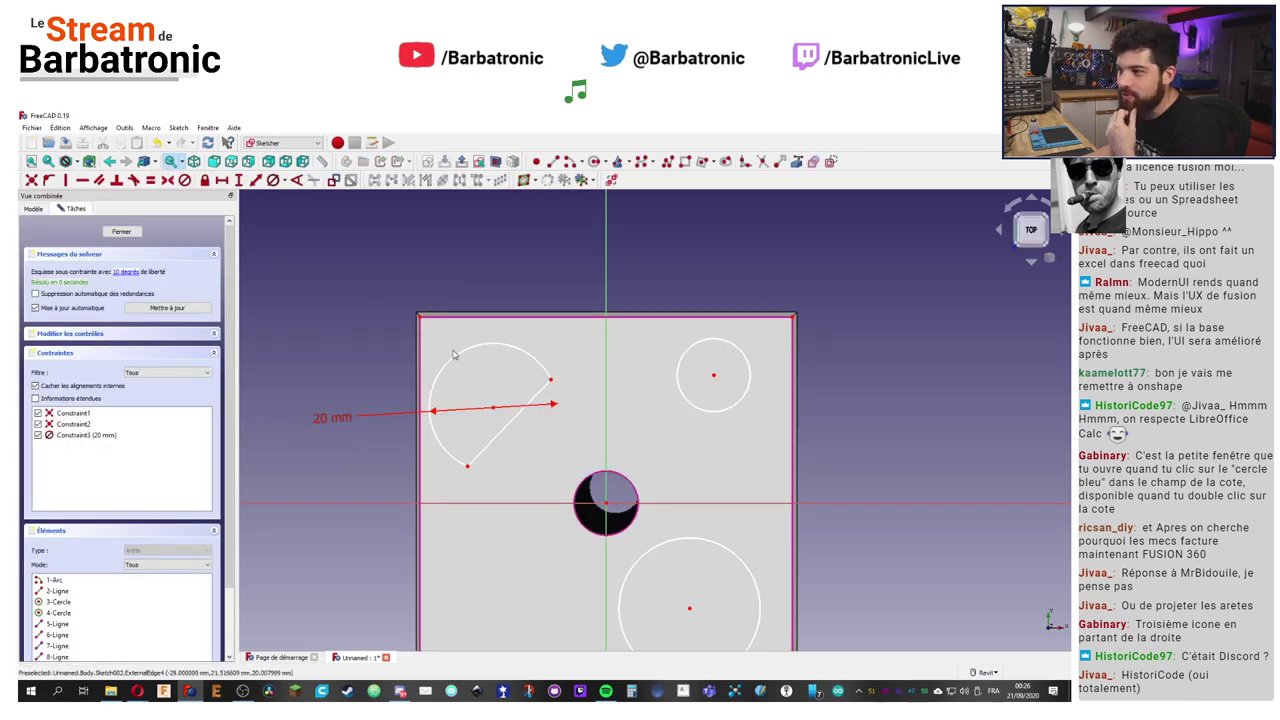
Step: Place sketch points at the square's top-left, top-right and bottom-right corners
click(454, 320)
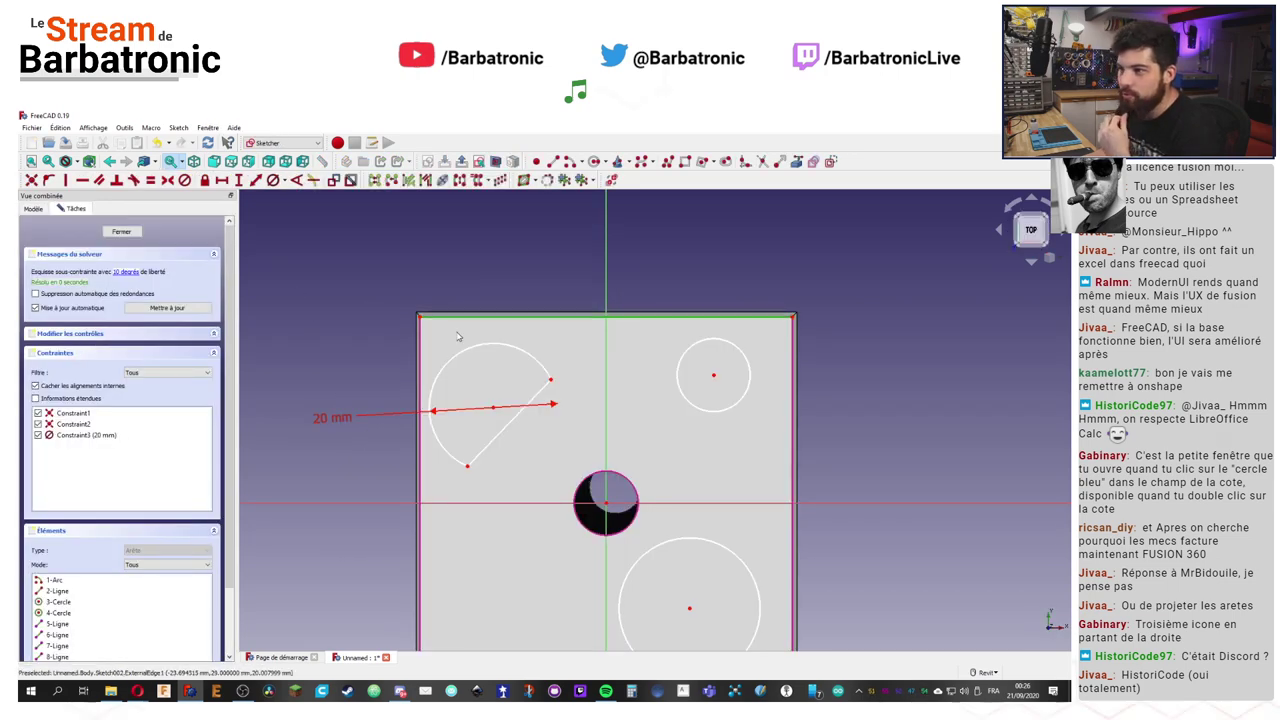
click(335, 365)
scroll(755, 323, down, 2)
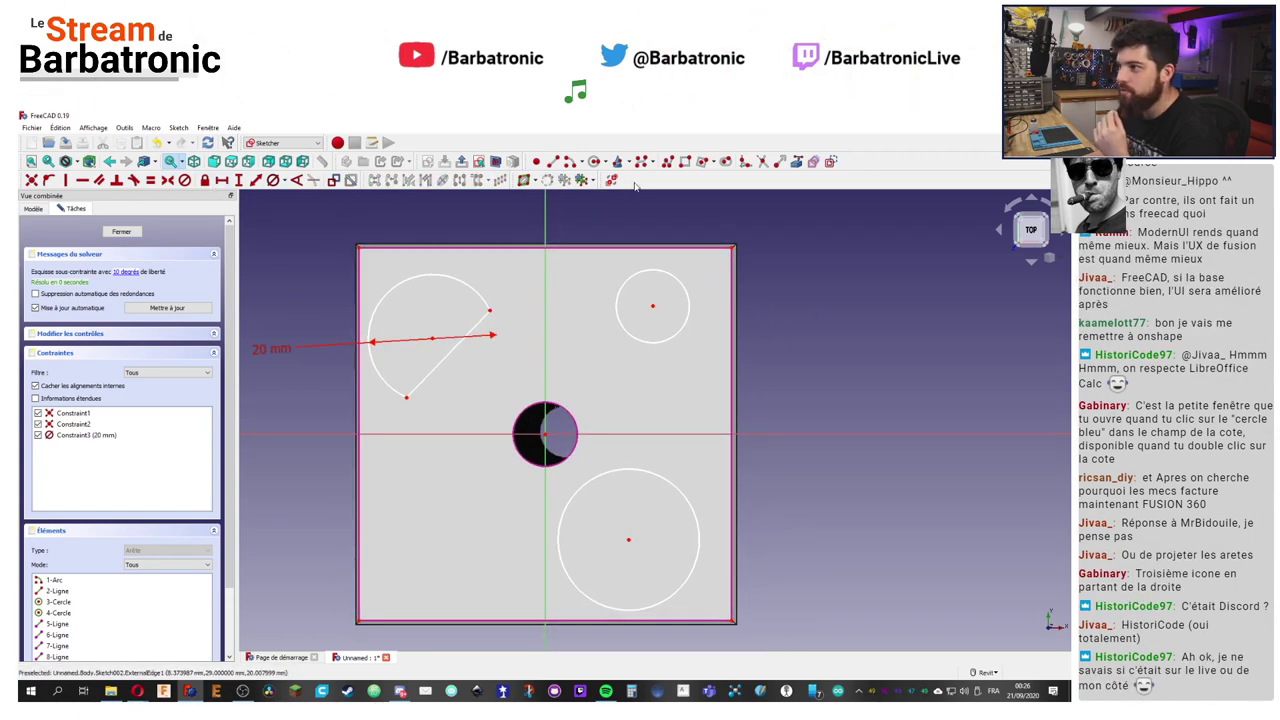
click(547, 162)
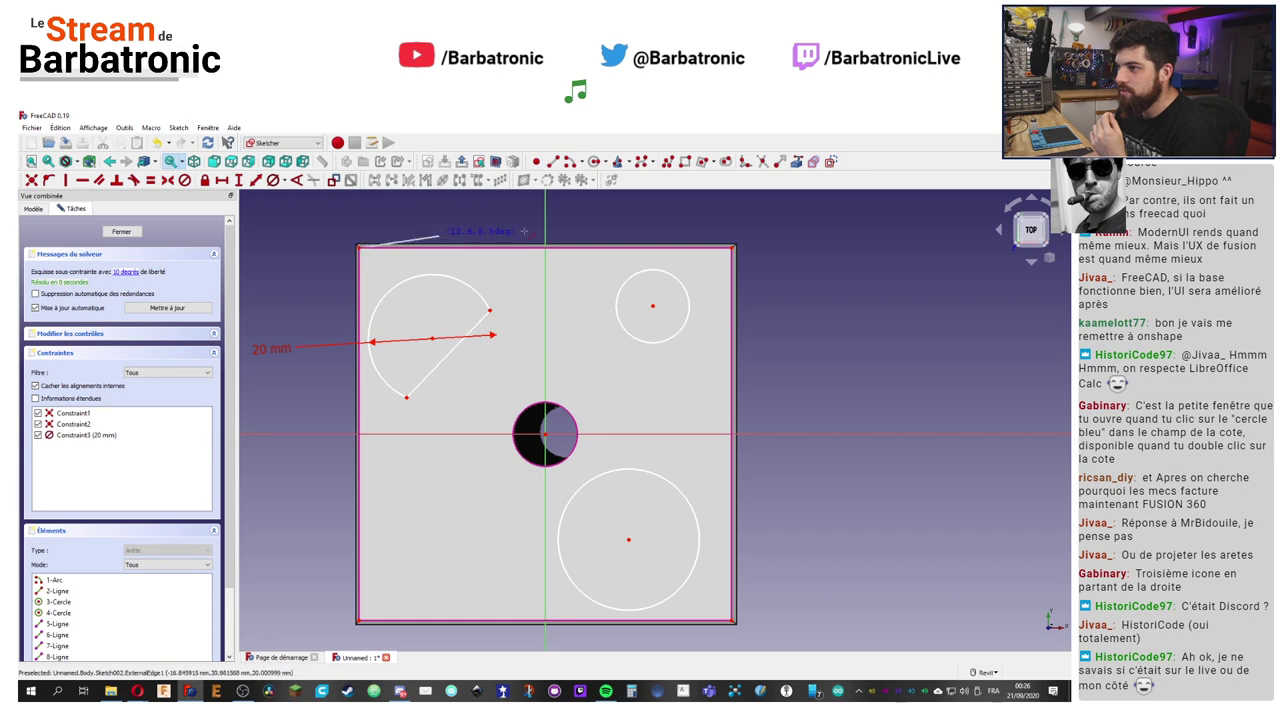
click(730, 250)
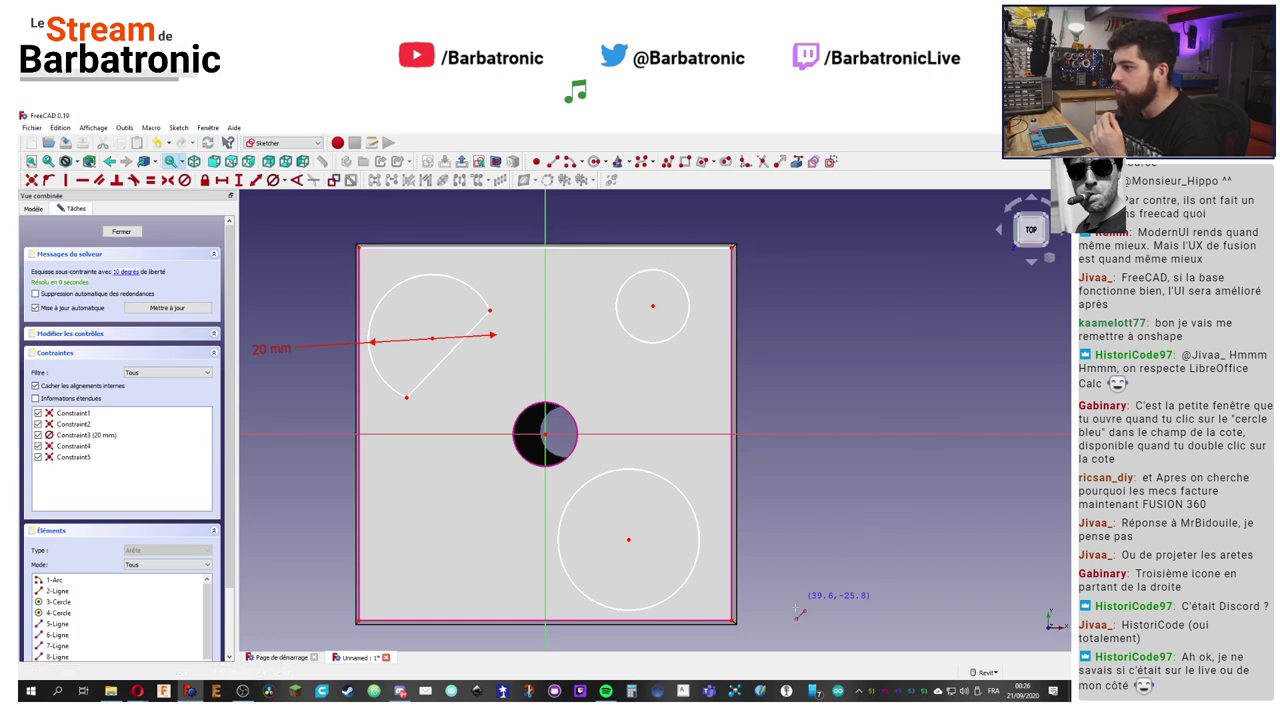
click(733, 246)
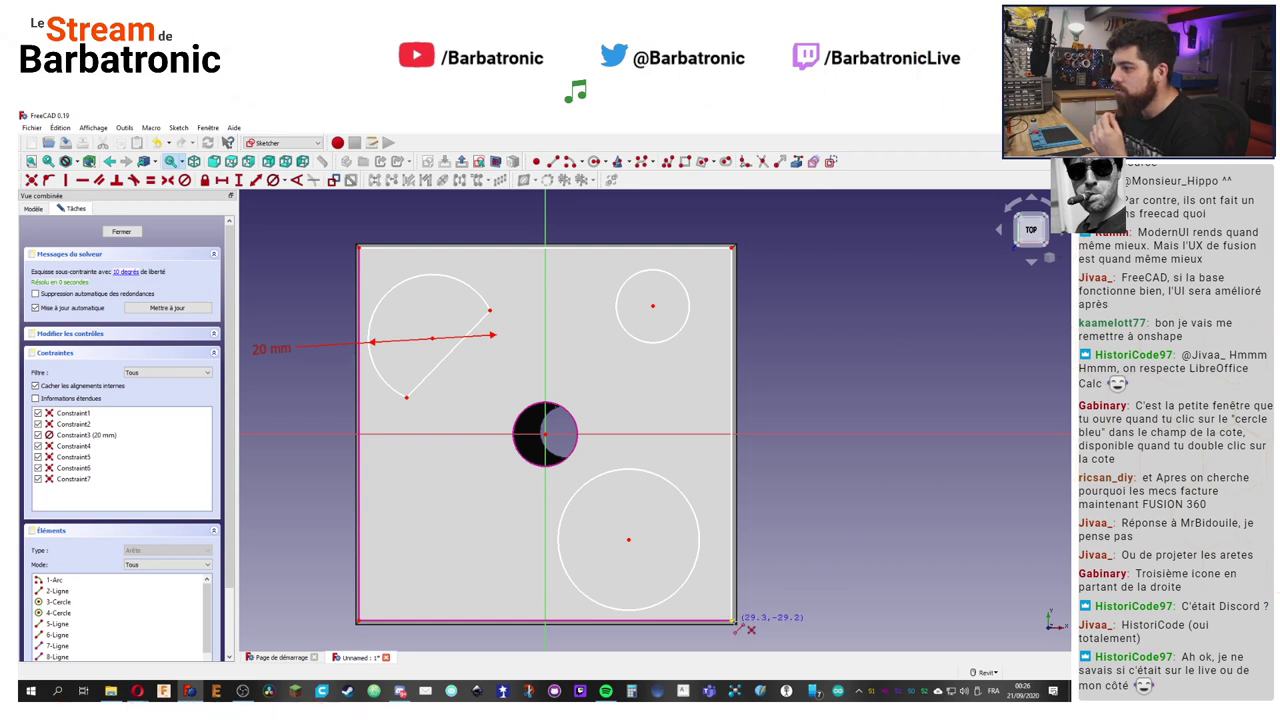
click(359, 620)
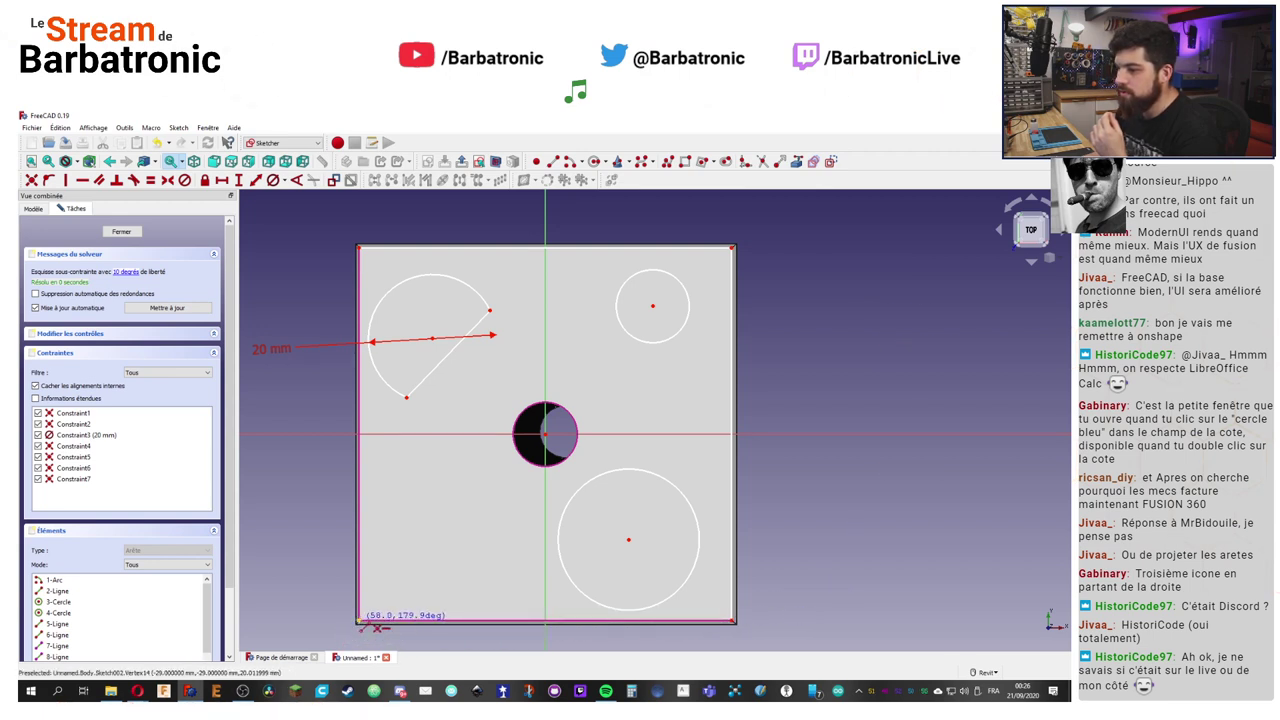
click(361, 619)
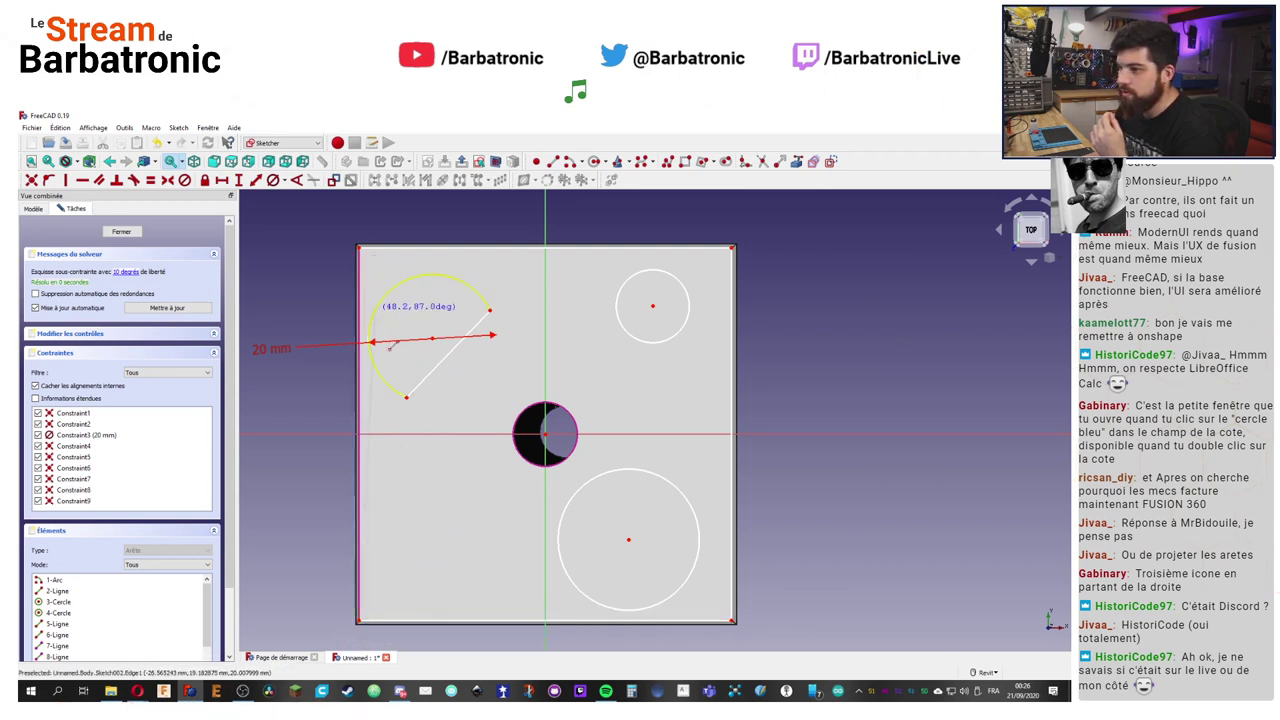
key(Escape)
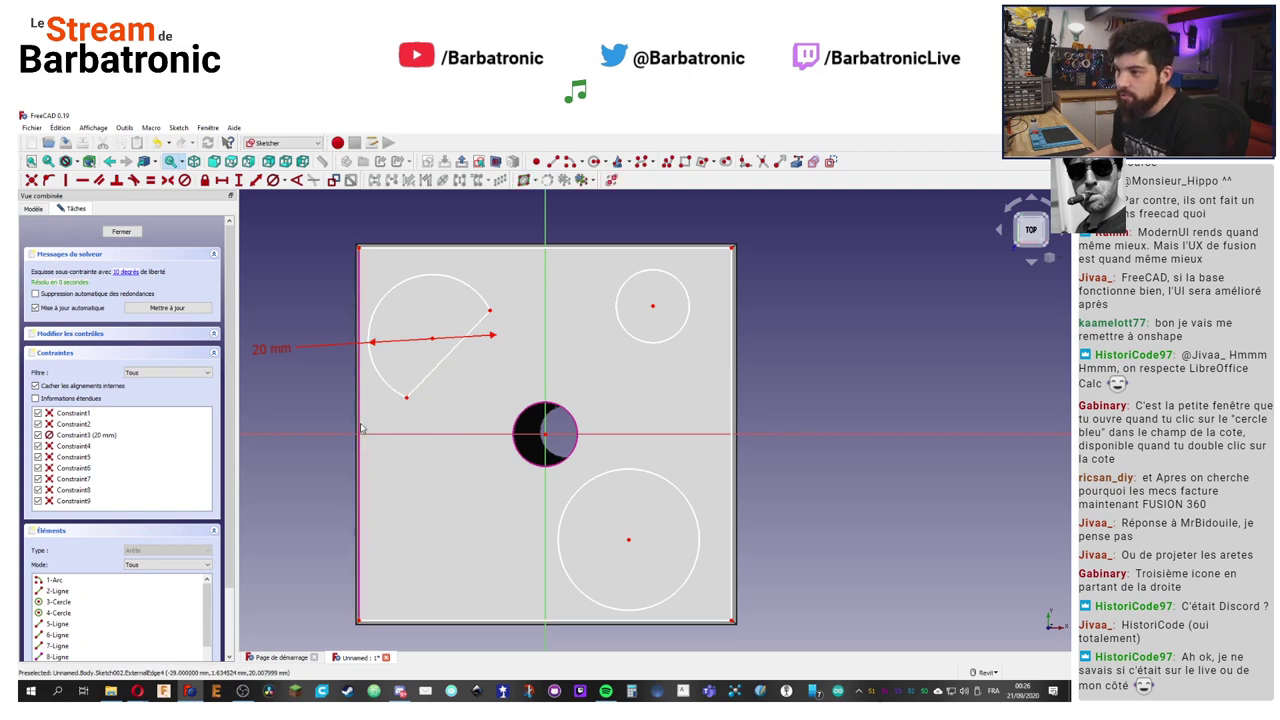
Step: Try turning the square's edges, lines 8–11, into construction geometry and dismiss the resulting error
click(361, 429)
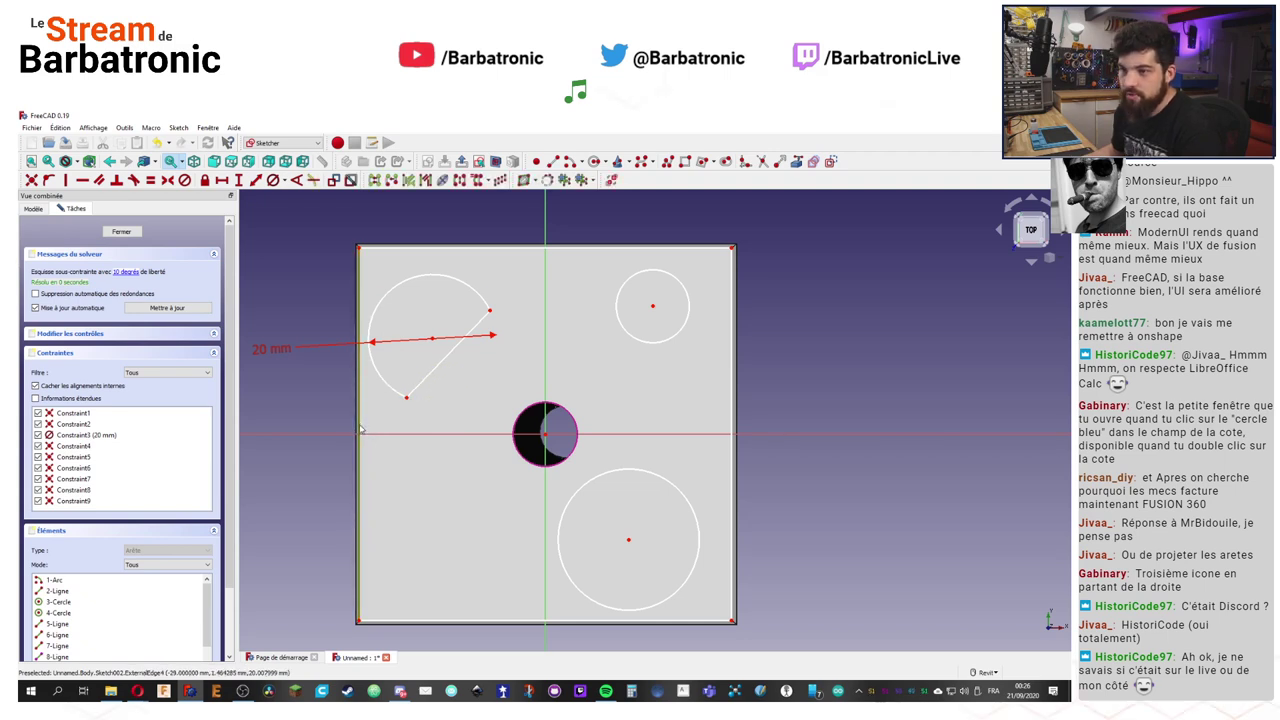
scroll(141, 562, down, 1)
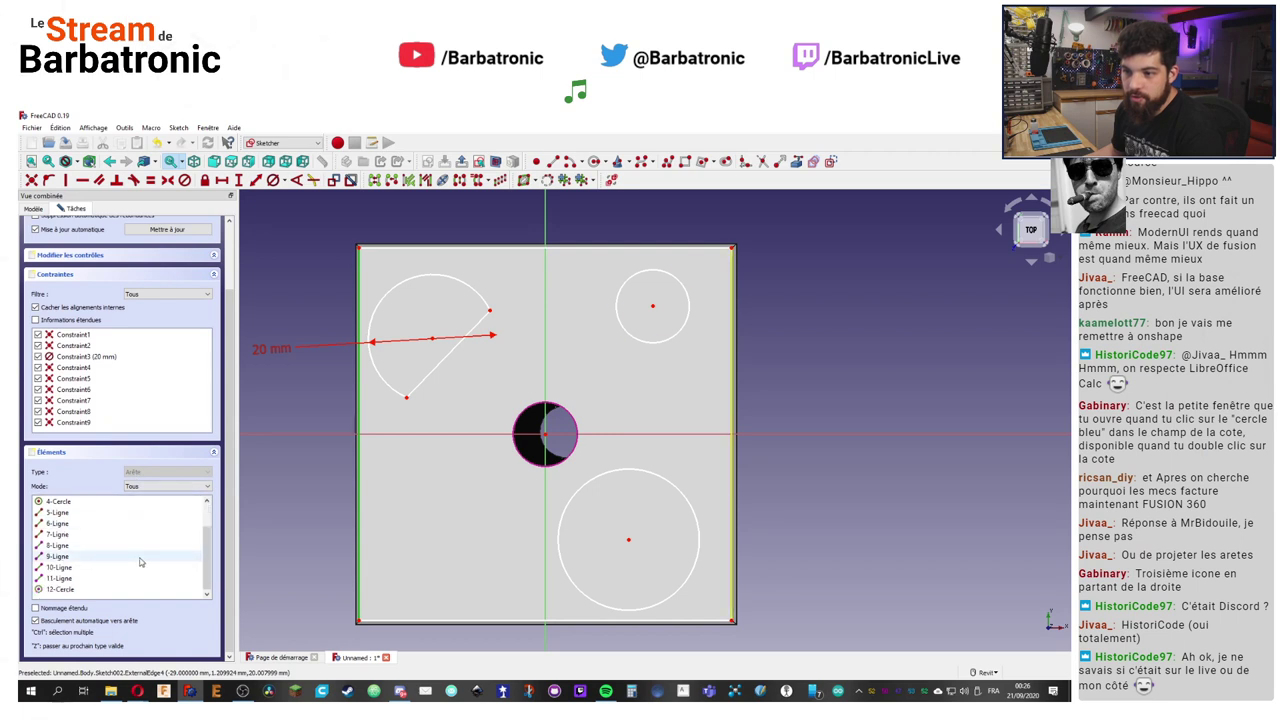
drag(100, 545, 99, 578)
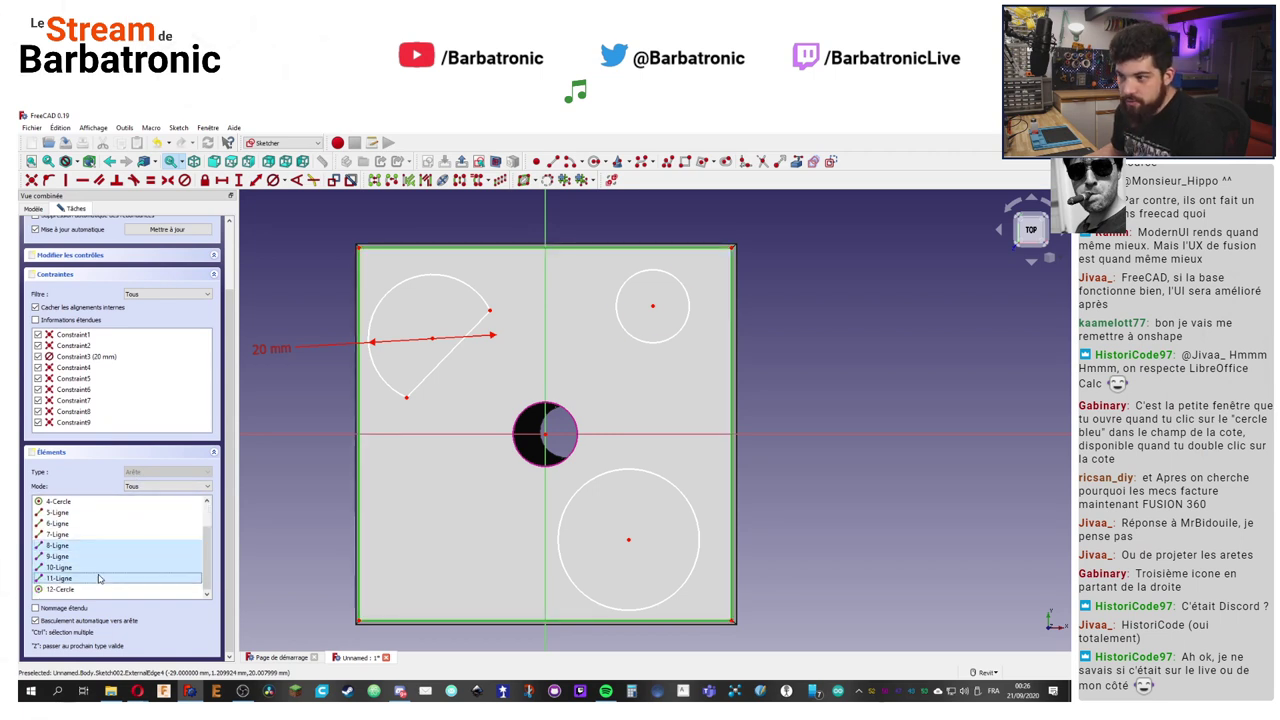
right_click(99, 578)
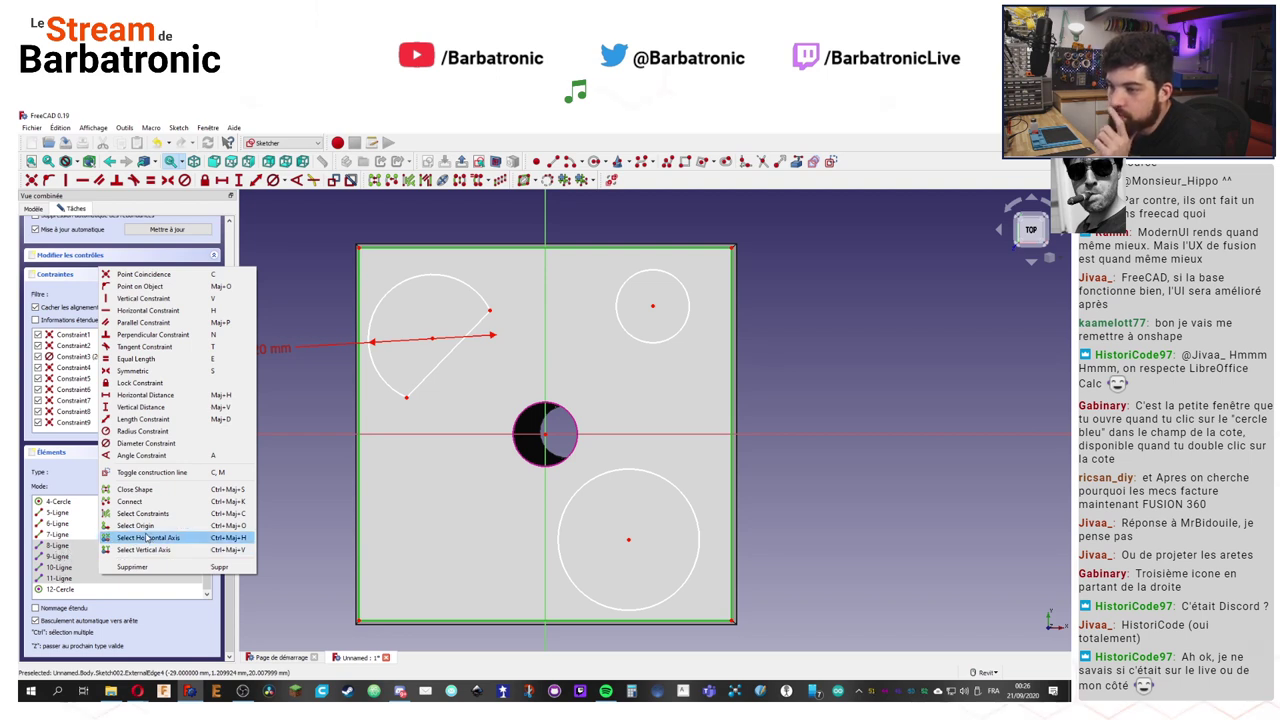
click(180, 473)
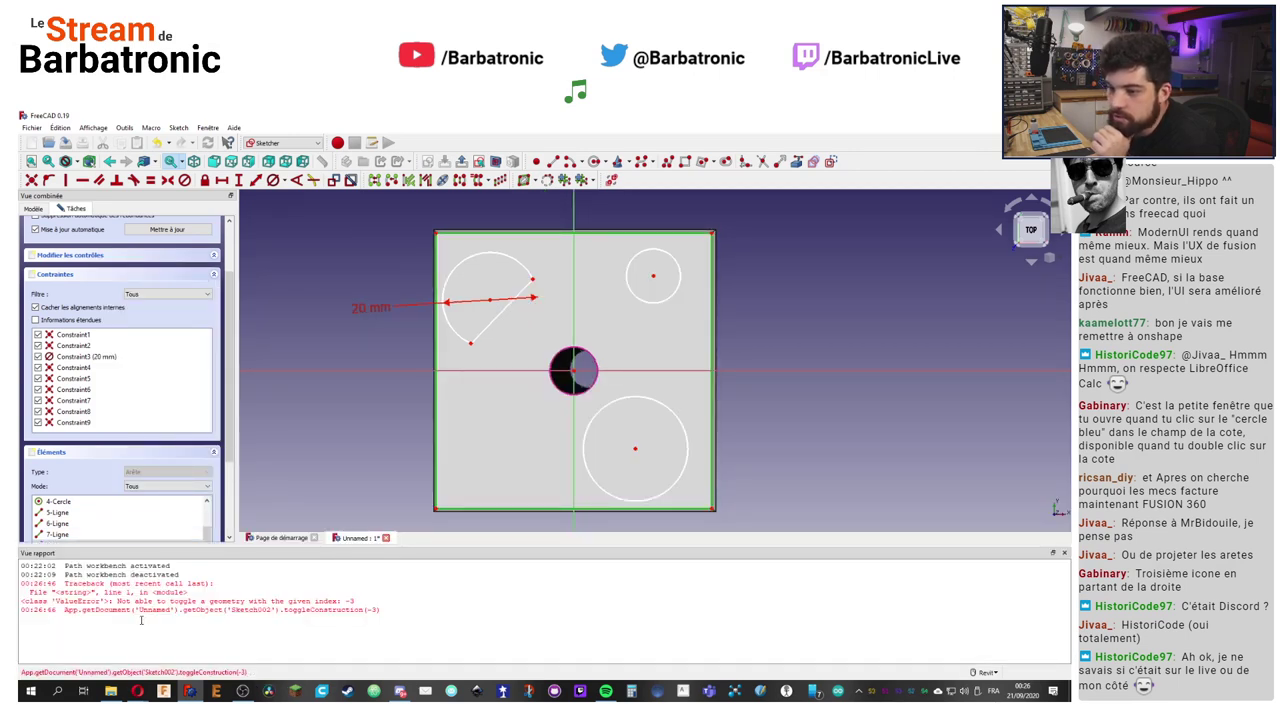
click(1064, 554)
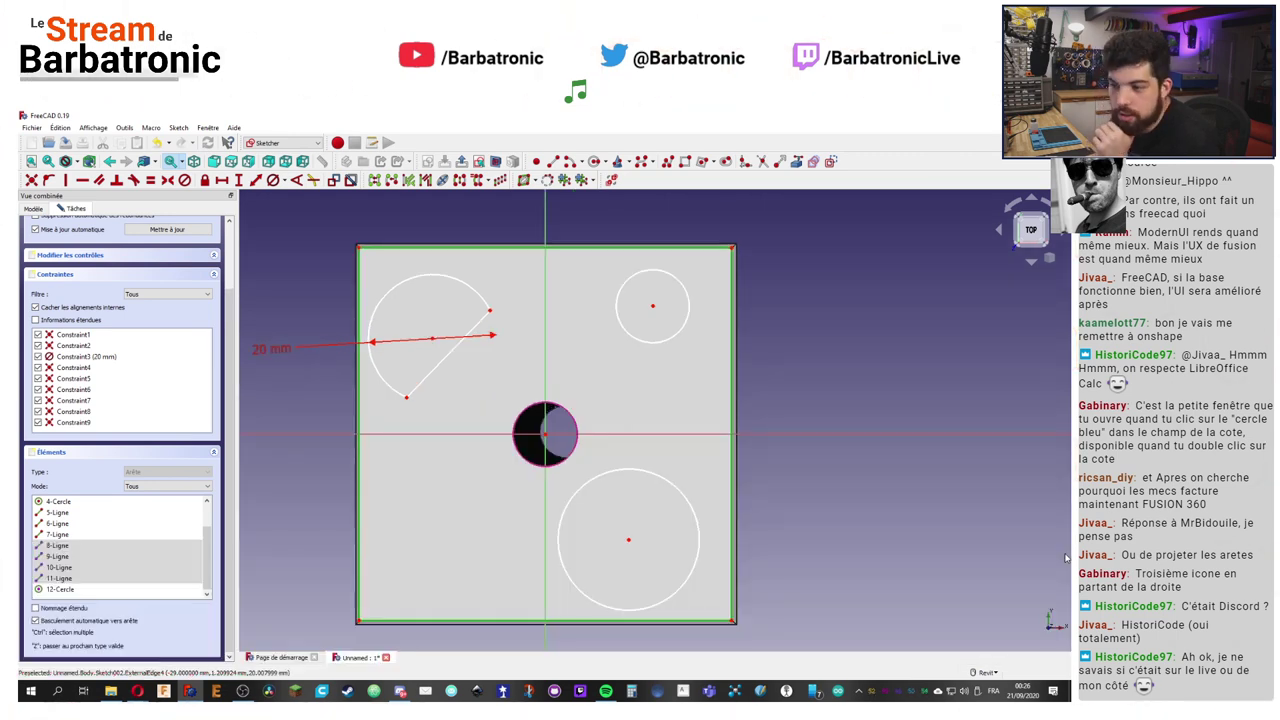
click(211, 562)
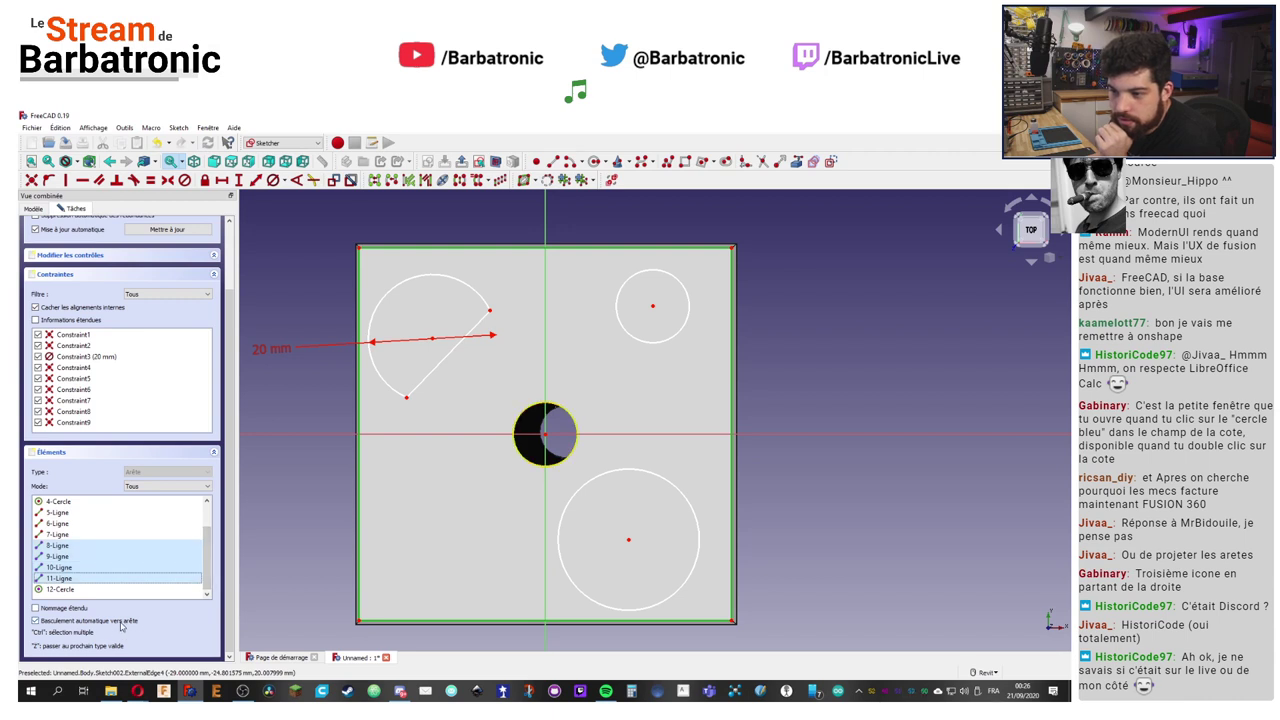
key(Escape)
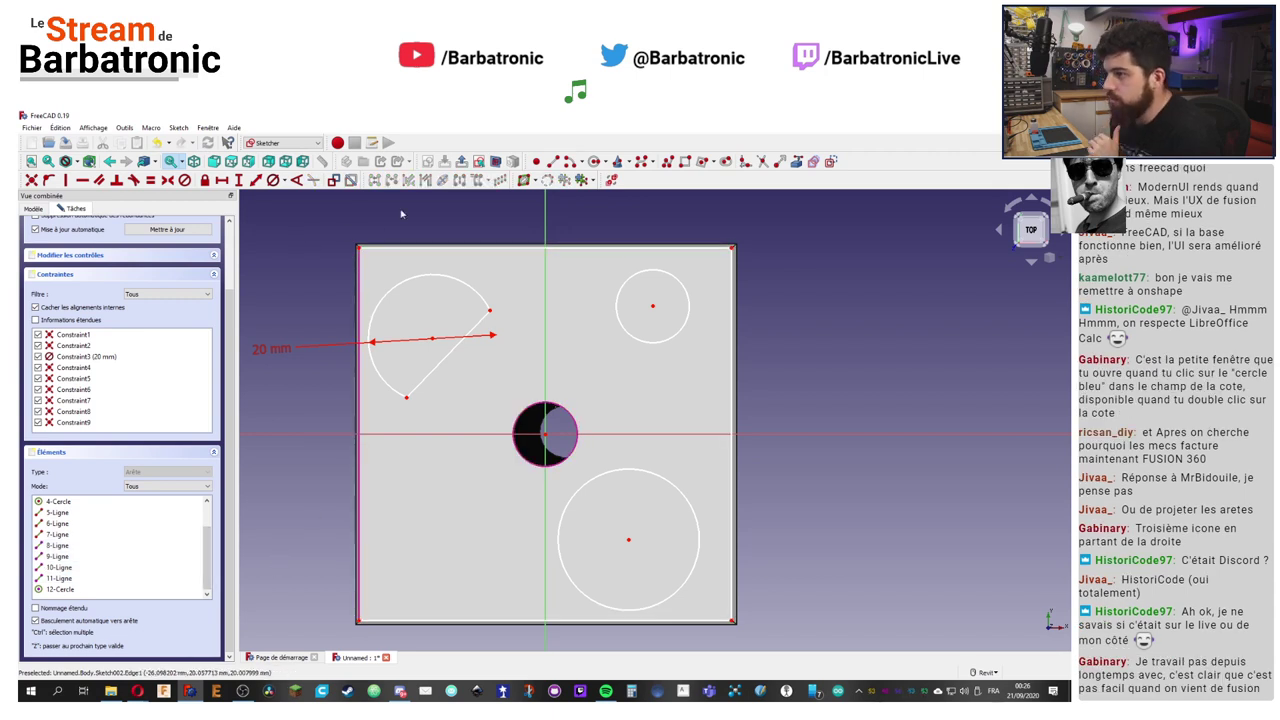
Step: Draw a line down the square's left edge from the top-left to the bottom-left corner
click(575, 161)
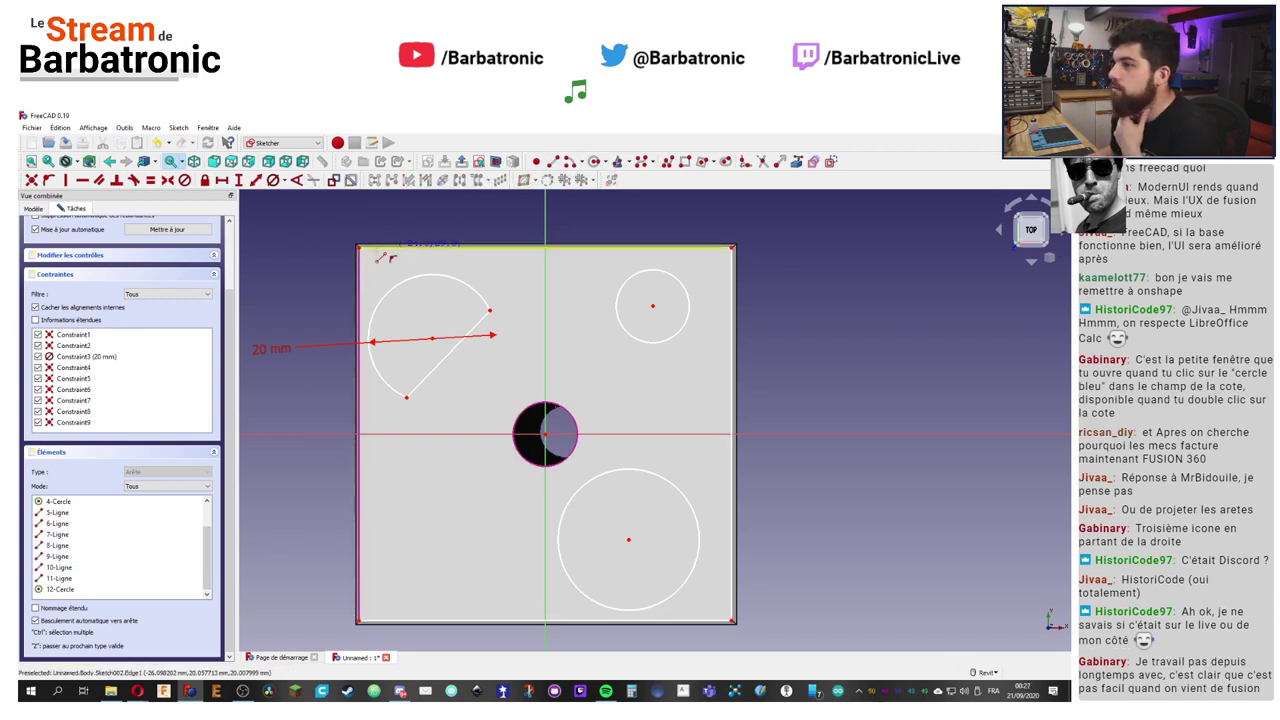
click(358, 247)
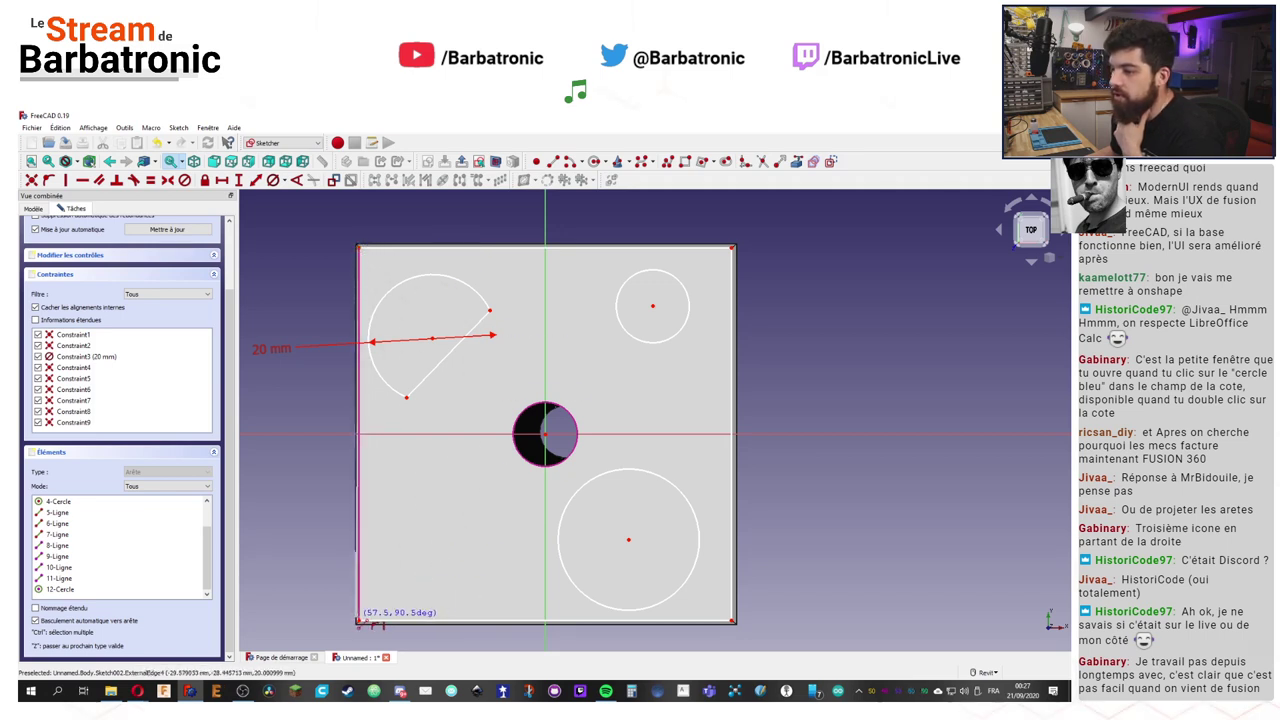
click(357, 620)
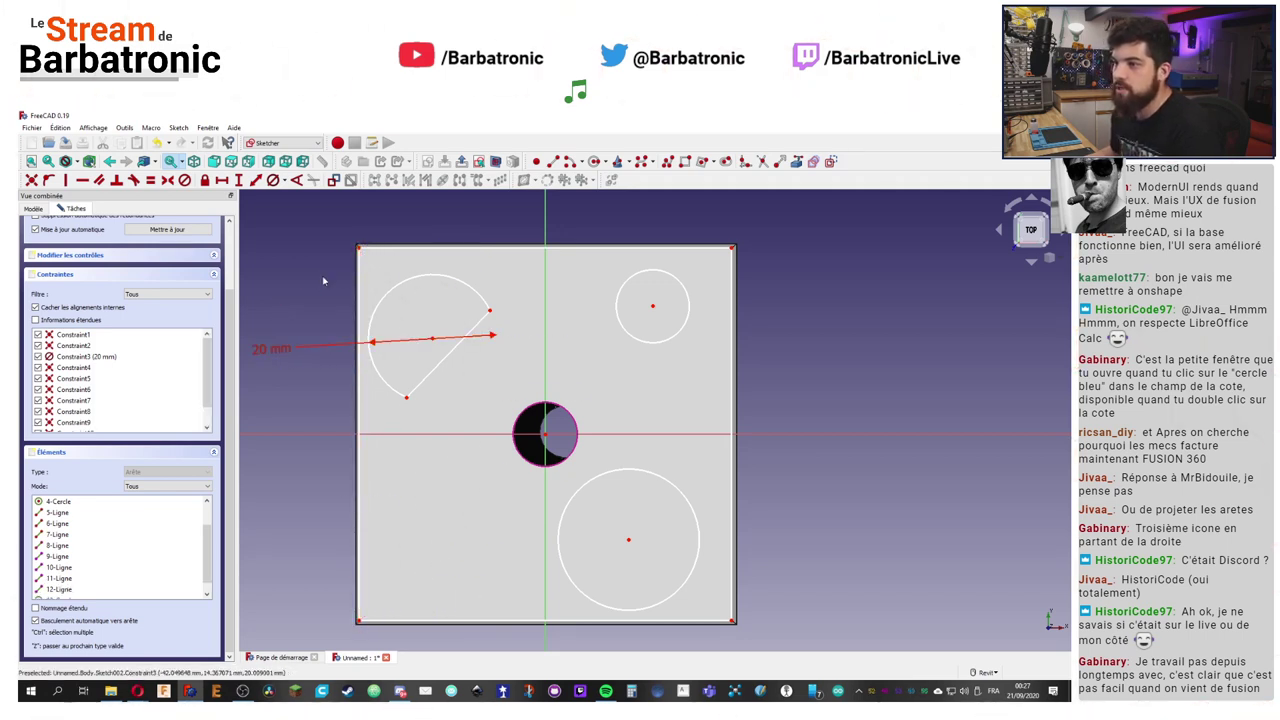
scroll(172, 255, up, 3)
Step: Close the sketch, pad Sketch002 at the default length into Pad001, and collapse the Body
click(121, 232)
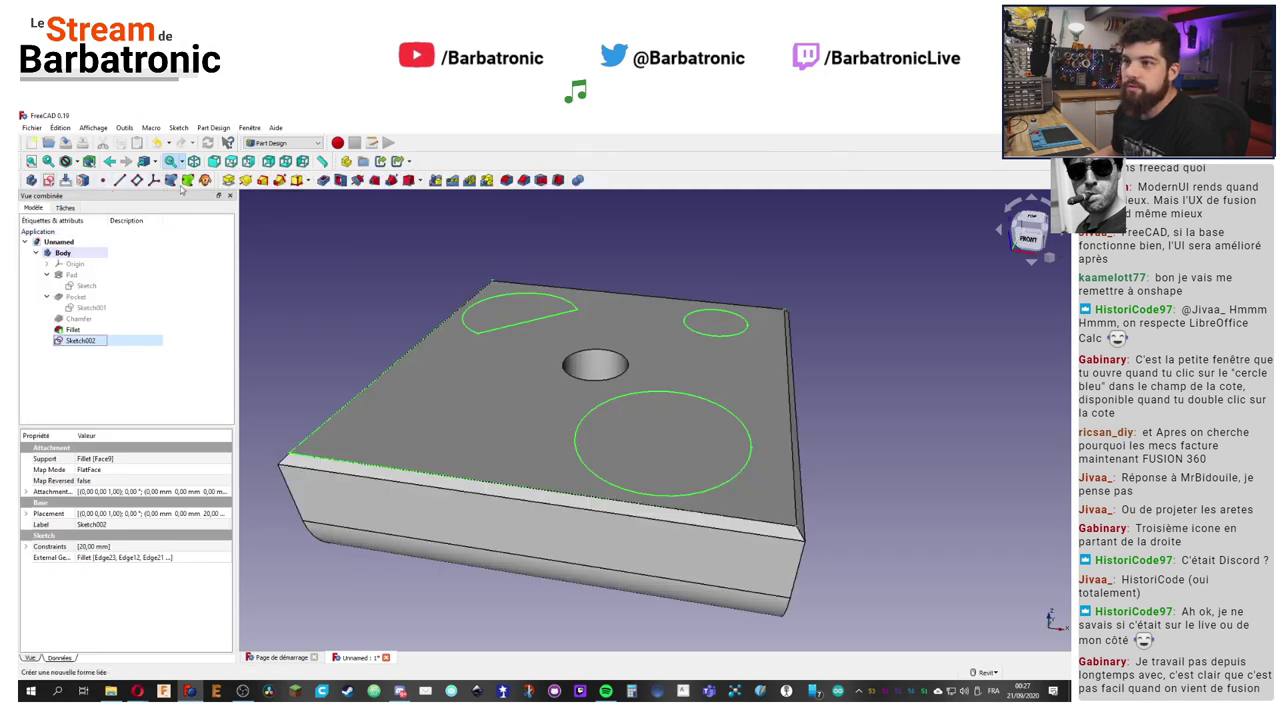
click(229, 180)
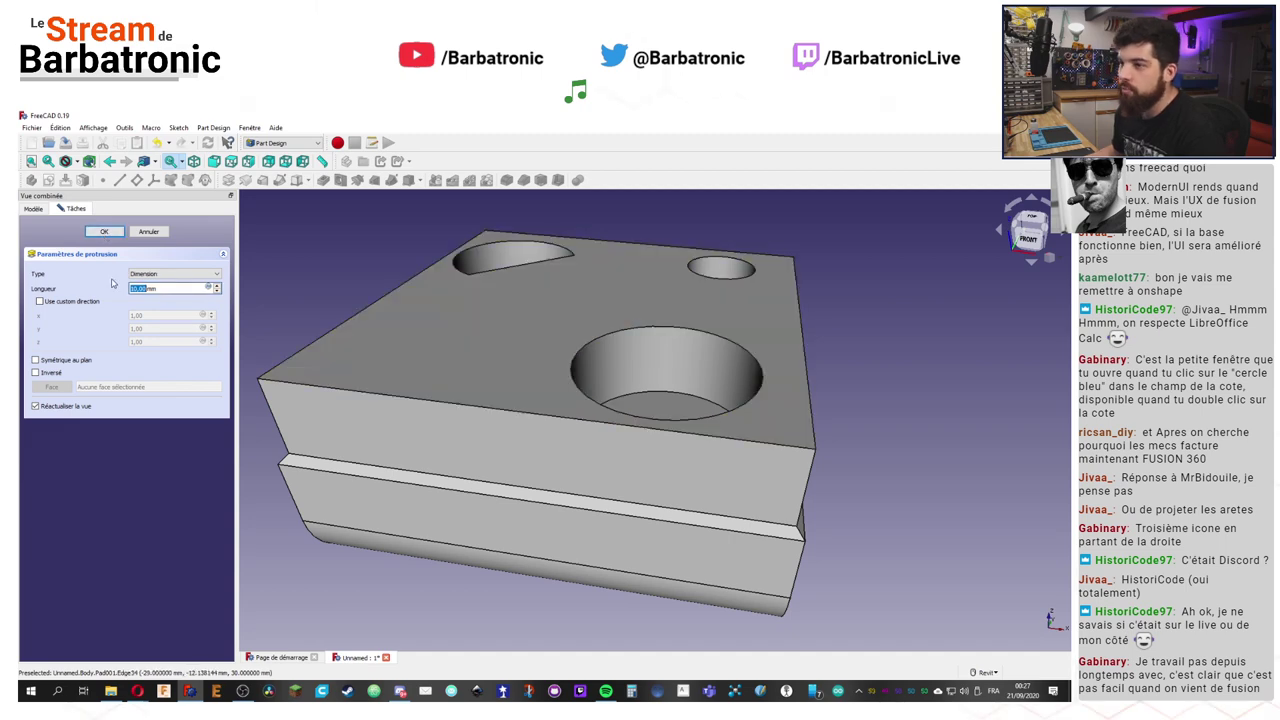
click(104, 232)
scroll(462, 306, up, 5)
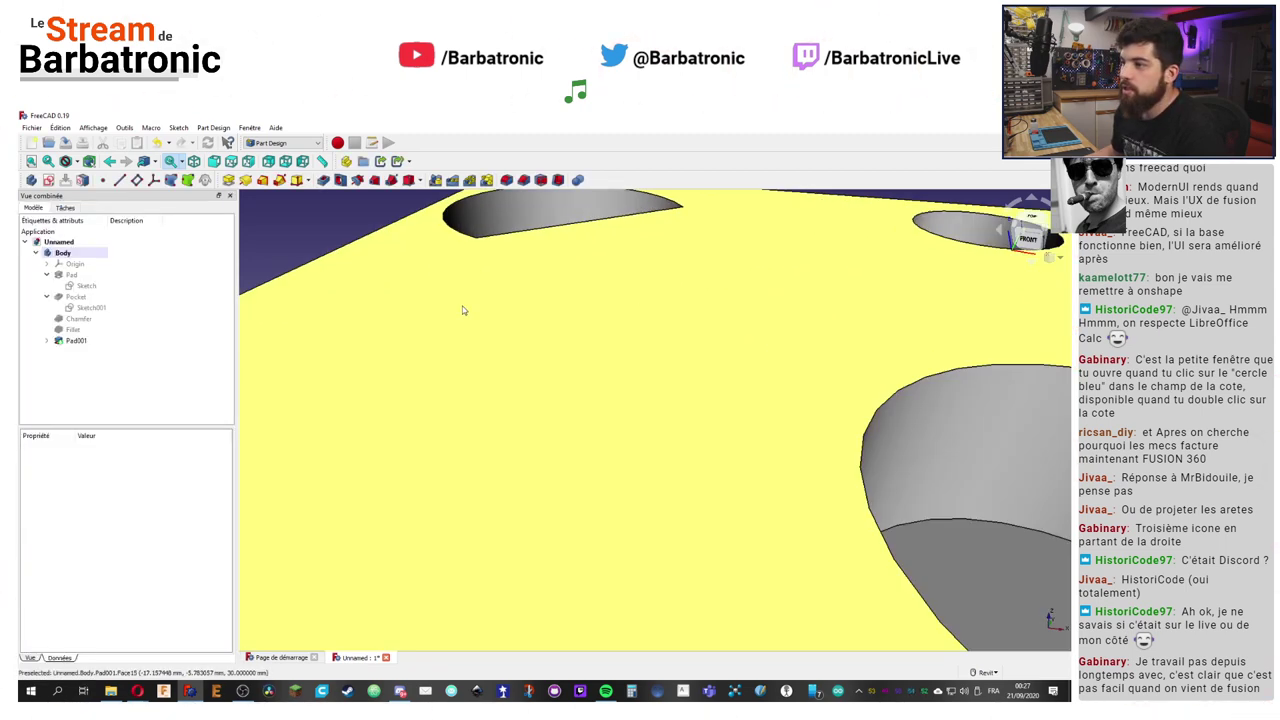
scroll(460, 306, down, 7)
middle_drag(788, 309, 822, 360)
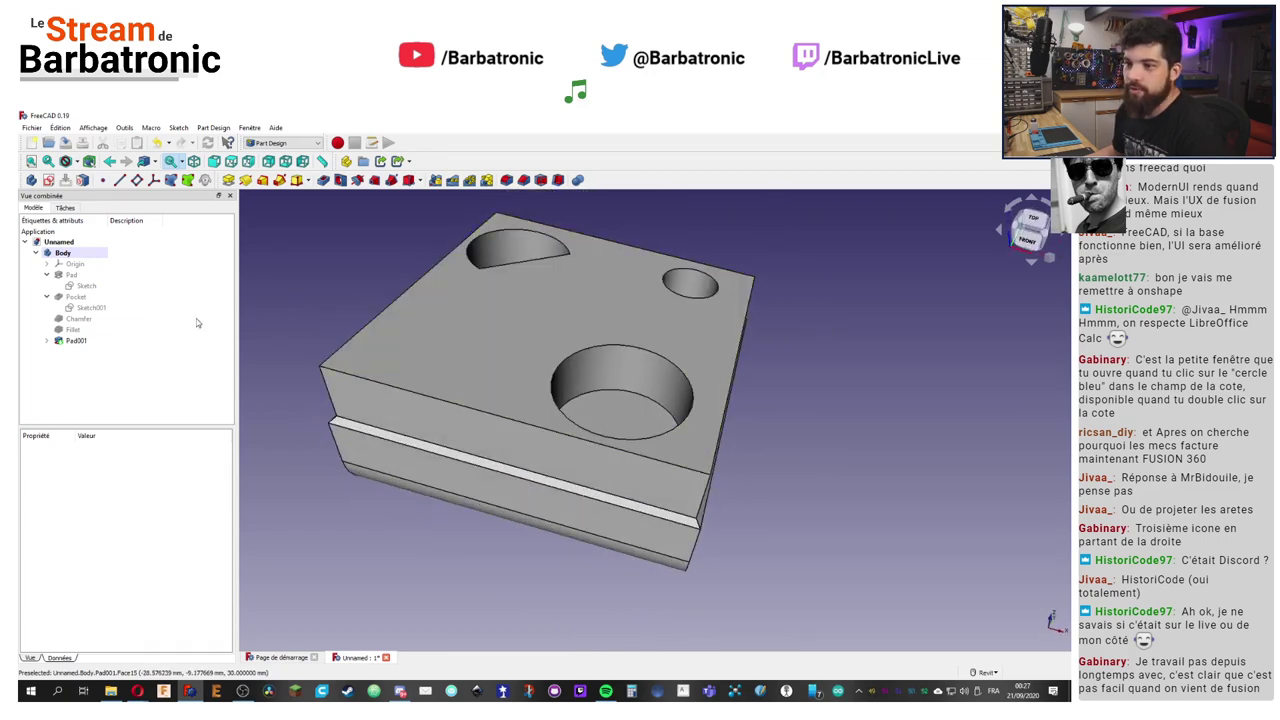
click(36, 254)
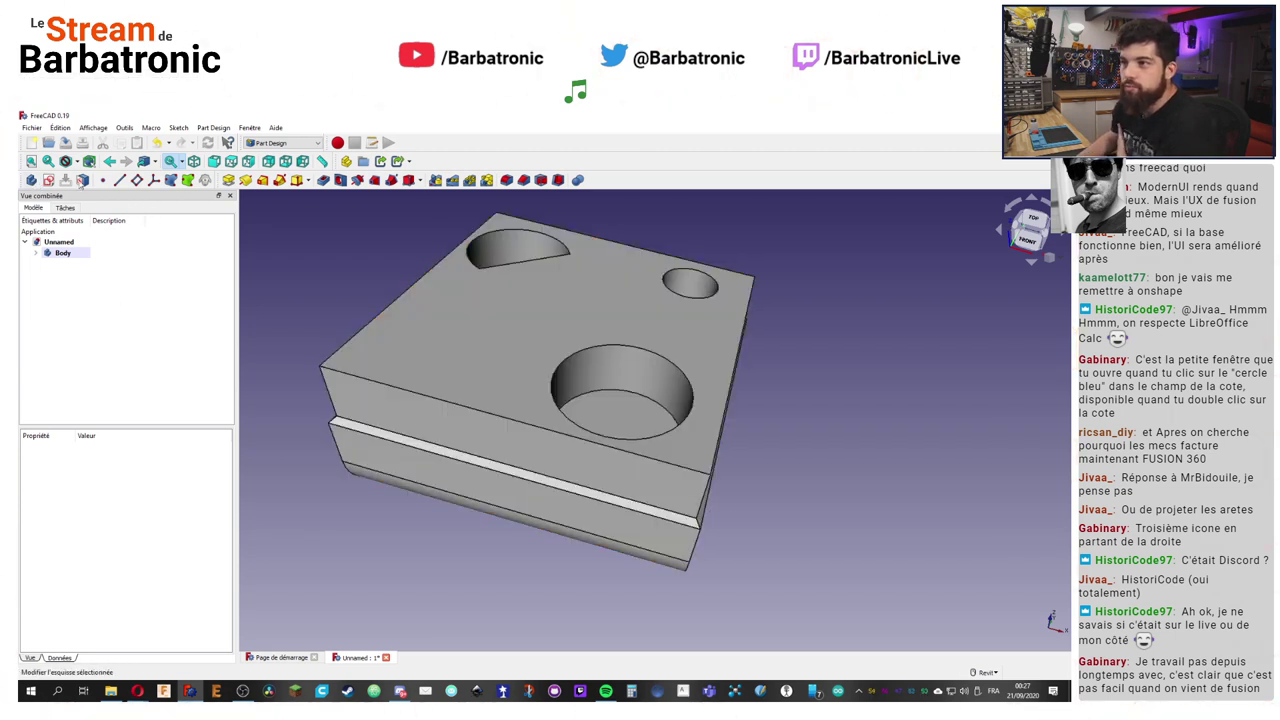
Step: Create a Part, move the block's Body into it, and create a second Part001
click(62, 253)
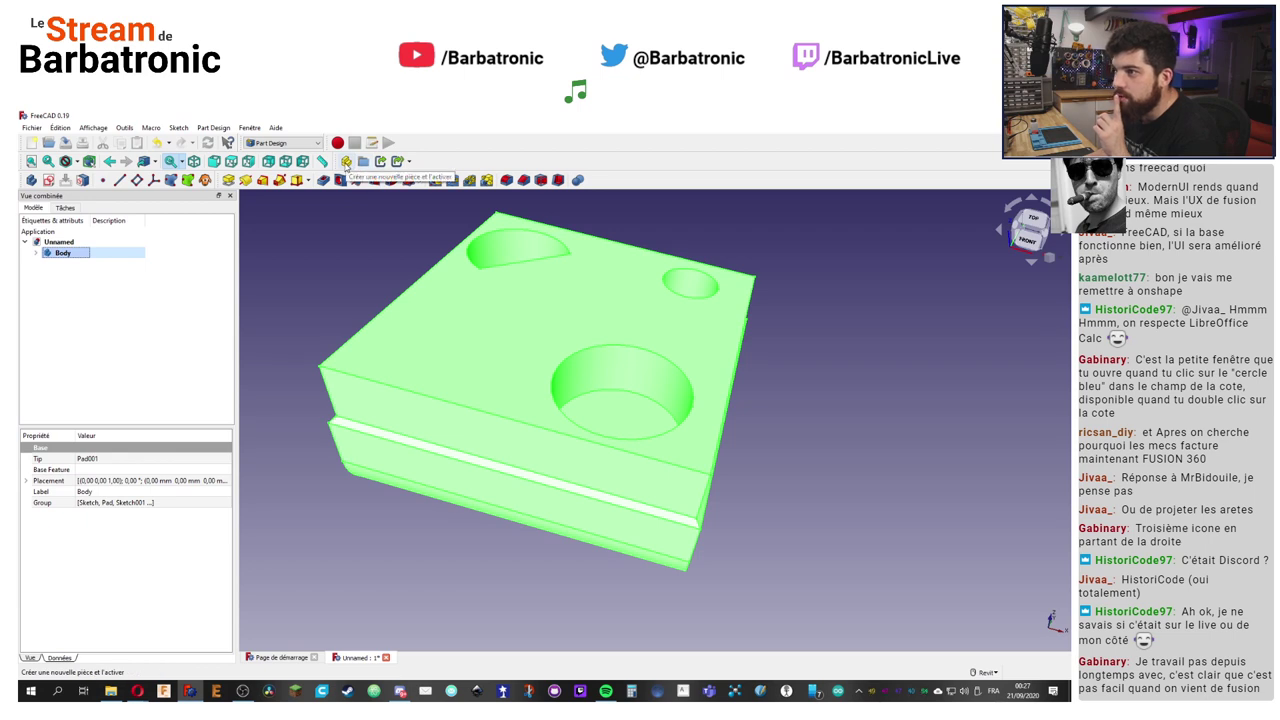
click(345, 162)
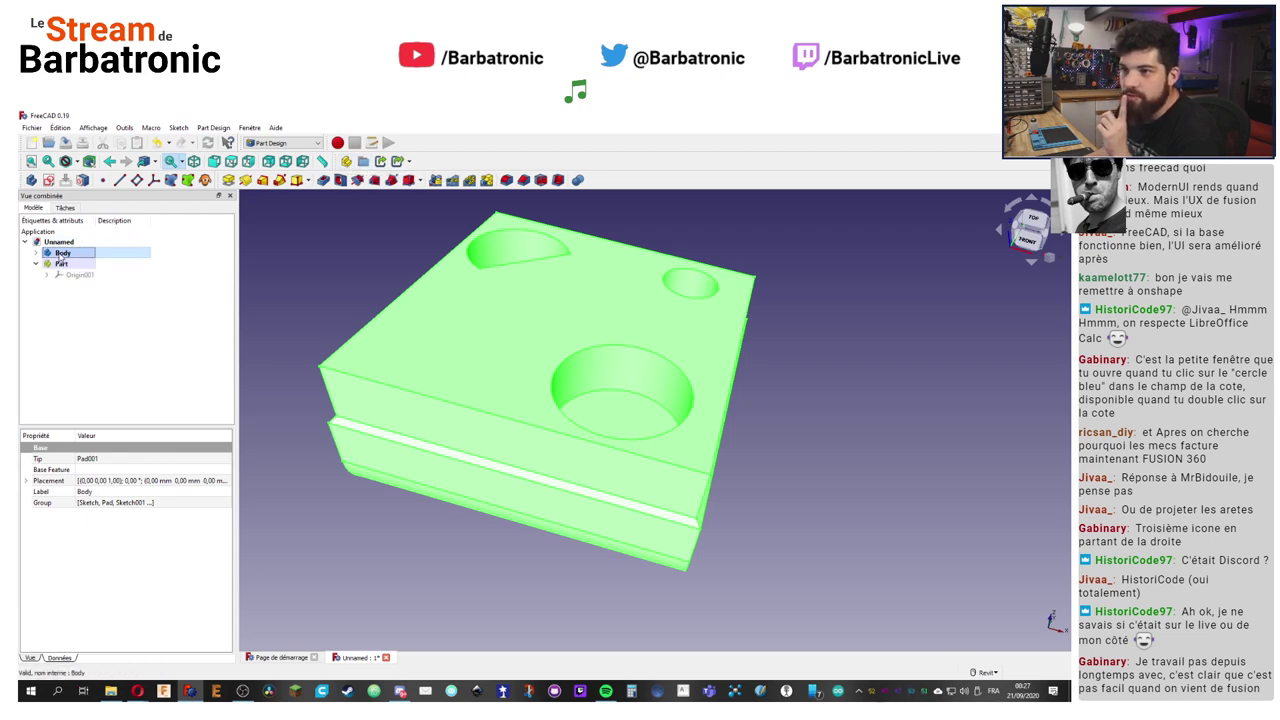
mouse_move(62, 253)
mouse_down()
mouse_move(60, 275)
mouse_move(63, 256)
mouse_up()
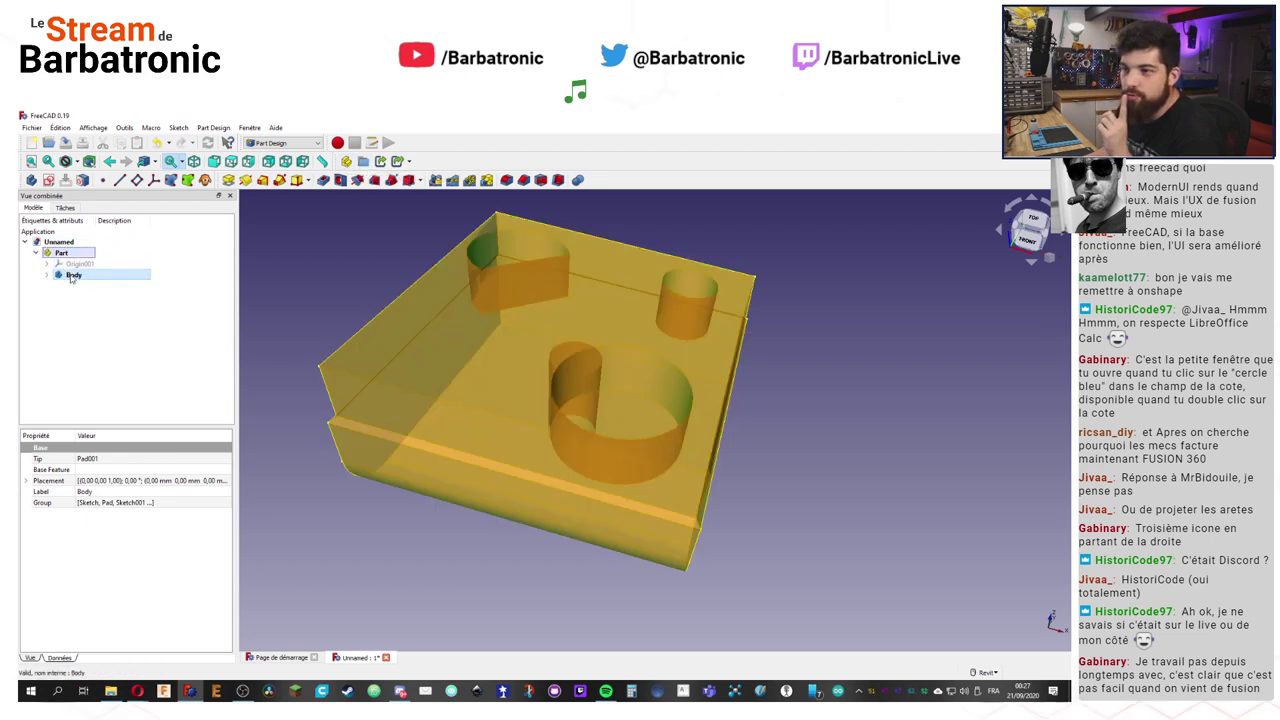
click(63, 256)
click(106, 336)
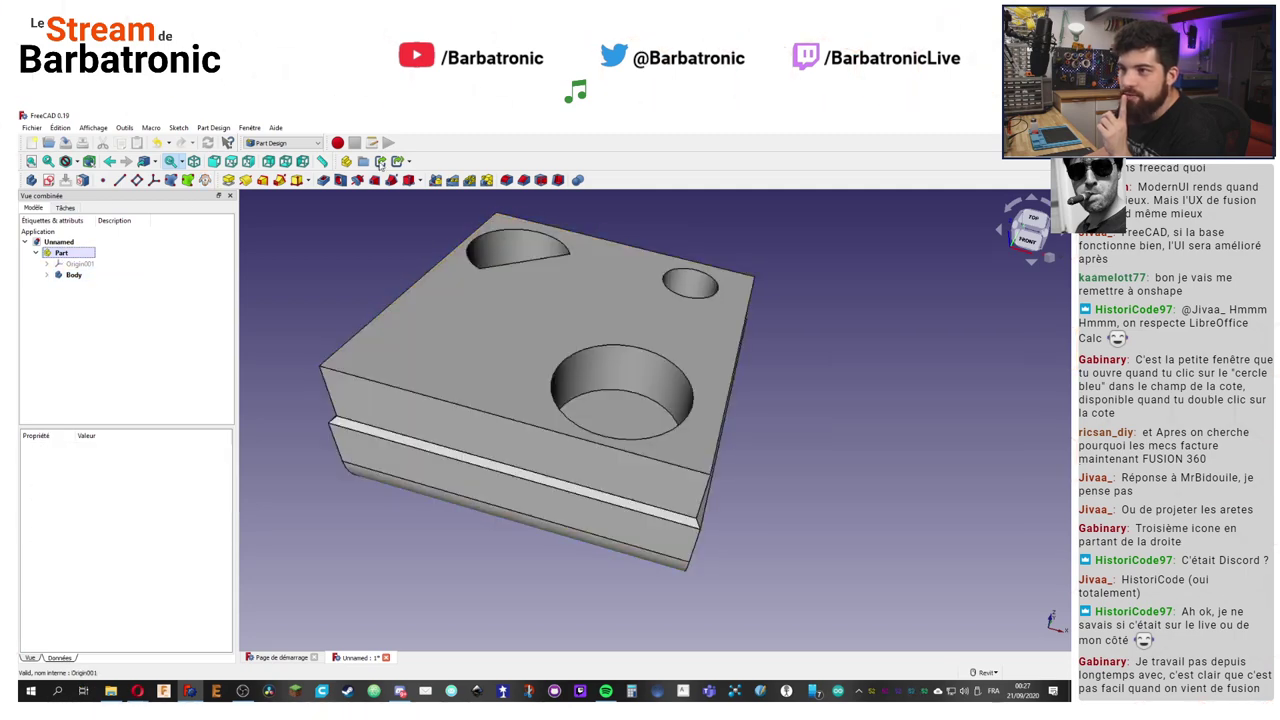
click(345, 162)
Step: Hide the Part, Part001 and the Body using their tree context menus
click(67, 265)
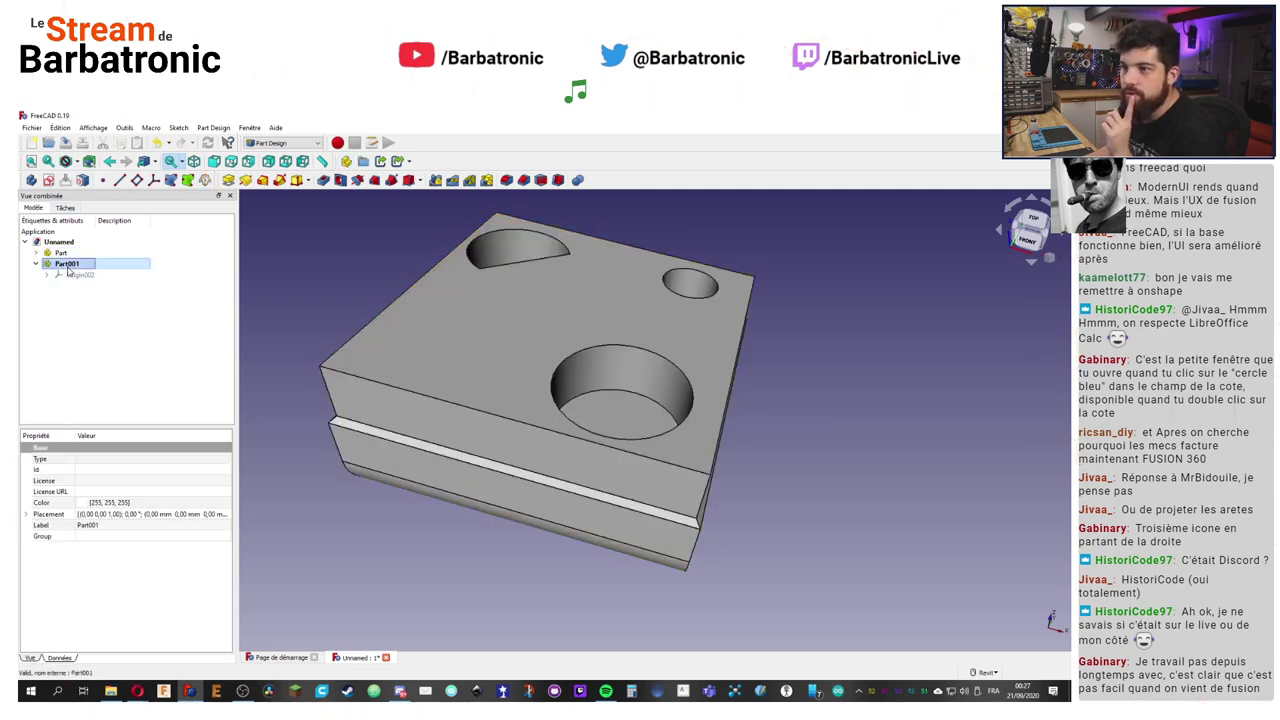
click(61, 253)
right_click(62, 255)
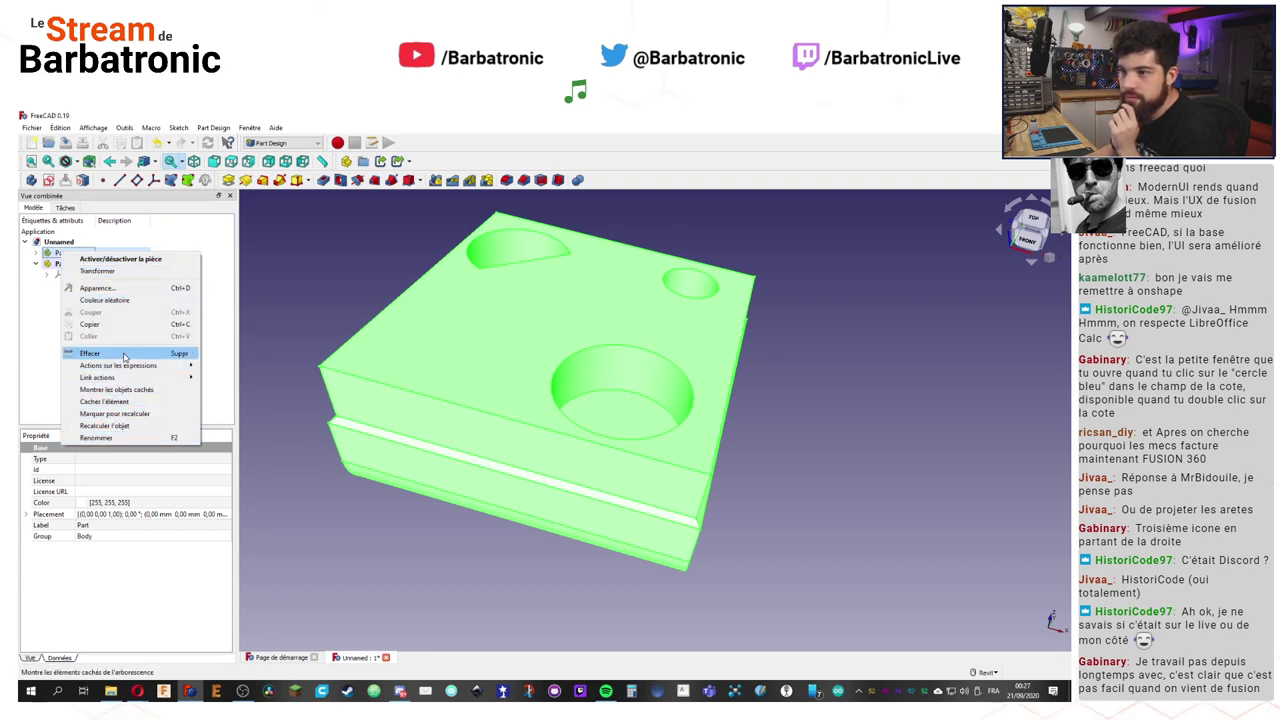
click(130, 401)
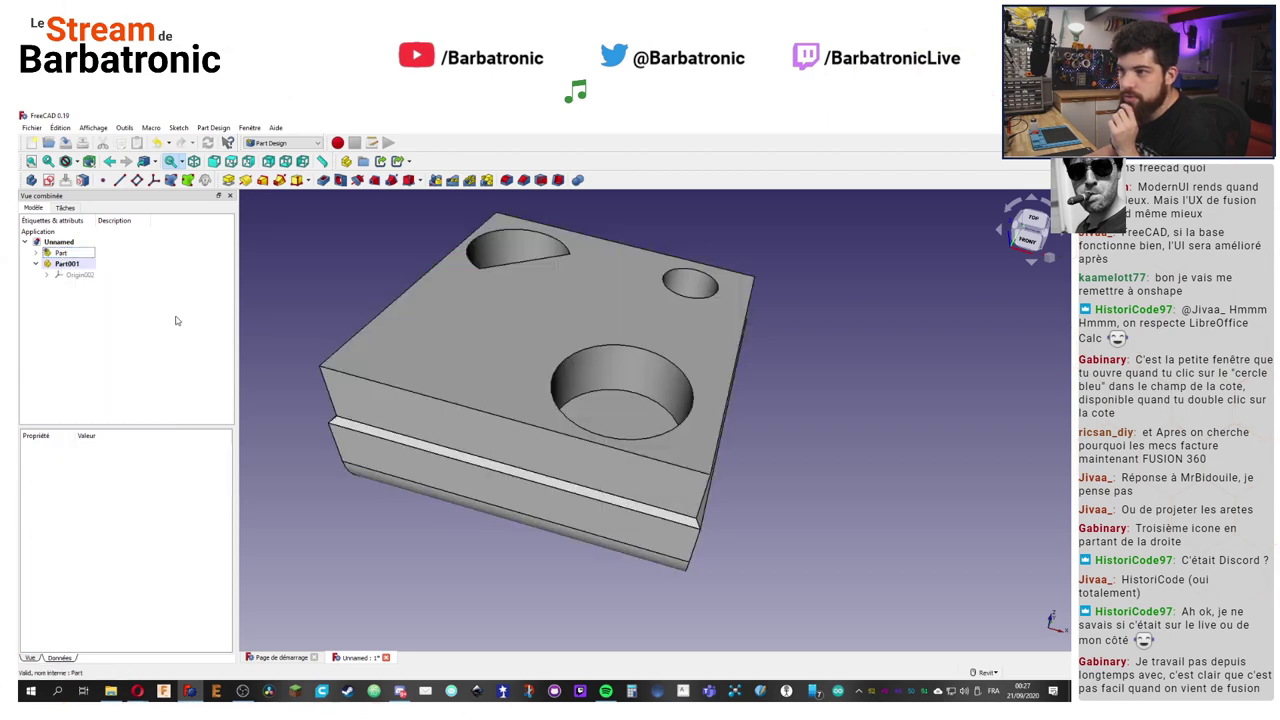
click(67, 263)
right_click(72, 263)
click(135, 403)
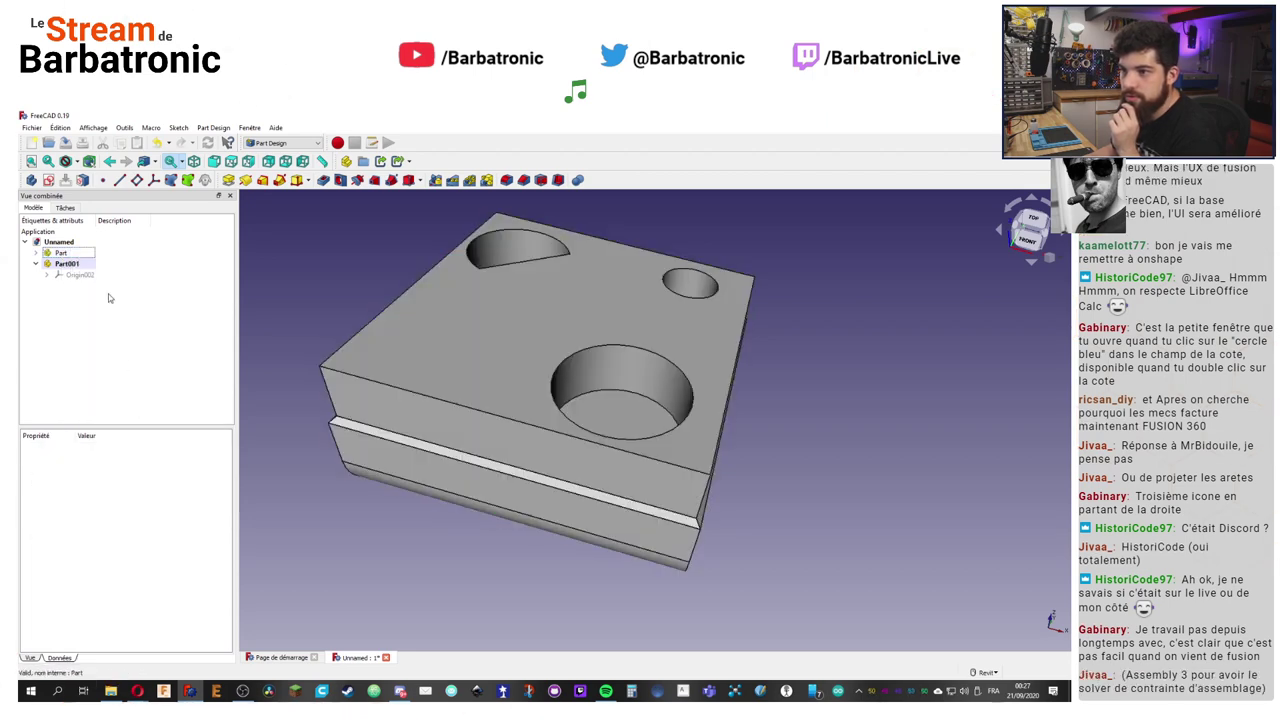
click(36, 253)
right_click(74, 274)
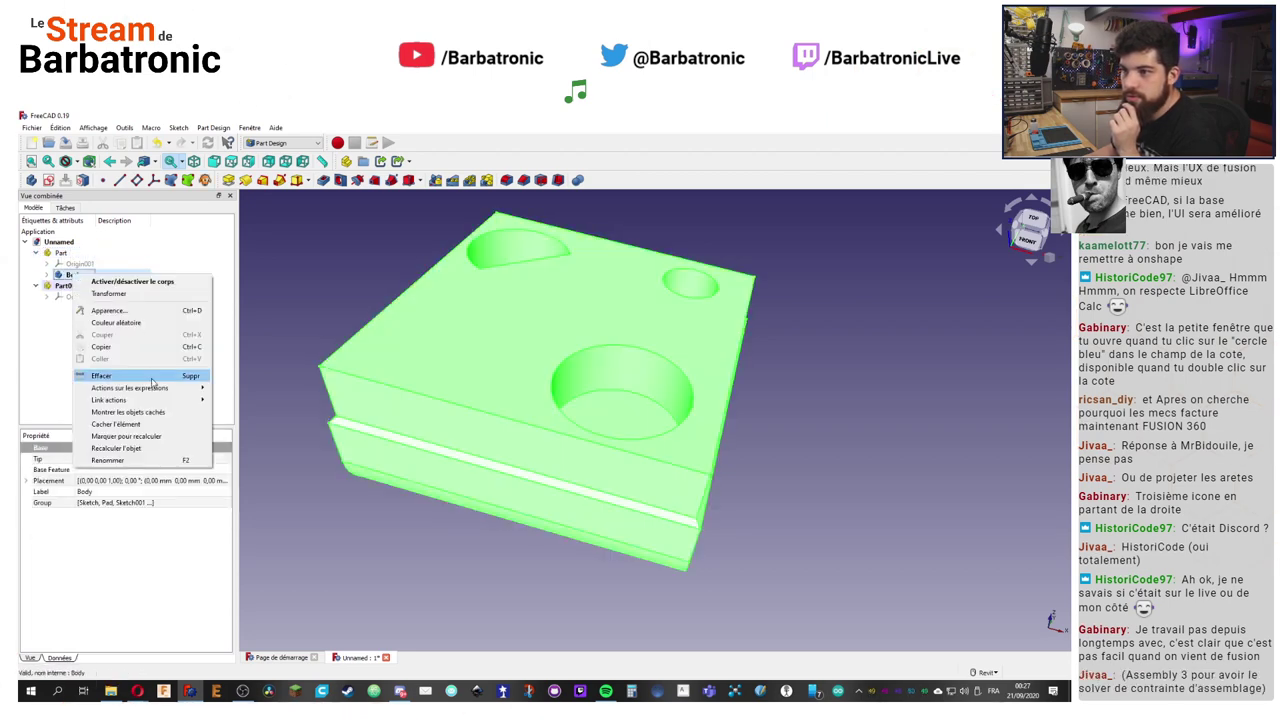
click(128, 424)
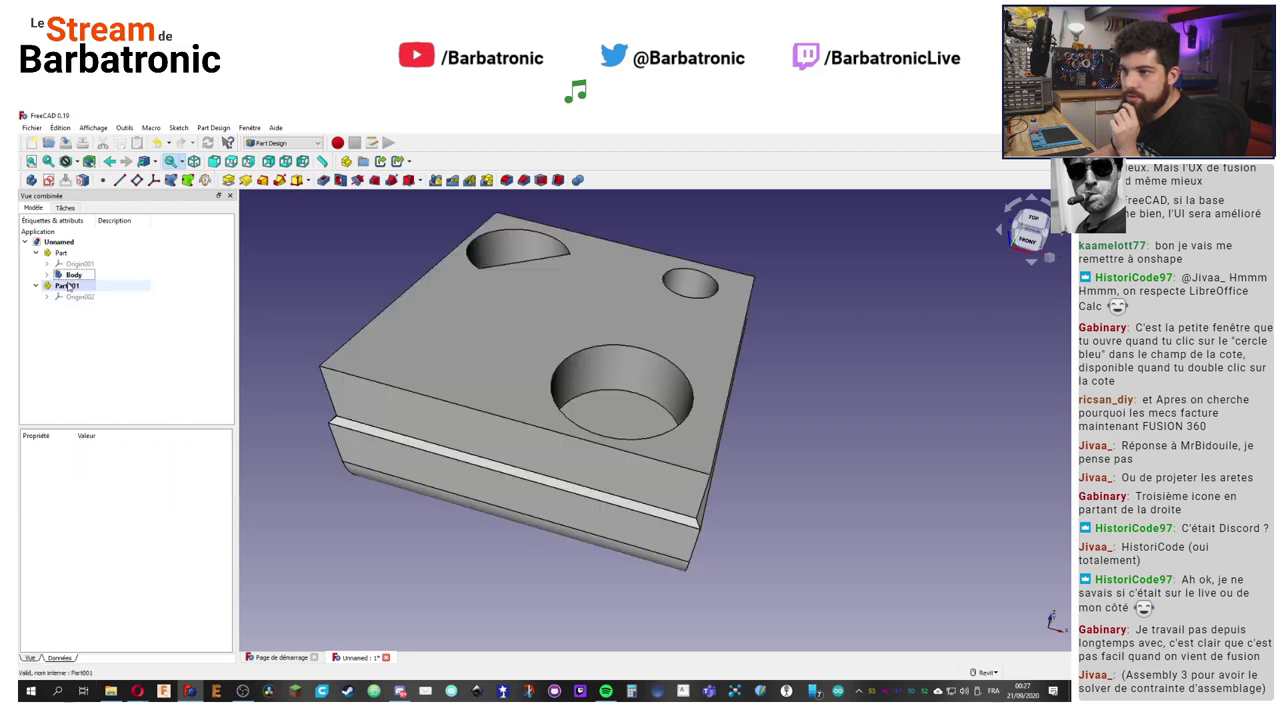
right_click(64, 274)
click(128, 426)
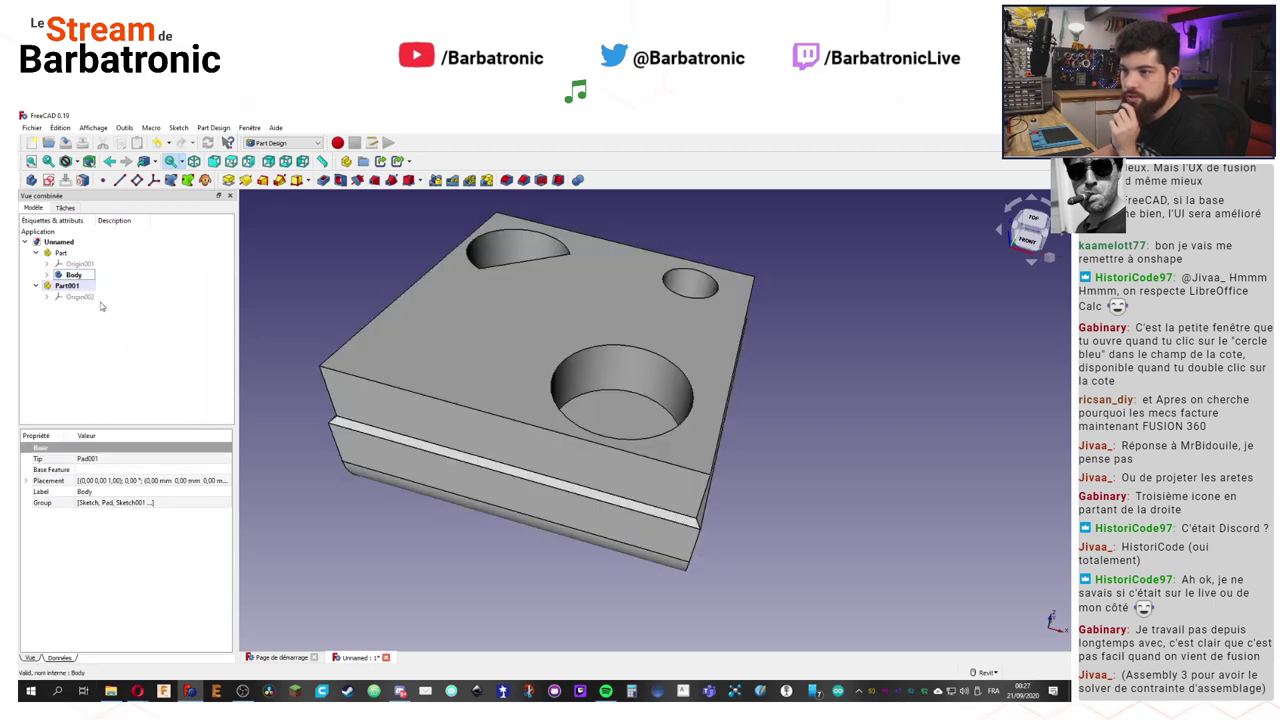
click(36, 253)
click(67, 263)
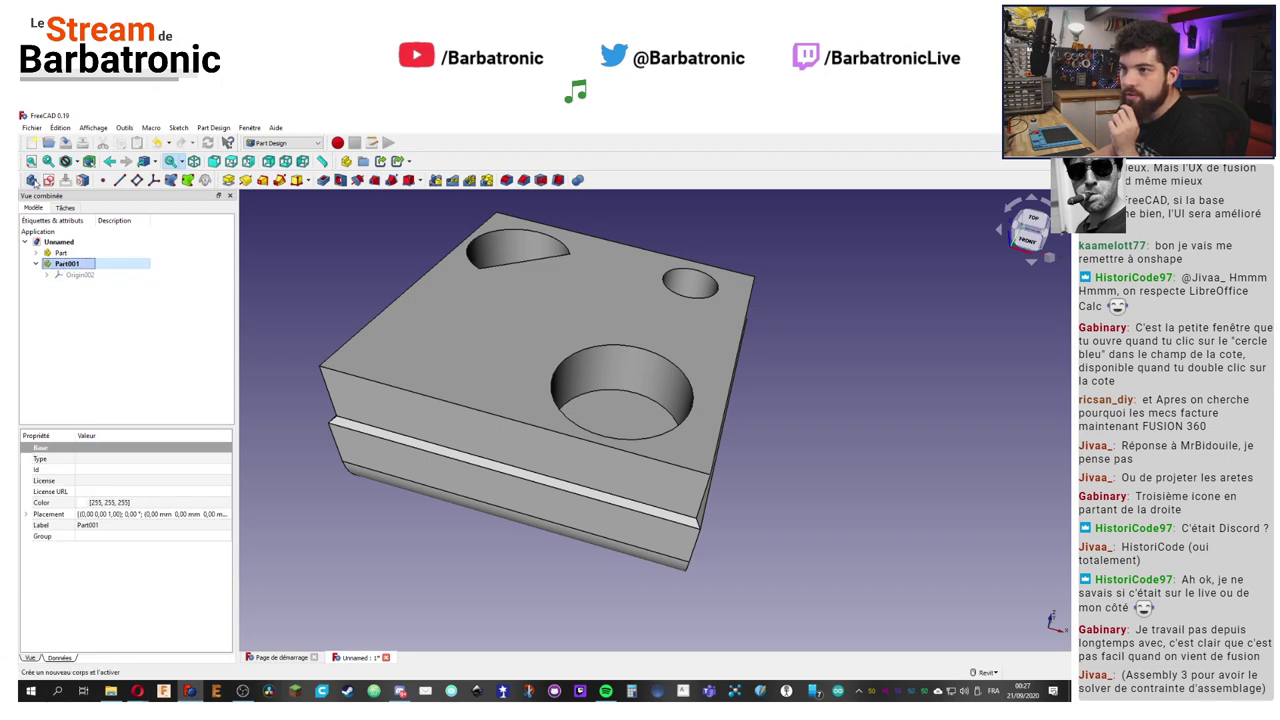
Step: Create Body001 inside Part001, make it active, and start a new sketch
click(32, 181)
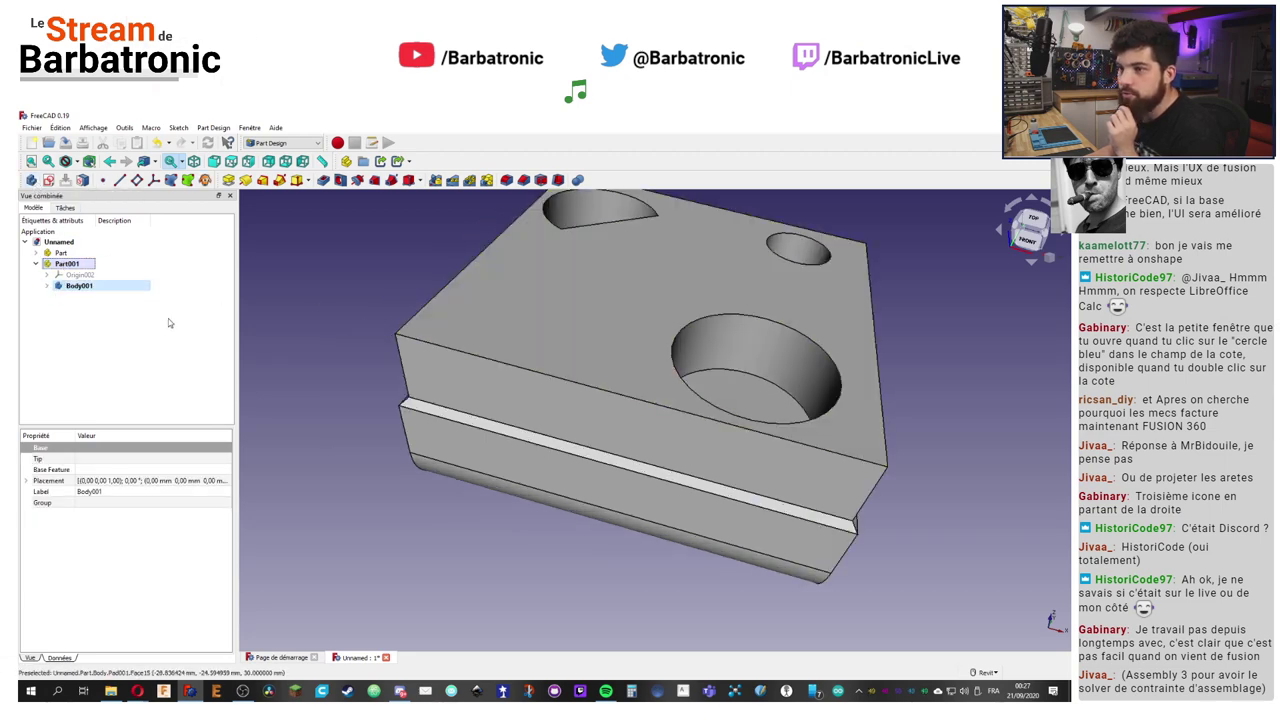
click(77, 289)
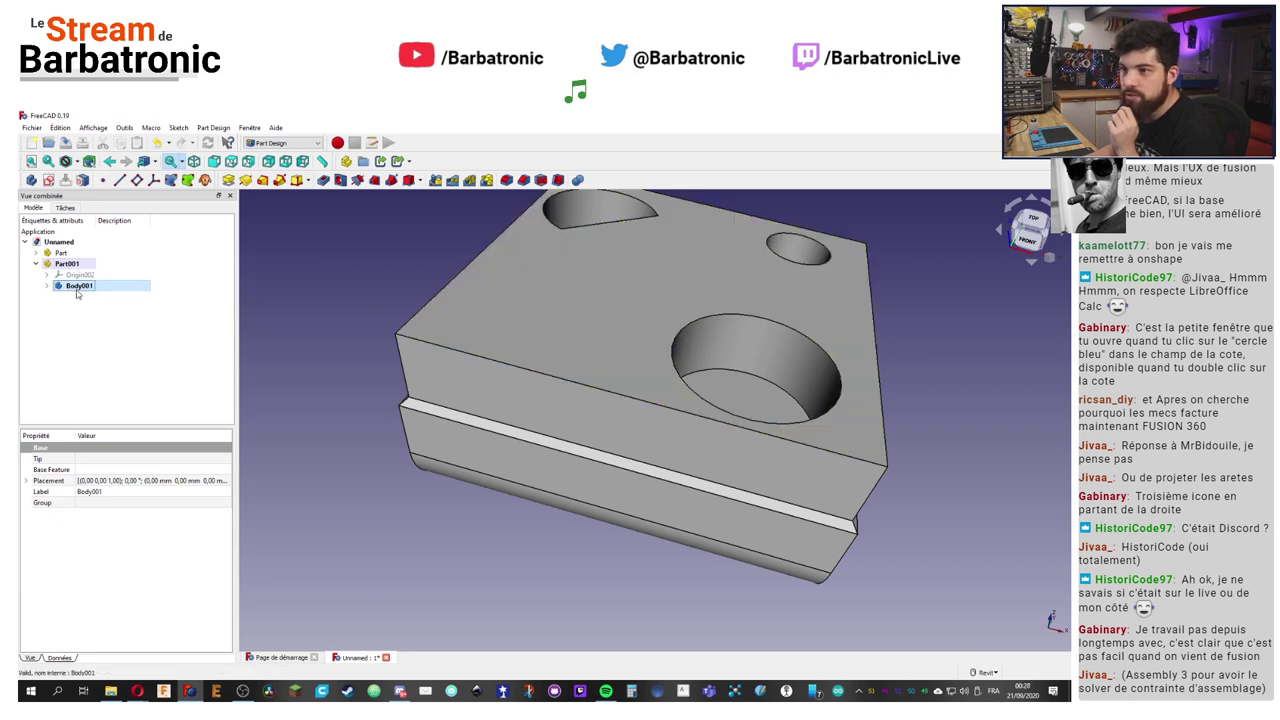
double_click(77, 290)
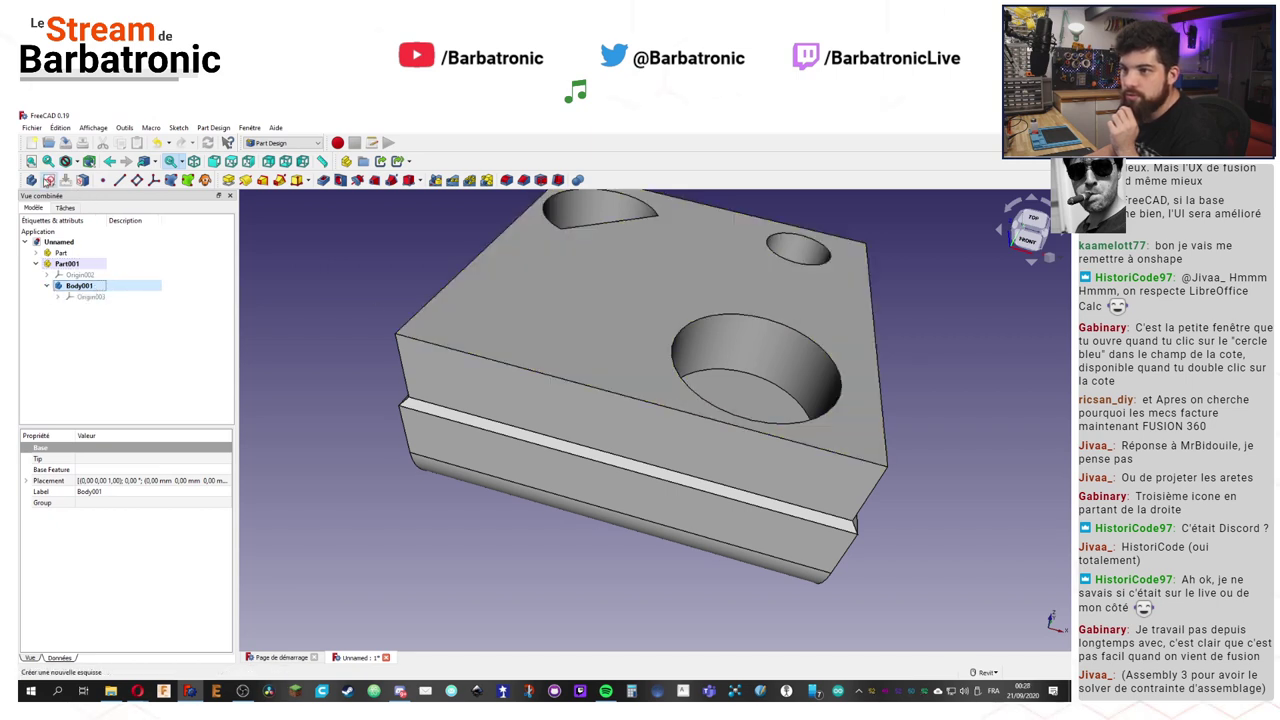
click(48, 180)
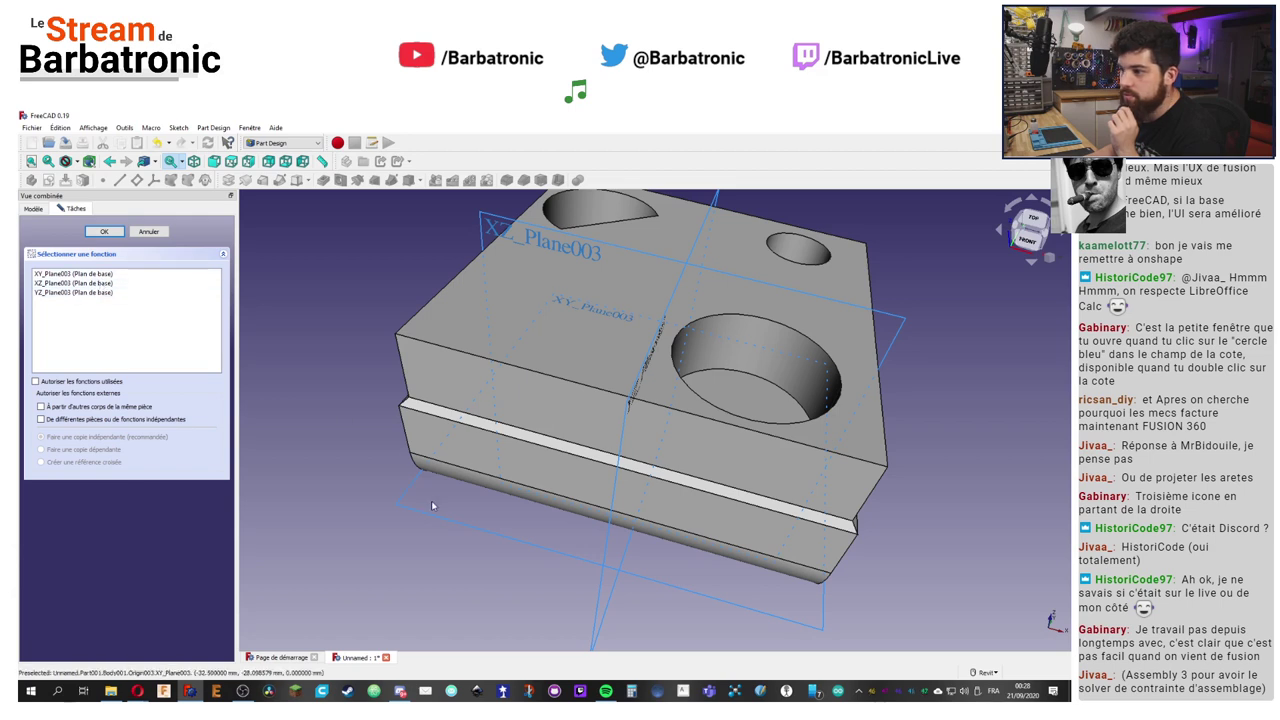
Step: Sketch on XY_Plane003 in orthographic view and draw a circle centred on the origin
click(104, 232)
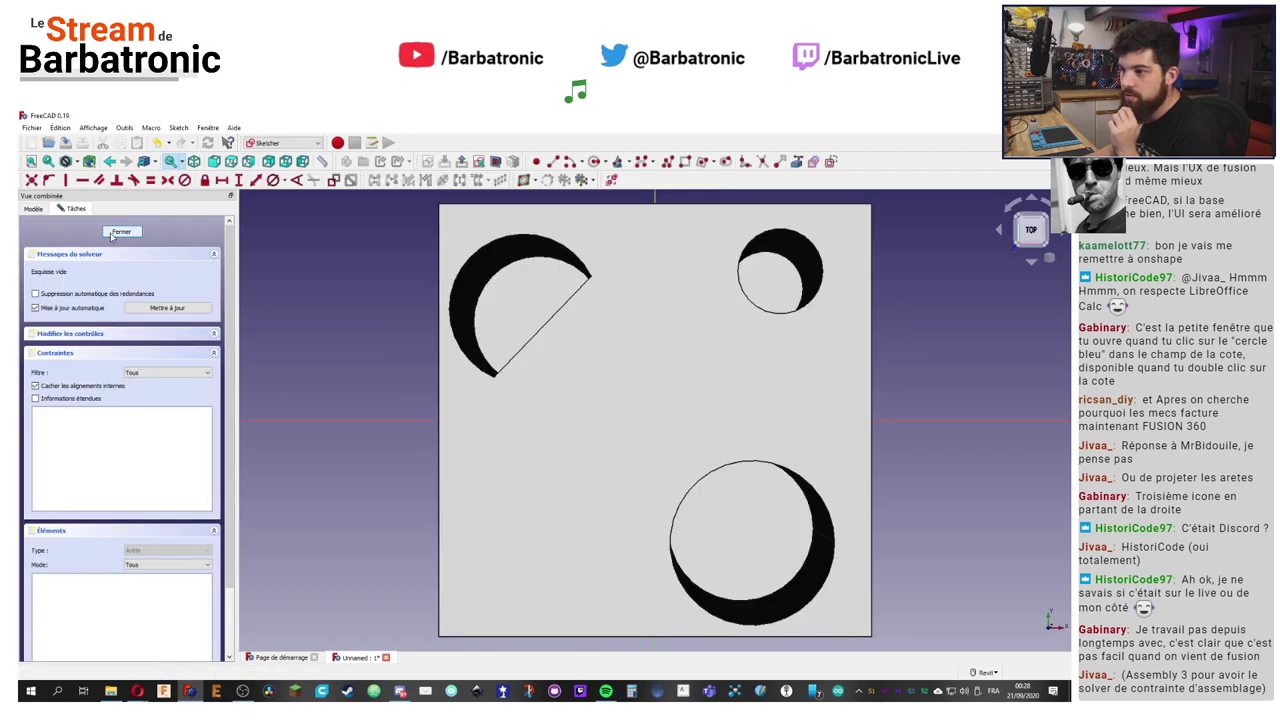
click(1048, 258)
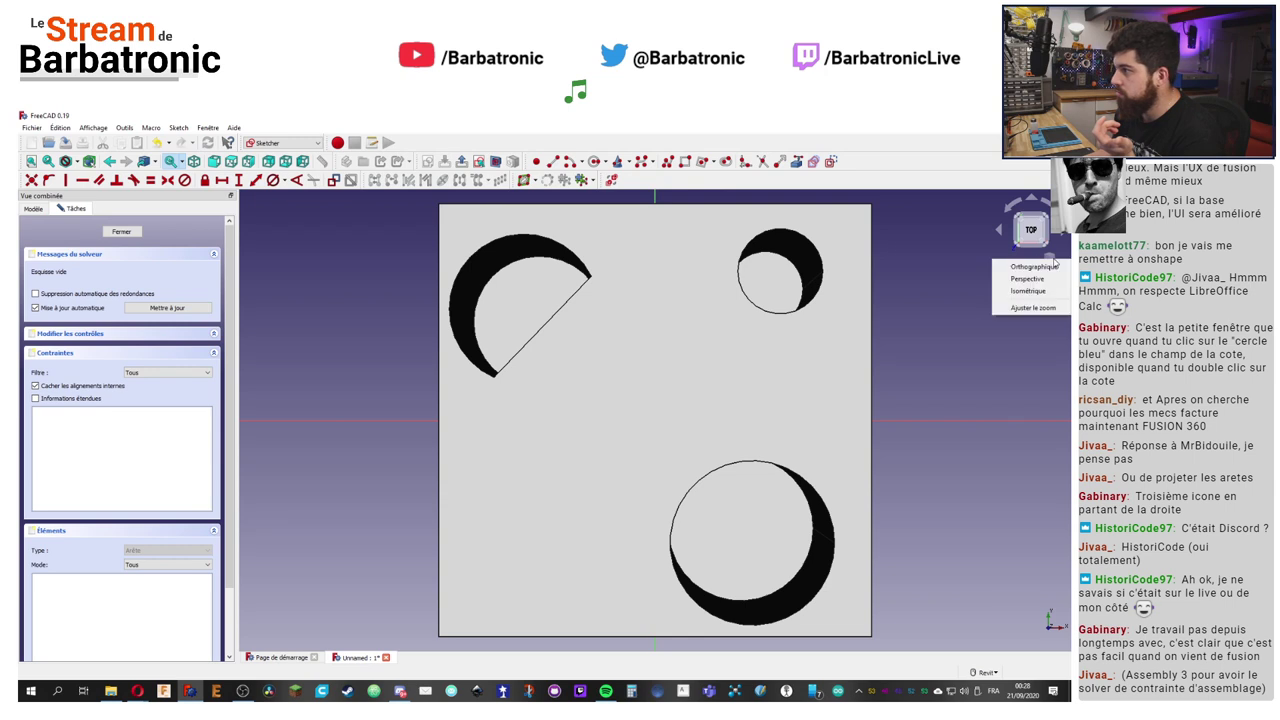
click(1040, 267)
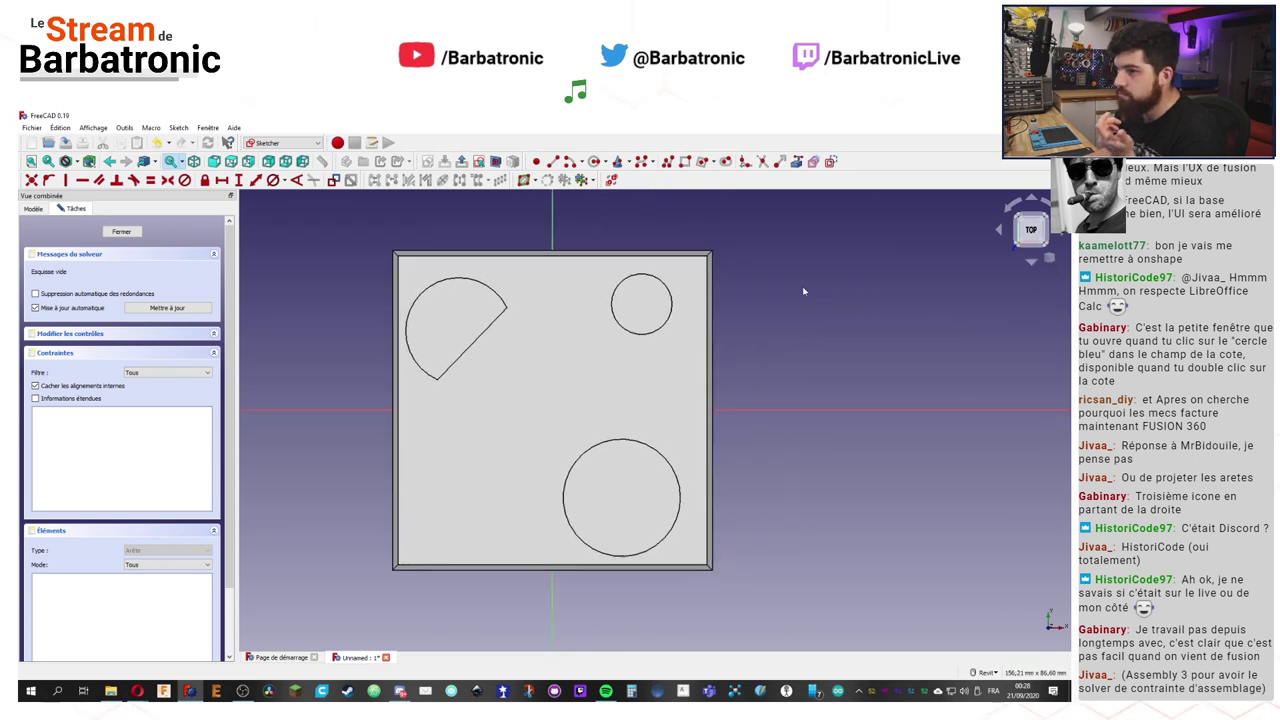
click(81, 180)
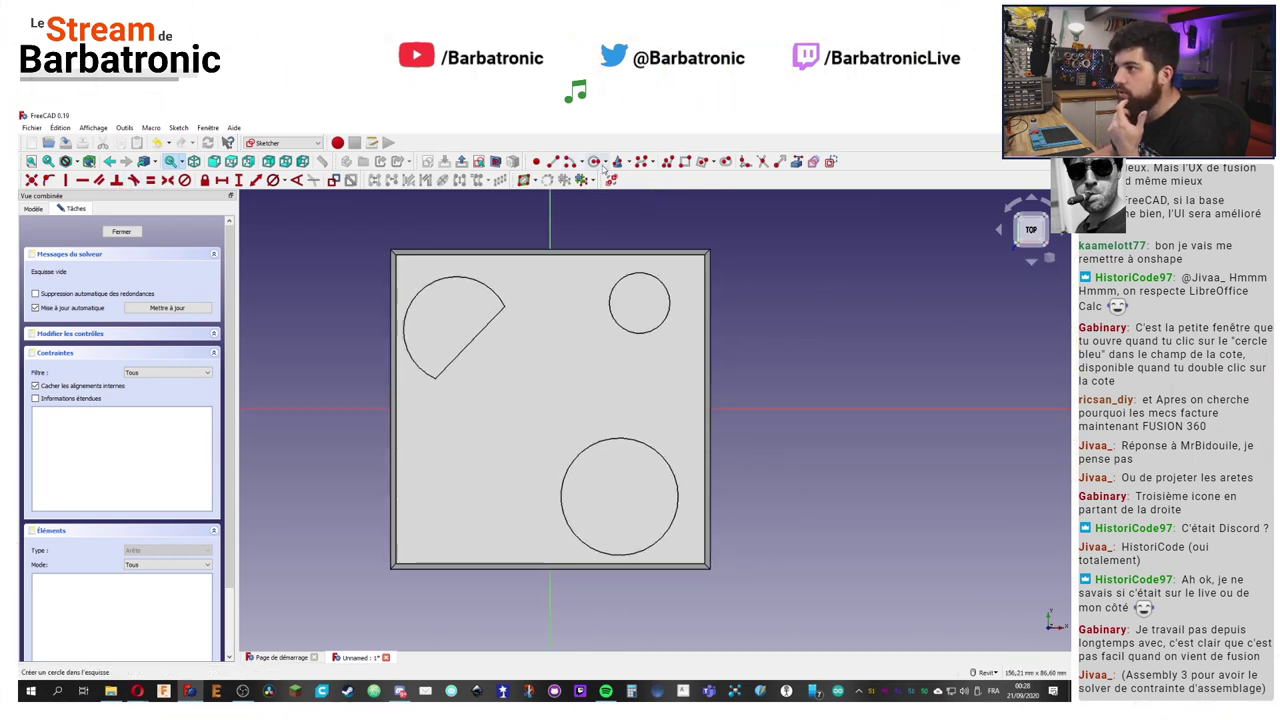
click(562, 415)
click(720, 362)
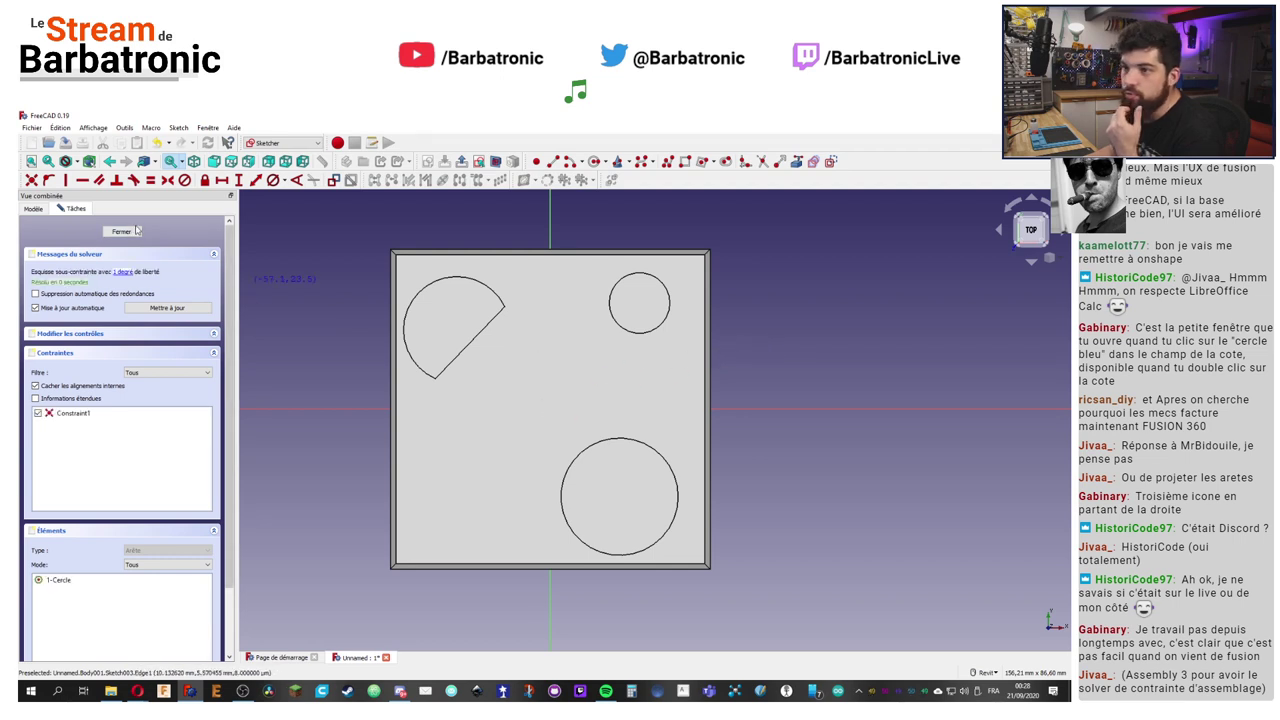
Step: Hide Part and Part001 from the tree and orbit to an oblique view of the block
click(38, 210)
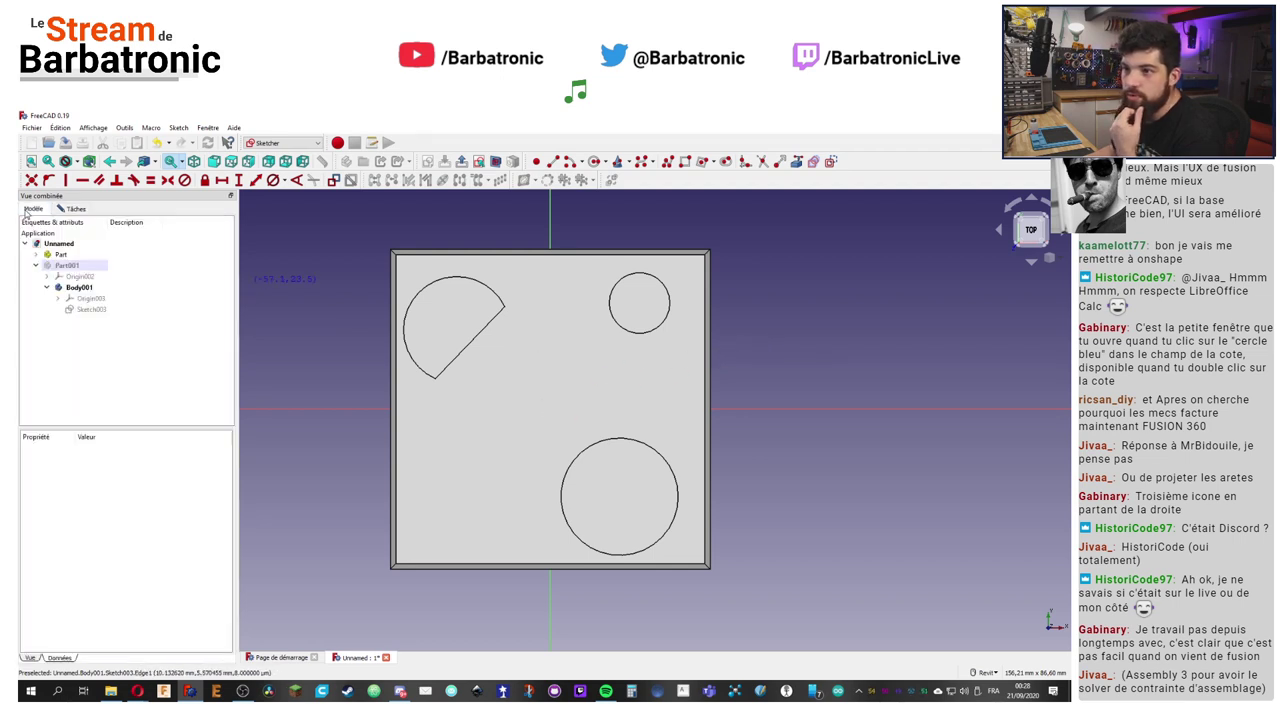
right_click(57, 257)
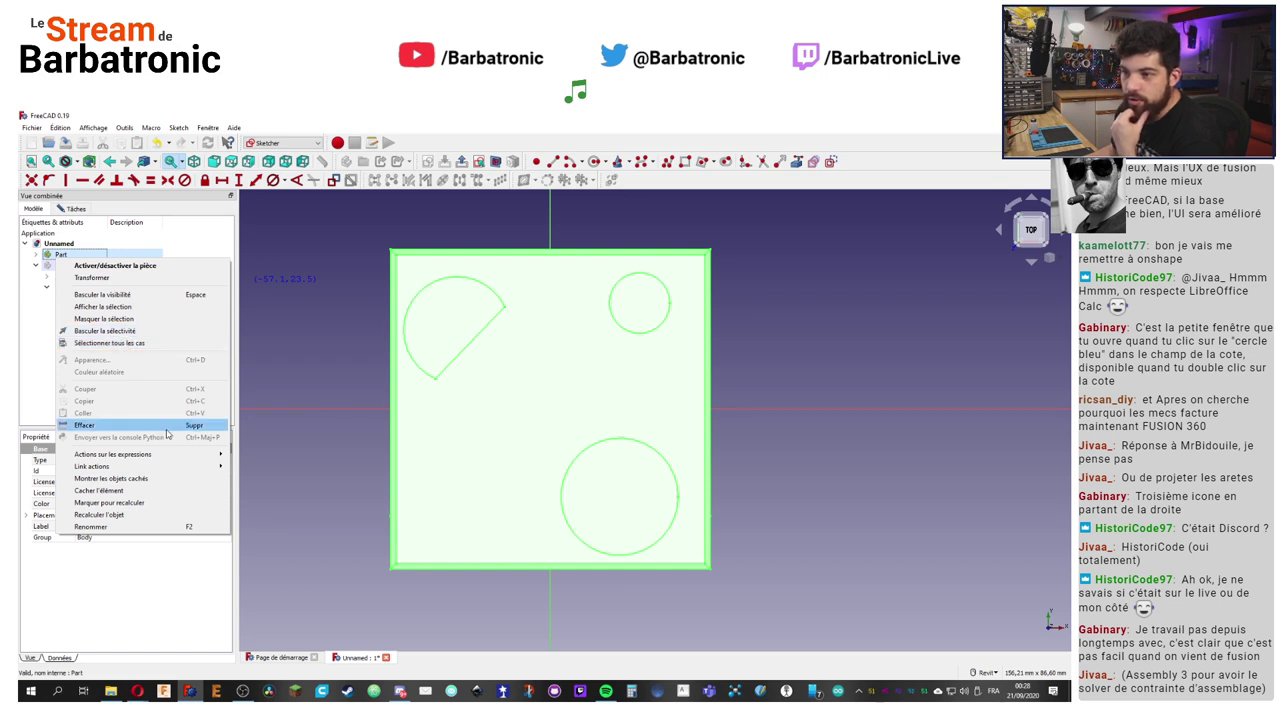
click(137, 491)
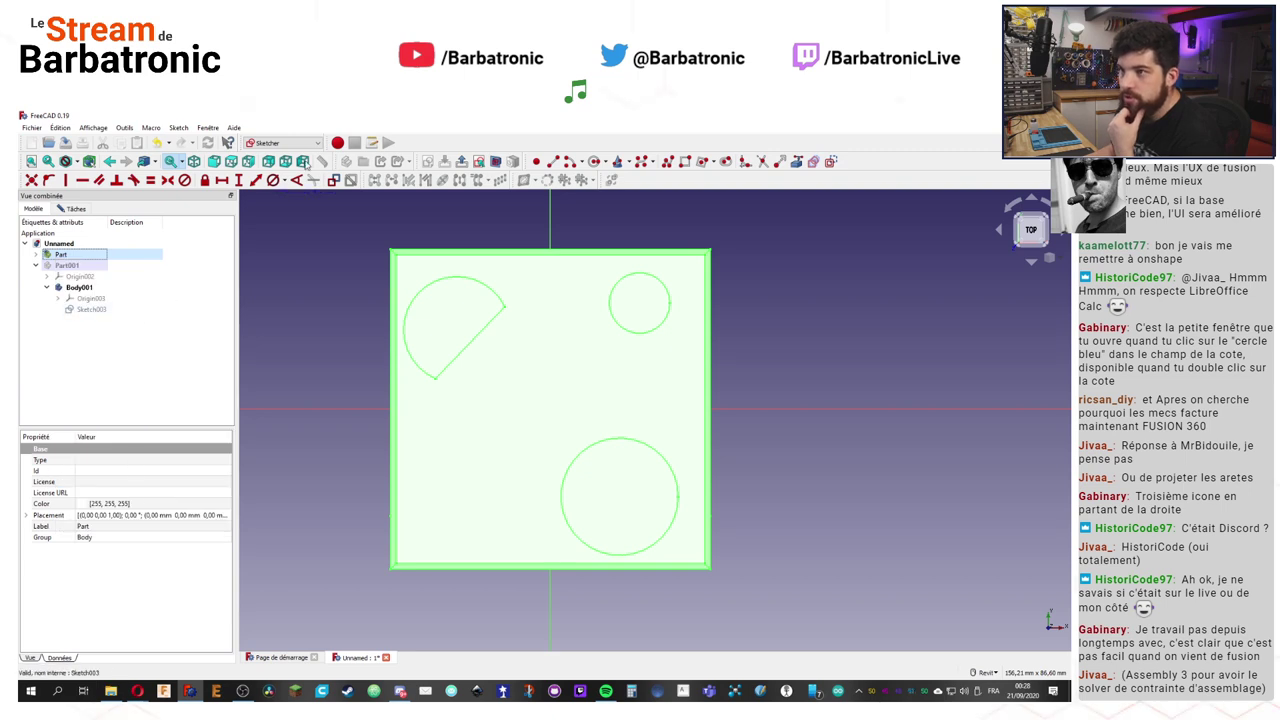
right_click(58, 256)
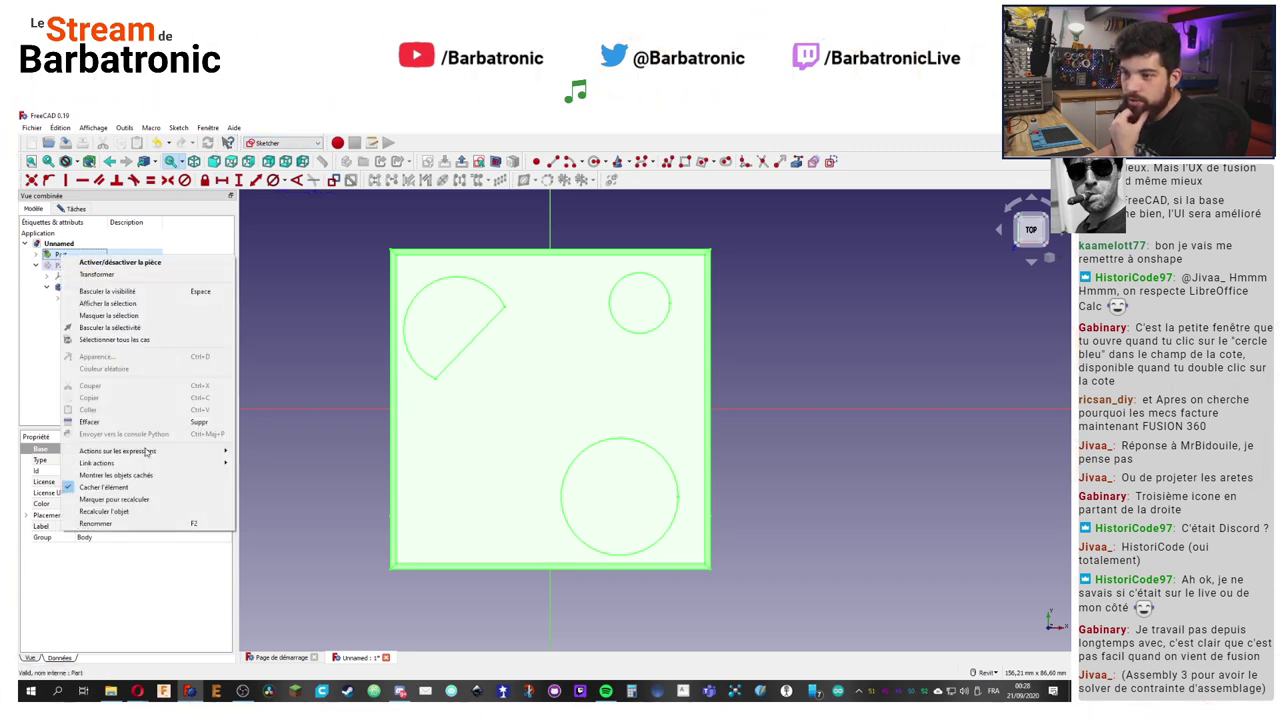
click(104, 488)
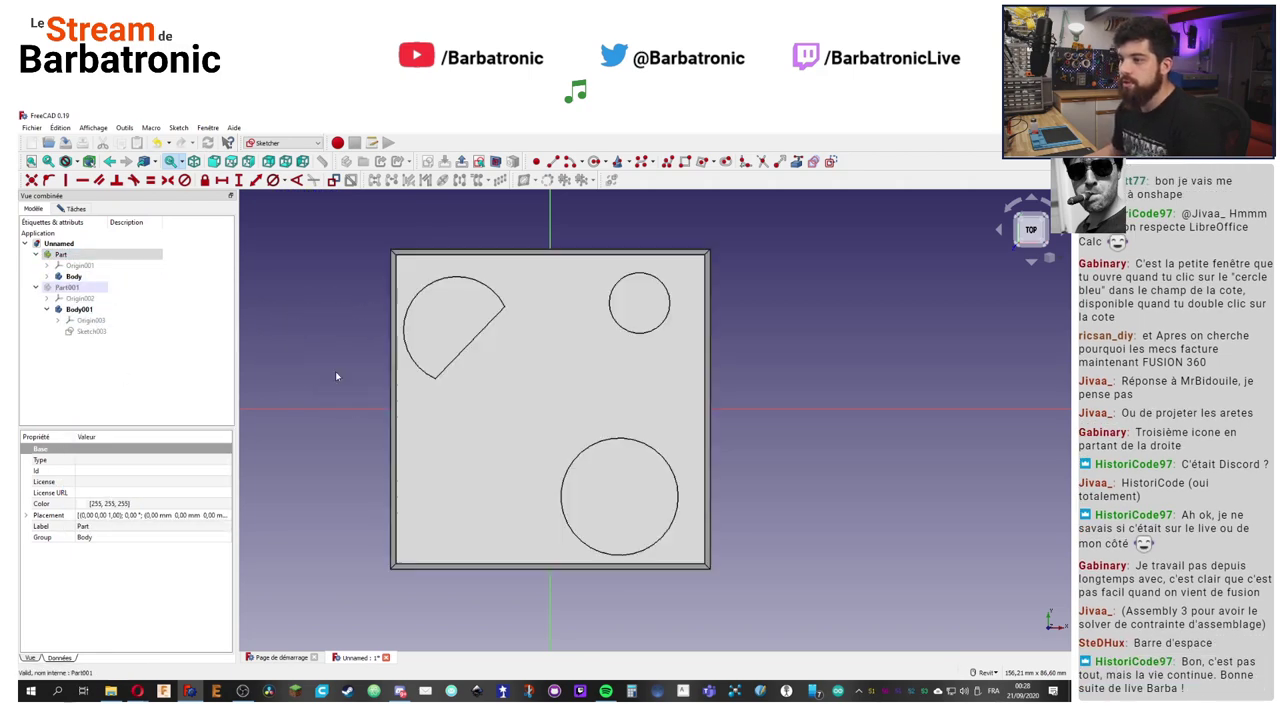
shift+middle_drag(309, 345, 735, 290)
key(5)
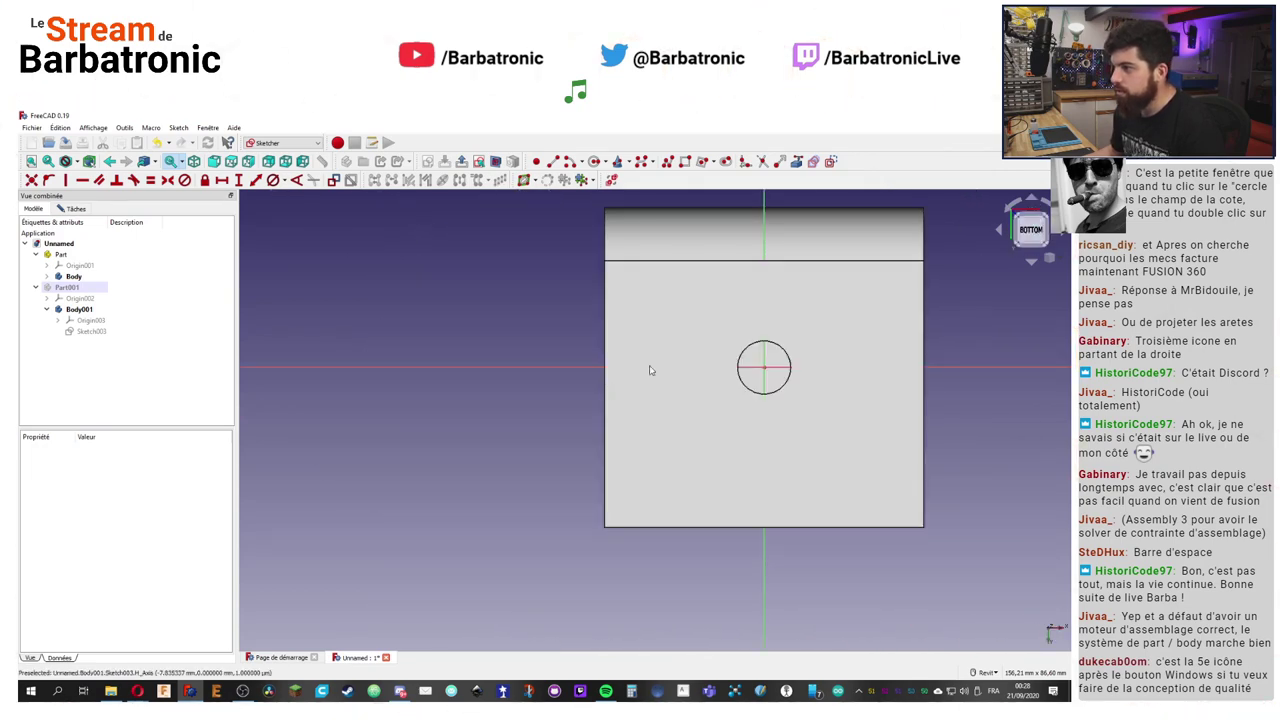
middle_drag(857, 297, 737, 290)
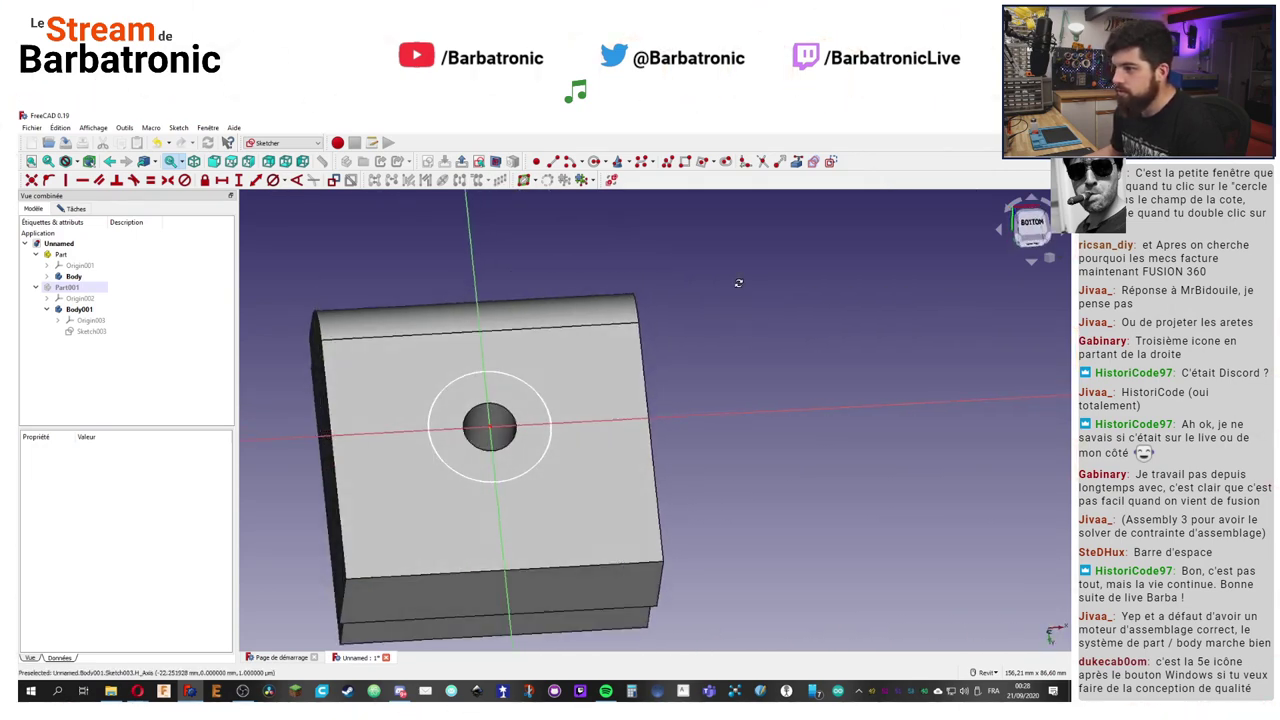
middle_drag(449, 427, 534, 397)
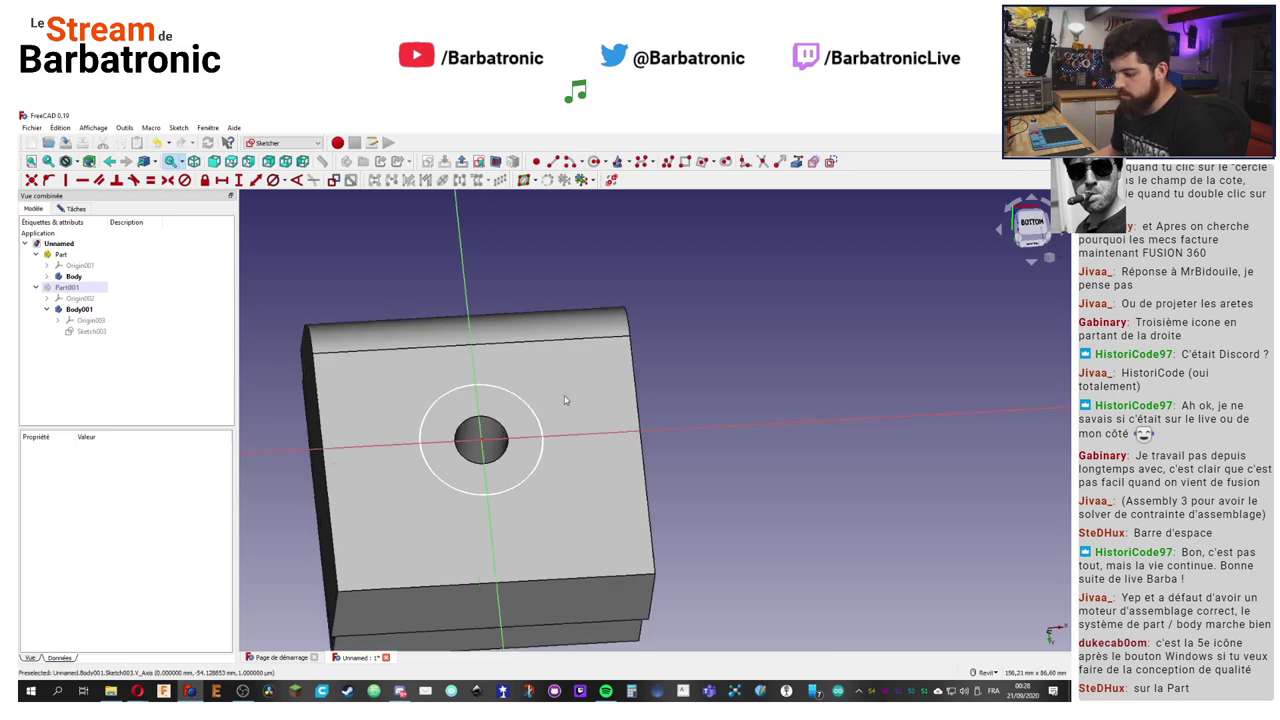
Step: Constrain the circle to a 10 mm diameter and close the sketch
click(272, 180)
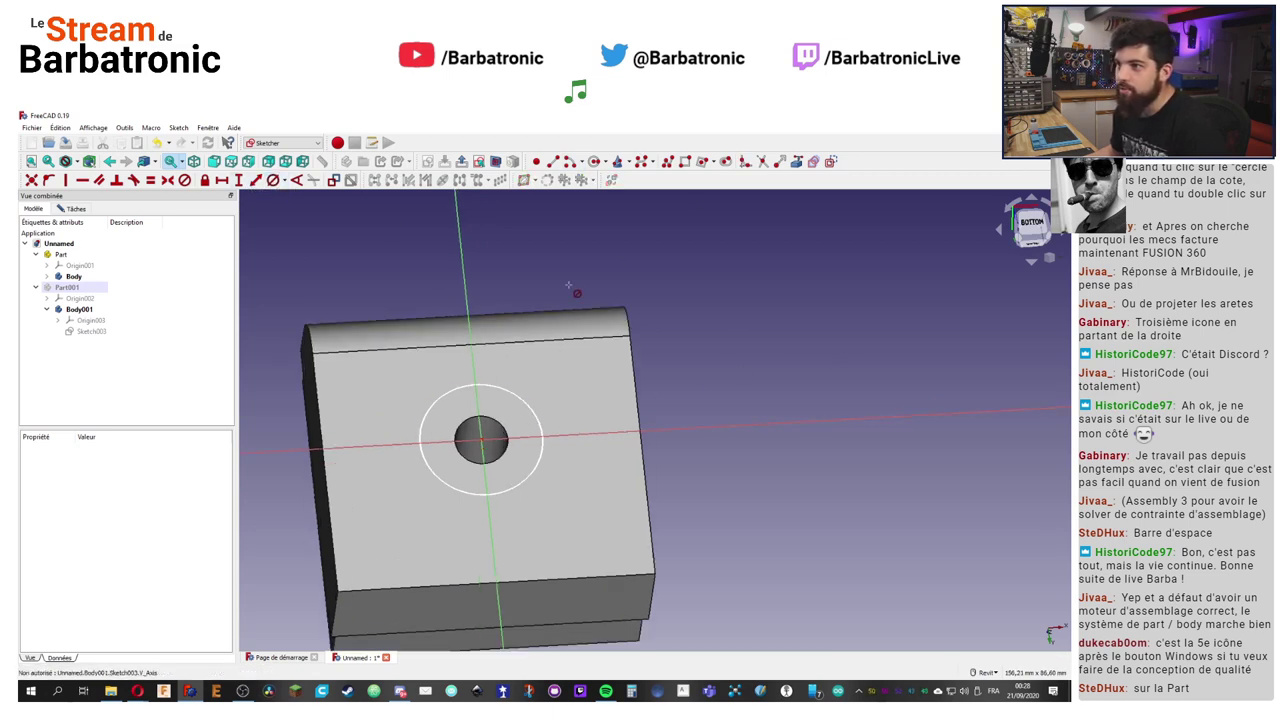
click(521, 399)
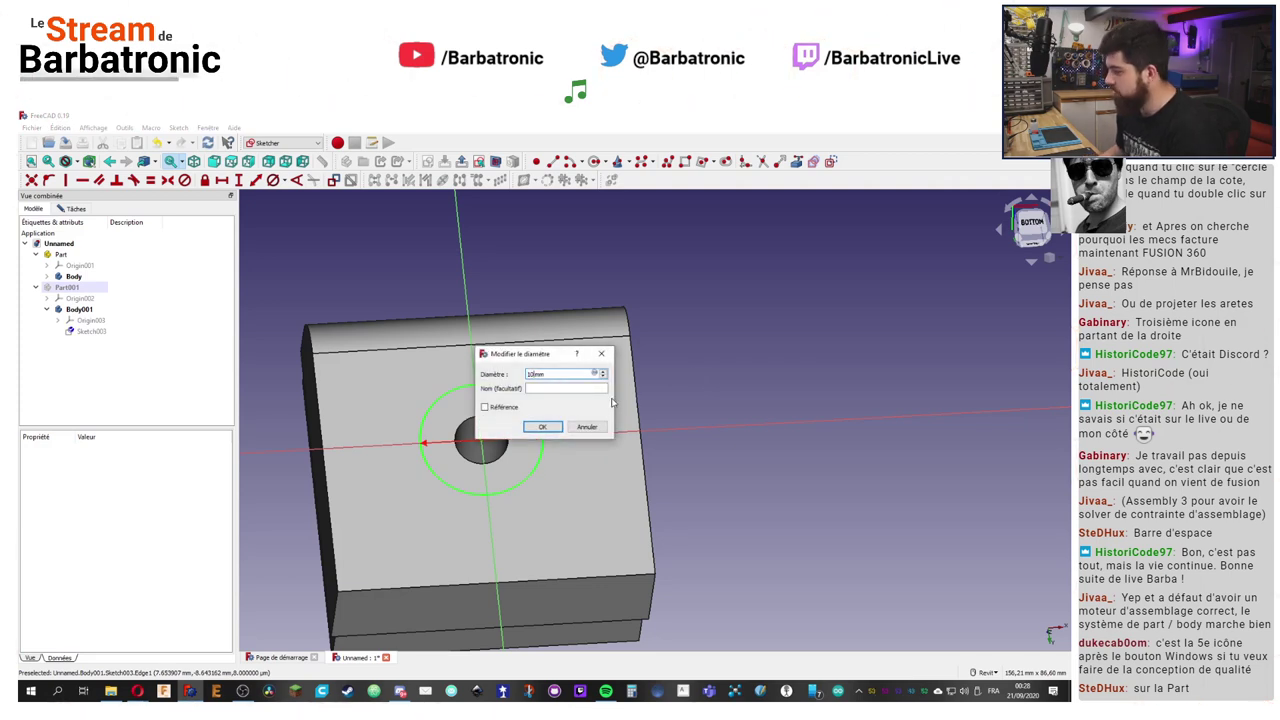
key(Return)
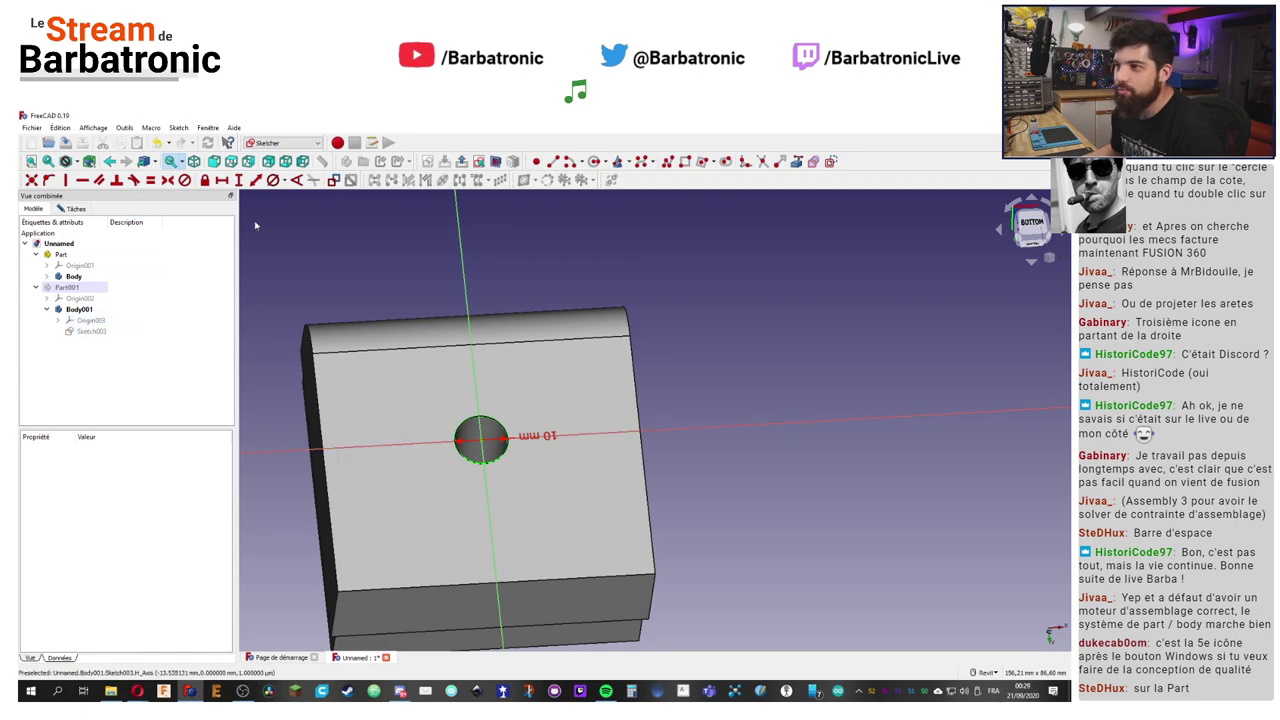
middle_drag(586, 238, 633, 323)
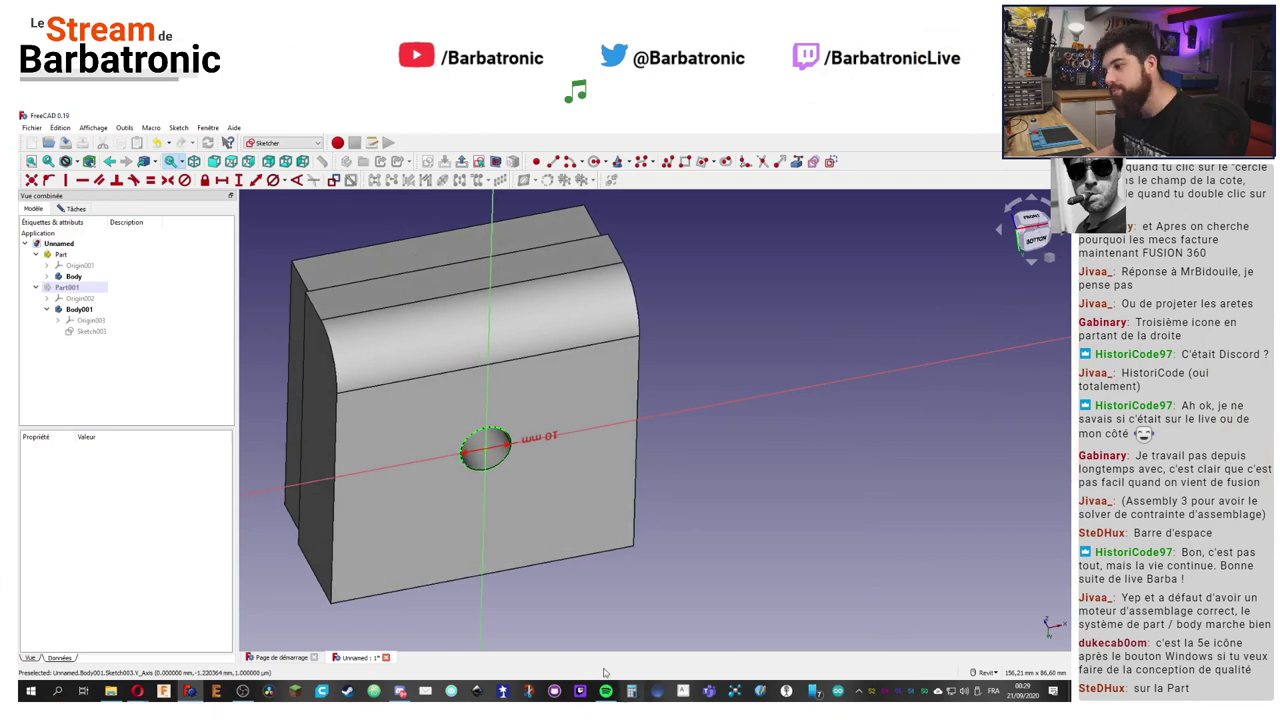
click(80, 209)
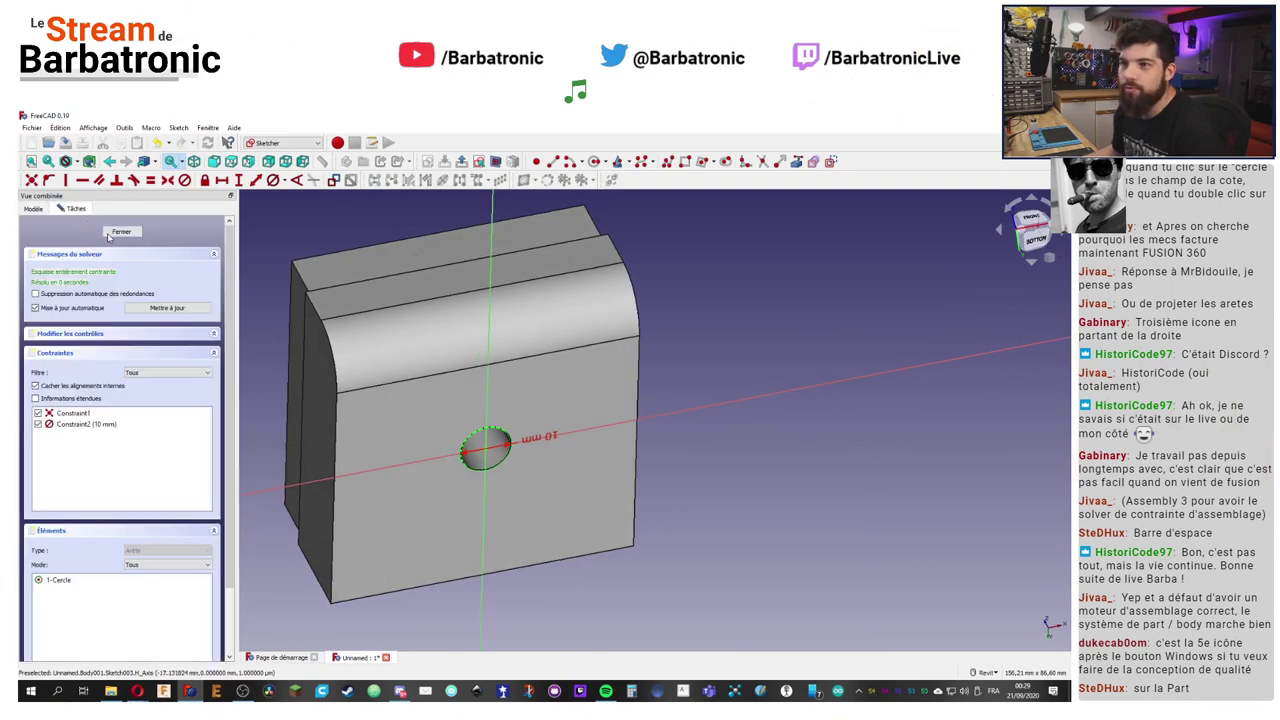
click(122, 234)
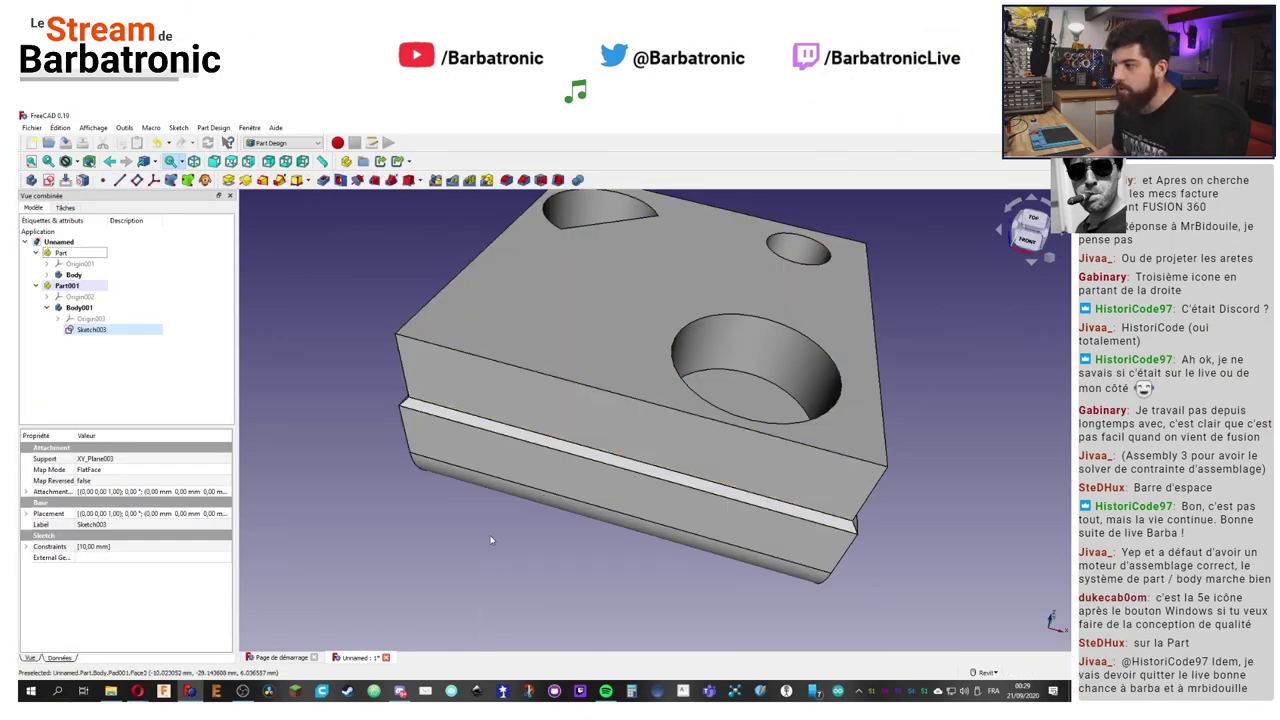
Step: Pad Sketch003 reversed to 200 mm so the rod sticks out from the block
middle_drag(491, 540, 330, 420)
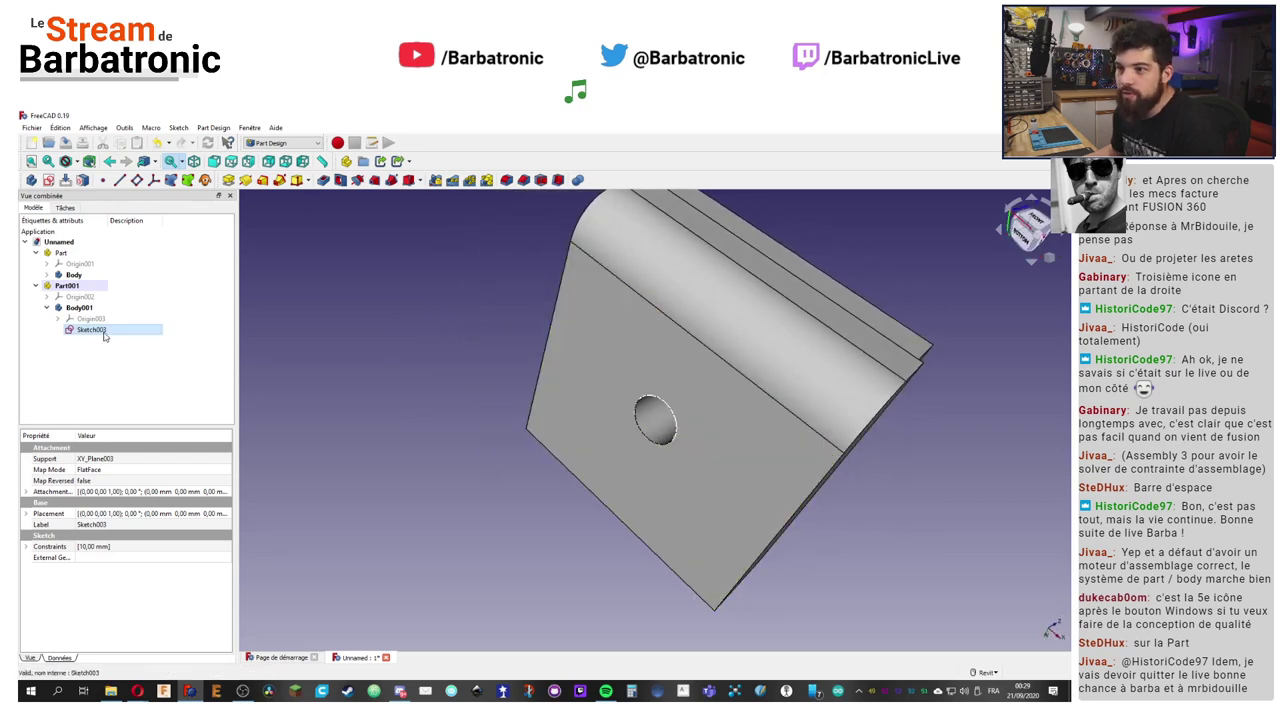
click(228, 180)
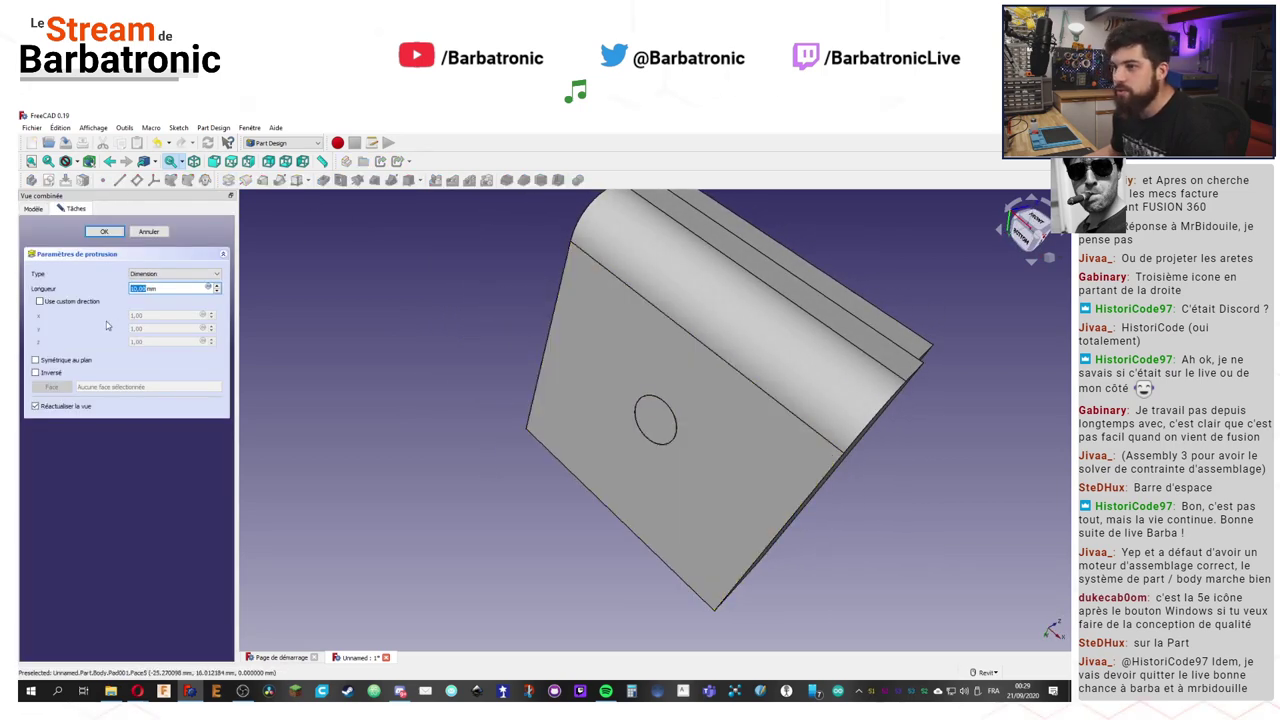
click(53, 376)
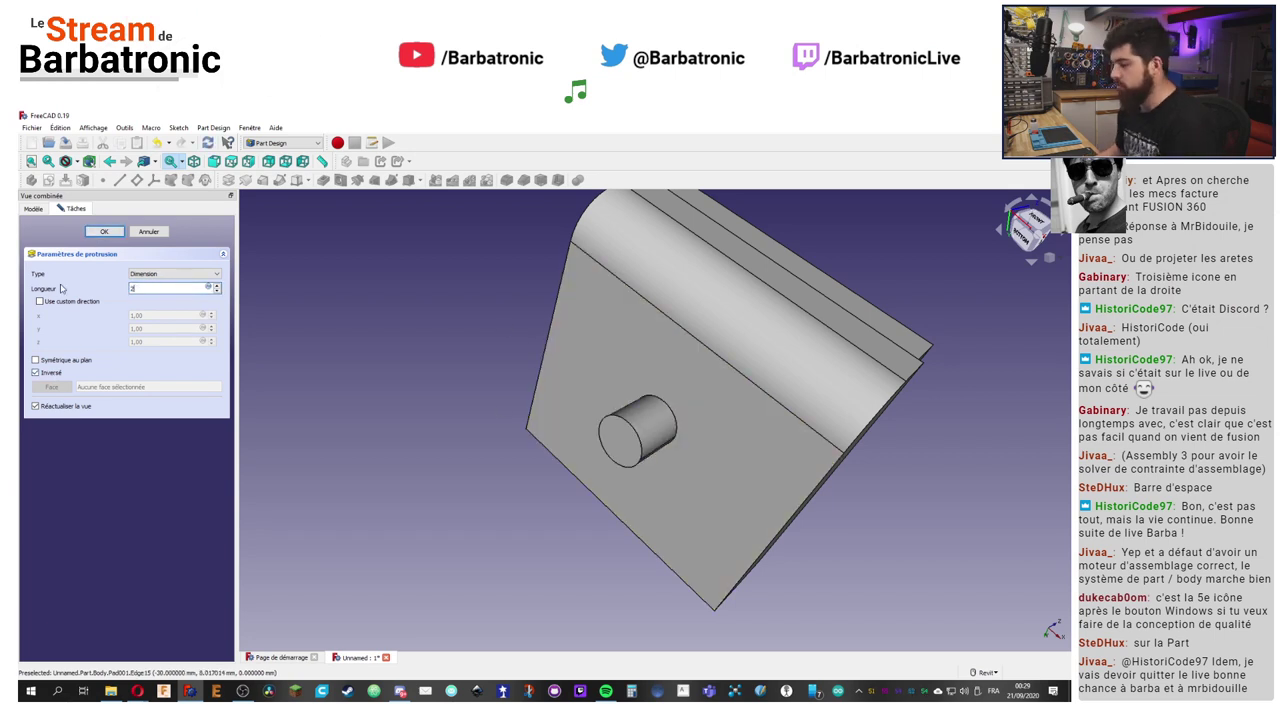
key(Return)
Step: Orbit around to inspect the new rod and collapse Part001 in the model tree
scroll(400, 343, up, 3)
scroll(452, 357, down, 5)
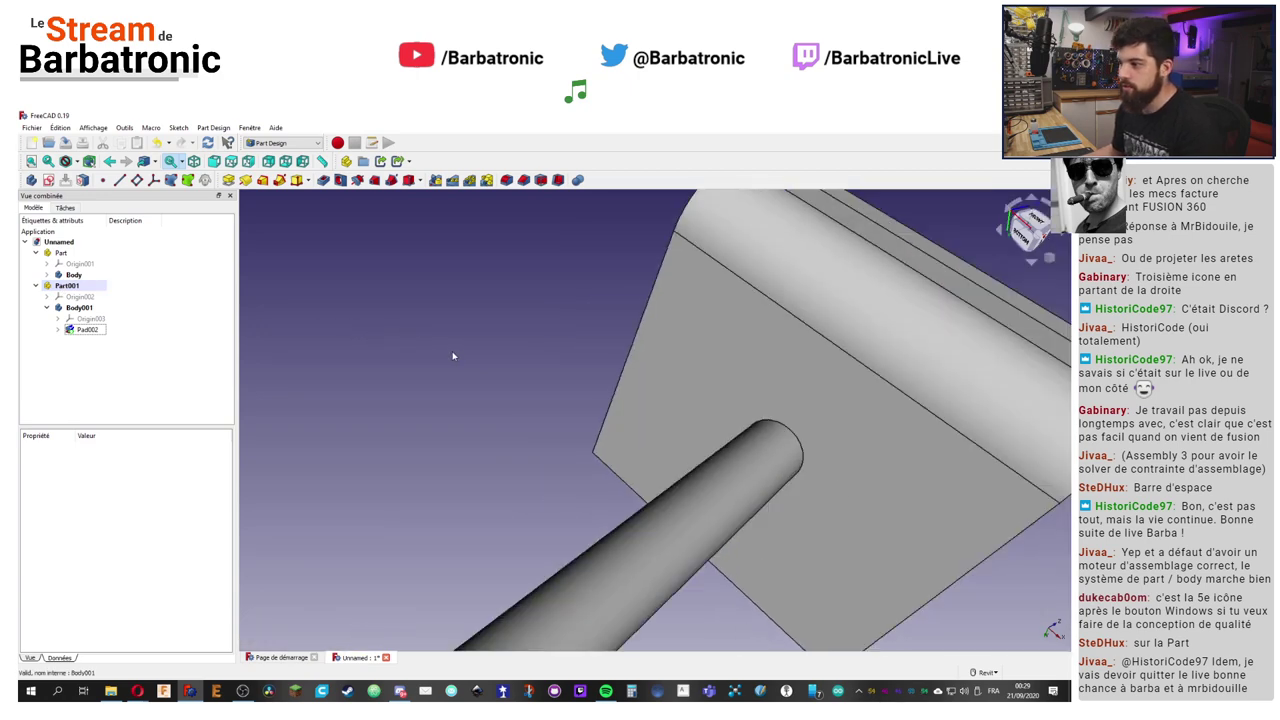
scroll(453, 357, down, 2)
shift+middle_drag(333, 413, 700, 350)
scroll(714, 338, down, 5)
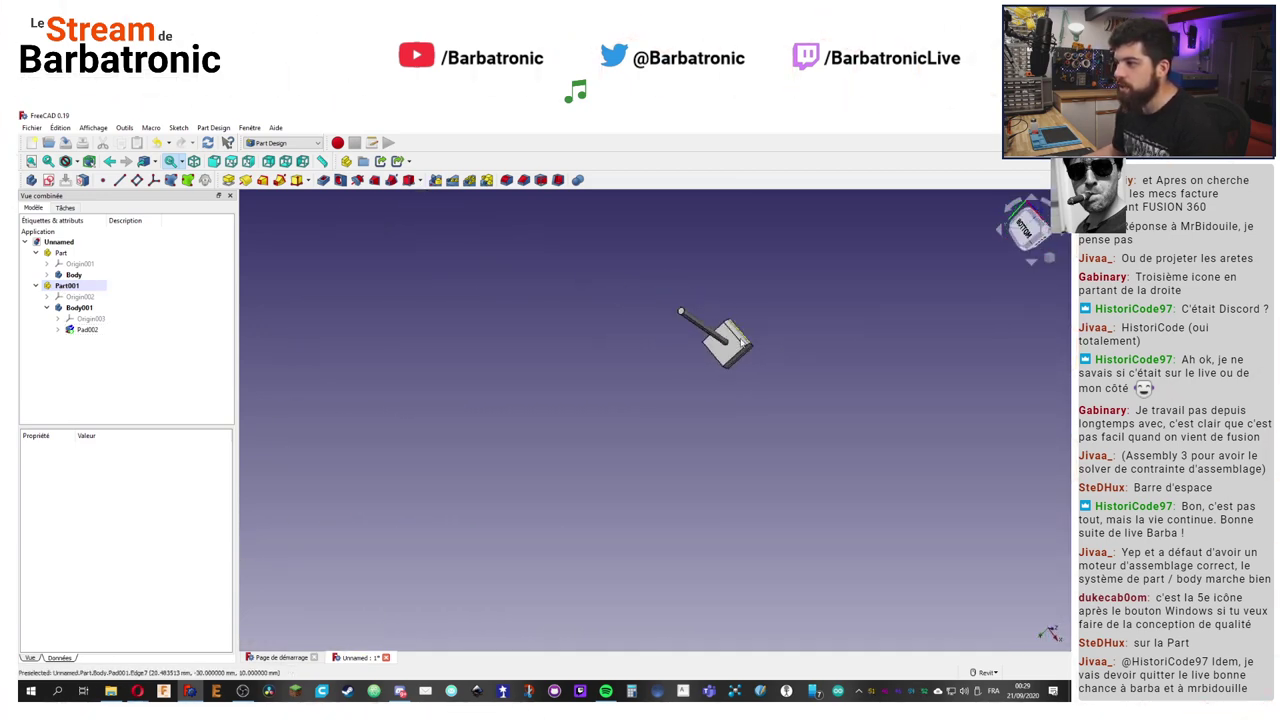
scroll(714, 338, up, 5)
scroll(714, 338, up, 3)
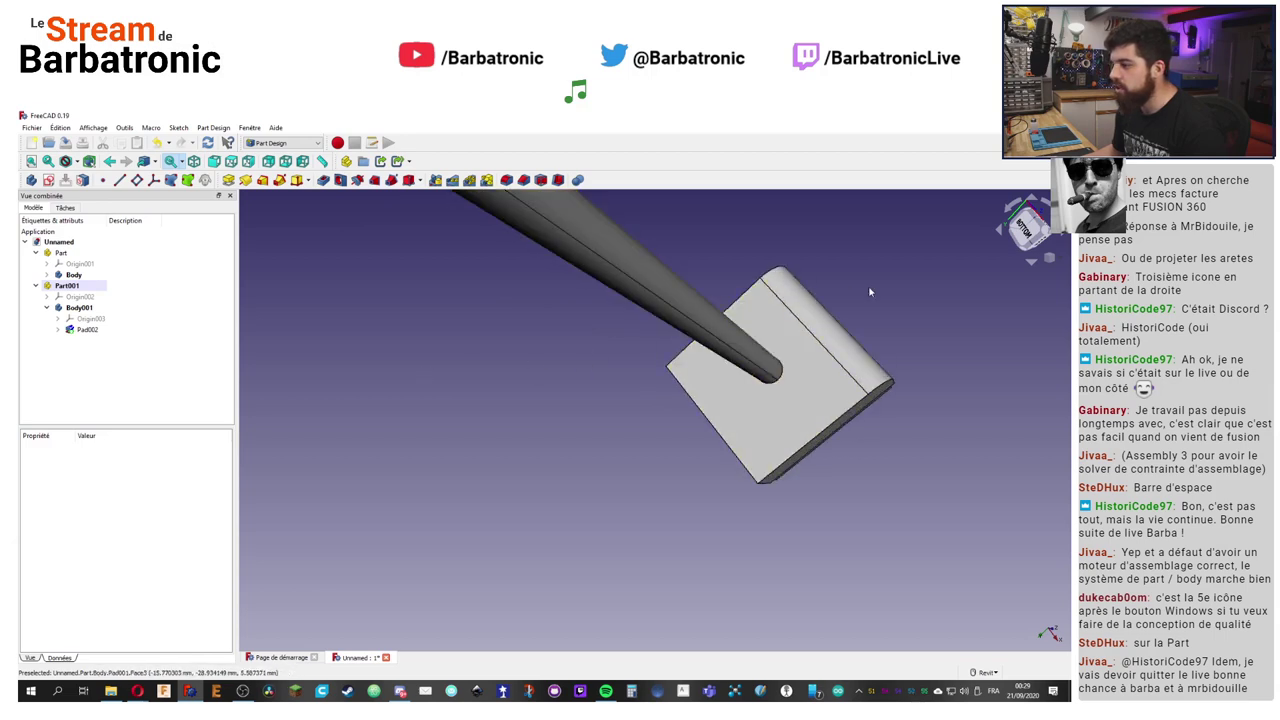
shift+middle_drag(868, 291, 420, 420)
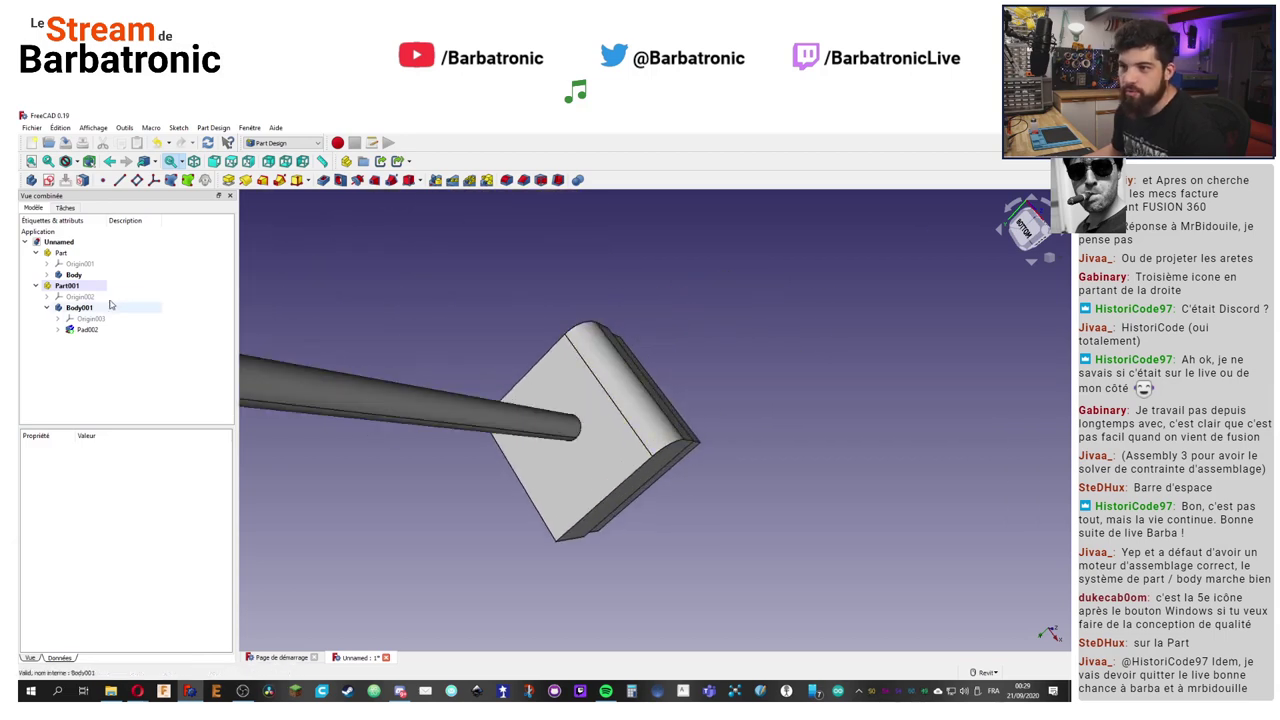
click(37, 287)
click(35, 287)
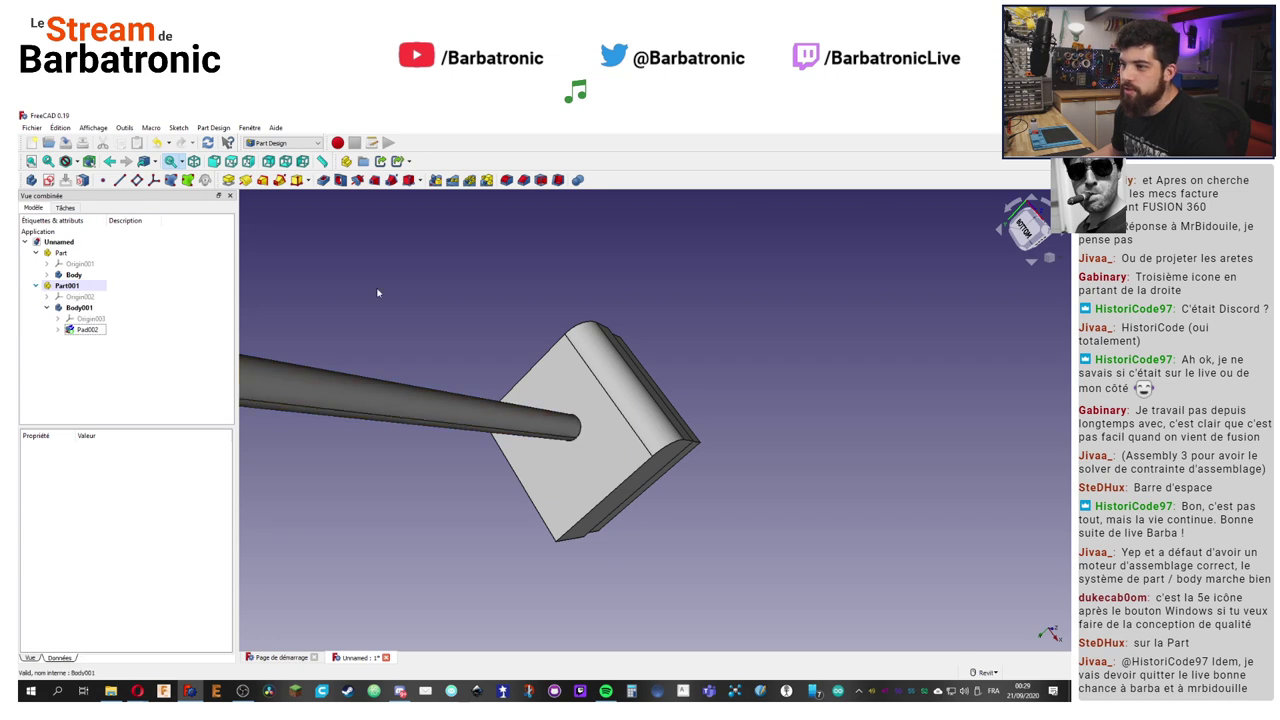
click(36, 286)
click(284, 143)
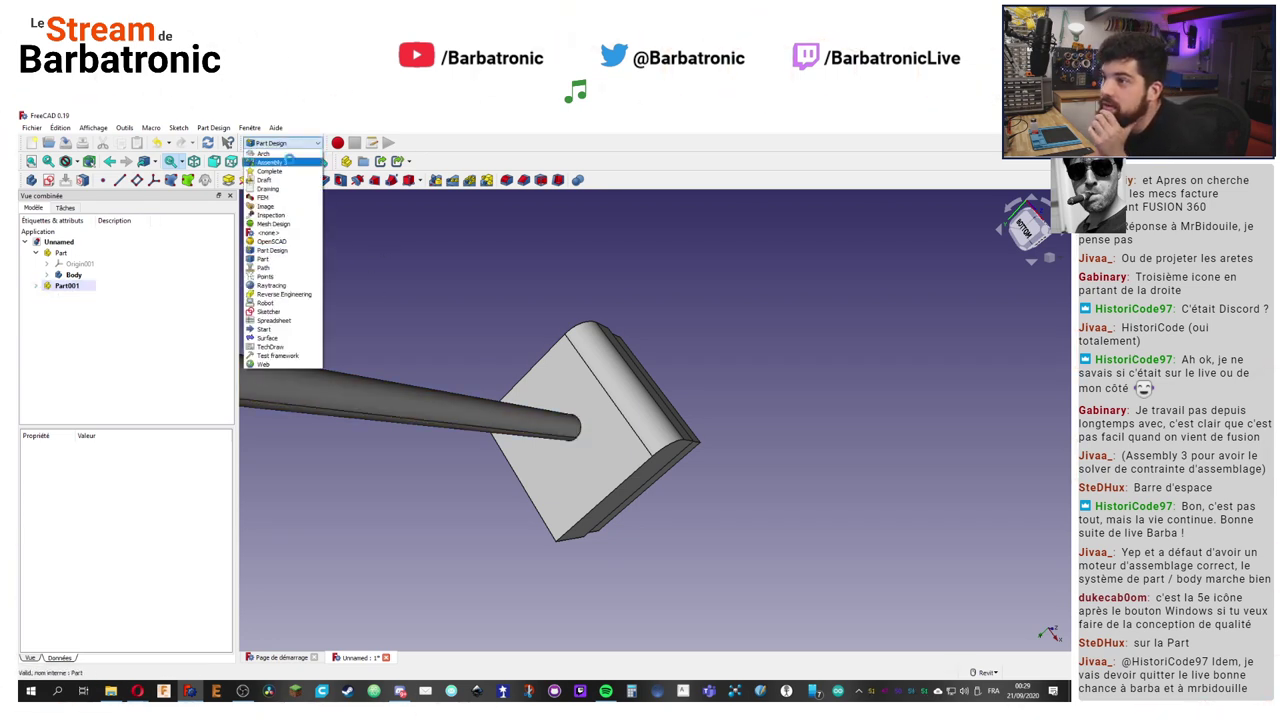
Step: Switch to the Assembly 3 workbench and orbit to view the block's top and side
click(288, 163)
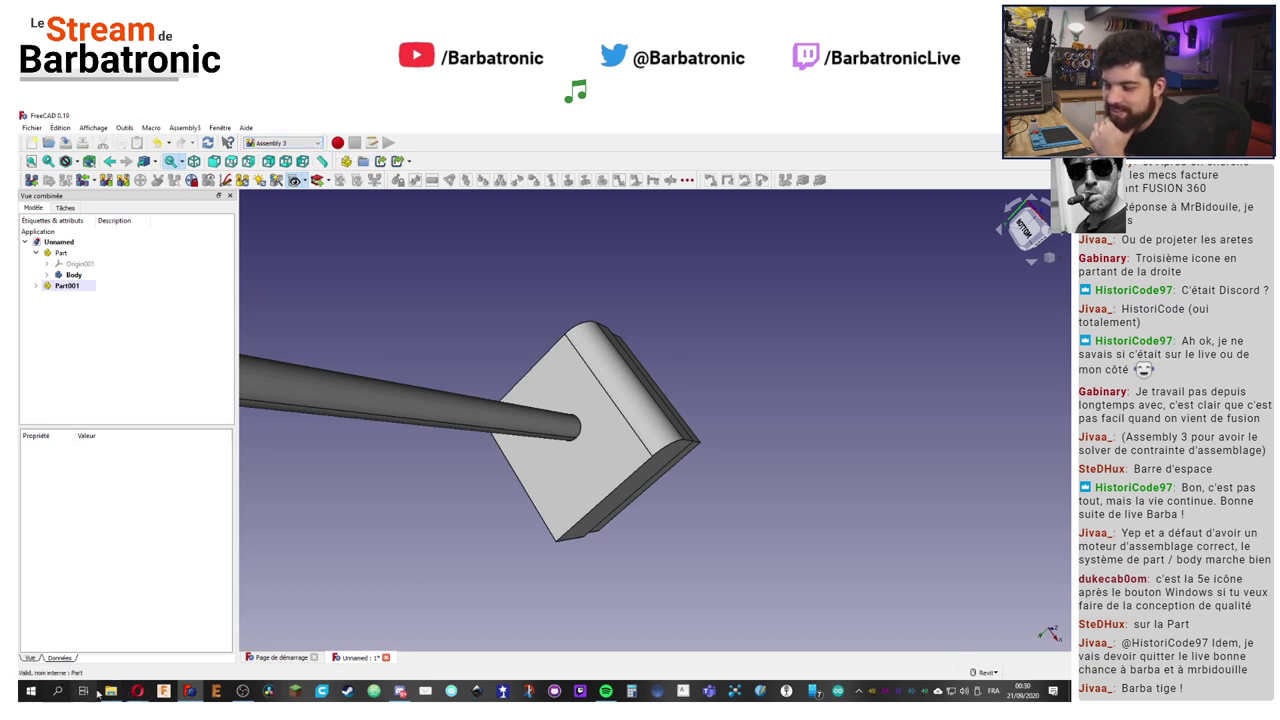
scroll(431, 363, down, 1)
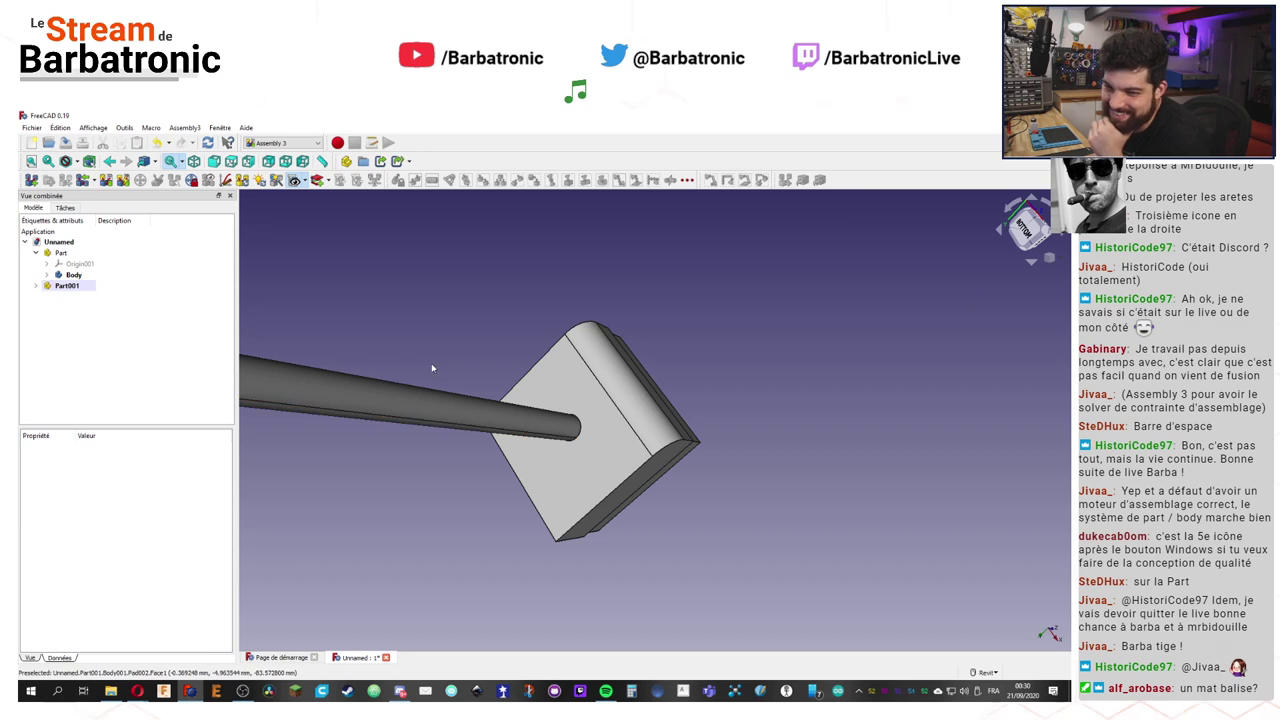
scroll(472, 357, up, 3)
scroll(474, 355, down, 4)
scroll(478, 354, down, 2)
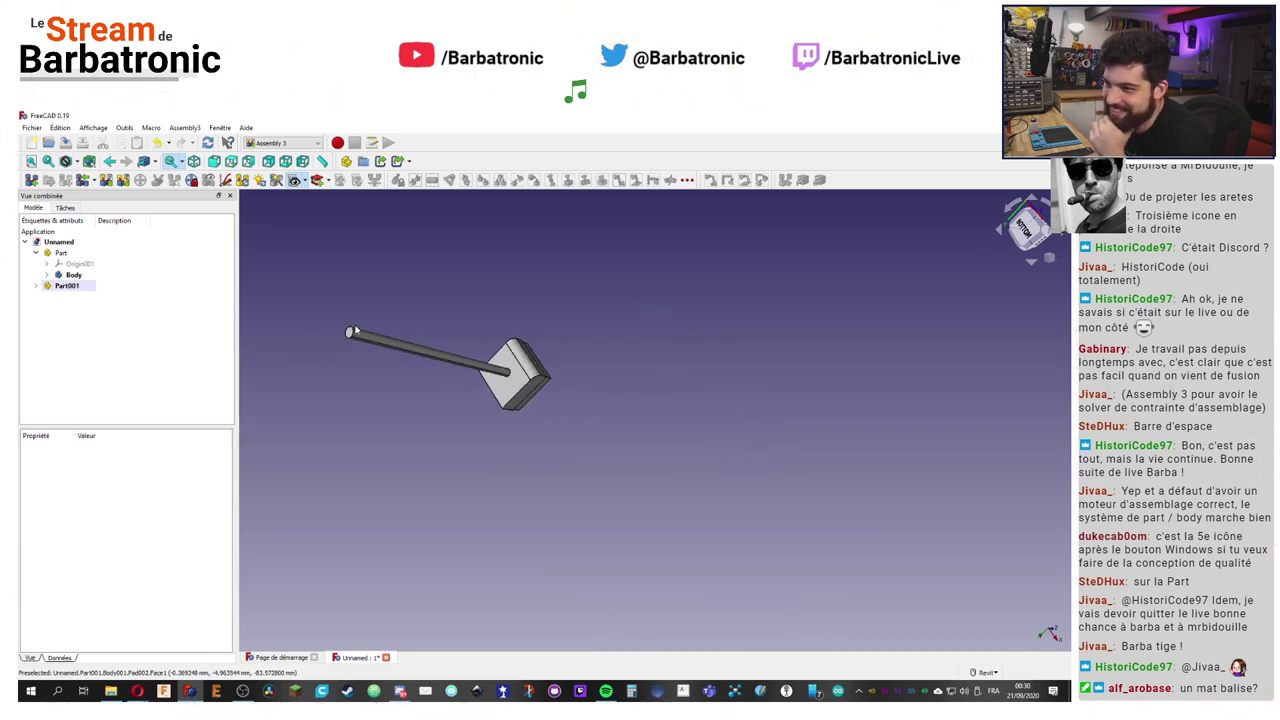
scroll(482, 352, up, 5)
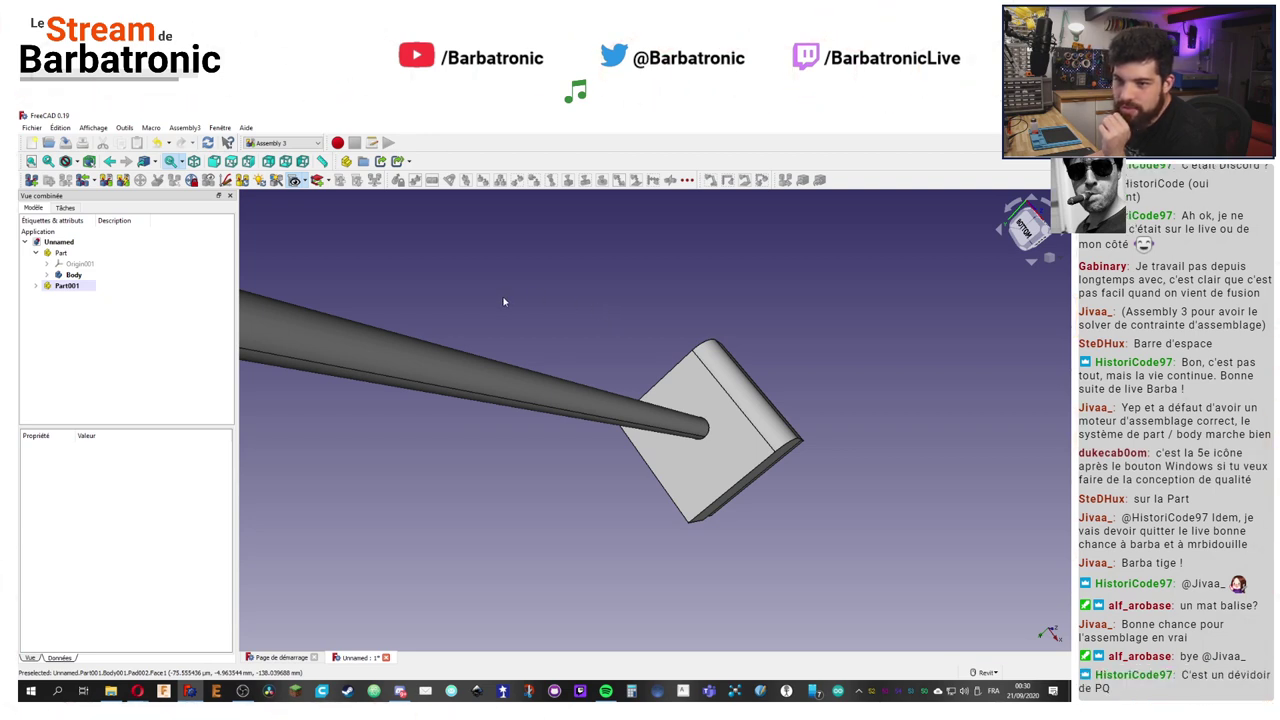
scroll(751, 443, down, 3)
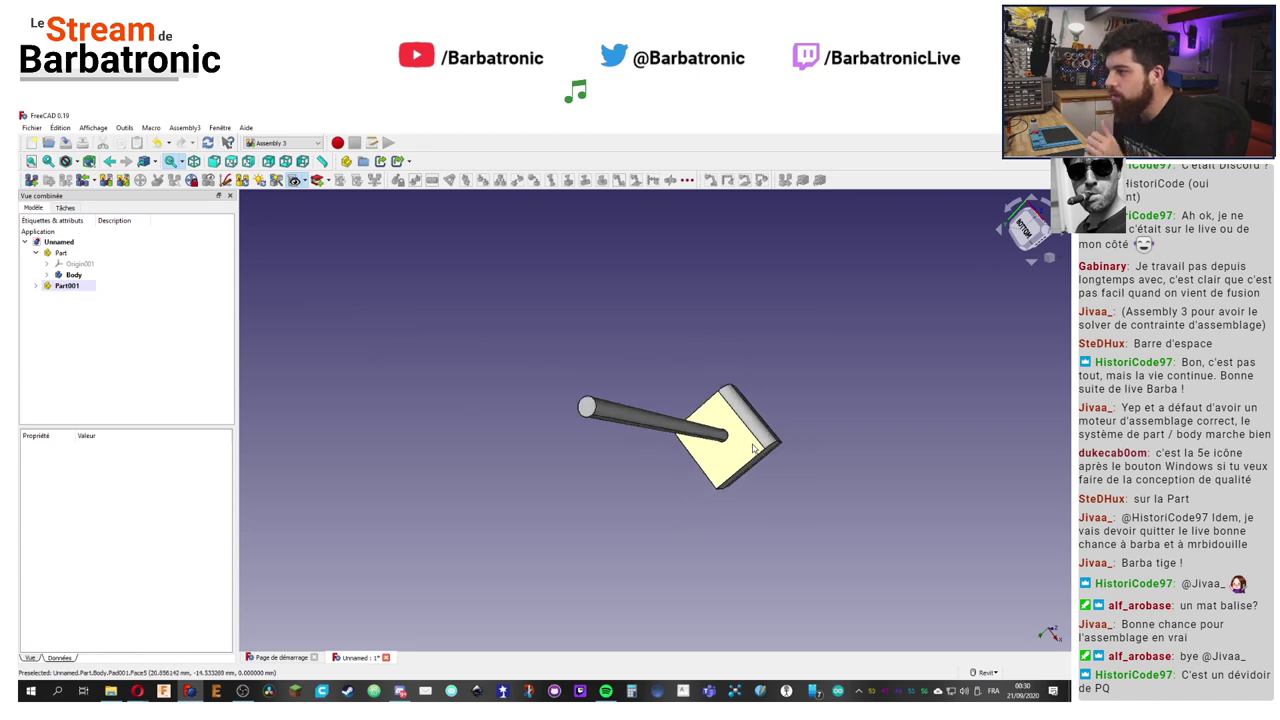
scroll(751, 447, up, 5)
shift+middle_drag(815, 539, 877, 443)
Step: Select the block's Part, view its actions, dismiss the error report, and open the Fichier menu
click(60, 253)
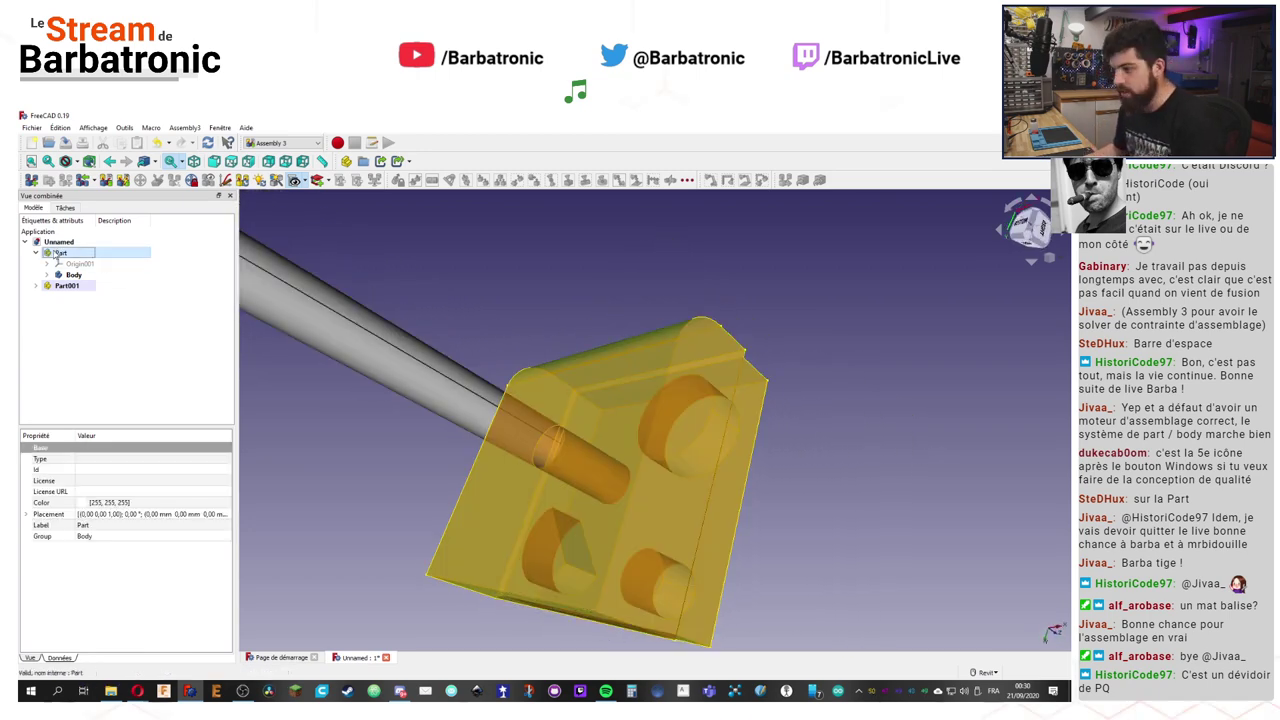
click(60, 253)
ctrl+click(60, 253)
ctrl+click(60, 253)
right_click(57, 256)
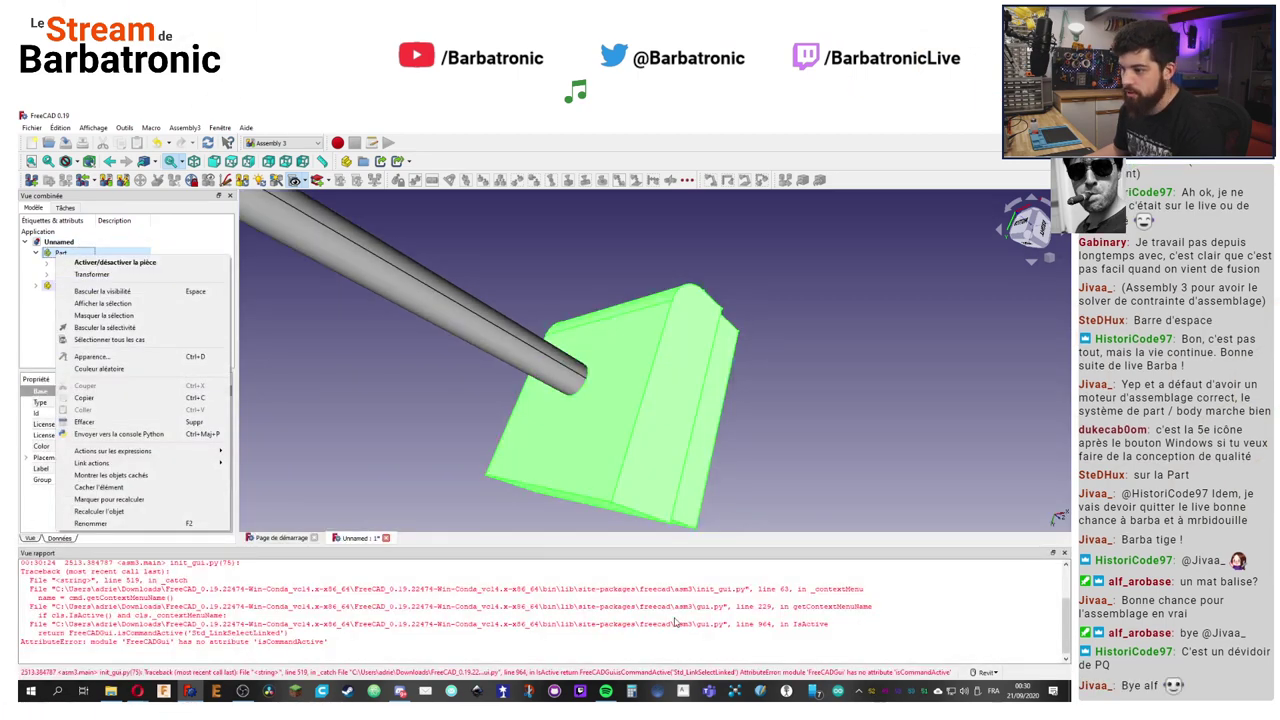
key(Escape)
click(1064, 553)
click(700, 480)
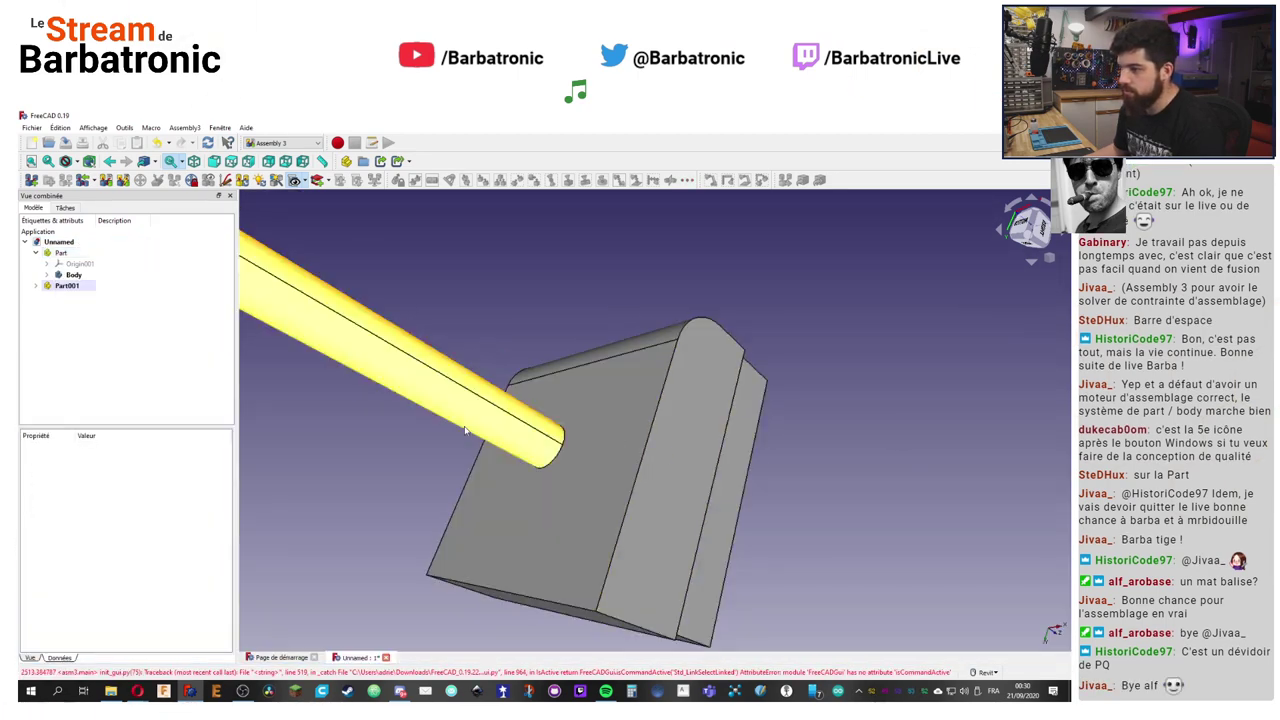
scroll(434, 420, up, 2)
scroll(434, 420, down, 5)
scroll(264, 387, up, 2)
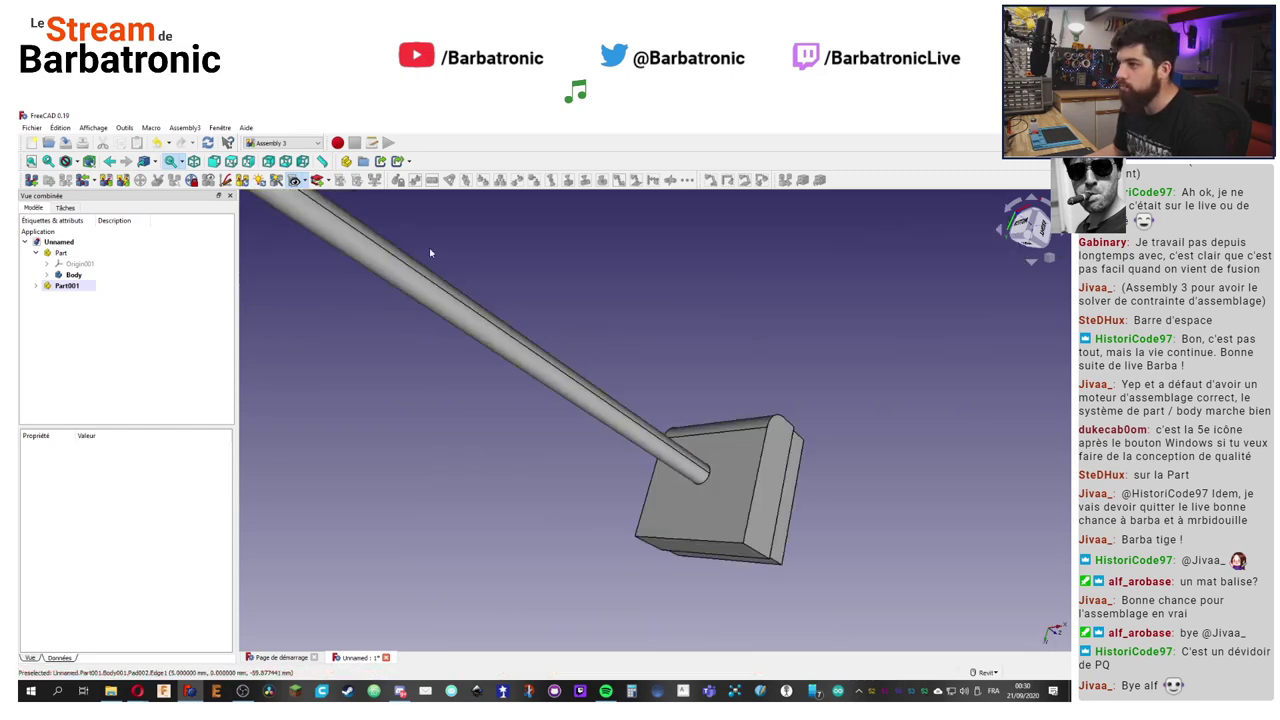
click(32, 127)
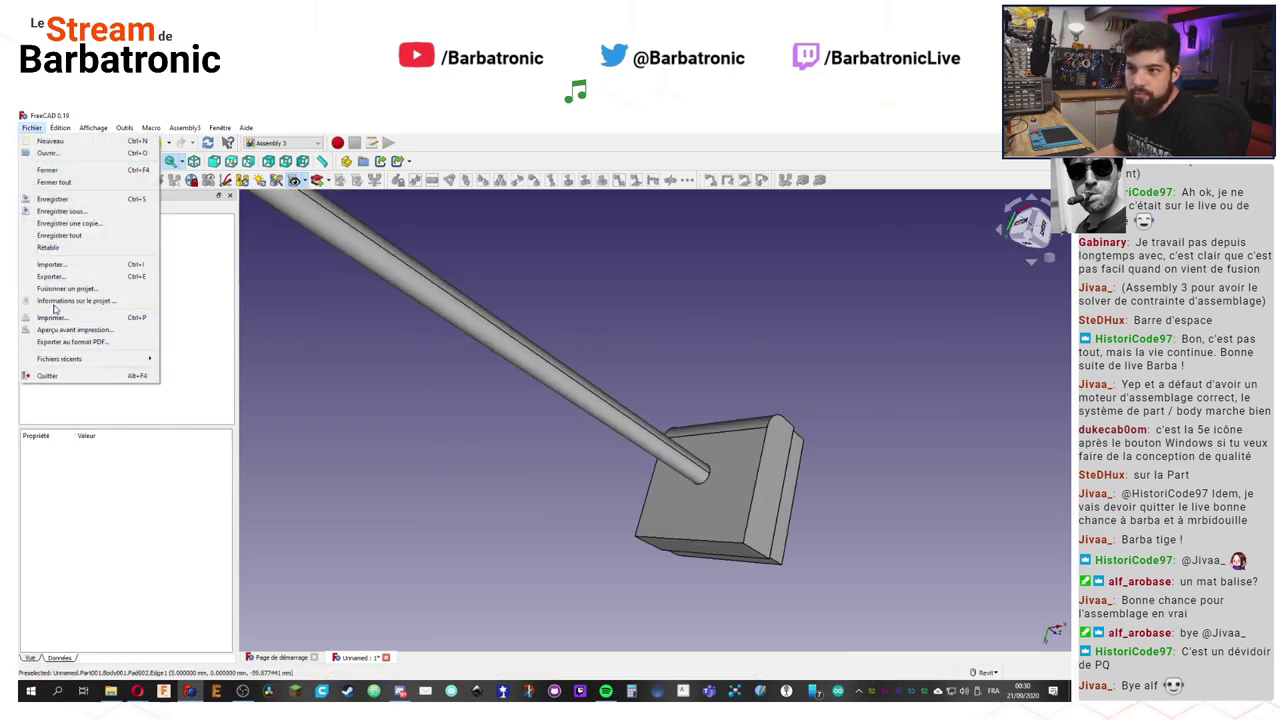
Step: Open FreeCAD's preferences and go to the Display > Colours settings page
mouse_move(60, 127)
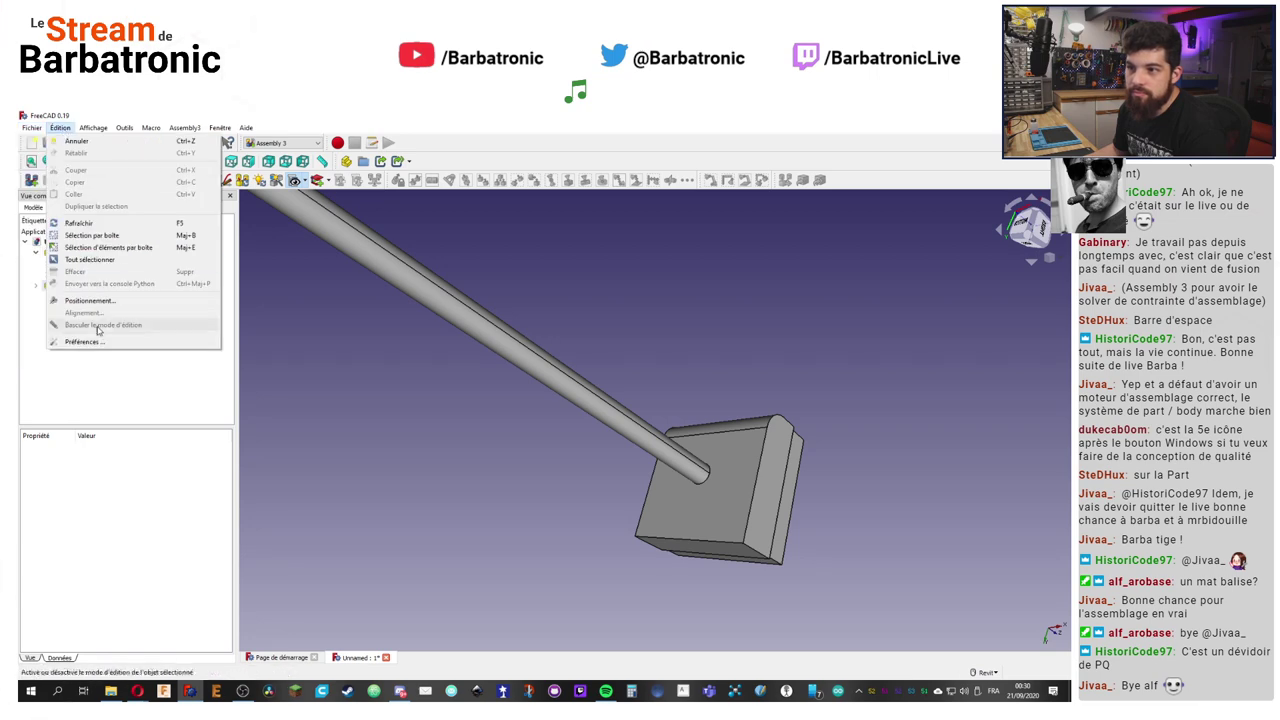
click(96, 342)
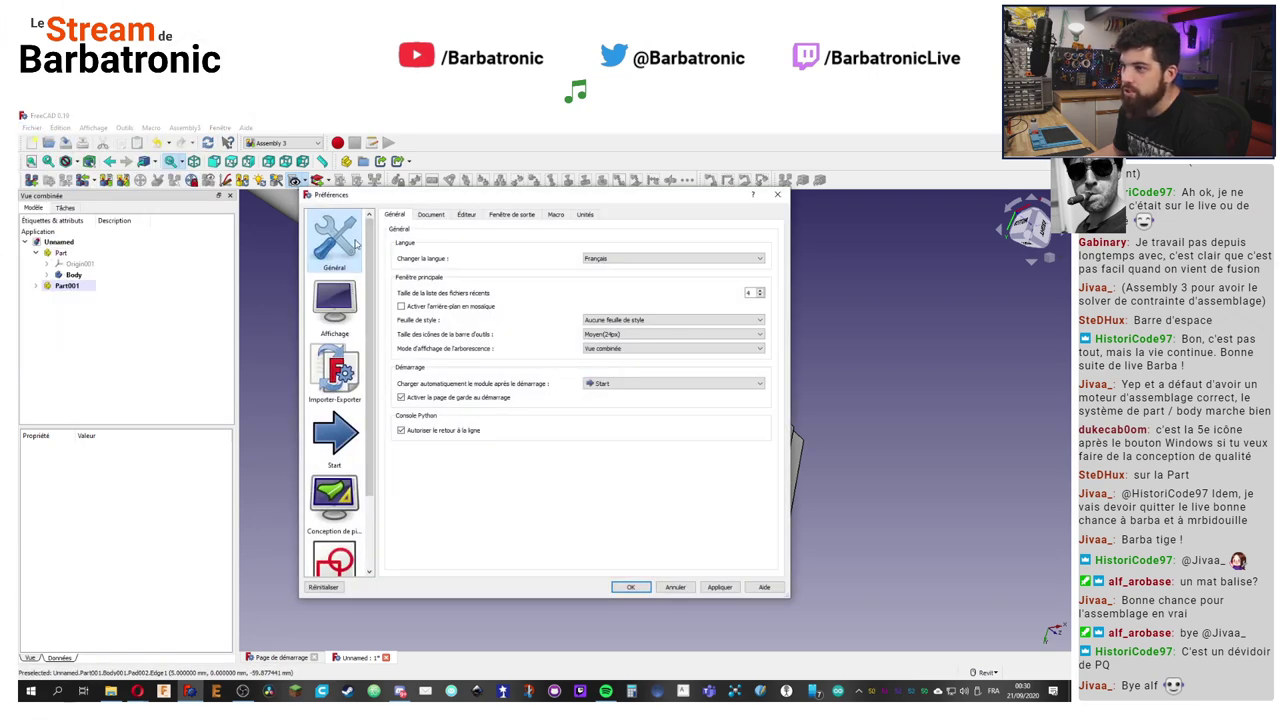
drag(368, 292, 367, 410)
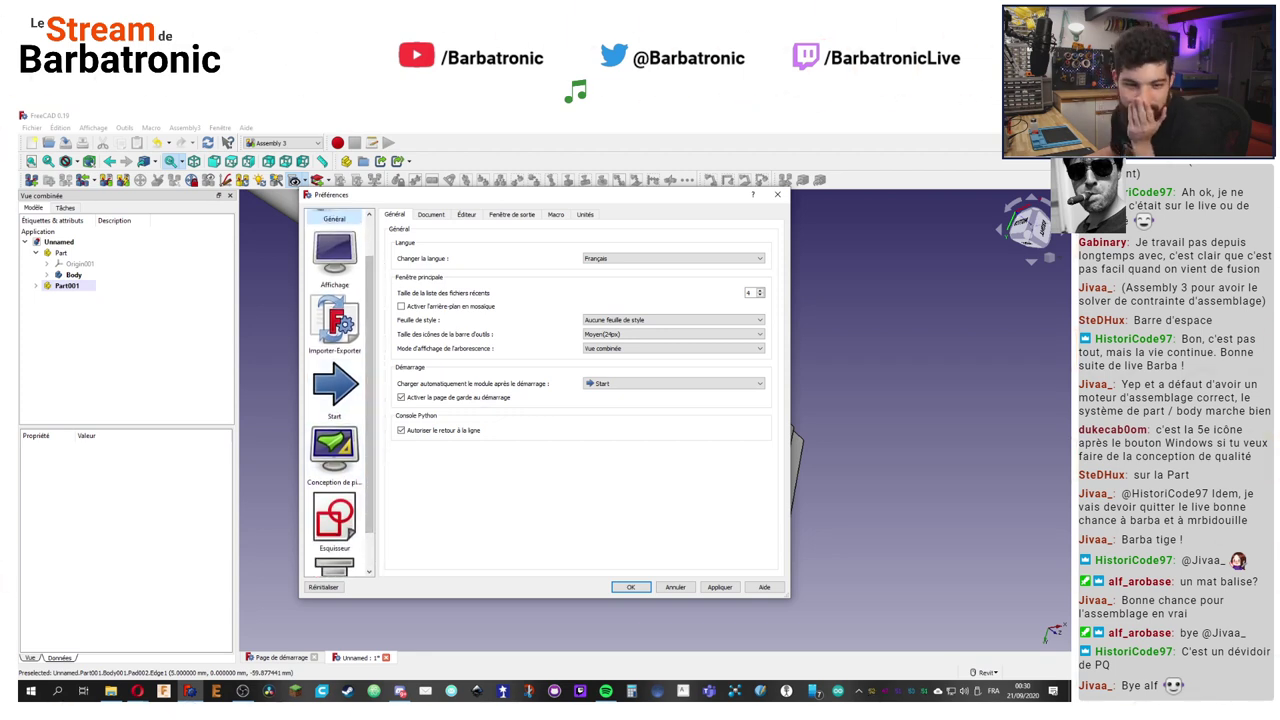
key(alt+Tab)
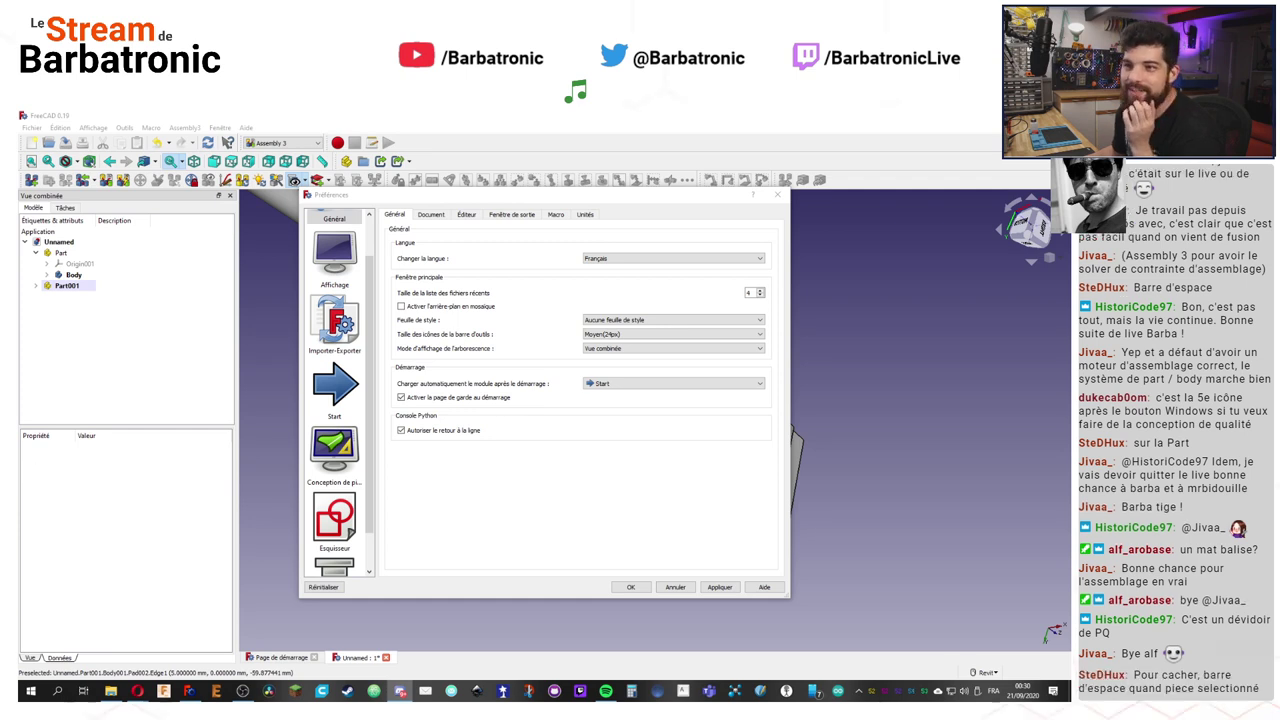
key(alt+Tab)
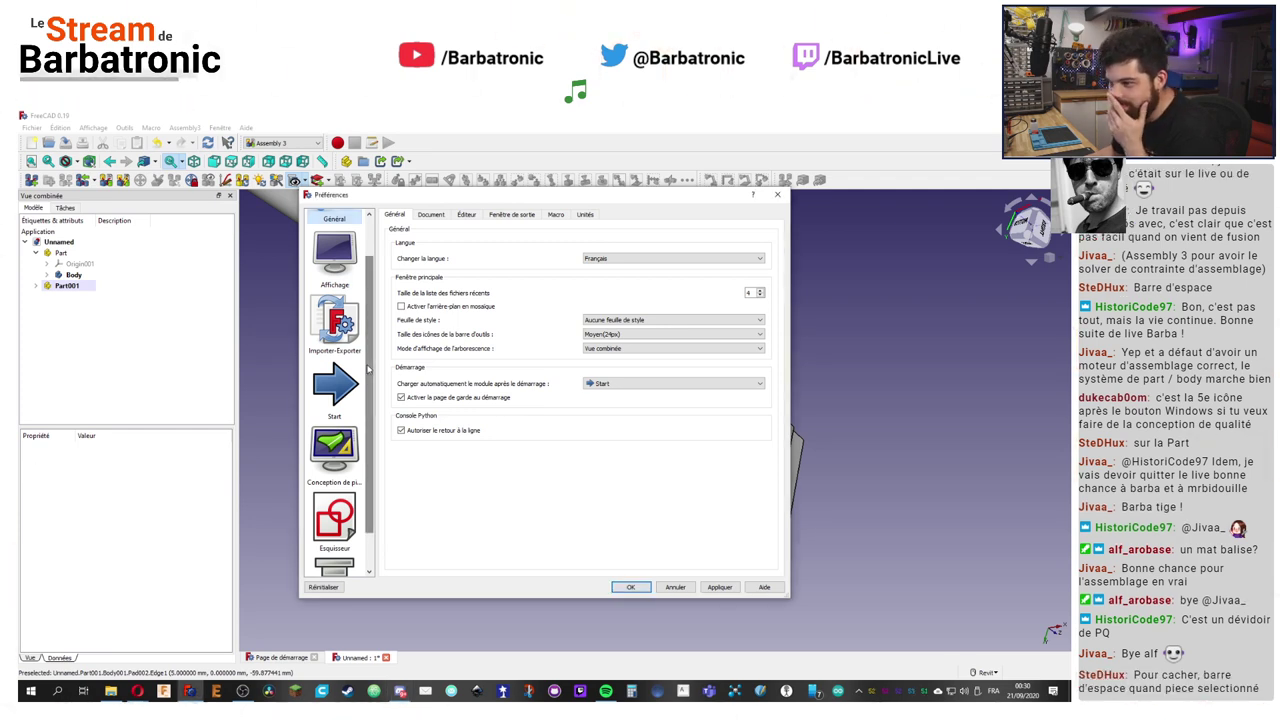
scroll(368, 370, up, 2)
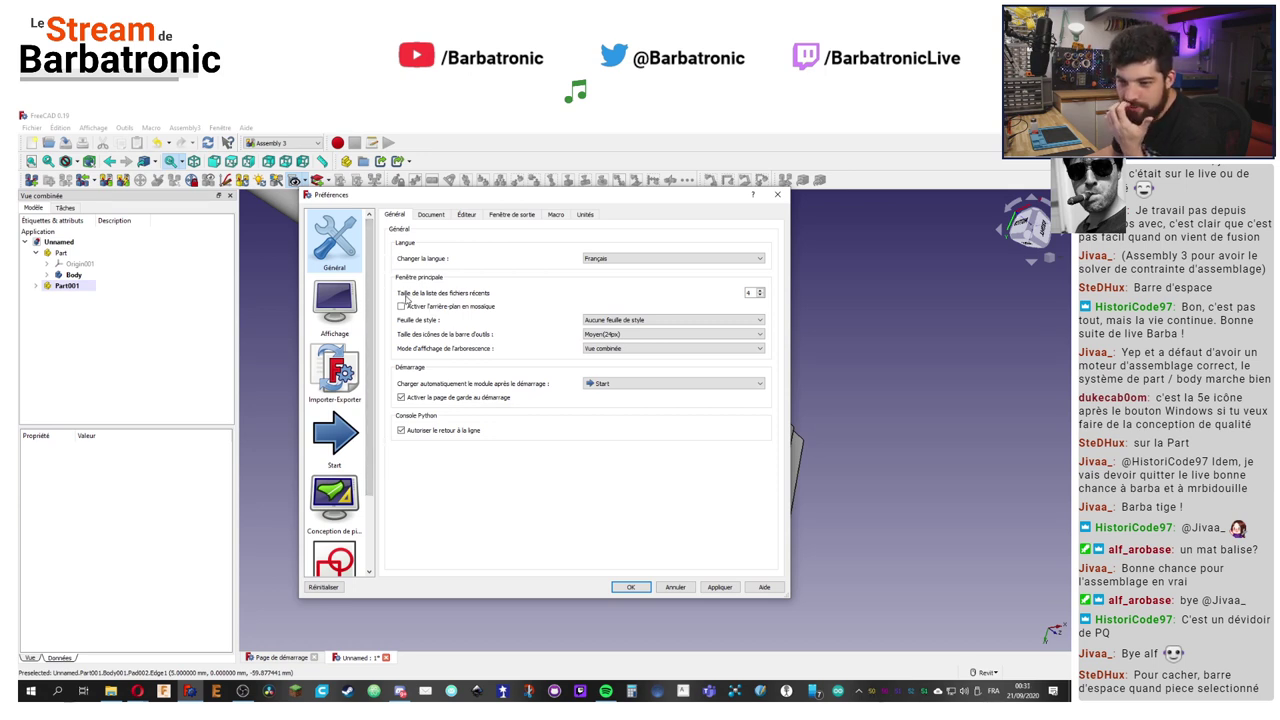
key(Down)
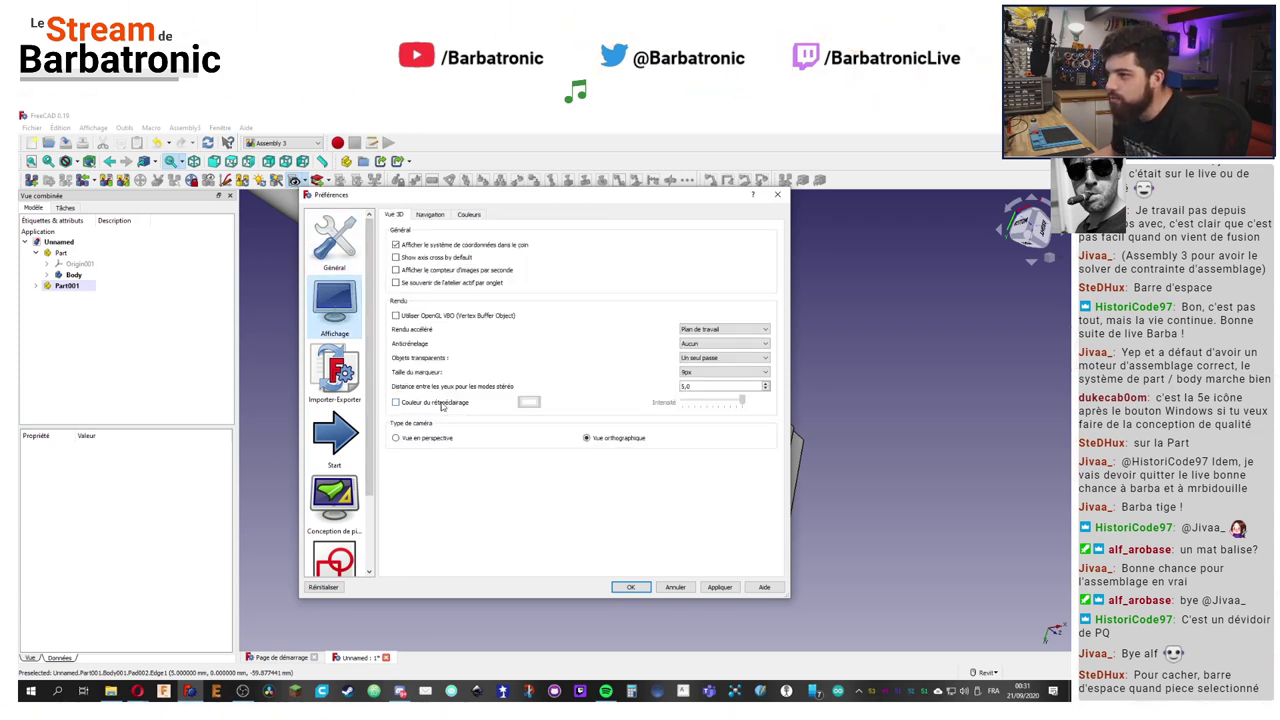
click(430, 214)
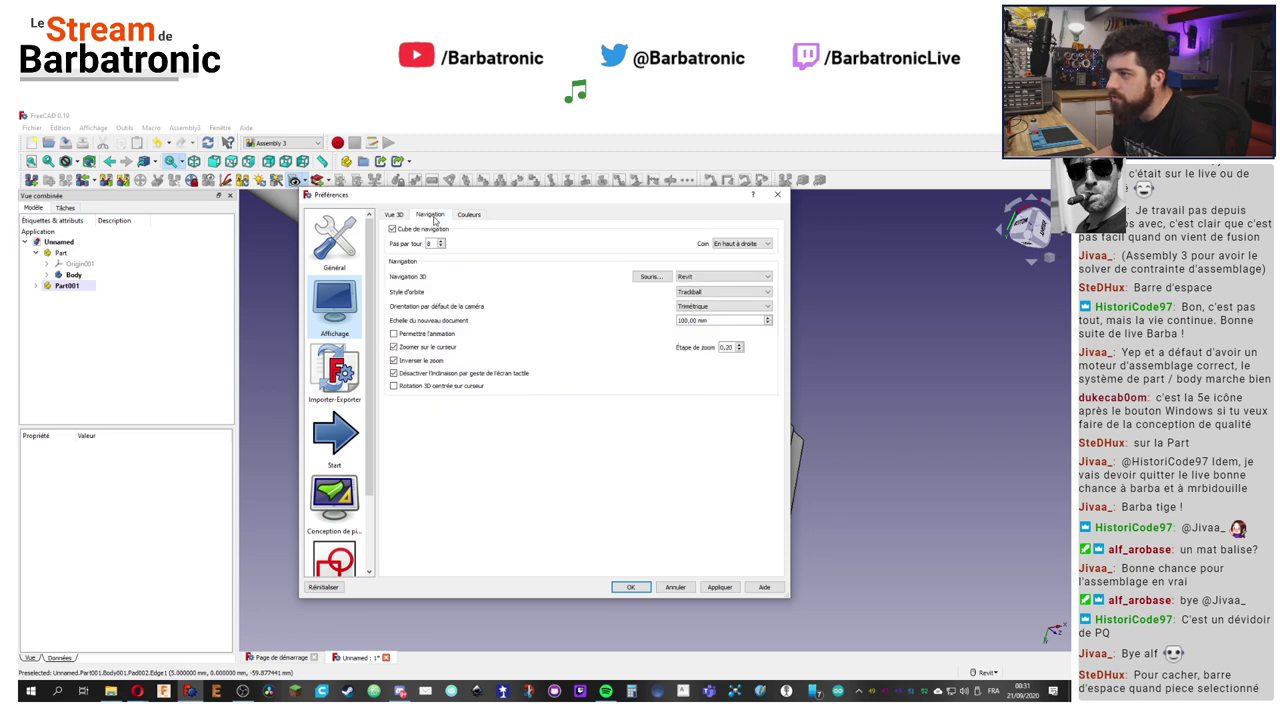
click(474, 215)
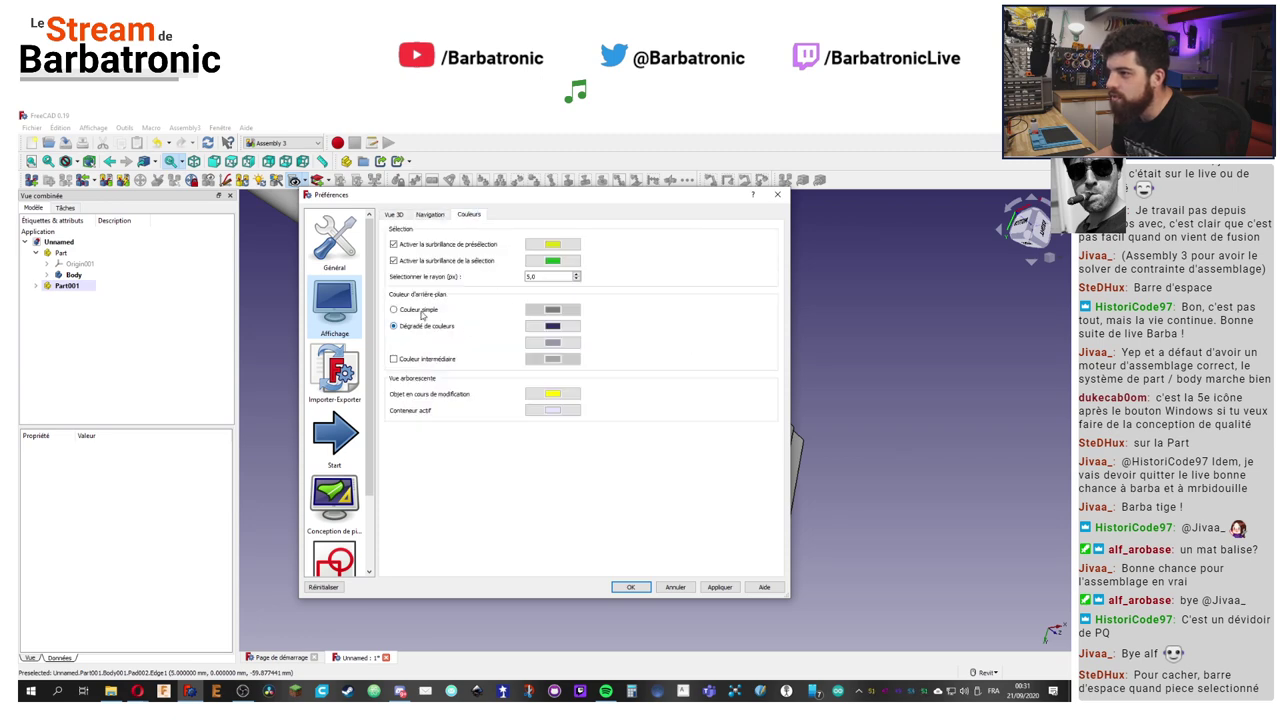
Step: Switch the background to a simple colour set to white, then apply and confirm
click(394, 310)
click(556, 312)
drag(596, 333, 508, 534)
drag(678, 345, 676, 306)
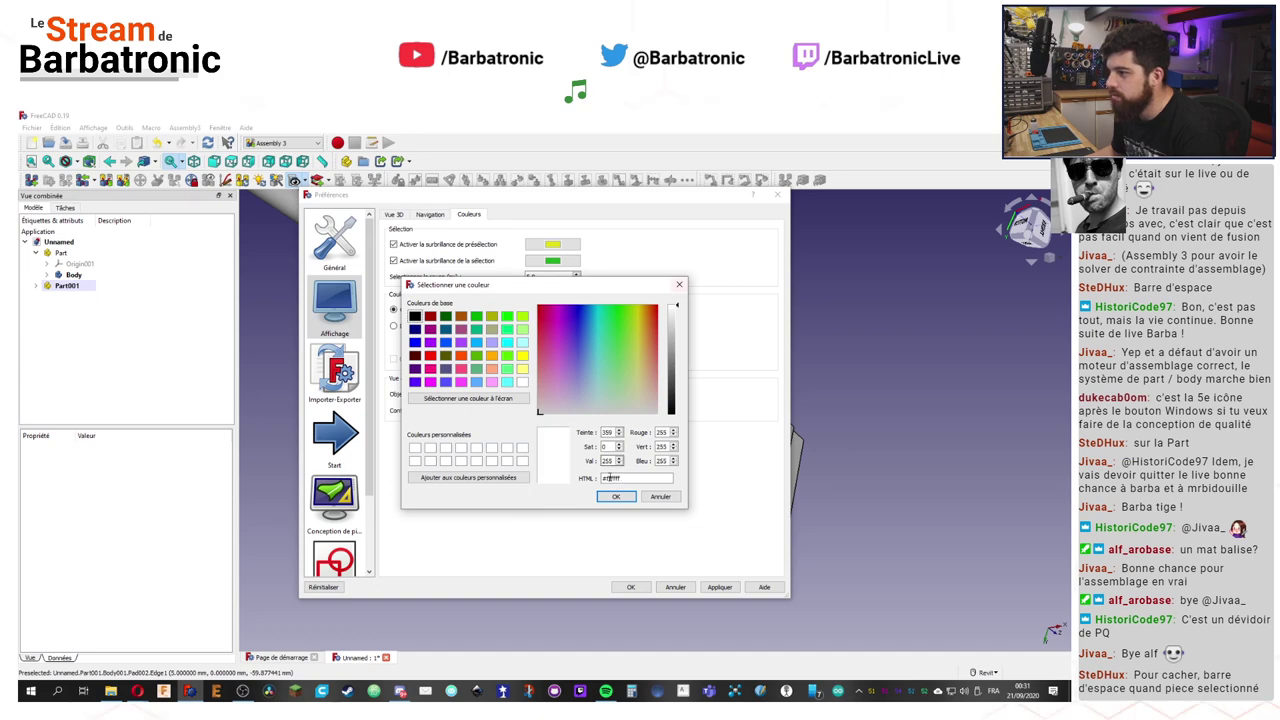
click(616, 496)
click(719, 587)
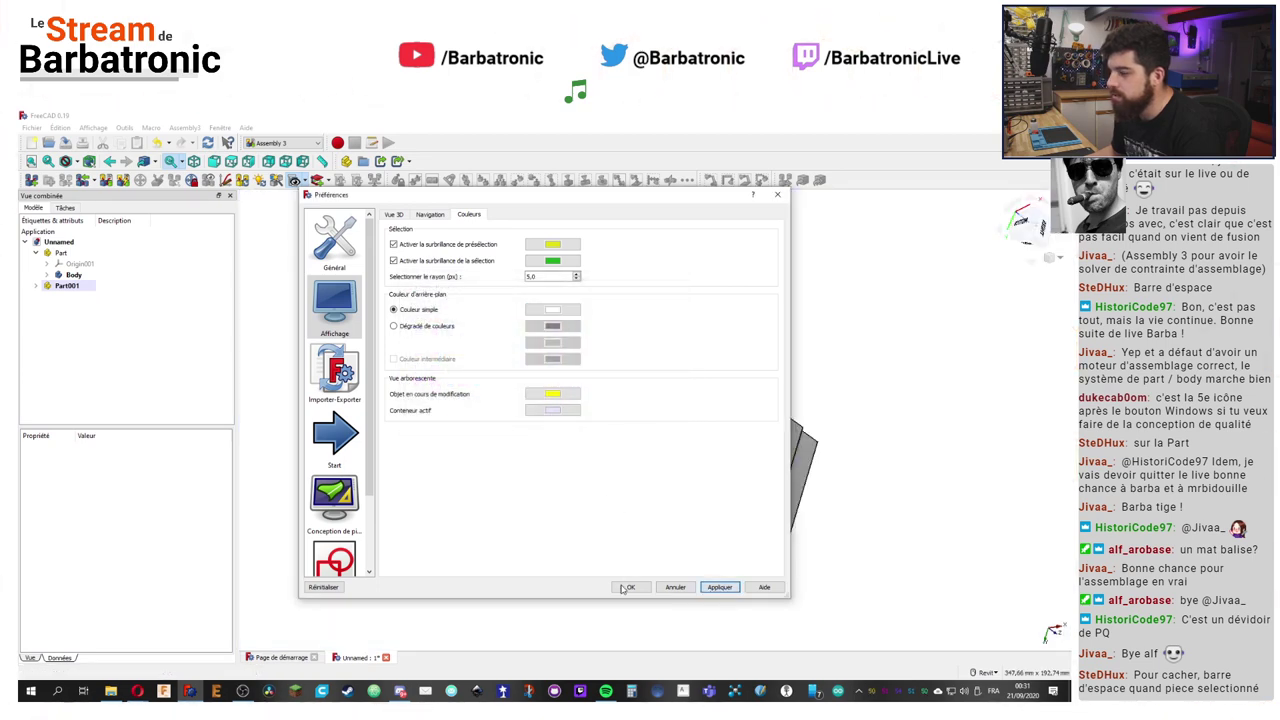
click(626, 587)
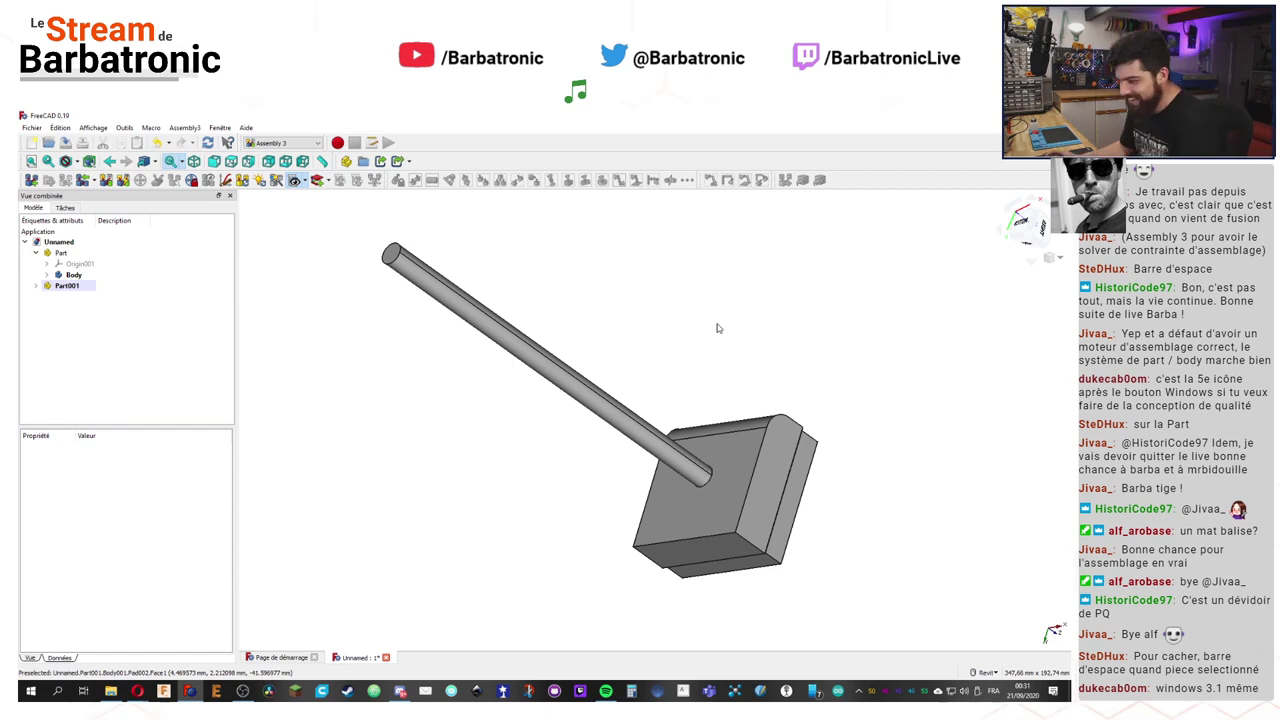
Step: Hide the block's Body so only the rod remains, and orbit around the rod
click(60, 253)
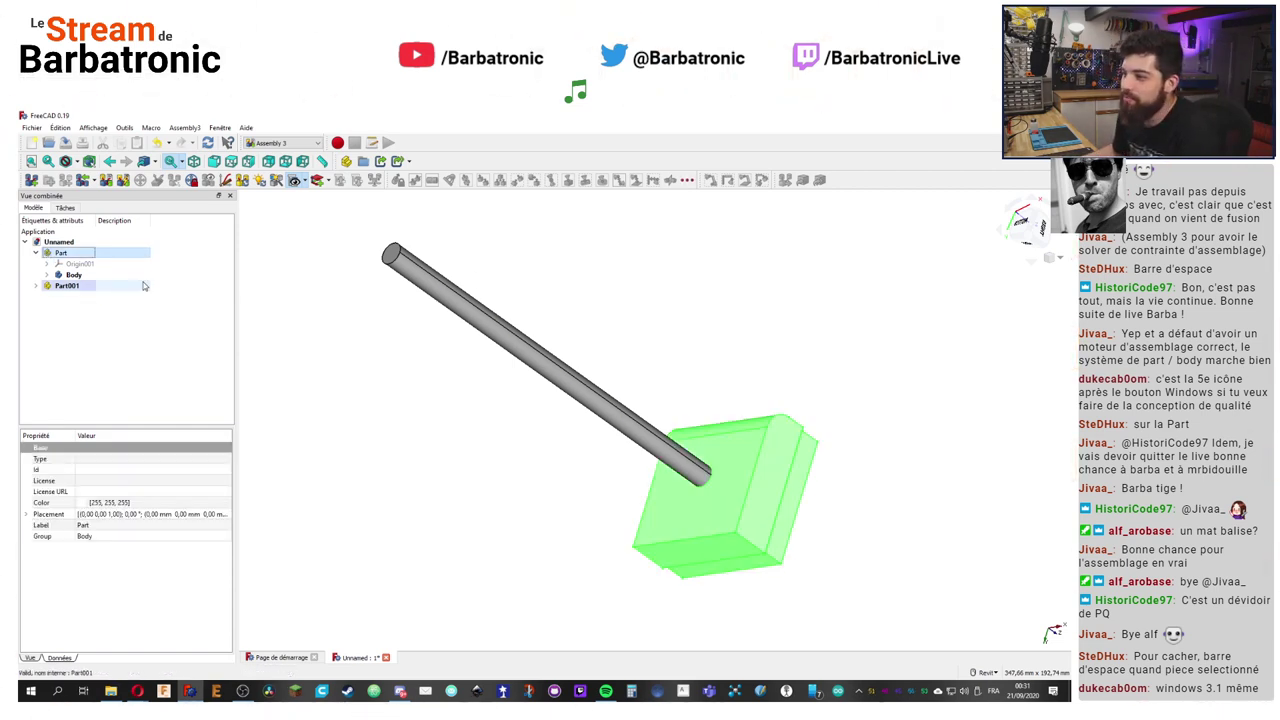
click(312, 337)
click(73, 274)
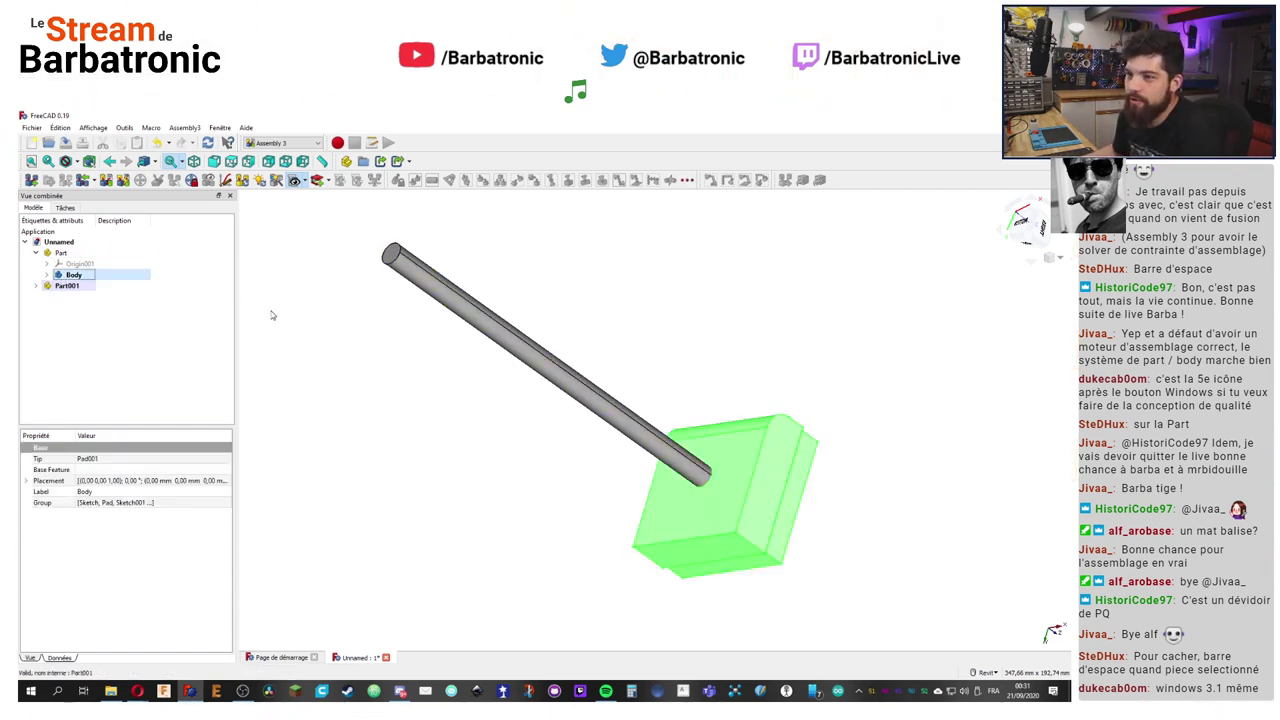
key(space)
click(294, 324)
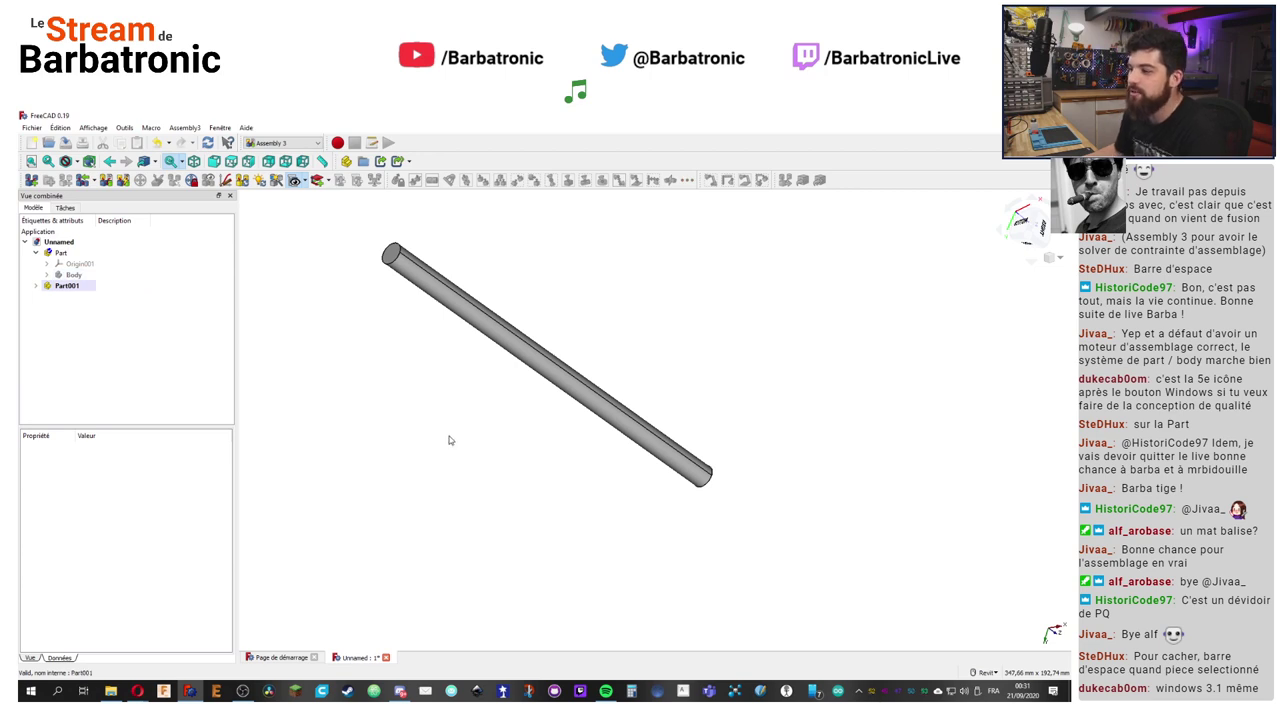
shift+middle_drag(760, 477, 661, 406)
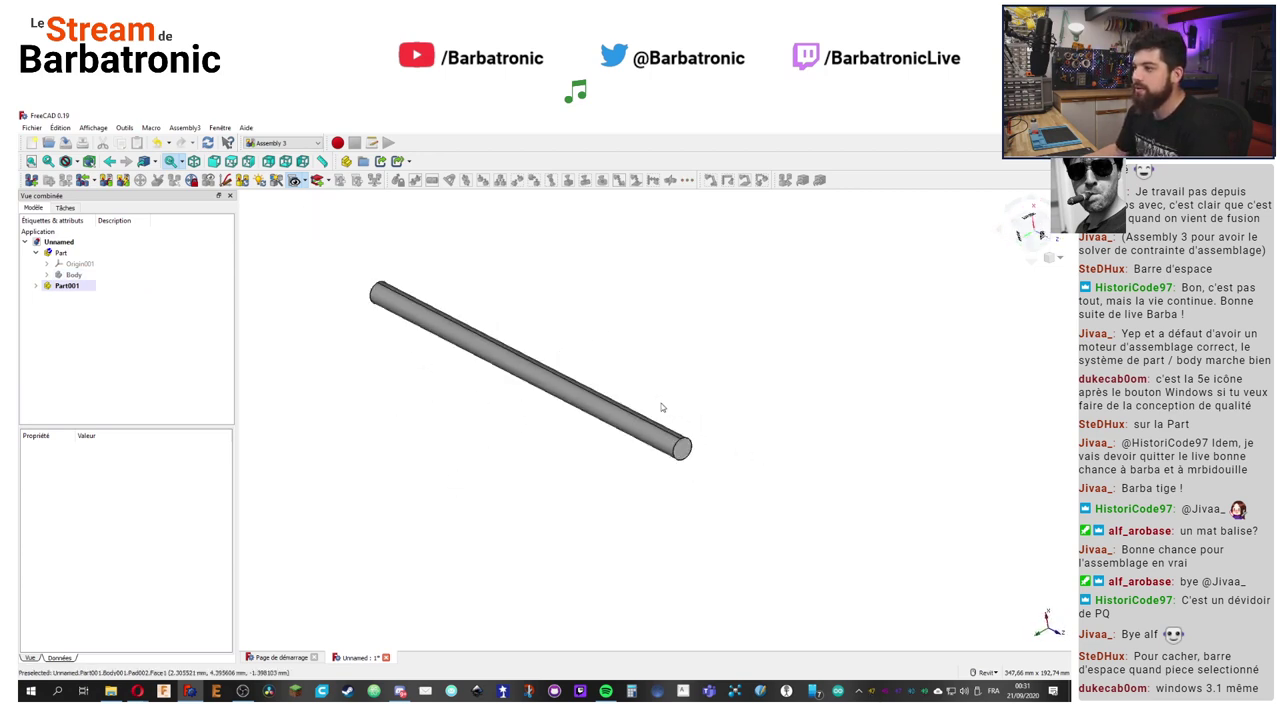
Step: Set the 3D view background to plain grey #a1a1a1 in Display > Colours, then apply and confirm
click(32, 128)
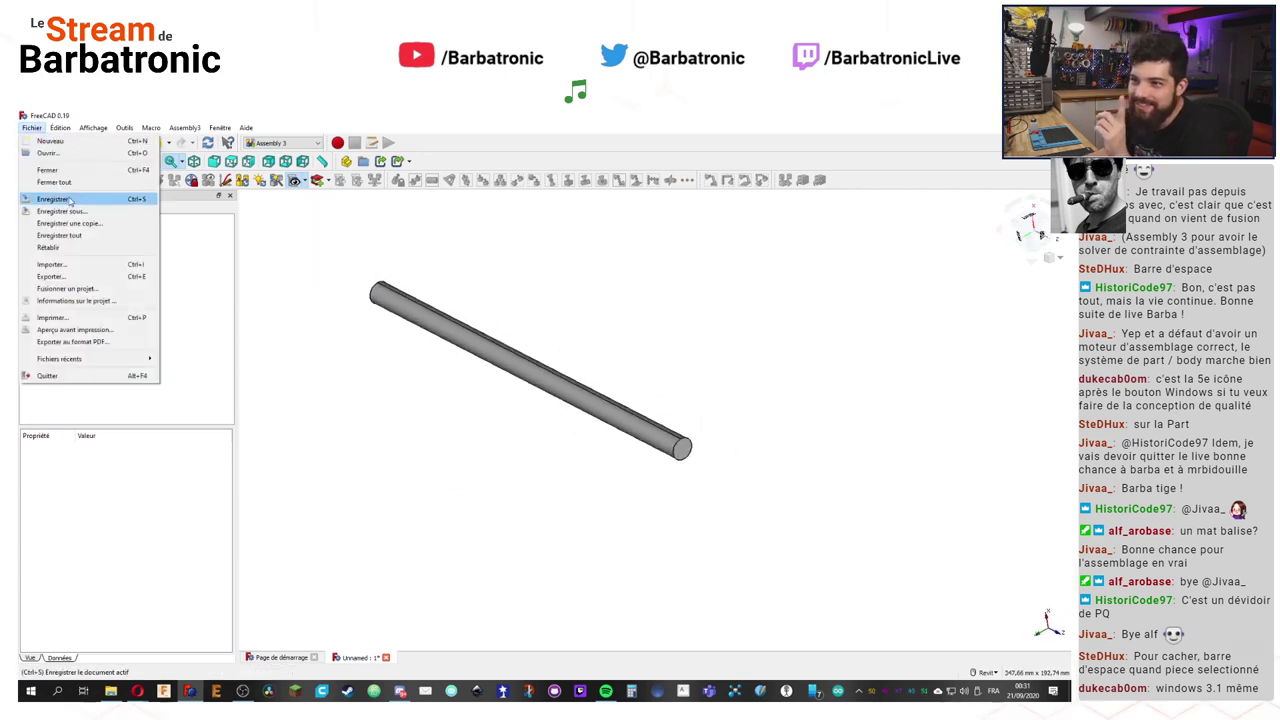
click(70, 343)
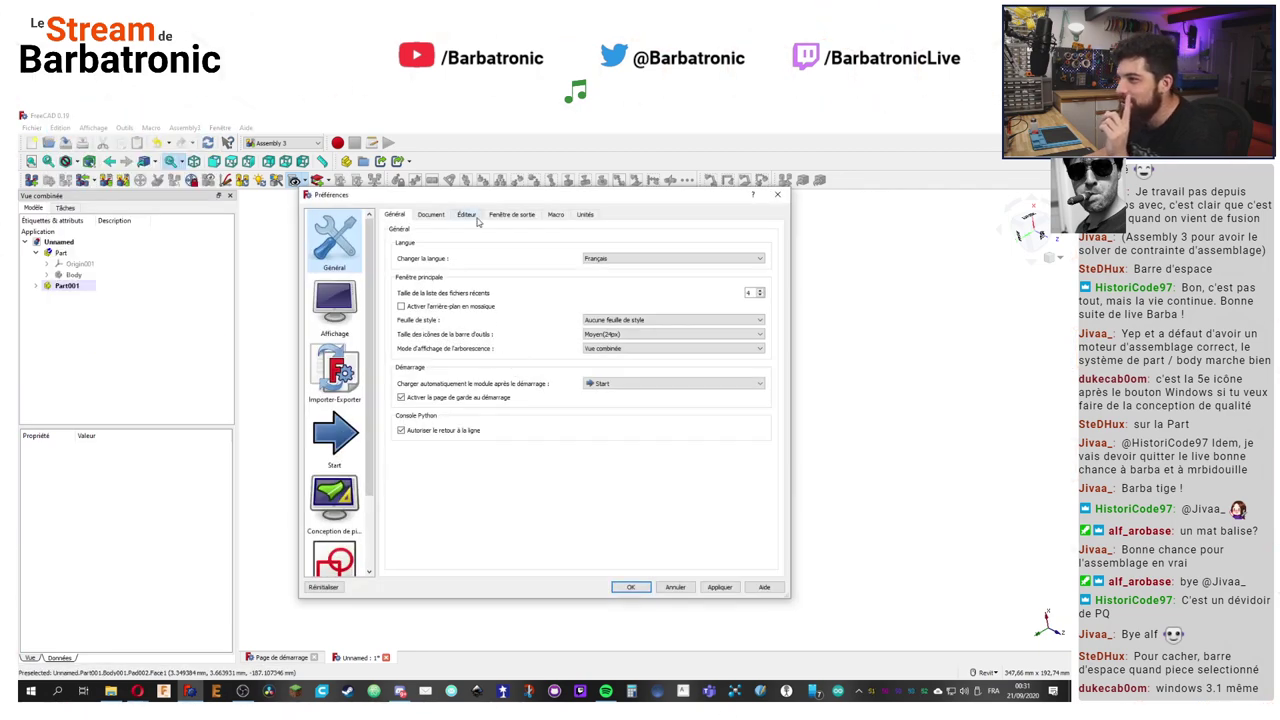
click(334, 305)
click(438, 216)
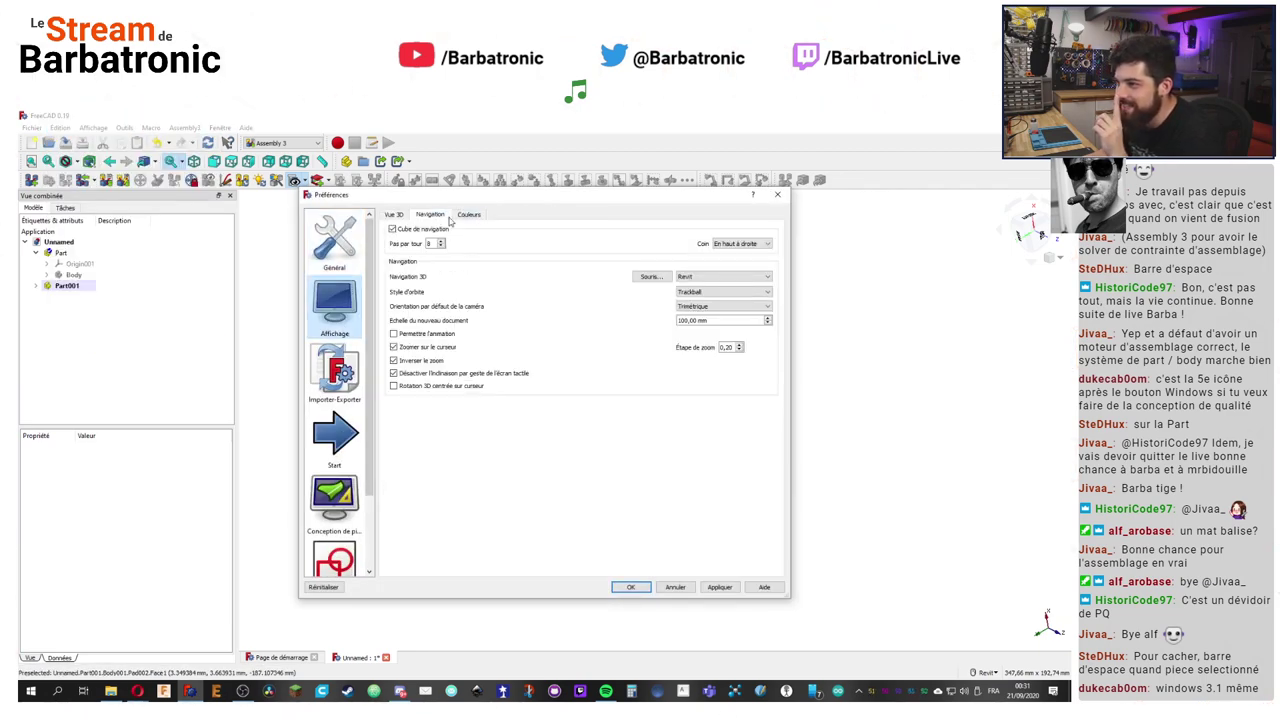
click(482, 217)
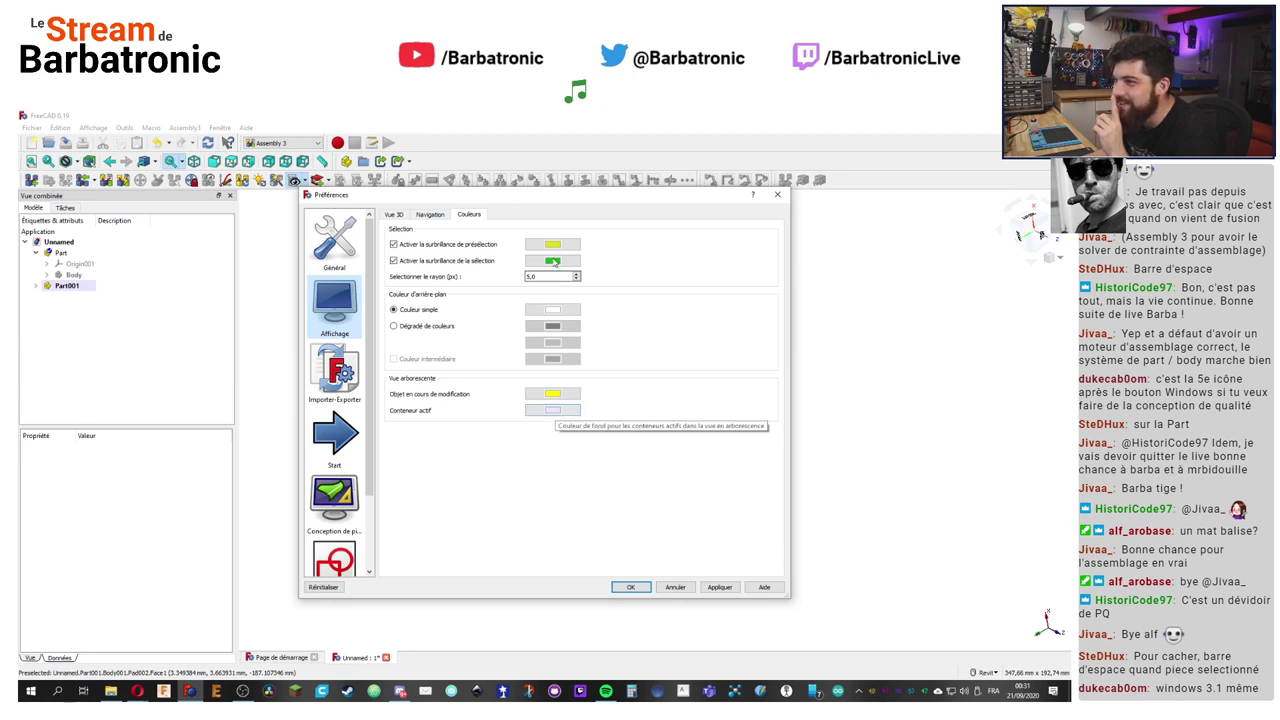
click(430, 216)
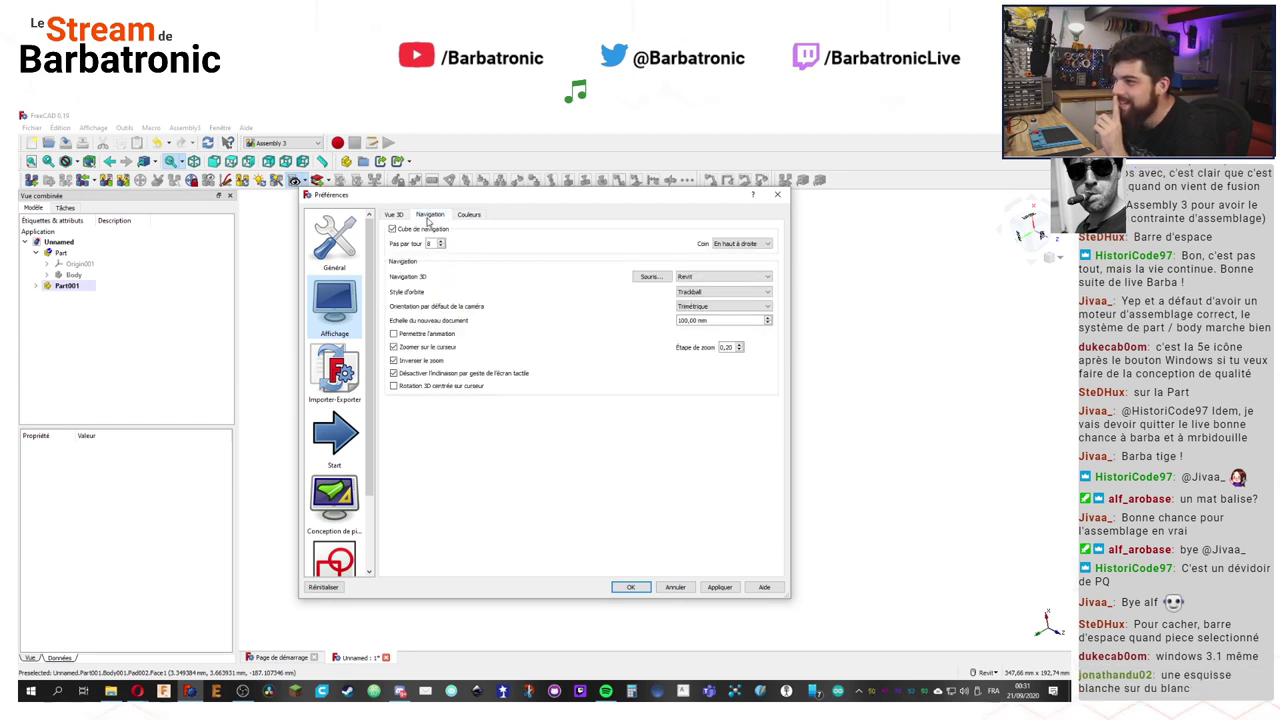
click(469, 216)
click(553, 327)
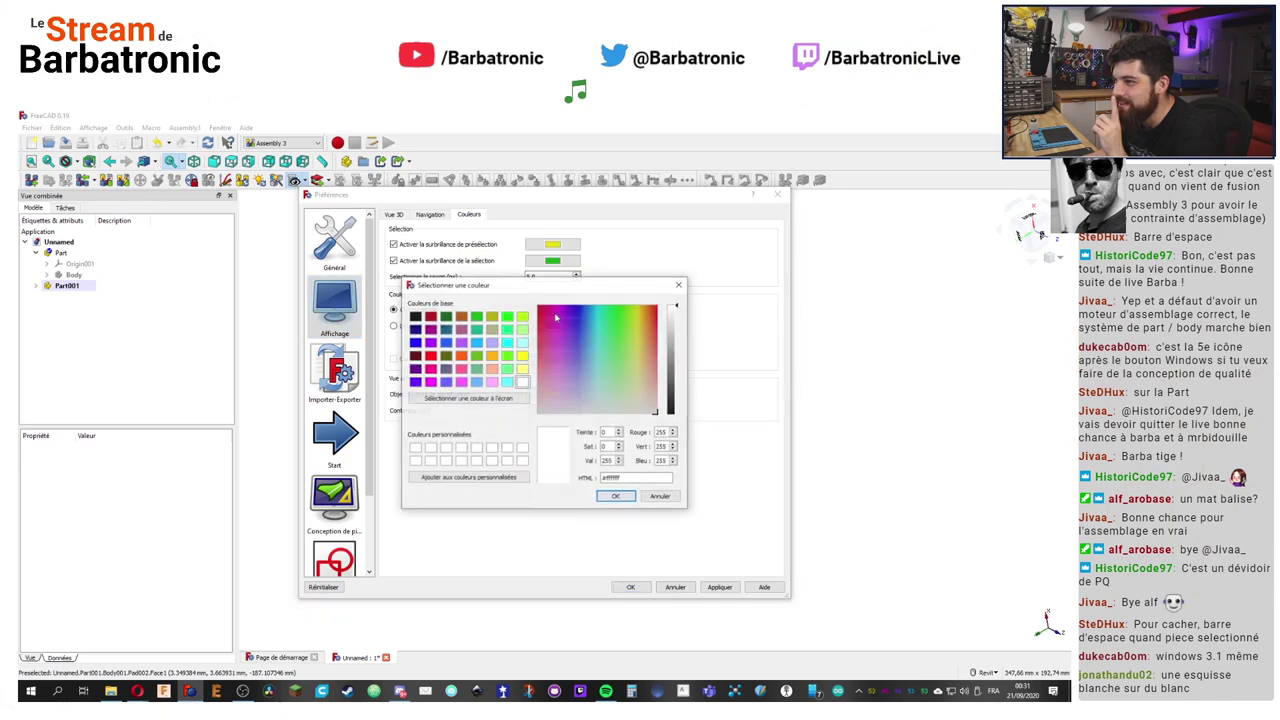
click(617, 497)
click(718, 588)
click(629, 588)
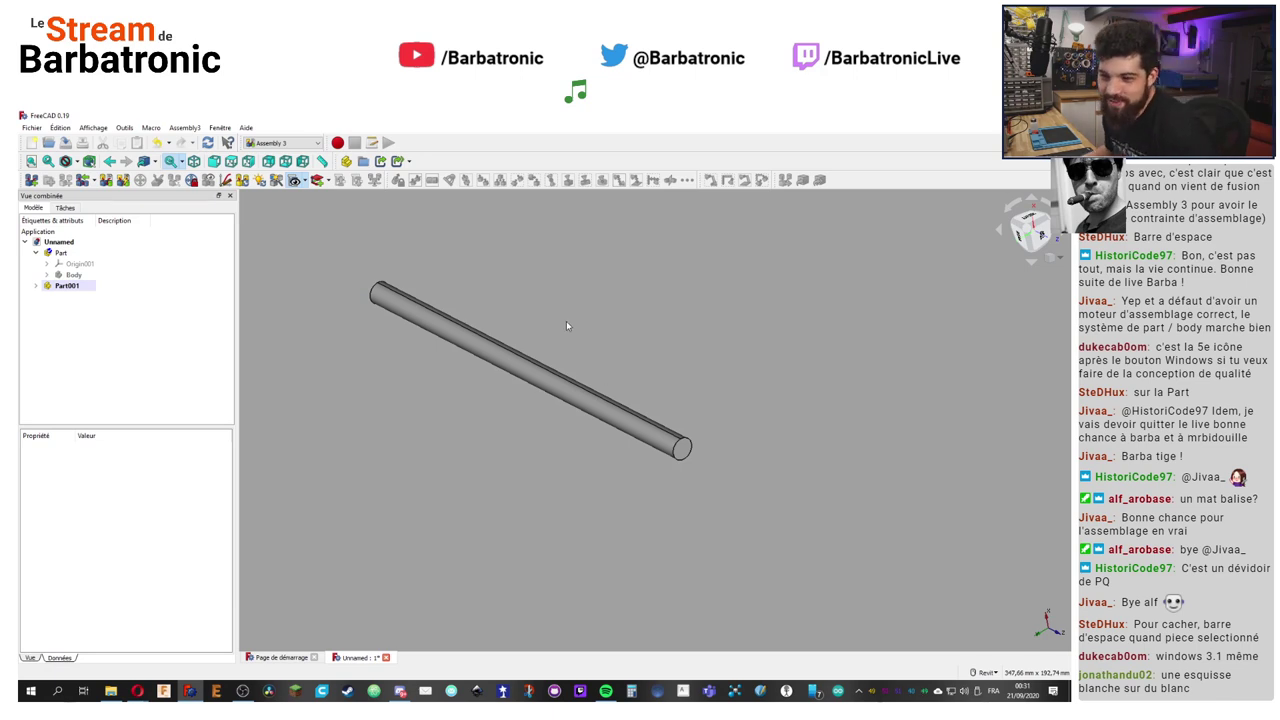
Step: Scroll the model tree and briefly select the block's Body to locate it
scroll(585, 358, up, 3)
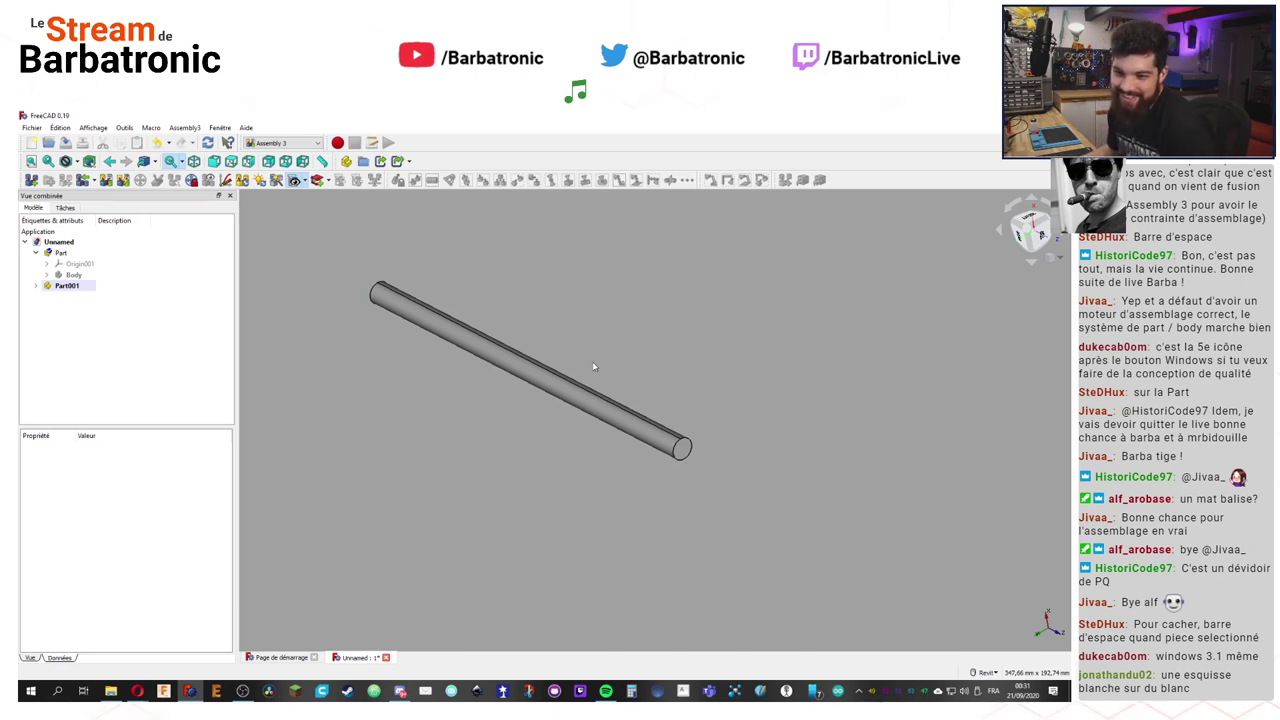
scroll(593, 353, down, 3)
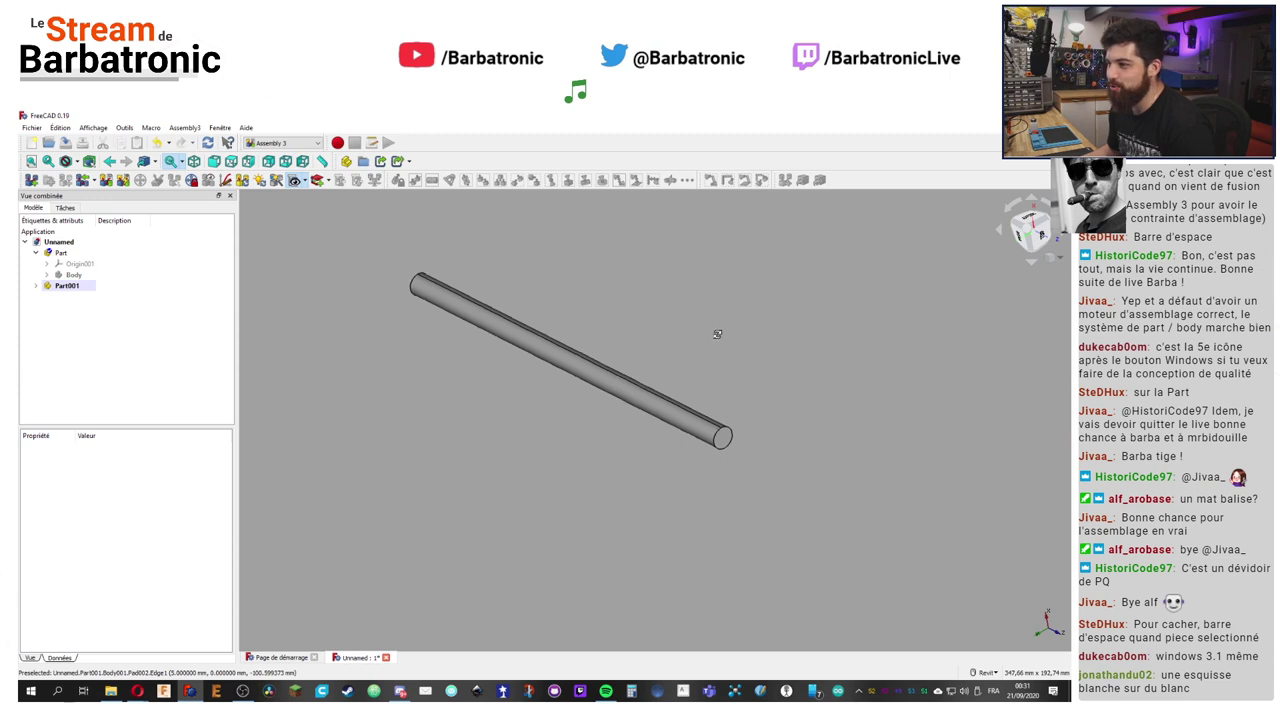
scroll(640, 400, up, 5)
scroll(673, 451, down, 3)
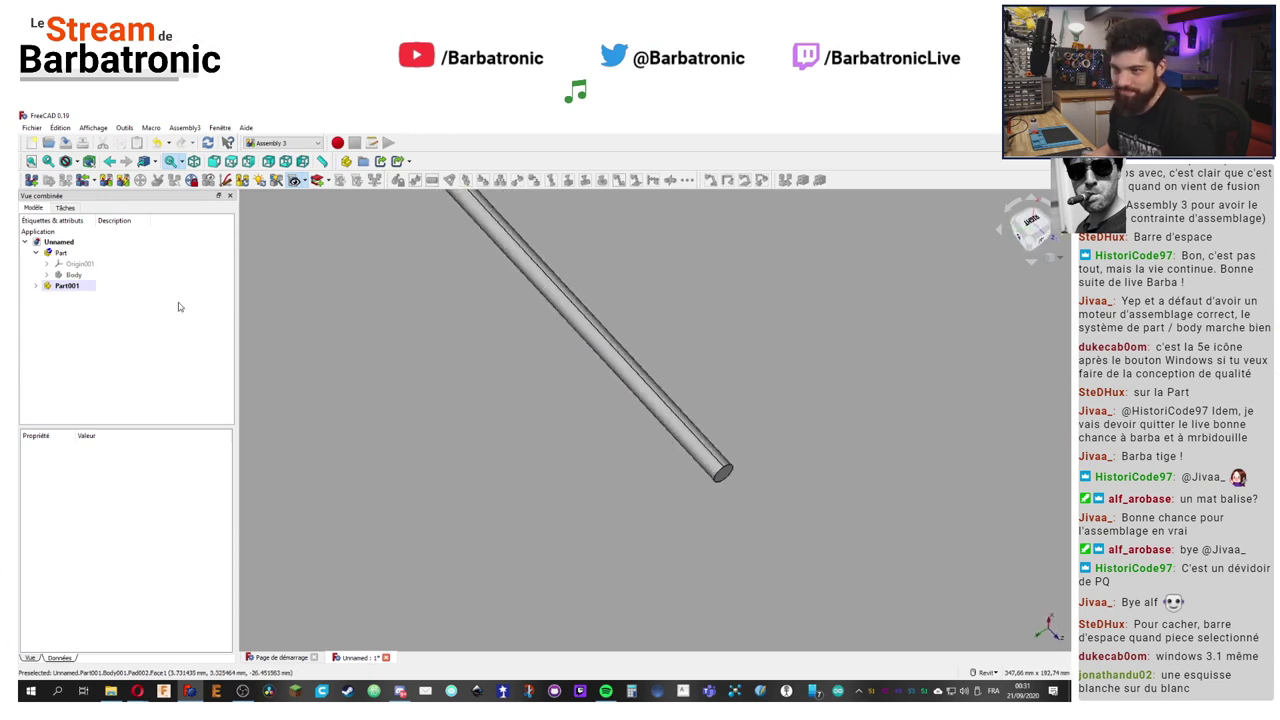
click(66, 285)
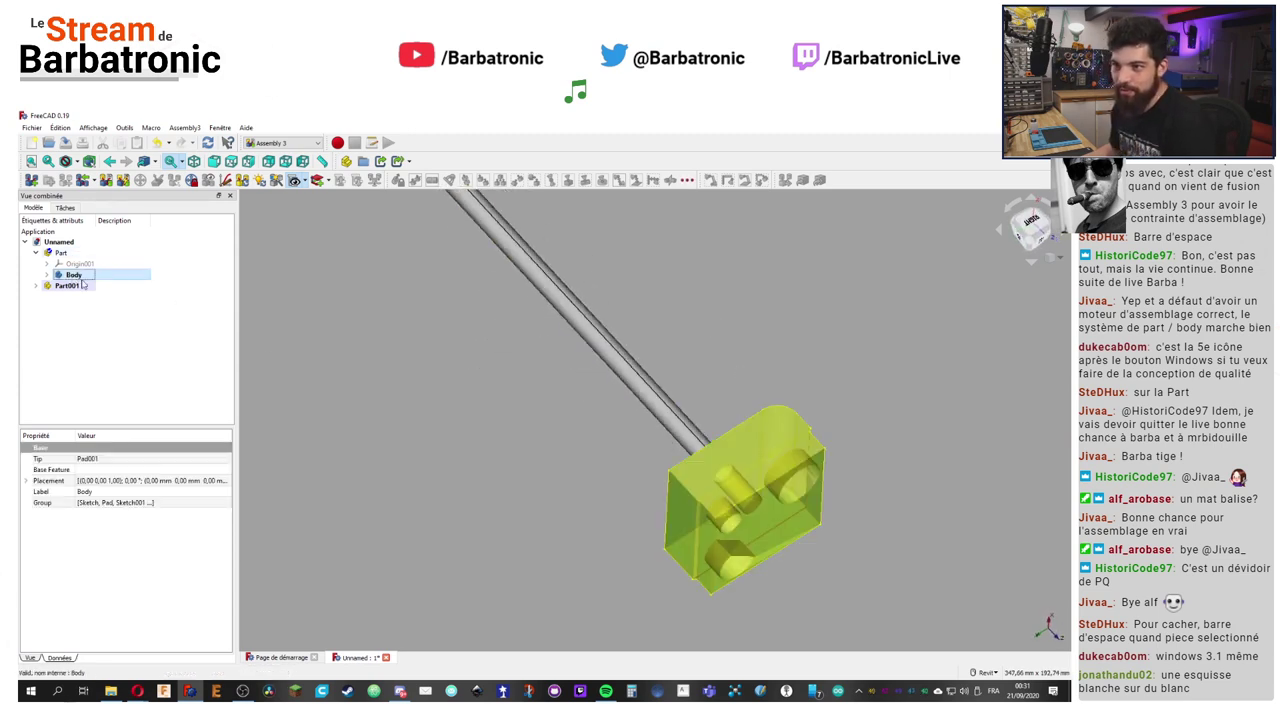
click(560, 330)
scroll(770, 382, up, 2)
scroll(770, 385, down, 4)
scroll(767, 395, up, 2)
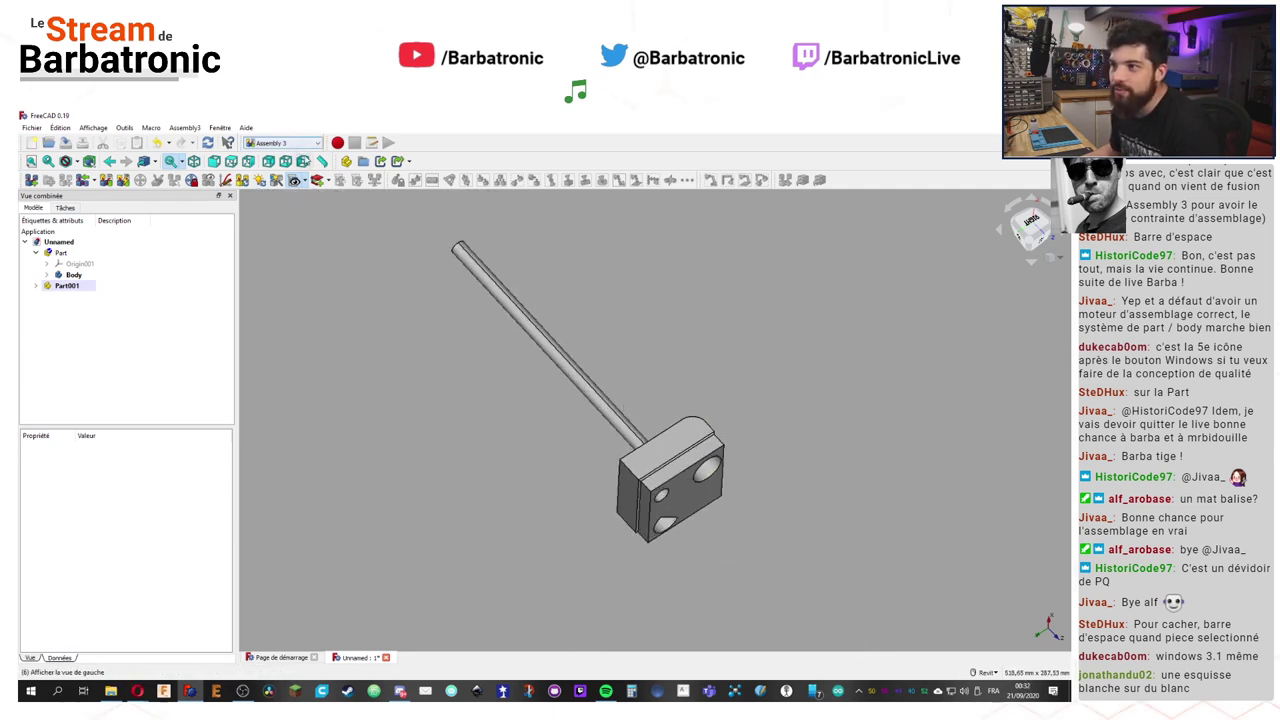
Step: Create a new Assembly and drag Part and Part001 into its Parts group
click(31, 181)
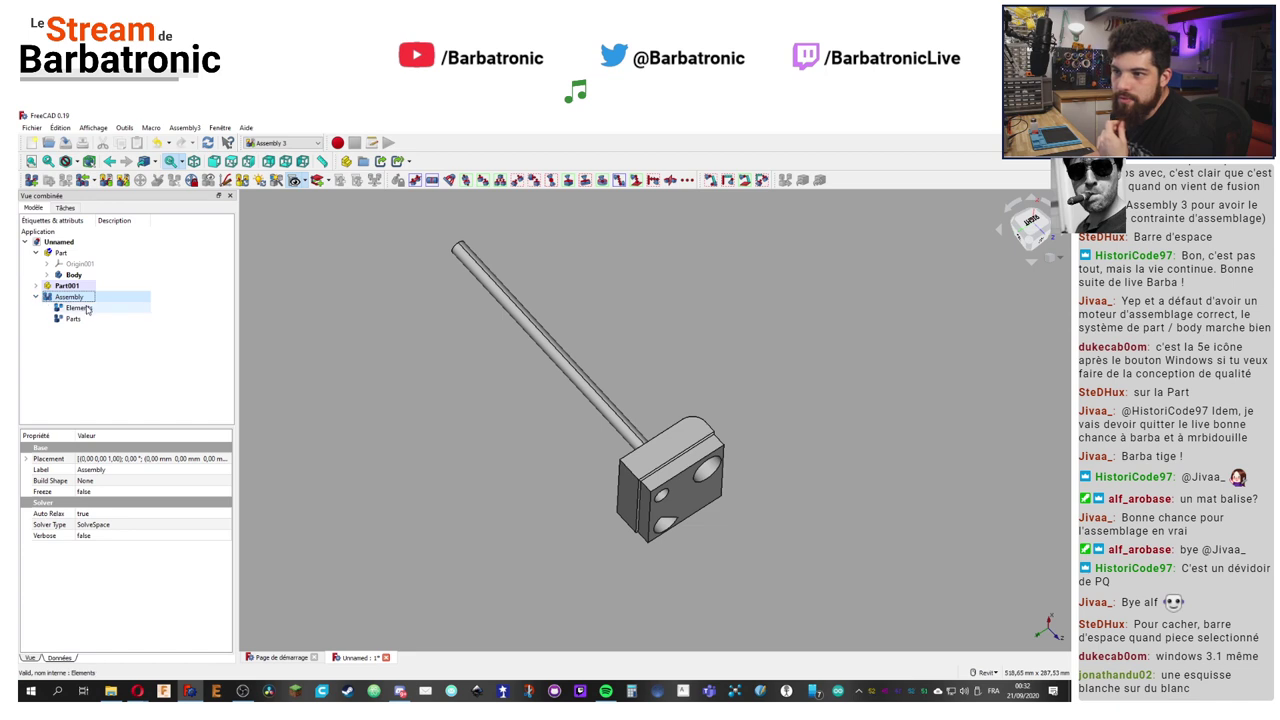
click(80, 307)
click(86, 317)
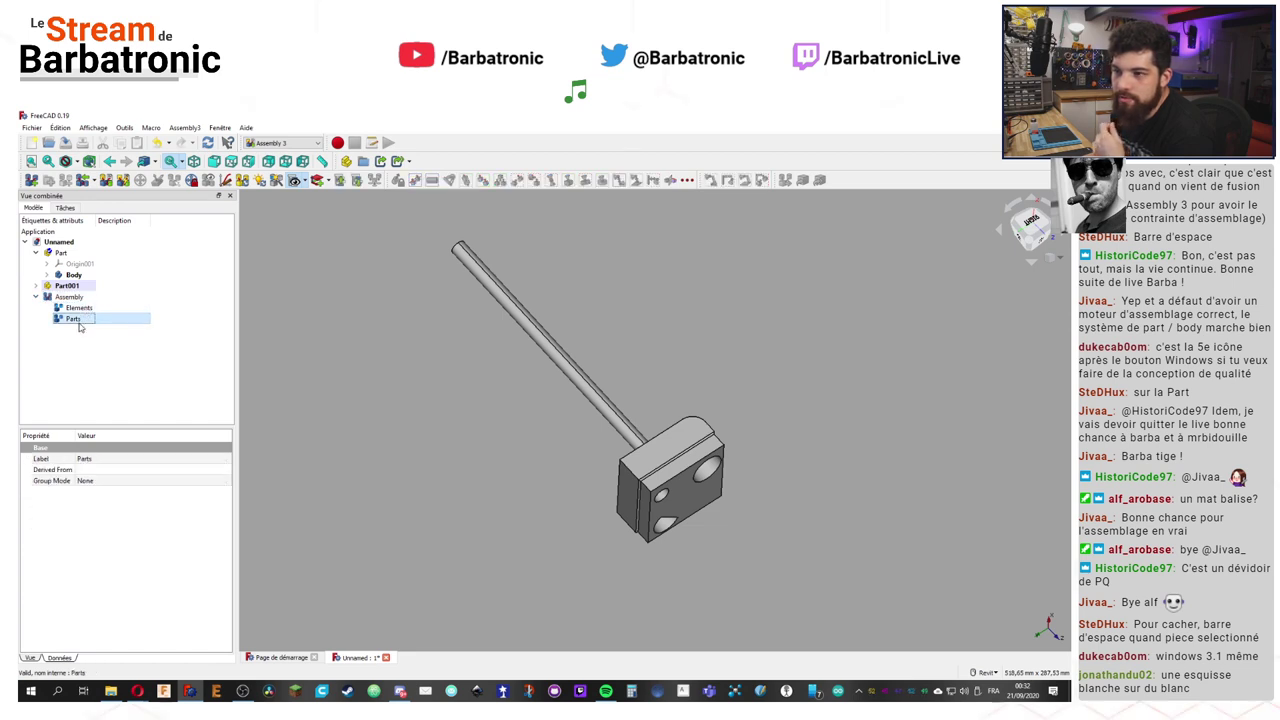
click(36, 252)
drag(61, 257, 72, 297)
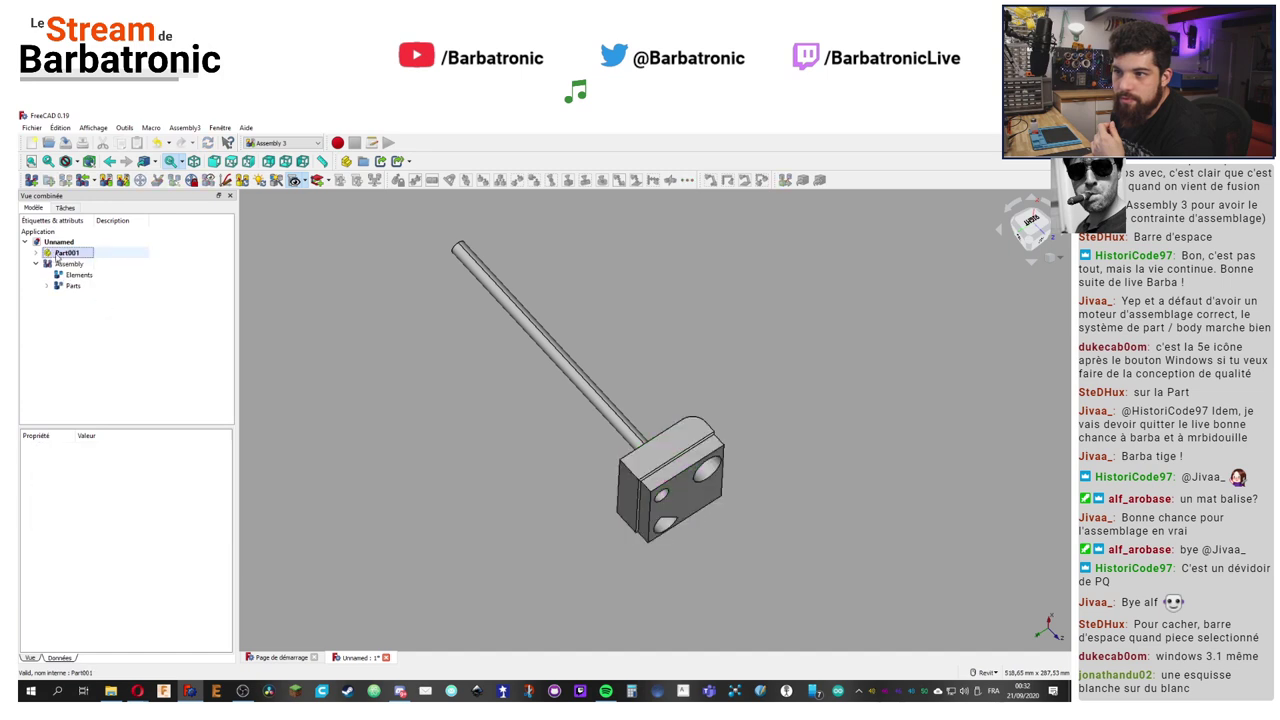
drag(66, 253, 80, 296)
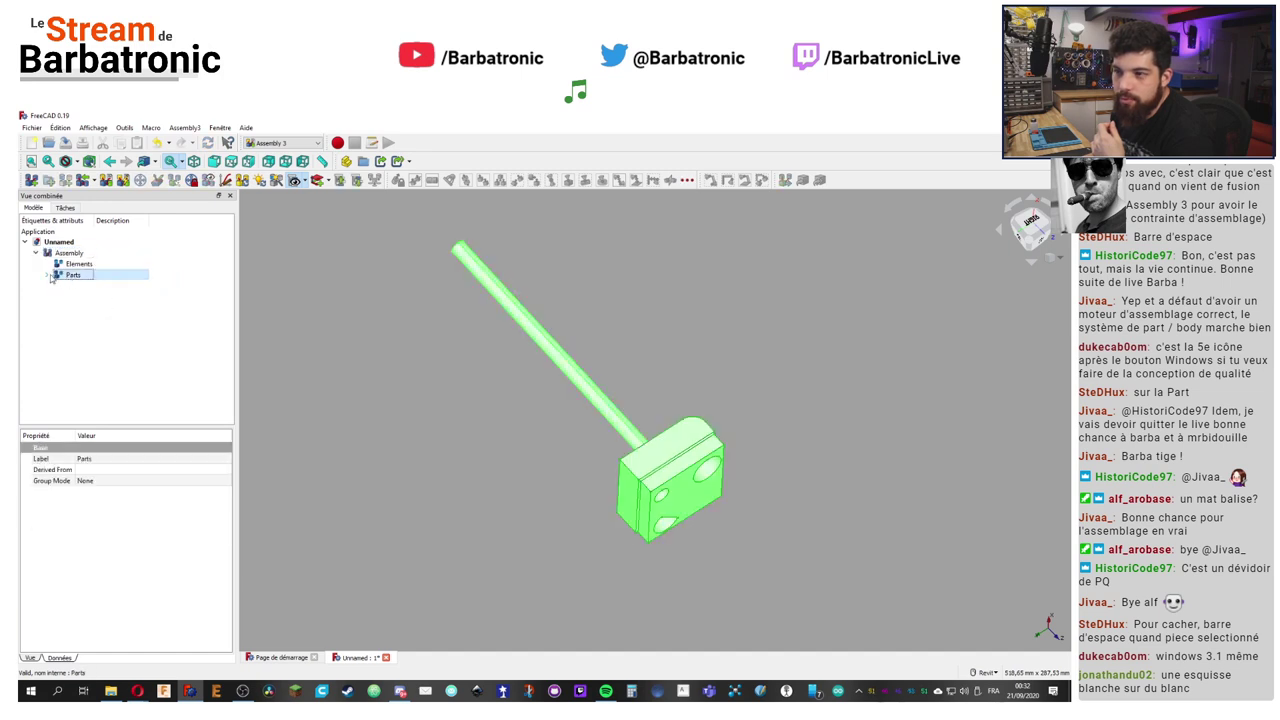
Step: Expand Parts and select Part001 and Part alternately to identify the rod and the block
click(104, 308)
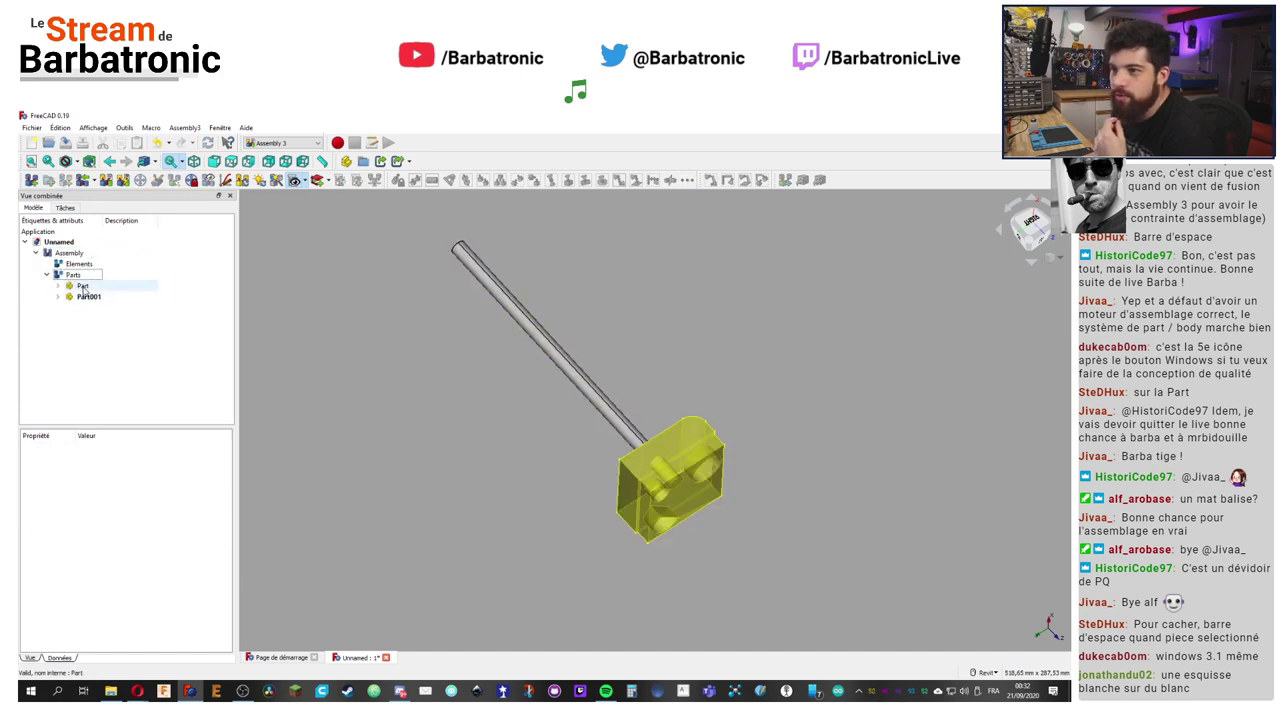
click(89, 297)
click(83, 286)
click(89, 297)
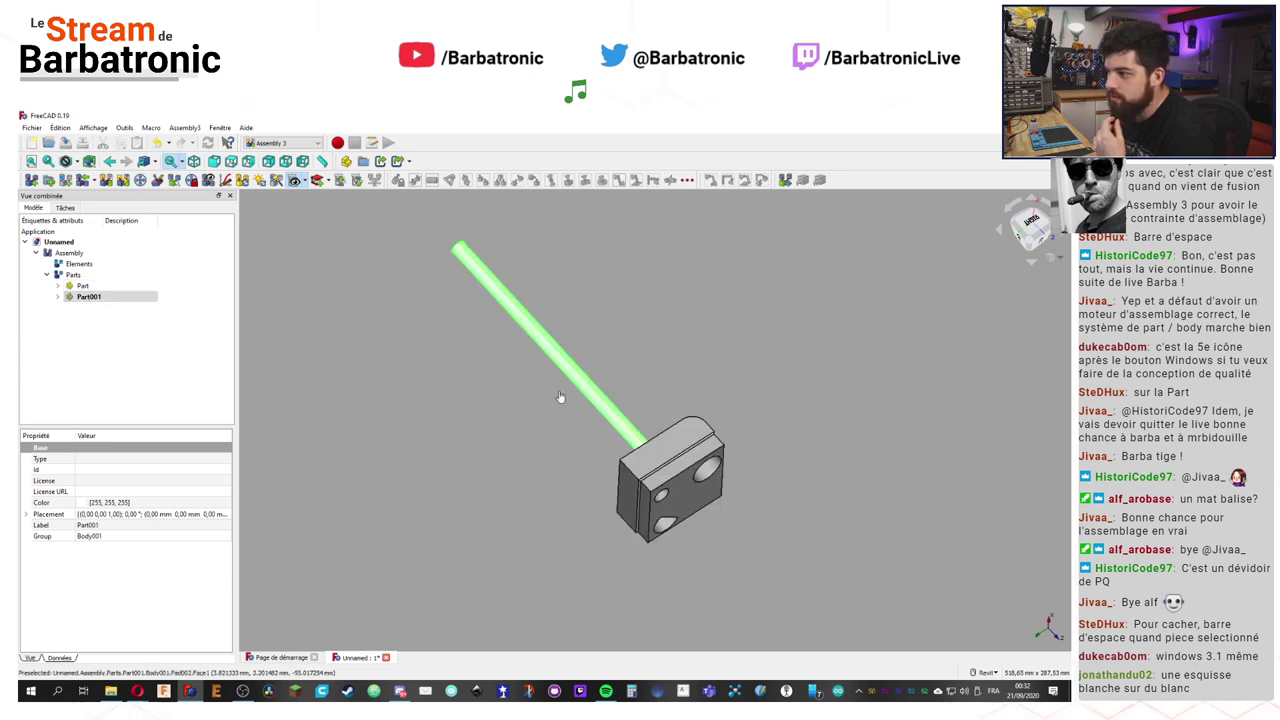
click(545, 392)
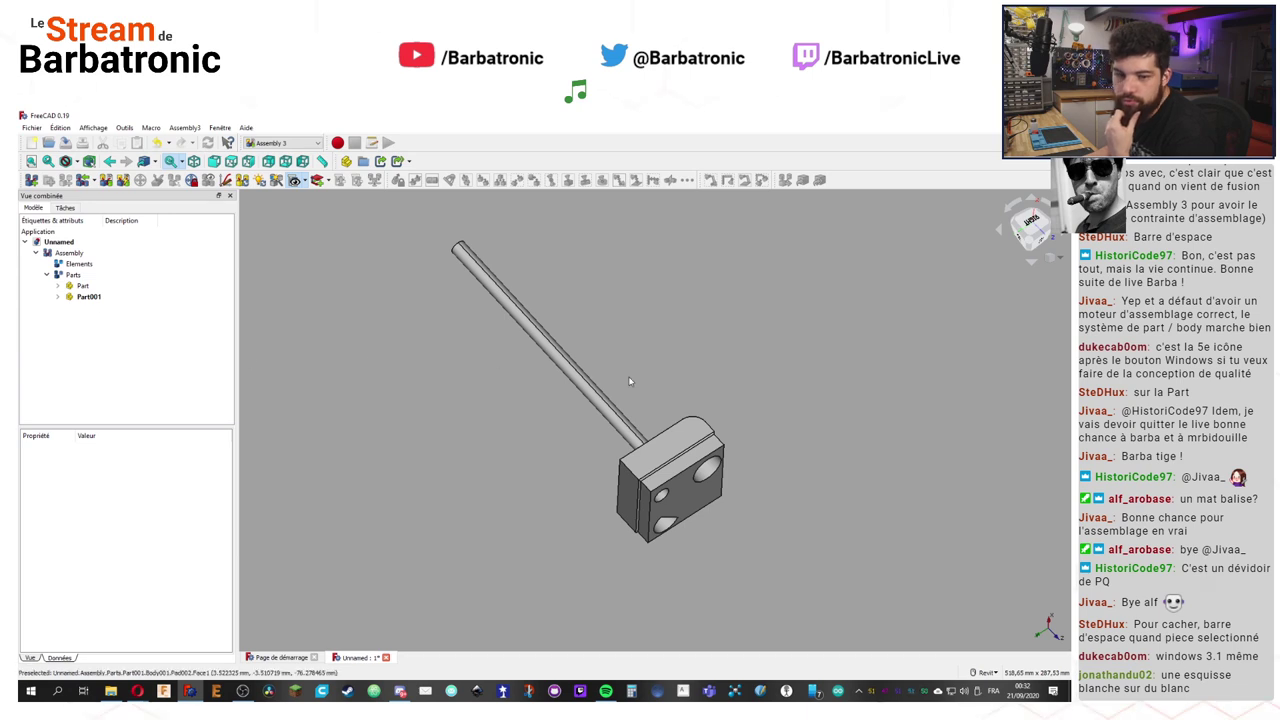
Step: Orbit the model to inspect the block's rounded face and its holes
scroll(569, 392, up, 4)
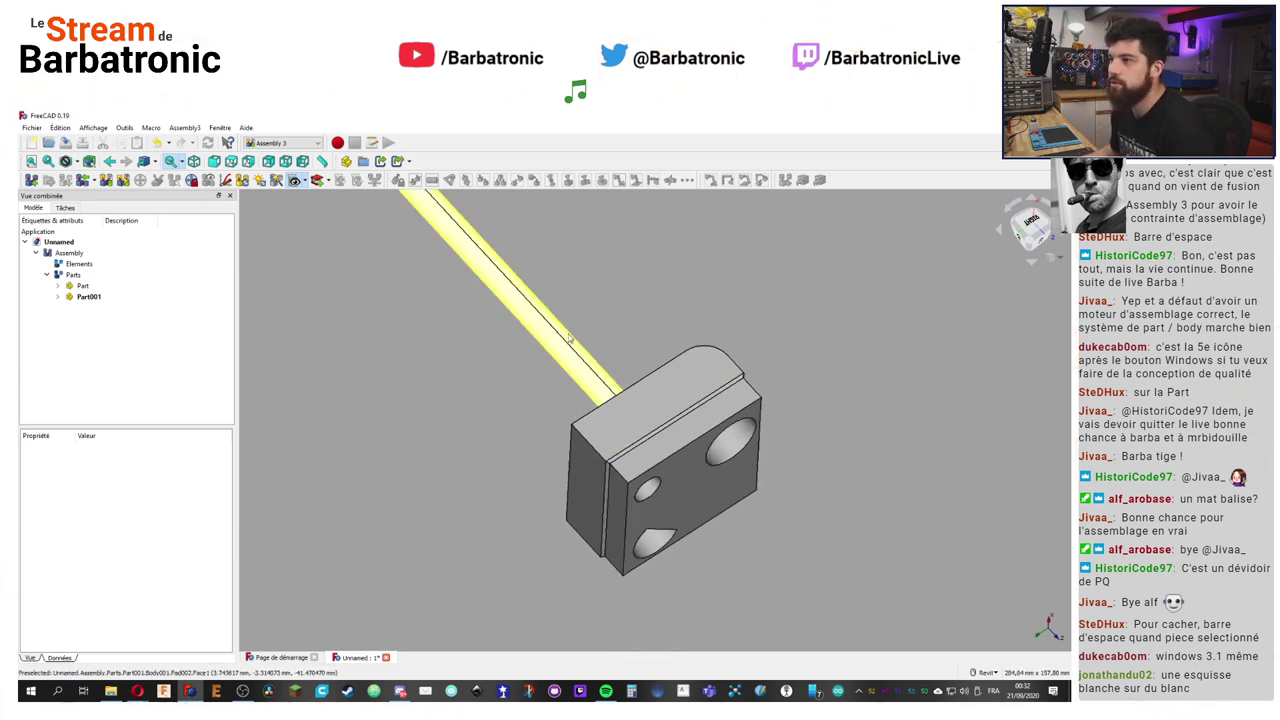
middle_drag(569, 392, 535, 278)
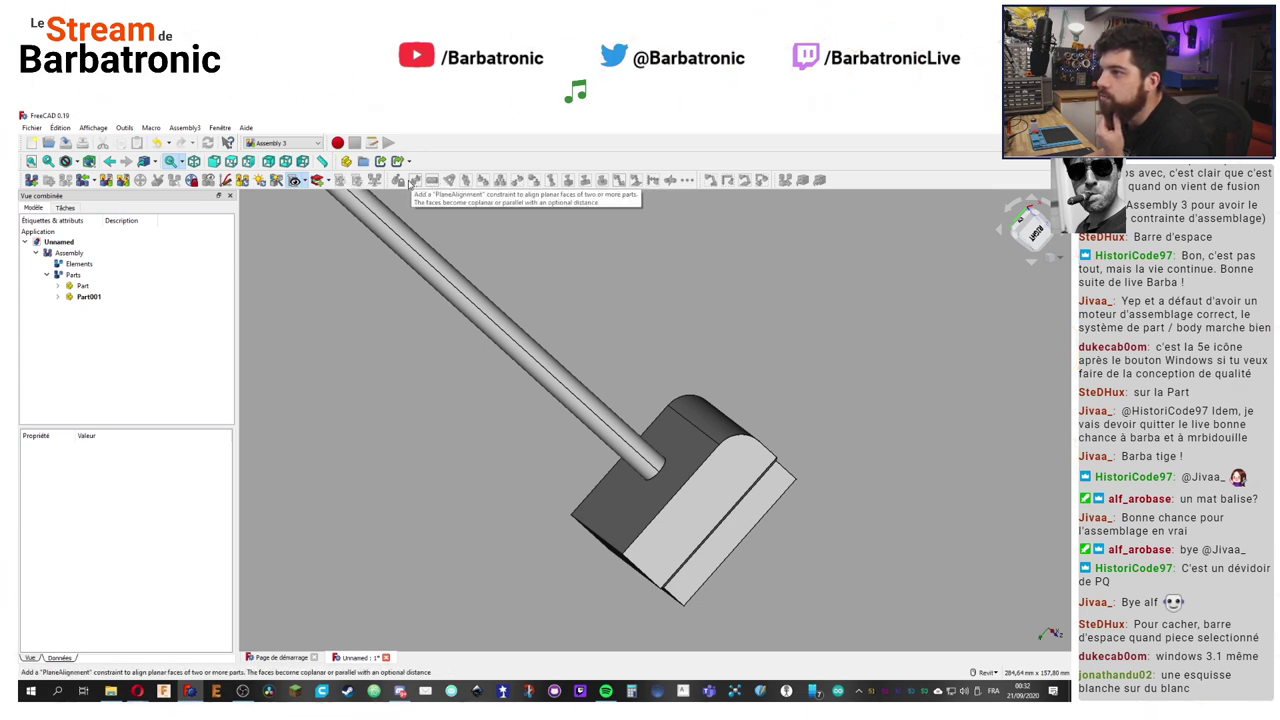
click(643, 404)
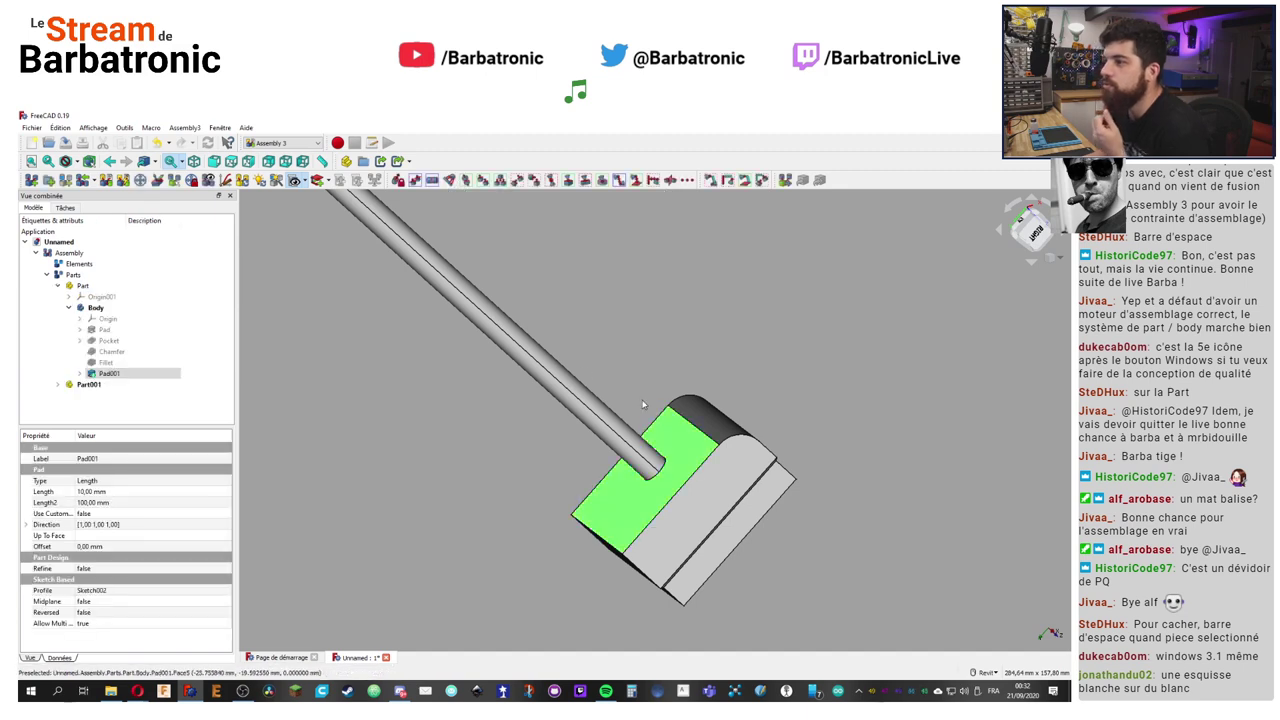
click(640, 333)
shift+middle_drag(684, 346, 576, 296)
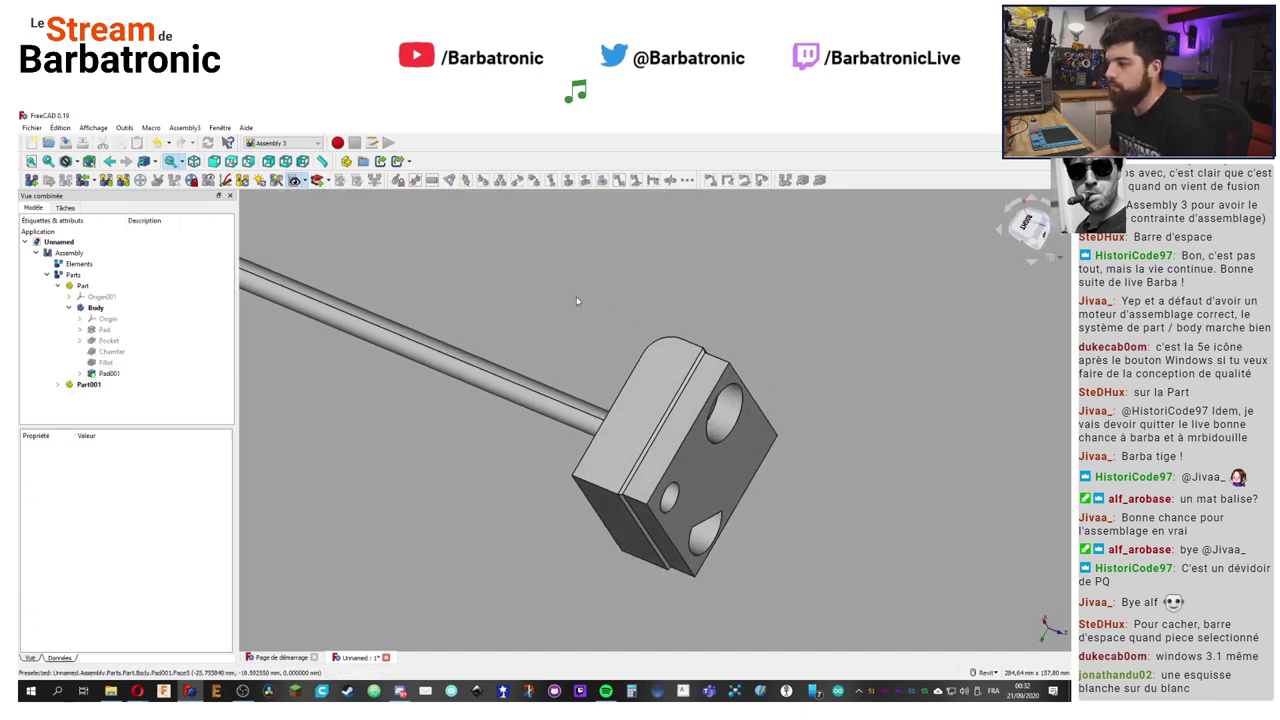
Step: Hide and re-show the block, then orbit and zoom onto where the rod meets it
click(98, 308)
key(space)
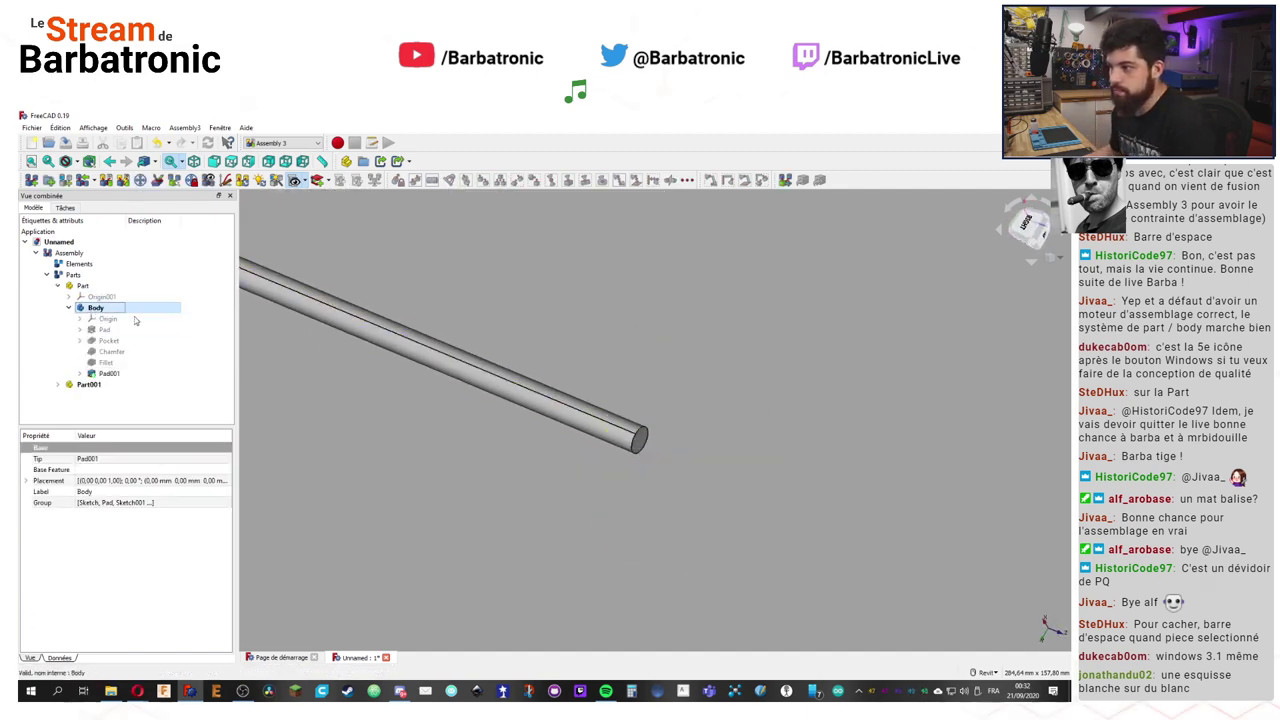
click(712, 437)
scroll(712, 437, down, 2)
scroll(680, 432, up, 5)
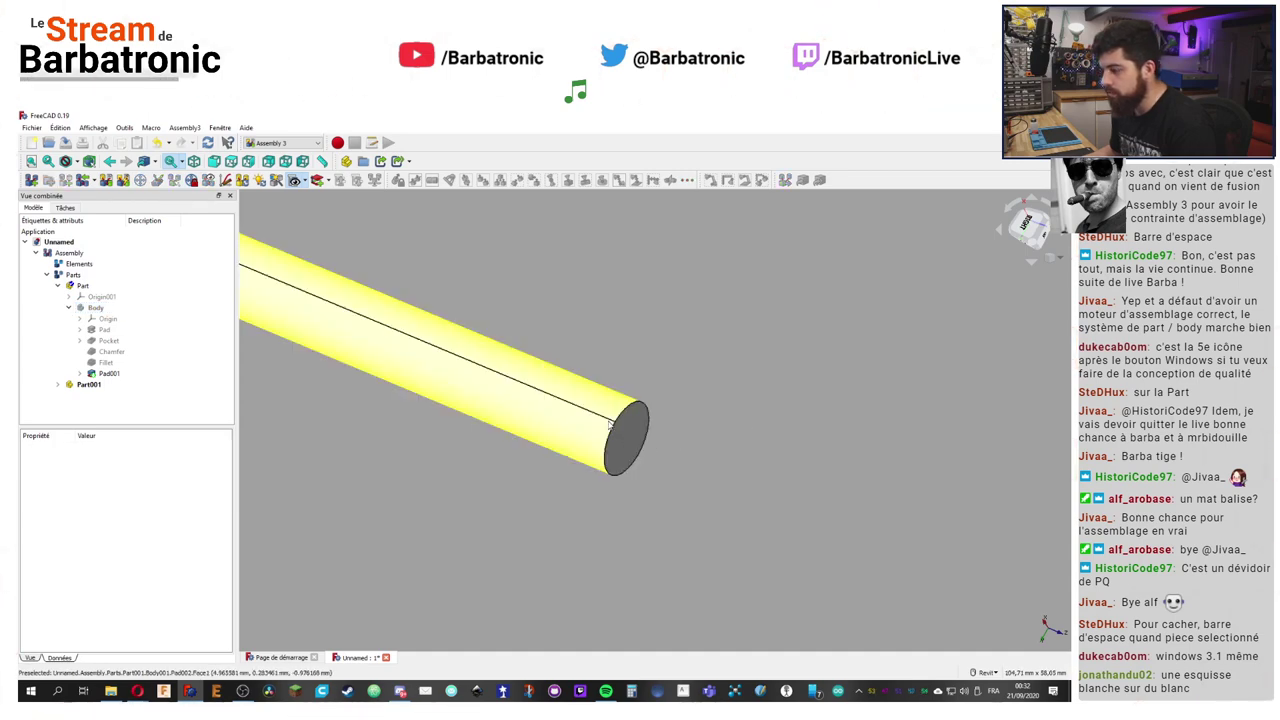
click(96, 308)
key(space)
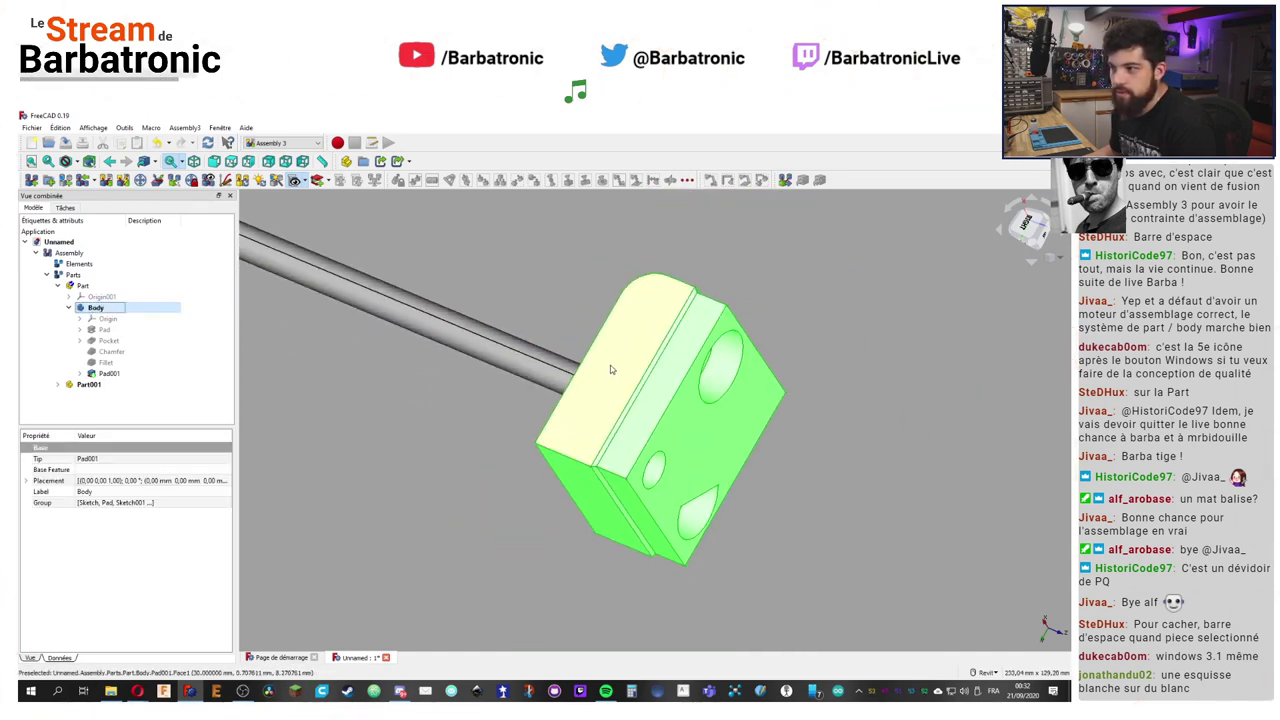
click(515, 352)
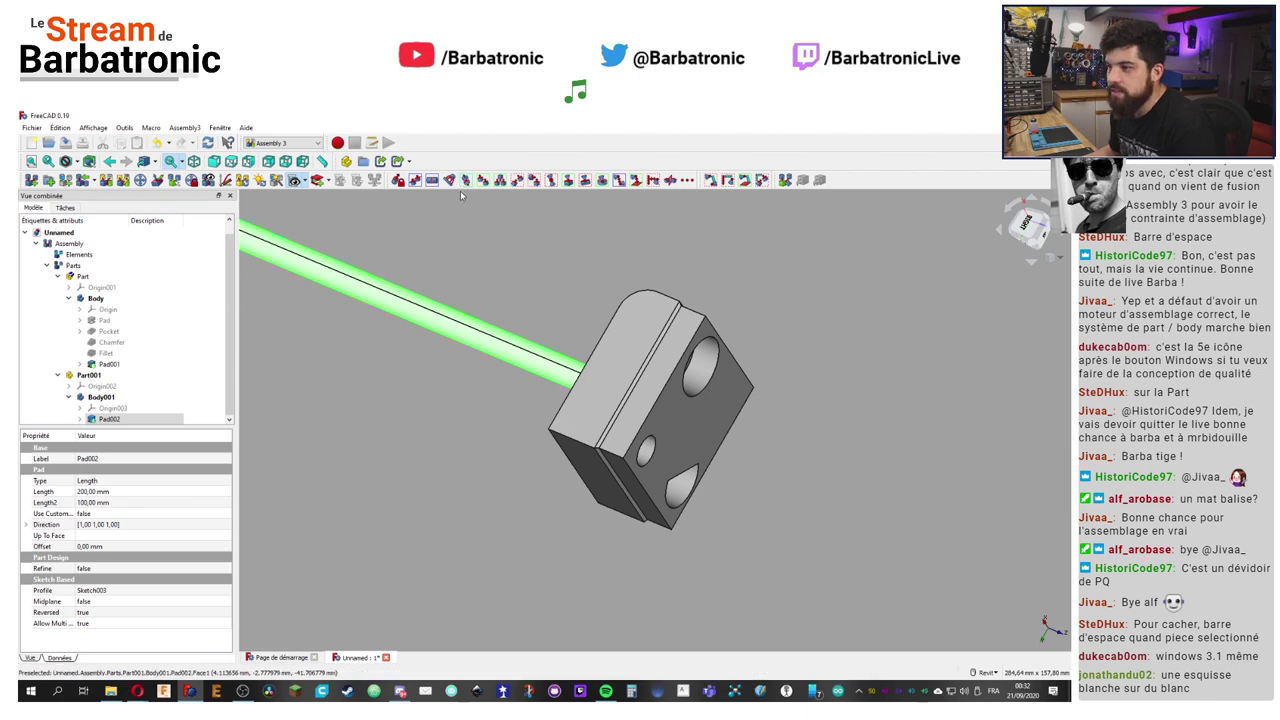
middle_drag(460, 190, 640, 452)
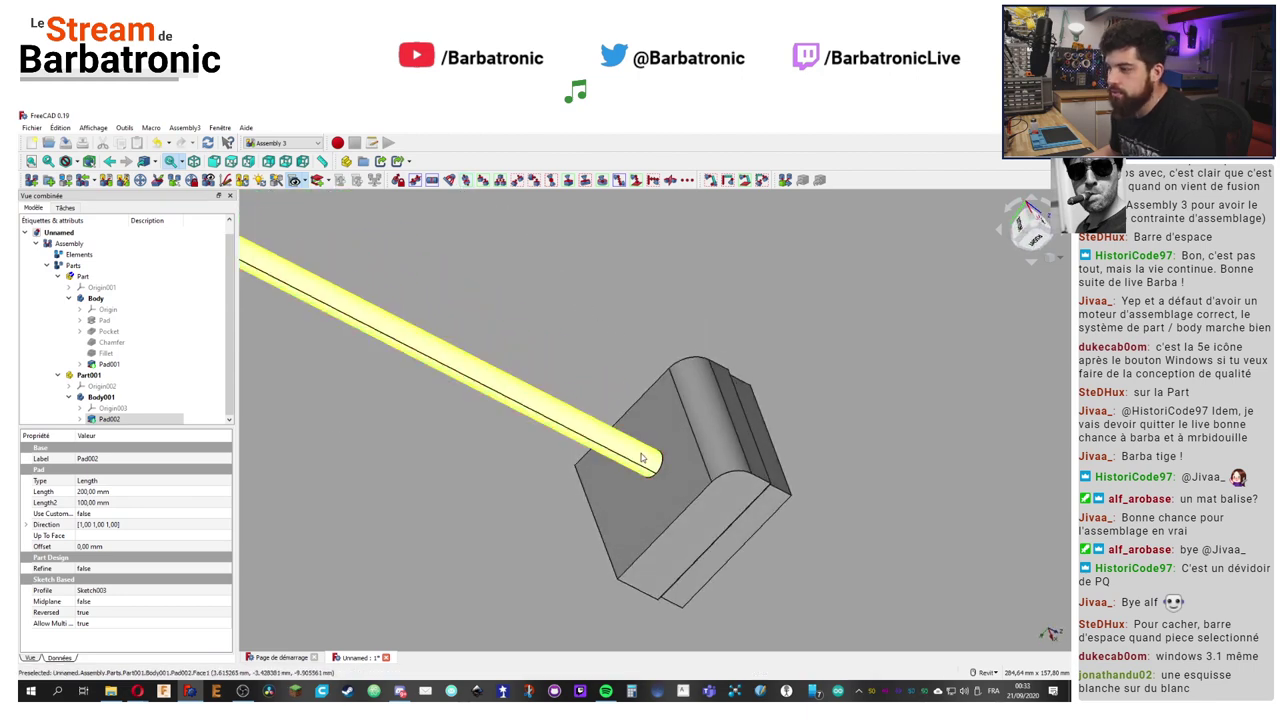
scroll(650, 462, down, 3)
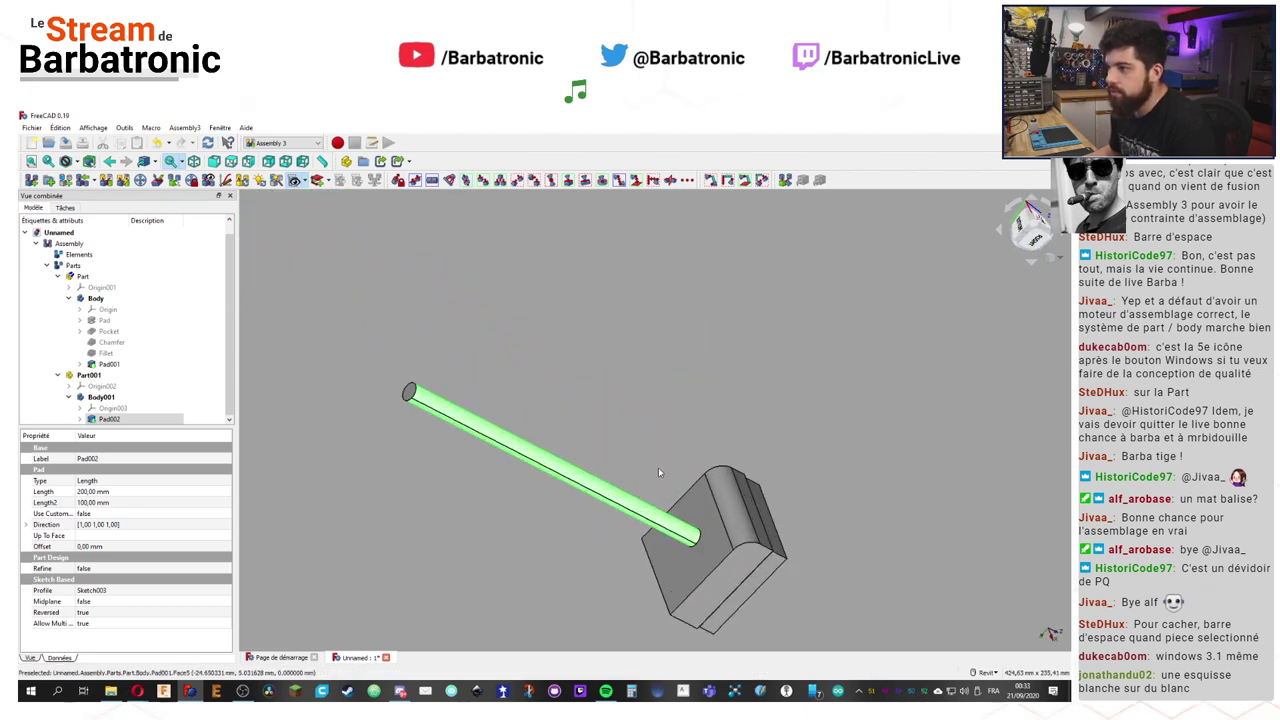
scroll(700, 555, up, 5)
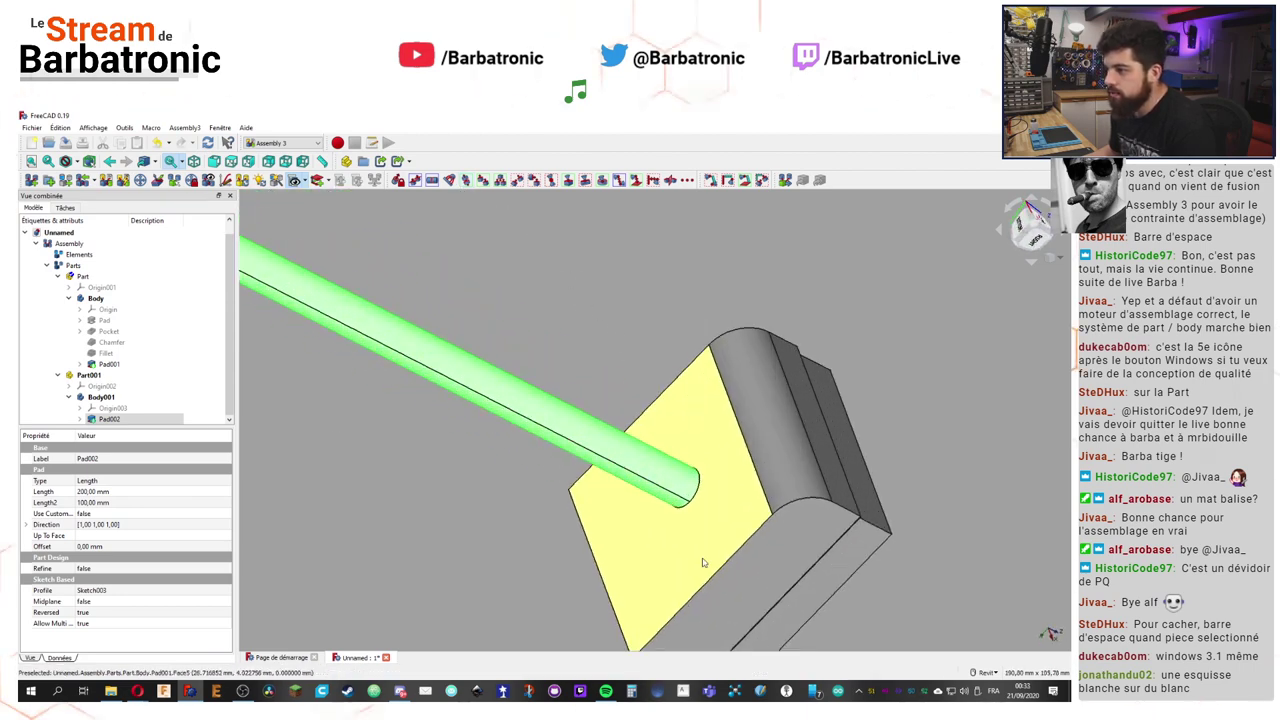
Step: Apply an Assembly3 AxialAlignment constraint to the rod and block, then hide and re-show the rod to check the hole
click(466, 180)
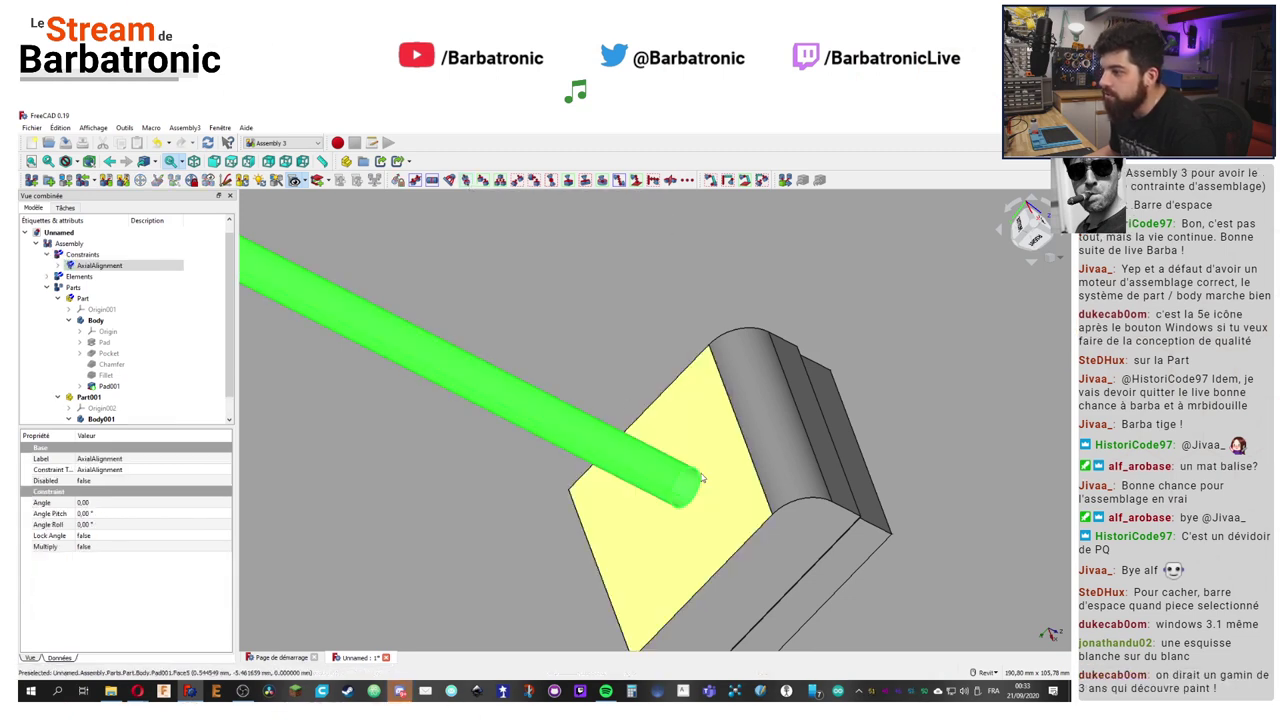
click(108, 386)
key(space)
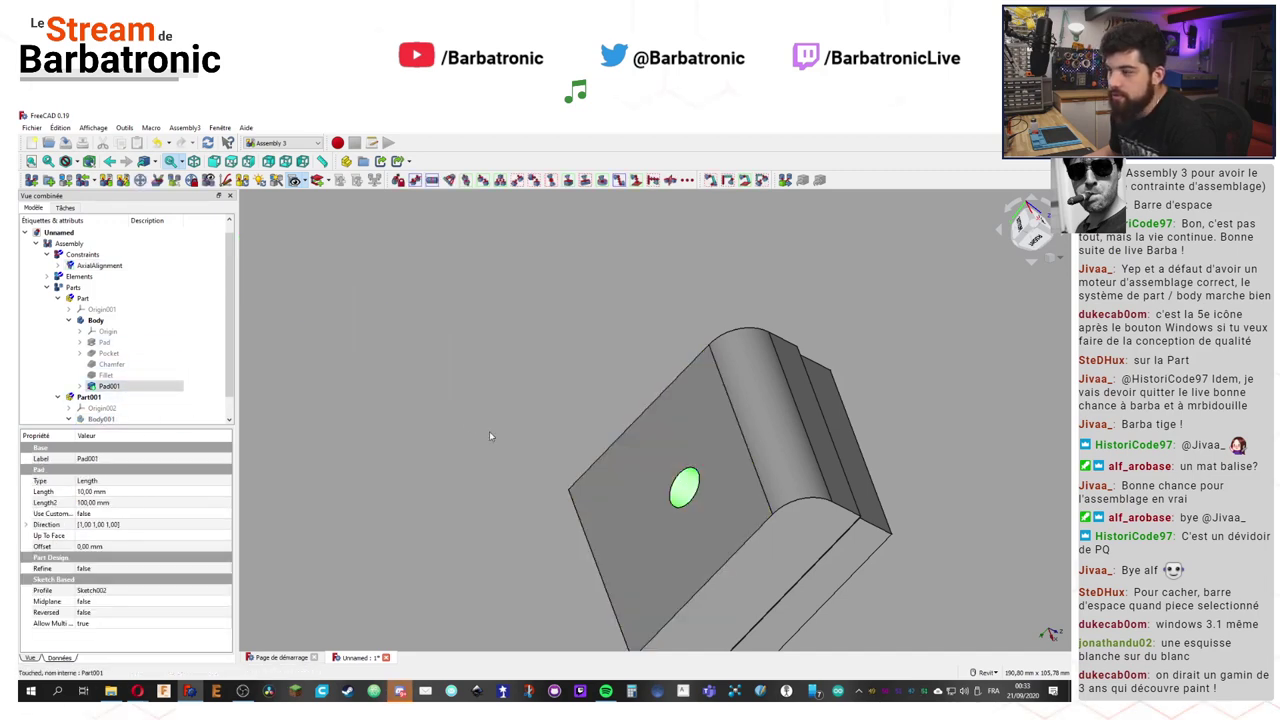
key(space)
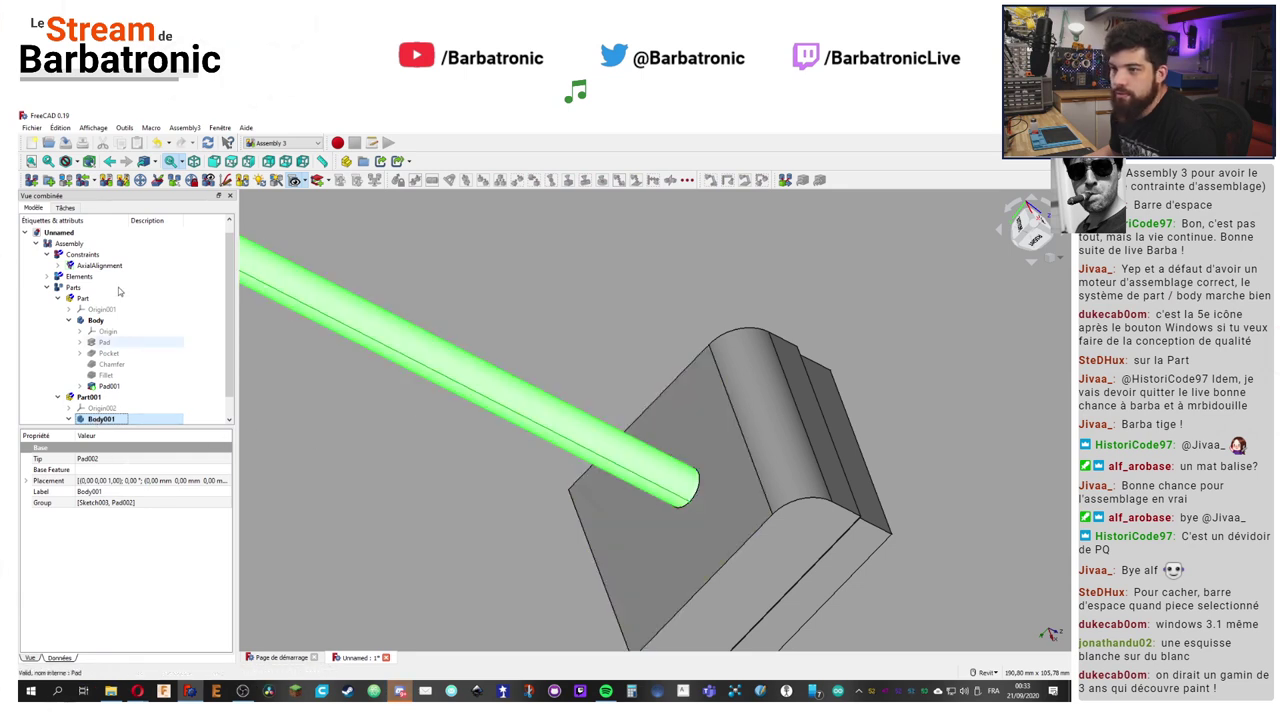
Step: Collapse the block's feature list, orbit around the joint, and select the rod to check it
click(65, 208)
click(33, 208)
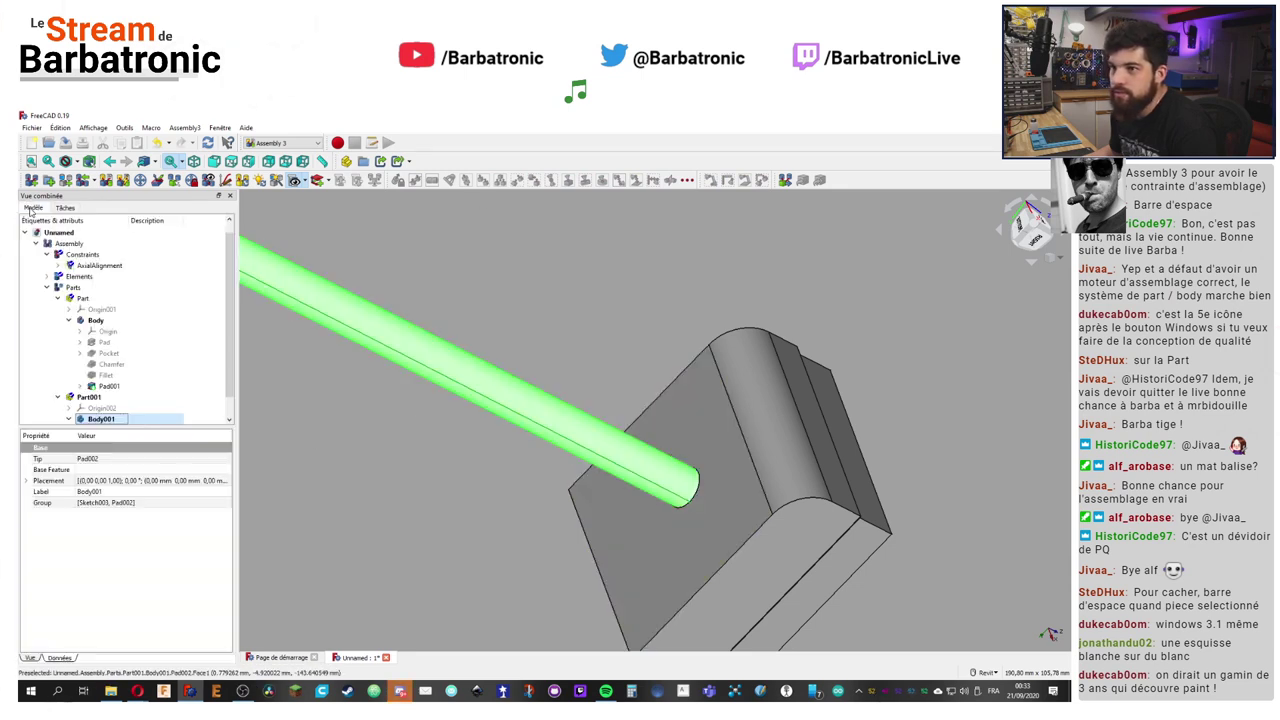
click(570, 321)
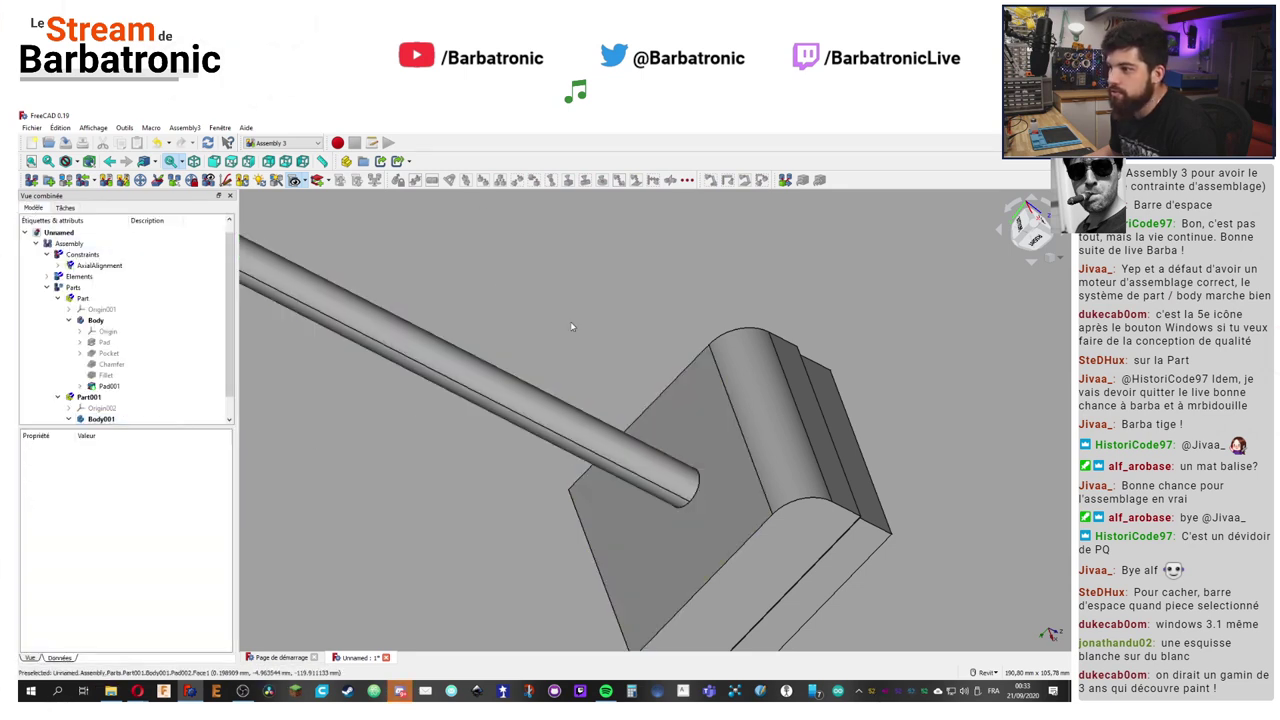
click(107, 387)
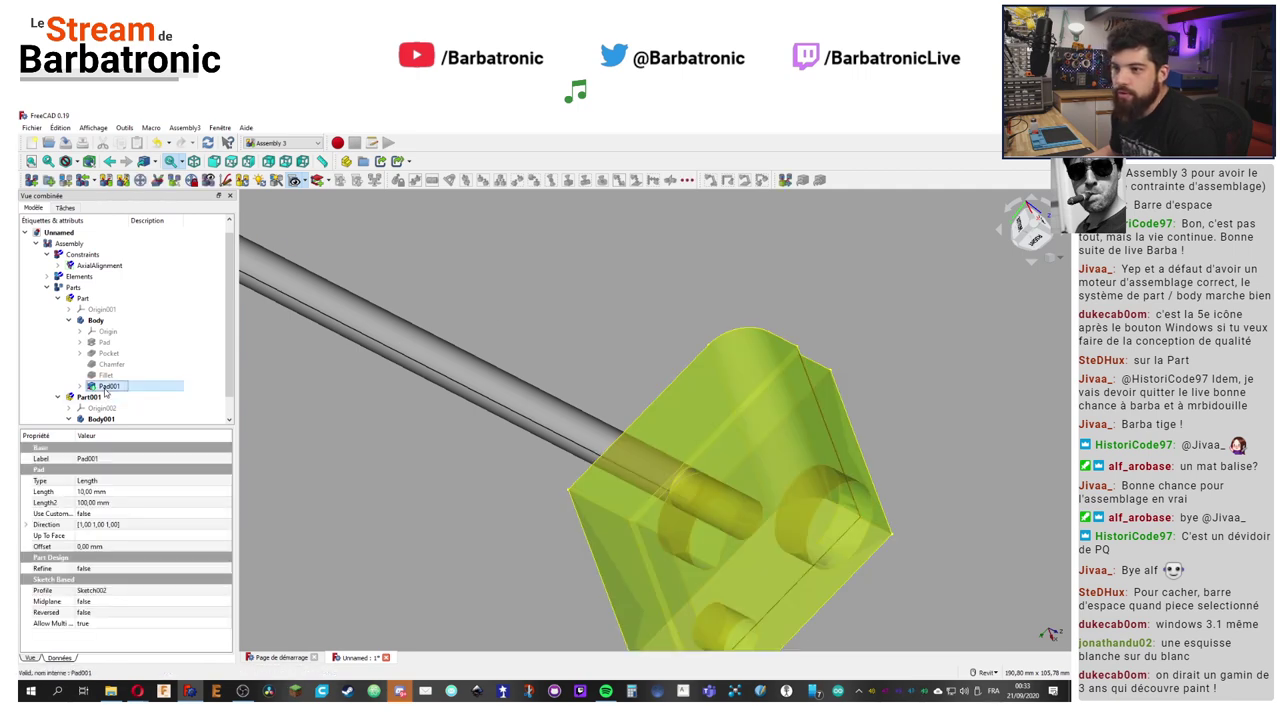
click(68, 320)
click(475, 330)
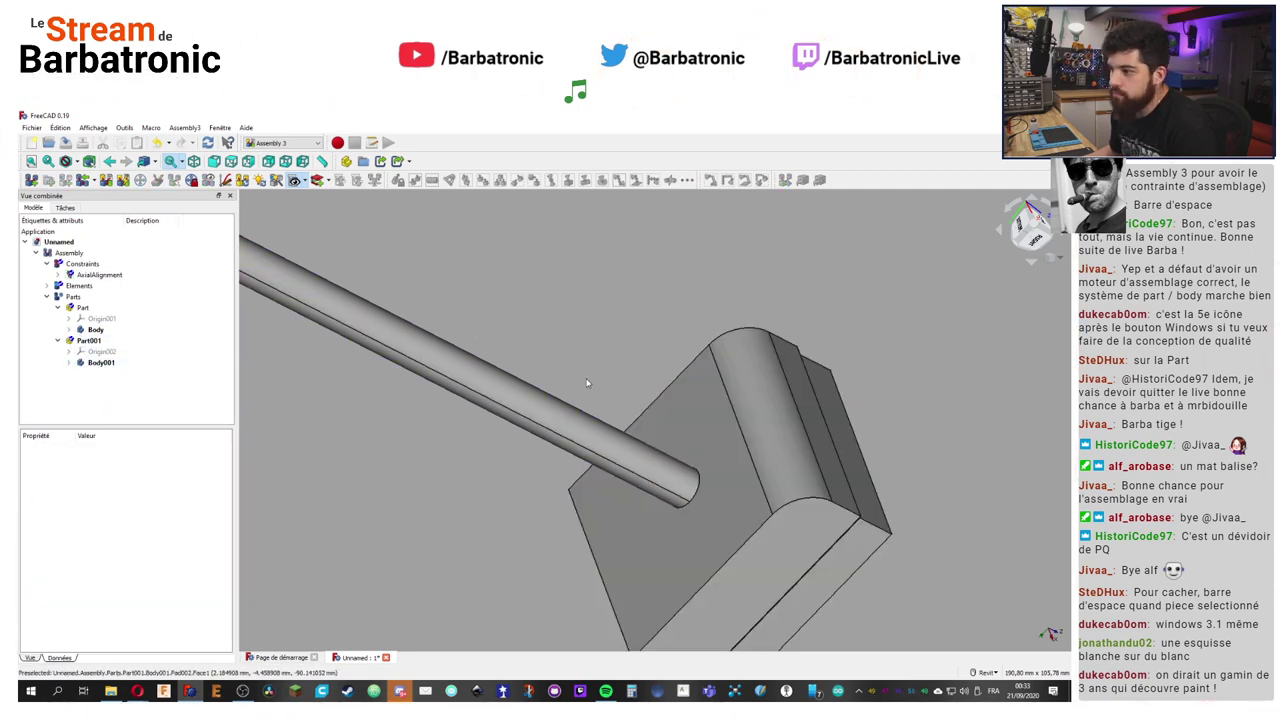
shift+middle_drag(475, 330, 541, 304)
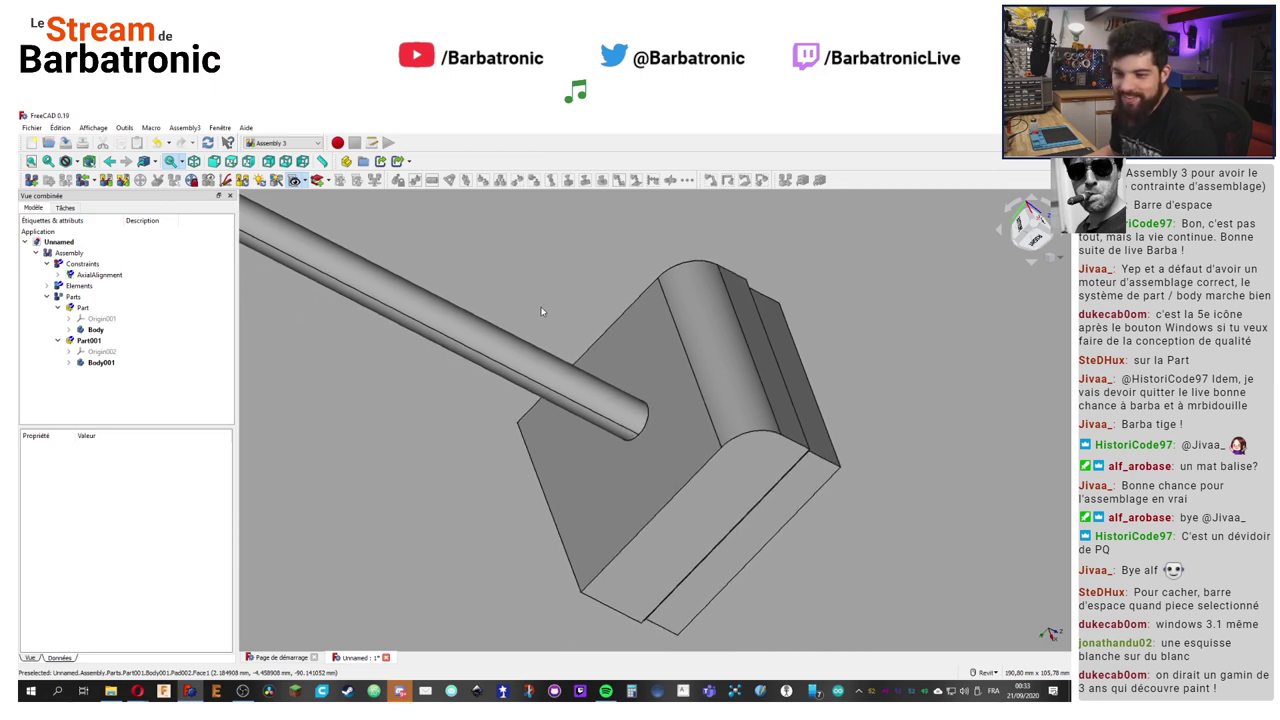
shift+middle_drag(591, 449, 577, 384)
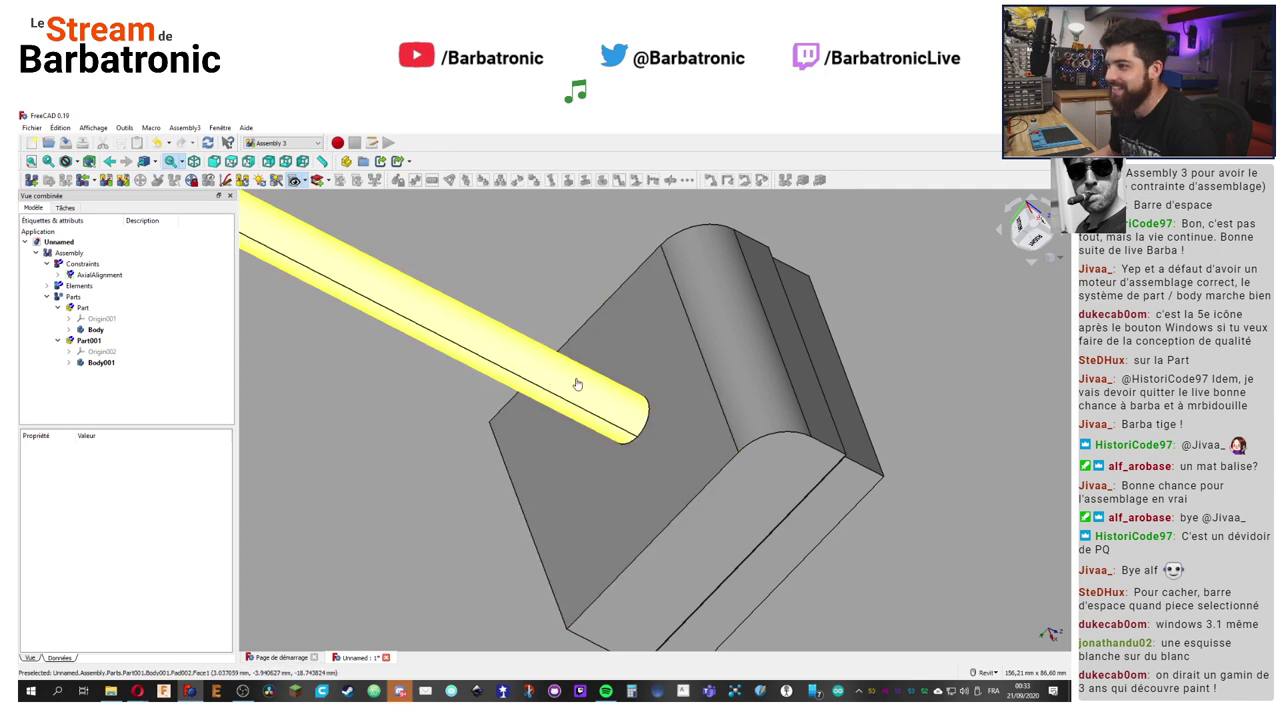
click(577, 384)
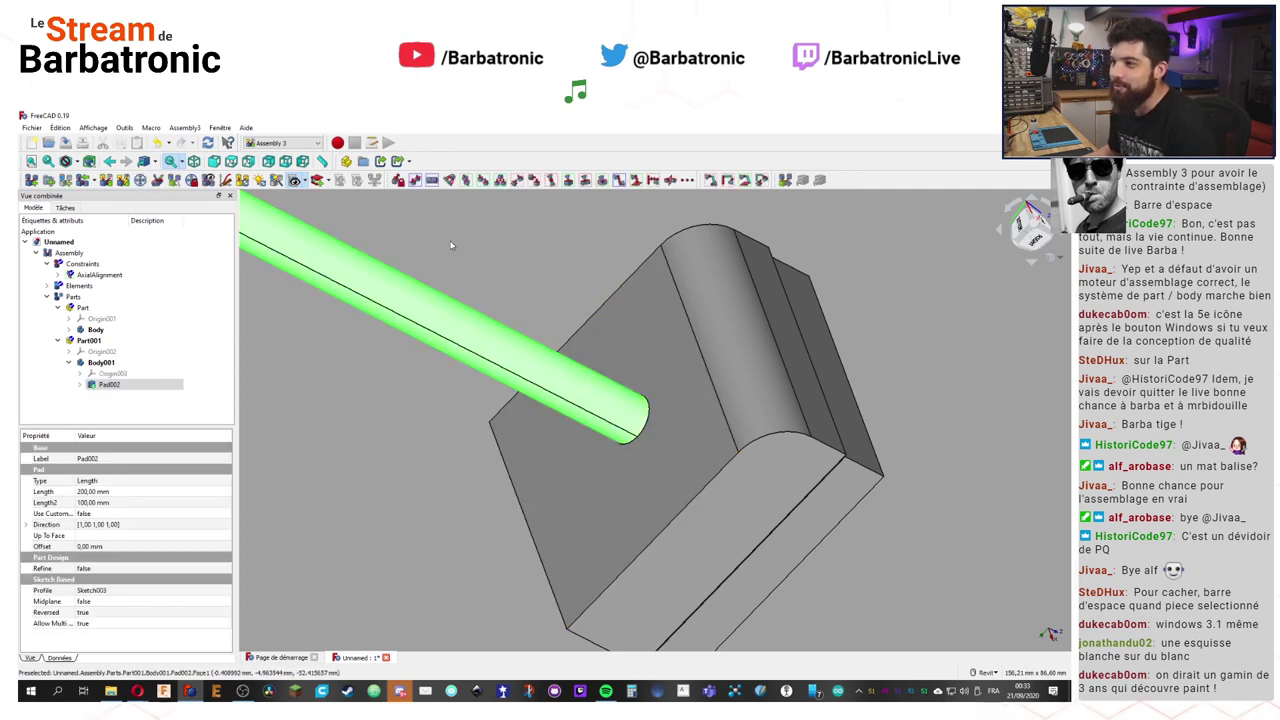
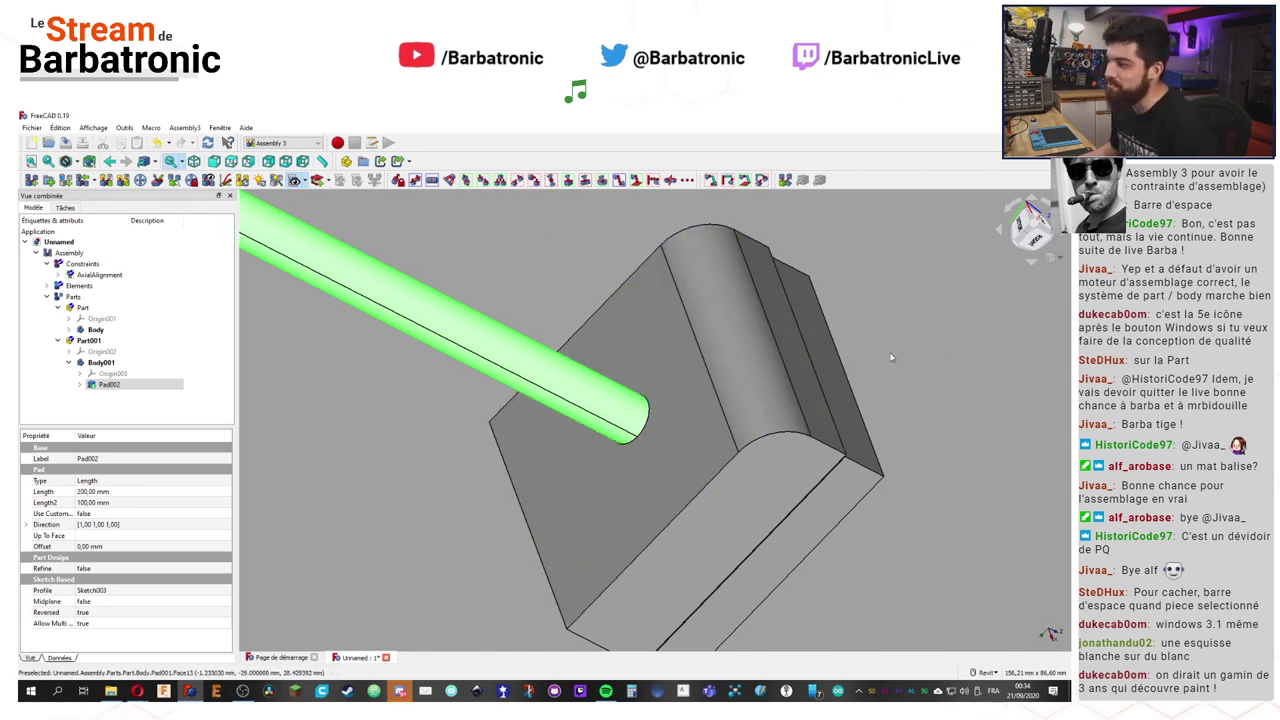
Step: Toggle the block and rod visibility with Space to hide the rod and zoom onto the holed face
click(829, 330)
click(95, 329)
key(space)
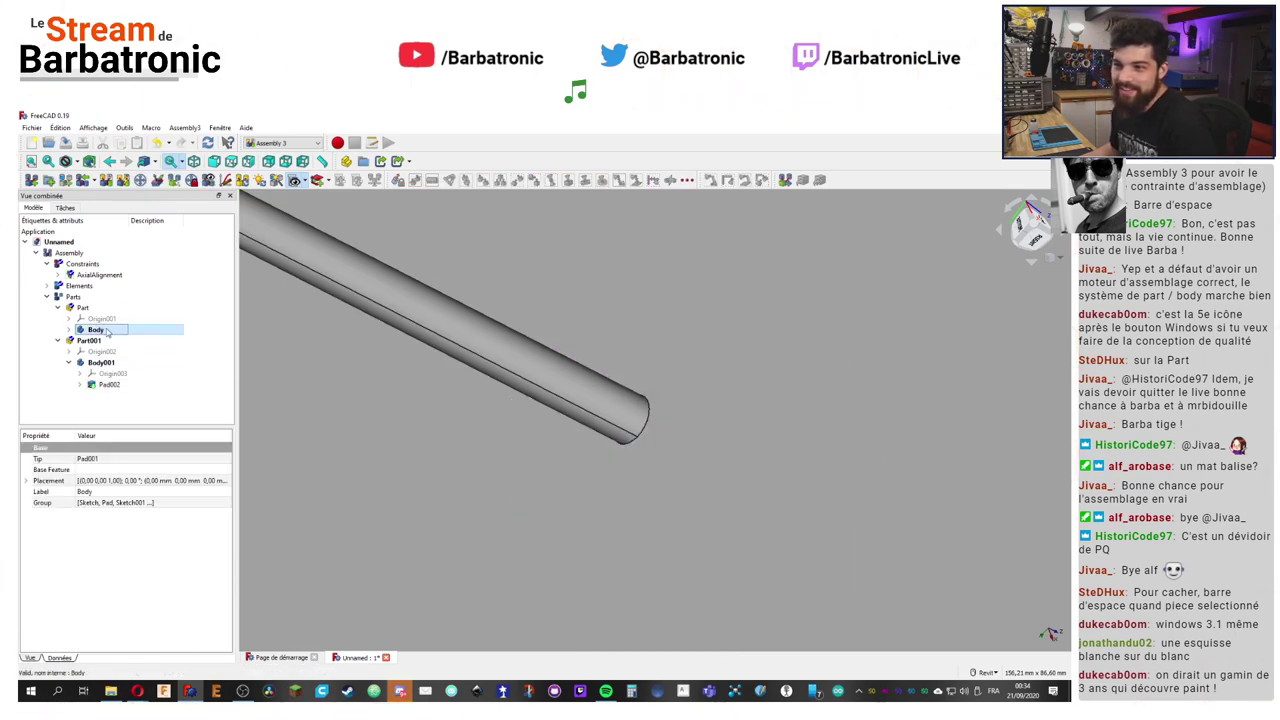
click(595, 279)
click(95, 329)
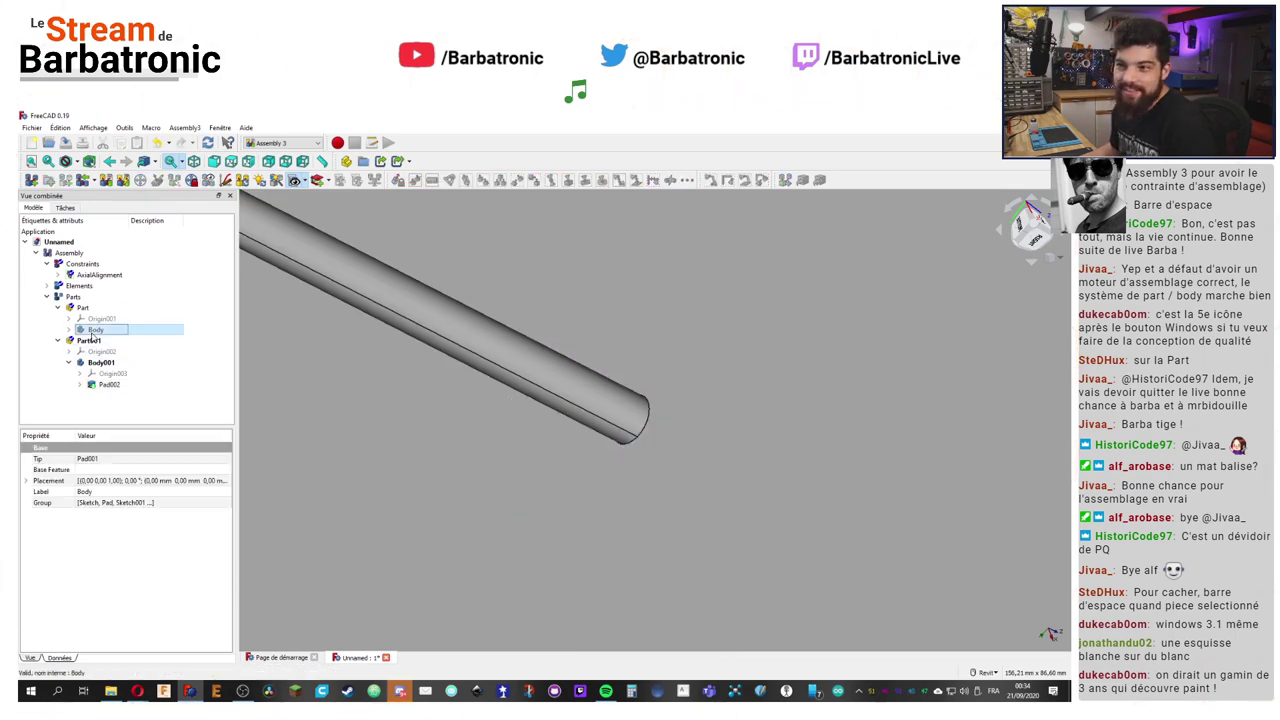
key(space)
click(109, 384)
key(space)
click(442, 402)
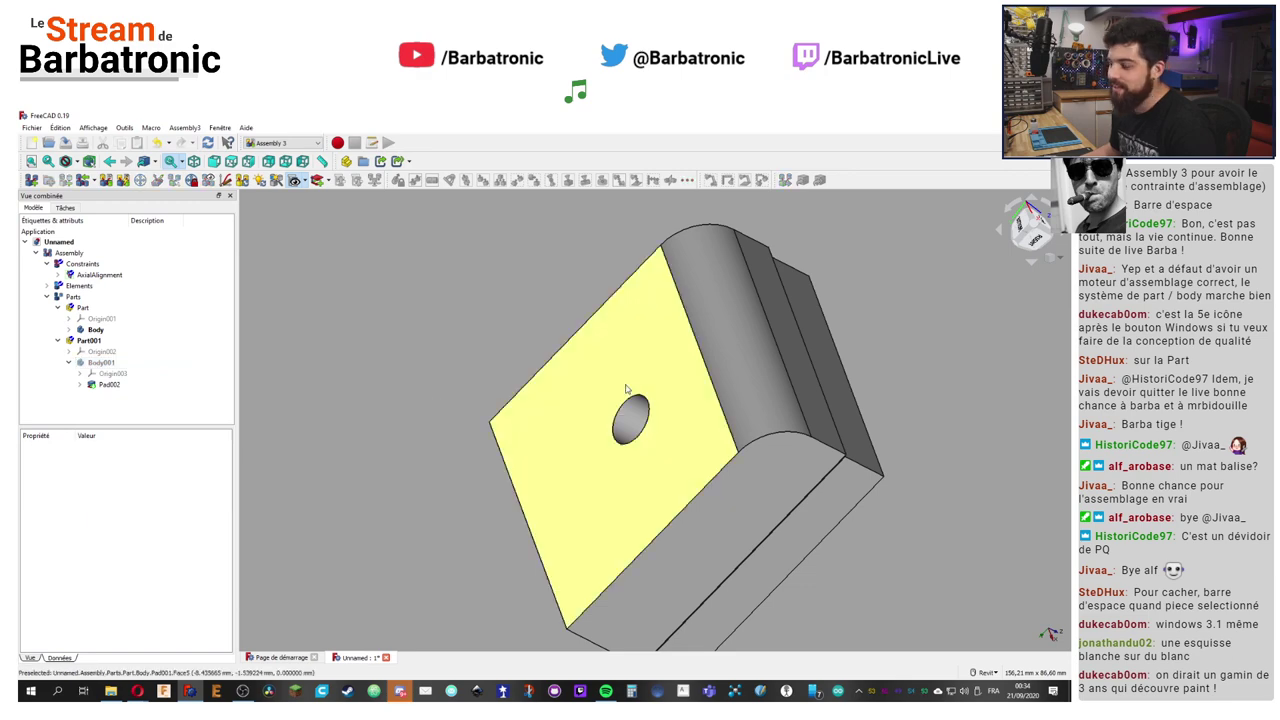
scroll(630, 425, down, 3)
scroll(632, 425, up, 5)
scroll(580, 445, up, 3)
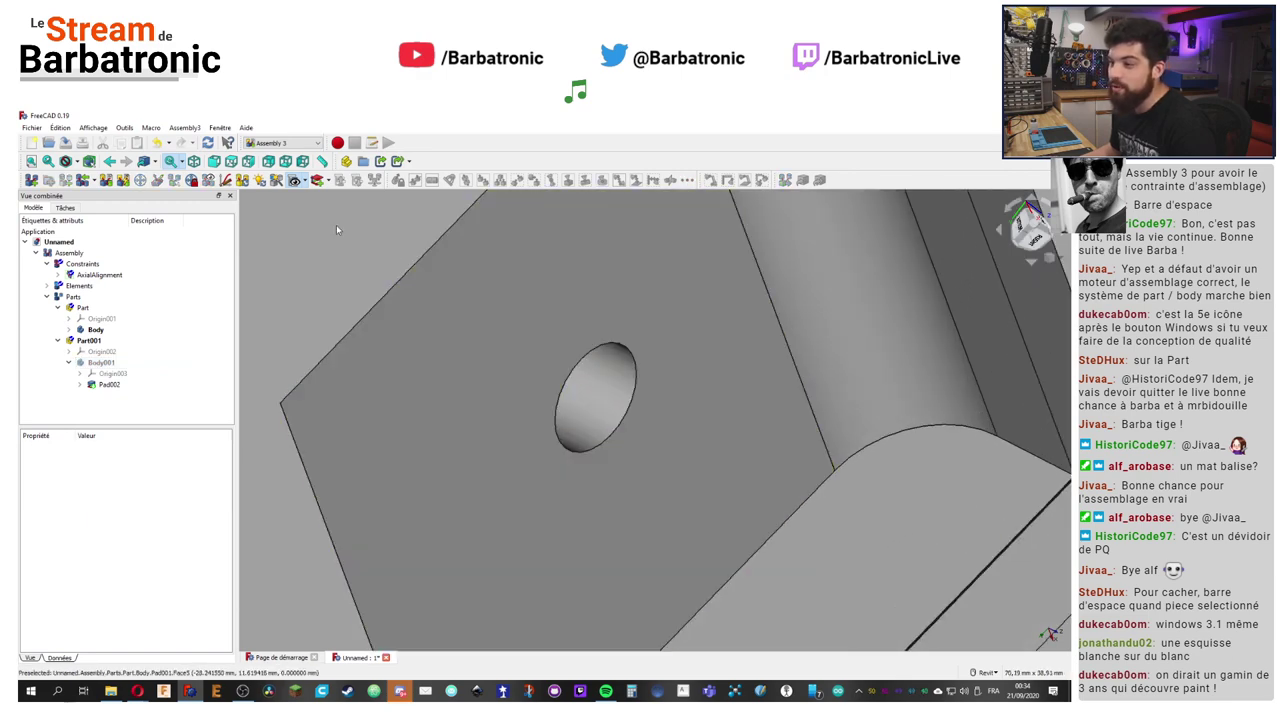
Step: Select the hole's cylindrical face and add an Axial Alignment constraint to it
click(600, 385)
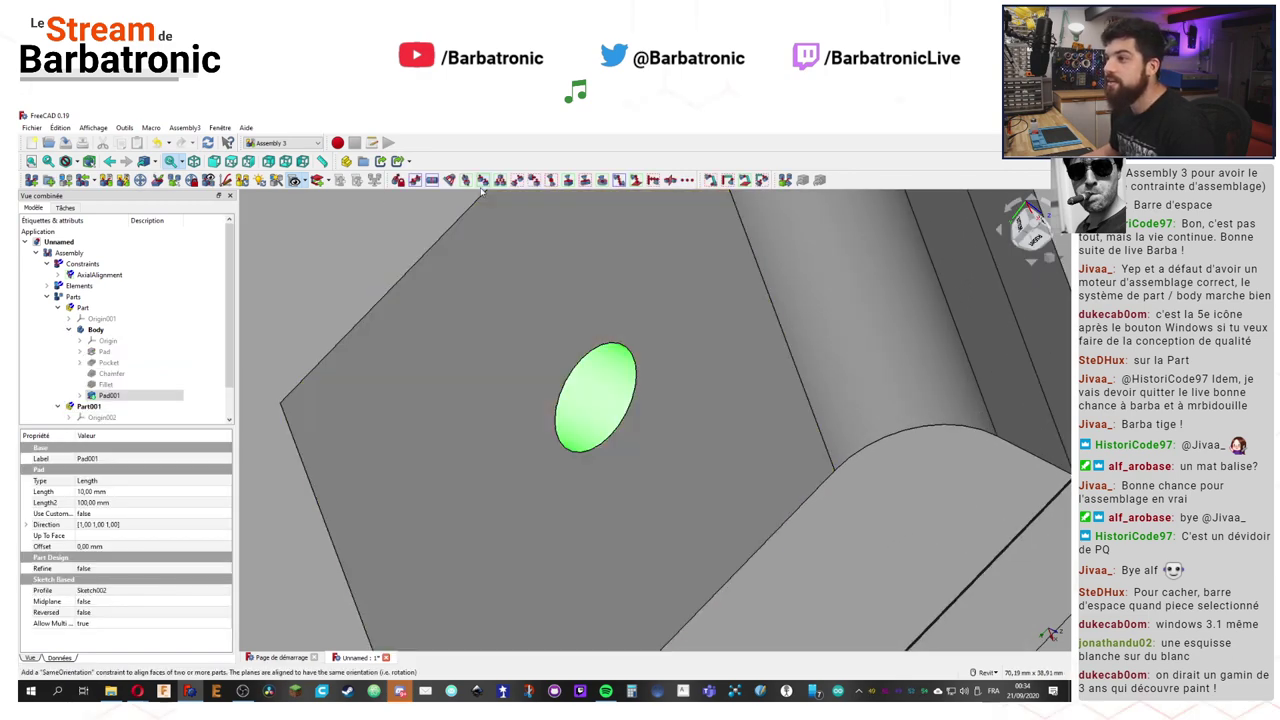
click(465, 180)
scroll(634, 400, up, 3)
scroll(634, 400, down, 3)
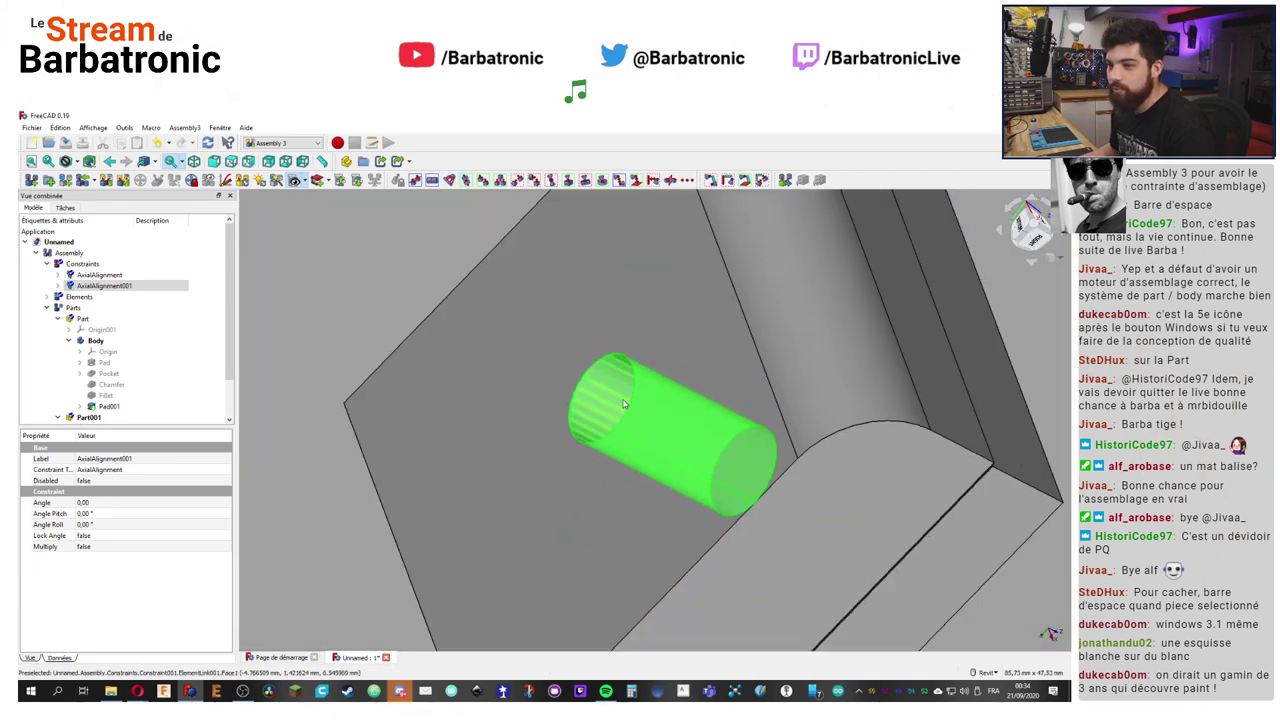
scroll(110, 405, down, 1)
Step: Collapse Body001 and expand AxialAlignment and AxialAlignment001 in the tree to show their elements
click(100, 397)
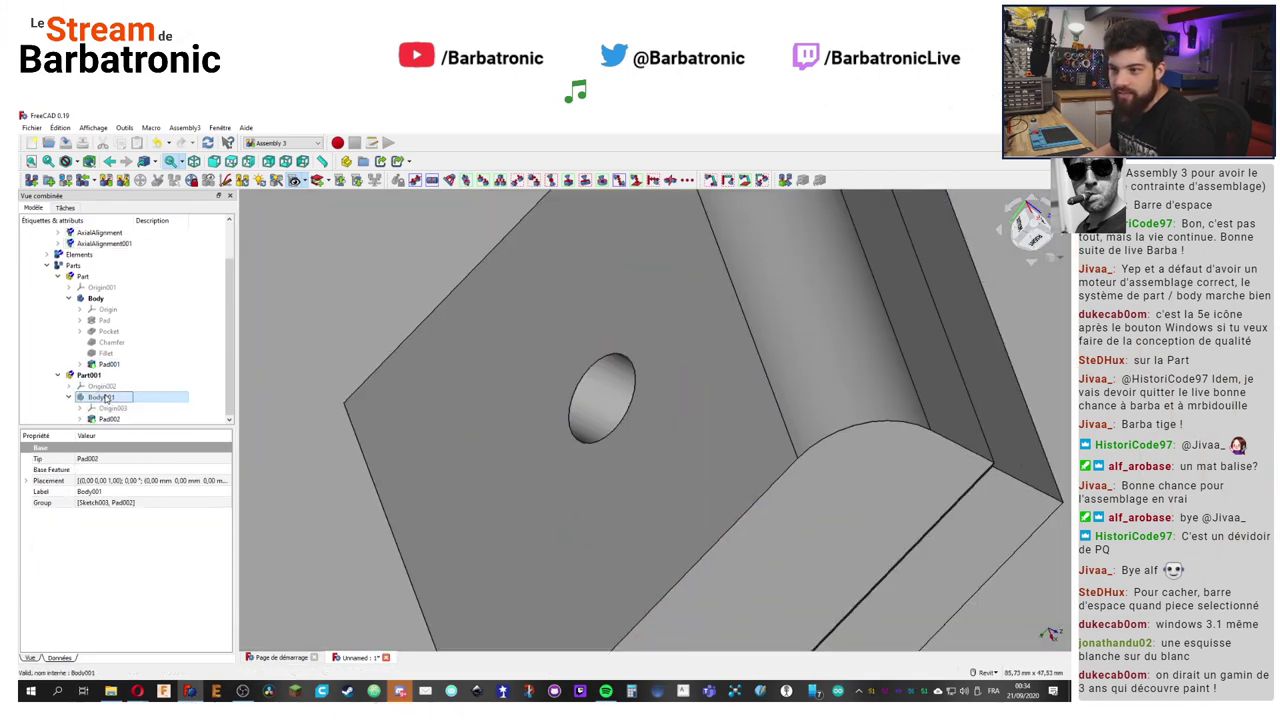
click(71, 398)
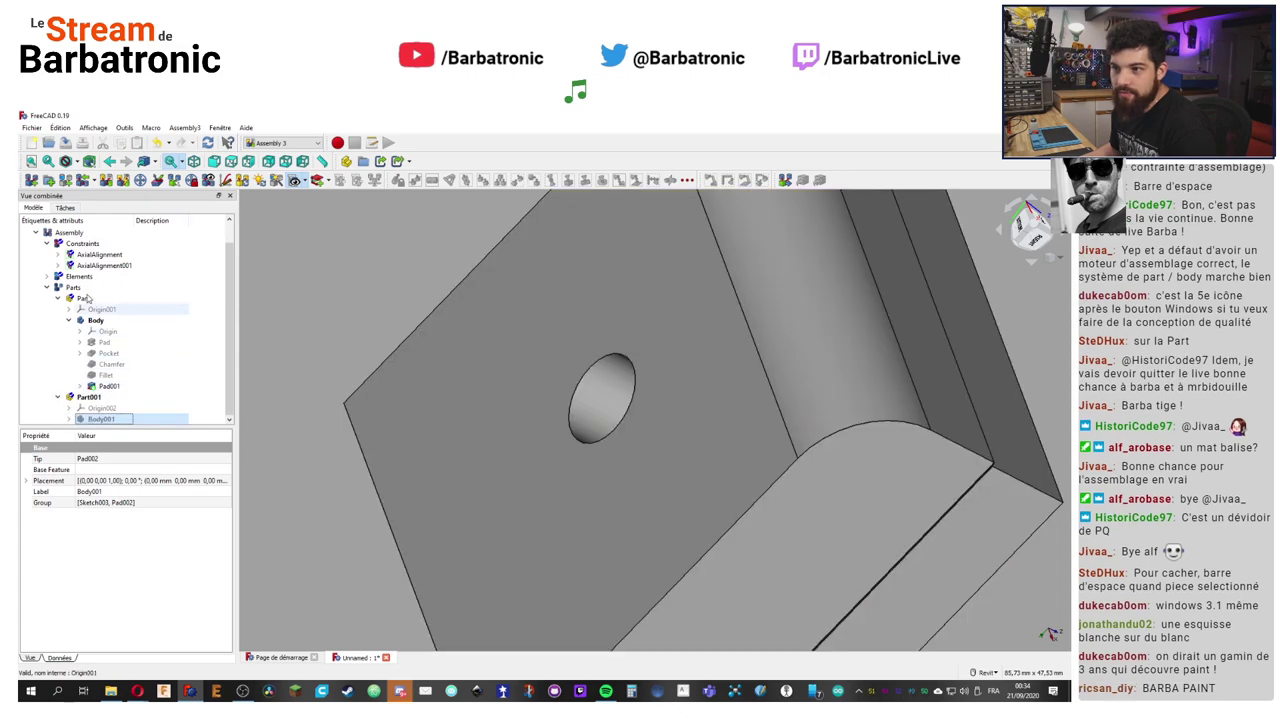
click(70, 254)
click(72, 265)
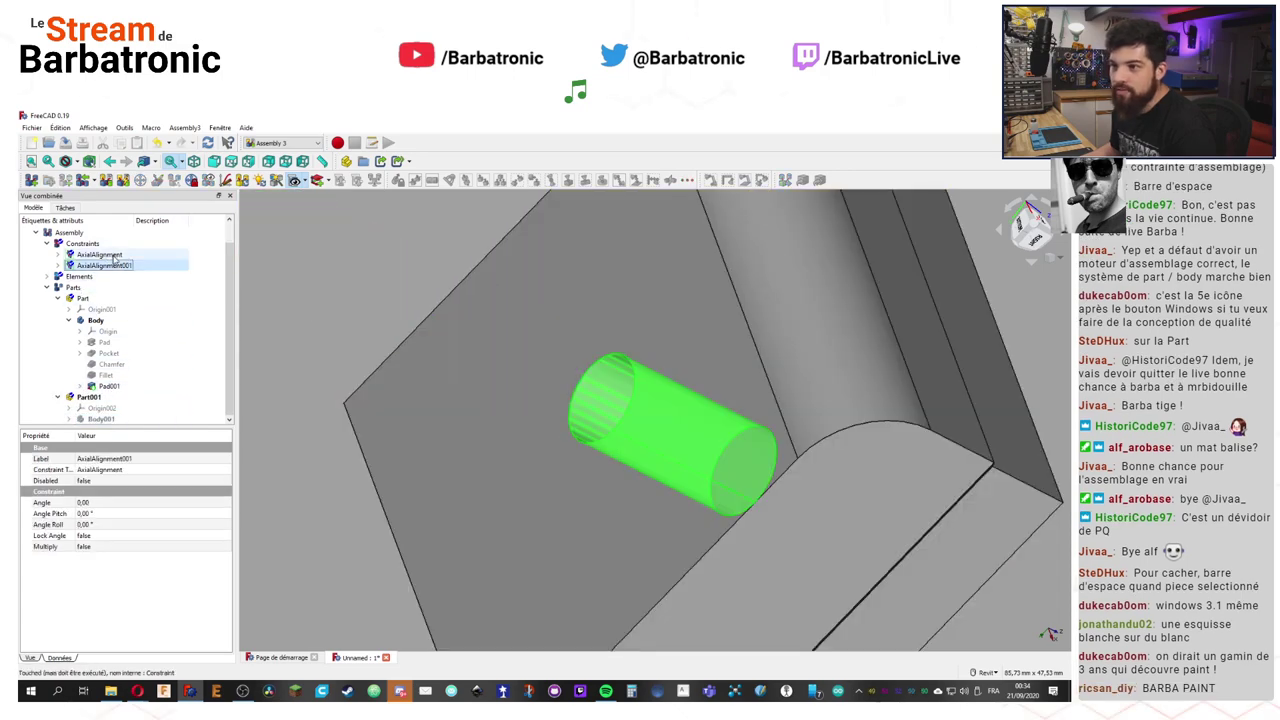
click(67, 255)
click(58, 254)
click(58, 276)
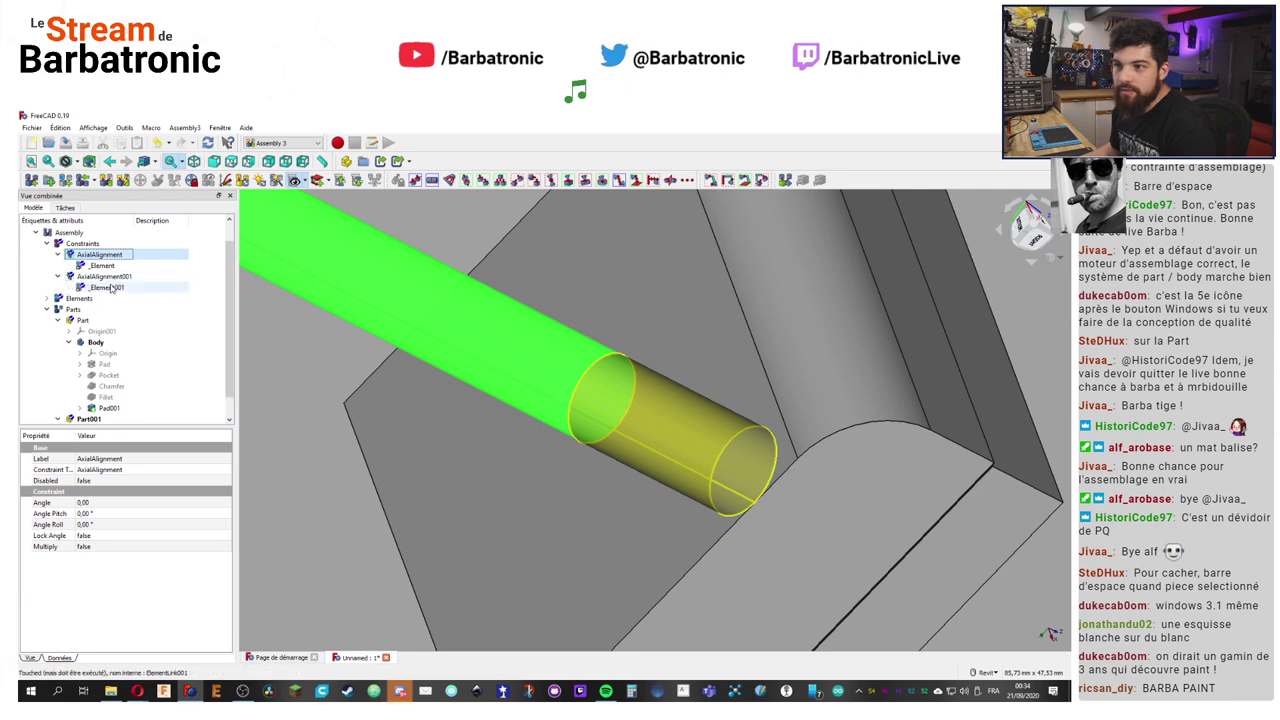
click(110, 277)
scroll(105, 270, up, 1)
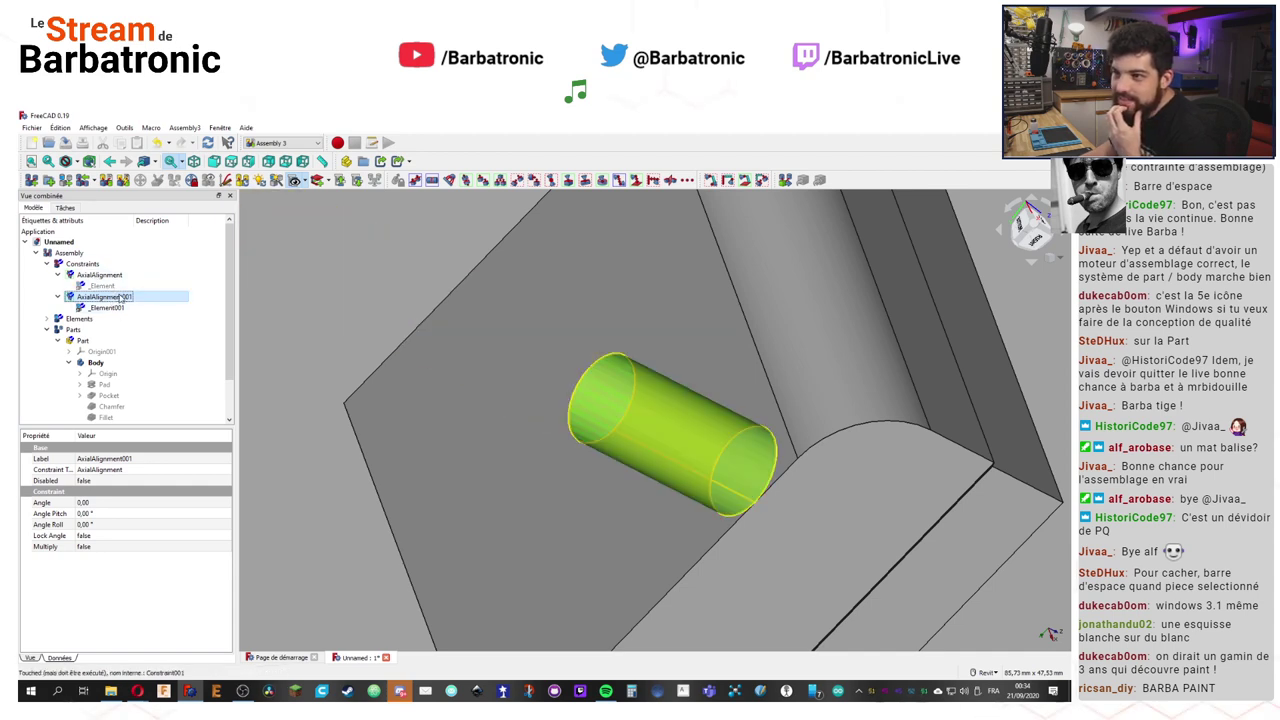
click(100, 275)
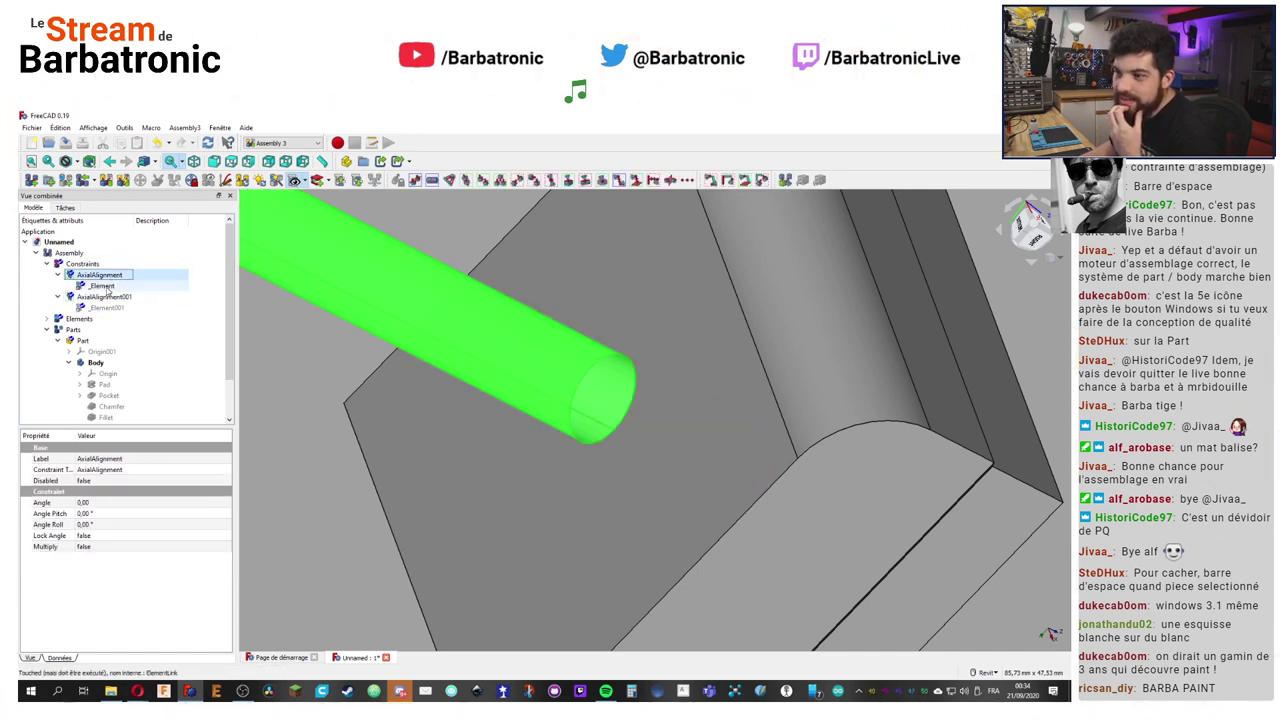
click(103, 287)
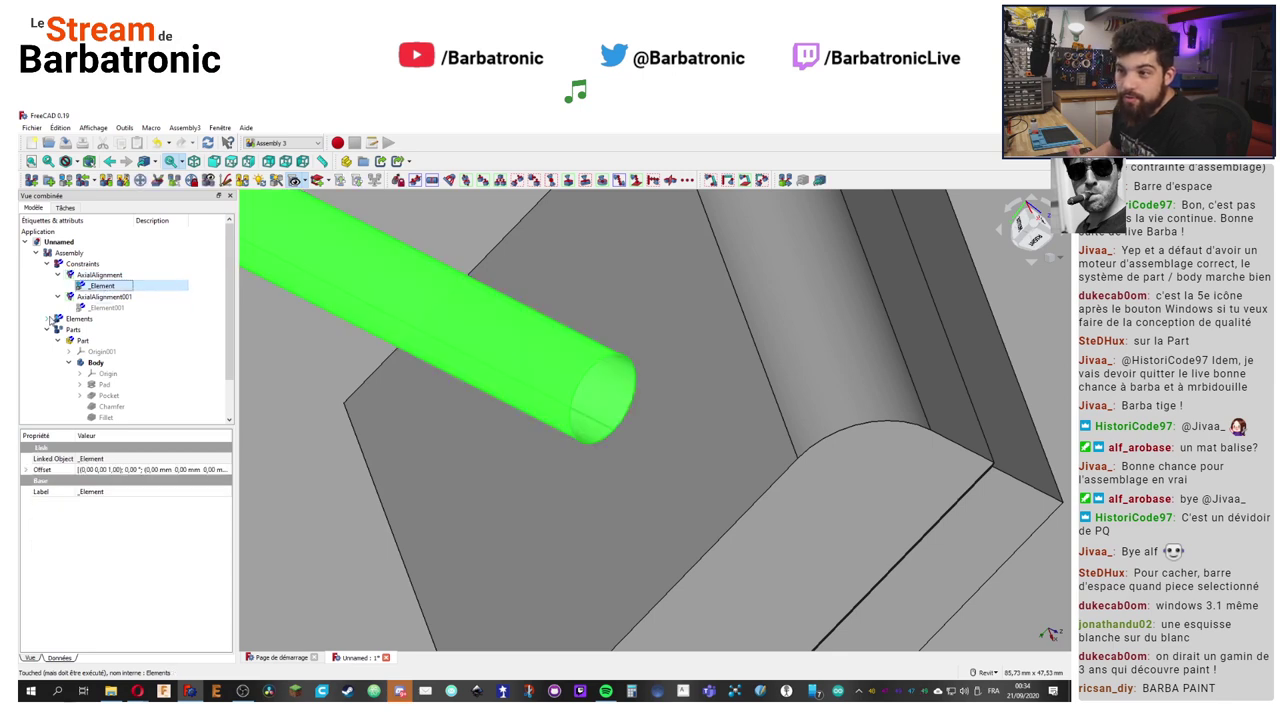
click(47, 318)
click(90, 331)
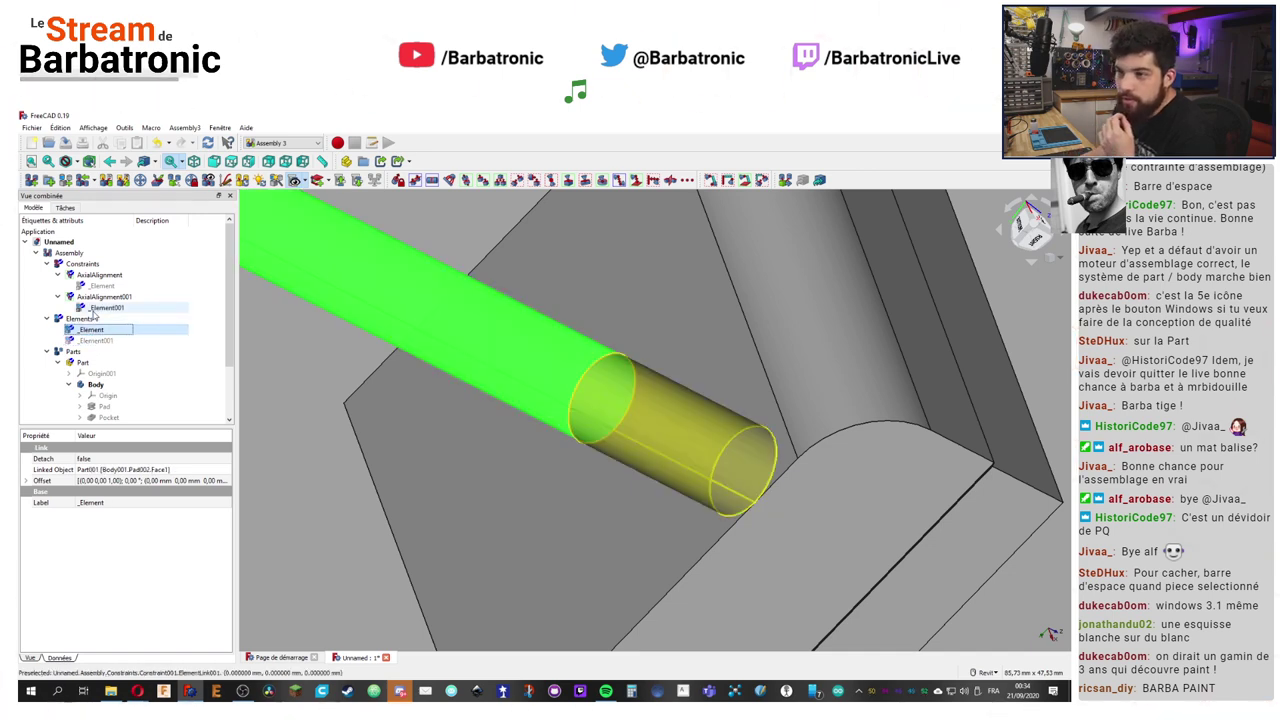
click(57, 362)
click(47, 351)
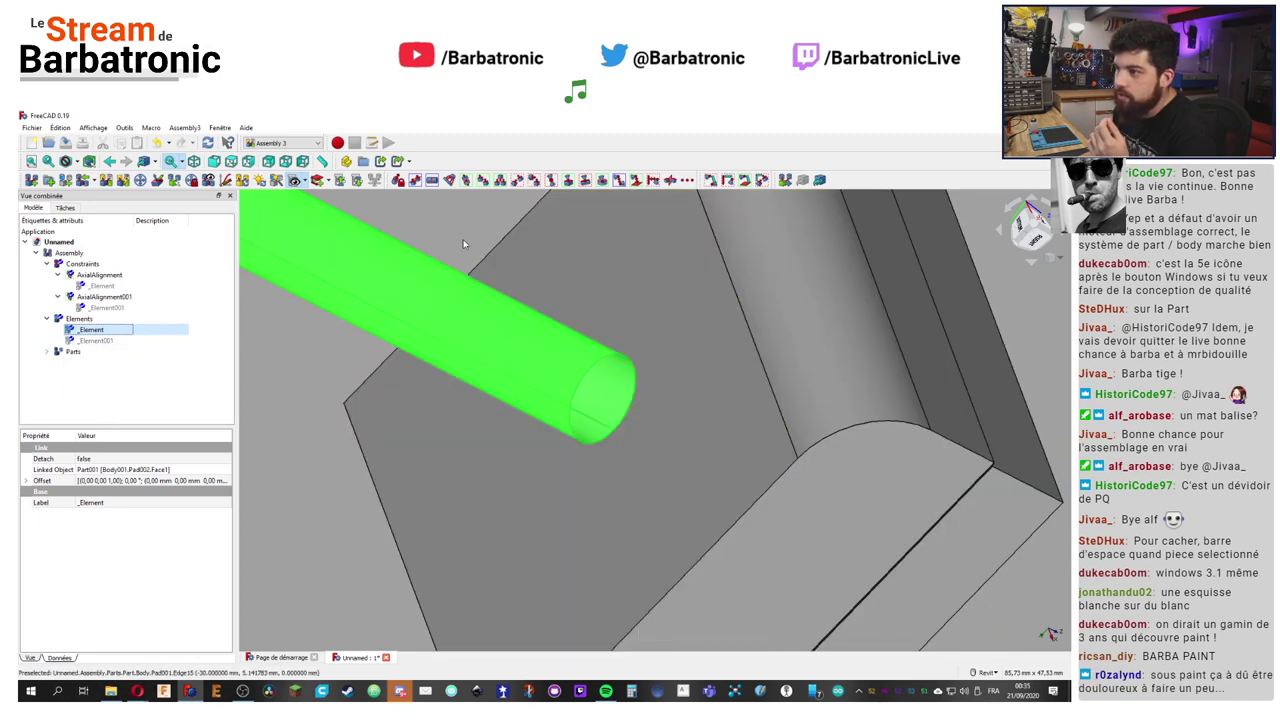
click(463, 252)
click(47, 351)
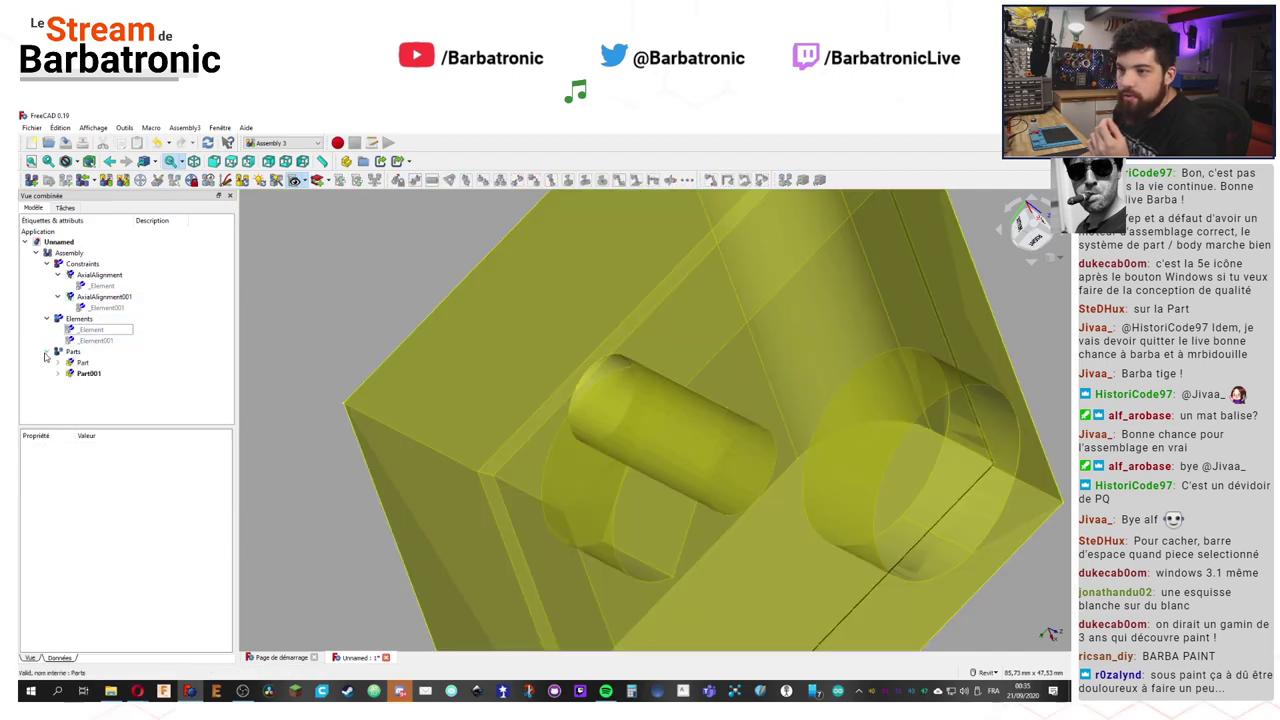
click(82, 396)
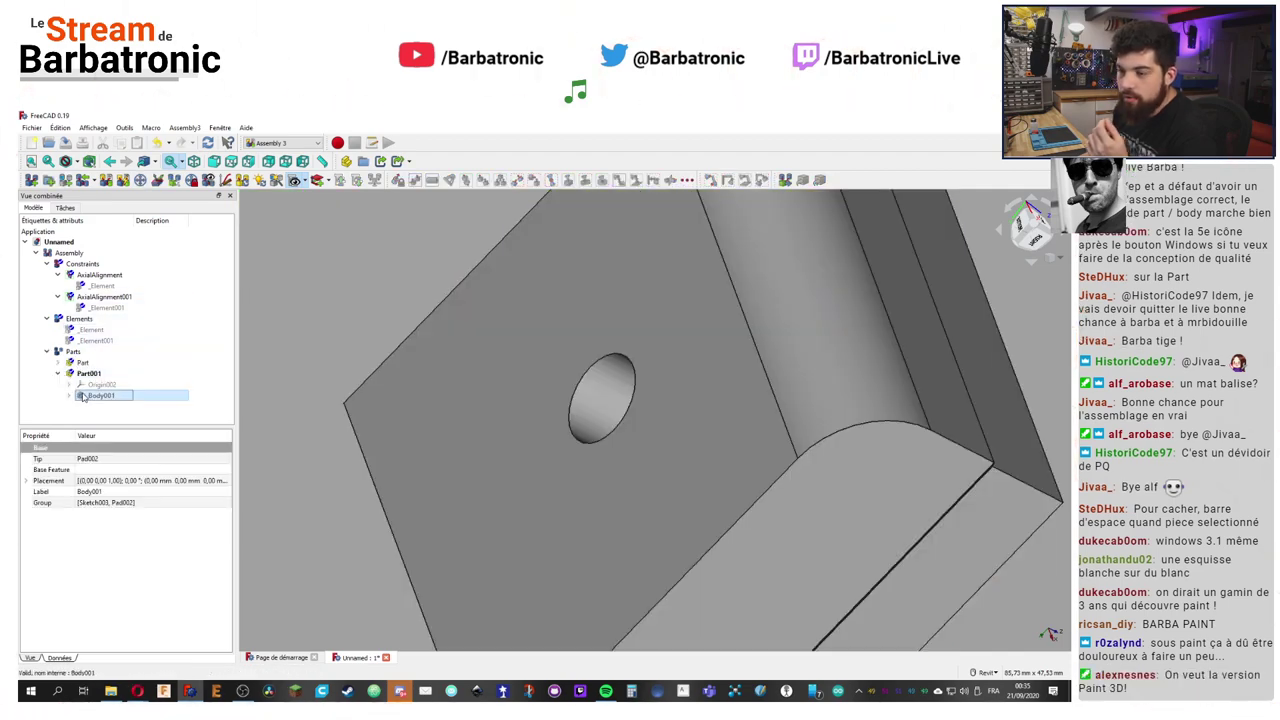
click(47, 351)
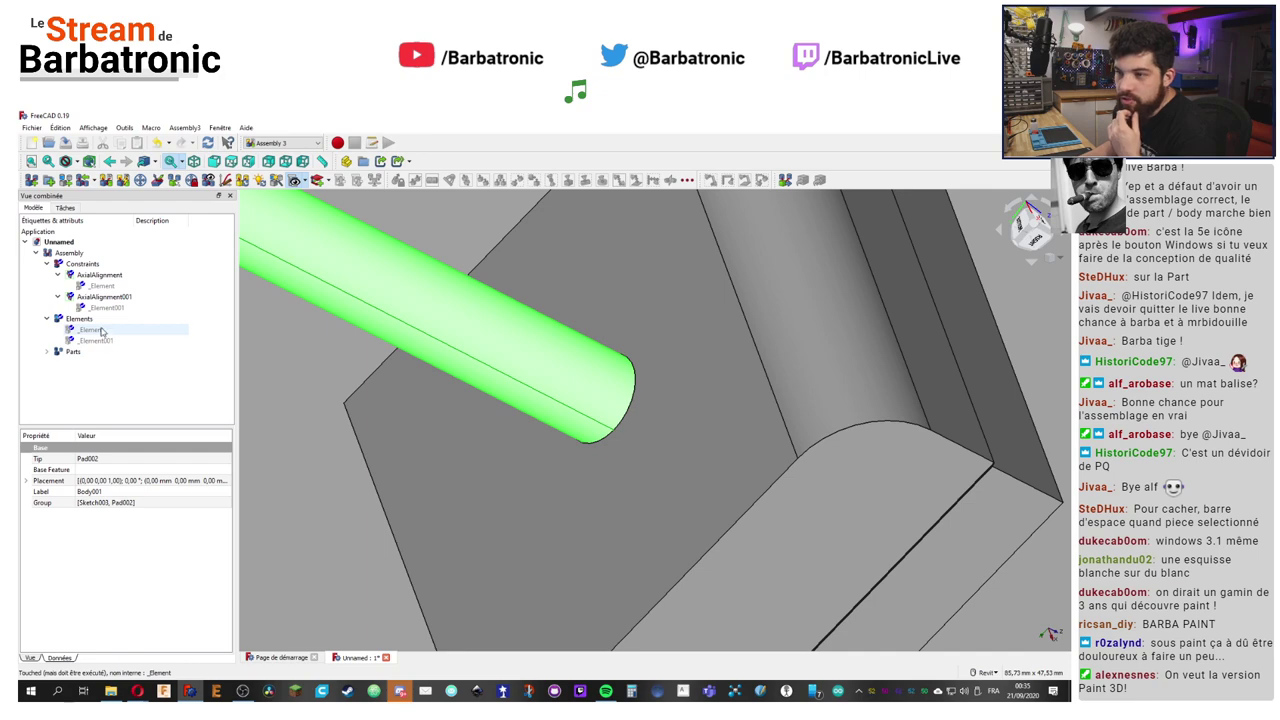
click(442, 210)
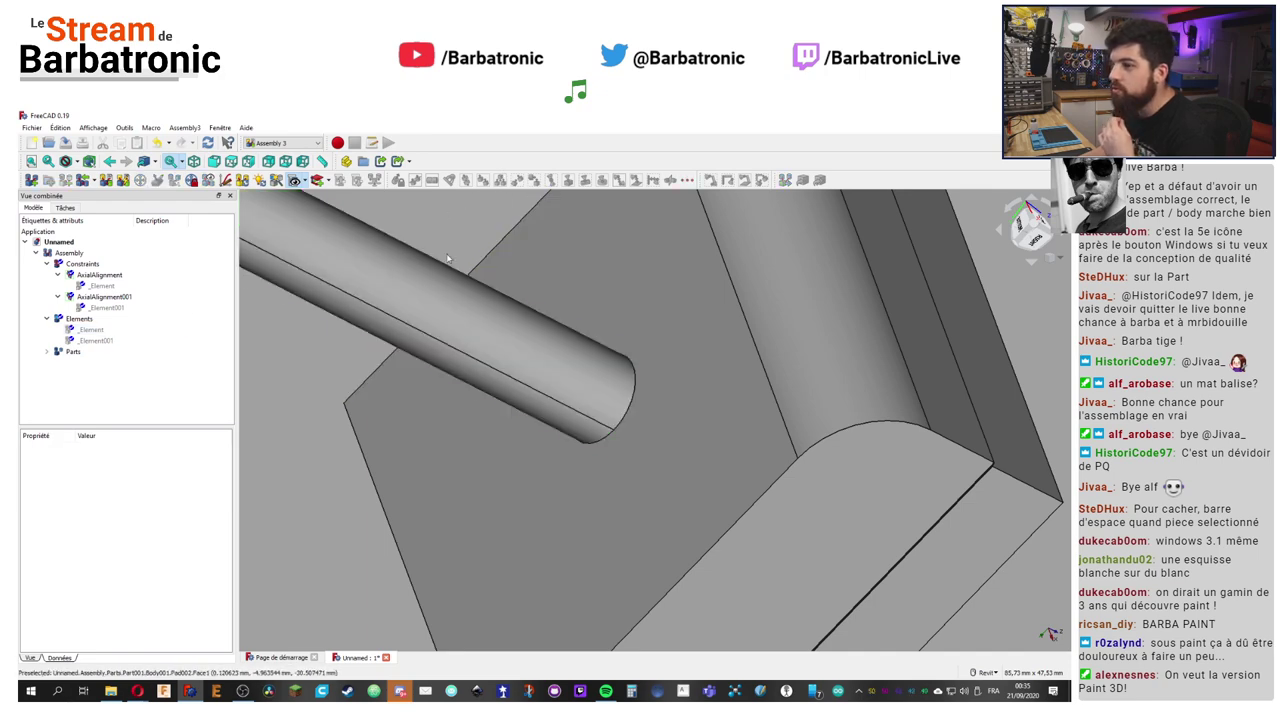
click(100, 341)
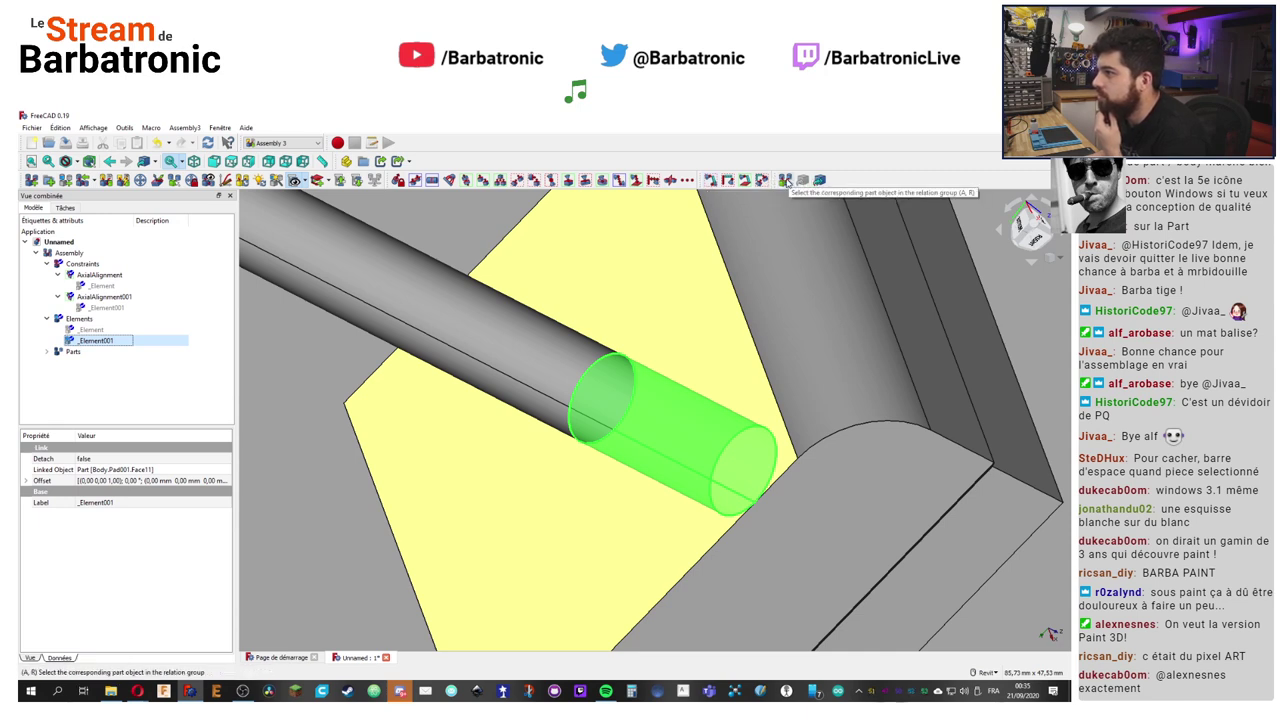
Step: Toggle the extra constraint toolbars, then drag three constraint toolbars down onto a third row
click(686, 180)
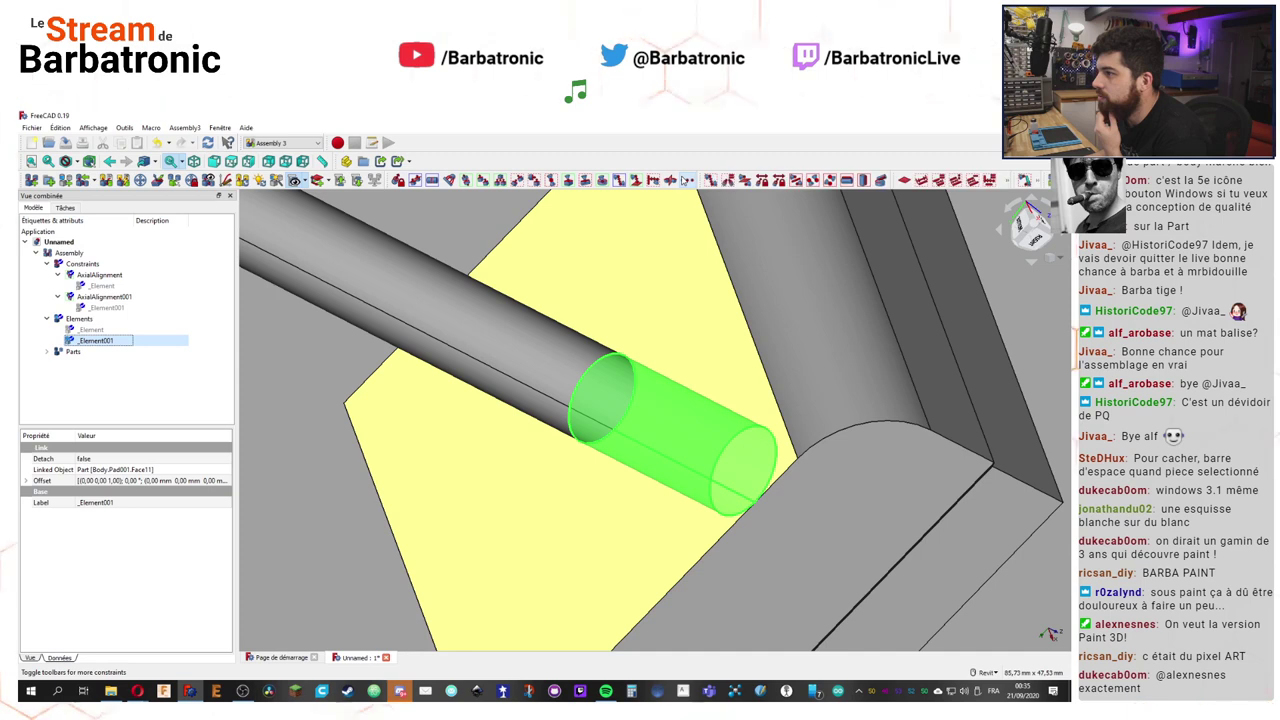
click(686, 180)
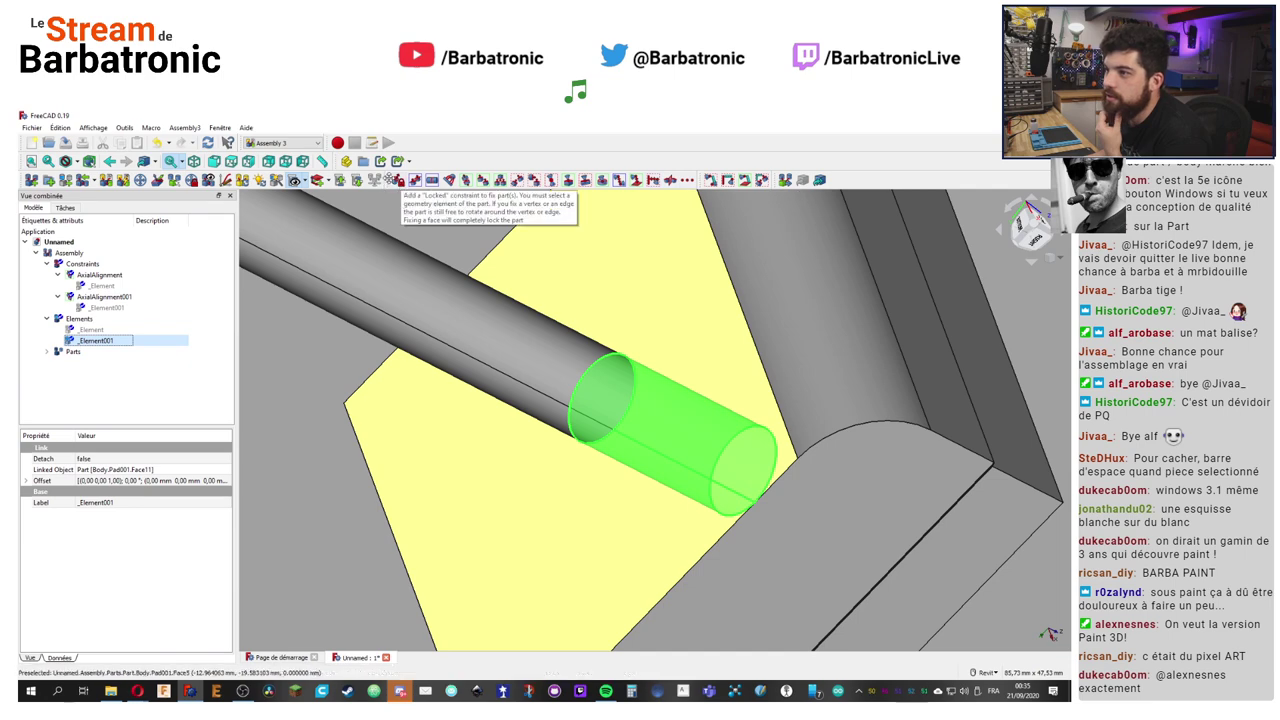
drag(391, 180, 28, 200)
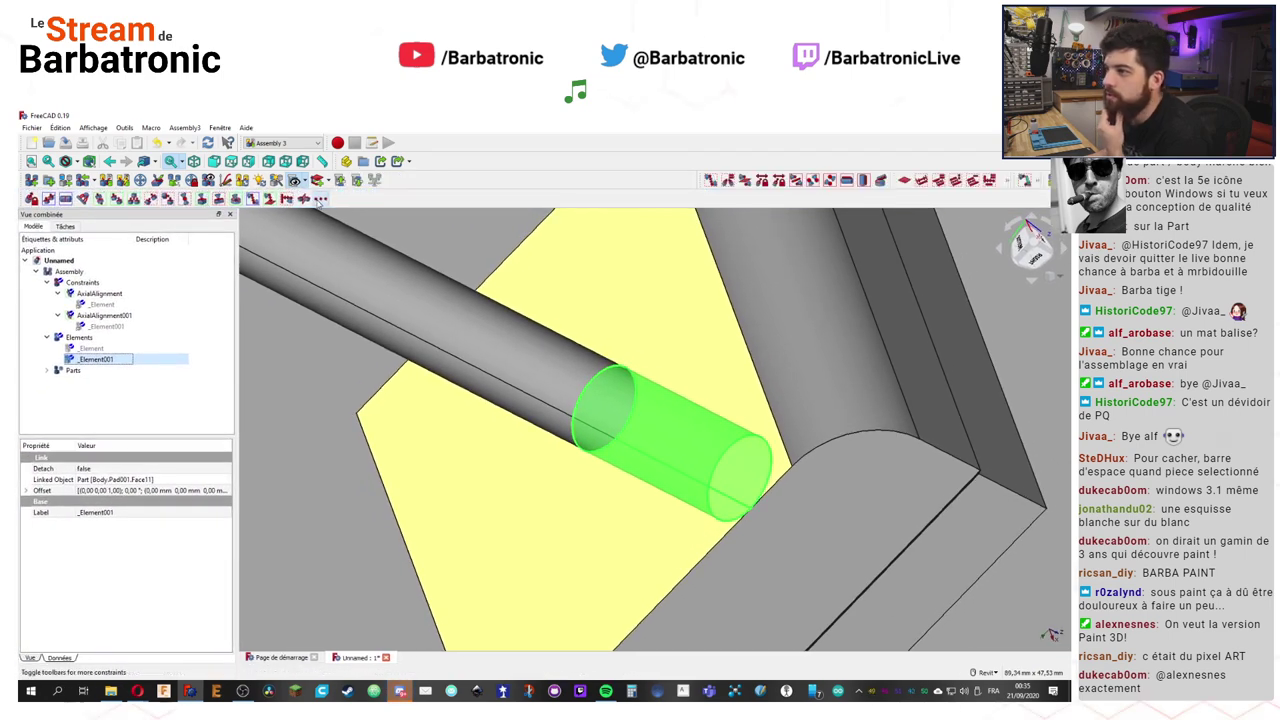
drag(701, 181, 342, 199)
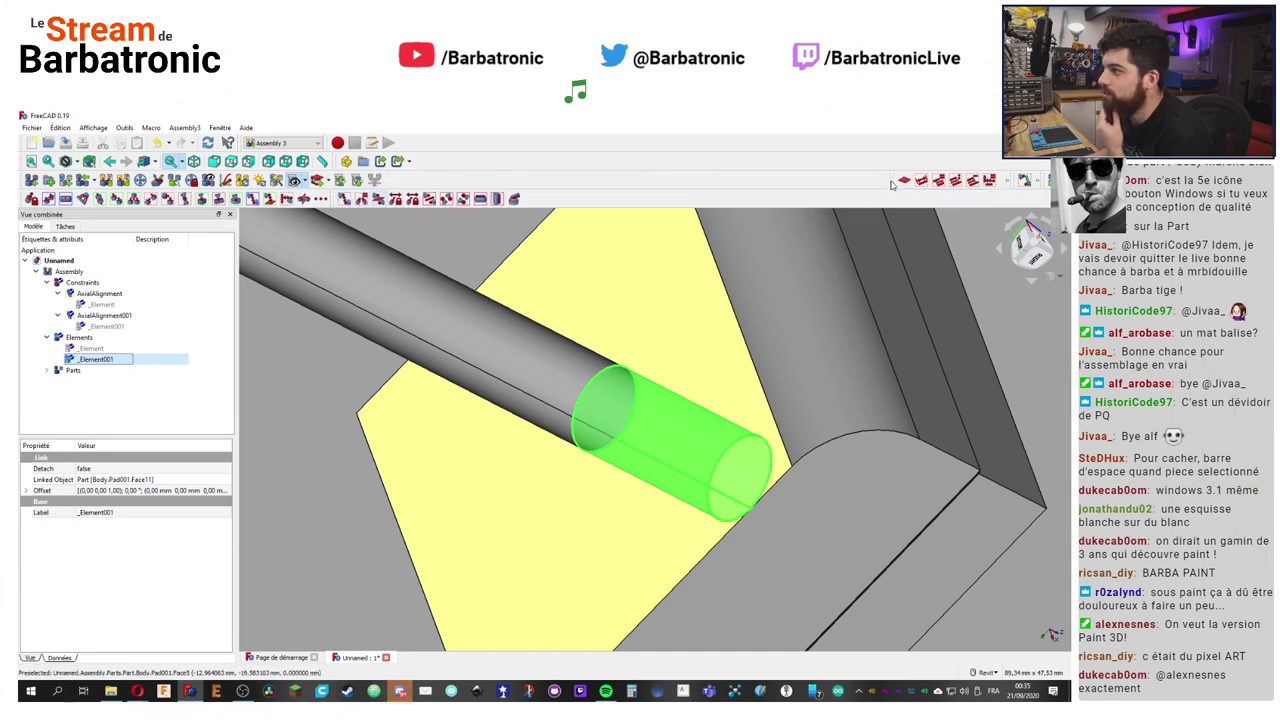
drag(893, 179, 532, 198)
drag(1007, 181, 395, 180)
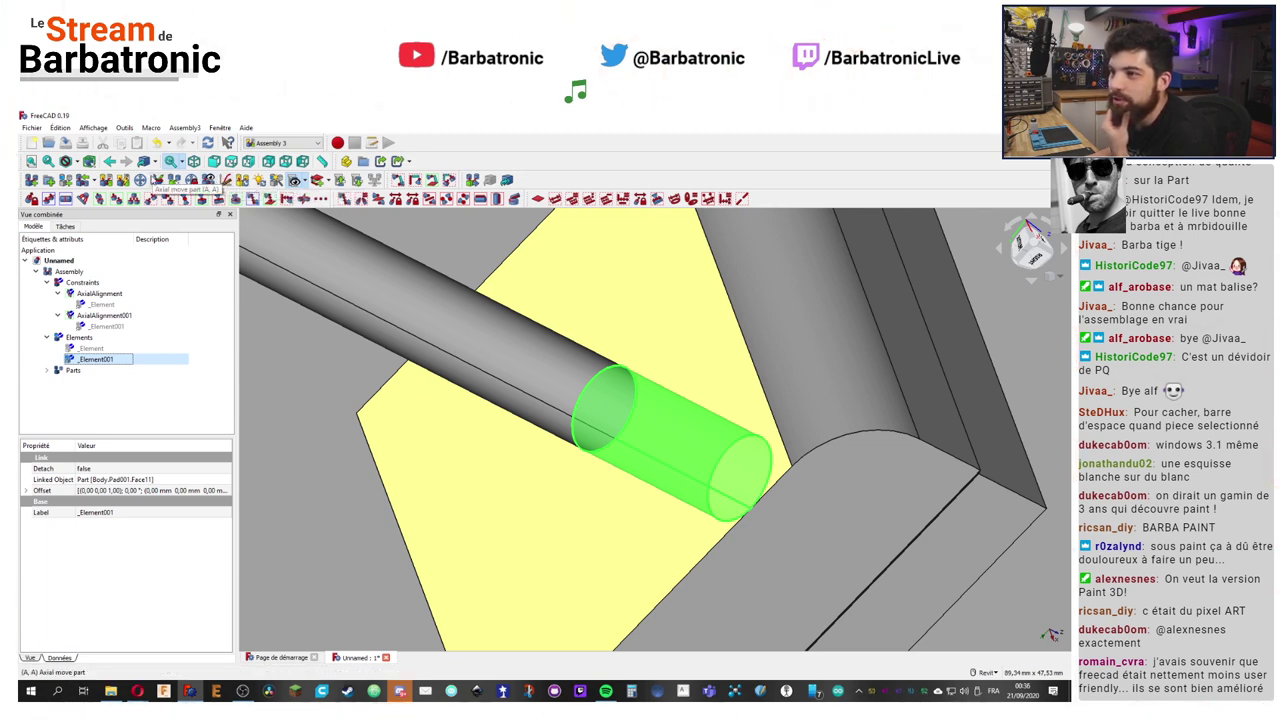
Step: Try Axial move part on the rod, which fails with errors, then zoom to inspect
click(156, 180)
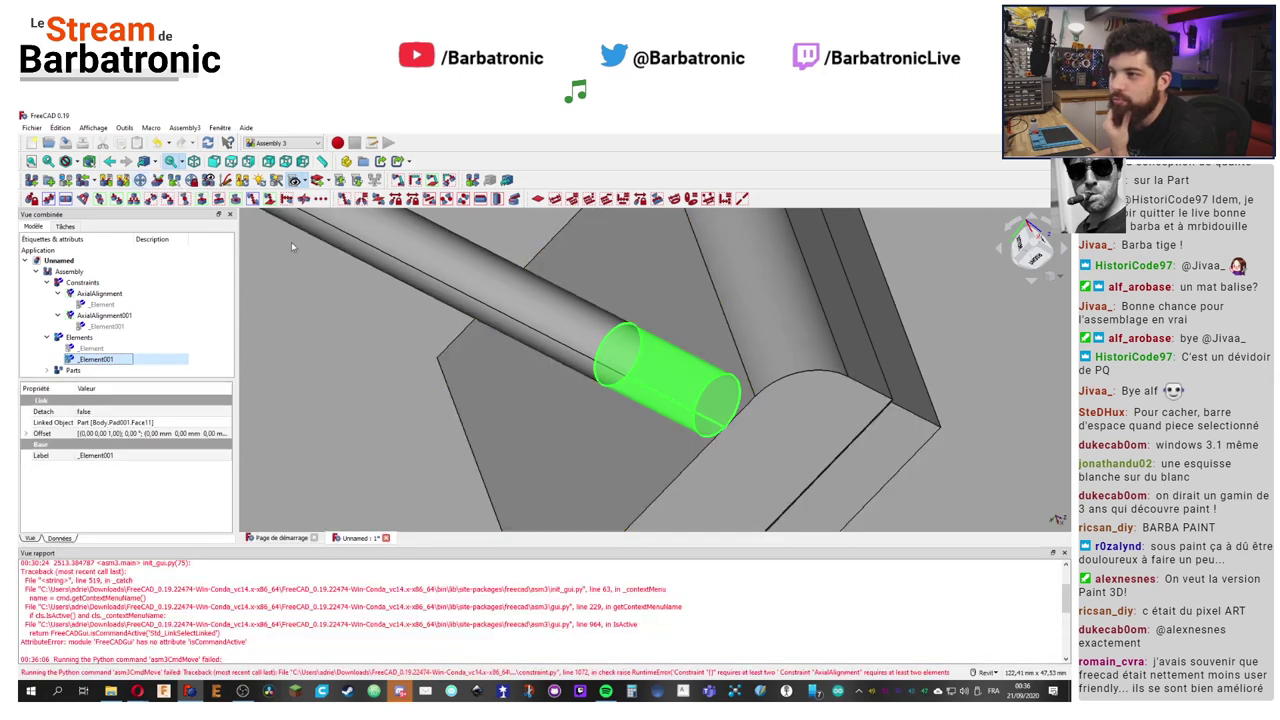
click(326, 282)
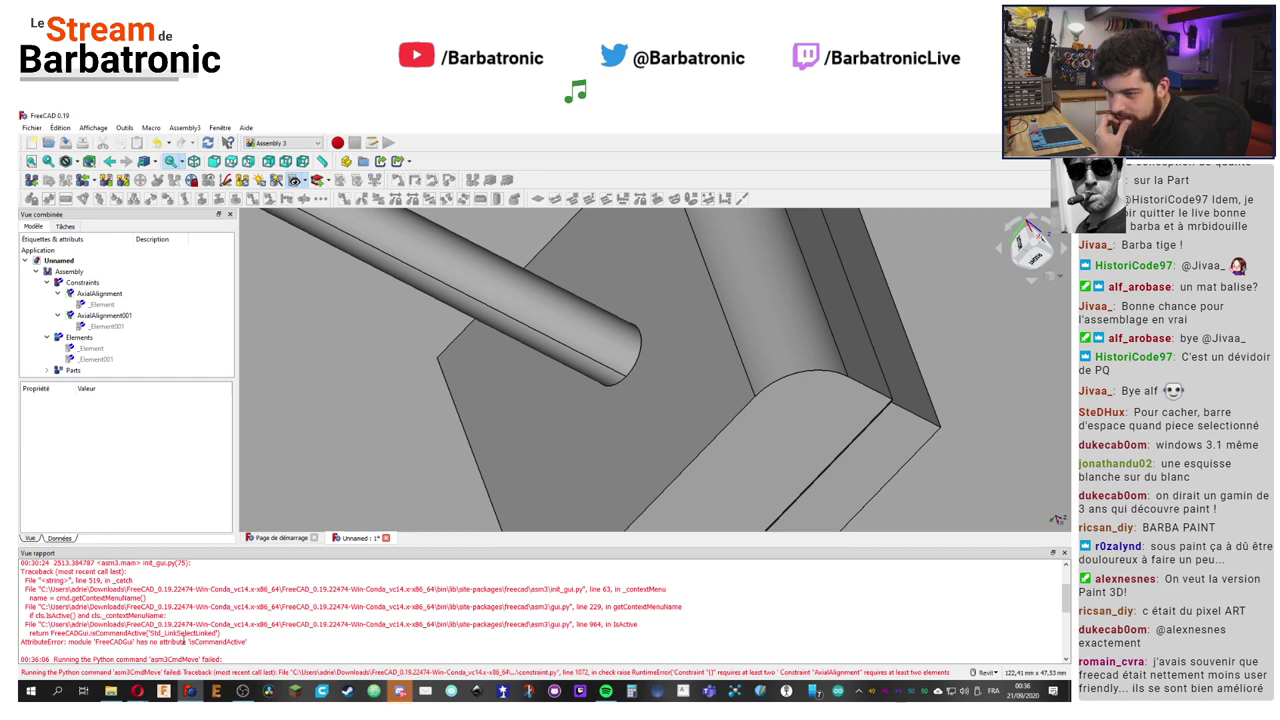
scroll(185, 634, up, 2)
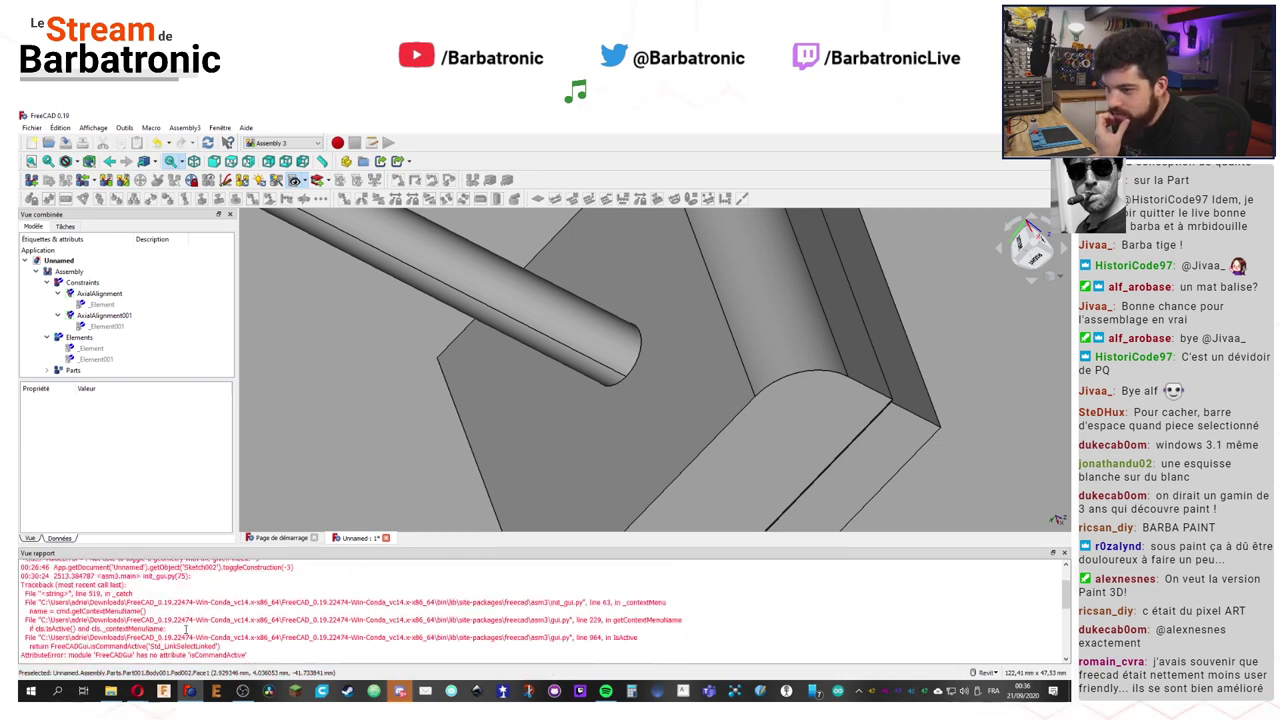
scroll(186, 629, down, 5)
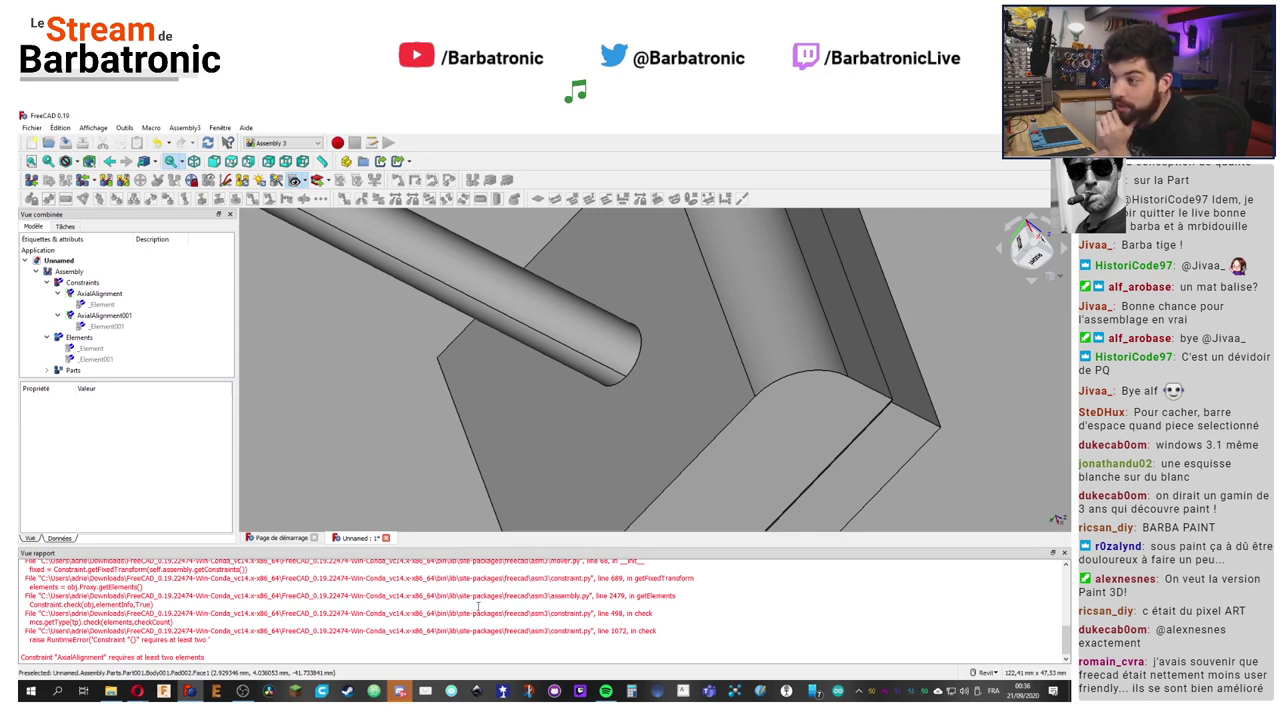
scroll(516, 605, up, 4)
scroll(599, 623, down, 4)
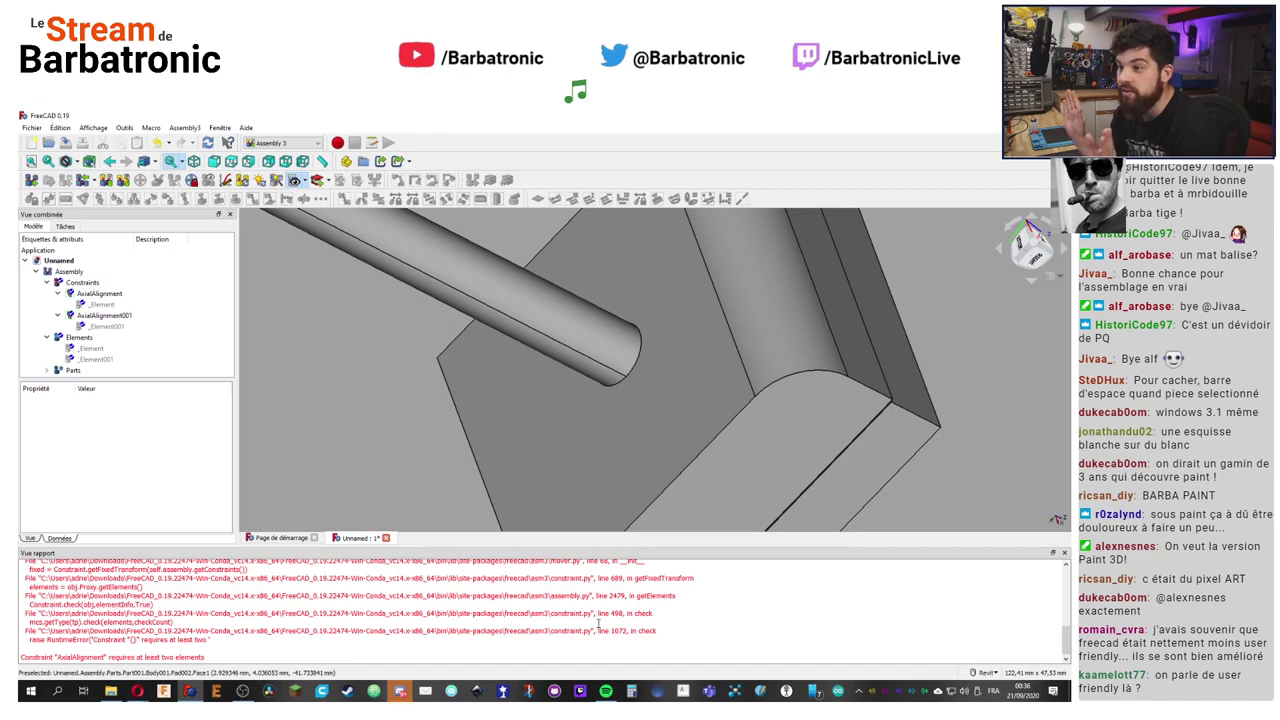
Step: Close the Report view panel, then zoom out and orbit the model to show the block's sides
click(1064, 552)
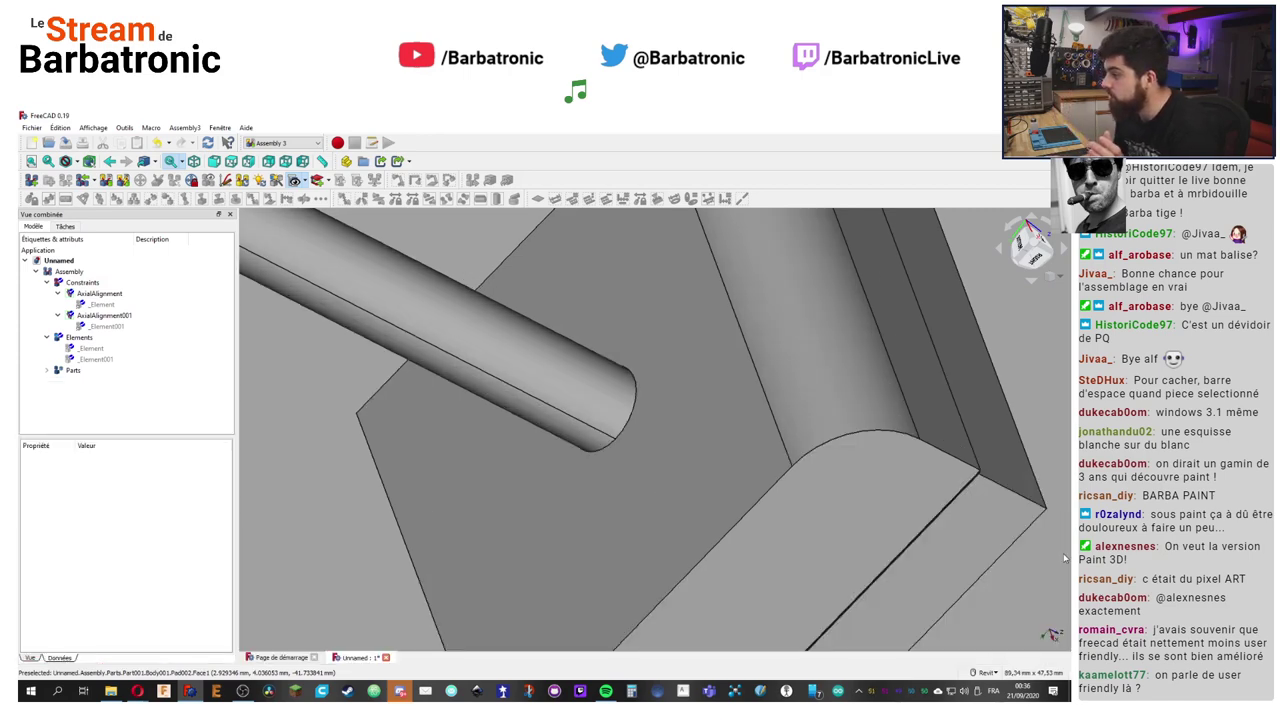
scroll(586, 474, up, 5)
scroll(648, 378, down, 5)
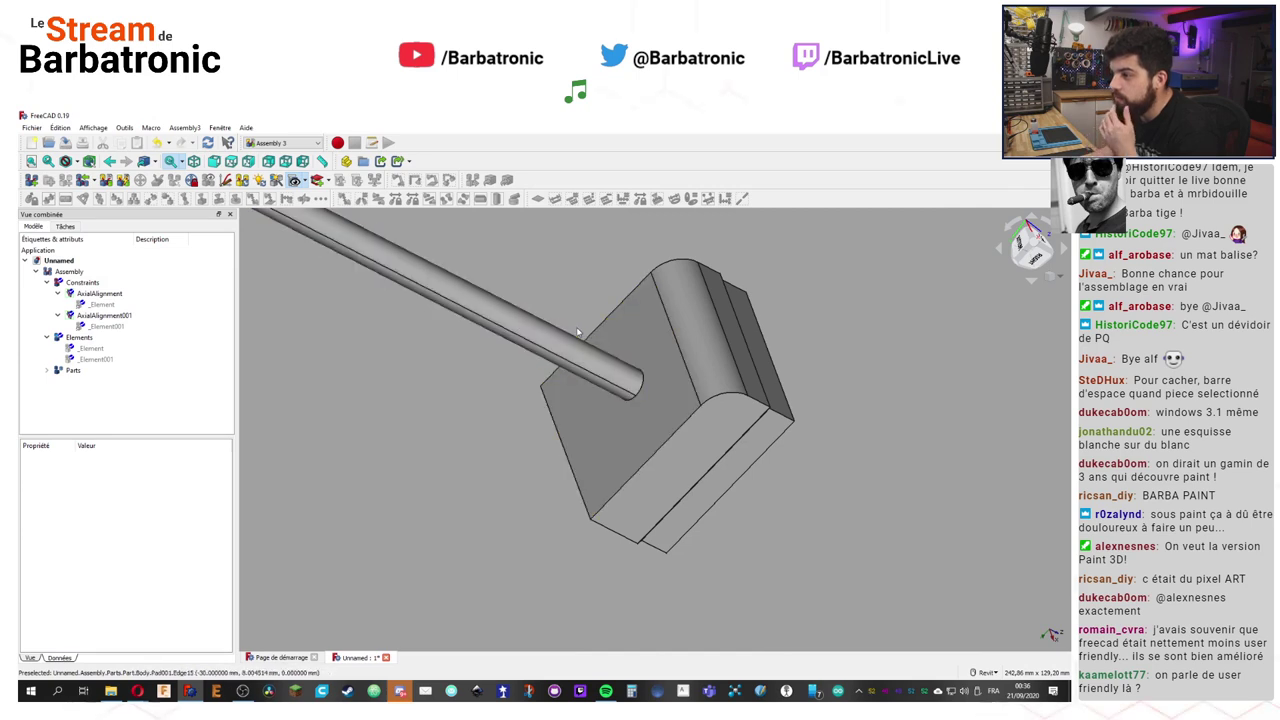
middle_drag(648, 378, 585, 323)
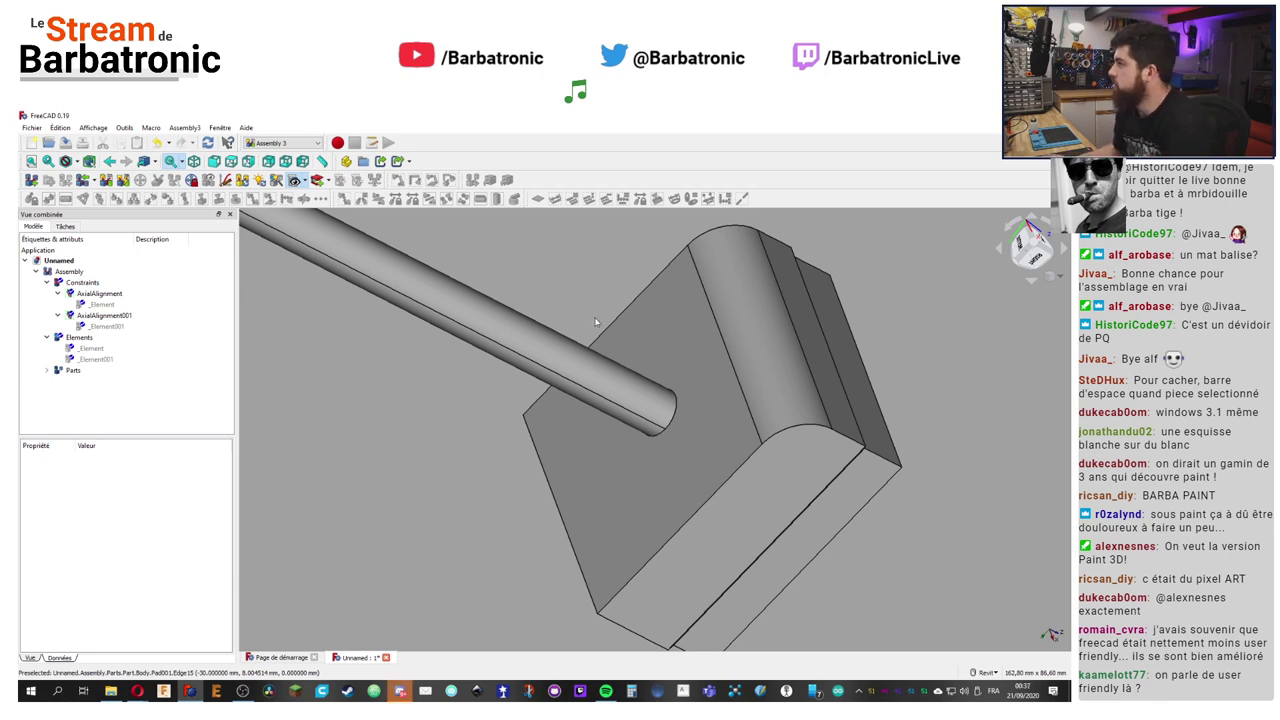
Step: Browse the workbench list and the Assembly3, Macro and Affichage menus, then bring up the workbench dropdown again
click(284, 145)
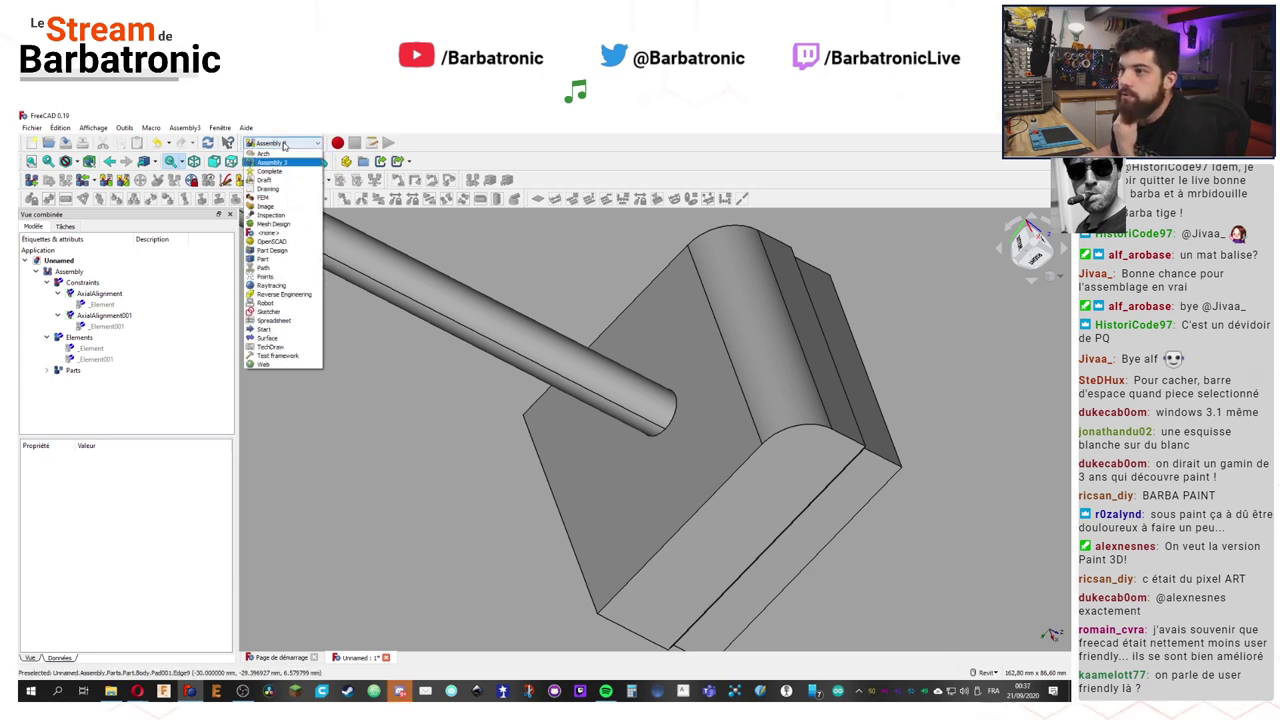
click(464, 140)
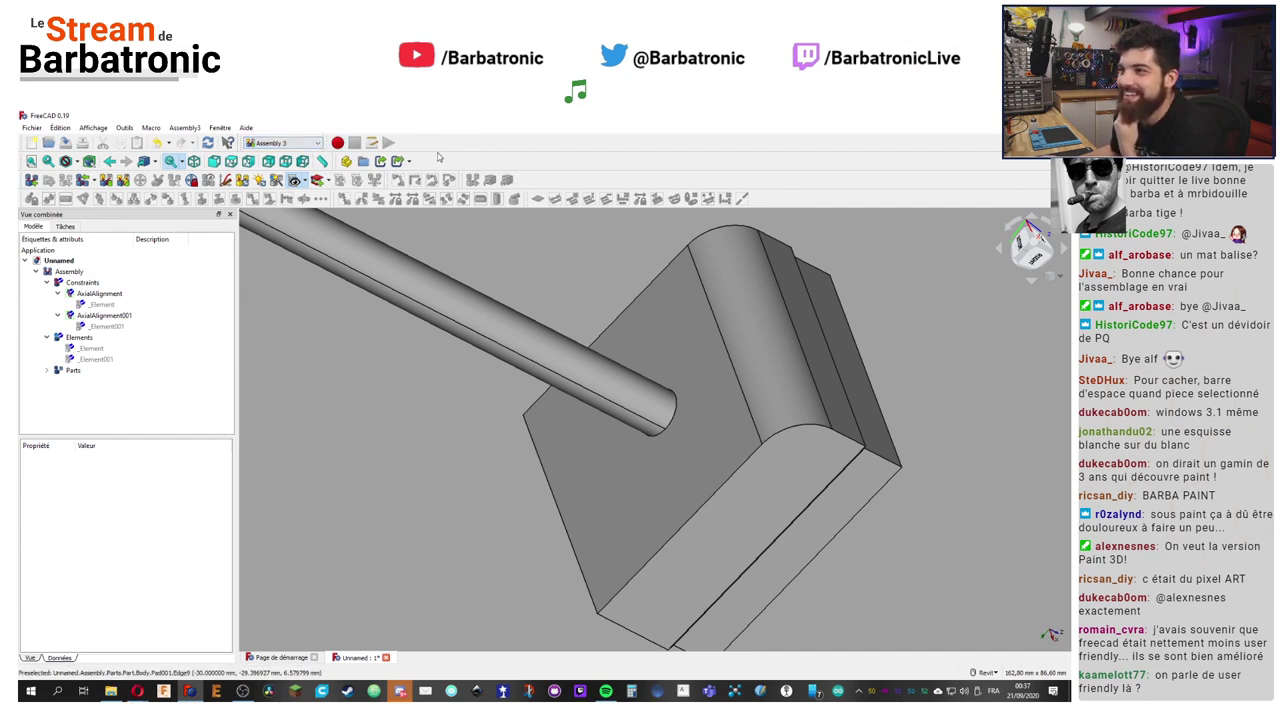
click(186, 128)
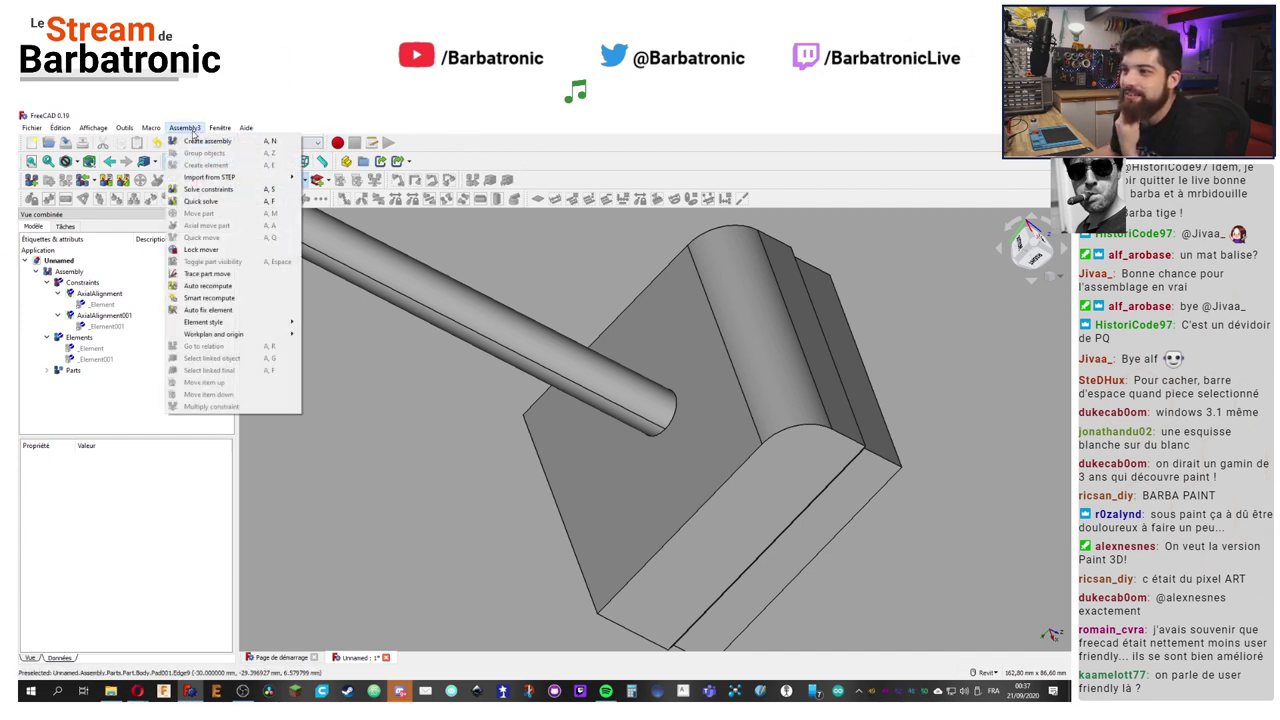
click(248, 158)
click(152, 128)
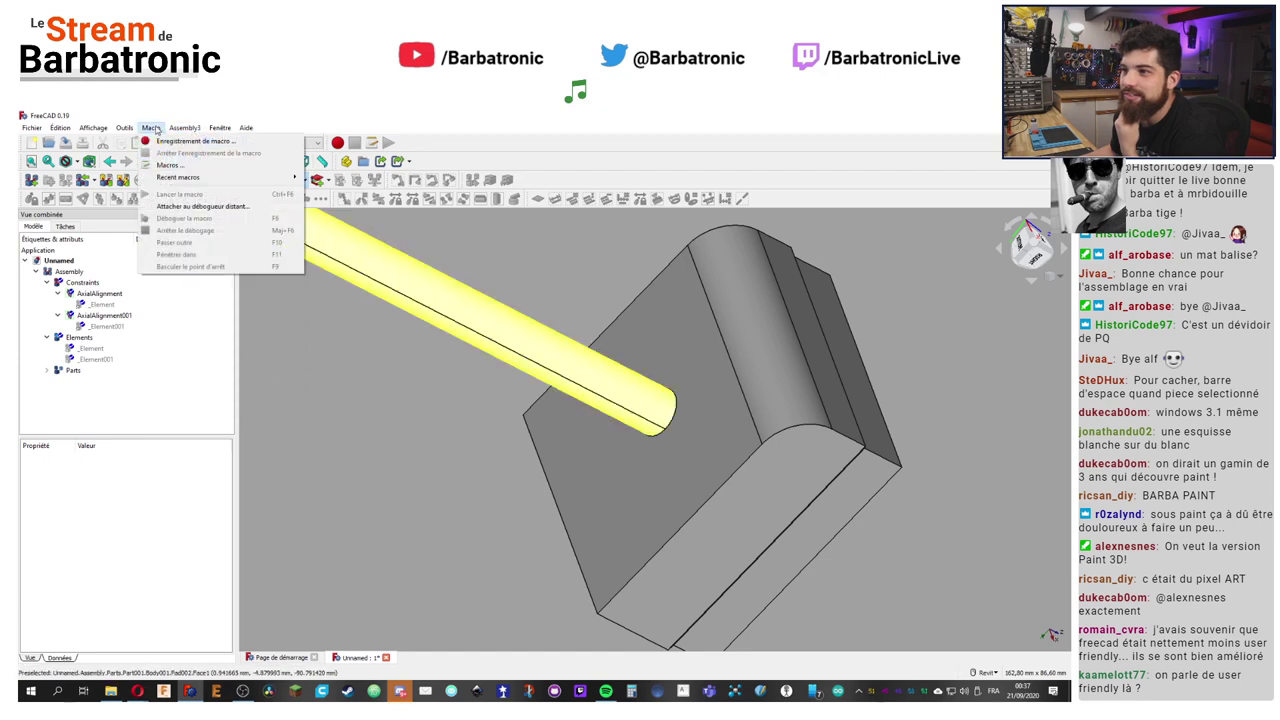
click(354, 377)
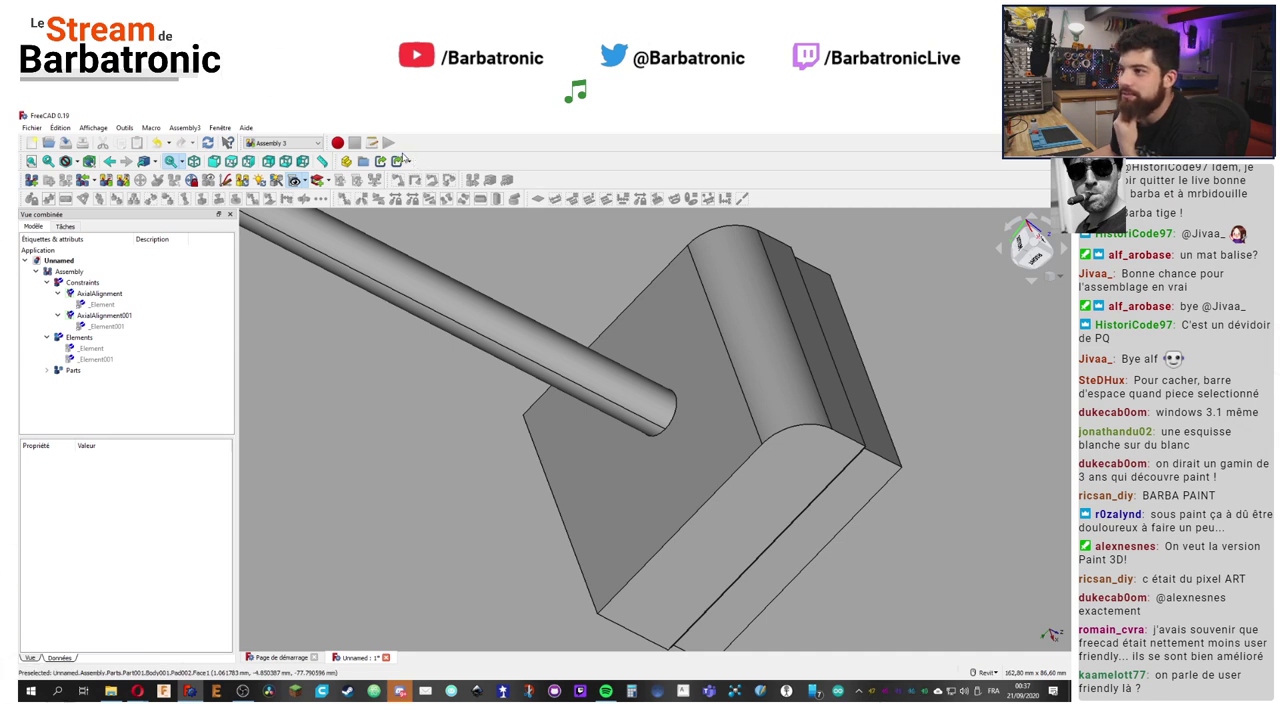
click(93, 128)
mouse_move(123, 133)
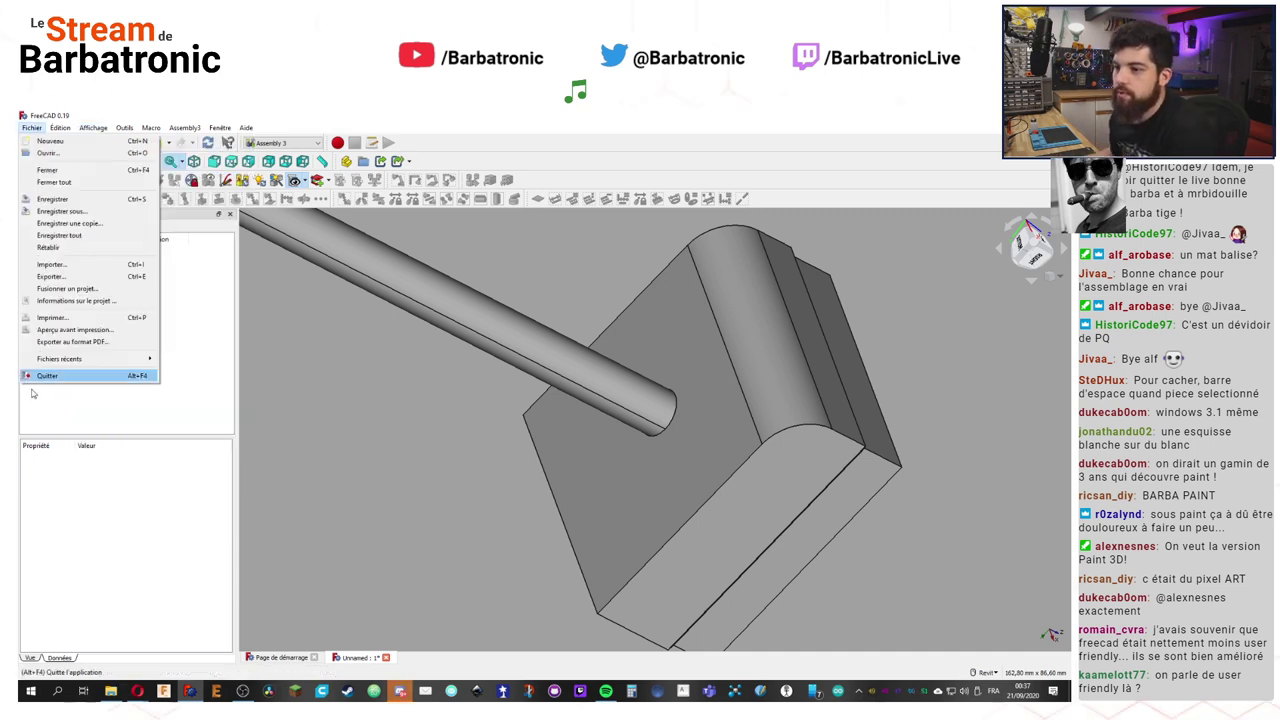
click(296, 148)
click(296, 146)
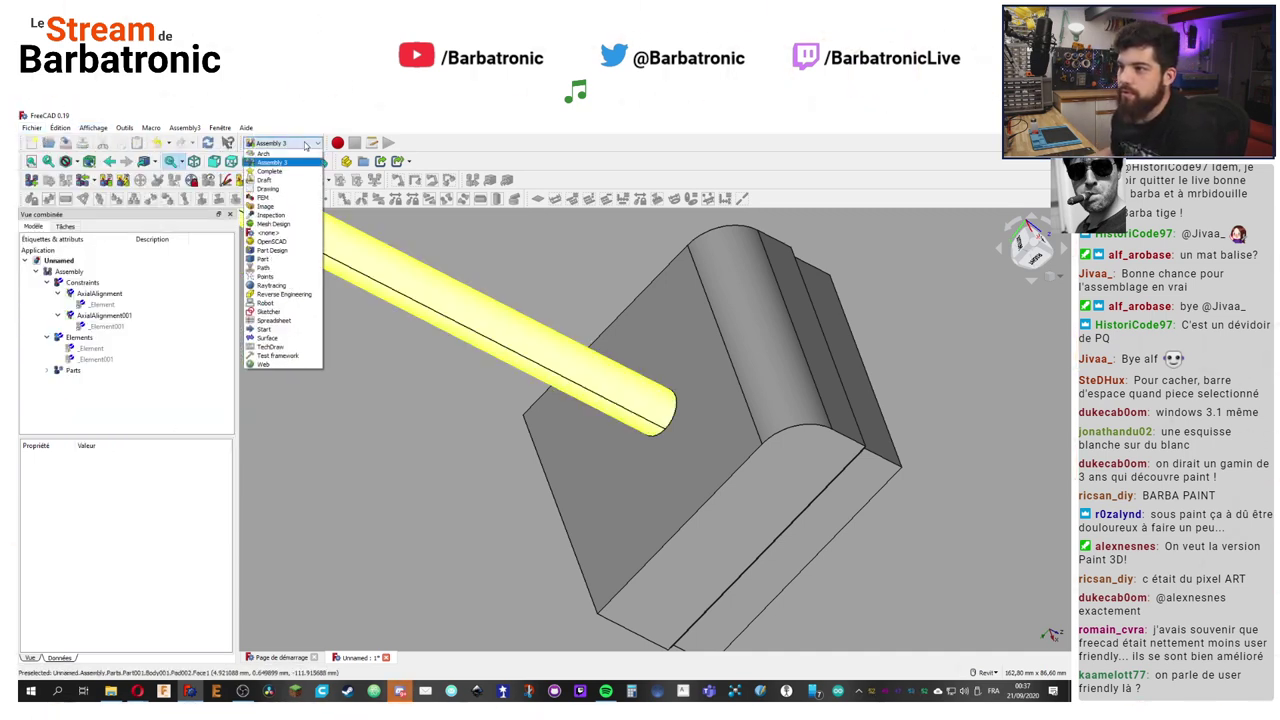
Step: Alt+Tab away and back to FreeCAD, zoom out slightly, and pan the model right and down
key(alt+Tab)
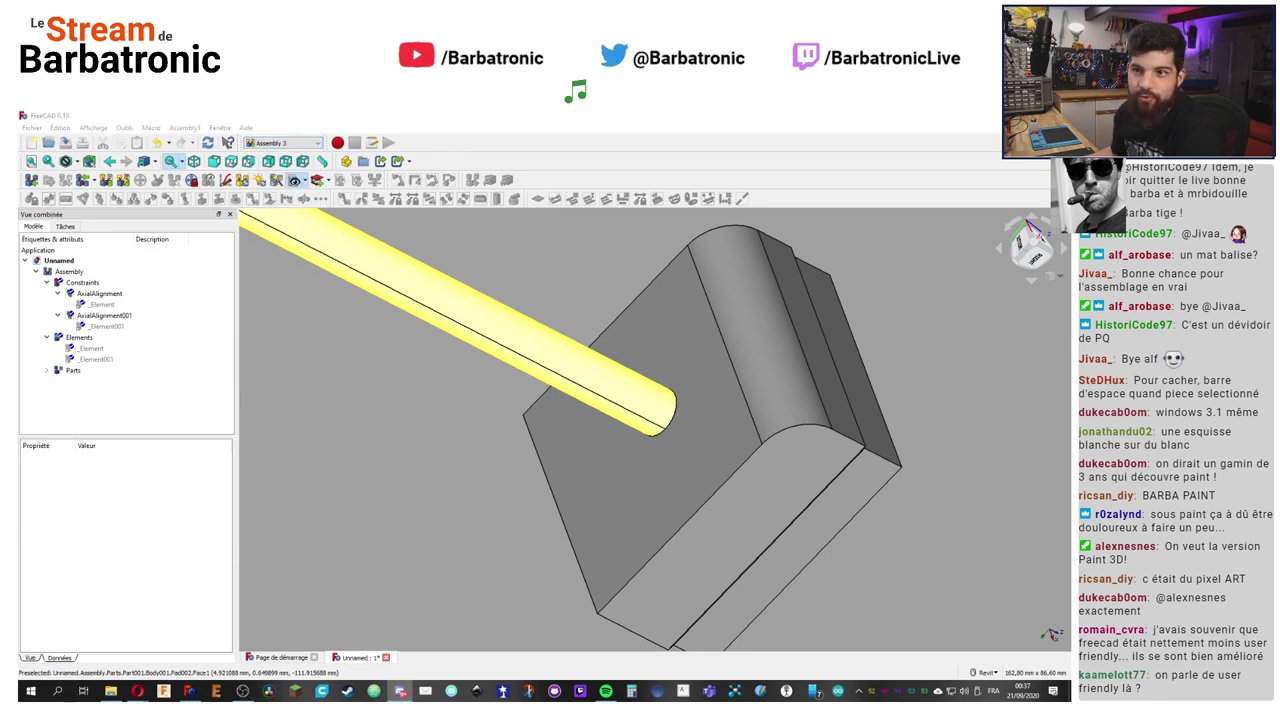
key(alt+Tab)
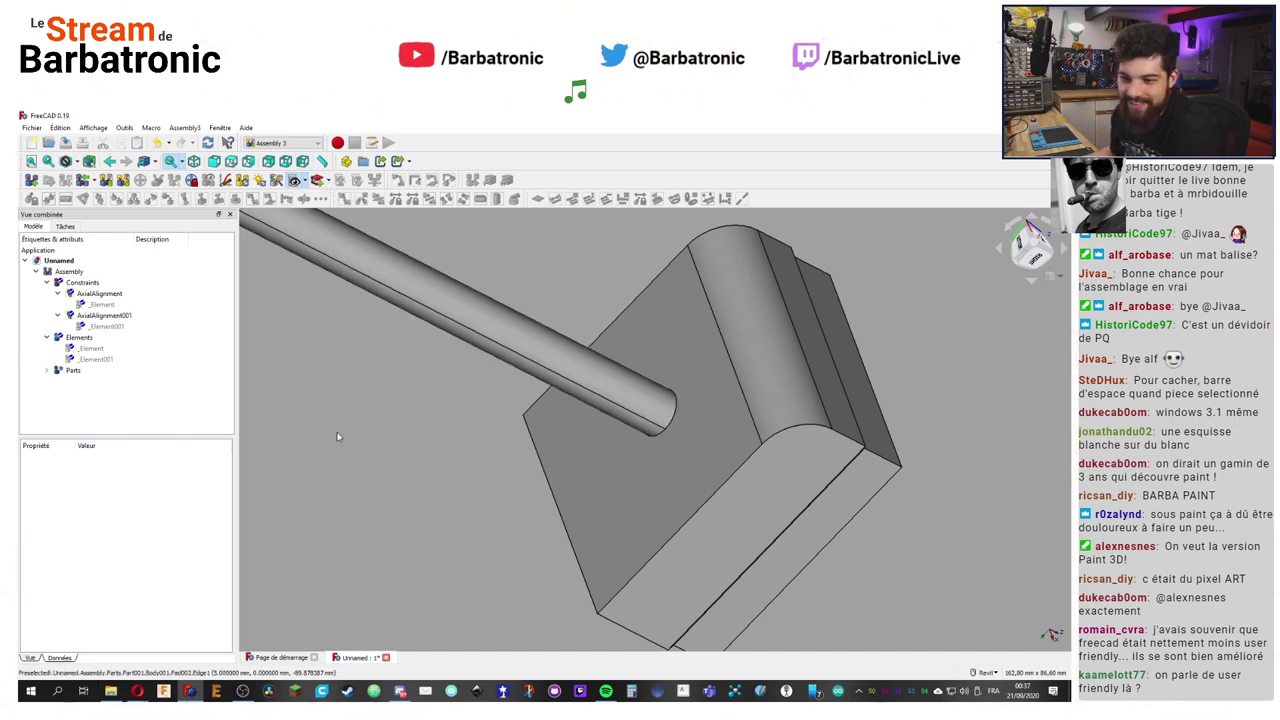
scroll(322, 407, down, 2)
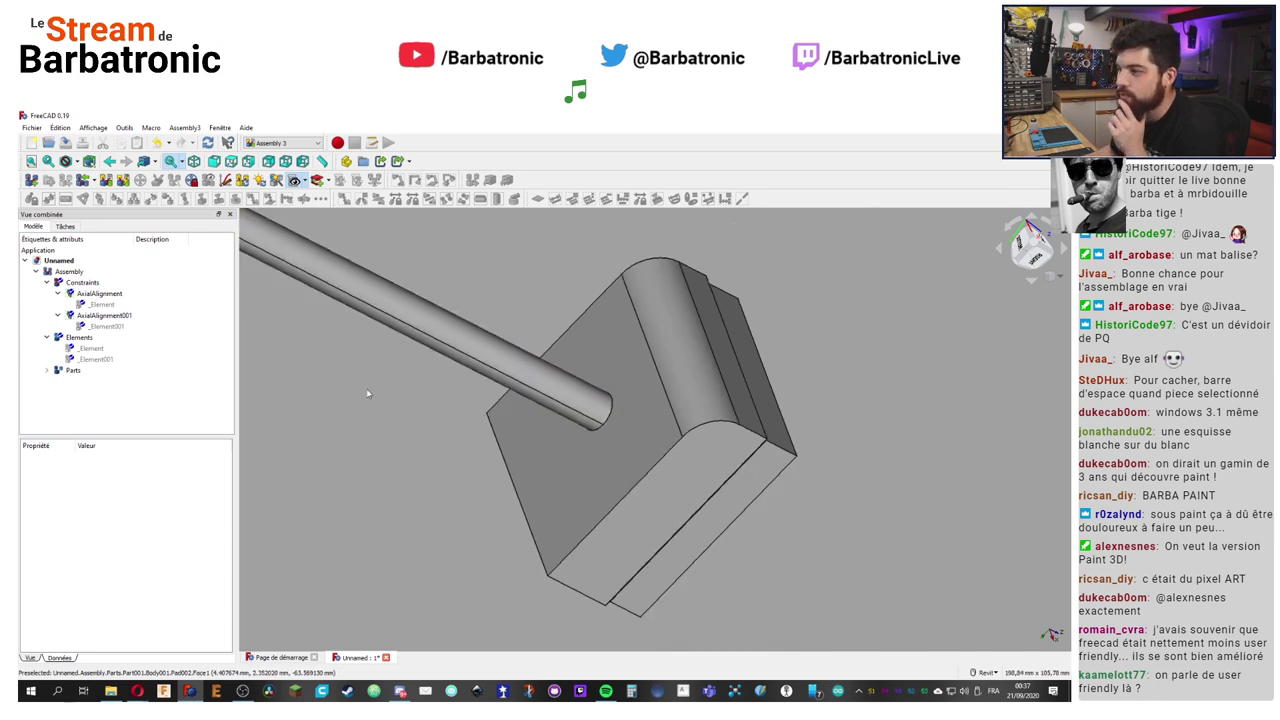
middle_drag(366, 388, 367, 362)
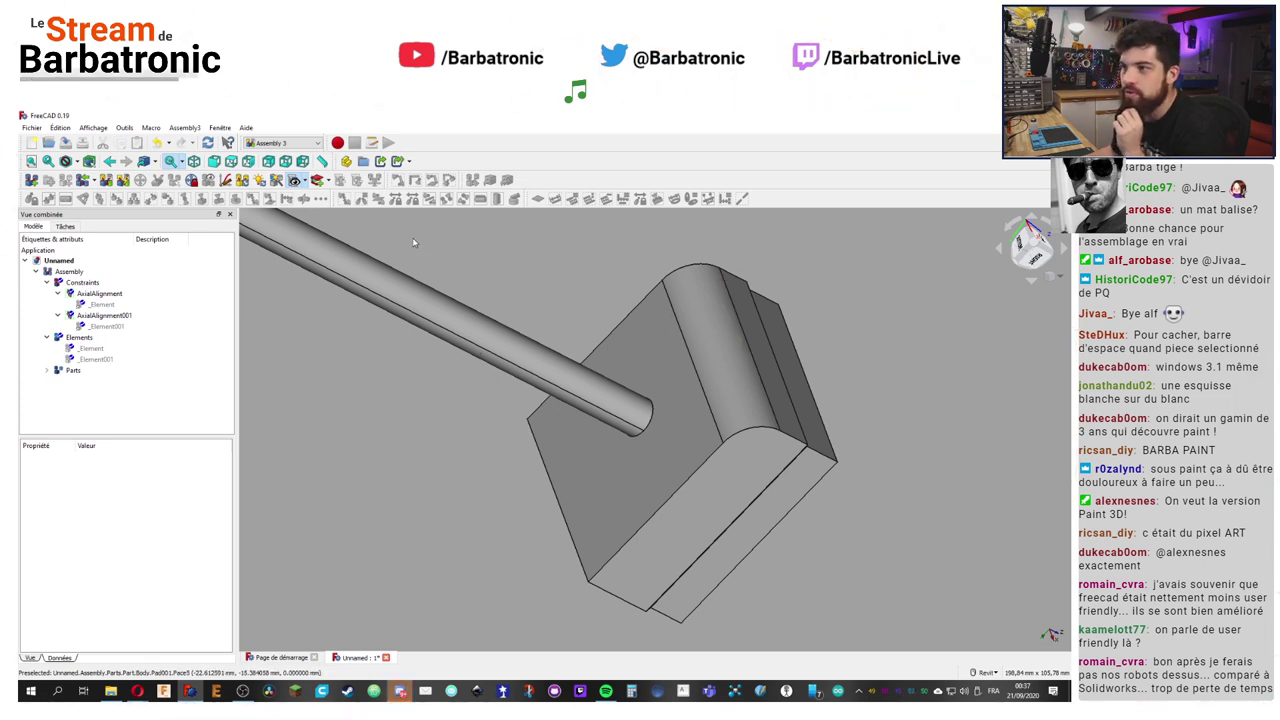
Step: Switch to the Part Design workbench and show the model tree
click(283, 143)
click(287, 252)
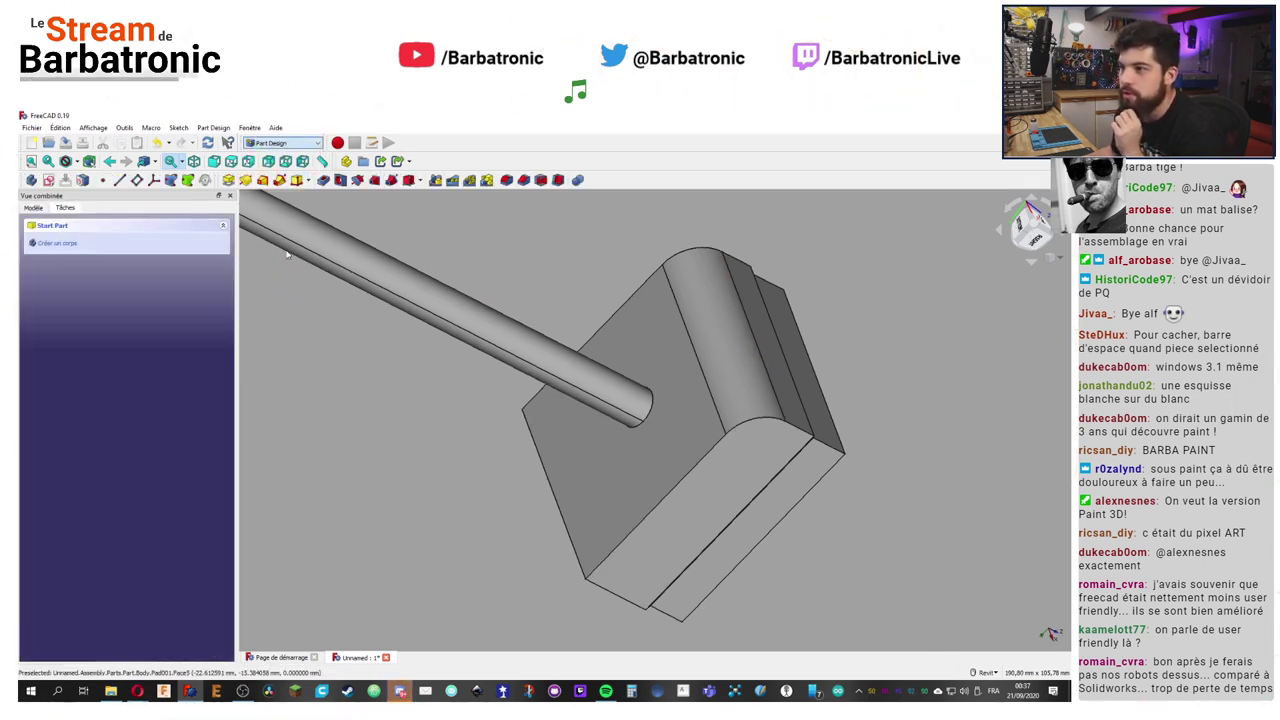
click(38, 207)
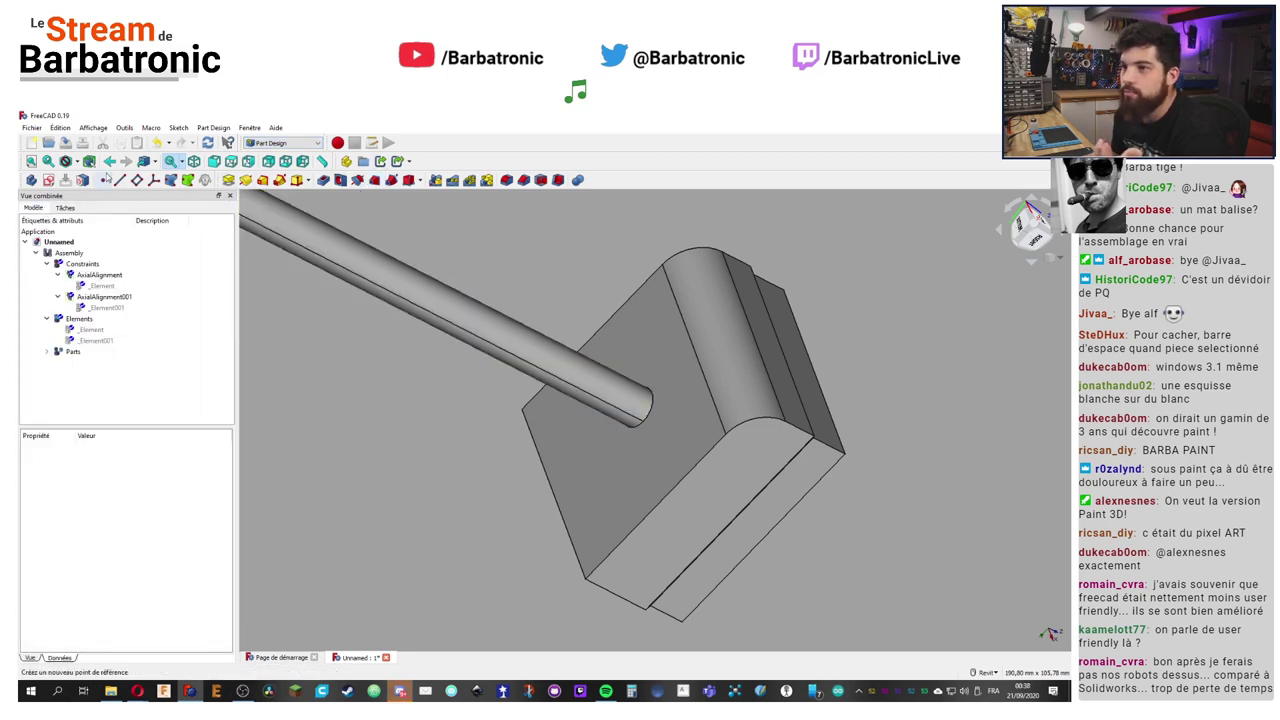
Step: Switch to the Start workbench, view the start page, then return to the Unnamed model and the Outils menu
click(283, 143)
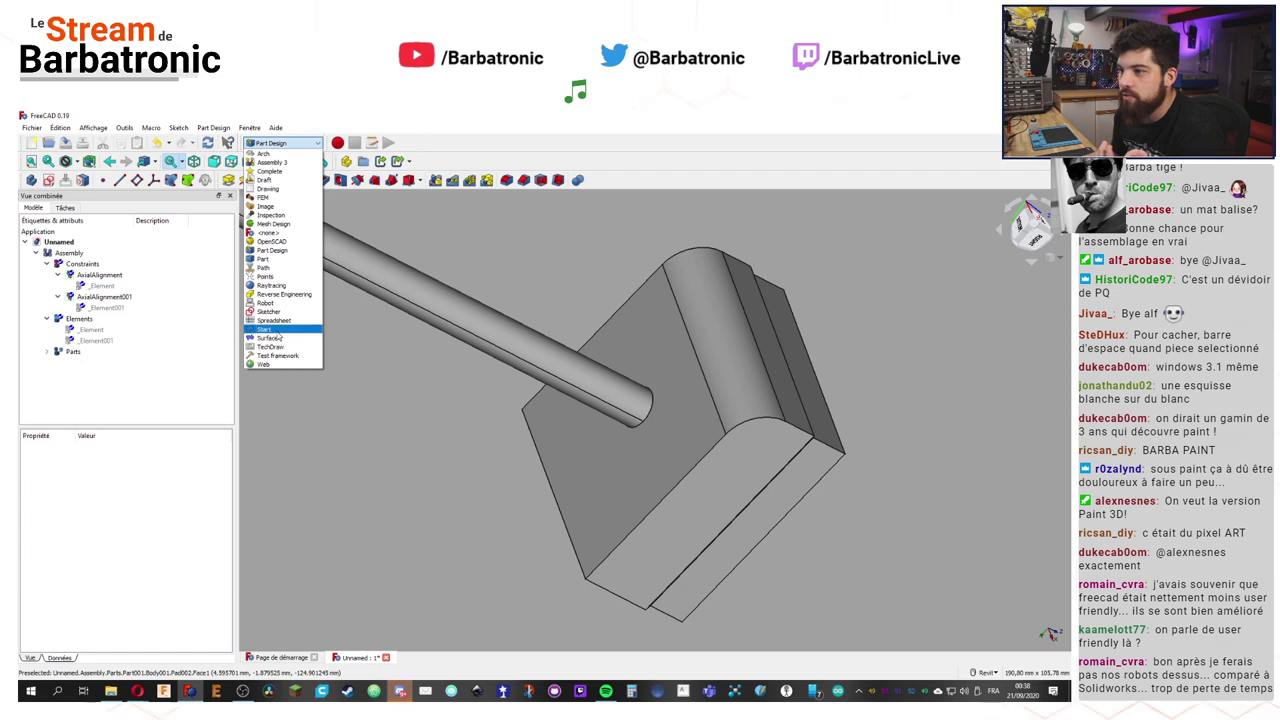
click(278, 330)
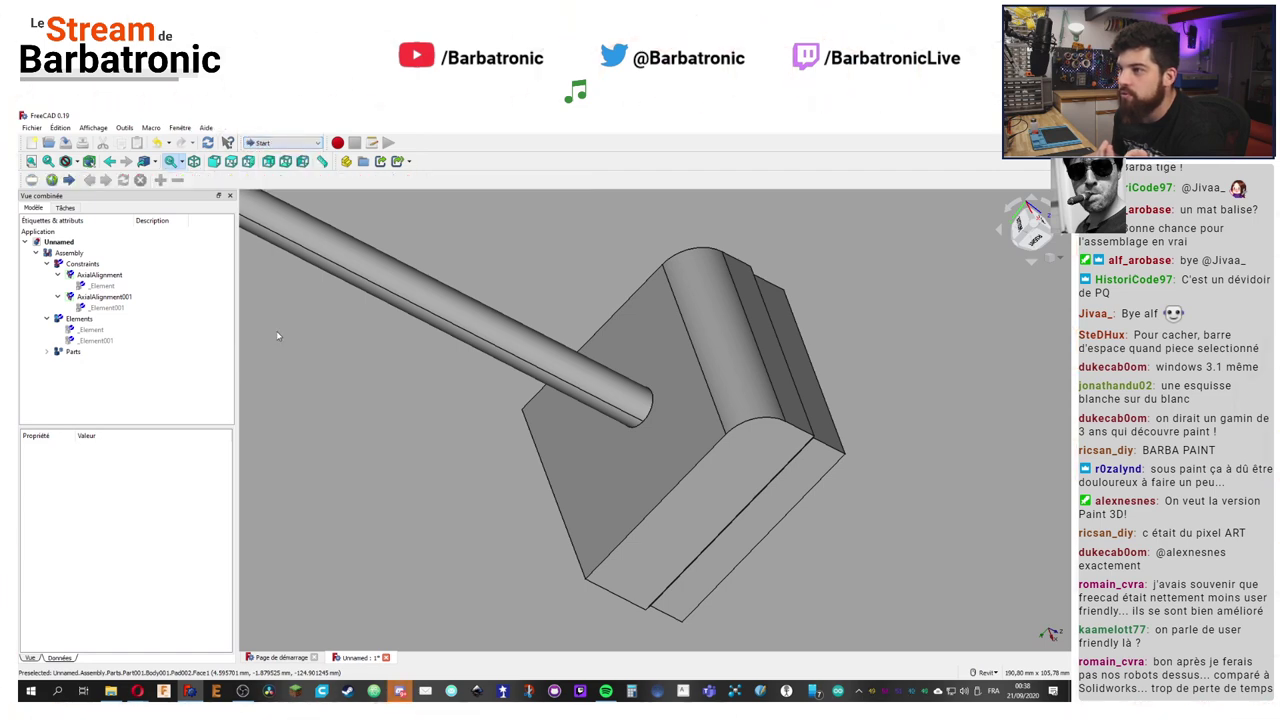
click(274, 658)
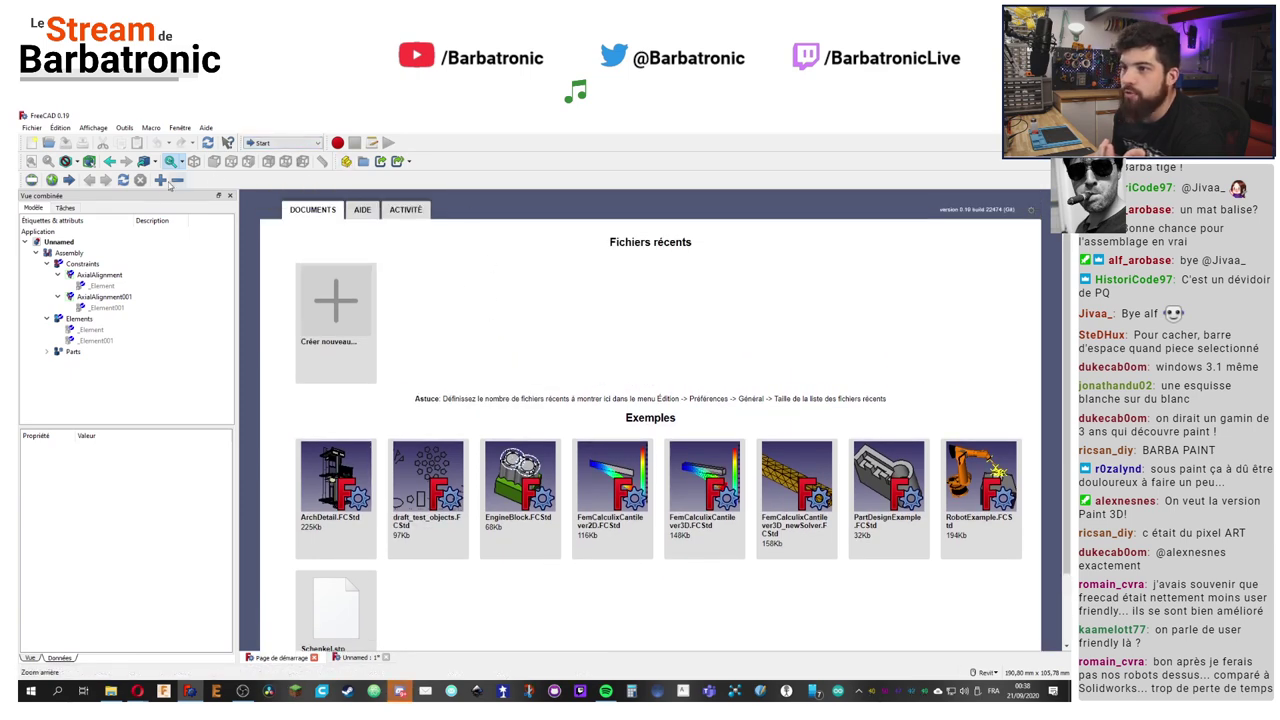
click(66, 208)
click(38, 208)
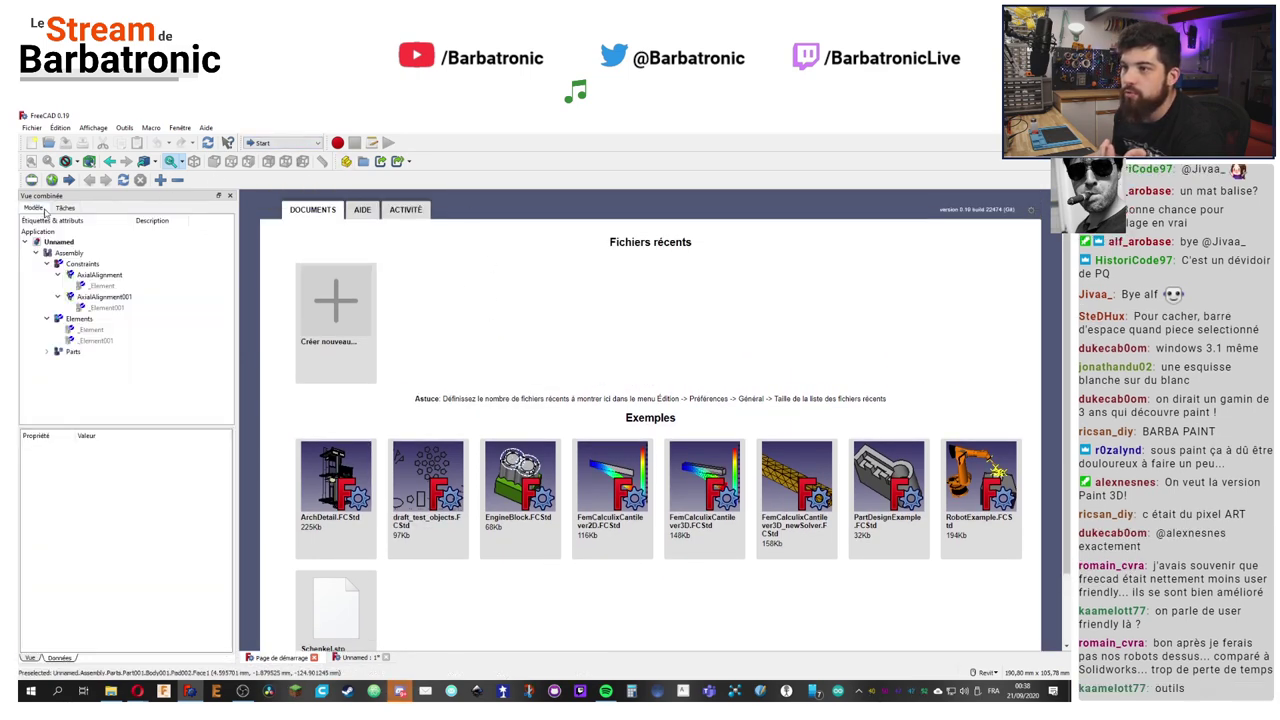
click(358, 657)
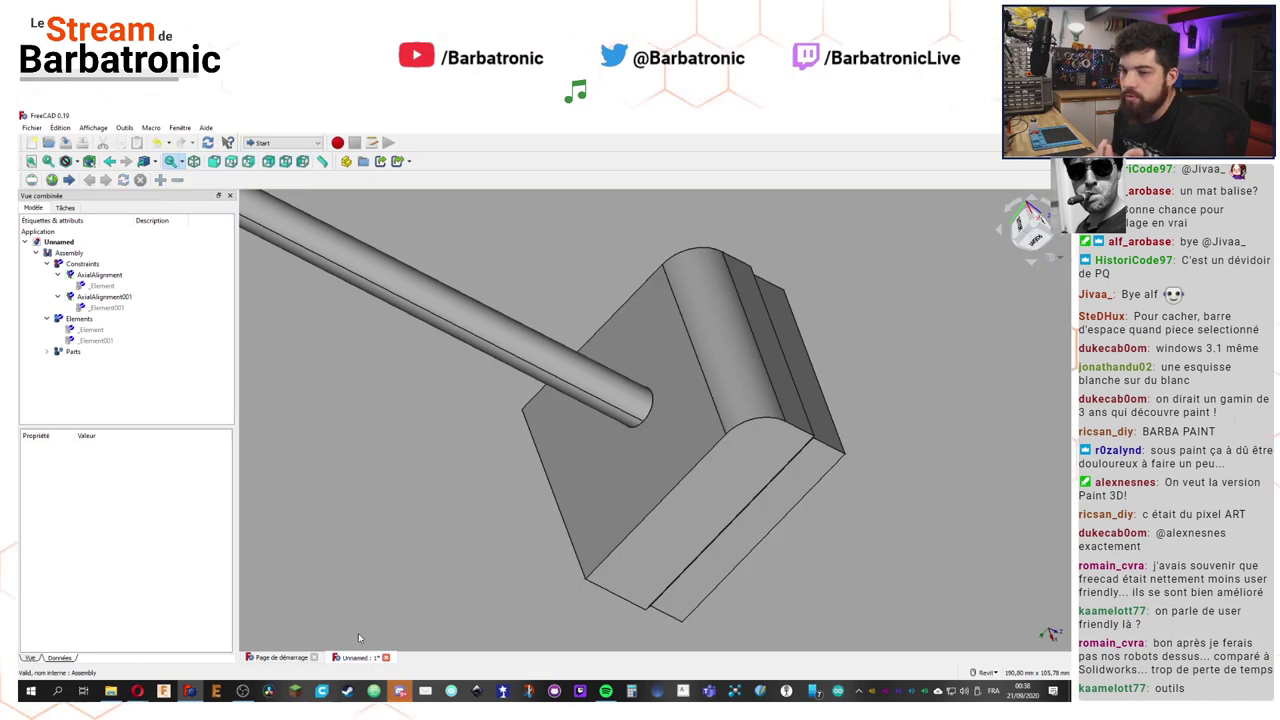
click(124, 128)
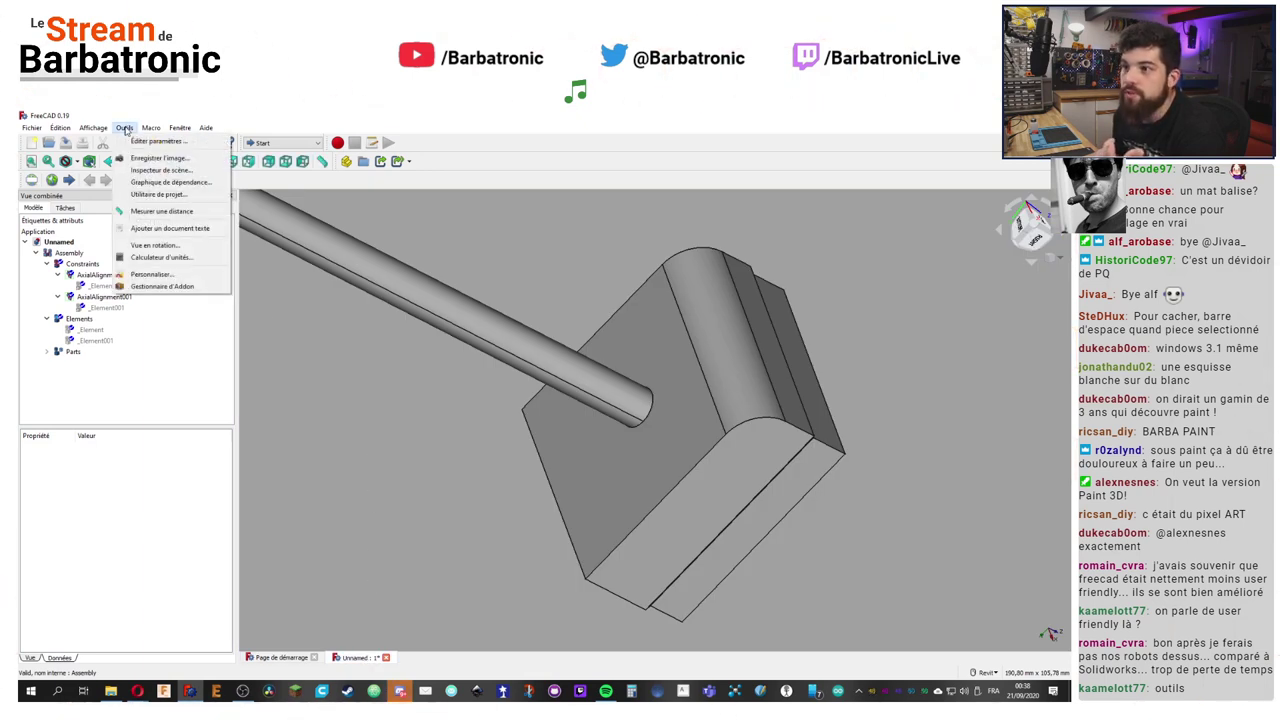
Step: Launch the Addon Manager, accept the third-party addons warning, and read the ModernUI description
click(170, 287)
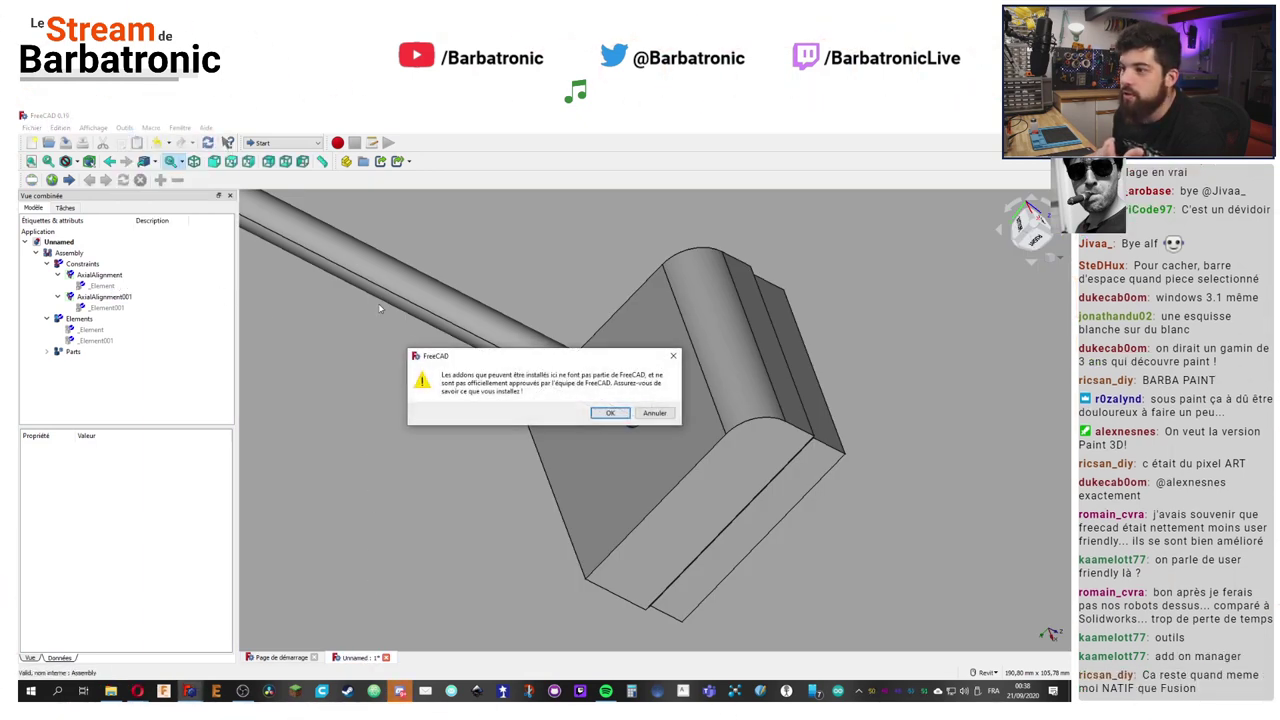
click(610, 414)
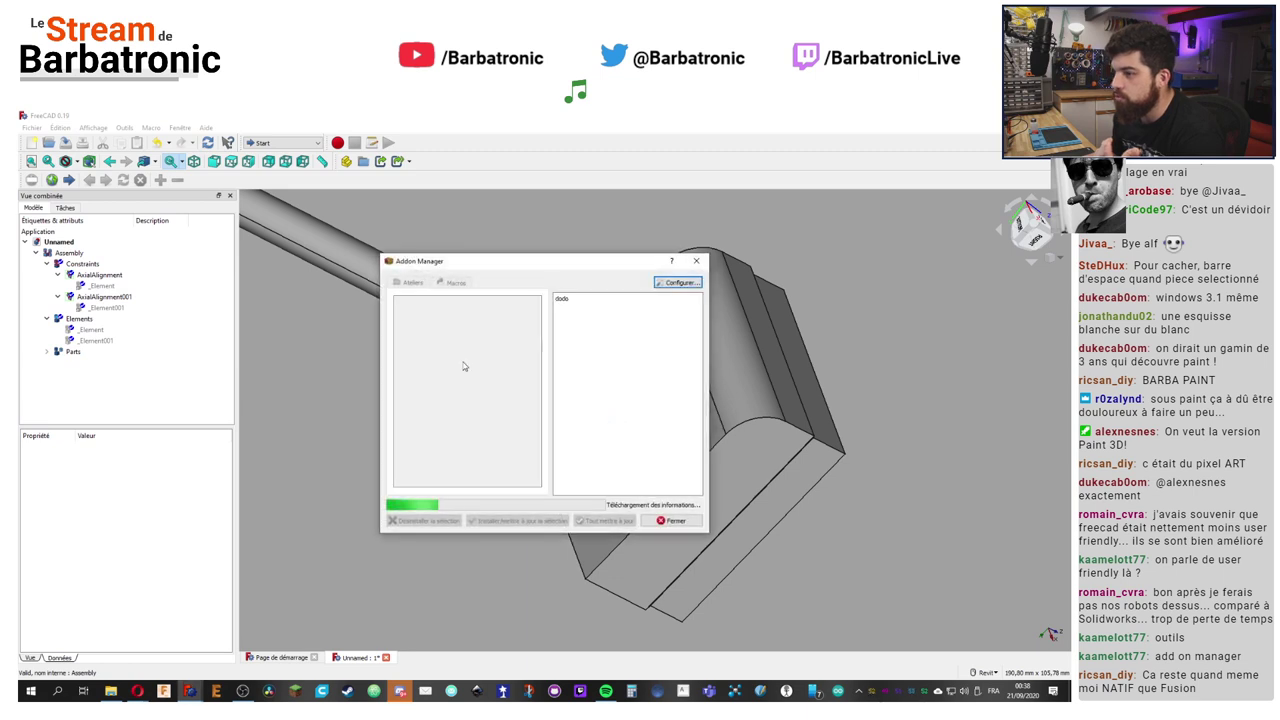
scroll(464, 365, down, 9)
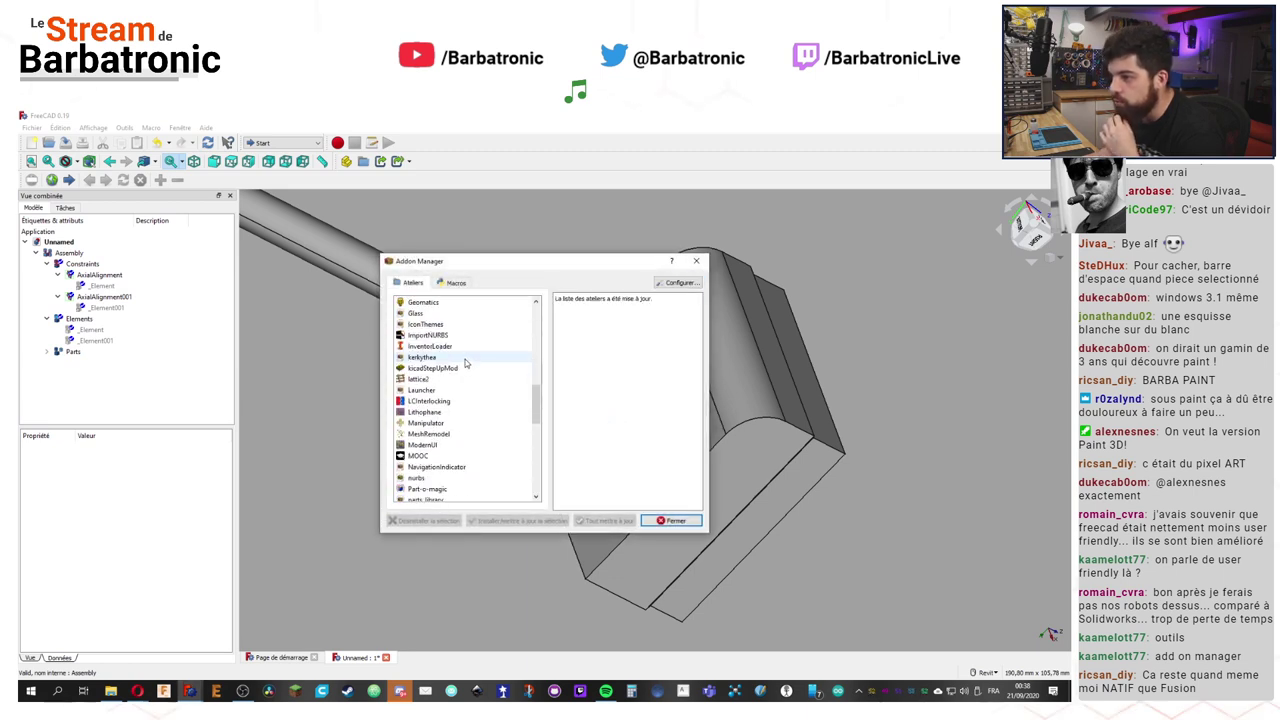
scroll(464, 364, down, 4)
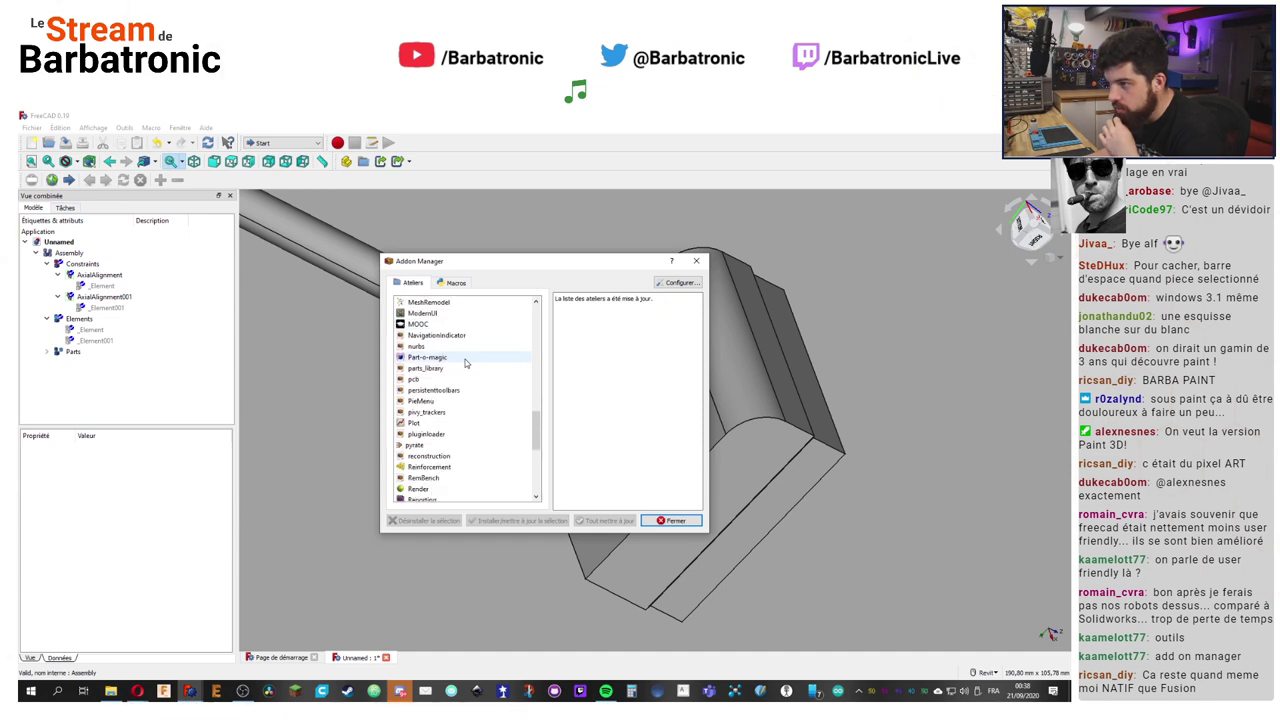
scroll(465, 364, up, 1)
click(470, 346)
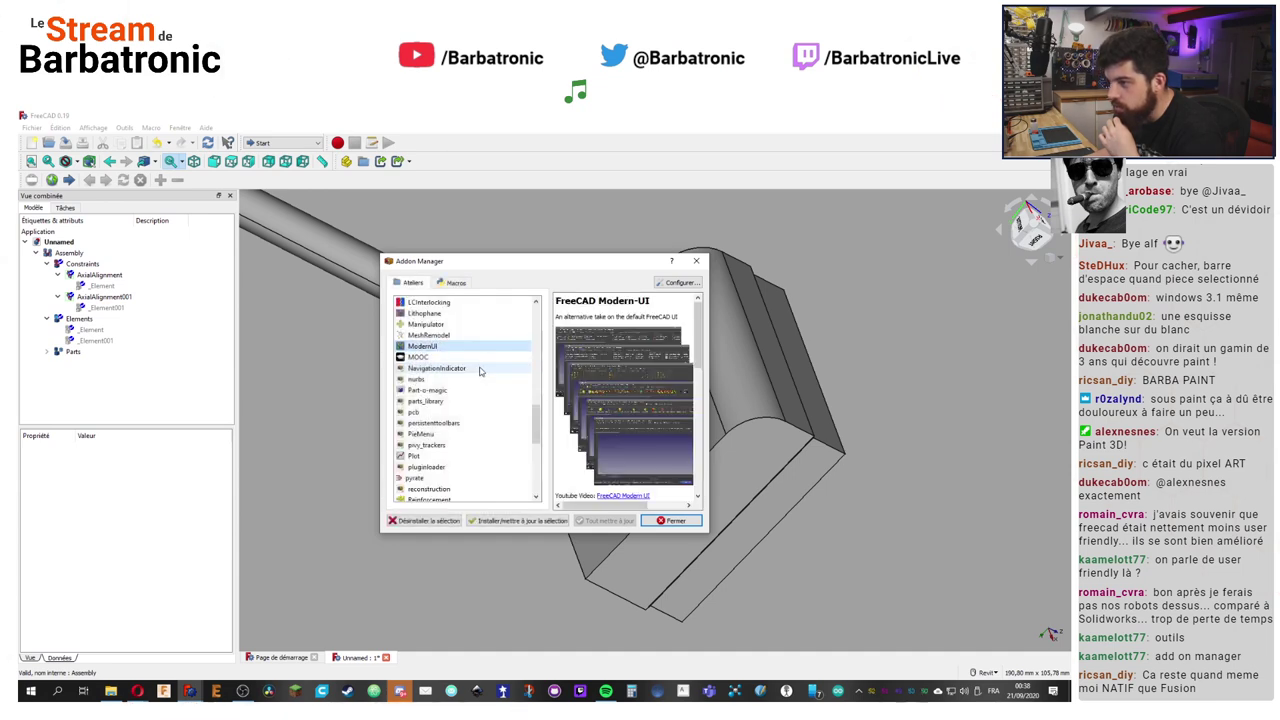
scroll(485, 404, down, 7)
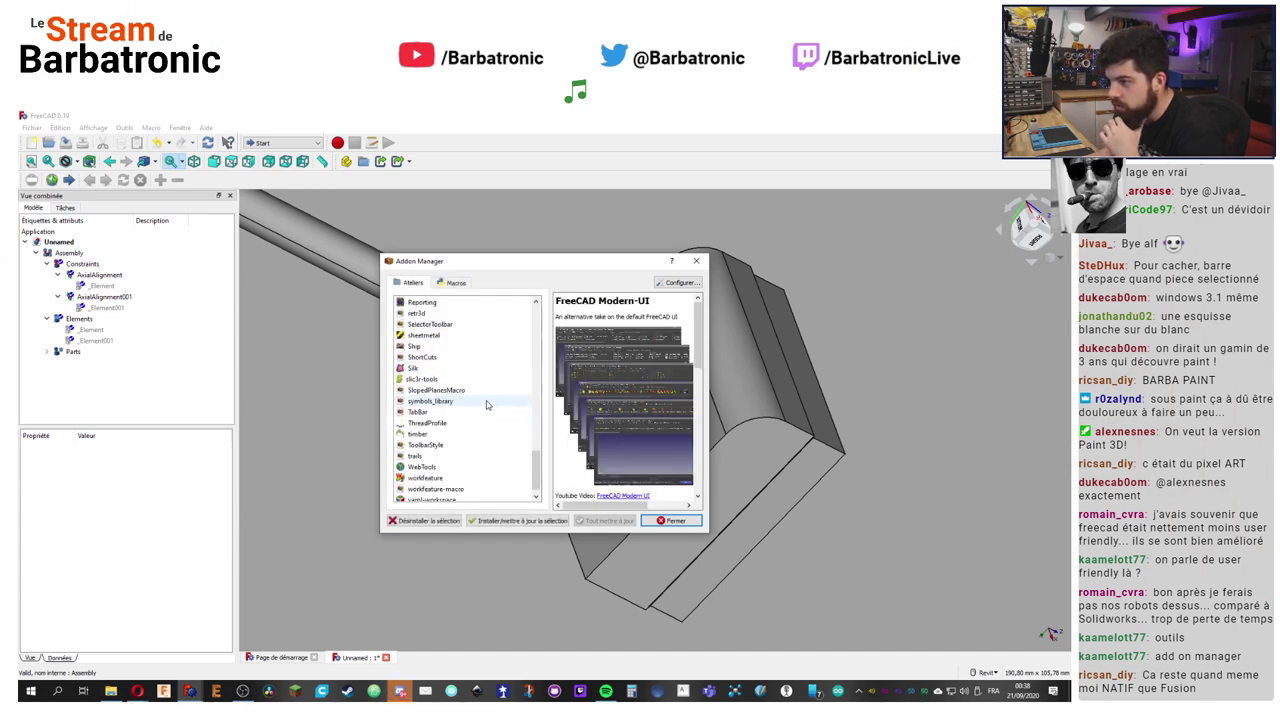
scroll(487, 404, down, 1)
scroll(487, 404, up, 20)
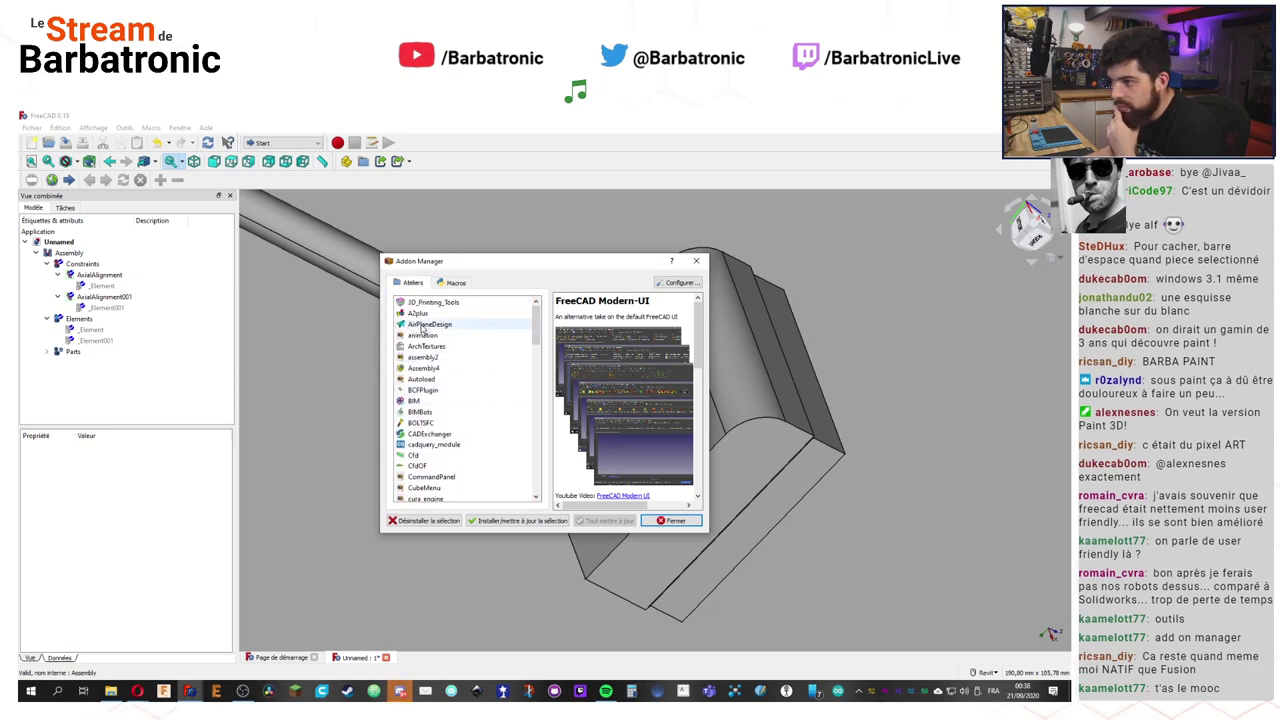
Step: Read through the 3D_Printing_Tools and BOLTSFC addon descriptions
click(440, 302)
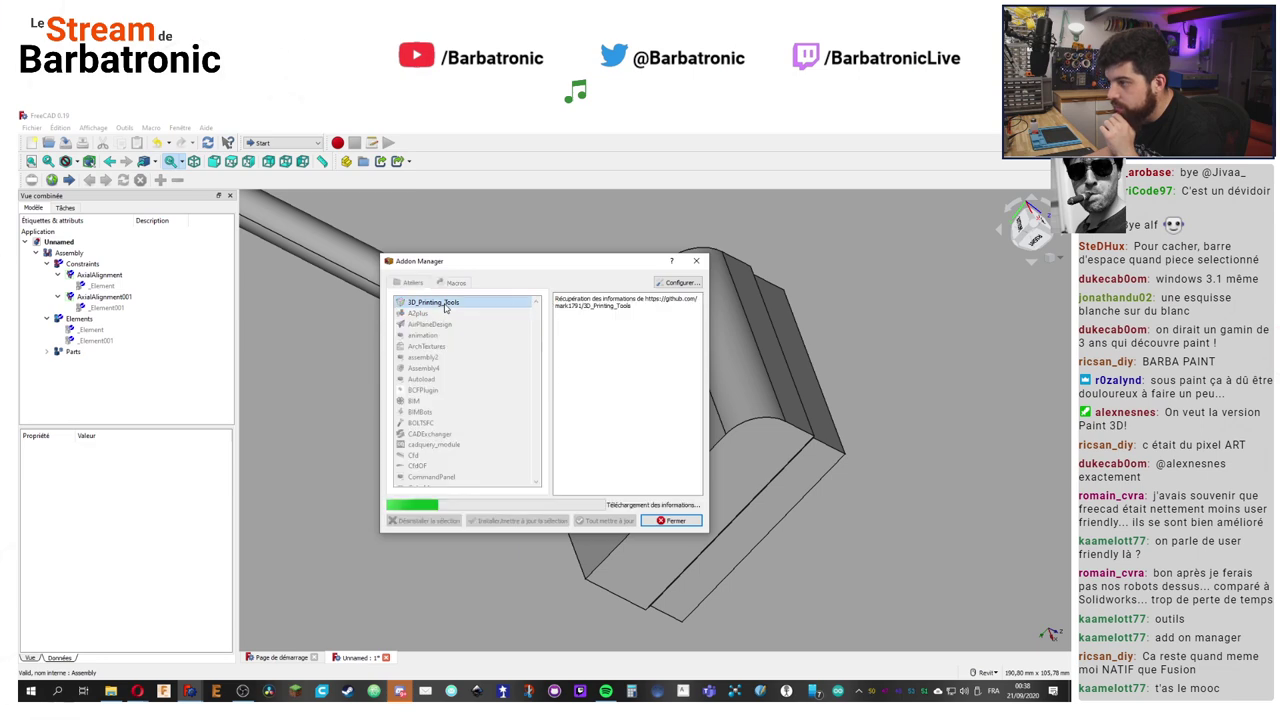
scroll(618, 403, down, 1)
scroll(618, 403, down, 5)
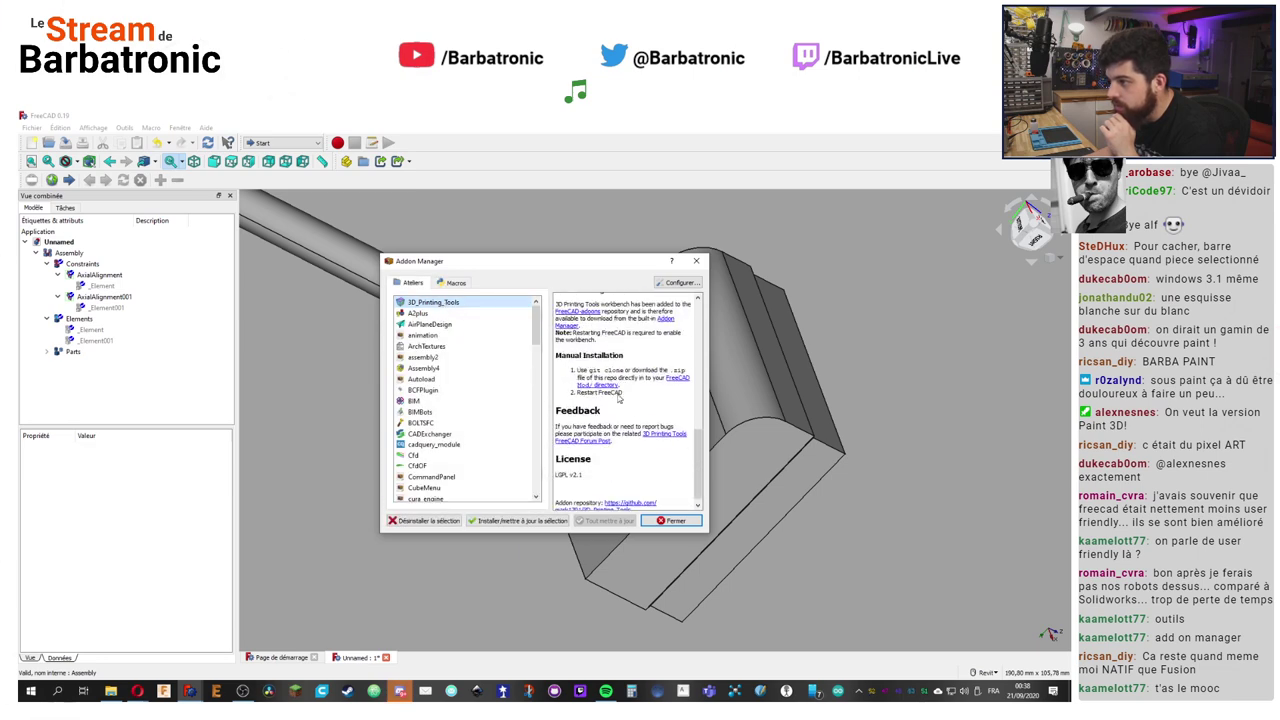
scroll(618, 398, up, 6)
scroll(618, 398, down, 3)
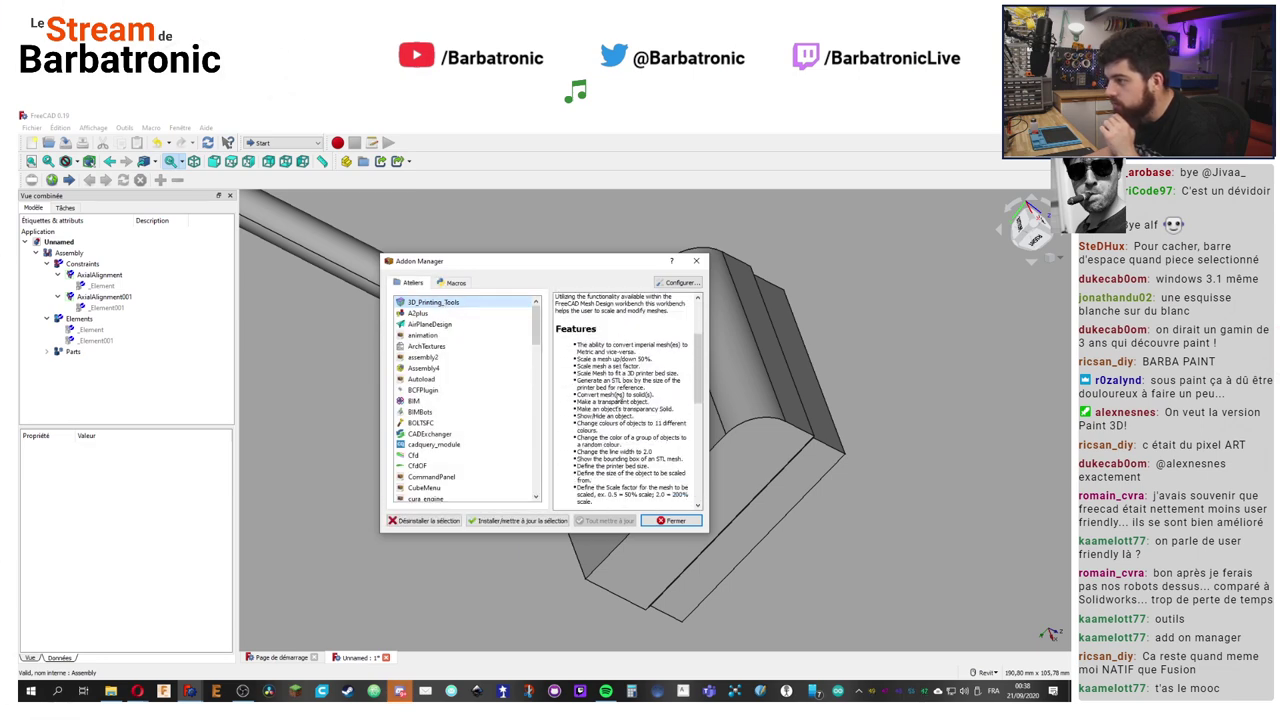
scroll(618, 398, up, 3)
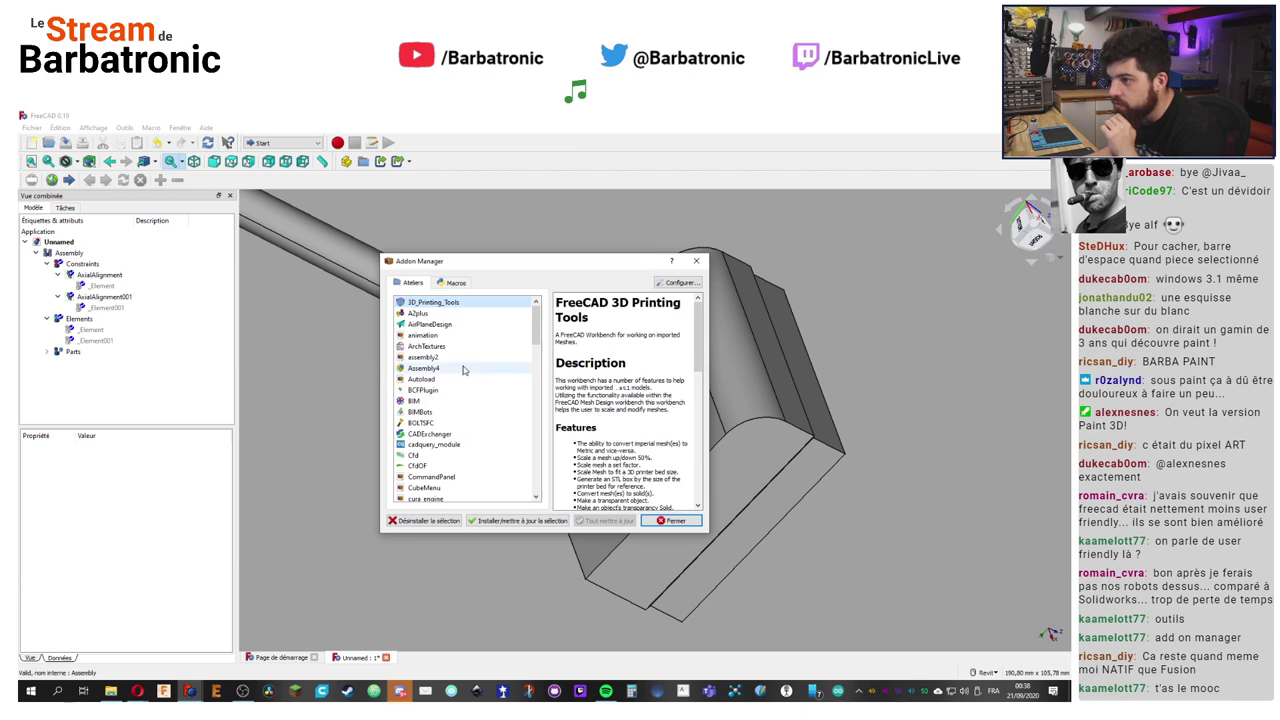
scroll(464, 370, down, 1)
click(440, 390)
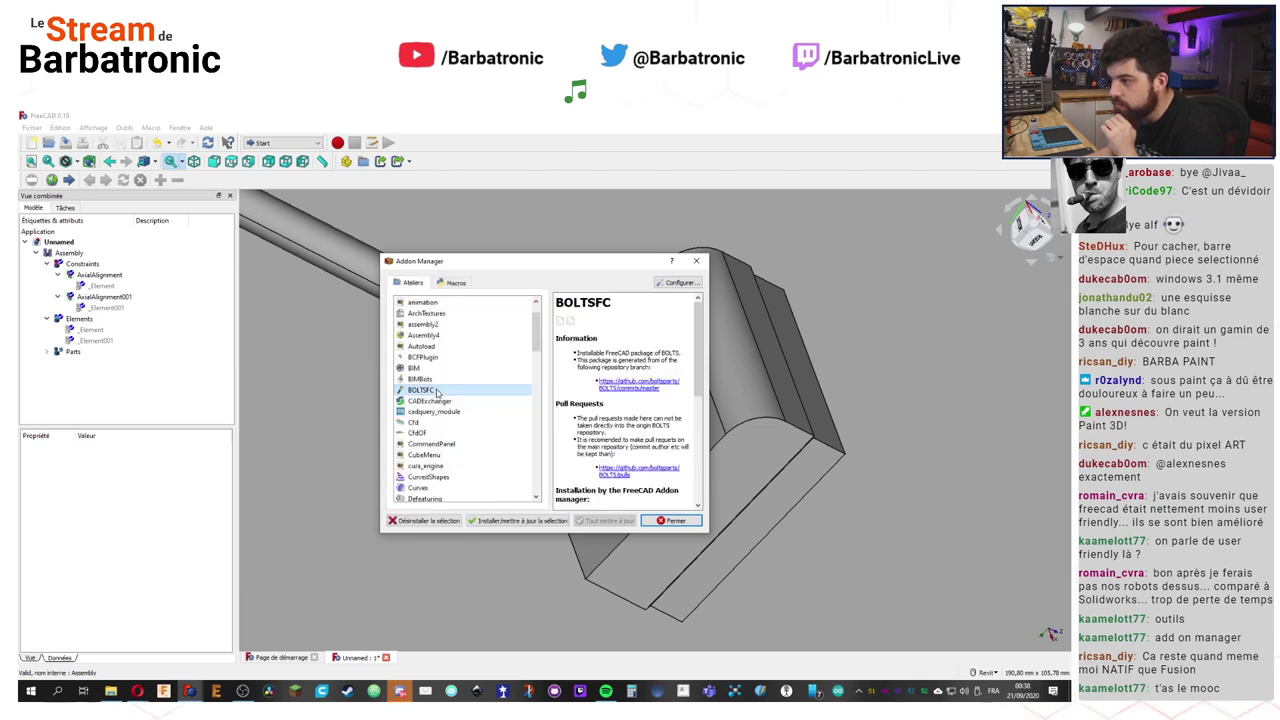
scroll(663, 407, down, 3)
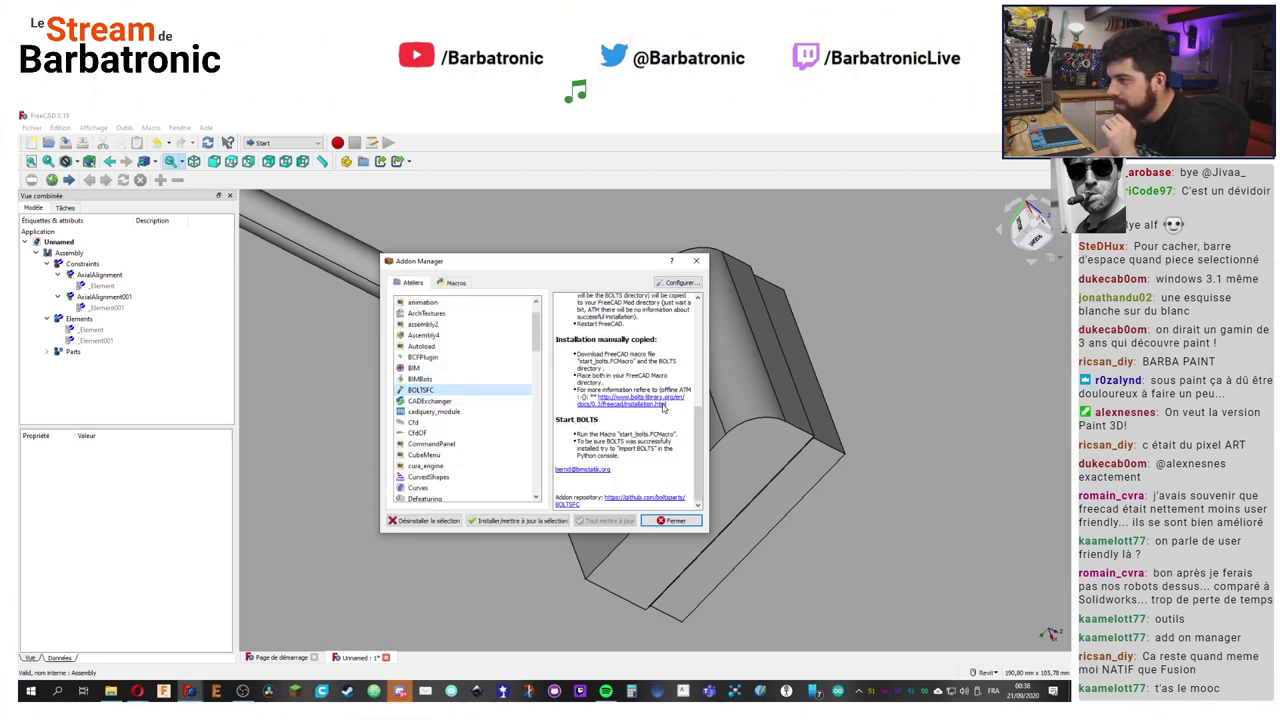
scroll(663, 407, up, 2)
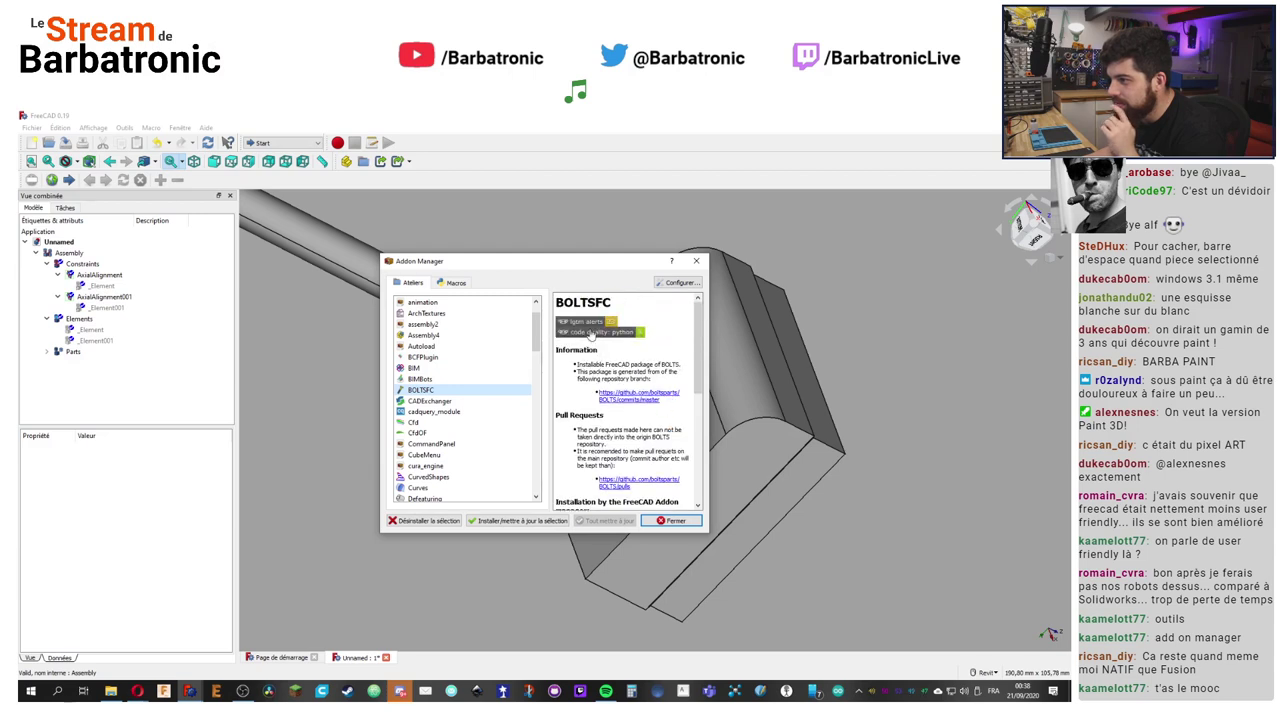
scroll(448, 425, down, 4)
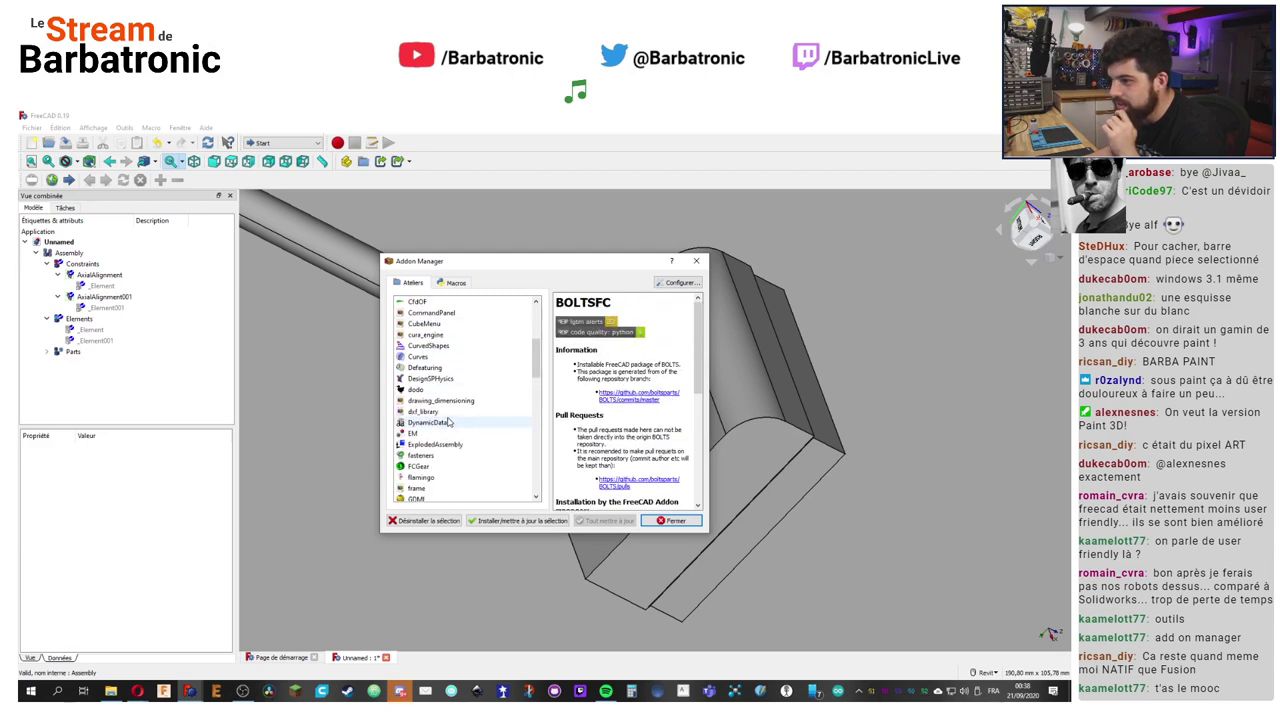
scroll(448, 423, down, 5)
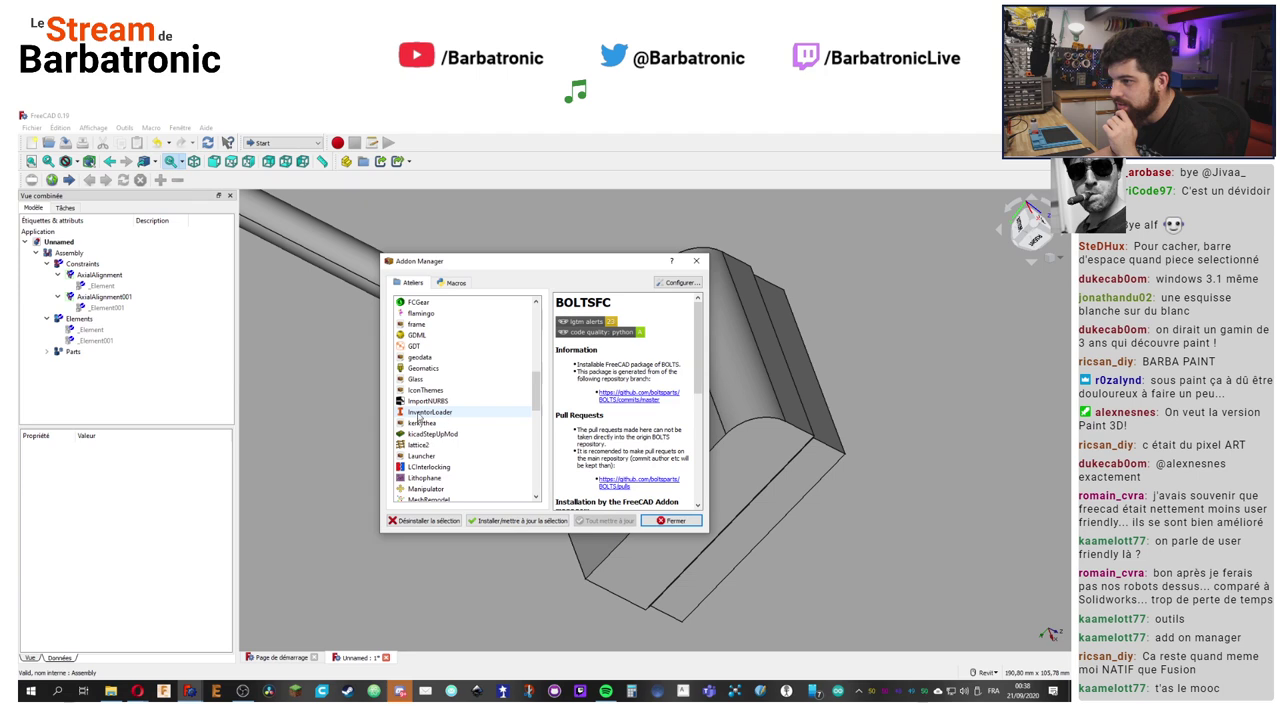
Step: Scroll through the InventorLoader addon's description
click(416, 413)
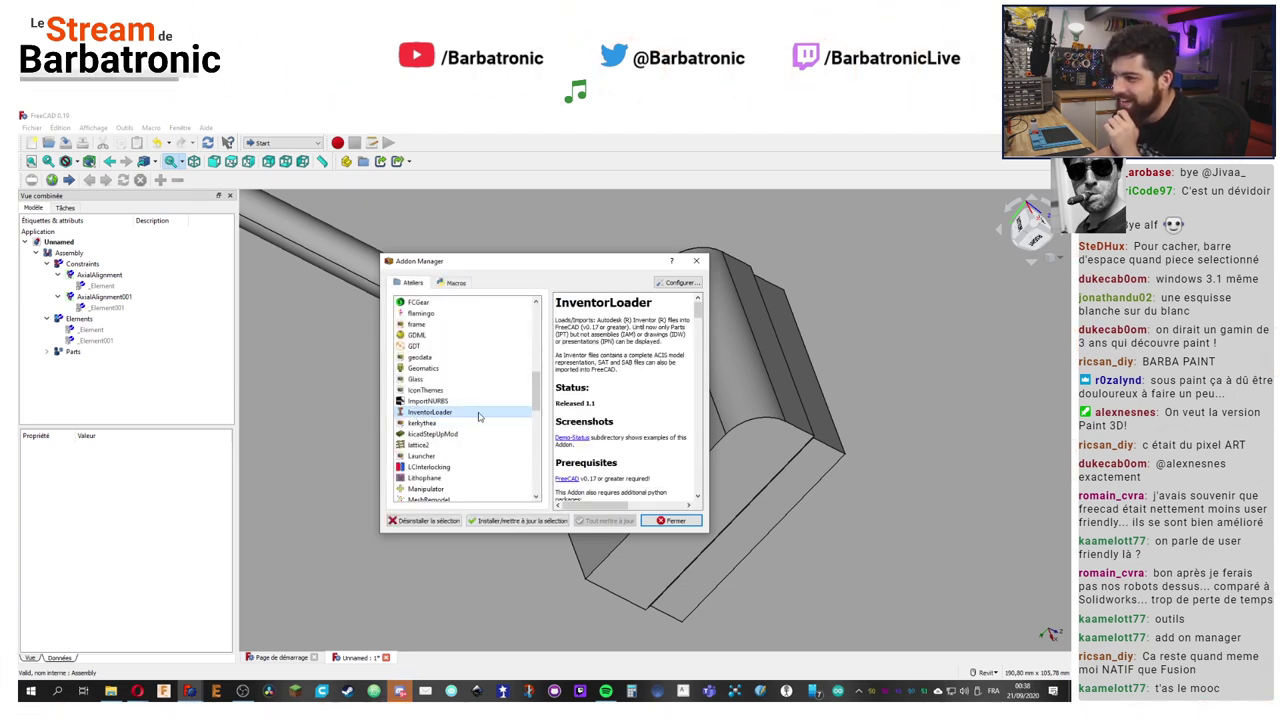
scroll(490, 430, down, 2)
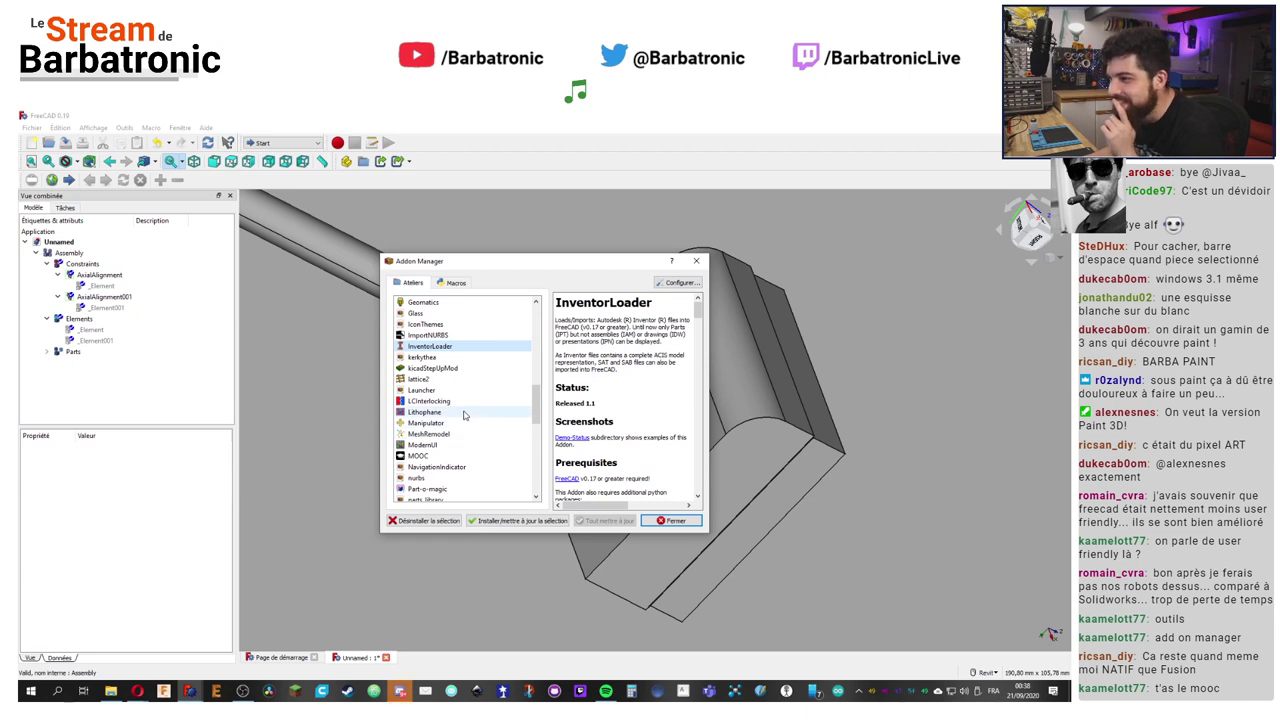
scroll(471, 423, down, 1)
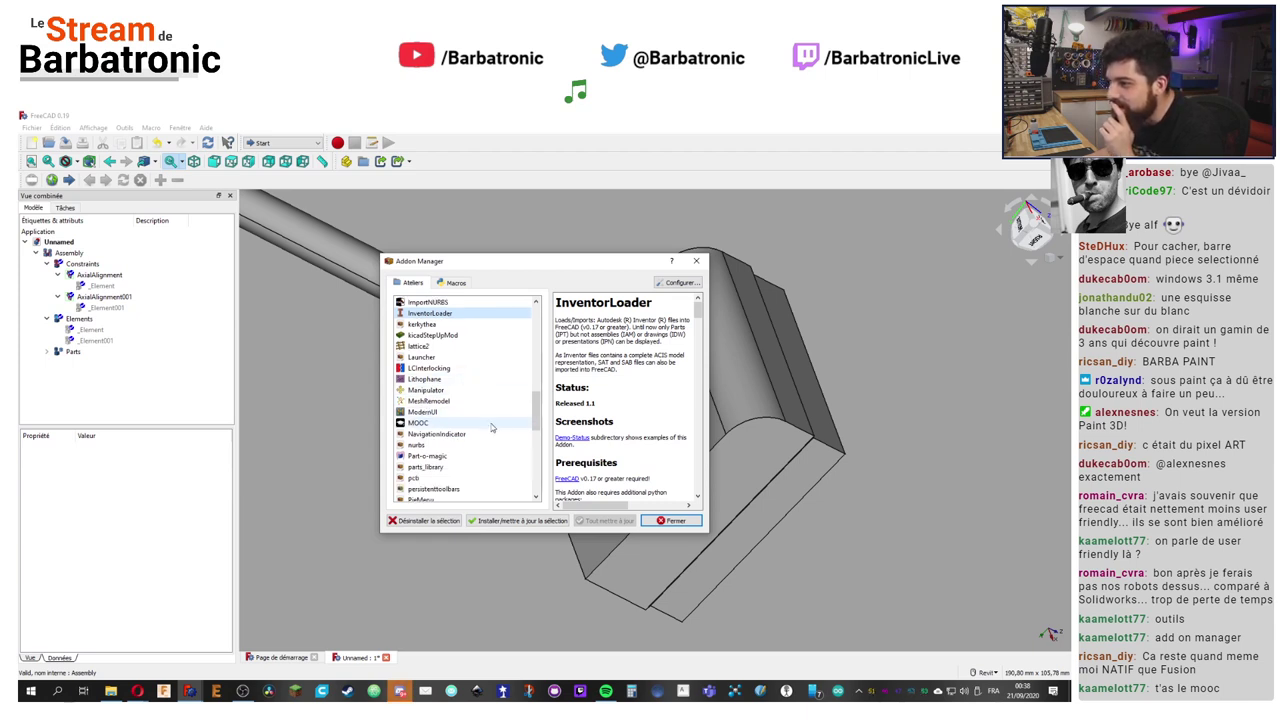
scroll(490, 426, down, 2)
scroll(493, 427, down, 3)
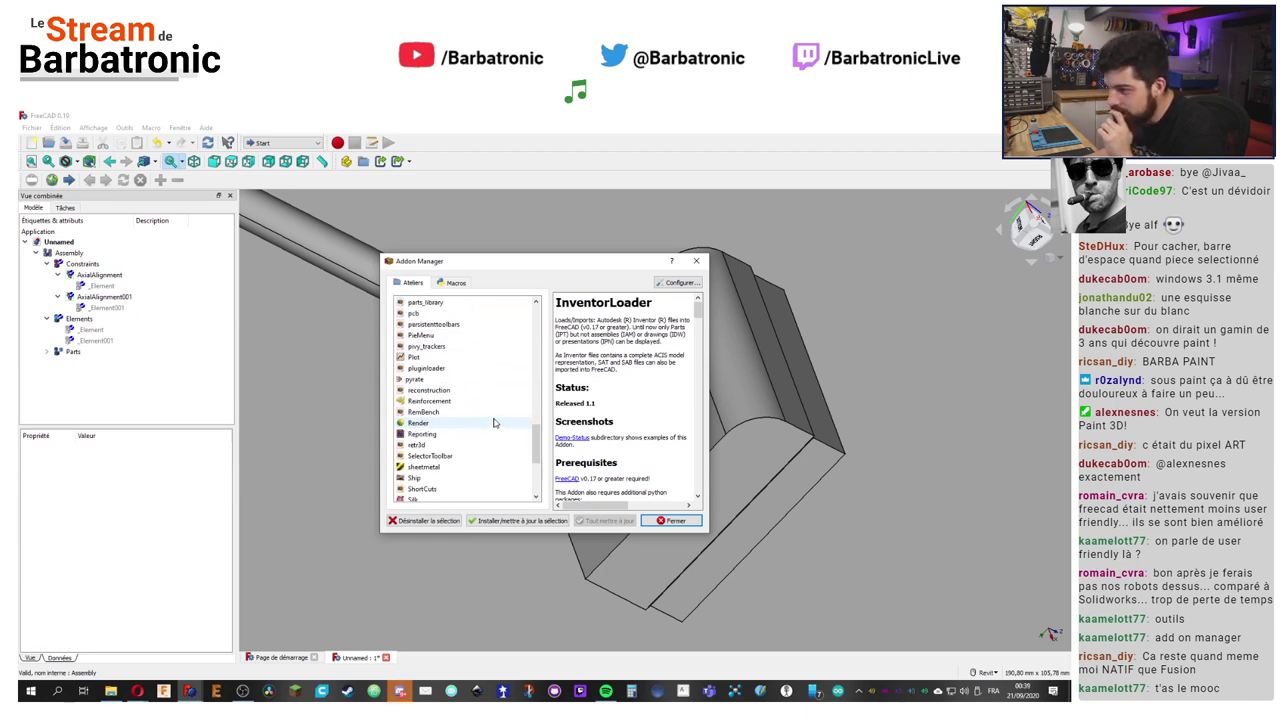
Step: Read the sheetmetal workbench's description and K-factor usage notes
click(450, 468)
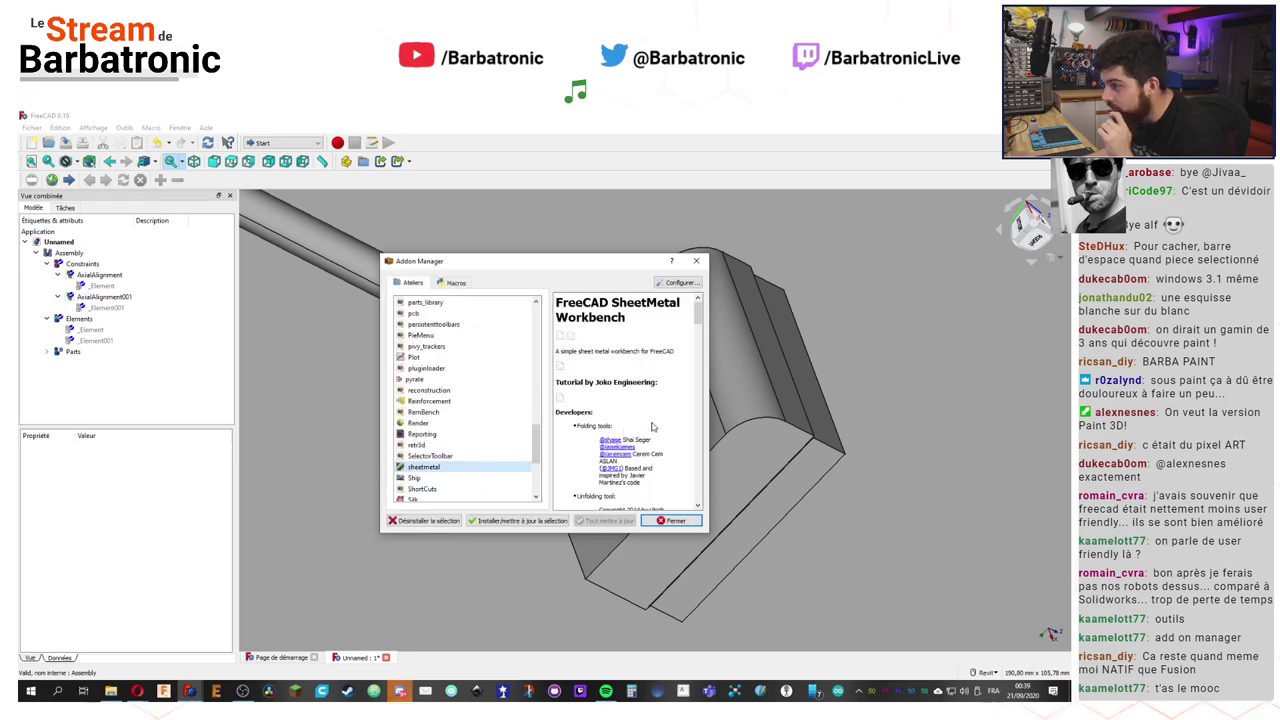
scroll(660, 386, down, 3)
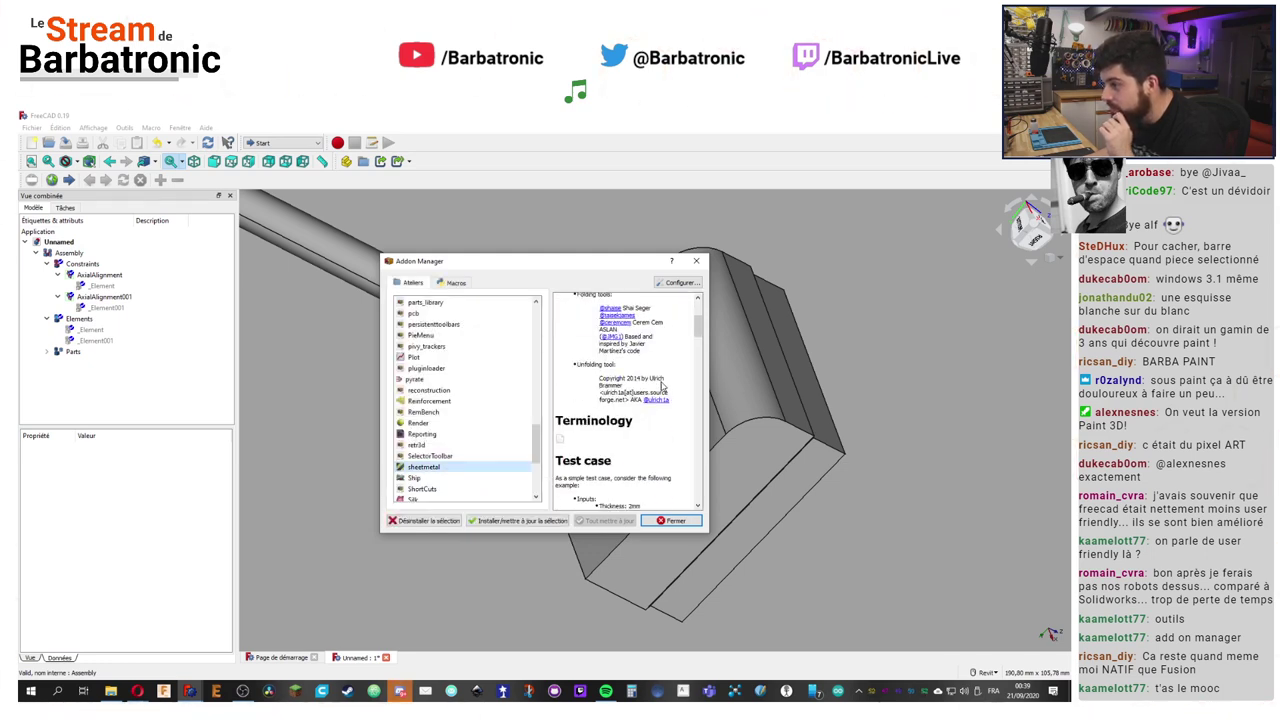
scroll(660, 386, down, 3)
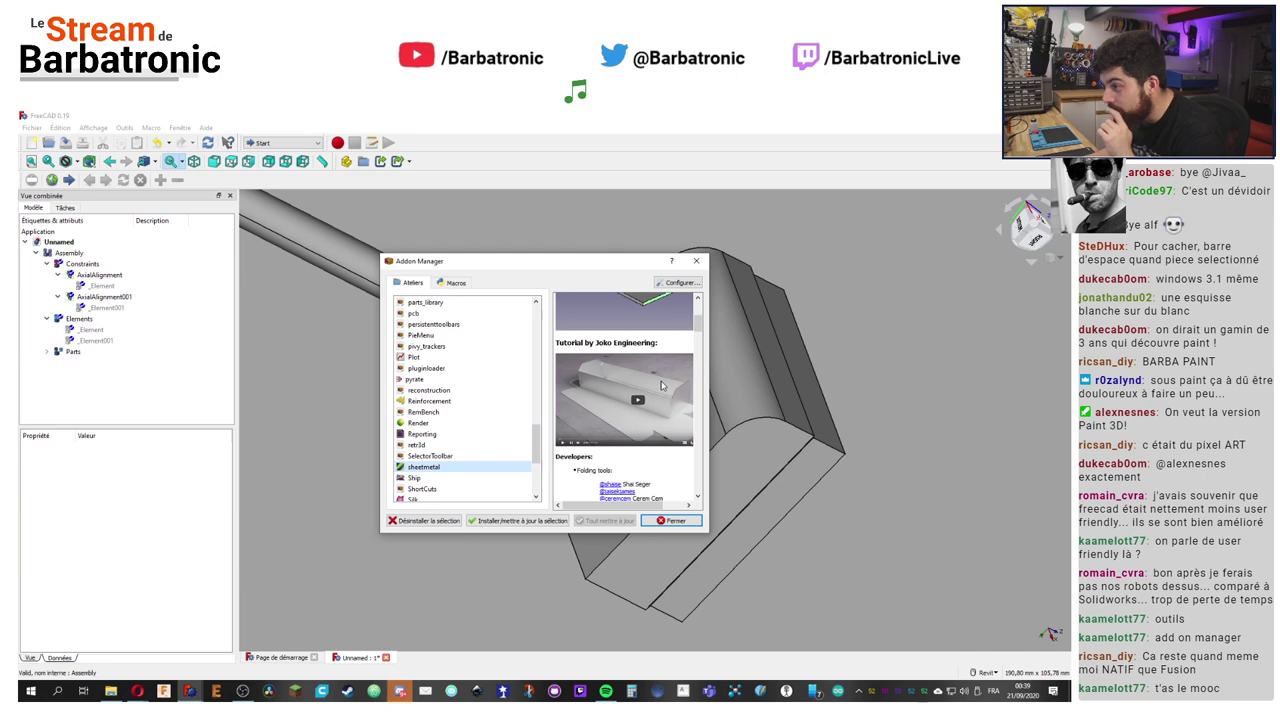
scroll(661, 385, up, 3)
scroll(661, 385, down, 5)
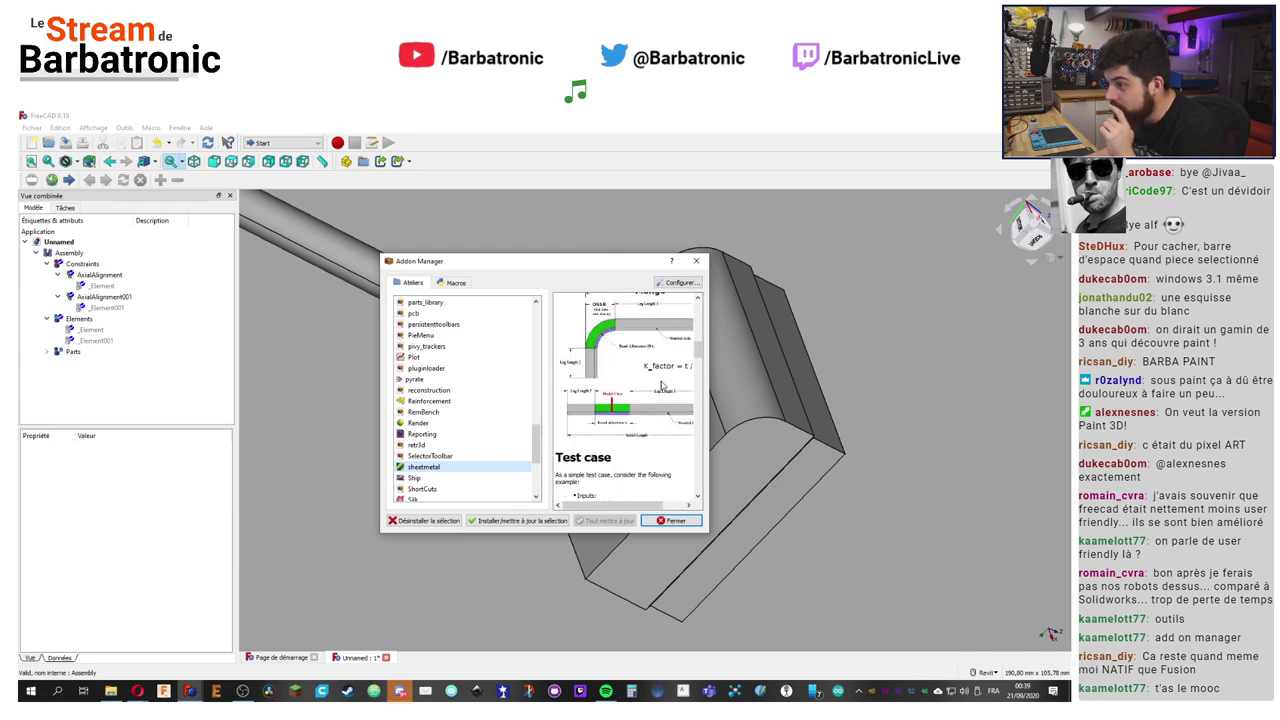
scroll(661, 385, down, 6)
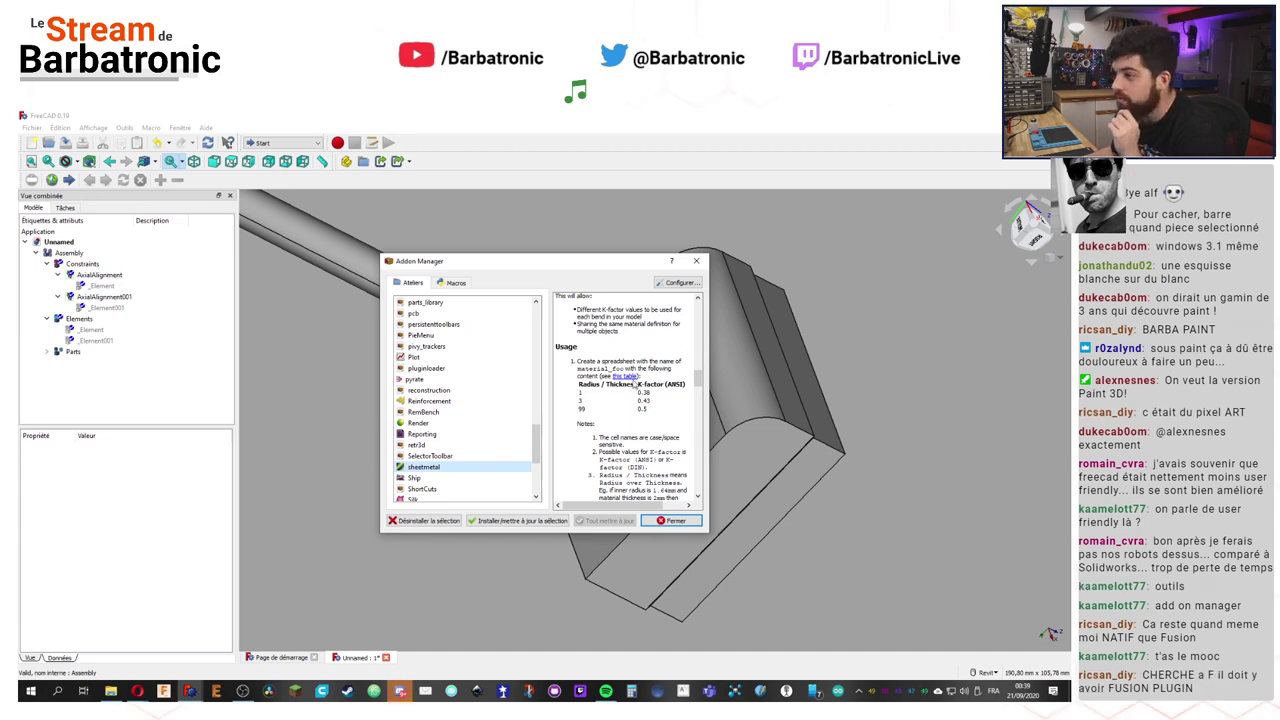
scroll(650, 370, down, 5)
scroll(632, 383, up, 2)
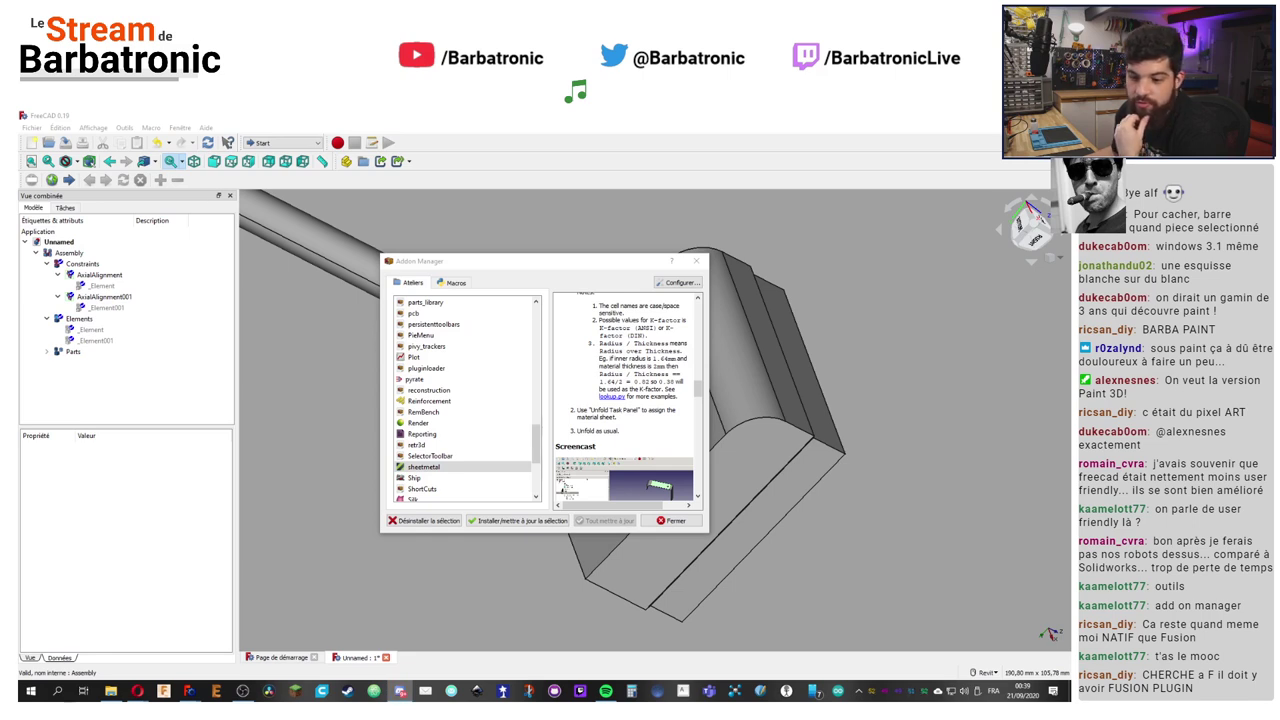
key(alt+Tab)
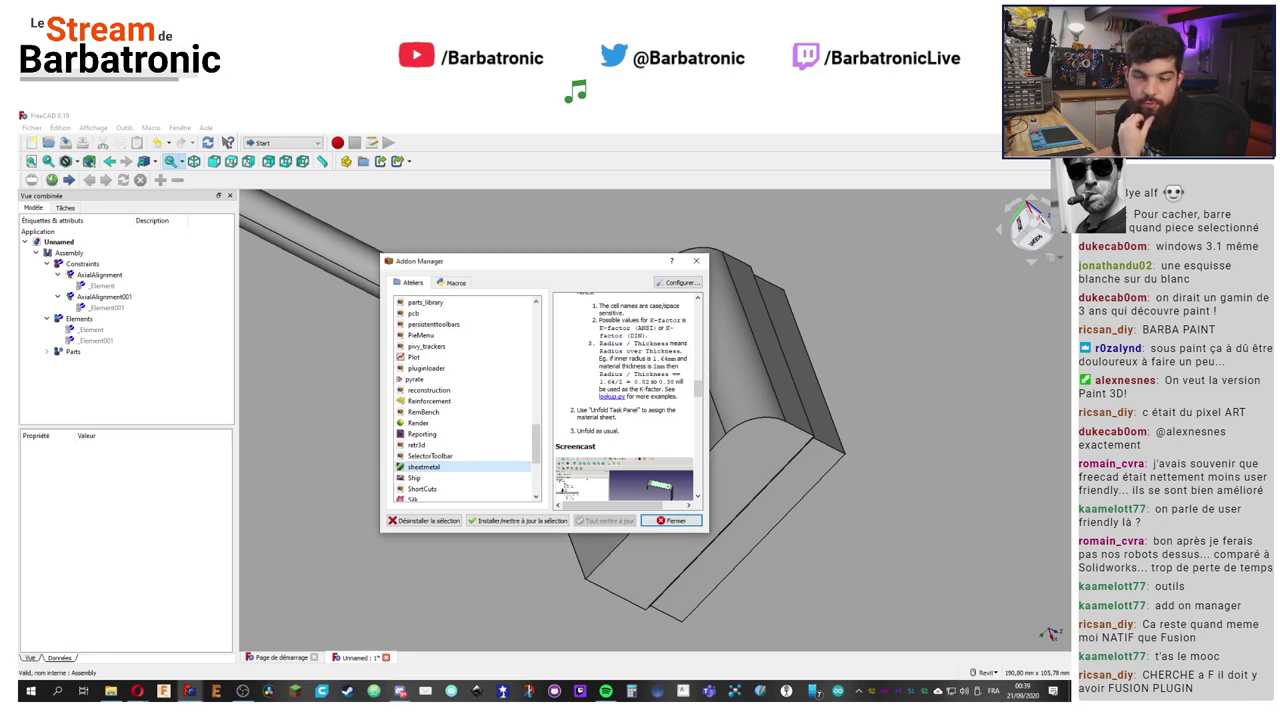
Step: Turn Discord's volume all the way down in the Windows Volume Mixer, then close the mixer
right_click(963, 691)
click(991, 645)
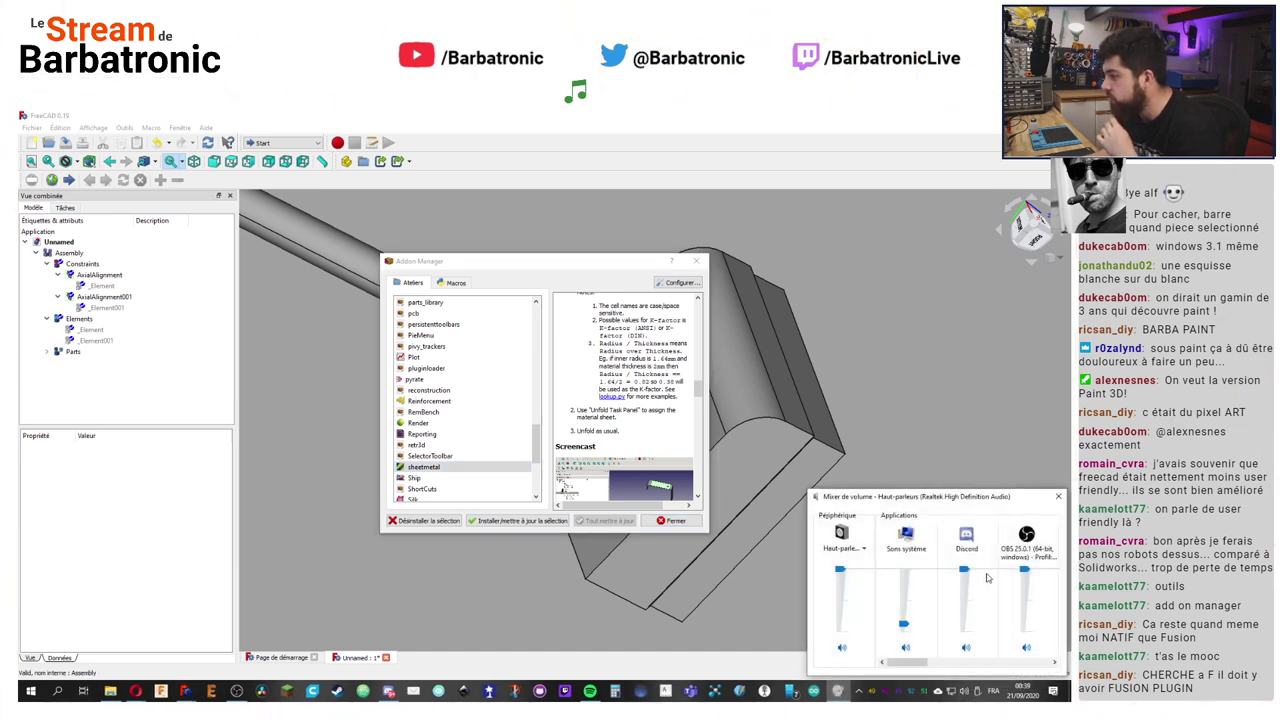
drag(923, 665, 1054, 663)
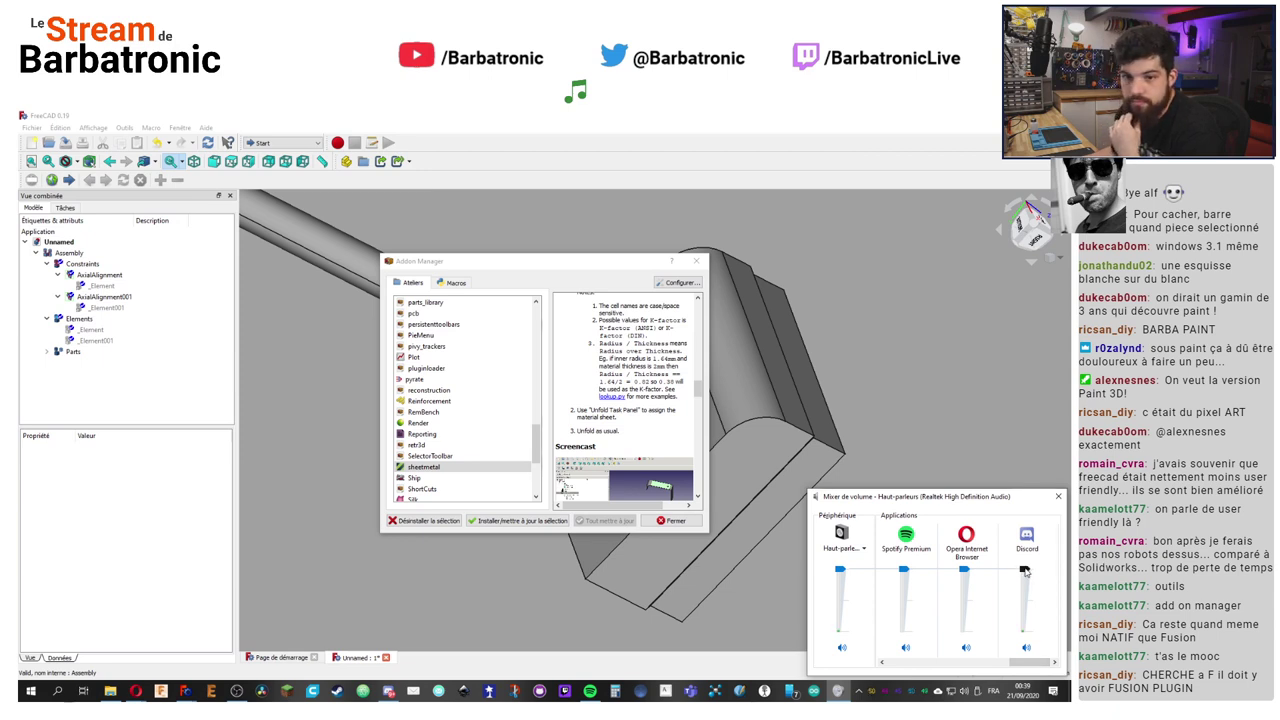
mouse_move(1030, 663)
mouse_down()
mouse_move(912, 663)
mouse_move(1032, 663)
mouse_up()
drag(1026, 571, 1034, 664)
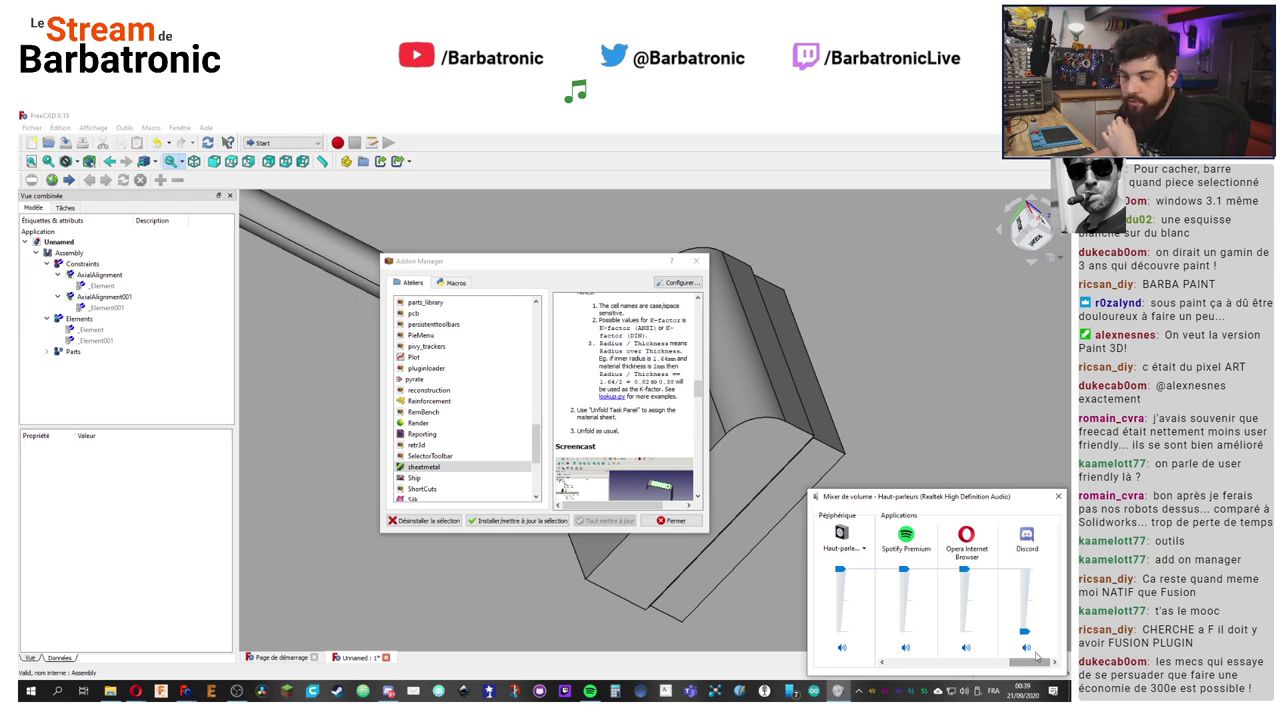
drag(1026, 631, 1027, 571)
drag(1030, 662, 950, 668)
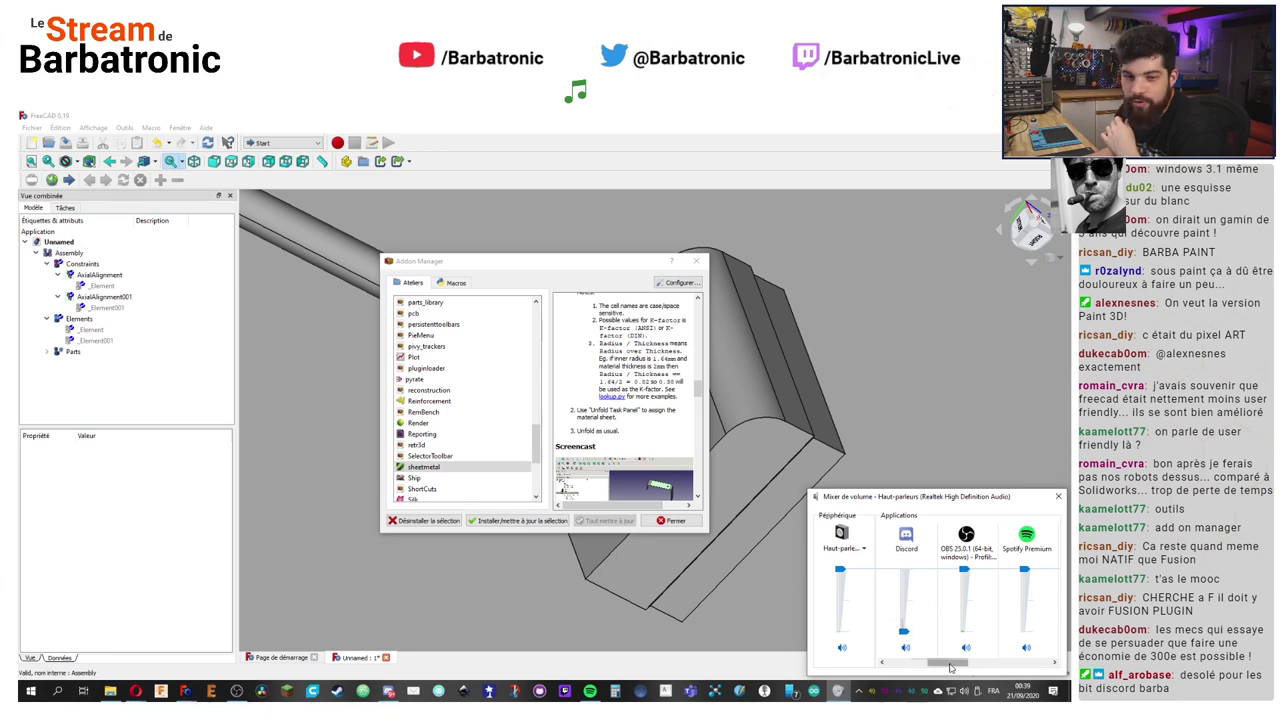
click(1058, 497)
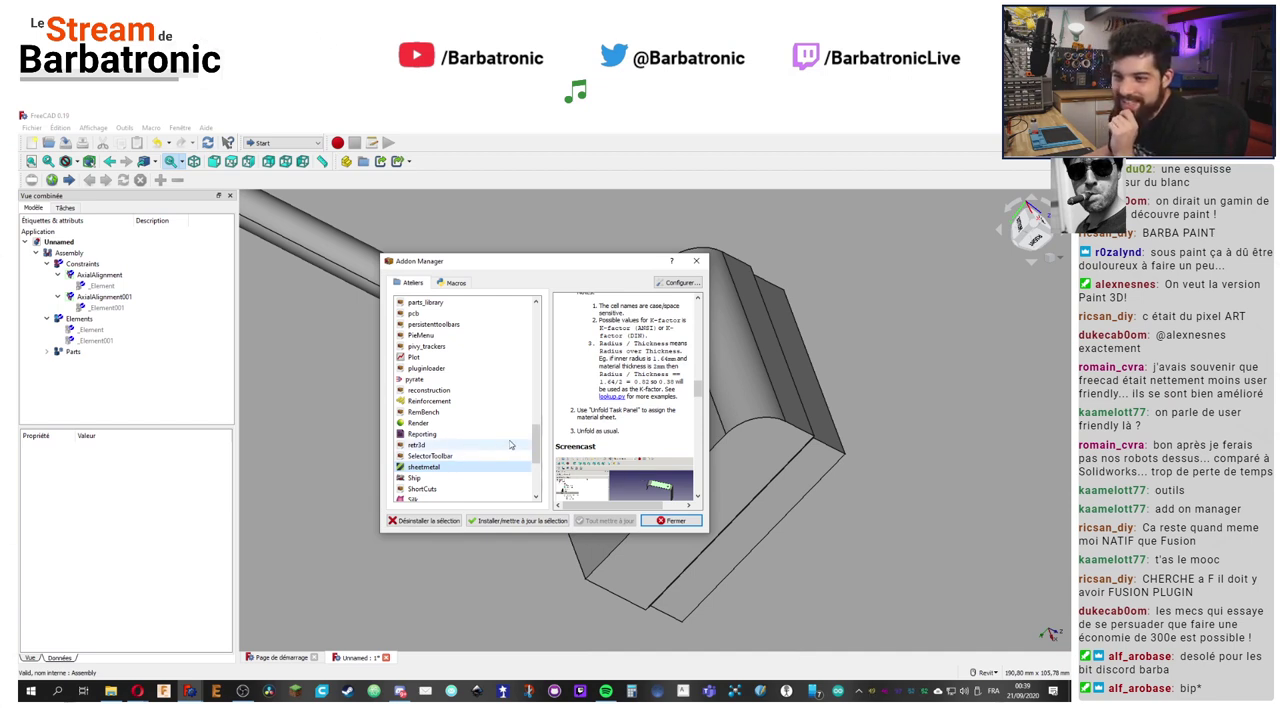
Step: View the timber workbench's description, then cancel out of the Addon Manager's repository options
scroll(505, 452, down, 4)
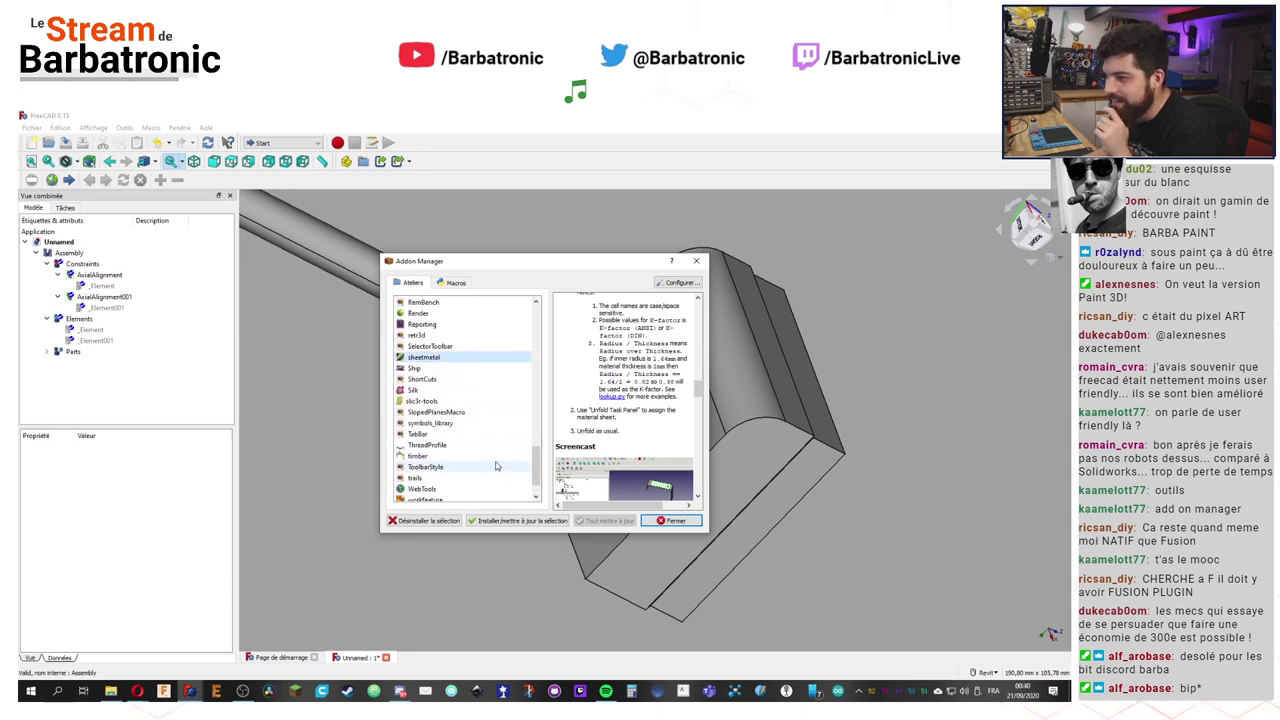
scroll(503, 463, down, 1)
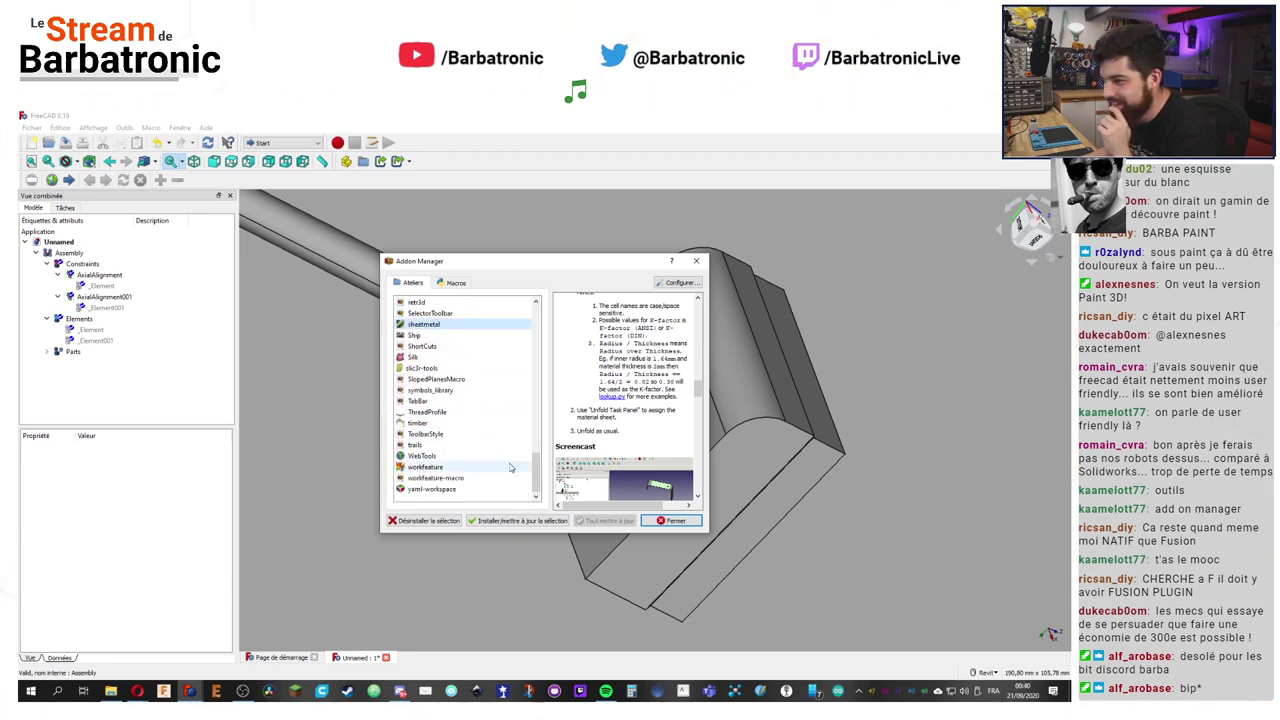
click(450, 425)
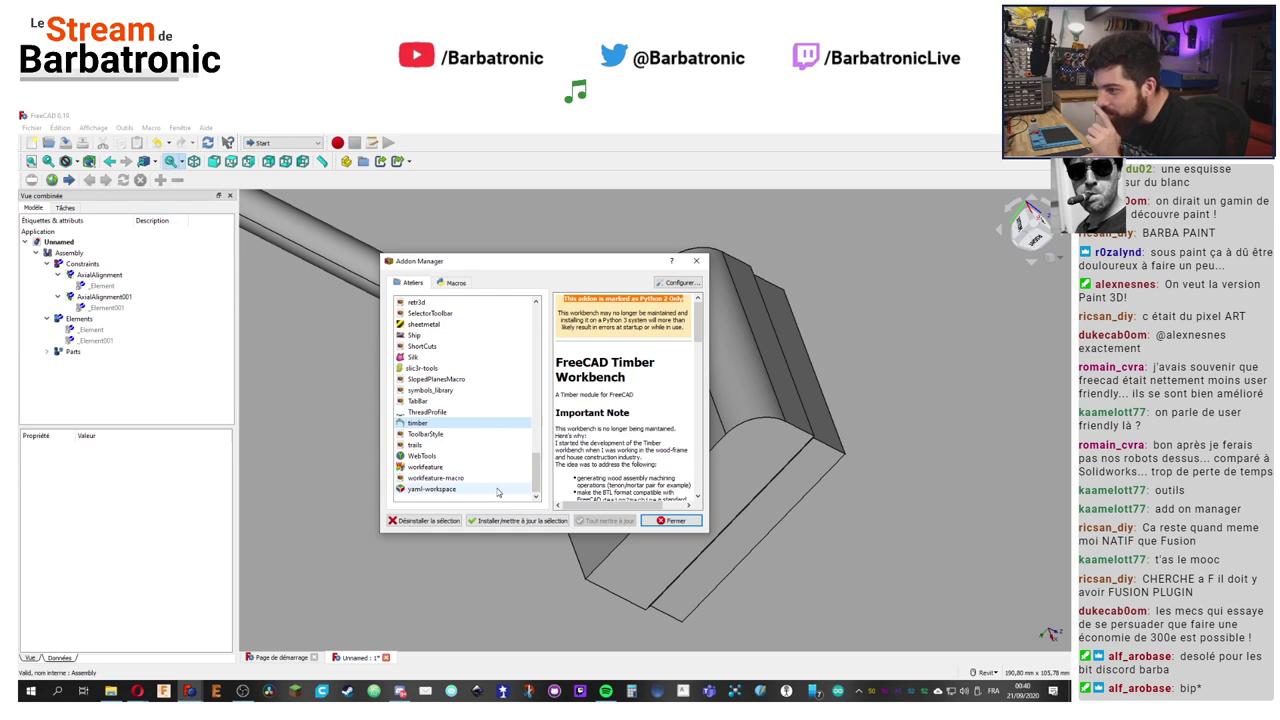
scroll(496, 482, up, 7)
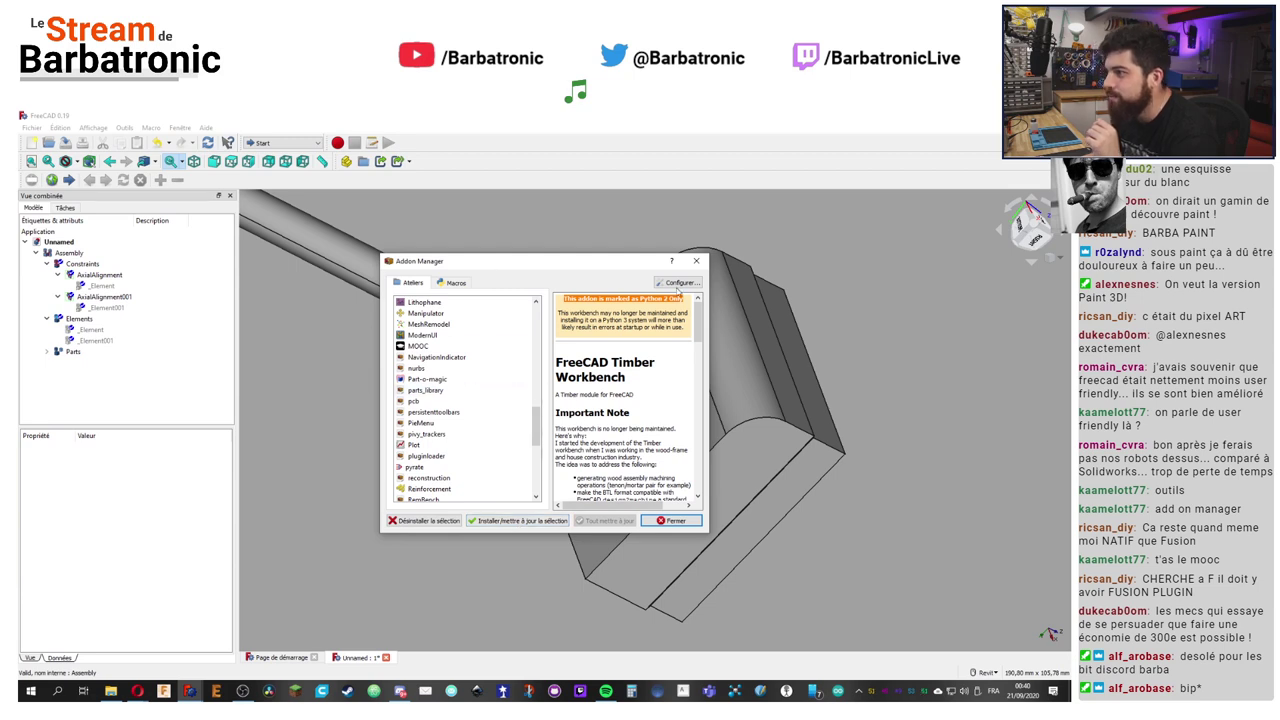
scroll(502, 421, up, 5)
scroll(502, 421, up, 10)
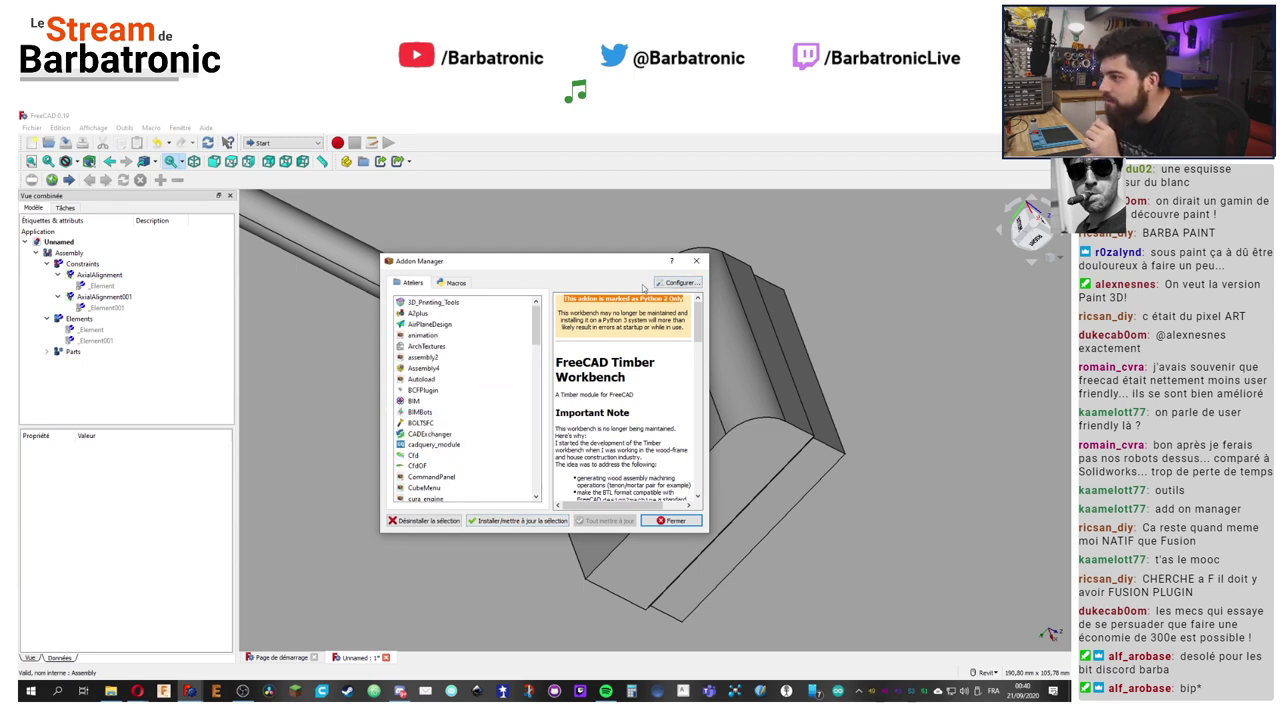
click(687, 285)
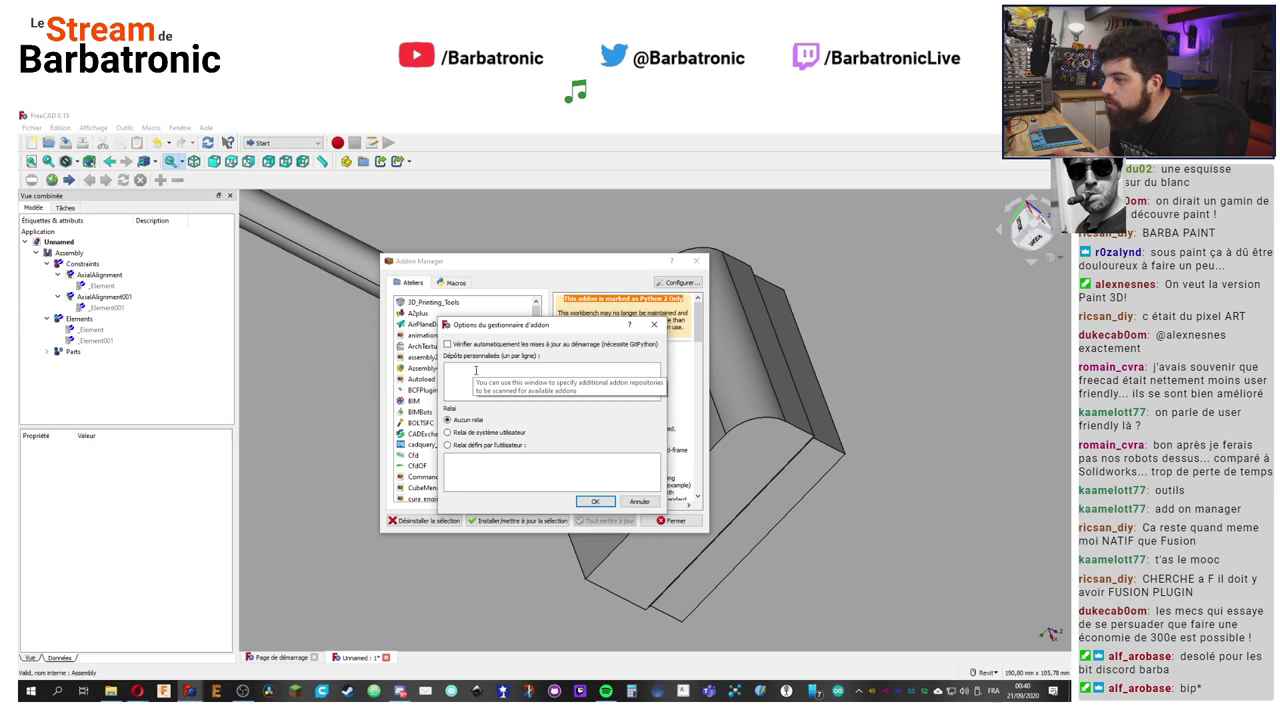
click(657, 502)
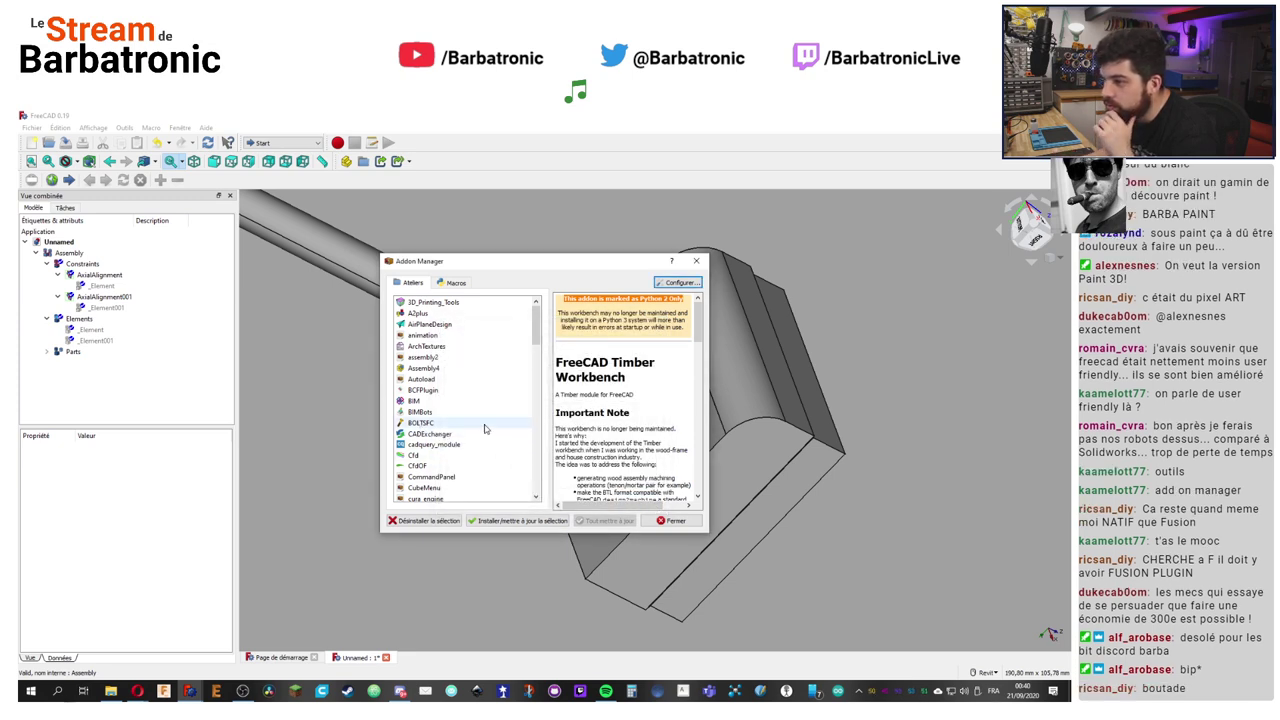
Step: Look over the BOLTSFC and FCGear workbench details, then select the ModernUI add-on
click(485, 428)
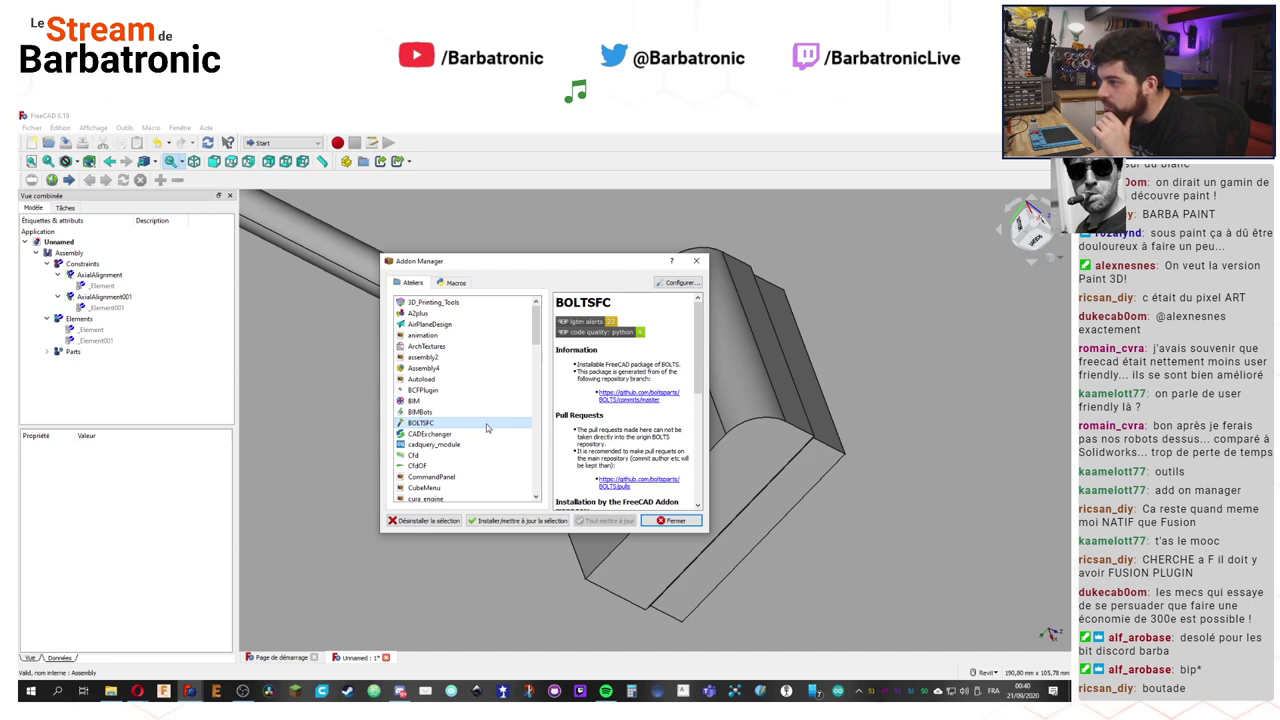
scroll(611, 478, down, 4)
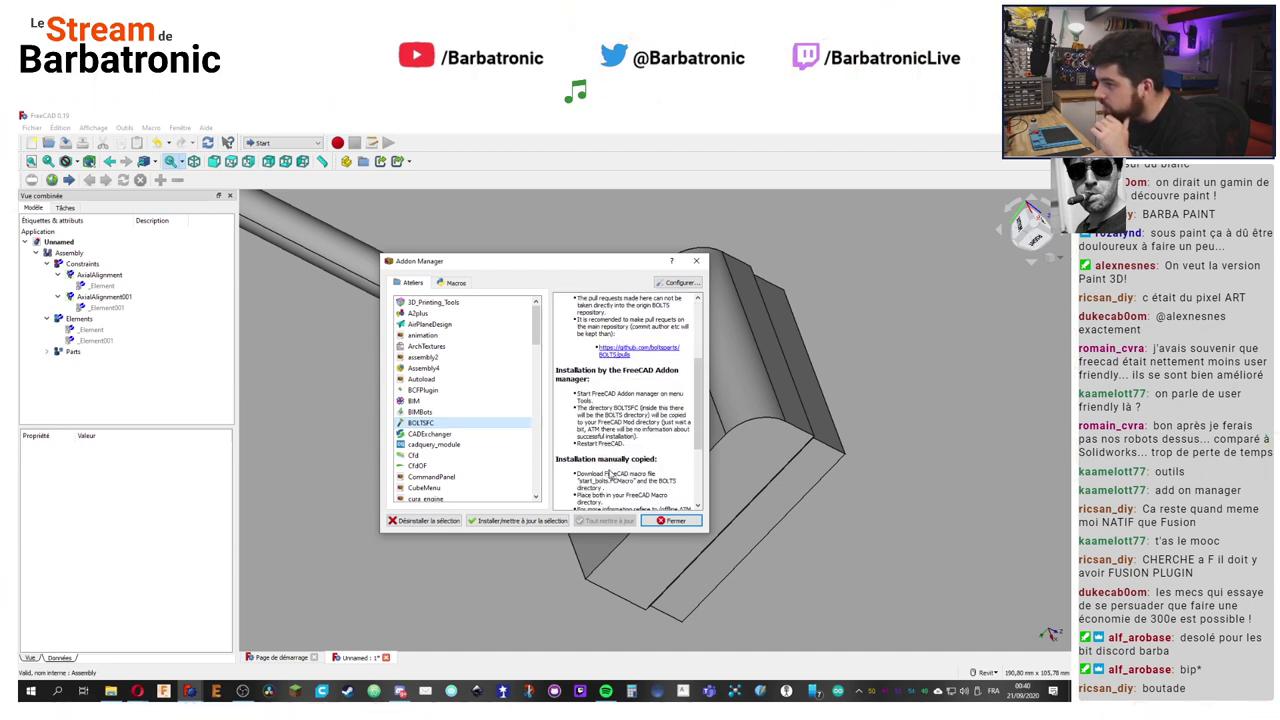
scroll(611, 476, down, 3)
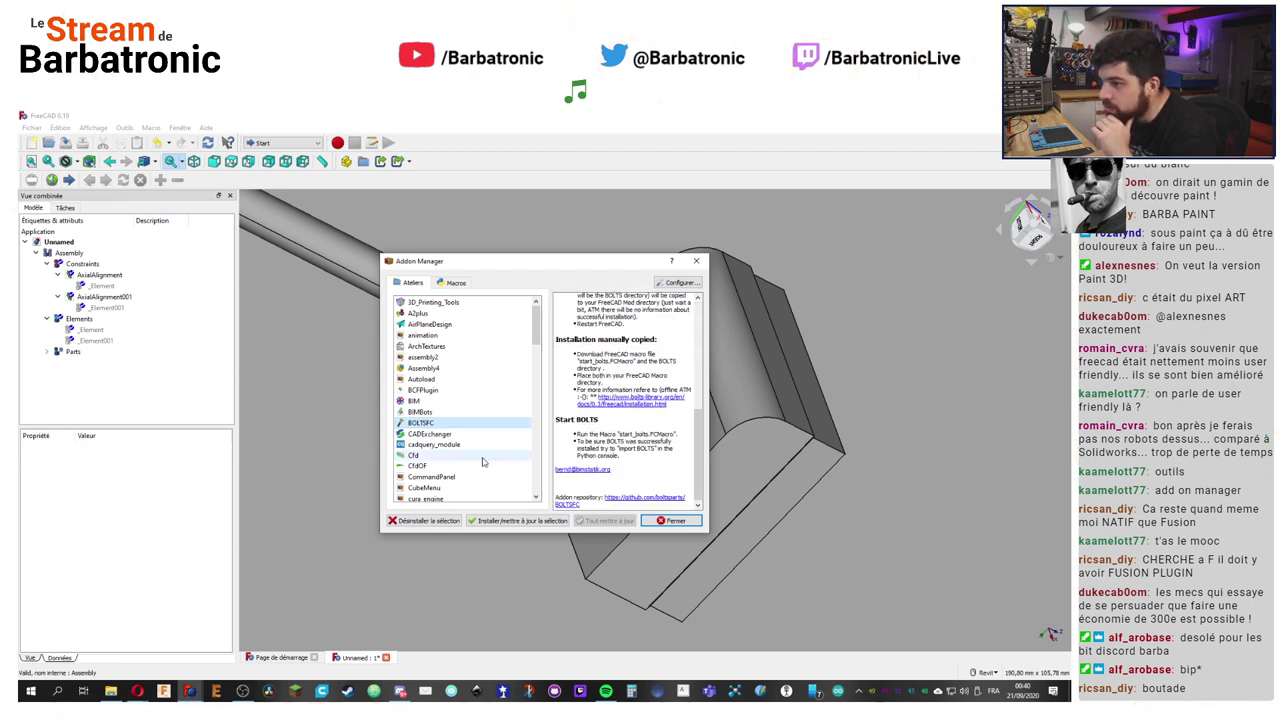
scroll(482, 461, down, 4)
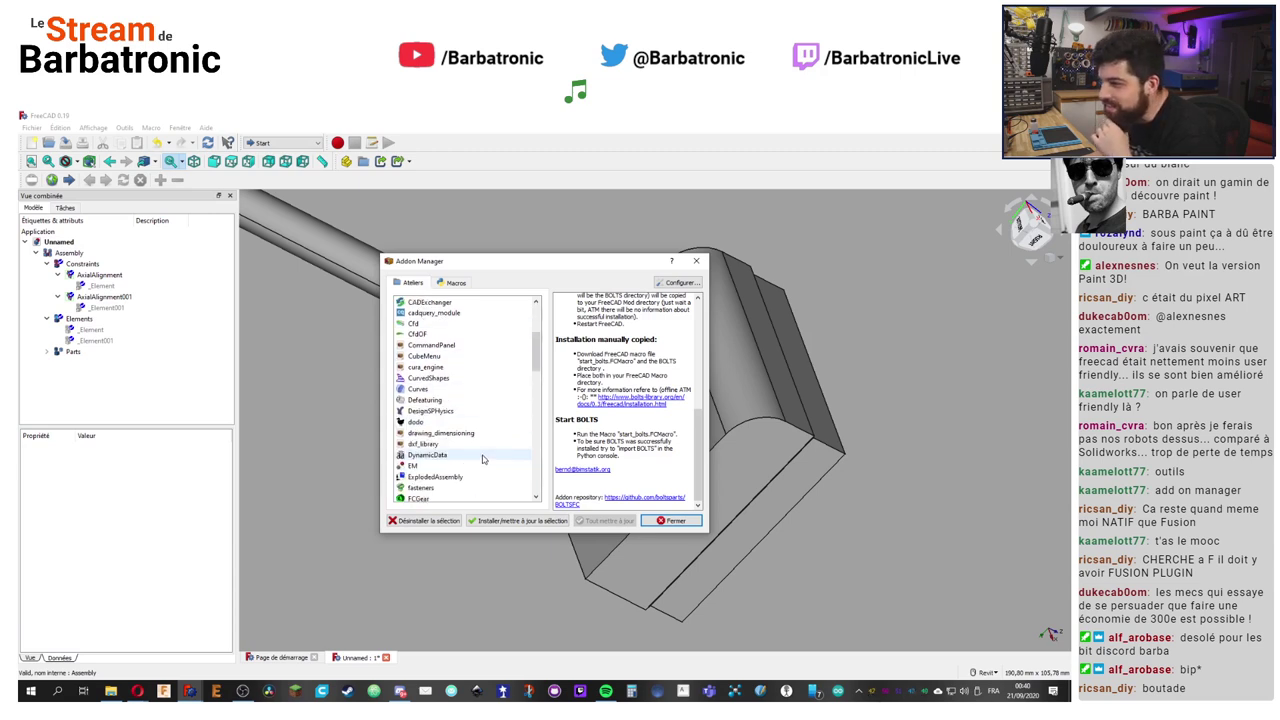
scroll(482, 459, down, 2)
scroll(482, 457, down, 2)
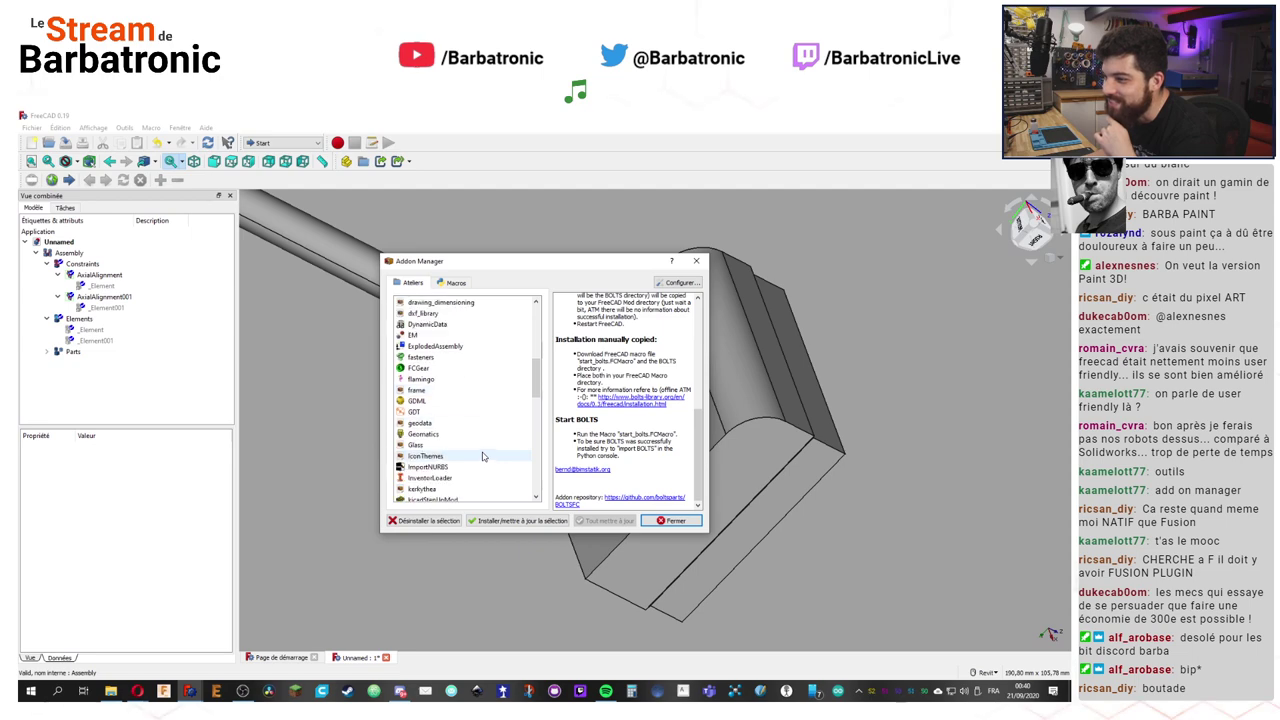
click(461, 369)
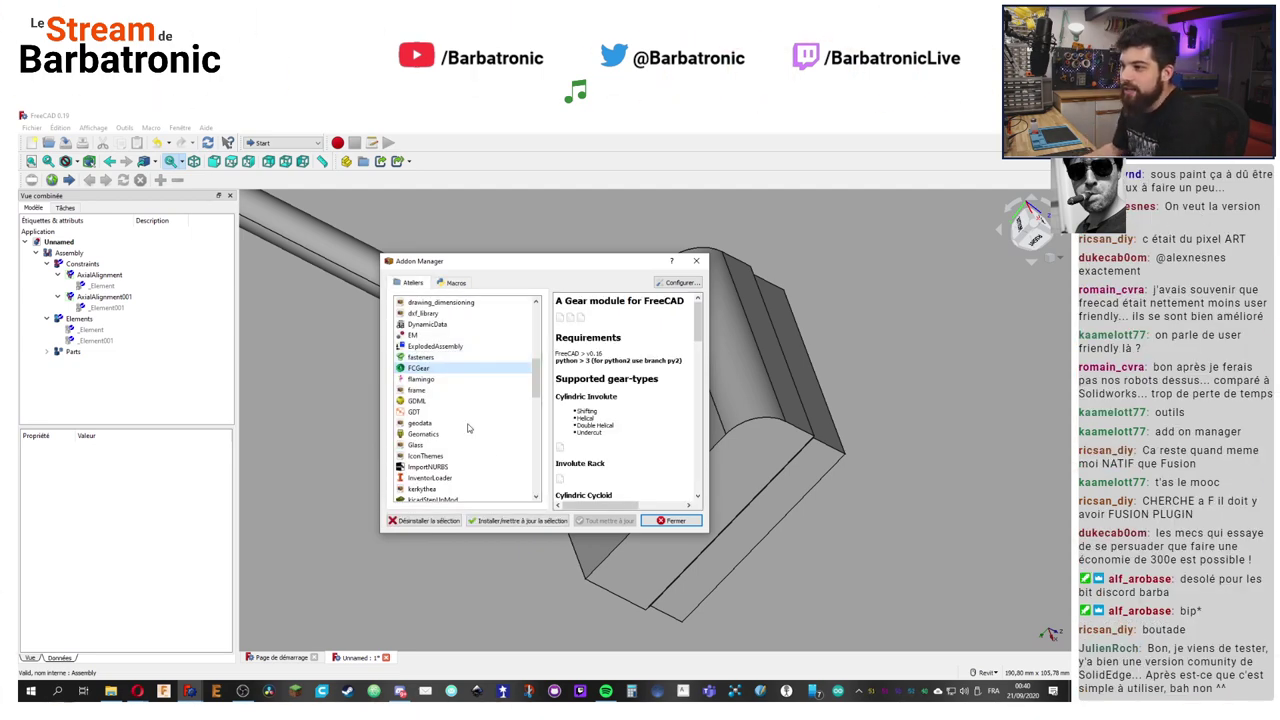
scroll(492, 431, down, 2)
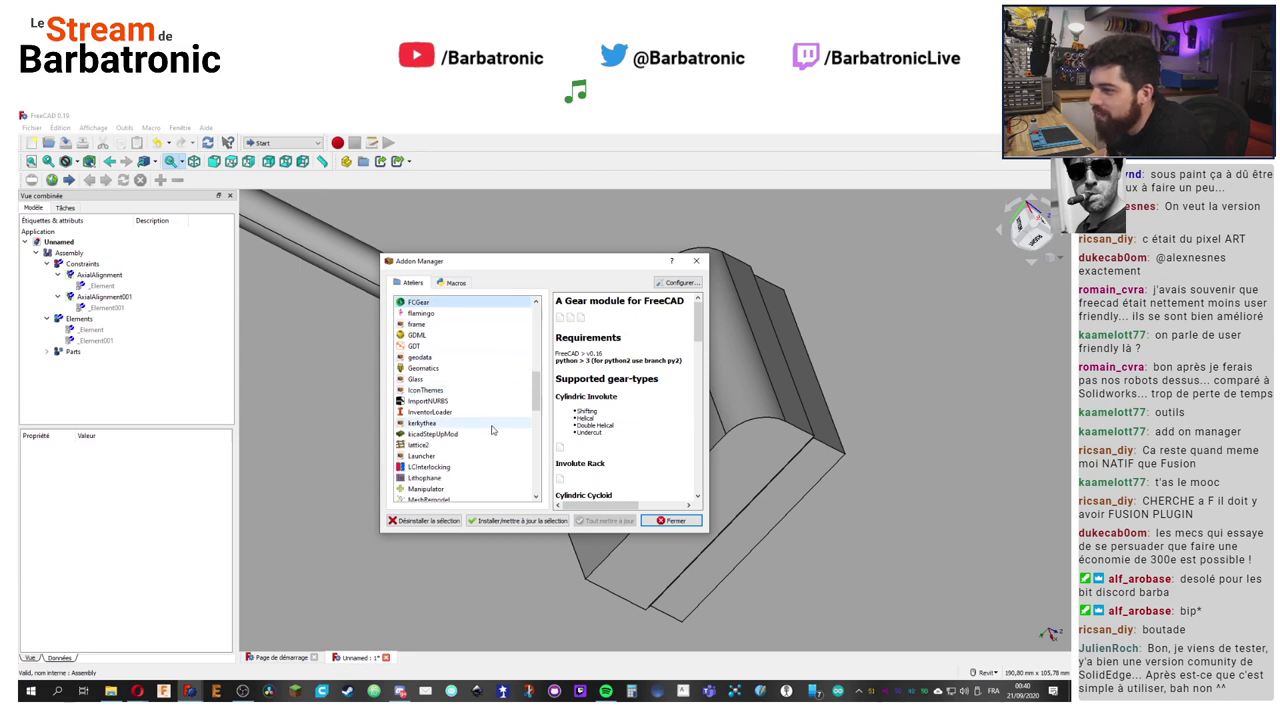
scroll(492, 430, down, 2)
click(460, 445)
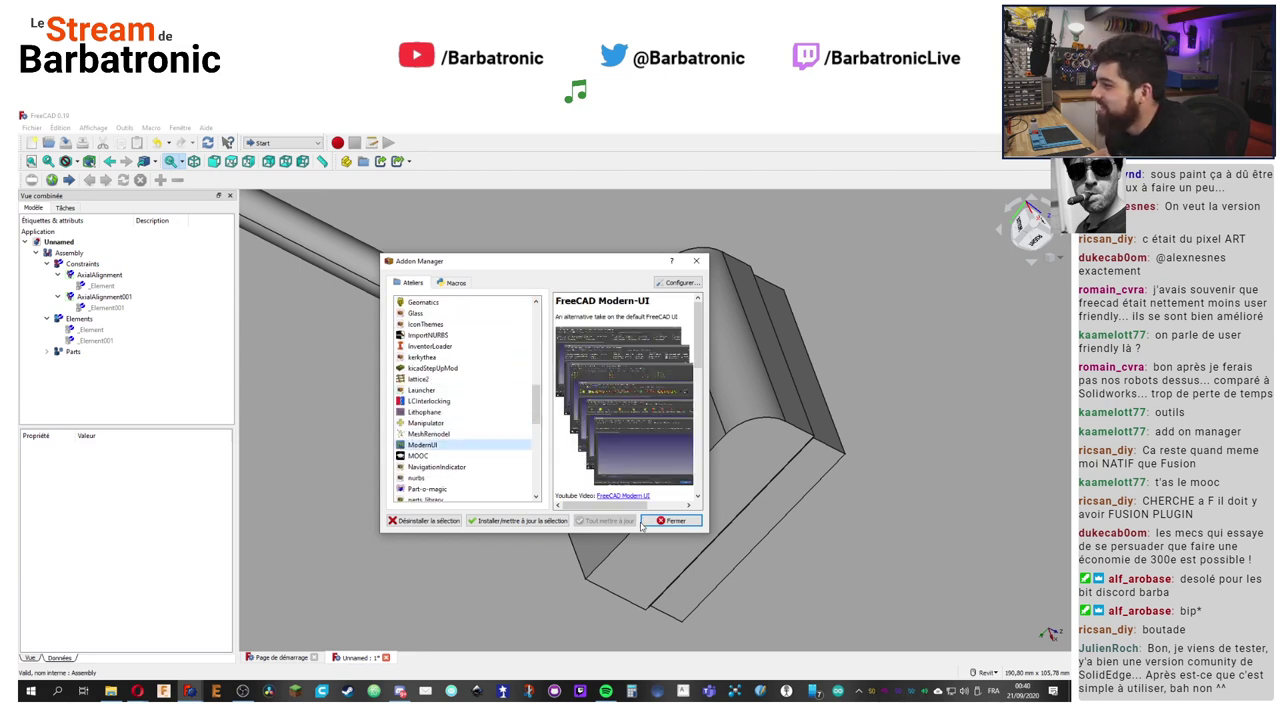
Step: Install the ModernUI add-on, close the Addon Manager and postpone the restart
click(510, 521)
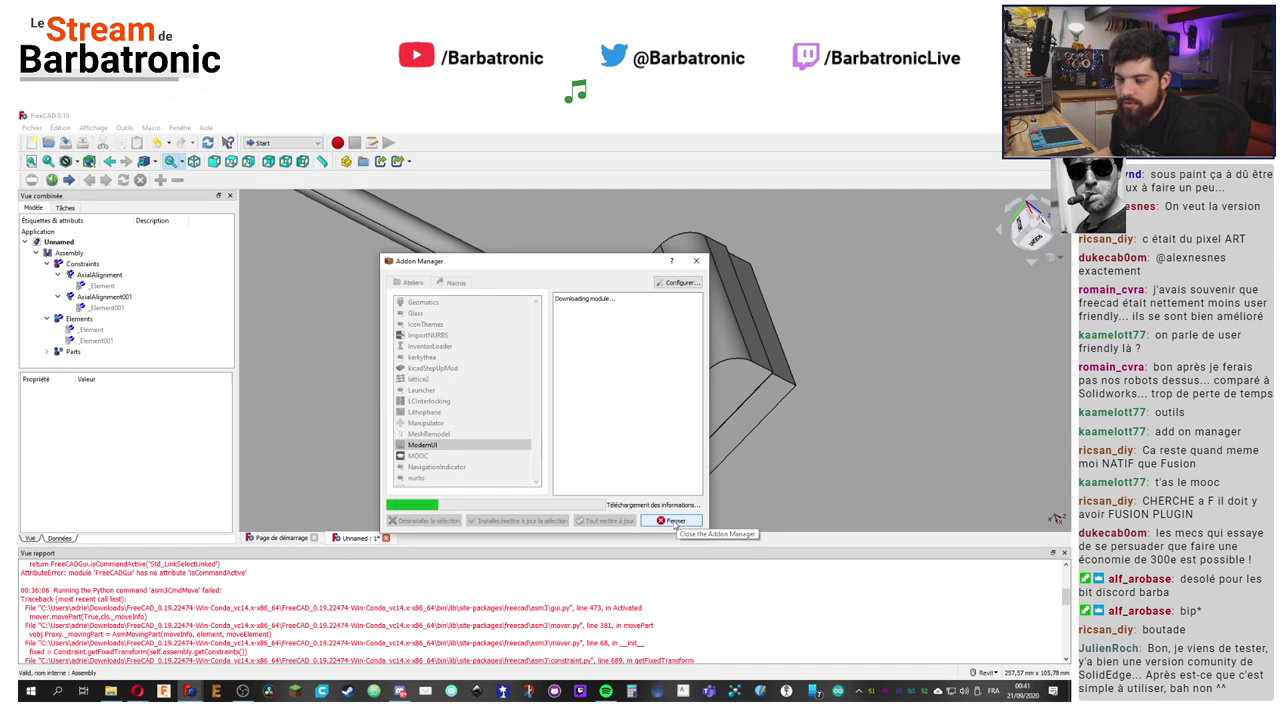
click(672, 522)
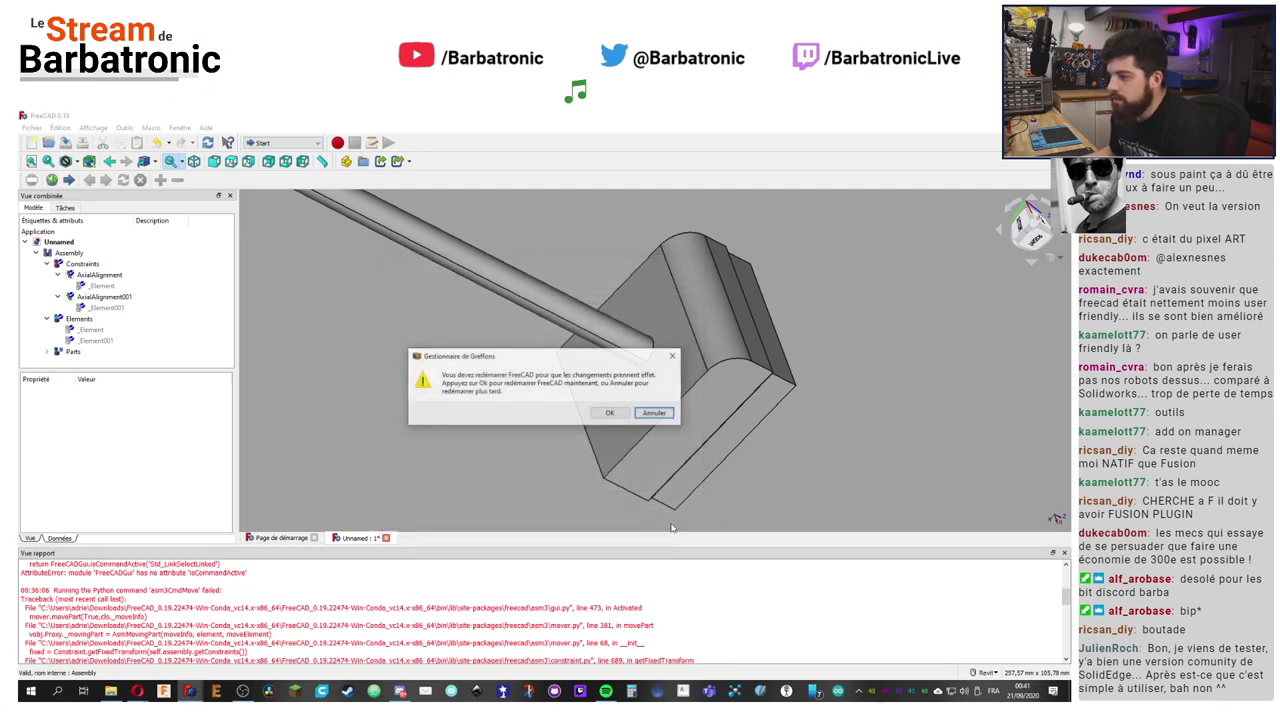
click(654, 413)
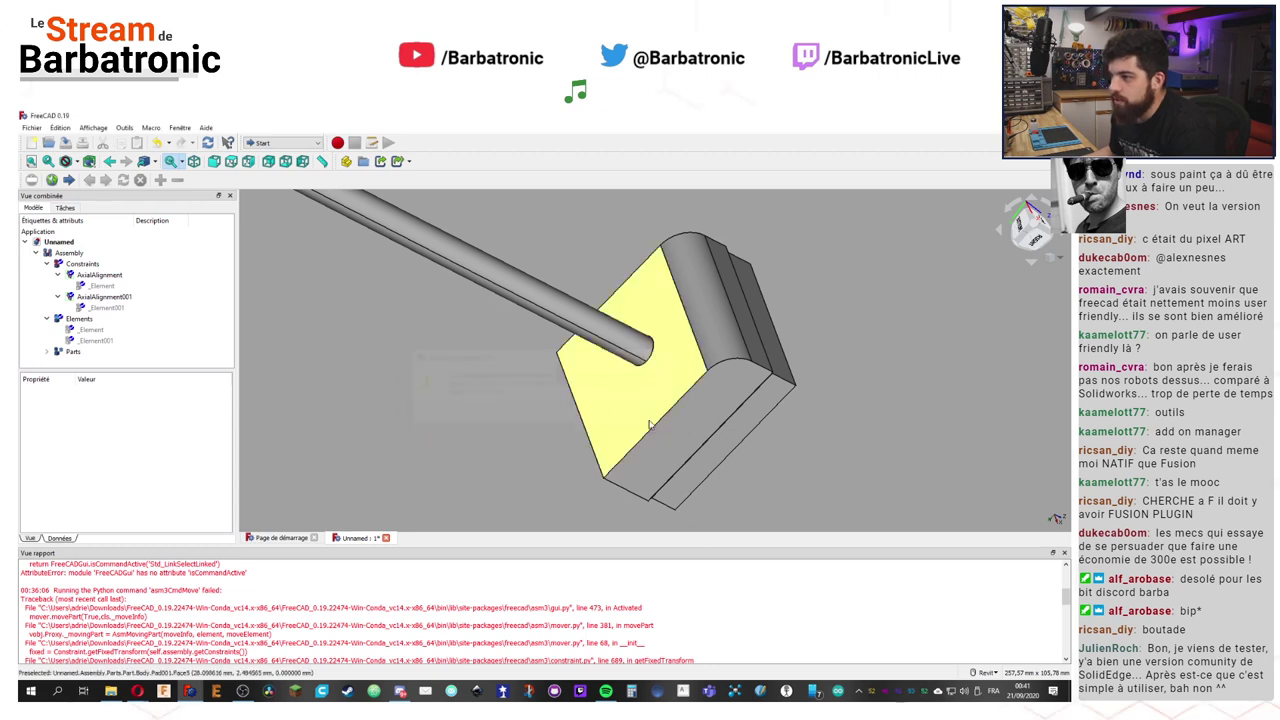
Step: Close the Unnamed assembly without saving and minimize FreeCAD to the desktop
click(386, 539)
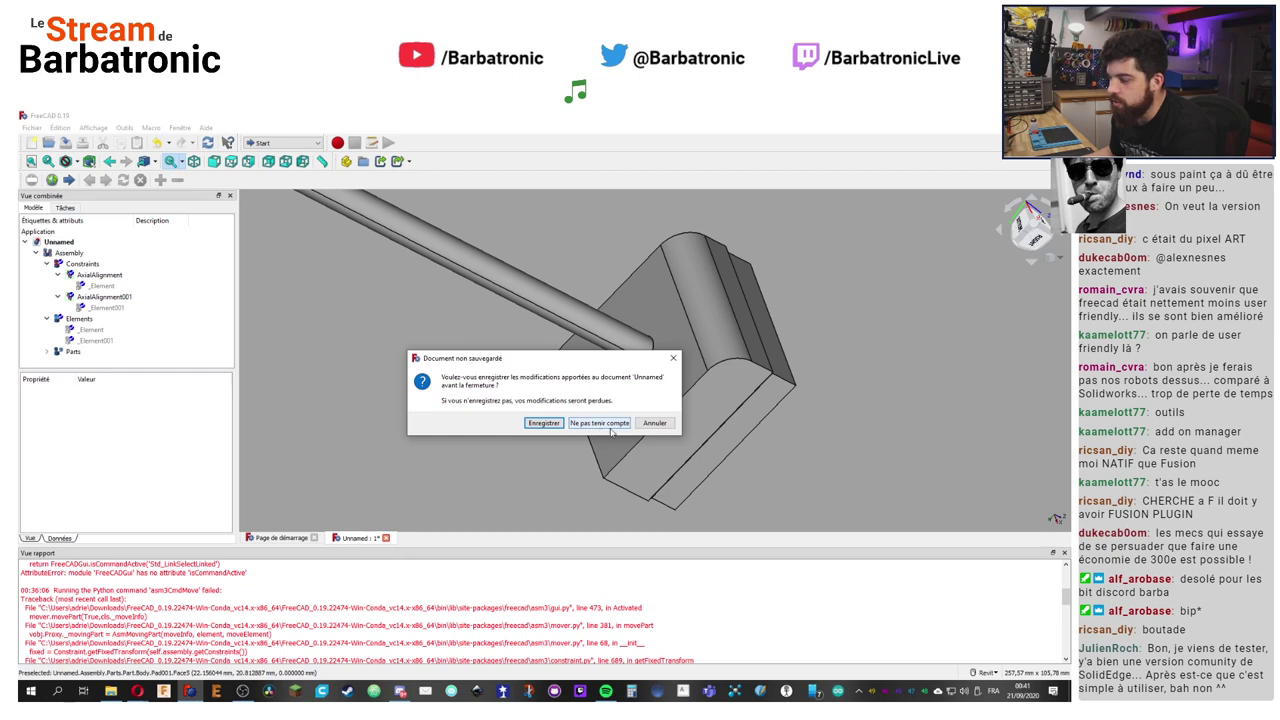
click(599, 423)
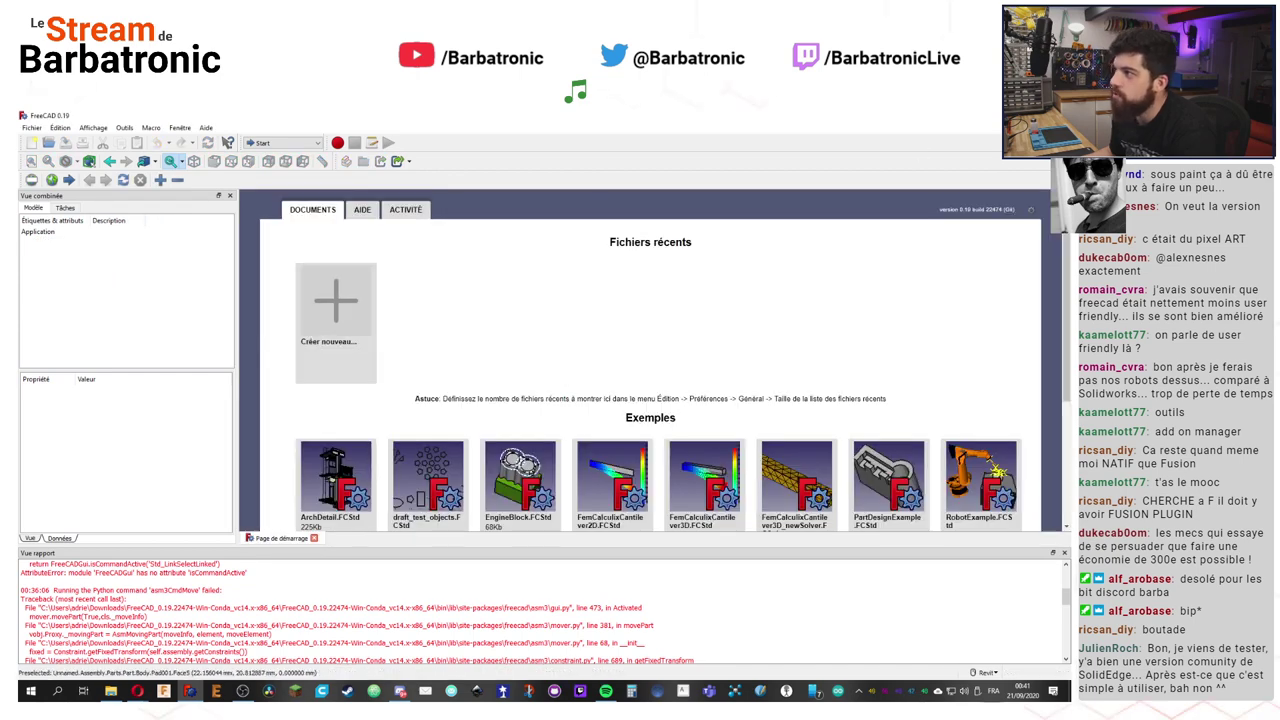
click(163, 691)
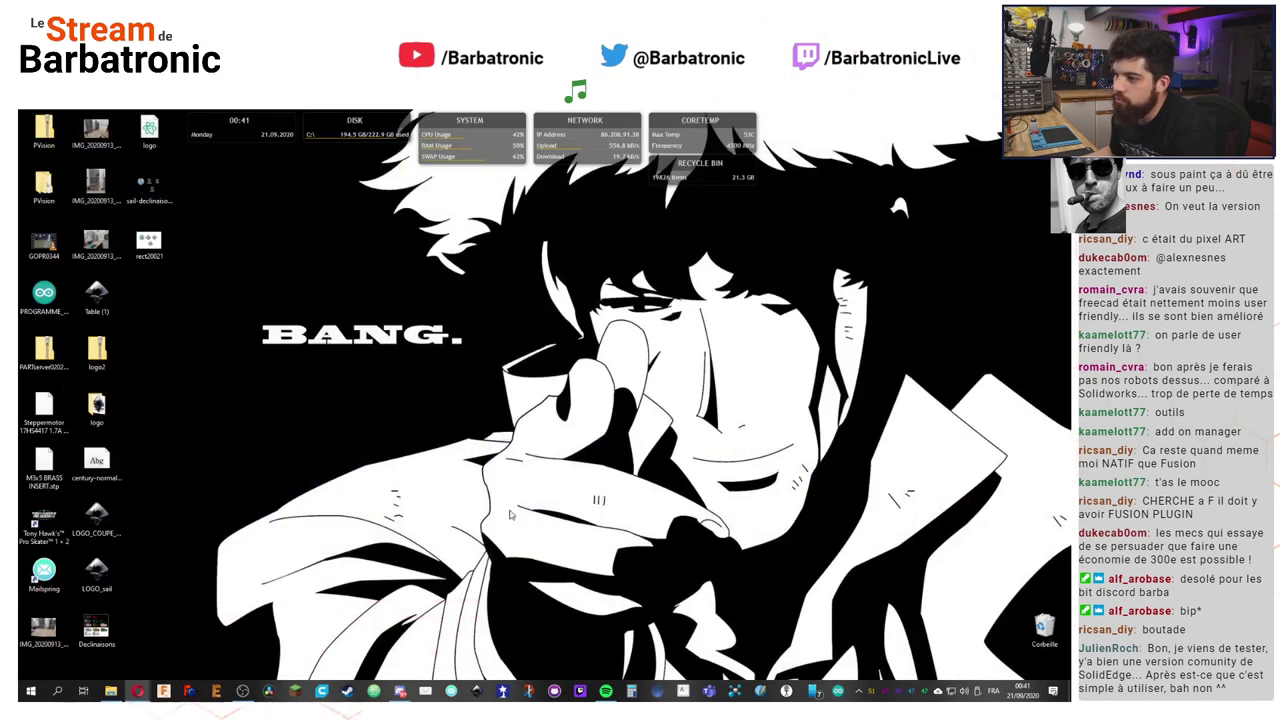
Step: Relaunch FreeCAD 0.19, expand the toolbar area to three rows, and create a new Part Design document
click(189, 691)
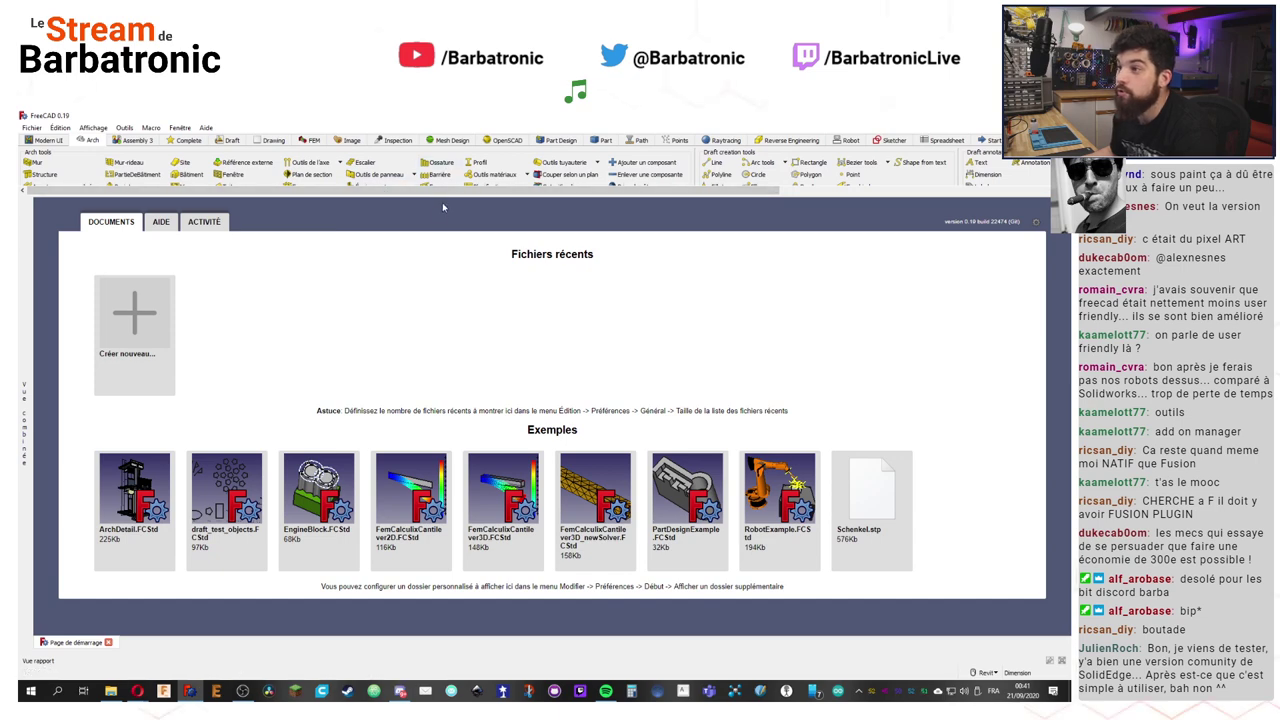
drag(443, 197, 438, 237)
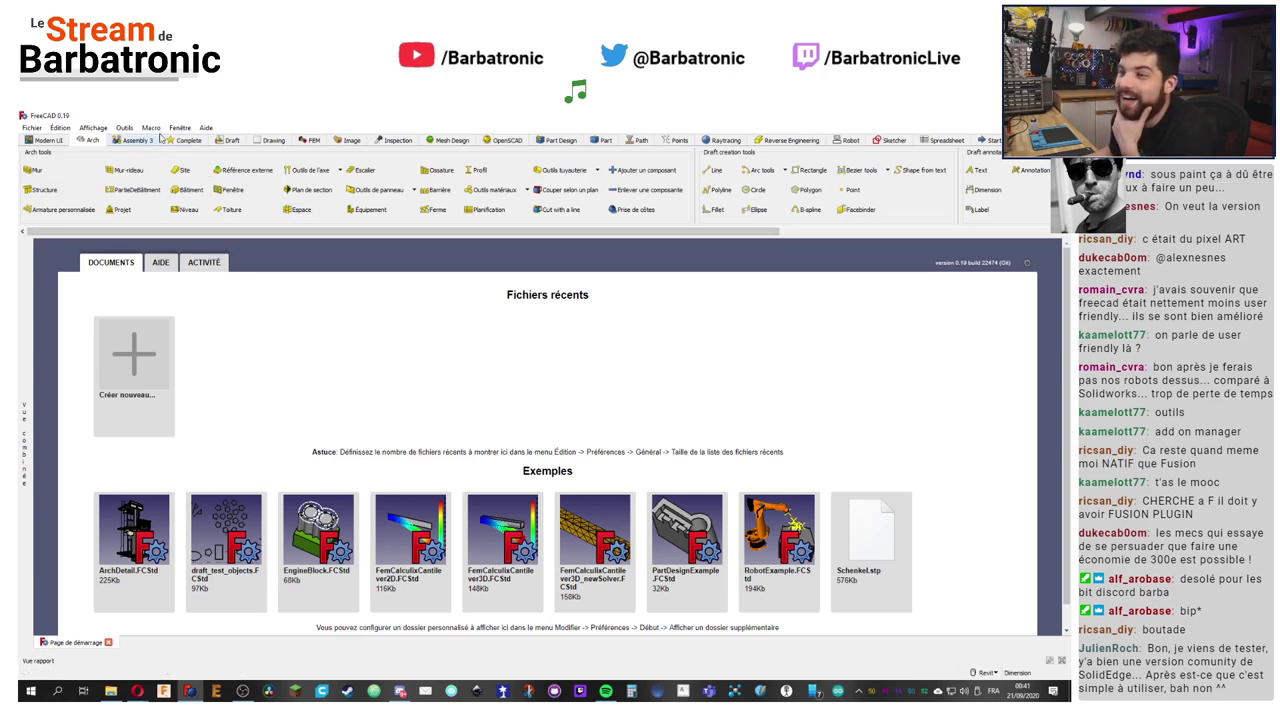
click(553, 141)
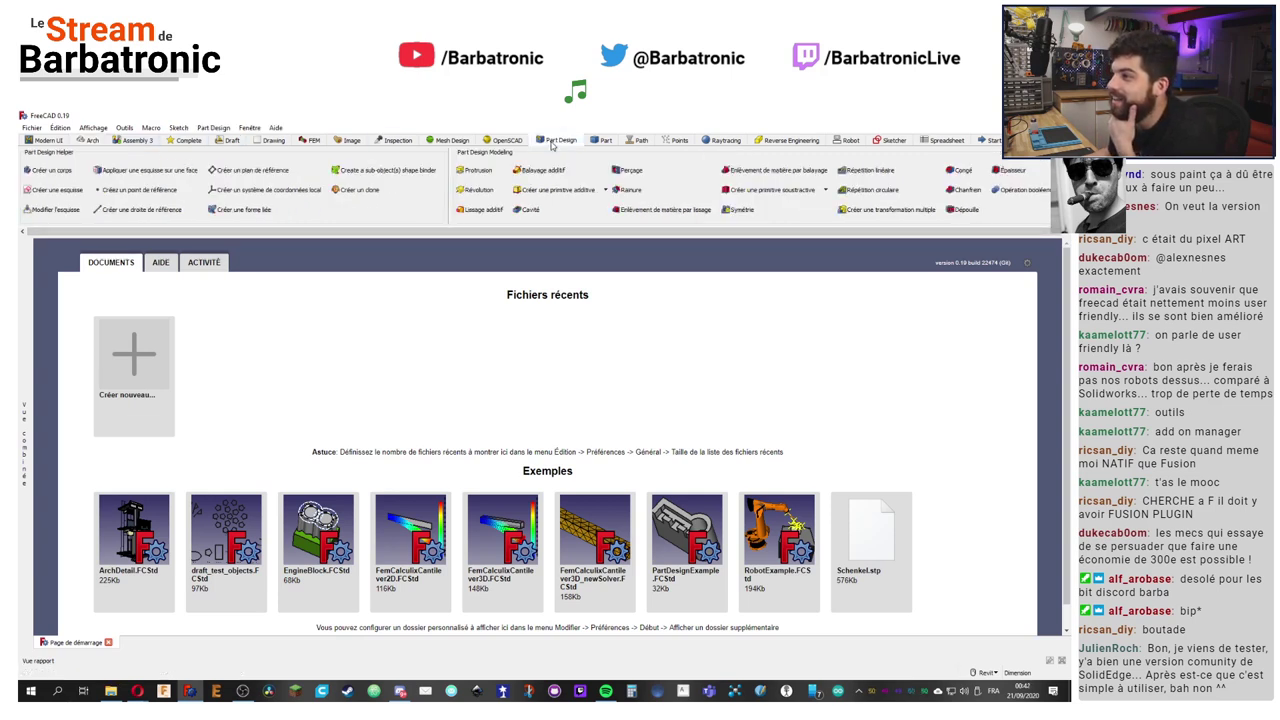
click(134, 360)
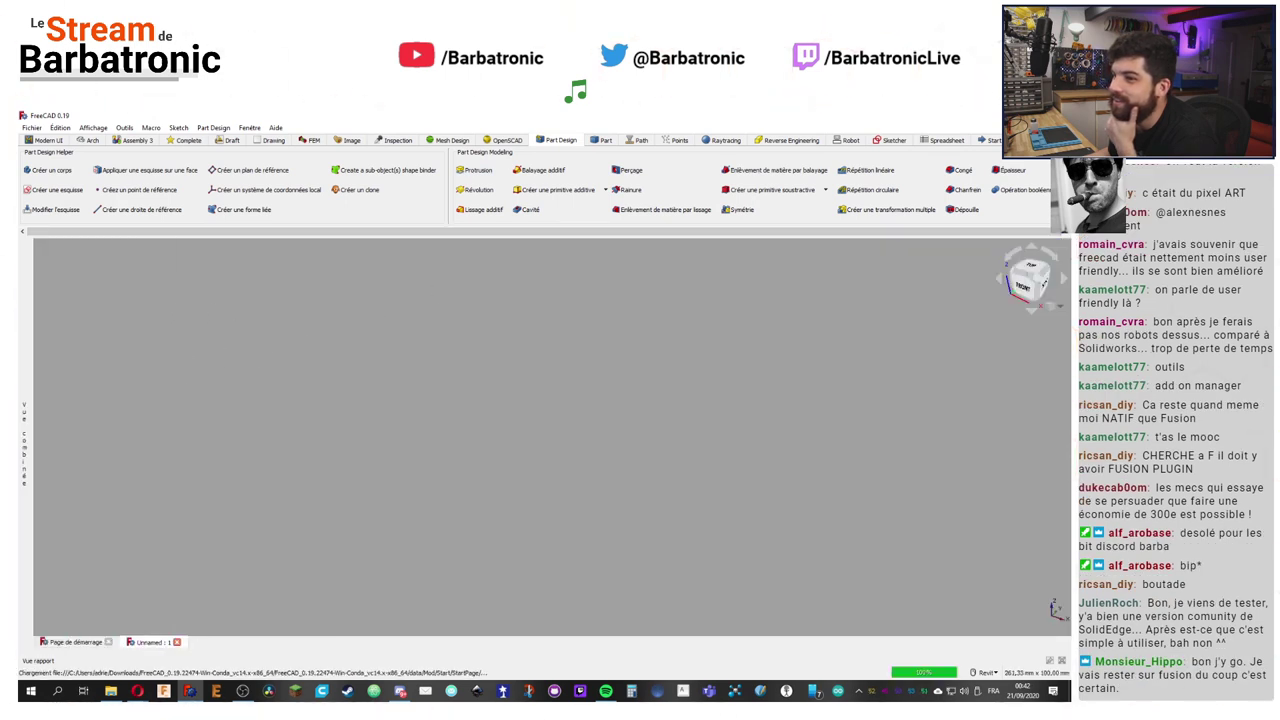
Step: Switch to Part, then Assembly 3, scroll its toolbar, and return to Part
mouse_move(24, 428)
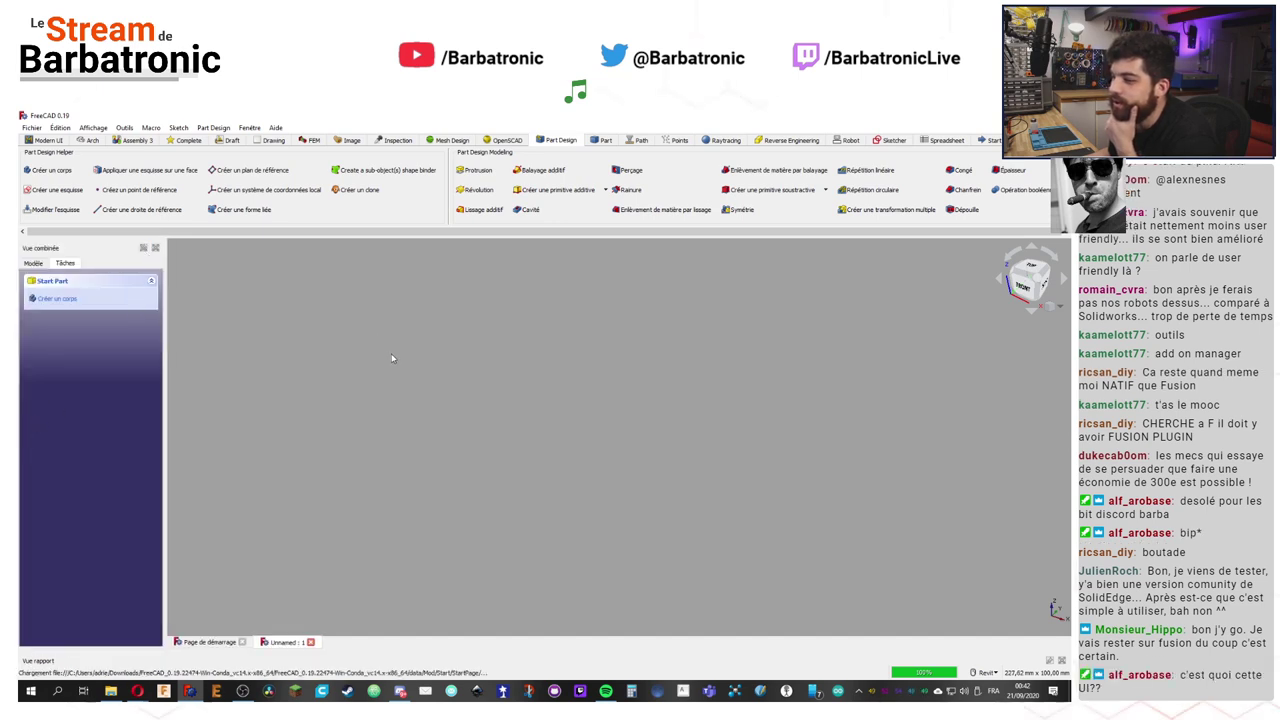
mouse_move(1043, 660)
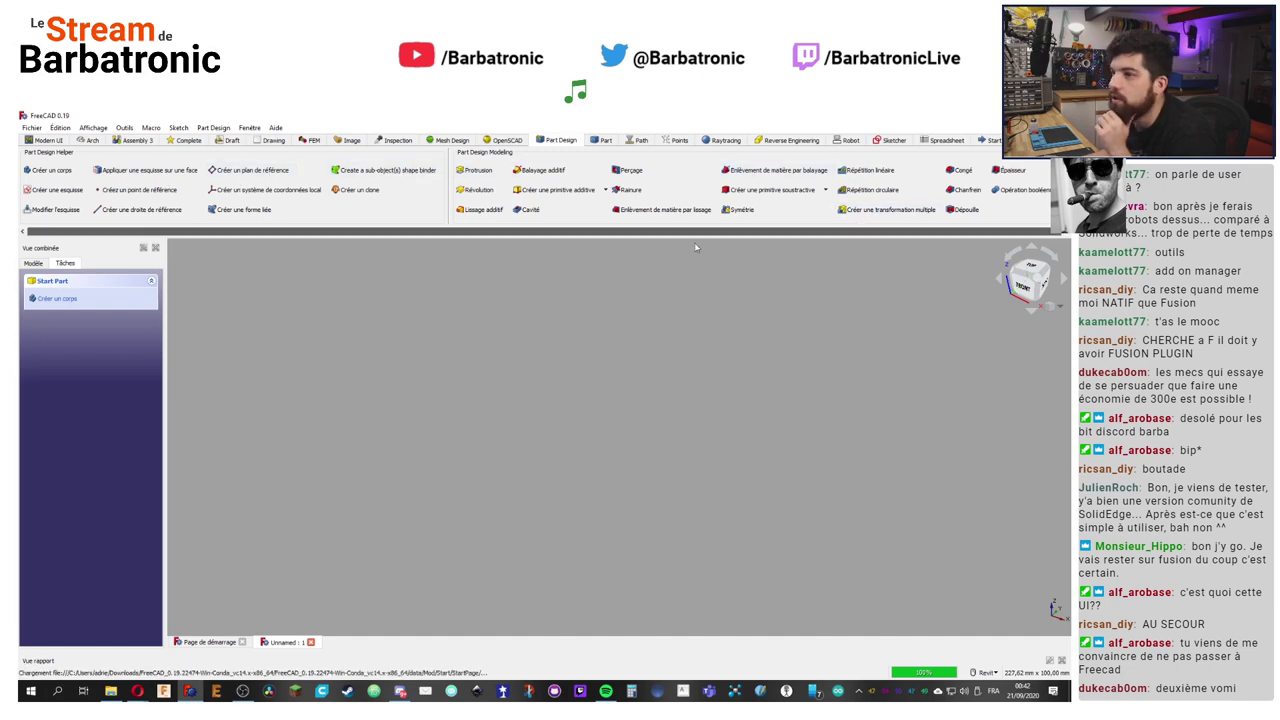
click(605, 140)
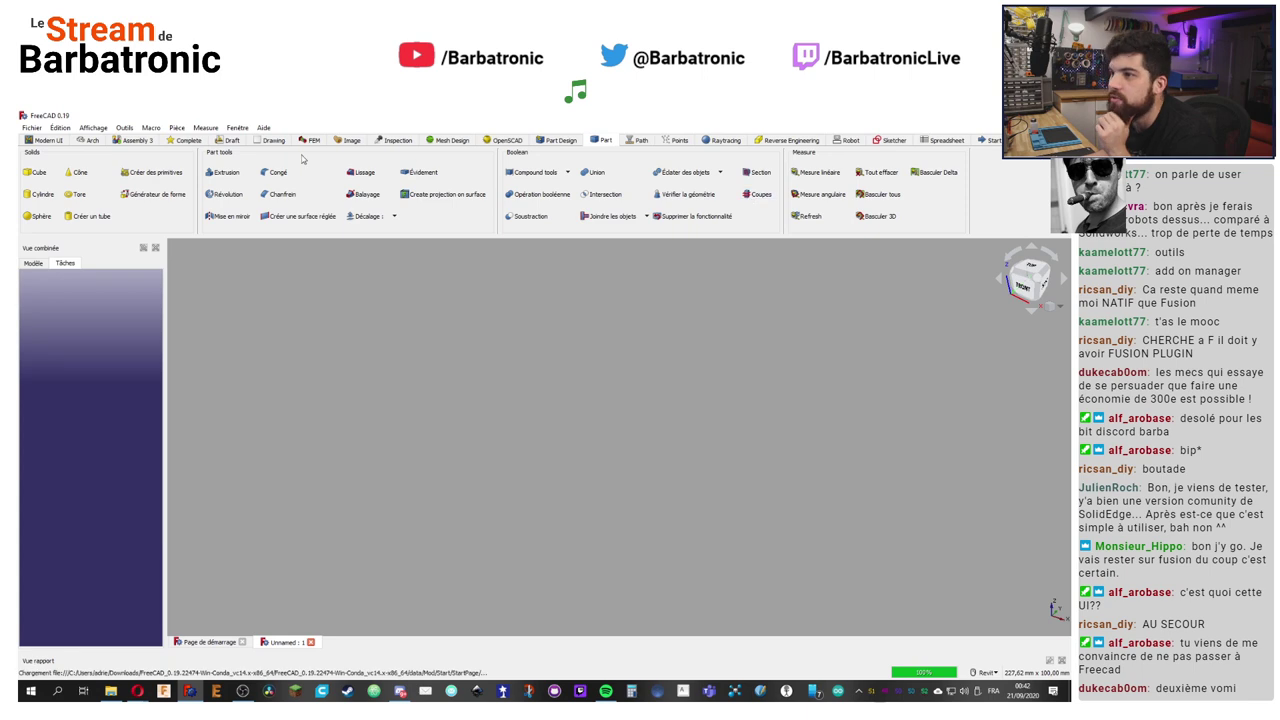
click(137, 140)
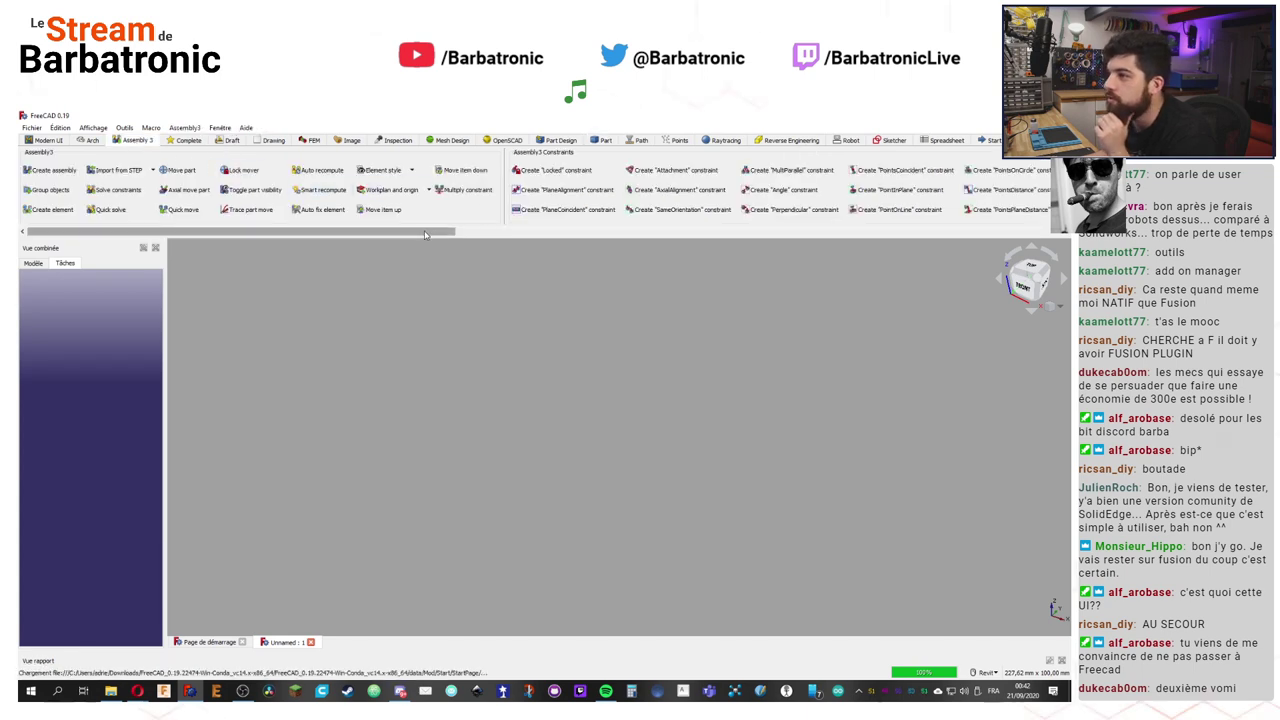
mouse_move(440, 232)
mouse_down()
mouse_move(917, 222)
mouse_move(285, 240)
mouse_up()
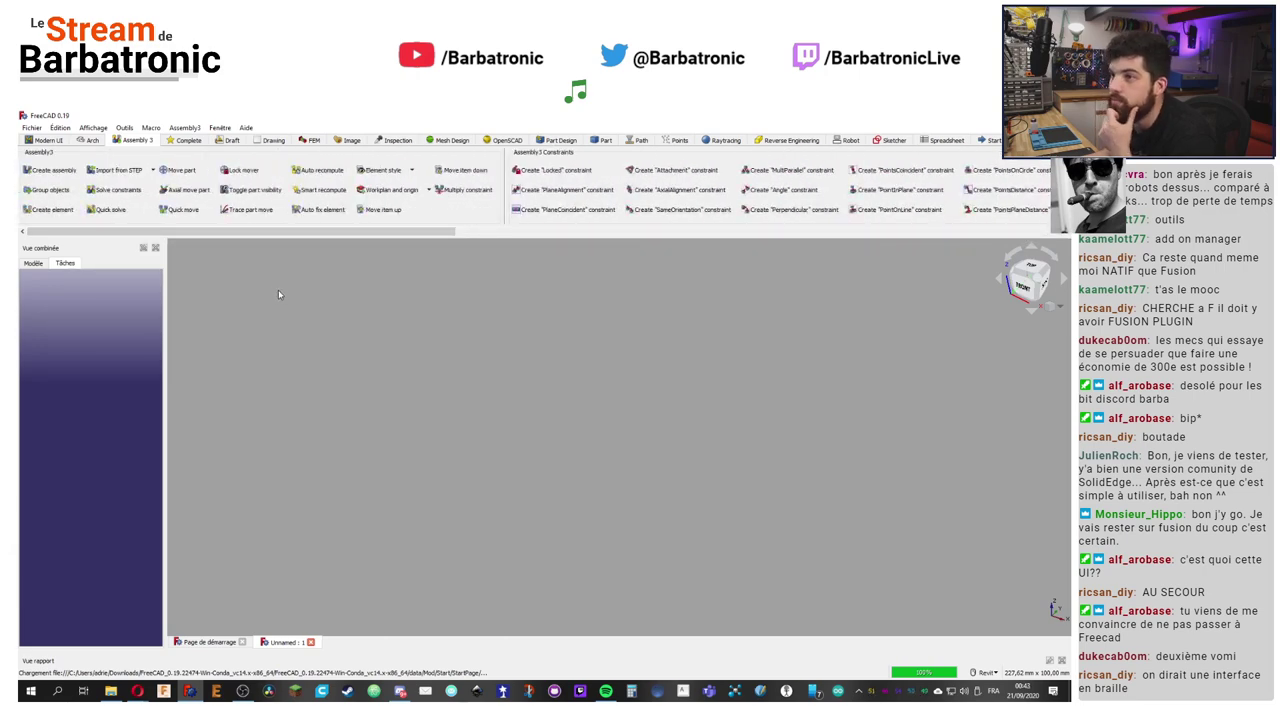
mouse_move(176, 231)
mouse_down()
mouse_move(367, 231)
mouse_move(176, 232)
mouse_up()
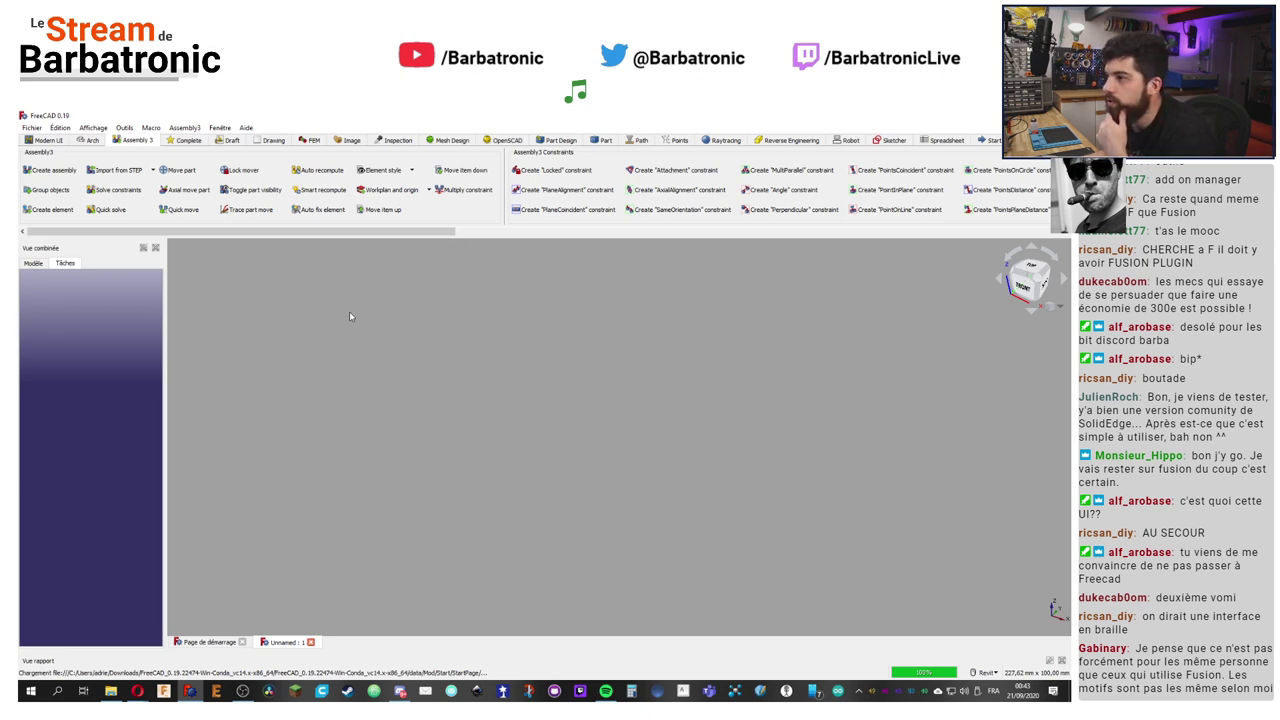
click(605, 140)
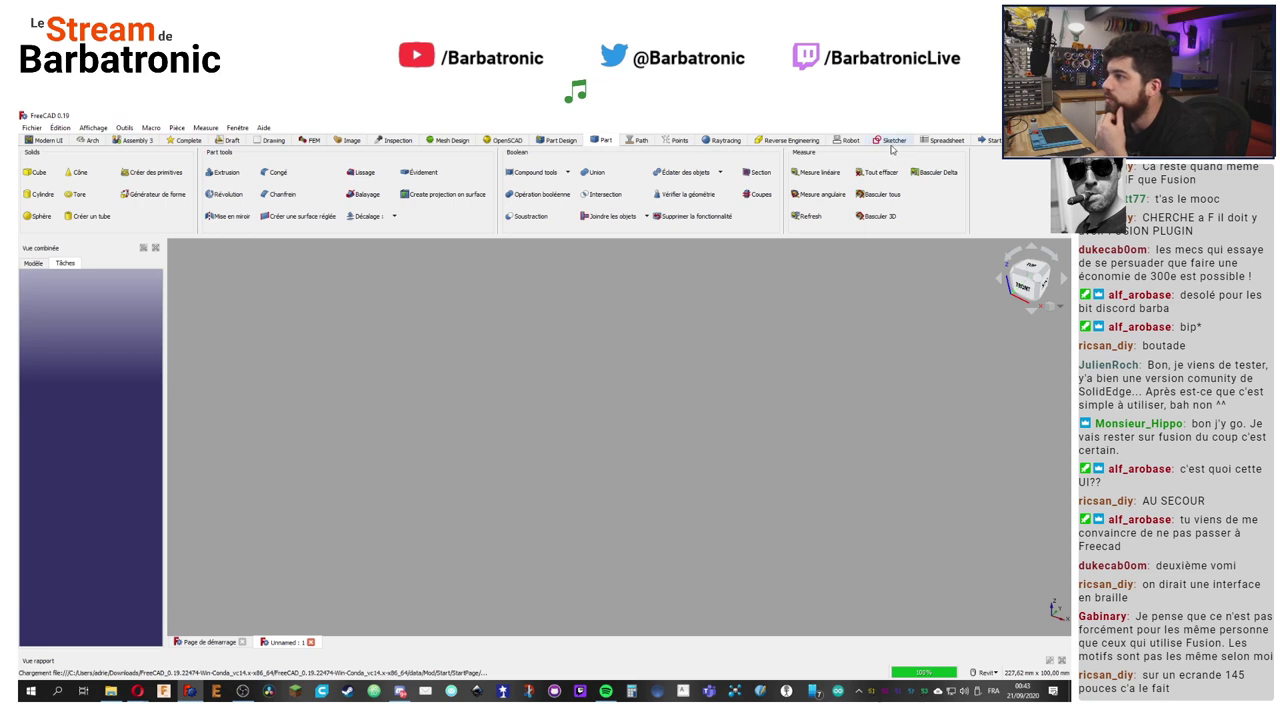
Step: Browse the Drawing and FEM workbench tabs, ending on the Robot workbench
click(273, 142)
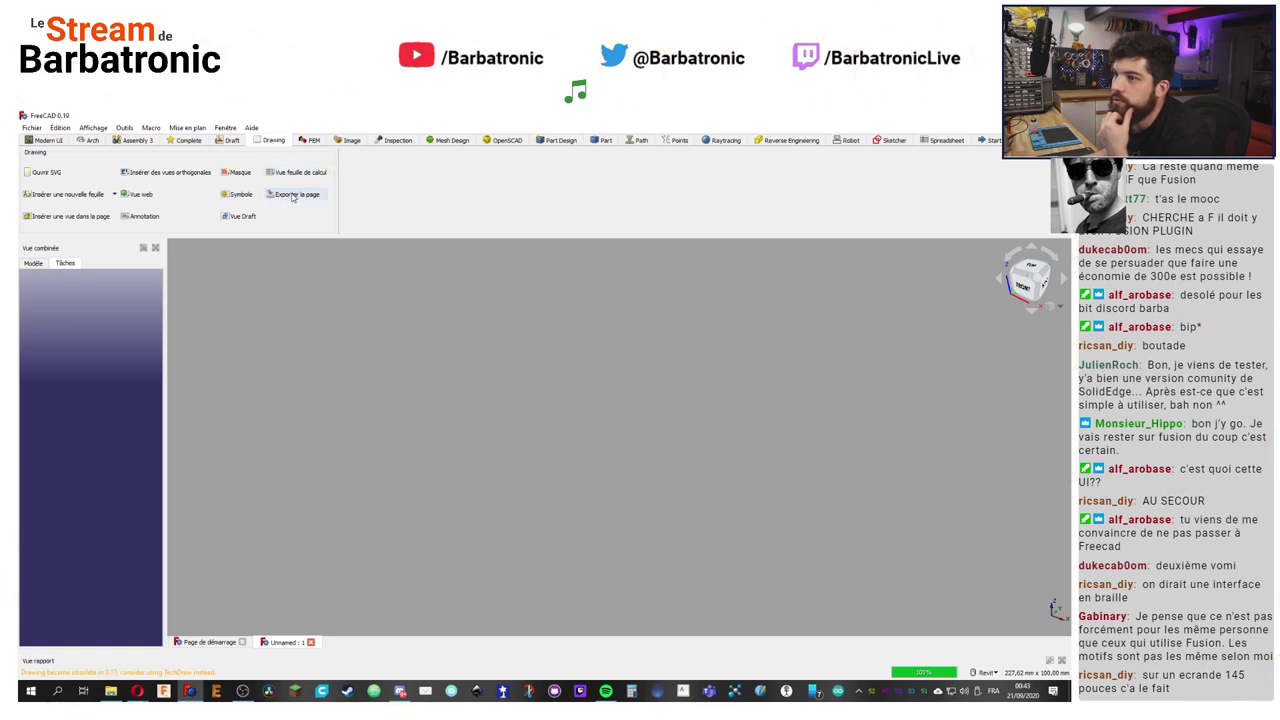
click(313, 141)
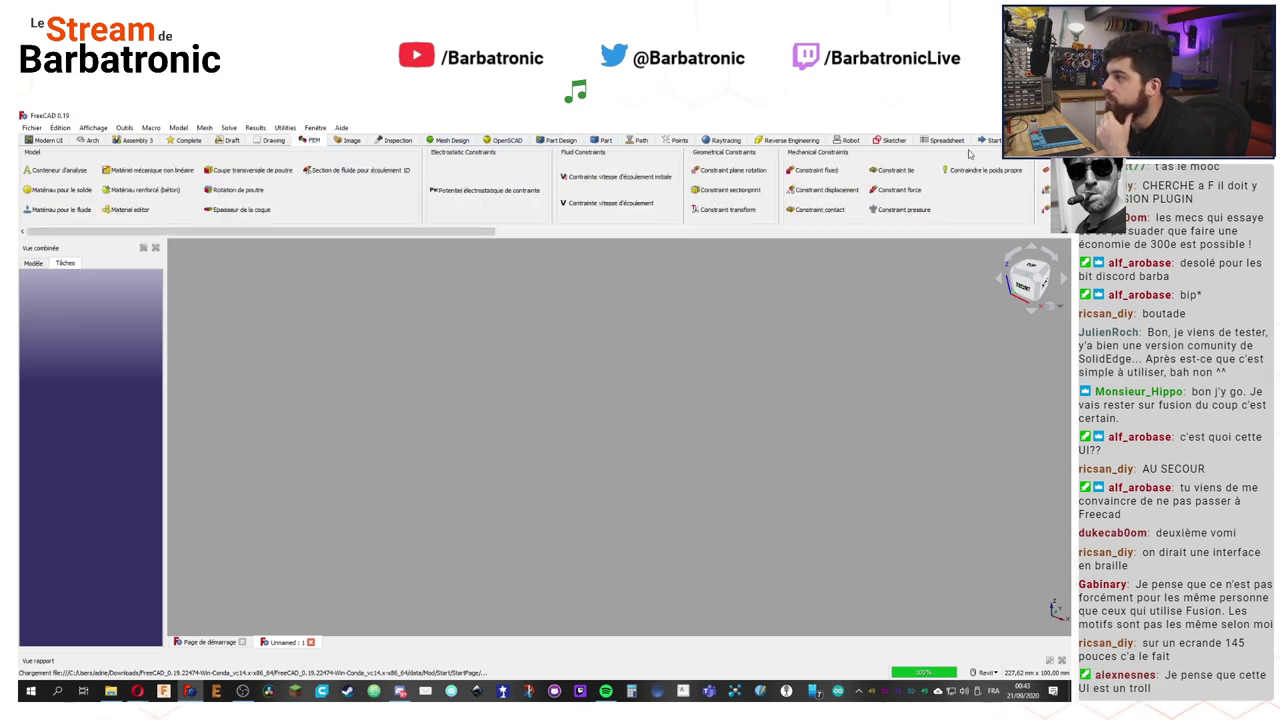
scroll(718, 140, down, 3)
scroll(718, 140, down, 1)
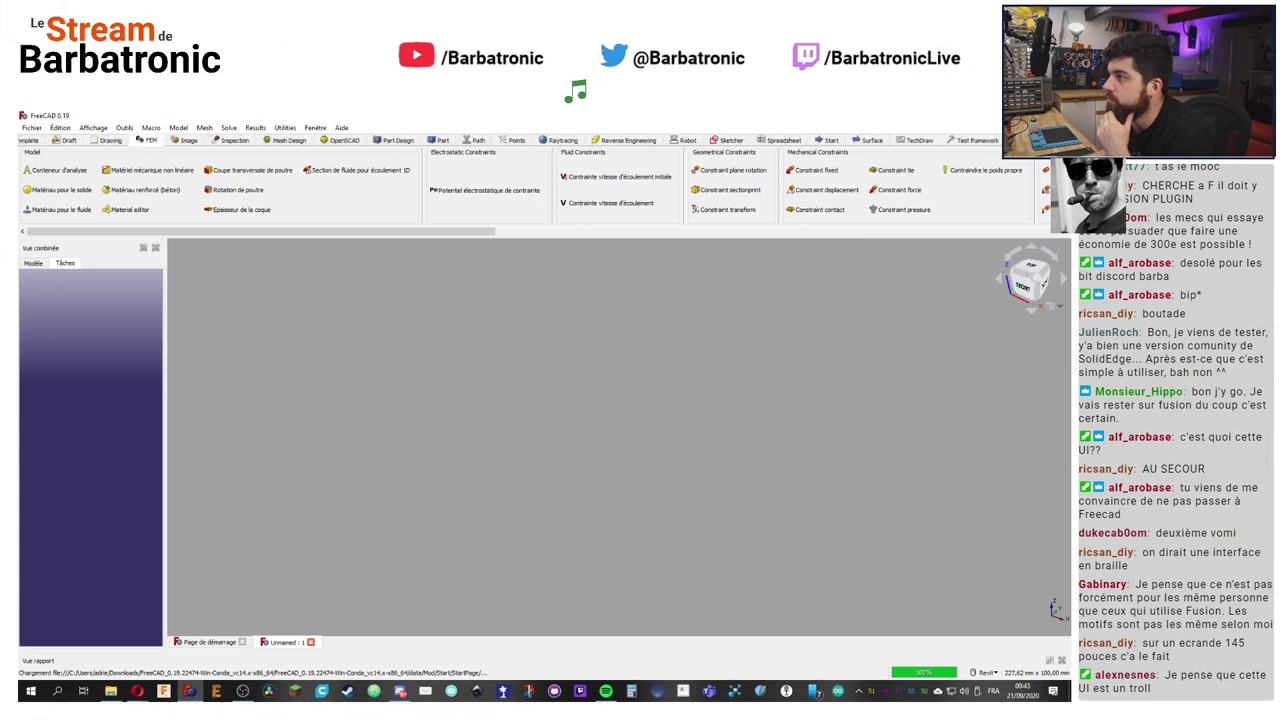
scroll(718, 140, up, 4)
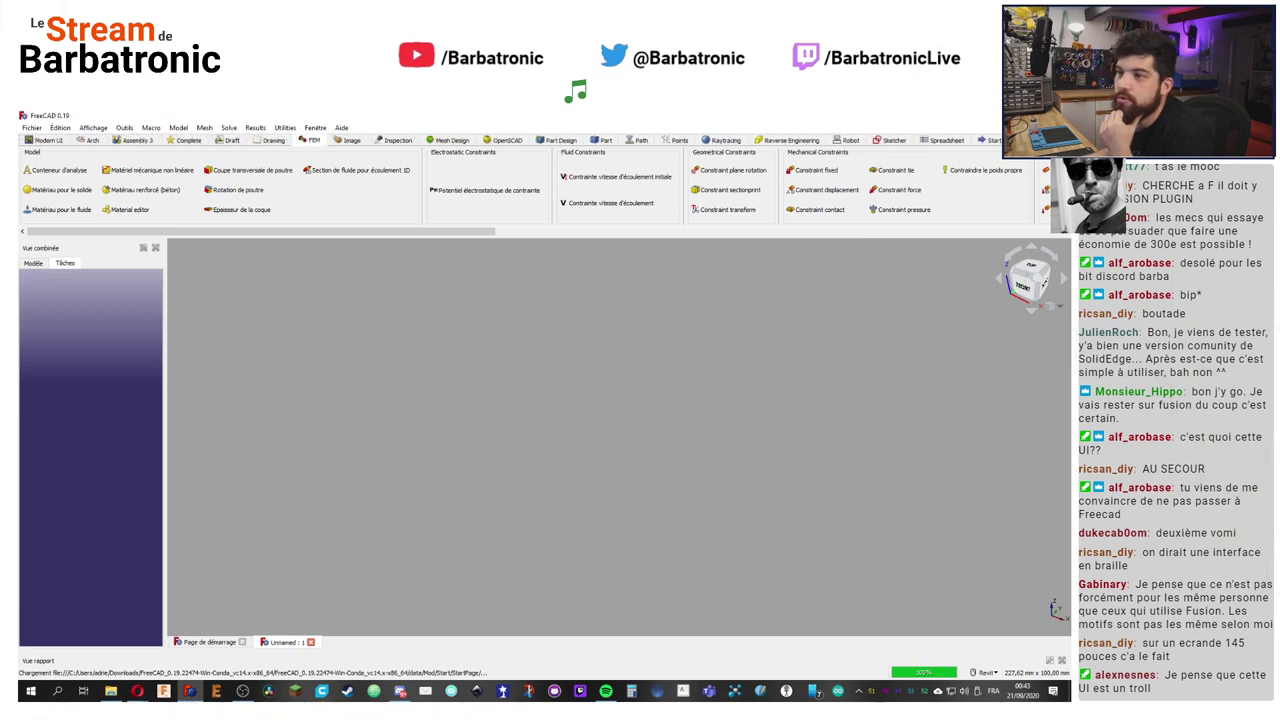
click(848, 141)
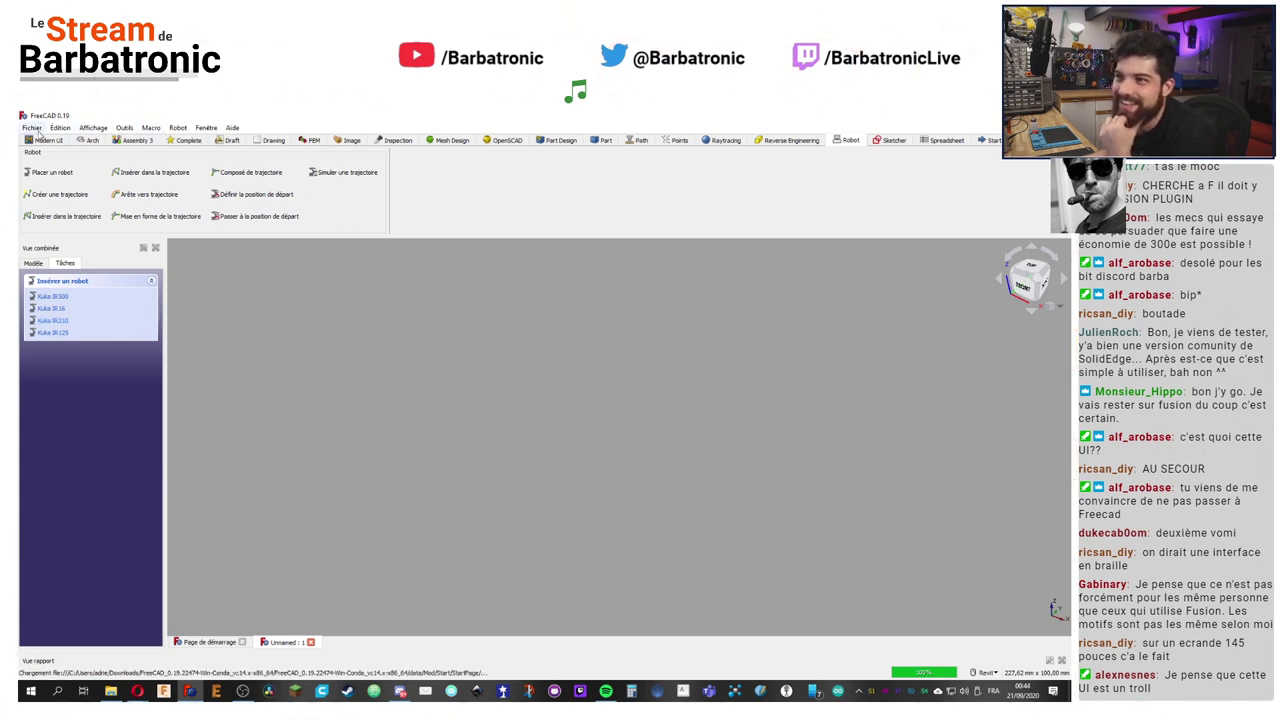
Step: Uninstall the ModernUI add-on through the Addon Manager
click(124, 128)
click(163, 287)
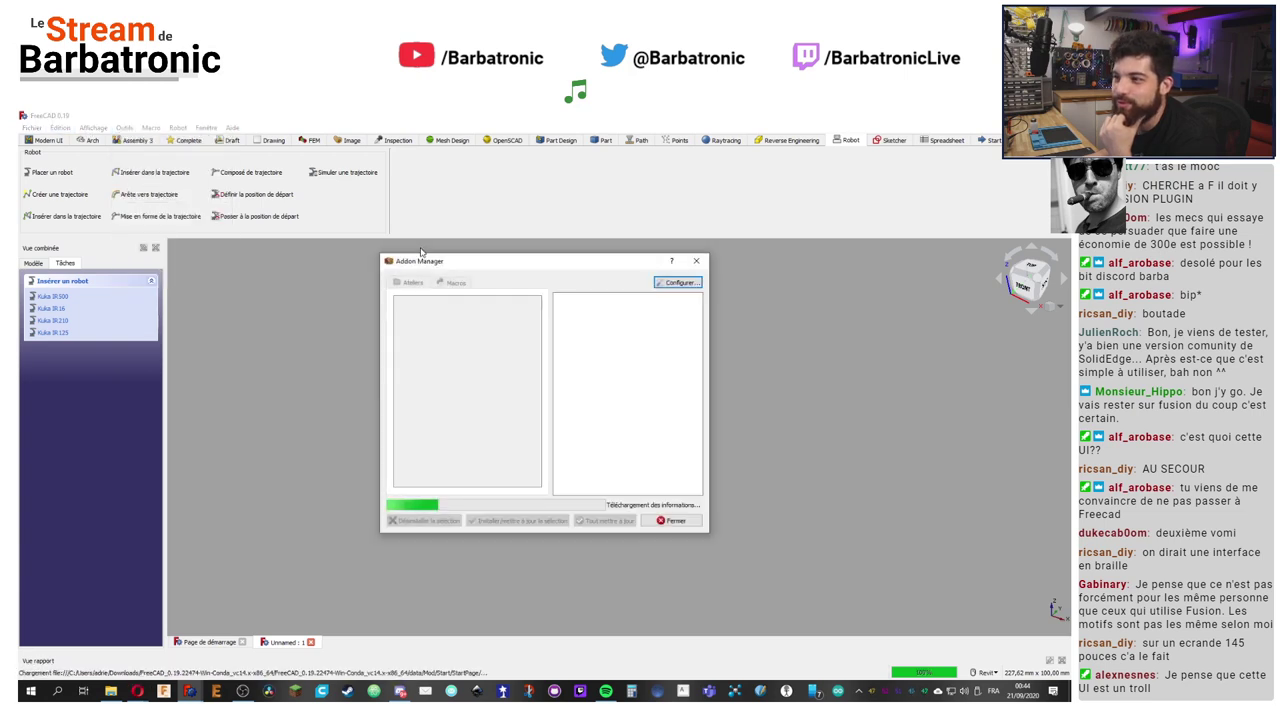
drag(537, 325, 549, 413)
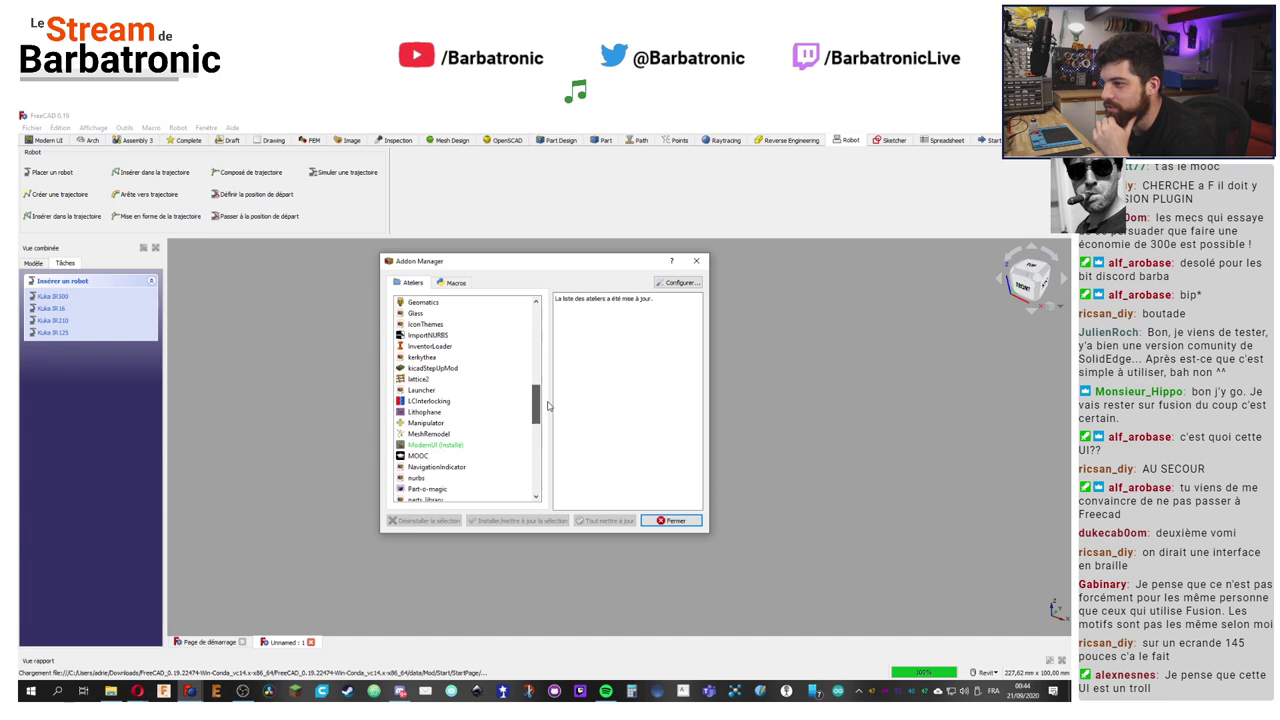
click(438, 423)
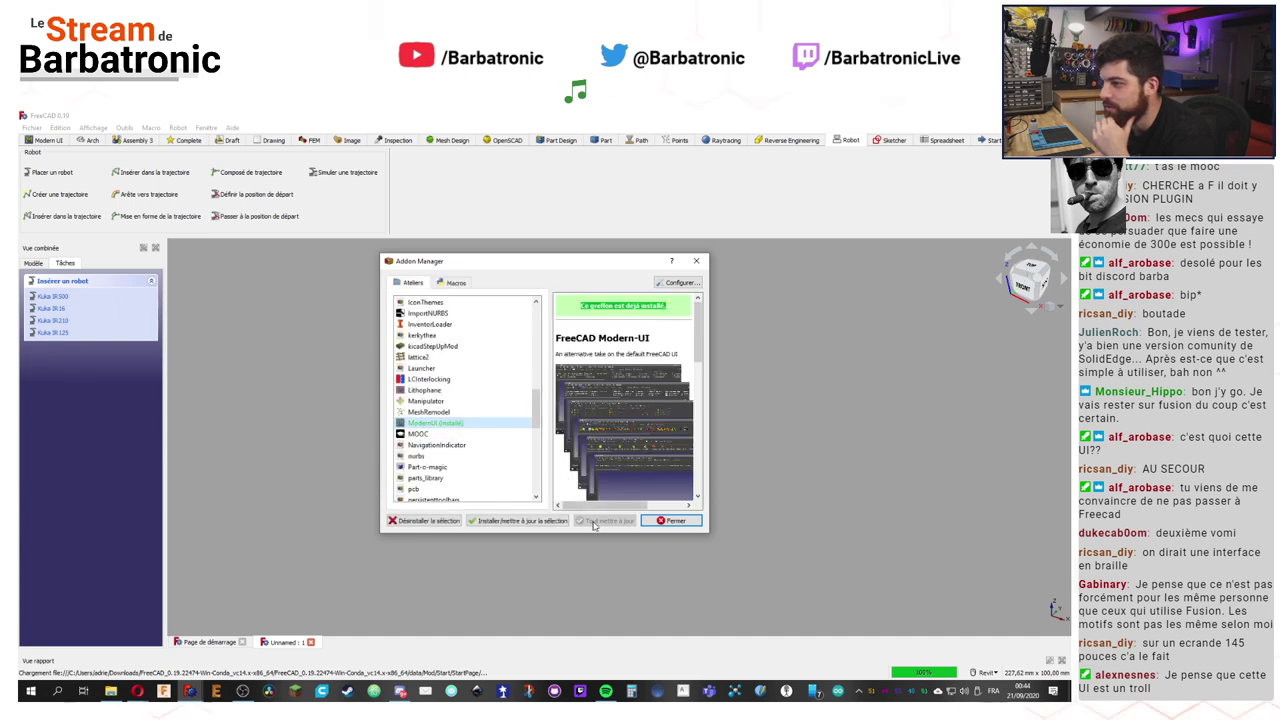
click(424, 521)
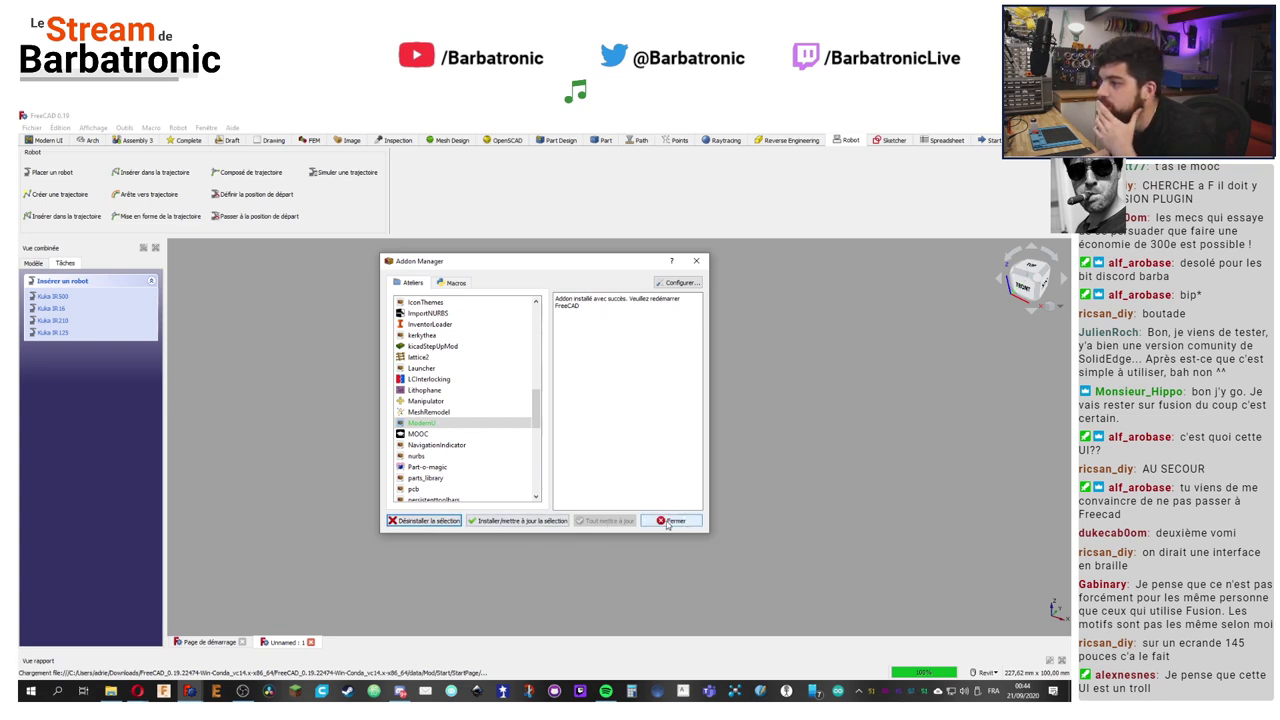
Step: Read the workfeature add-on description, close the Addon Manager, and minimize FreeCAD
scroll(502, 457, down, 1)
scroll(502, 457, down, 3)
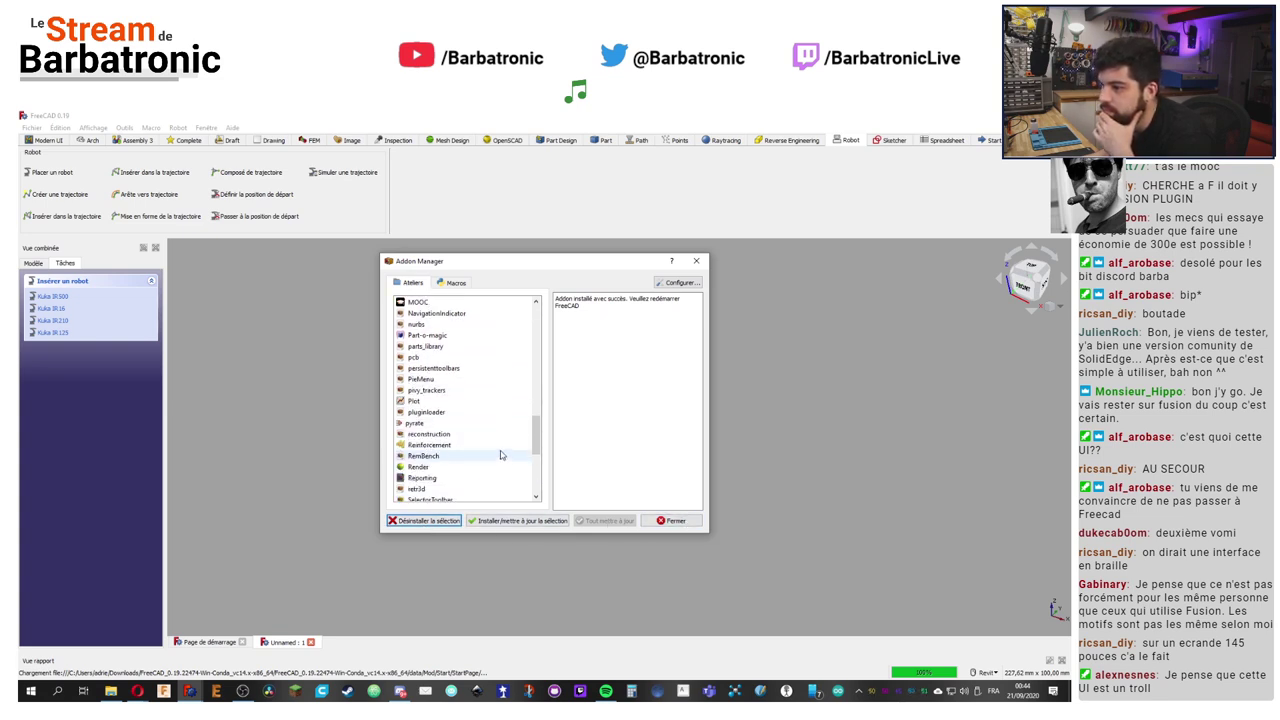
scroll(502, 455, down, 6)
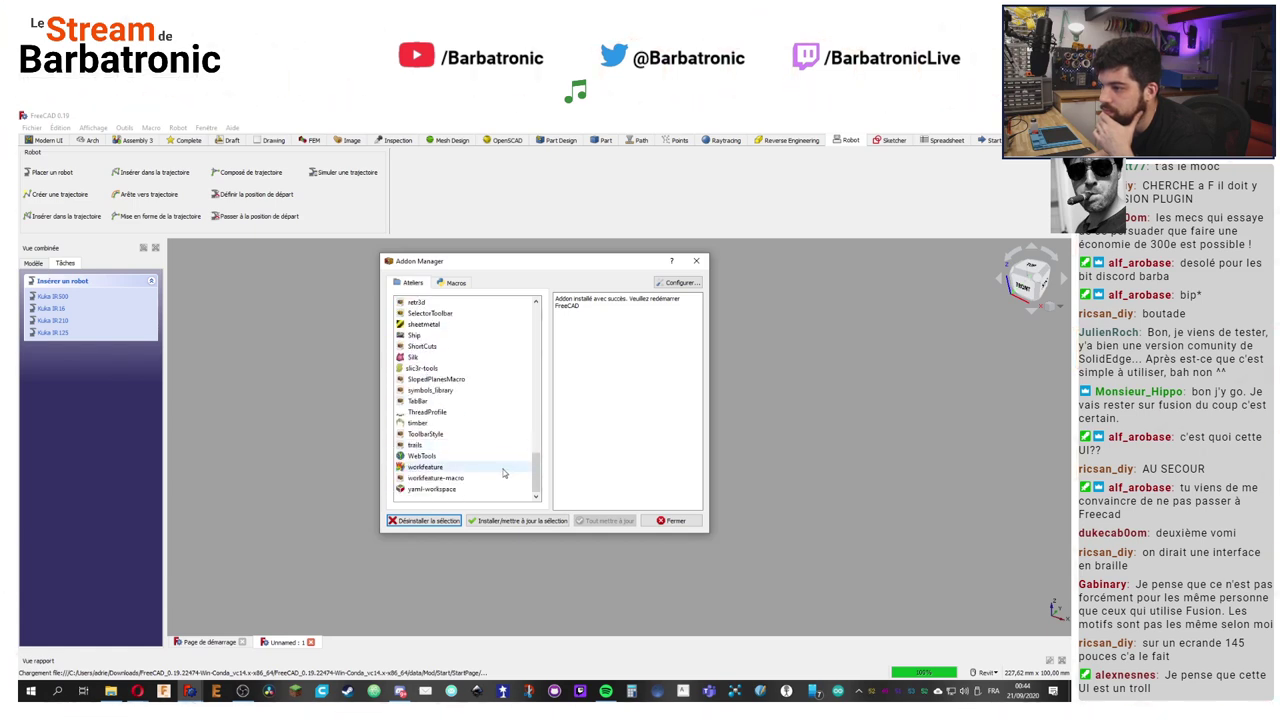
click(481, 468)
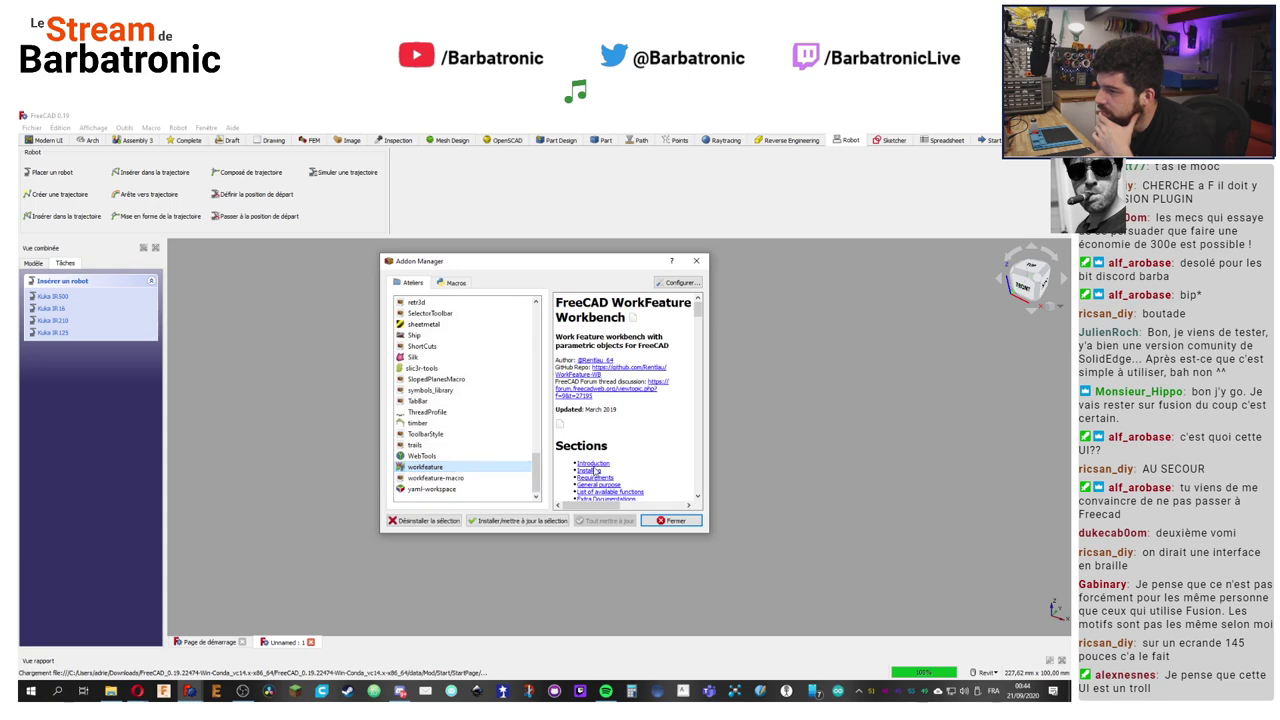
scroll(635, 457, down, 3)
scroll(634, 456, down, 5)
scroll(634, 456, up, 3)
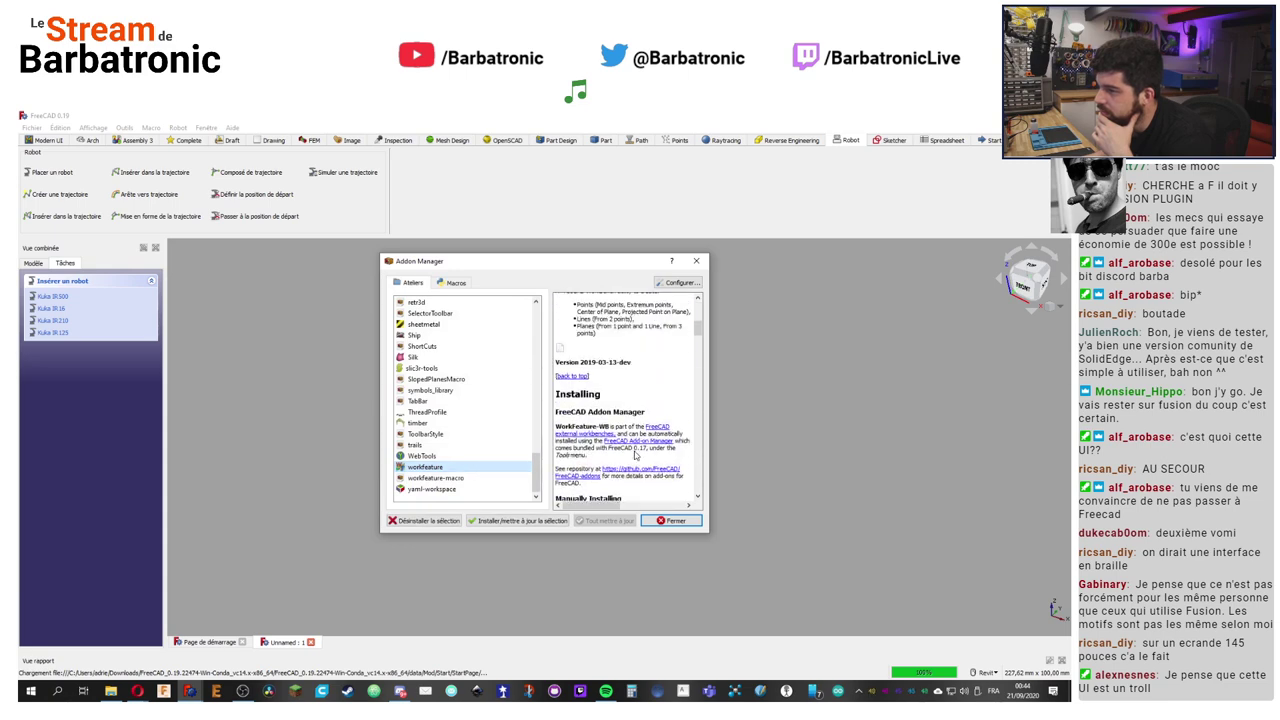
scroll(634, 456, down, 6)
scroll(461, 459, up, 12)
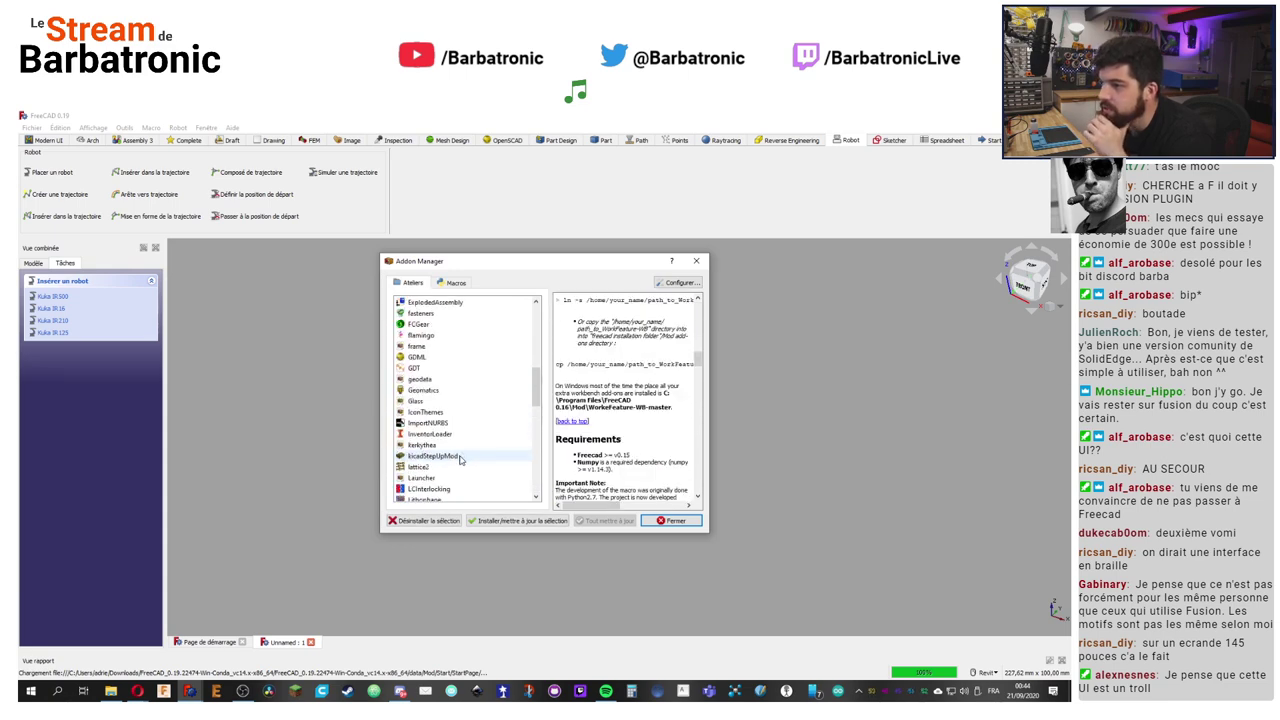
scroll(461, 459, up, 8)
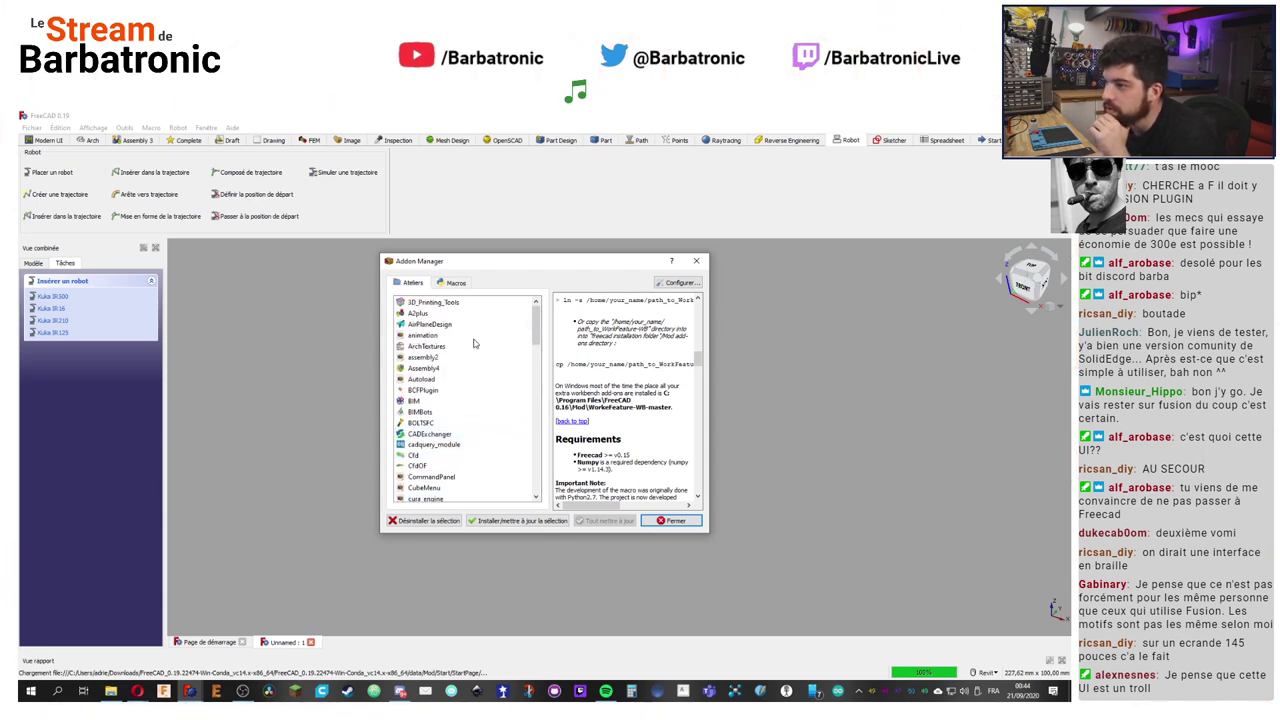
click(676, 520)
click(191, 691)
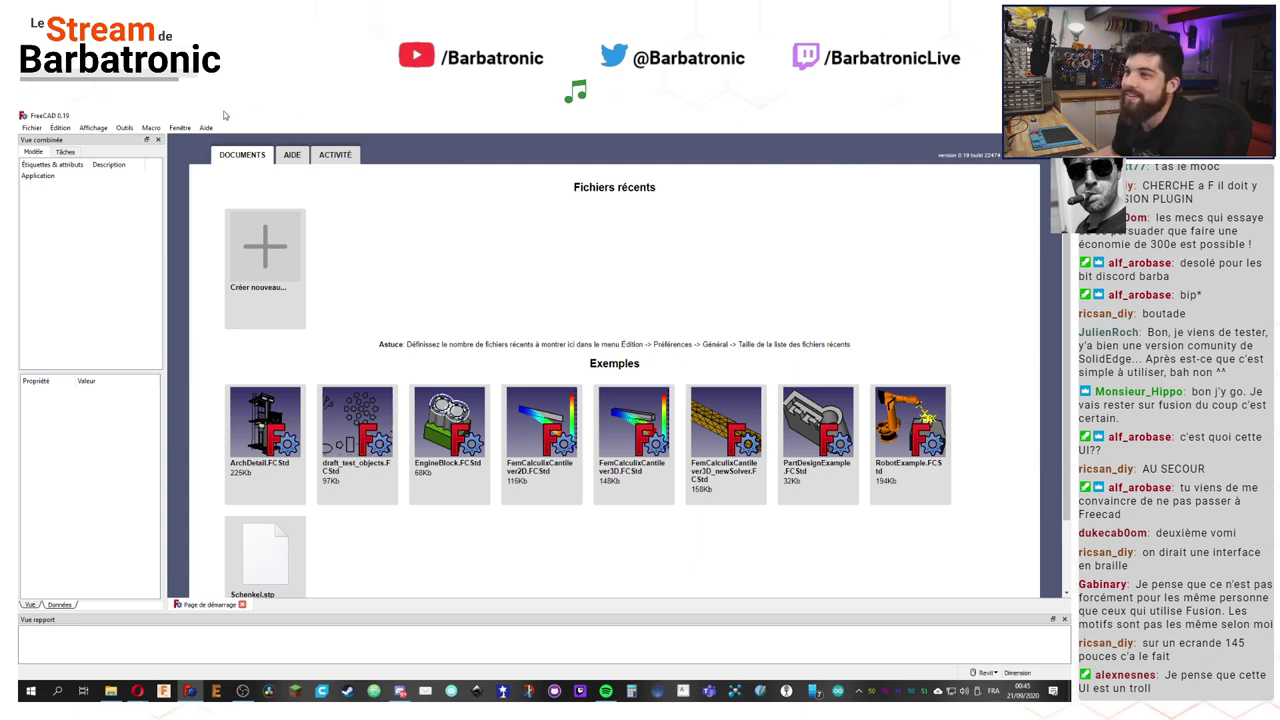
Step: Skim the Addon Manager workbench list, then create a new empty Unnamed document
click(124, 128)
click(150, 286)
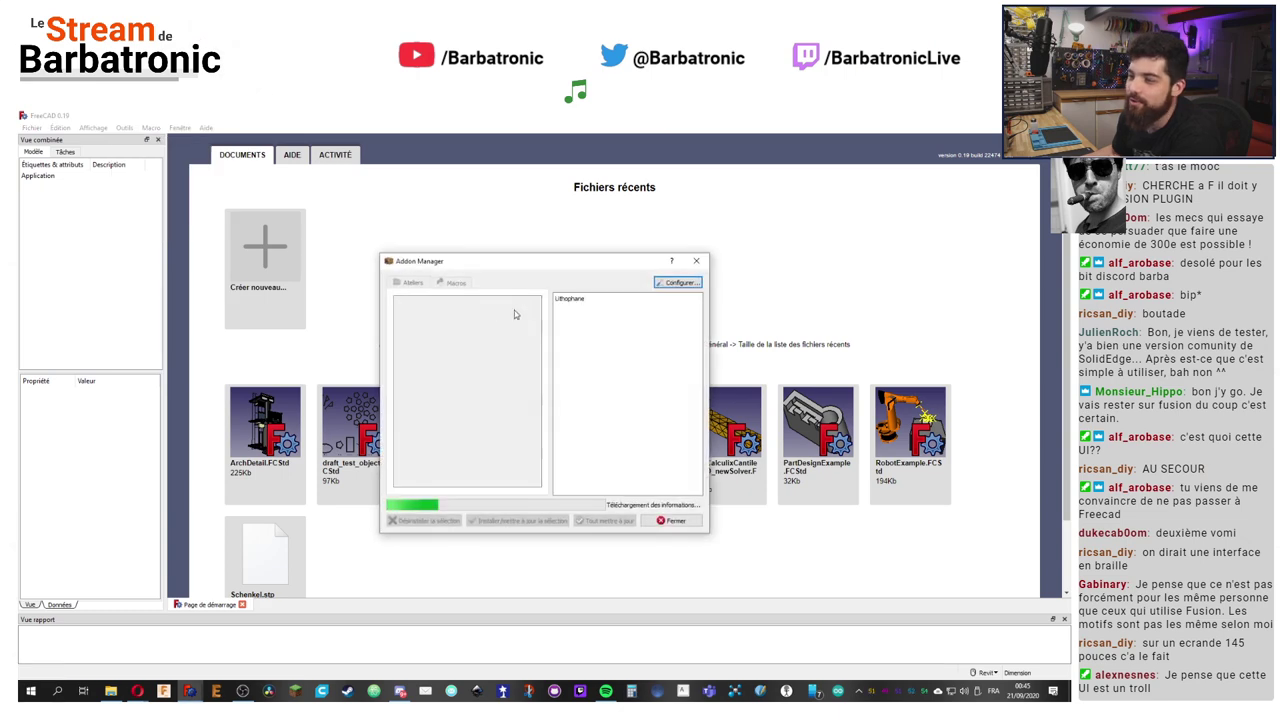
scroll(480, 390, down, 20)
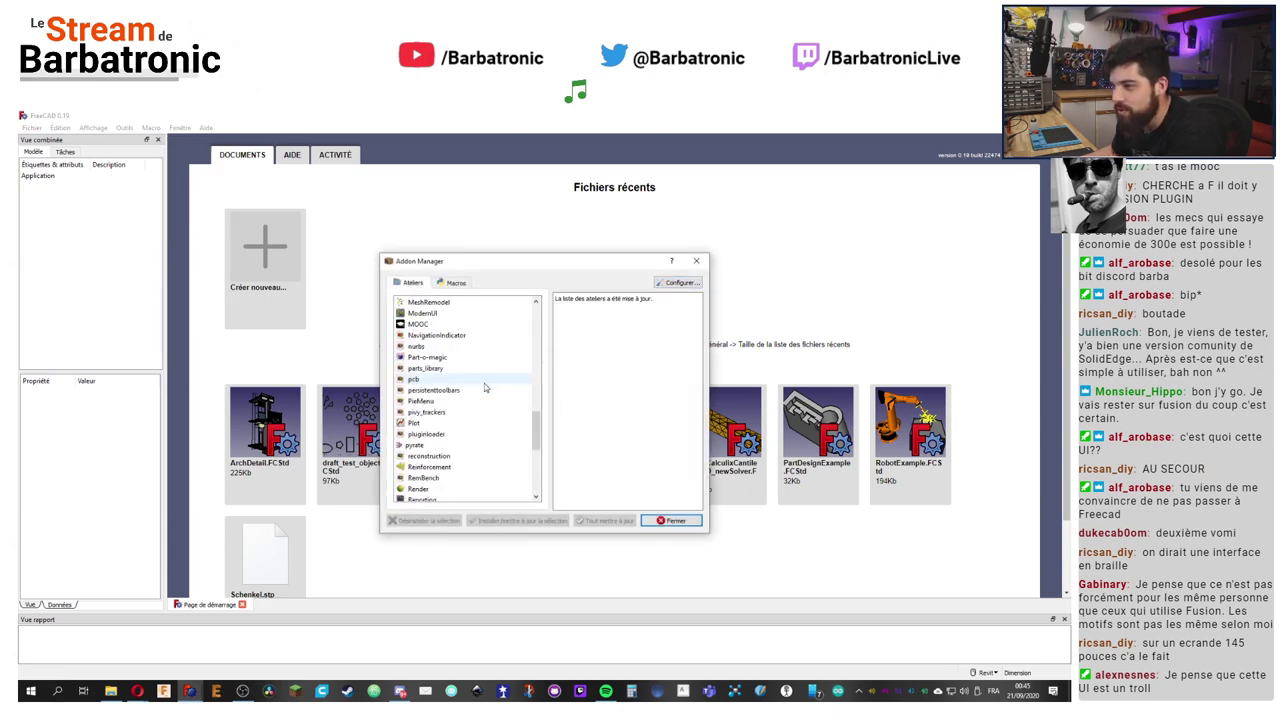
scroll(484, 387, up, 20)
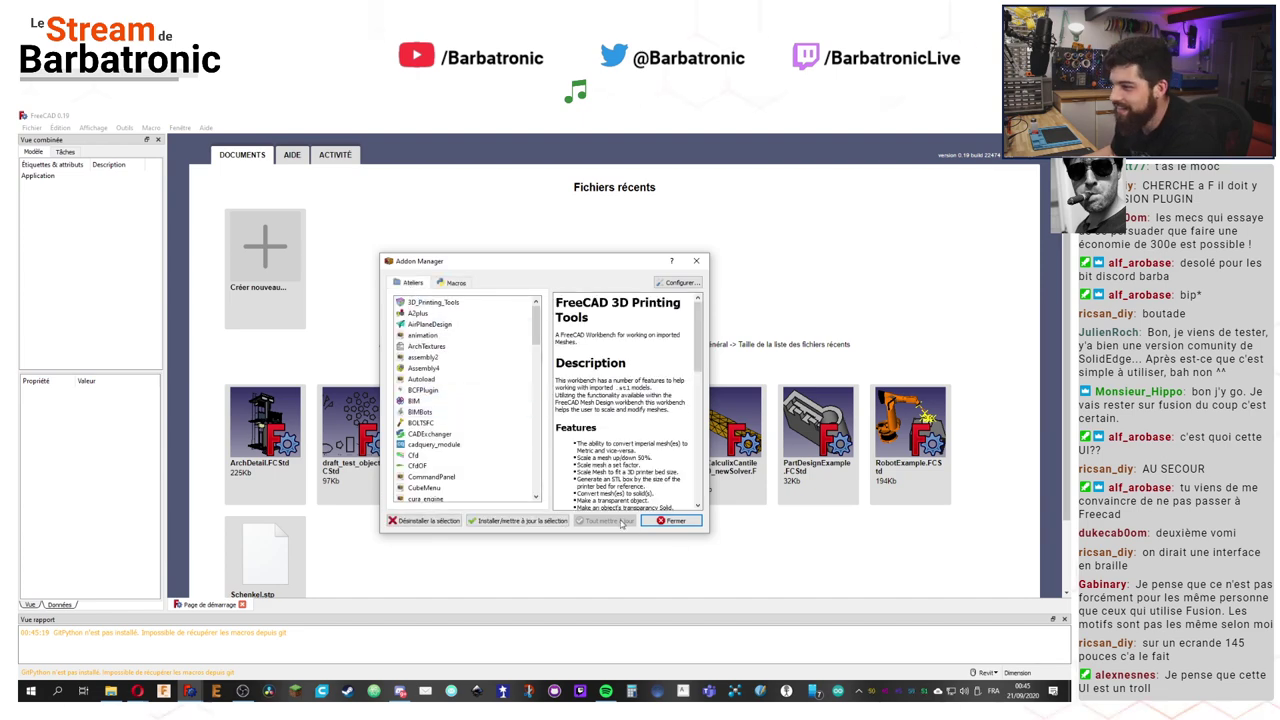
click(672, 521)
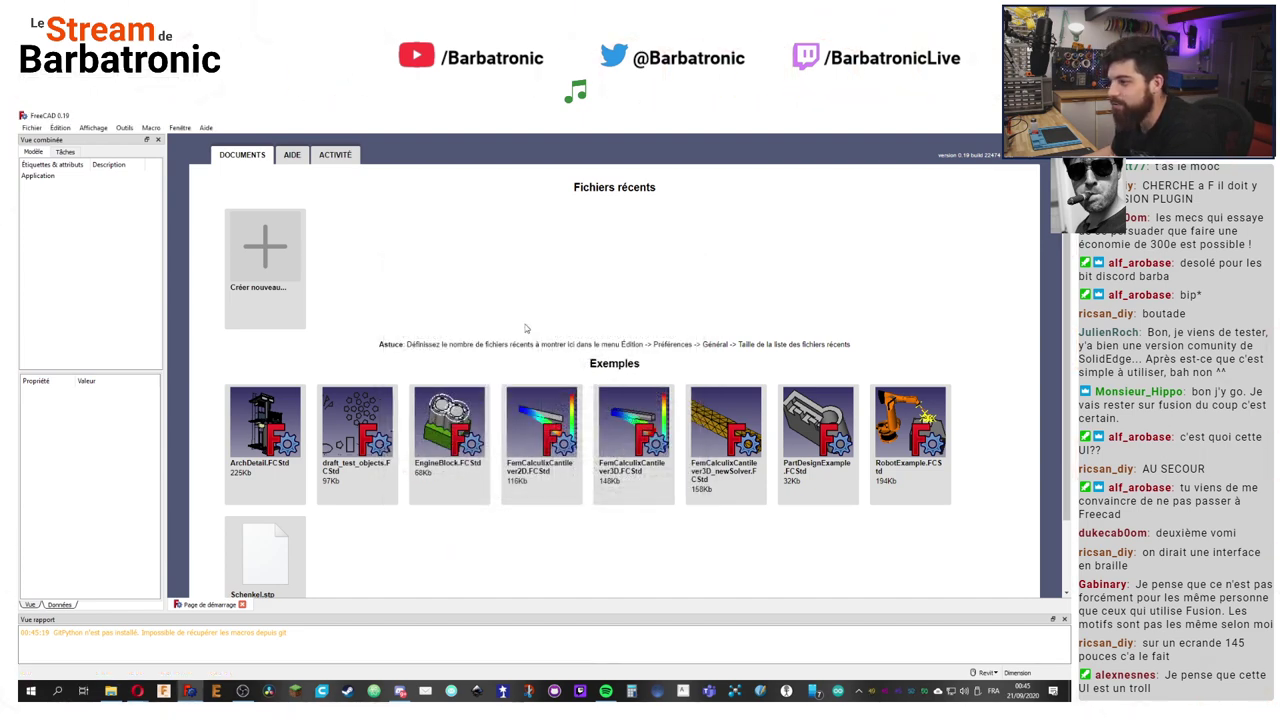
click(268, 252)
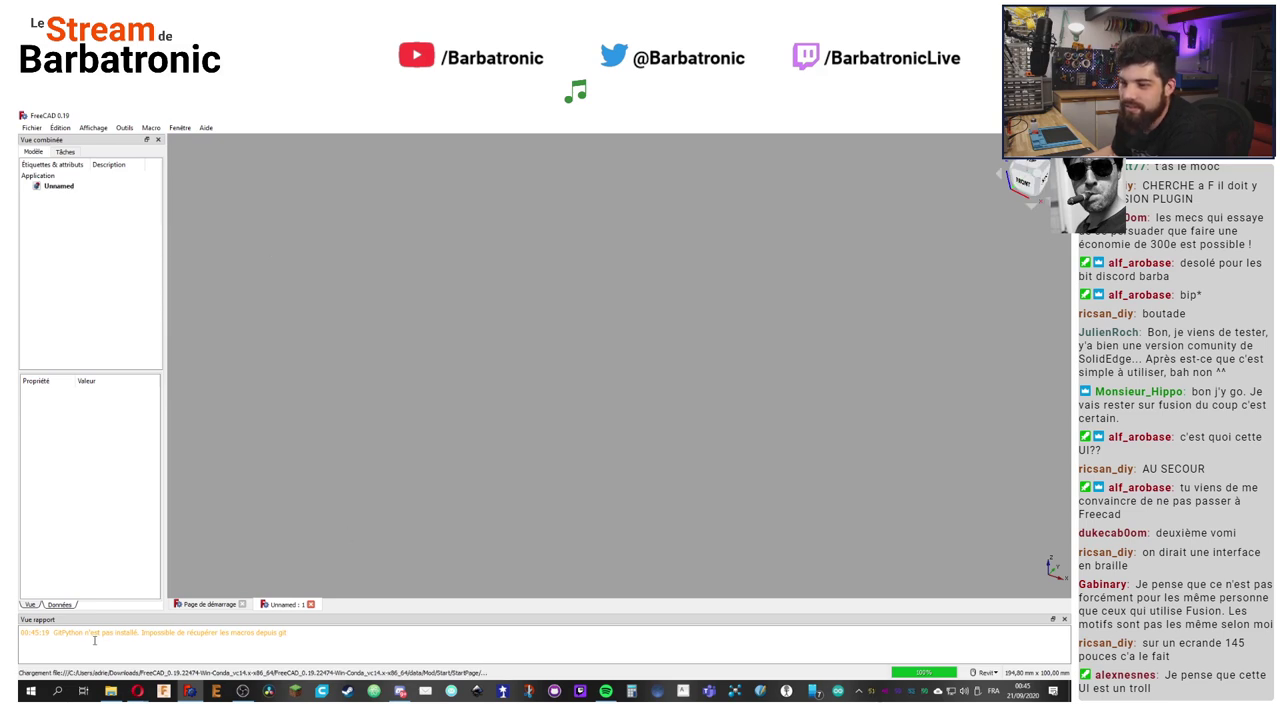
Step: Close the Report view panel and the Unnamed document, leaving the start page
drag(71, 635, 288, 635)
click(394, 566)
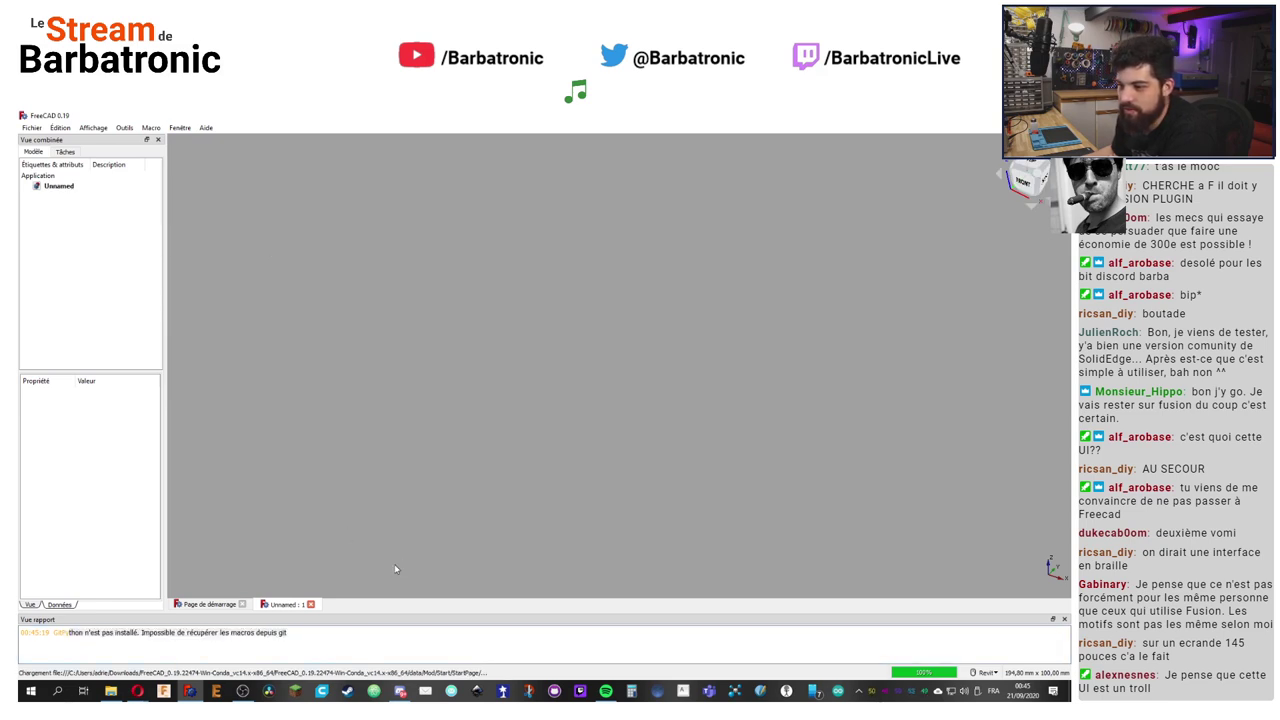
click(1065, 620)
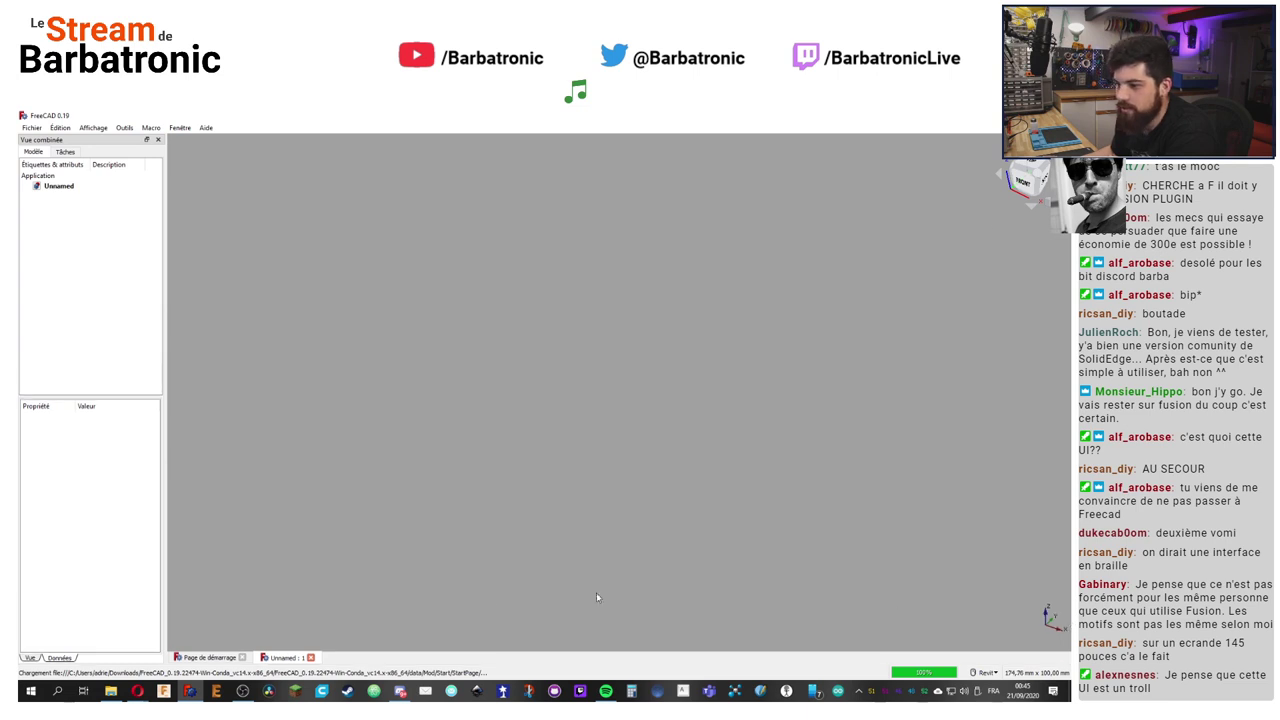
click(311, 658)
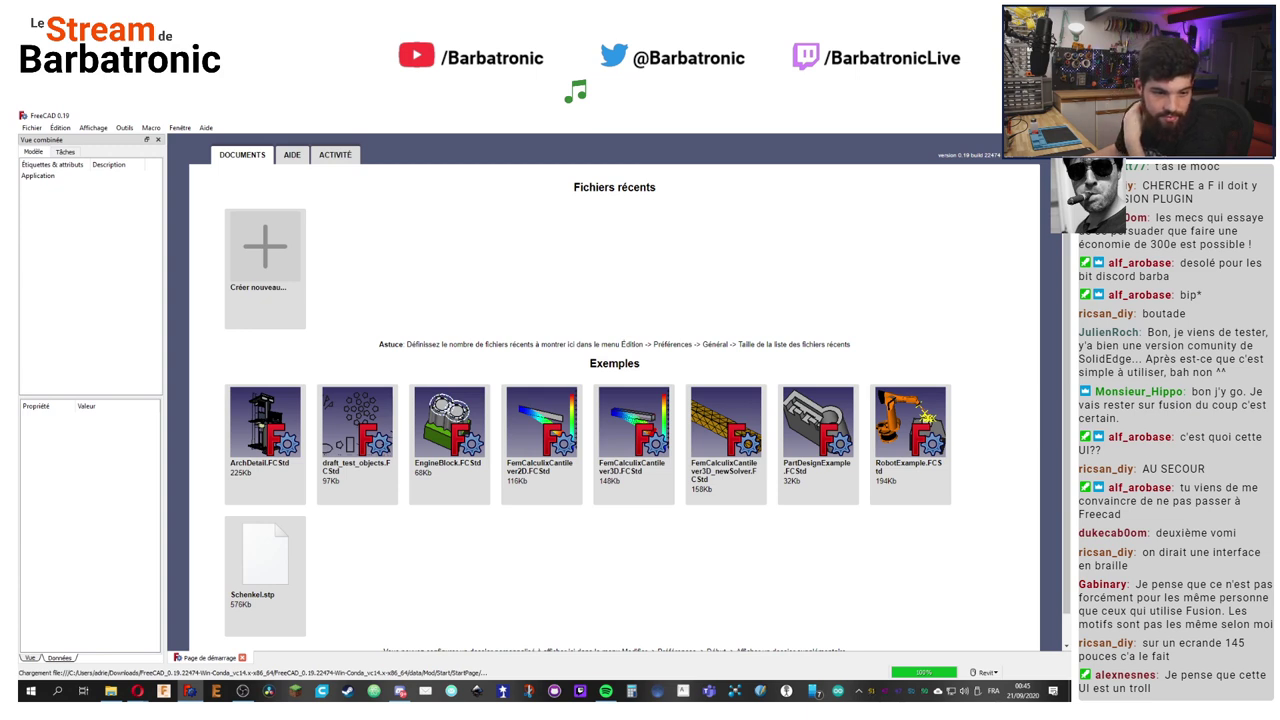
Step: Bring up Opera showing the SolveSpace medal image
key(alt+Tab)
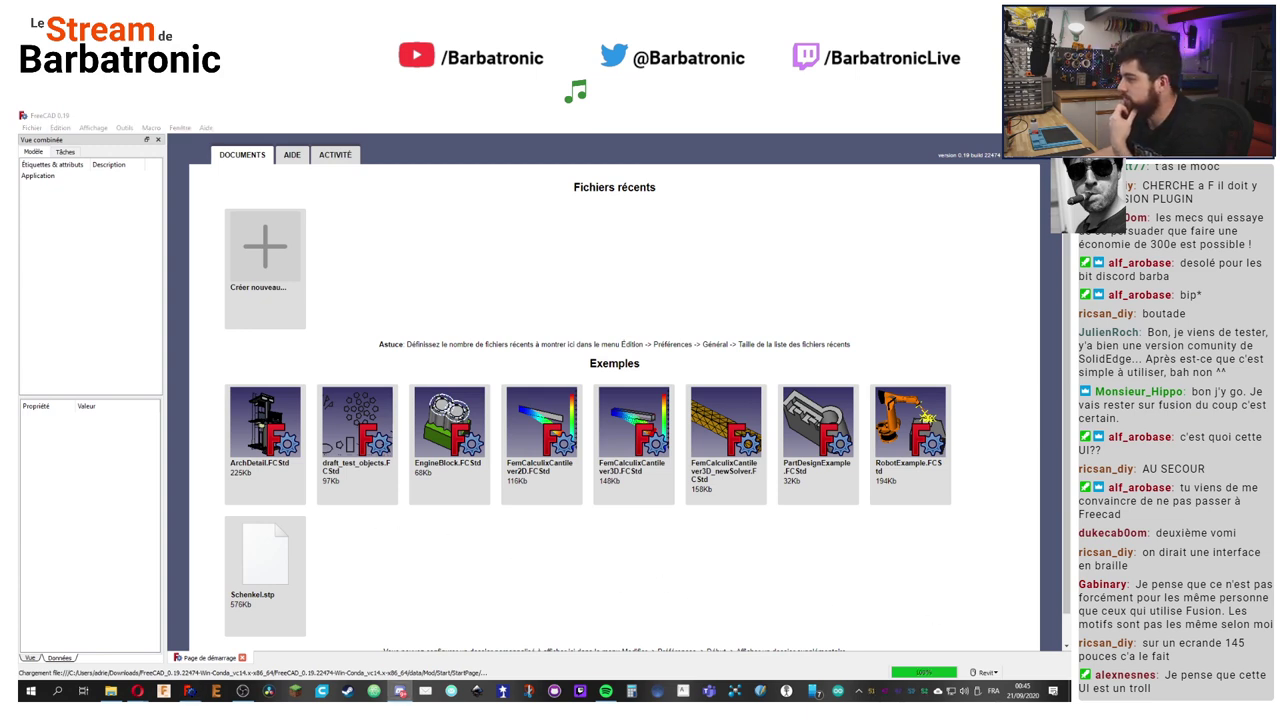
key(alt+Tab)
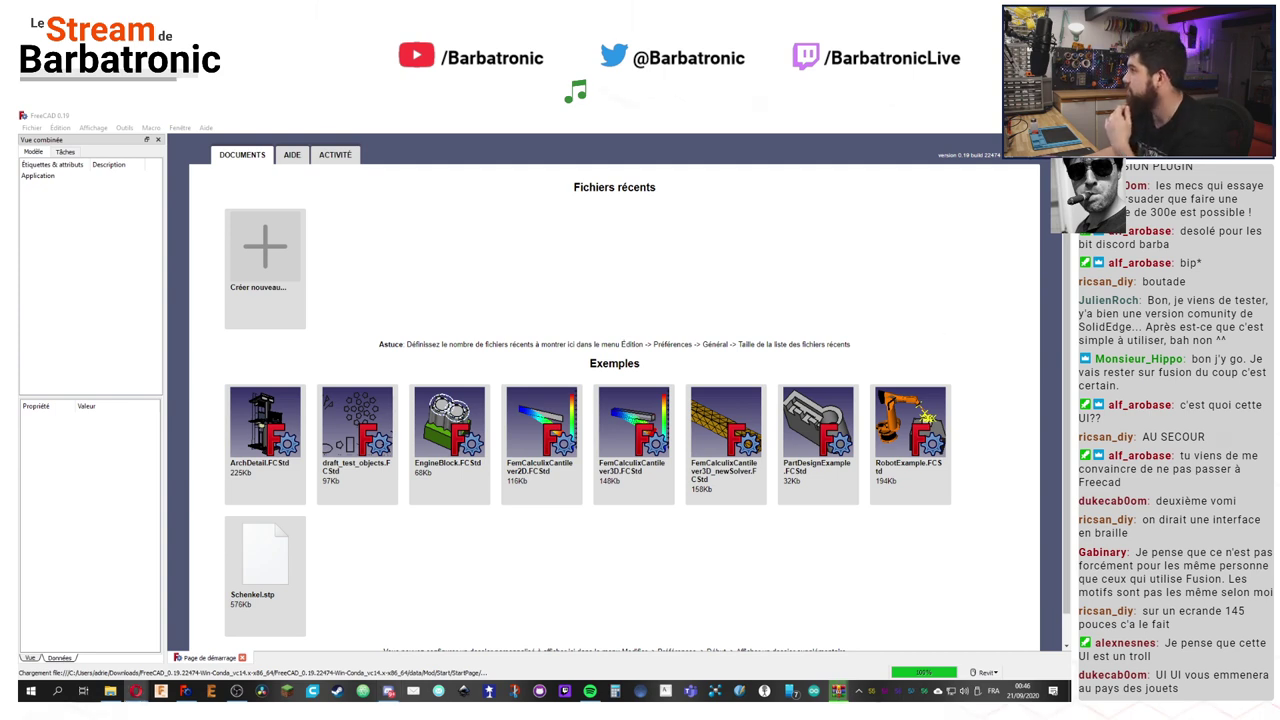
click(136, 691)
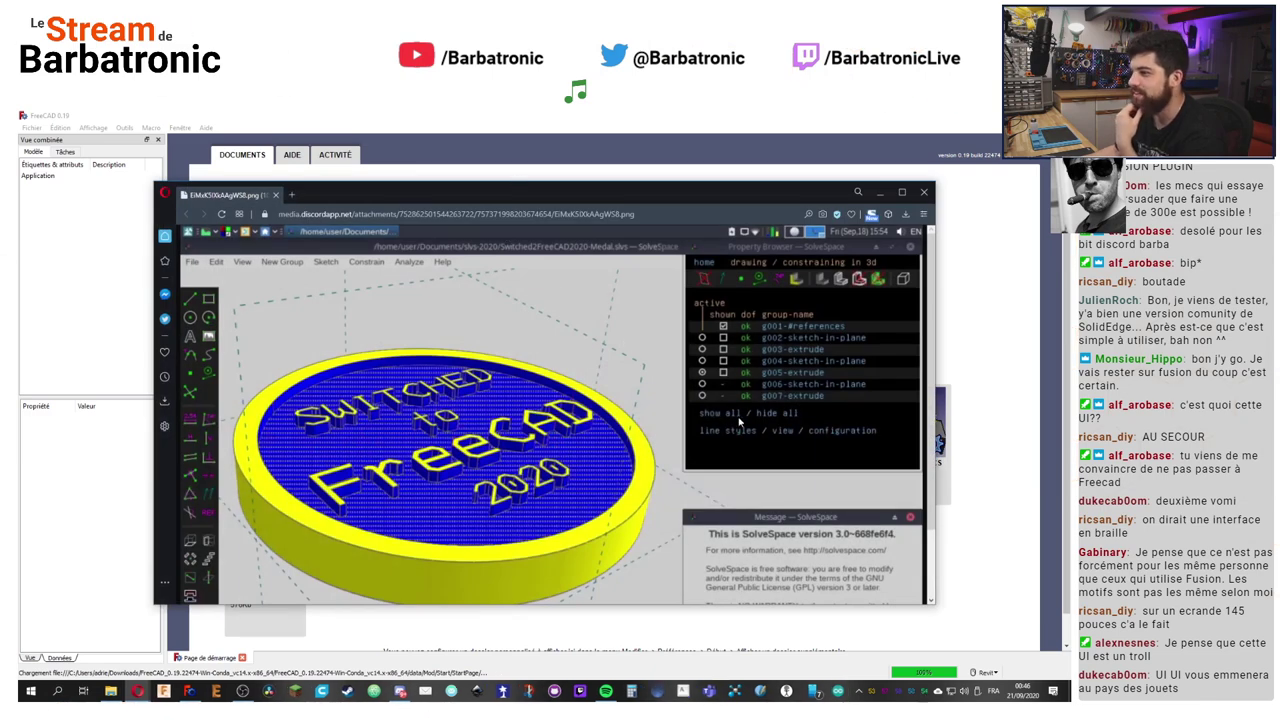
Step: Minimize Opera to reveal the FreeCAD start page
click(881, 192)
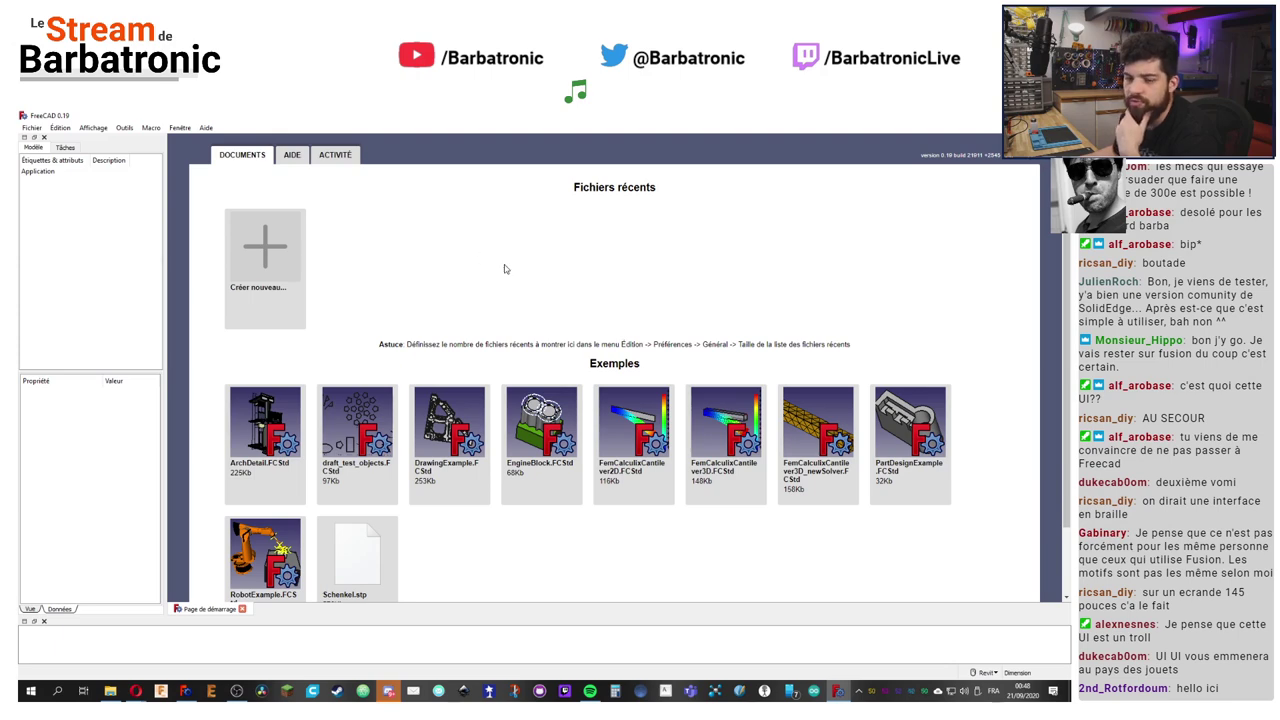
Step: Re-maximize FreeCAD, open the Addon Manager, and view the ToolbarStyle add-on details
drag(100, 116, 121, 176)
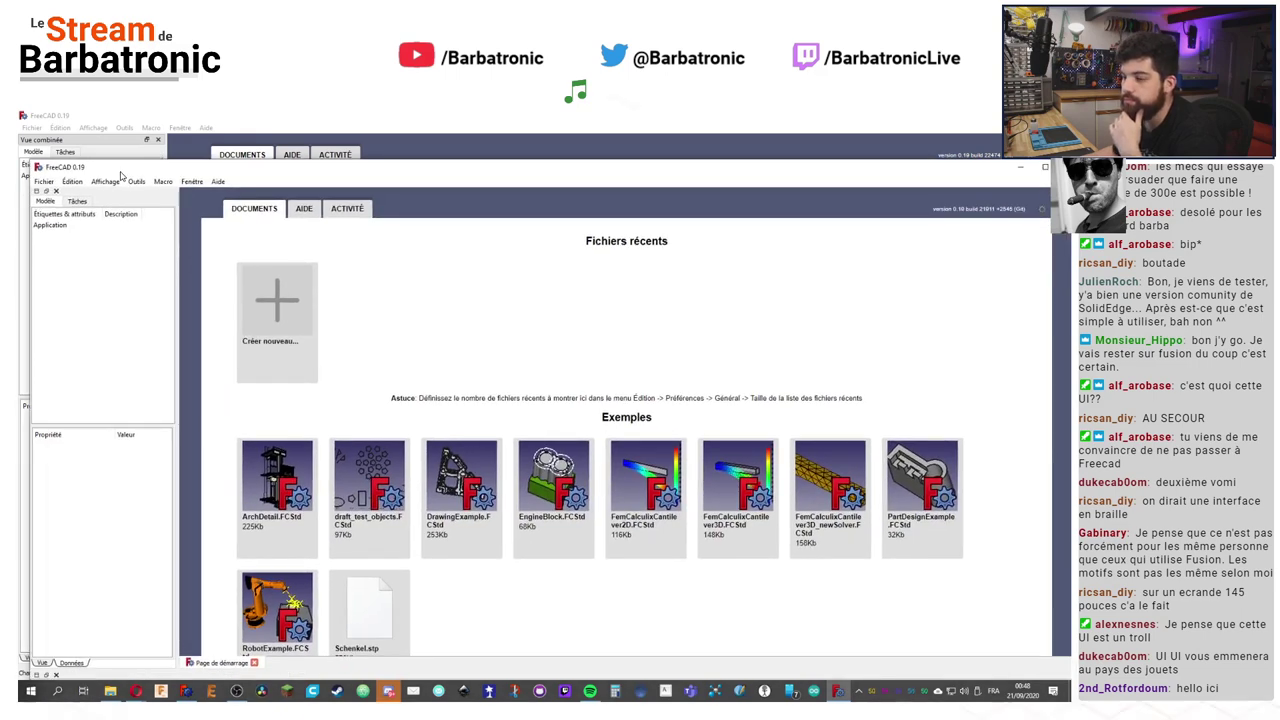
drag(121, 176, 121, 172)
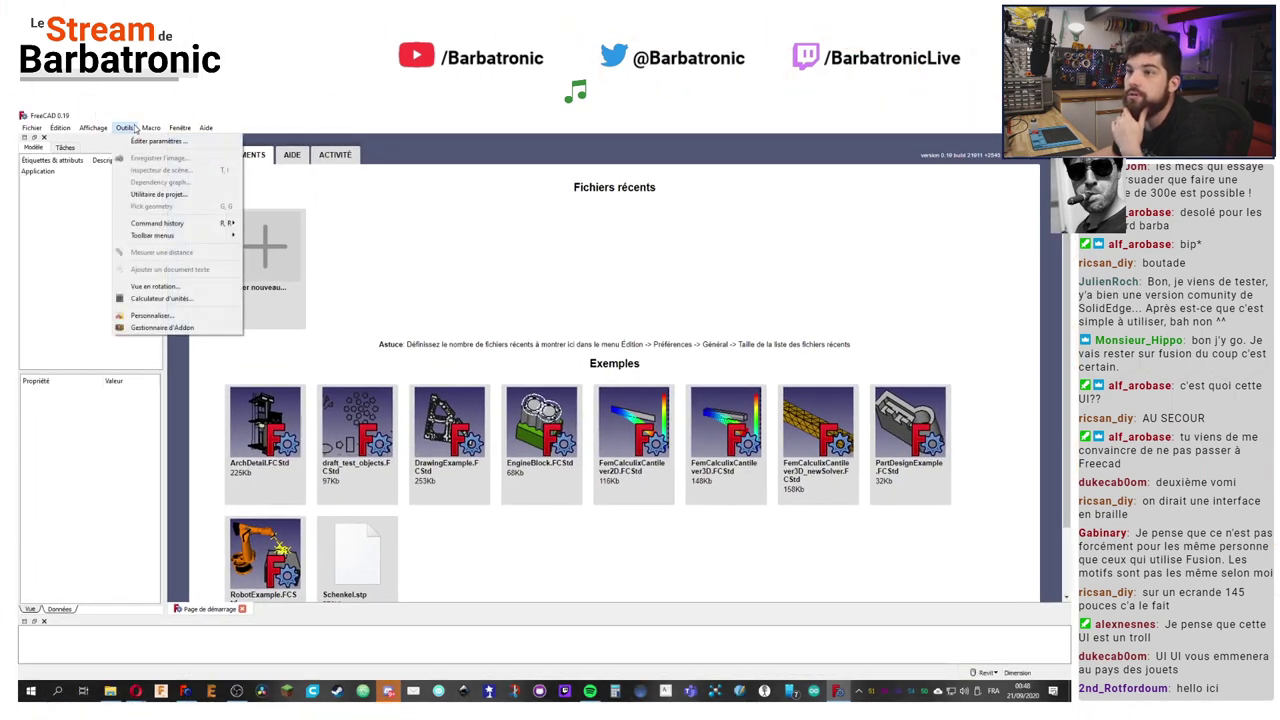
click(127, 128)
click(160, 327)
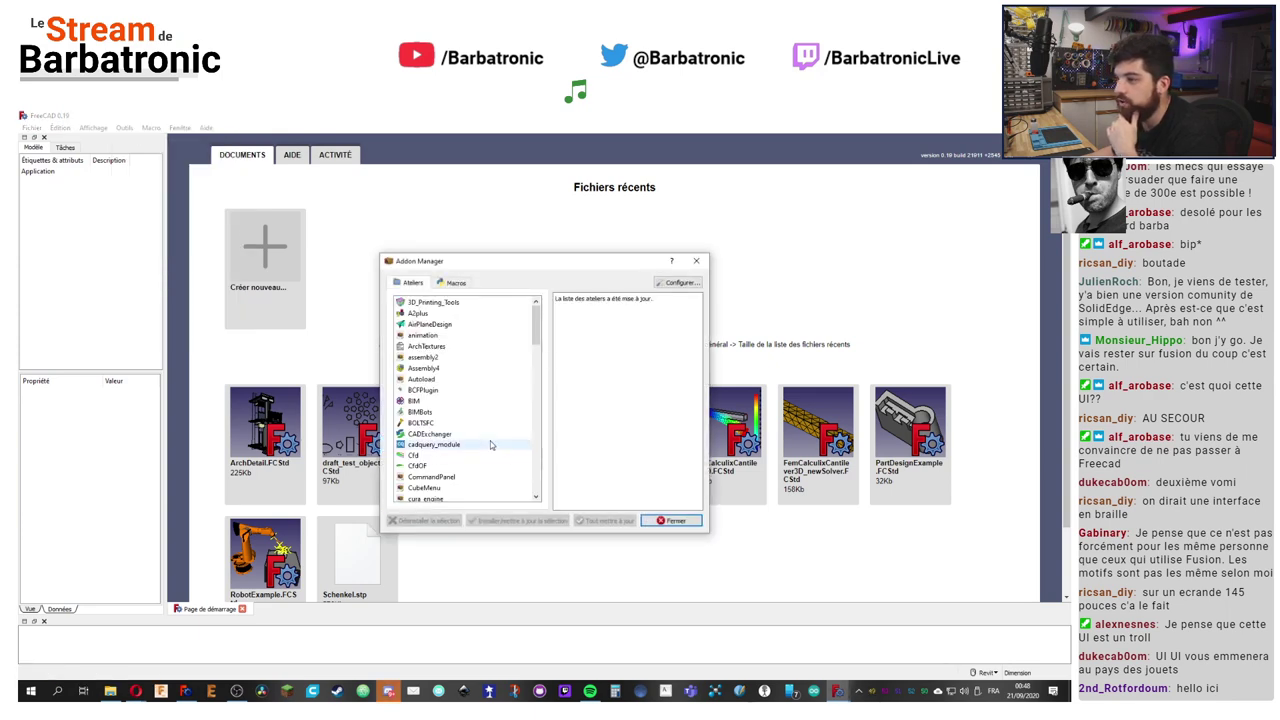
scroll(490, 443, down, 10)
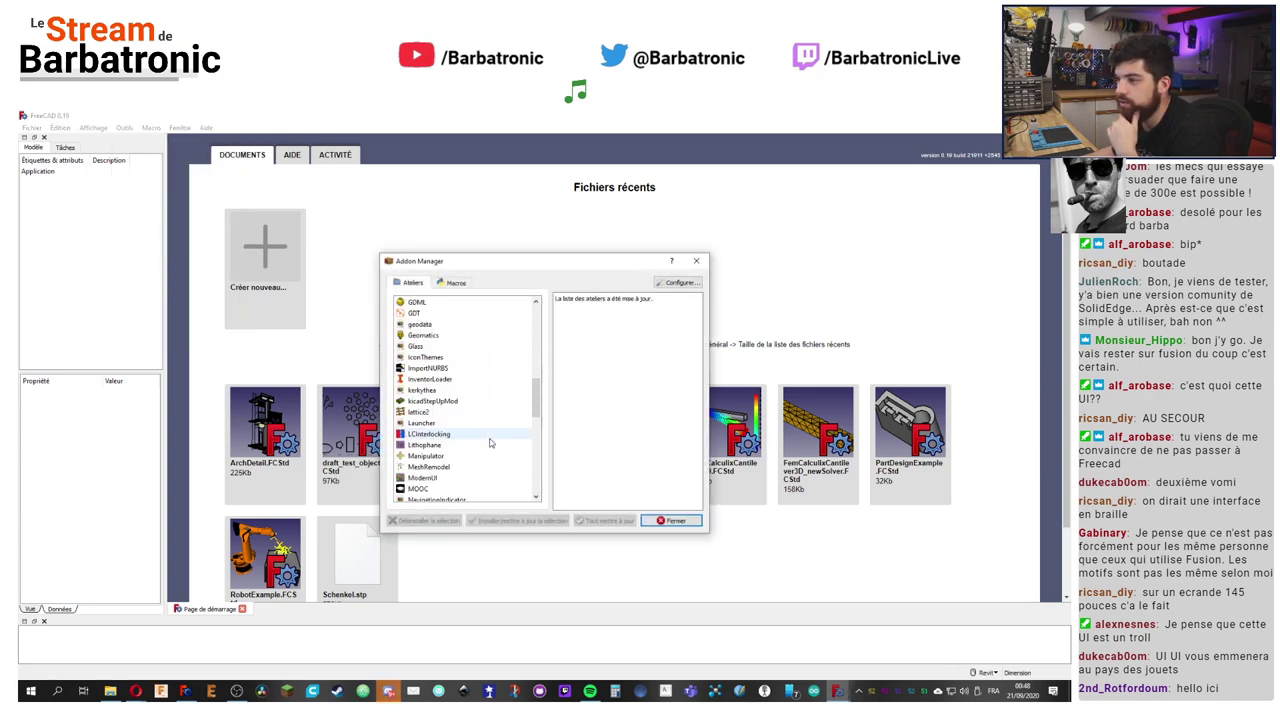
scroll(490, 443, down, 8)
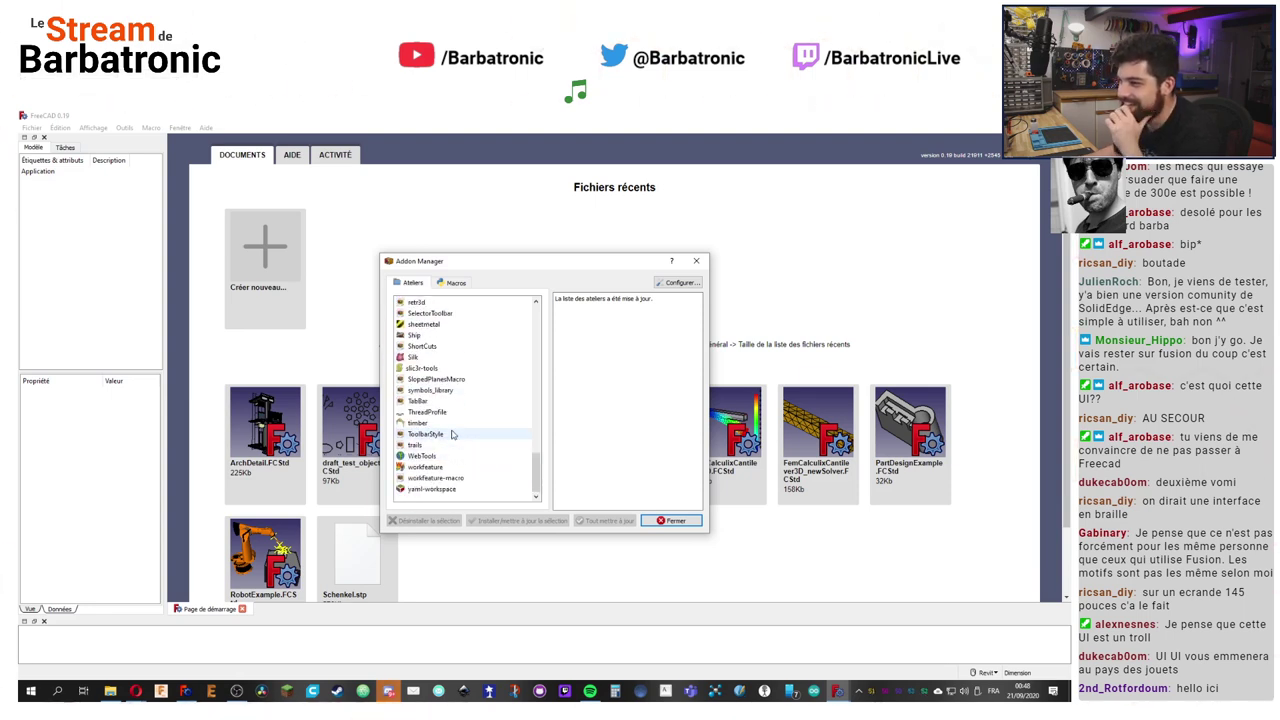
click(452, 434)
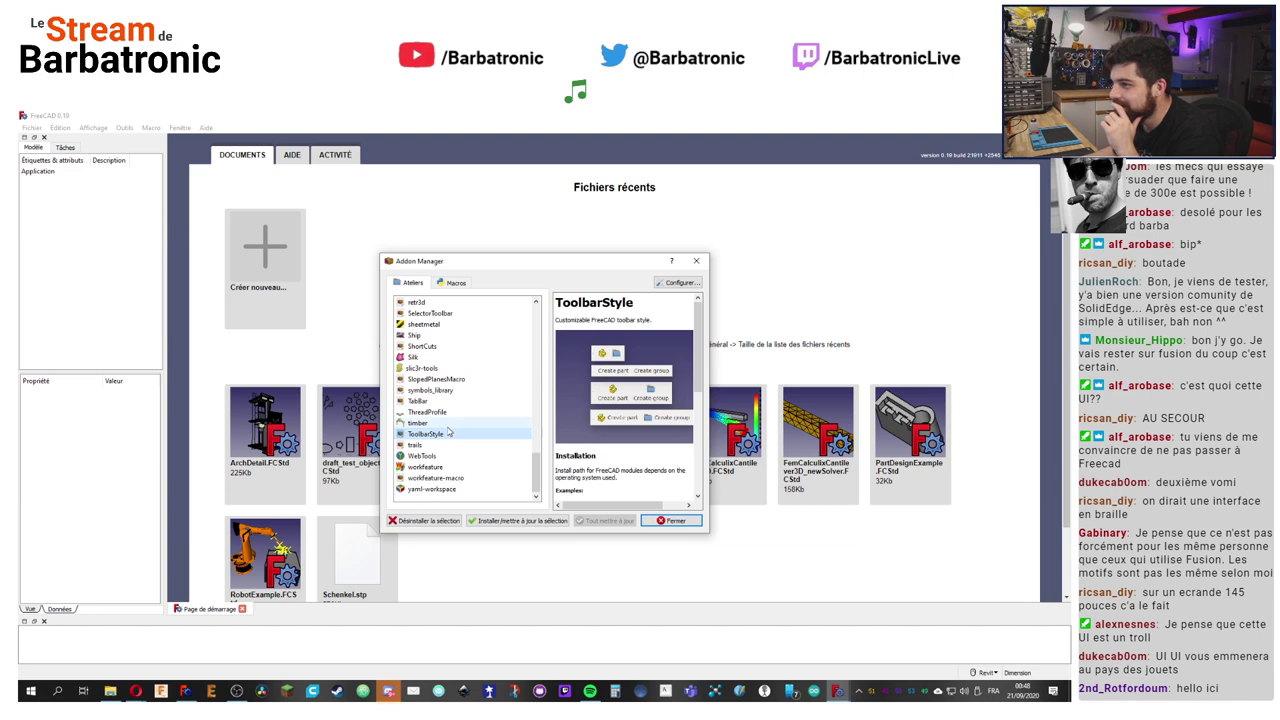
Step: Scroll to ModernUI, read its description, and close the Addon Manager
scroll(658, 425, down, 3)
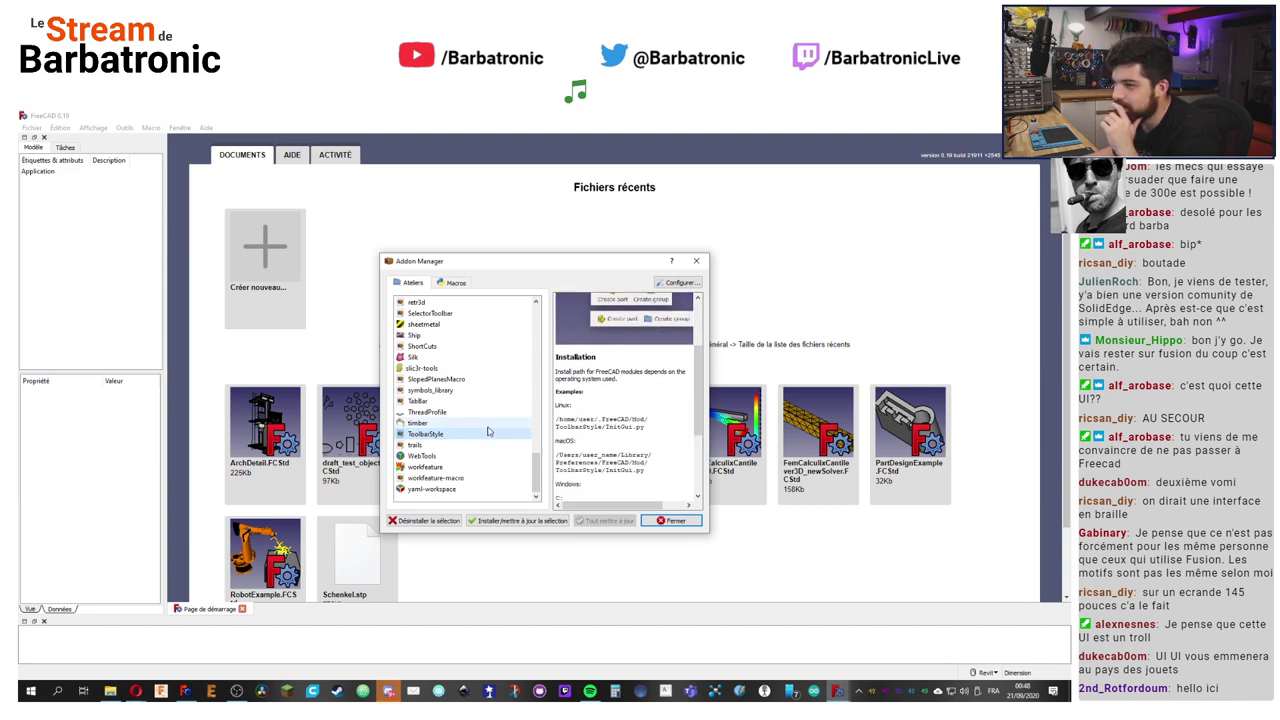
scroll(489, 431, up, 18)
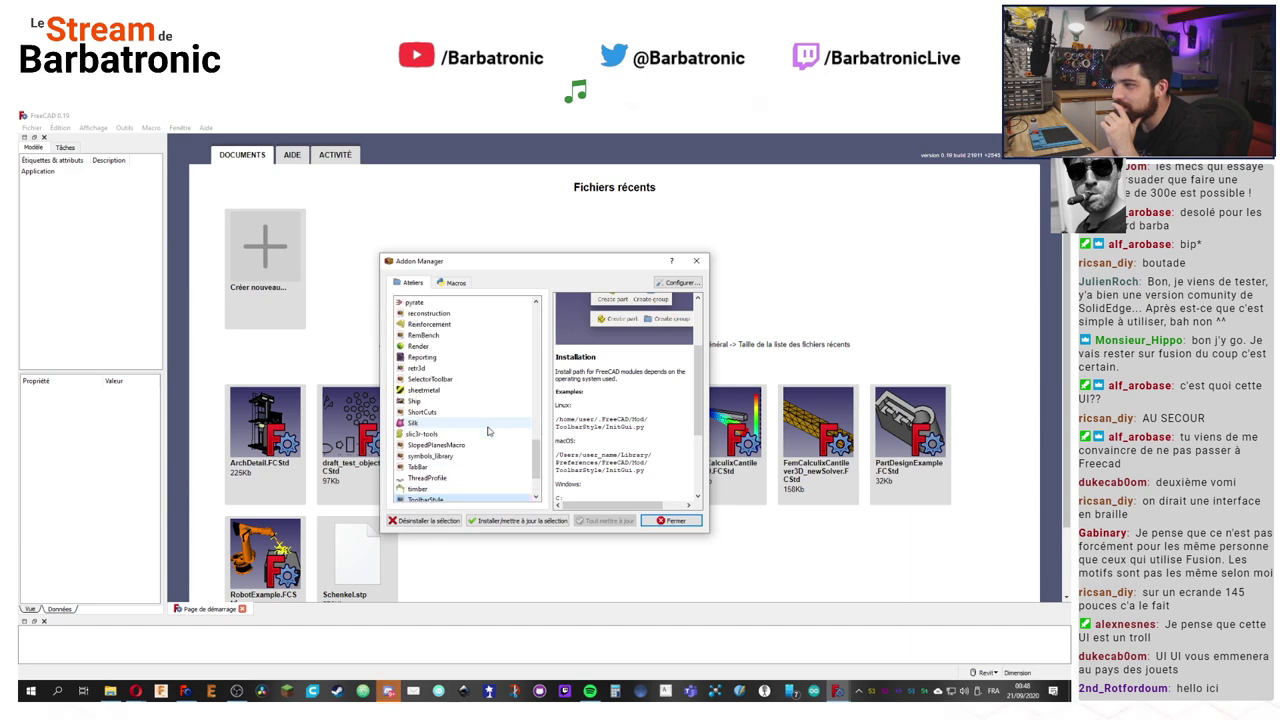
scroll(489, 431, up, 5)
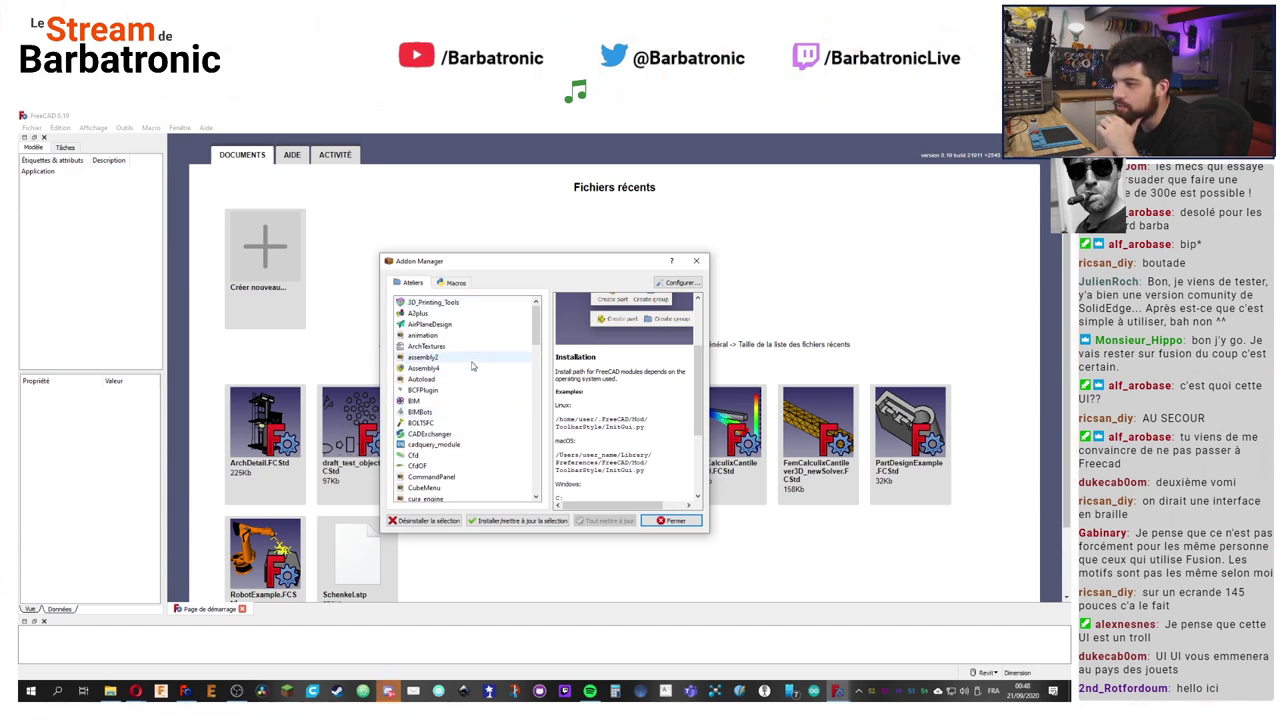
scroll(450, 410, down, 3)
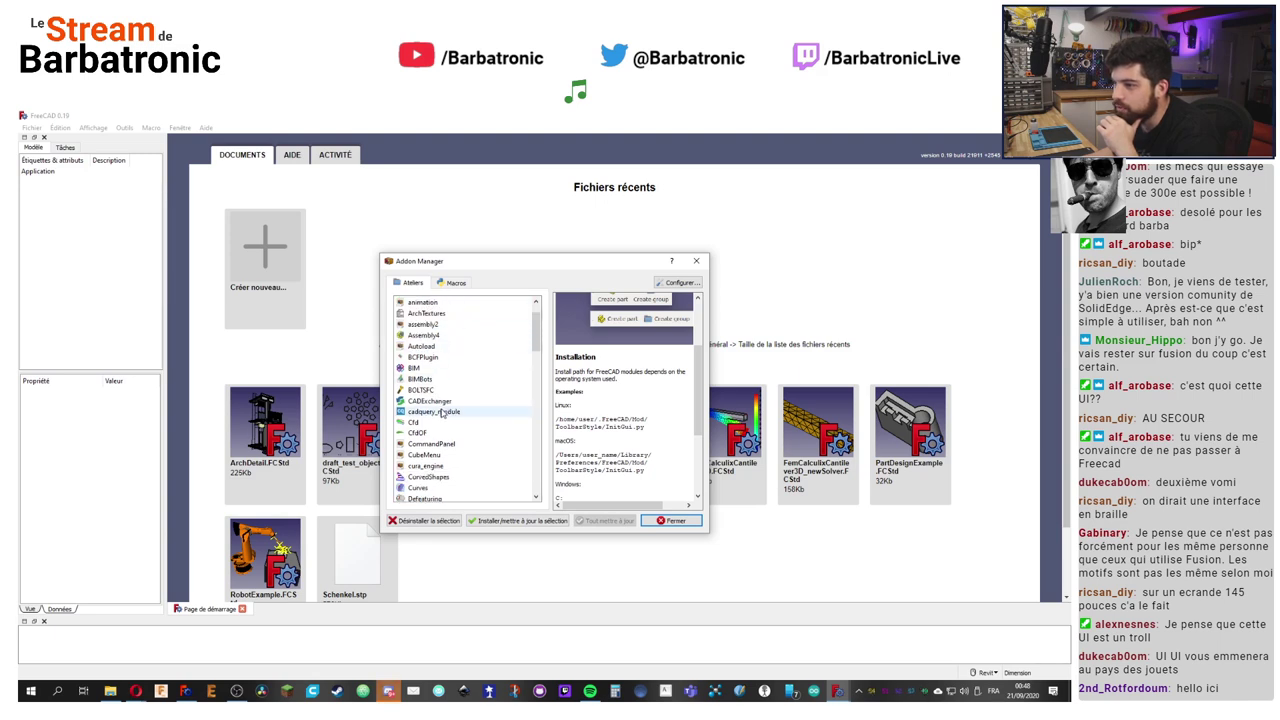
scroll(443, 413, down, 1)
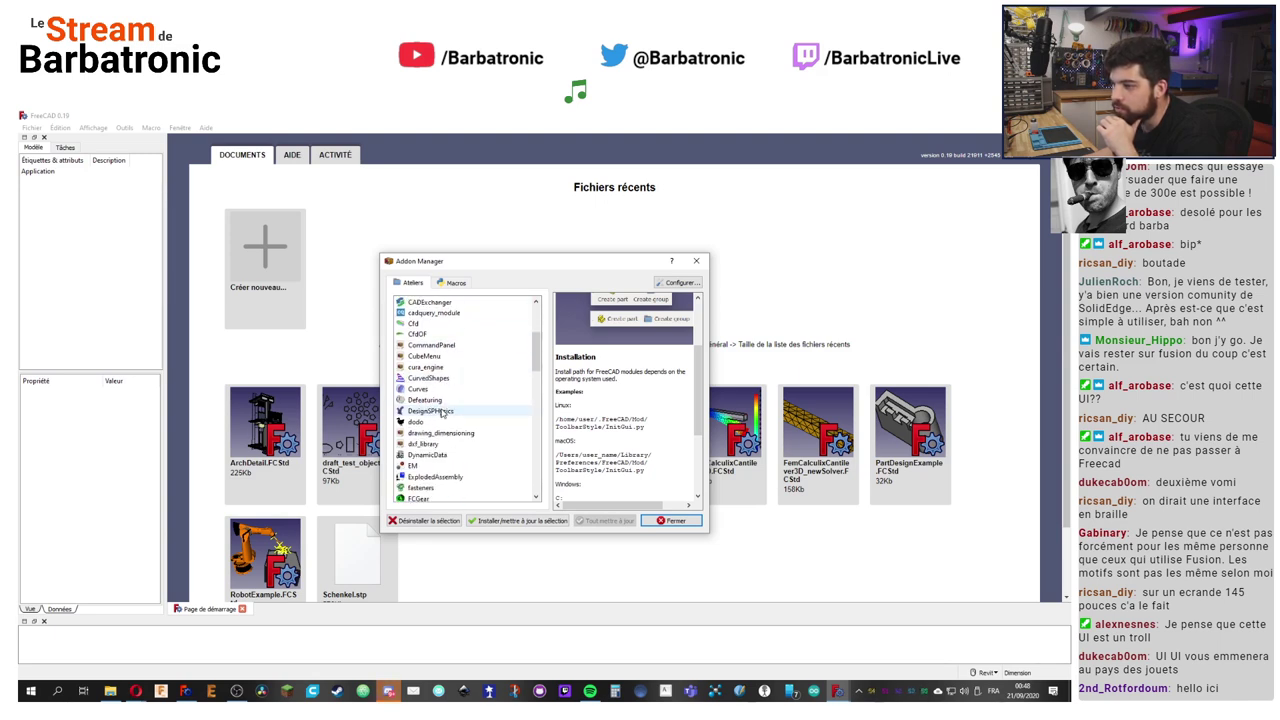
scroll(443, 413, down, 2)
scroll(443, 413, down, 5)
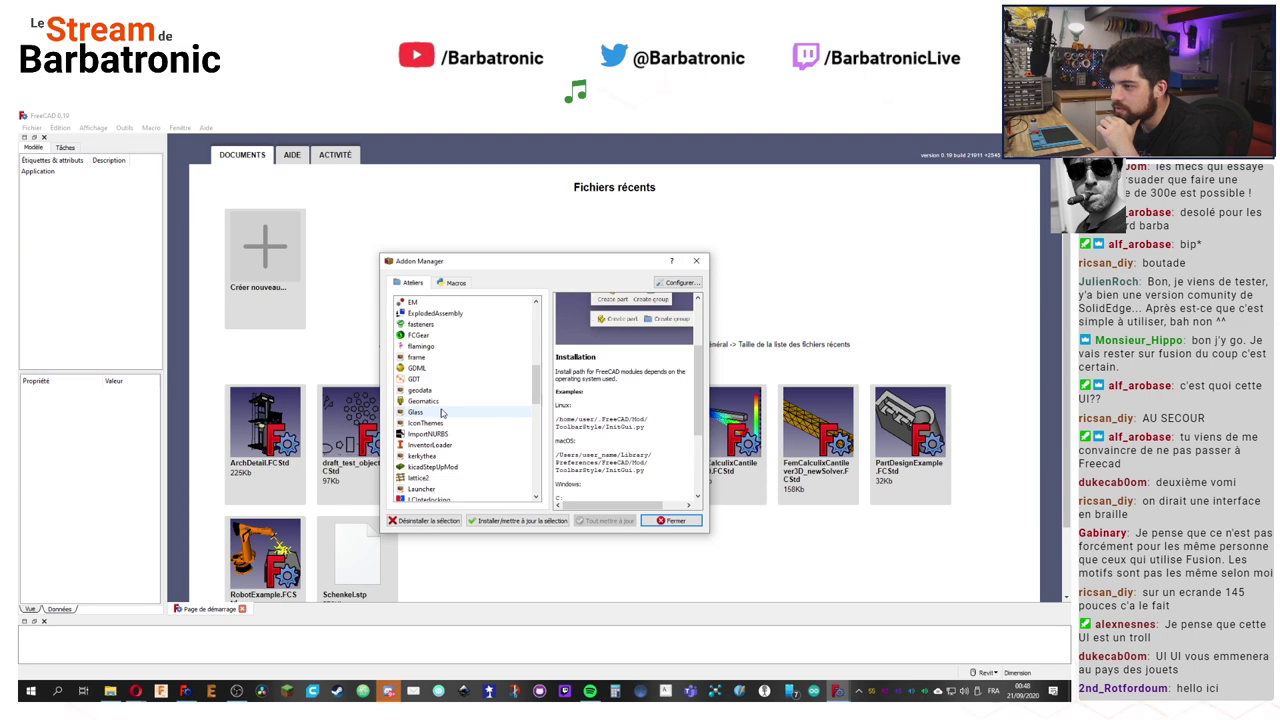
scroll(443, 413, down, 2)
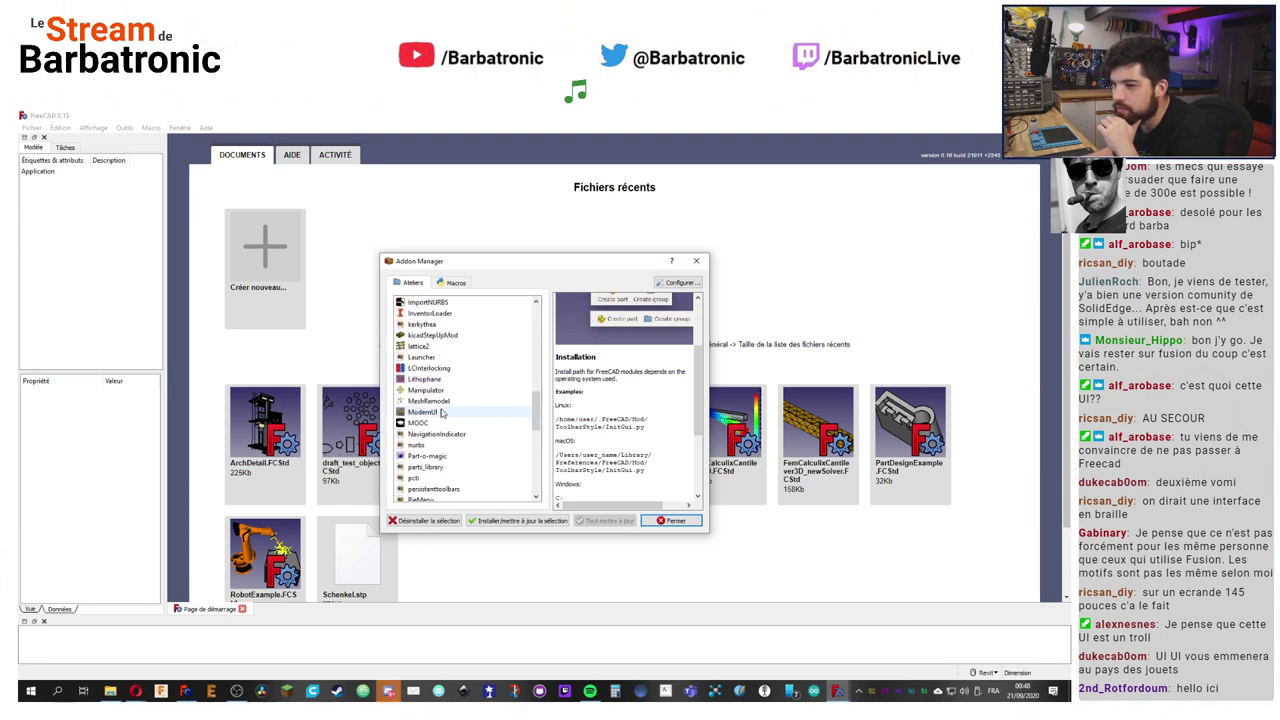
click(447, 413)
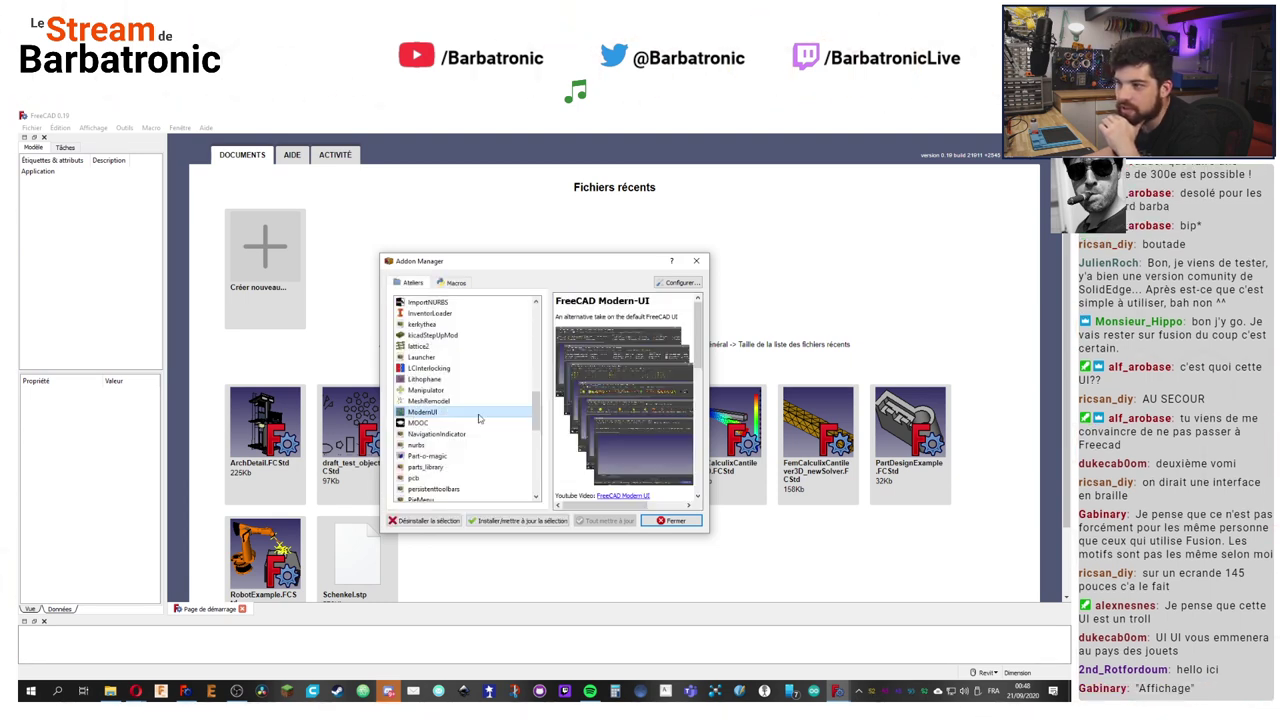
click(694, 262)
Step: Turn on the Draft tray, Fichier and Workbench toolbars
click(100, 128)
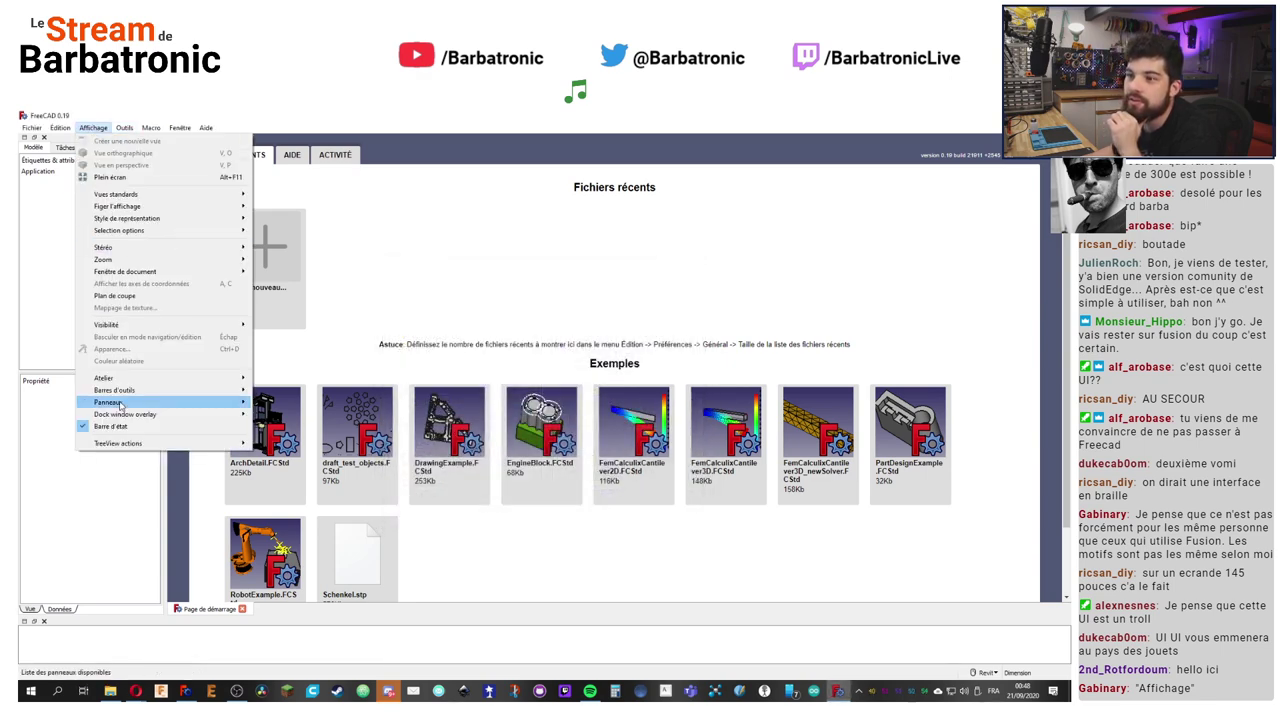
mouse_move(157, 383)
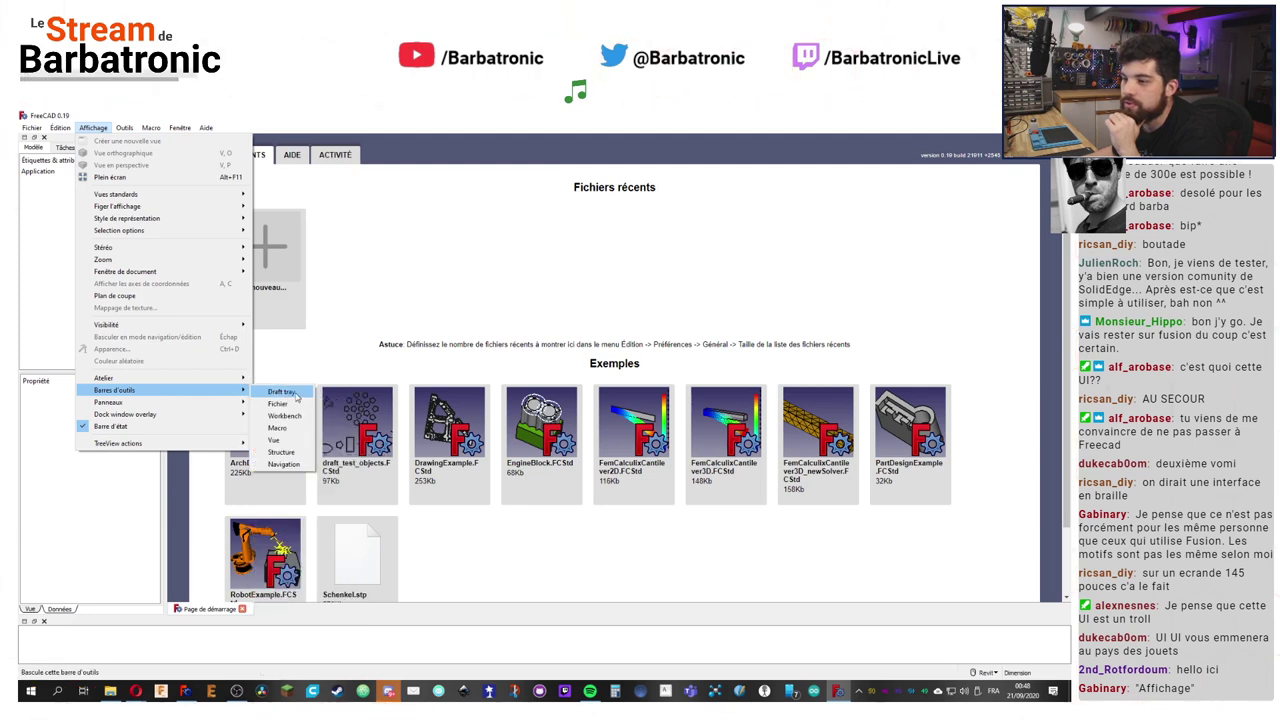
click(293, 397)
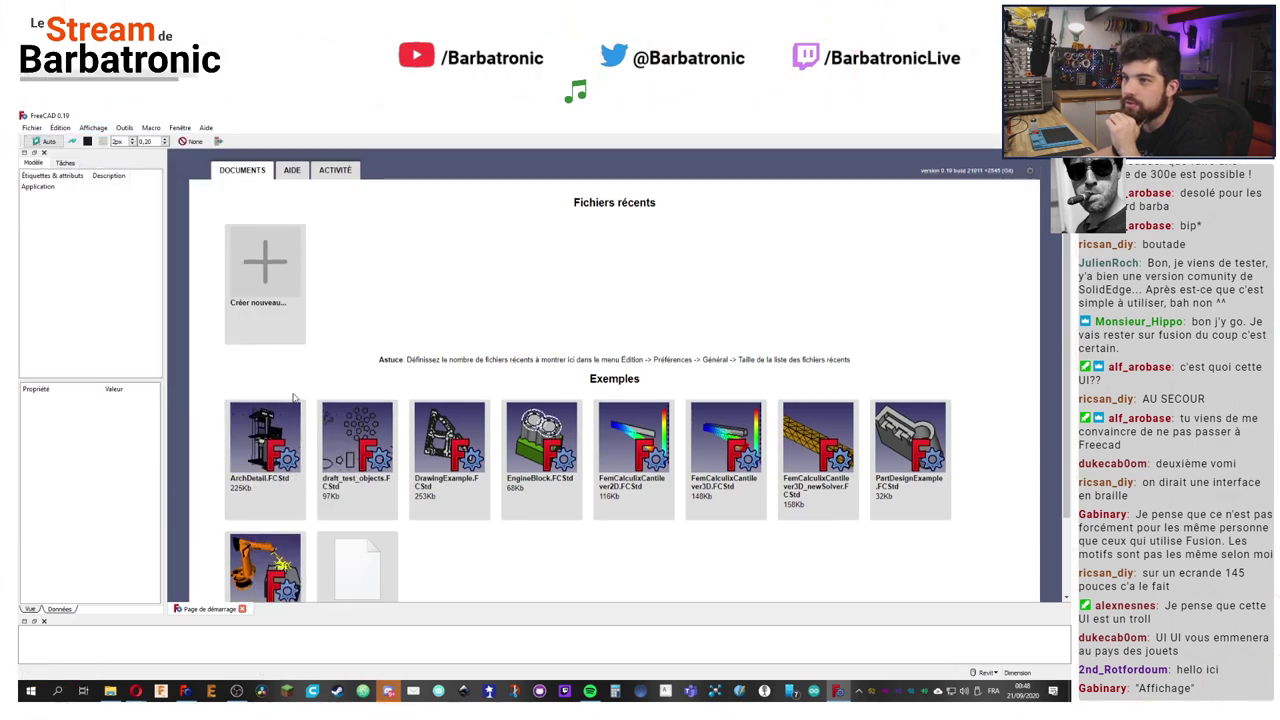
click(93, 128)
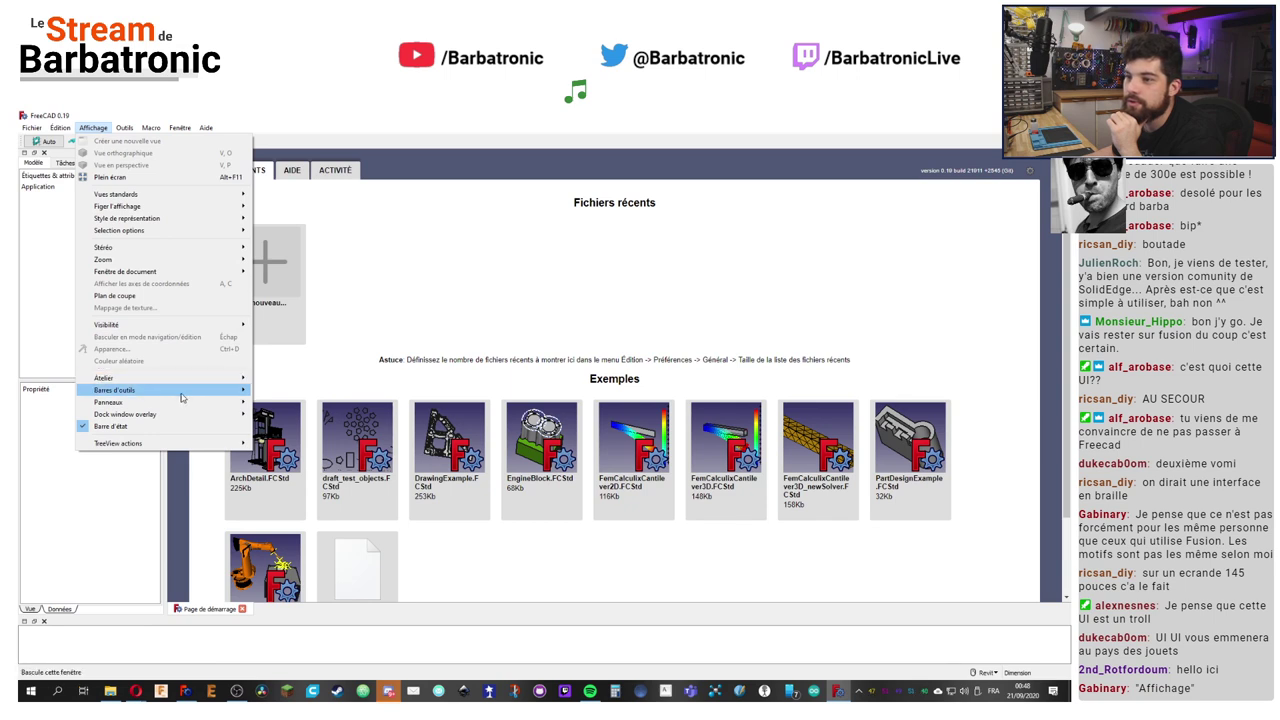
mouse_move(181, 391)
click(284, 404)
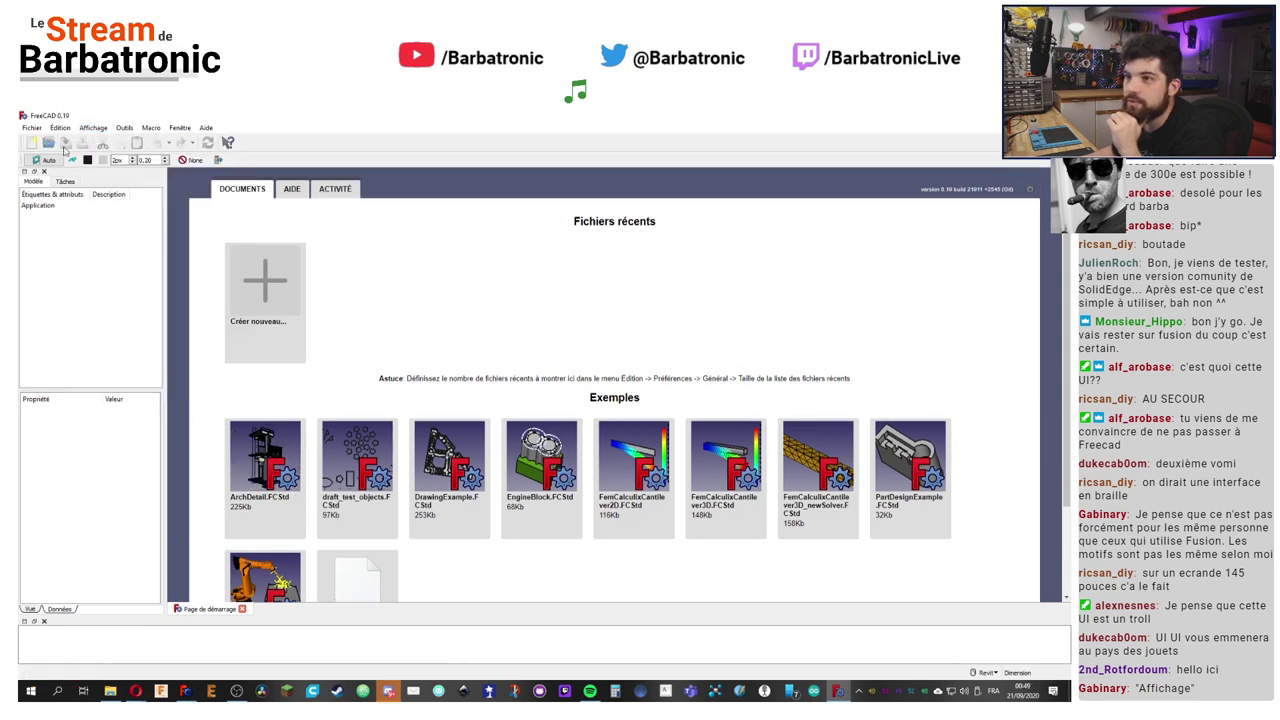
click(60, 128)
mouse_move(93, 128)
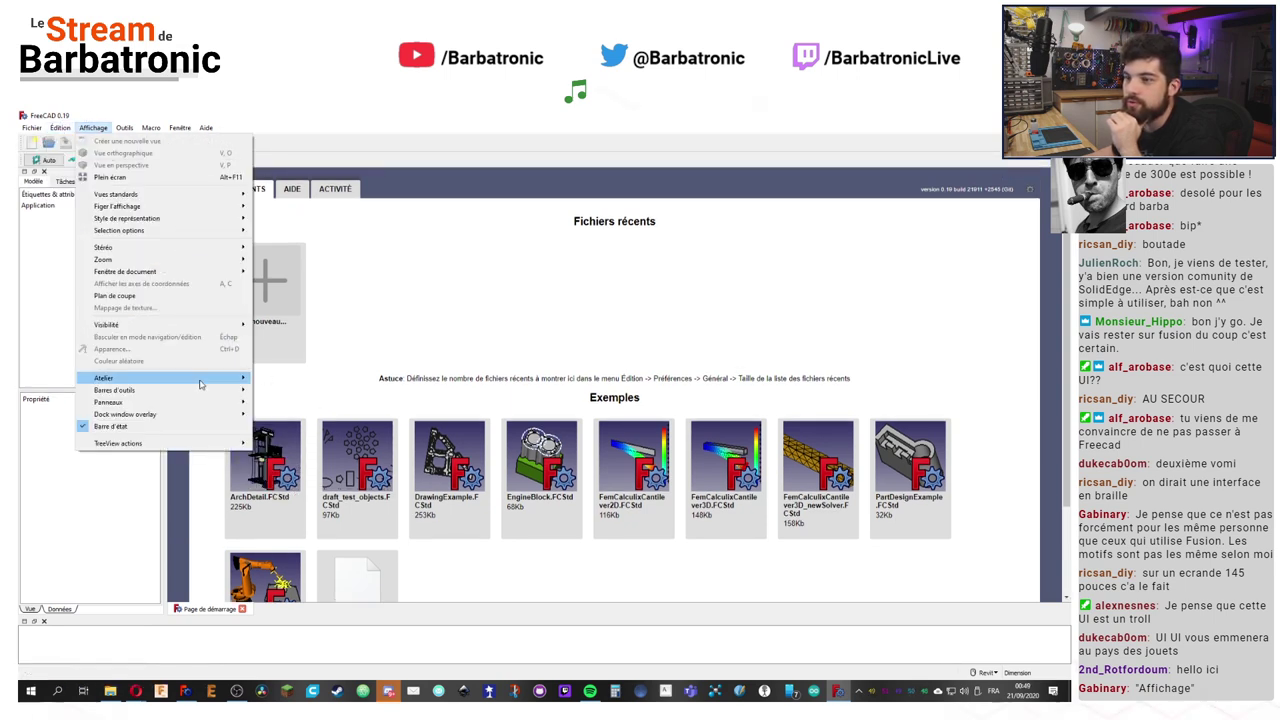
mouse_move(207, 402)
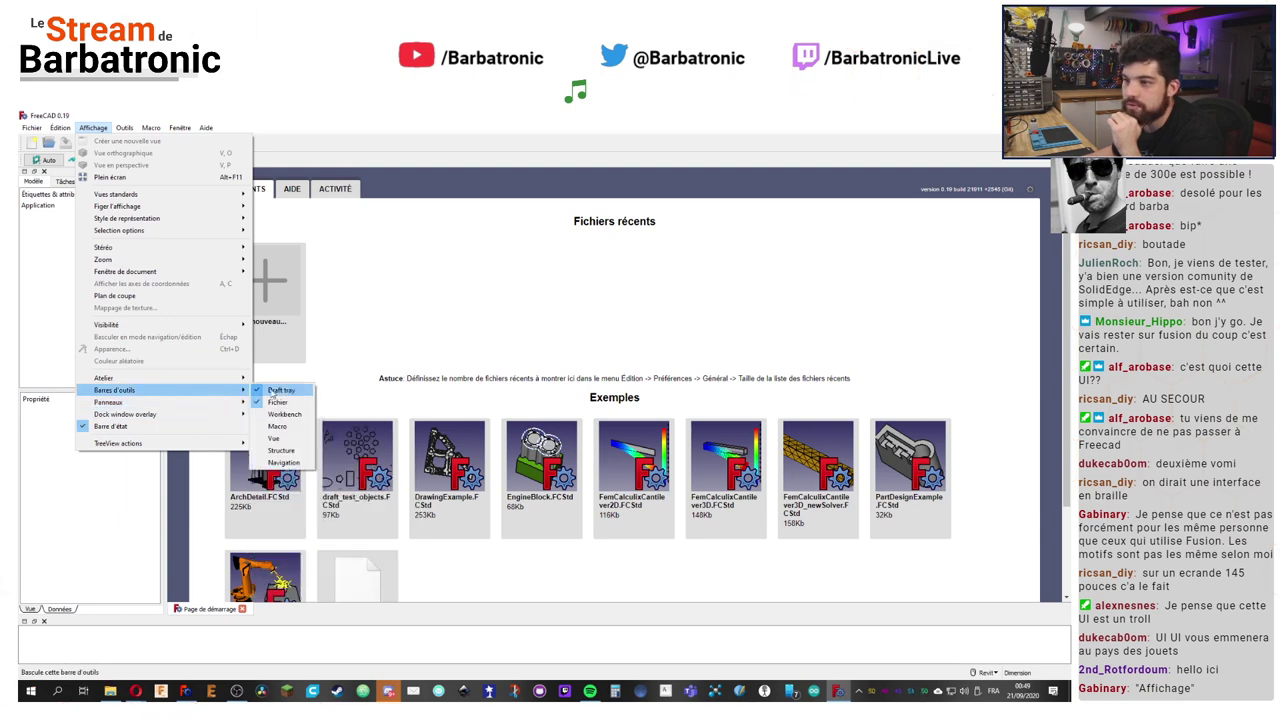
click(298, 422)
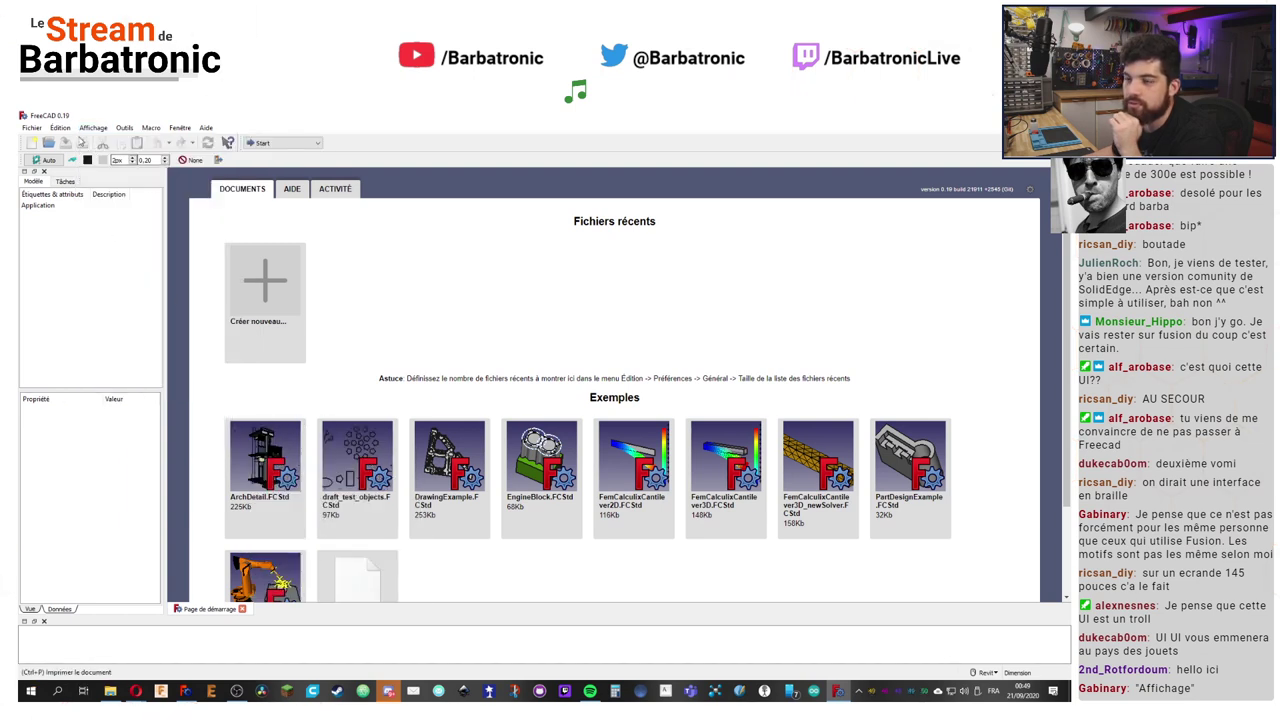
Step: Turn on the Macro, Vue, Structure and Navigation toolbars
click(31, 128)
mouse_move(62, 130)
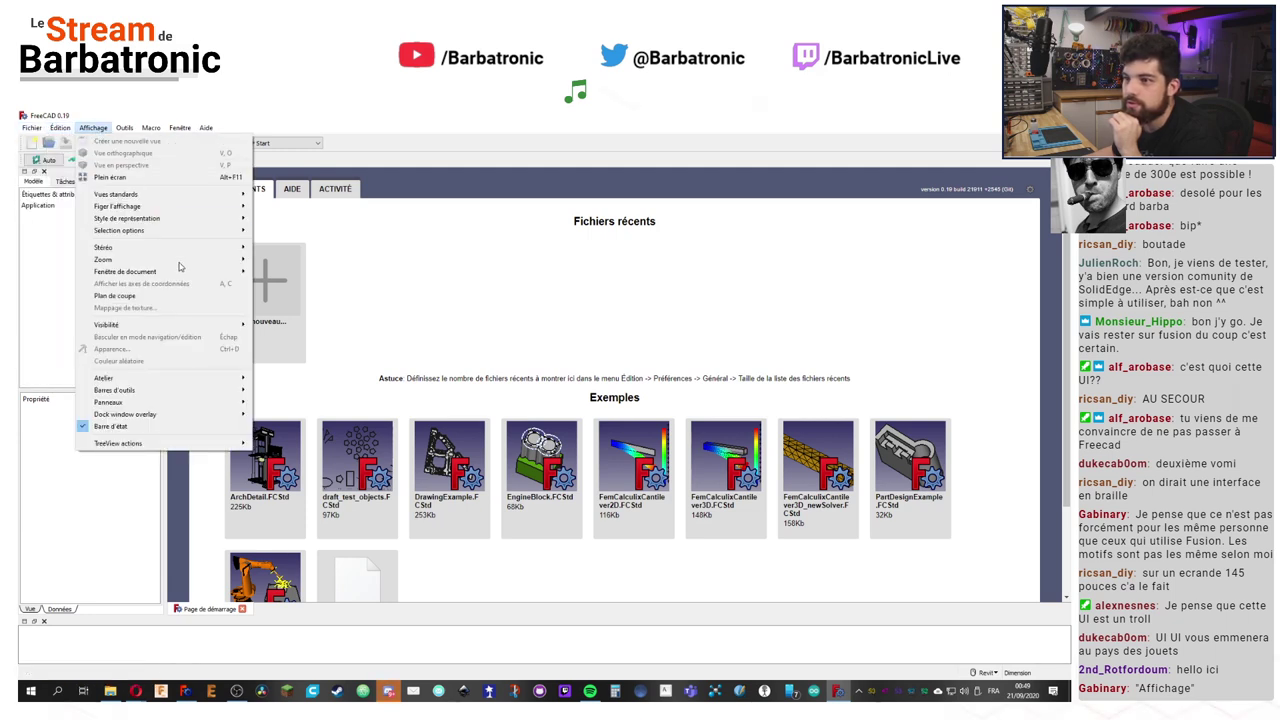
click(97, 131)
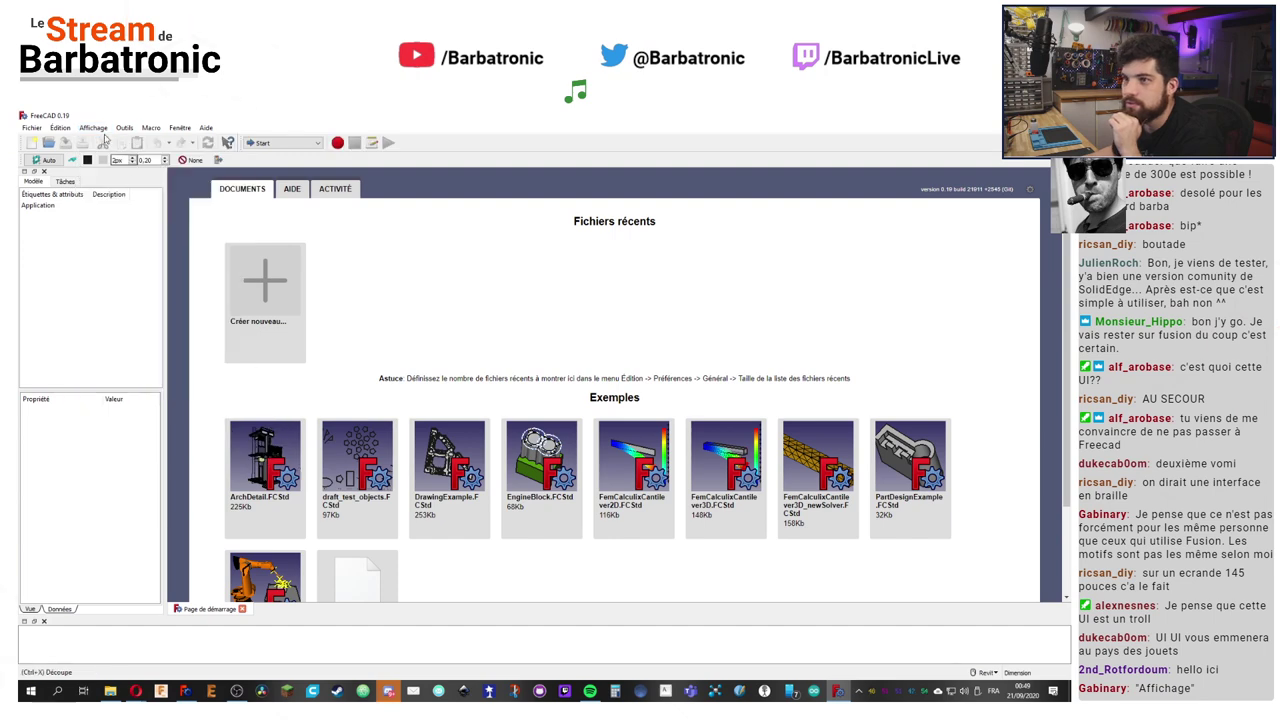
click(98, 131)
mouse_move(230, 390)
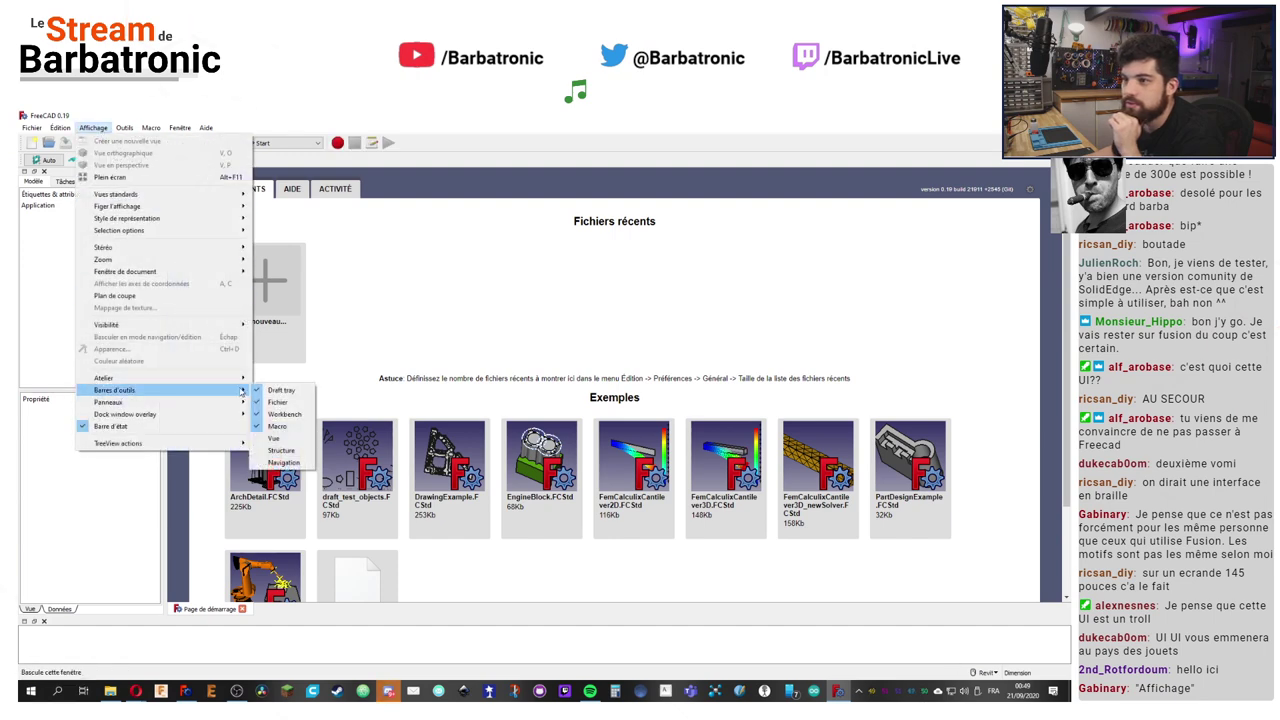
click(298, 441)
click(93, 128)
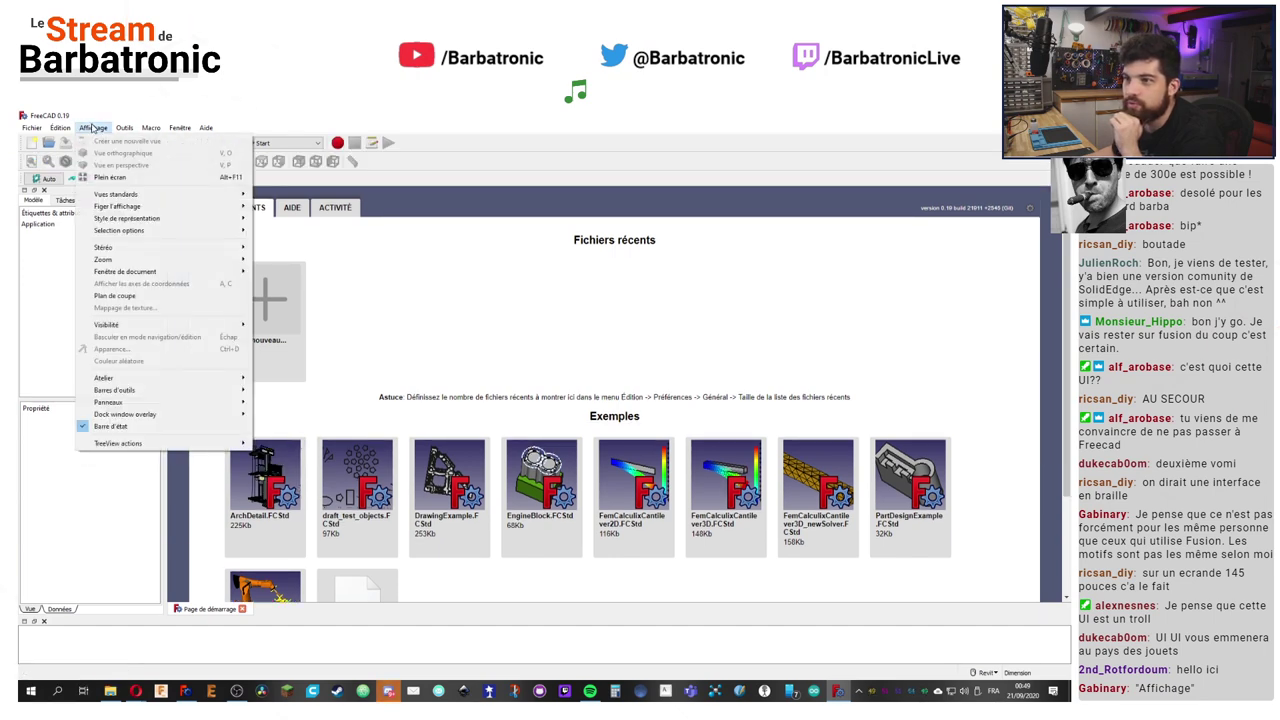
mouse_move(133, 130)
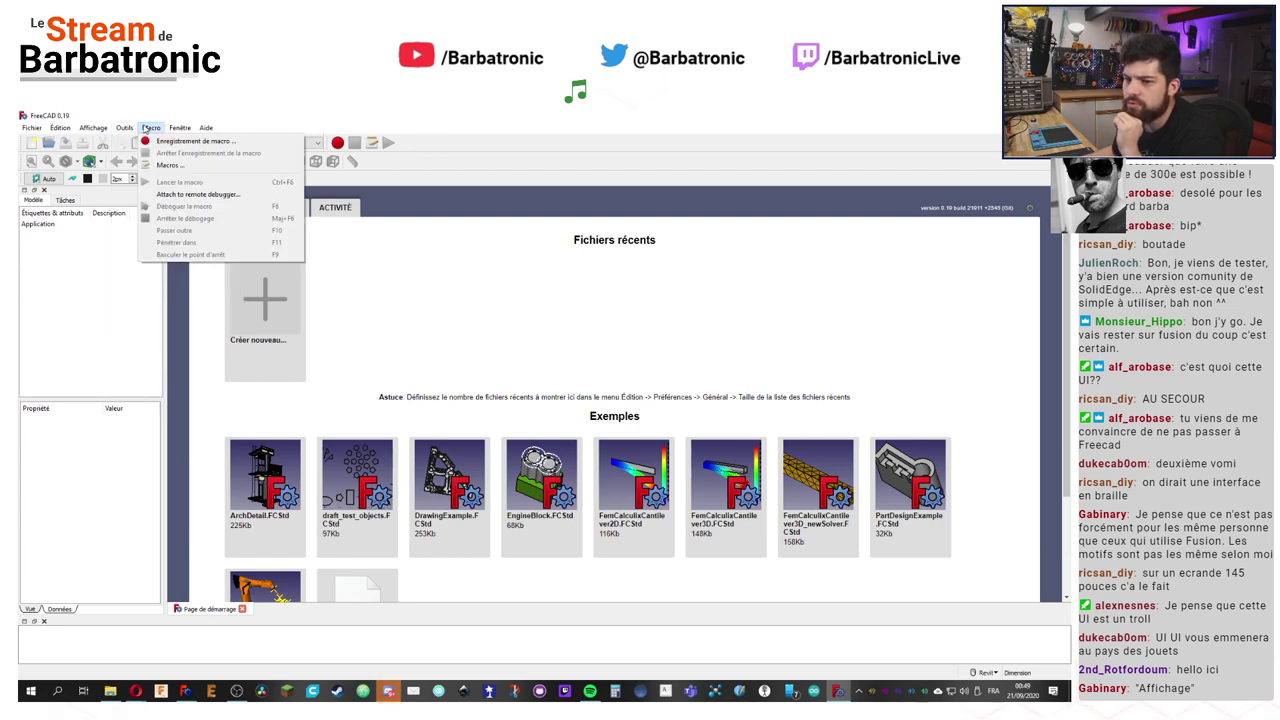
mouse_move(93, 128)
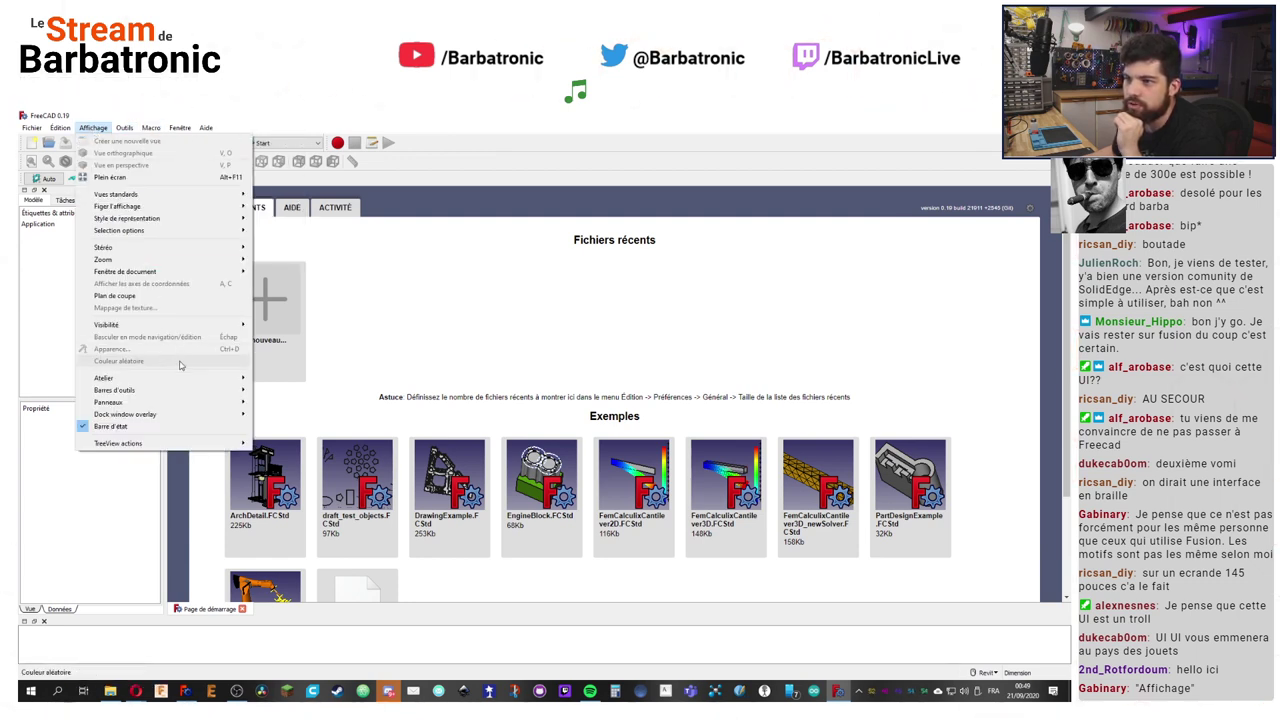
mouse_move(198, 390)
click(299, 456)
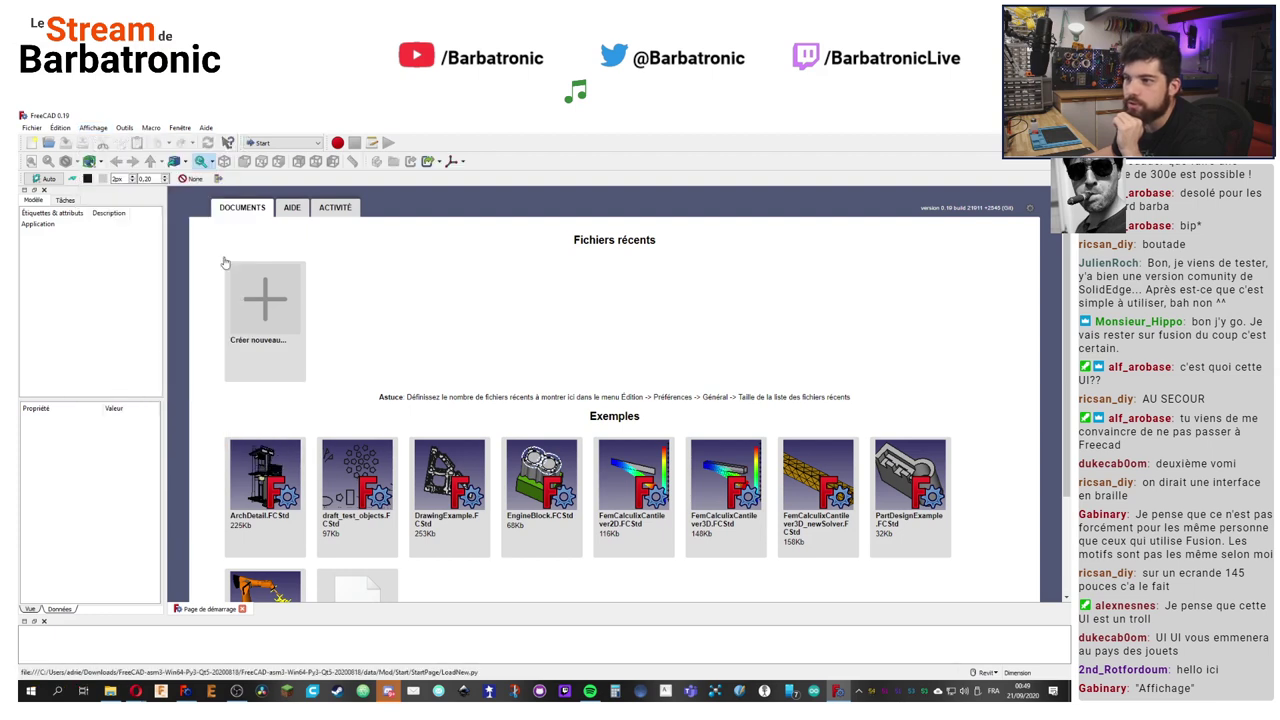
click(90, 128)
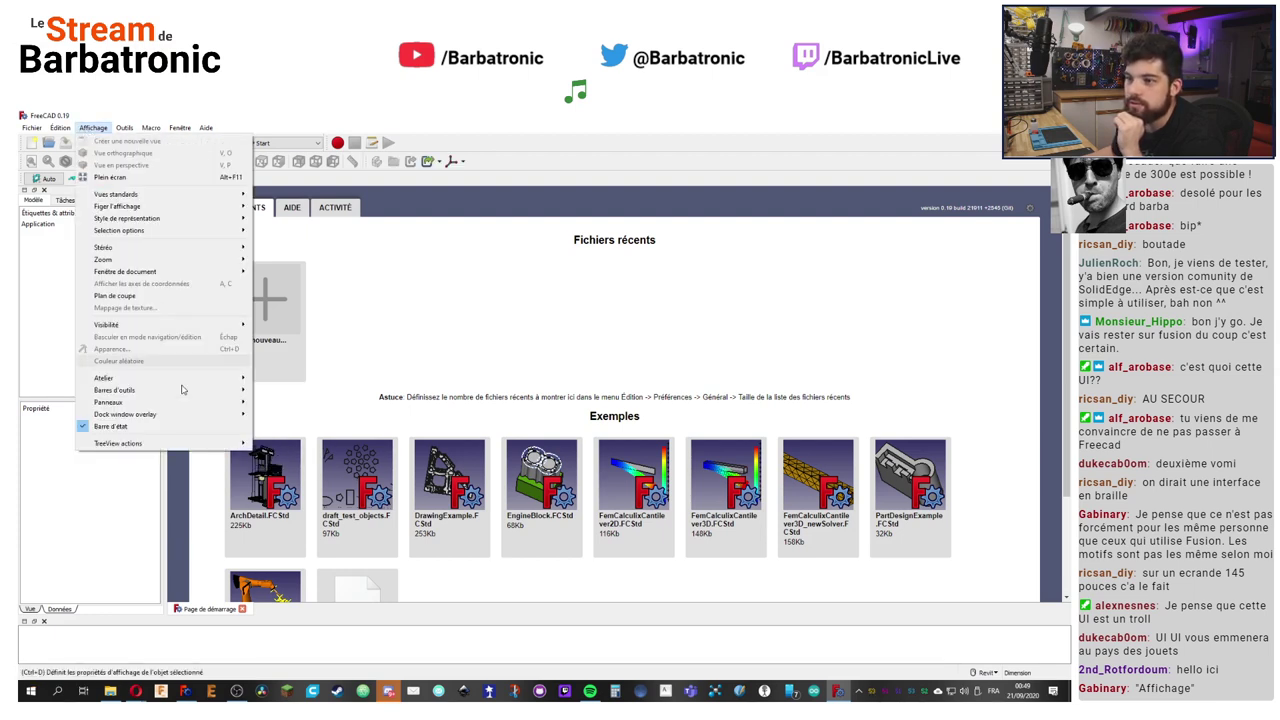
mouse_move(200, 397)
click(283, 462)
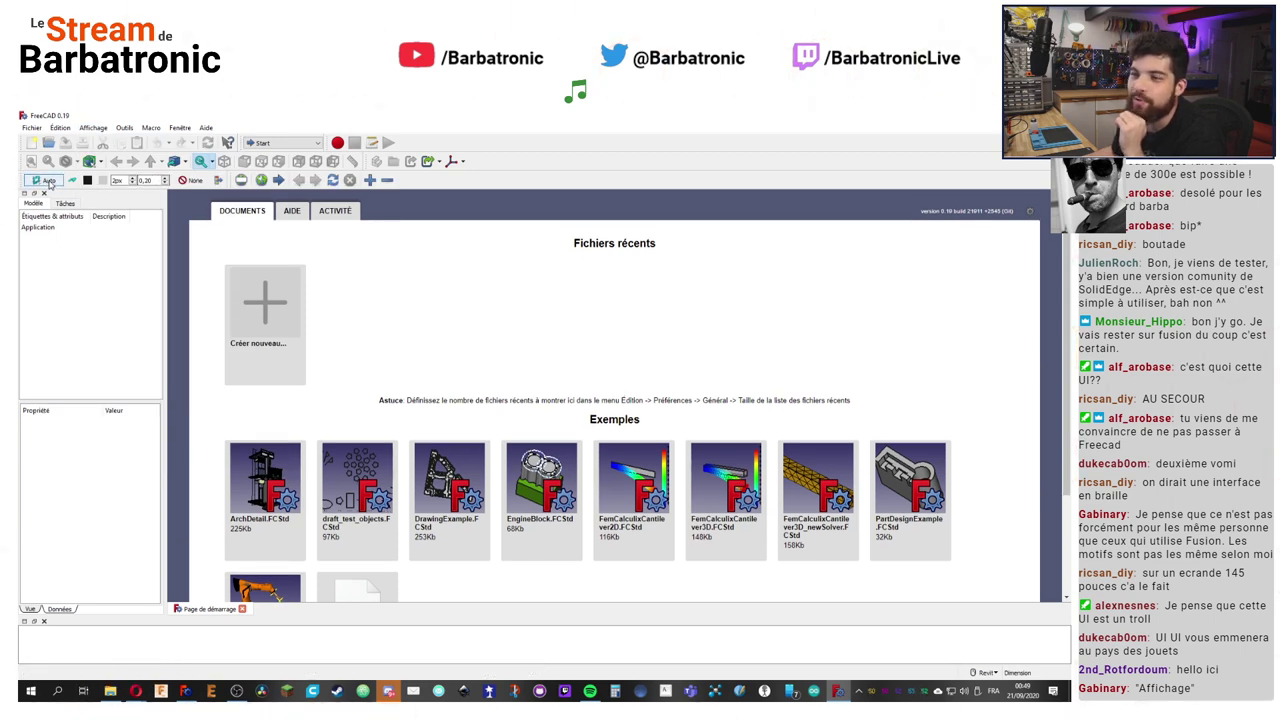
click(275, 308)
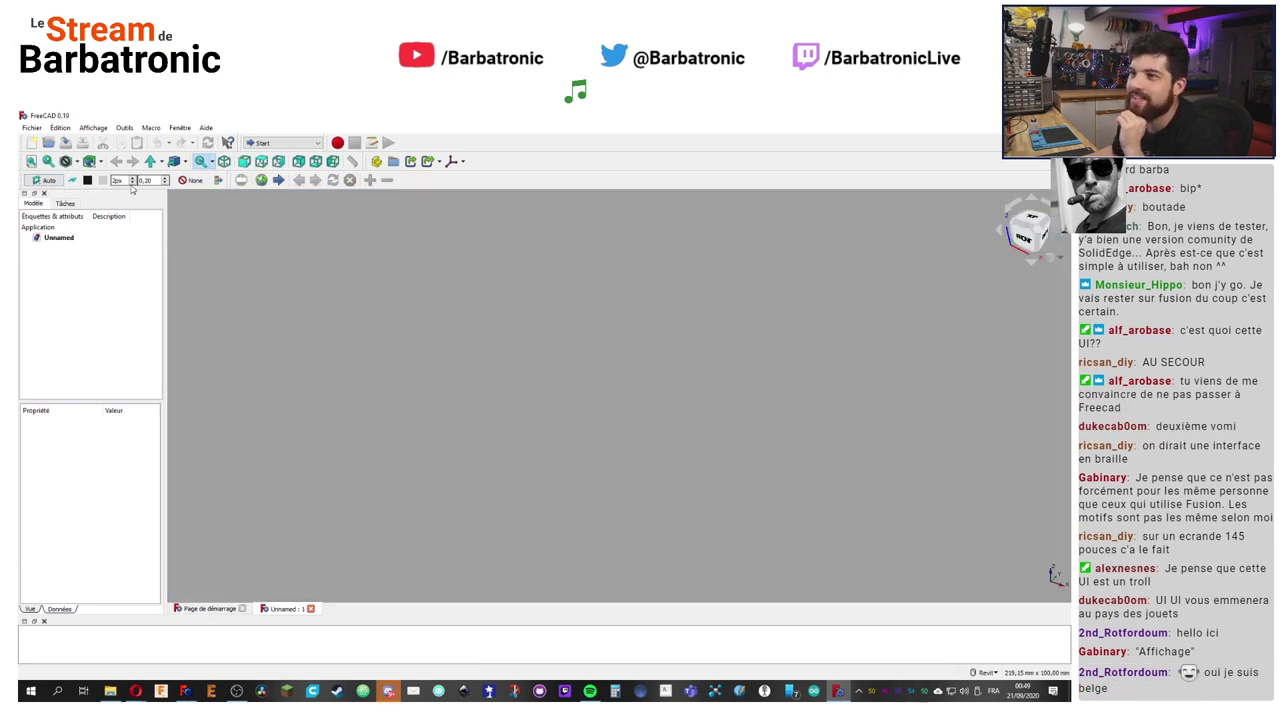
click(285, 143)
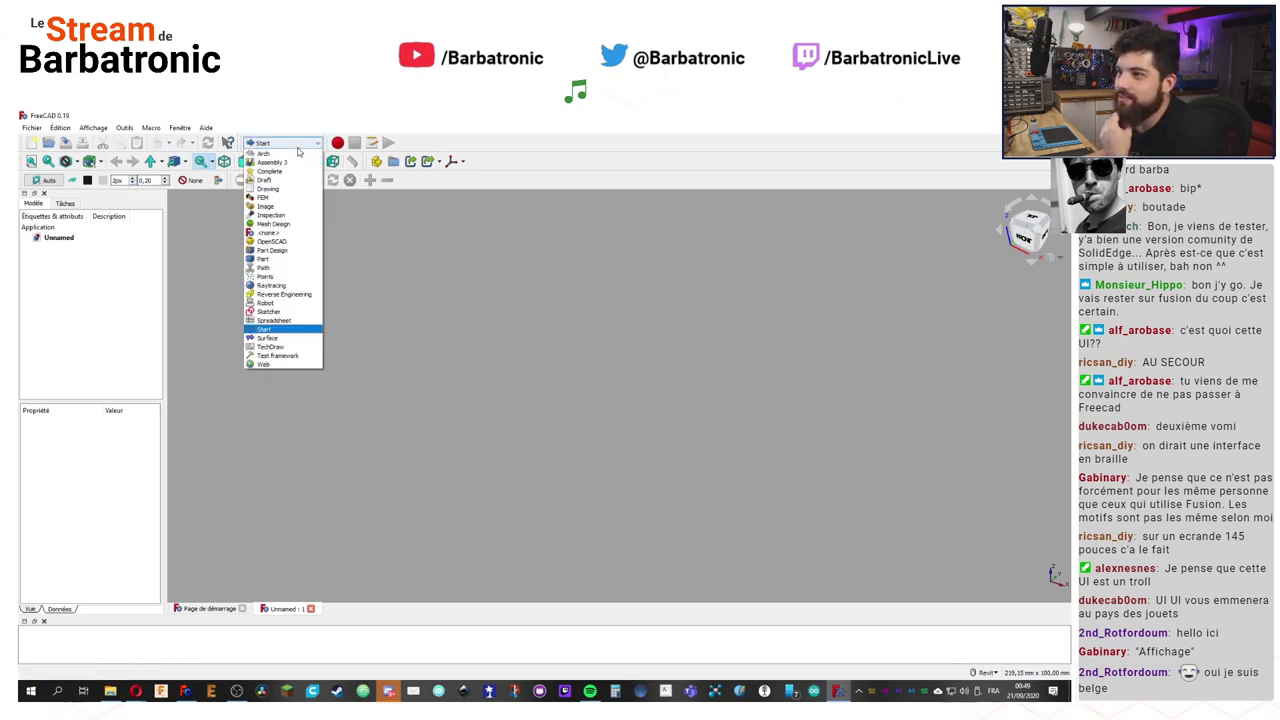
click(290, 259)
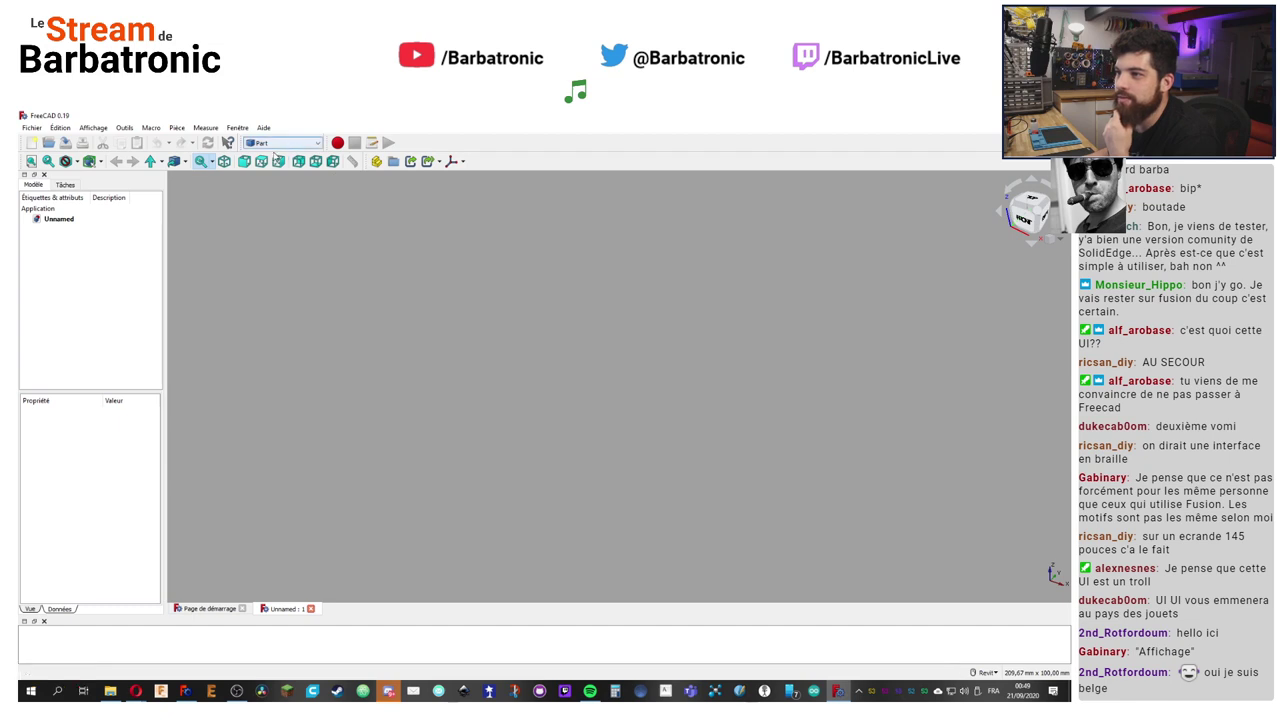
click(93, 128)
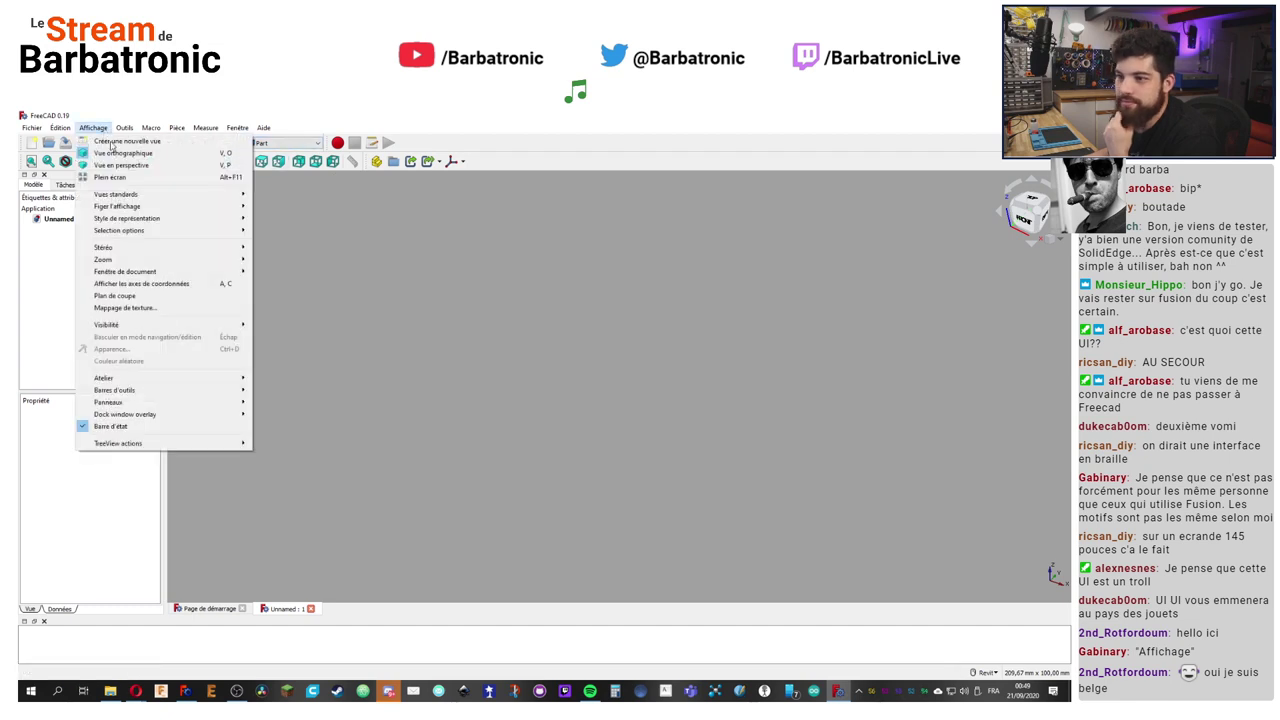
mouse_move(205, 406)
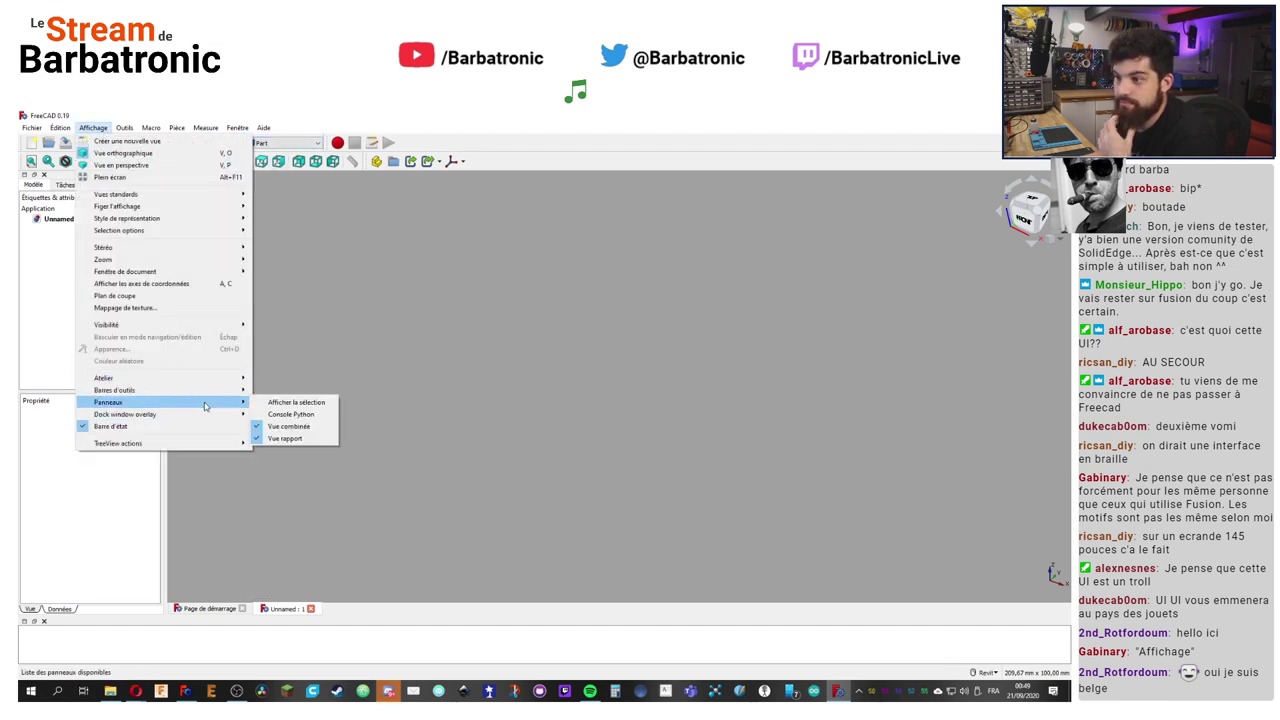
click(548, 322)
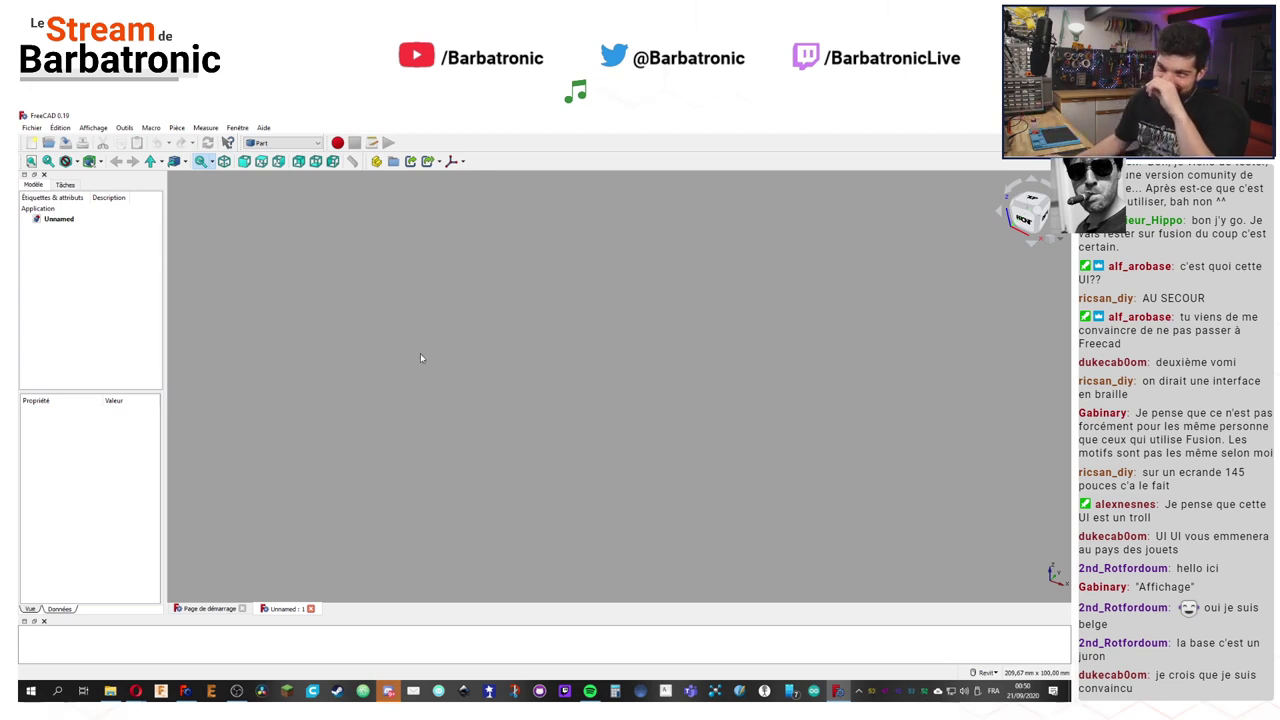
Step: Check the workbench list, then show the Solids and Navigation toolbars
click(316, 145)
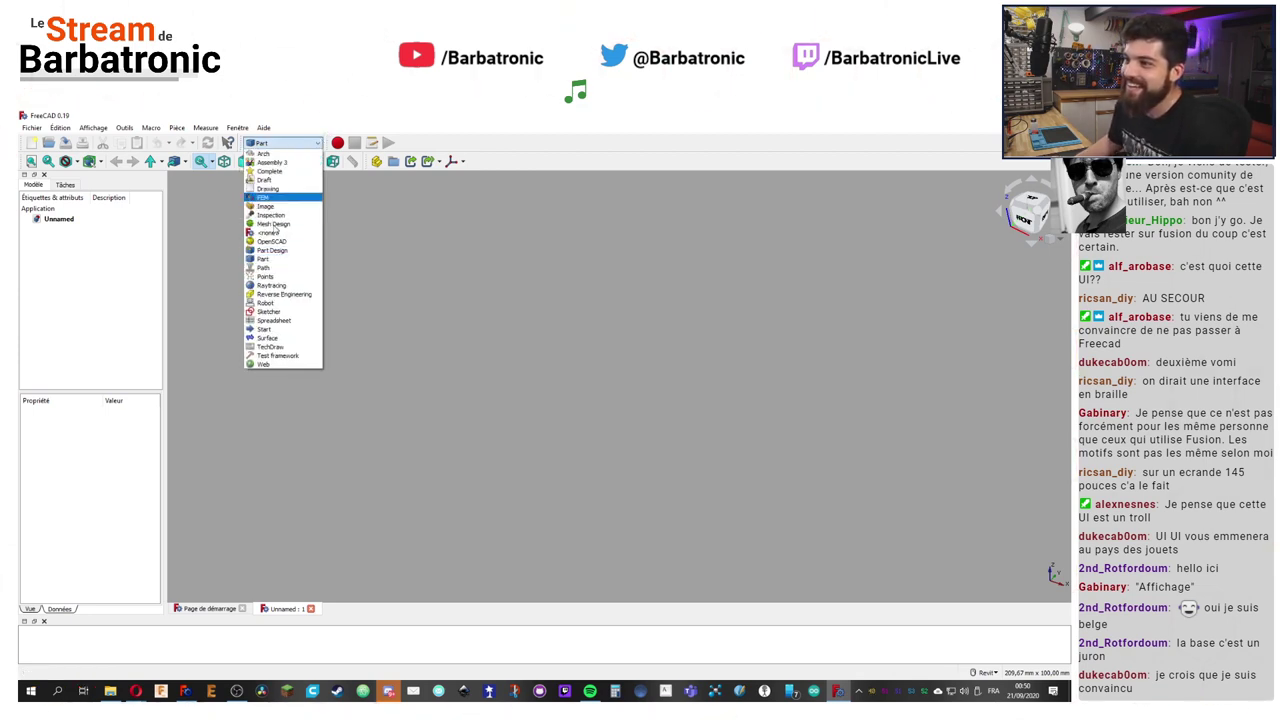
click(405, 278)
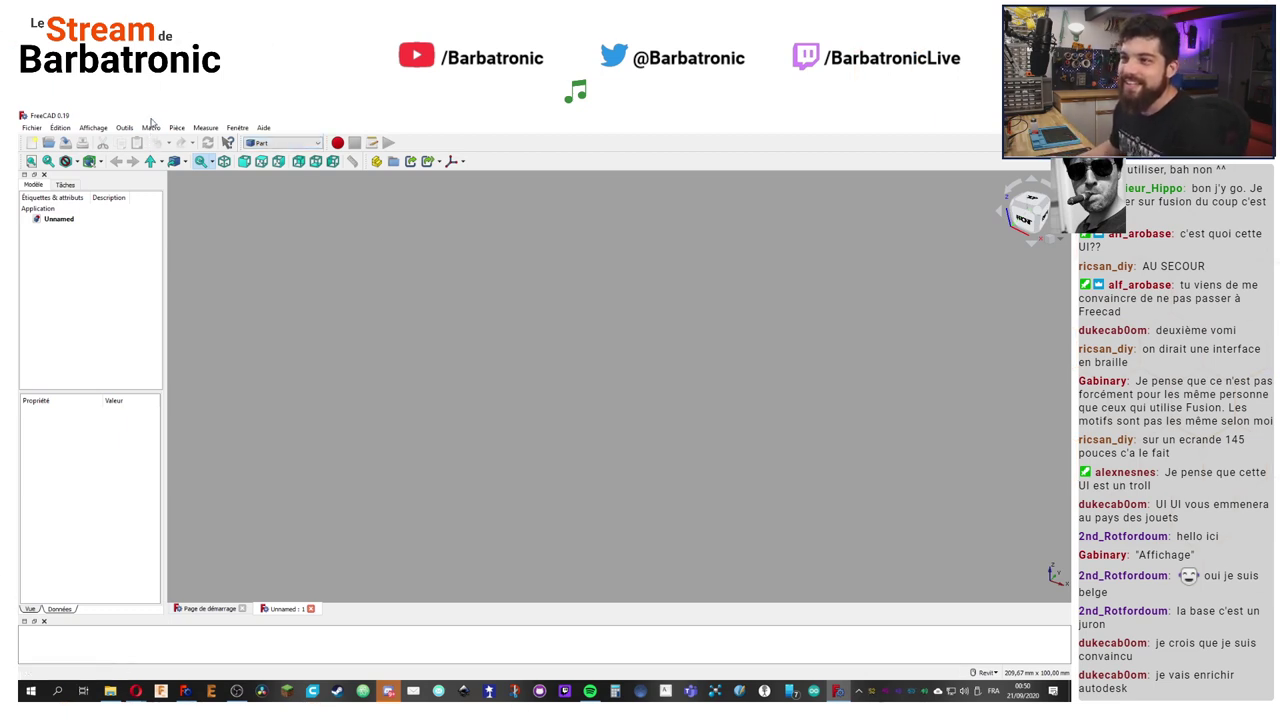
click(124, 128)
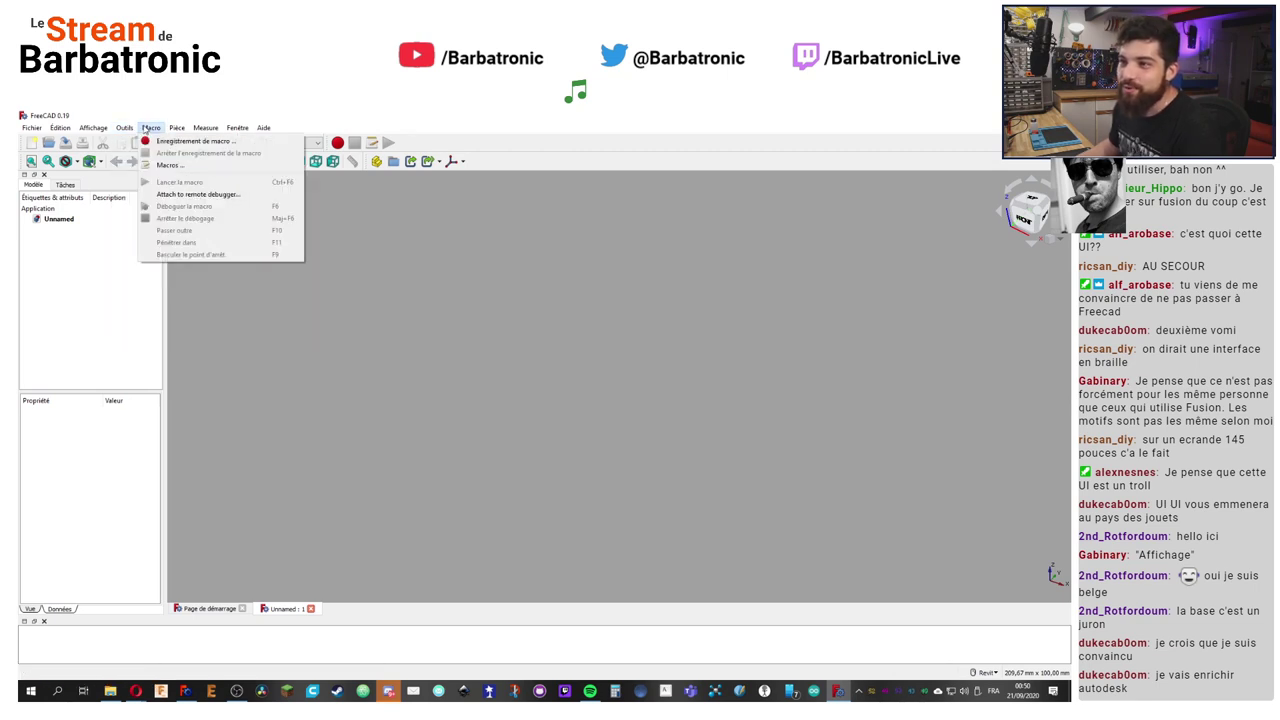
mouse_move(93, 128)
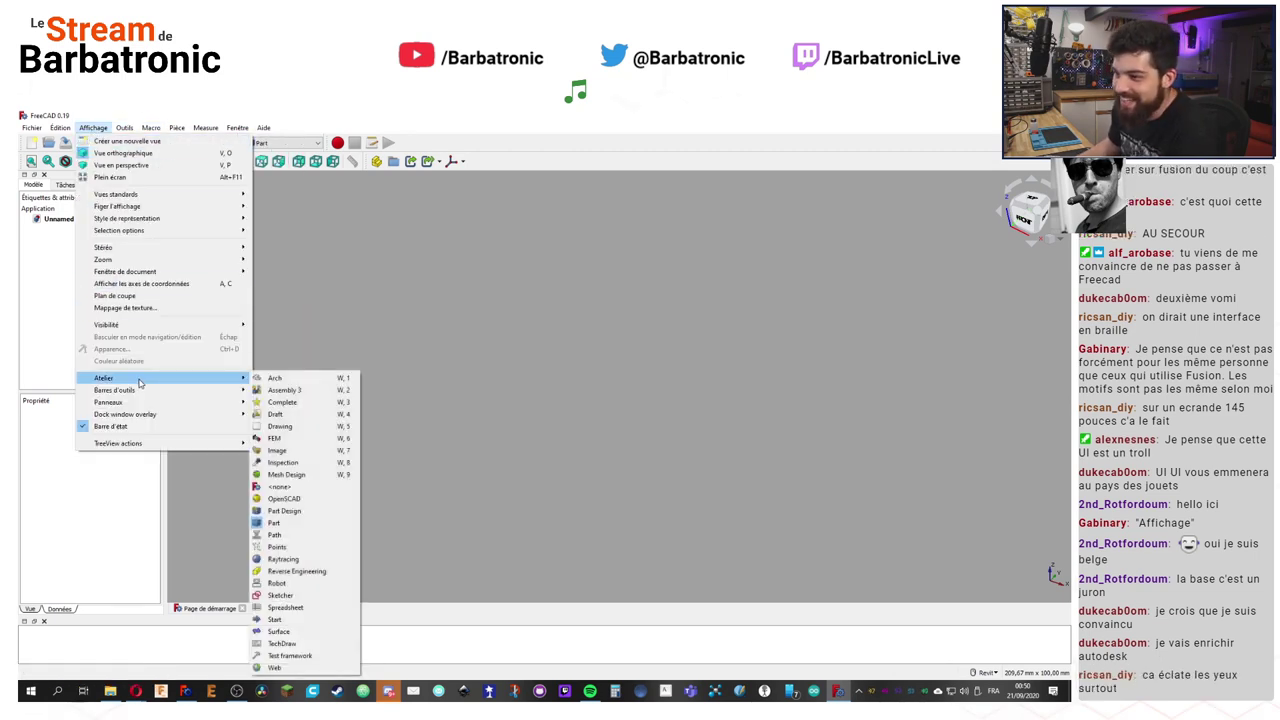
mouse_move(243, 391)
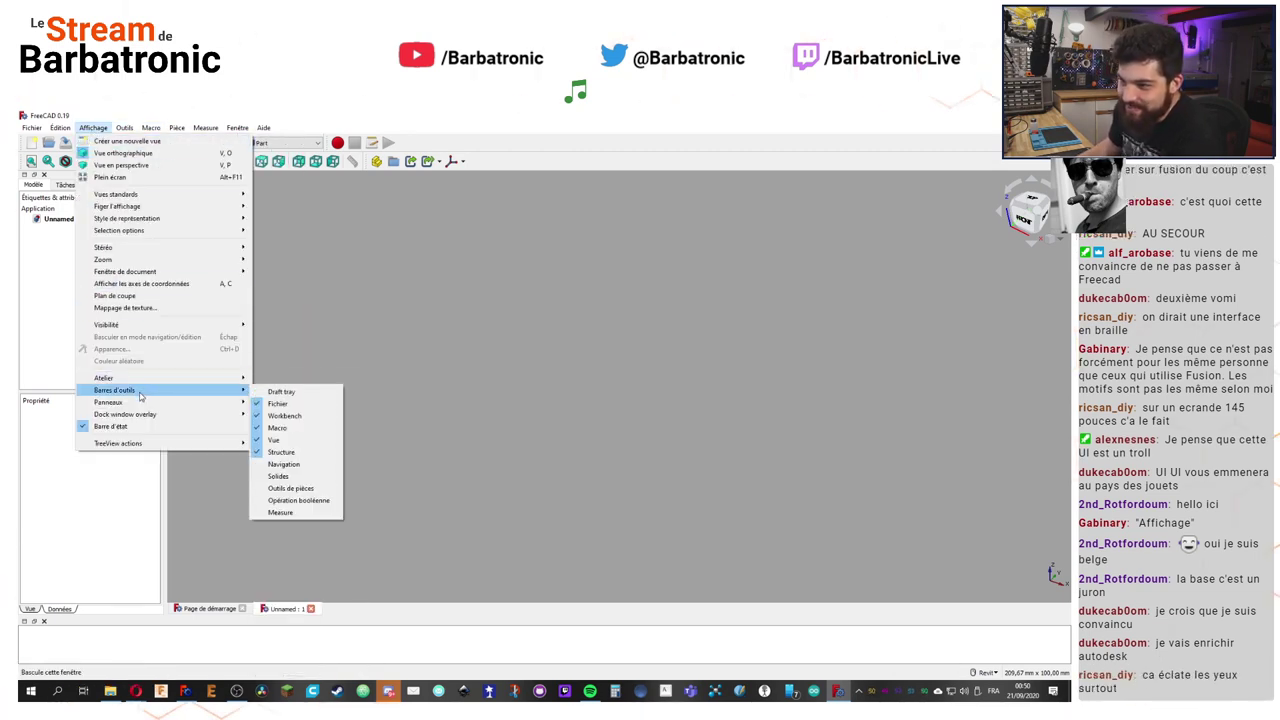
click(305, 478)
click(130, 127)
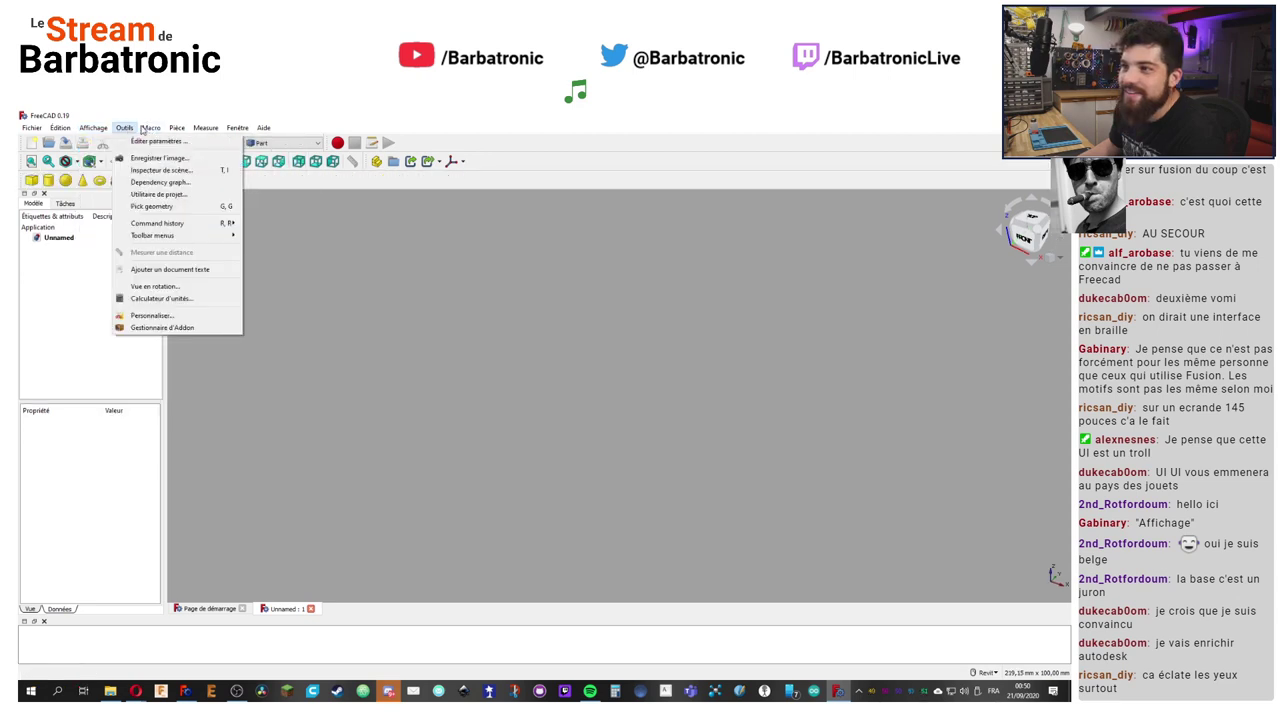
mouse_move(181, 403)
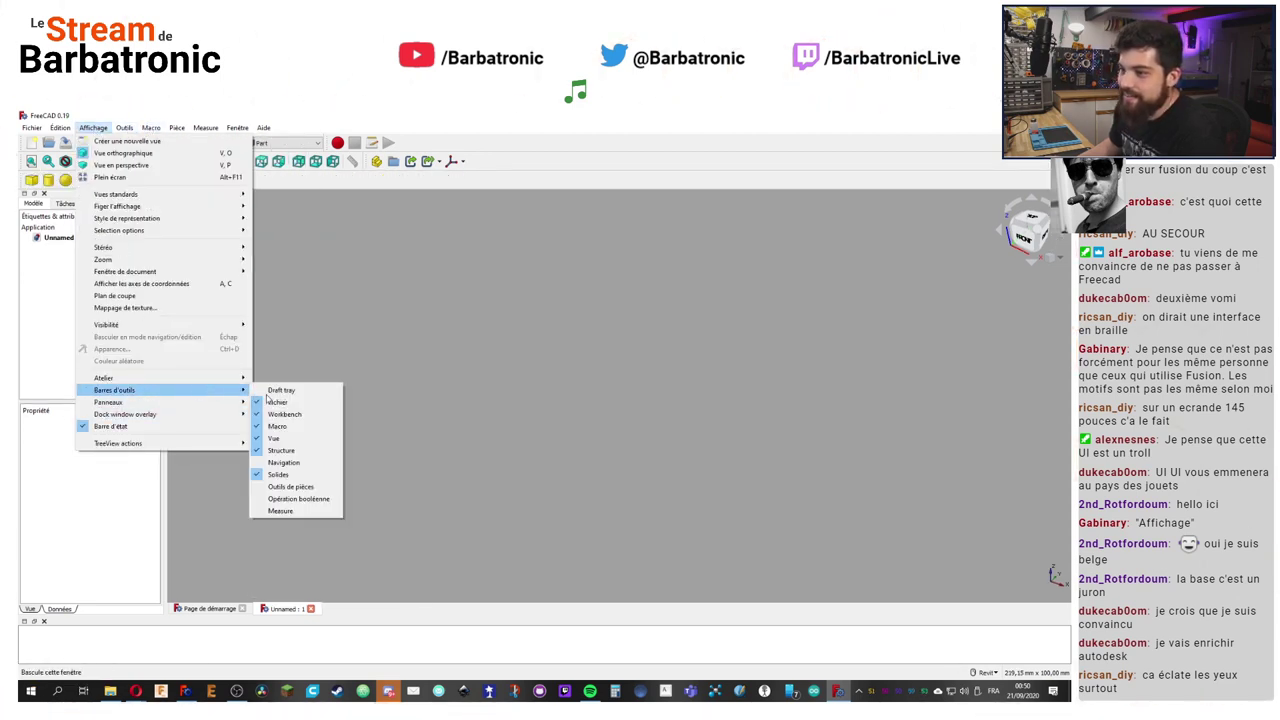
click(297, 457)
Step: Show the Outils de pièces (Part tools) toolbar
click(148, 129)
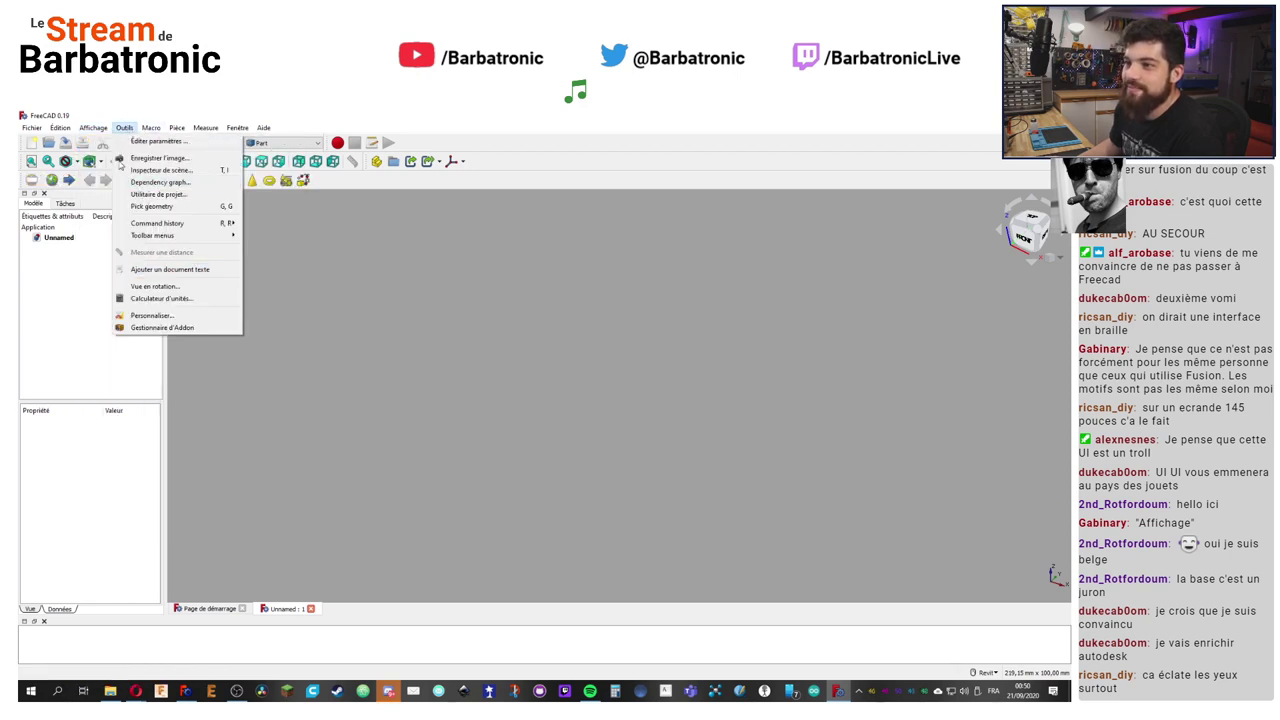
mouse_move(93, 128)
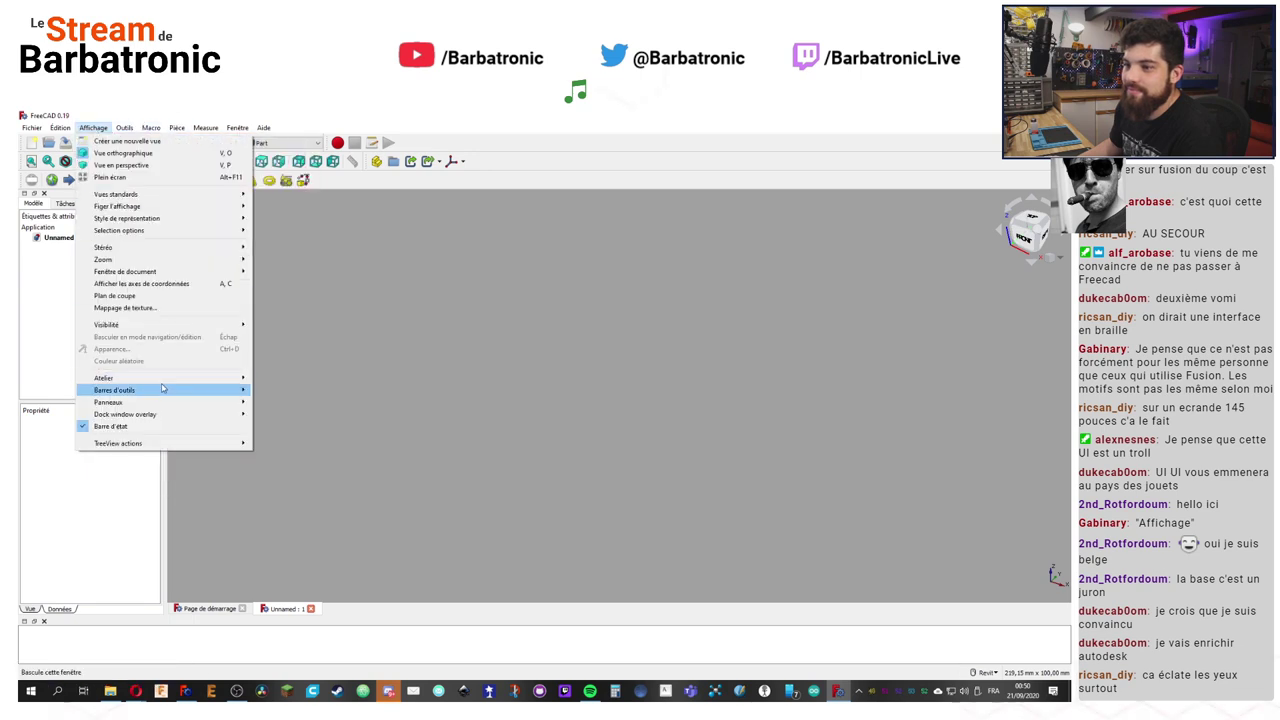
mouse_move(150, 380)
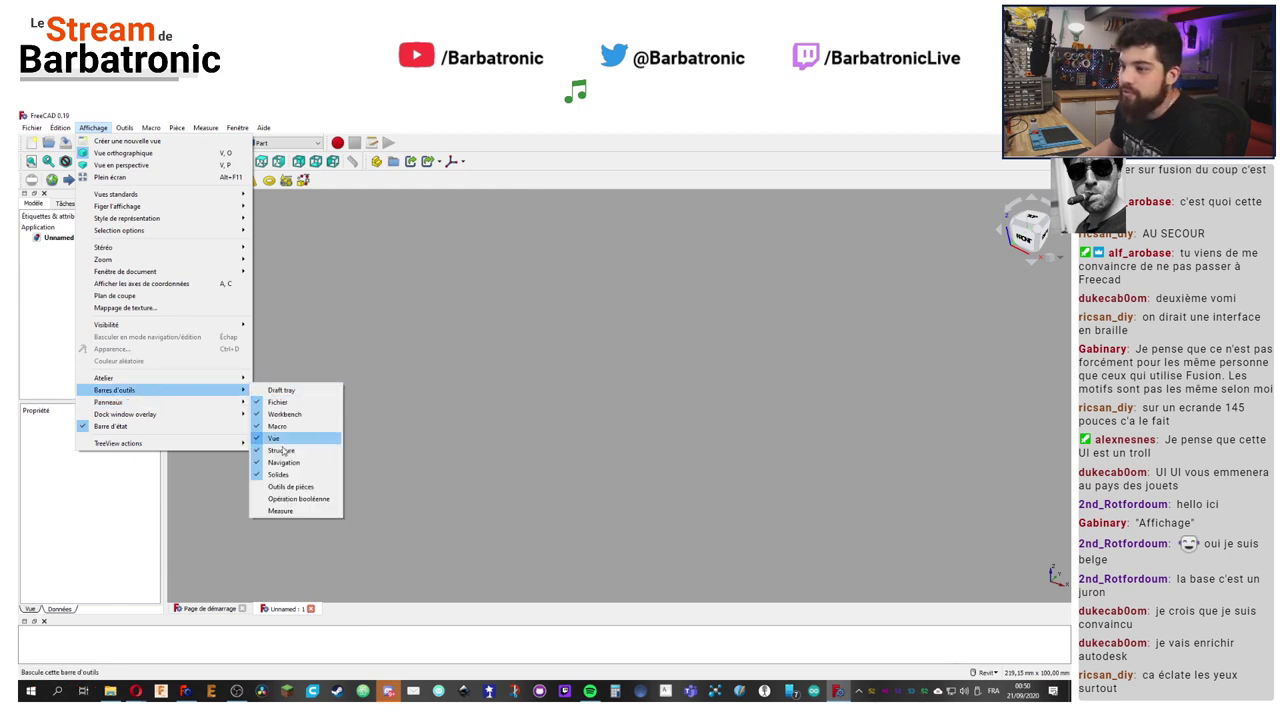
click(321, 489)
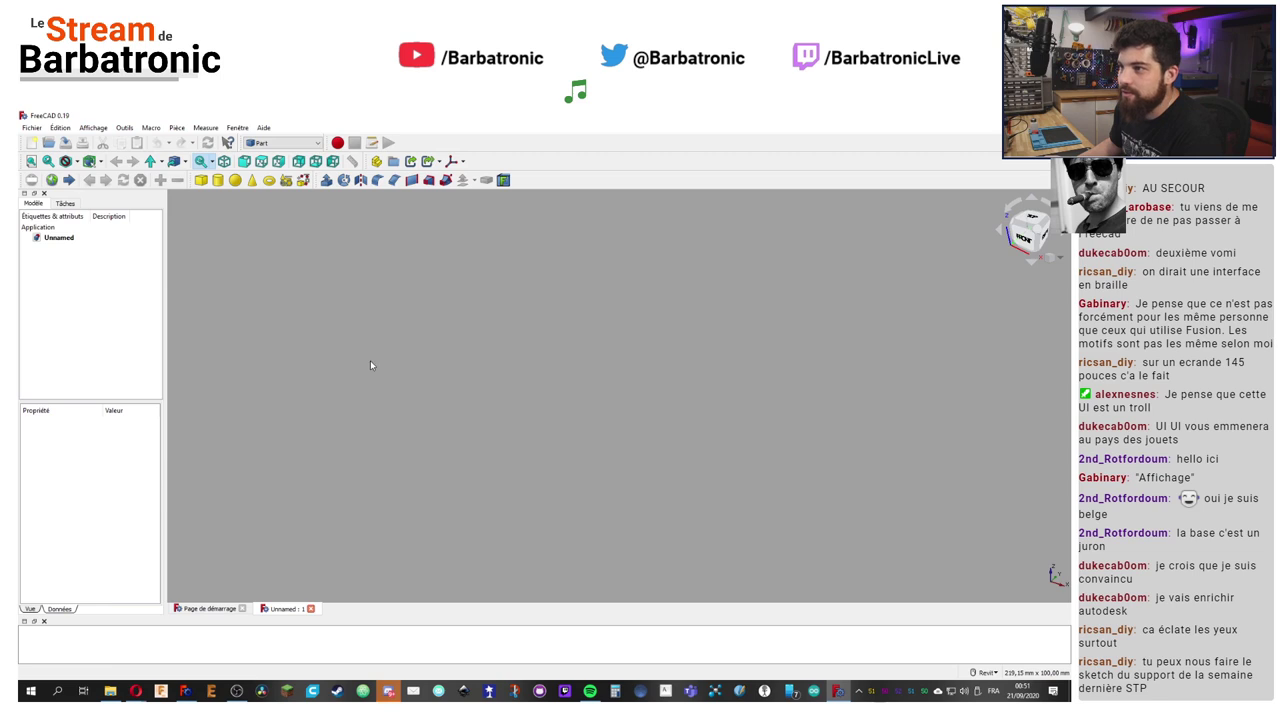
click(312, 144)
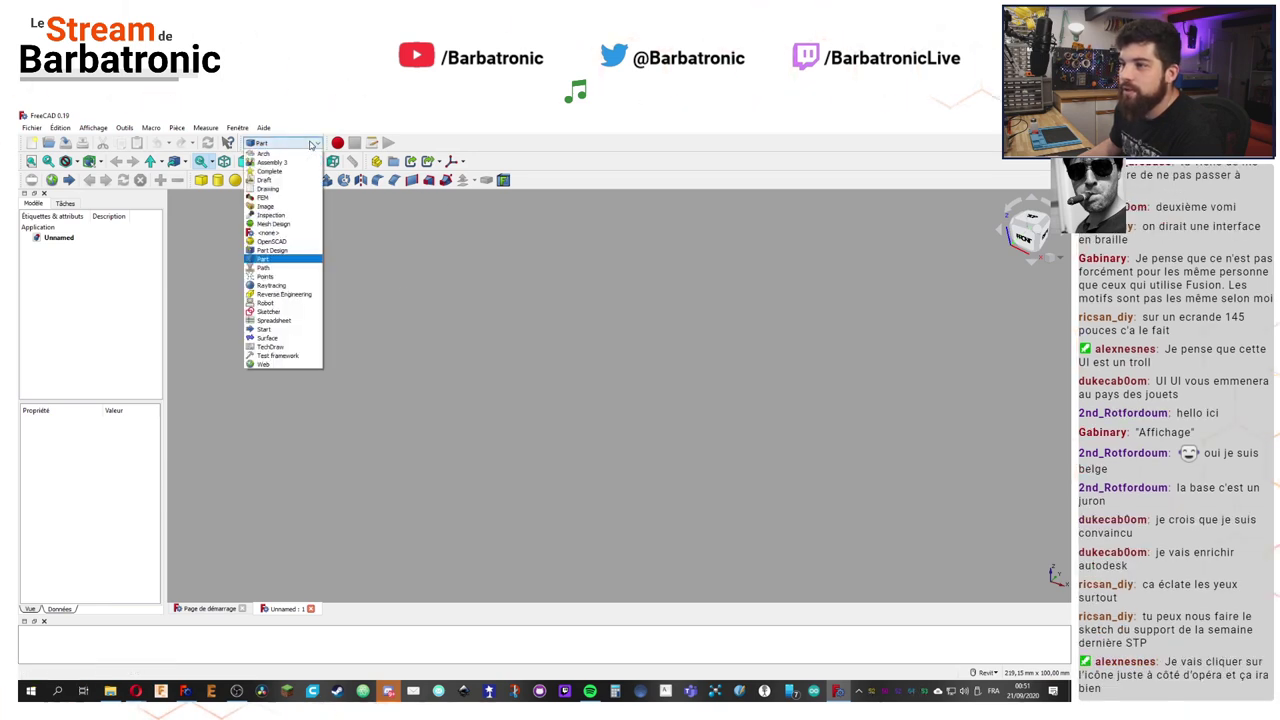
Step: Activate the Part Design workbench and glance at the Affichage > Panneaux list before dismissing the menu
click(275, 250)
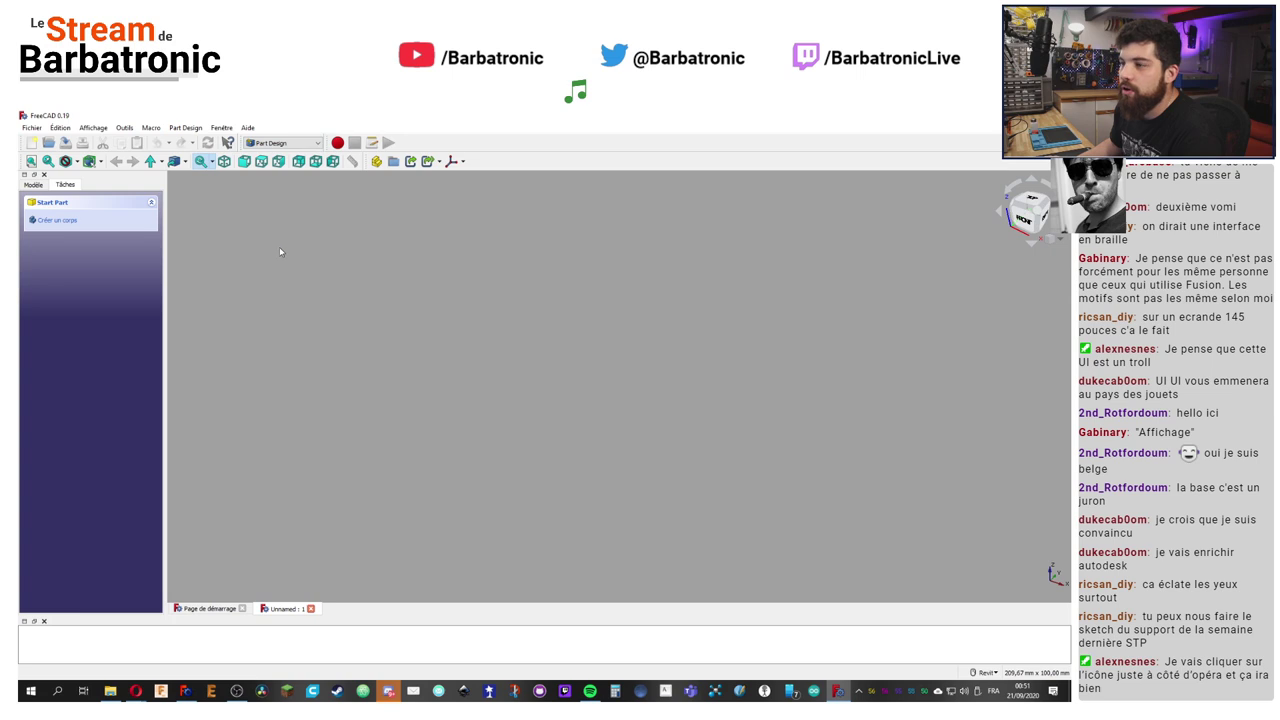
click(93, 127)
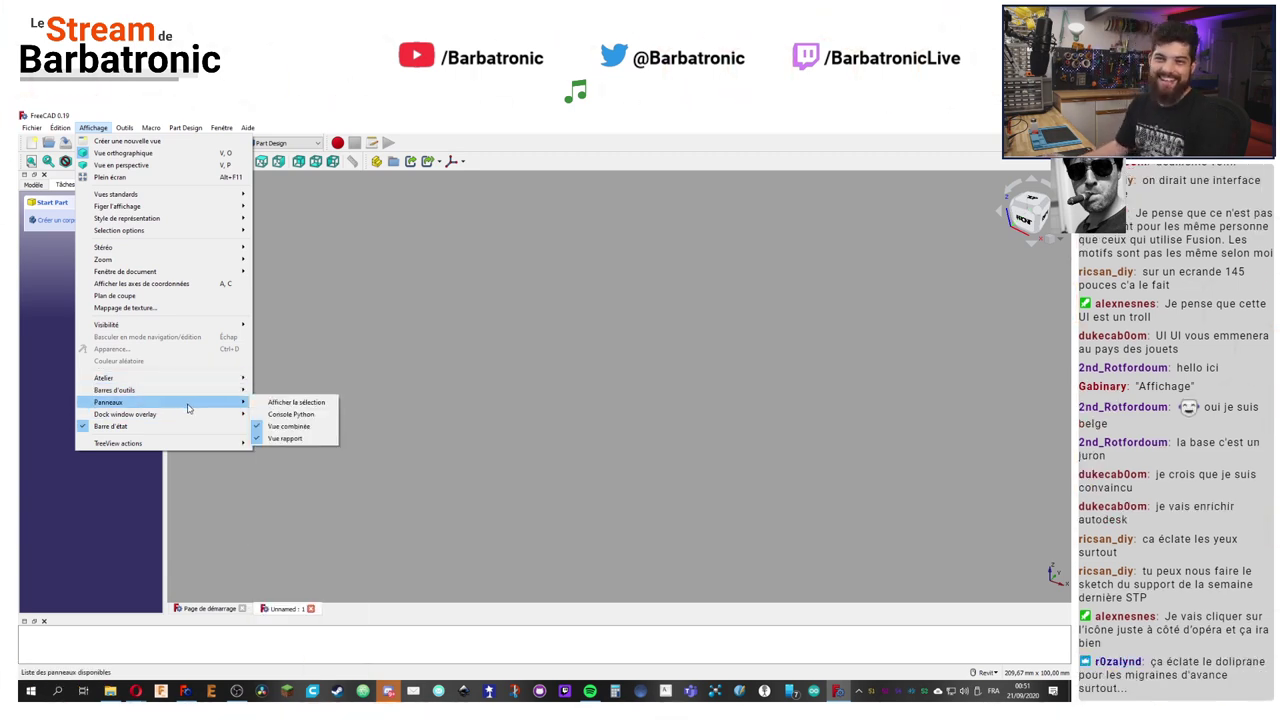
click(480, 253)
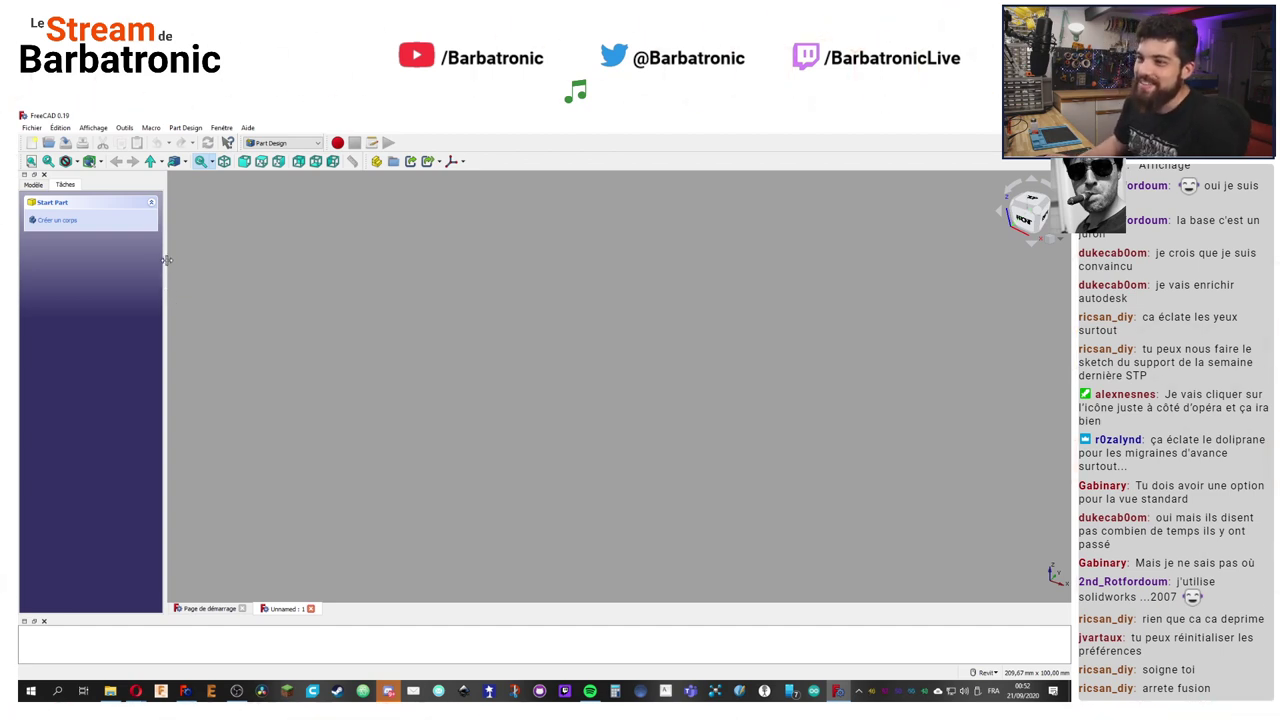
Step: Widen the Combo View panel and return to the Part workbench
drag(166, 265, 241, 280)
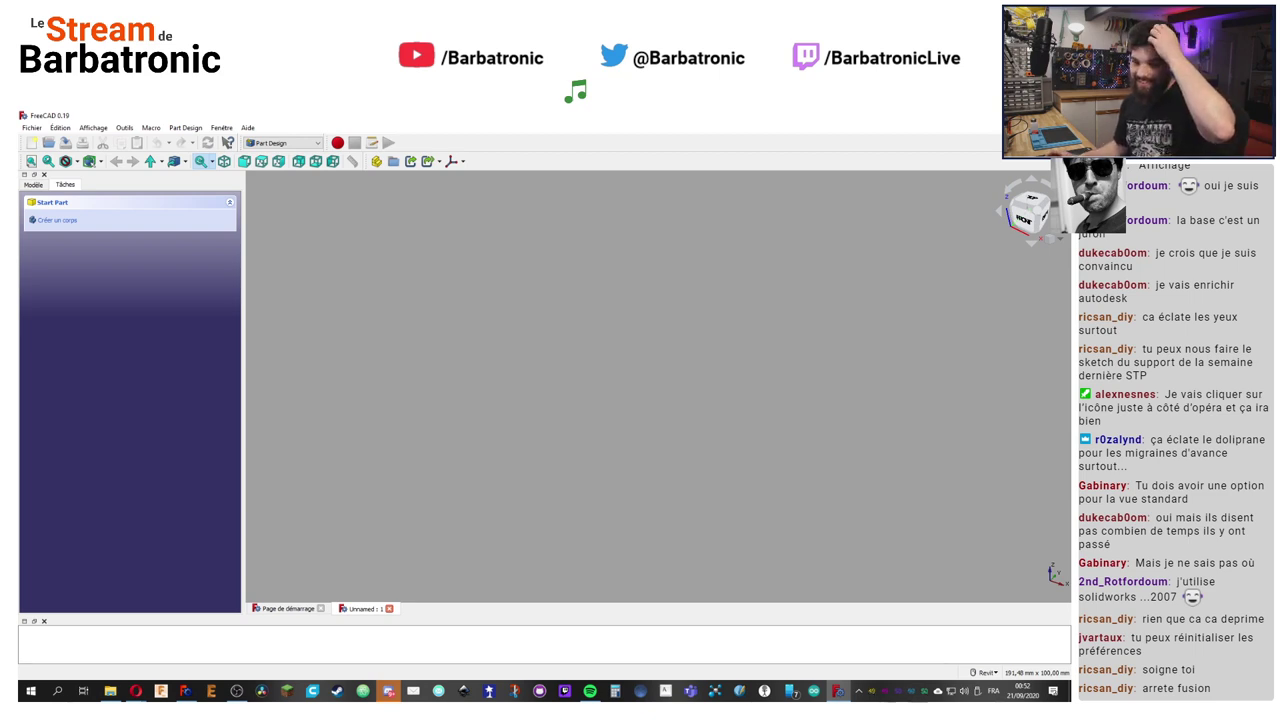
click(283, 143)
click(277, 254)
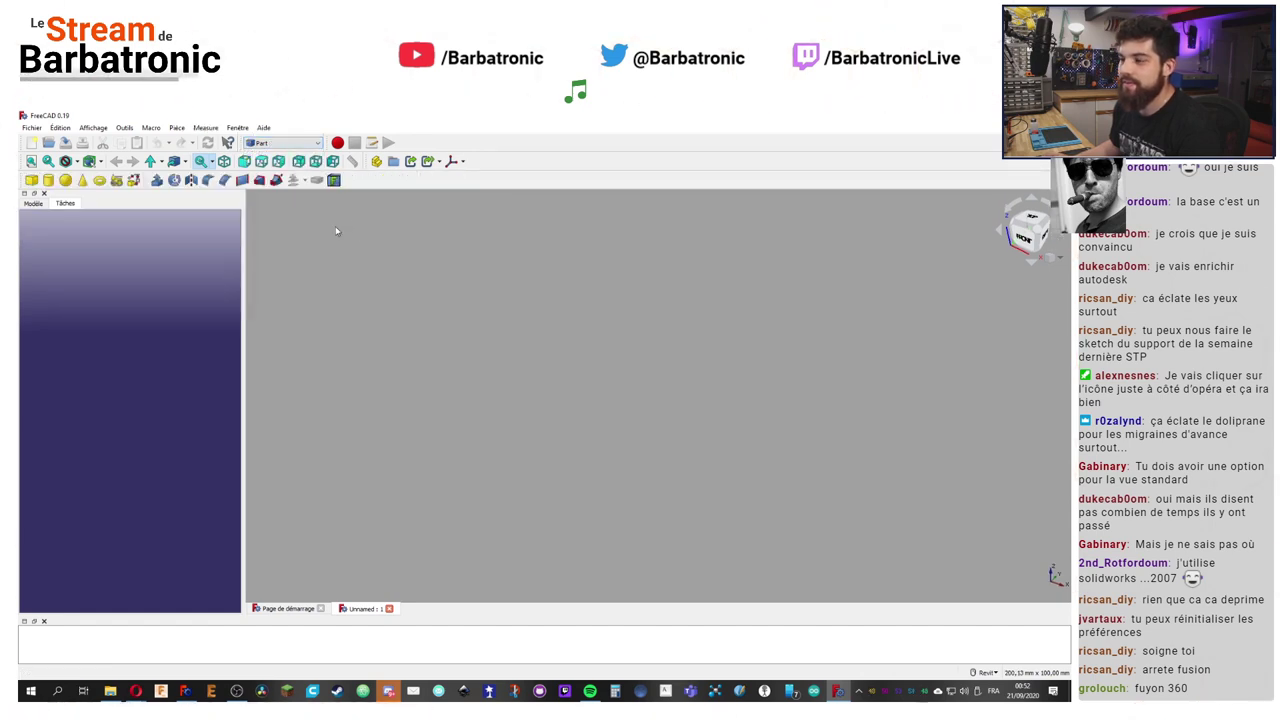
Step: Browse the Outils menu and the Affichage > Dock window overlay options, then leave FreeCAD with Alt+Tab
click(123, 129)
mouse_move(172, 130)
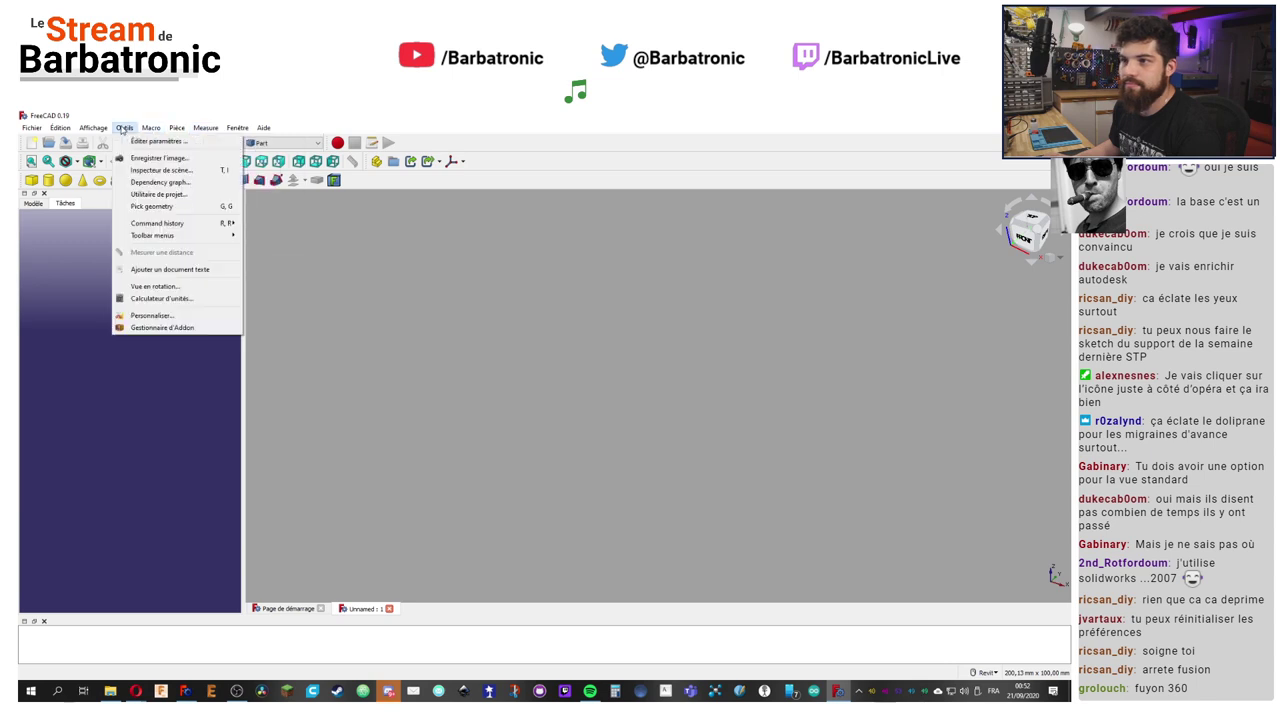
mouse_move(93, 128)
mouse_move(195, 392)
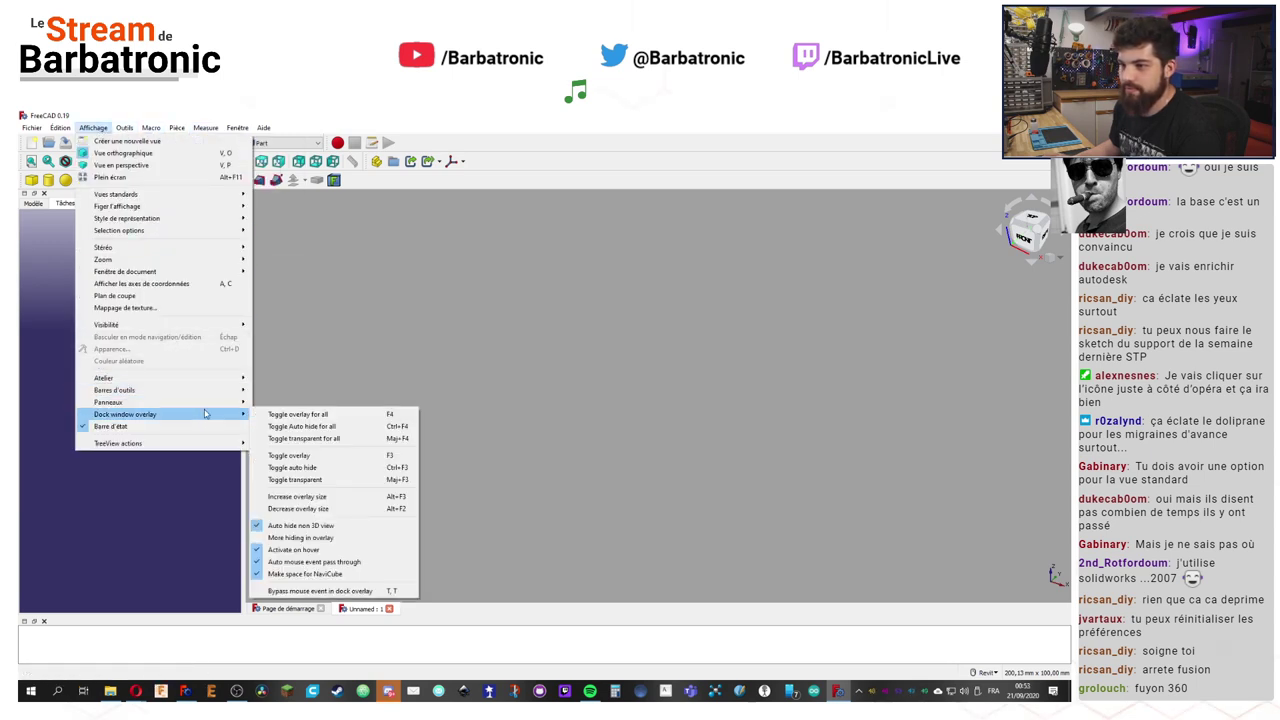
mouse_move(203, 443)
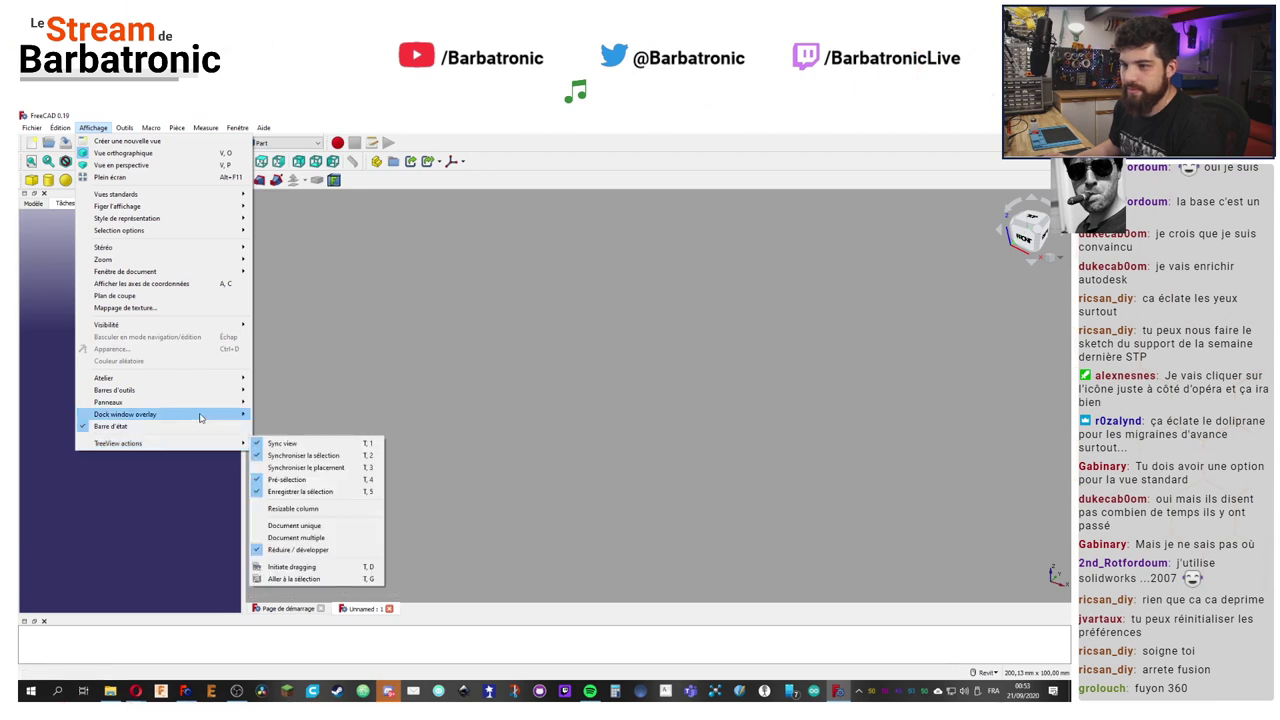
mouse_move(200, 417)
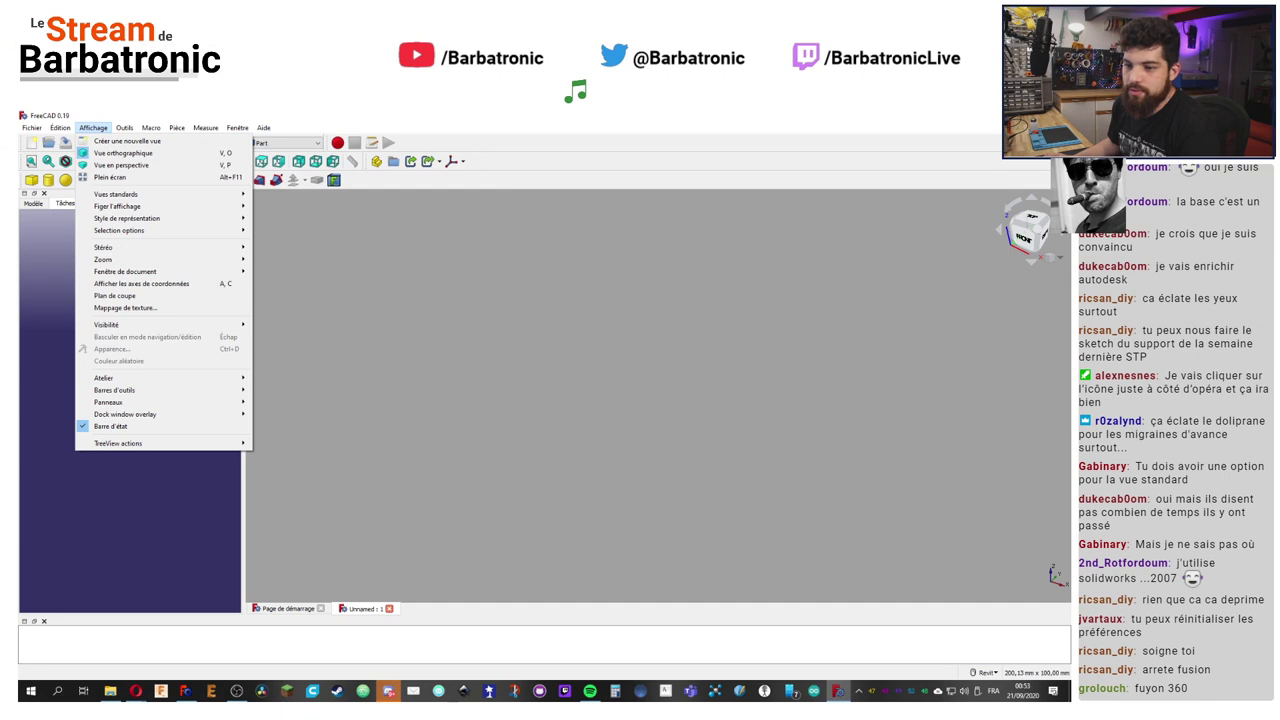
key(alt+Tab)
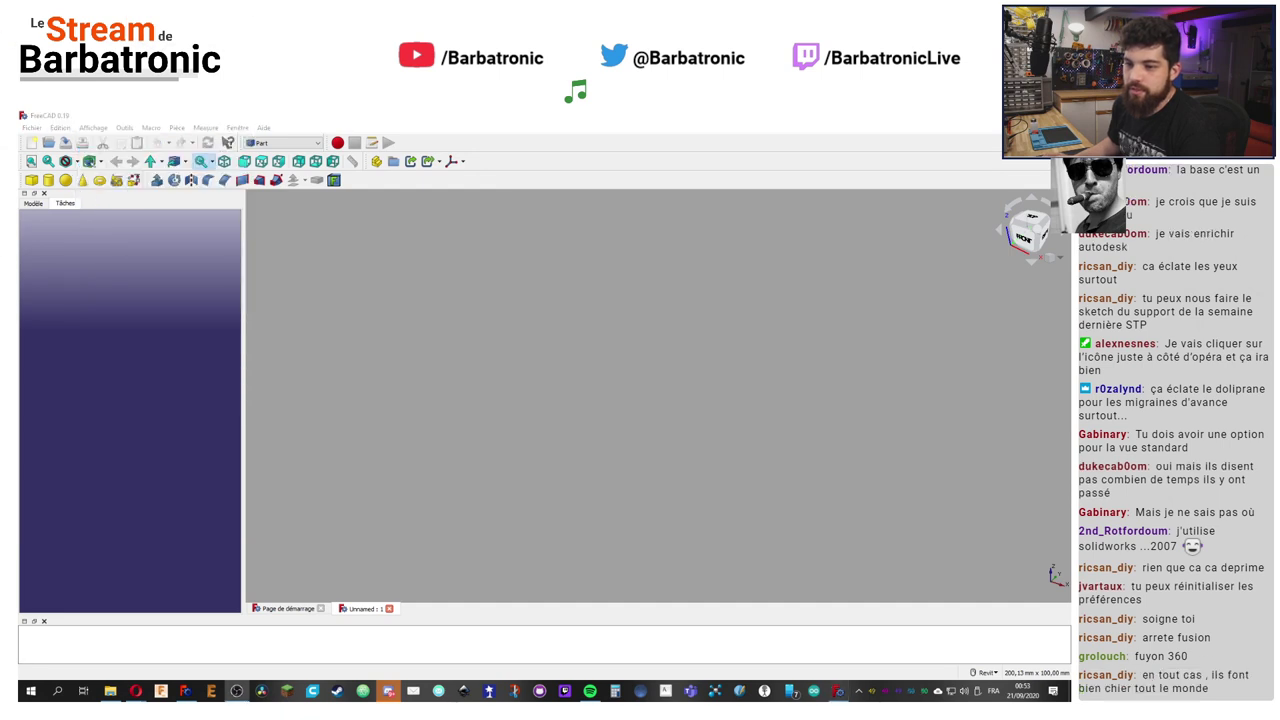